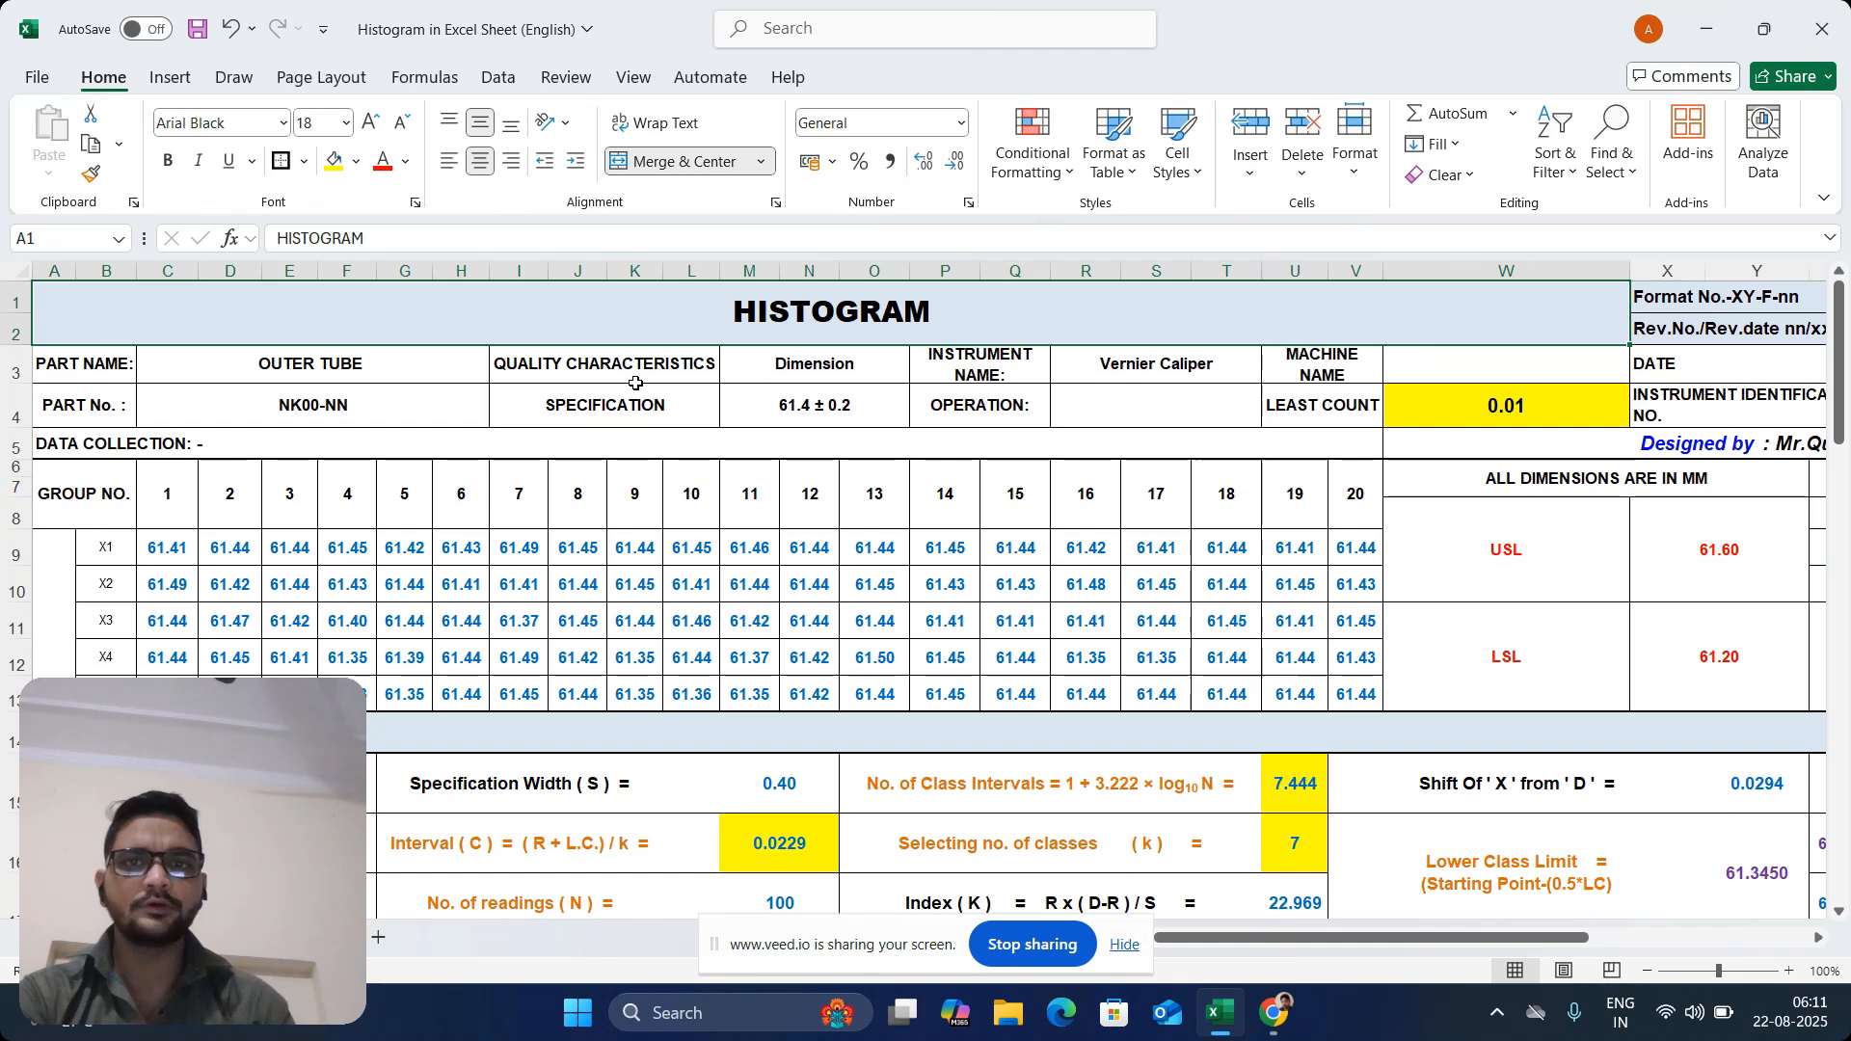
Review the header details: specification, instrument name, operation, machine name, least count, date and instrument identification number
click(824, 403)
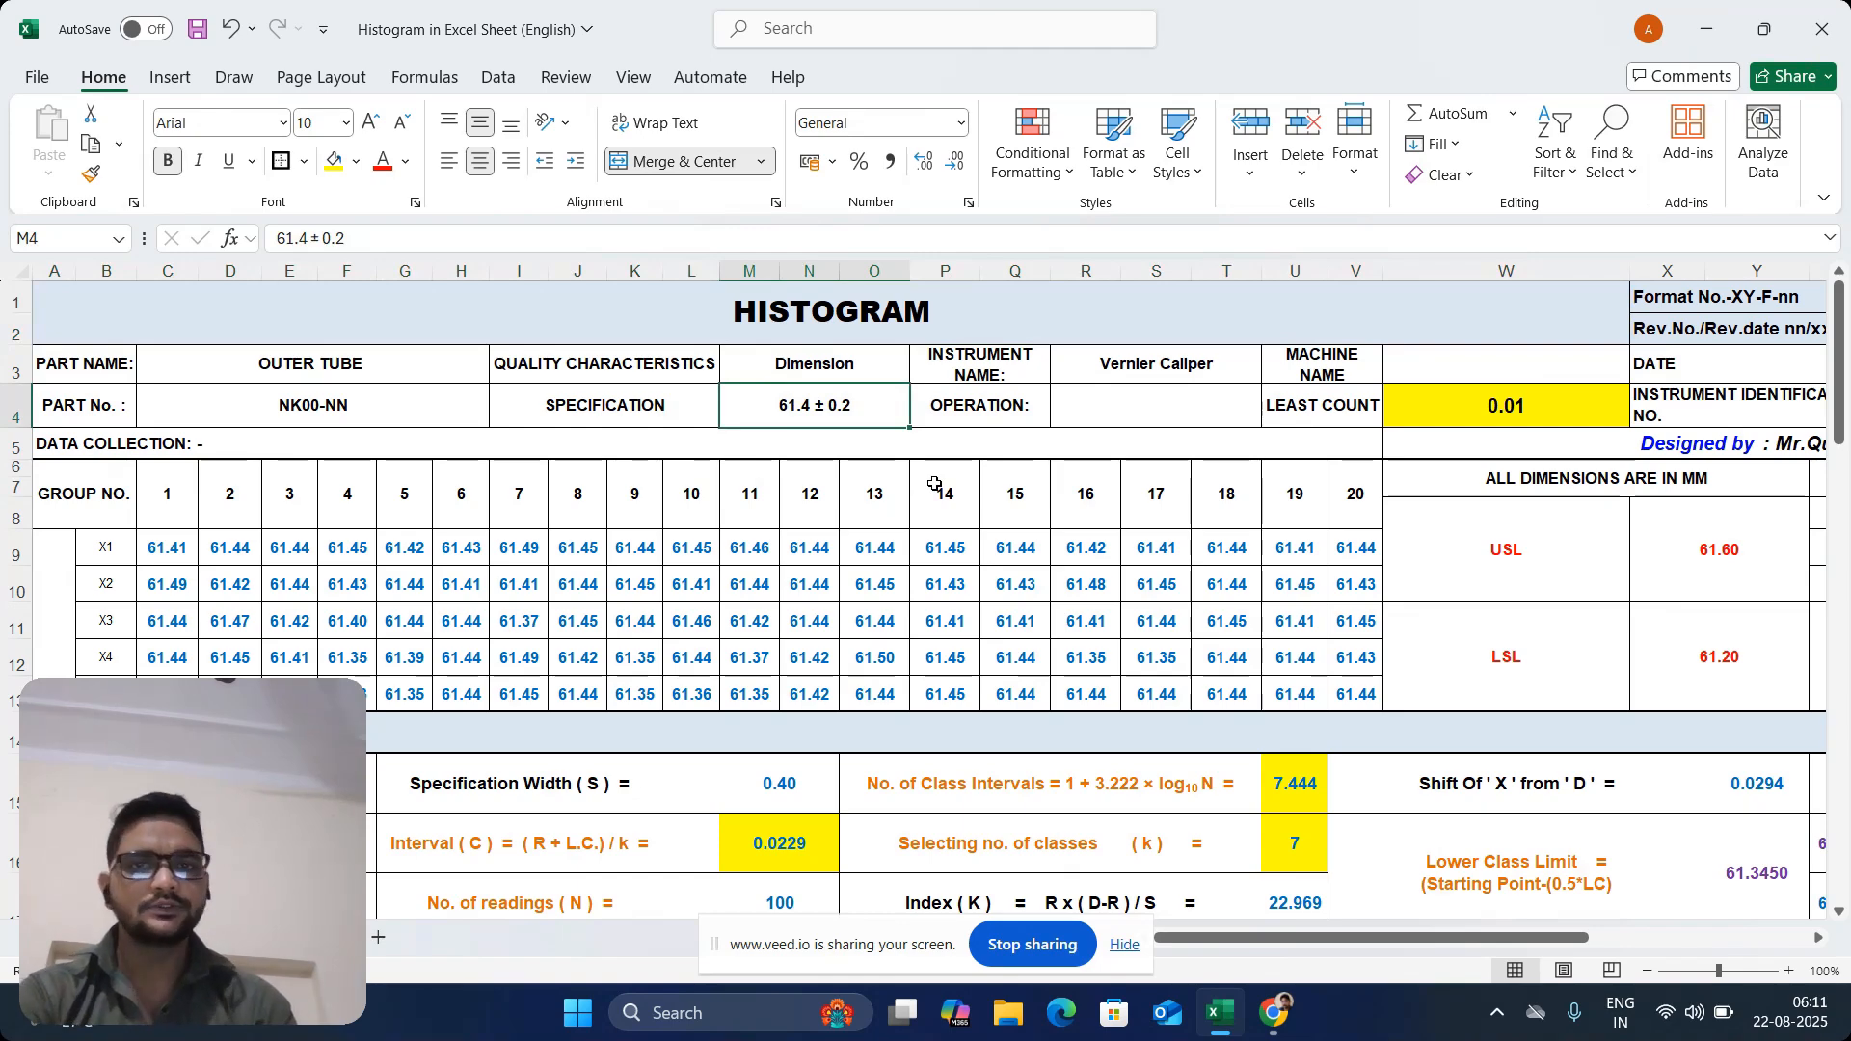
click(987, 372)
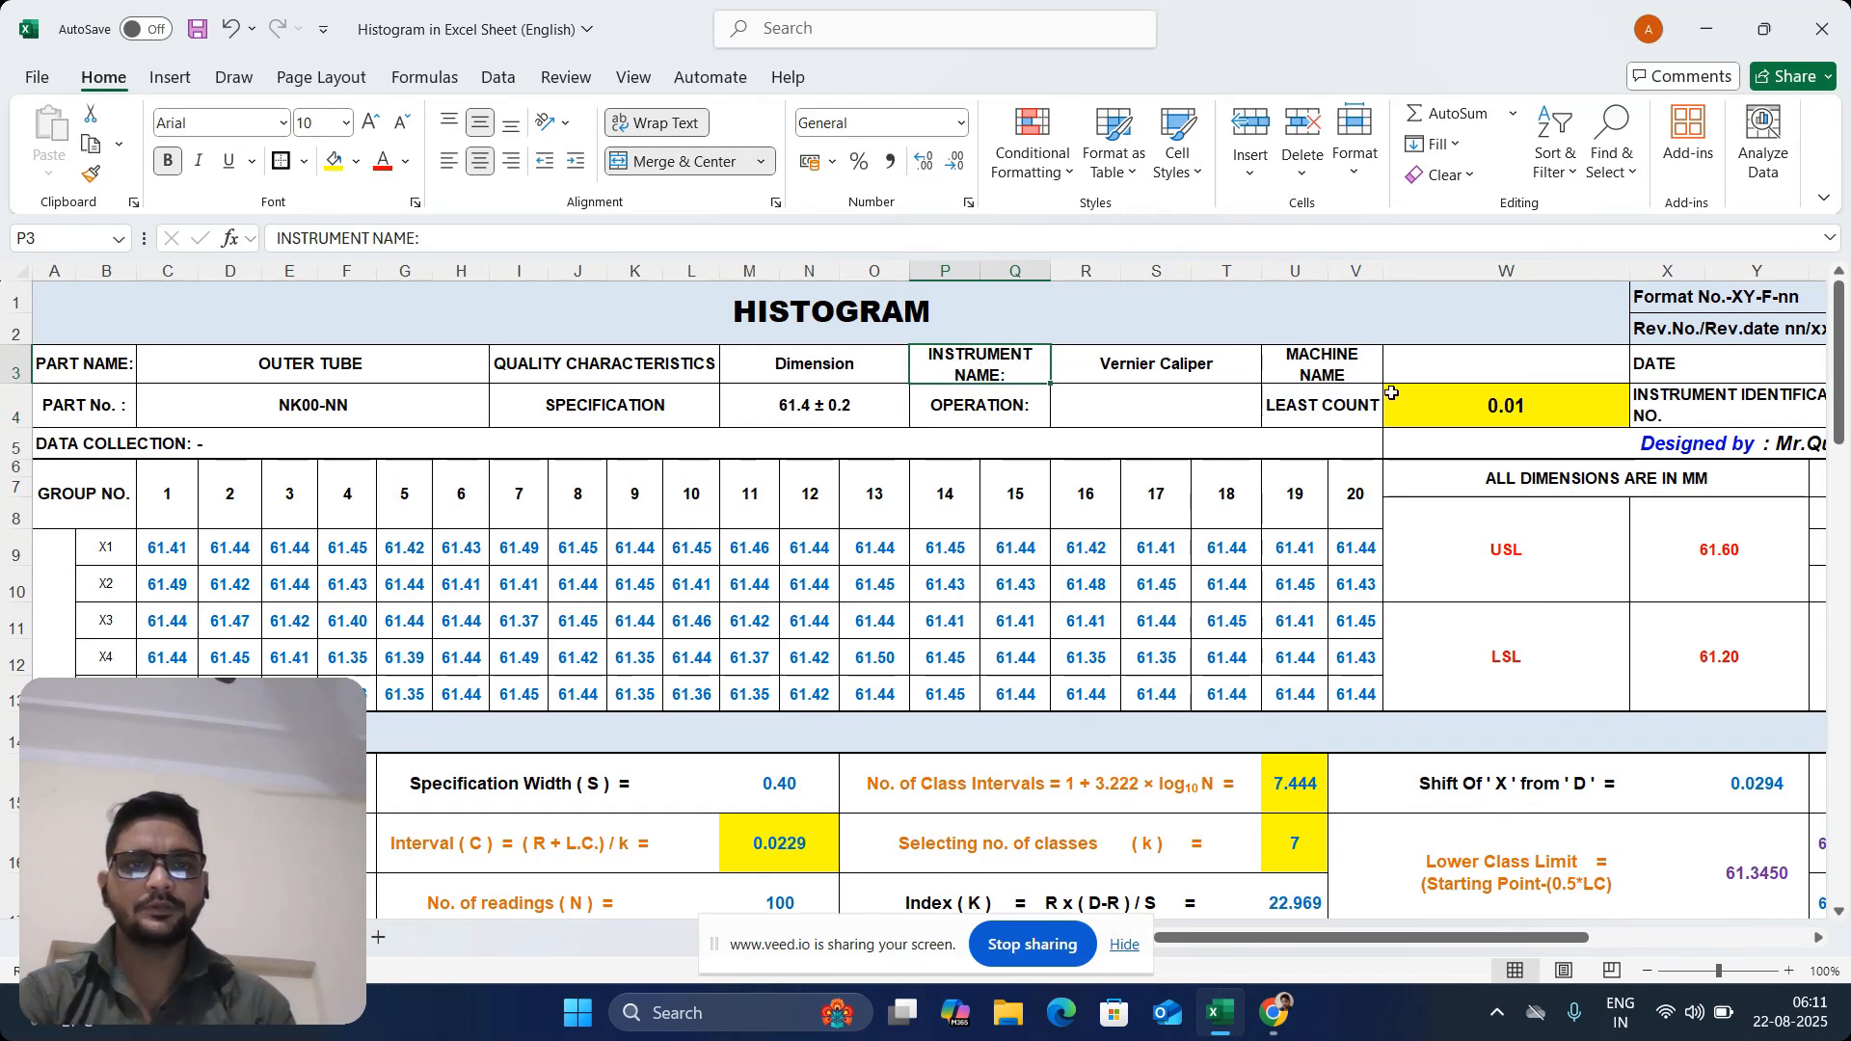
click(1162, 414)
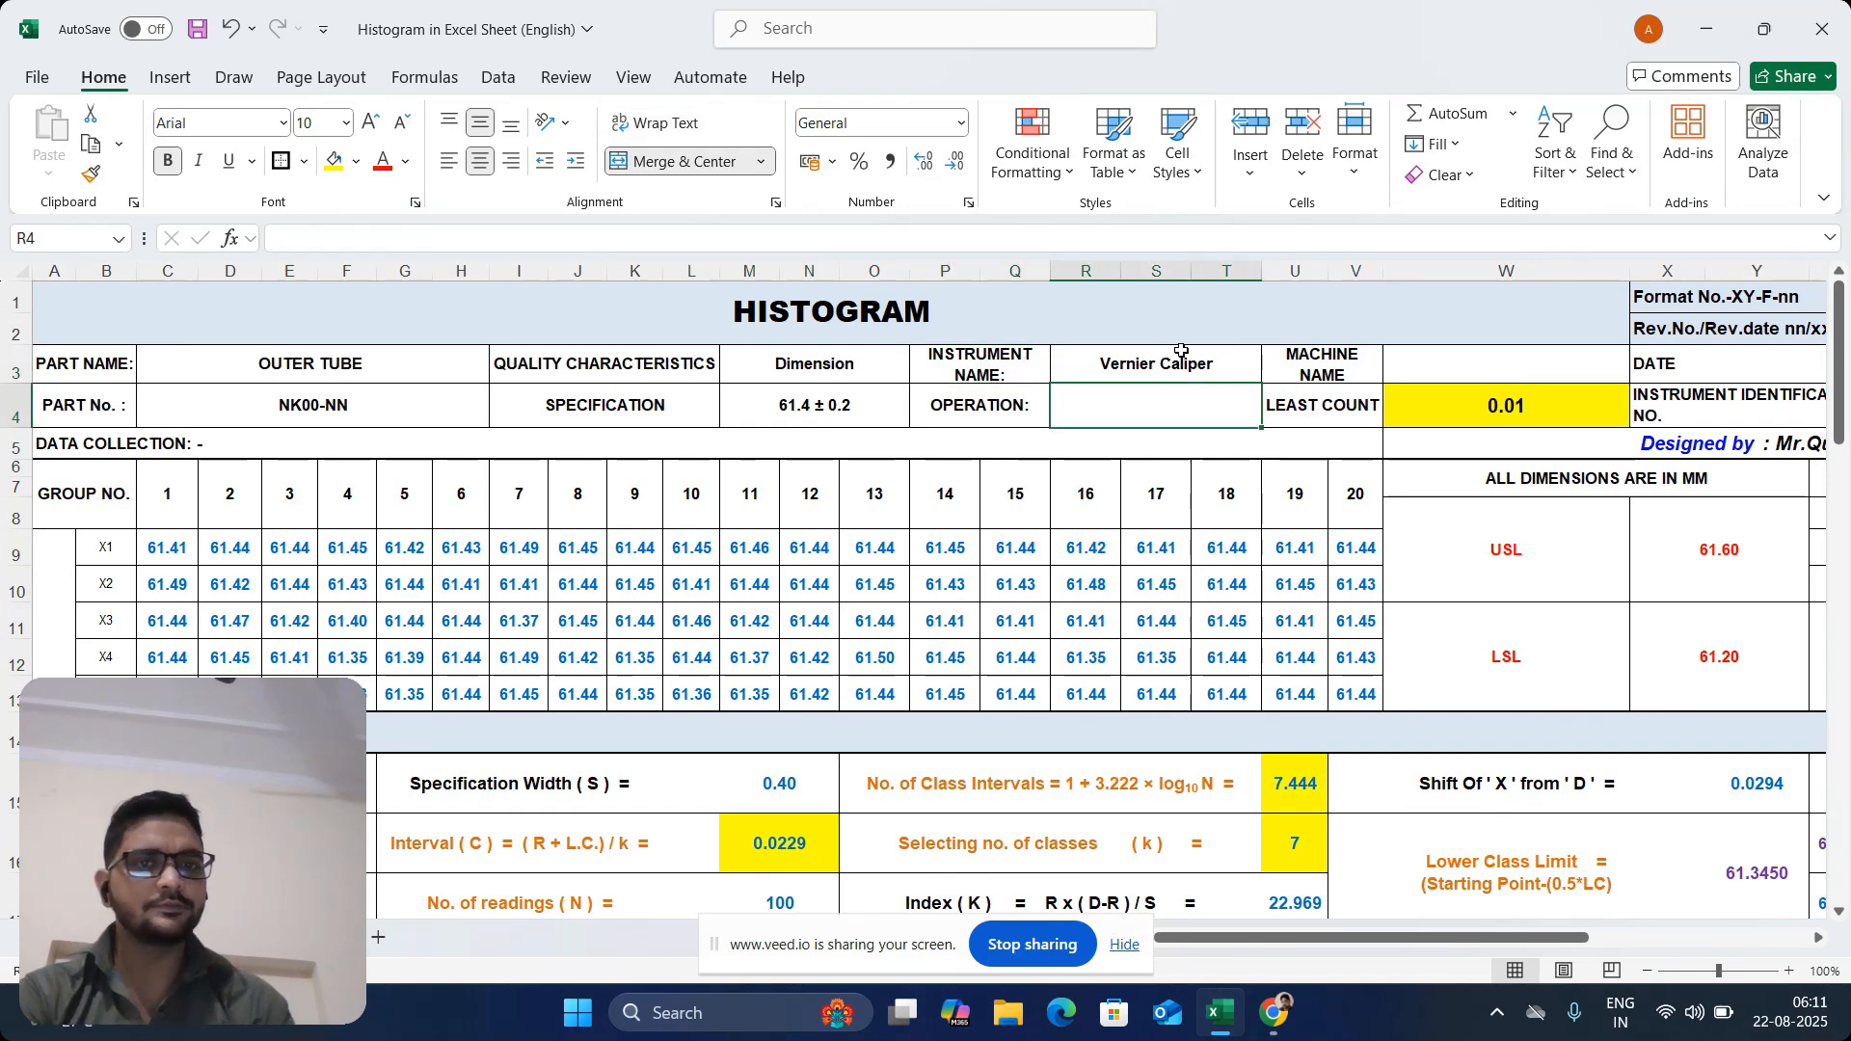
click(1333, 373)
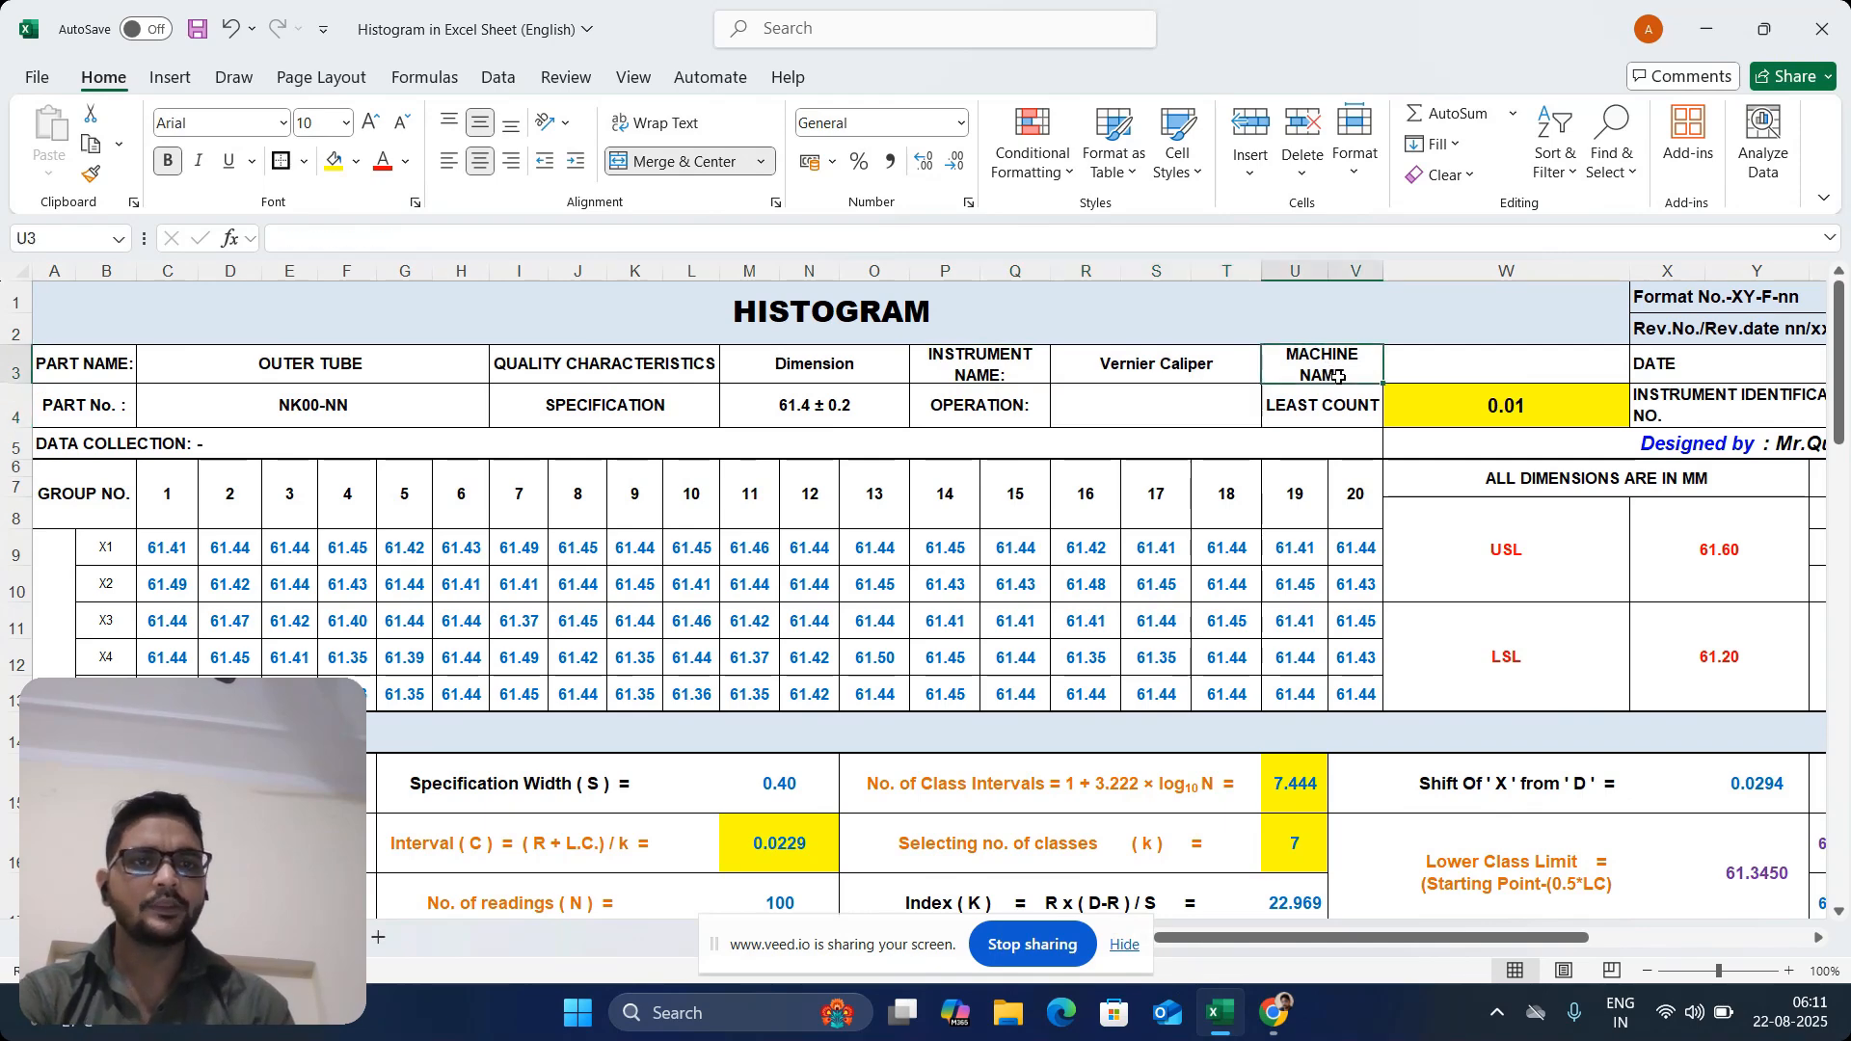
click(1521, 355)
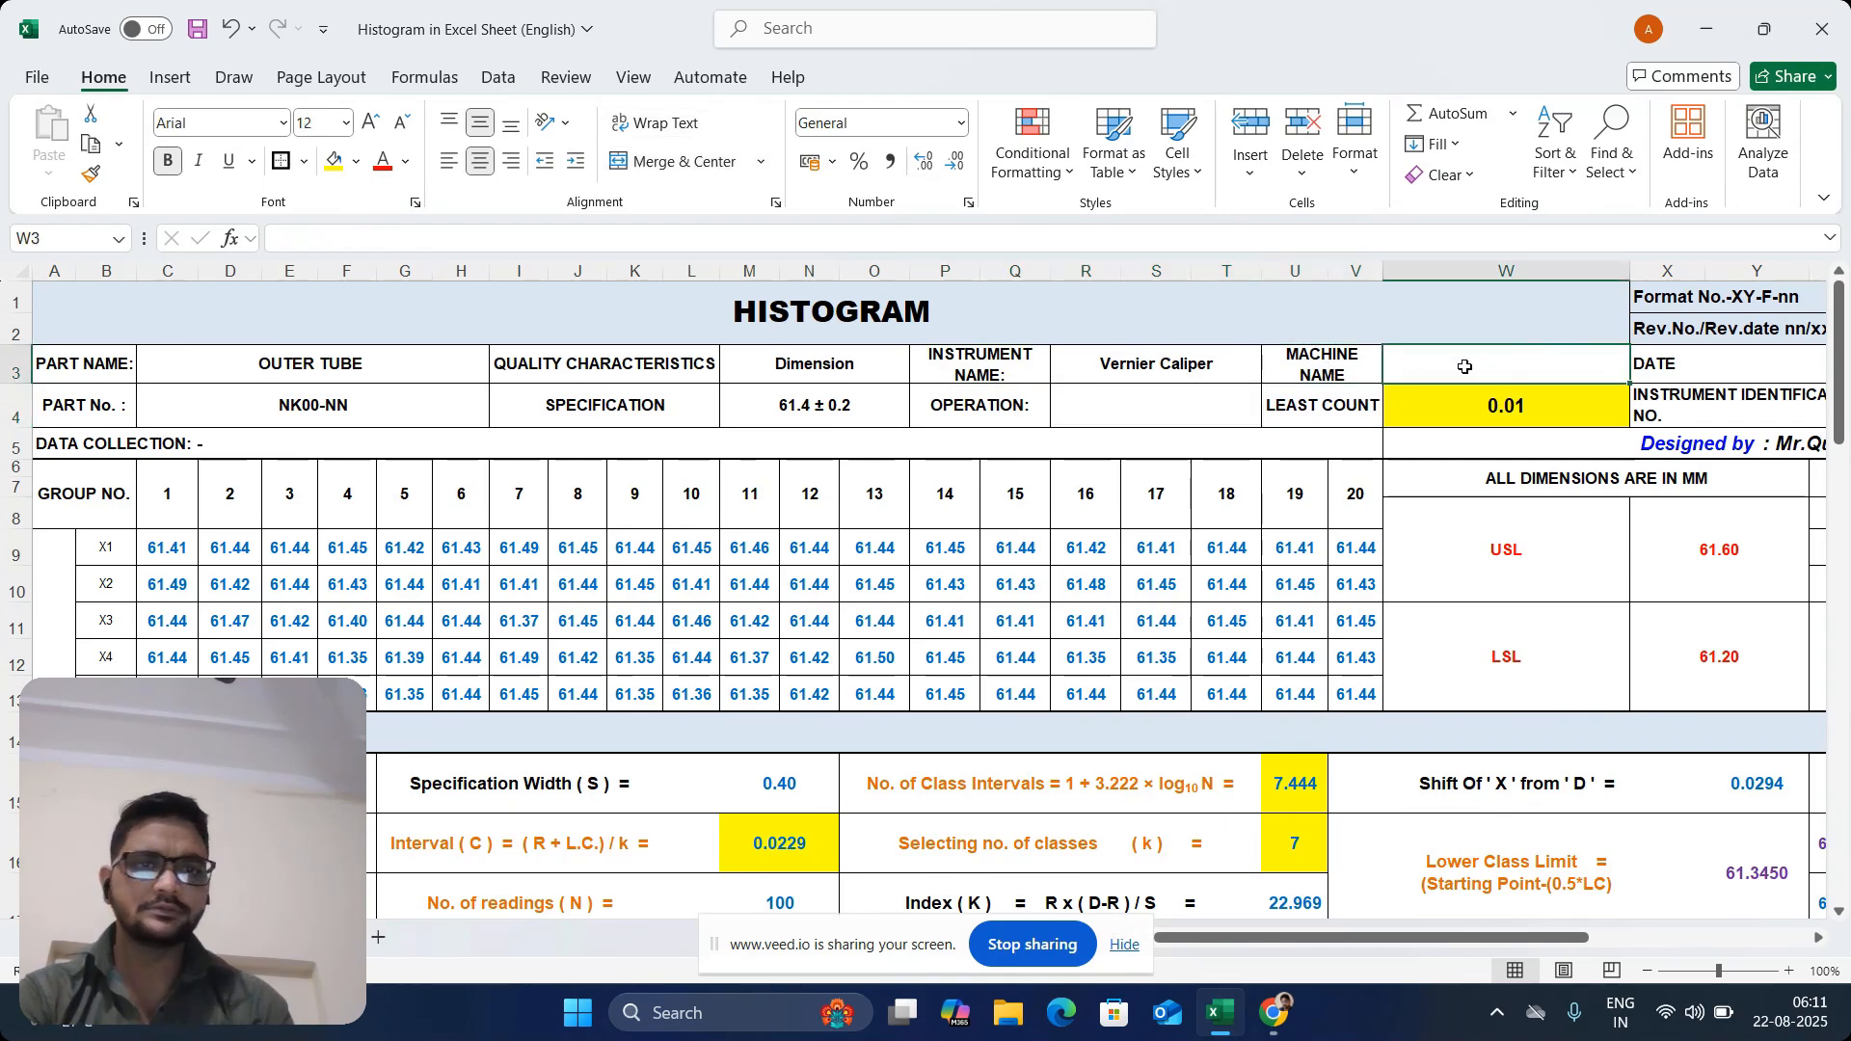
click(1324, 406)
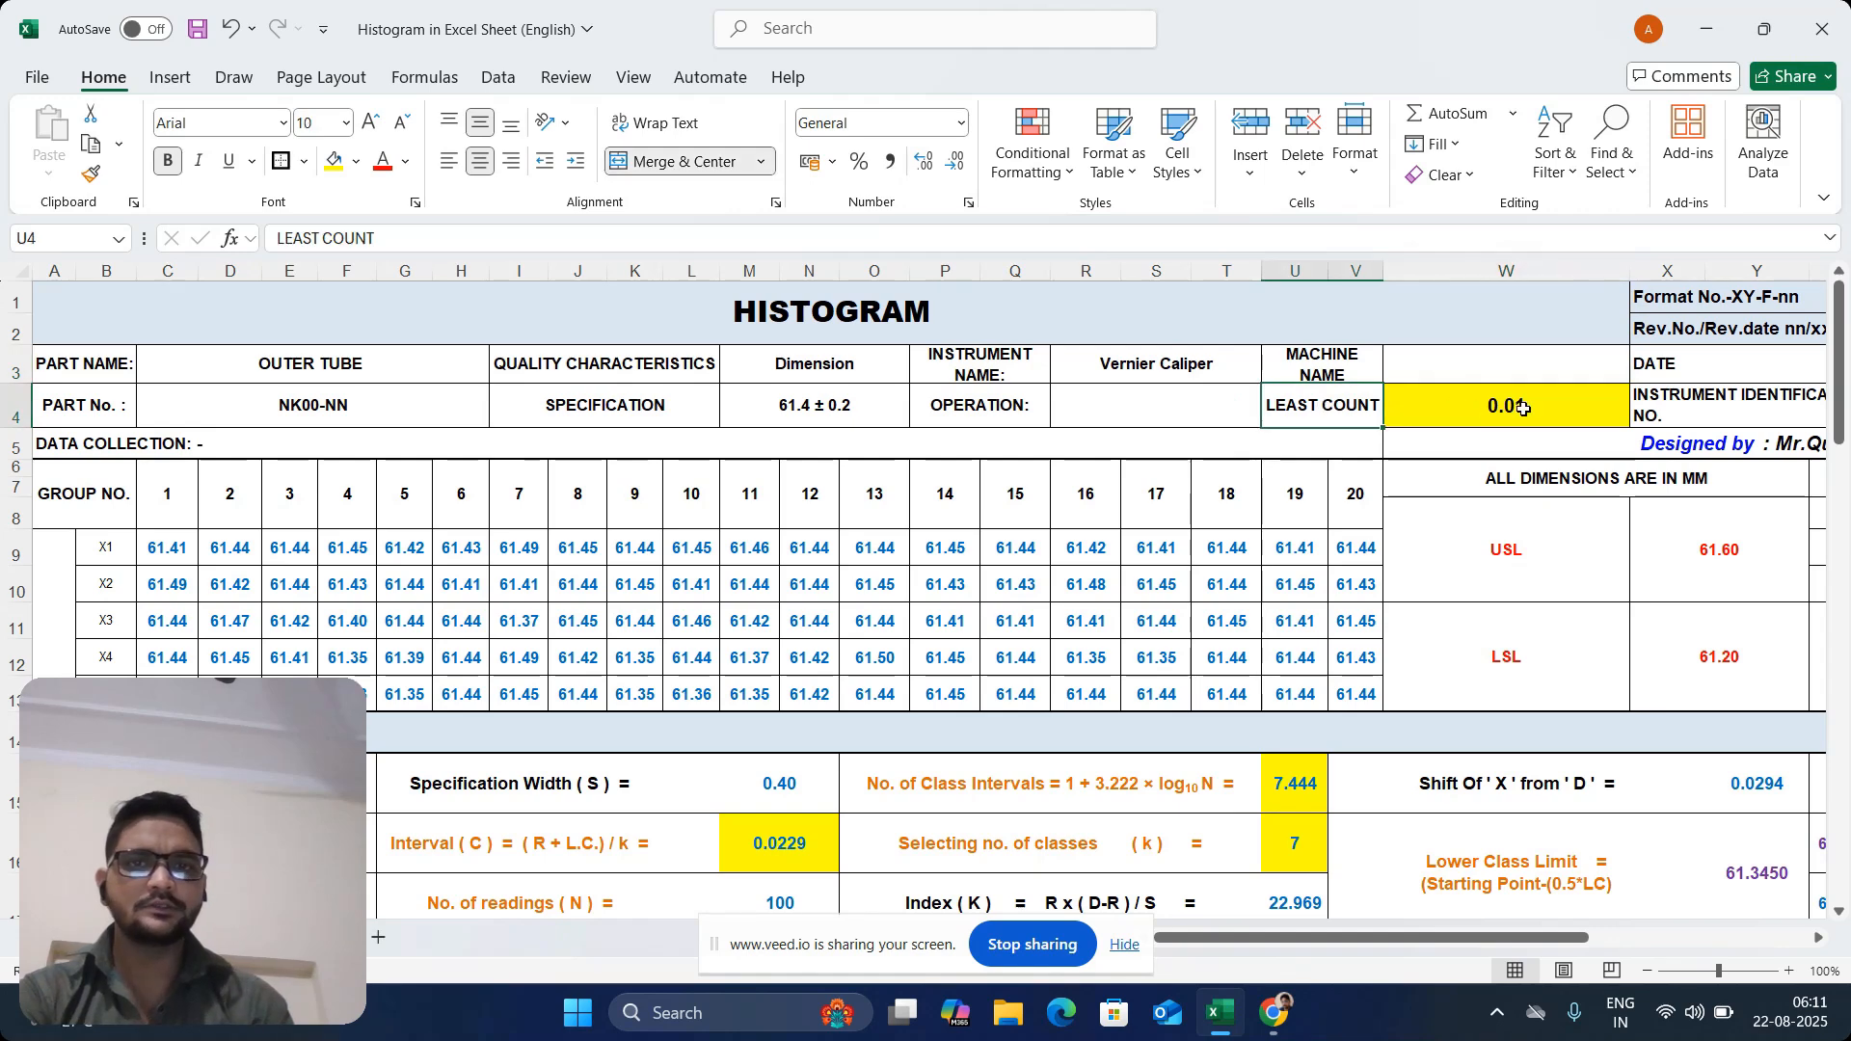
click(1766, 365)
key(Right)
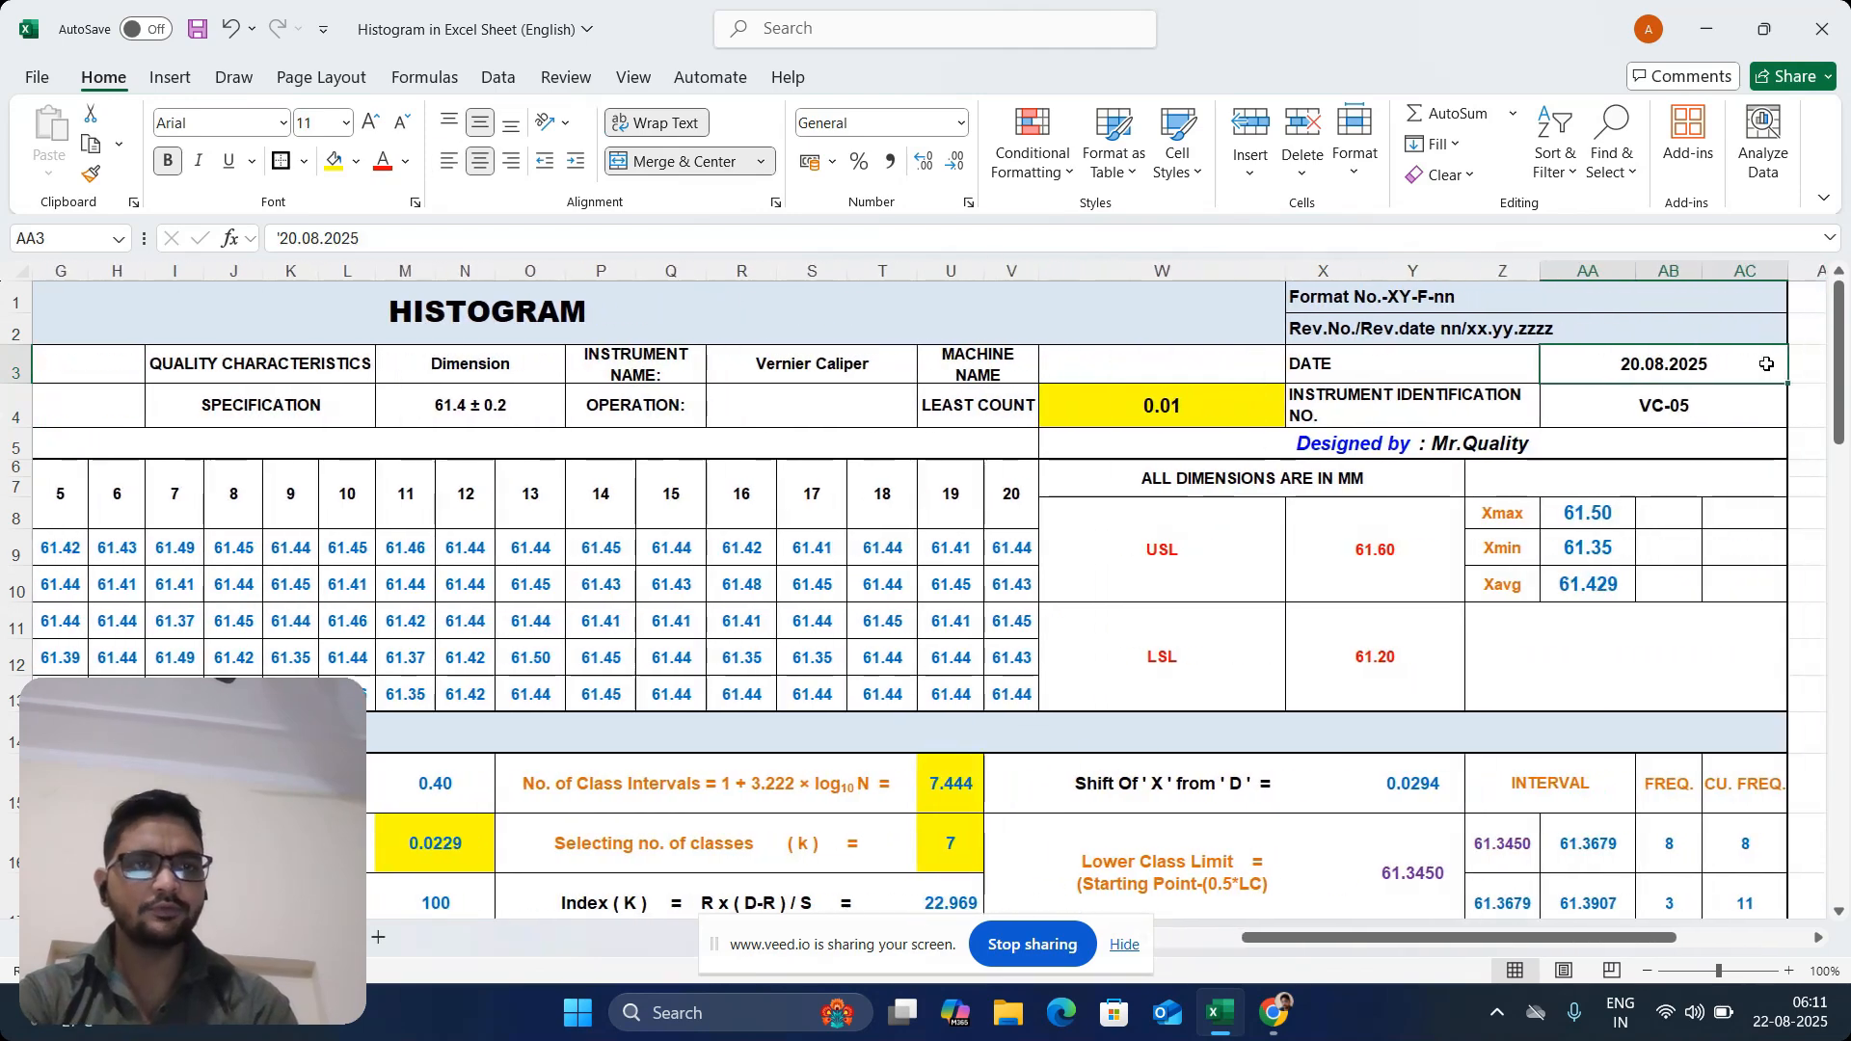
click(1446, 417)
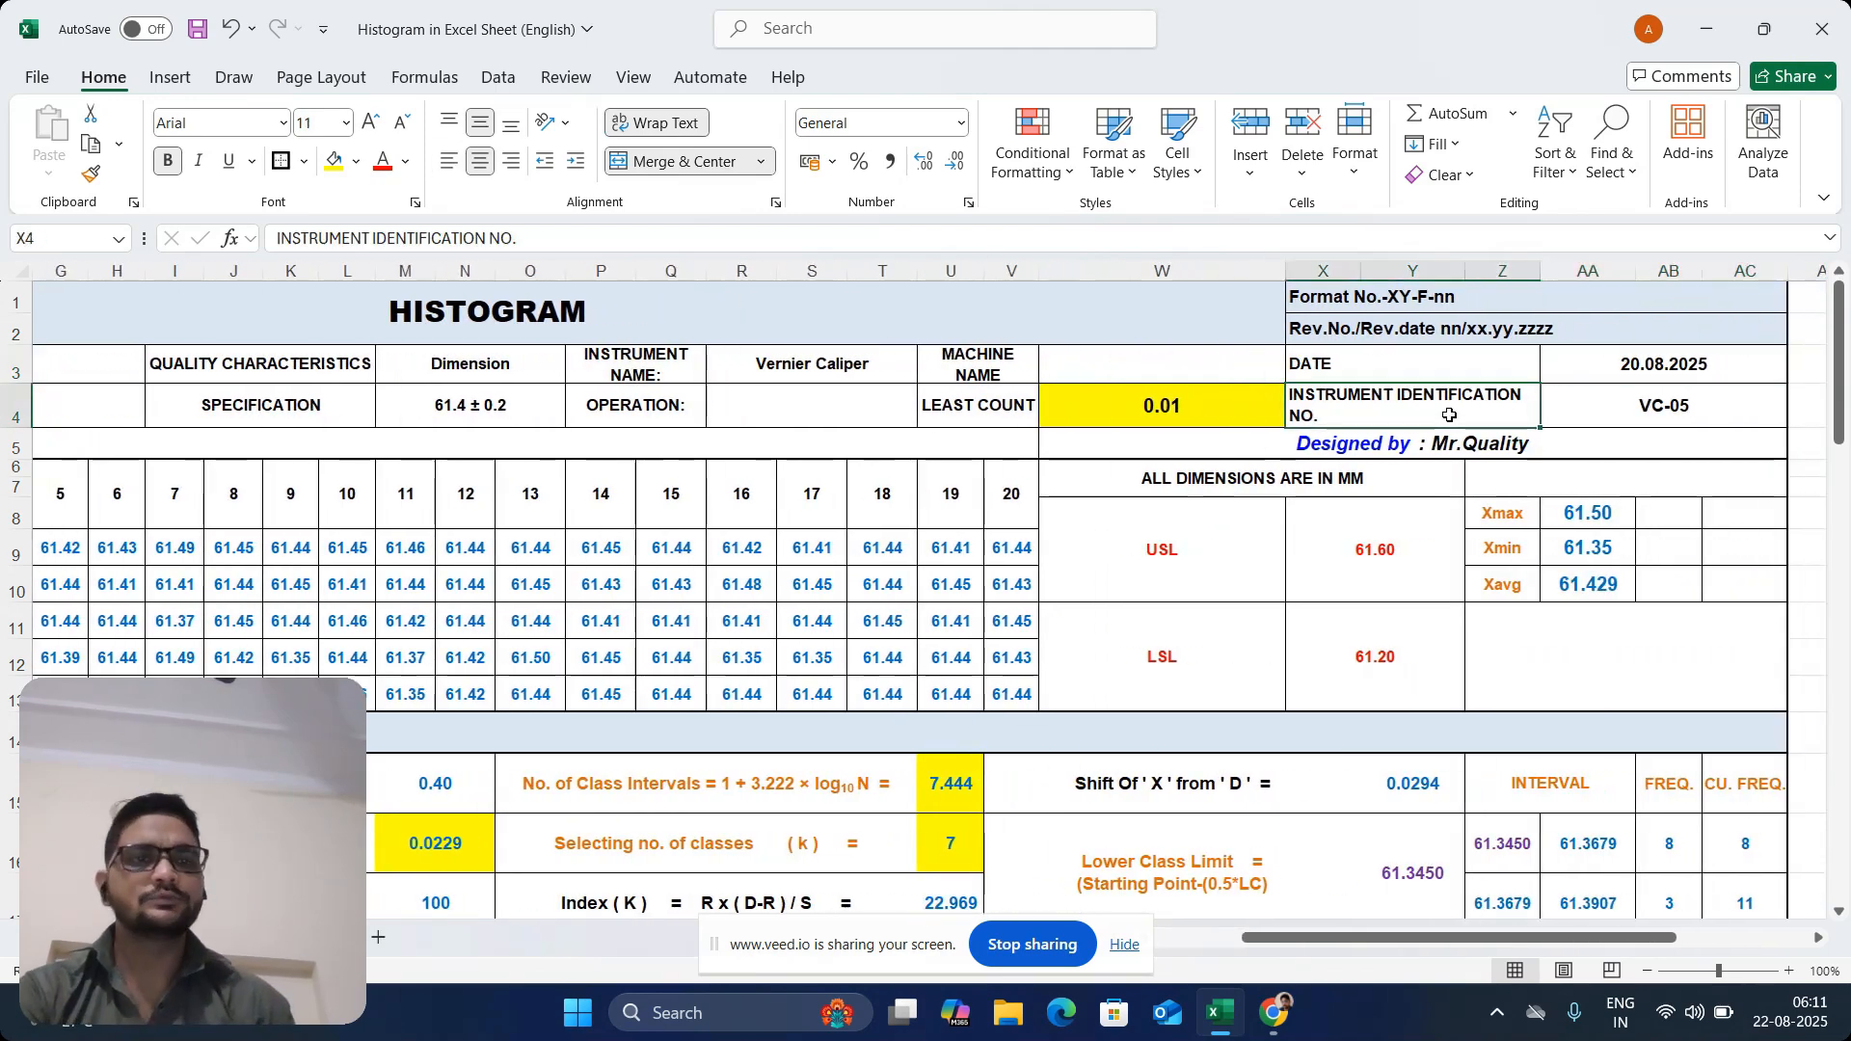
key(Left)
key(Left)
key(Left)
key(Left)
key(Left)
key(Left)
key(Left)
key(Left)
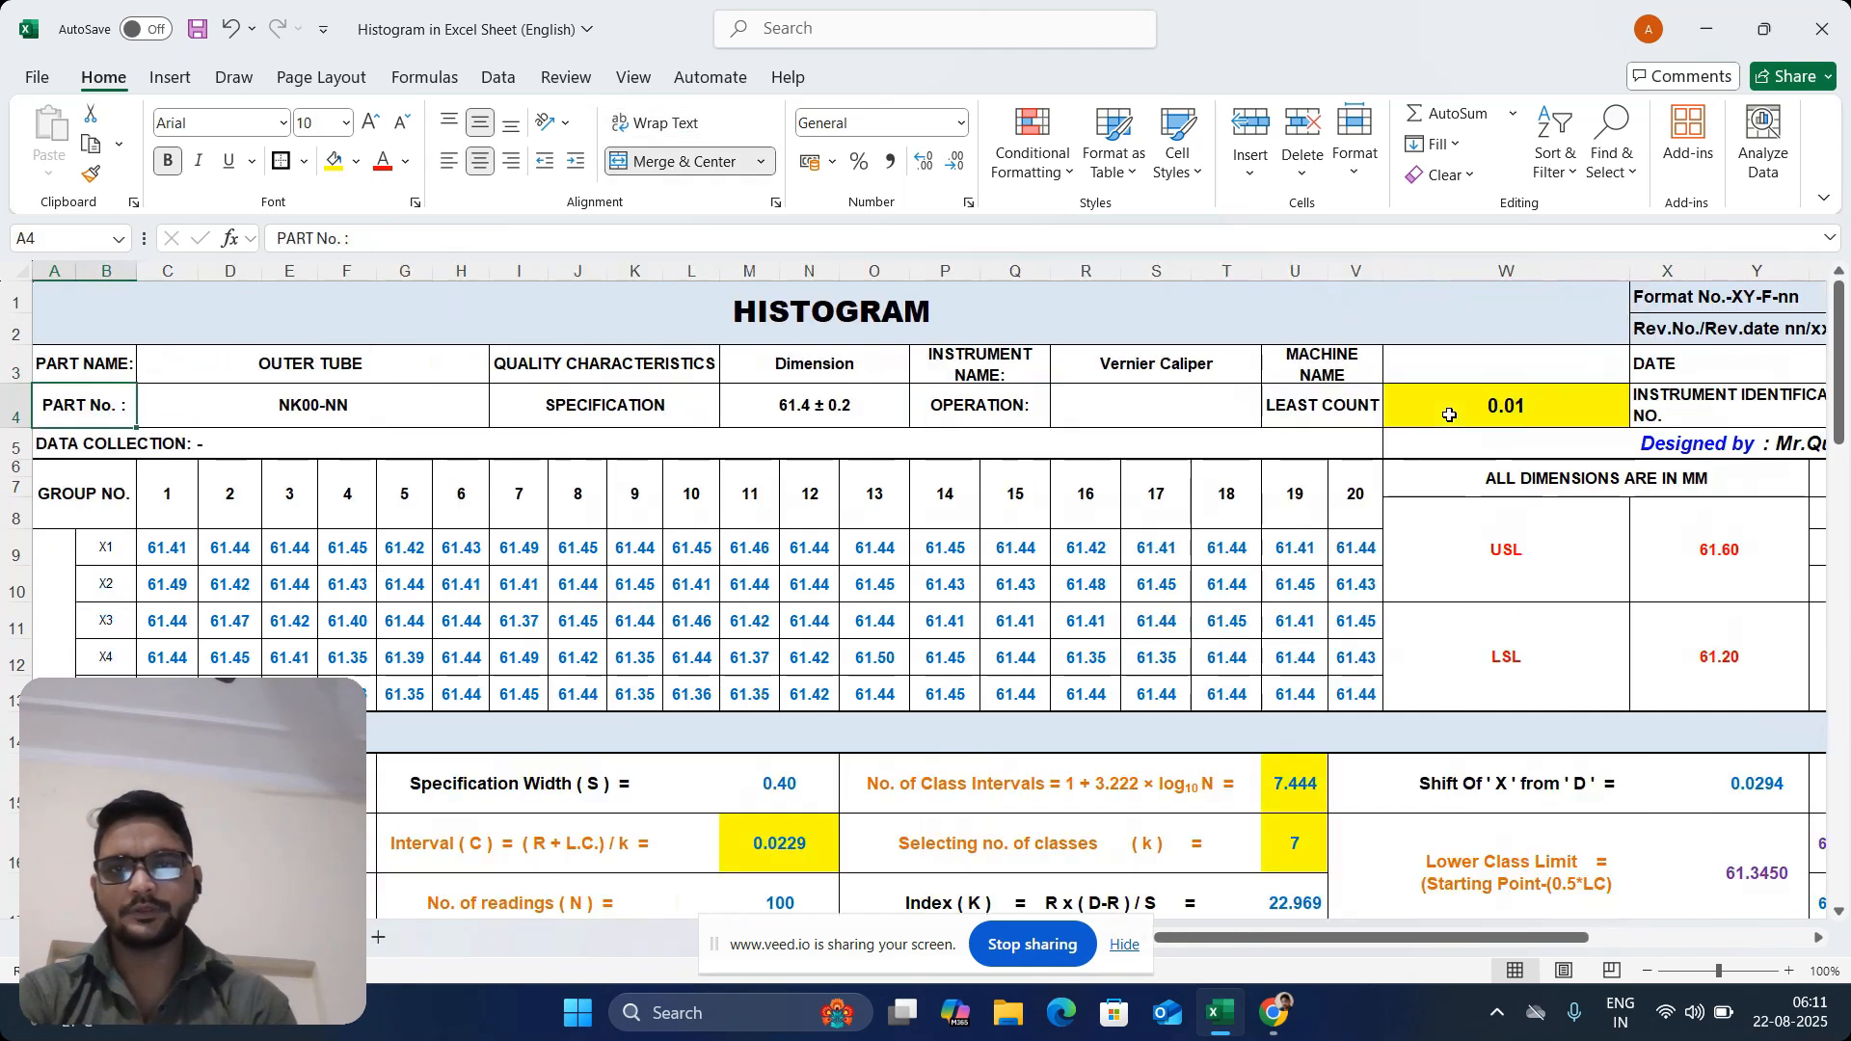
Select the collected readings of all 20 groups, C9:V13, to review the data set
key(Down)
key(Down)
key(Down)
key(Right)
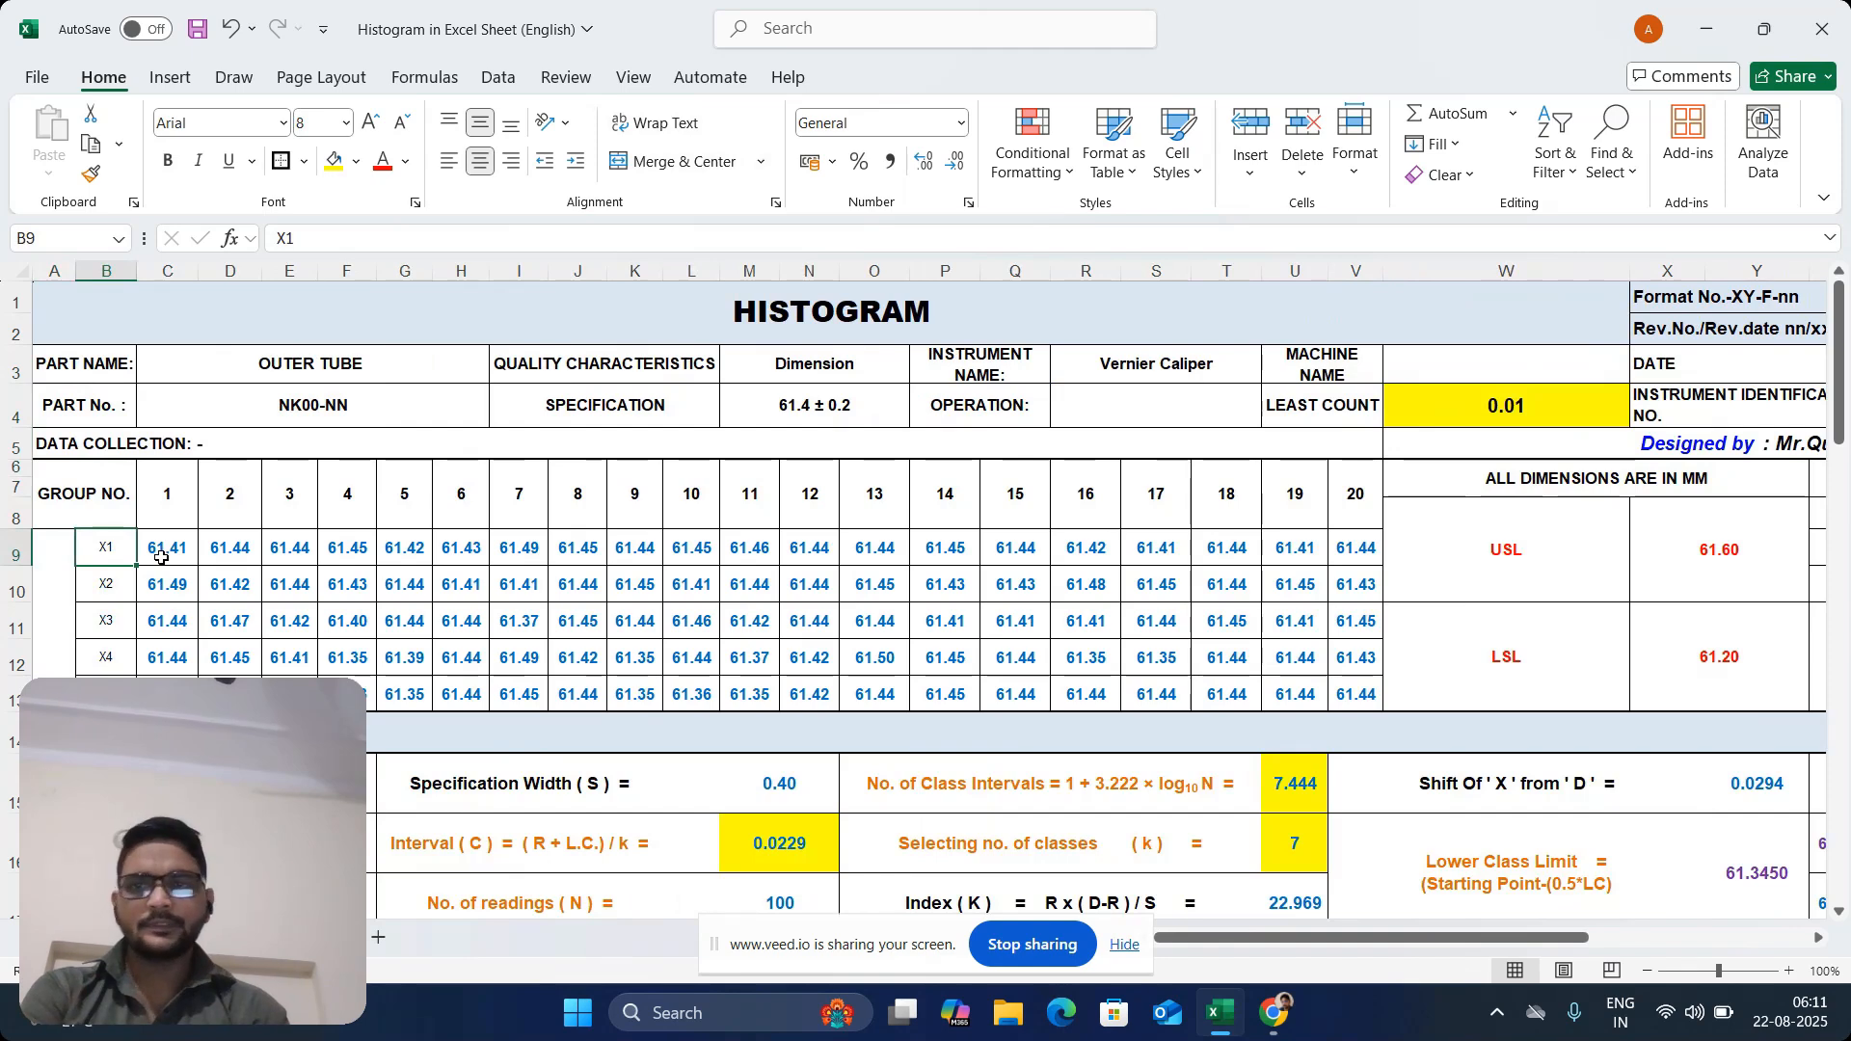
drag(161, 557, 1340, 691)
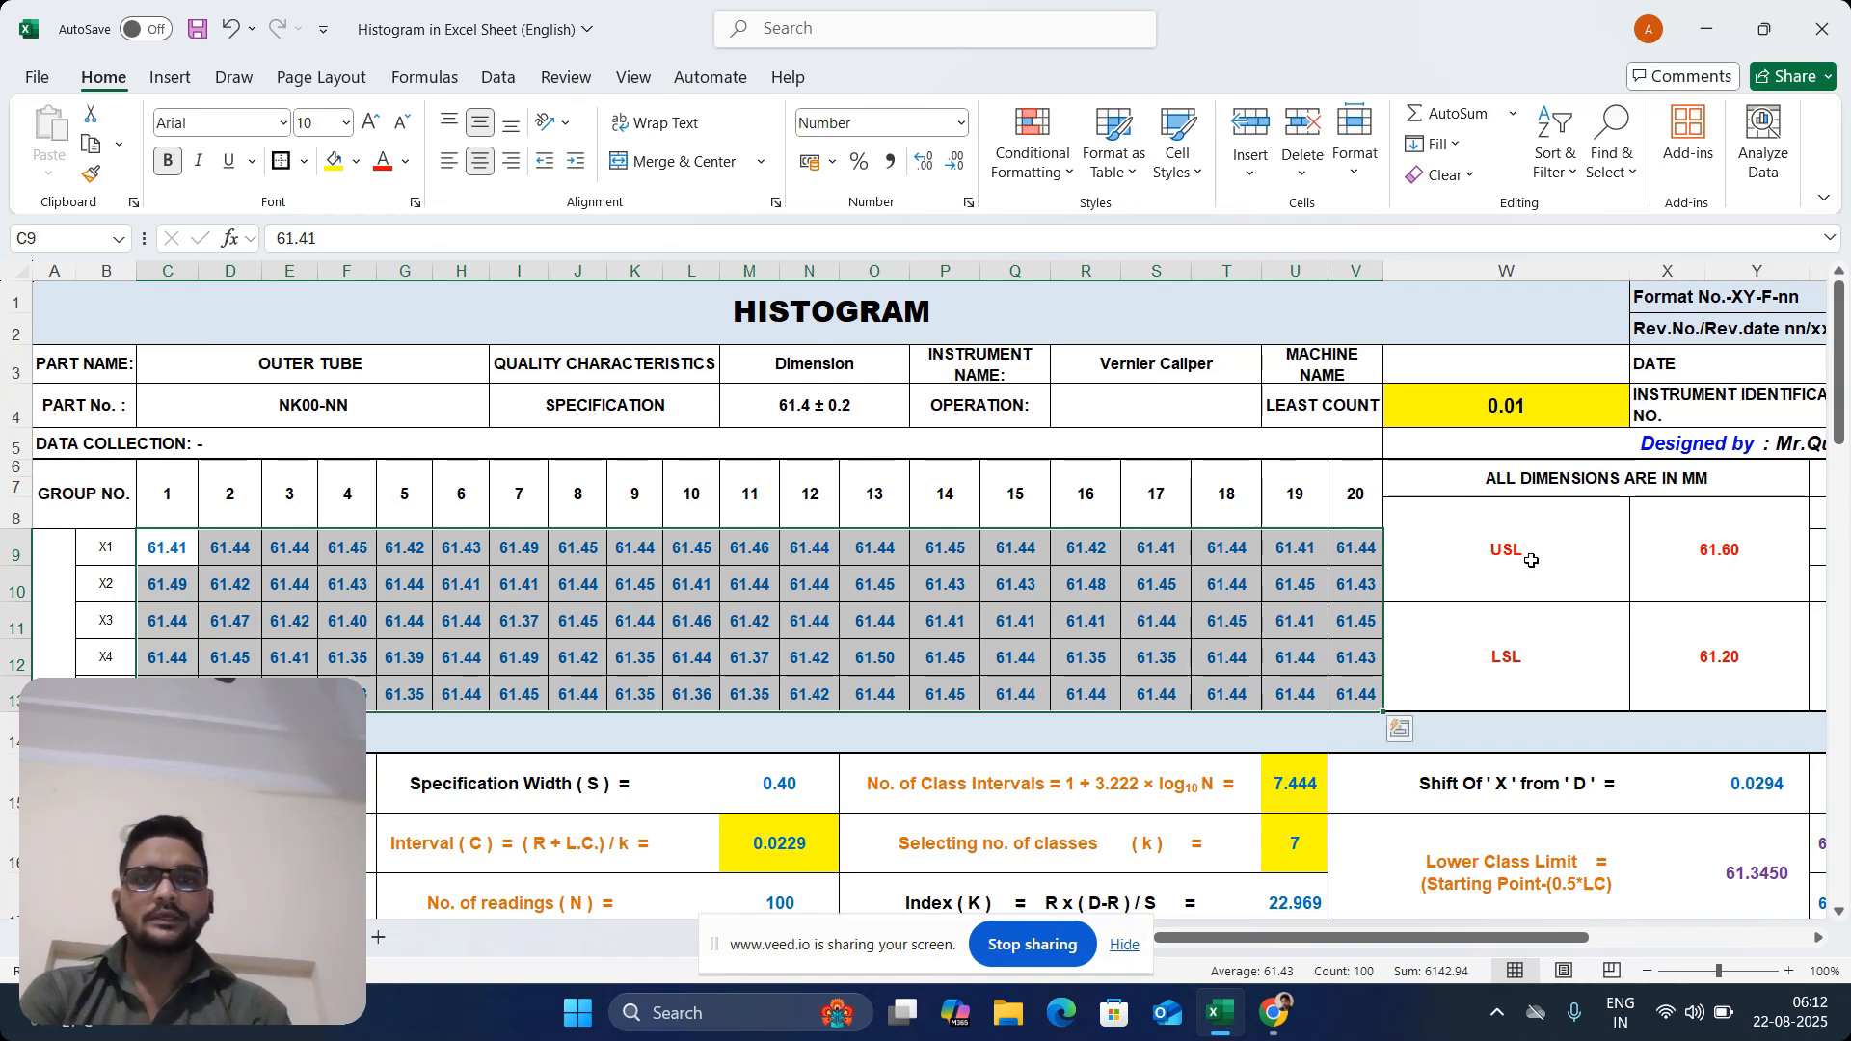
Compare the specification in the header with the USL and LSL labels and their limit values
click(849, 403)
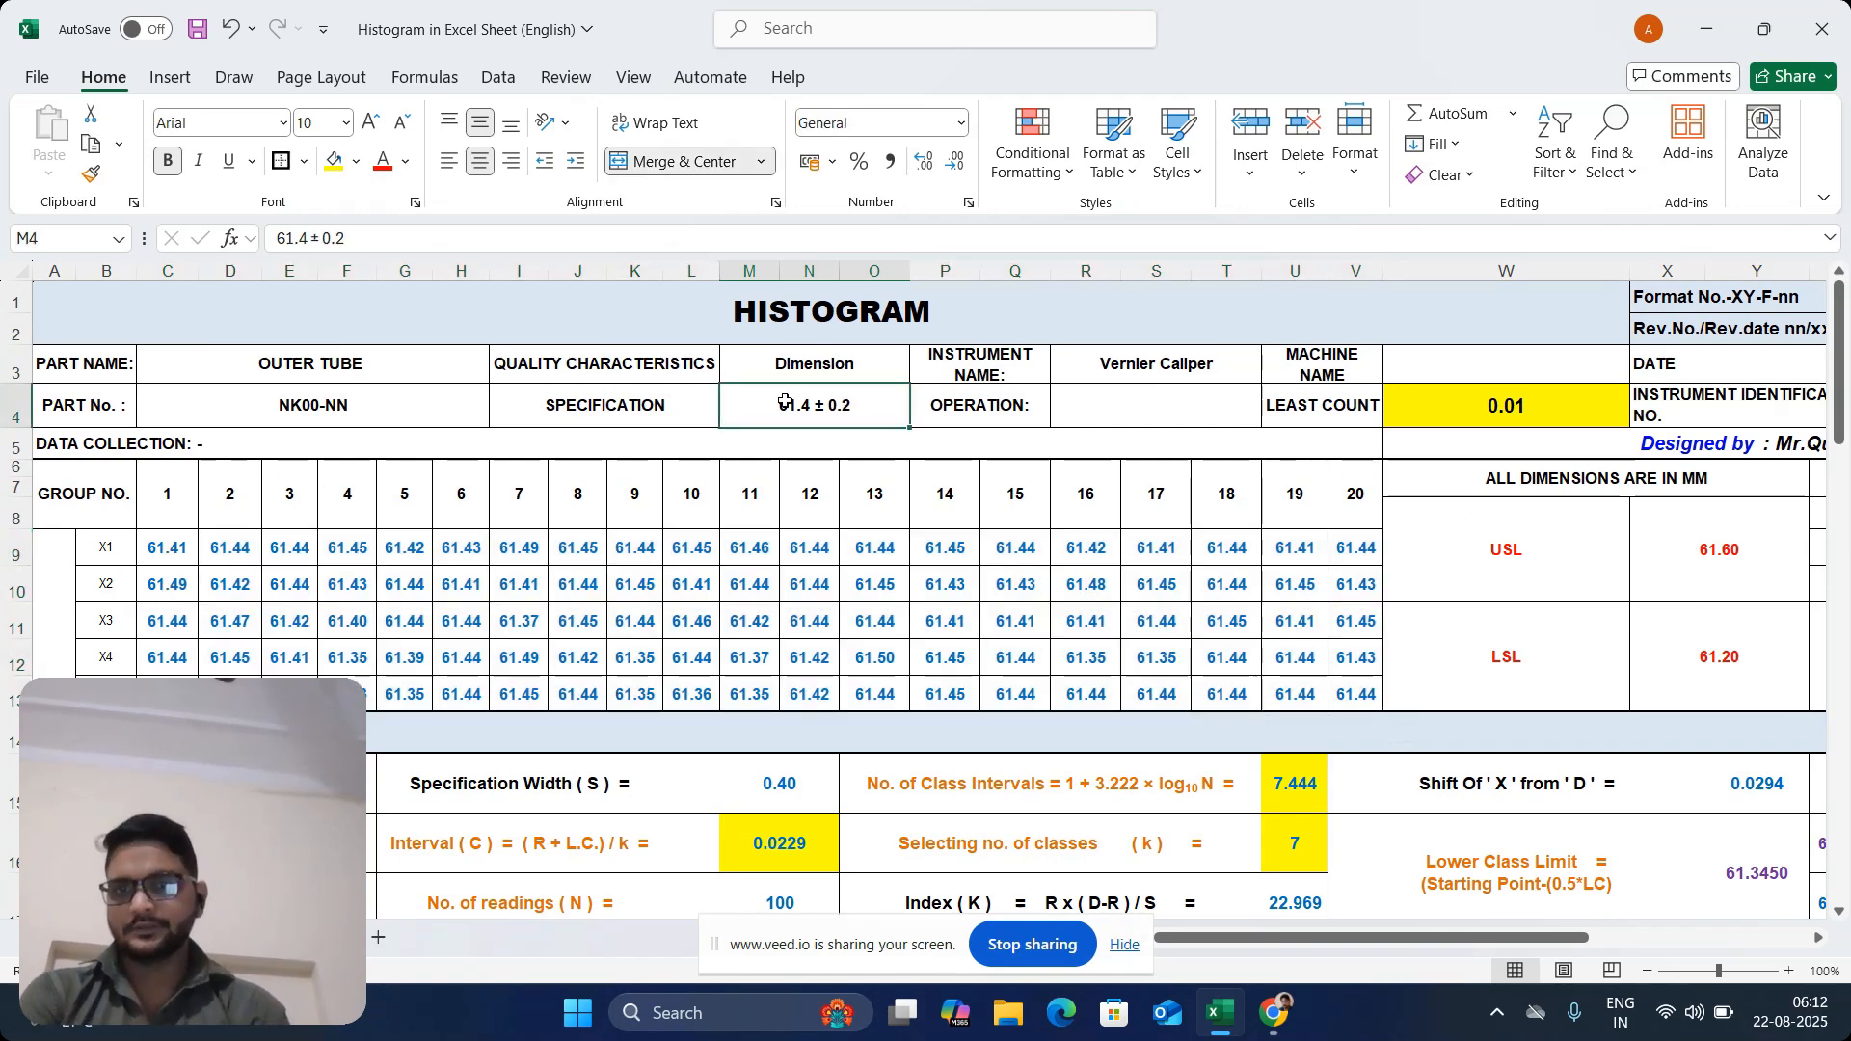
click(596, 393)
click(857, 413)
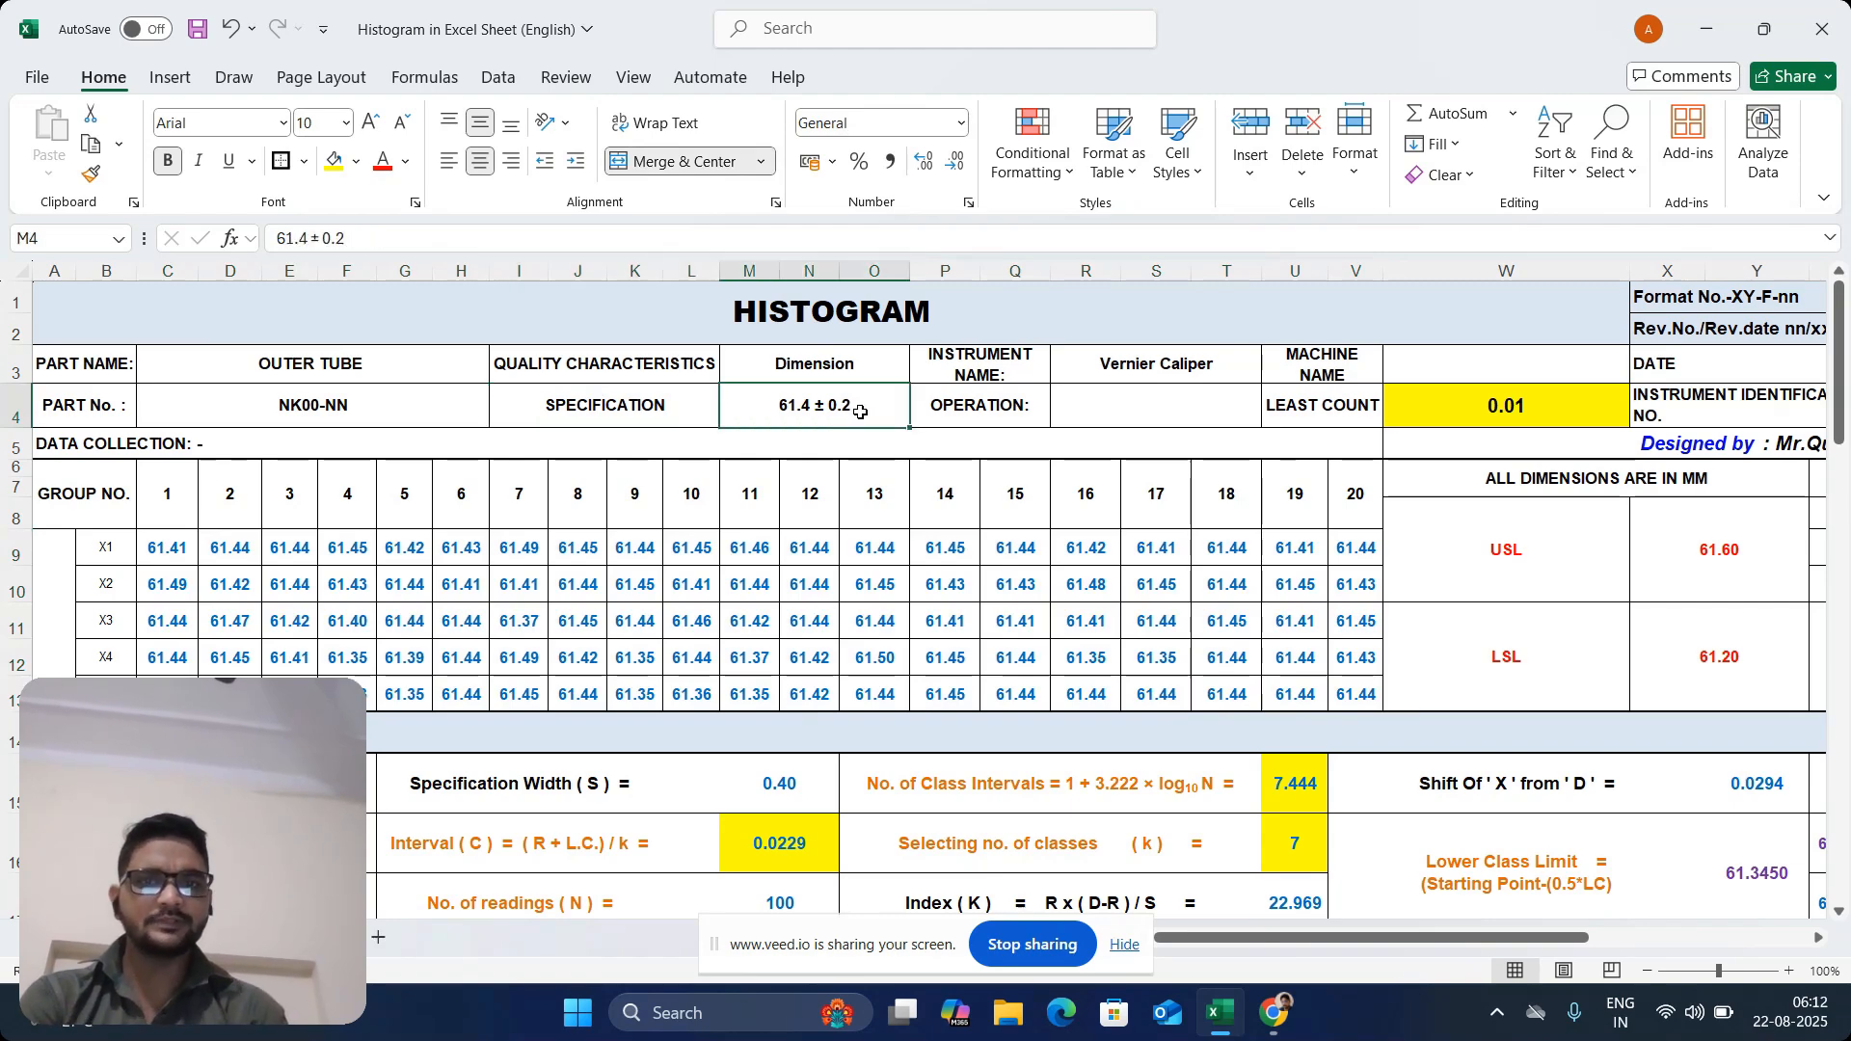
click(1527, 593)
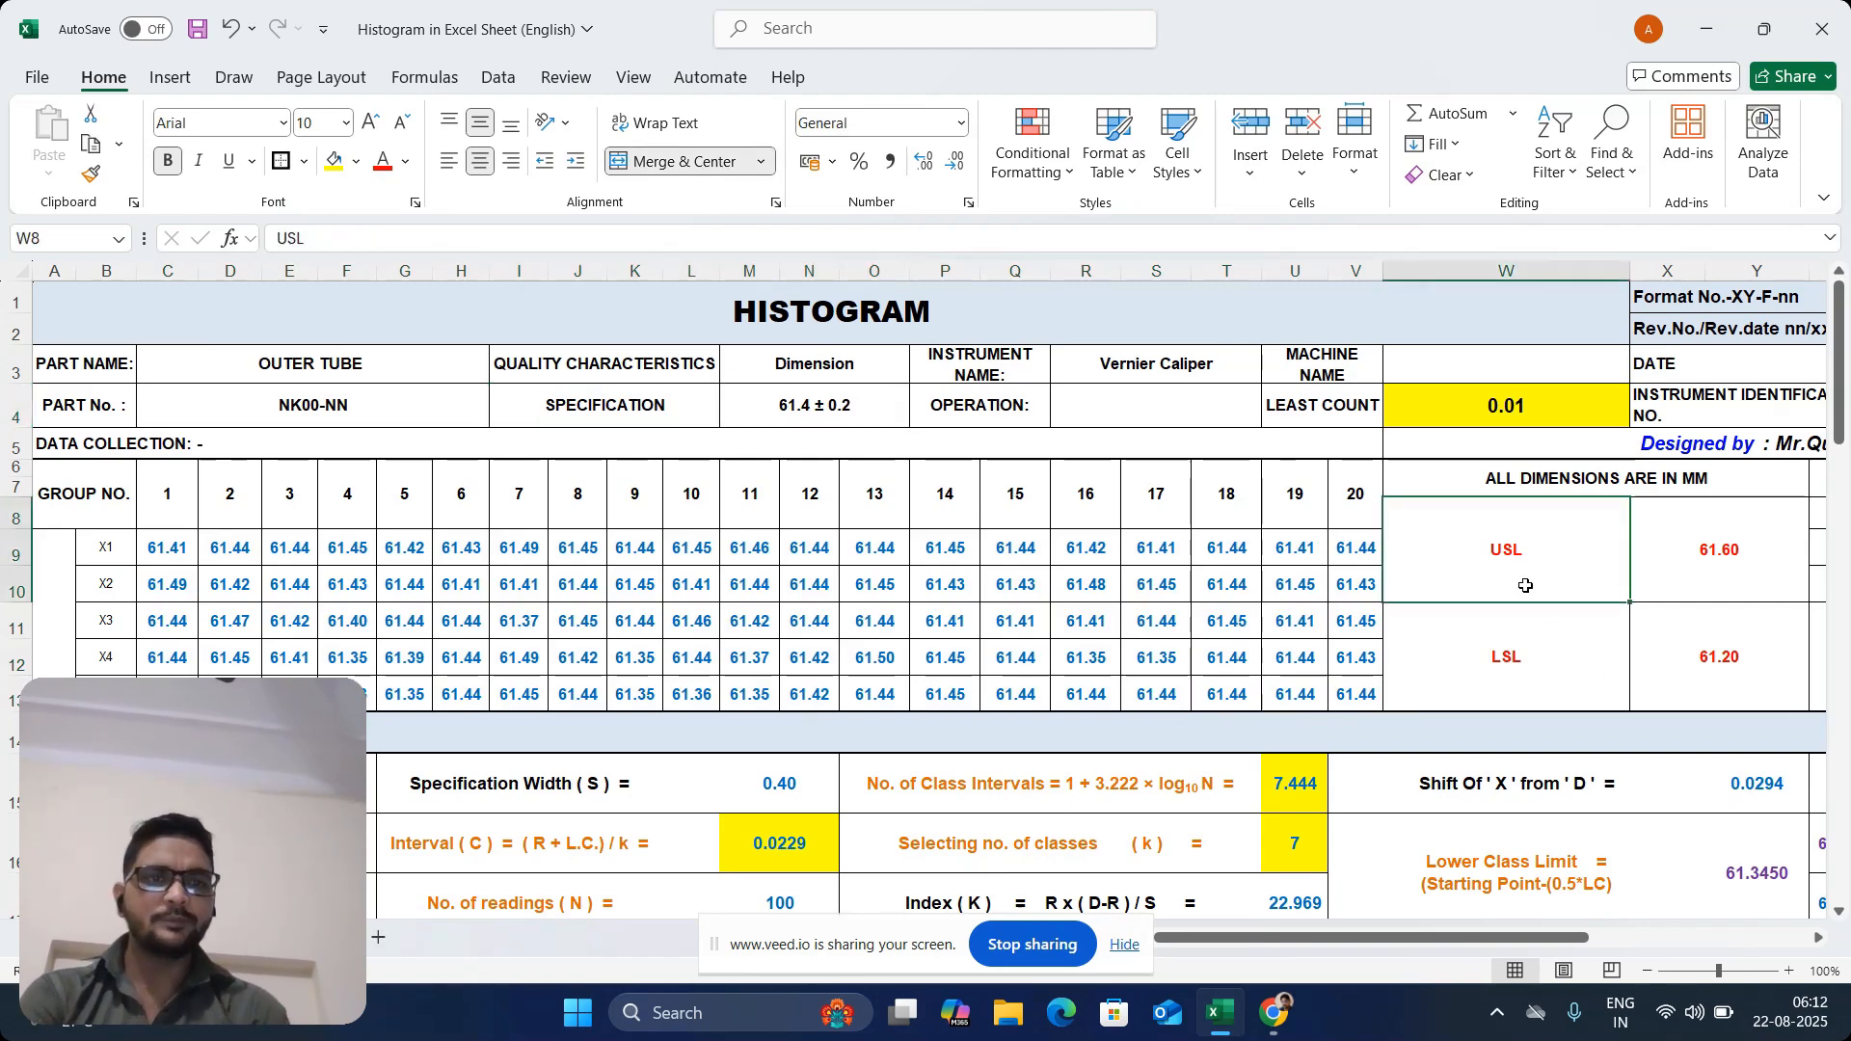
click(1725, 586)
click(1568, 649)
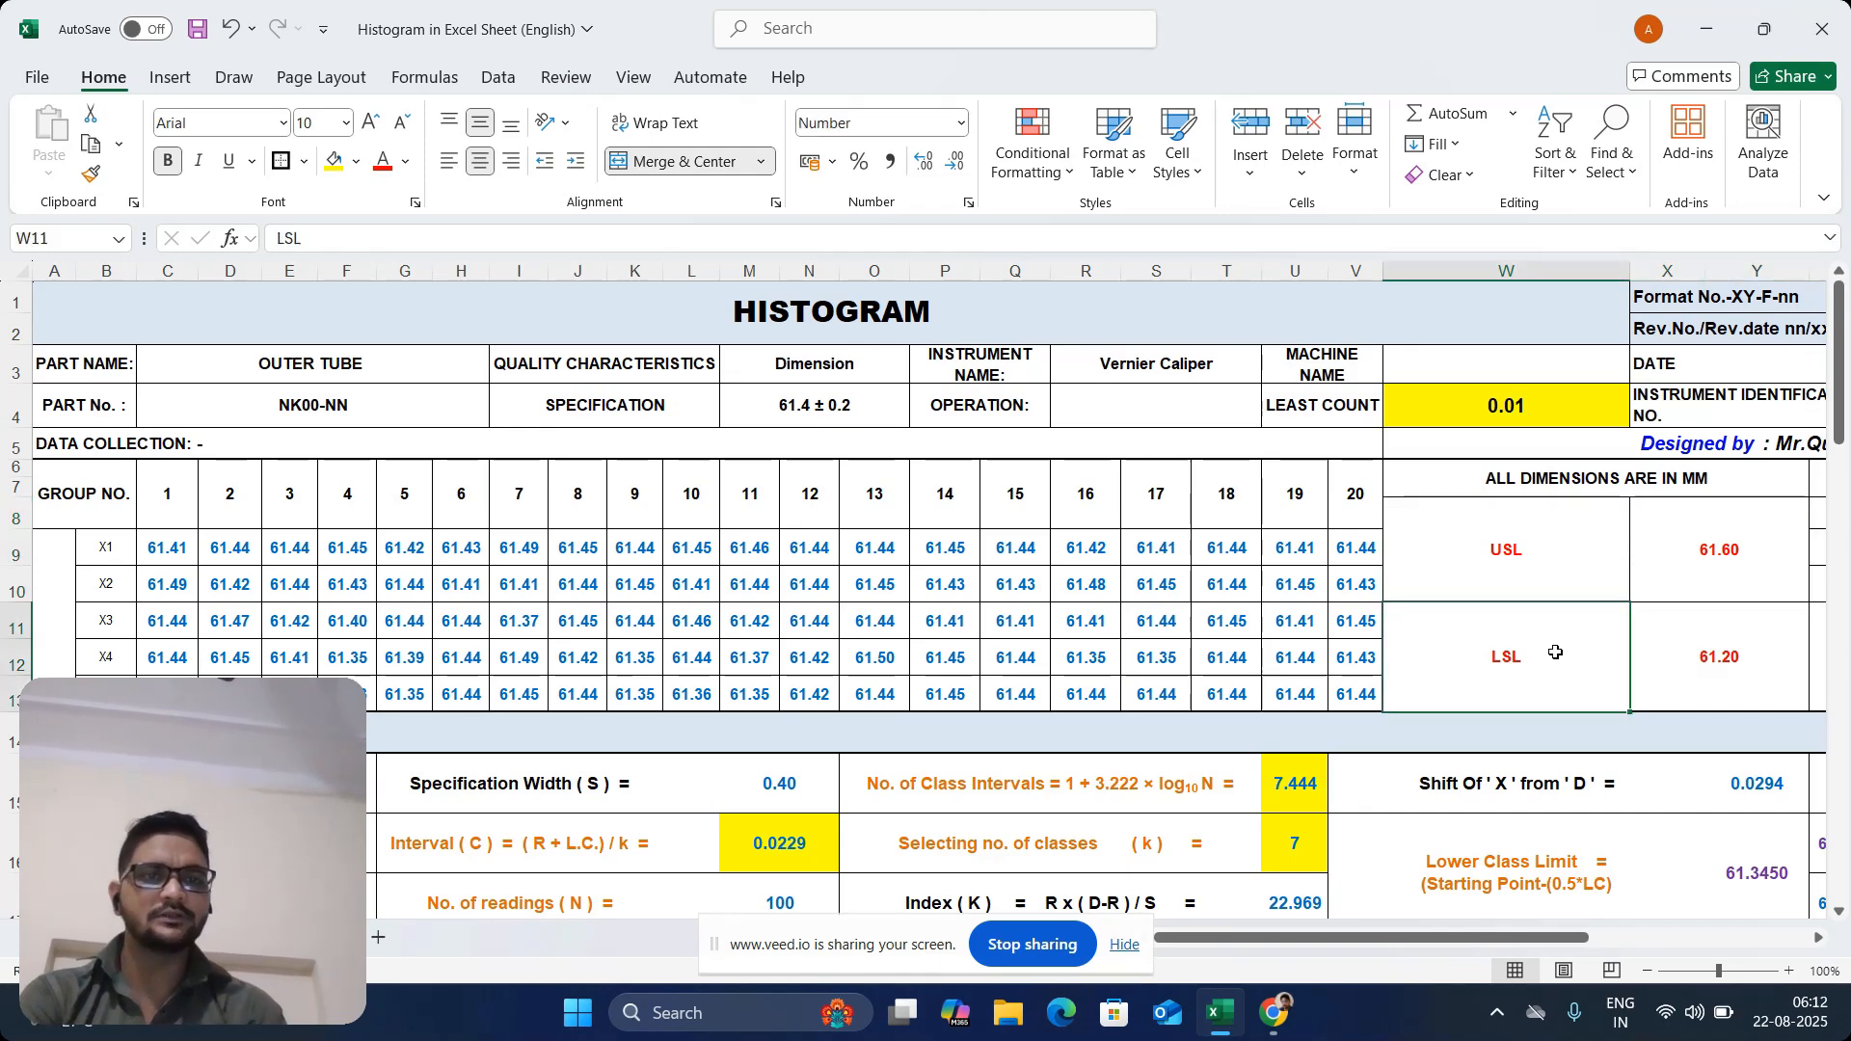
click(1709, 673)
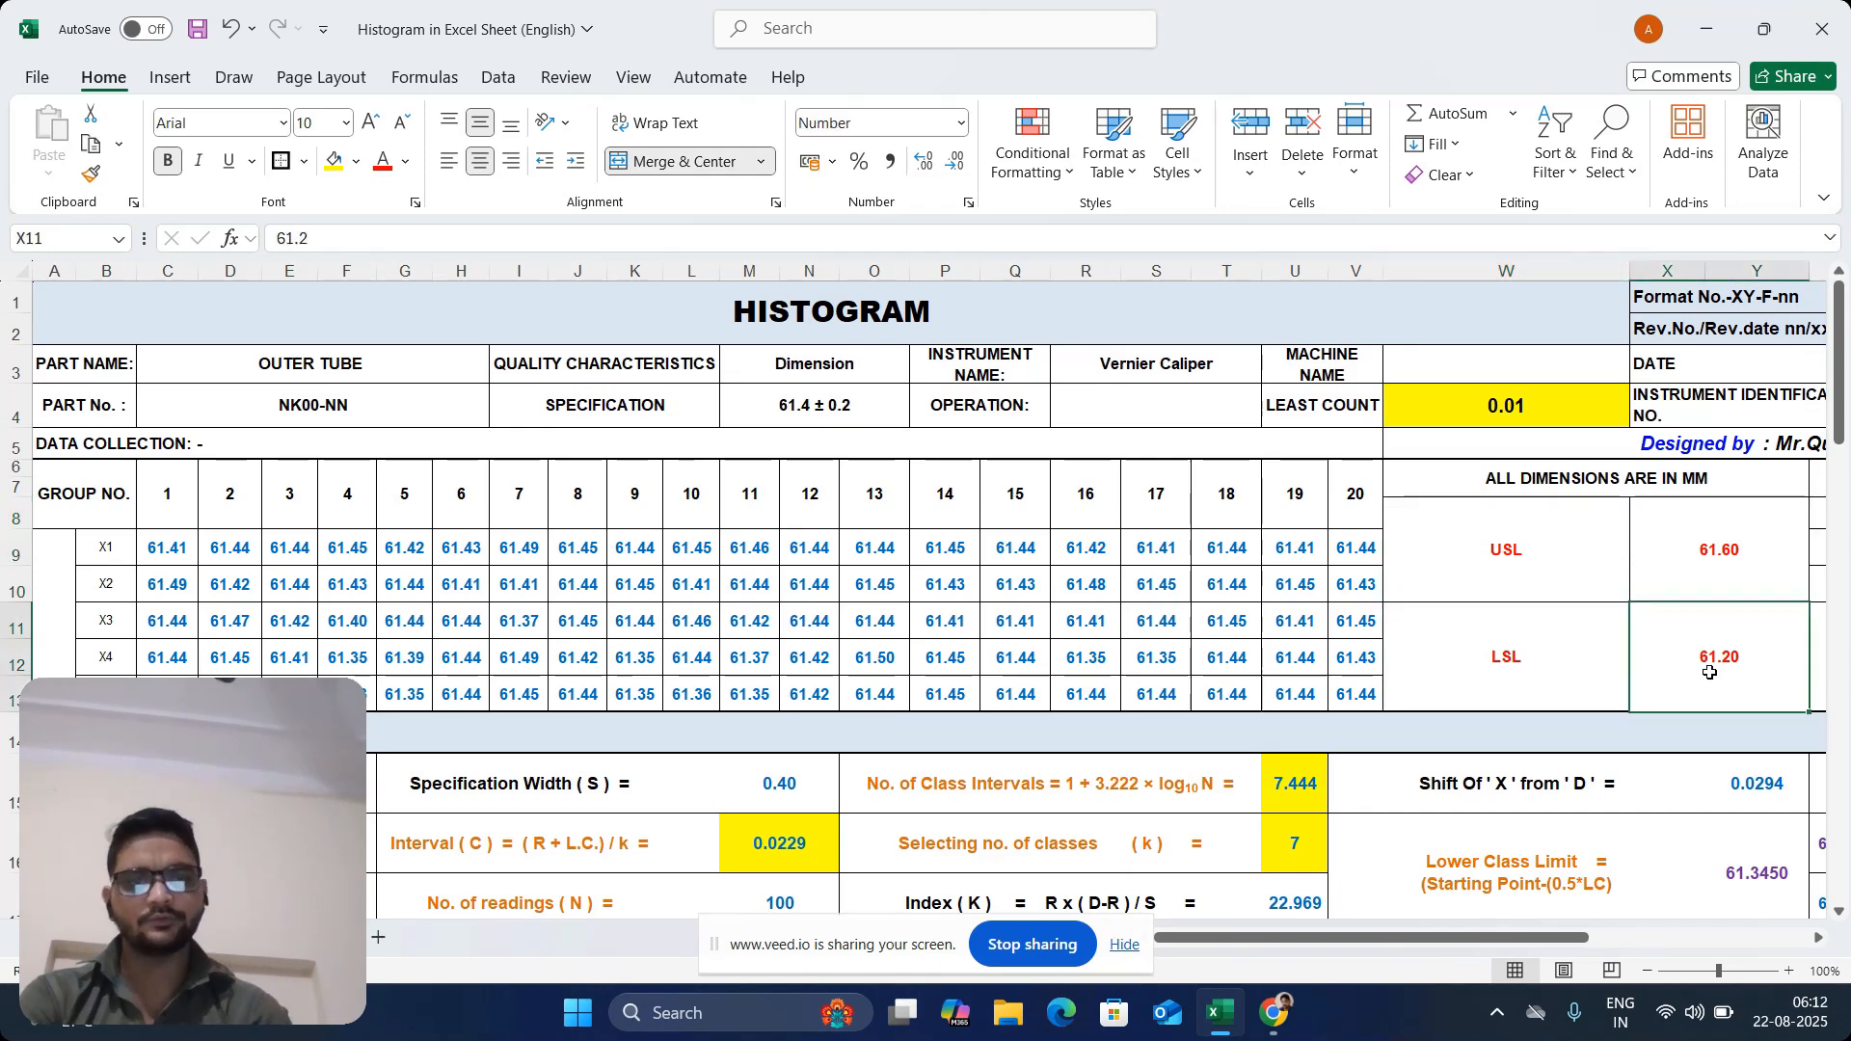
Clear the existing Xmax, Xmin and Xavg formulas in AA8:AA10
key(Right)
key(Right)
key(Right)
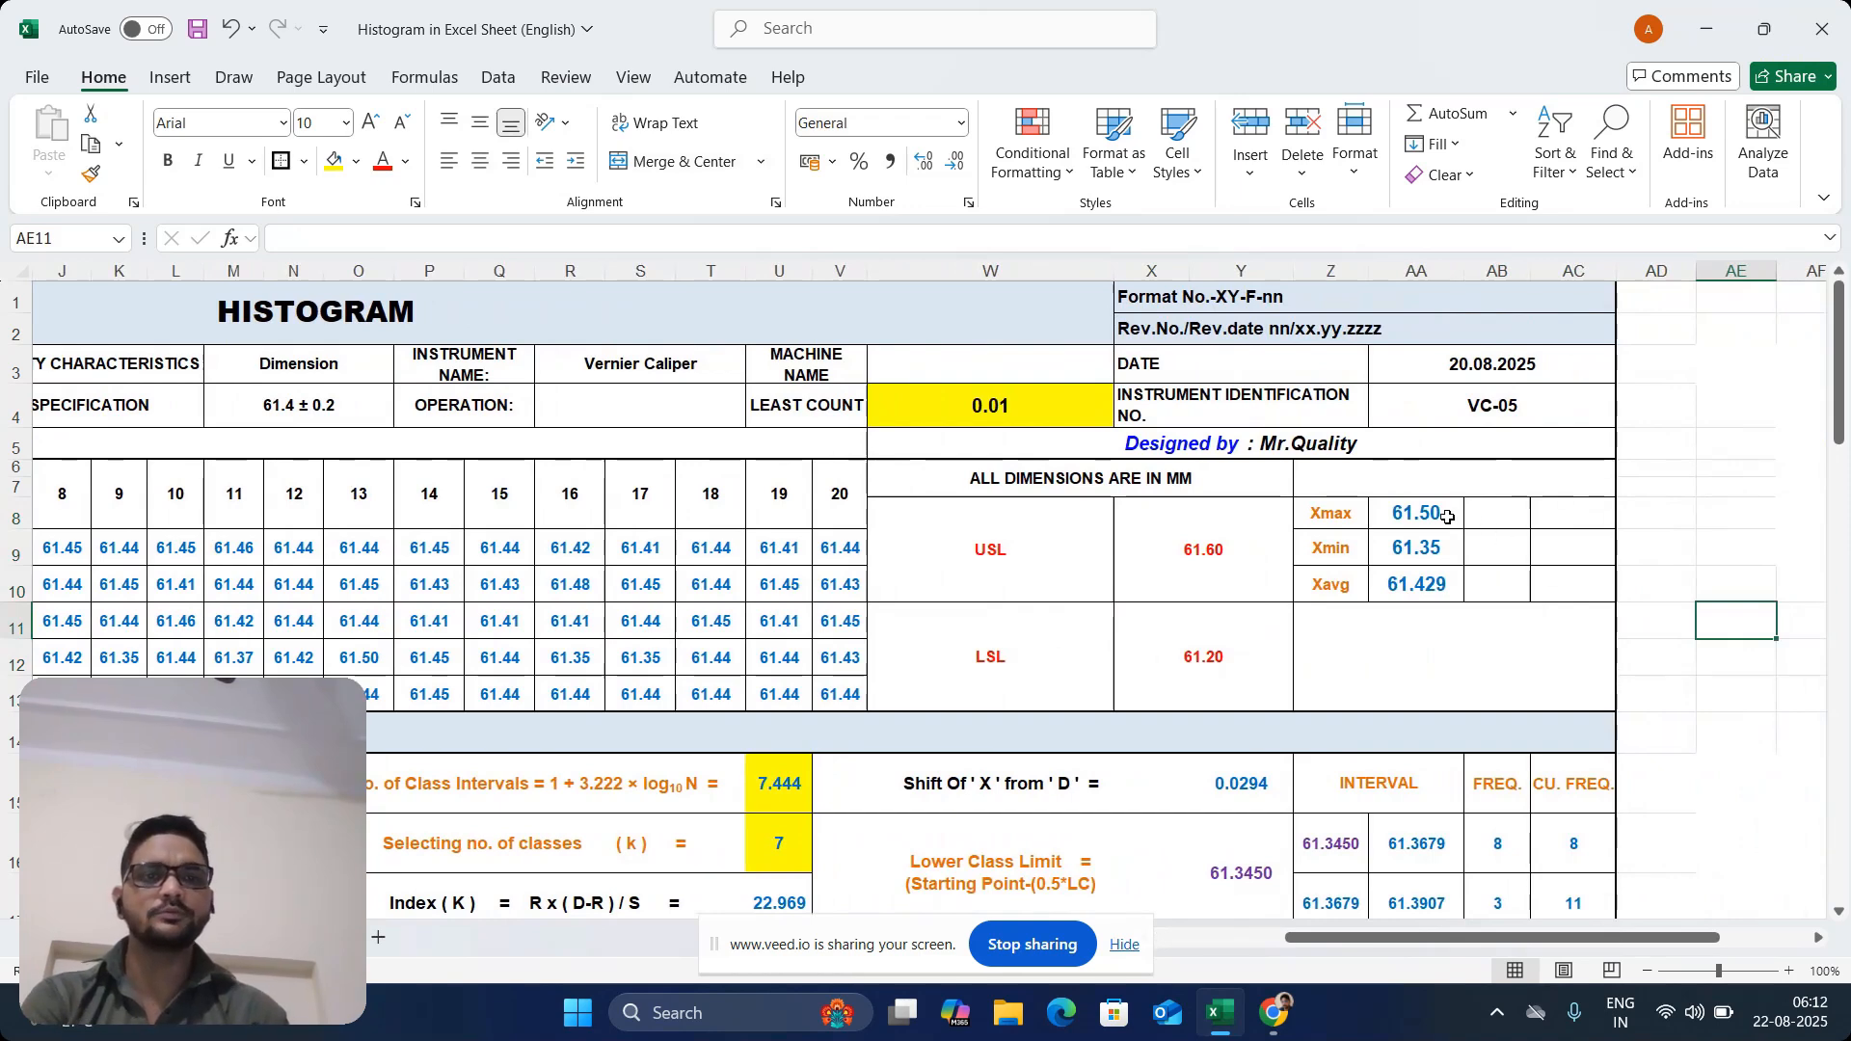
drag(1447, 518, 1438, 582)
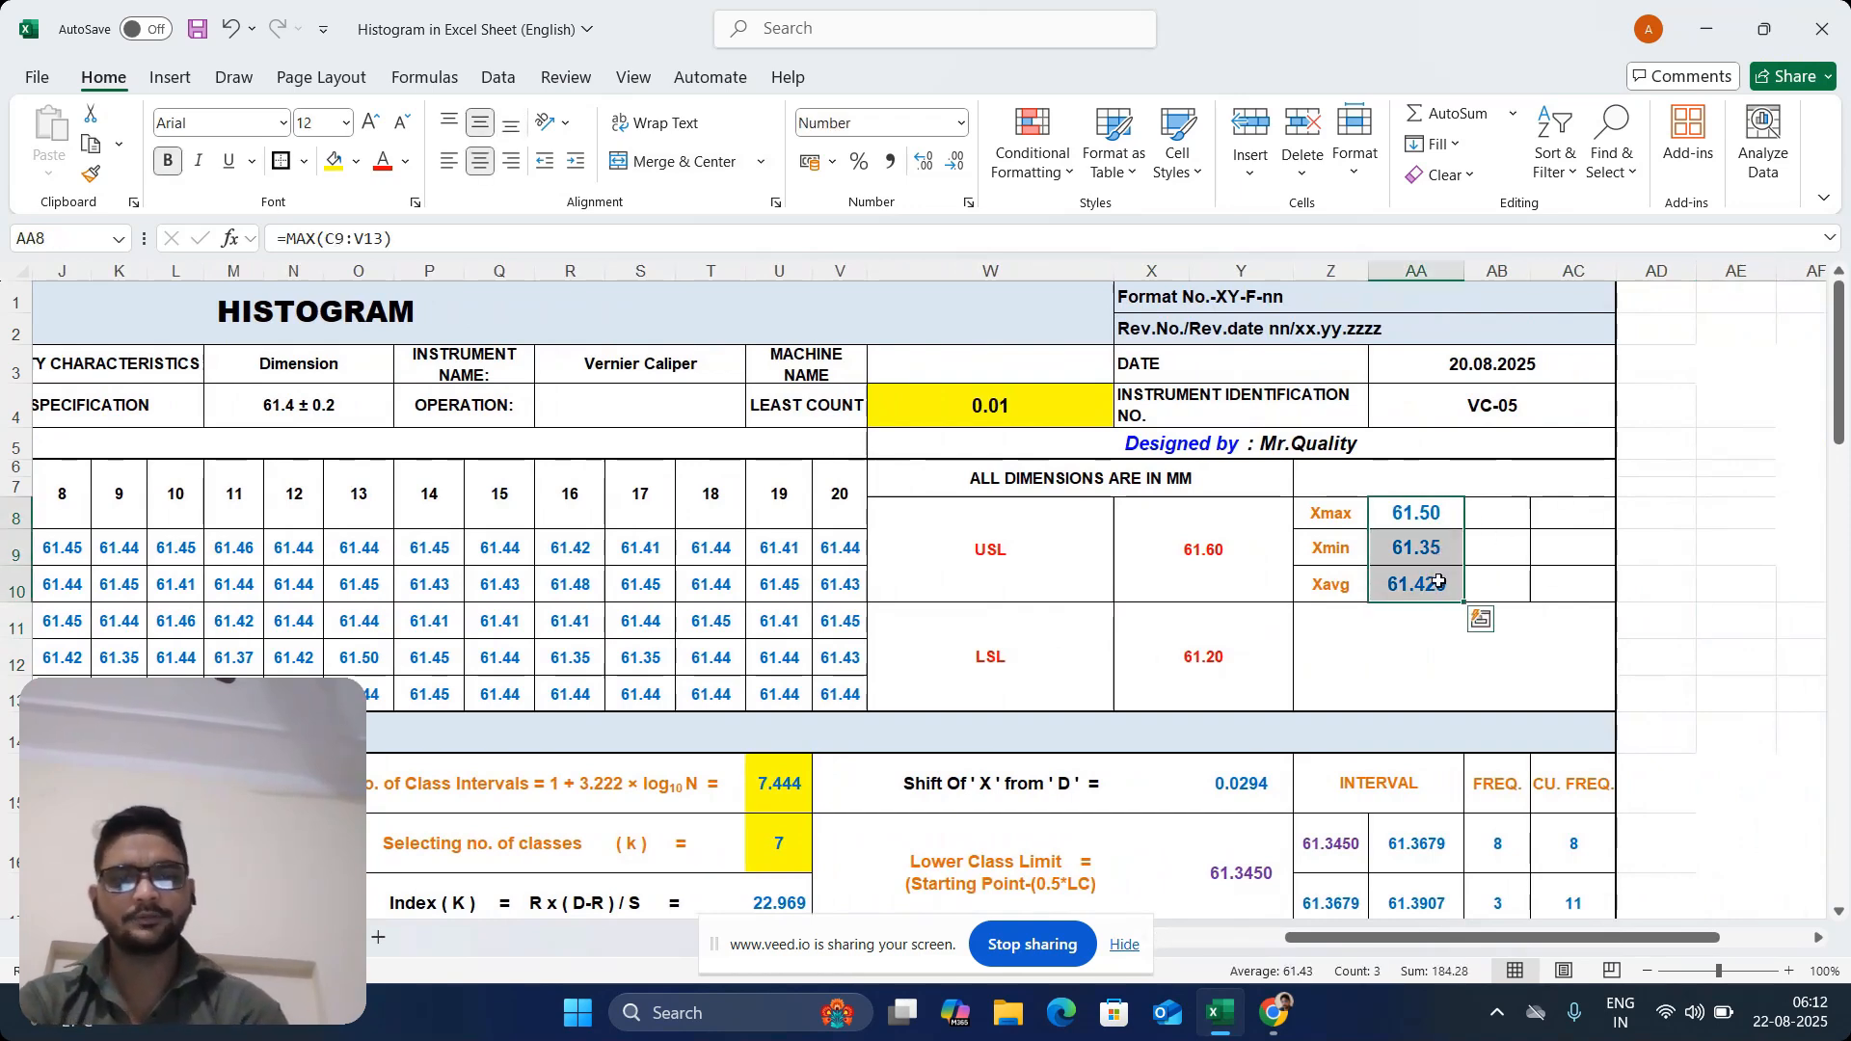
key(Delete)
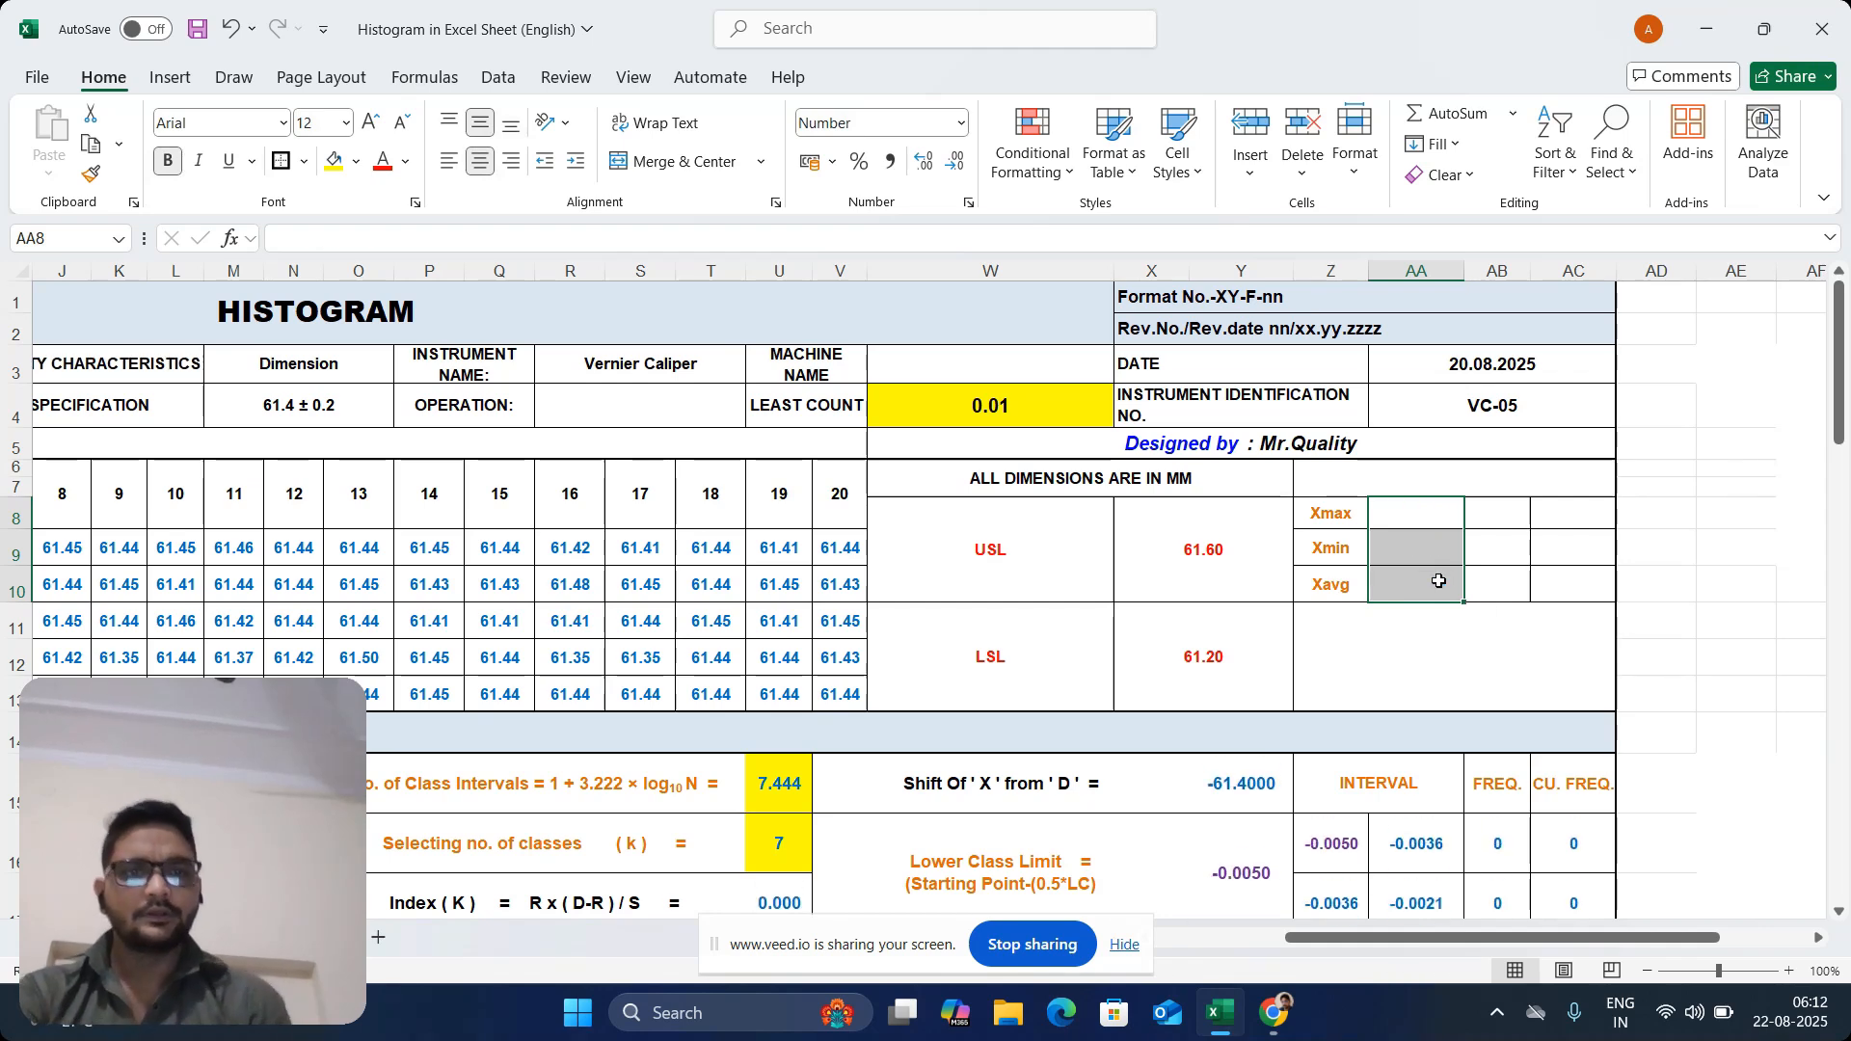
Calculate Xmax in AA8 with a MAX formula over the readings in C9:V13
click(1397, 512)
text(=)
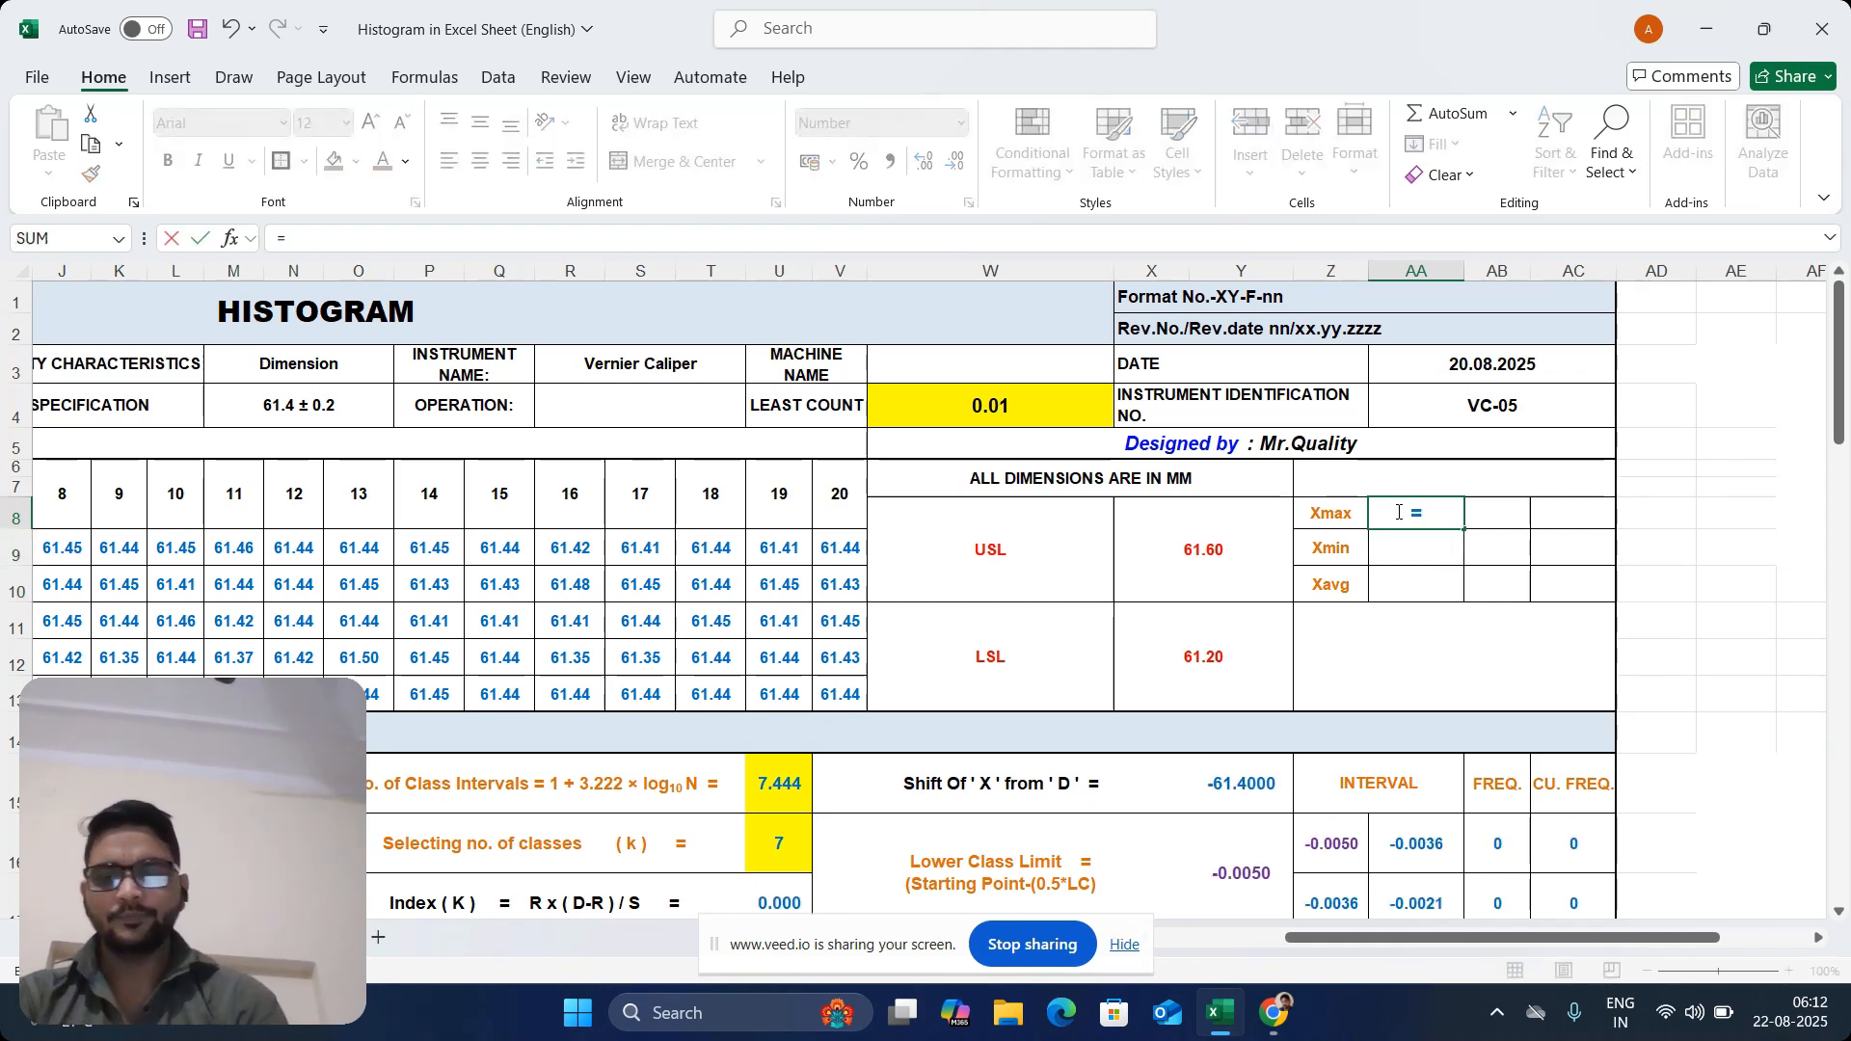
text(max)
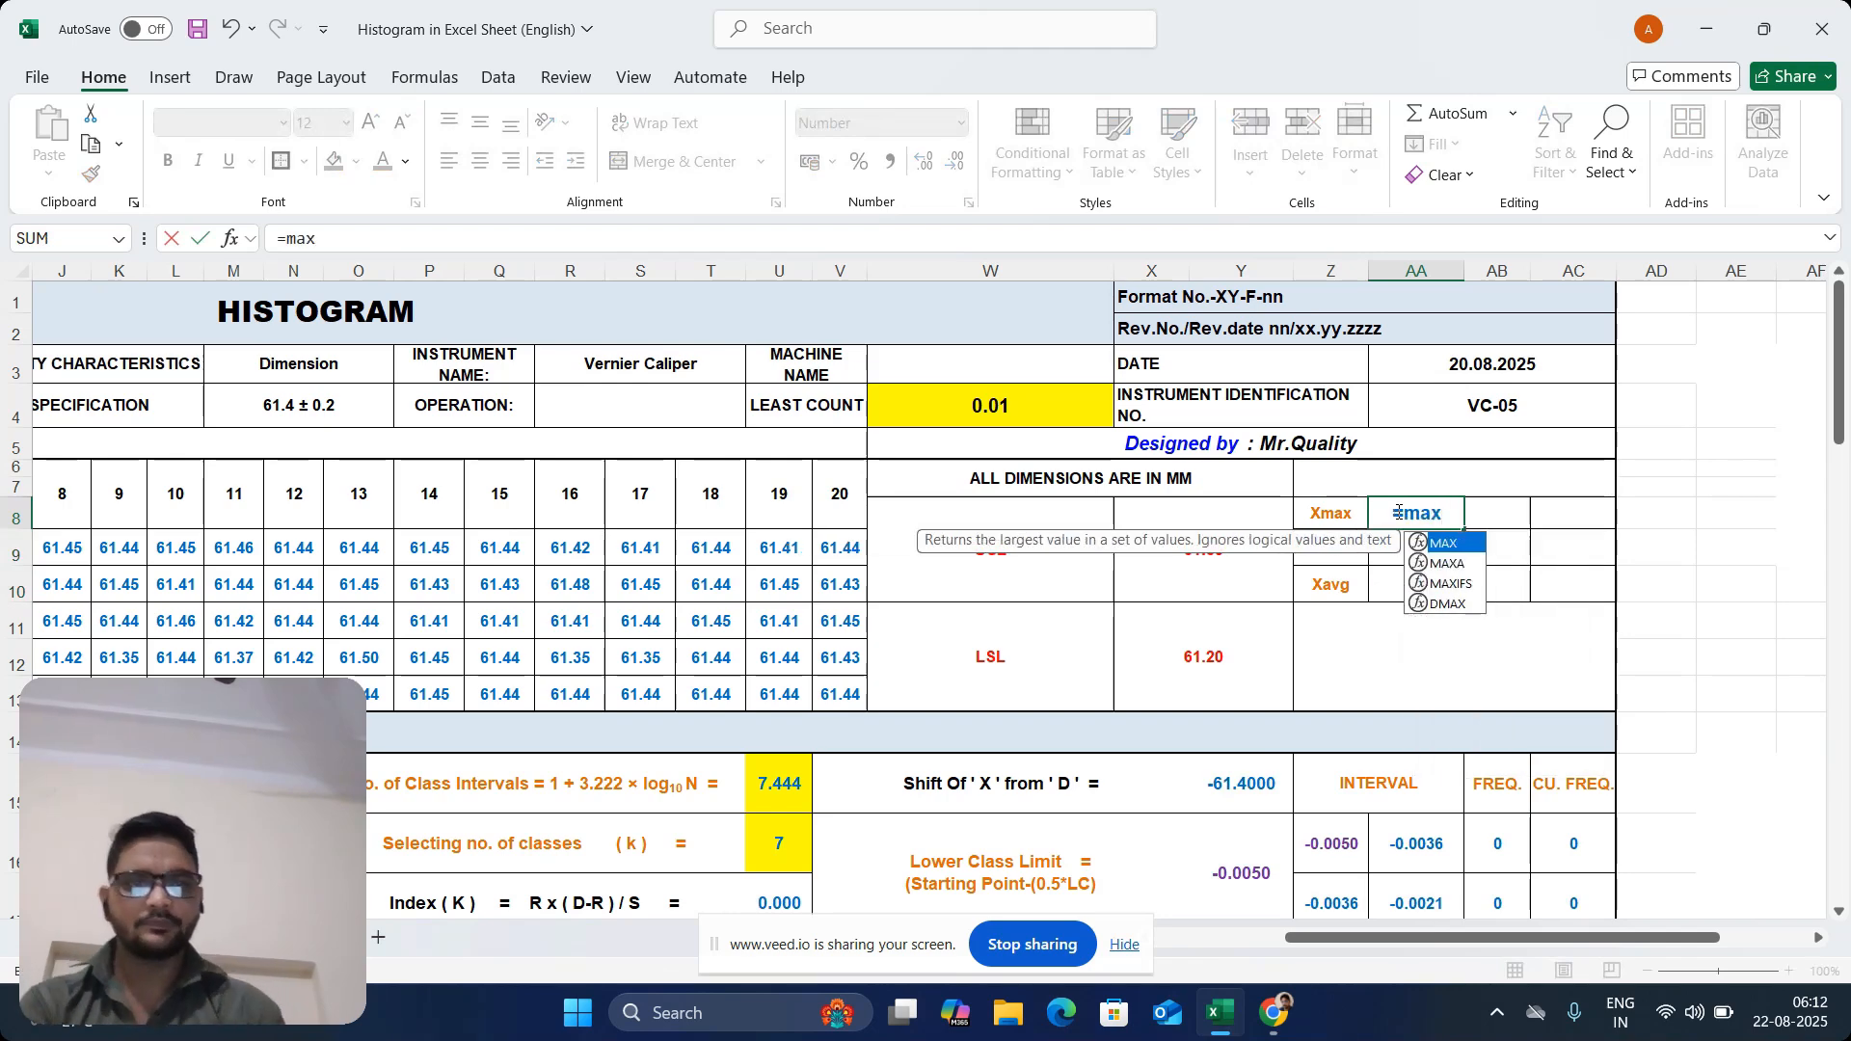
double_click(1446, 543)
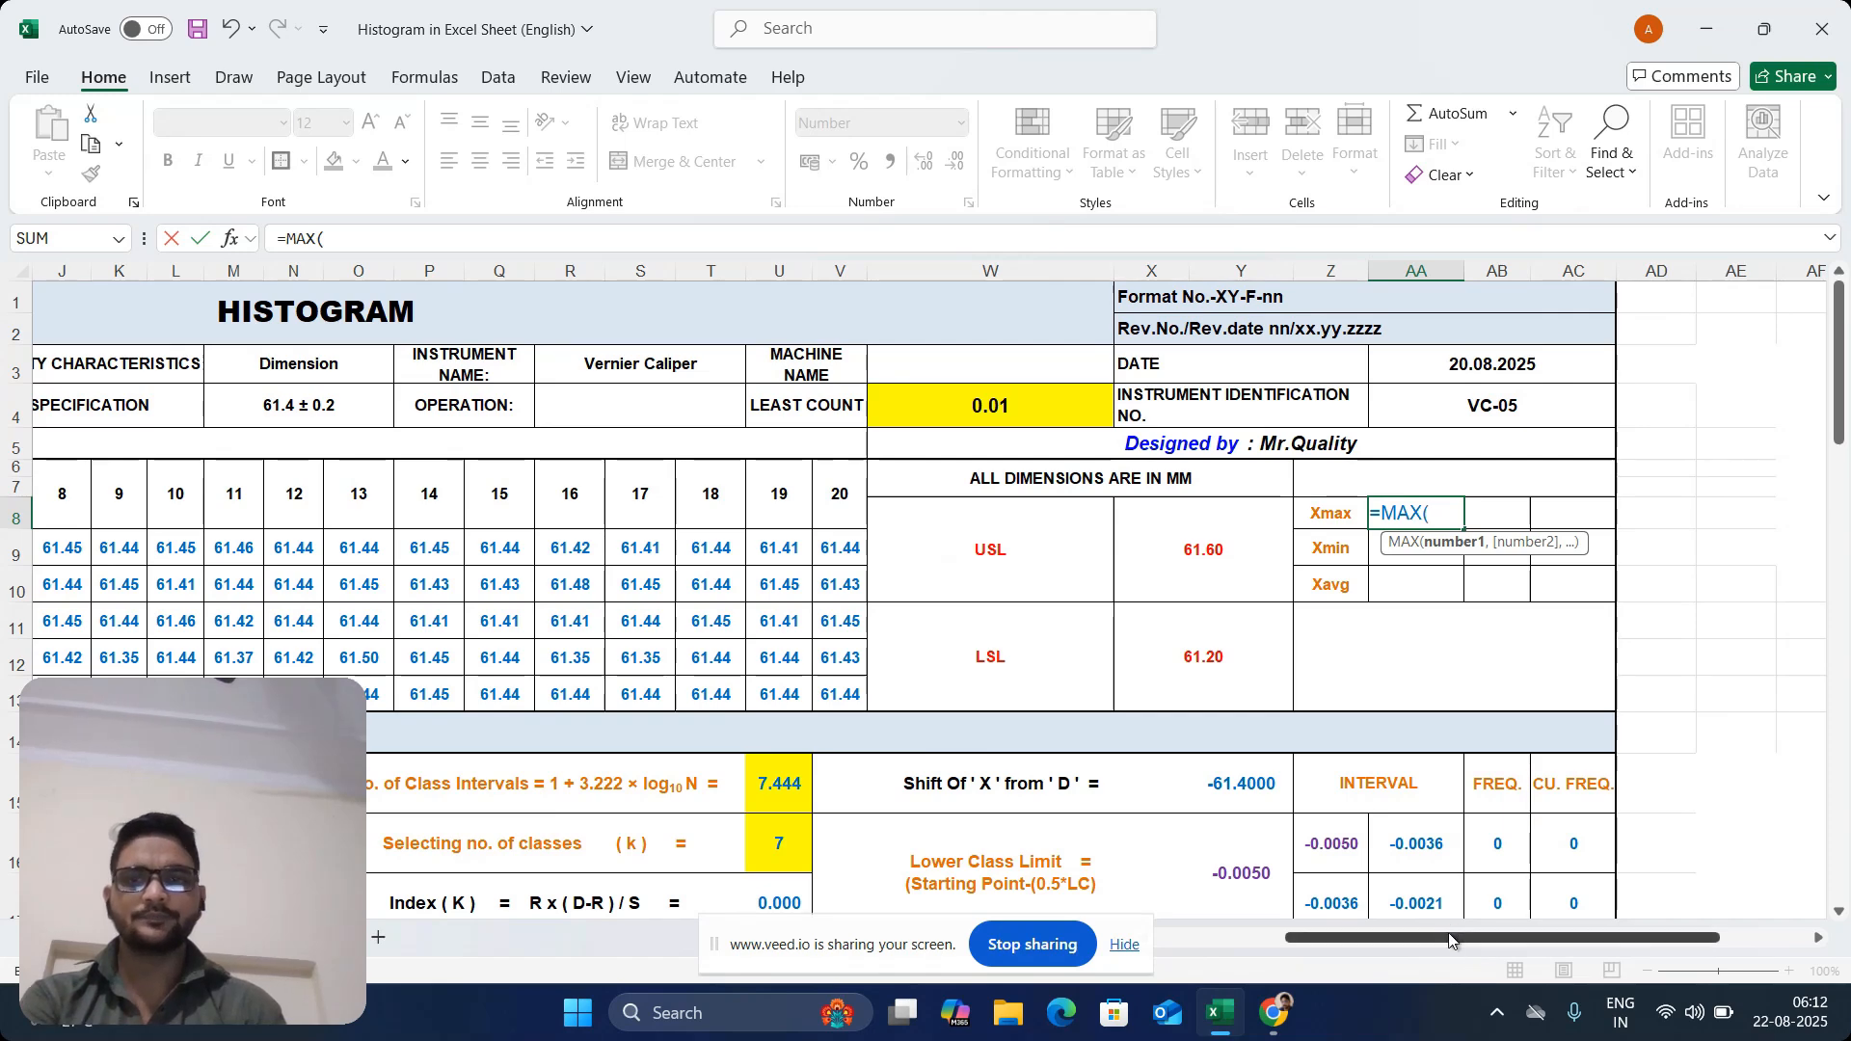
drag(1451, 938, 1321, 938)
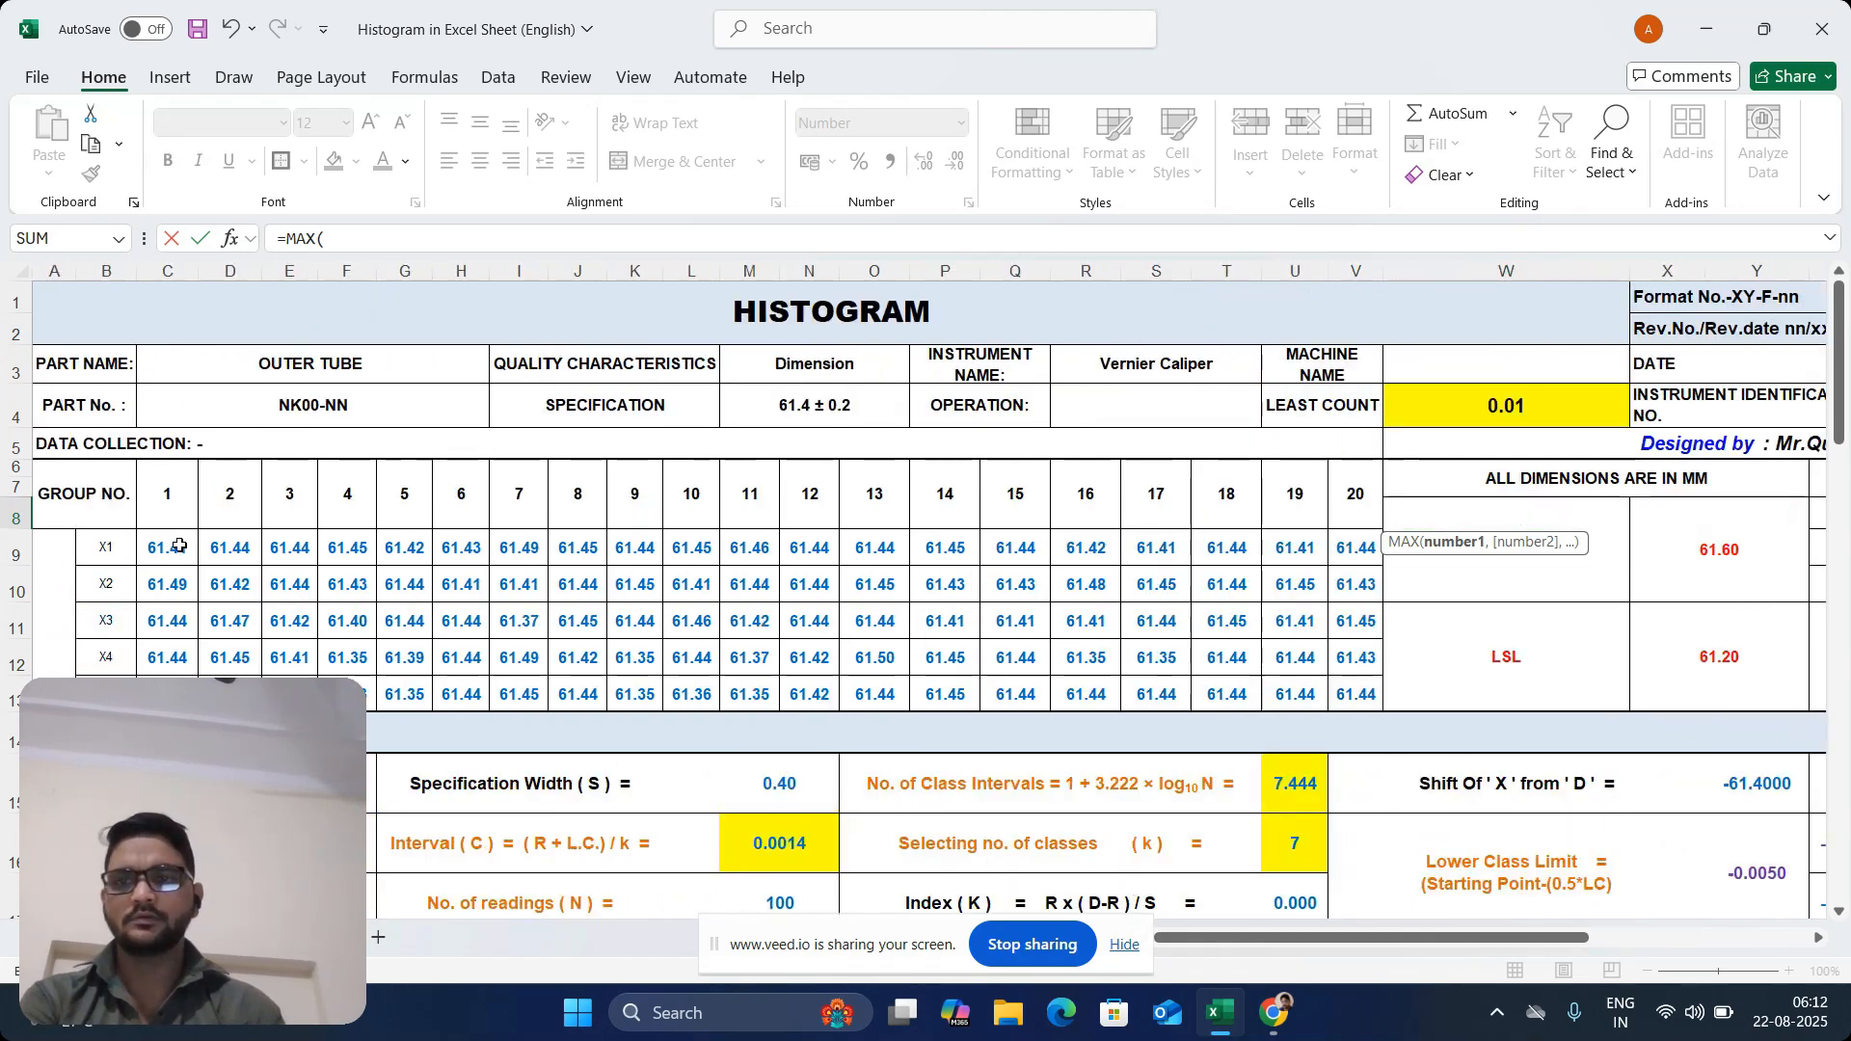
drag(179, 546, 1348, 685)
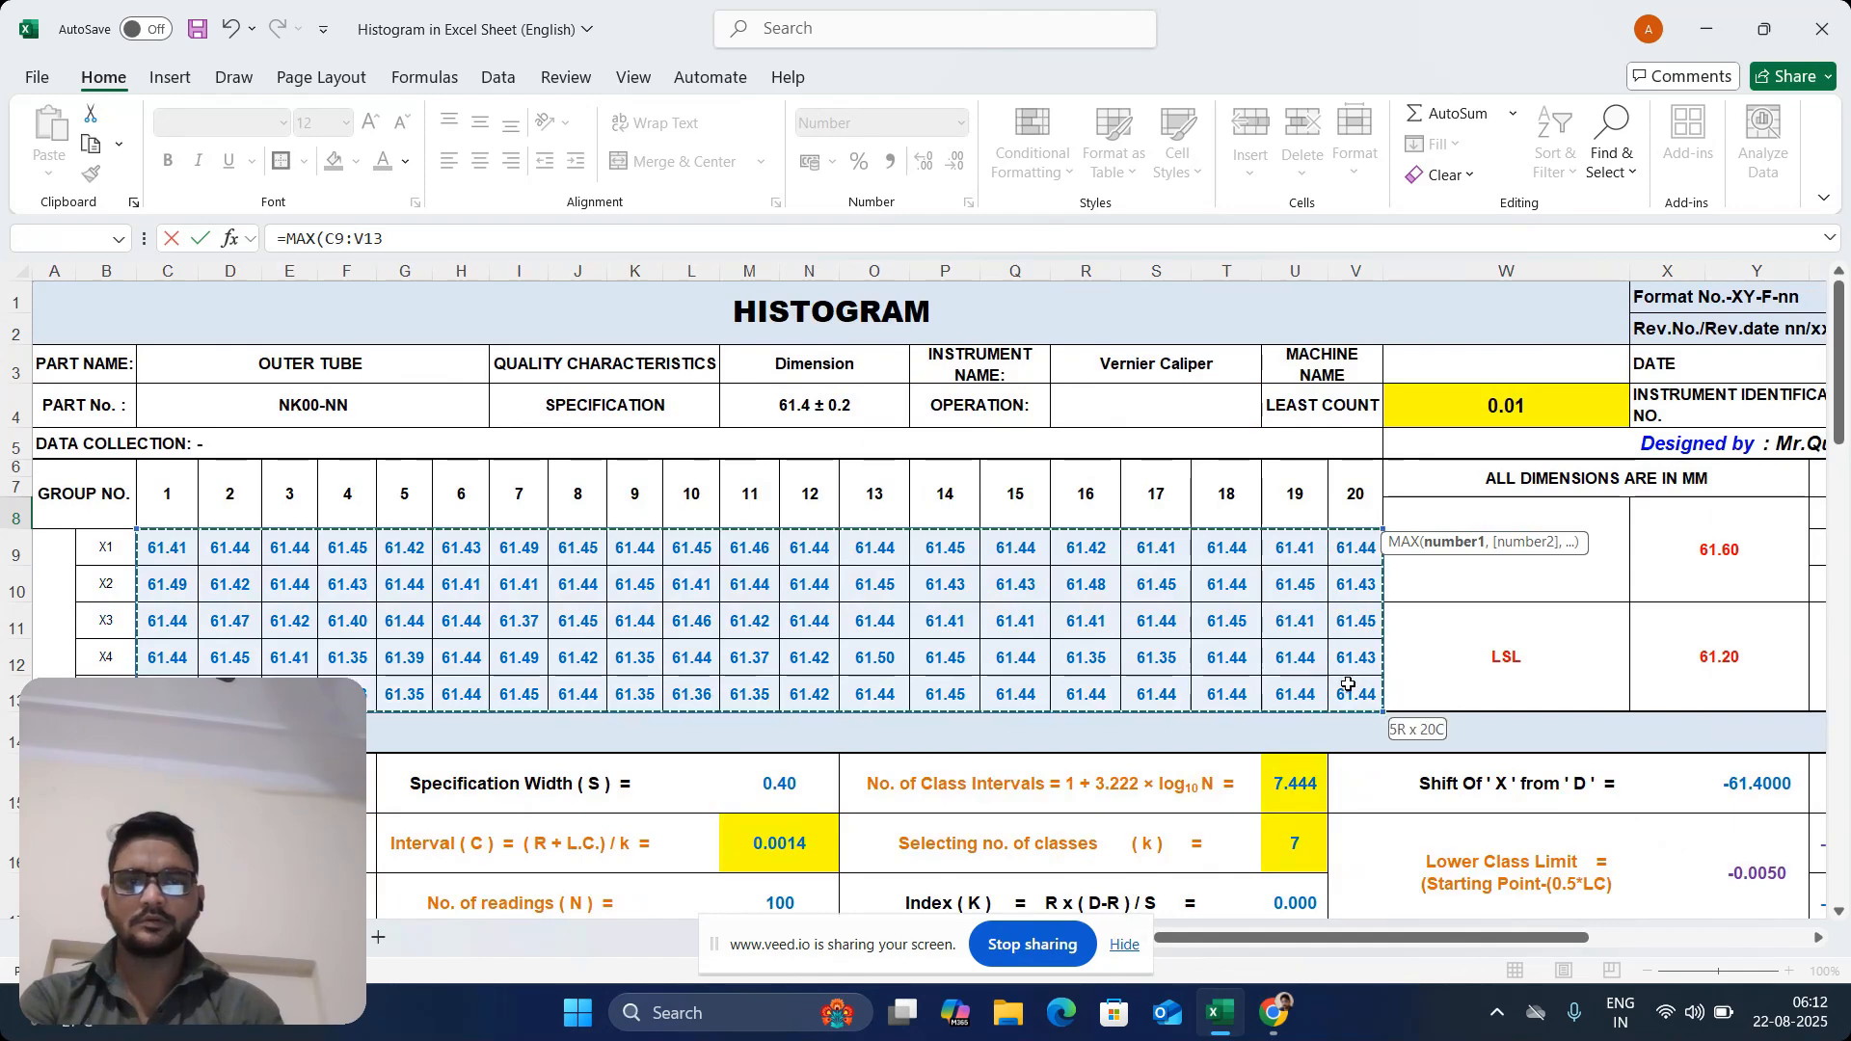
key(Return)
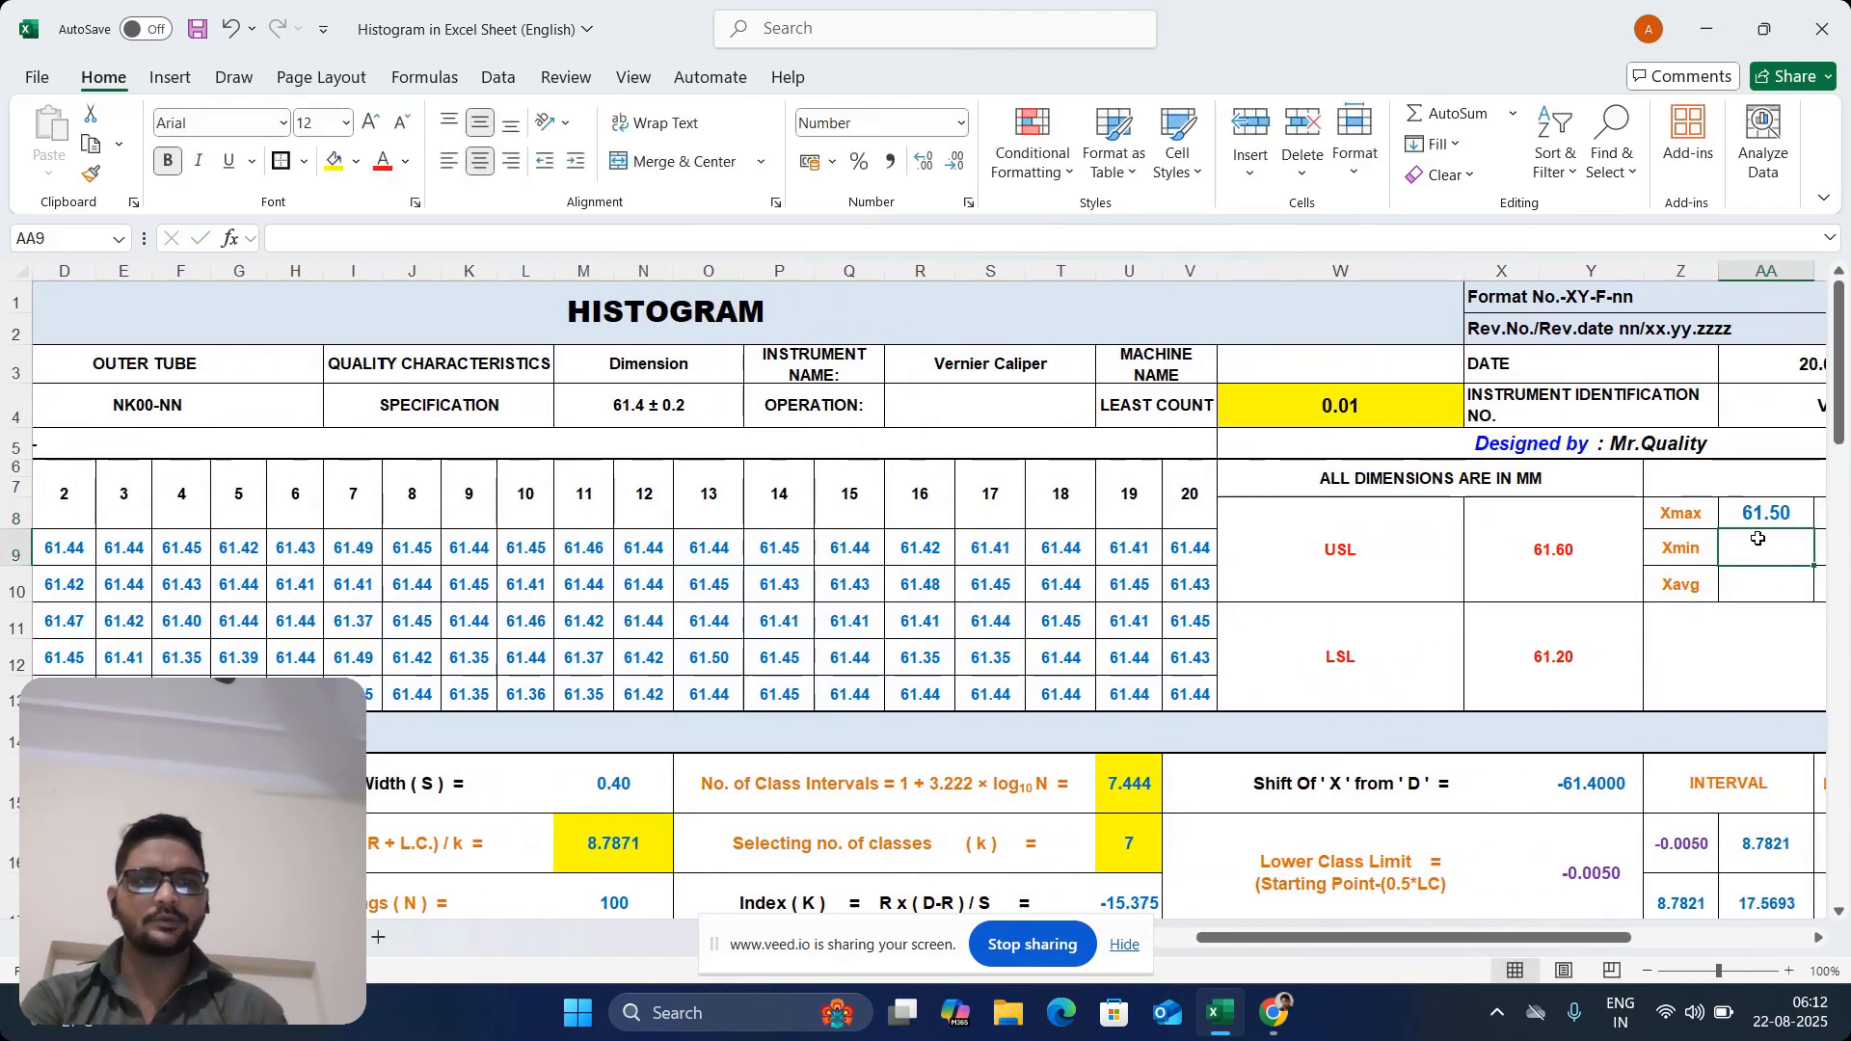
Calculate Xmin in AA9 with a MIN formula over the readings in C9:V12
text(=)
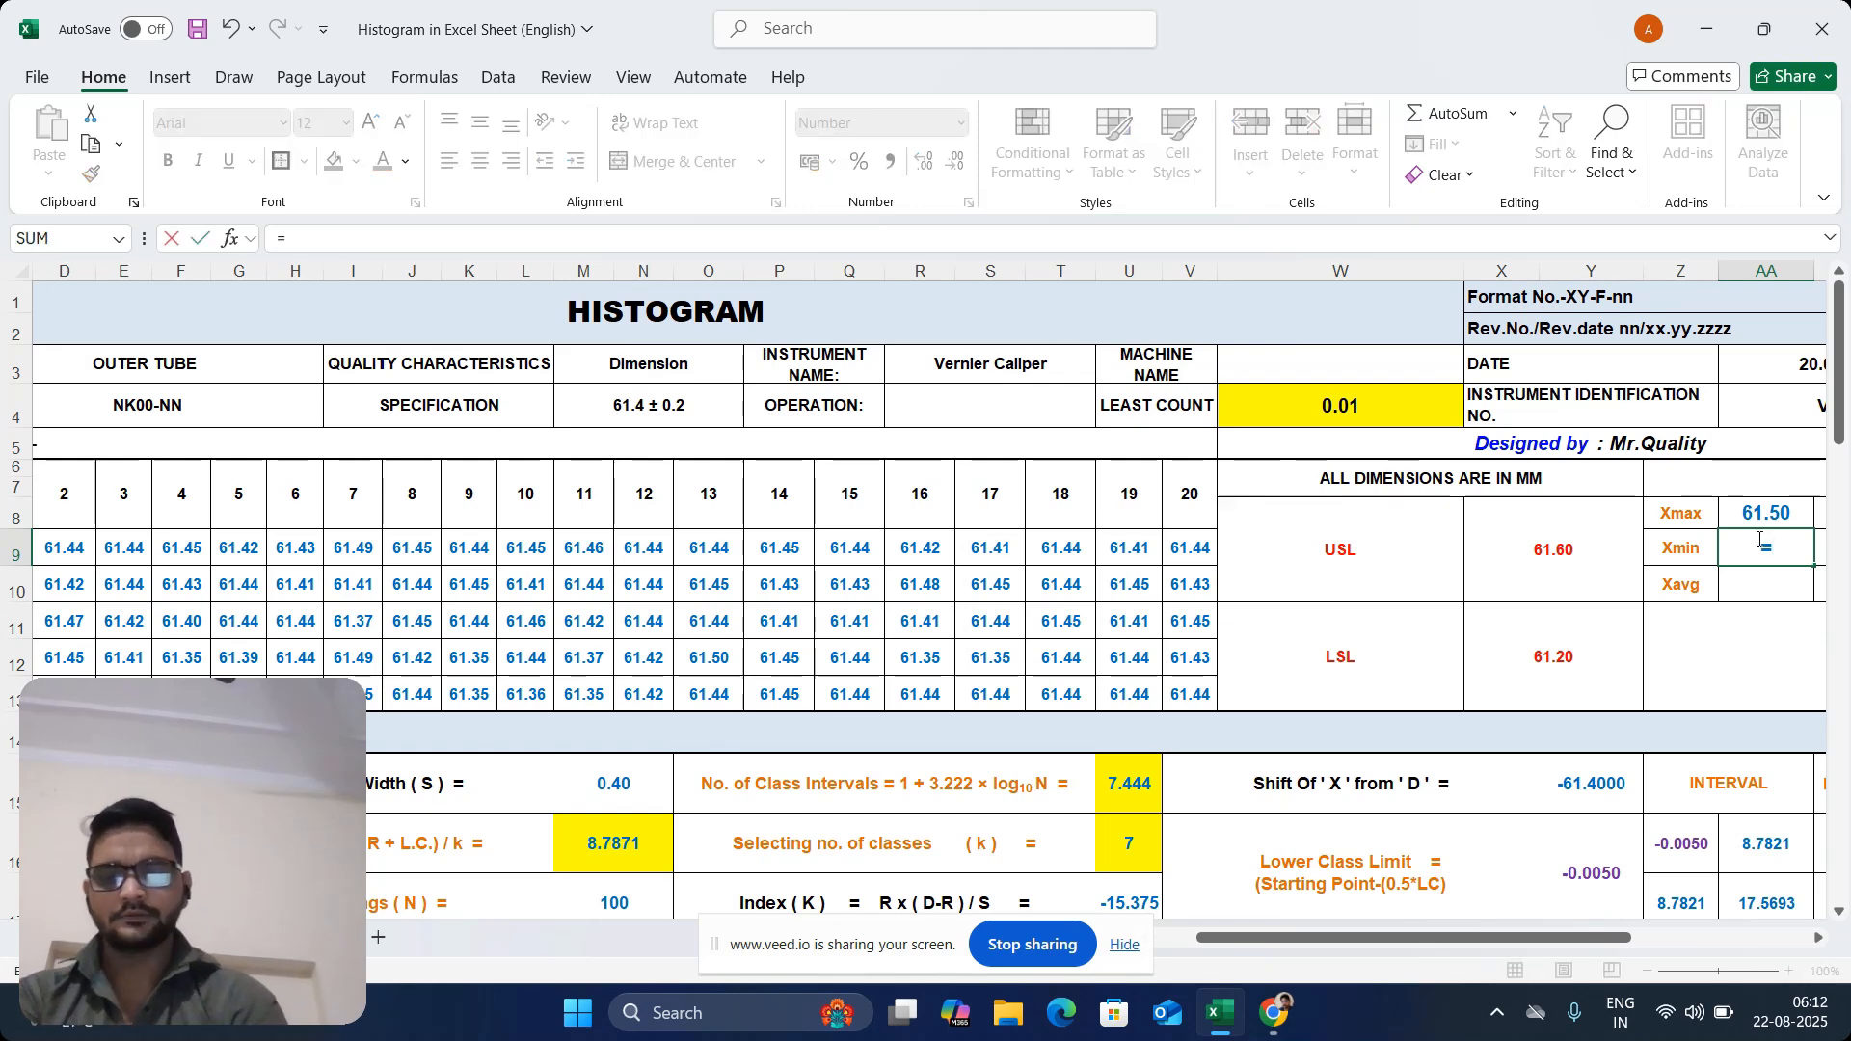
text(min)
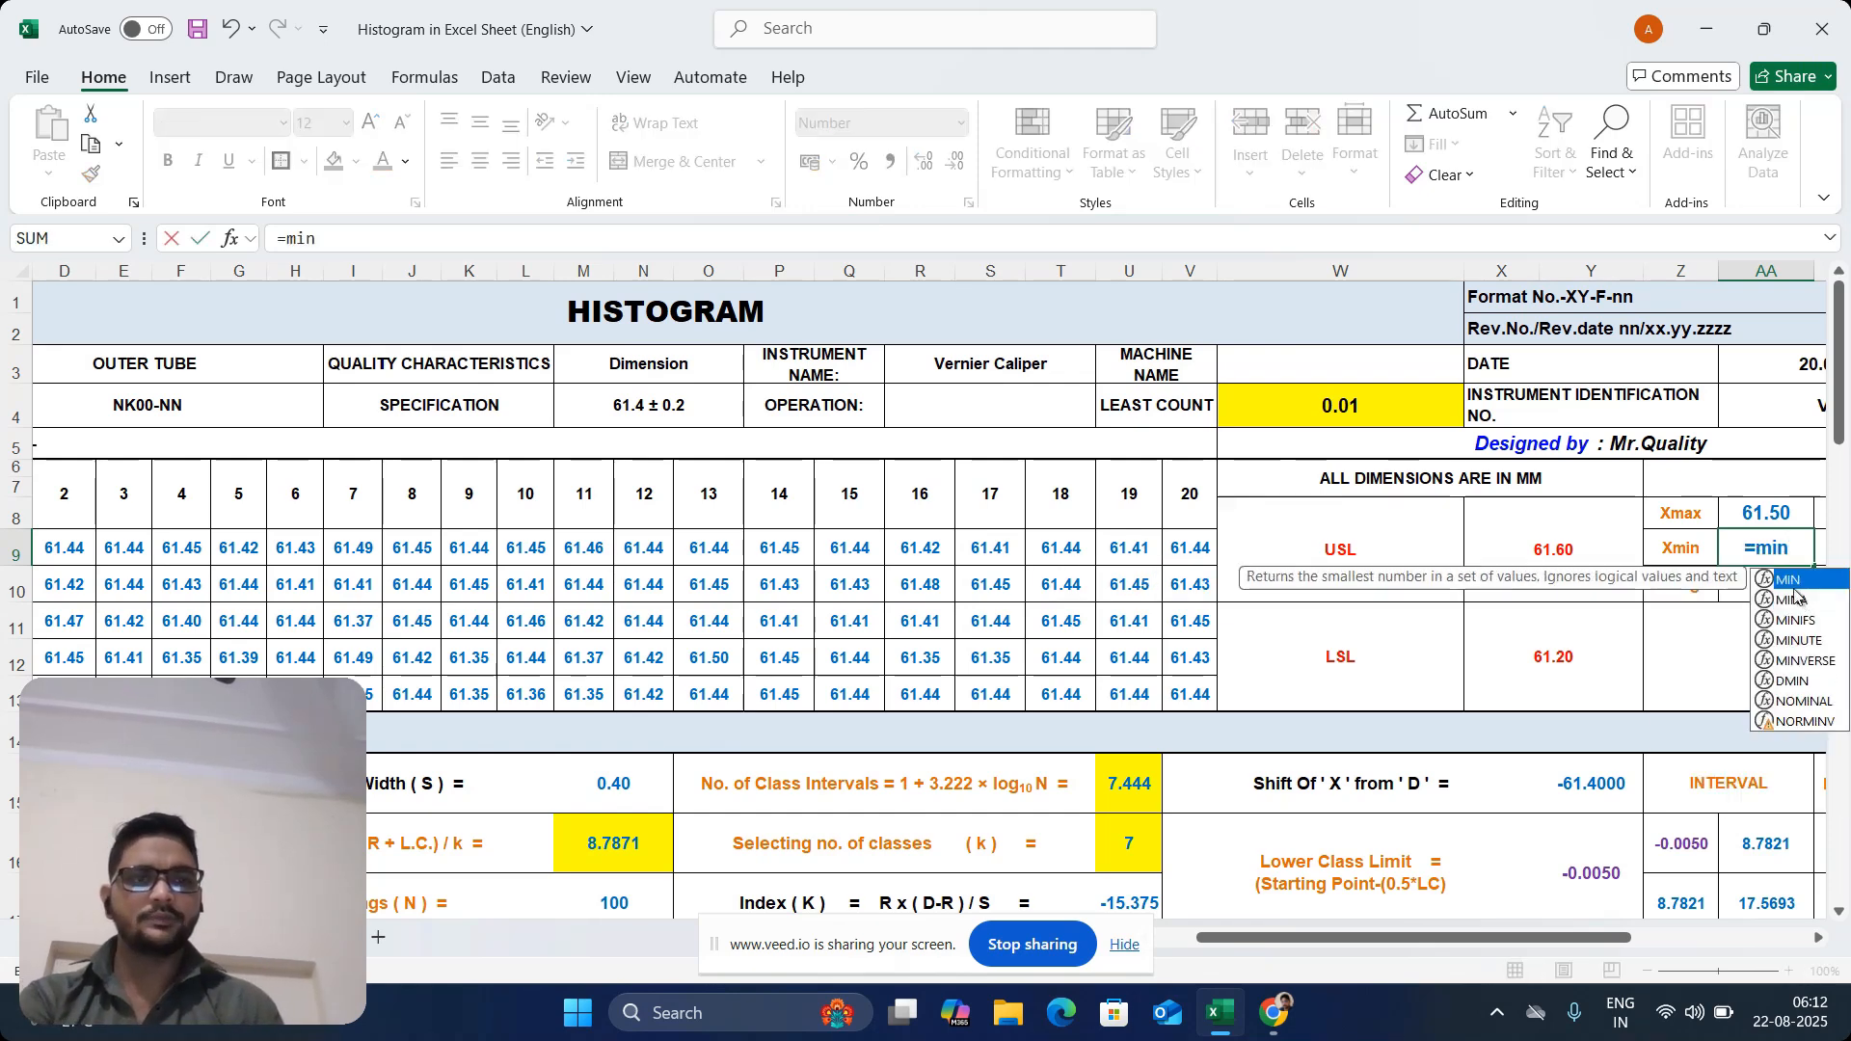
double_click(1789, 581)
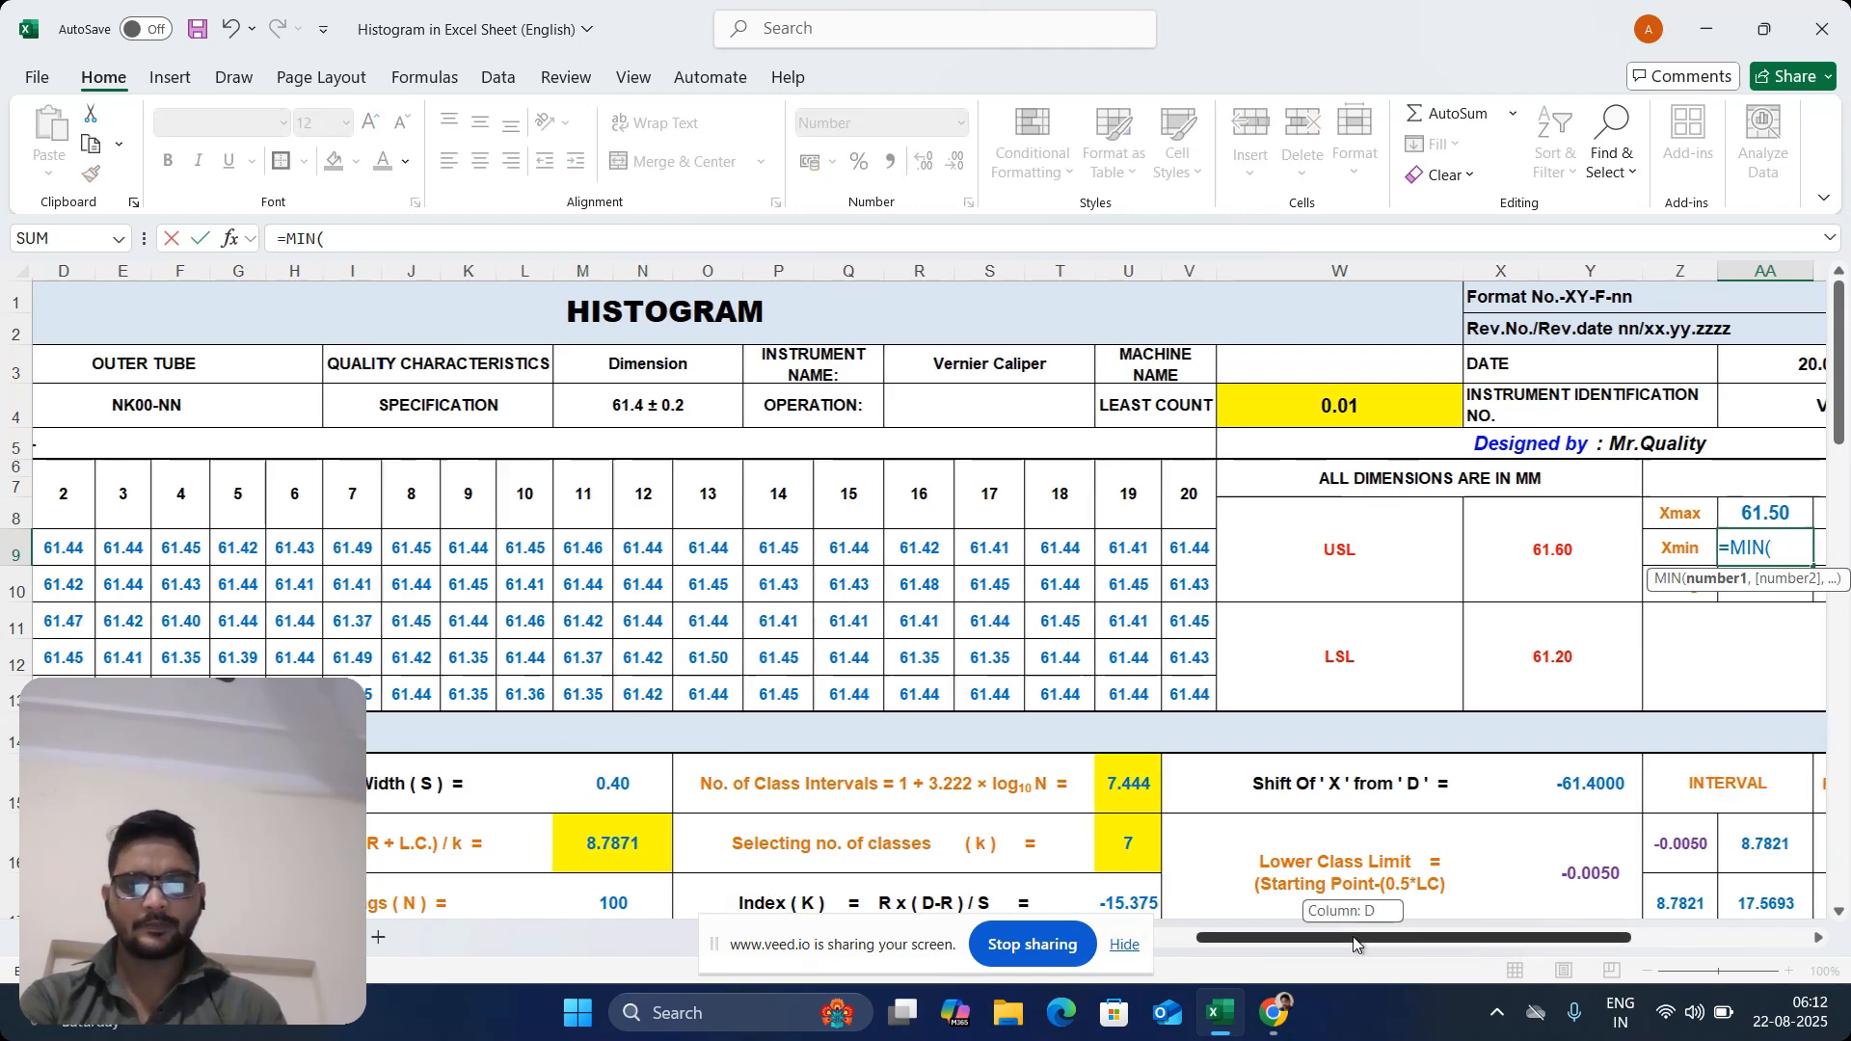
drag(1351, 938, 1313, 938)
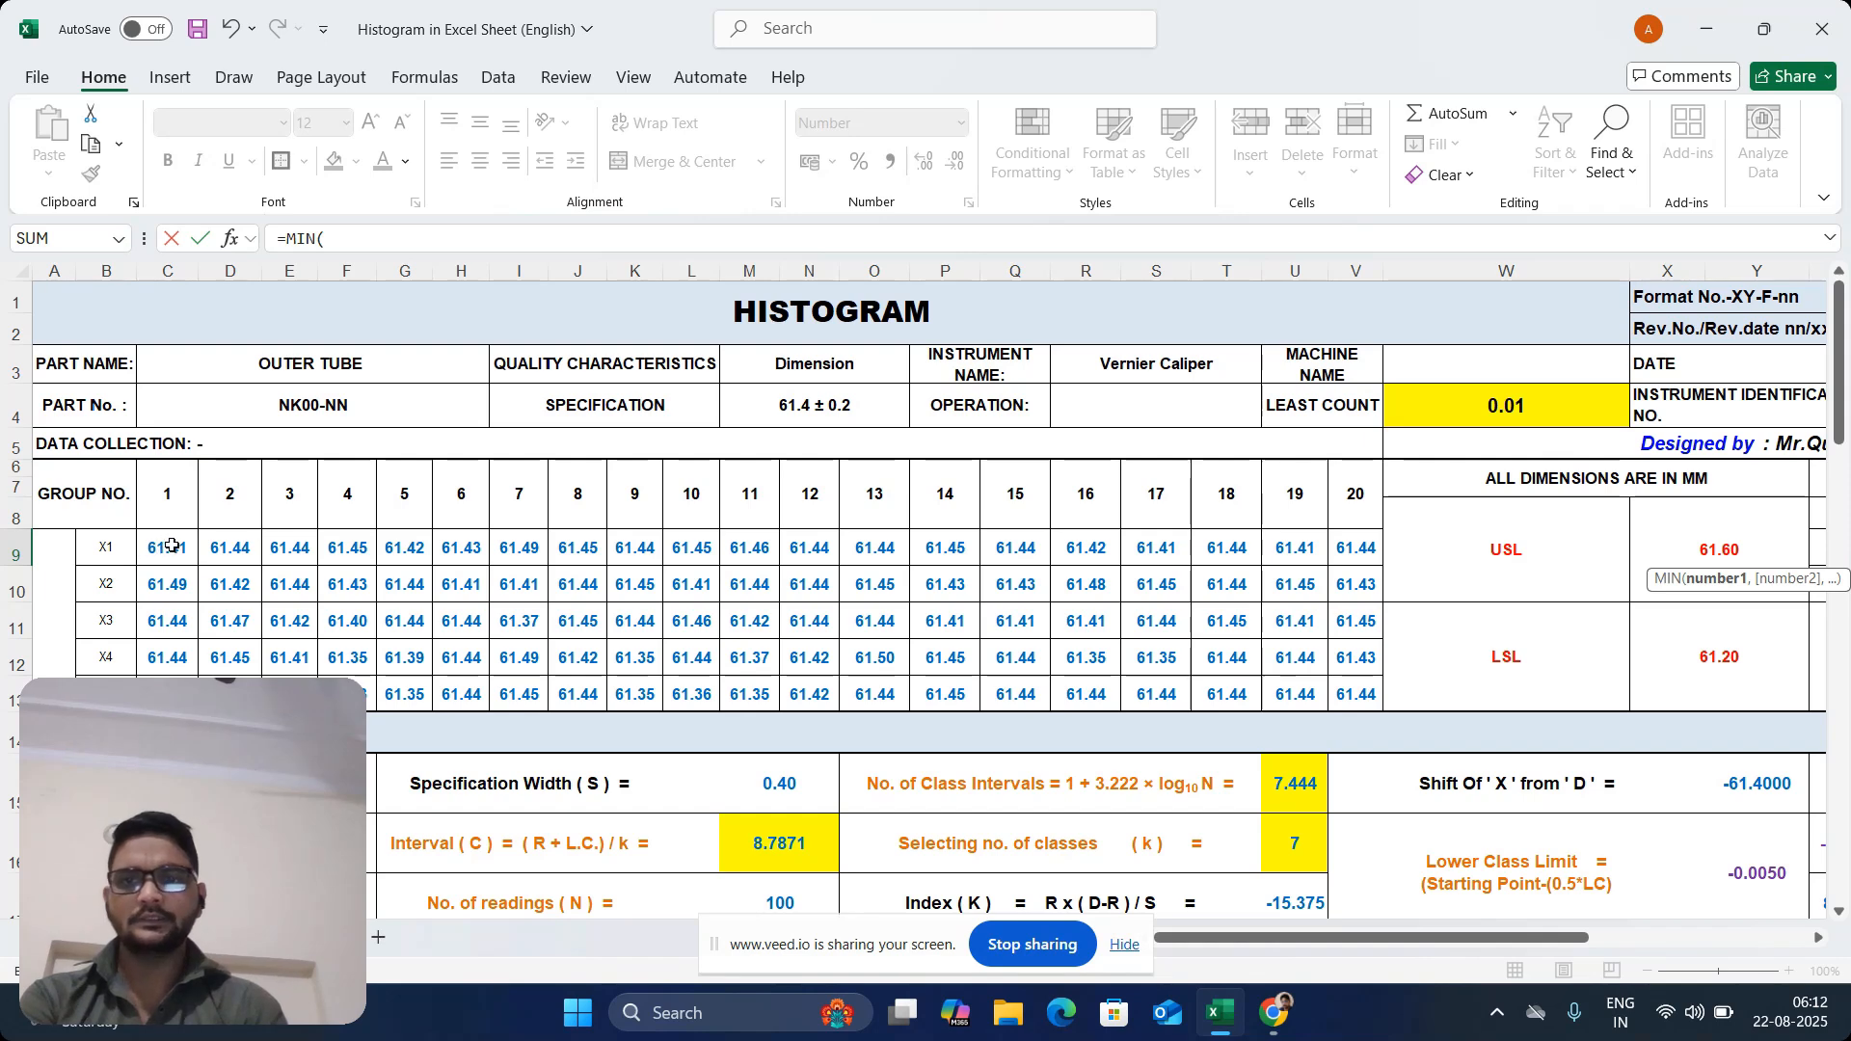
drag(172, 546, 1336, 676)
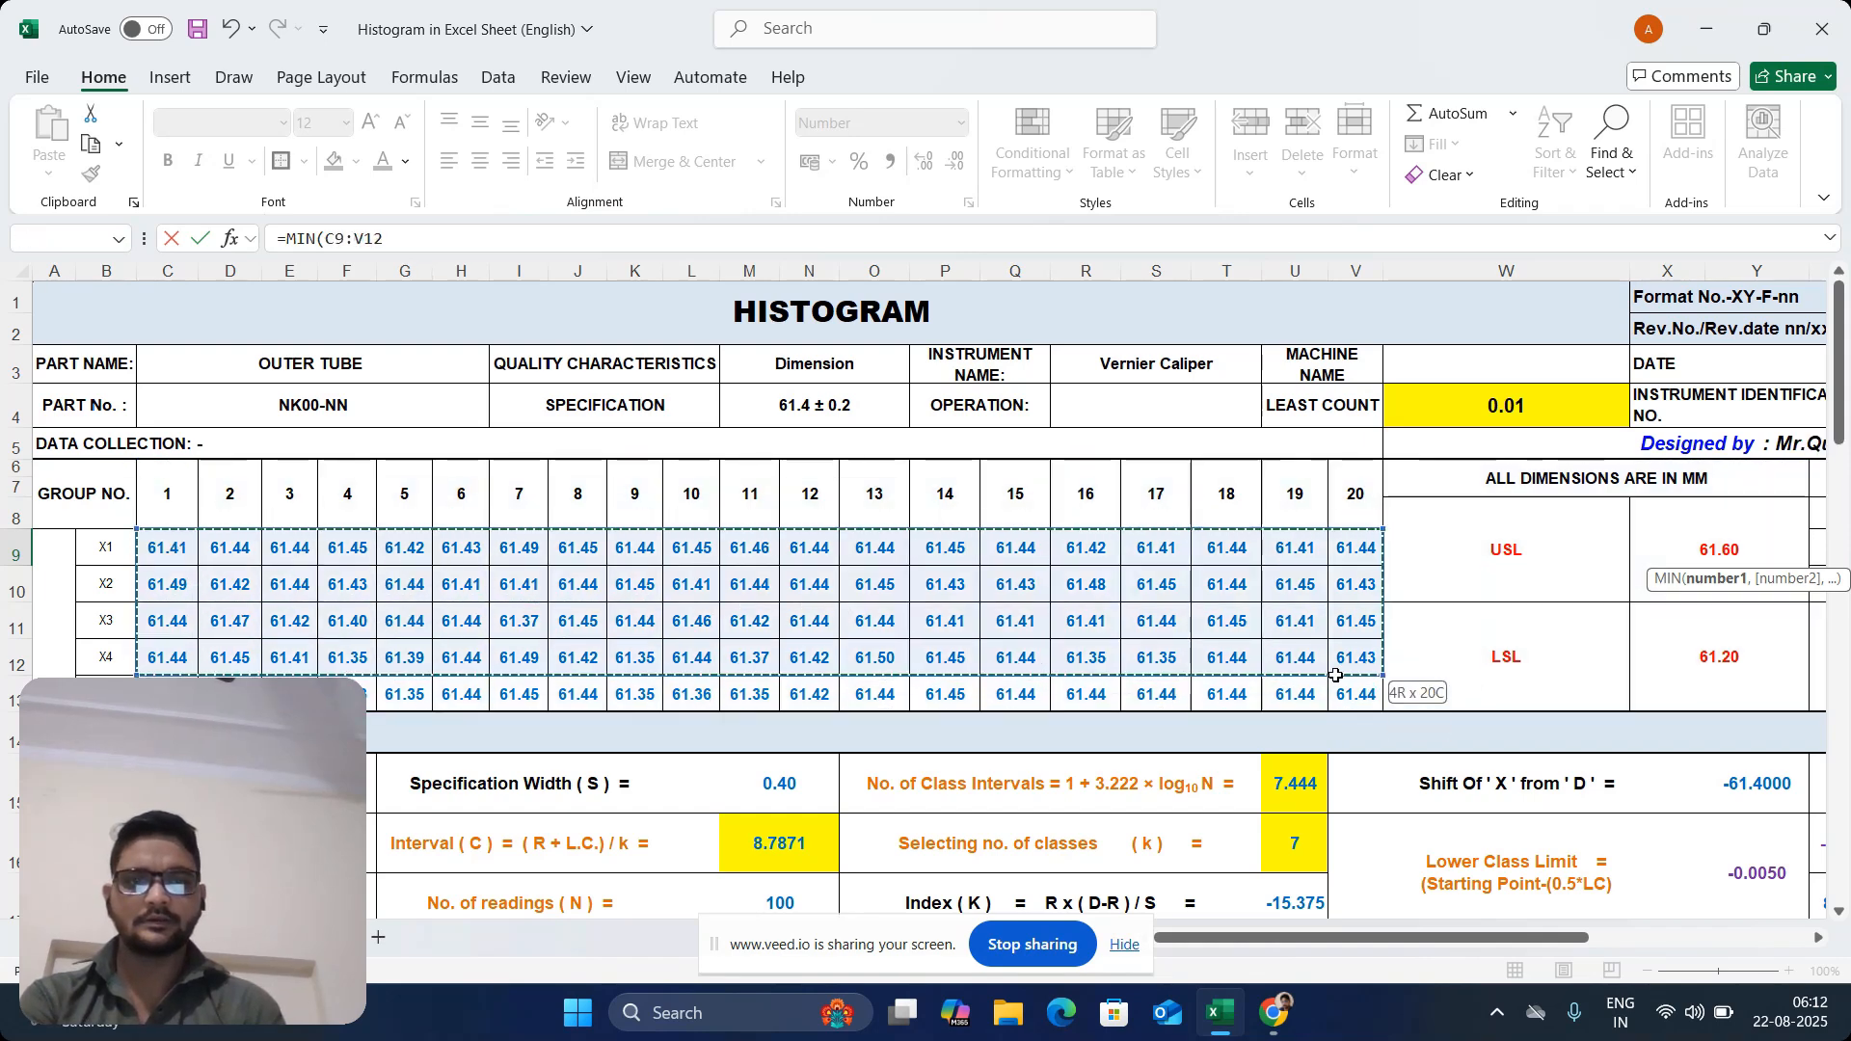
key(Return)
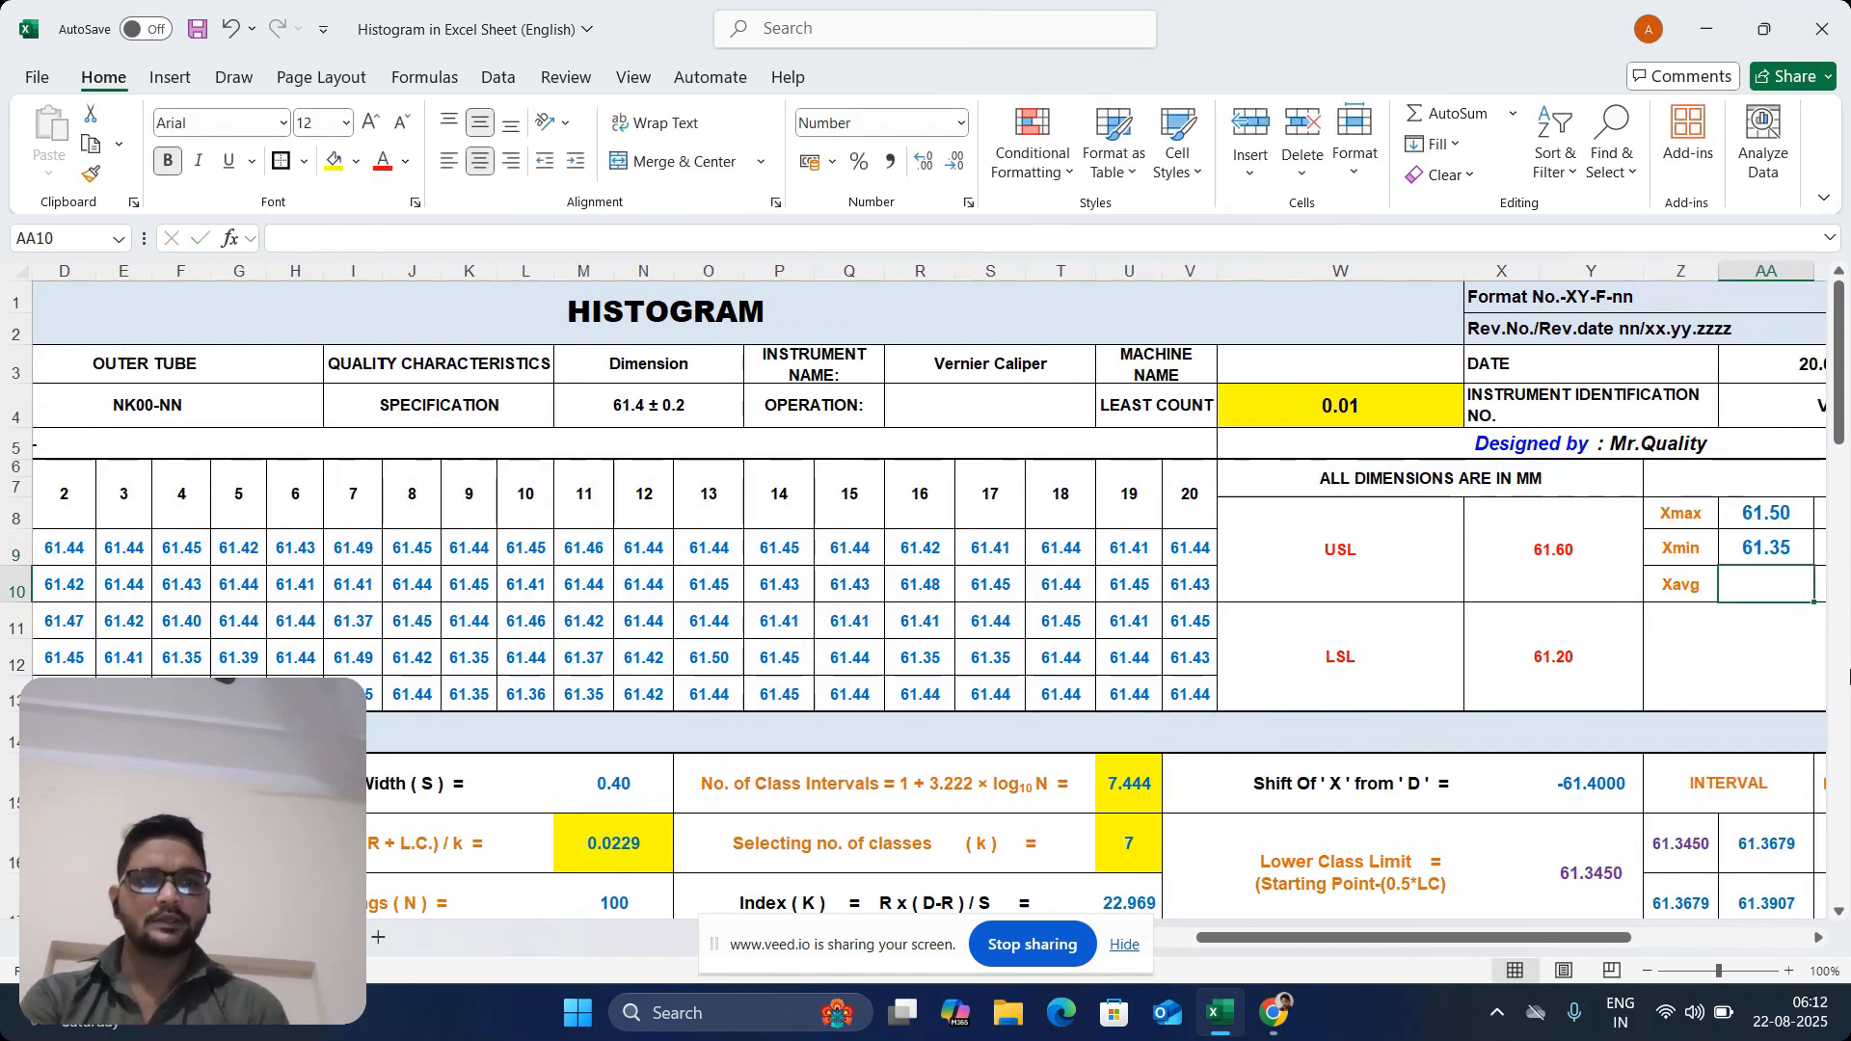
Calculate Xavg in AA10 with an AVERAGE formula over the readings in C9:V13
text(=avera)
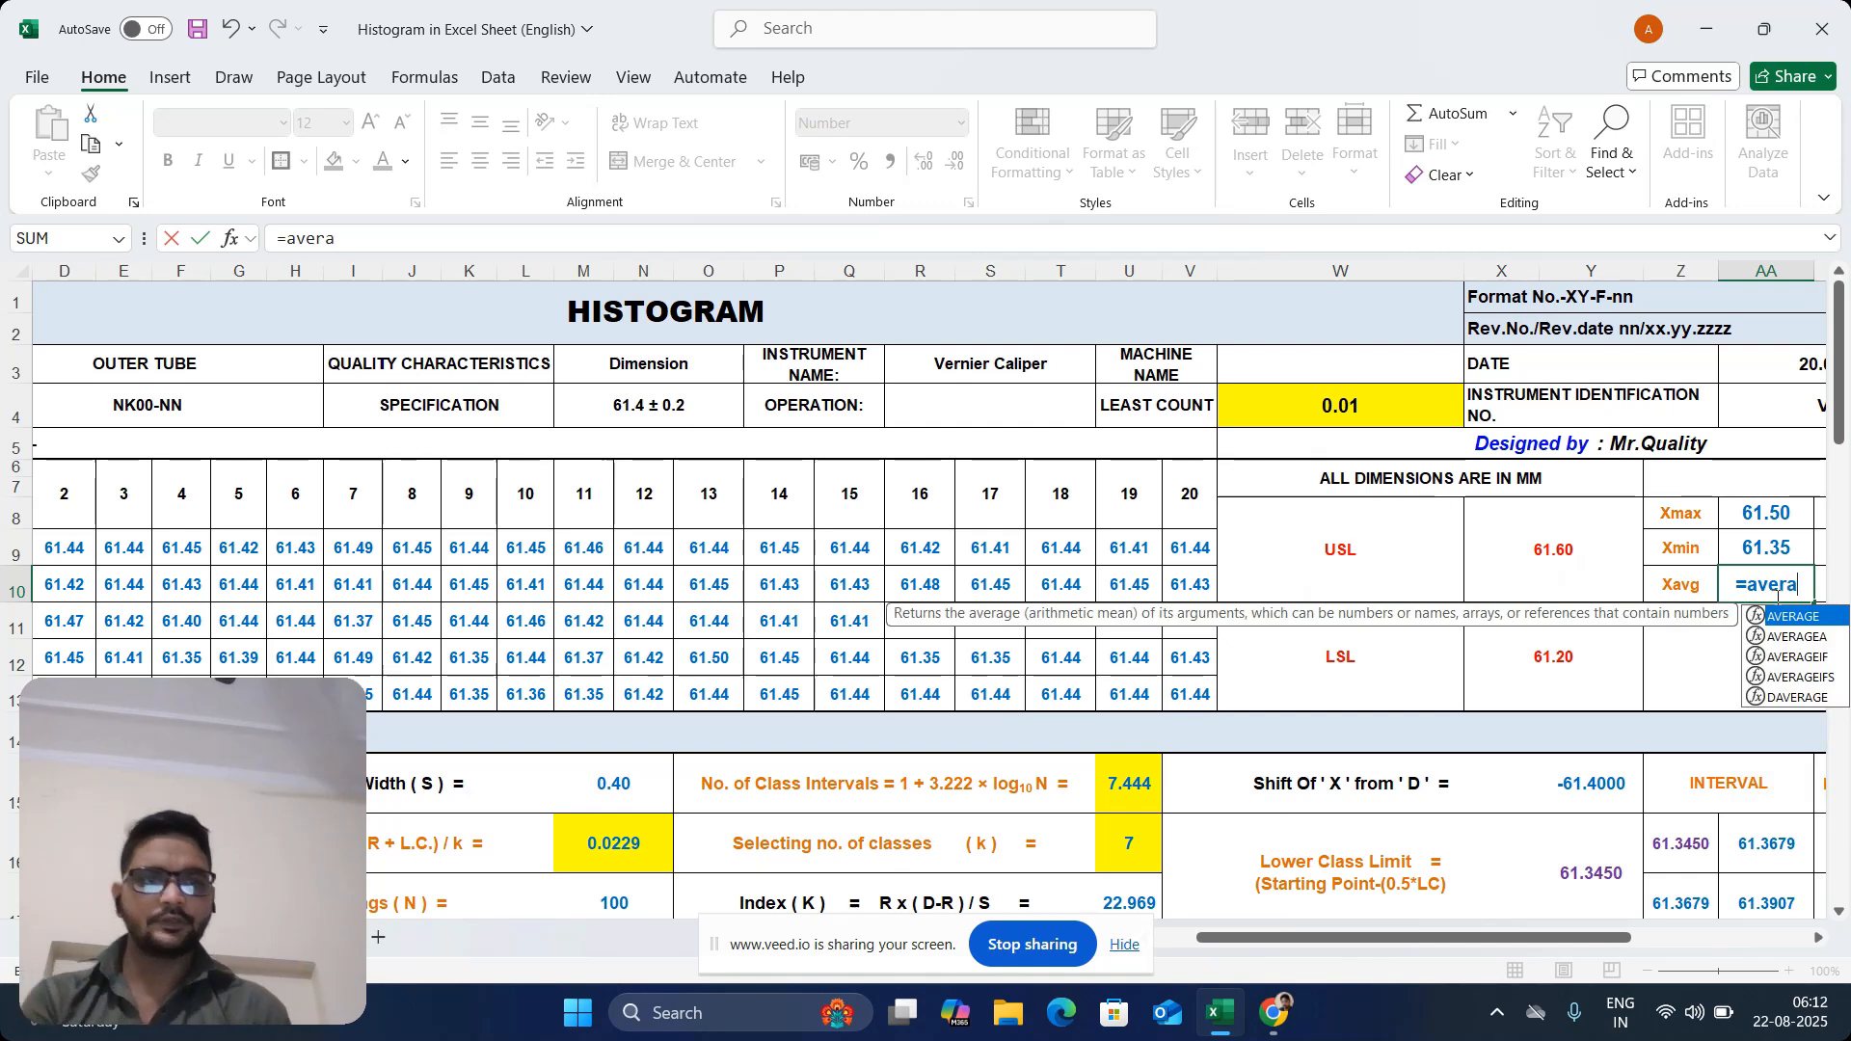
double_click(1806, 615)
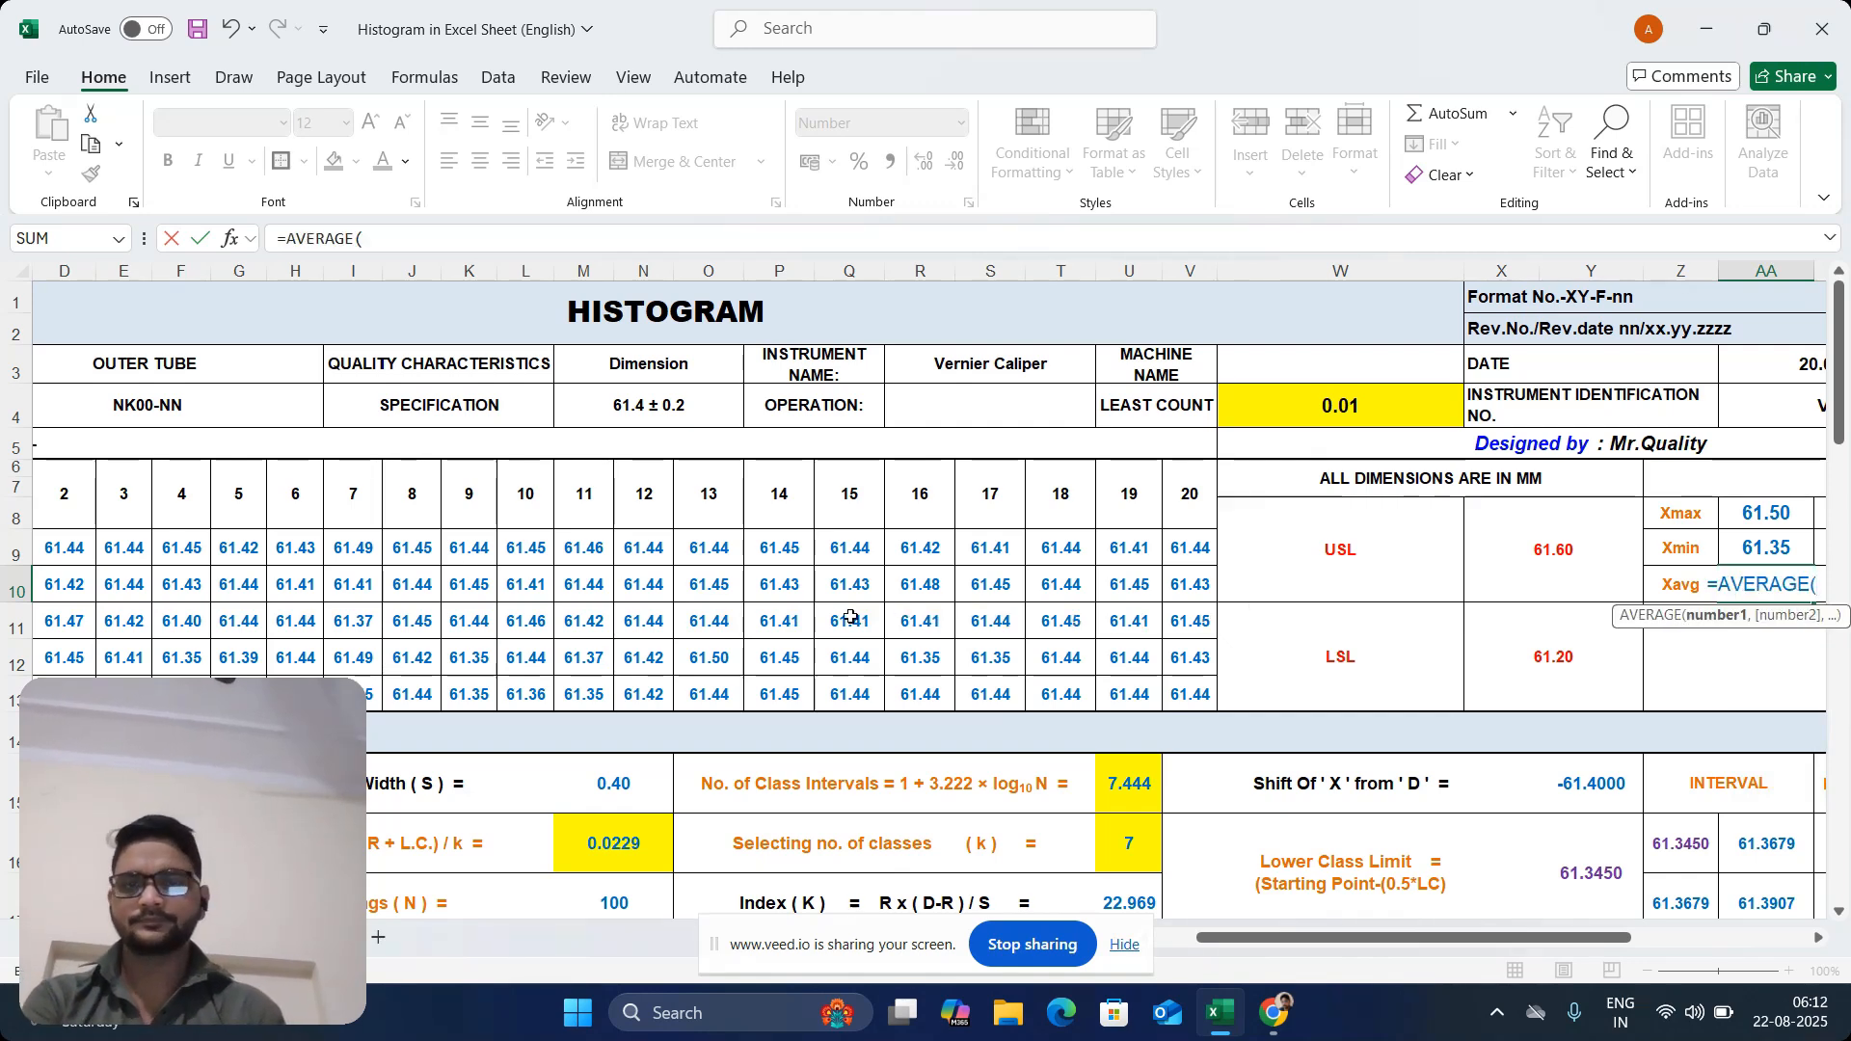
drag(1320, 933, 1279, 933)
drag(171, 549, 1338, 682)
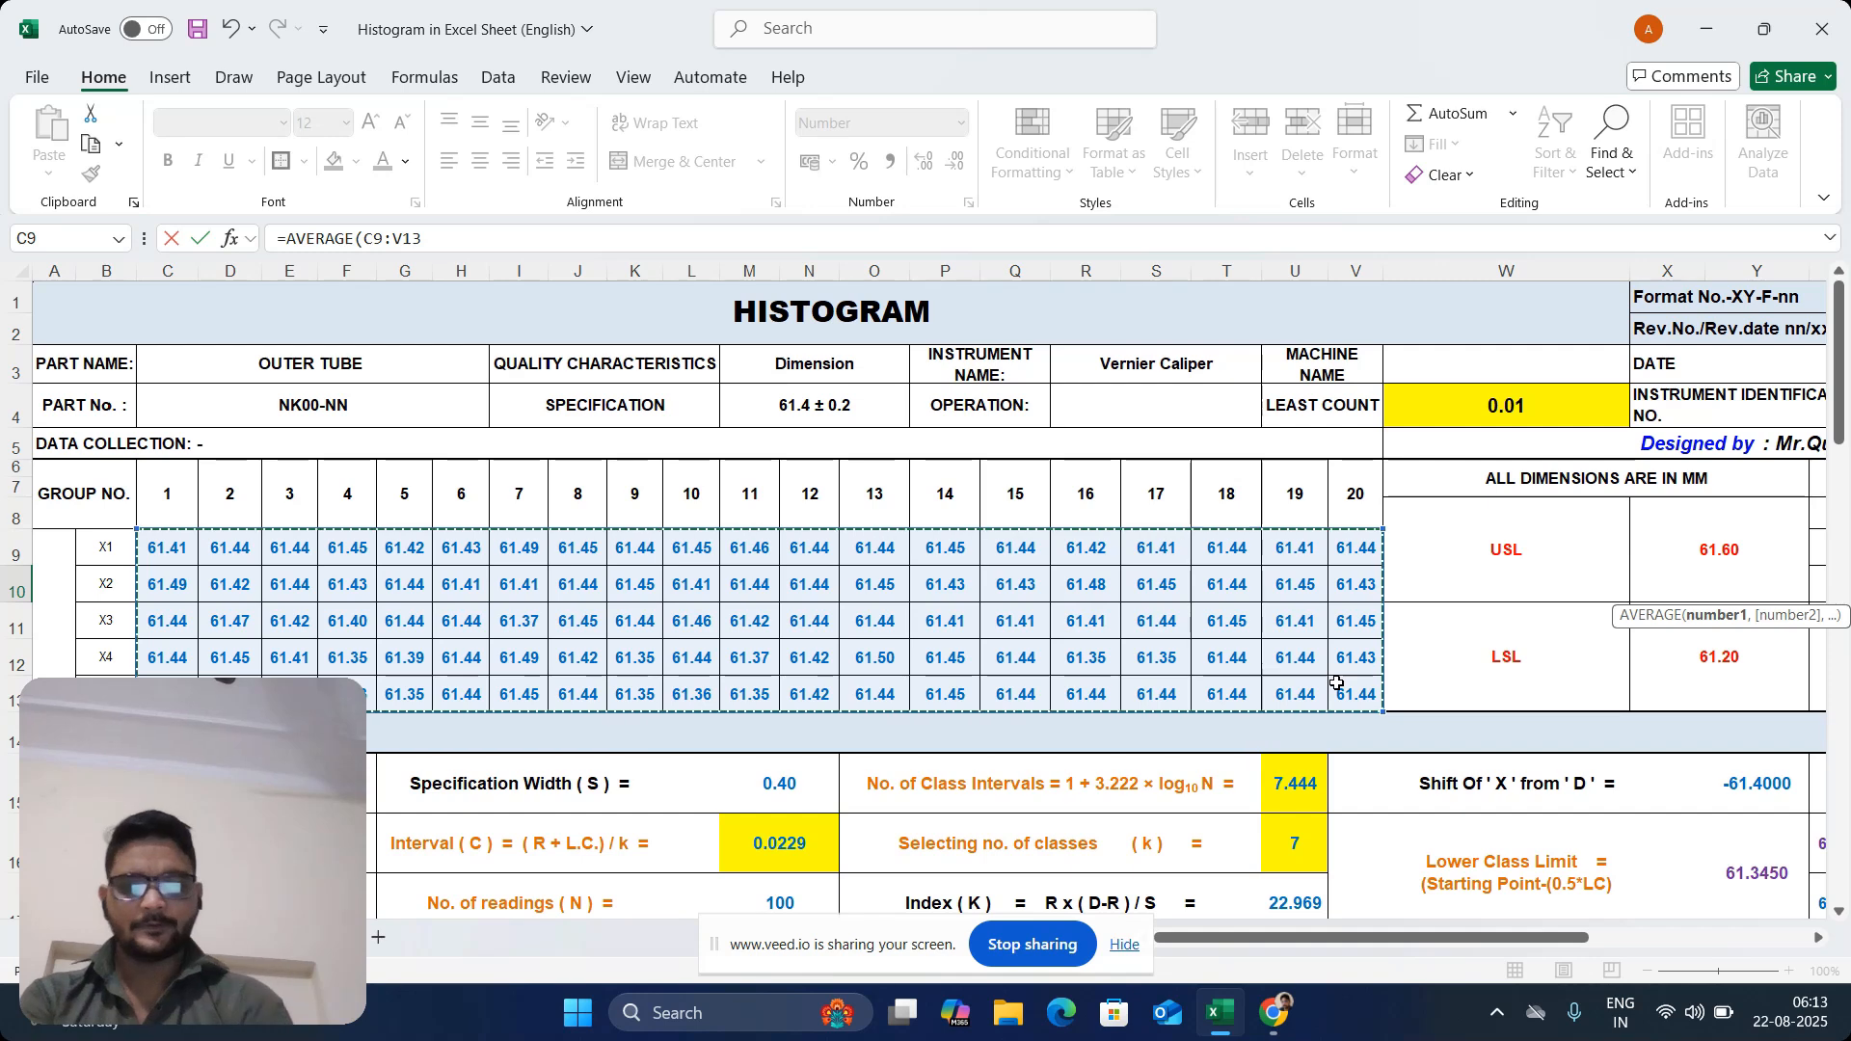
key(Return)
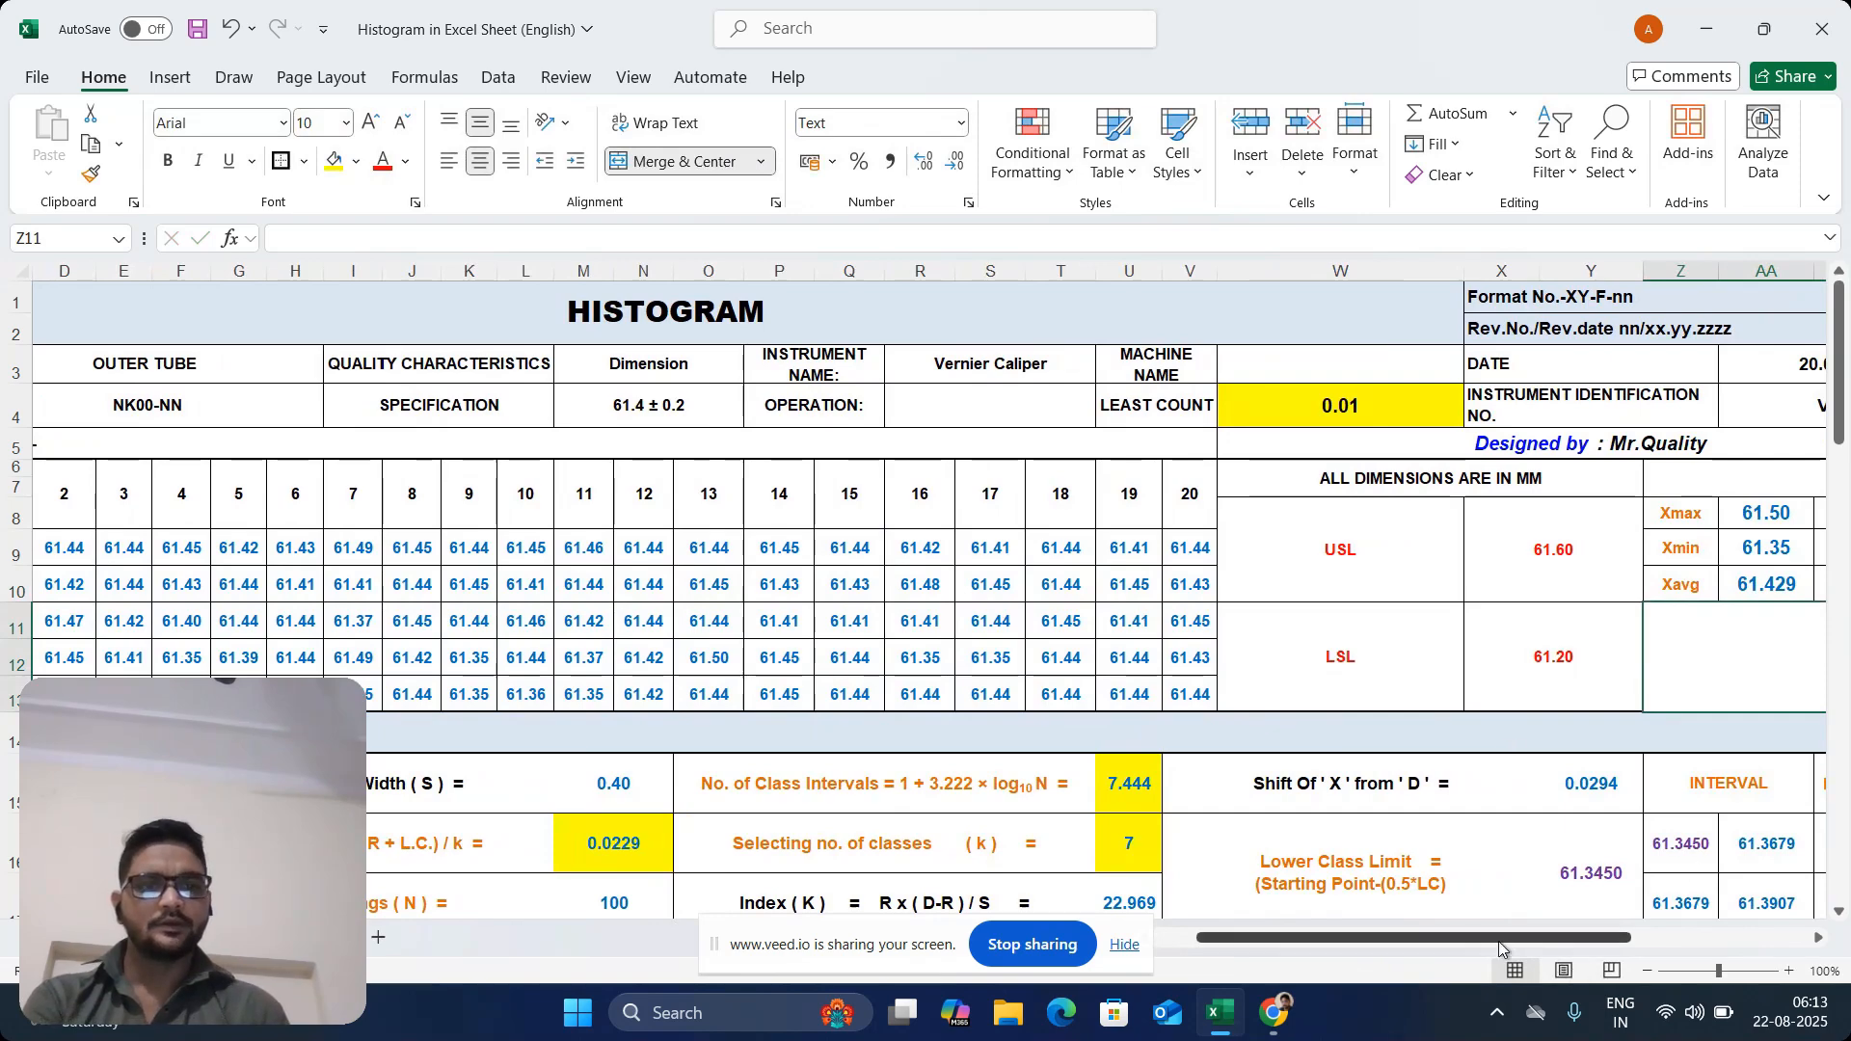
Examine the Process Width (R) formula in E15 together with the readings and the Xmax and Xmin cells it draws on
drag(1498, 941, 1457, 941)
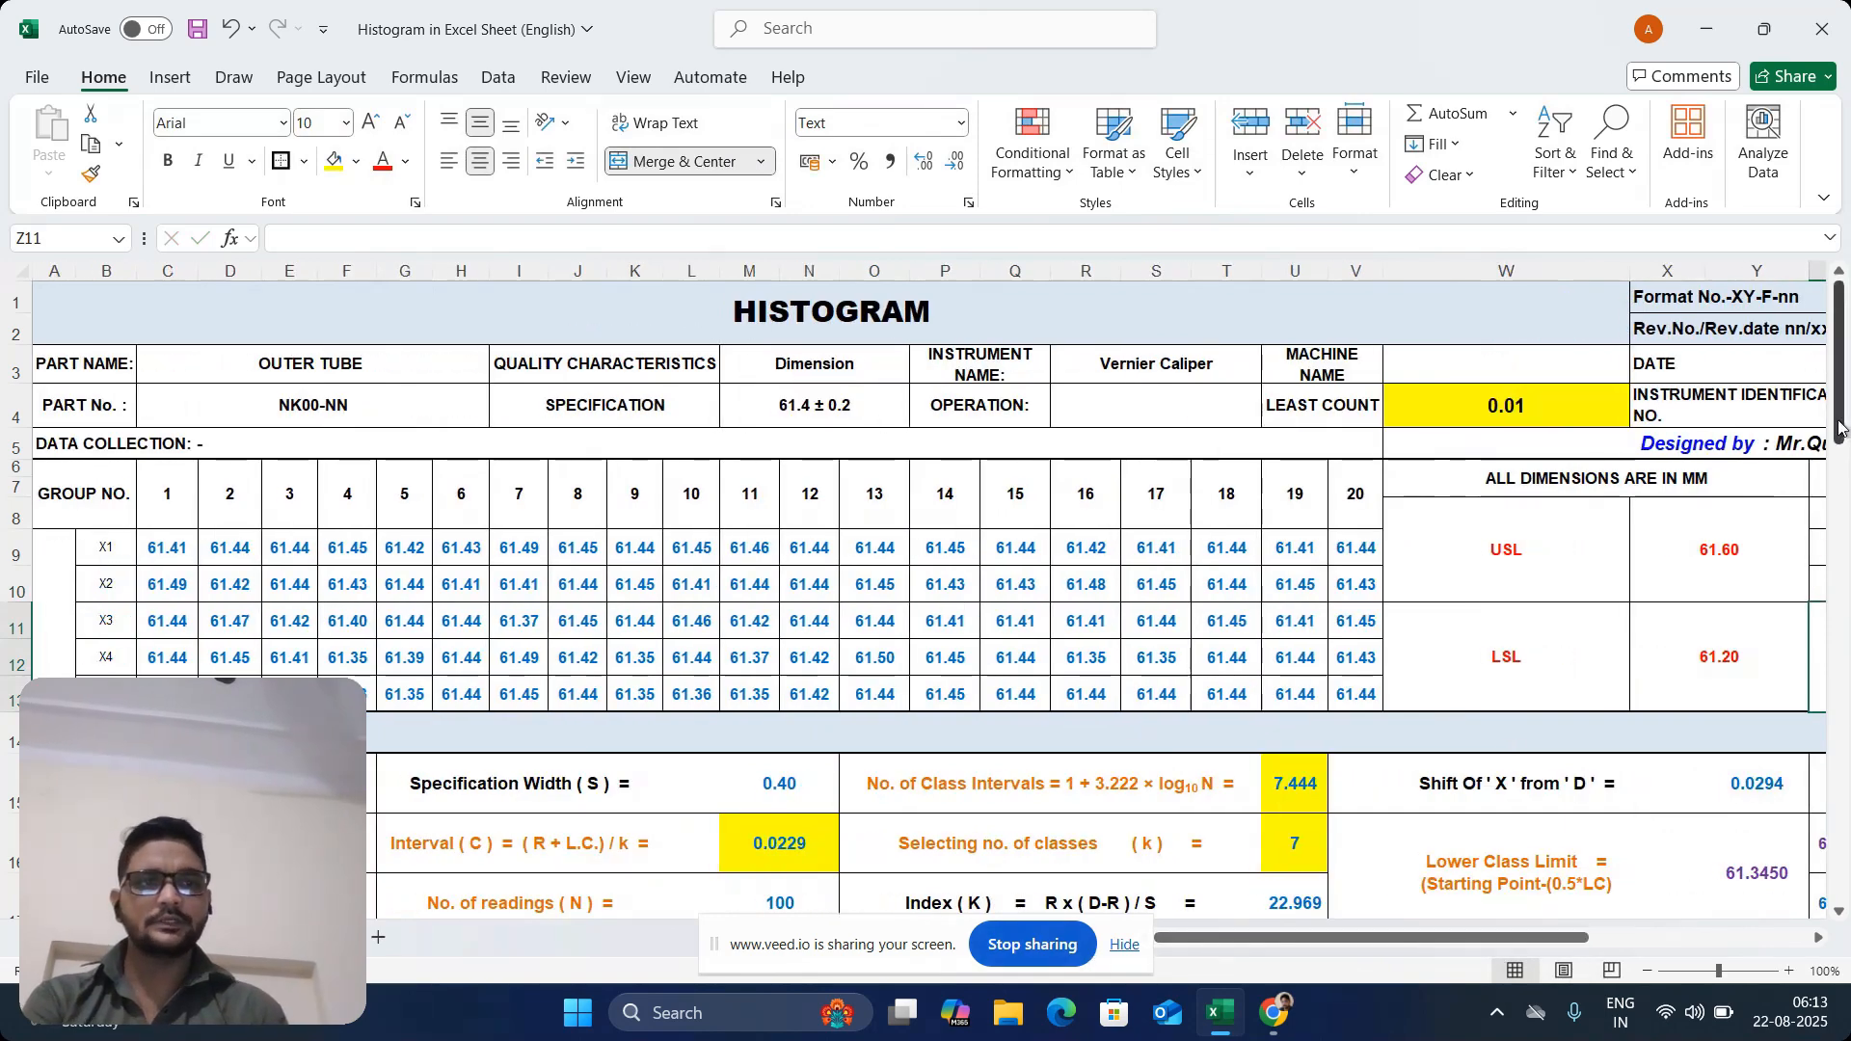
drag(1837, 414, 1838, 455)
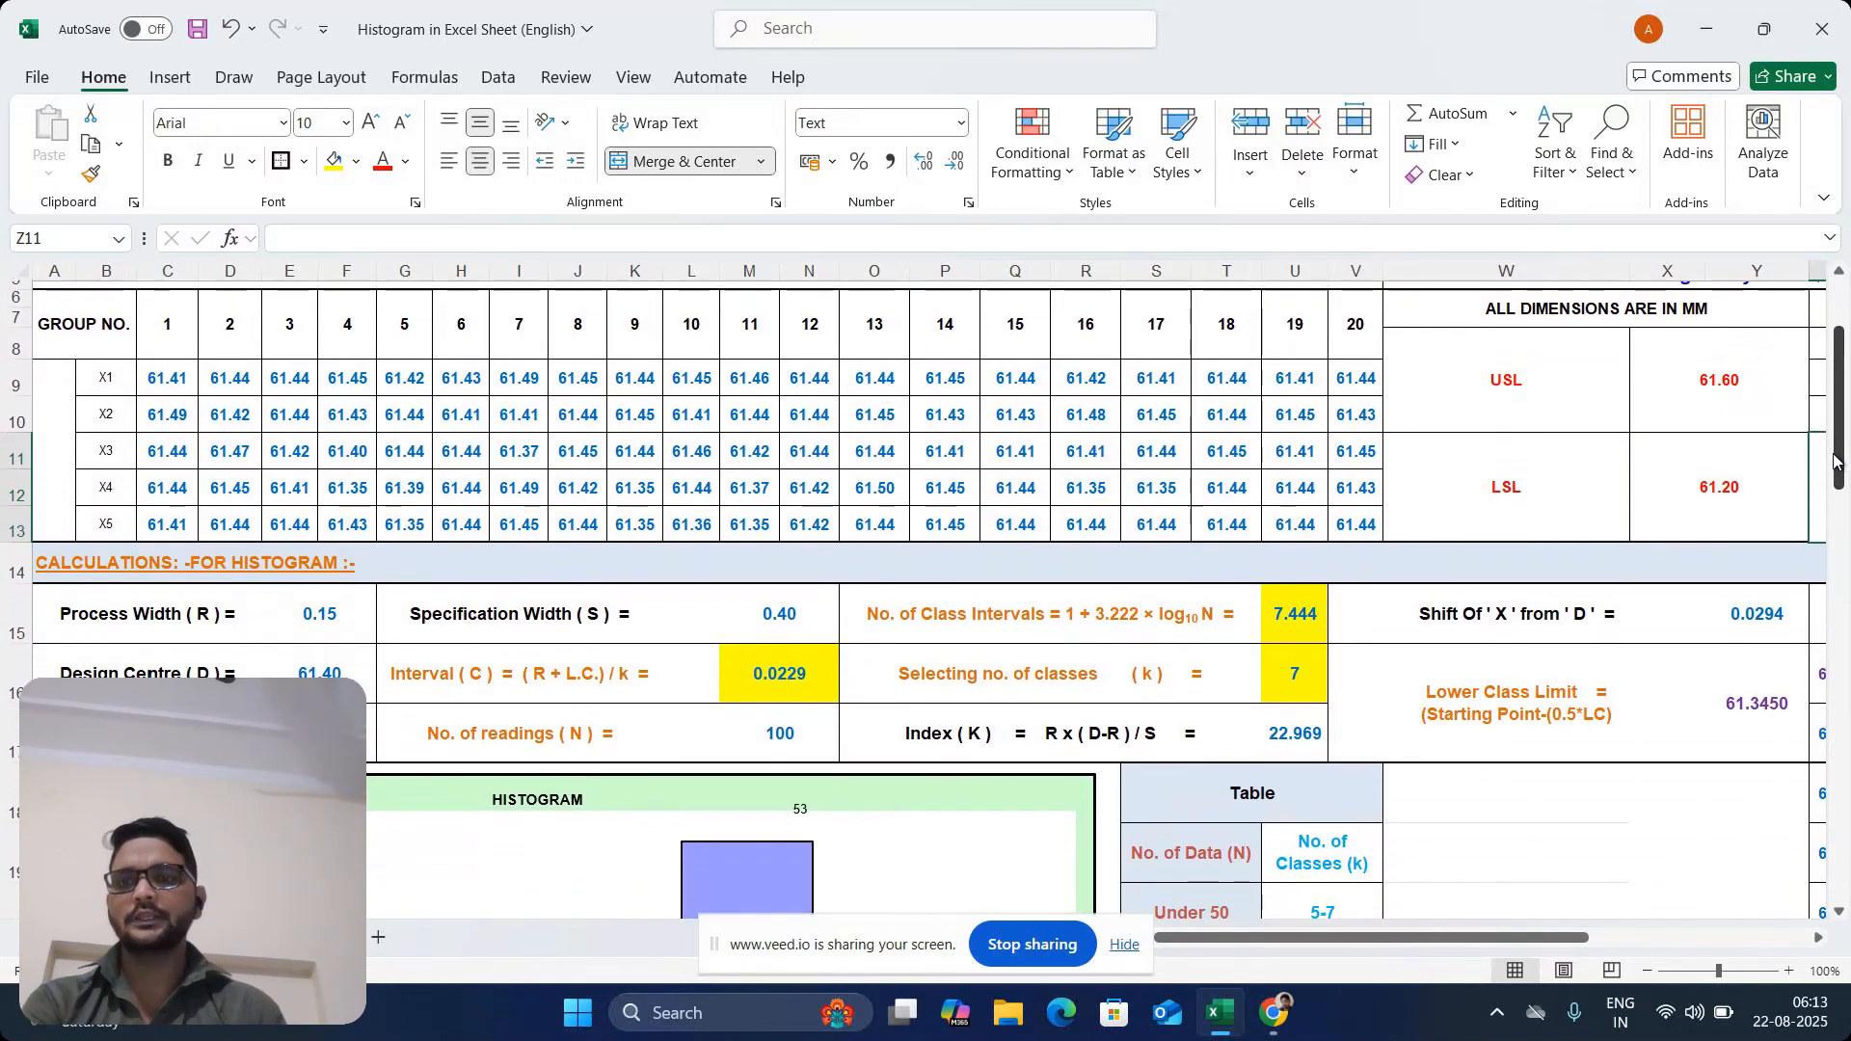
click(237, 624)
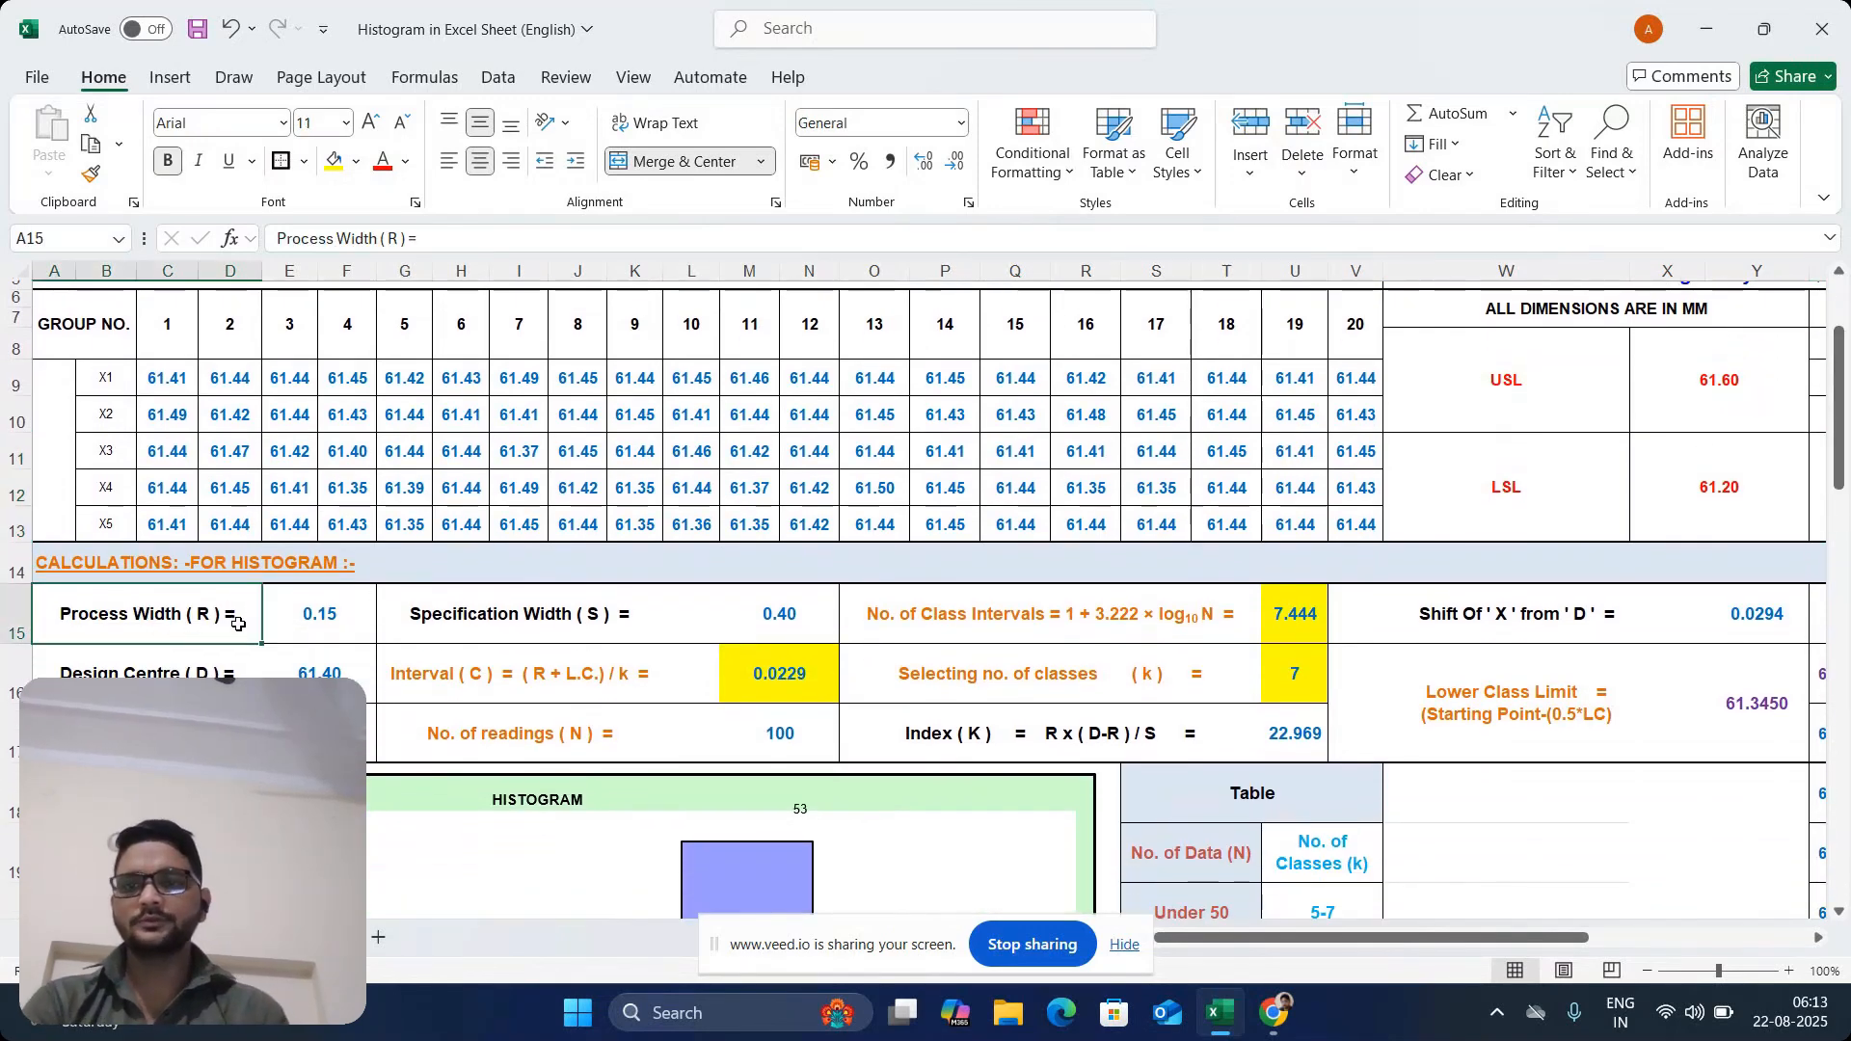
right_click(304, 628)
key(Escape)
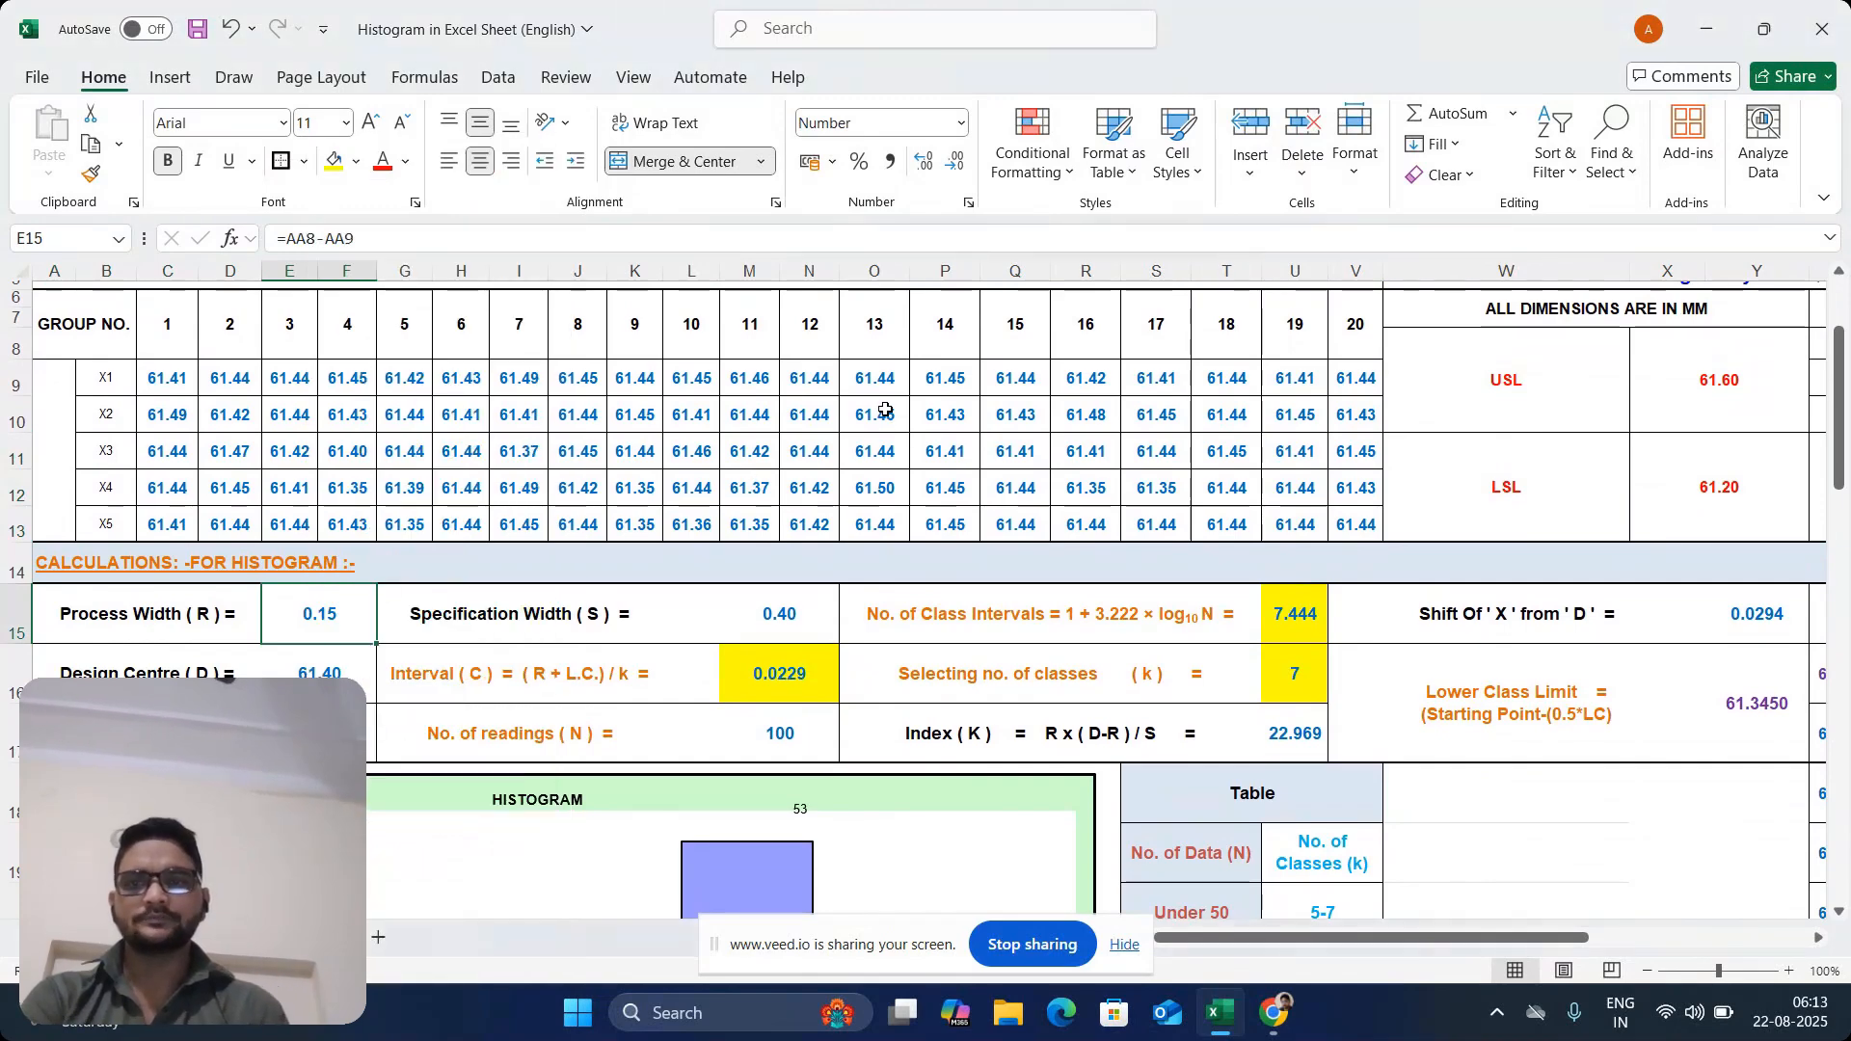
drag(159, 376, 1364, 514)
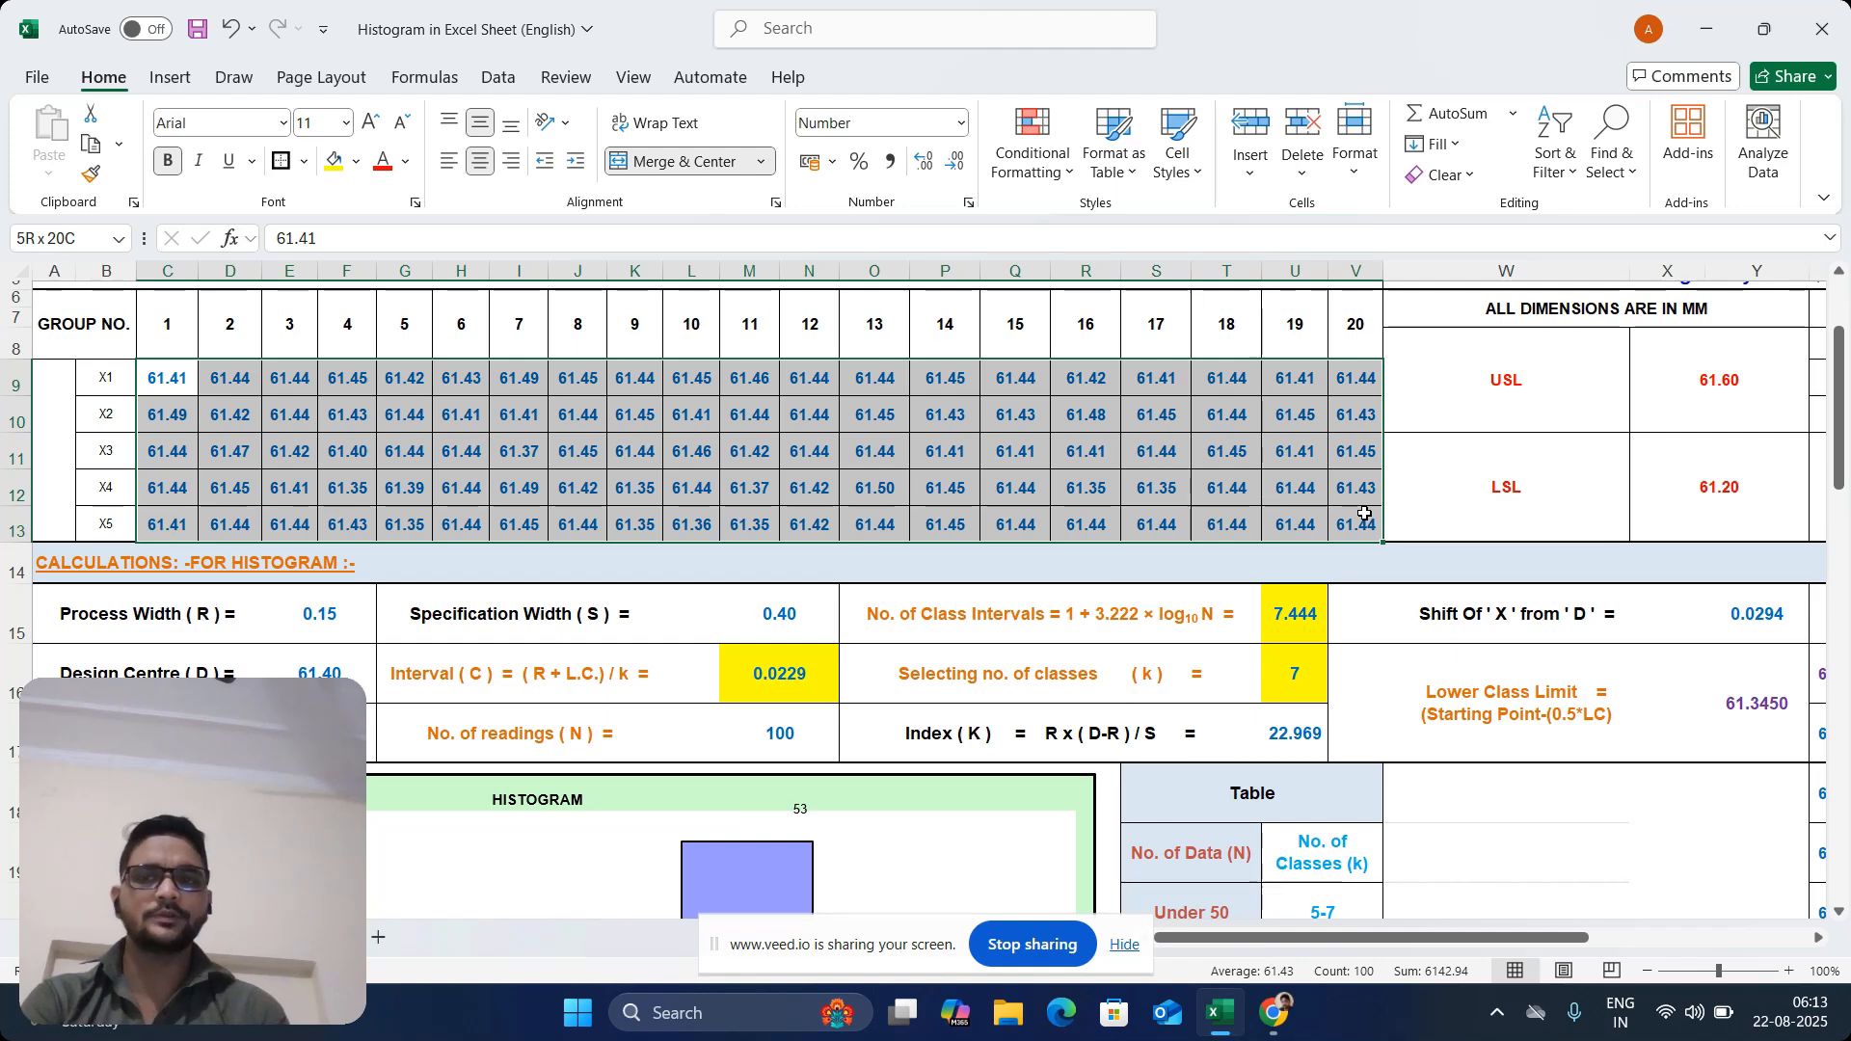
click(1743, 395)
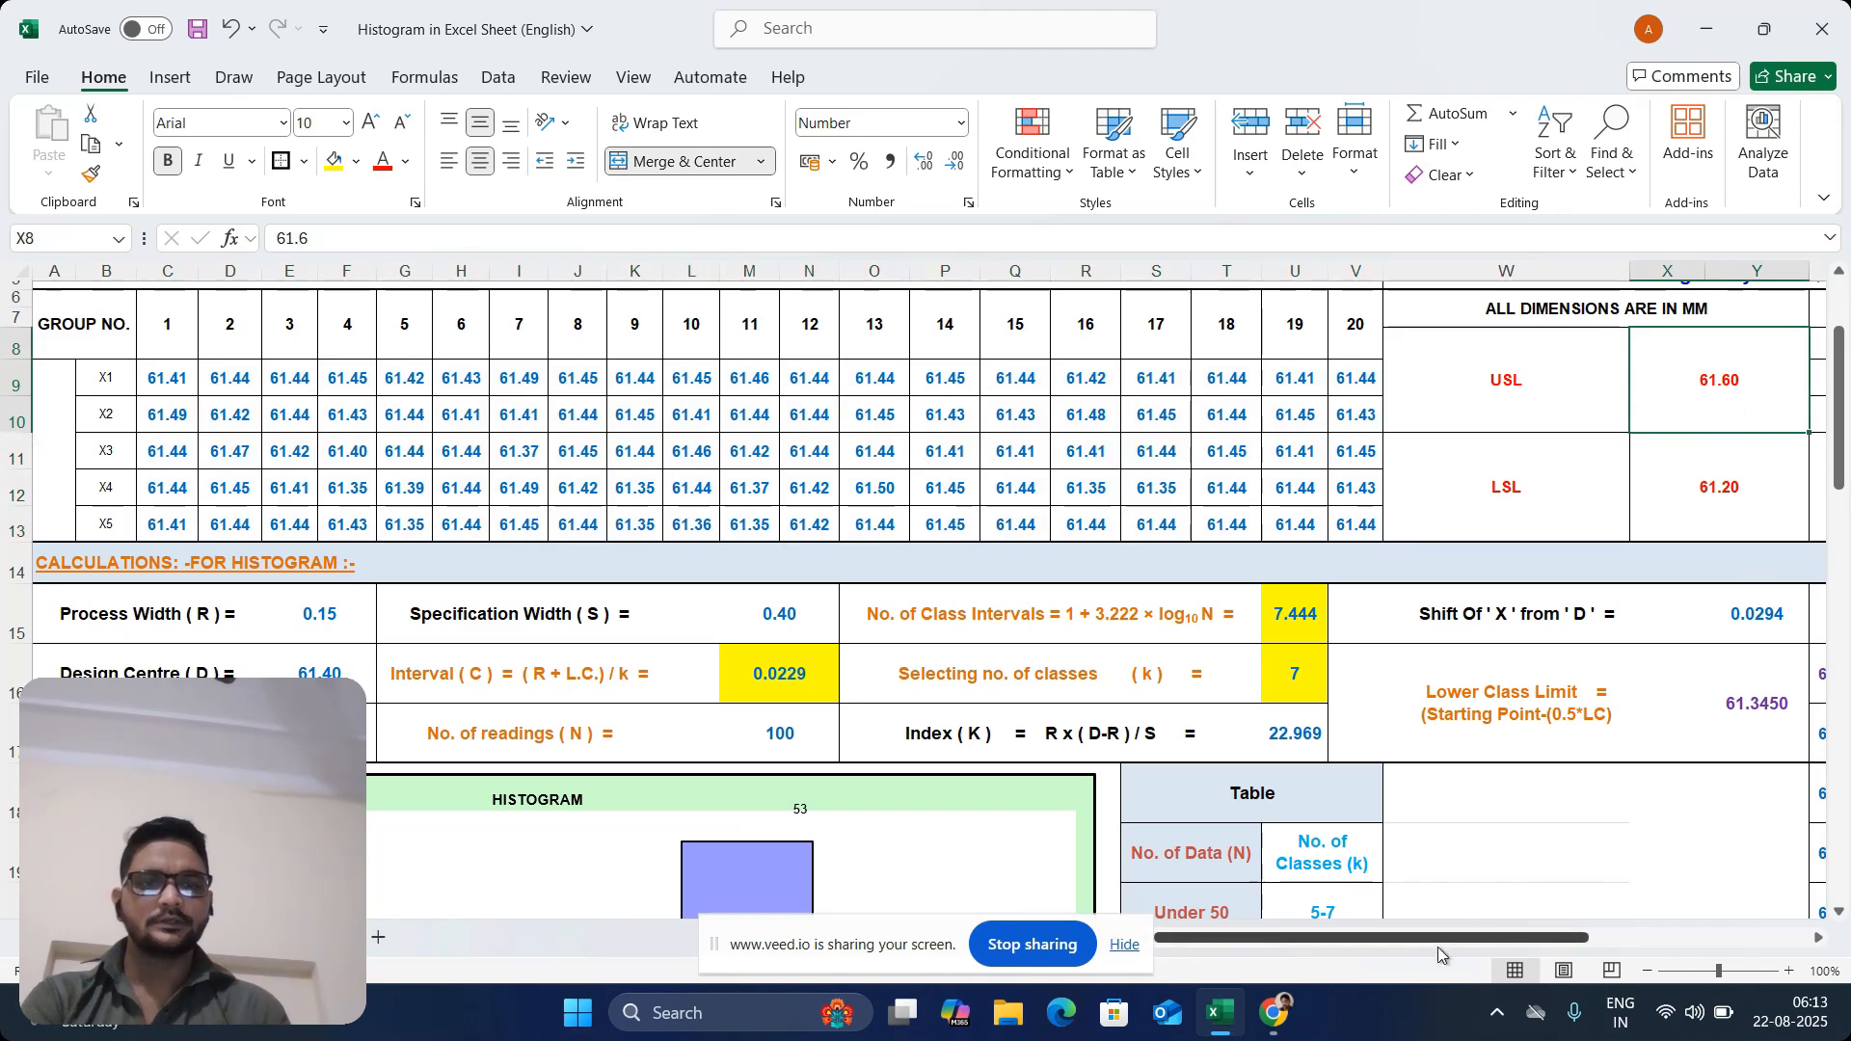
drag(1437, 947, 1534, 946)
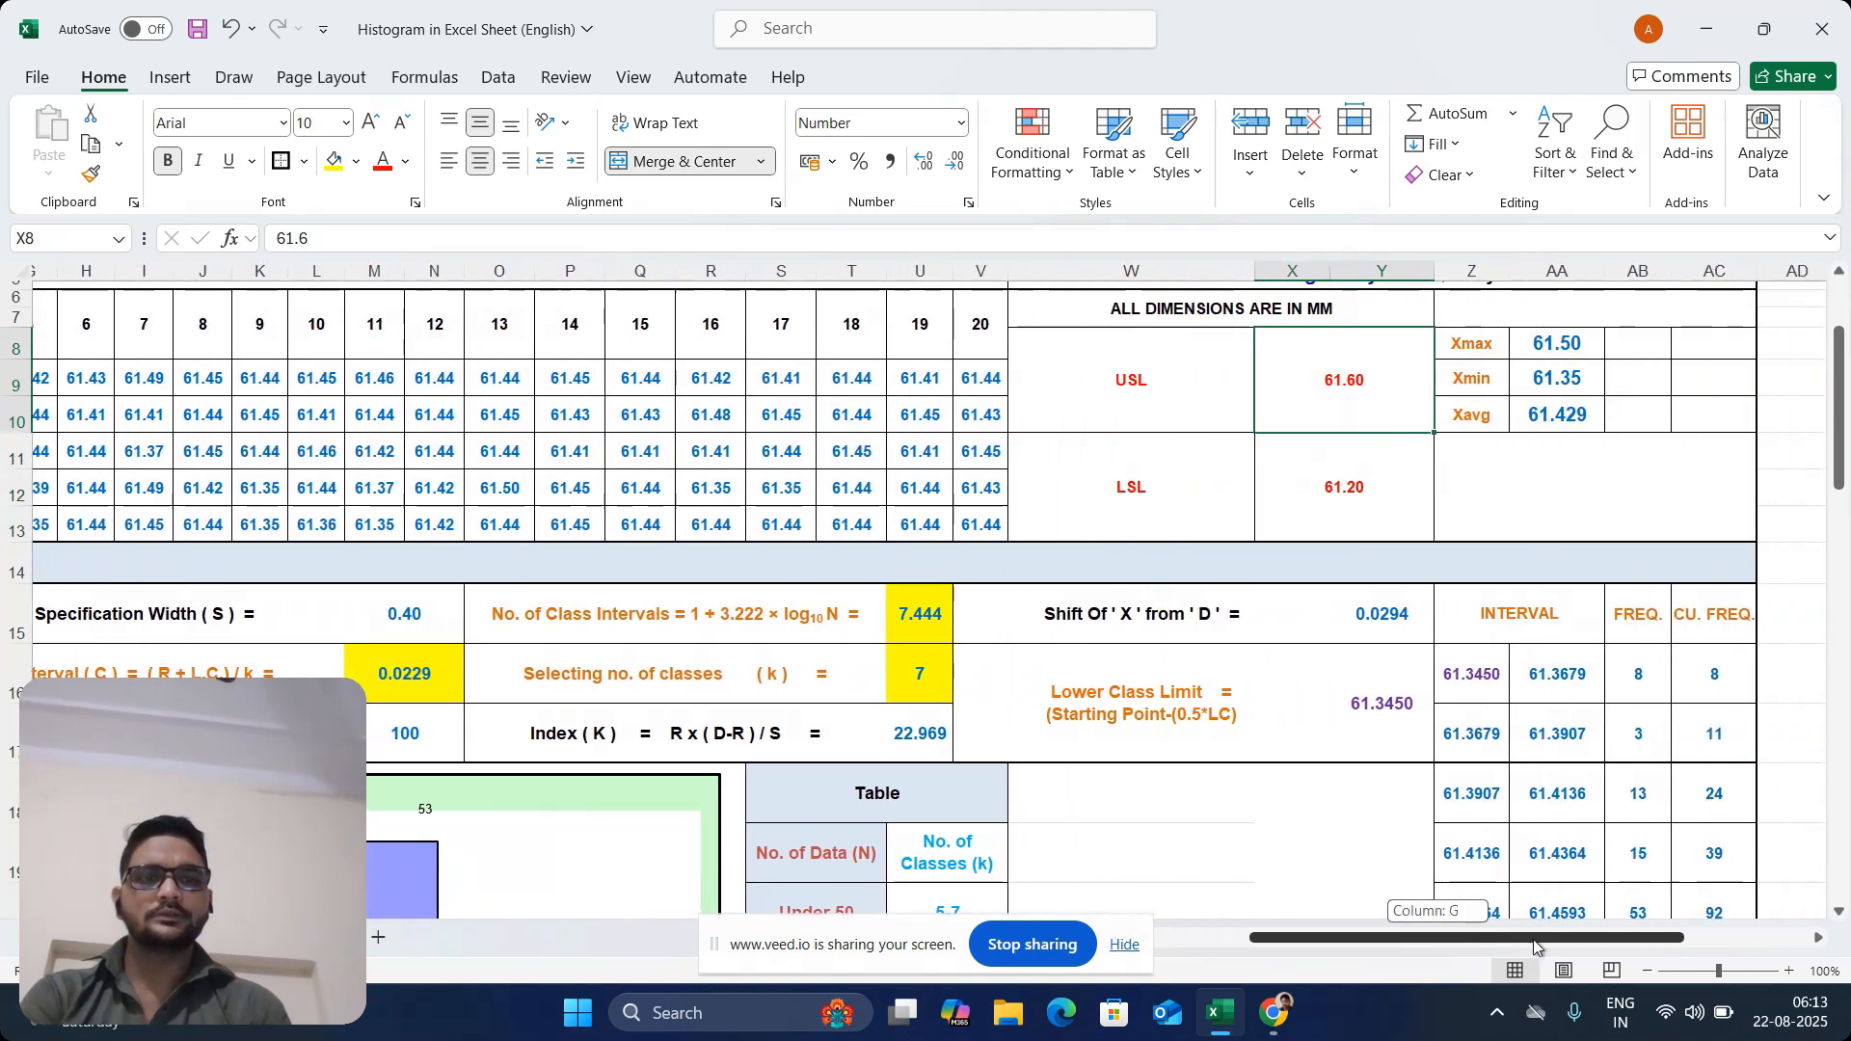
click(1539, 344)
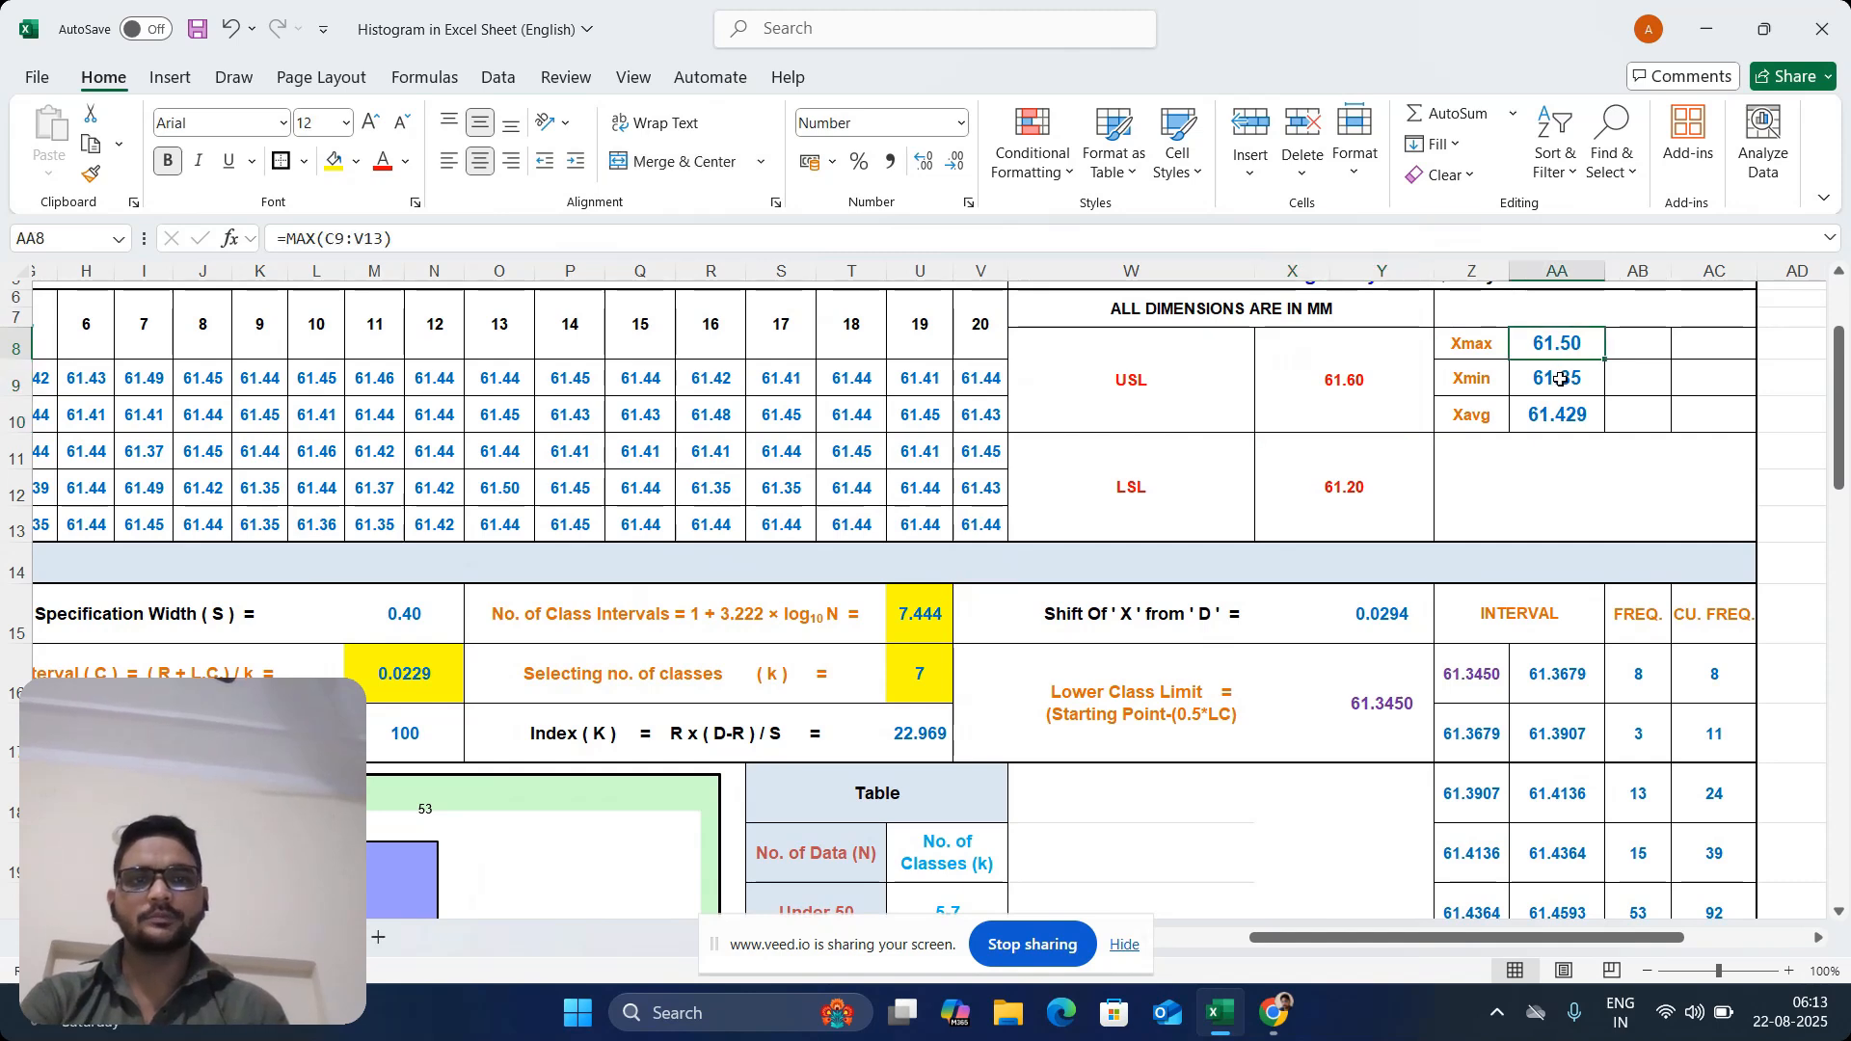
click(1562, 379)
drag(1566, 344, 1572, 376)
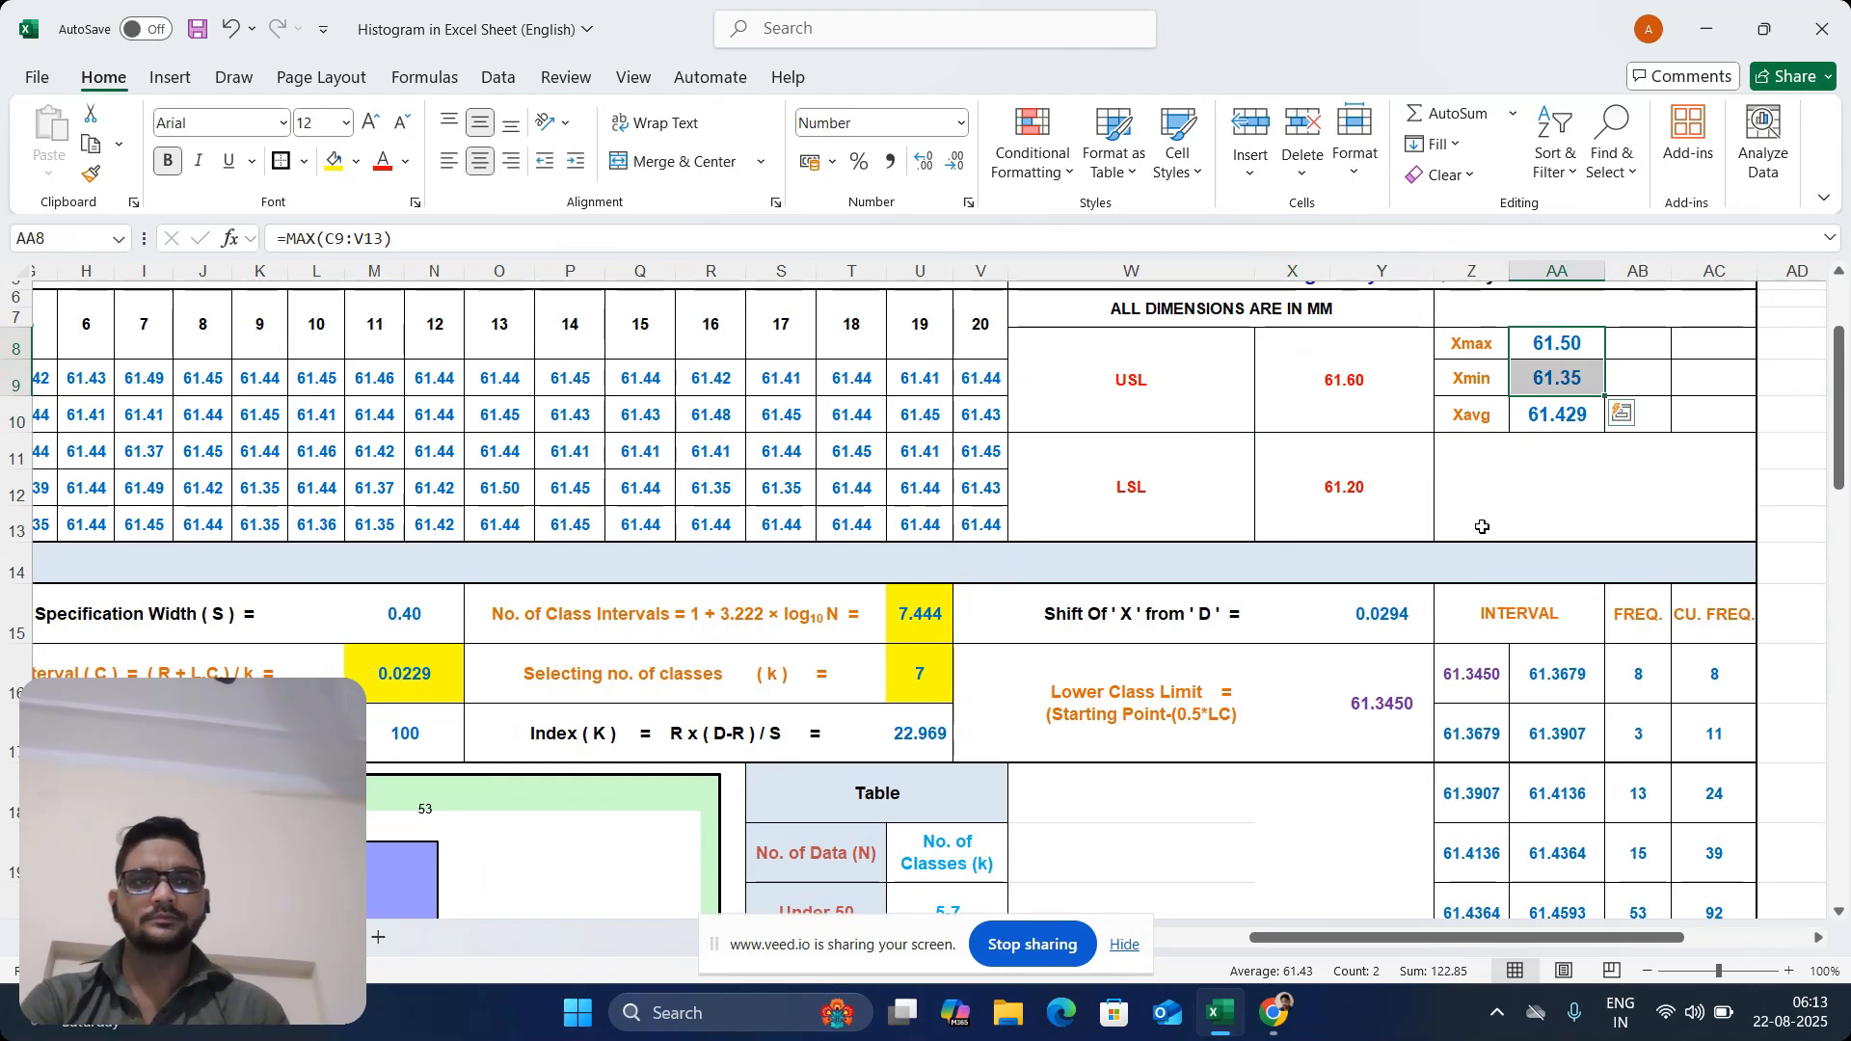
mouse_move(1839, 388)
mouse_down()
mouse_move(1840, 344)
mouse_move(1848, 395)
mouse_up()
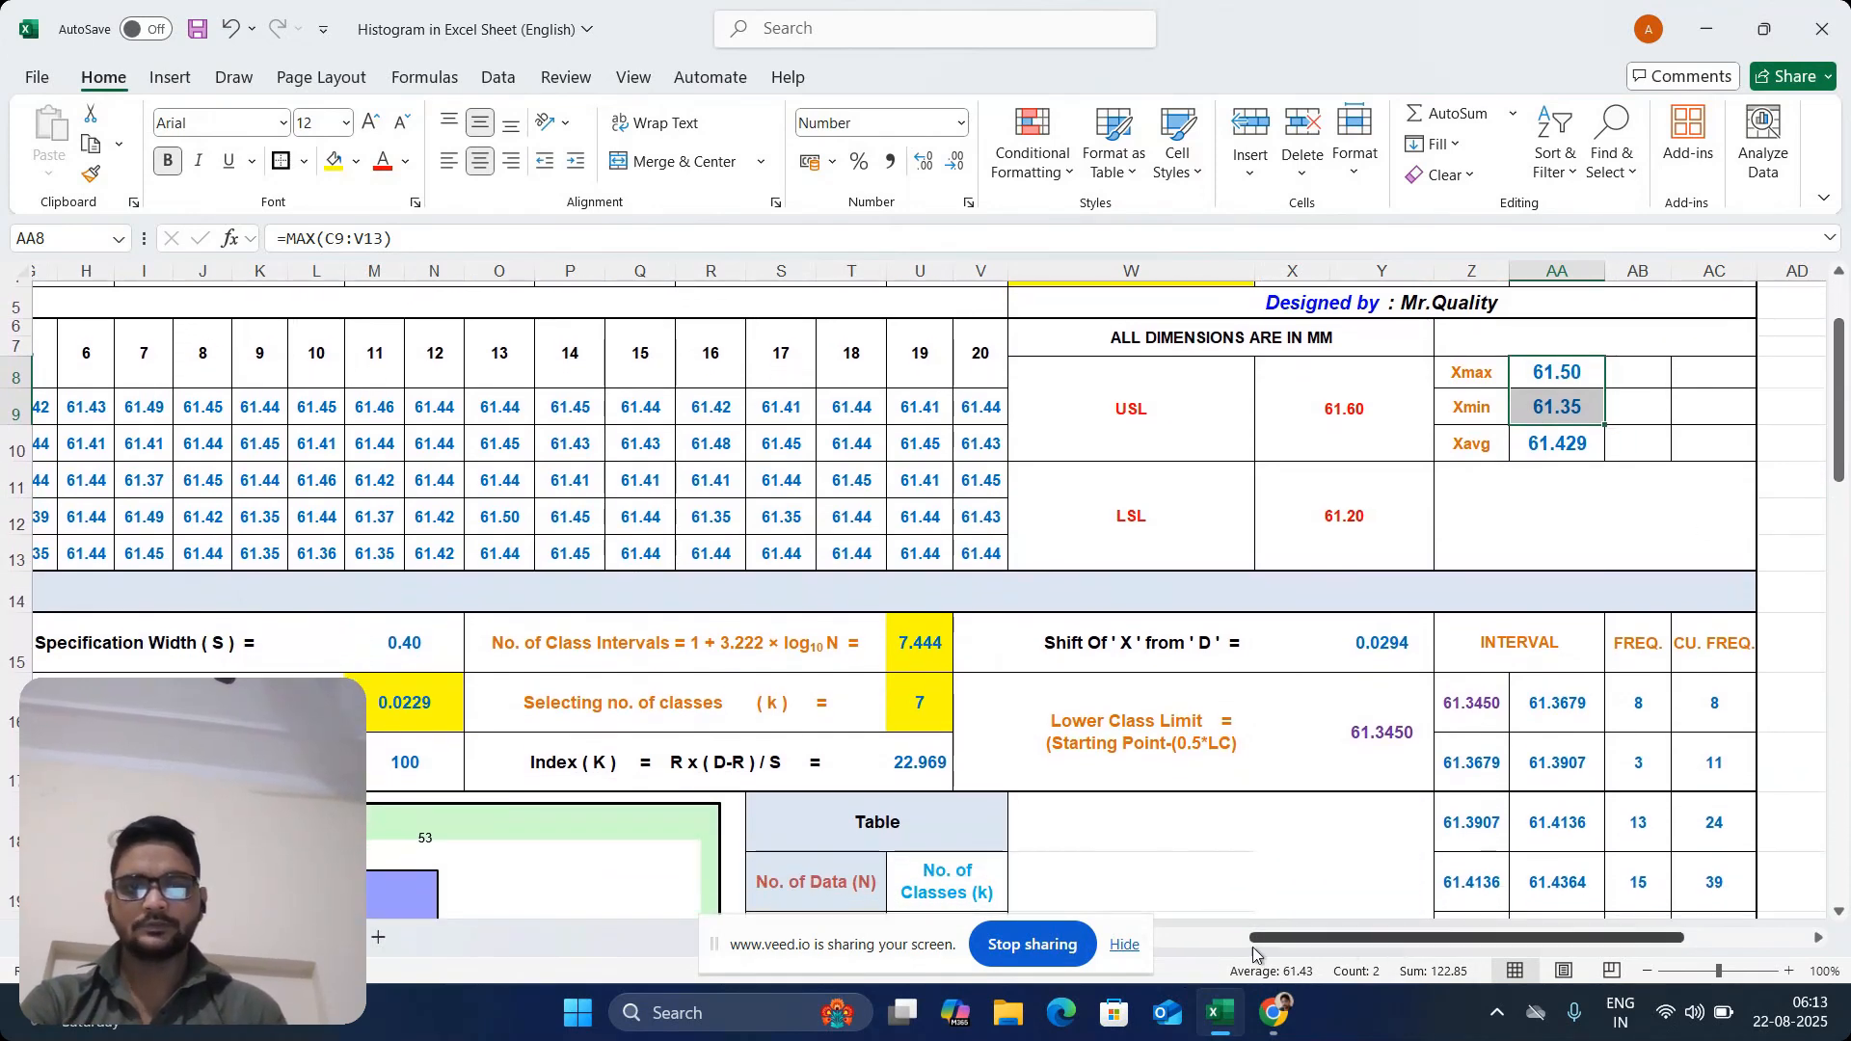
drag(1304, 941, 1208, 941)
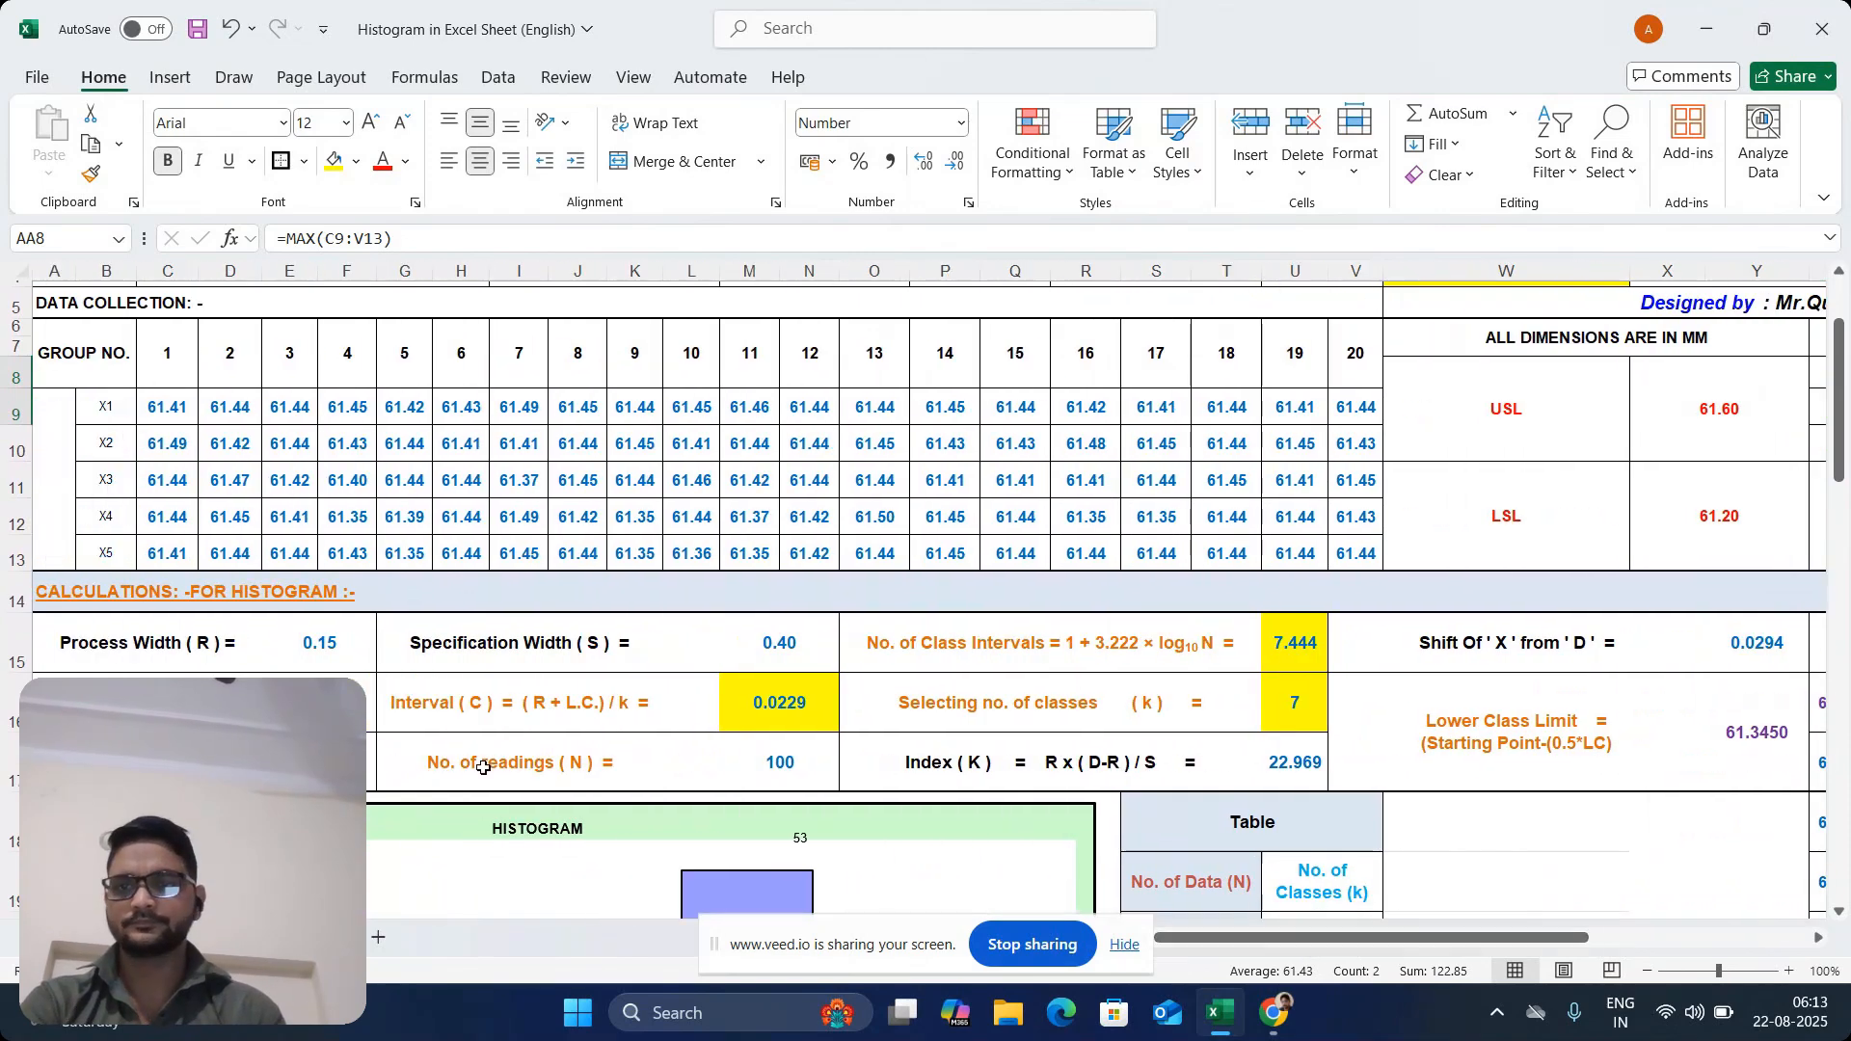
click(333, 665)
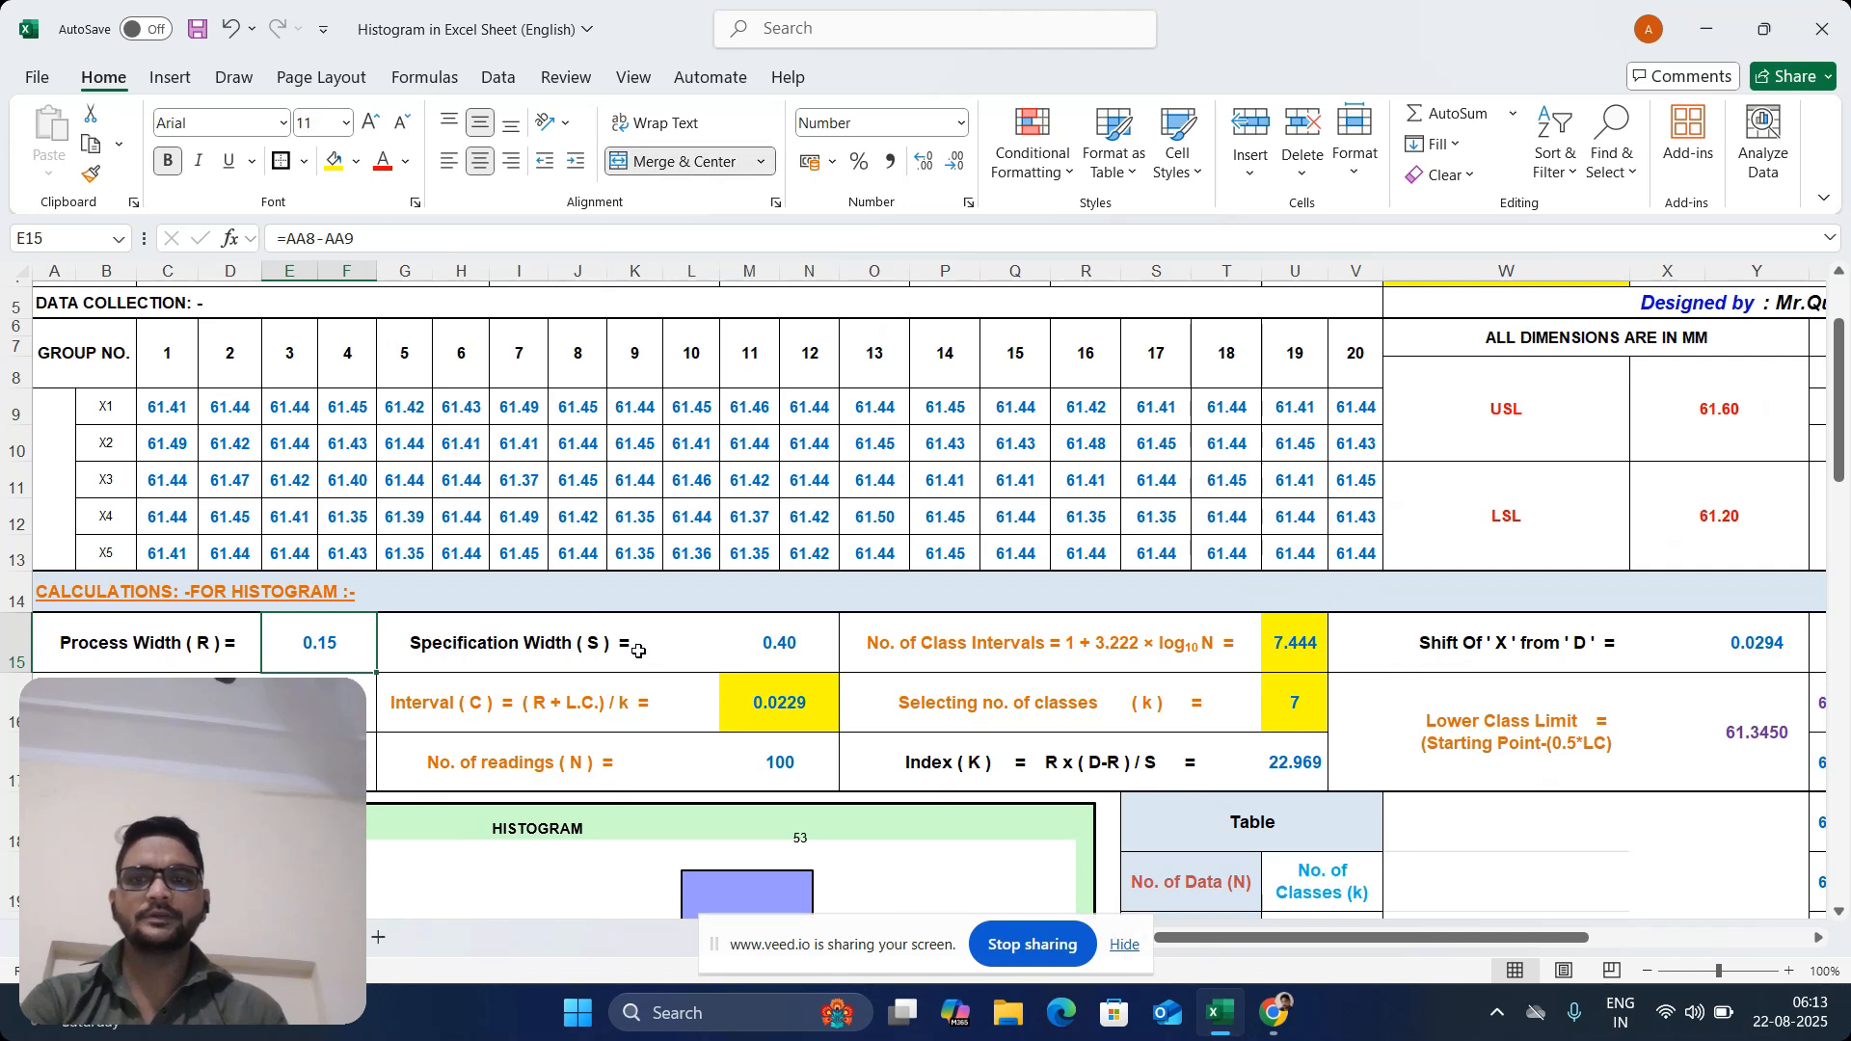
Check the Specification Width (S) formula in M15 against the USL and LSL values
click(569, 646)
click(771, 639)
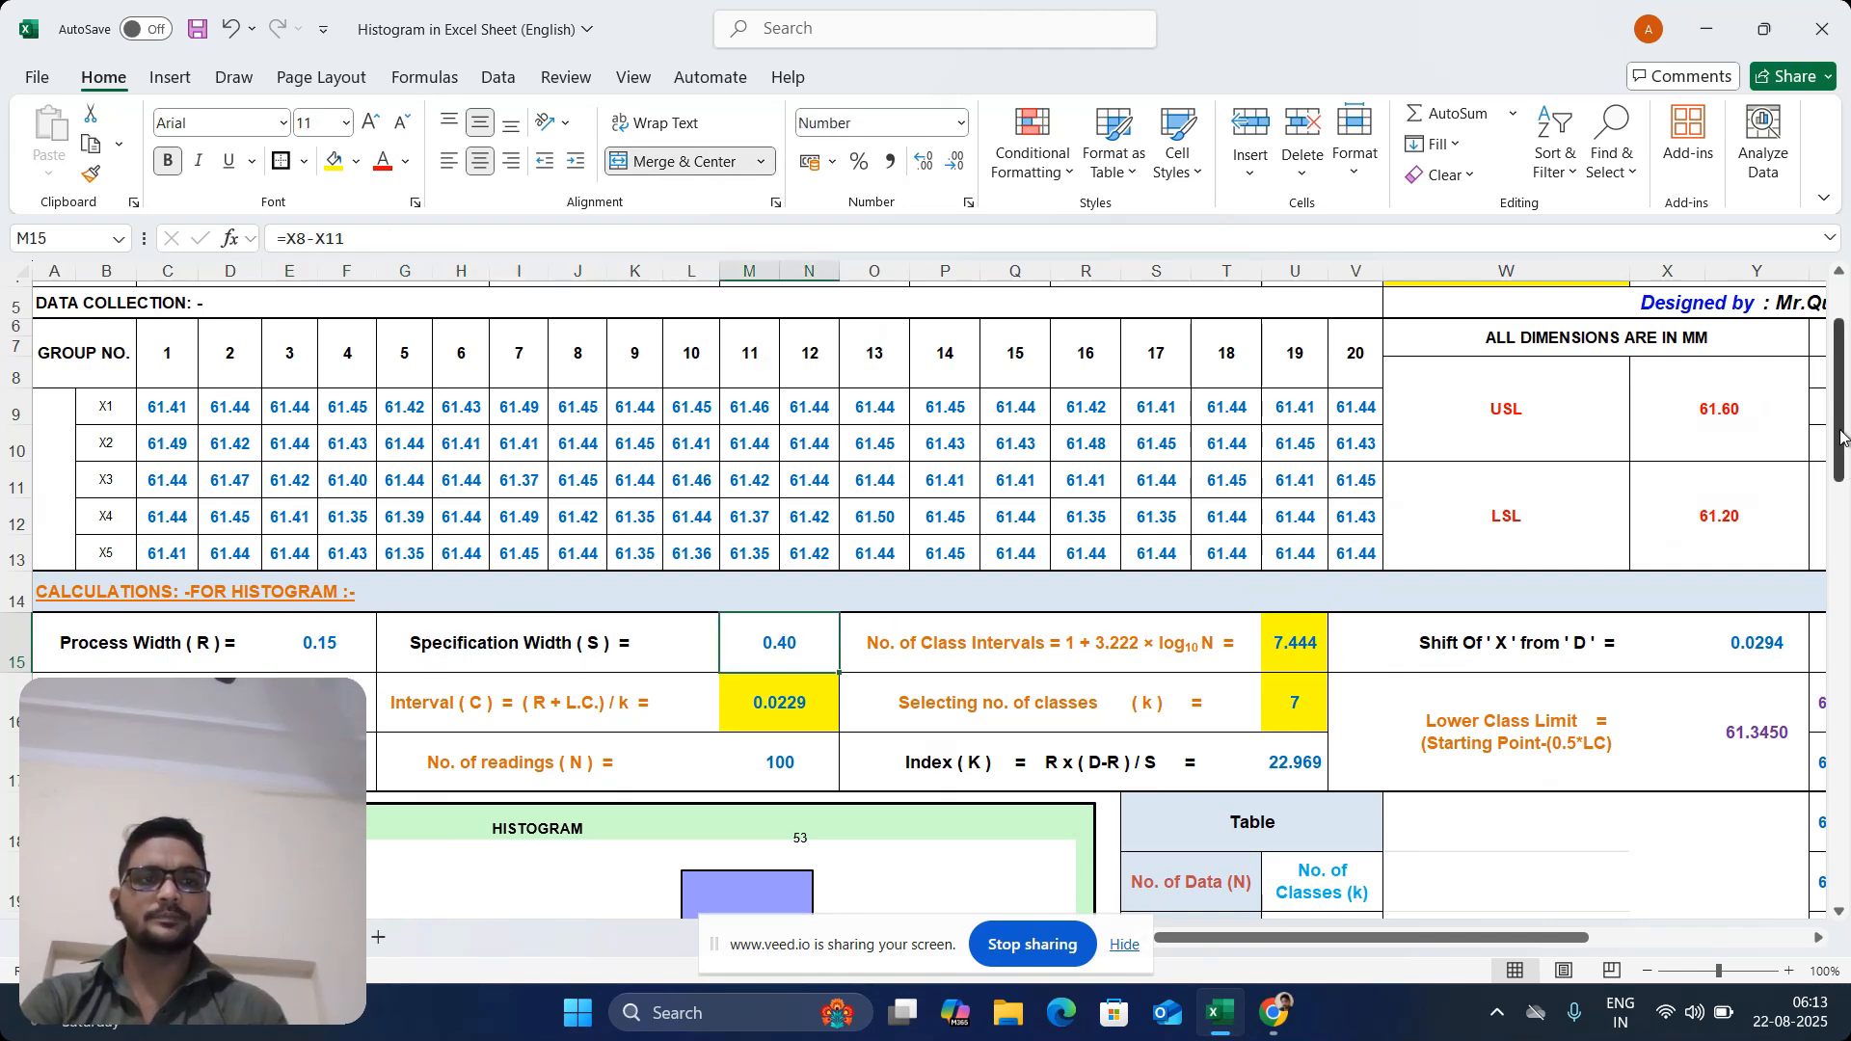
scroll(1842, 436, up, 2)
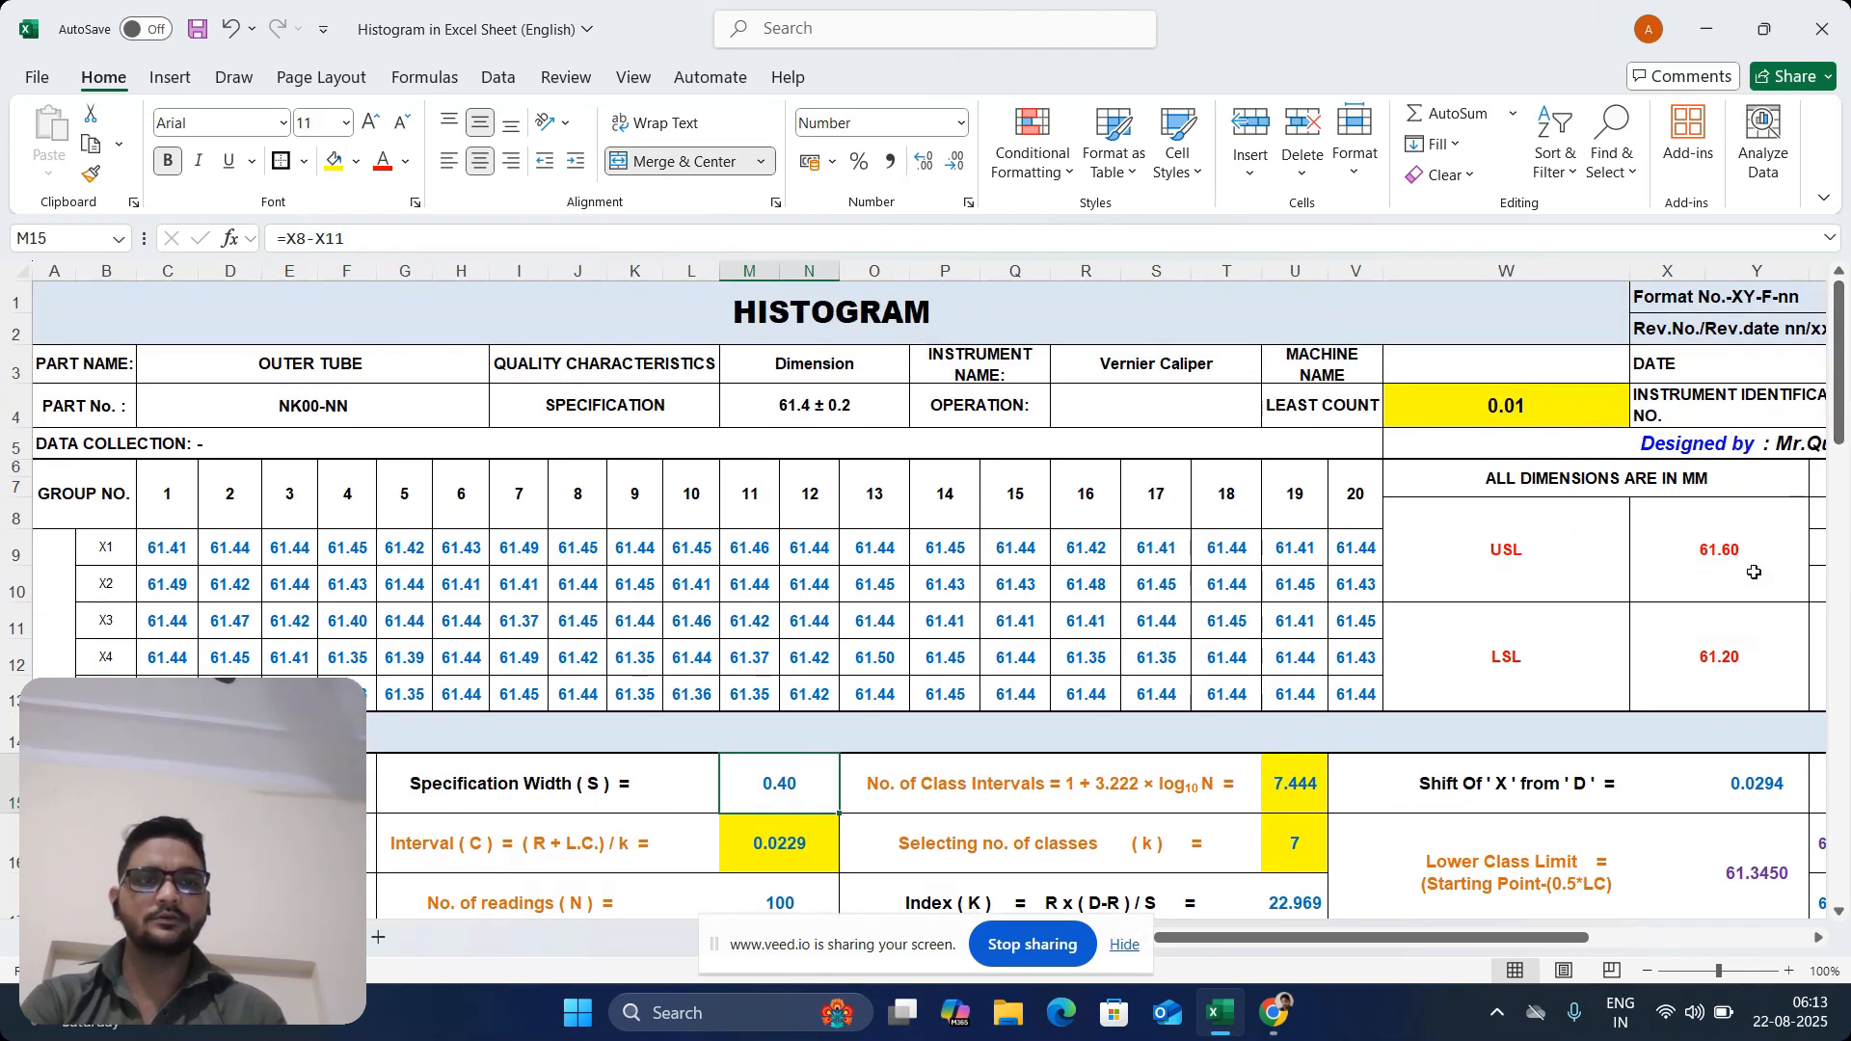
drag(1719, 550, 1740, 639)
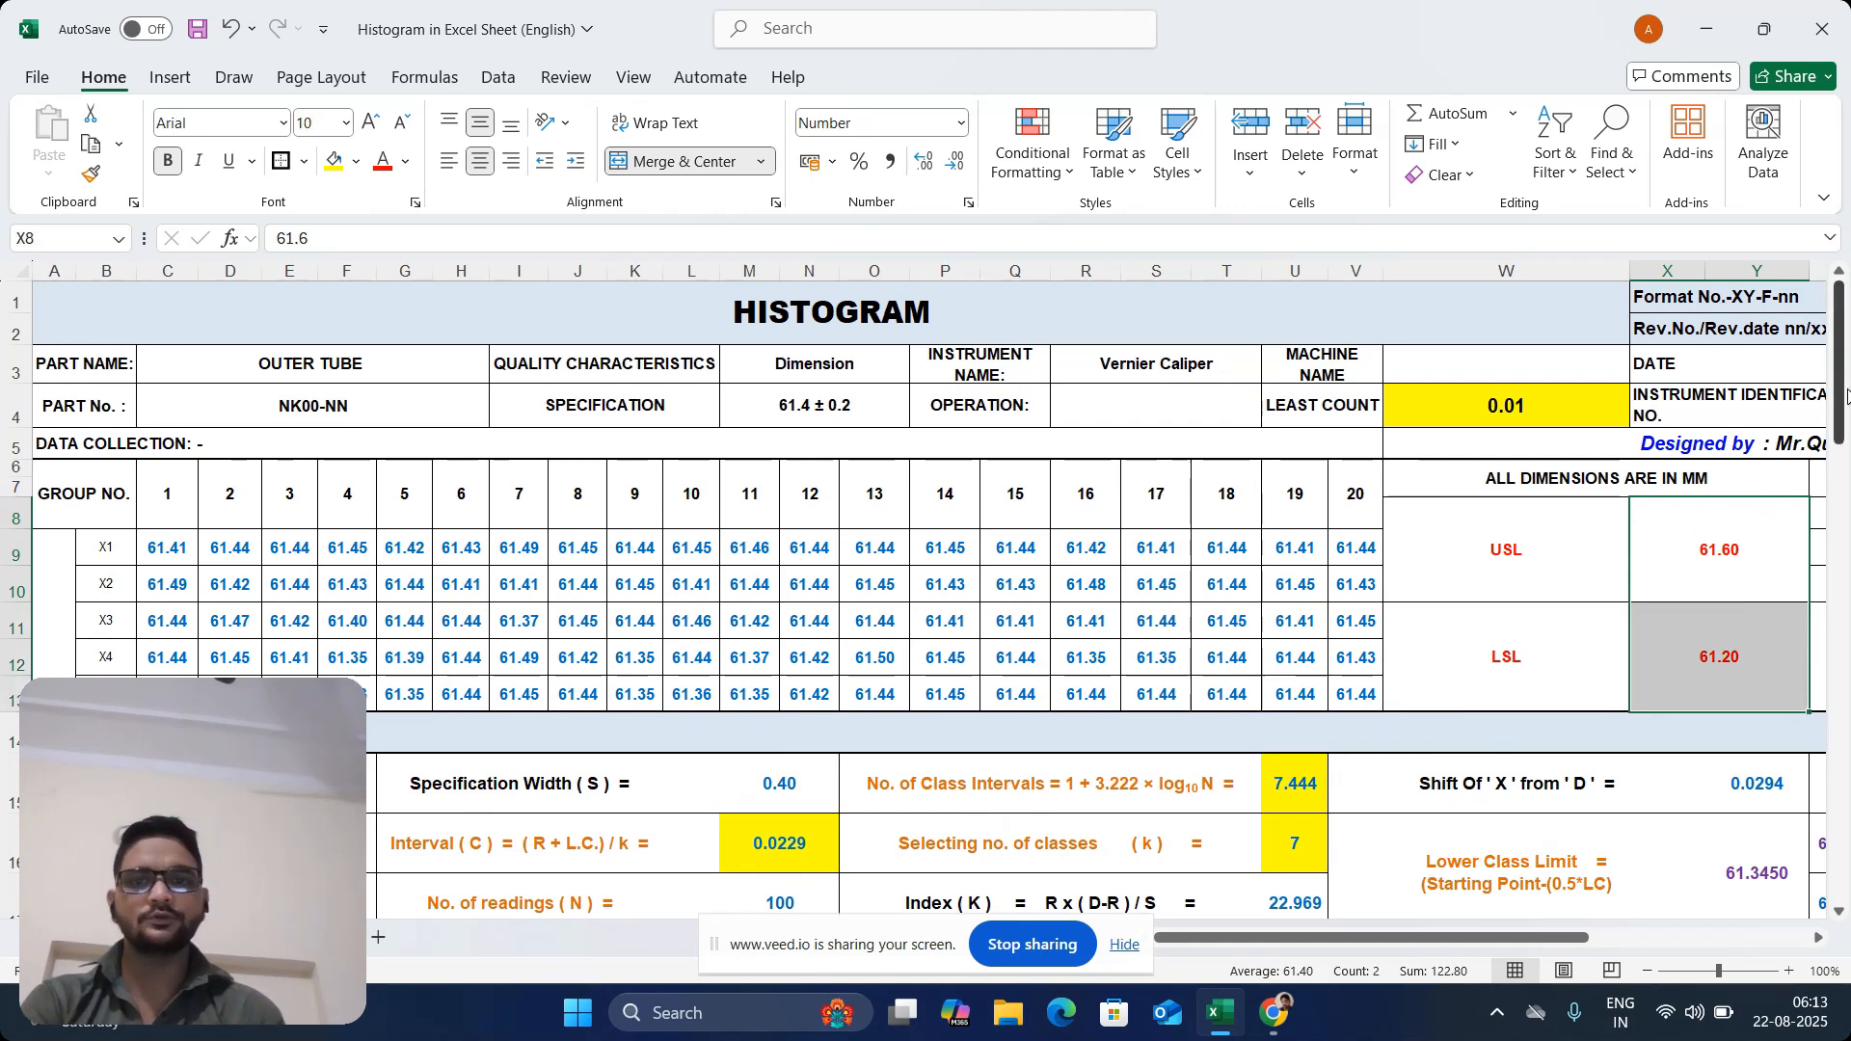
drag(1836, 397, 1837, 470)
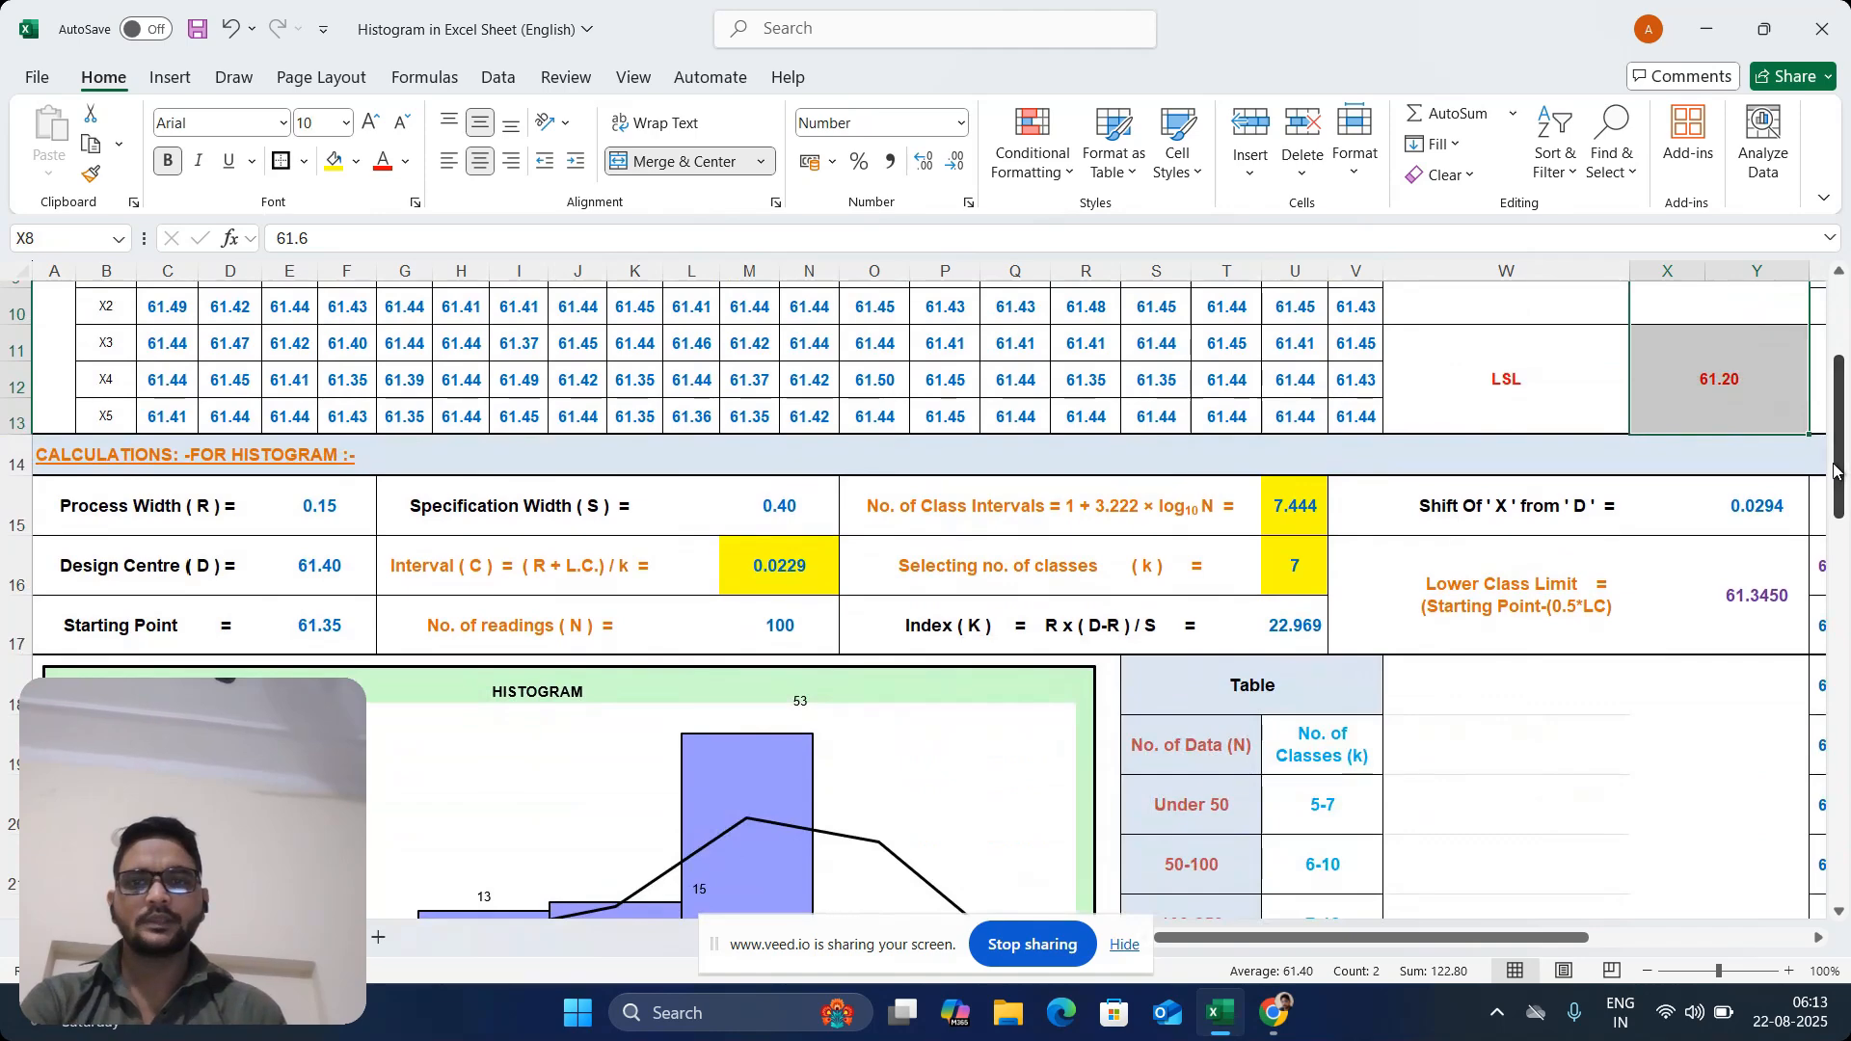
Review the Design Centre (D) formula in E16 and the USL and LSL cells it refers to
click(226, 559)
click(317, 578)
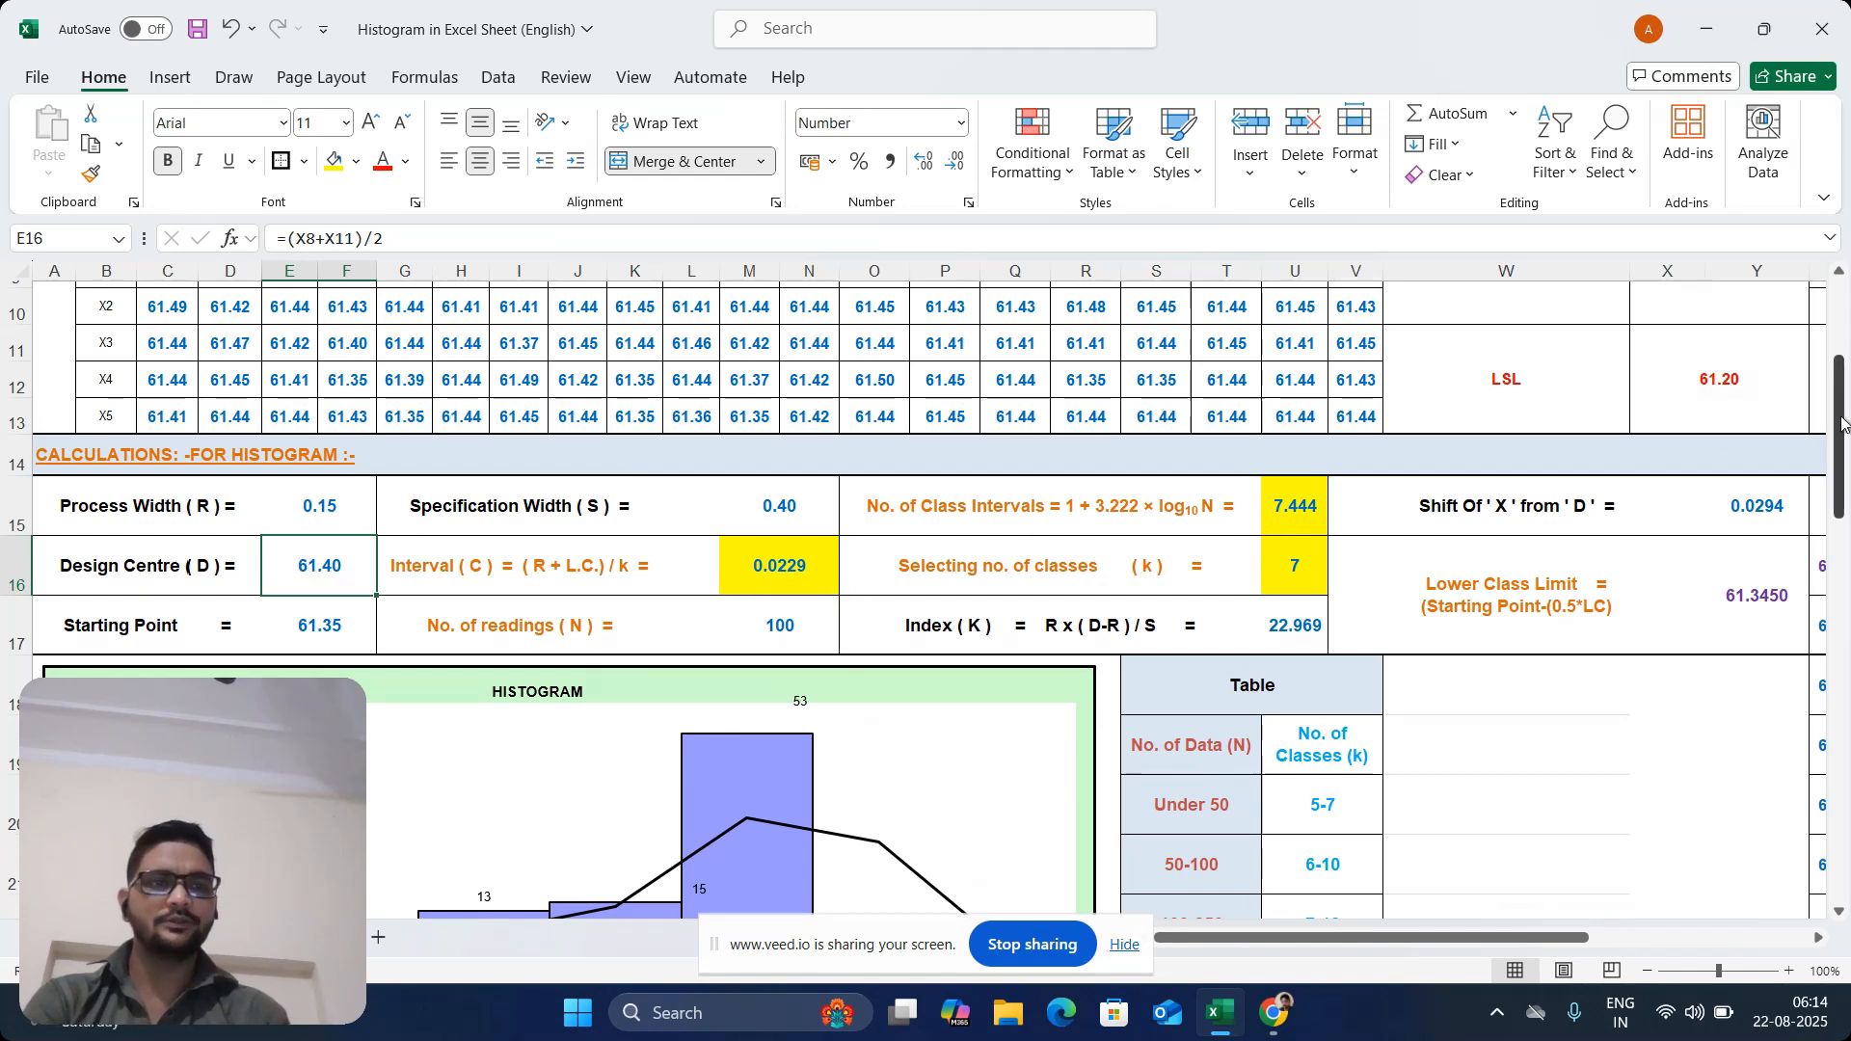
drag(1840, 417, 1826, 347)
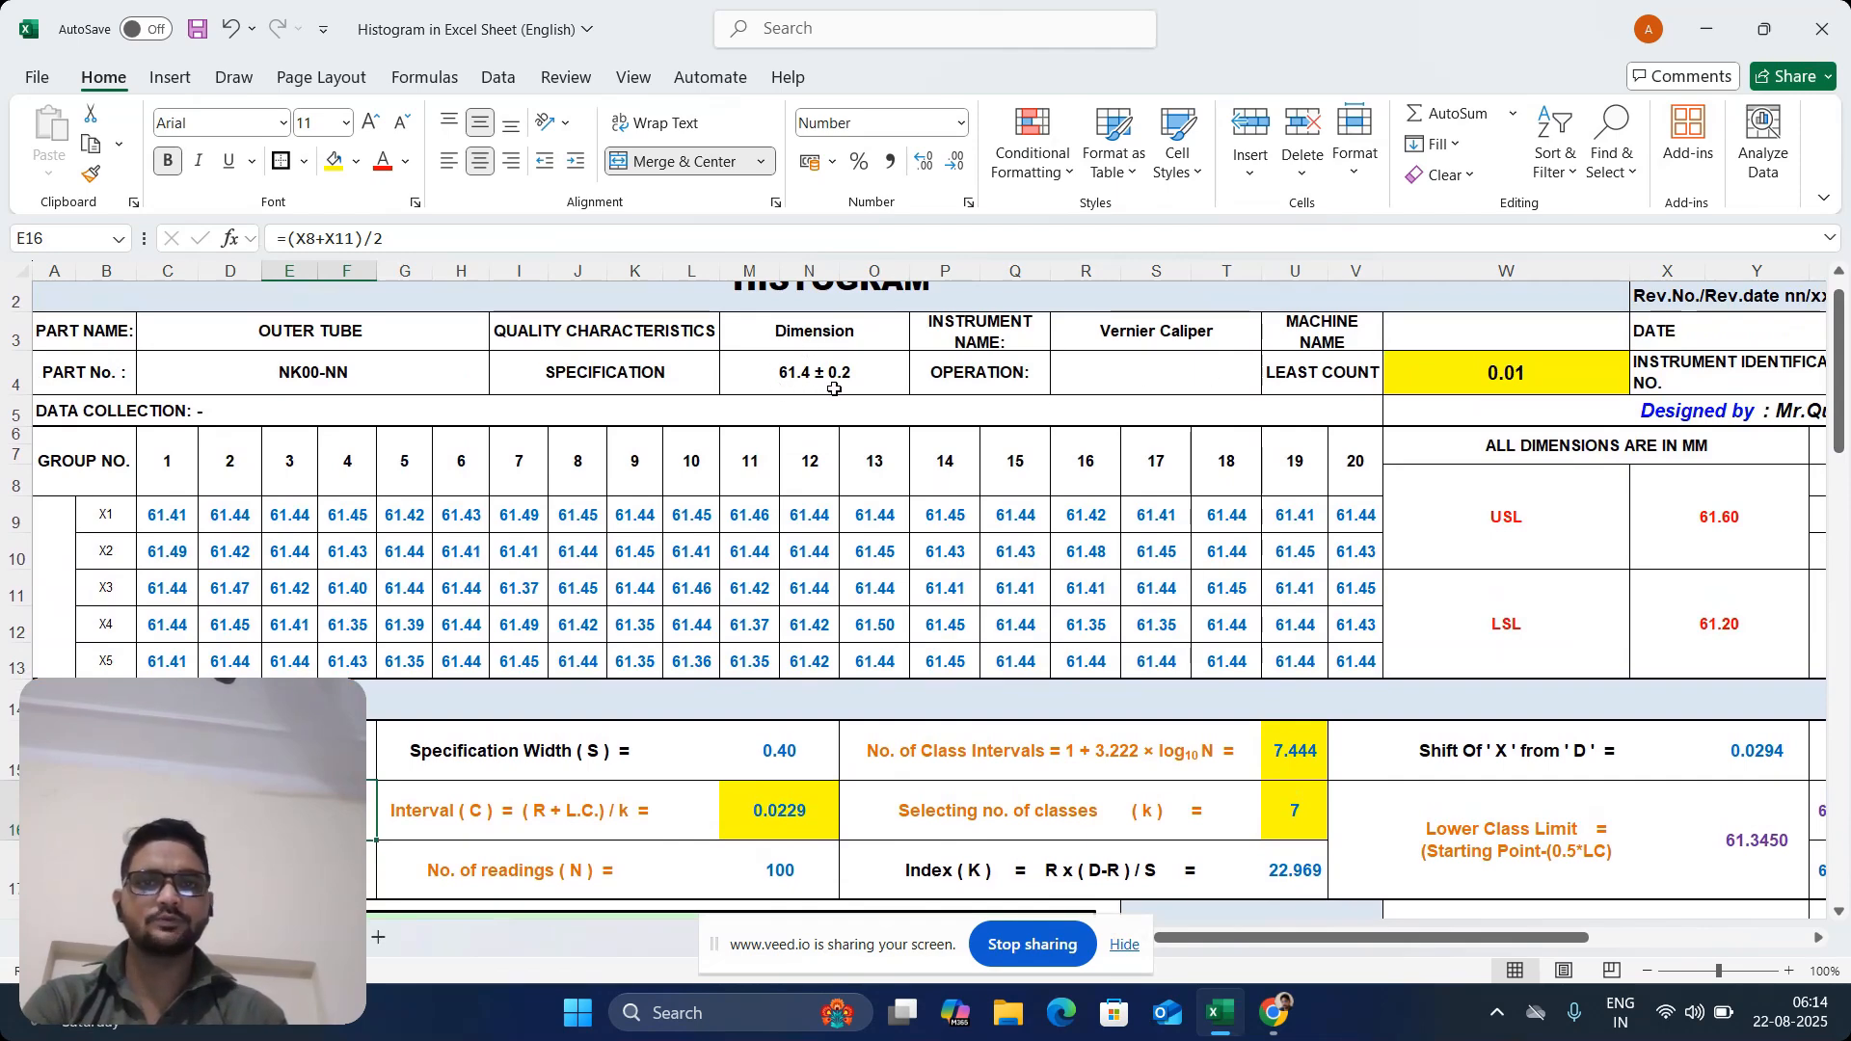
drag(1723, 526, 1746, 623)
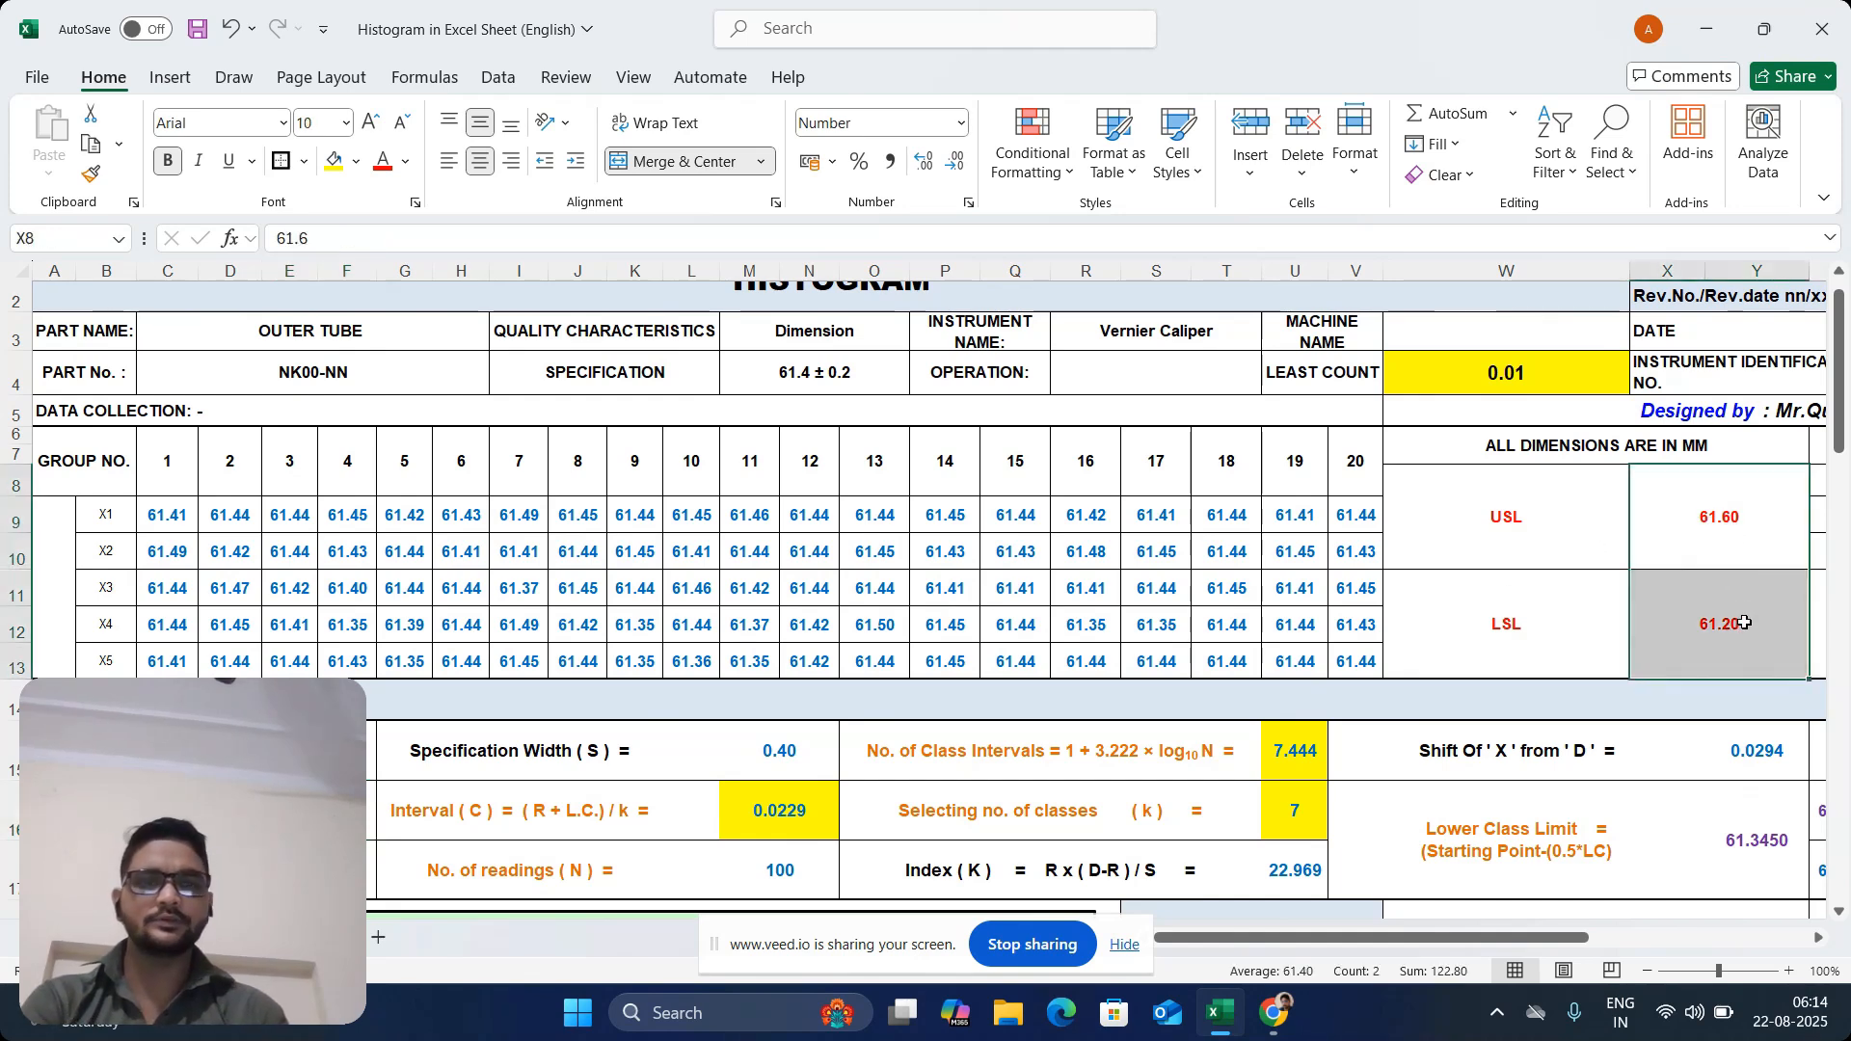
drag(1838, 392, 1841, 431)
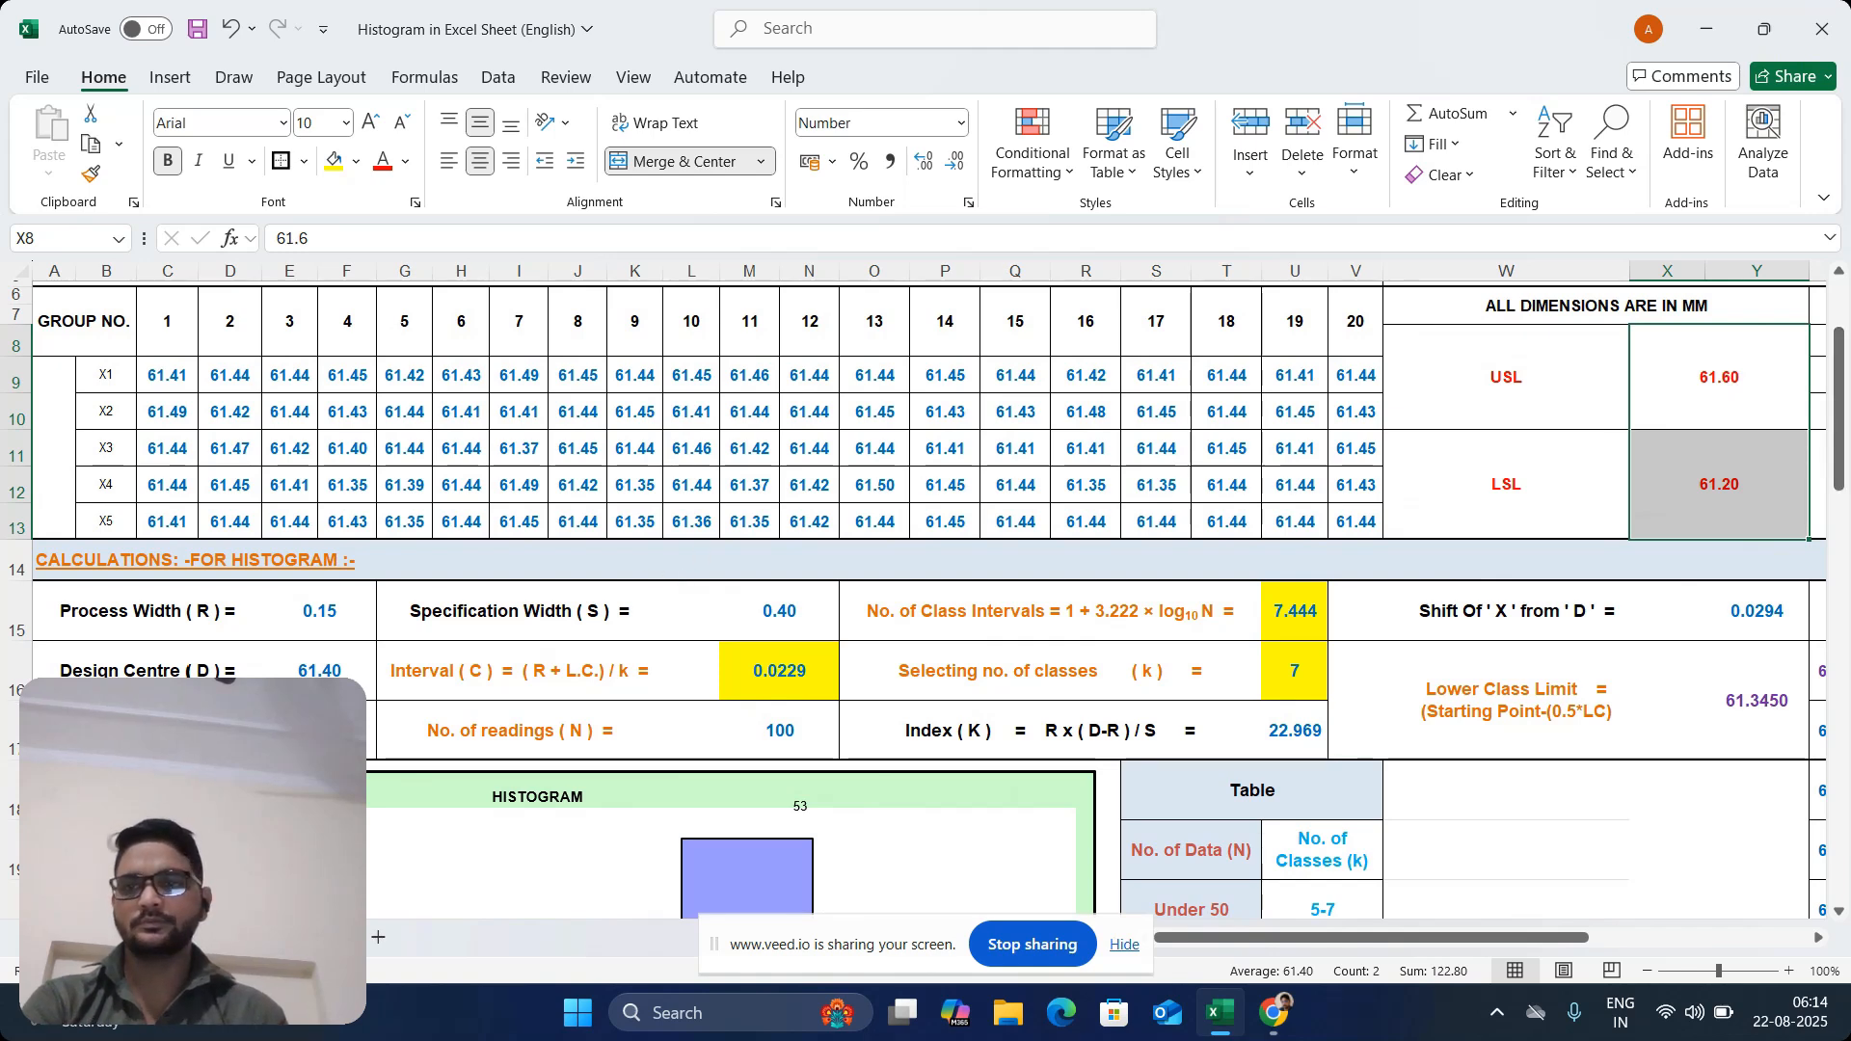
click(330, 668)
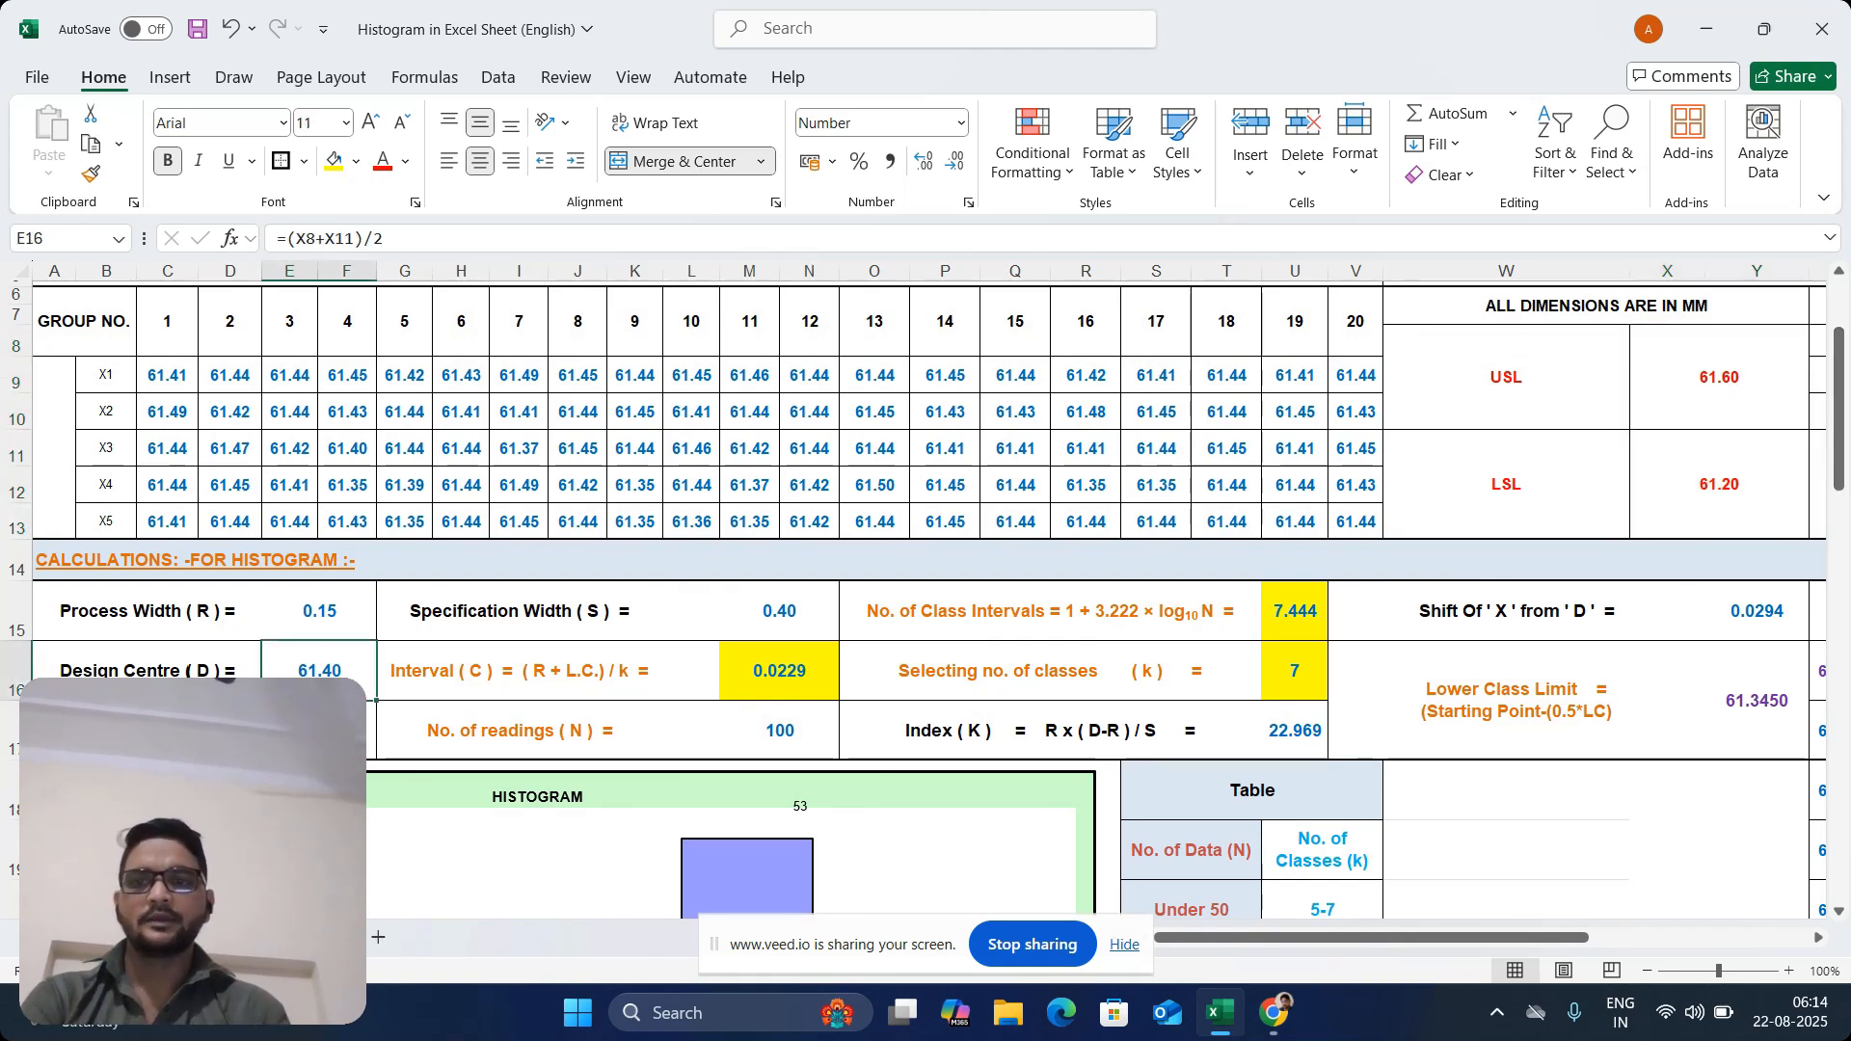
Inspect the Starting Point formula in E17 and compare it with the collected readings and the Xmin formula in AA9
key(Down)
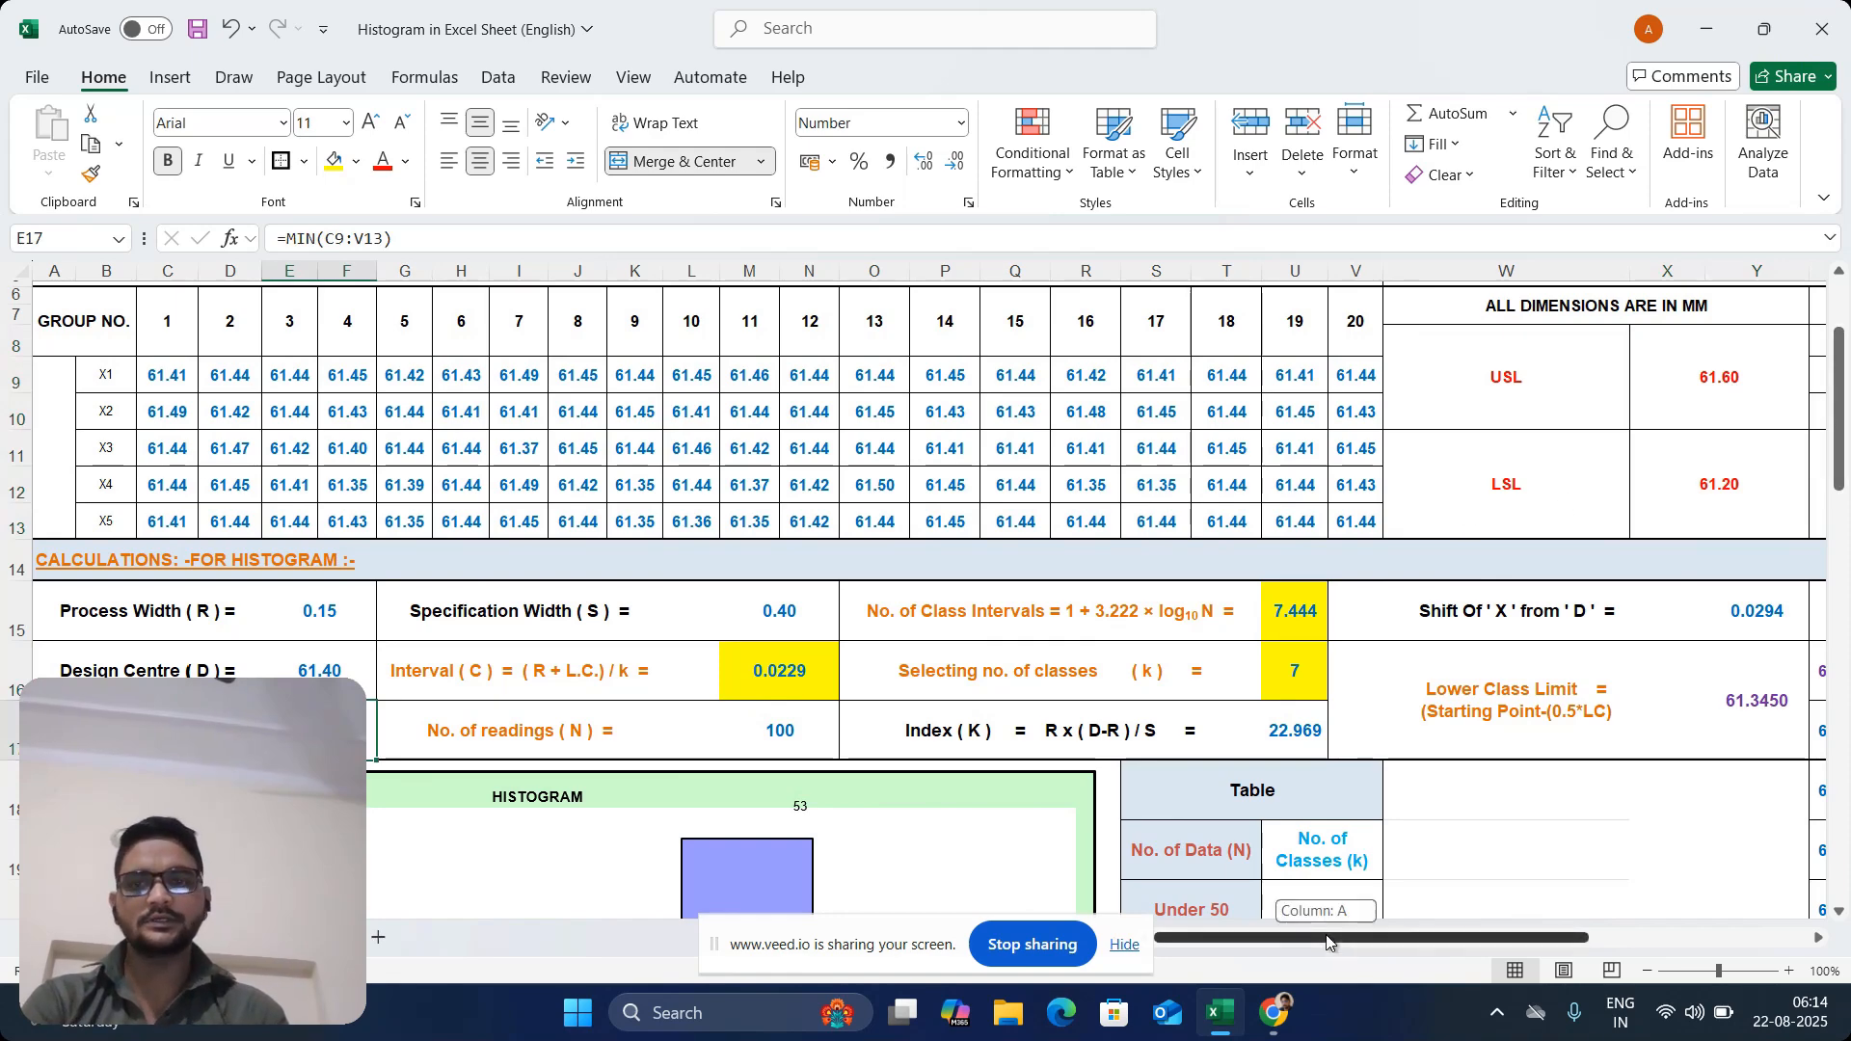
drag(1326, 935, 1402, 943)
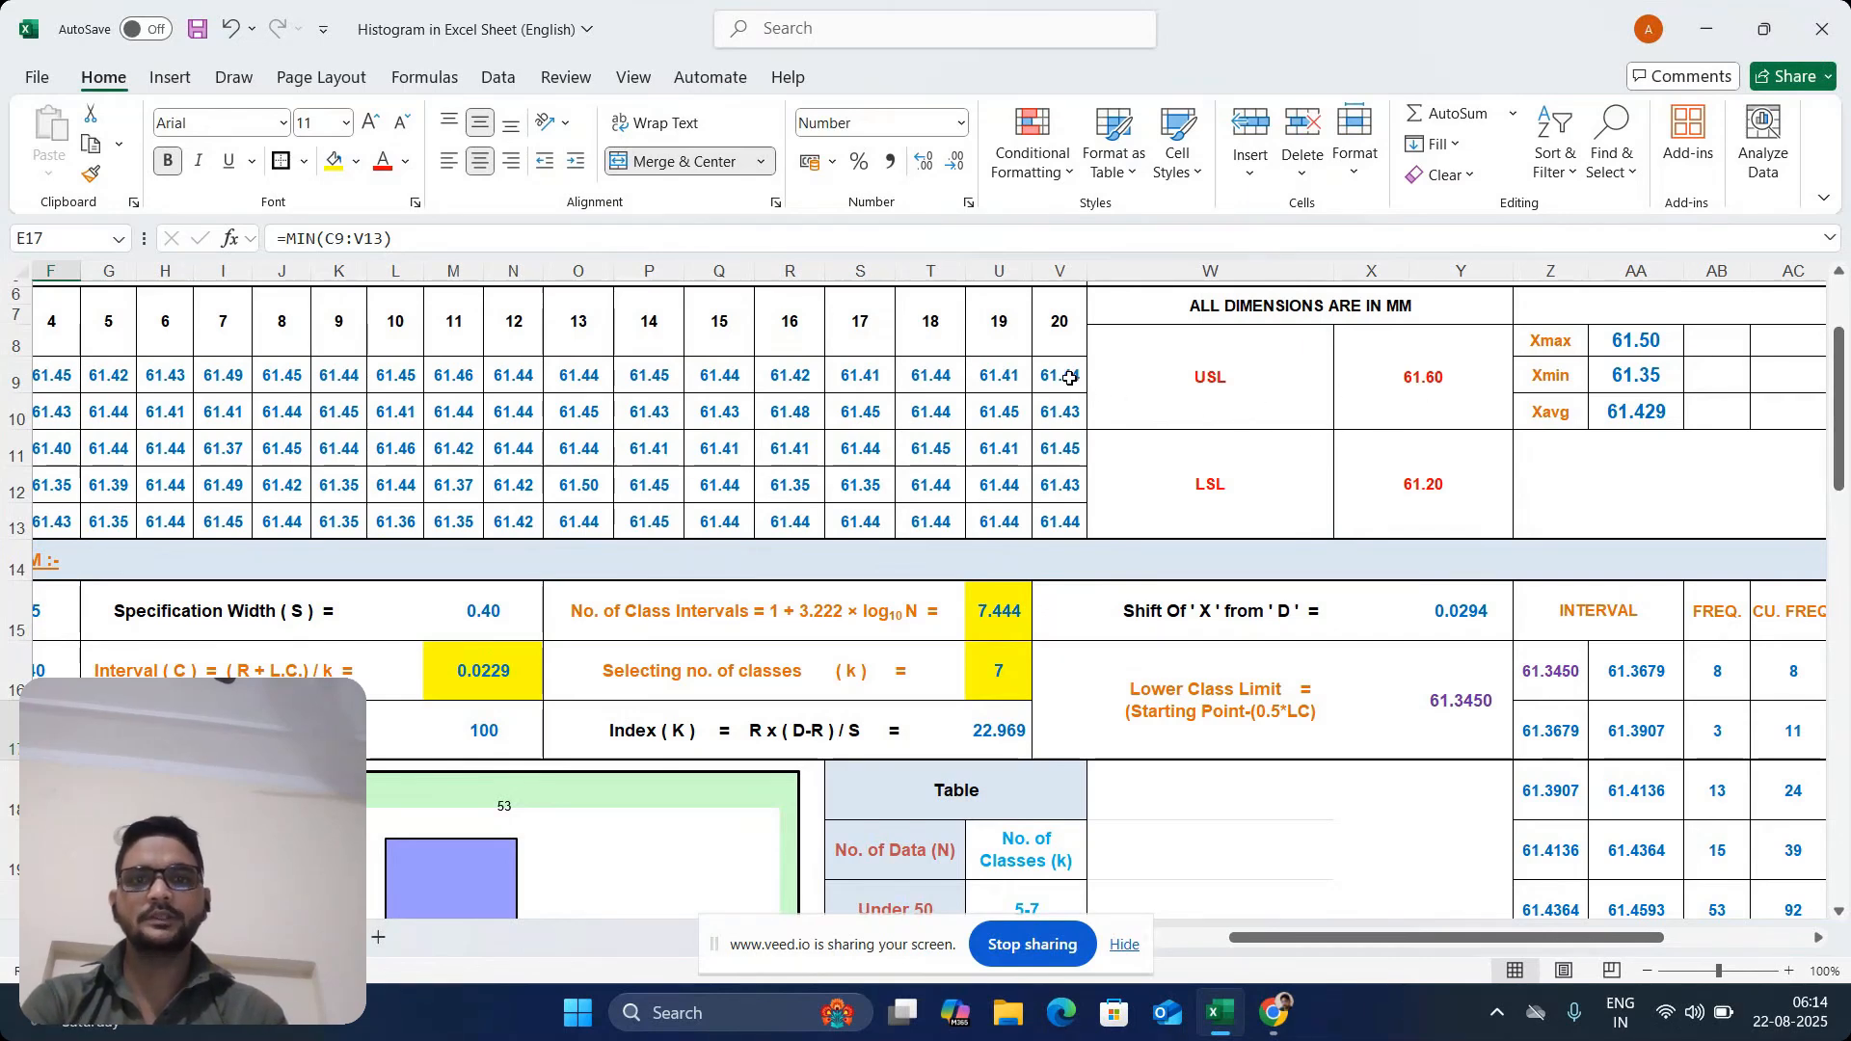
drag(1061, 376, 364, 500)
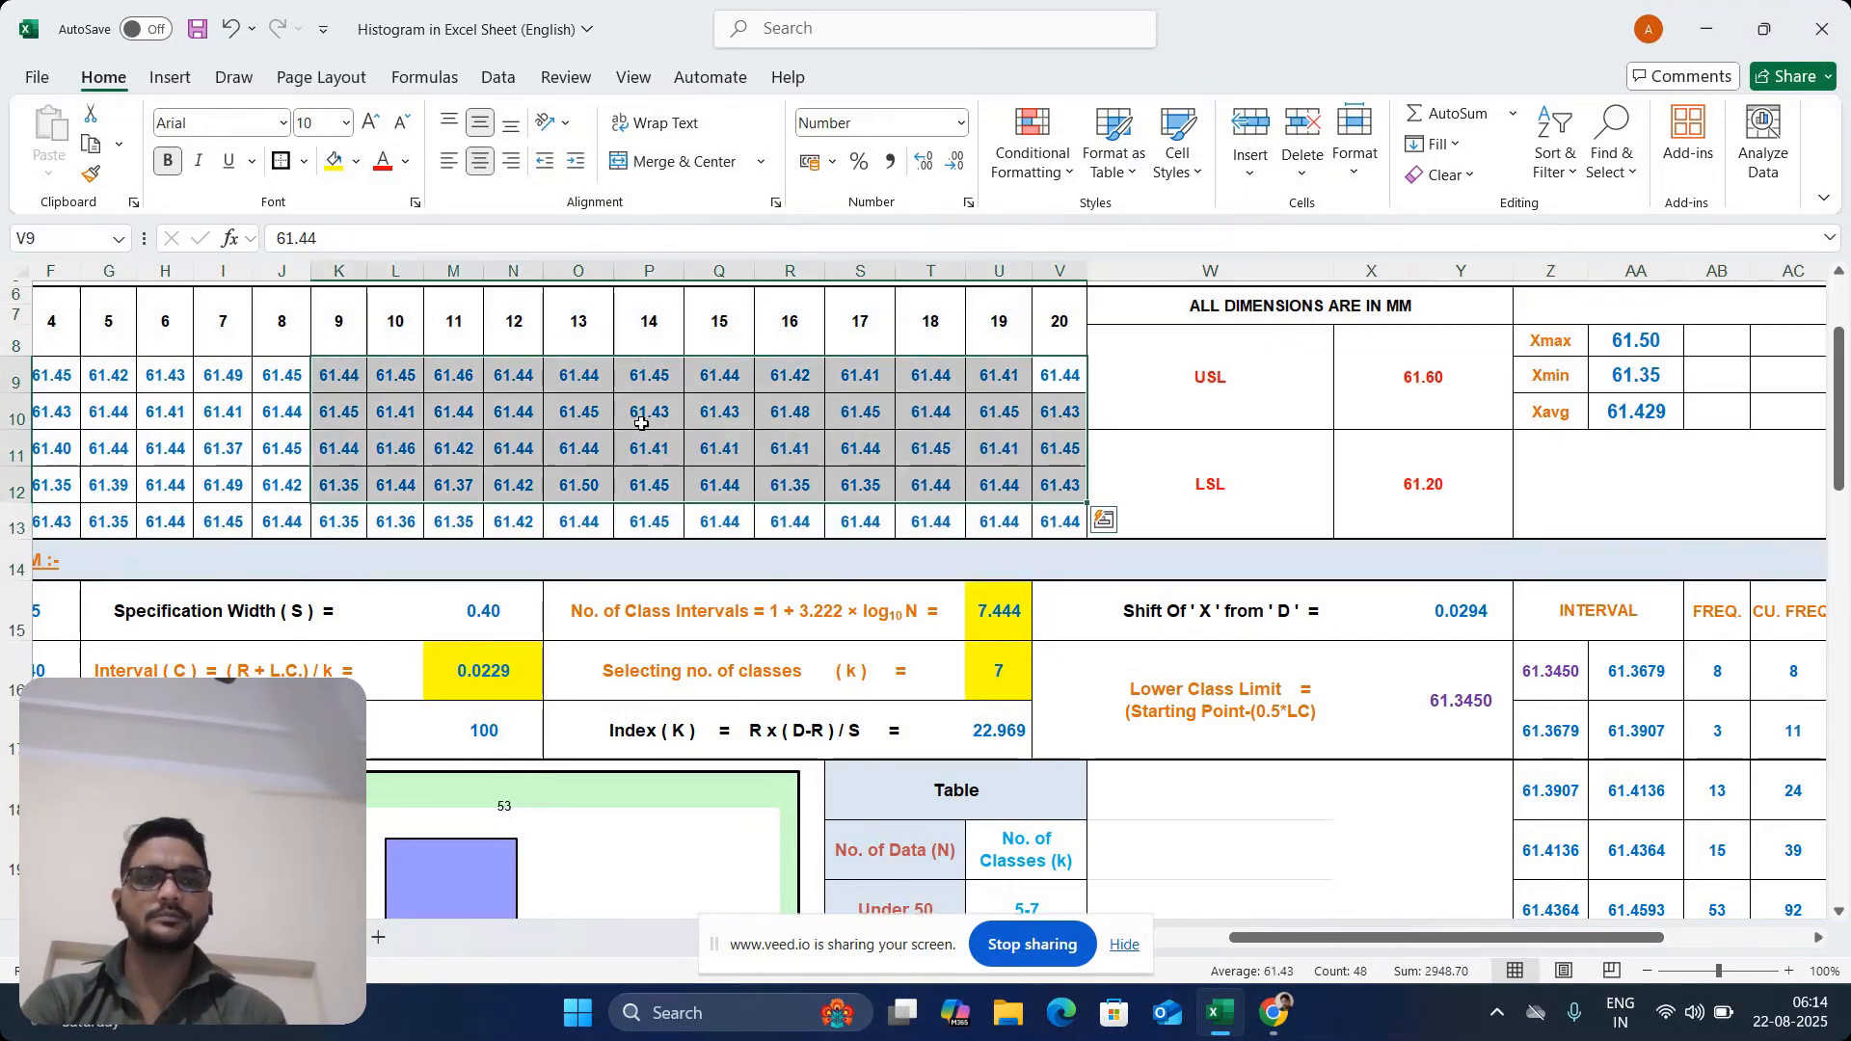
click(1659, 368)
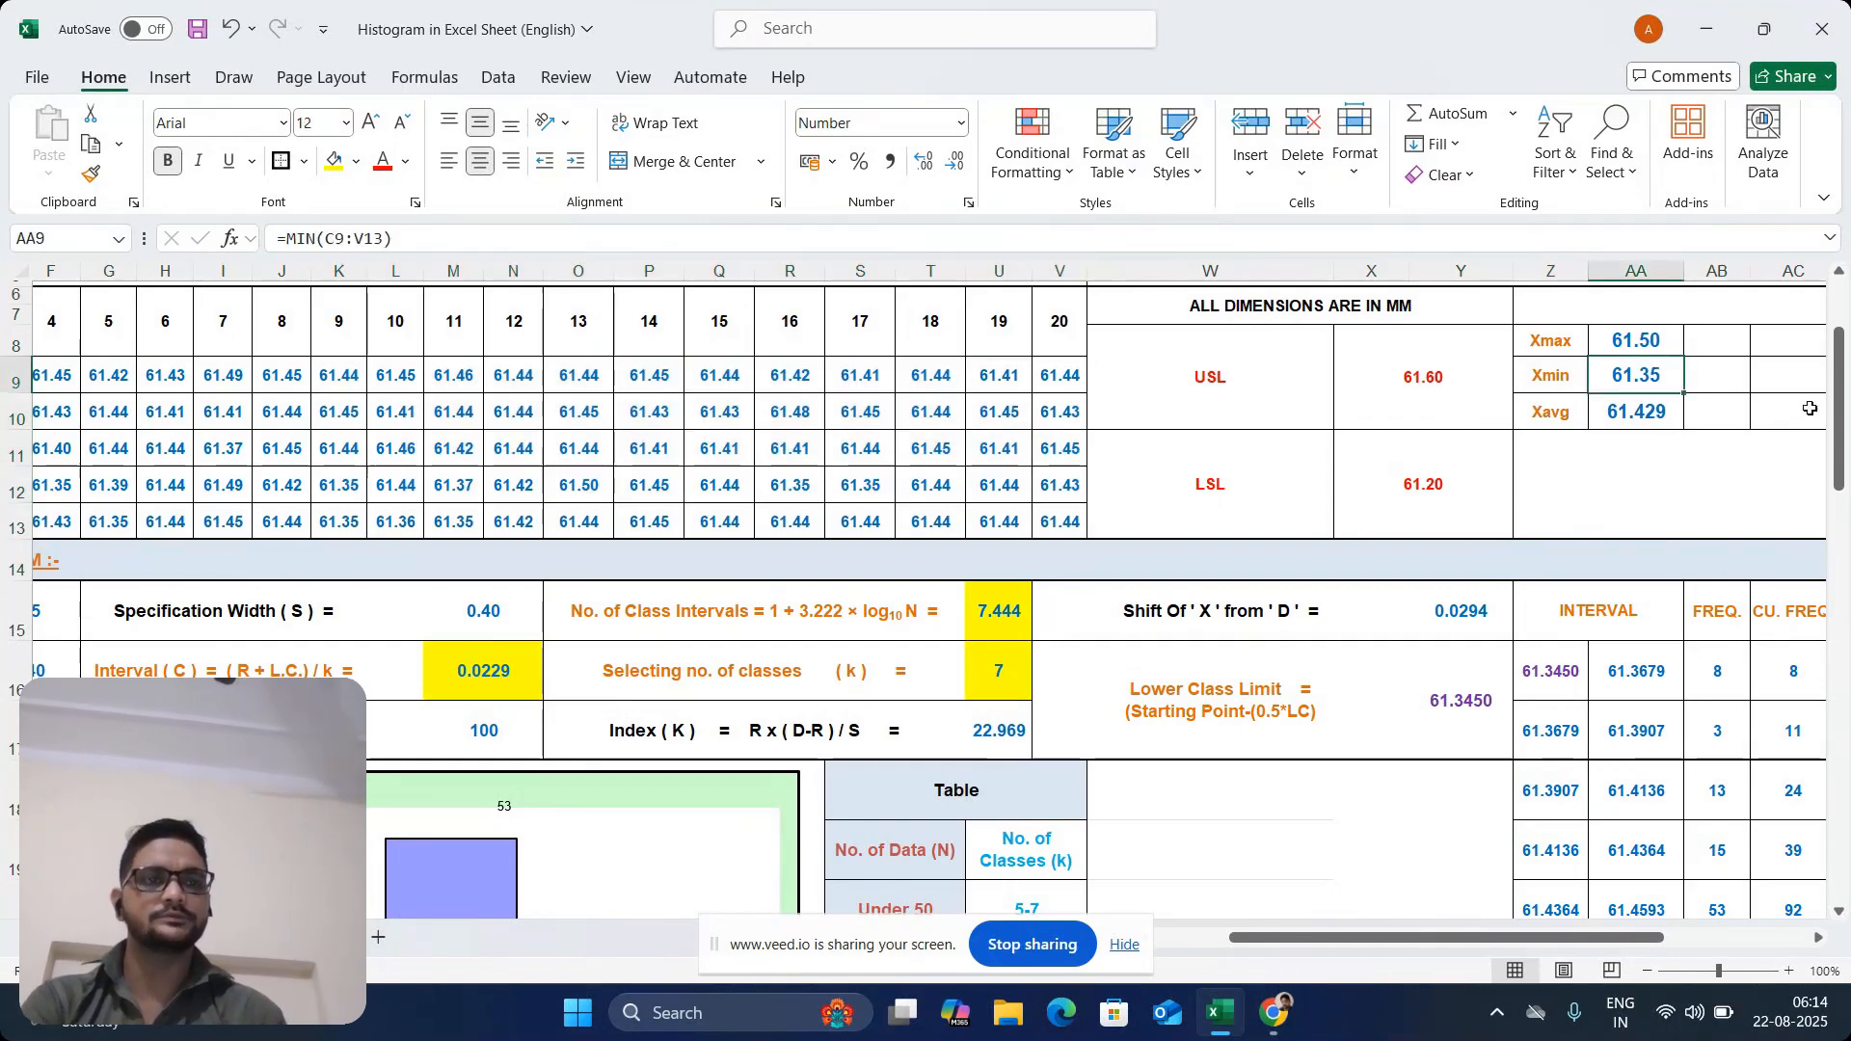
drag(1835, 400, 1836, 442)
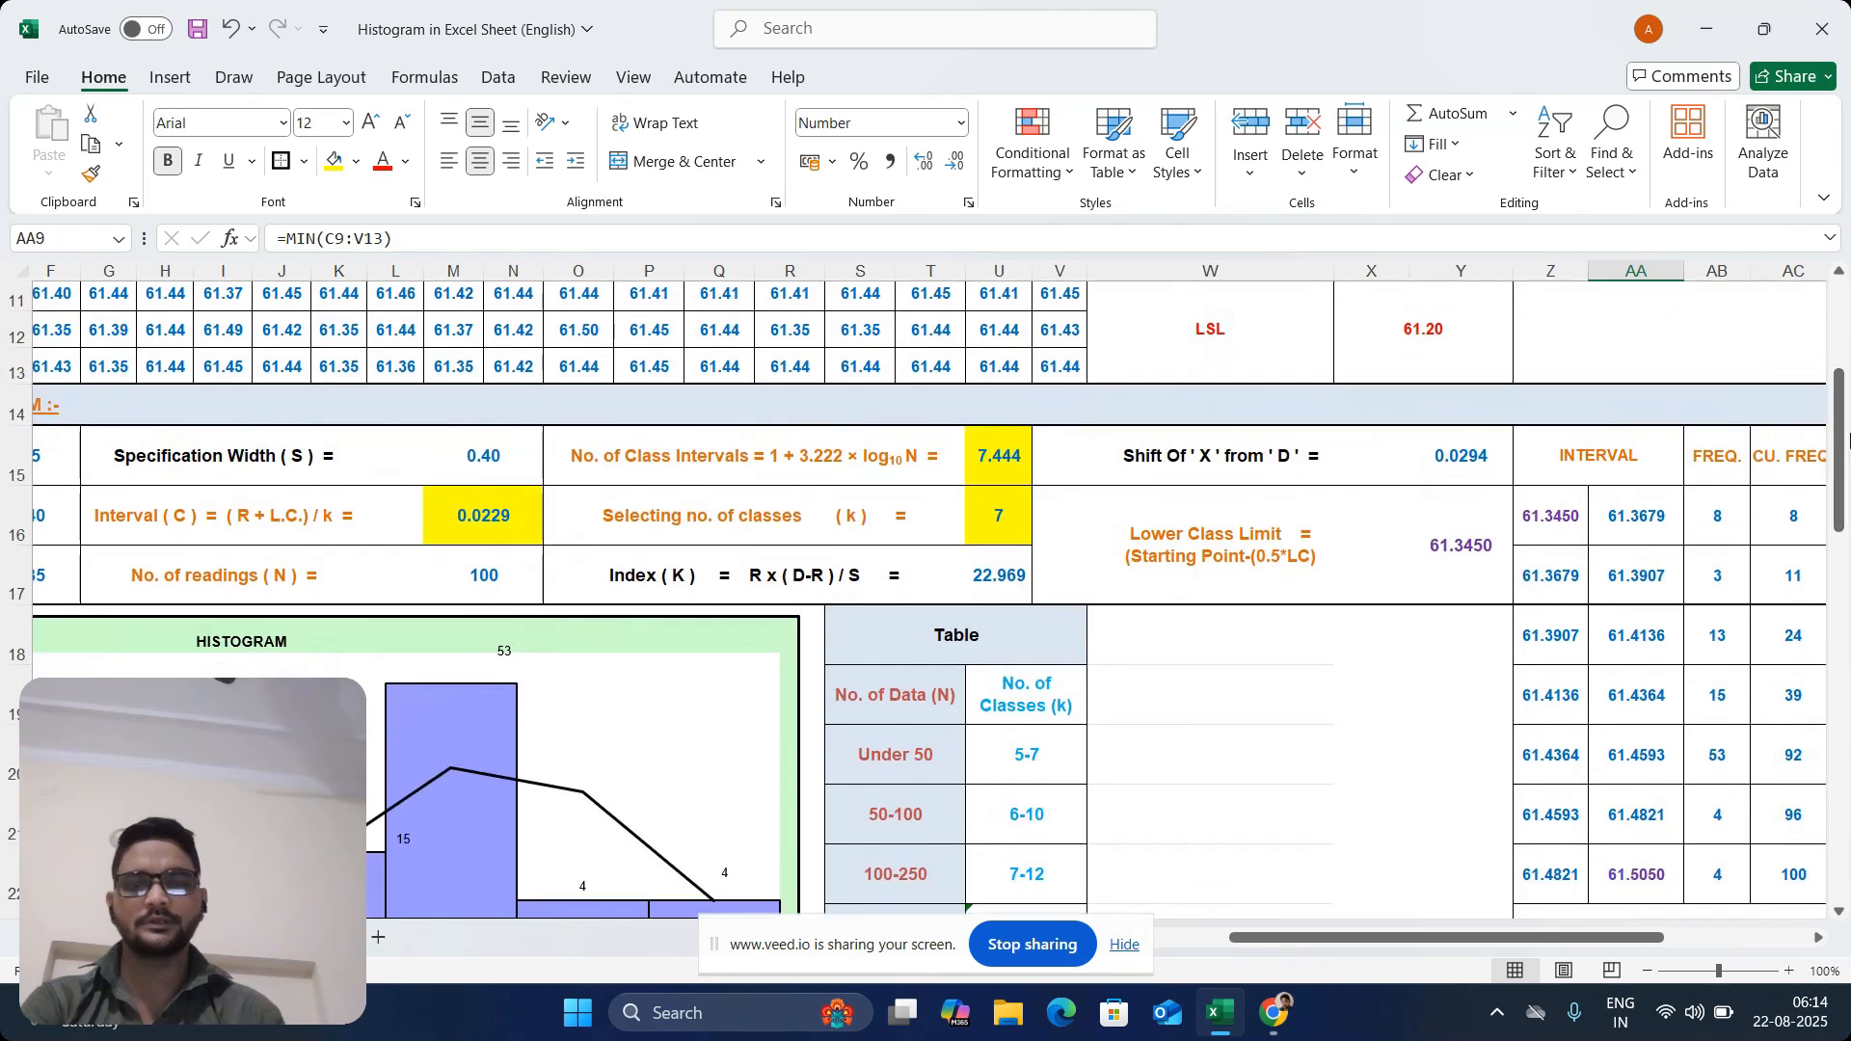
right_click(1263, 940)
click(1280, 940)
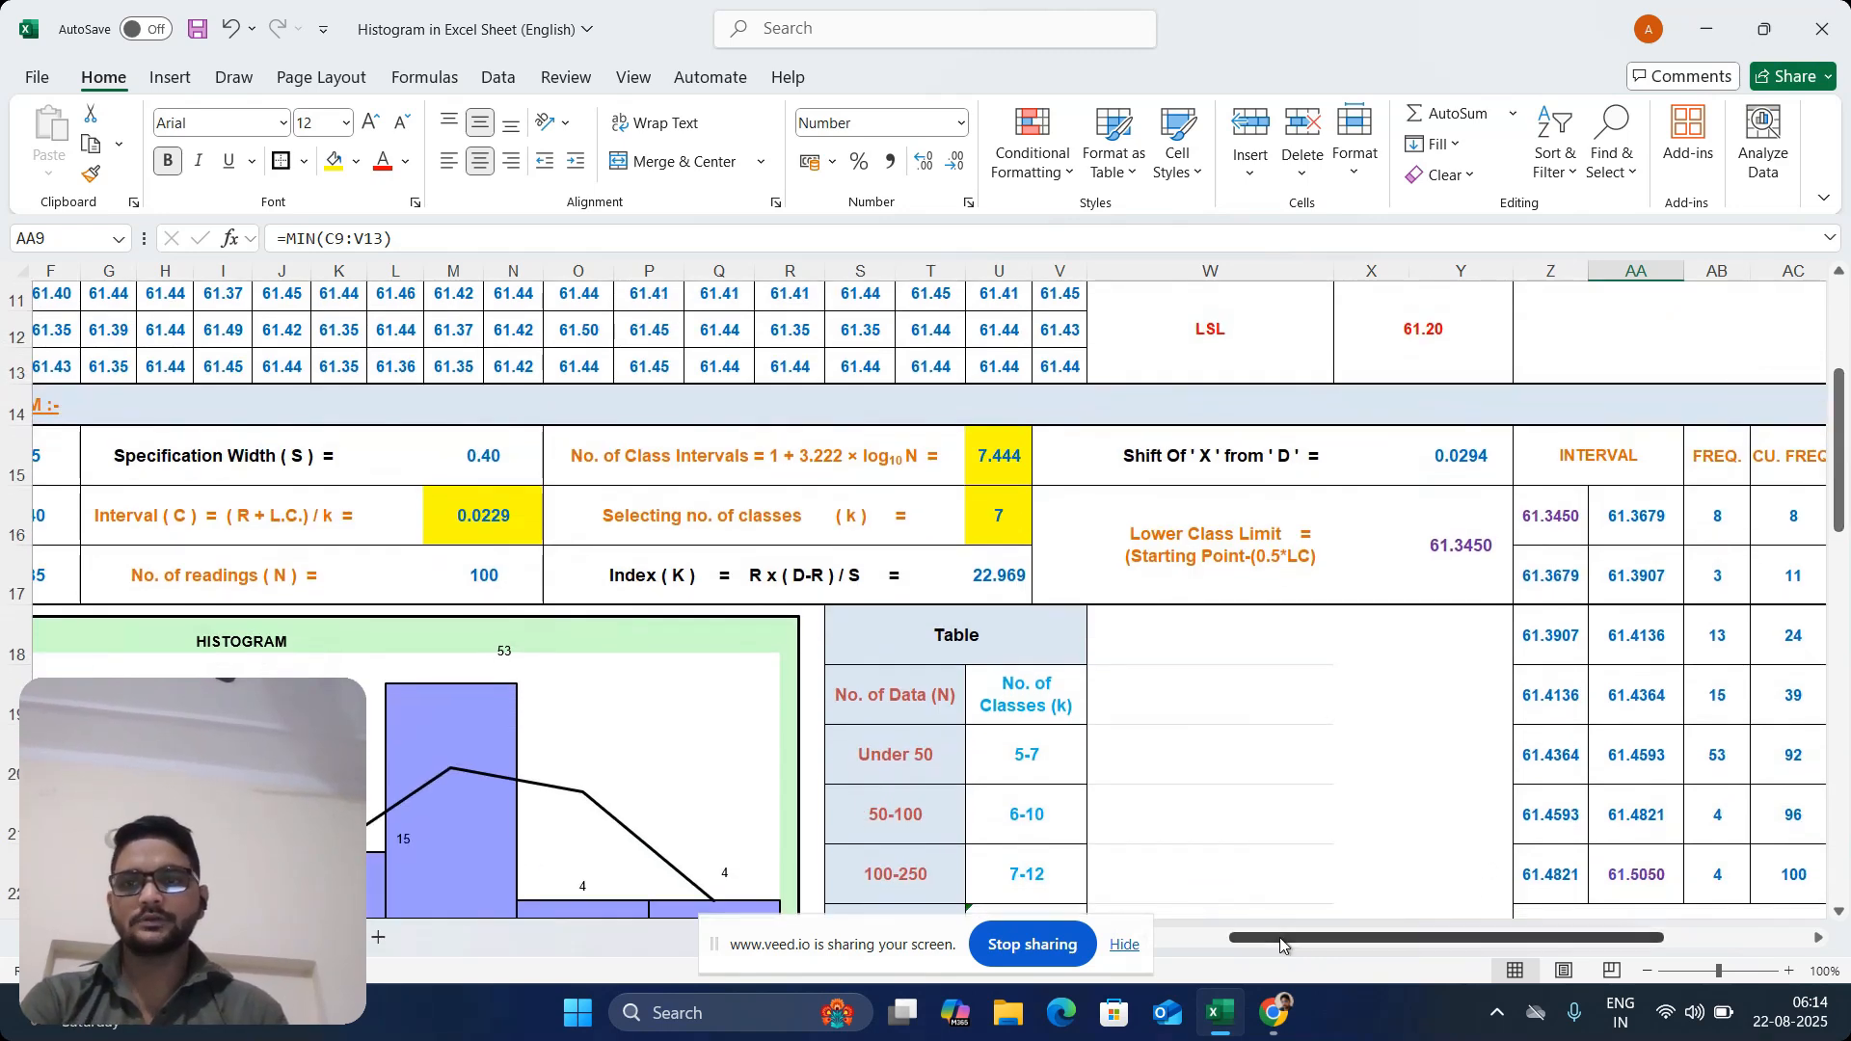
Examine the Interval (C) and class-count formula labels, along with the number of readings (N) formula in M17
click(516, 469)
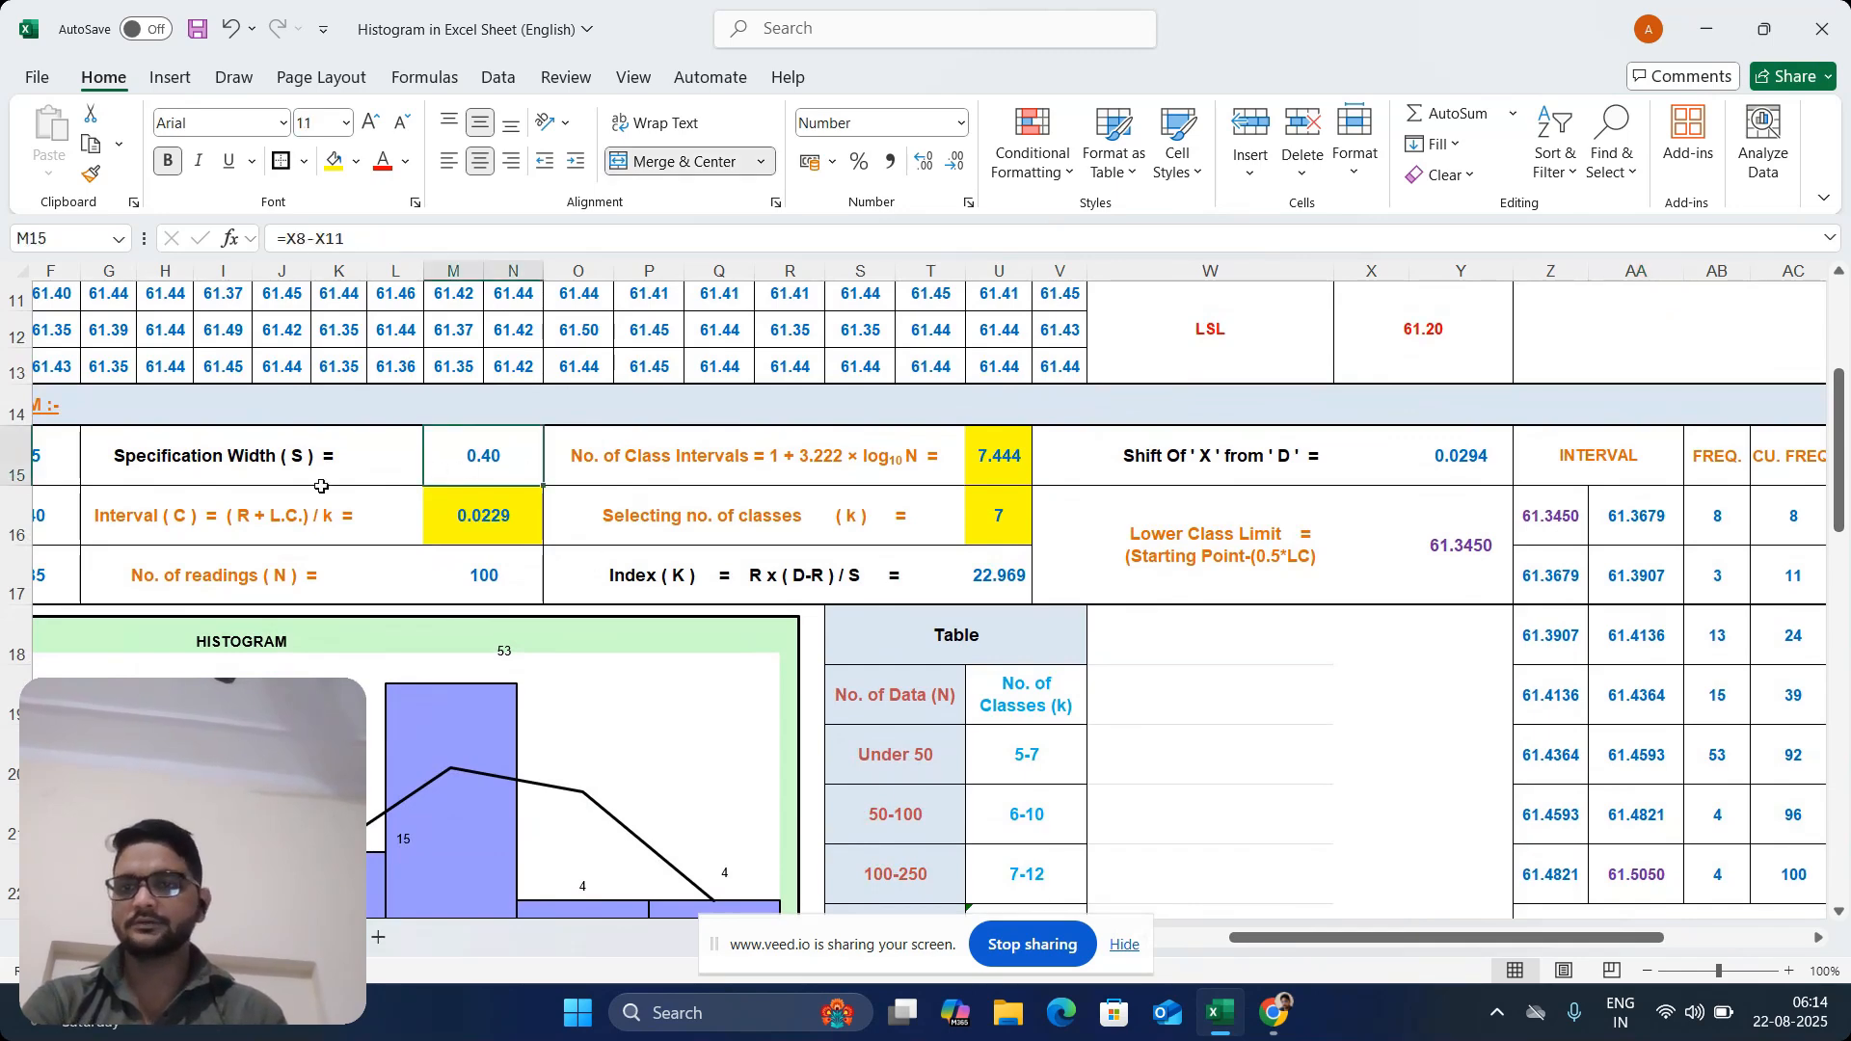
click(156, 502)
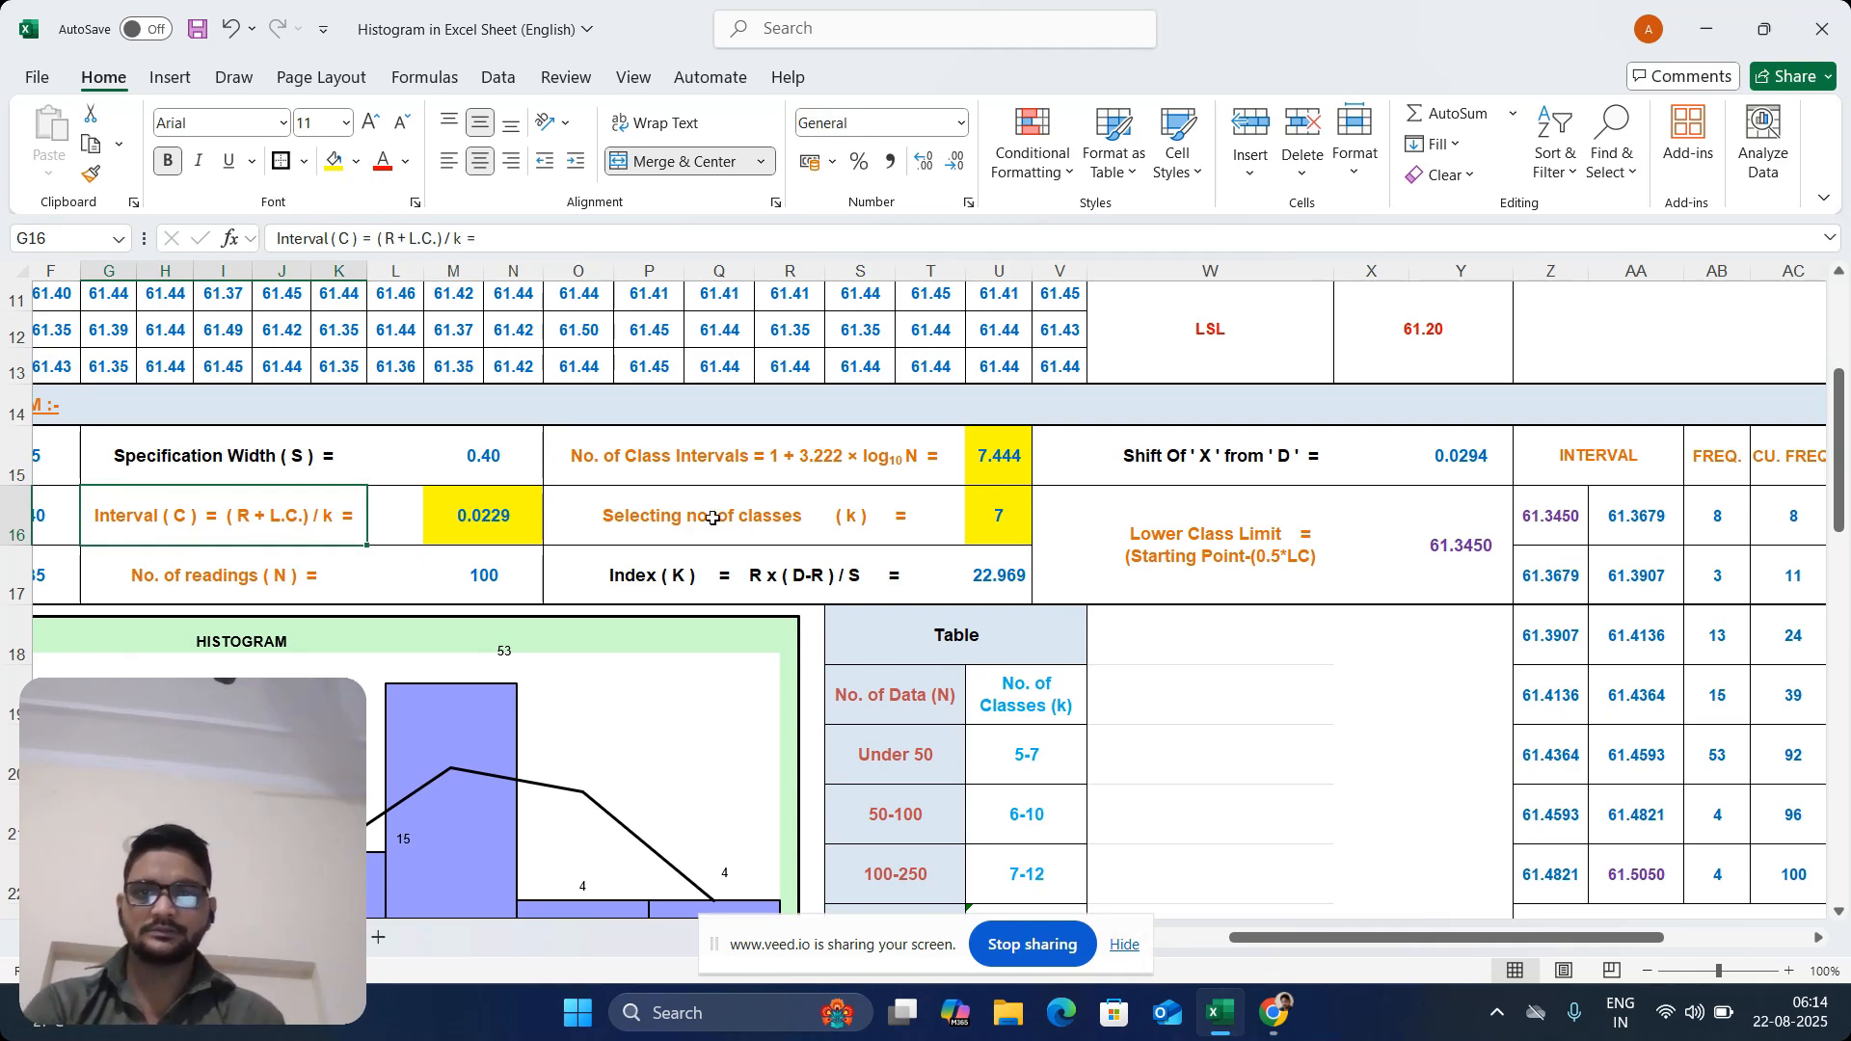
click(622, 519)
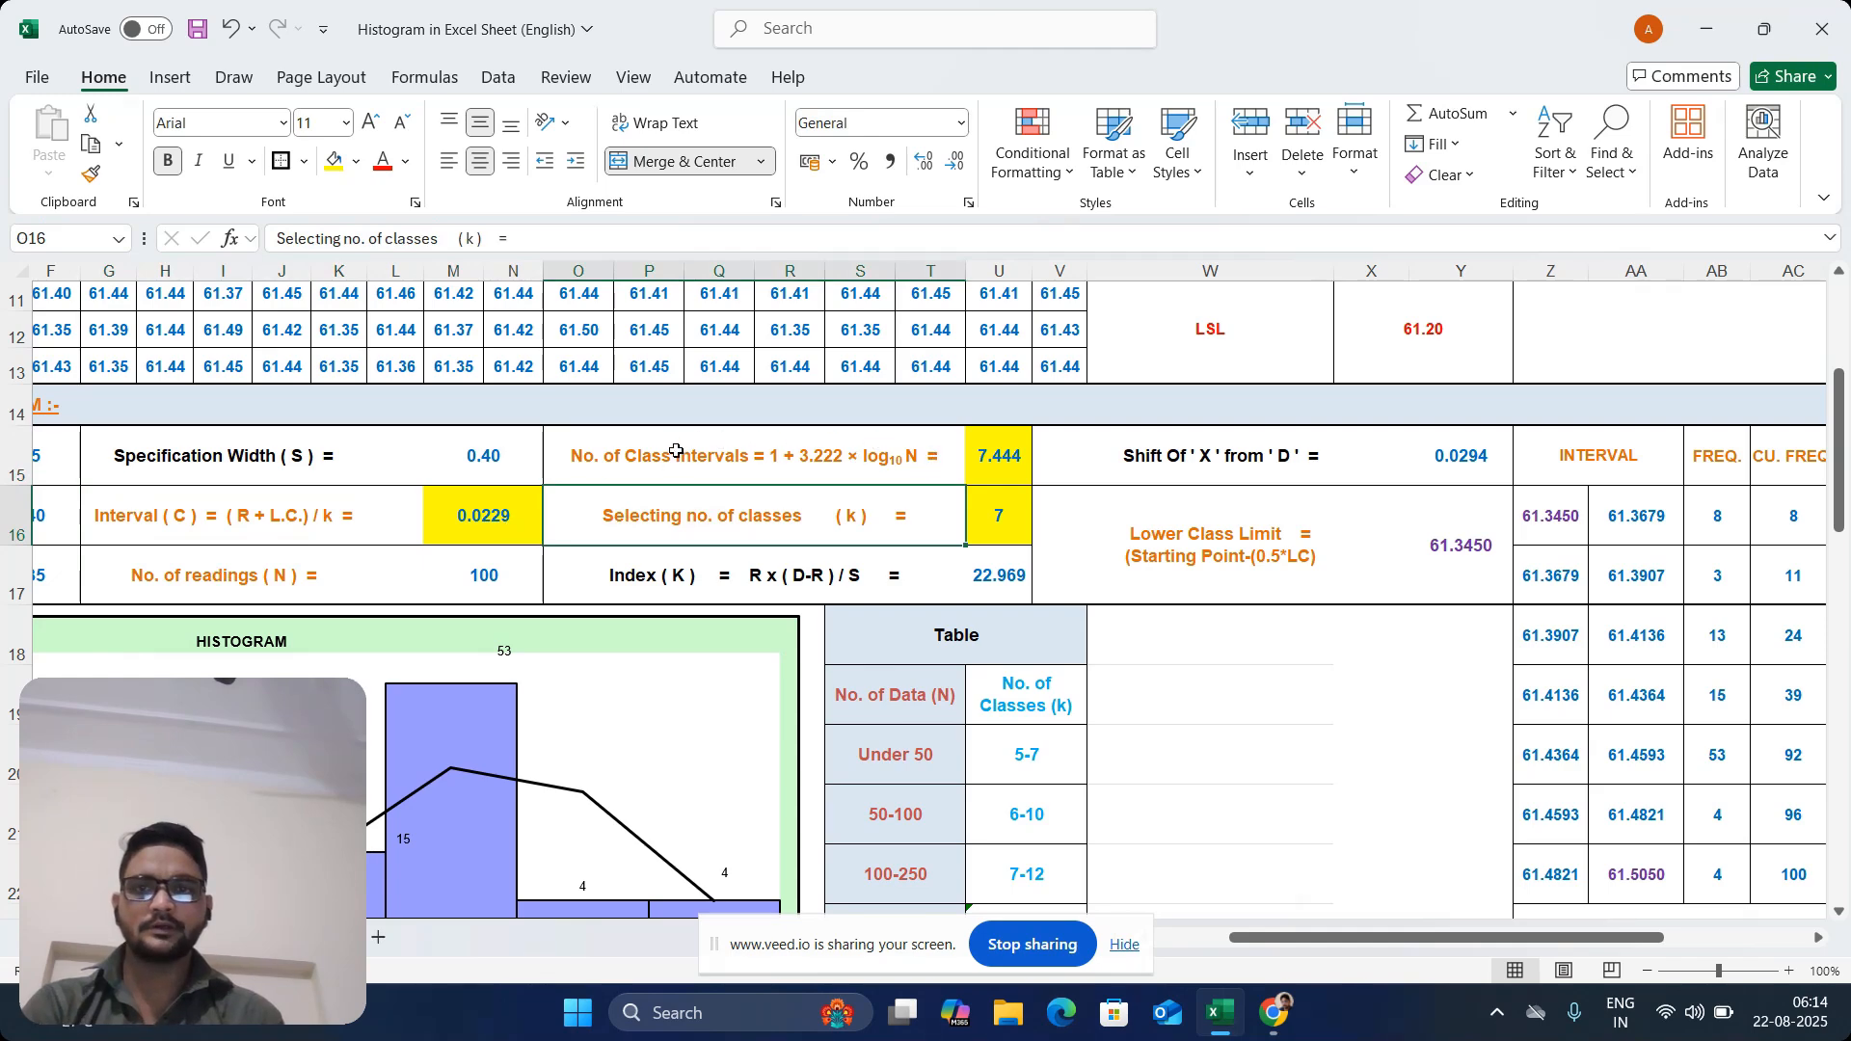
drag(674, 450, 1018, 487)
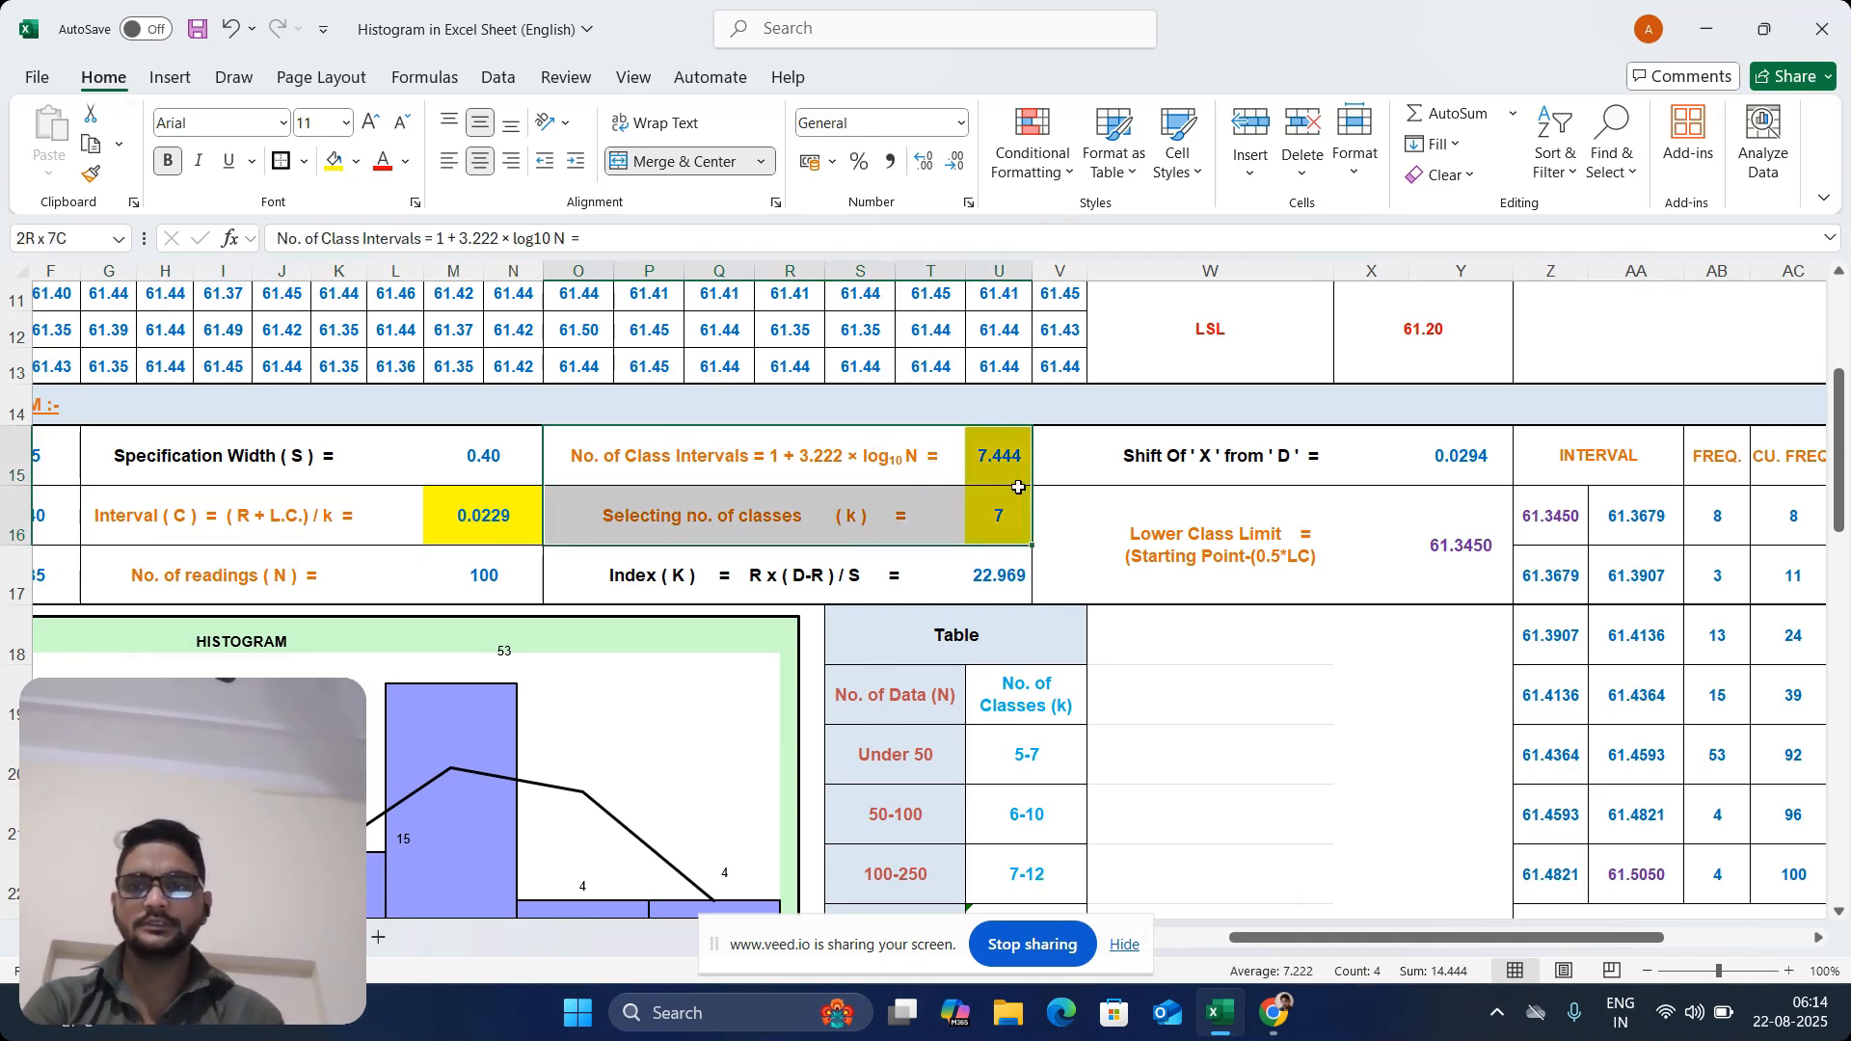
click(185, 511)
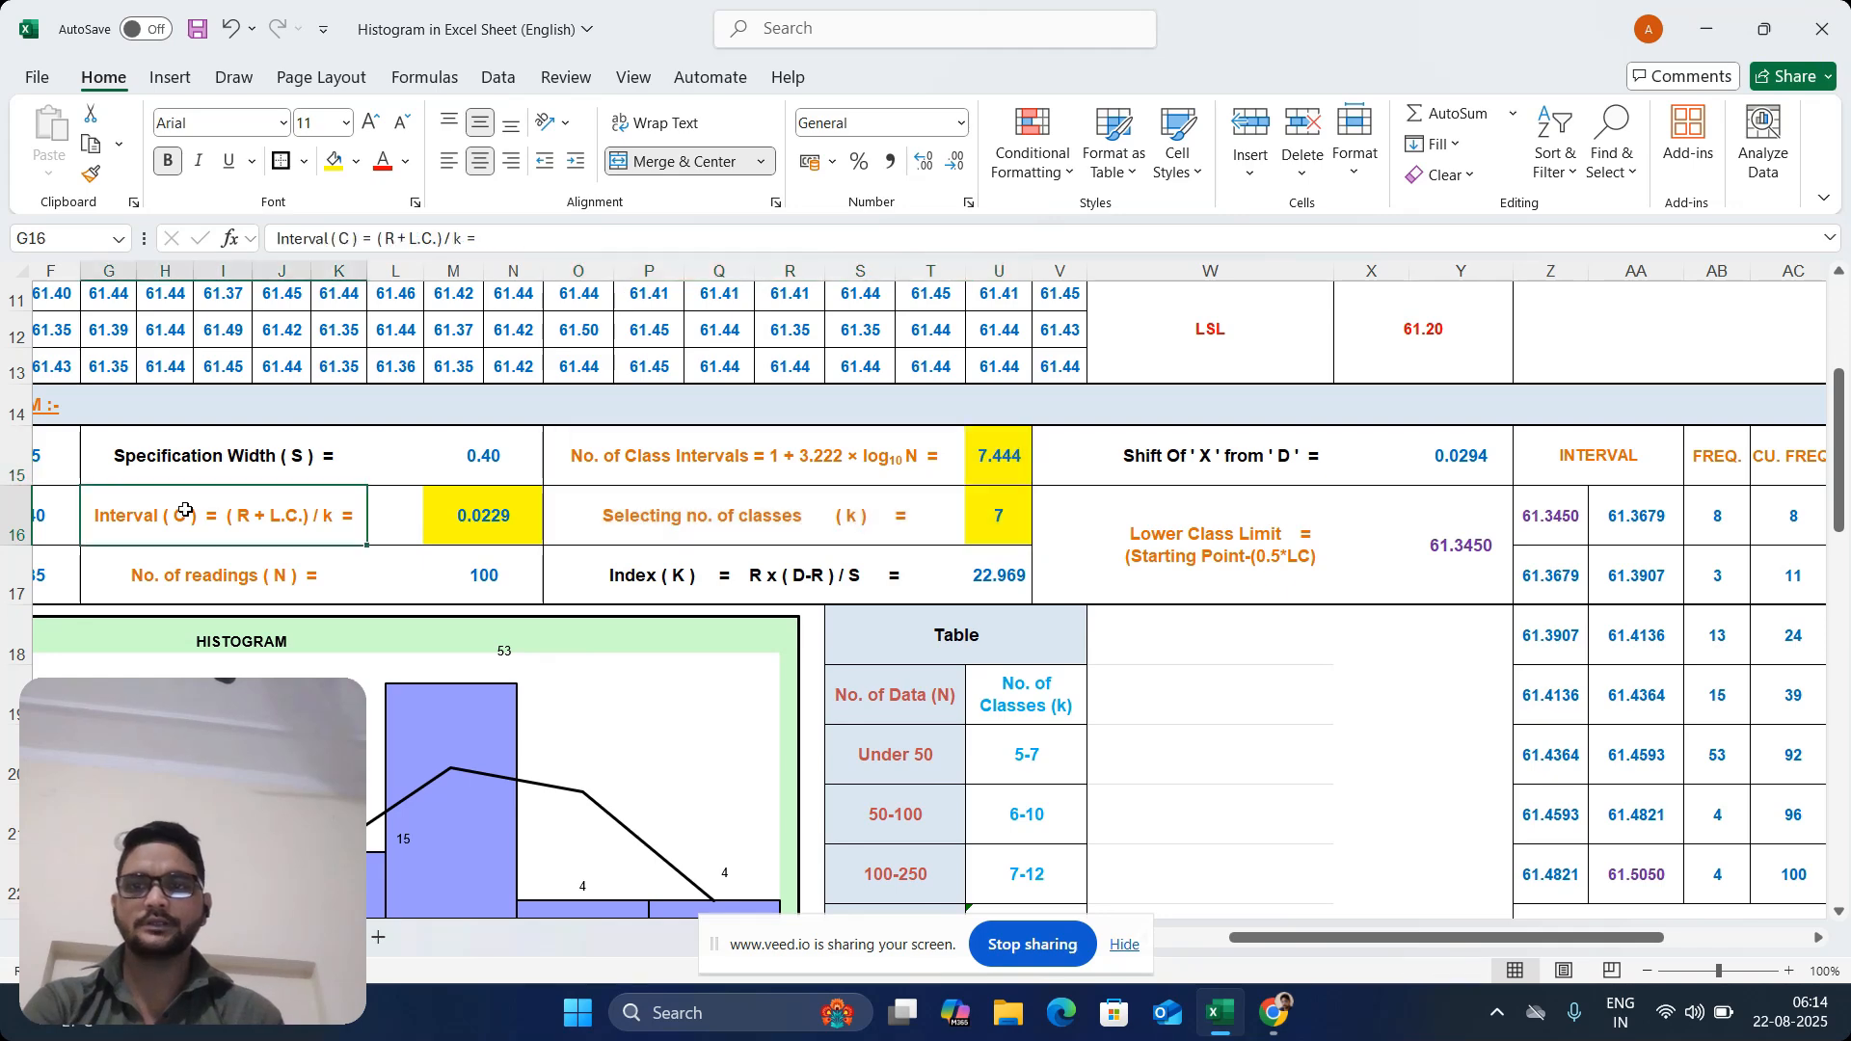
click(644, 440)
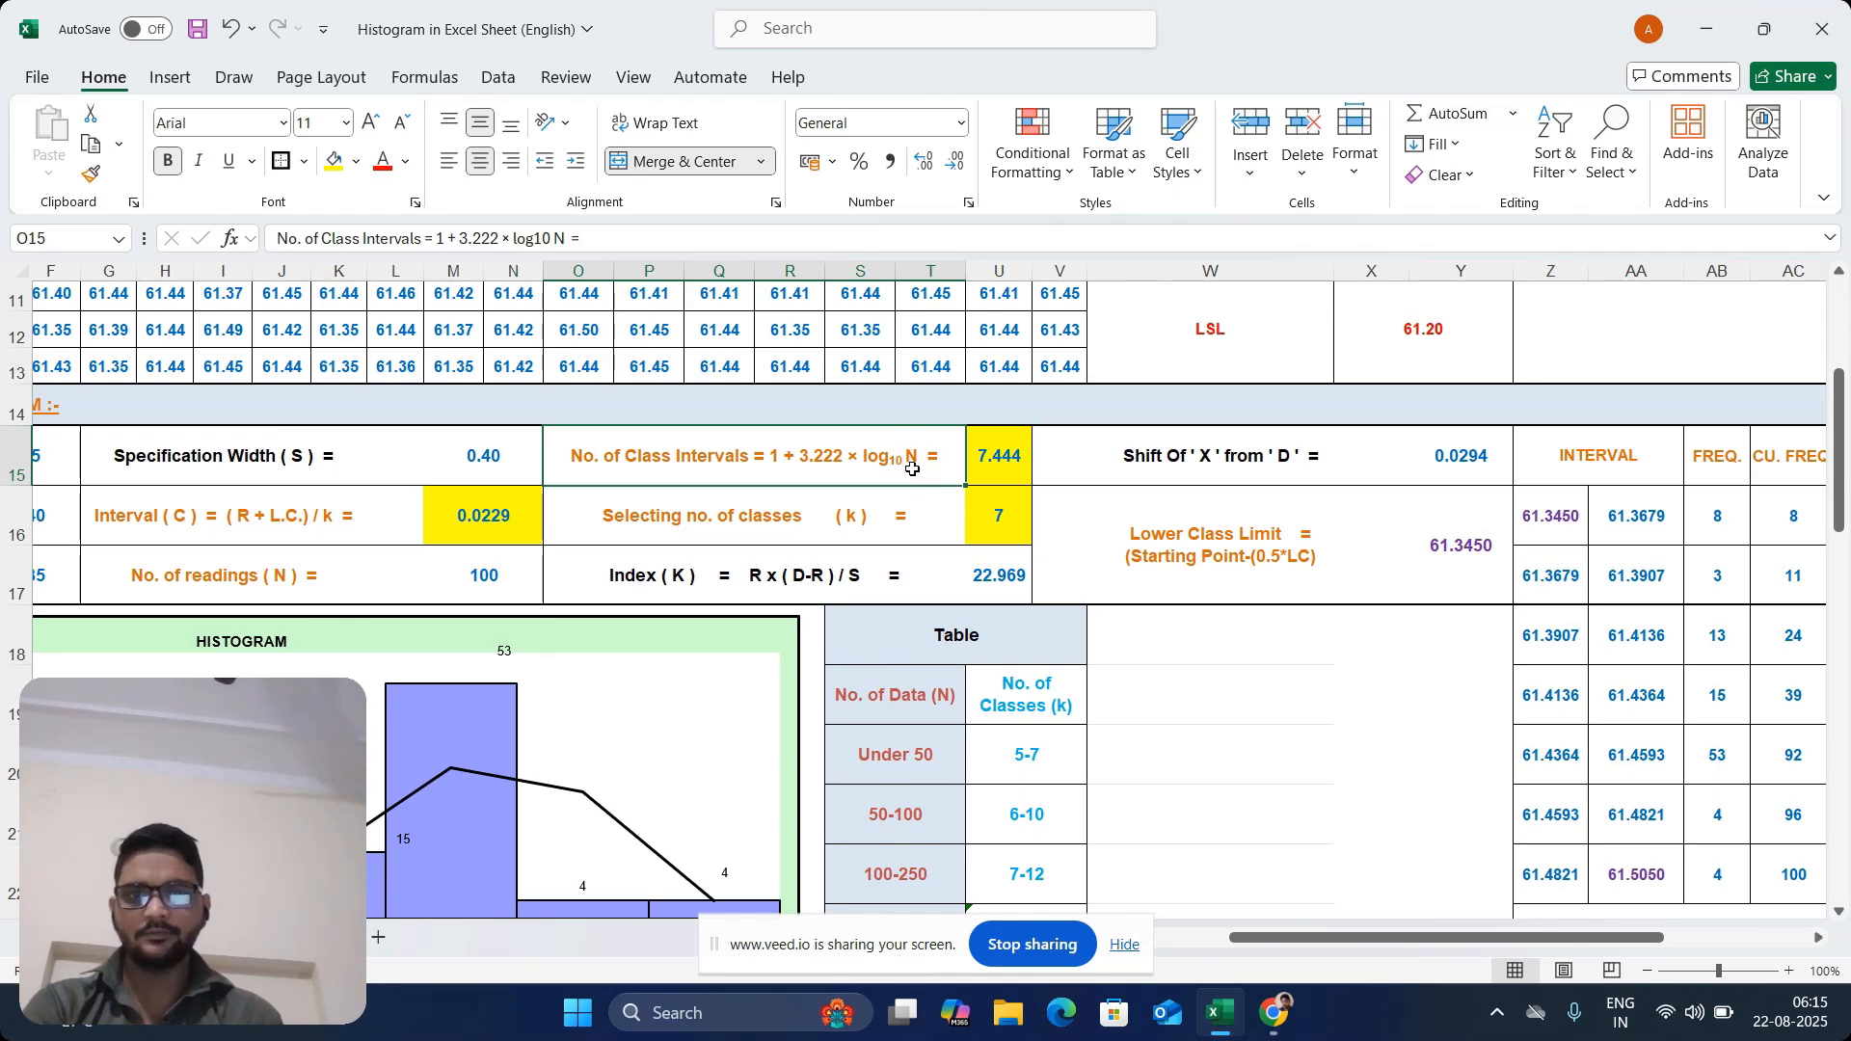
click(490, 573)
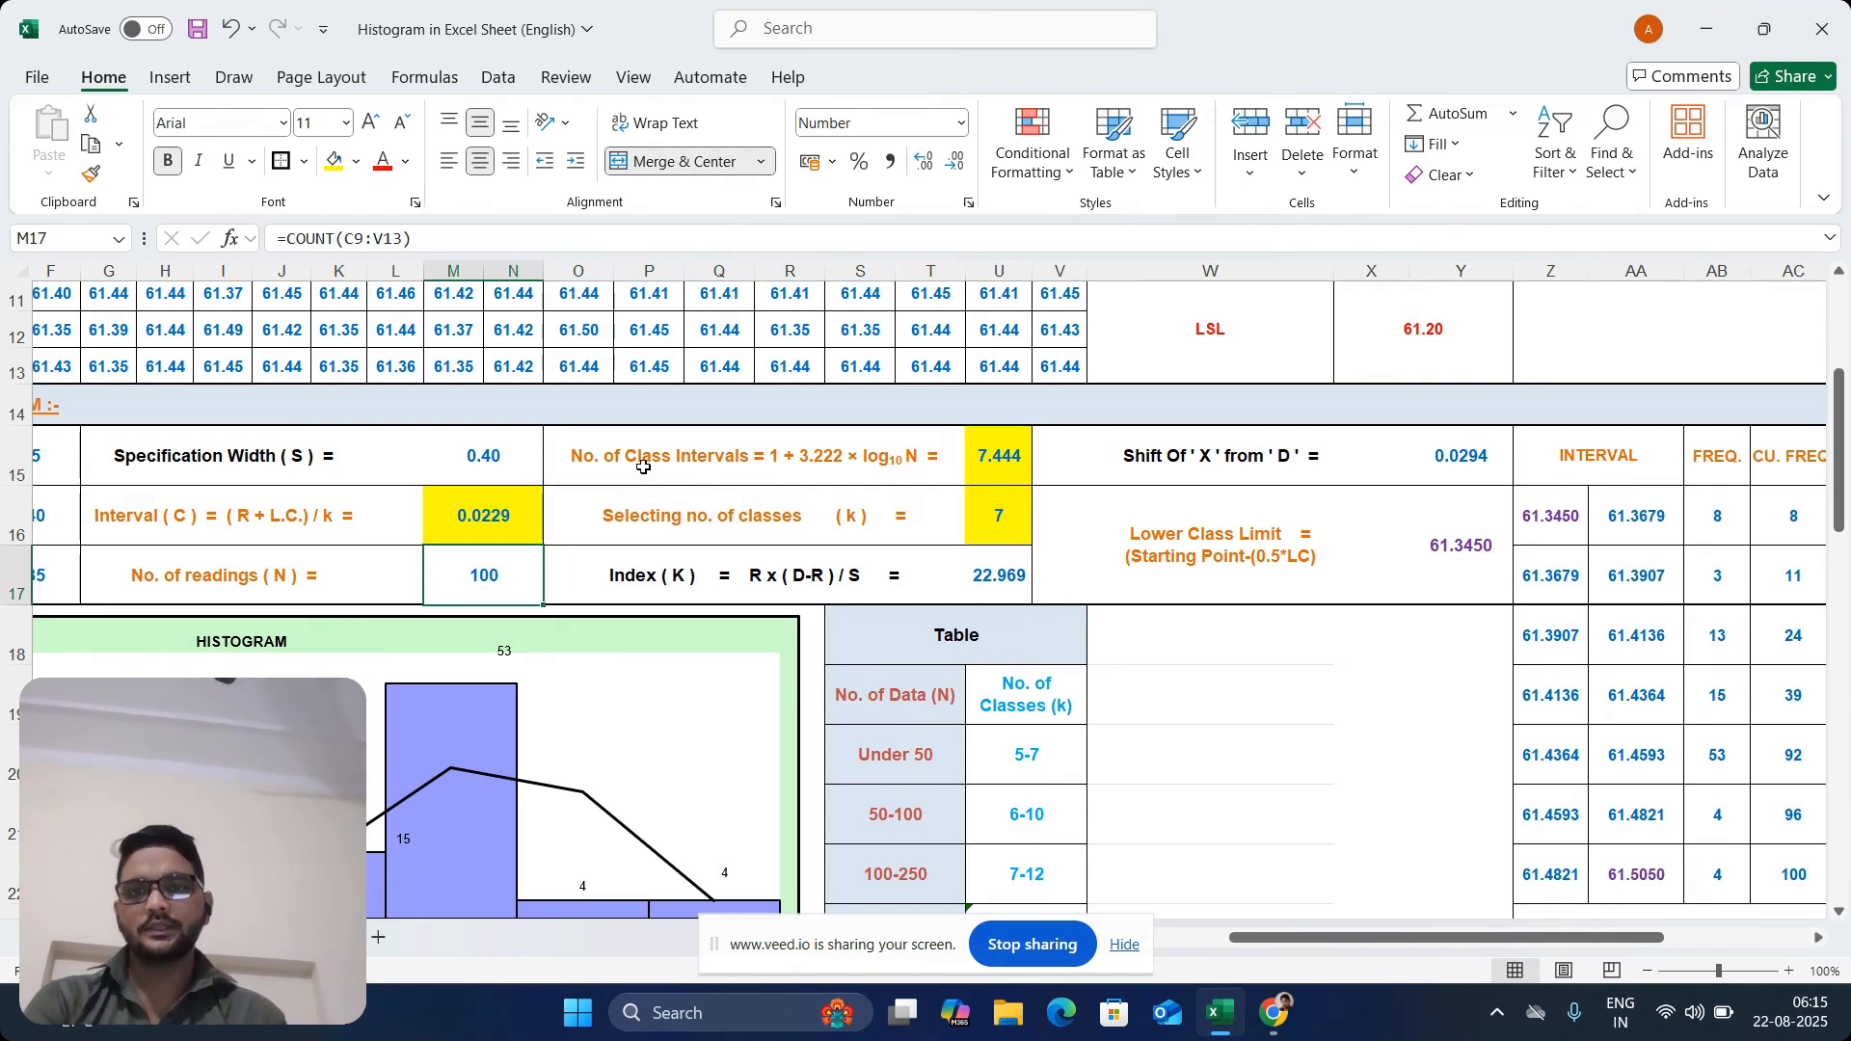
click(813, 454)
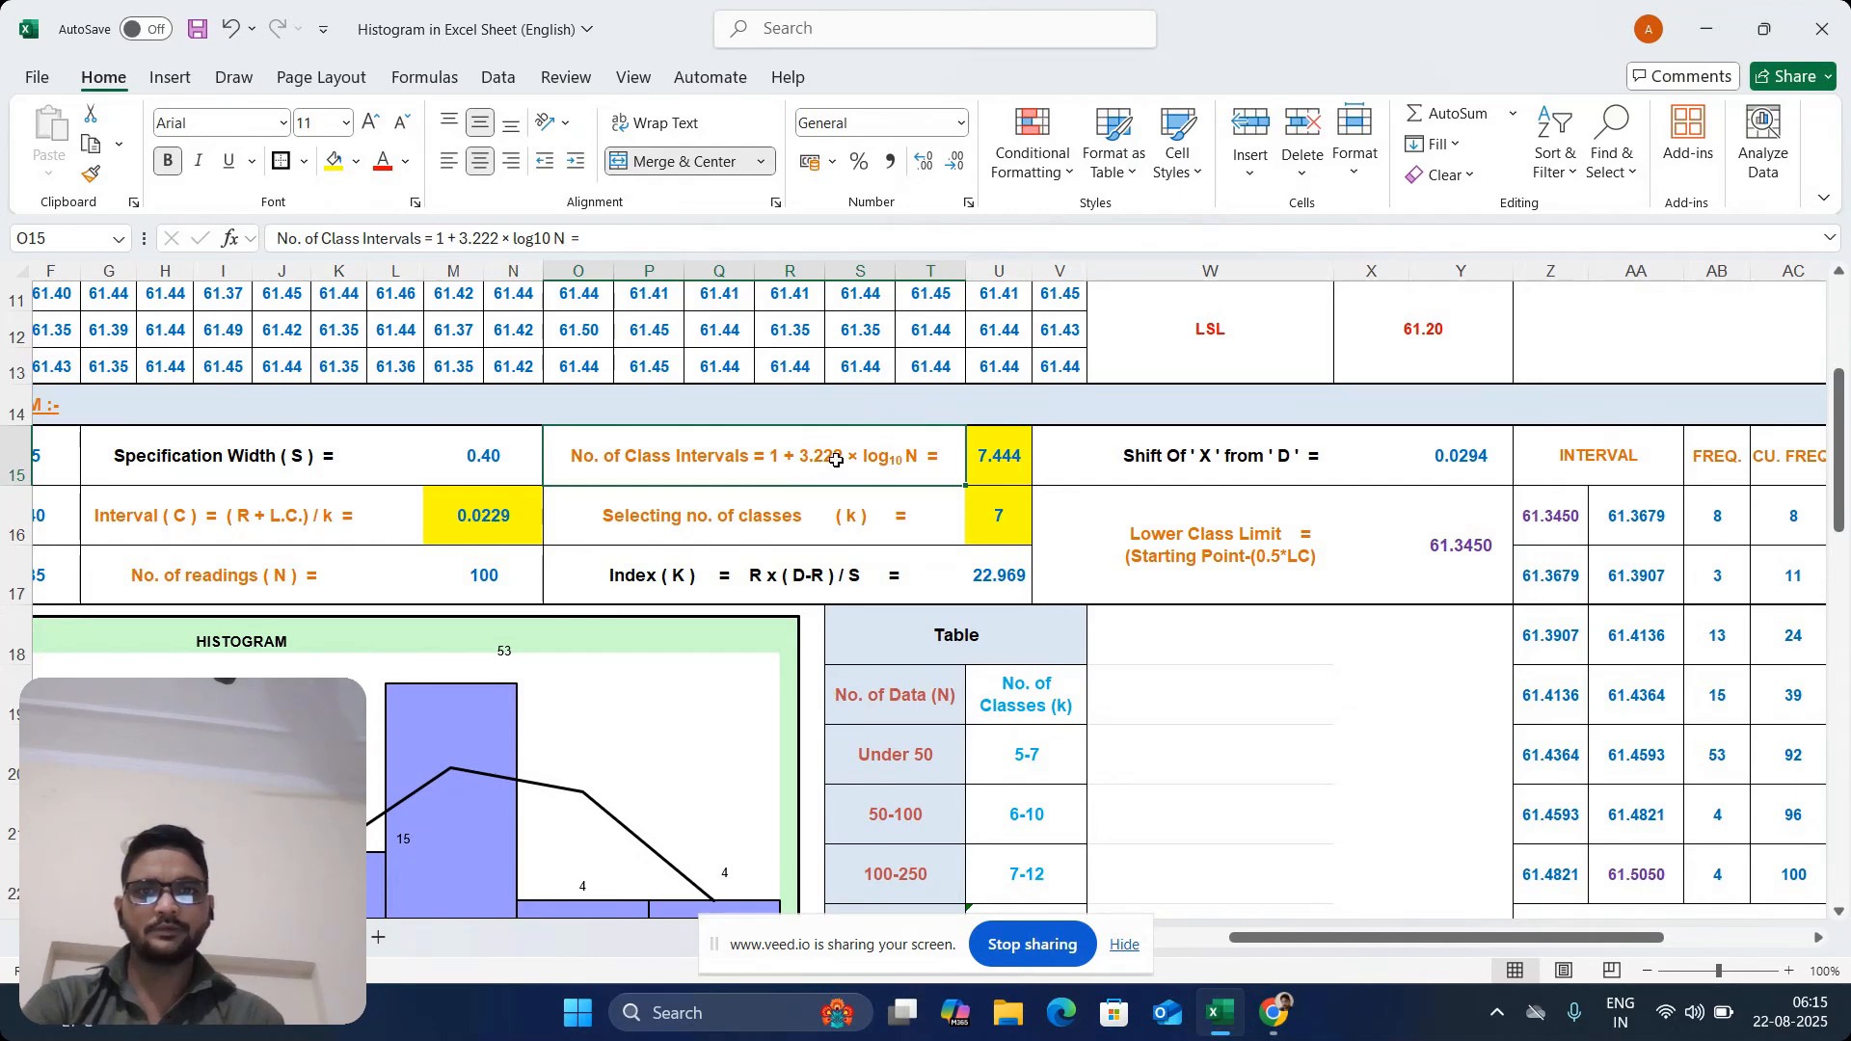
Enter the formula =1+(3.222*2) in U15 for the number of class intervals
right_click(1002, 455)
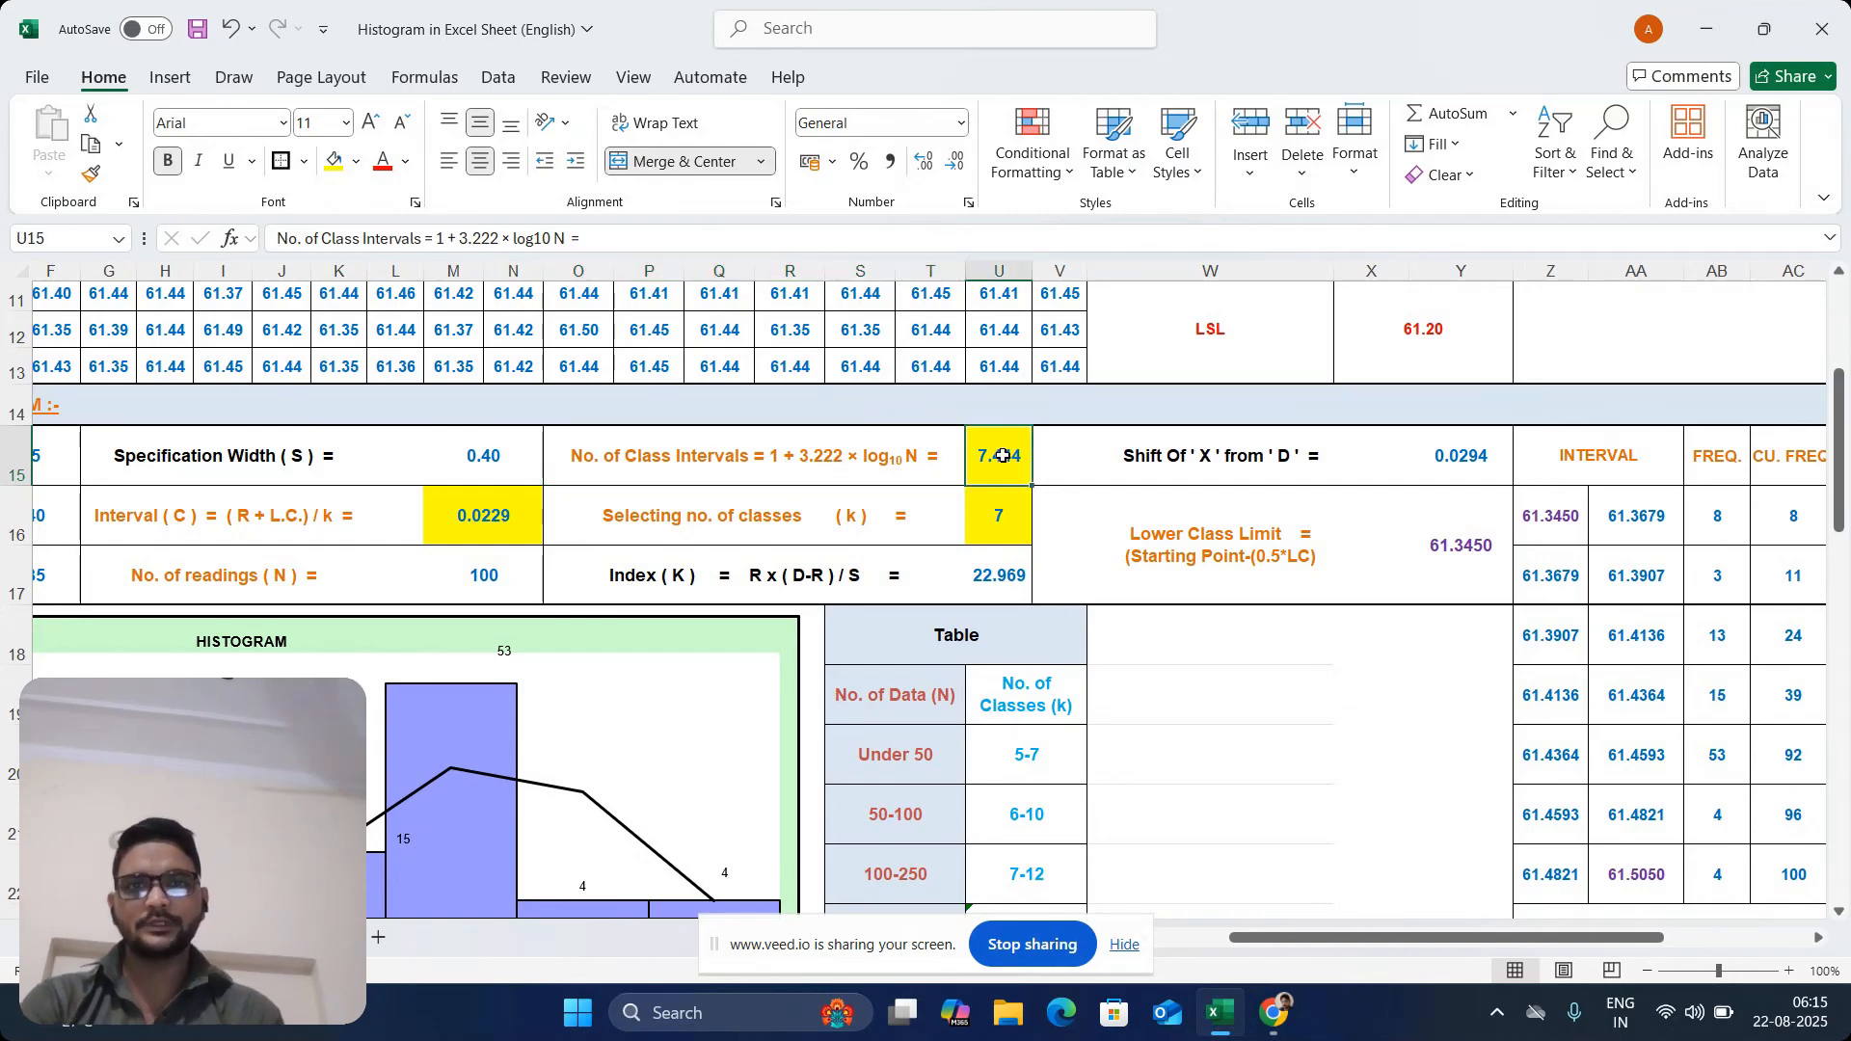
right_click(1004, 461)
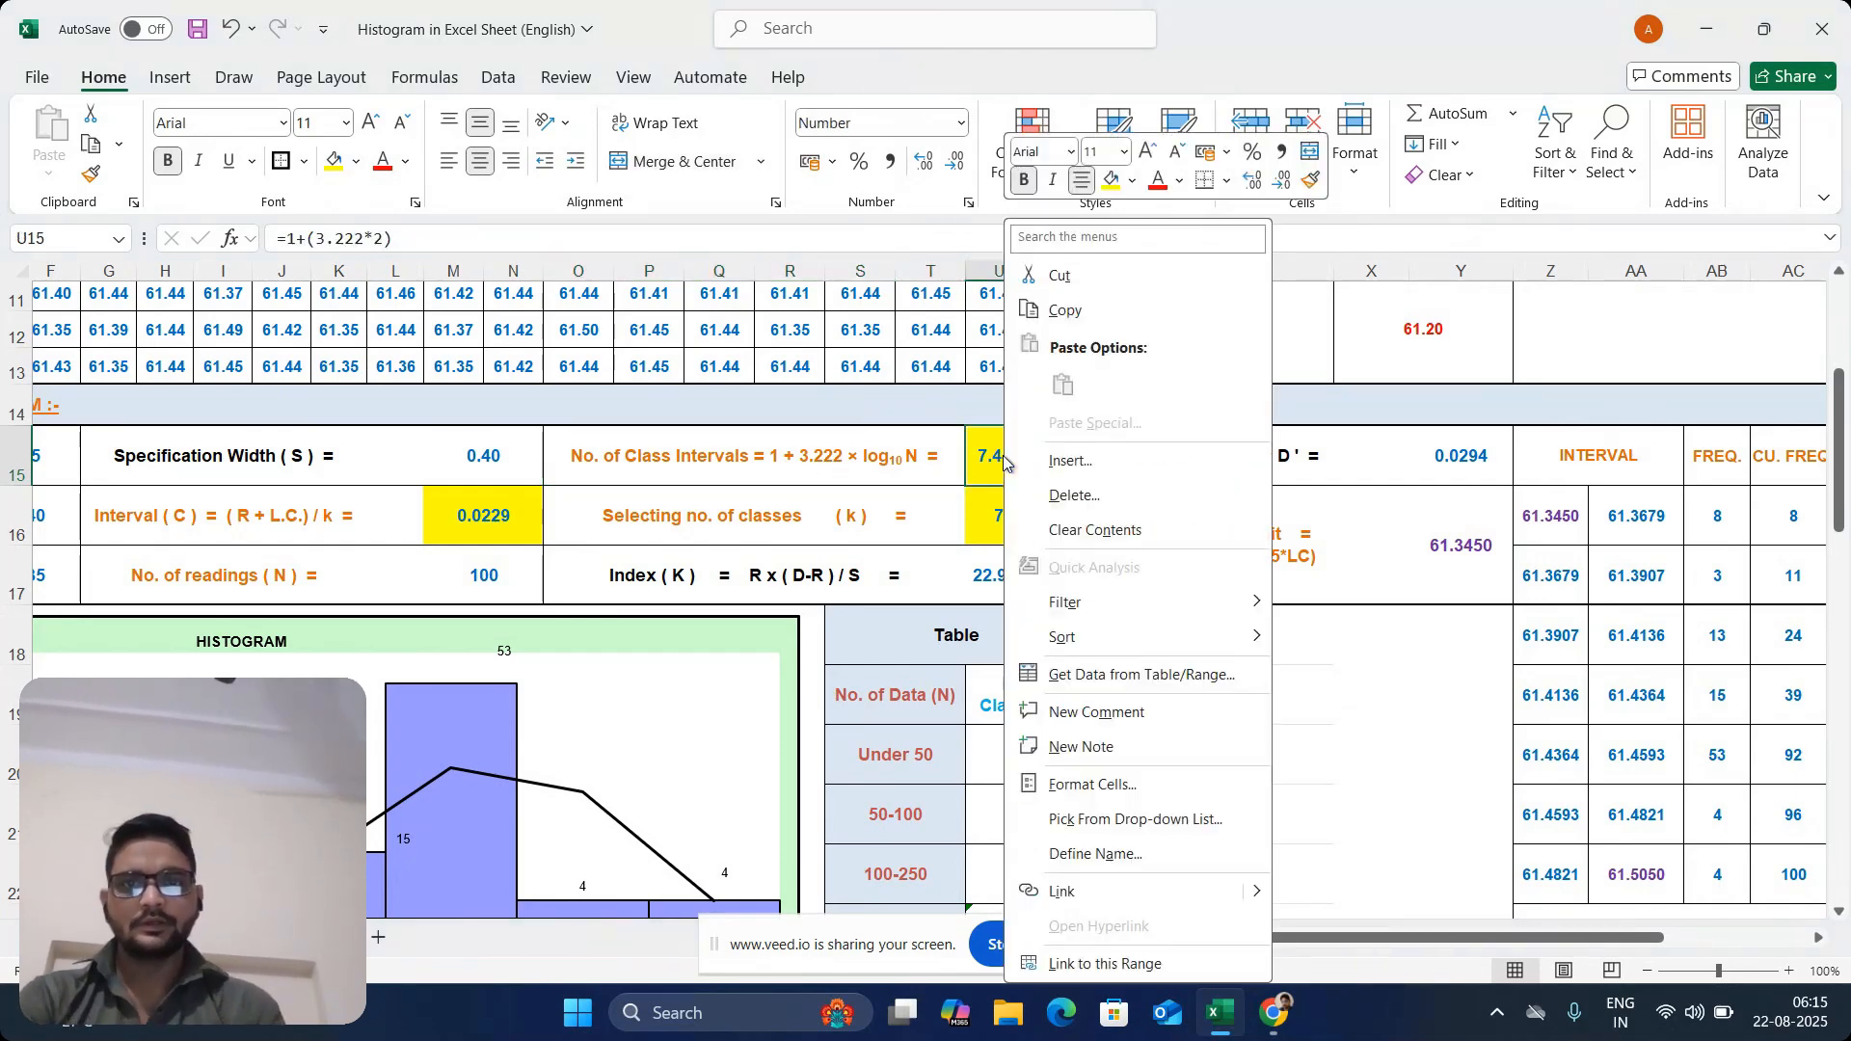
click(1002, 455)
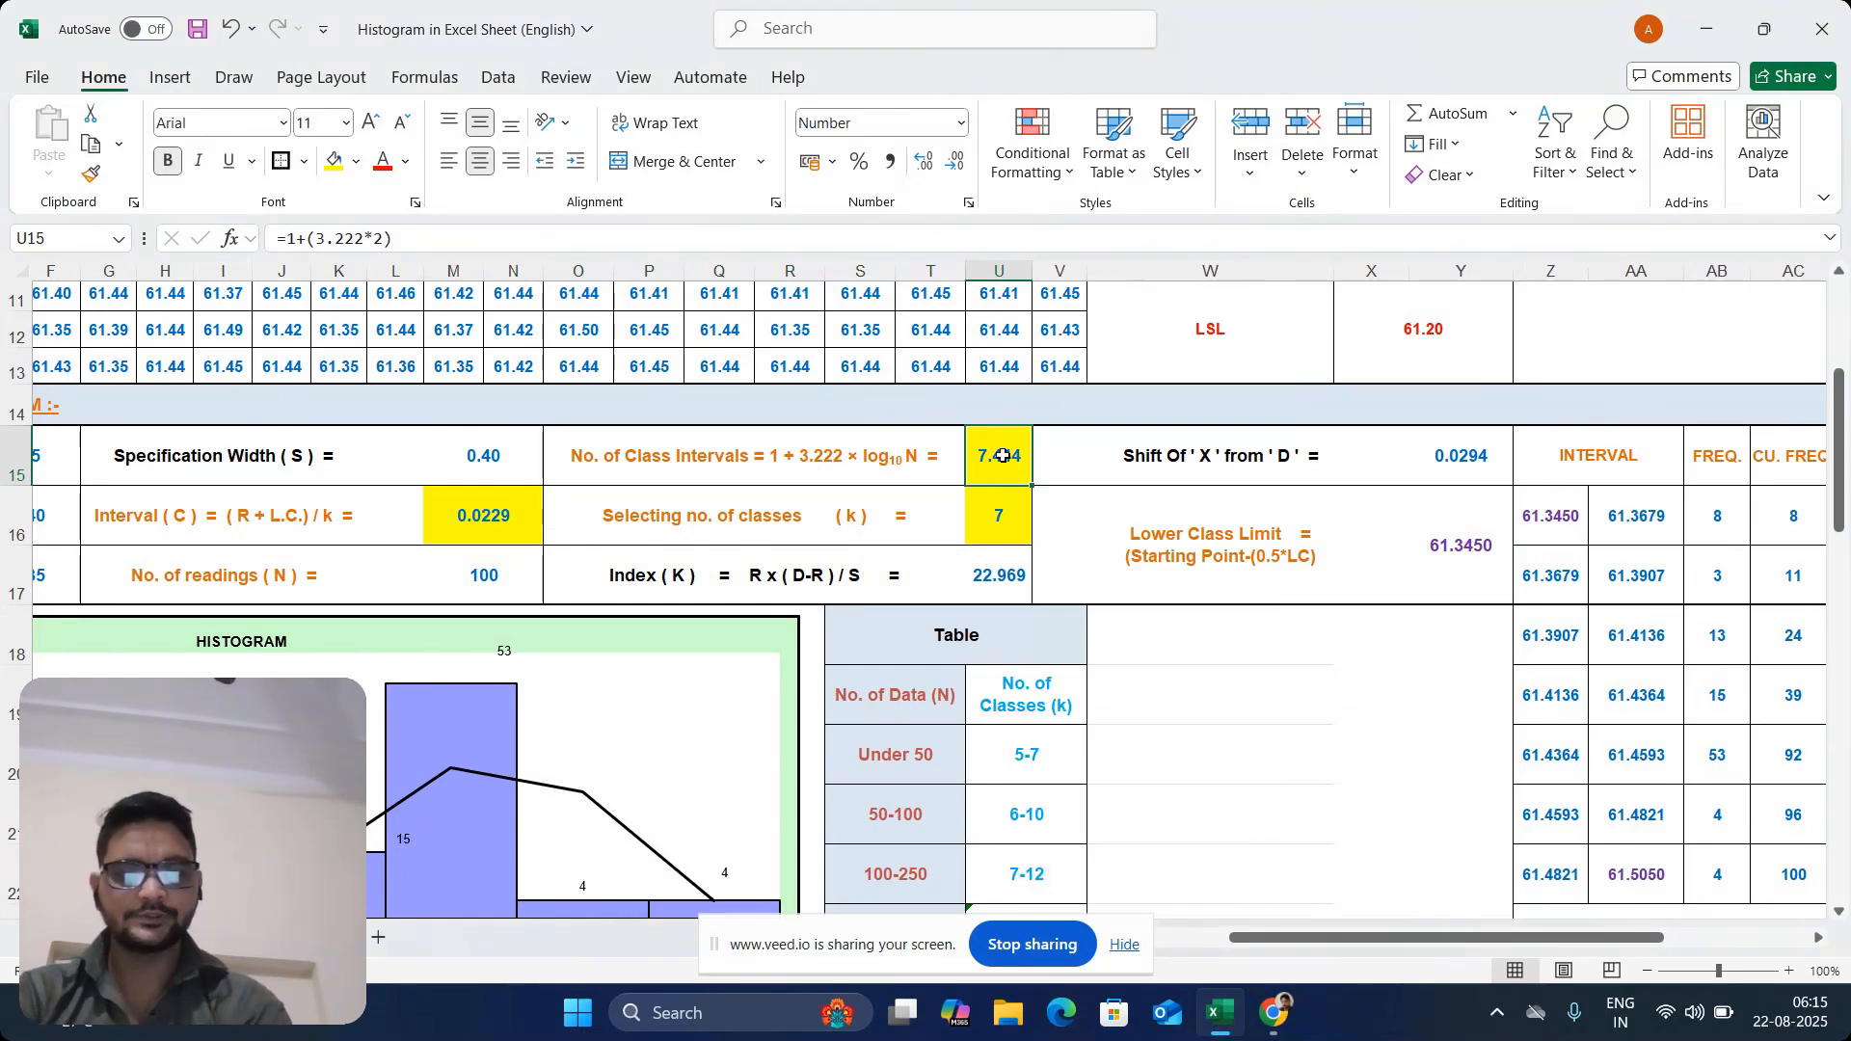
text(=1)
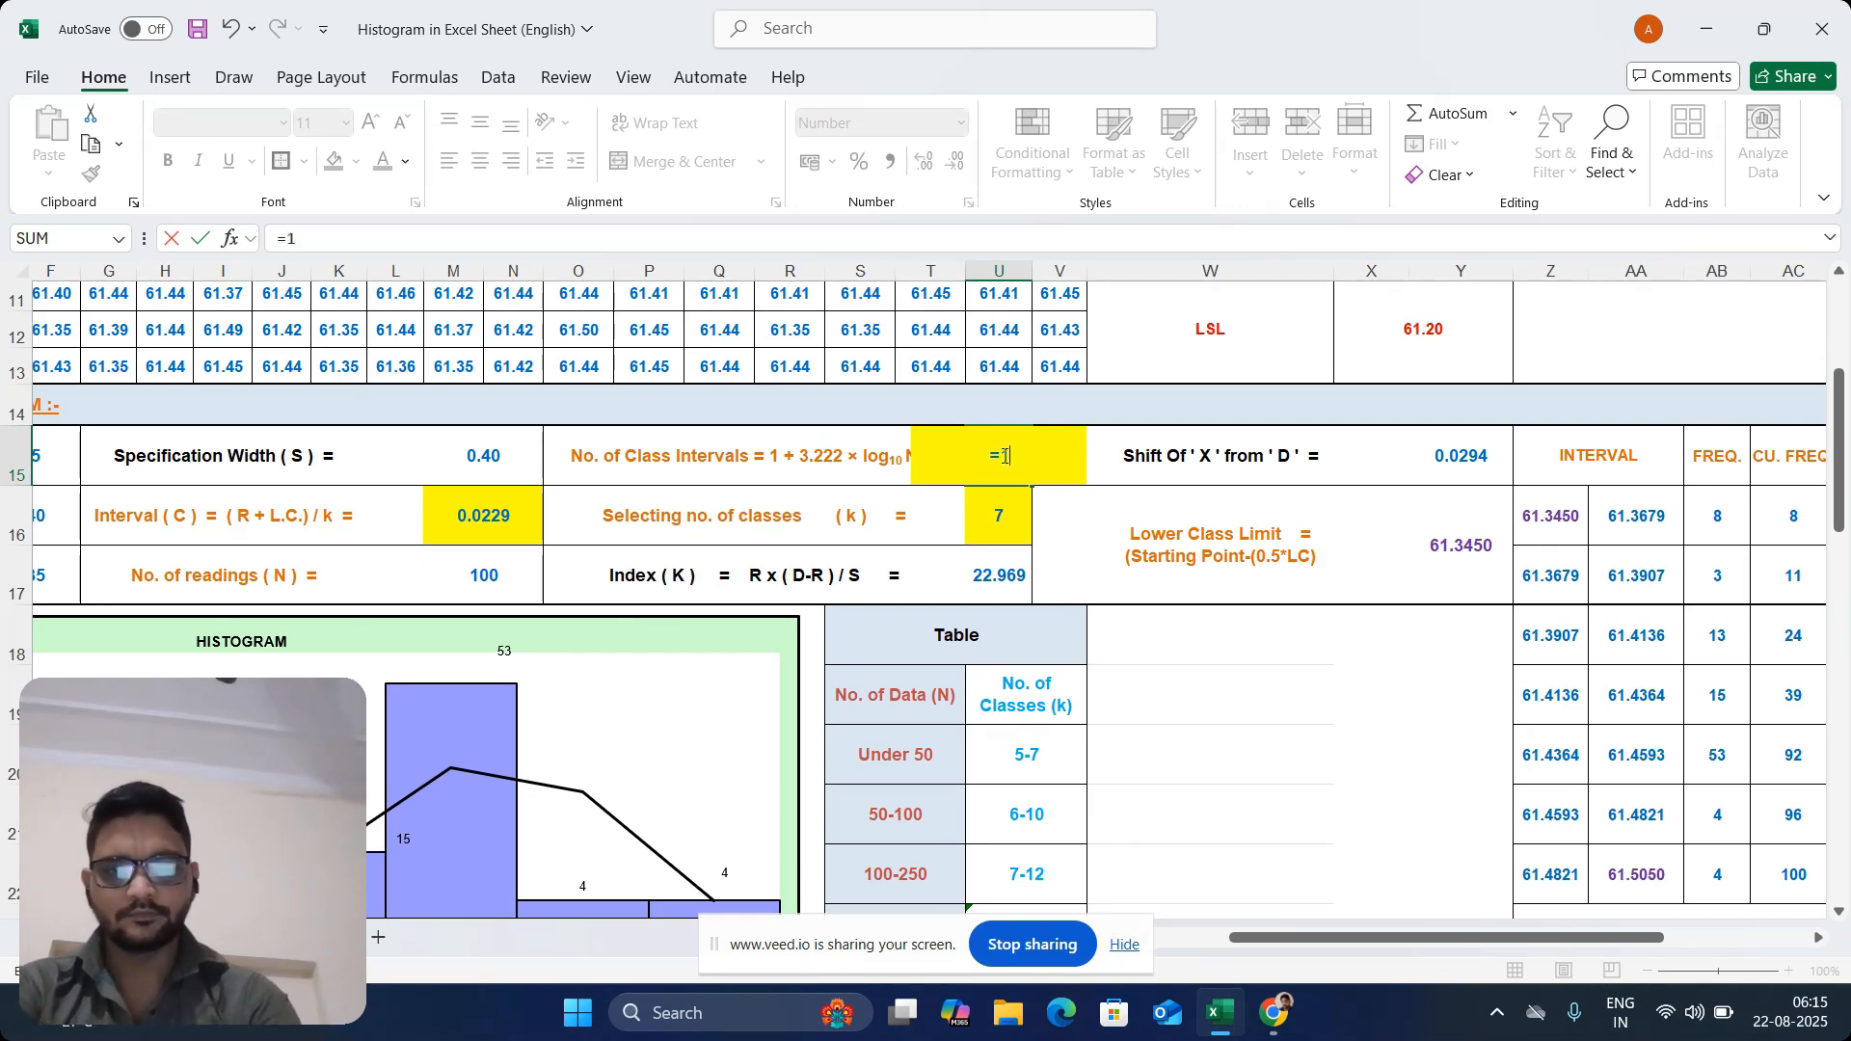
text(+)
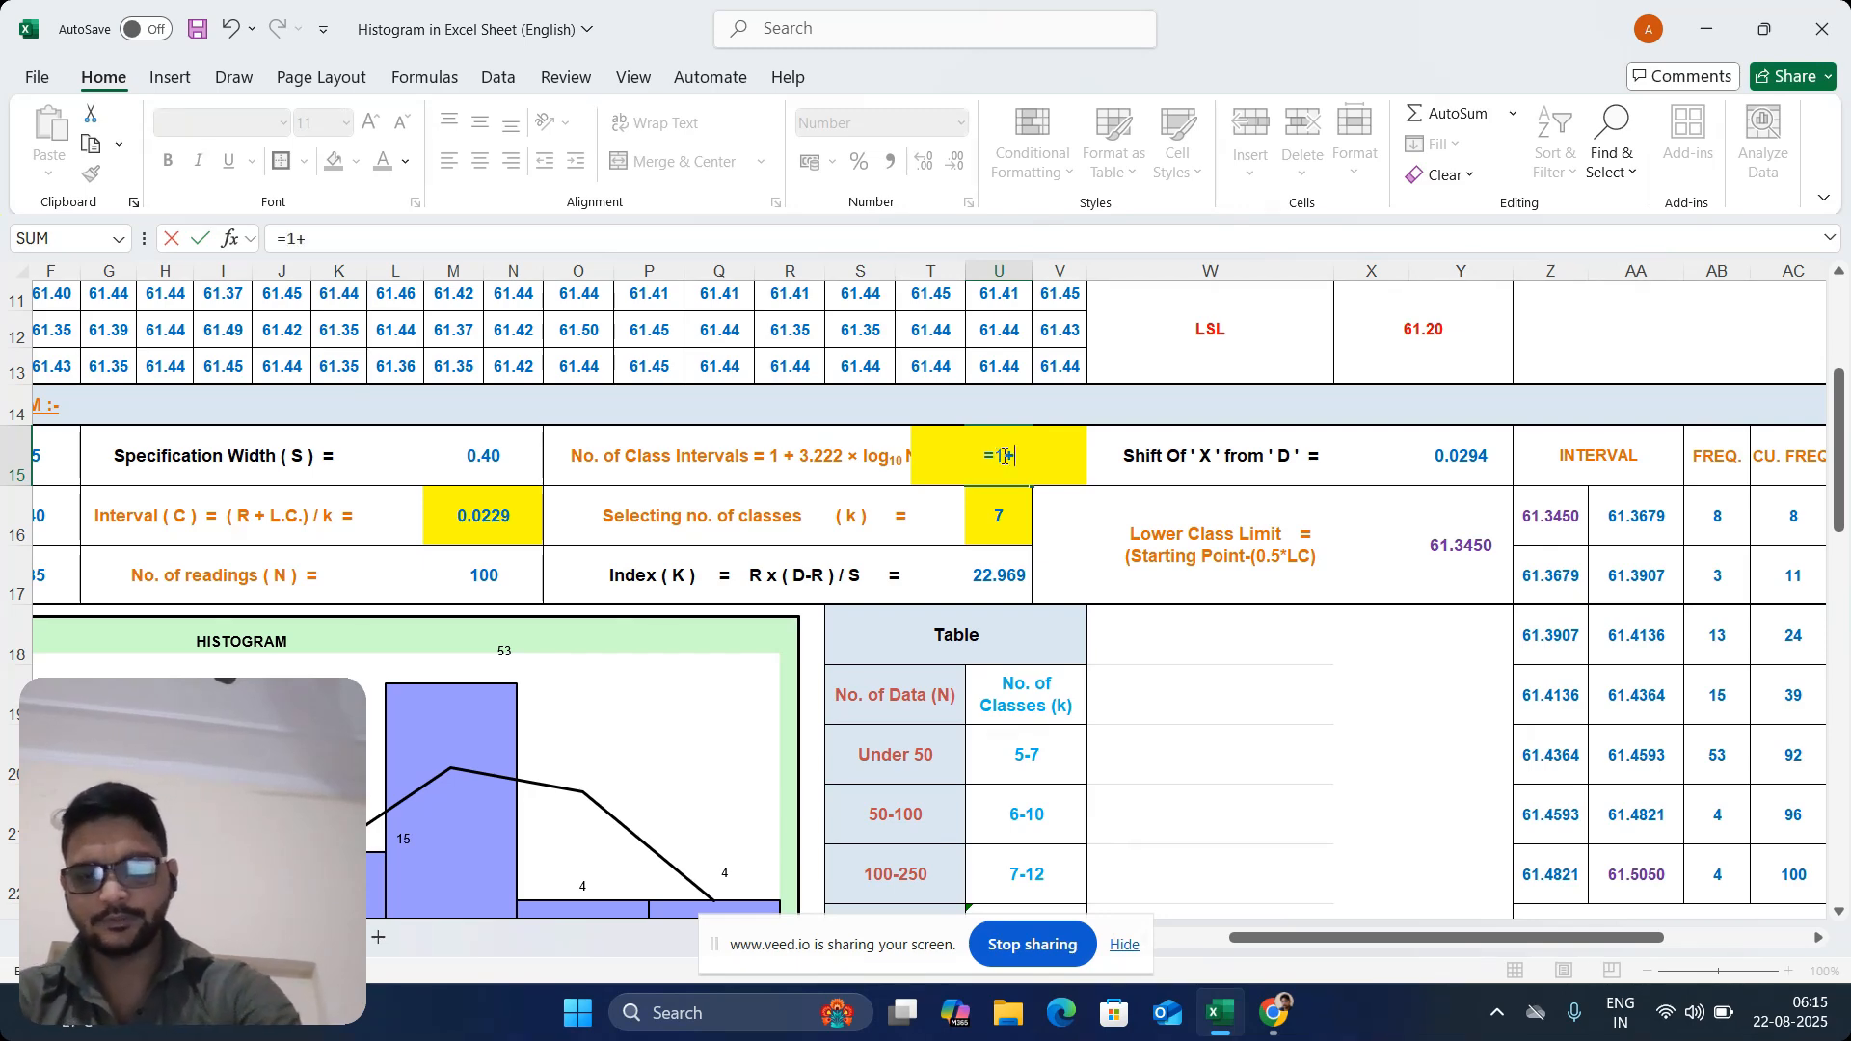
text((3.222)
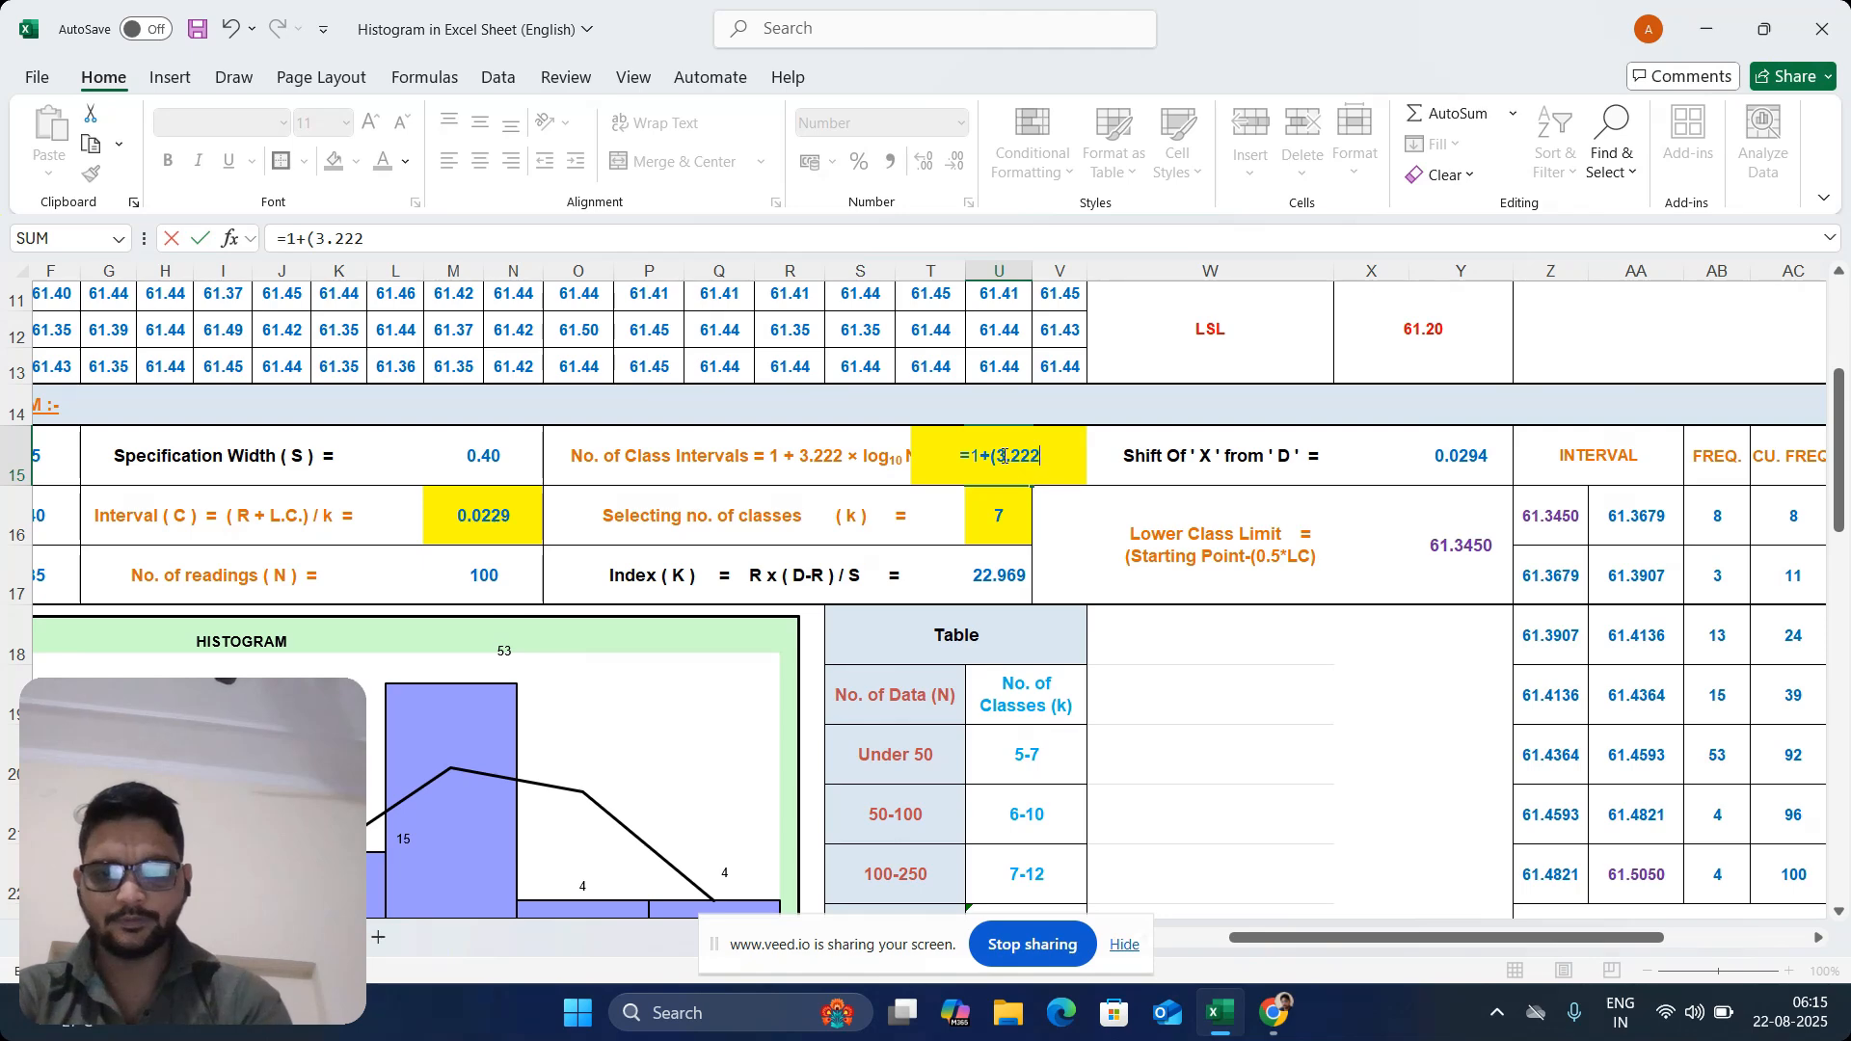
text(*2)
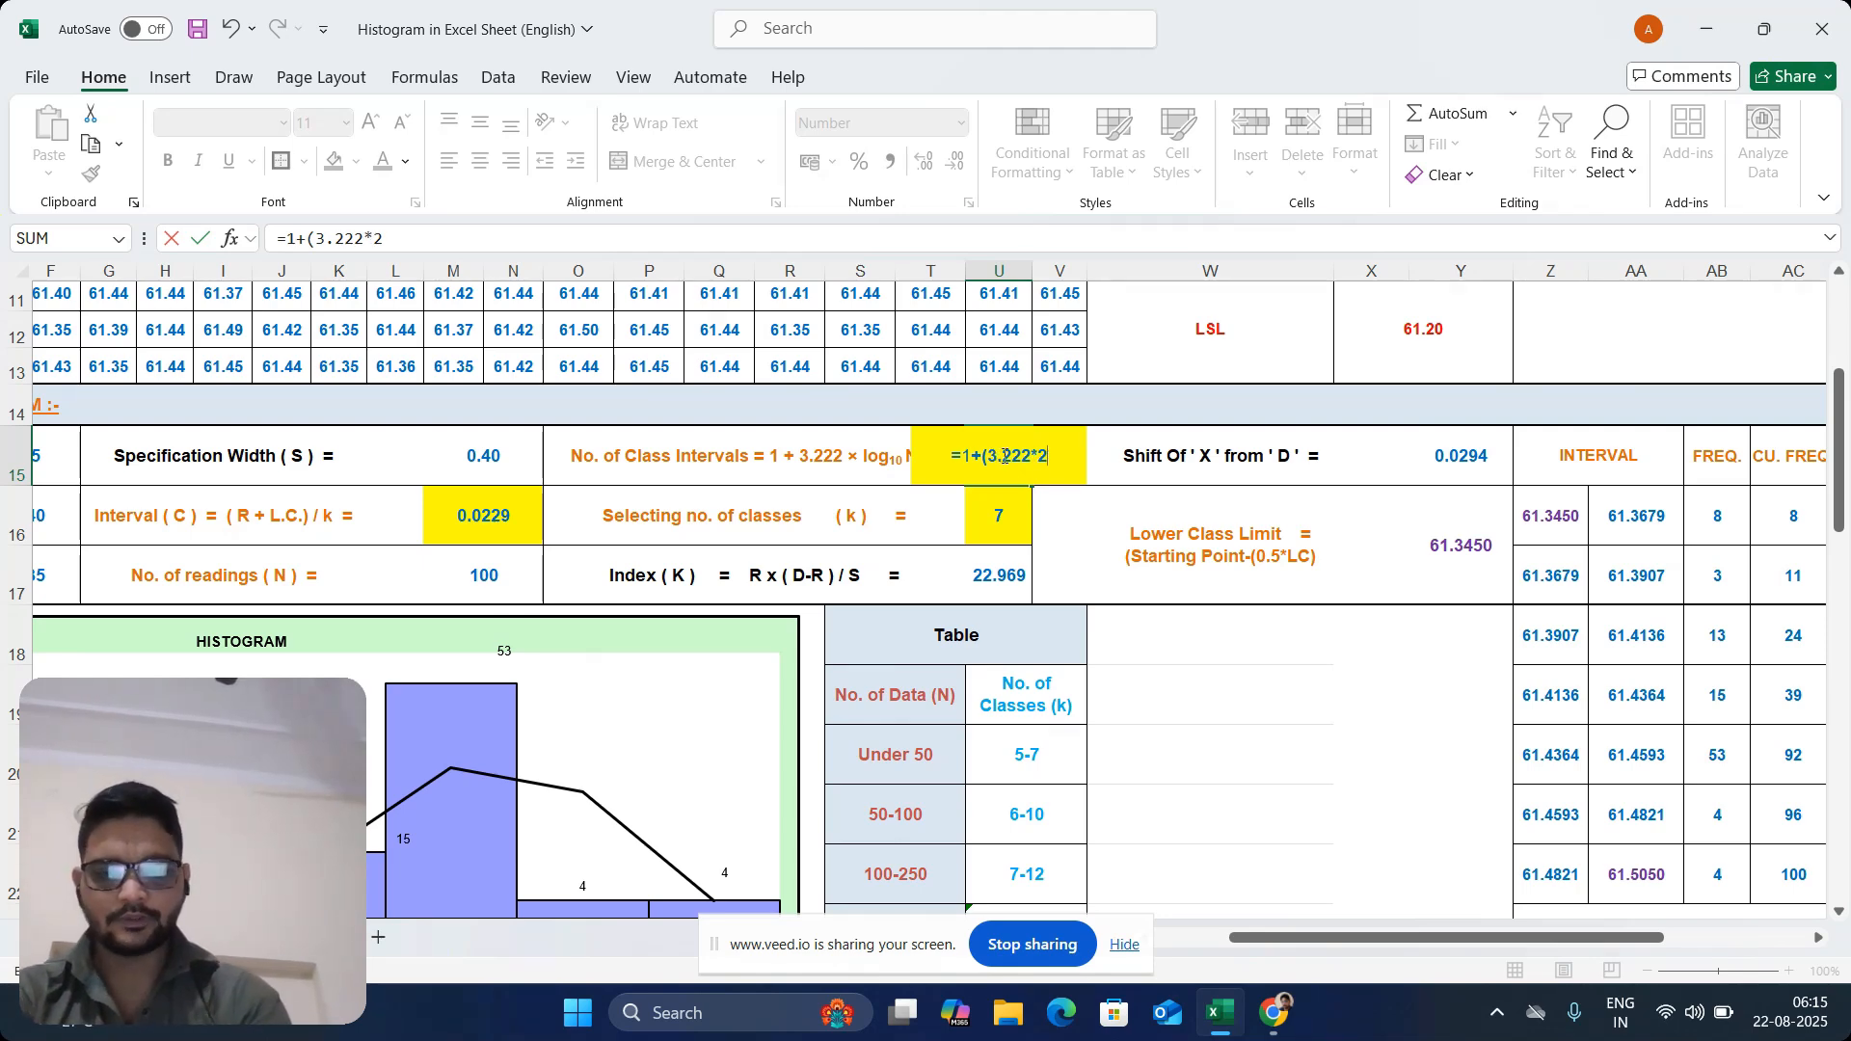
text())
key(Return)
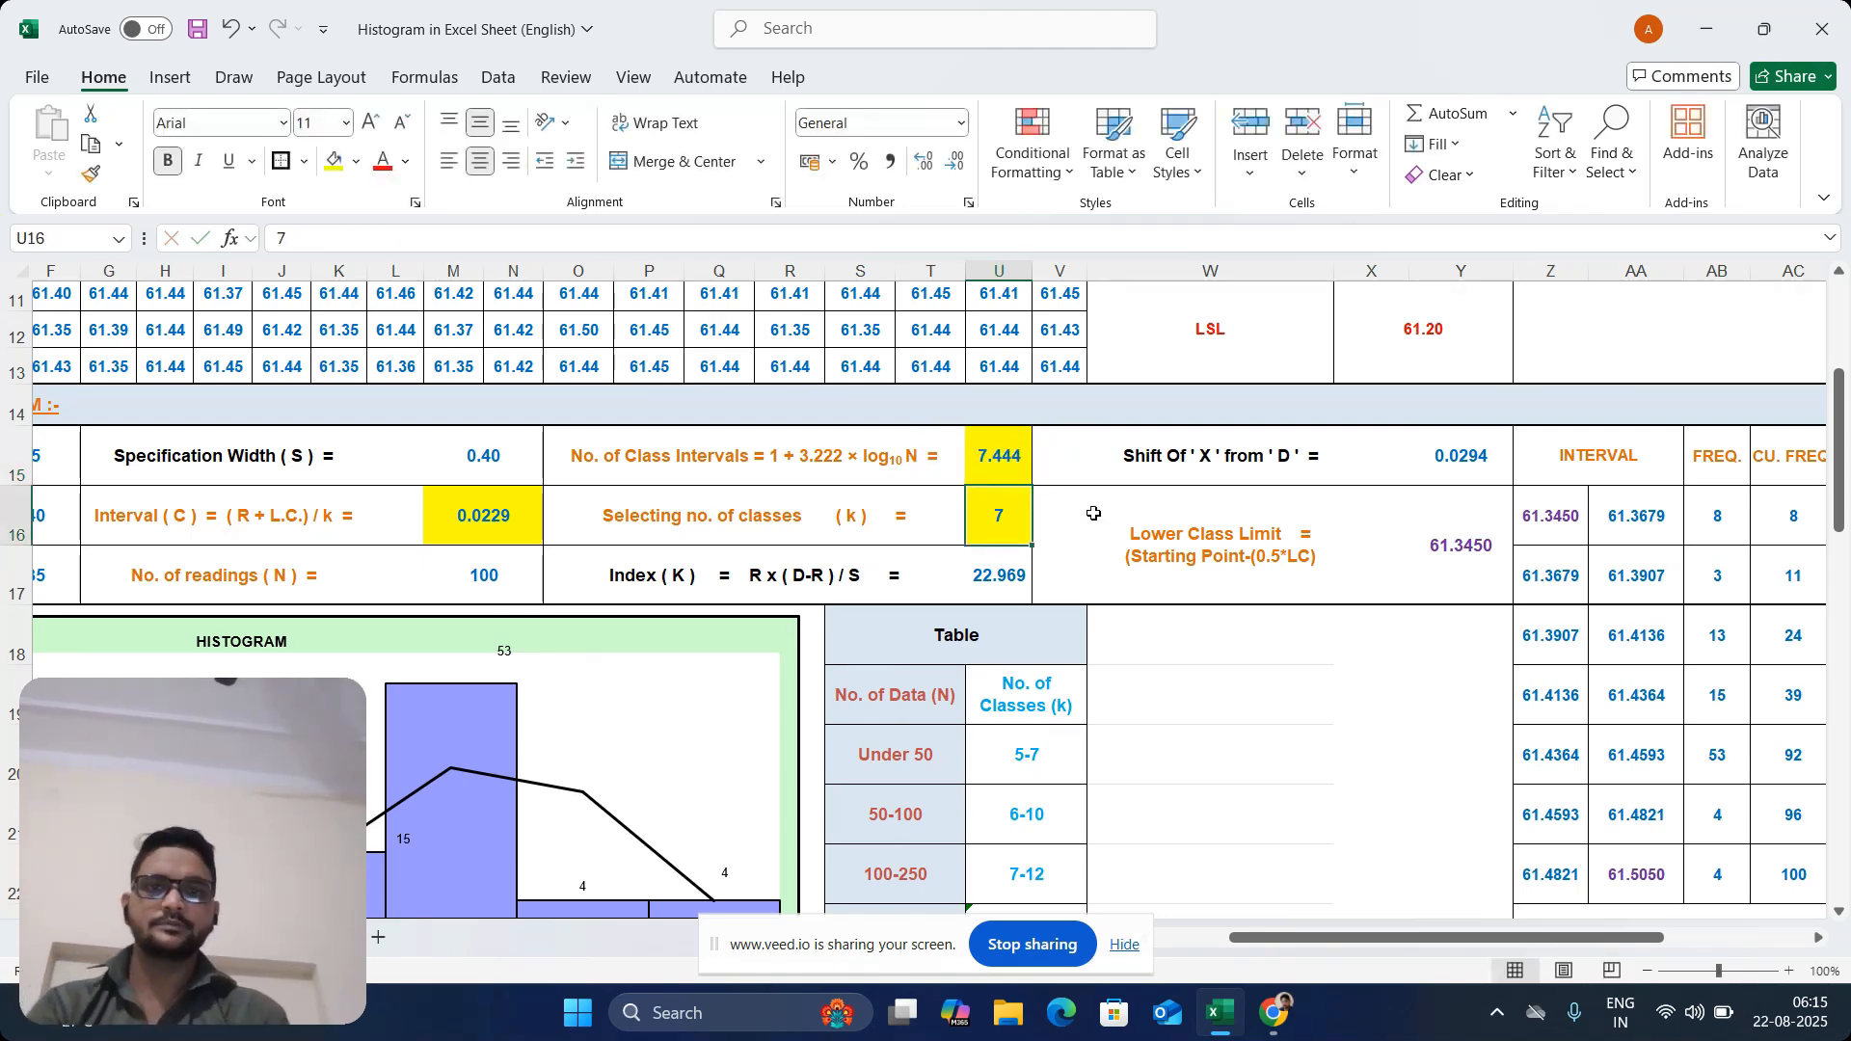
Compare the calculated number of class intervals in U15 with the selected number of classes (k) in U16
click(1009, 462)
click(721, 524)
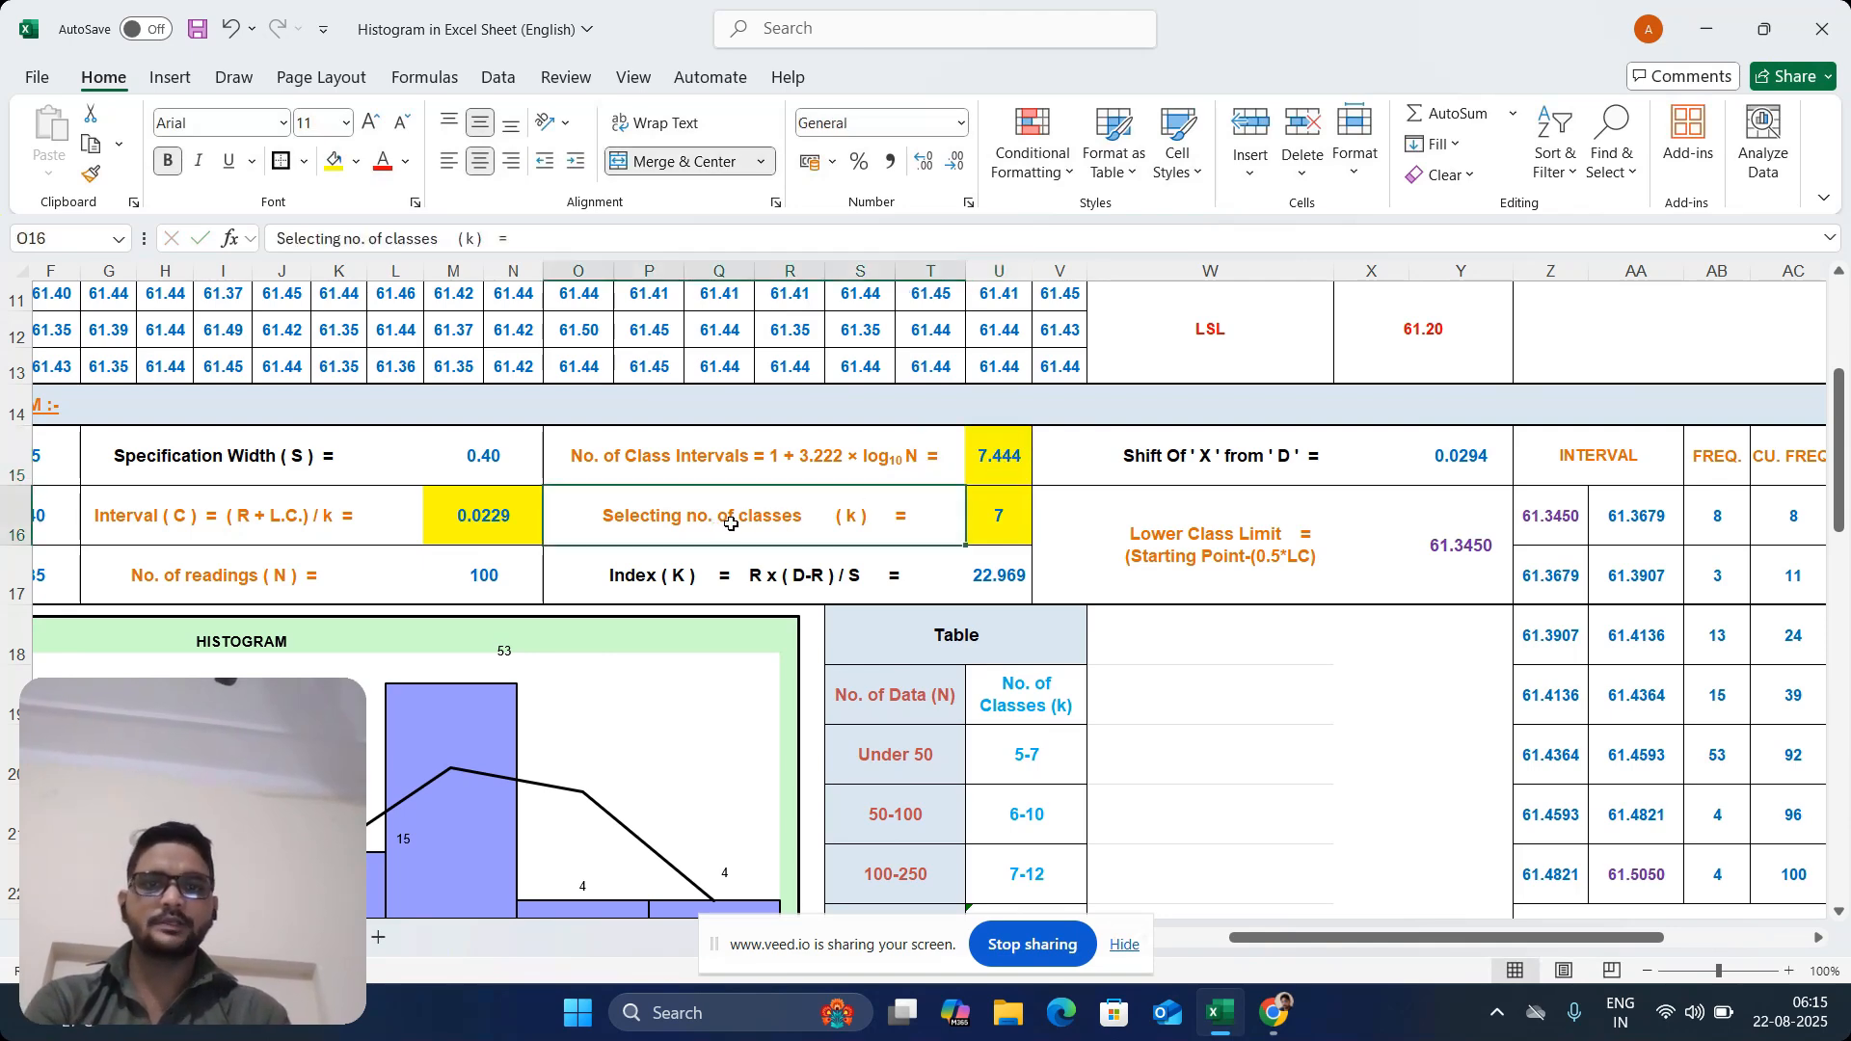
click(1007, 460)
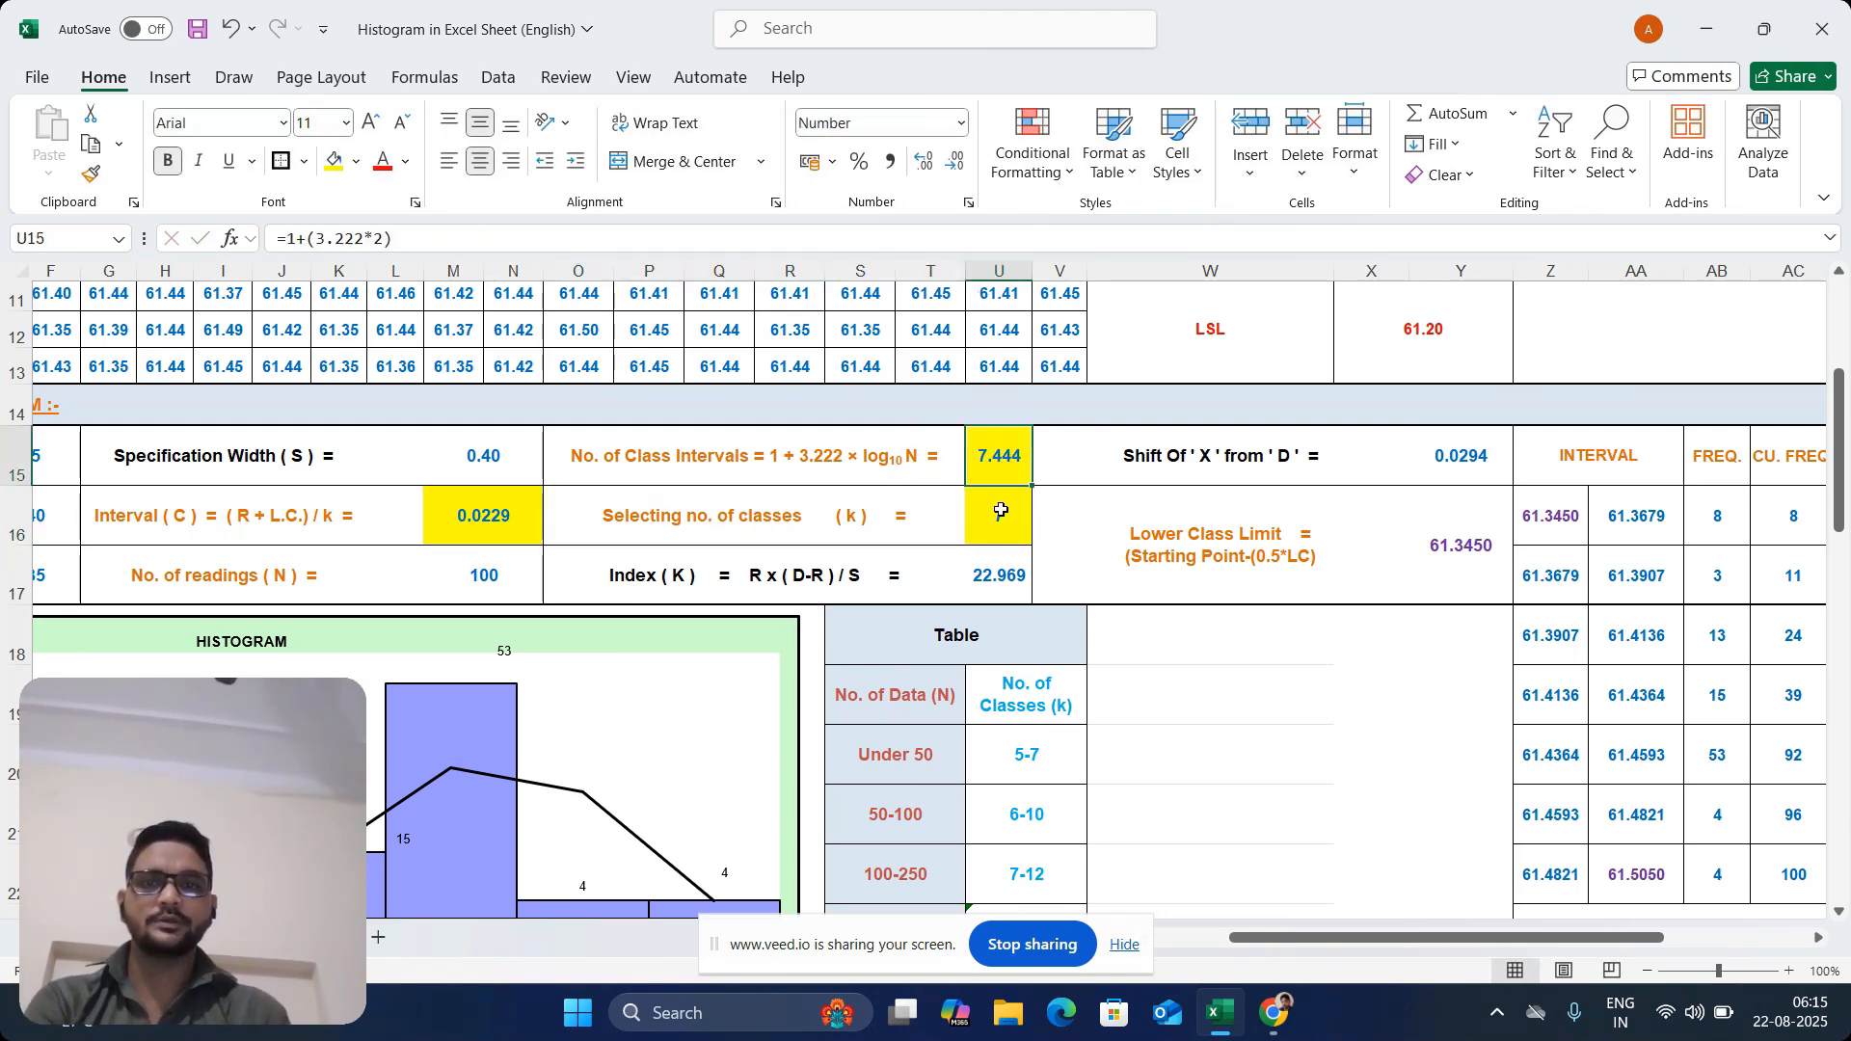
drag(999, 516, 754, 518)
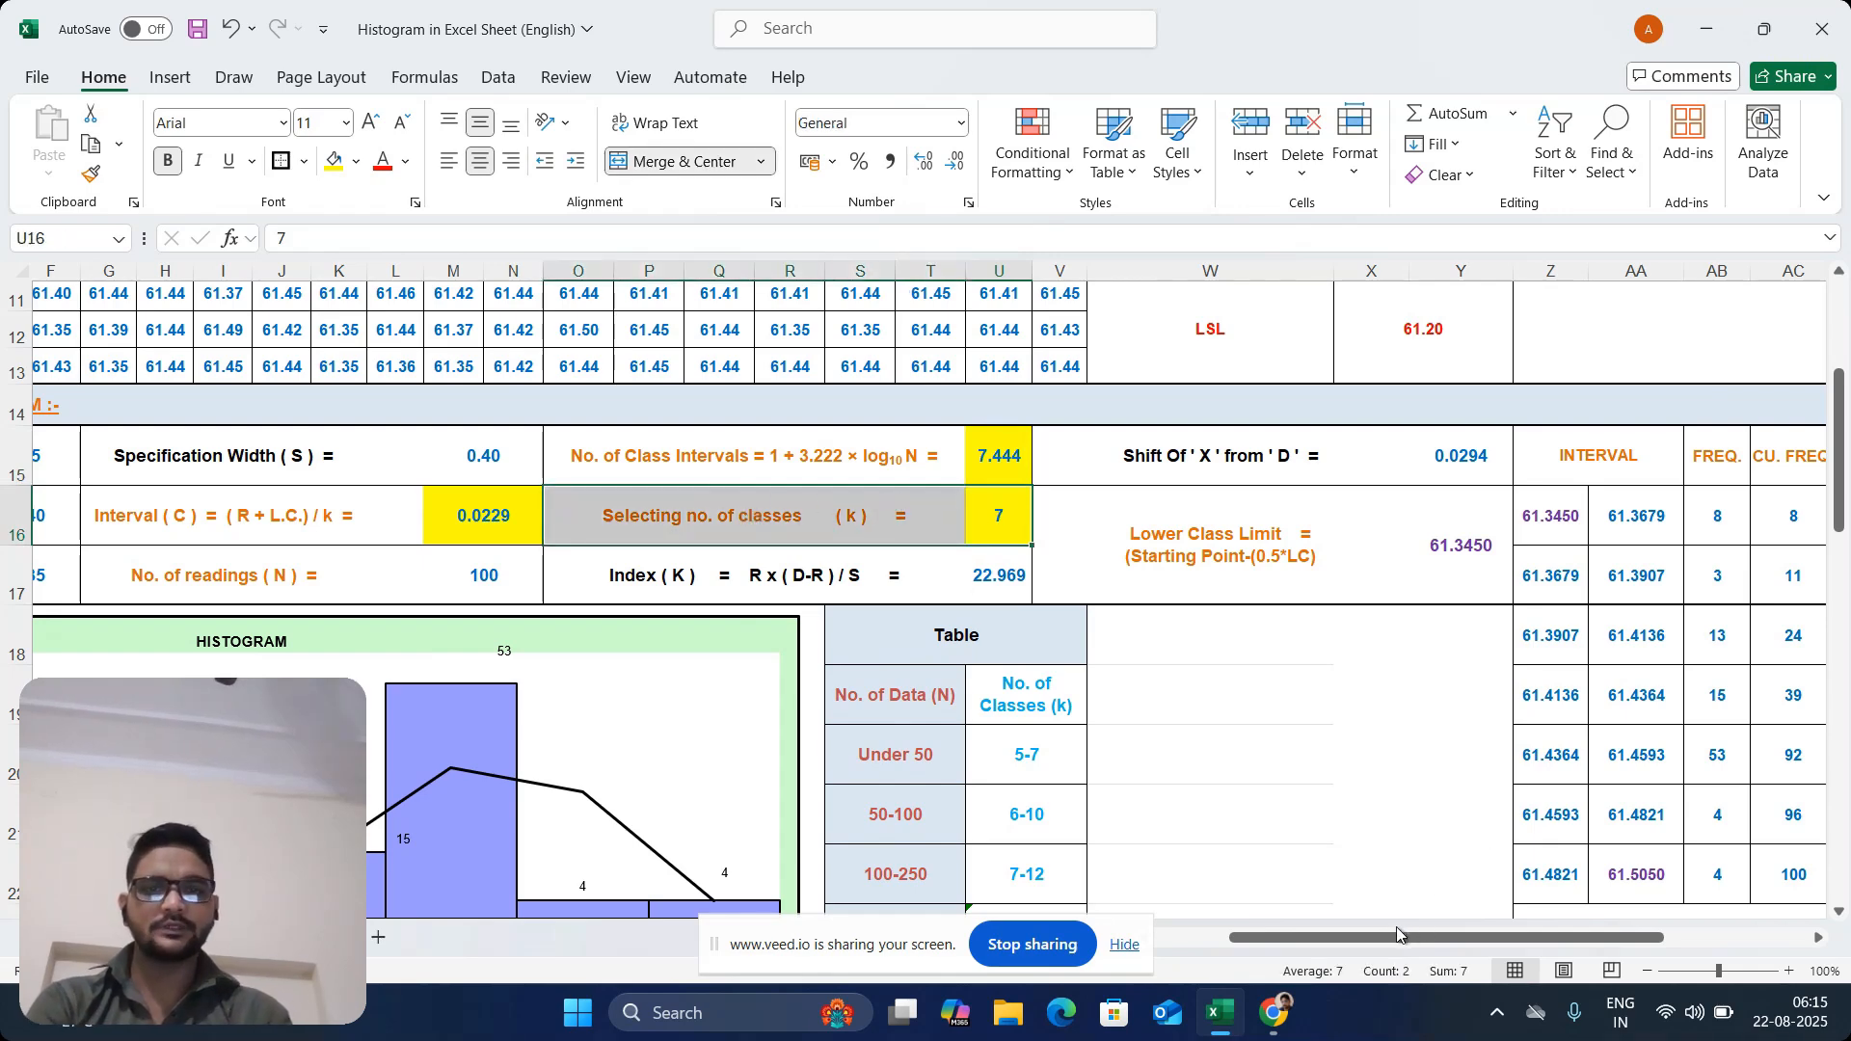
Examine the lookup table row by row, matching No. of Data (N) to No. of Classes (k), and highlight the 50-100 row
drag(1848, 485, 1845, 543)
click(950, 498)
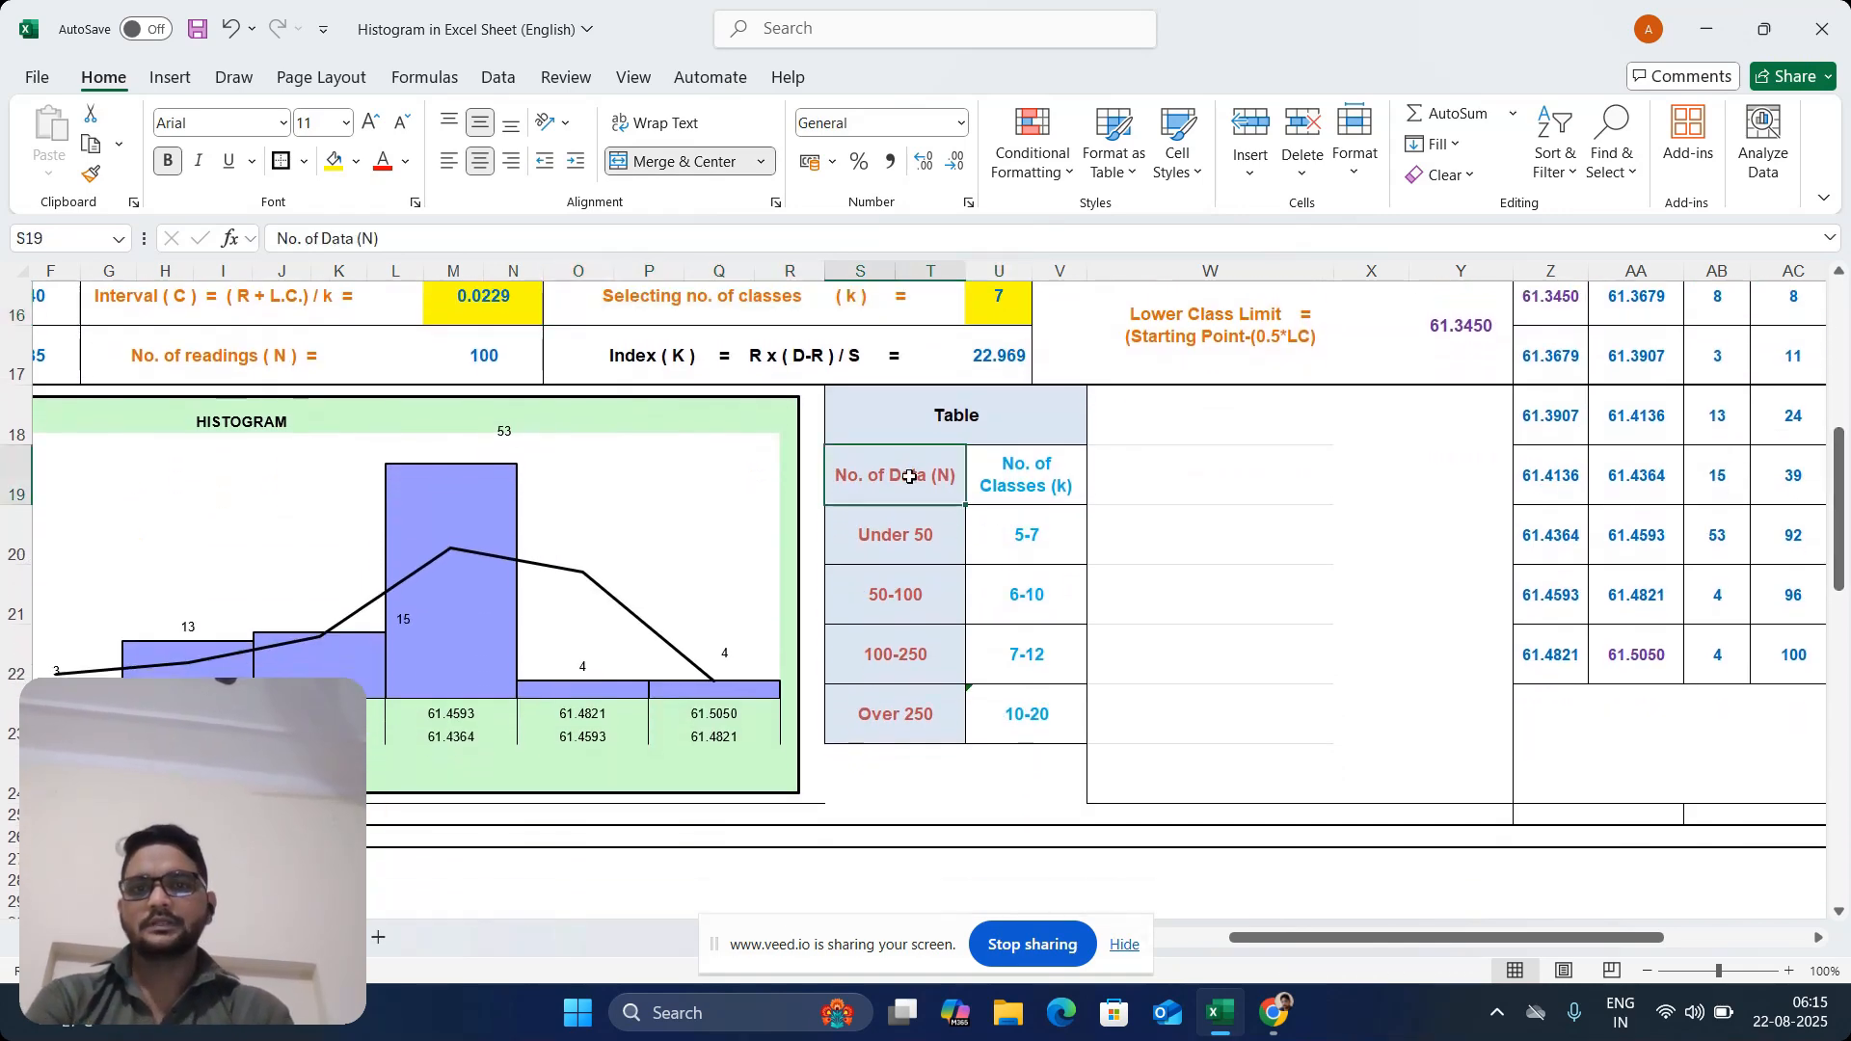
click(1016, 489)
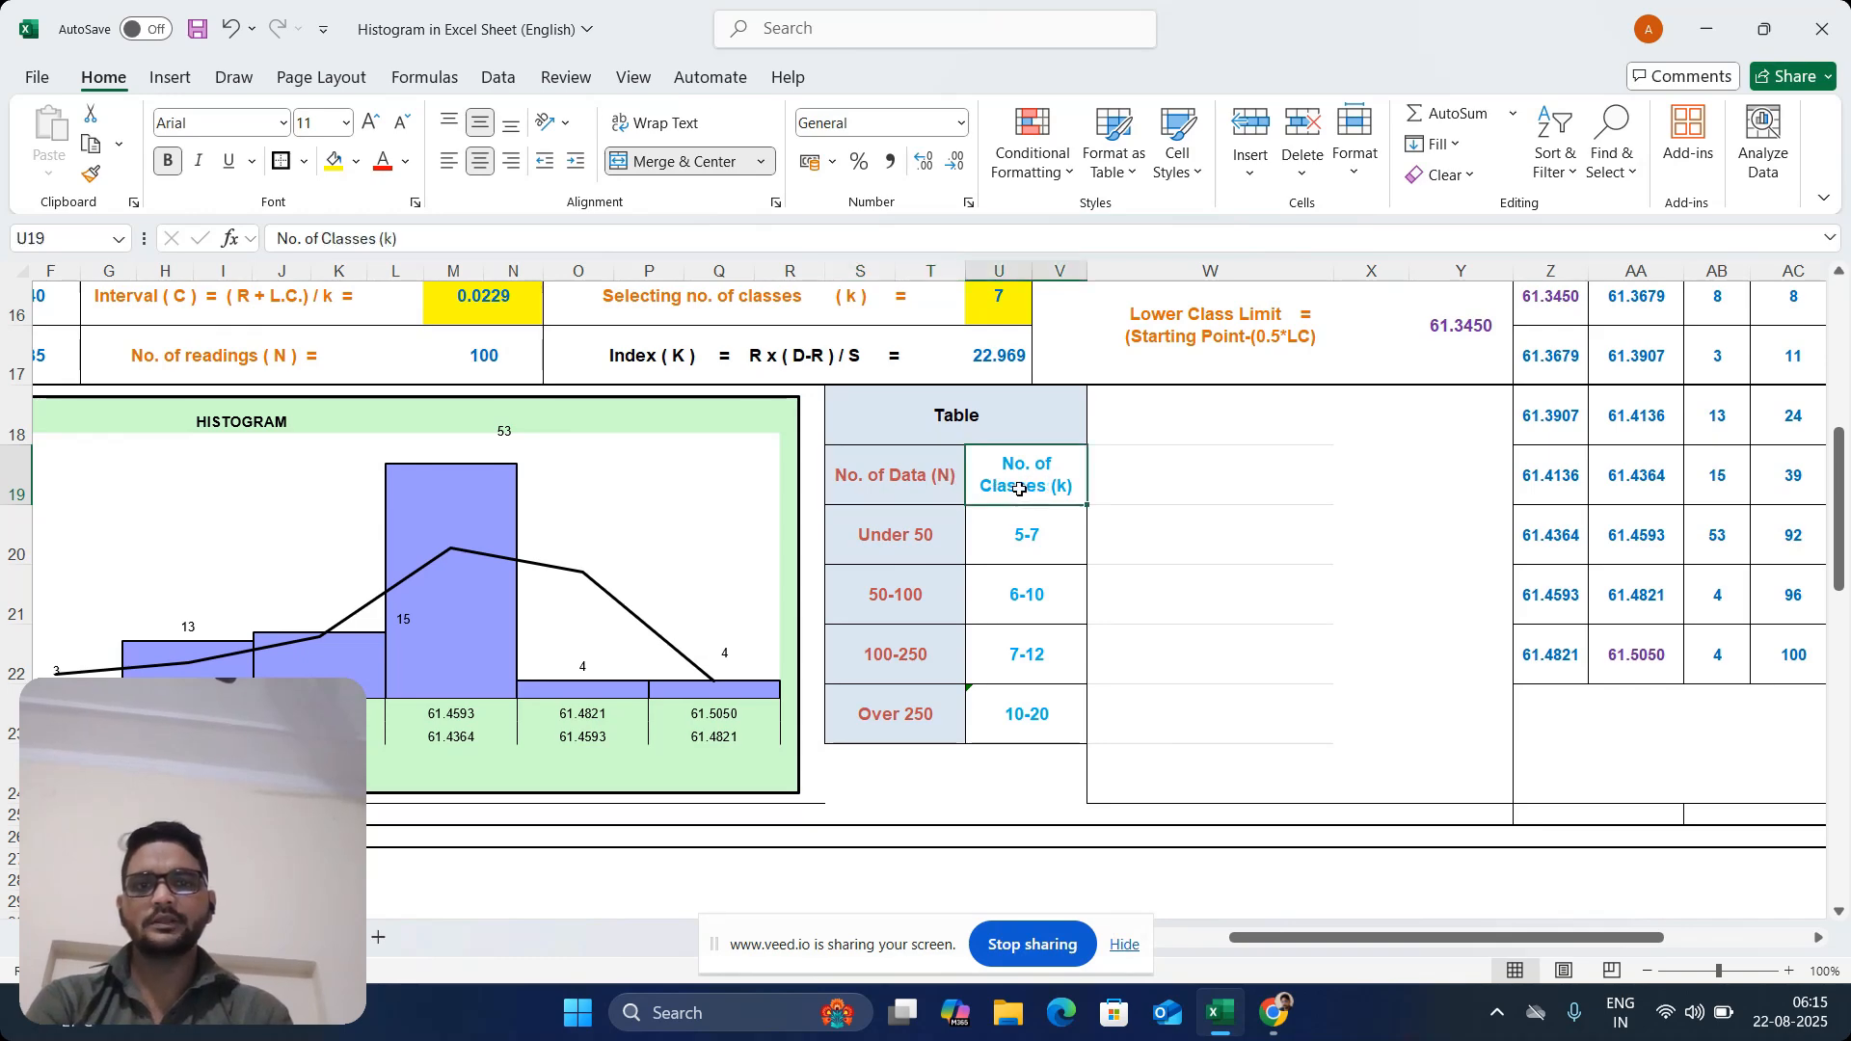
click(917, 545)
click(1011, 555)
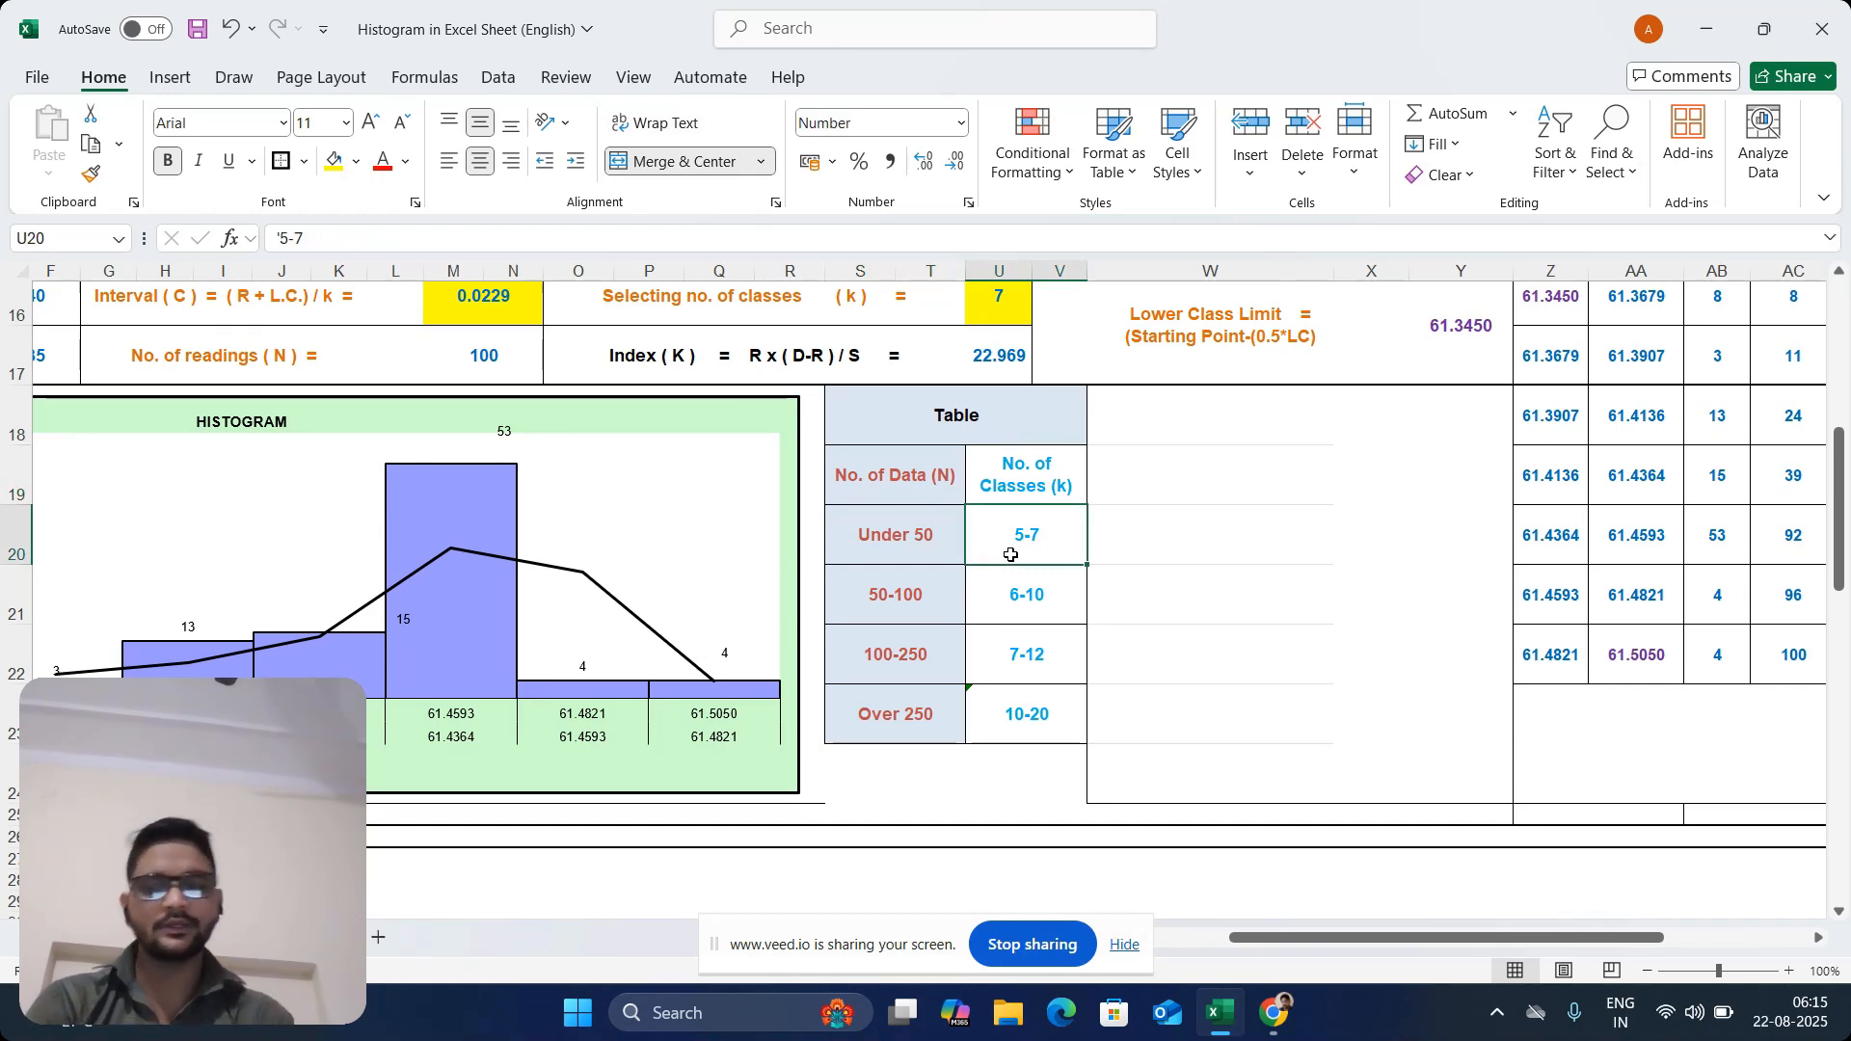
click(902, 597)
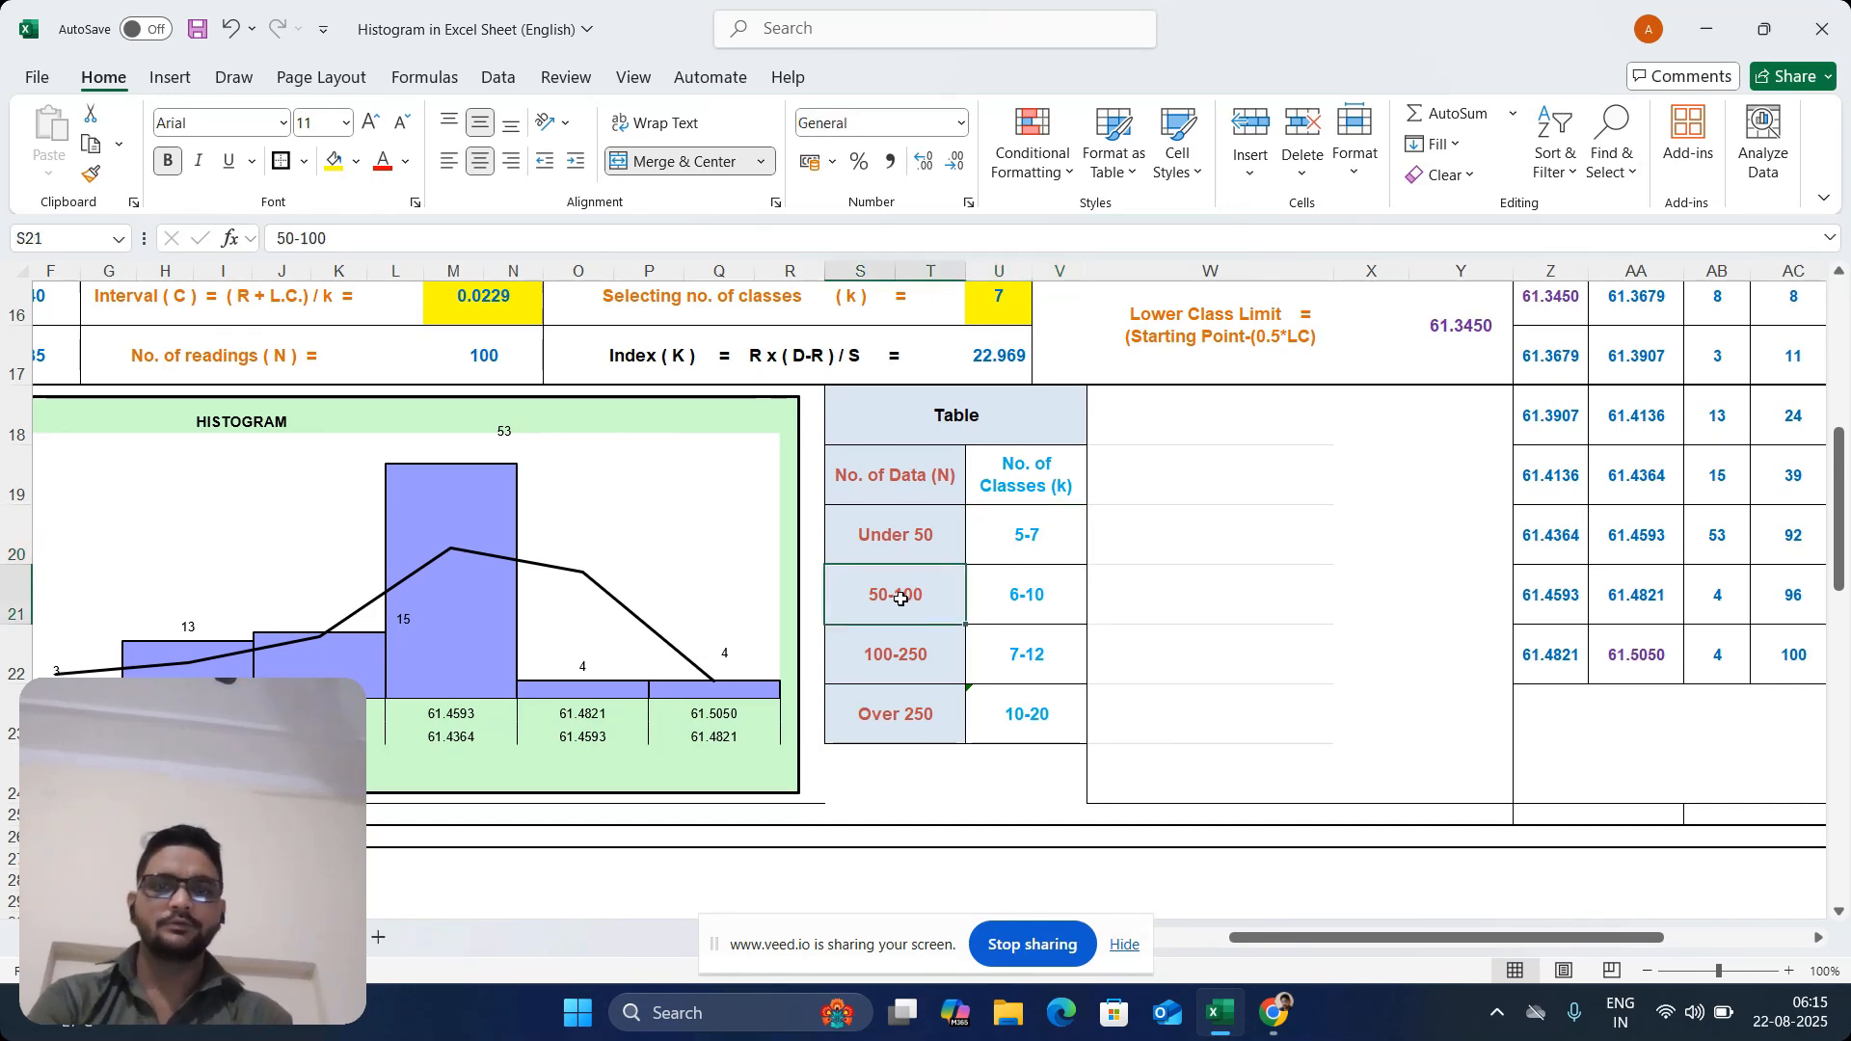
click(1047, 609)
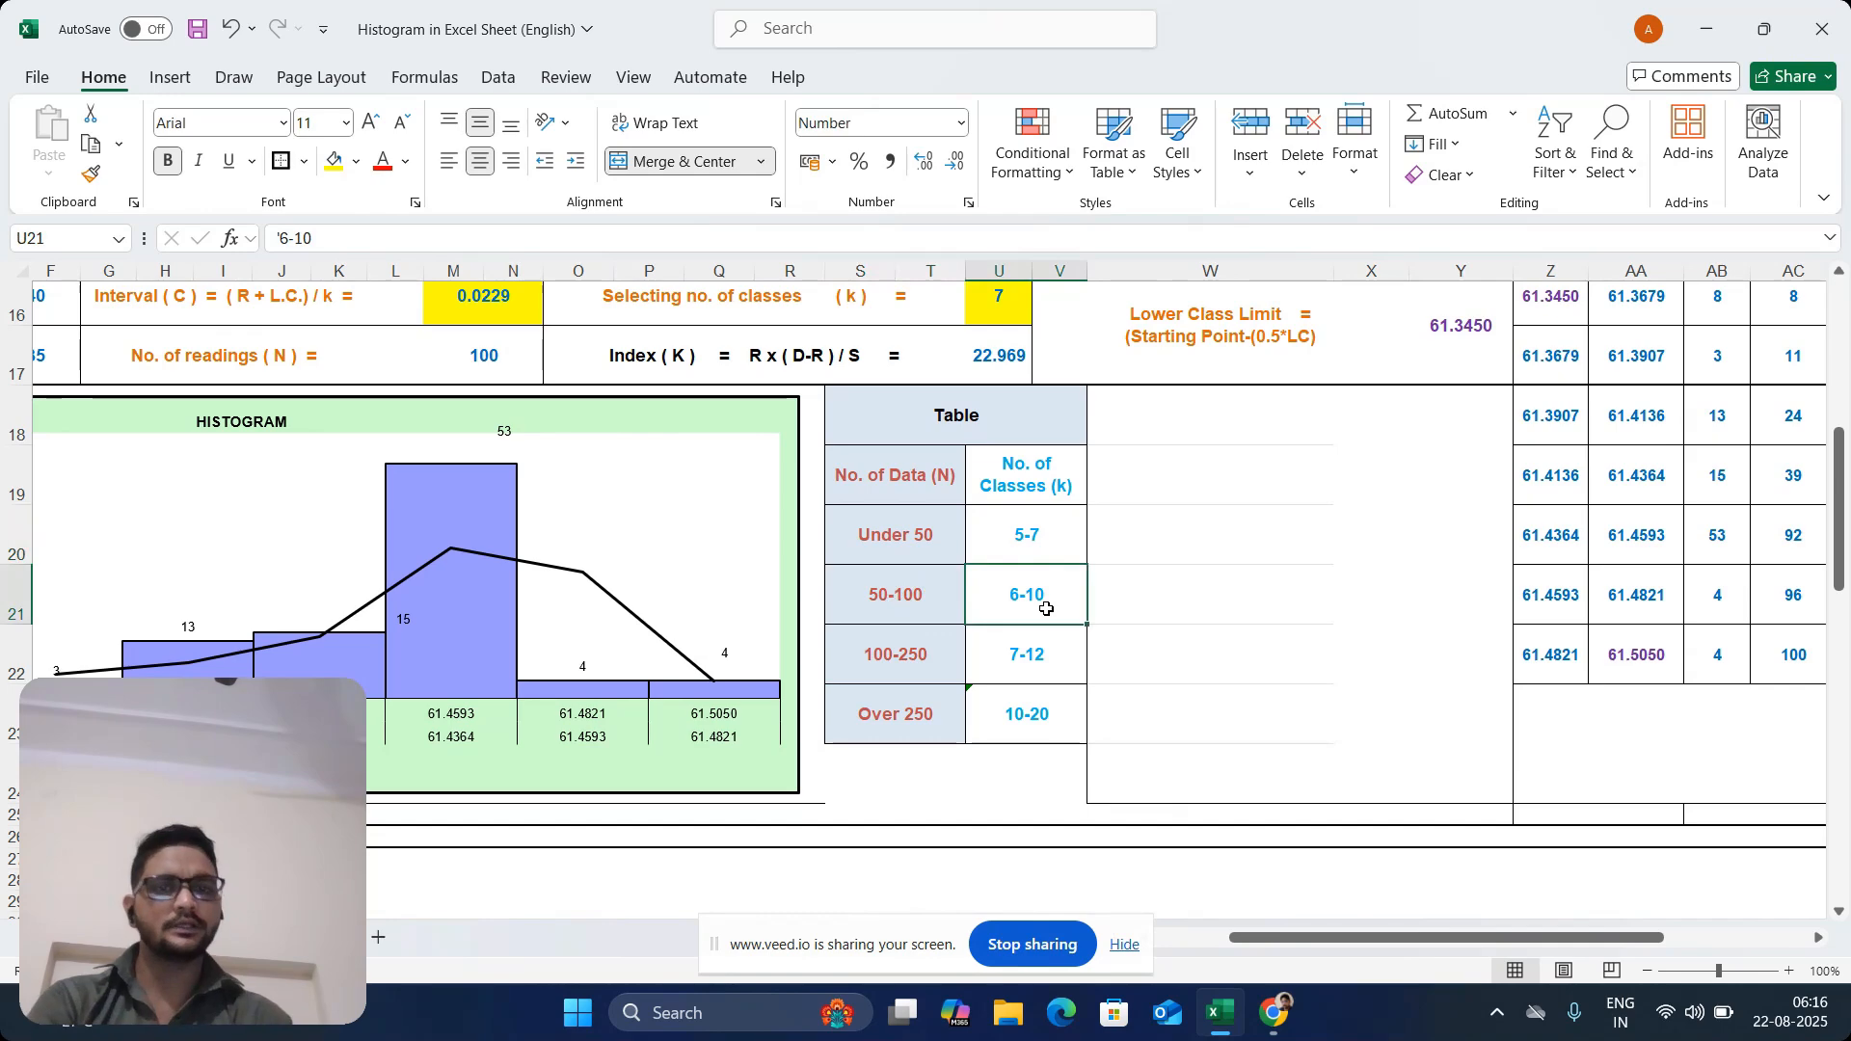
click(873, 639)
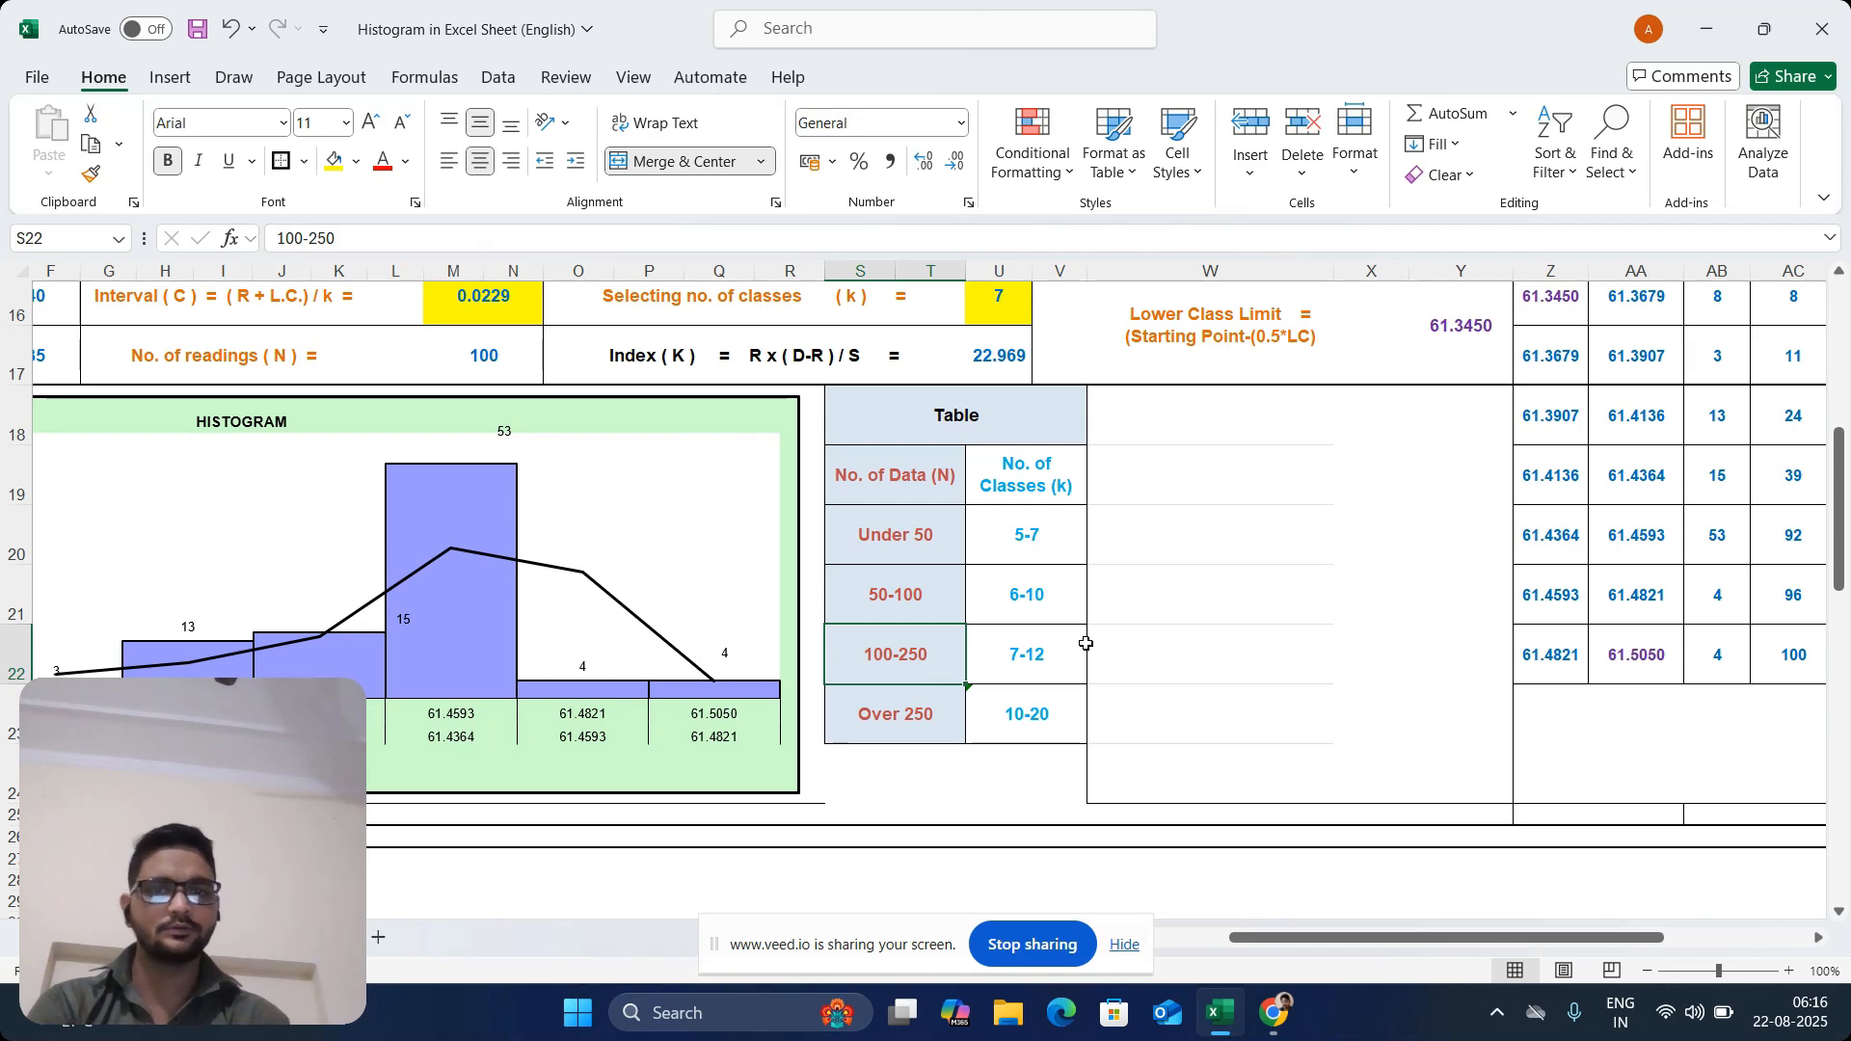
click(1024, 644)
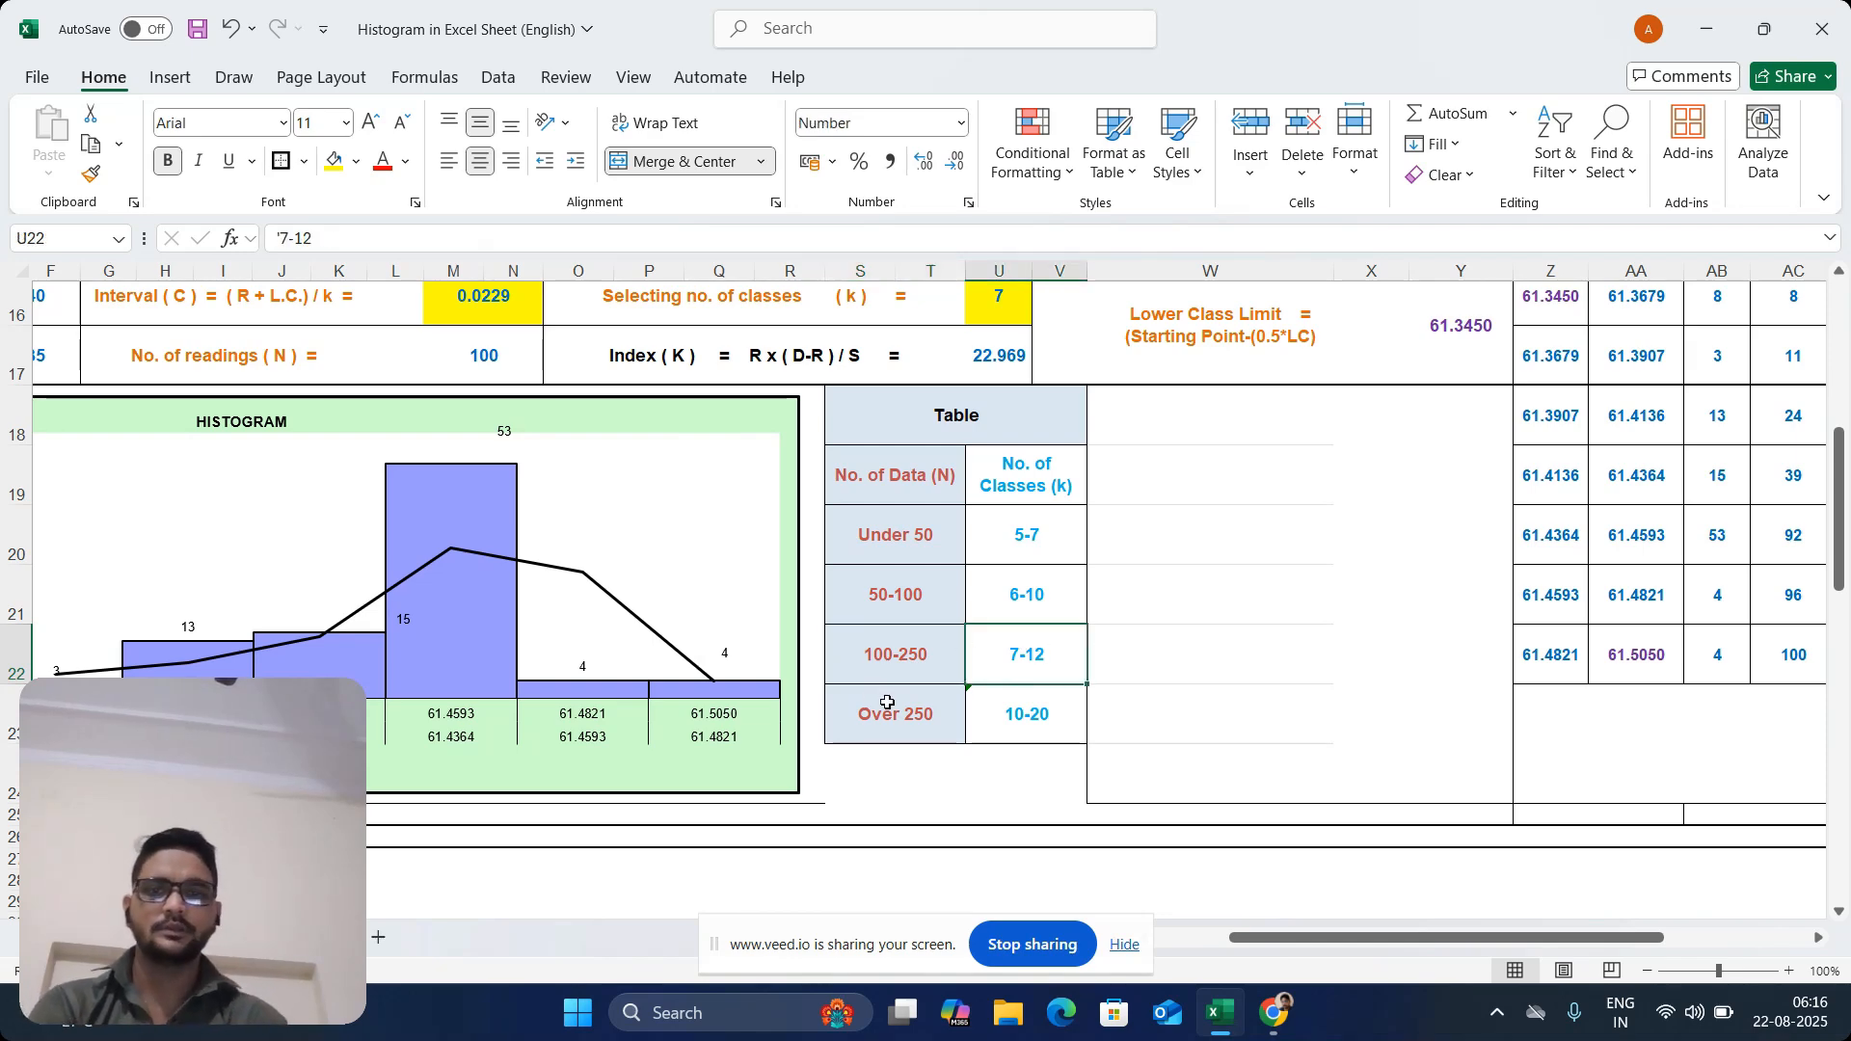
click(926, 710)
click(1029, 723)
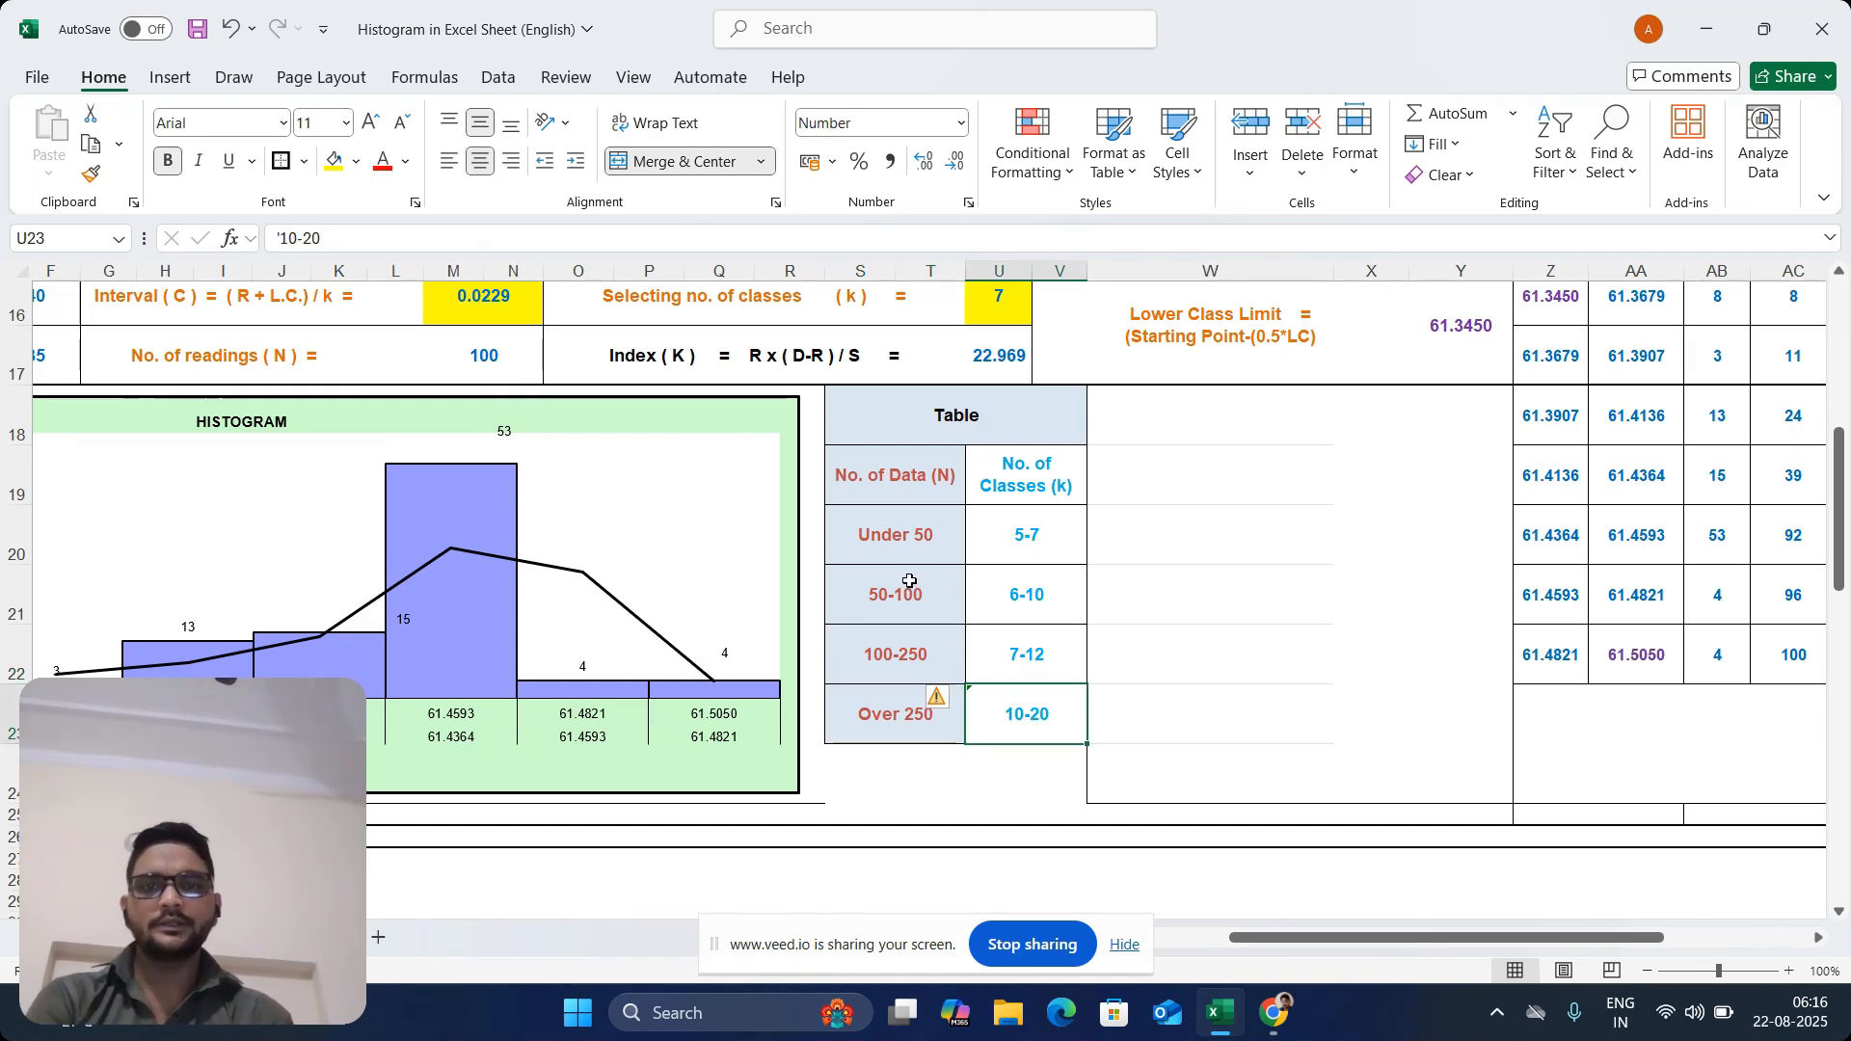
drag(913, 580, 1010, 582)
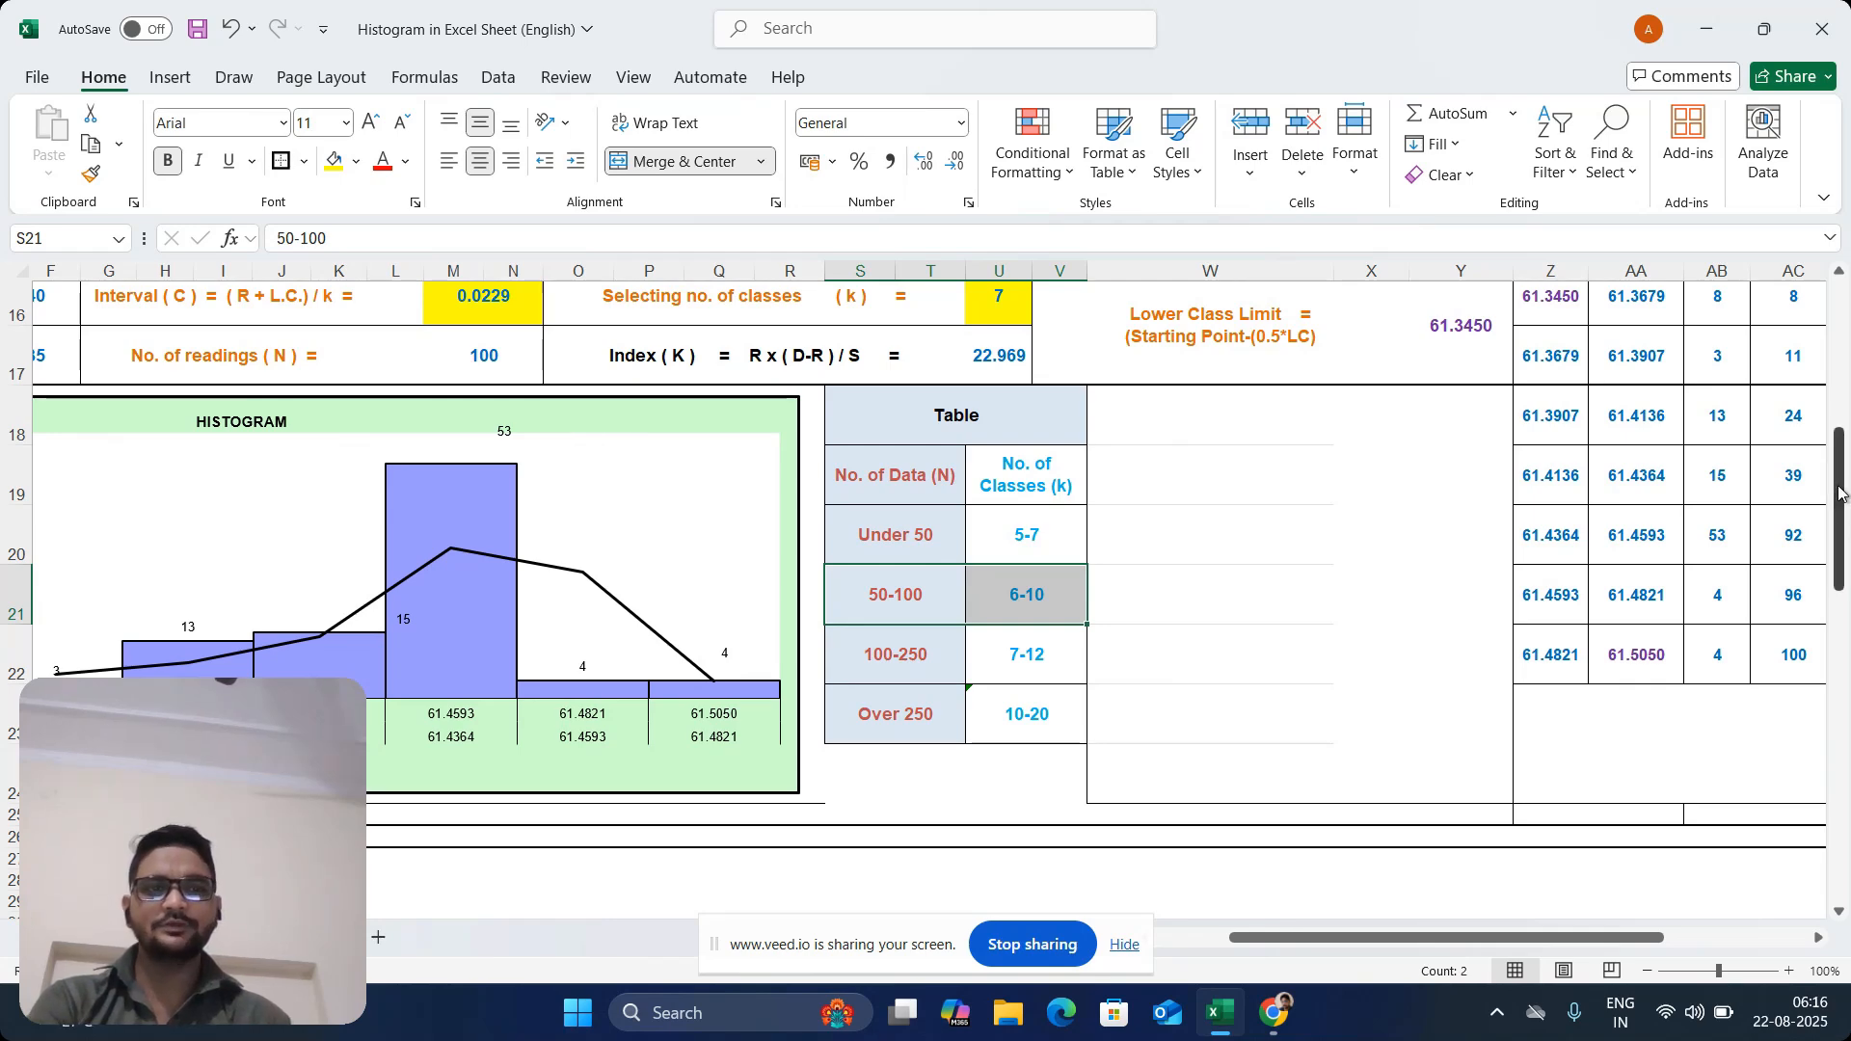
Check the selected number of classes (k) in U16 against the table range and the class interval formula row
drag(1844, 501, 1844, 451)
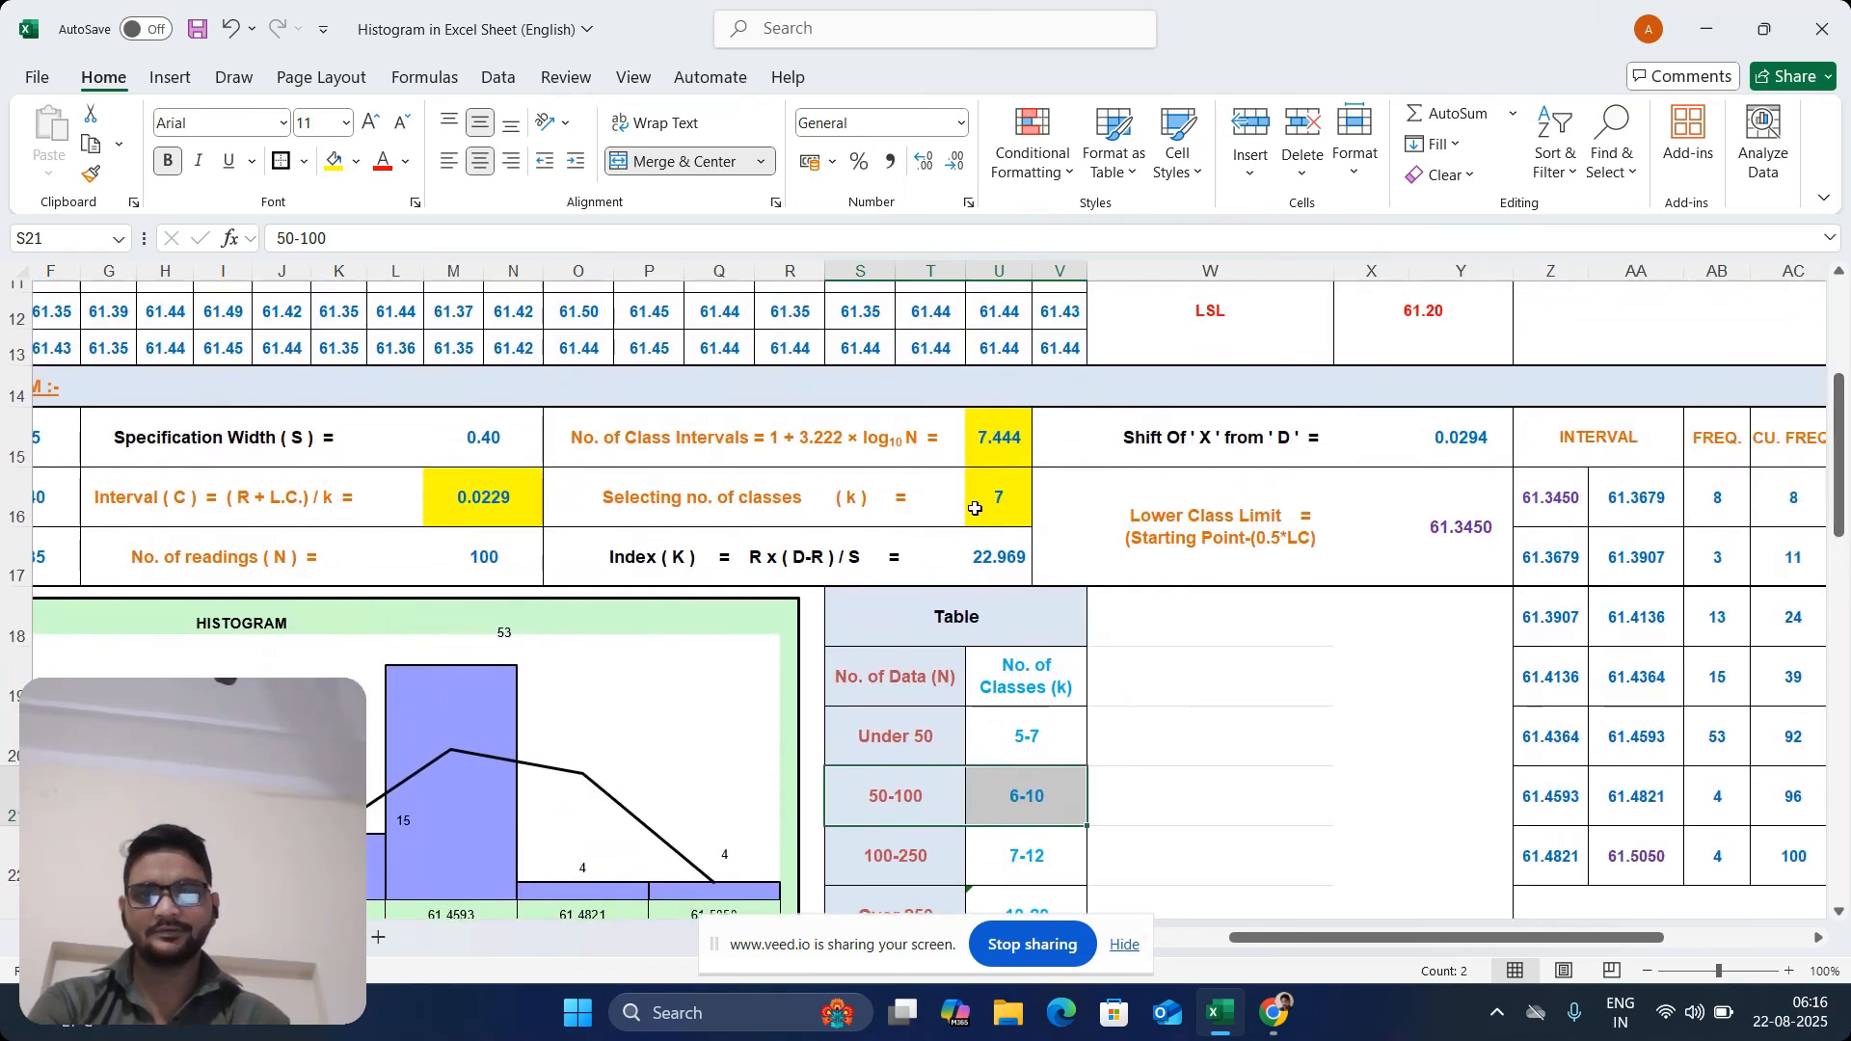
click(1006, 509)
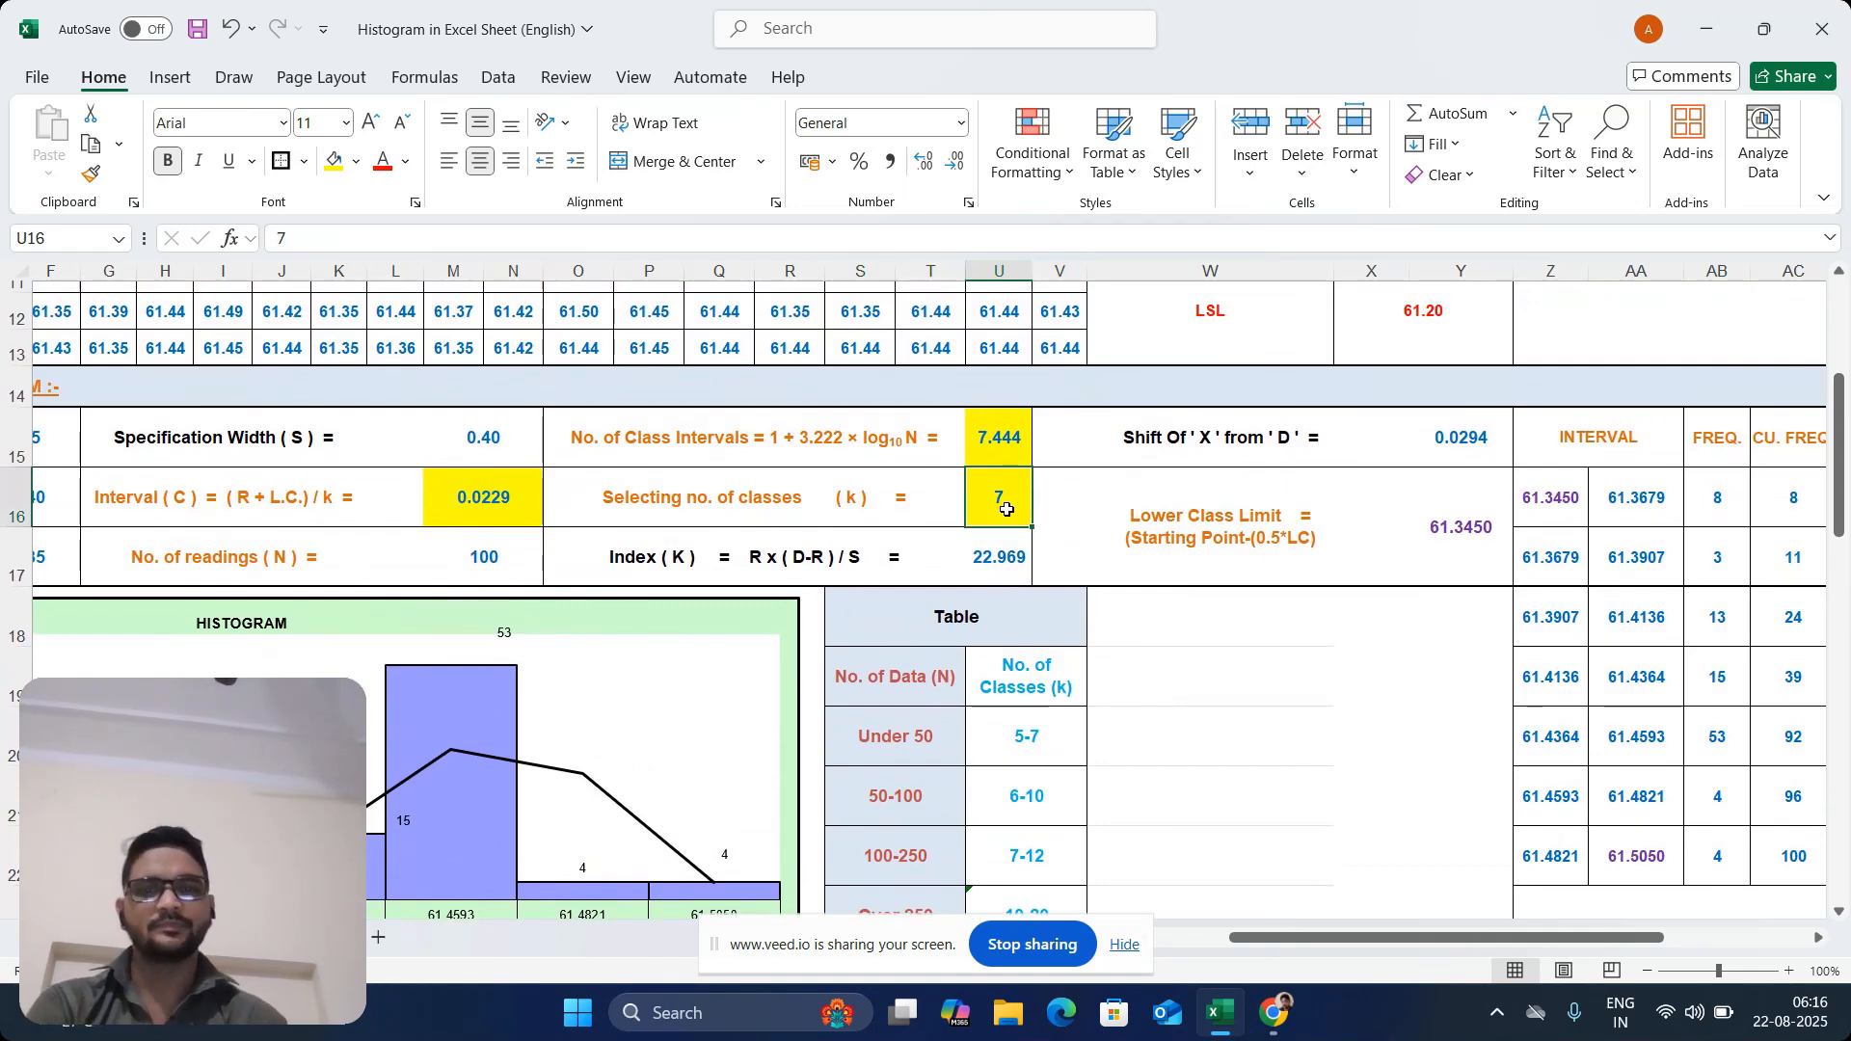
drag(686, 439, 982, 439)
click(761, 501)
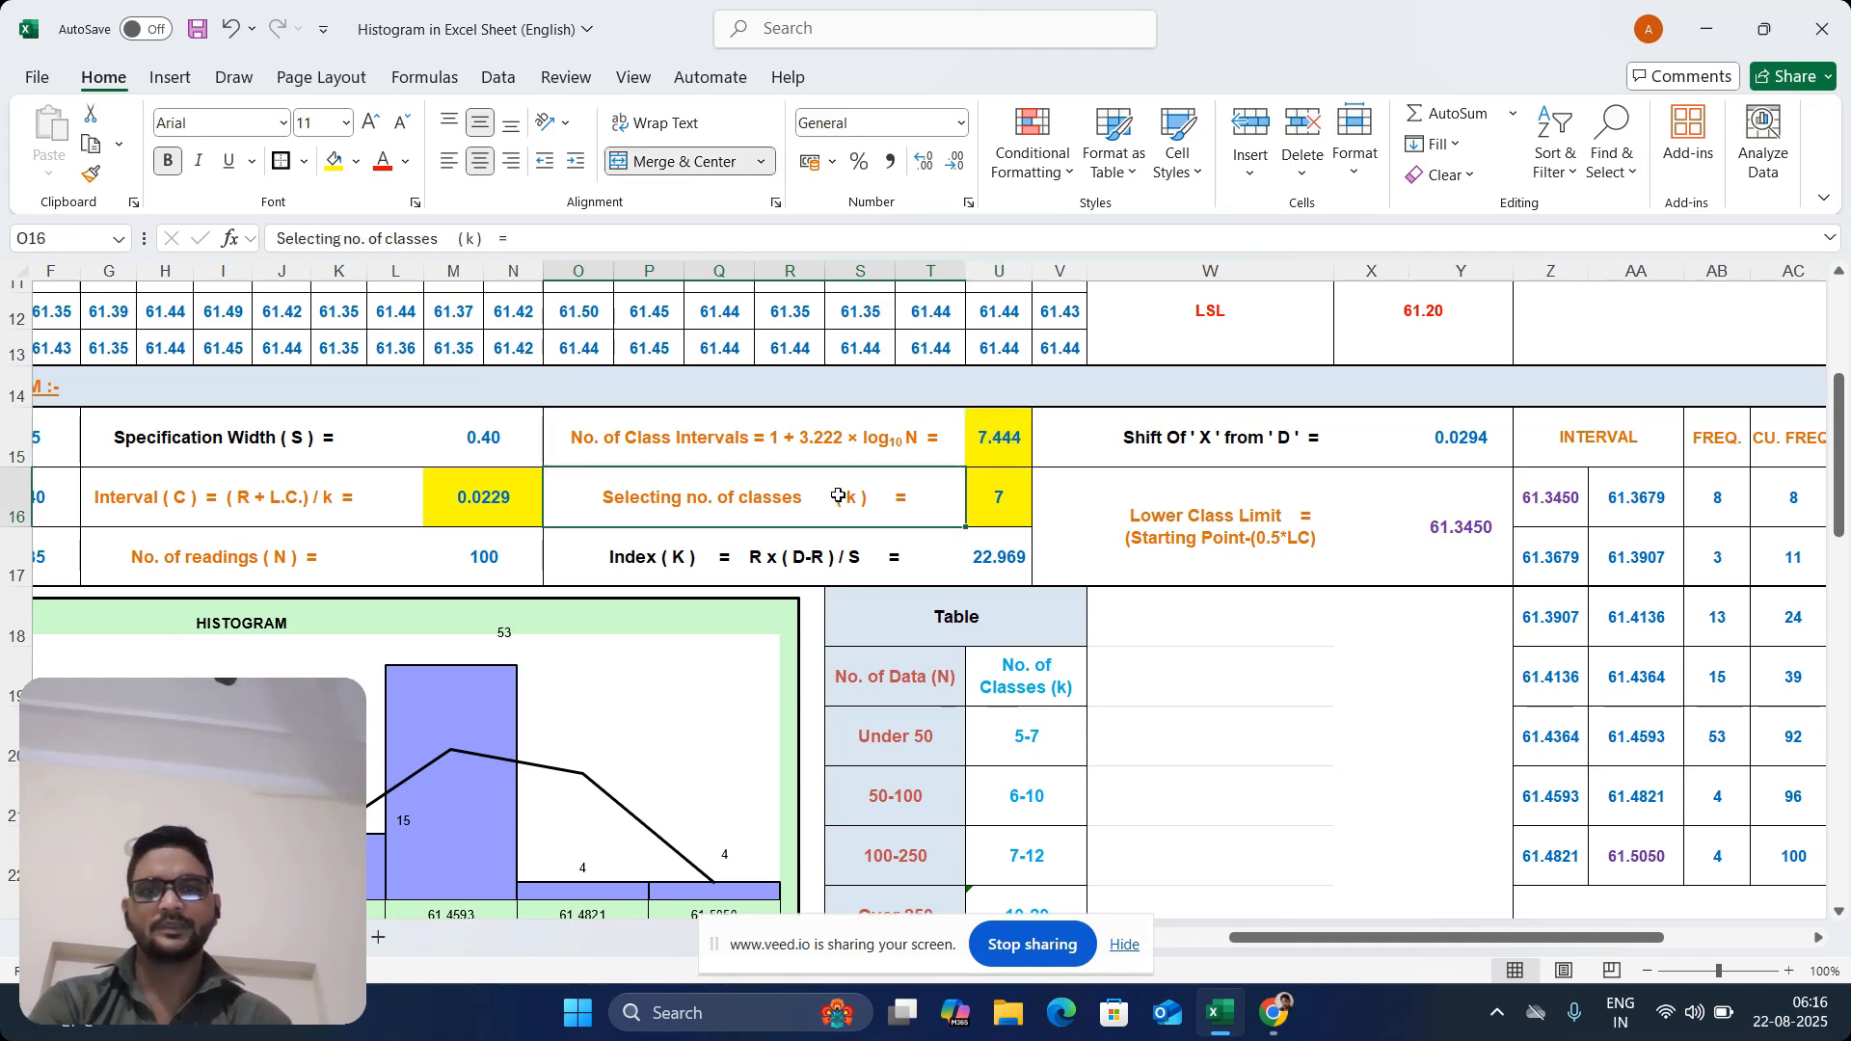
click(1008, 501)
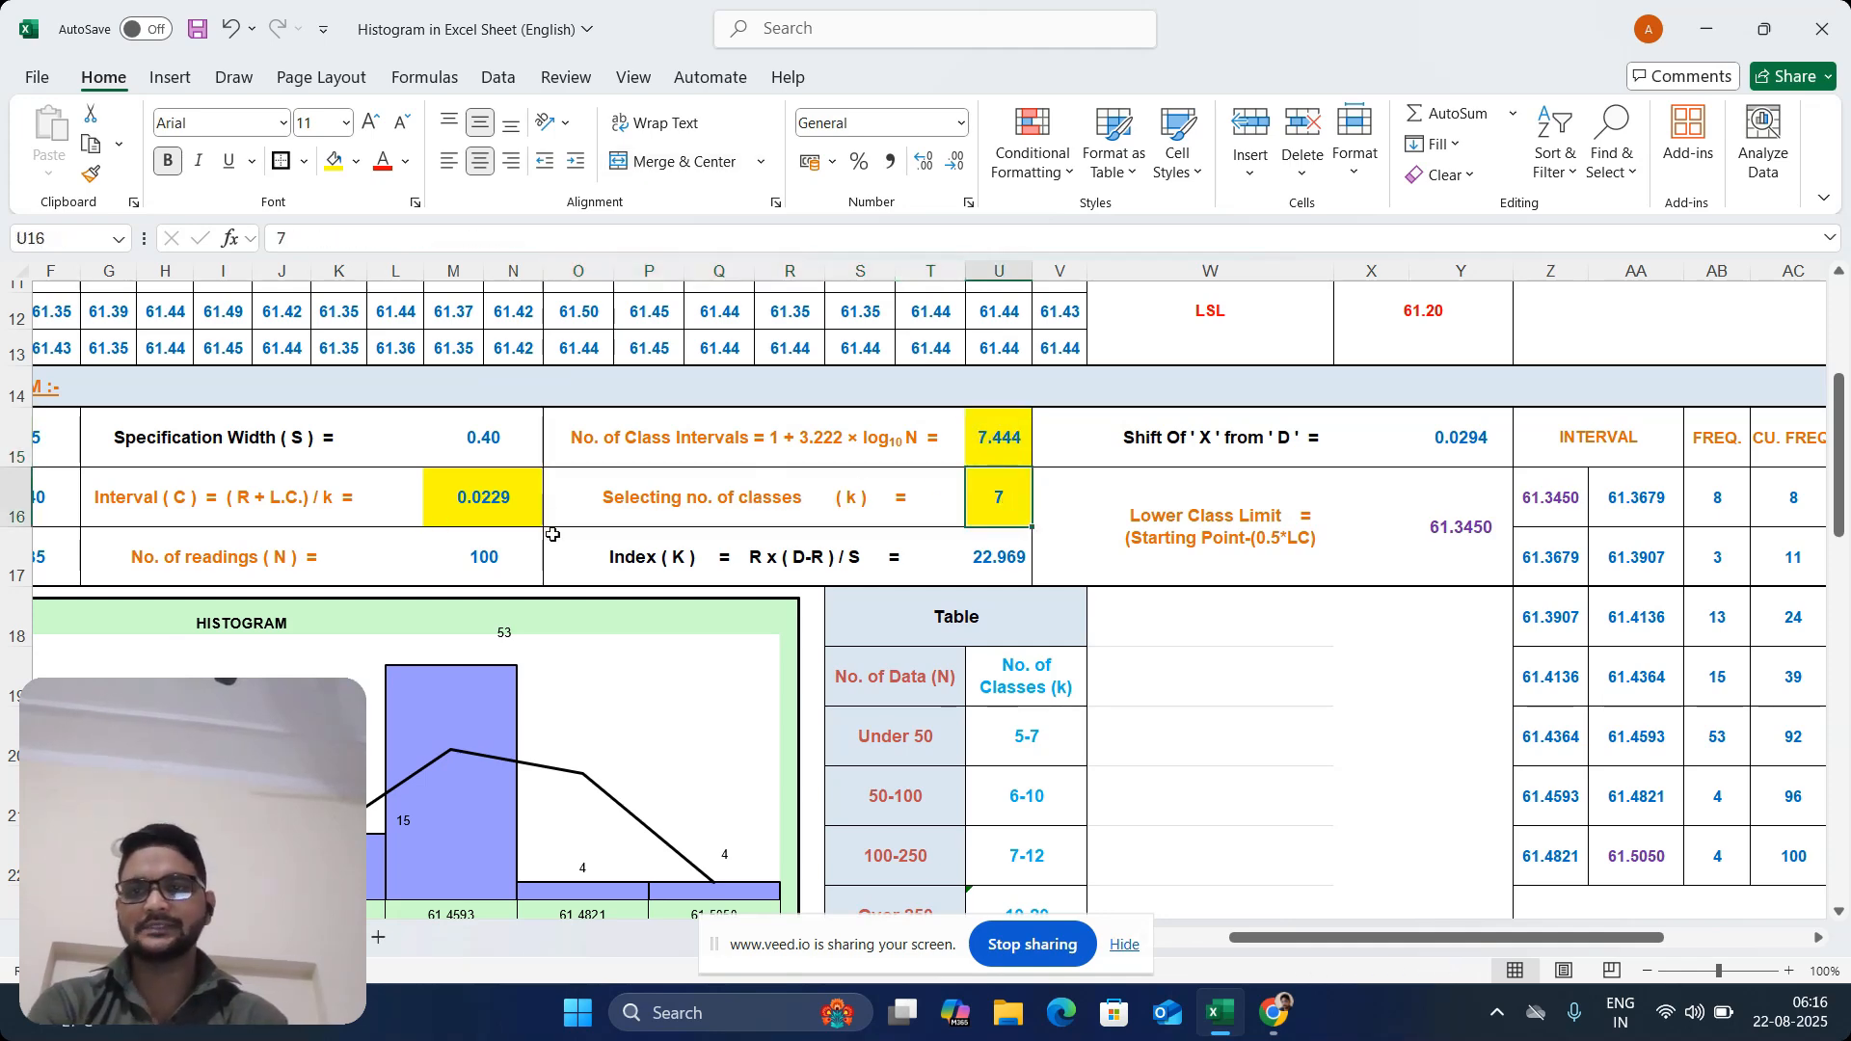
Review the Interval (C) formula label in G16 and the Process Width (R) formula in E15 that it uses
click(132, 510)
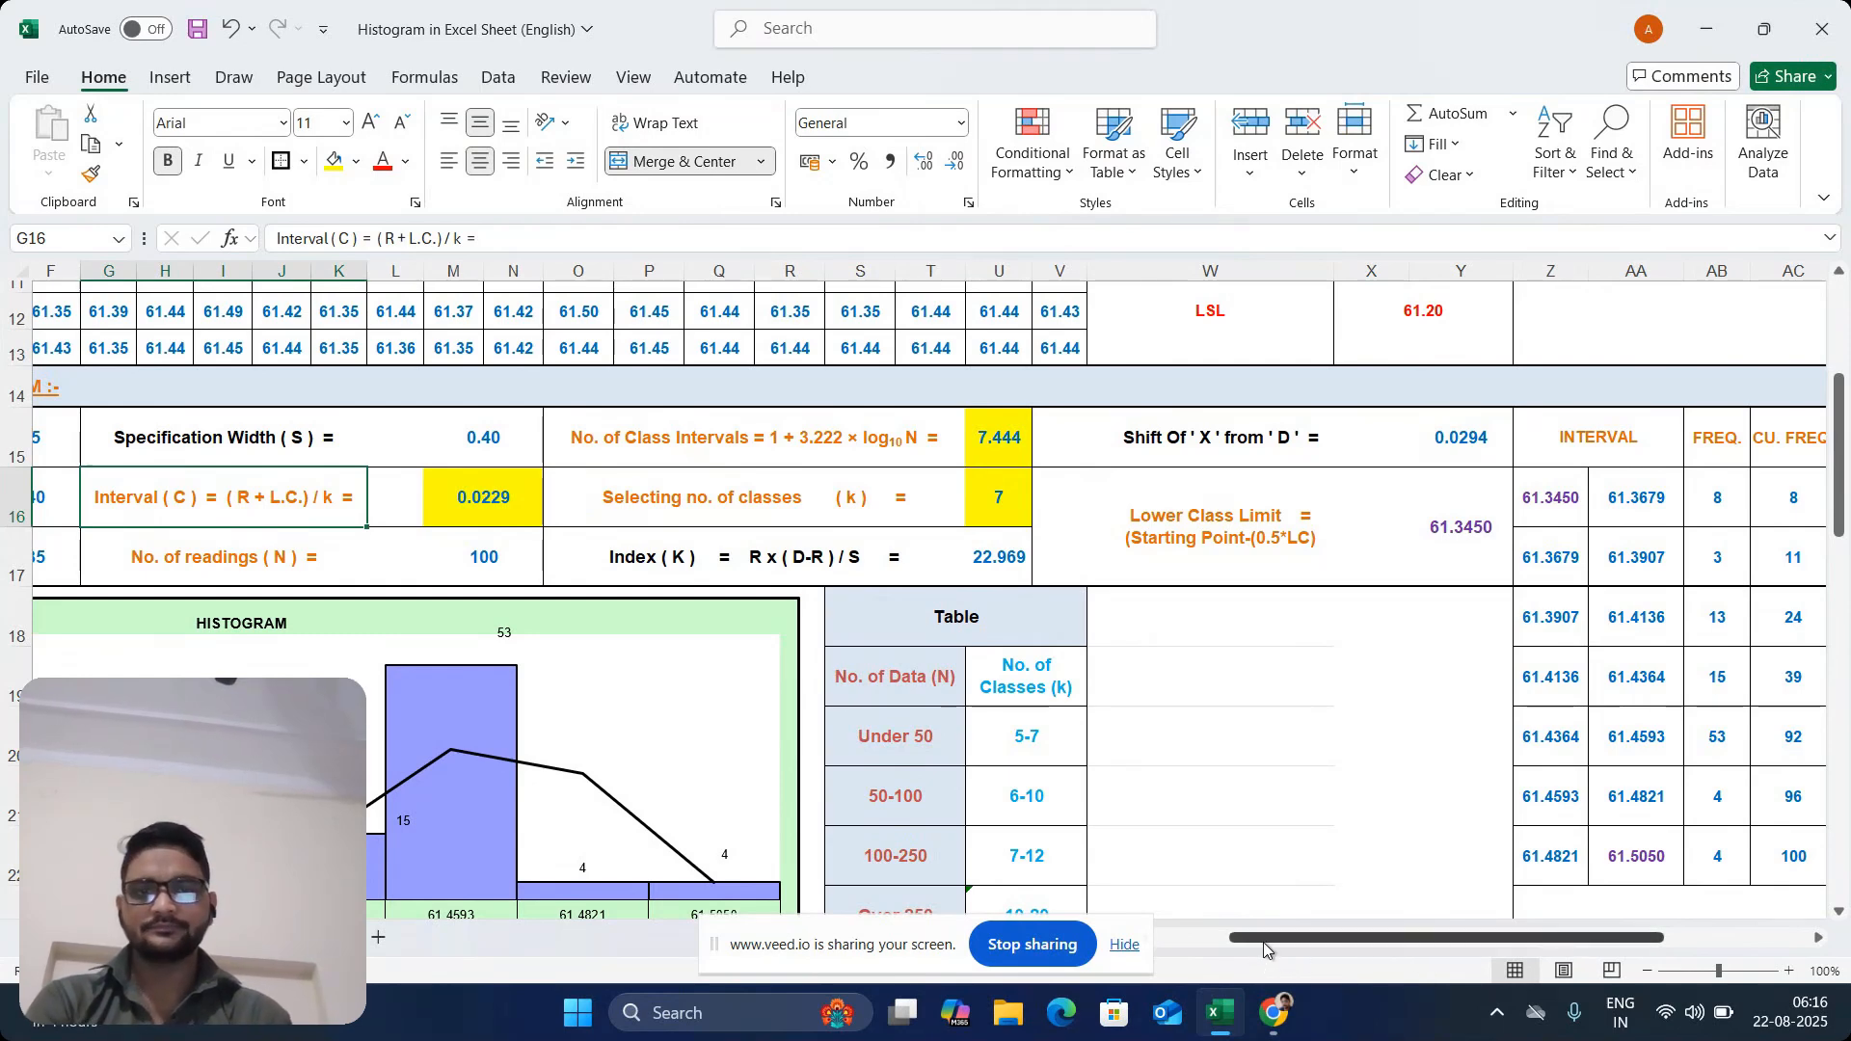
drag(1263, 940, 1197, 948)
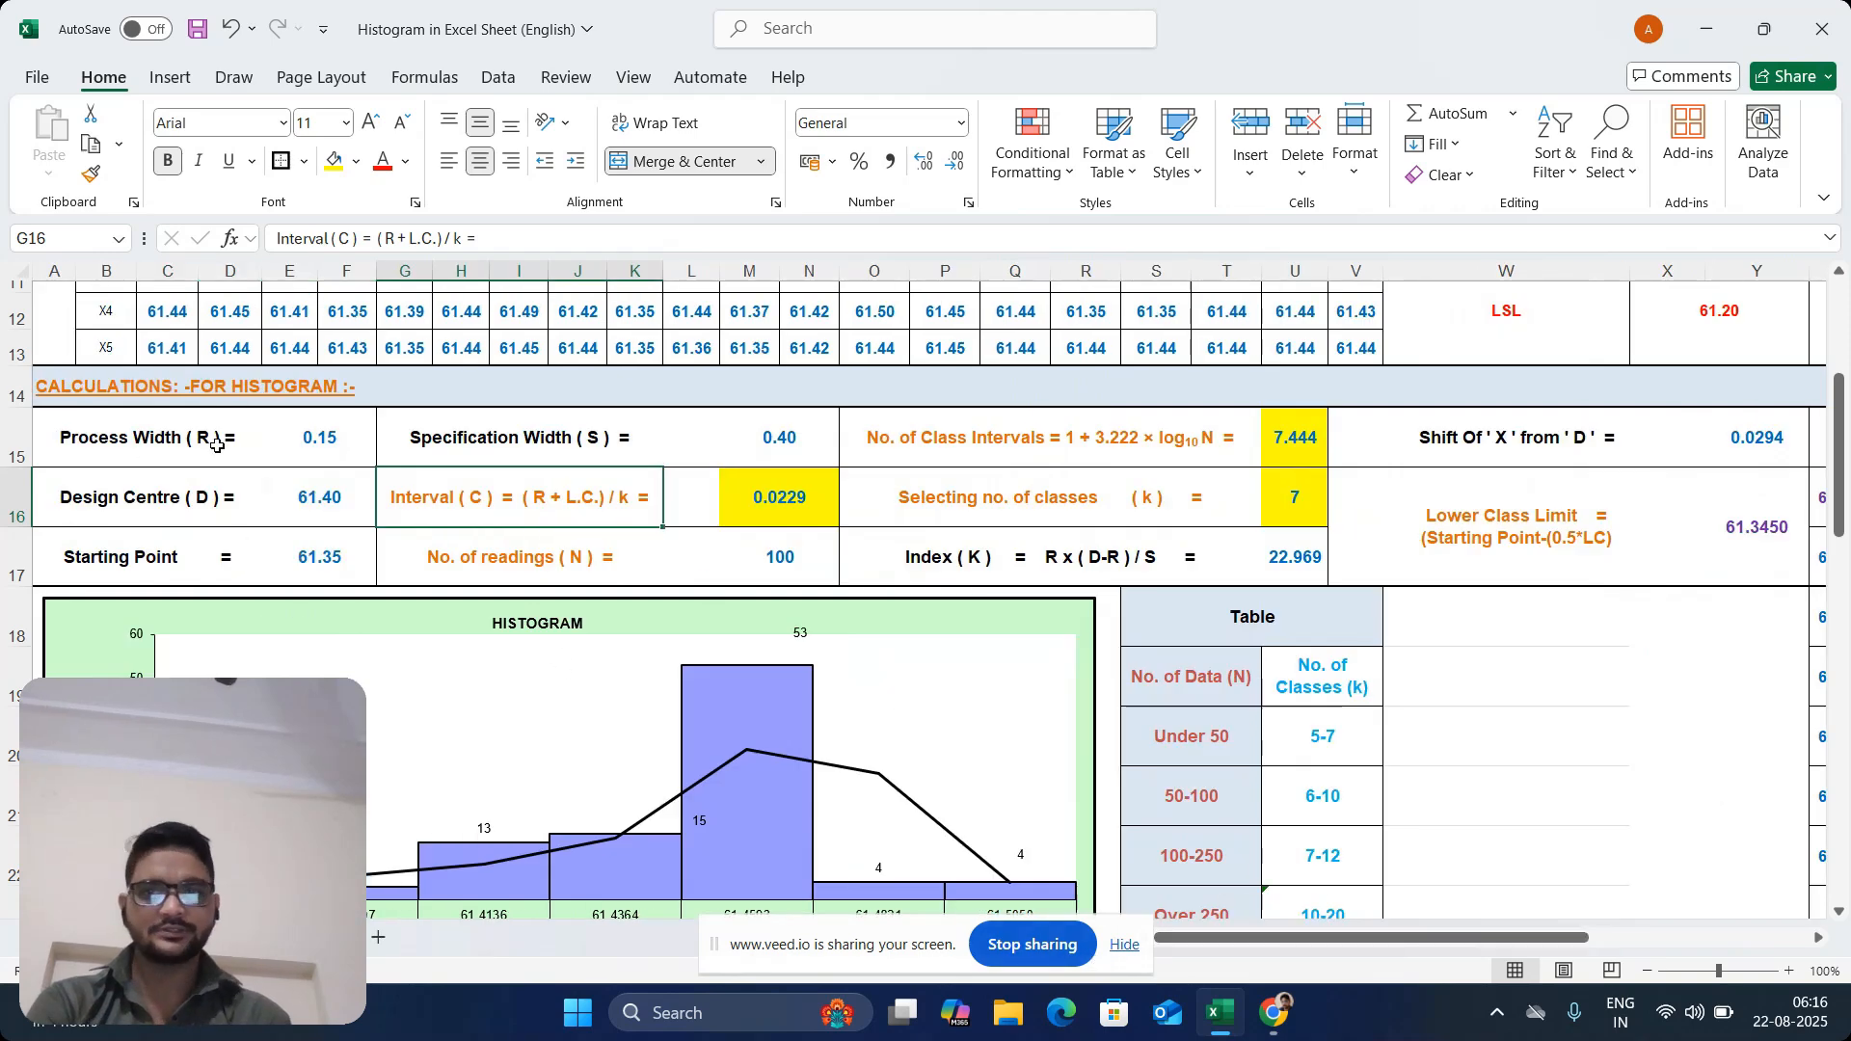
click(217, 445)
click(314, 448)
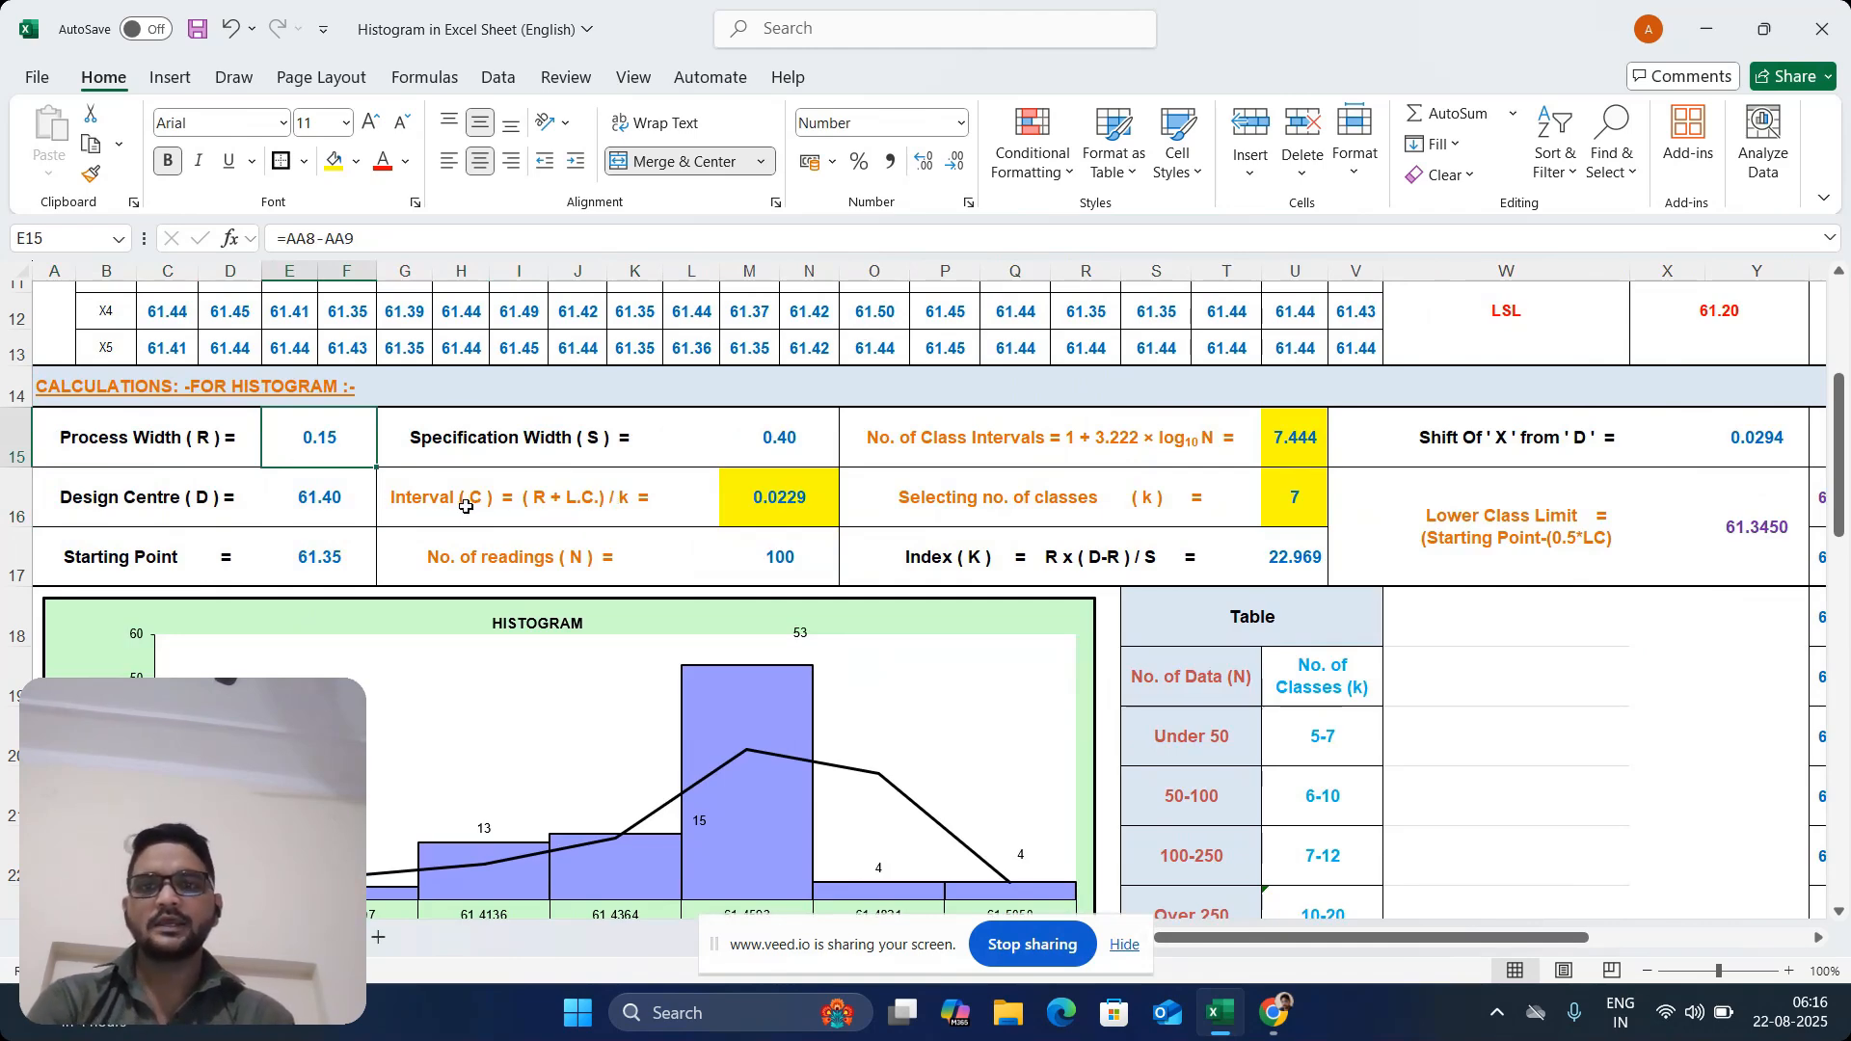
click(571, 511)
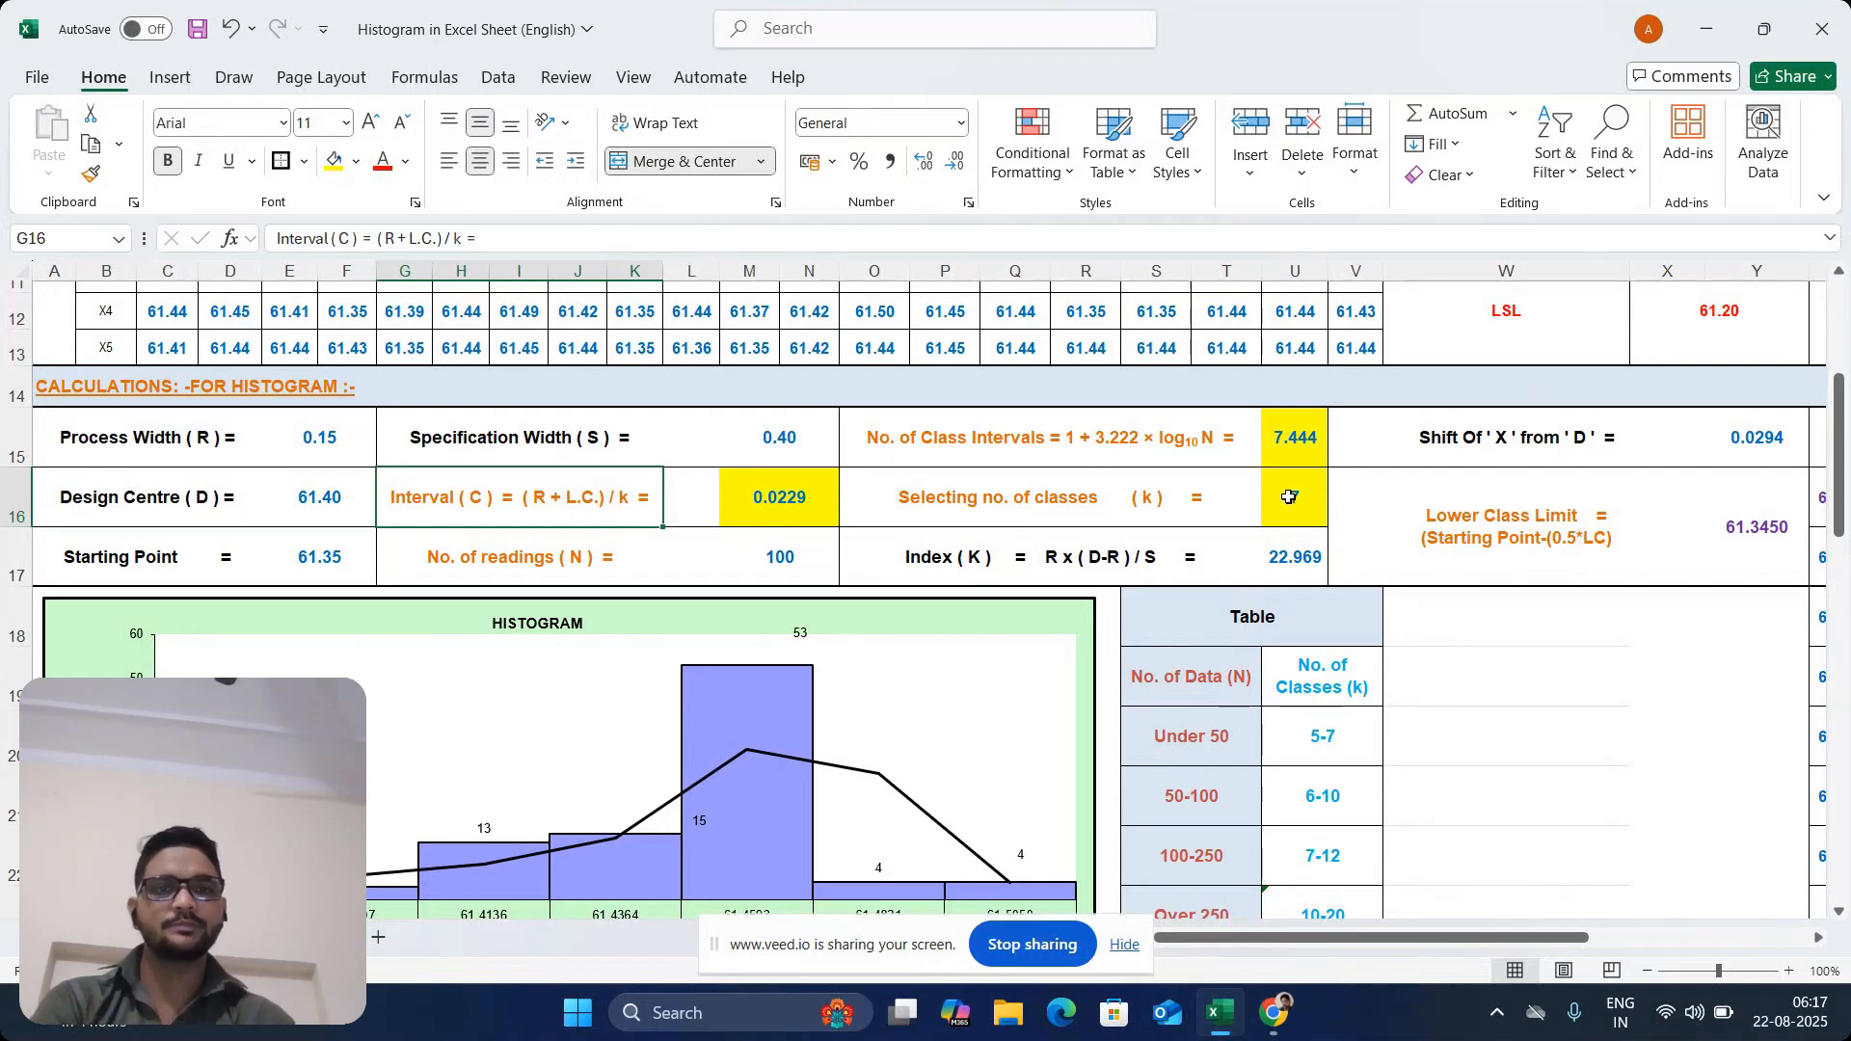
Enter the interval (C) formula =(E15+0.01)/U16 in cell M16
click(761, 508)
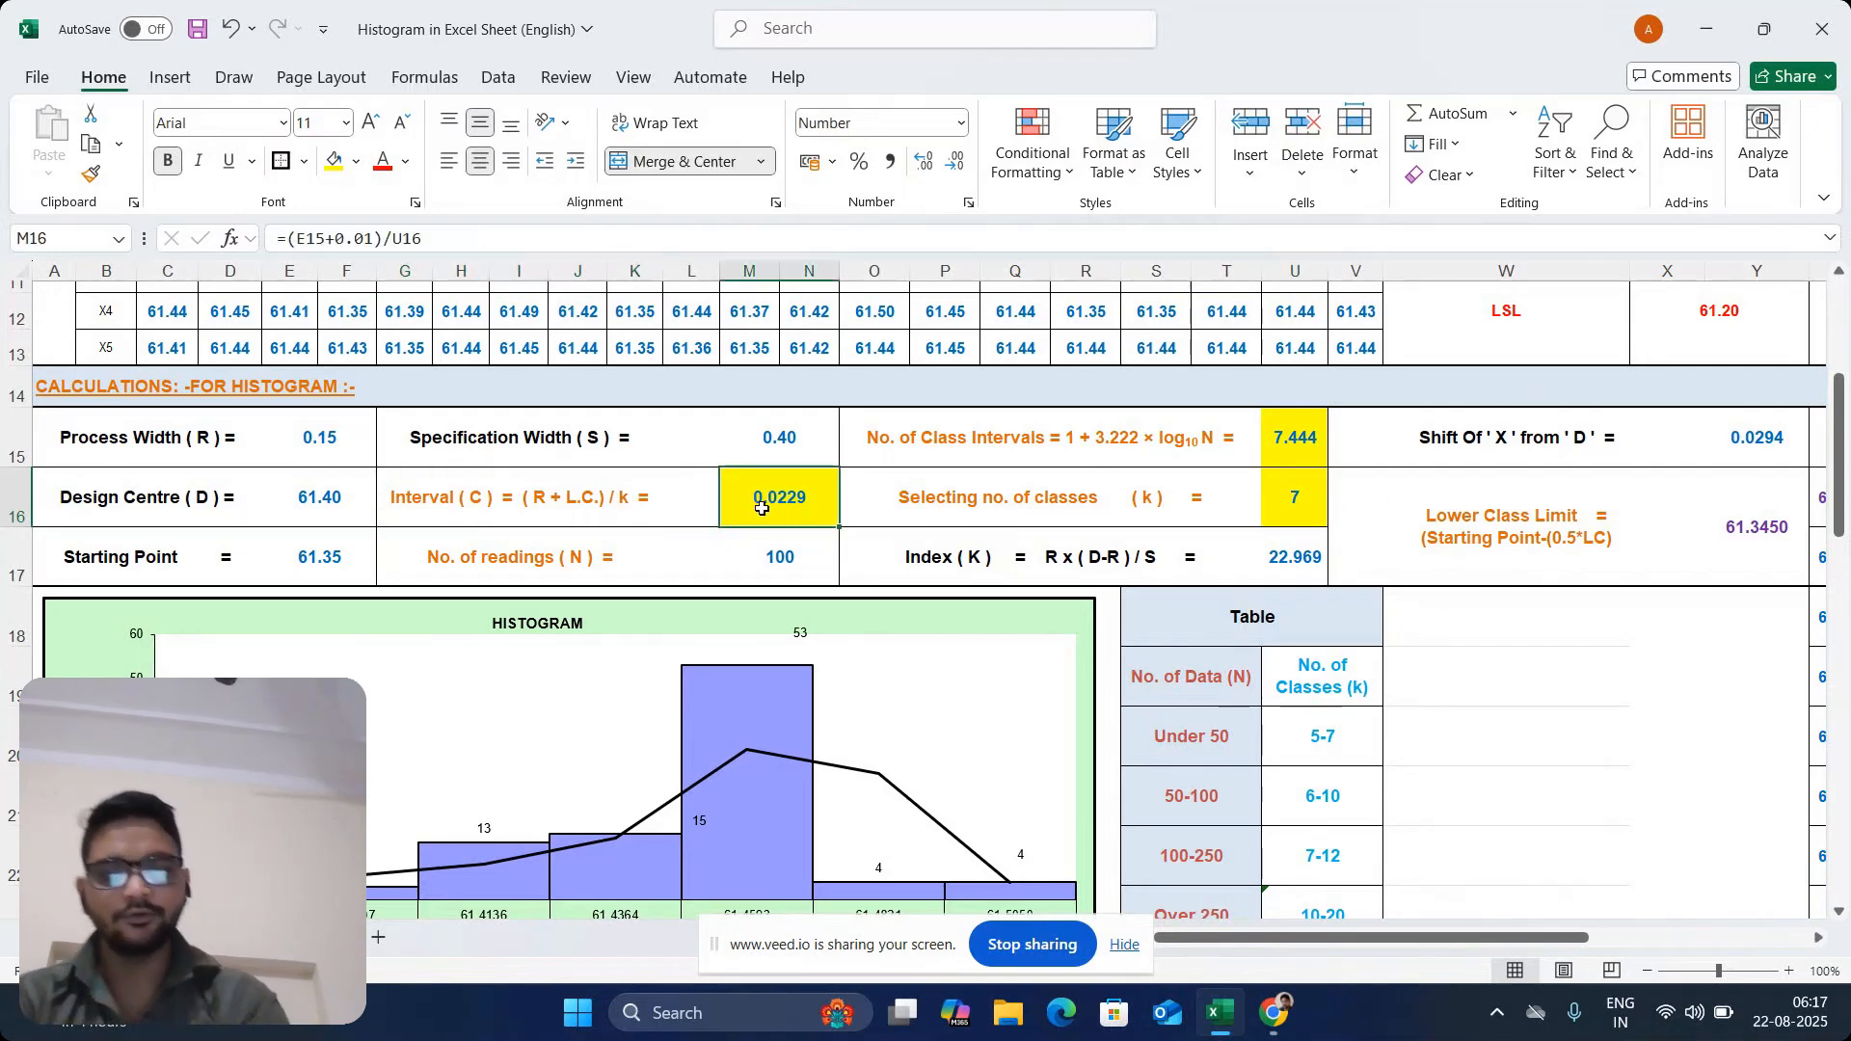
text(=)
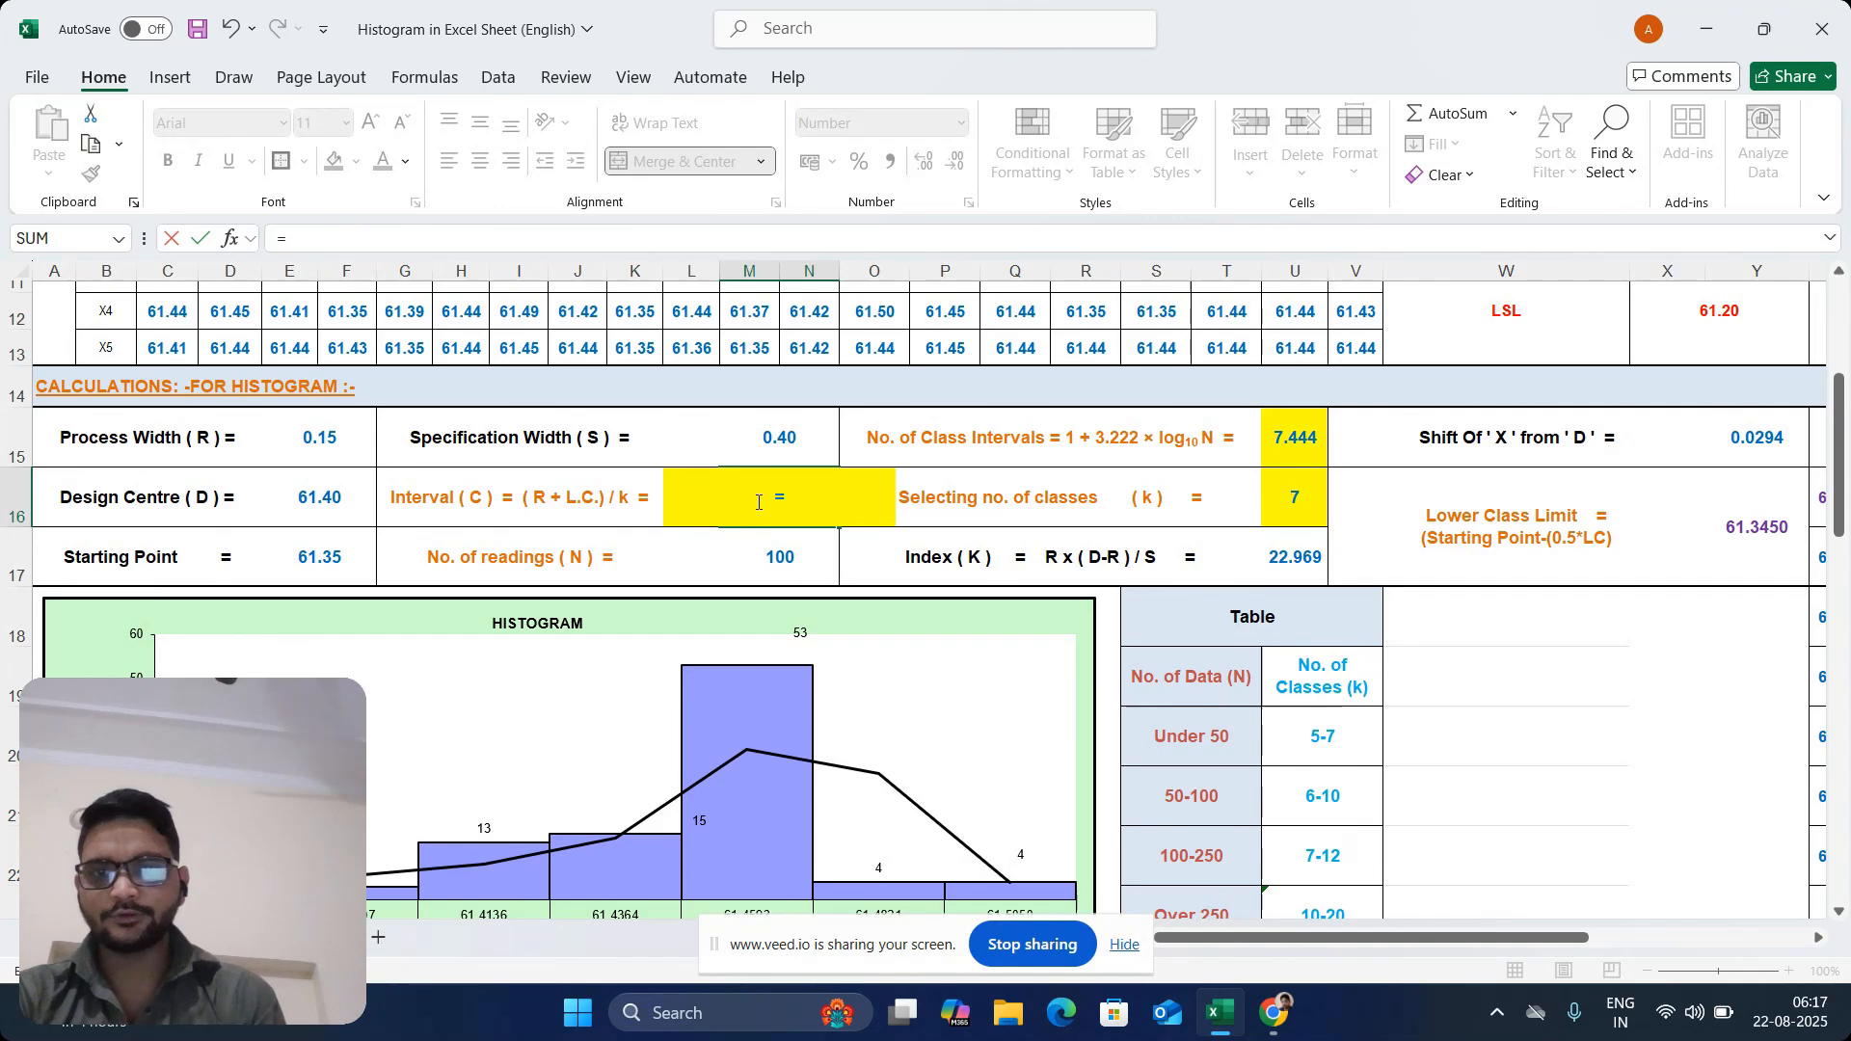
text(()
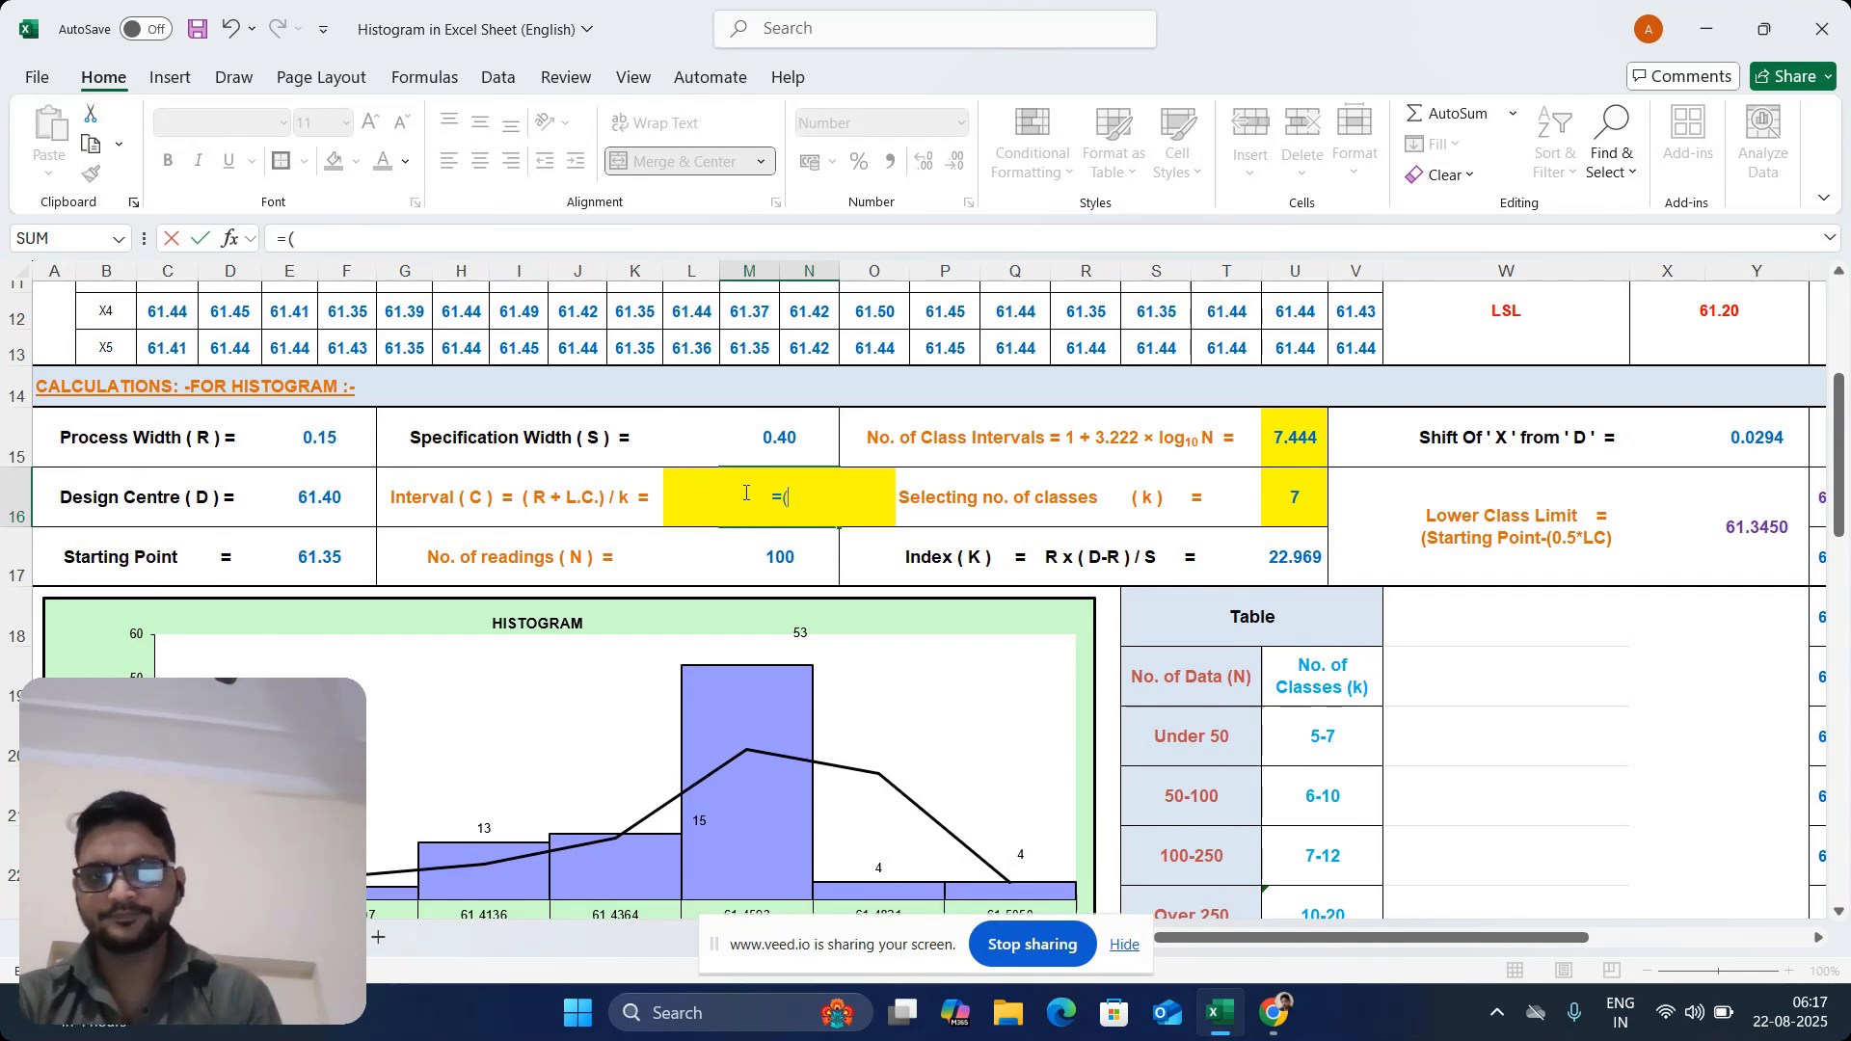
click(349, 436)
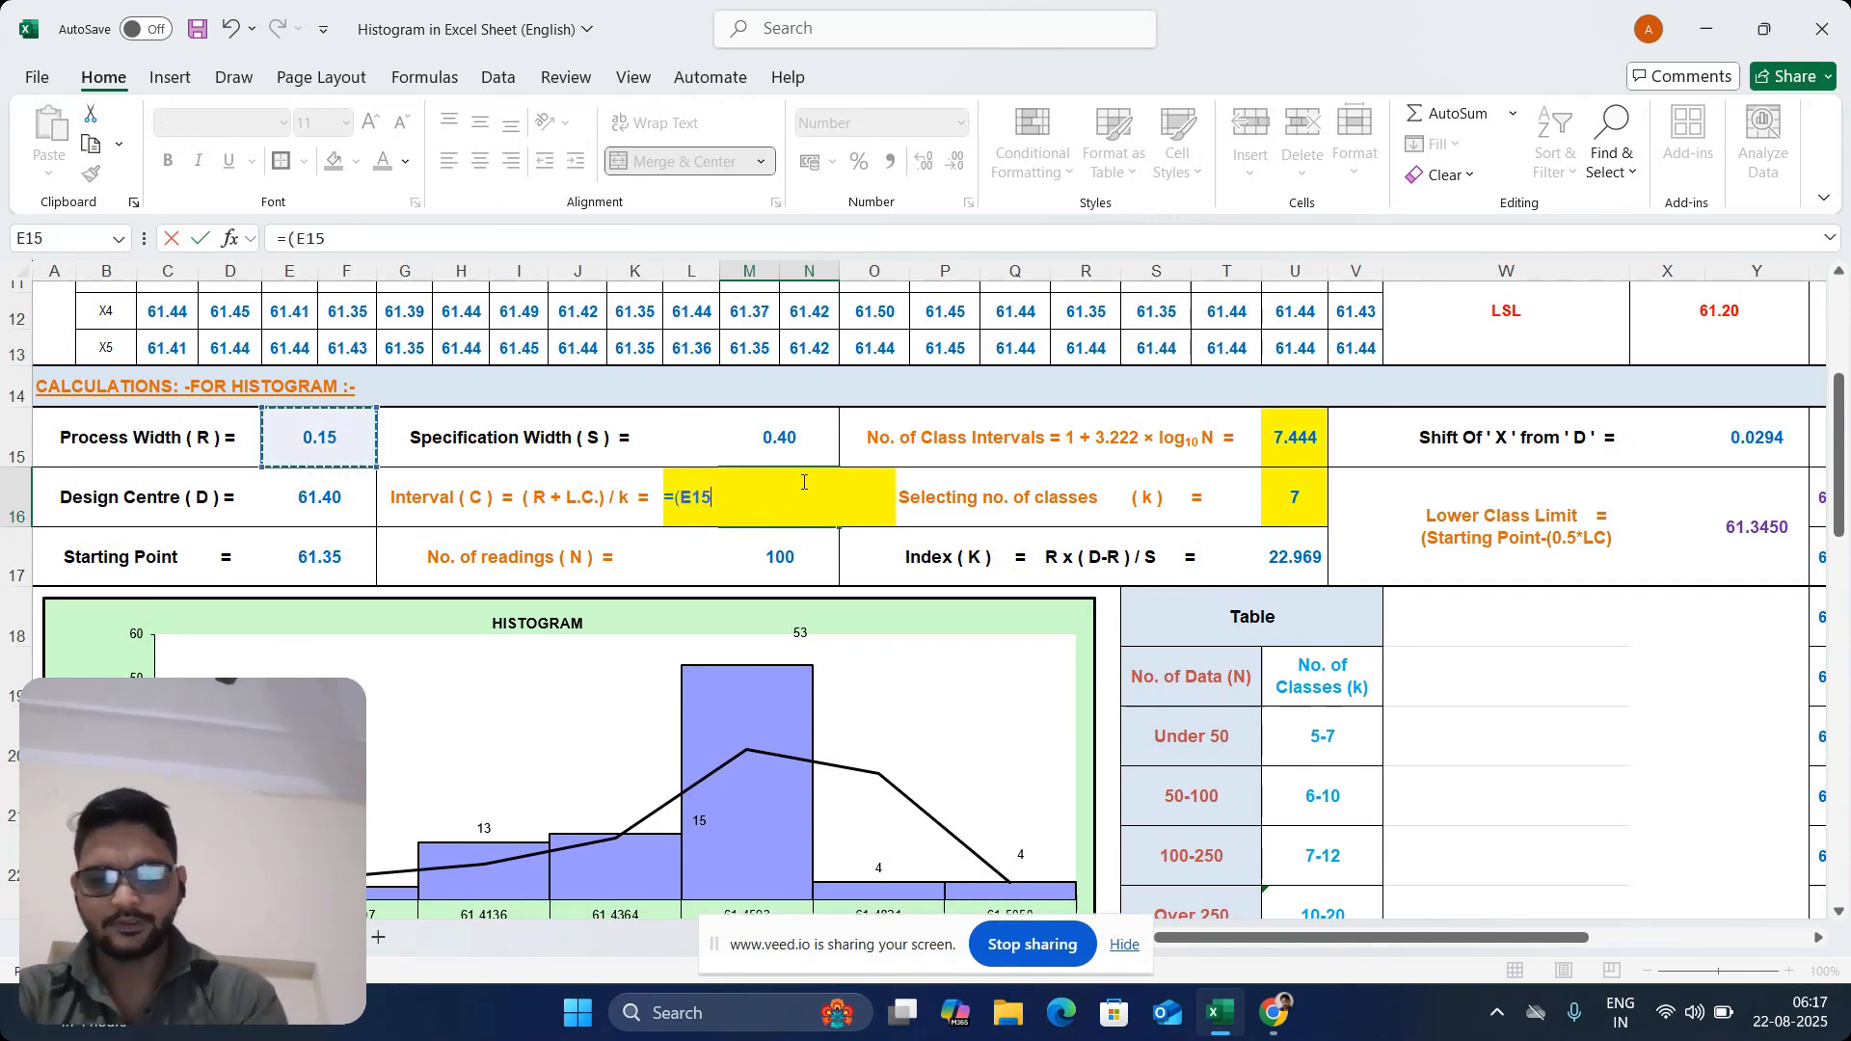
text(+0)
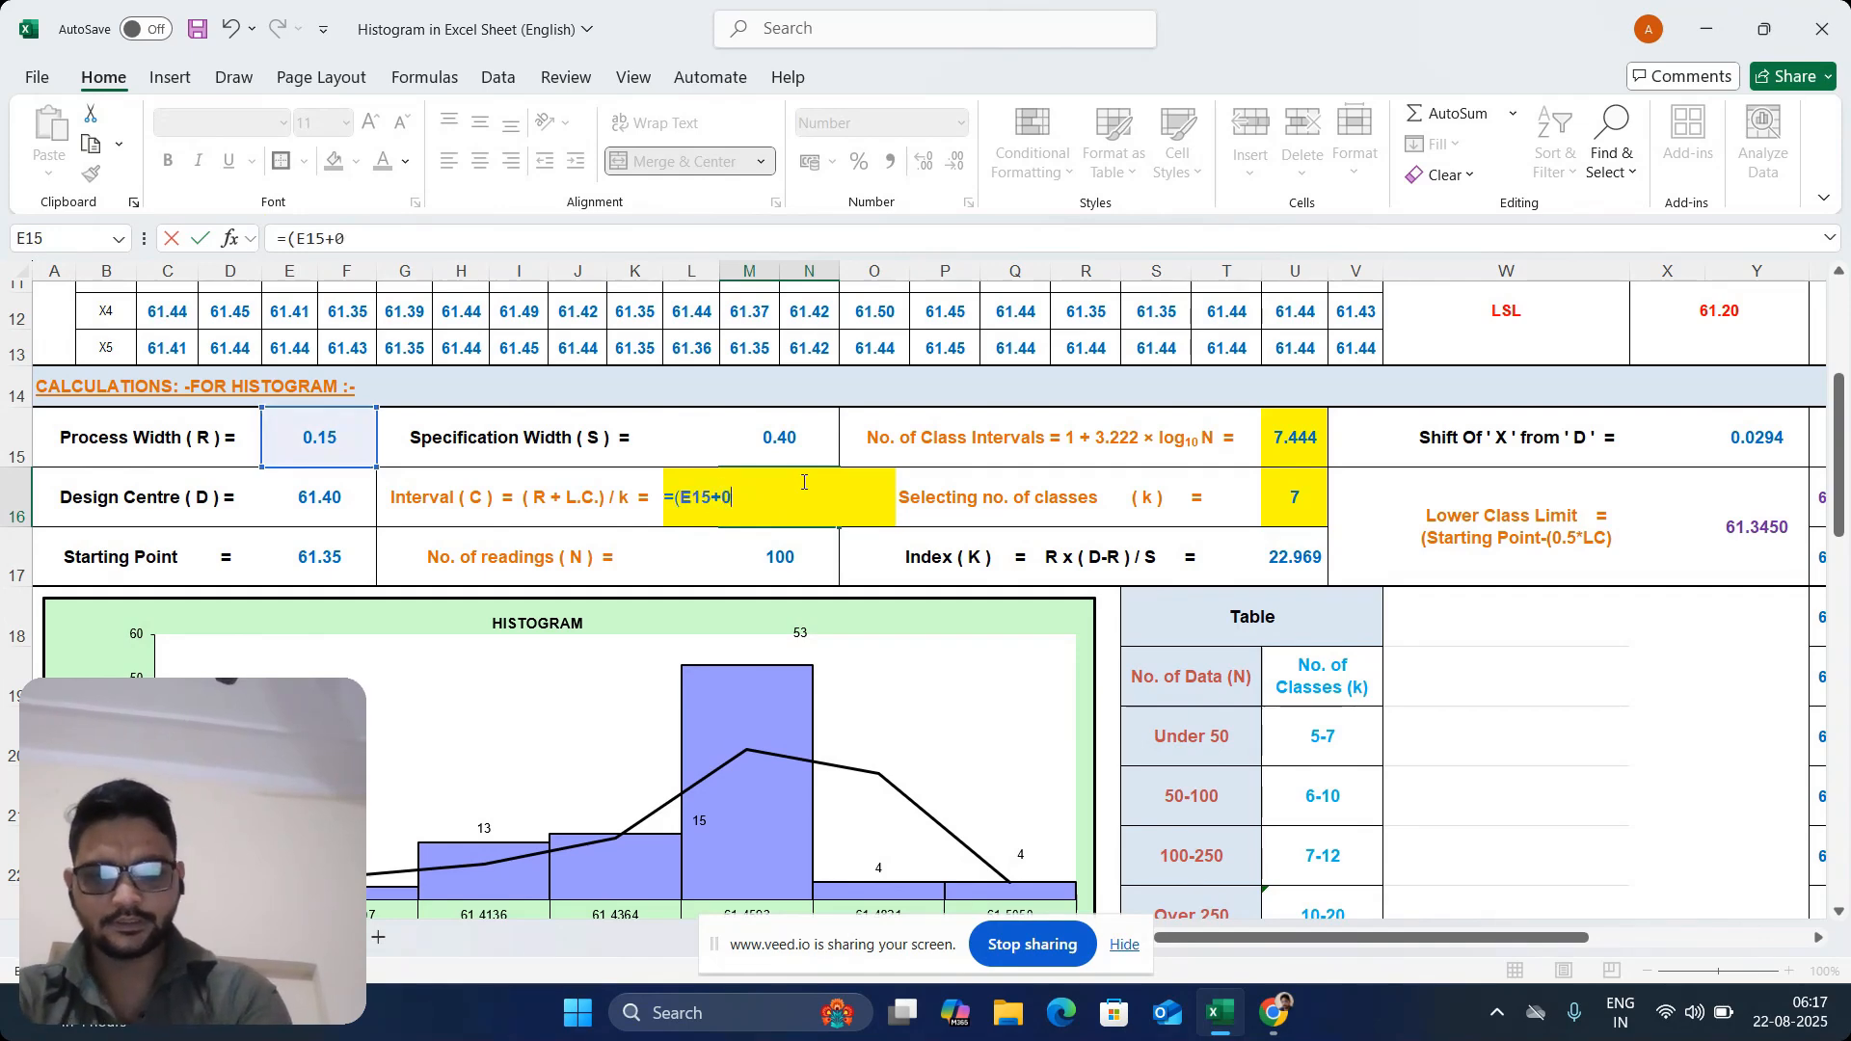
text(.01)
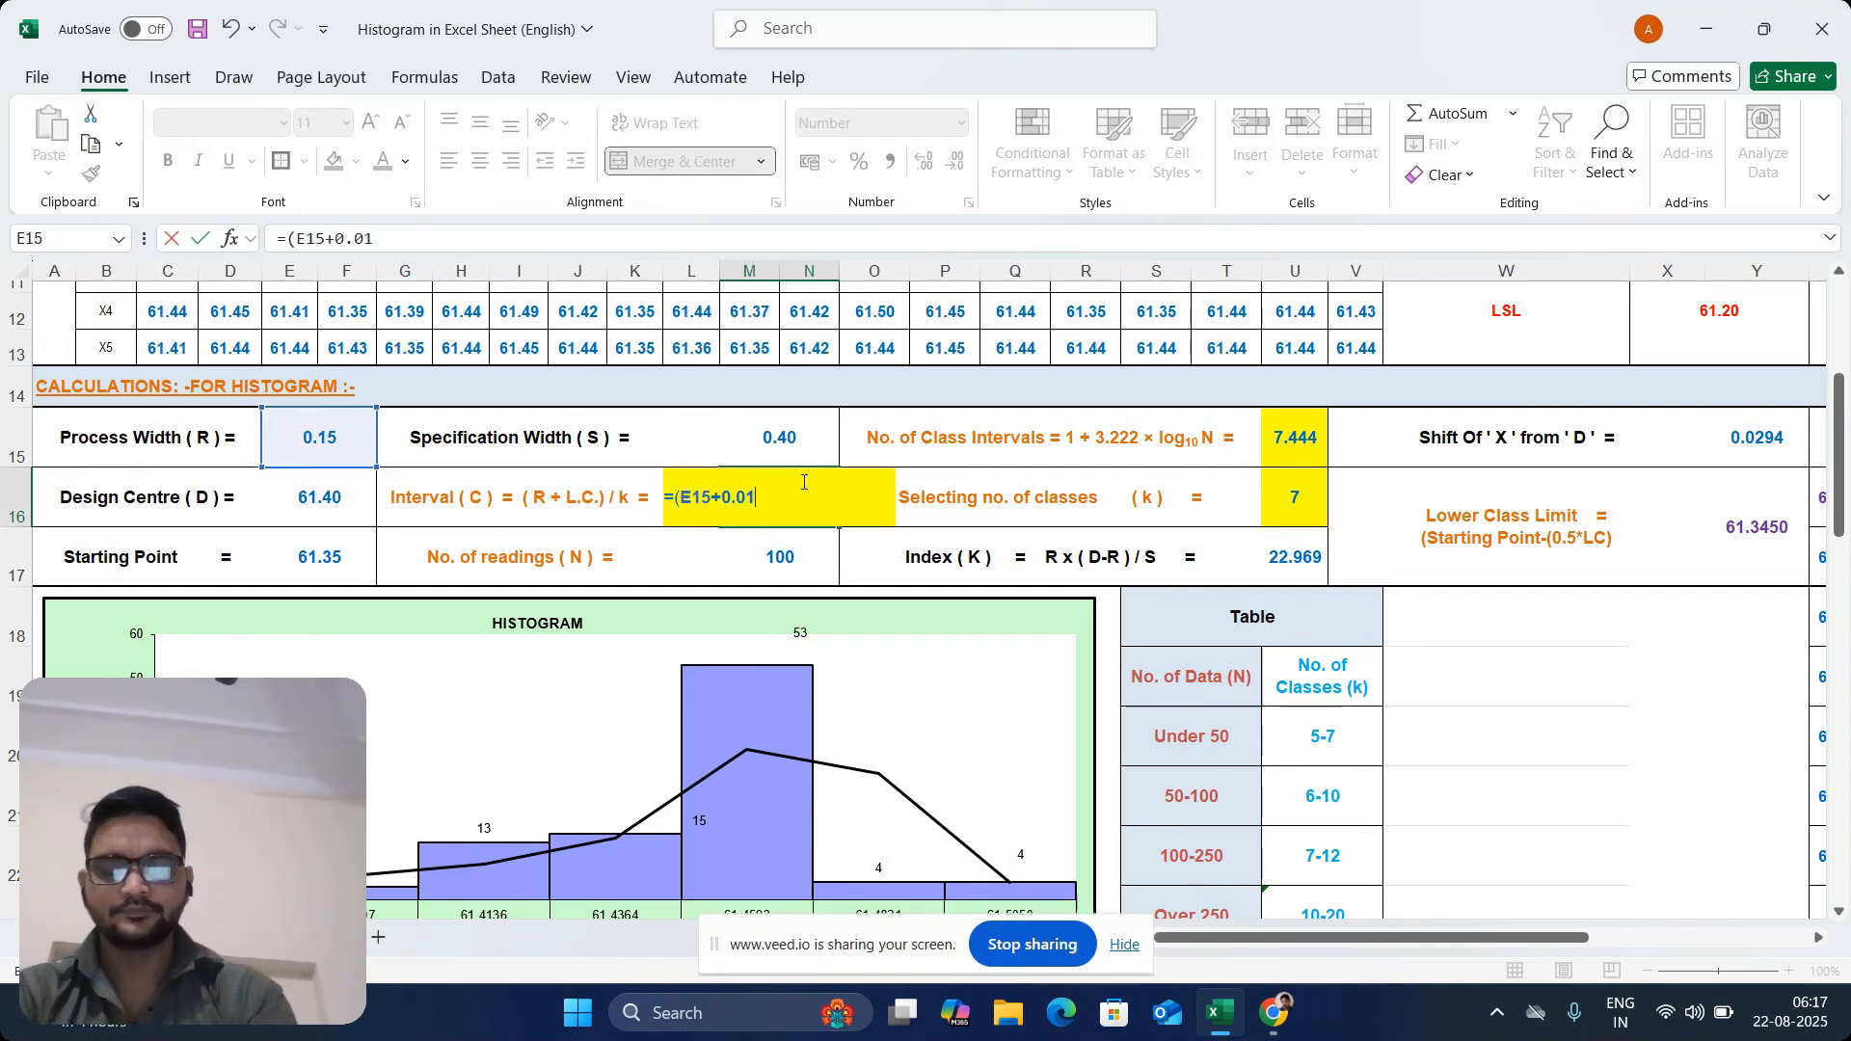
text())
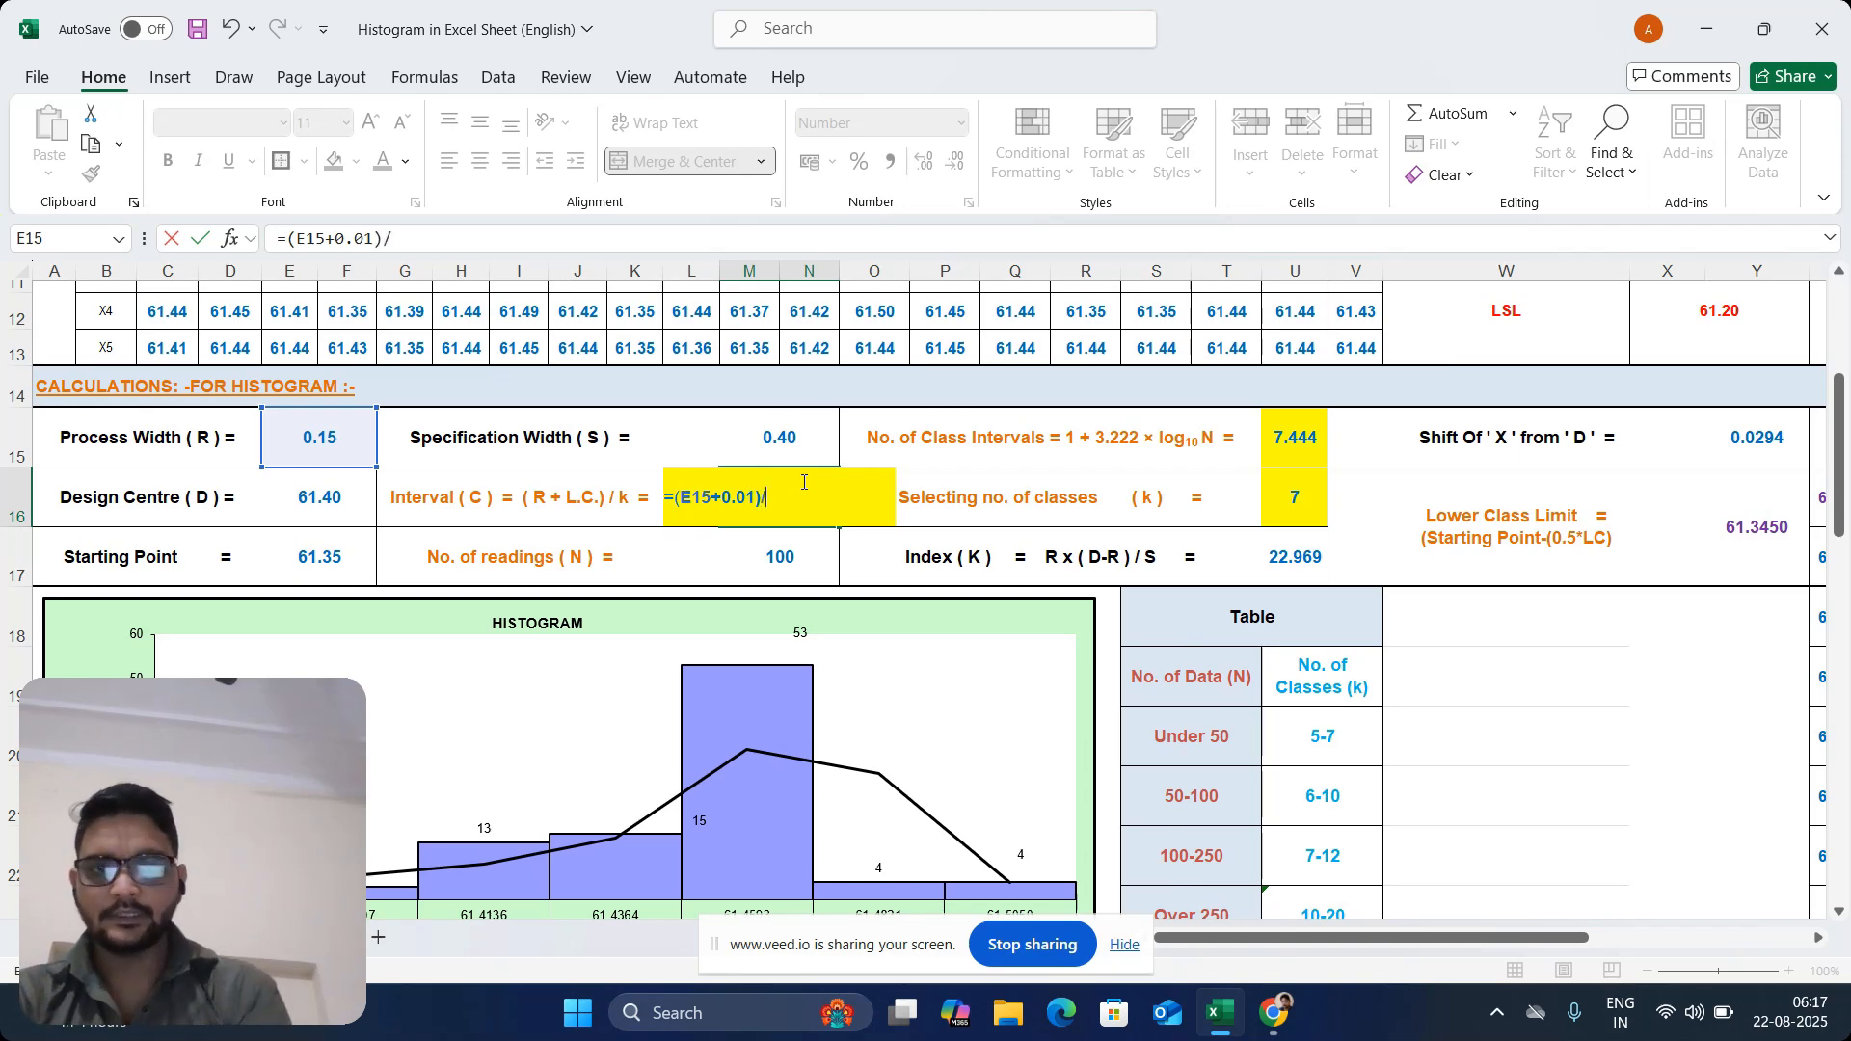
text(/)
click(1296, 494)
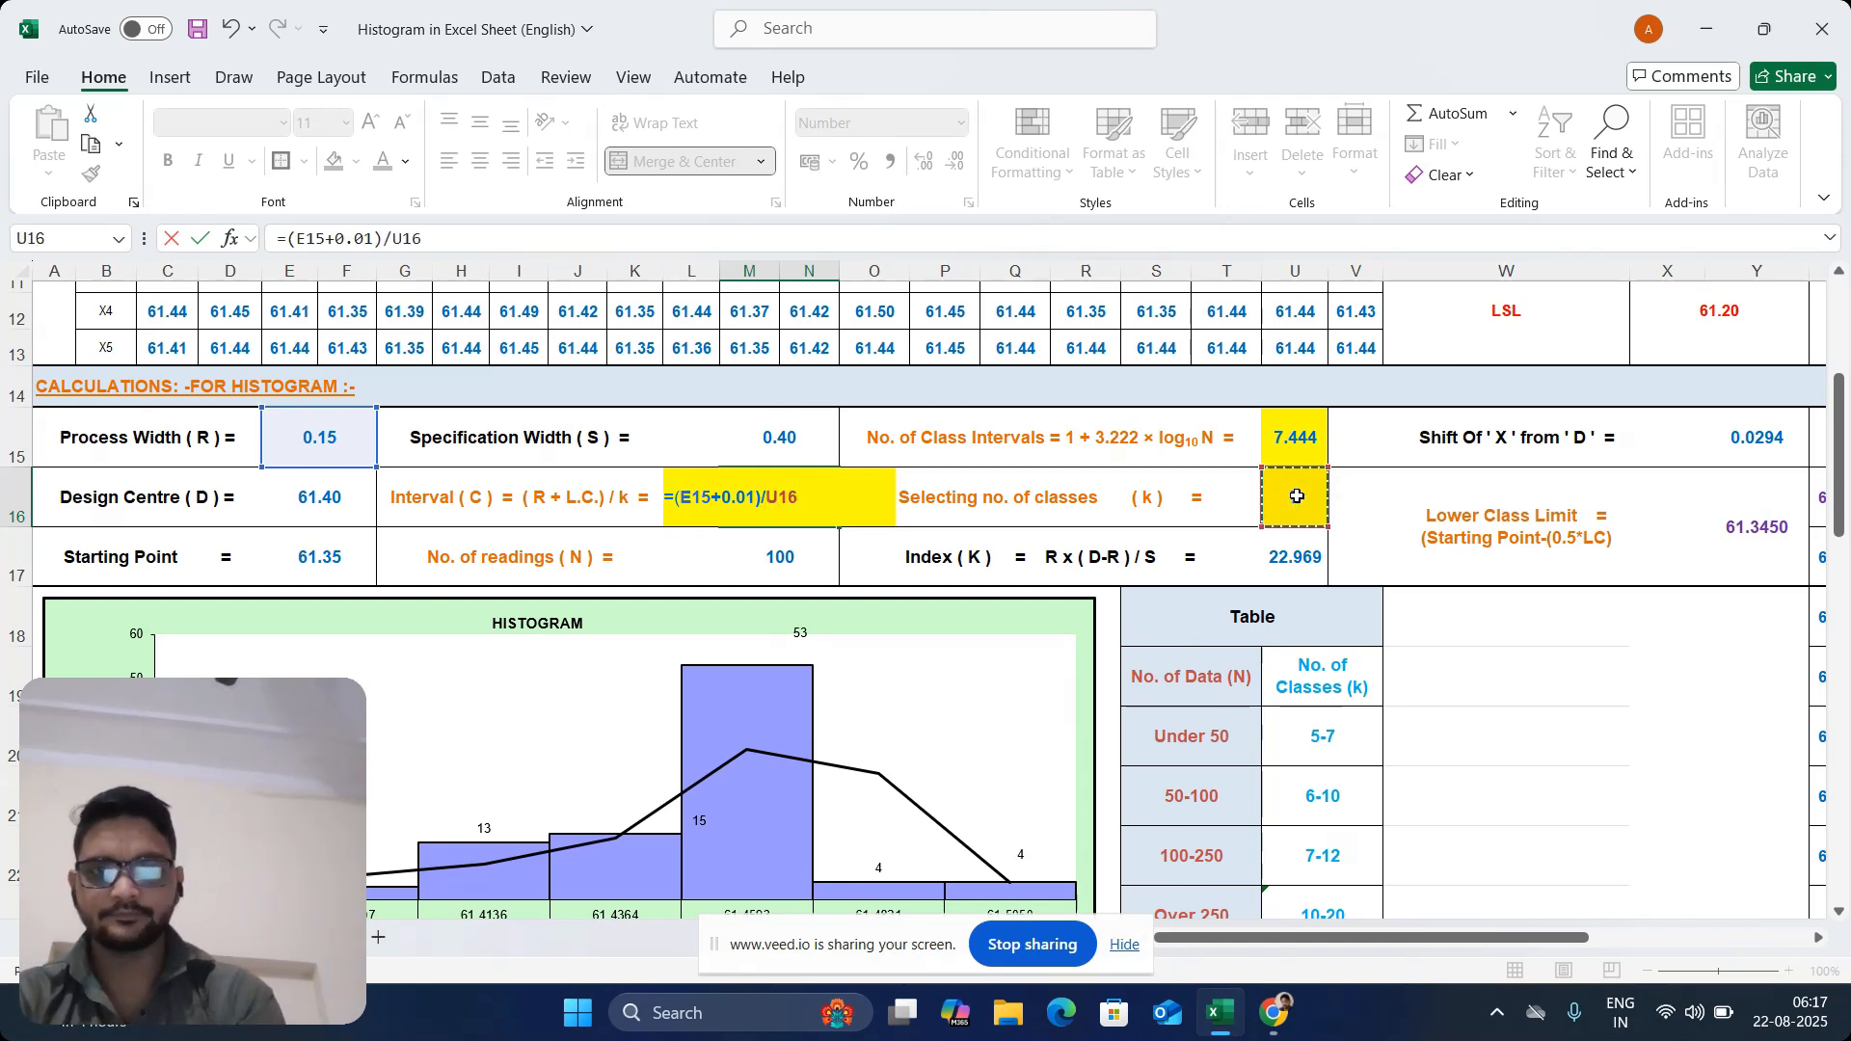
key(Return)
click(820, 496)
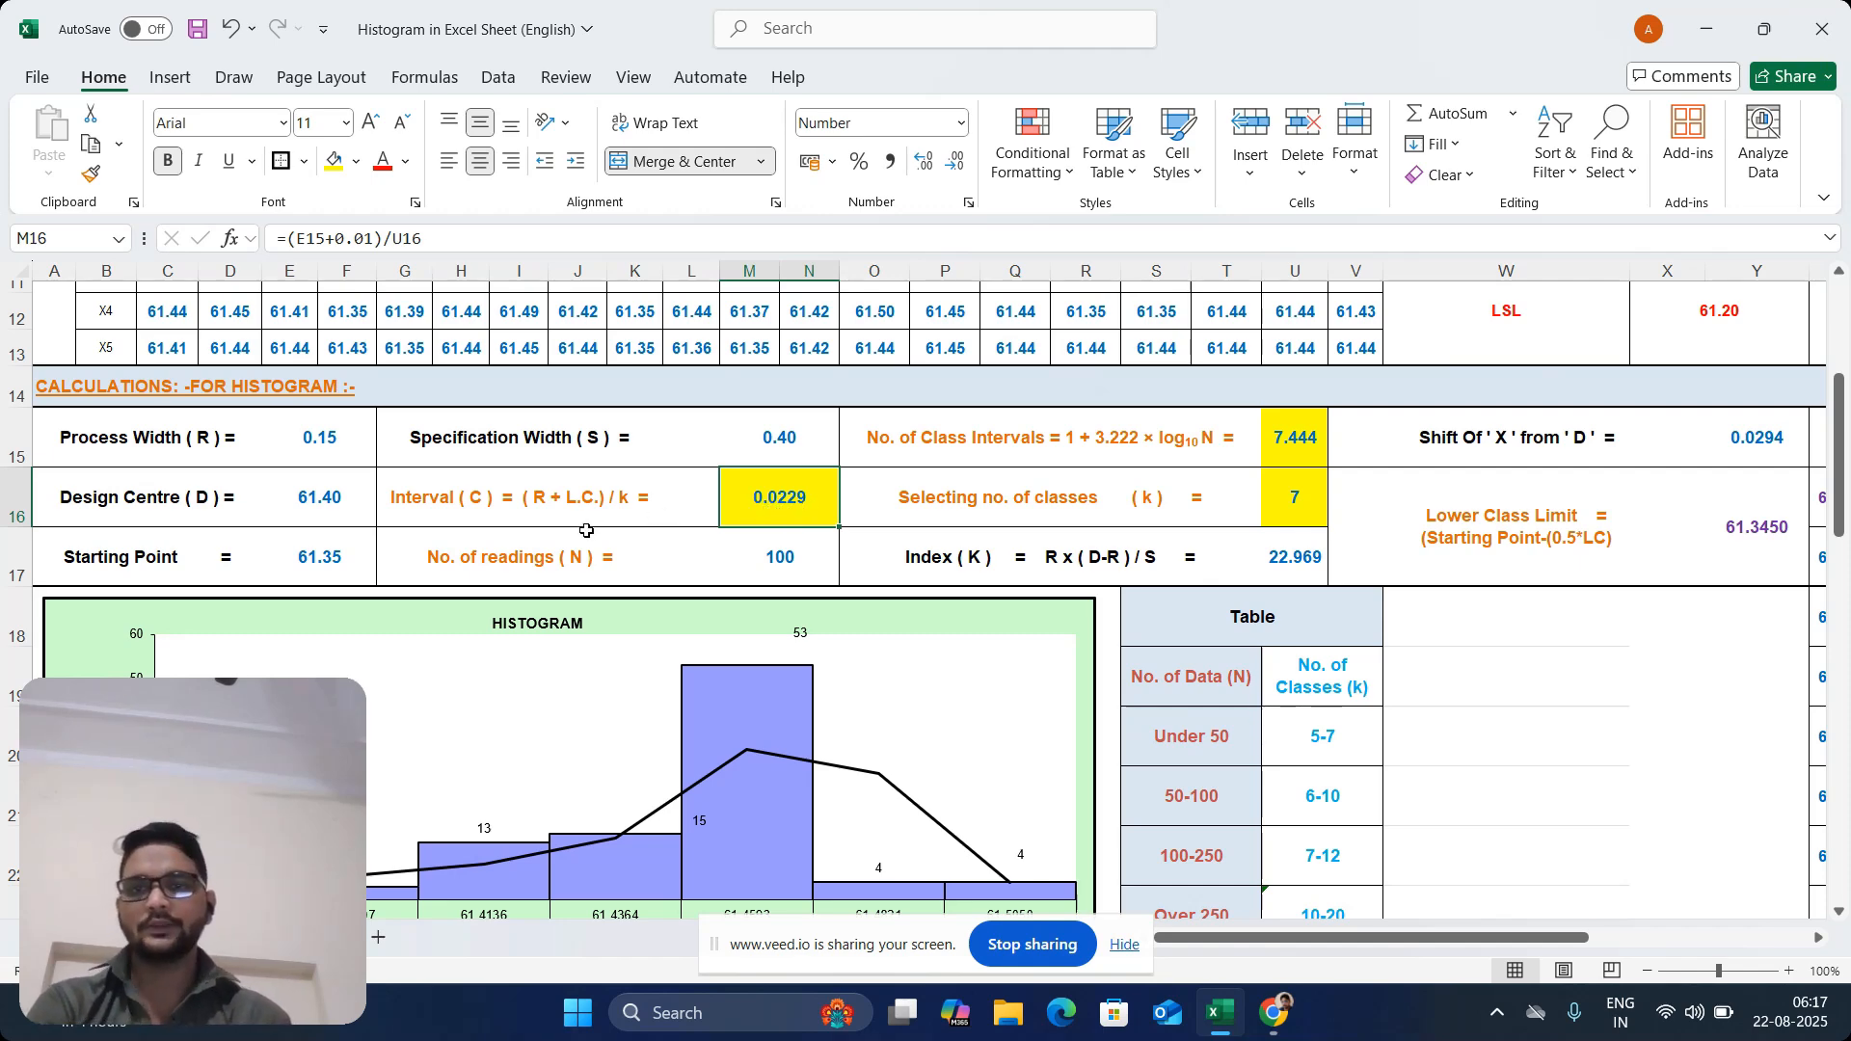
Fill the Interval (C), No. of Class Intervals and Selecting no. of classes (k) label cells with yellow
click(459, 483)
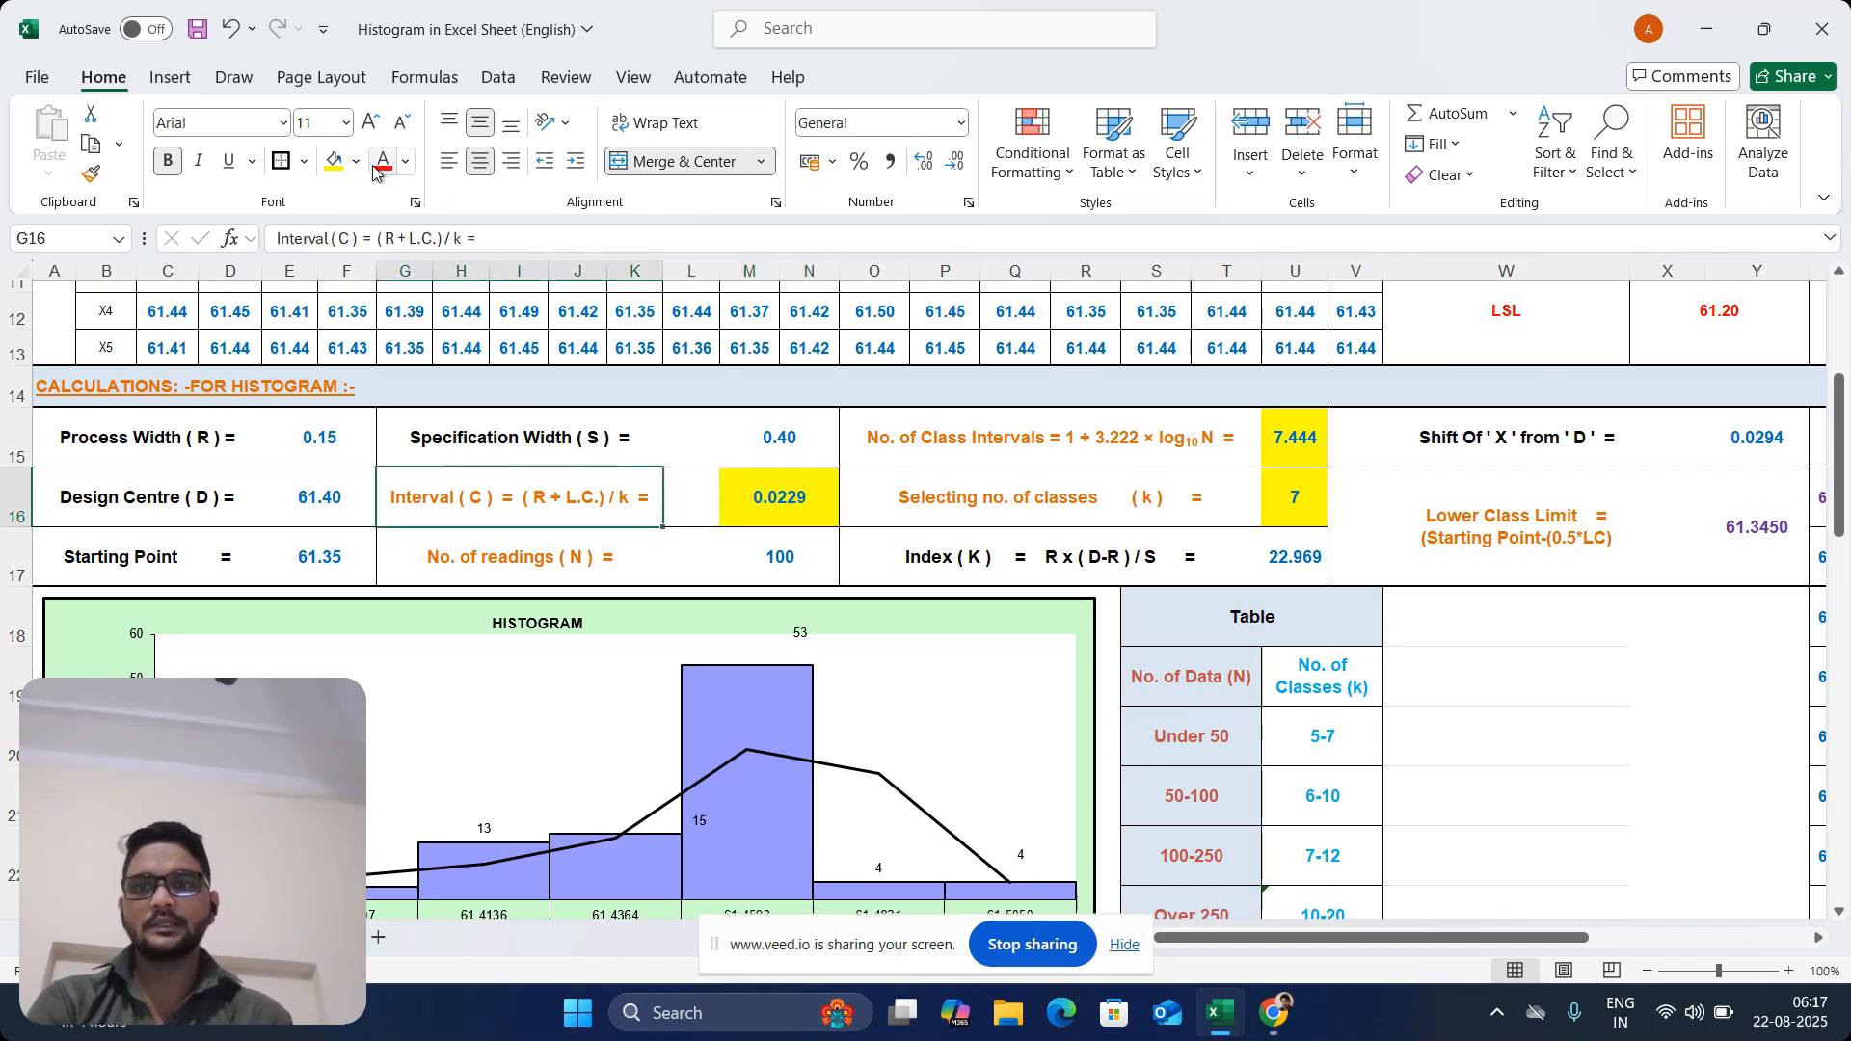
click(333, 161)
click(1204, 432)
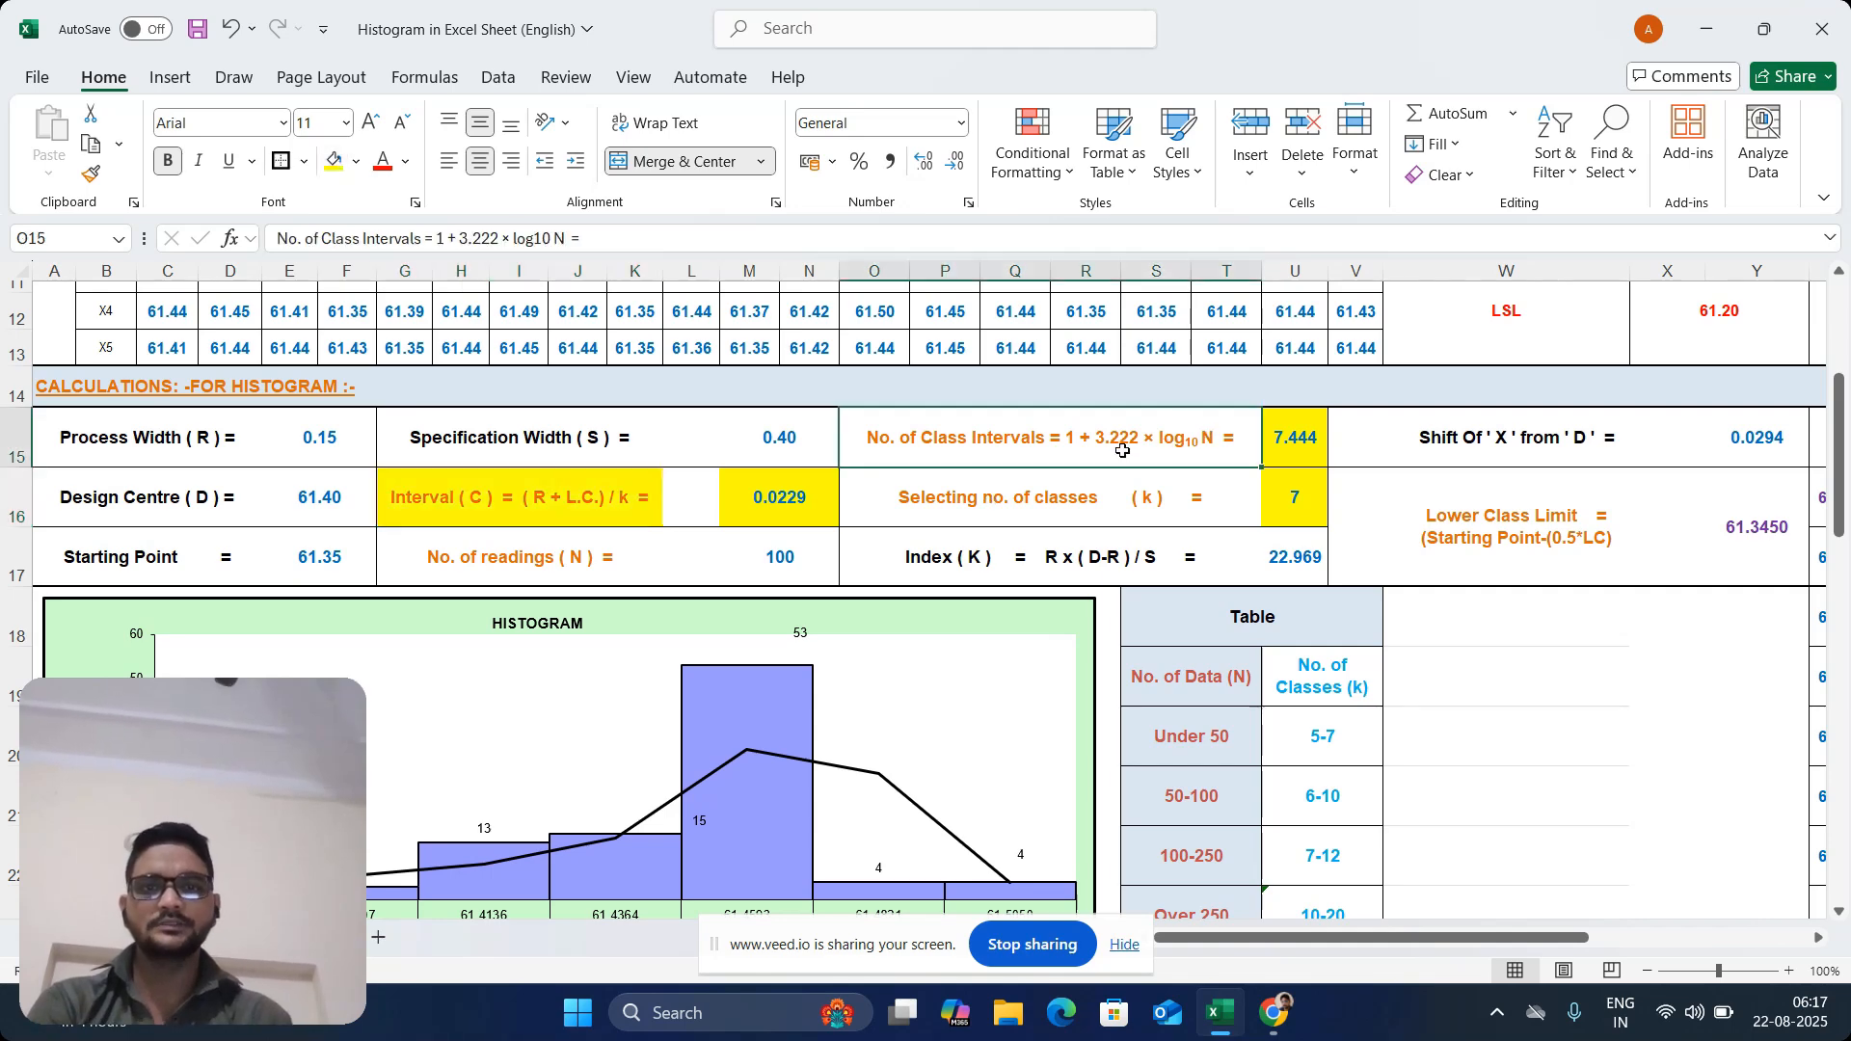
click(339, 161)
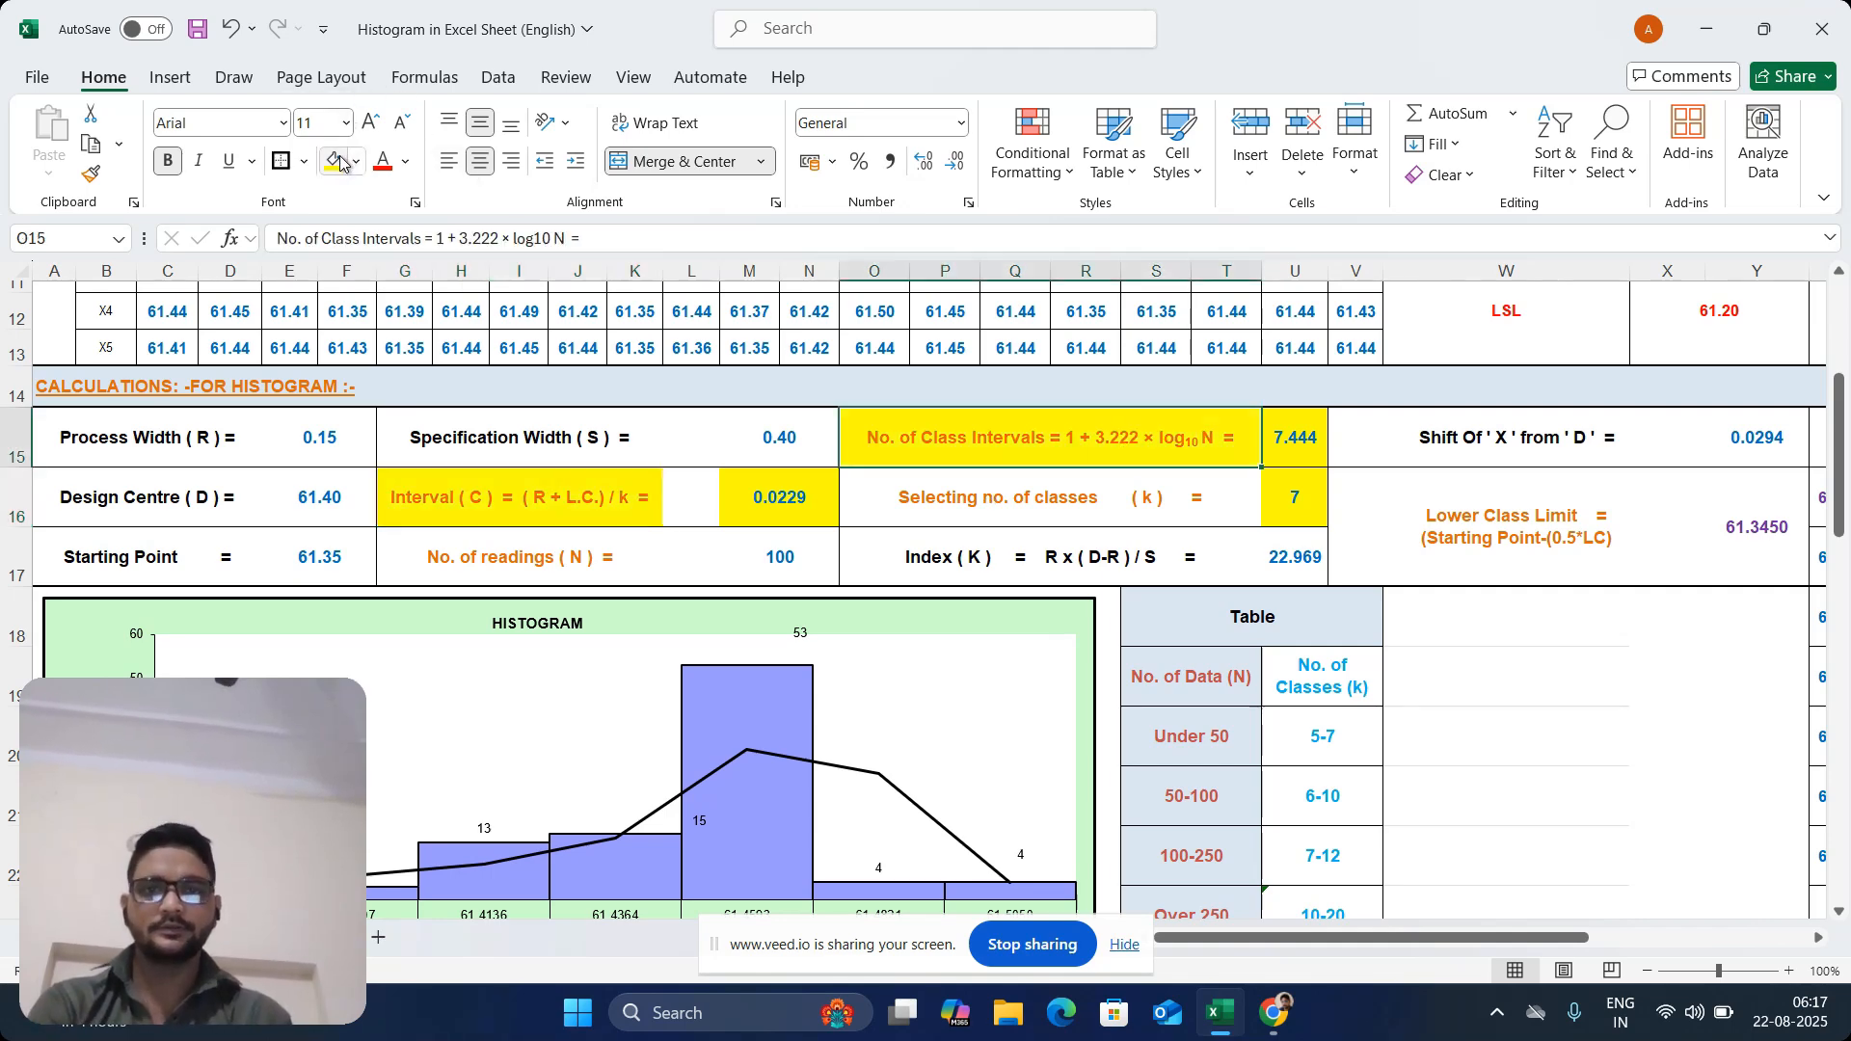
click(1028, 489)
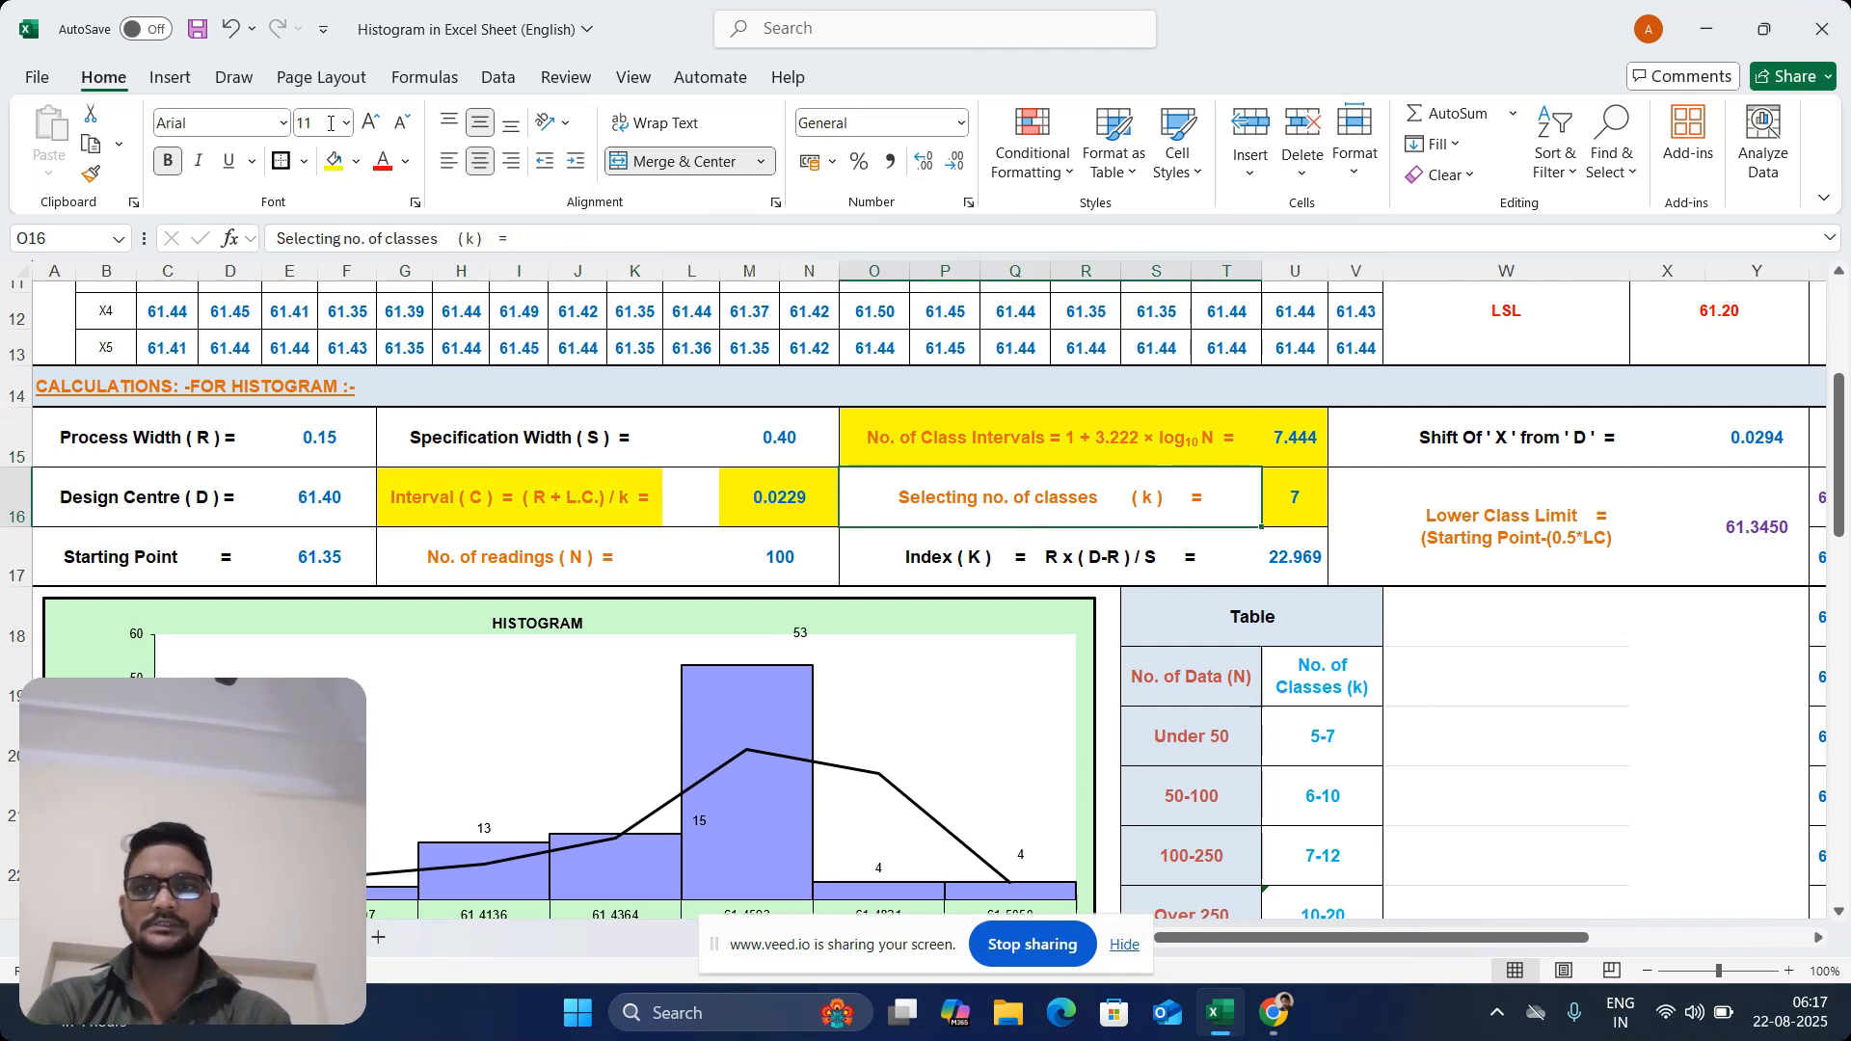
click(334, 161)
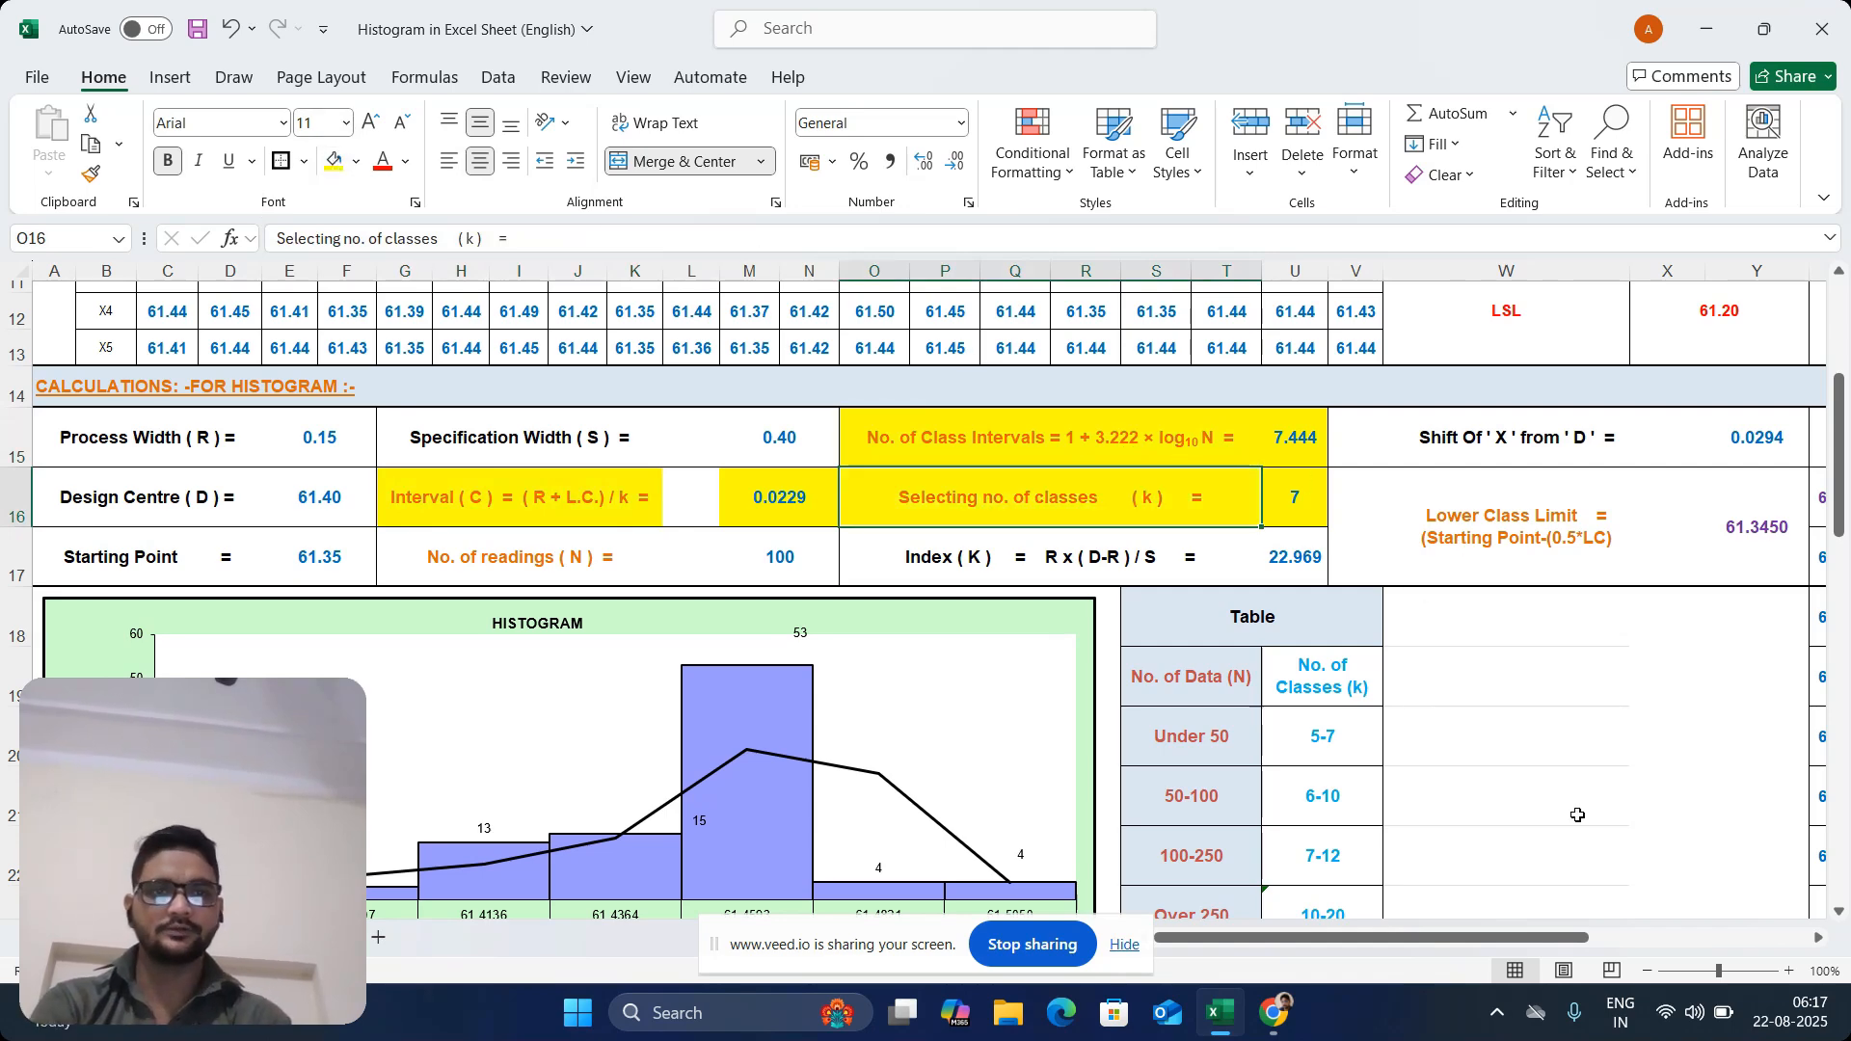
Review the Lower Class Limit label in V16 and the Xmin and Xmax formulas in AA9 and AA8
drag(1426, 937, 1598, 937)
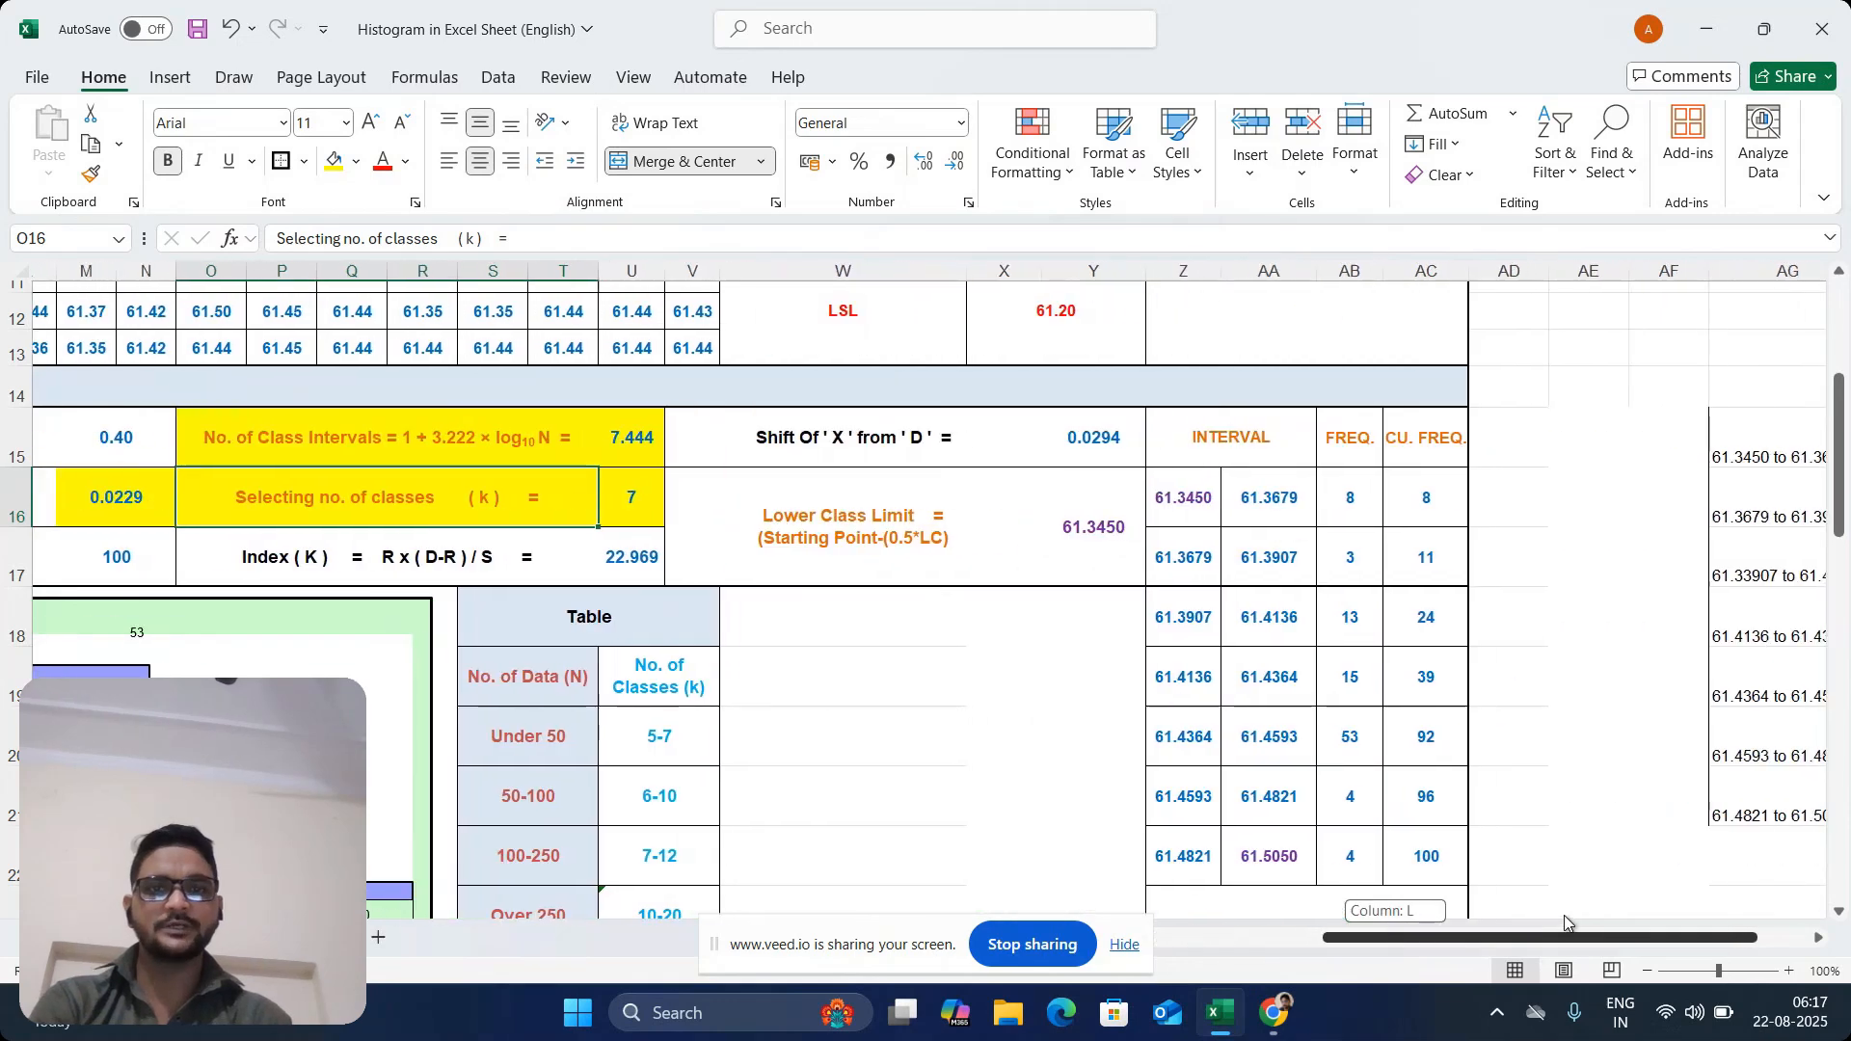
click(896, 518)
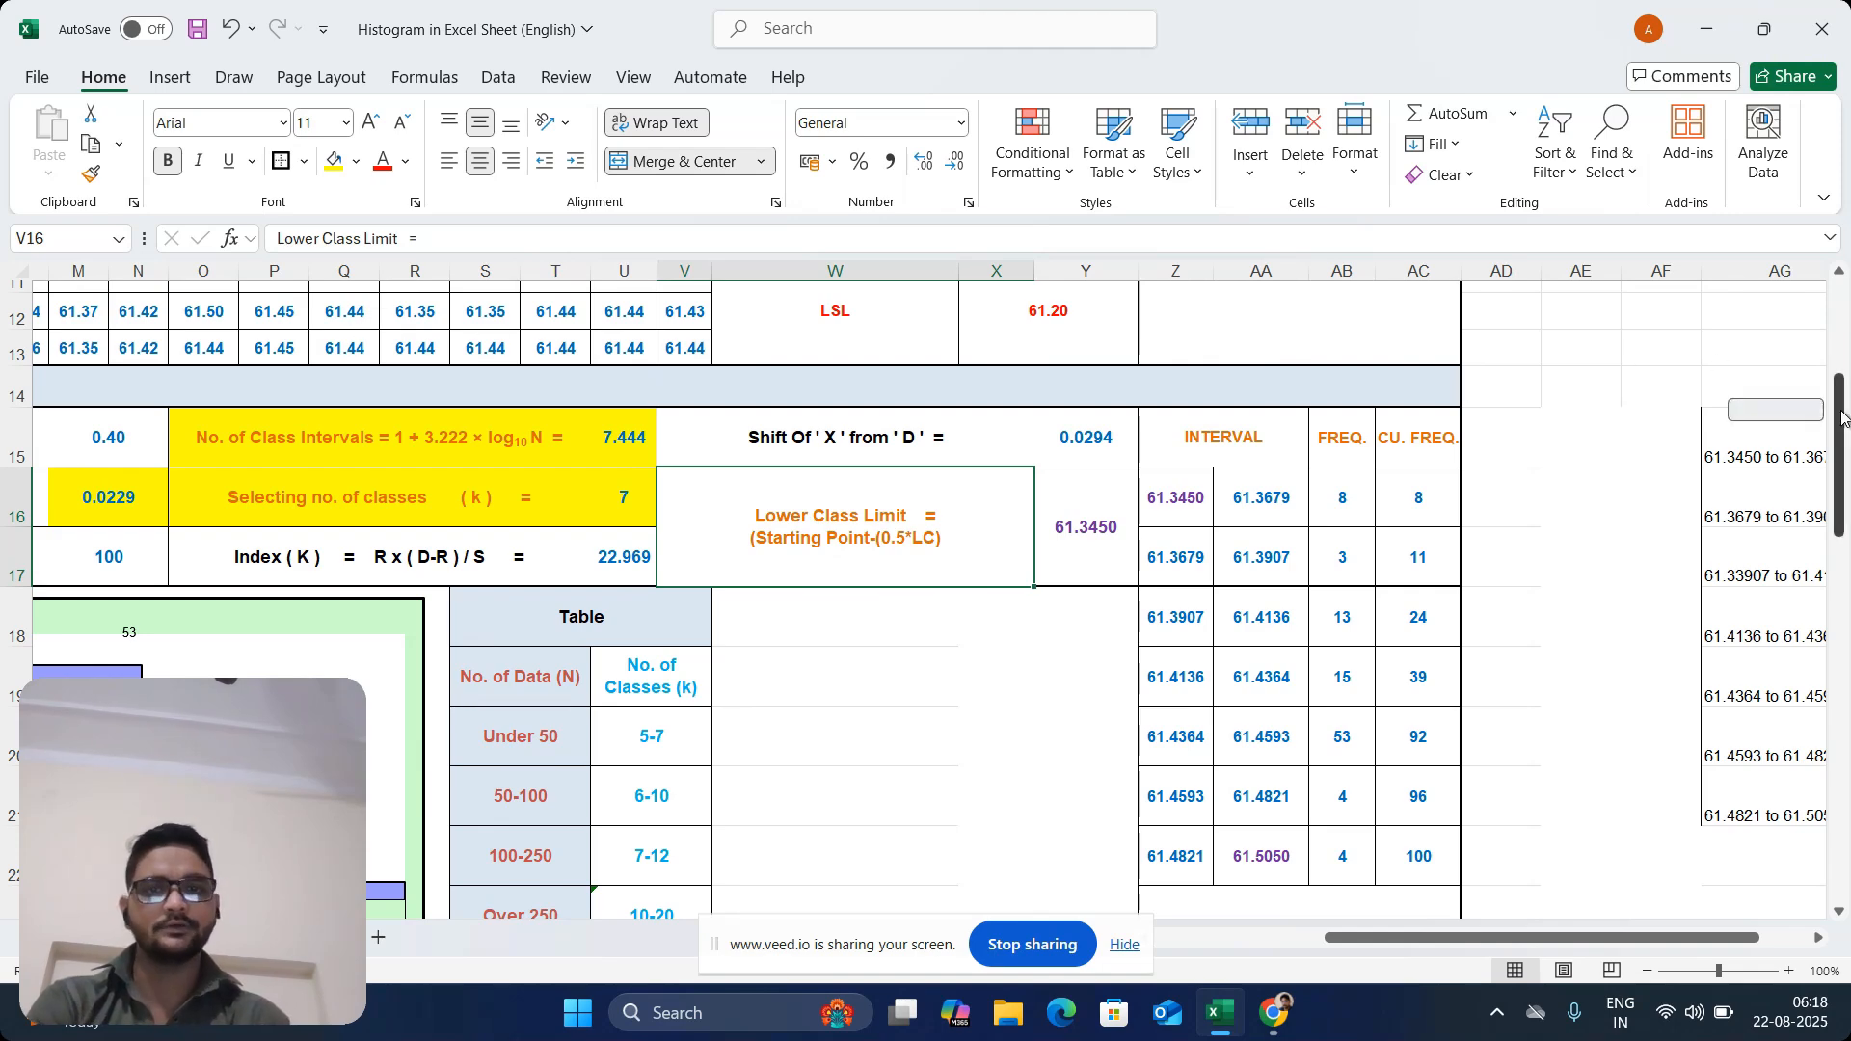
scroll(1636, 368, up, 3)
click(1266, 453)
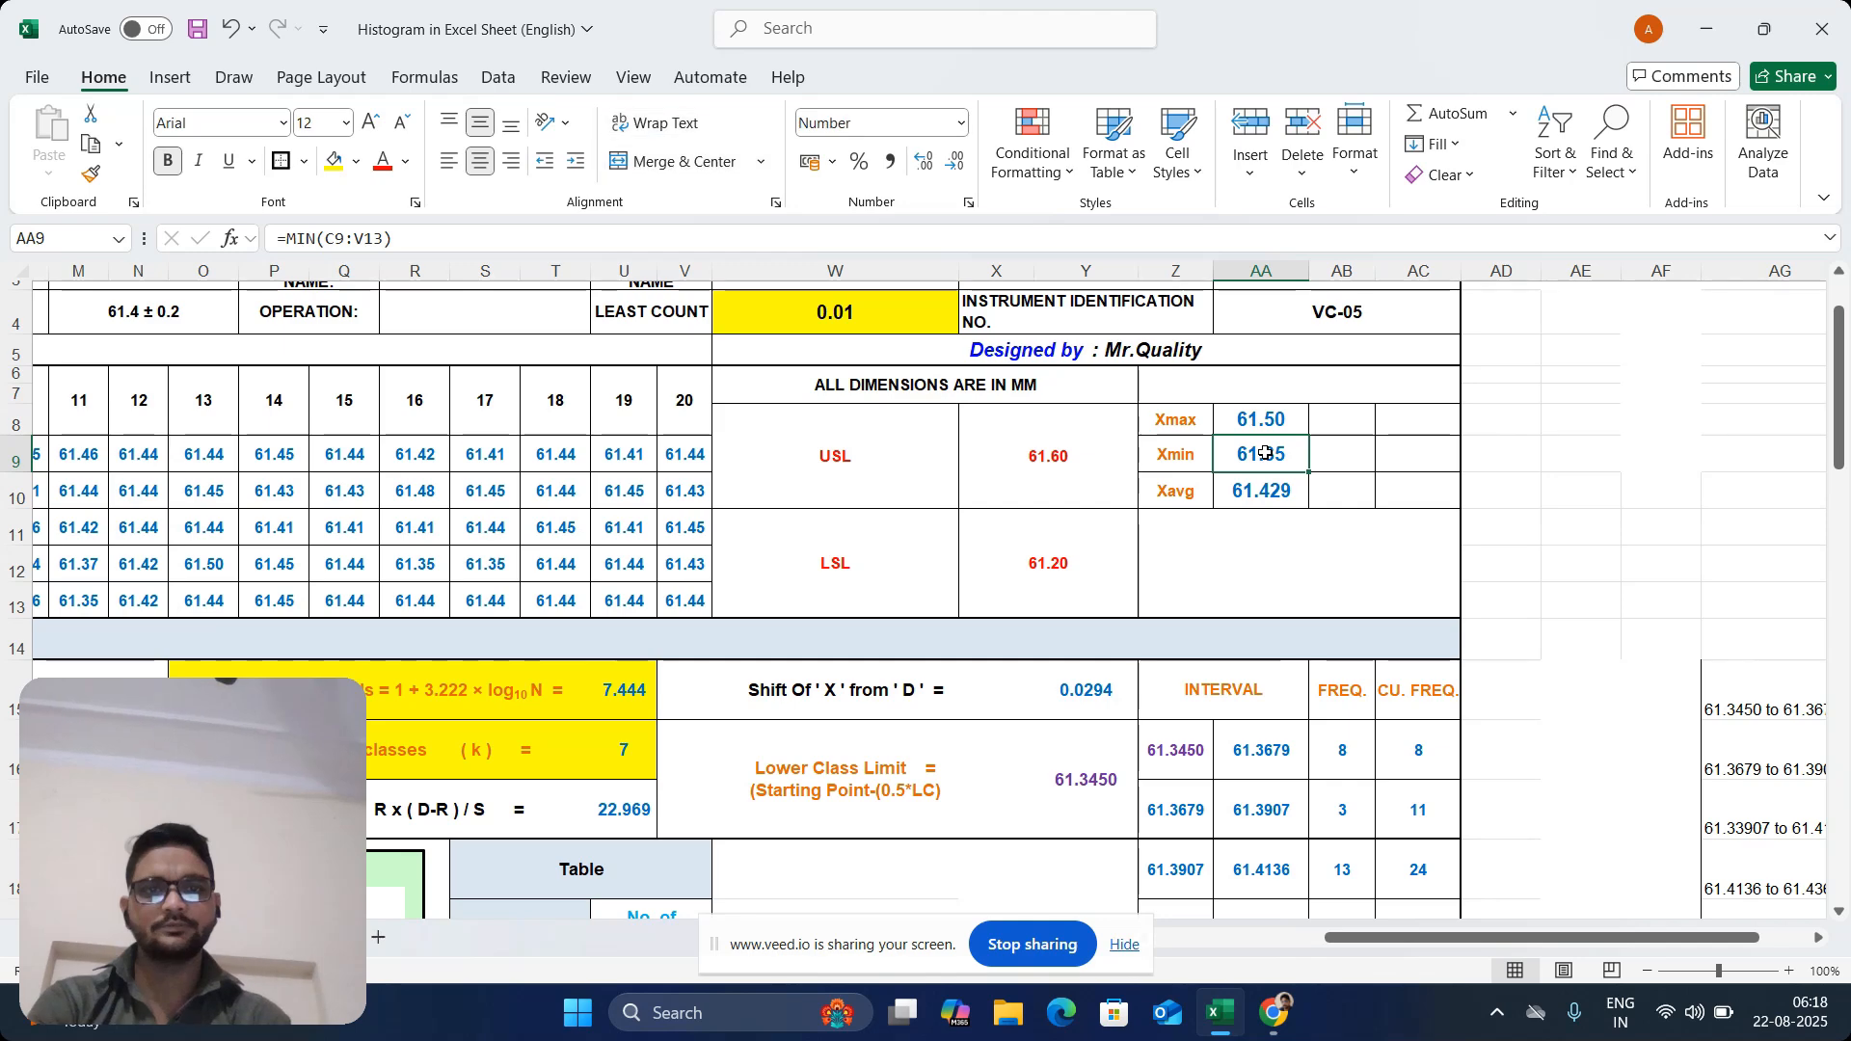
drag(1838, 378, 1844, 460)
click(1274, 451)
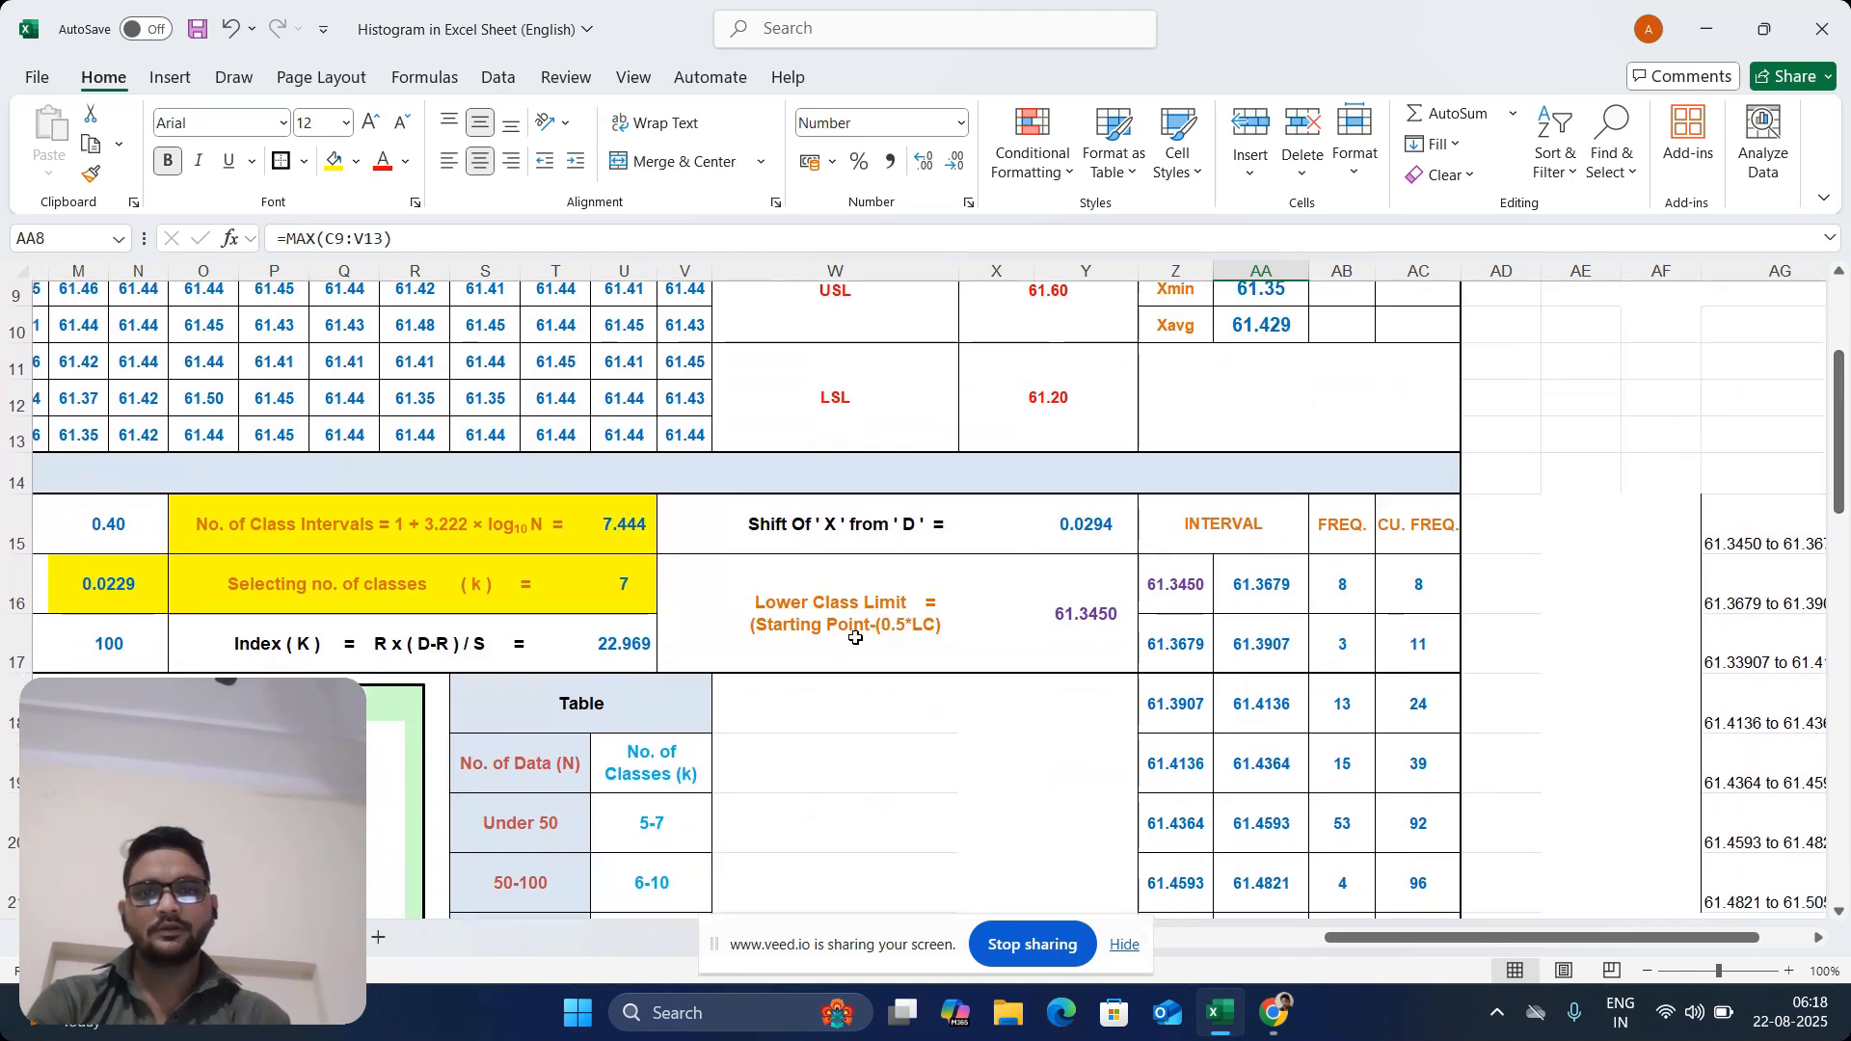
Enter the lower class limit formula =AA9-(0.5*0.01) in cell Y16, using Xmin as the starting point
click(856, 638)
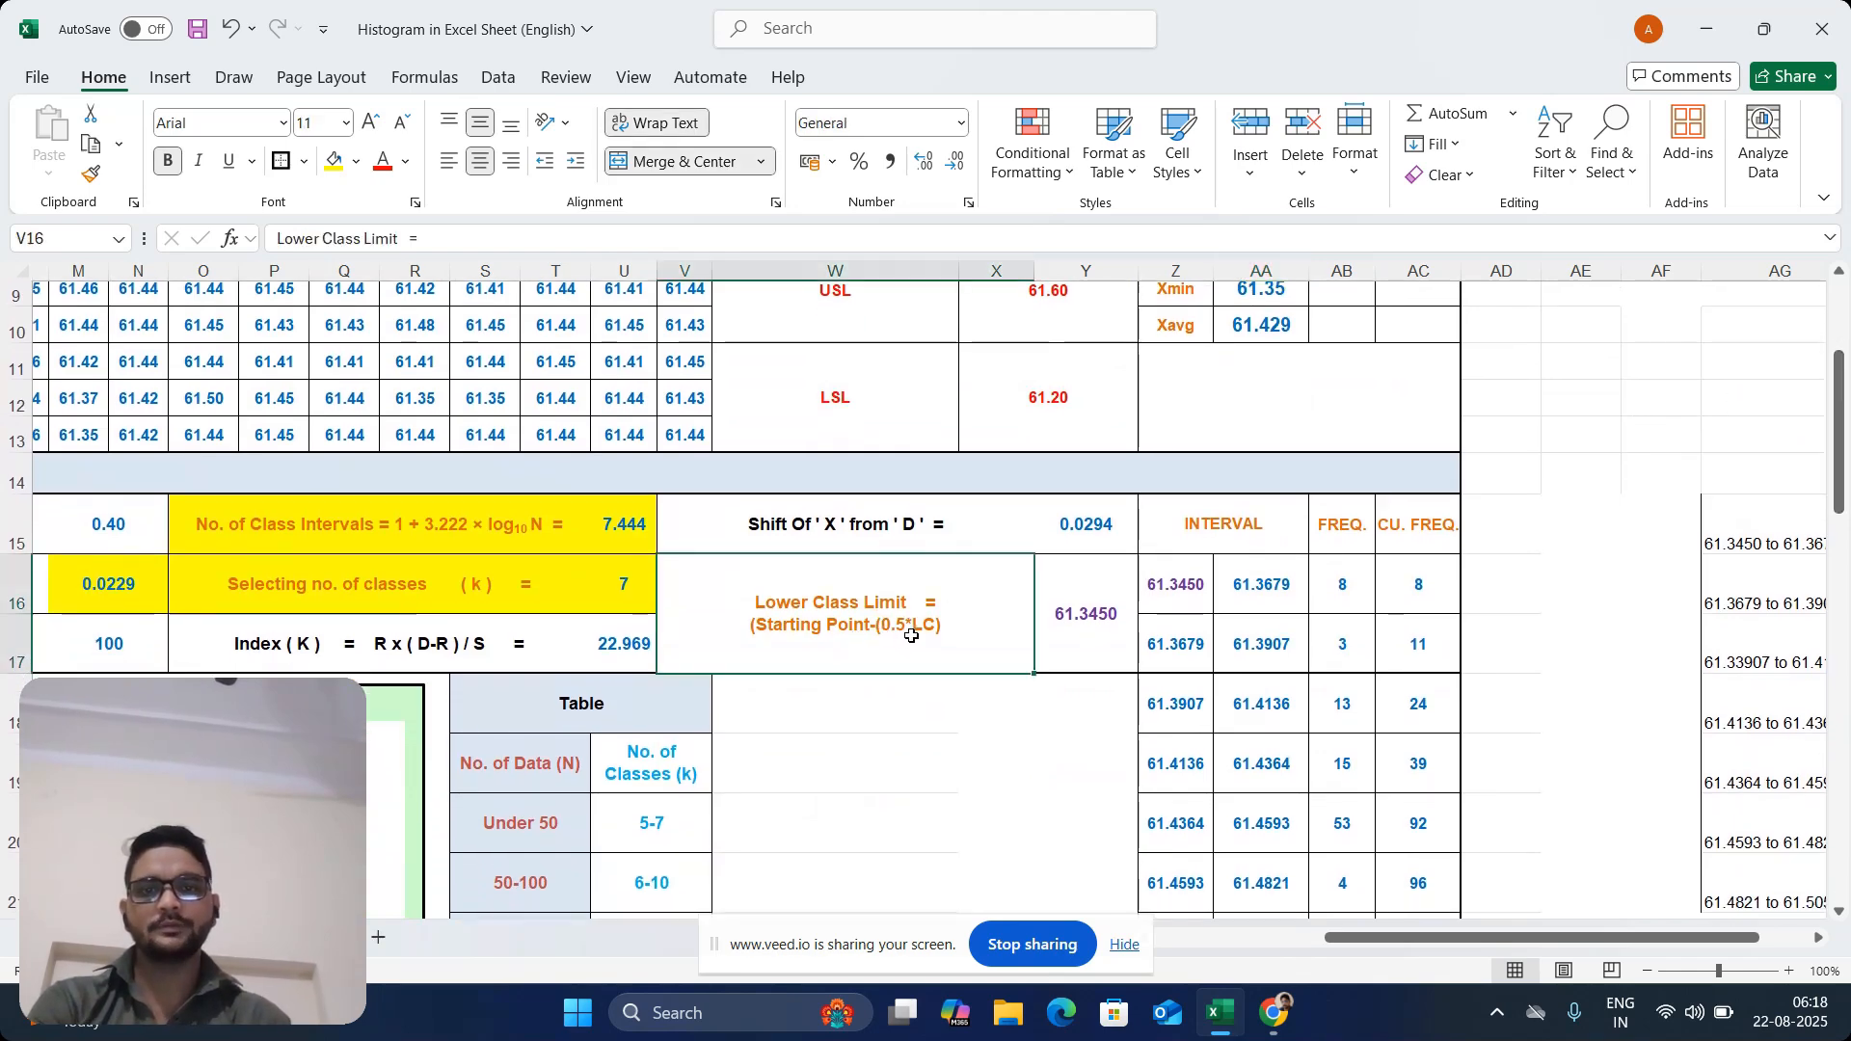
click(1083, 617)
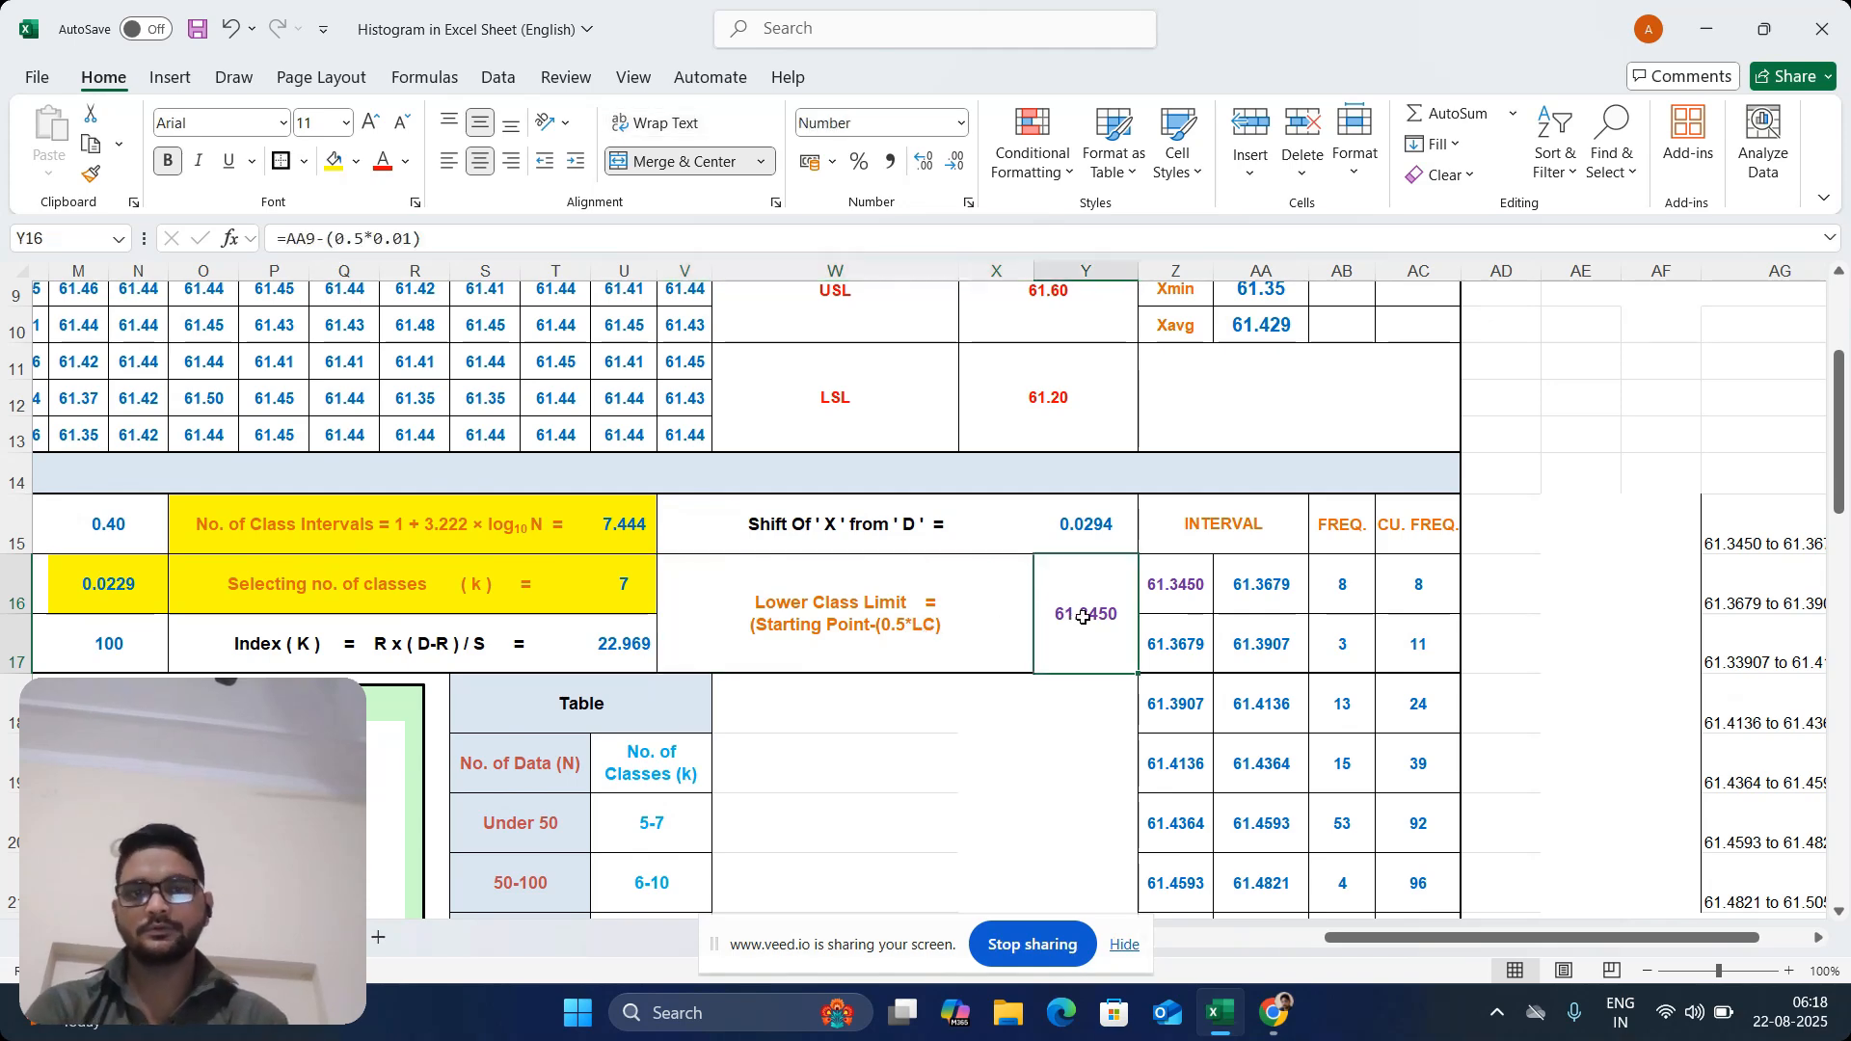
text(=)
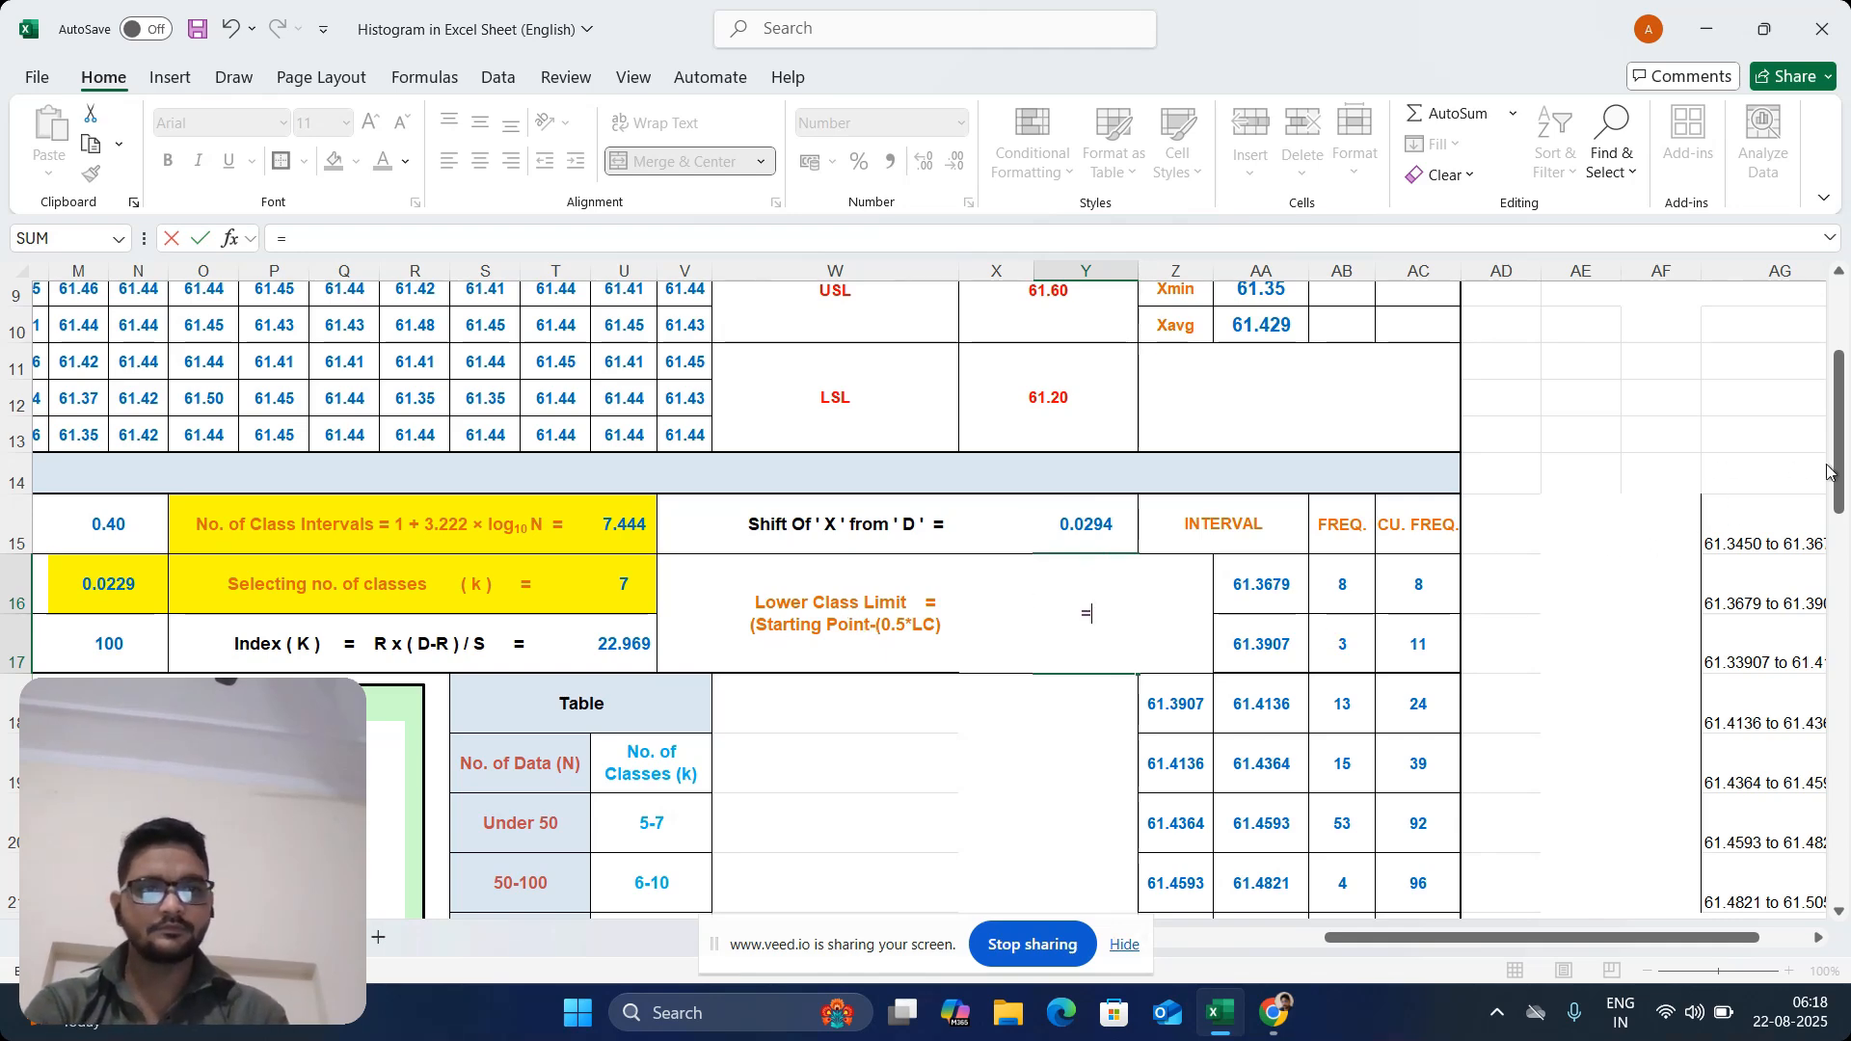
drag(1838, 473, 1837, 423)
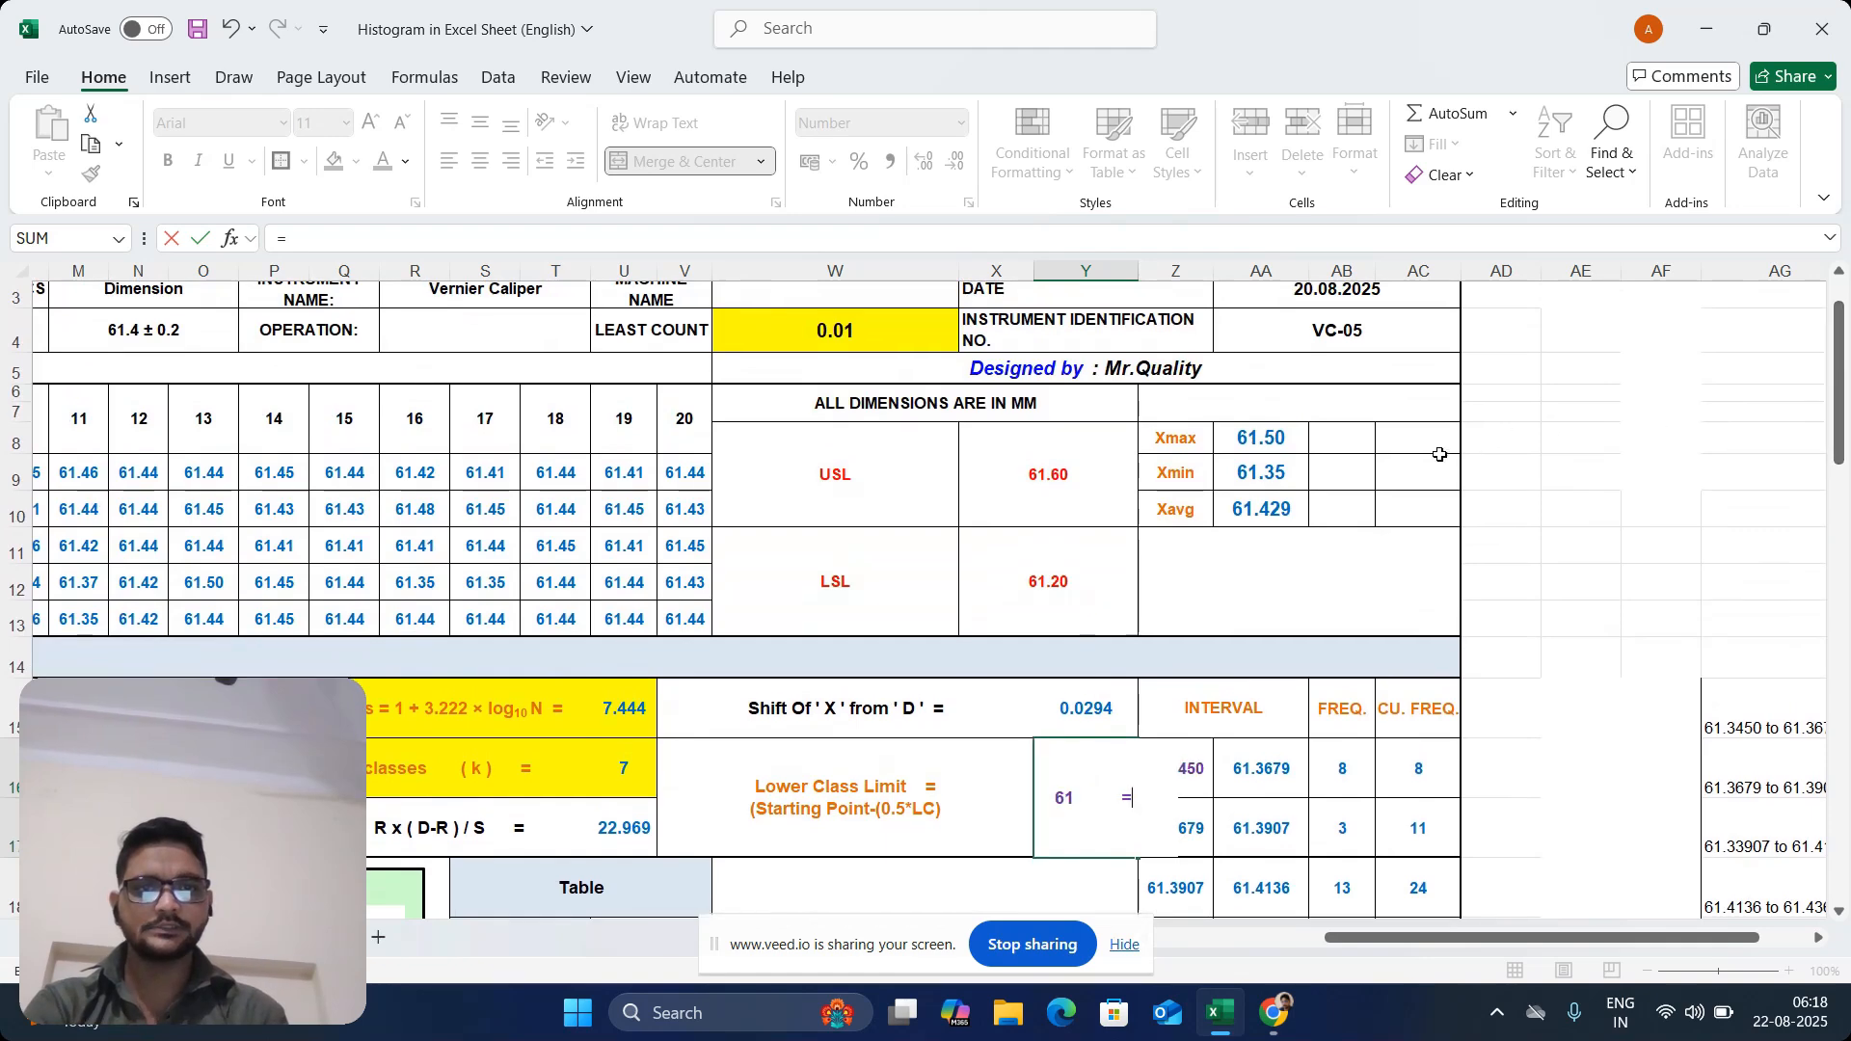
click(1259, 474)
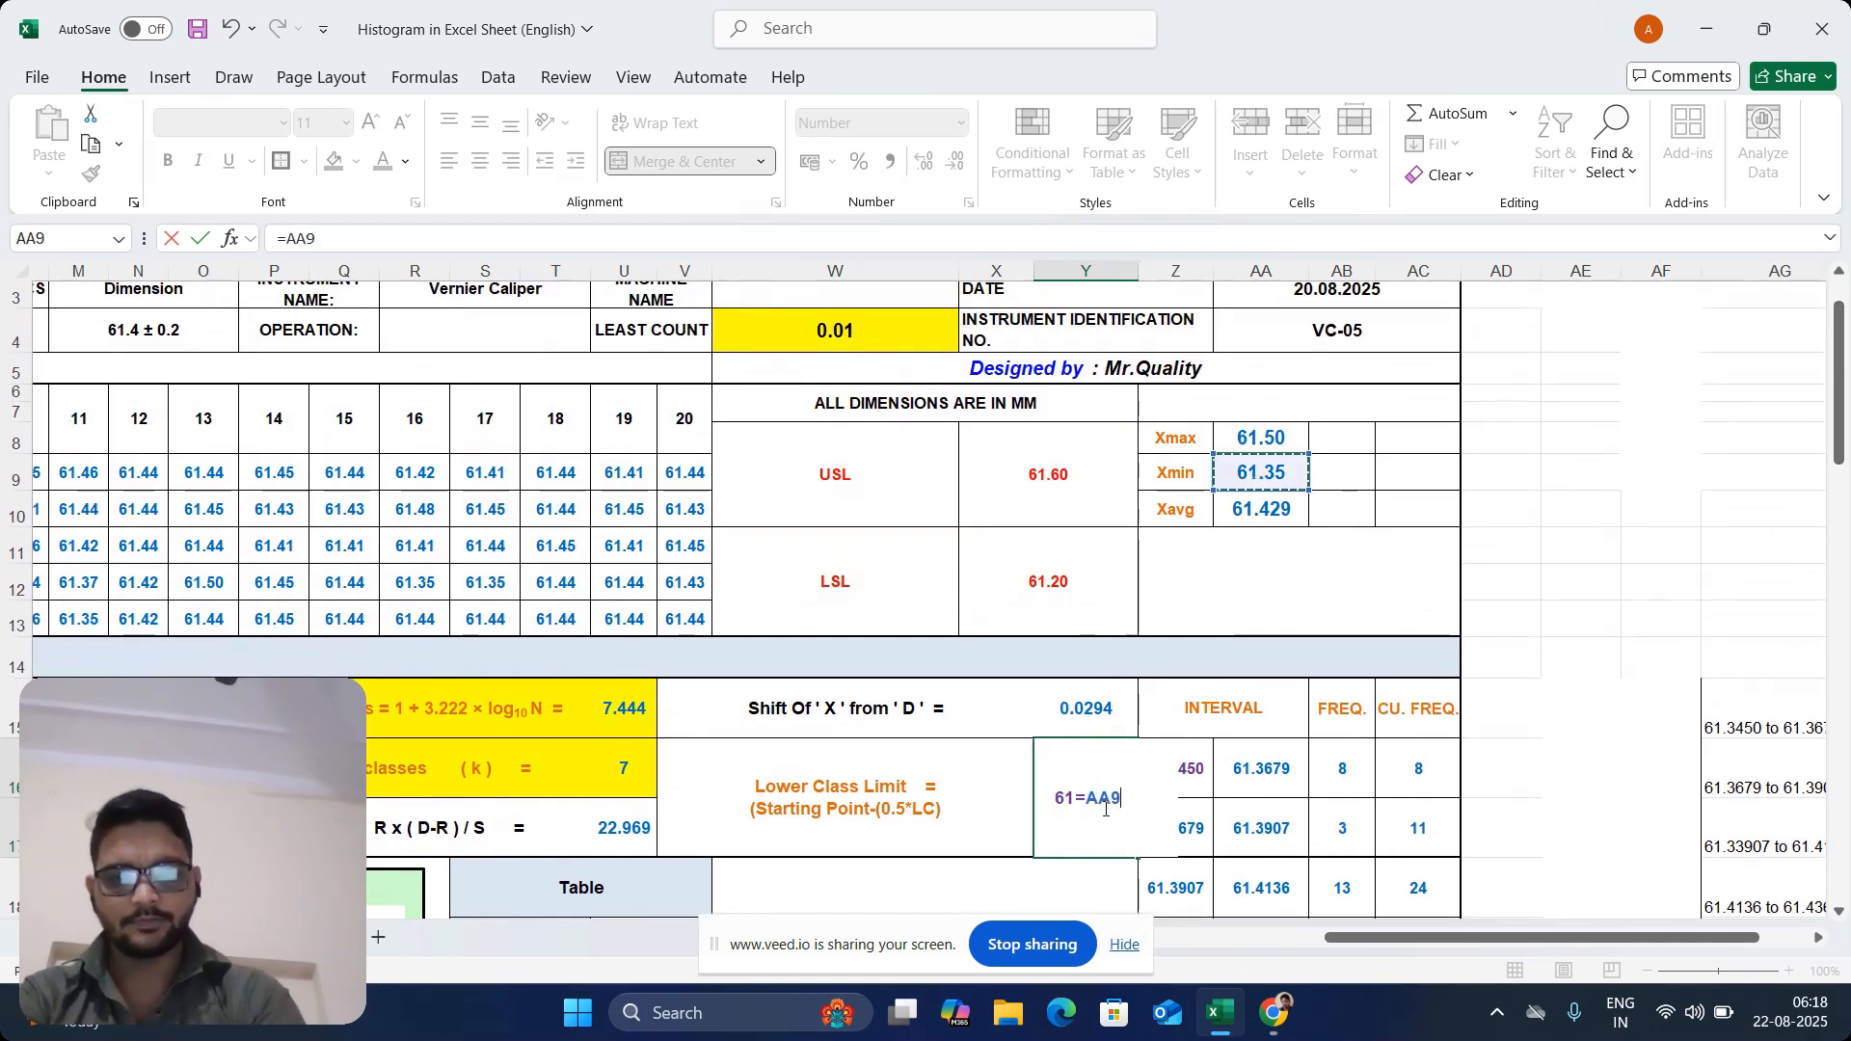
text(-(0)
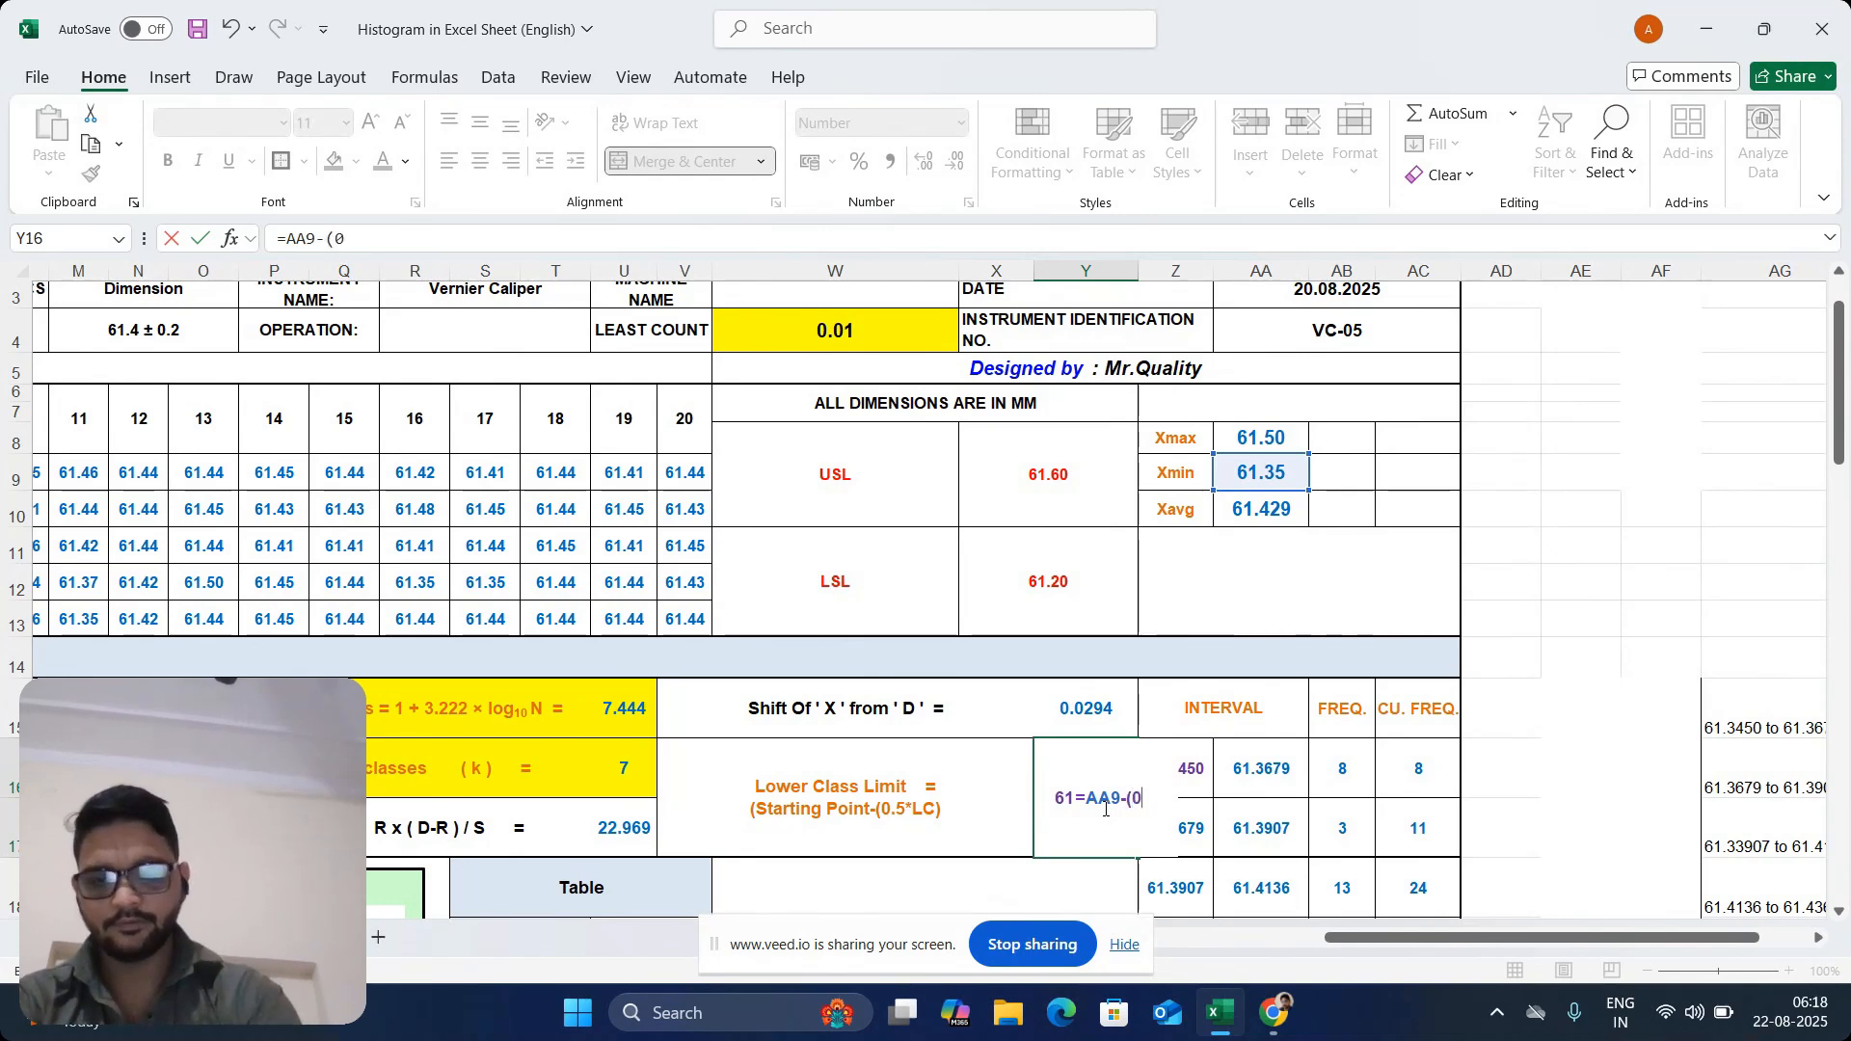
text(.5*)
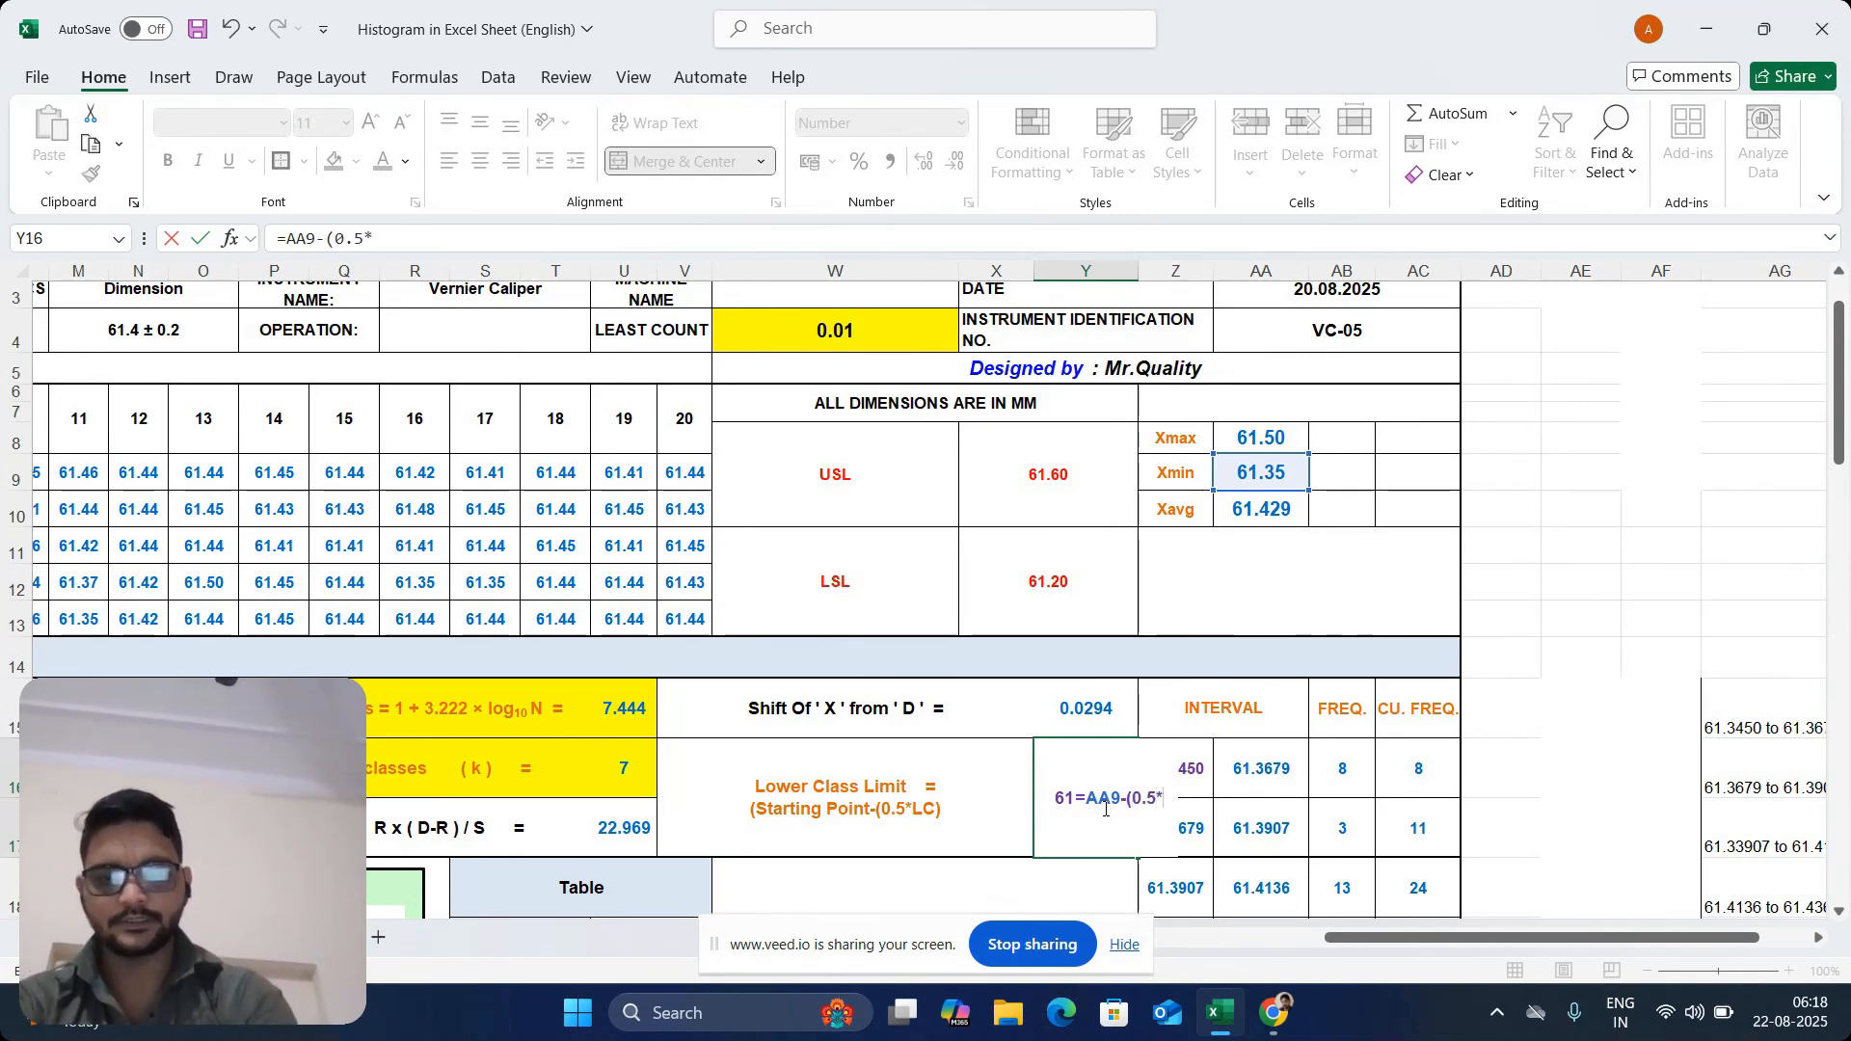
text(0.0)
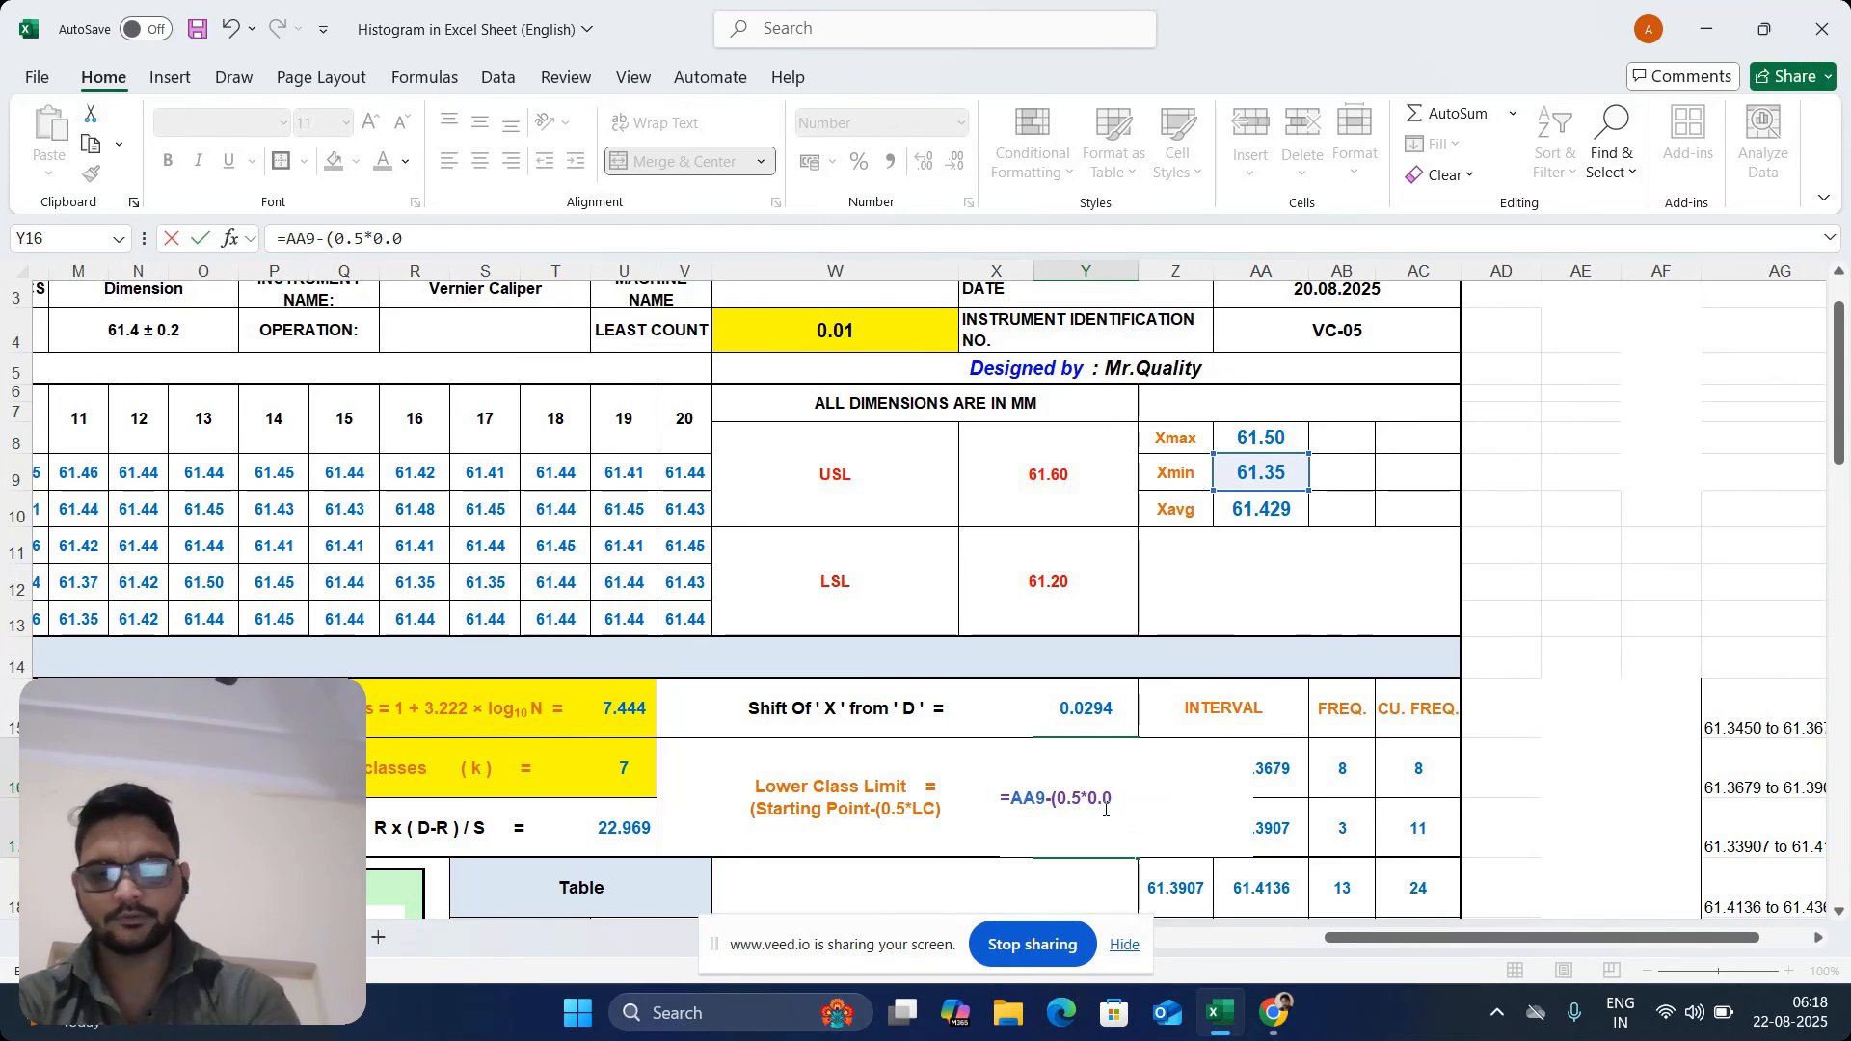
text(1))
key(Return)
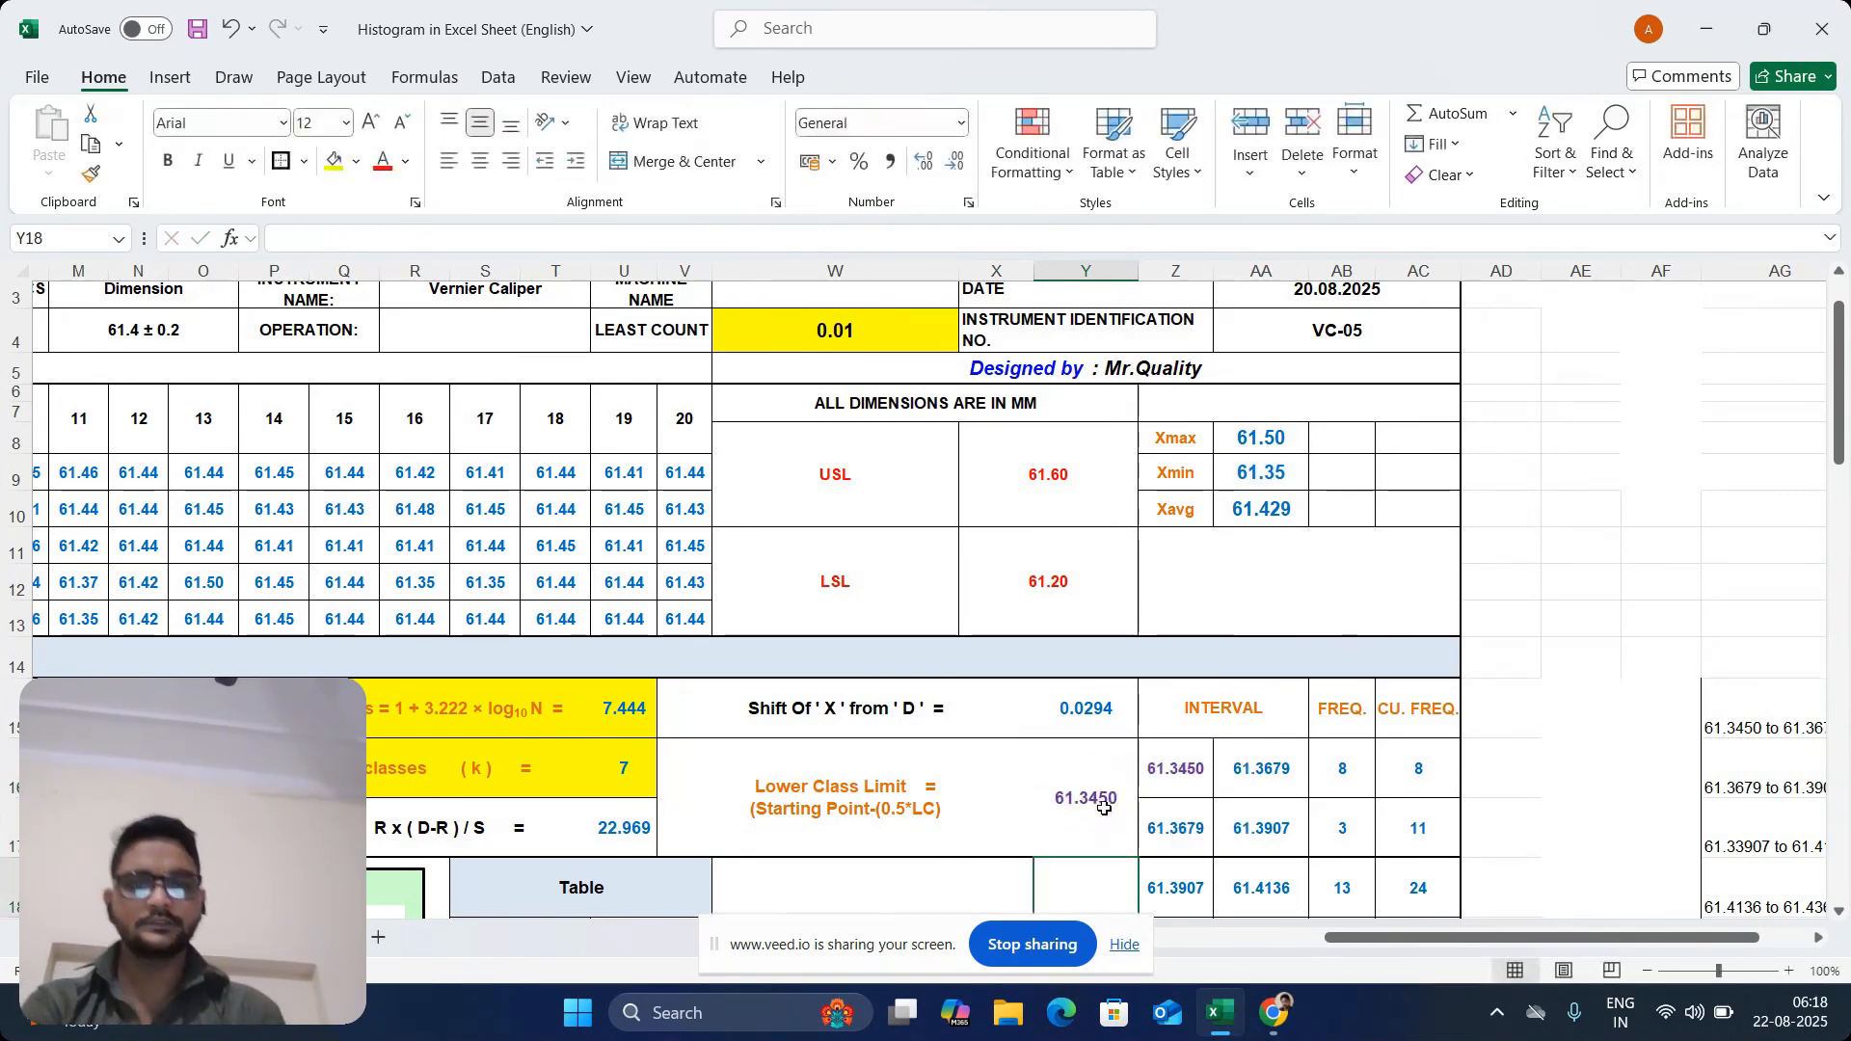
Remove the opening parenthesis before "Starting Point" in the Lower Class Limit label in V16
double_click(855, 819)
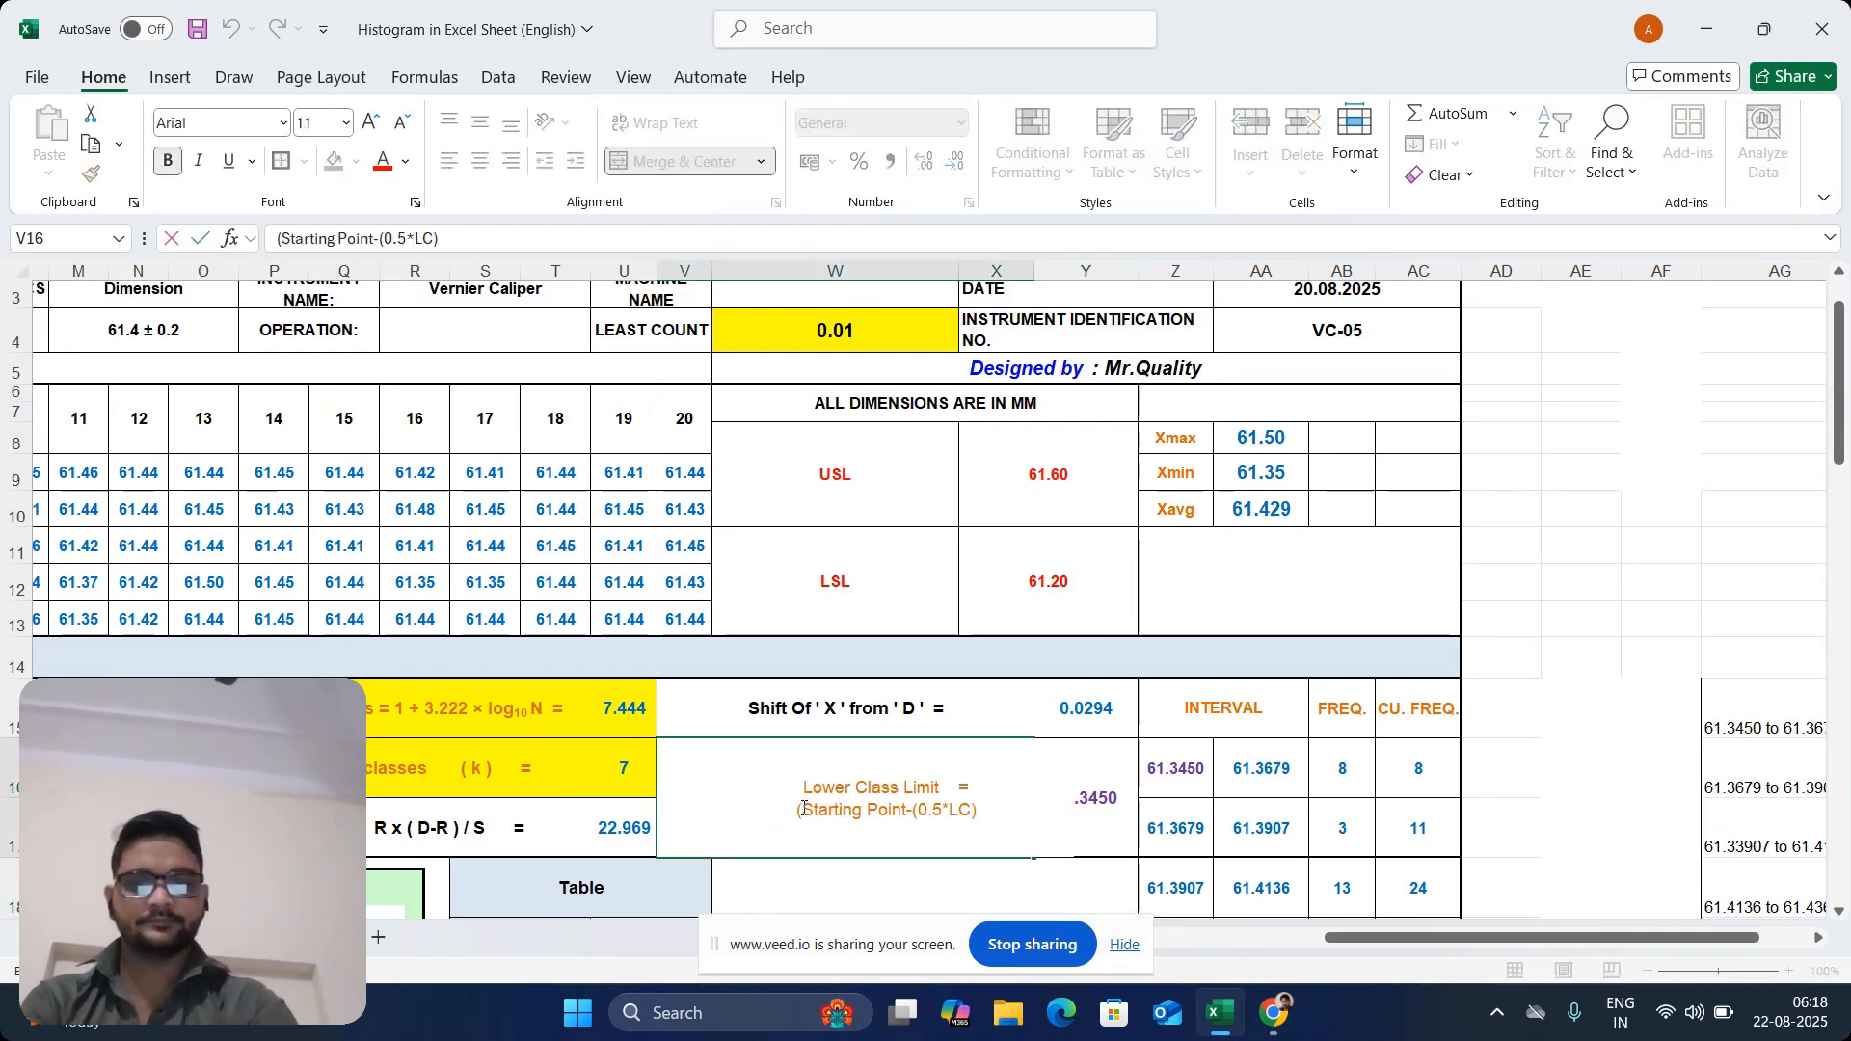
click(803, 808)
key(BackSpace)
click(1119, 785)
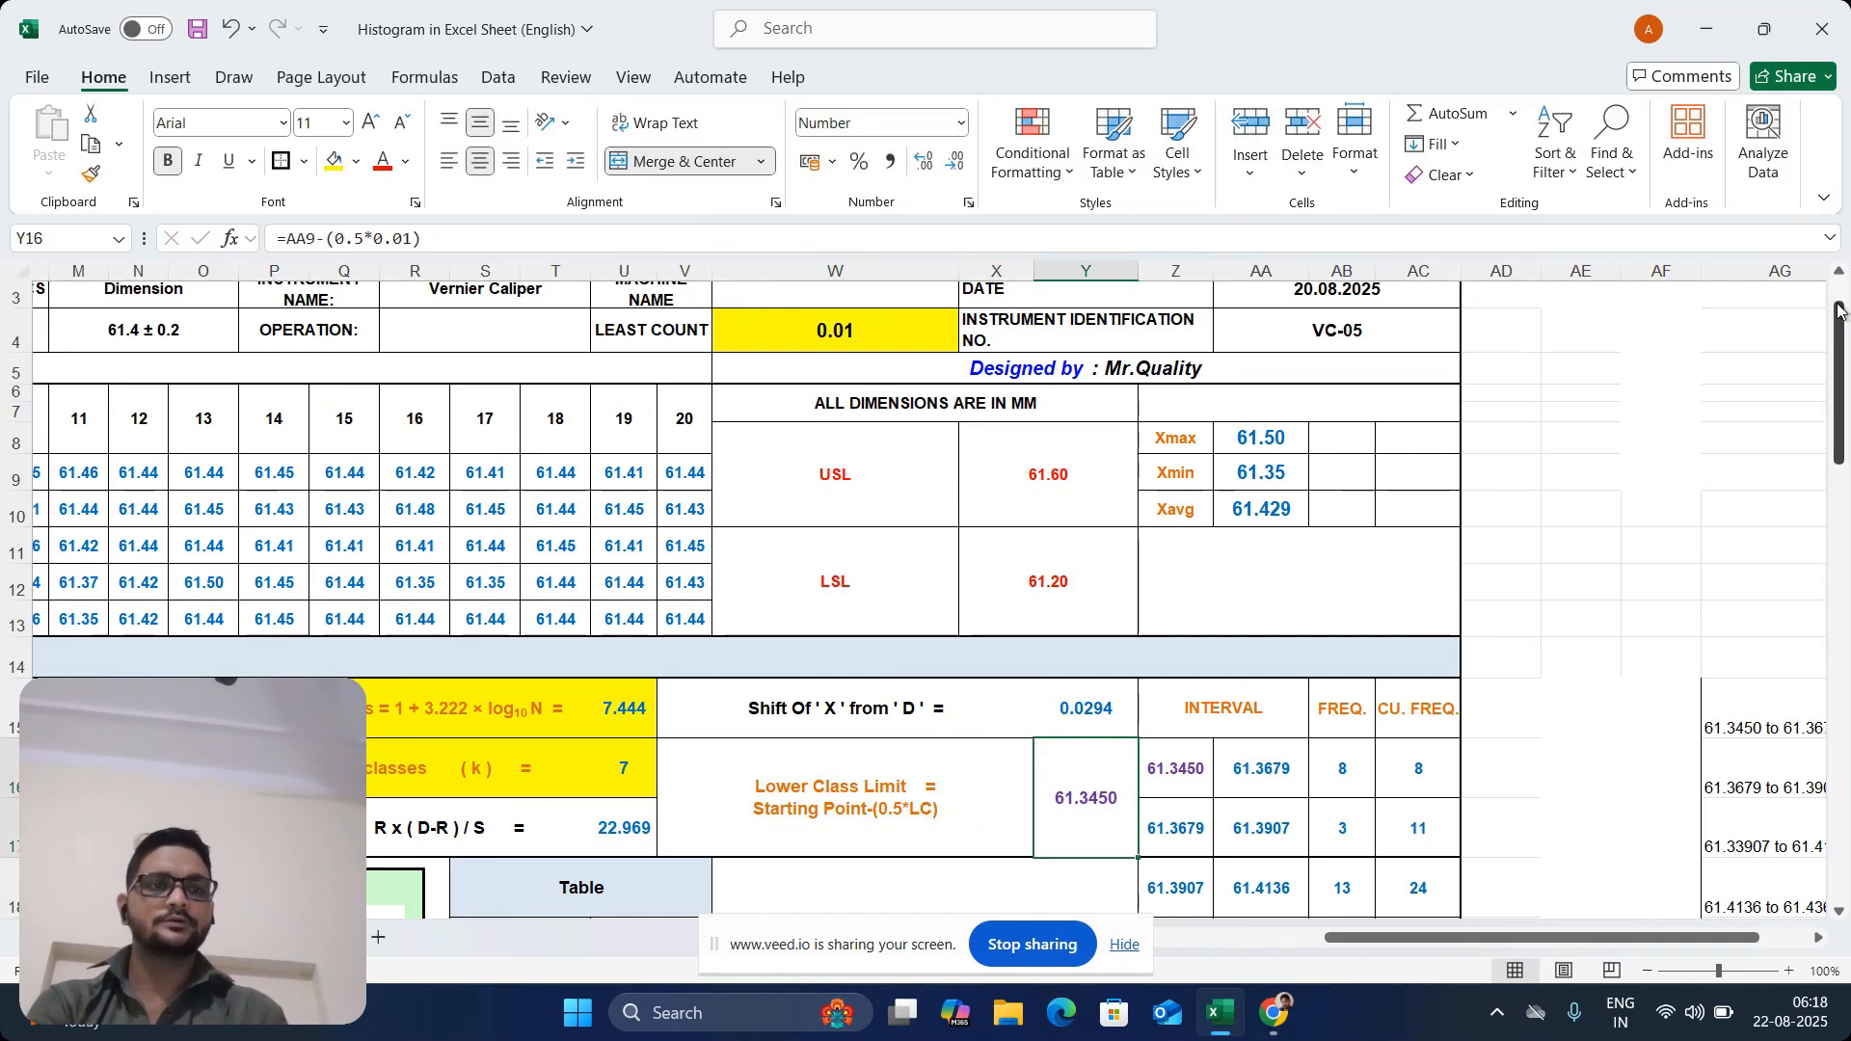
Add the label "Higher cLass limit" in cell W18, below the Lower Class Limit row
drag(1840, 319, 1841, 372)
click(805, 699)
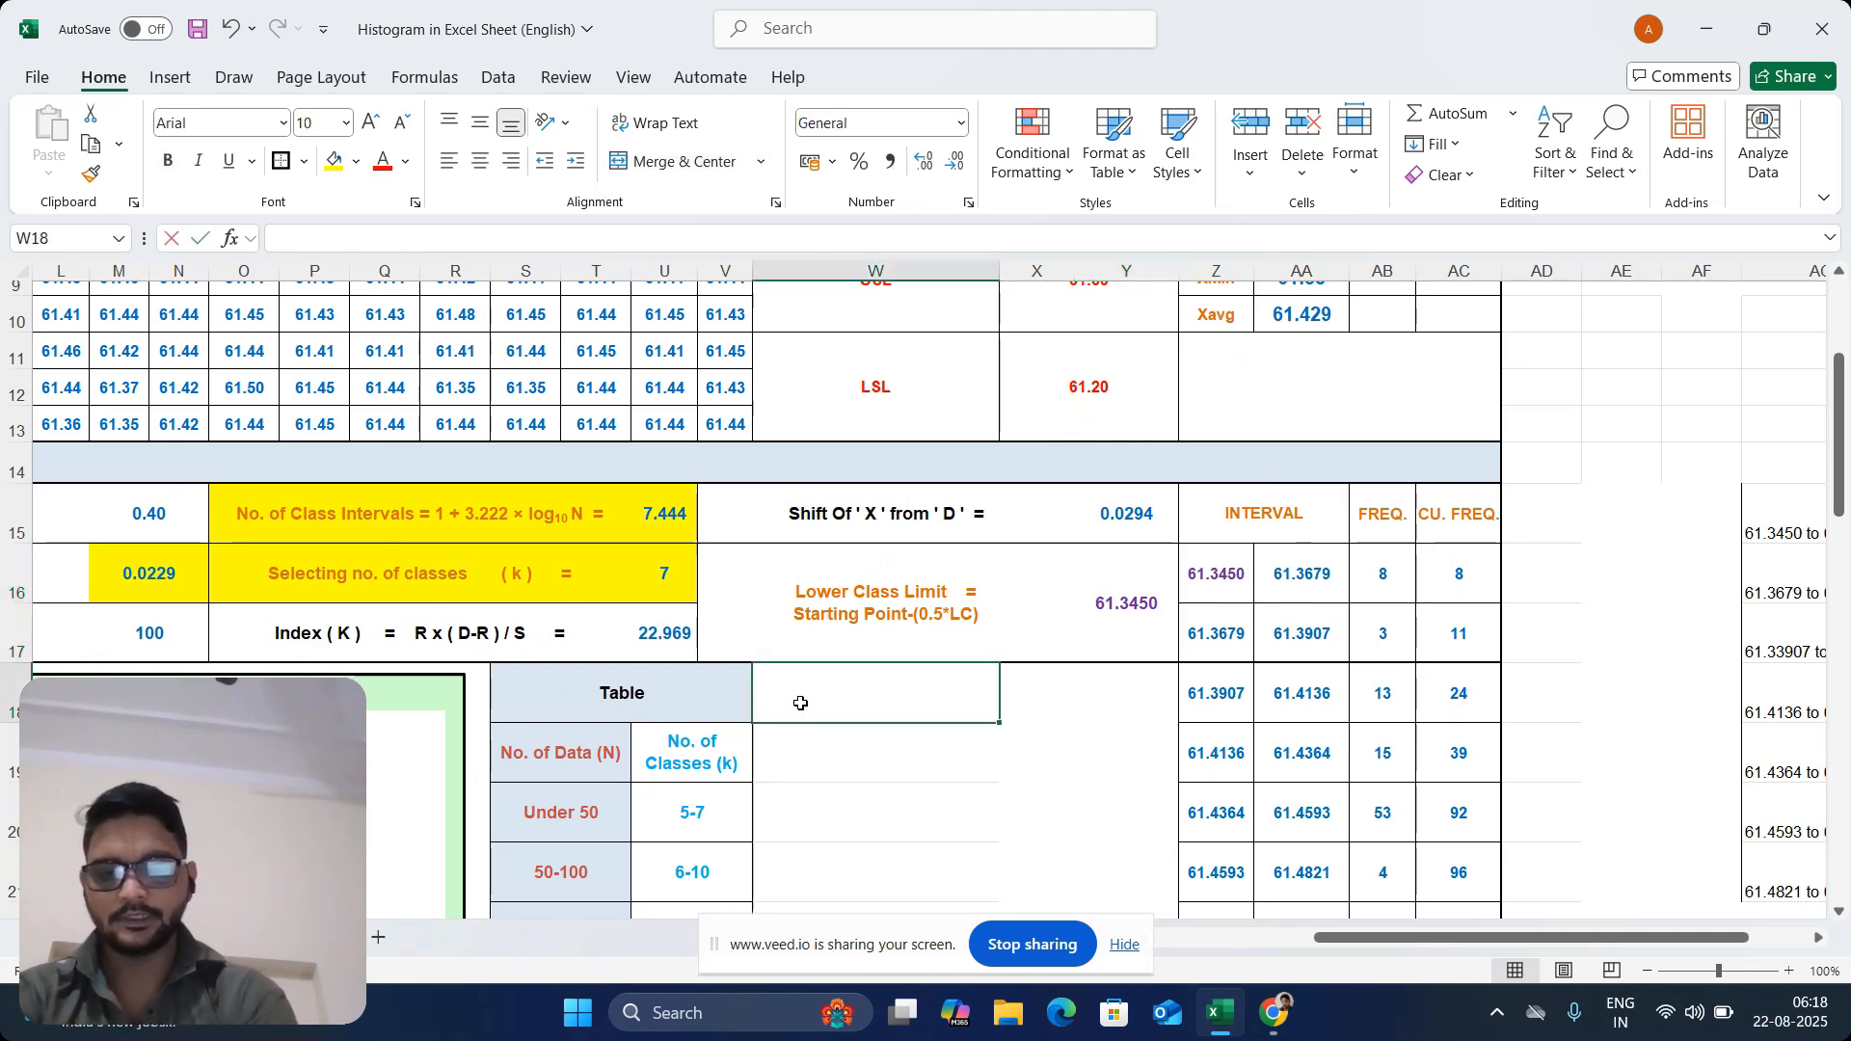
text(Higher c)
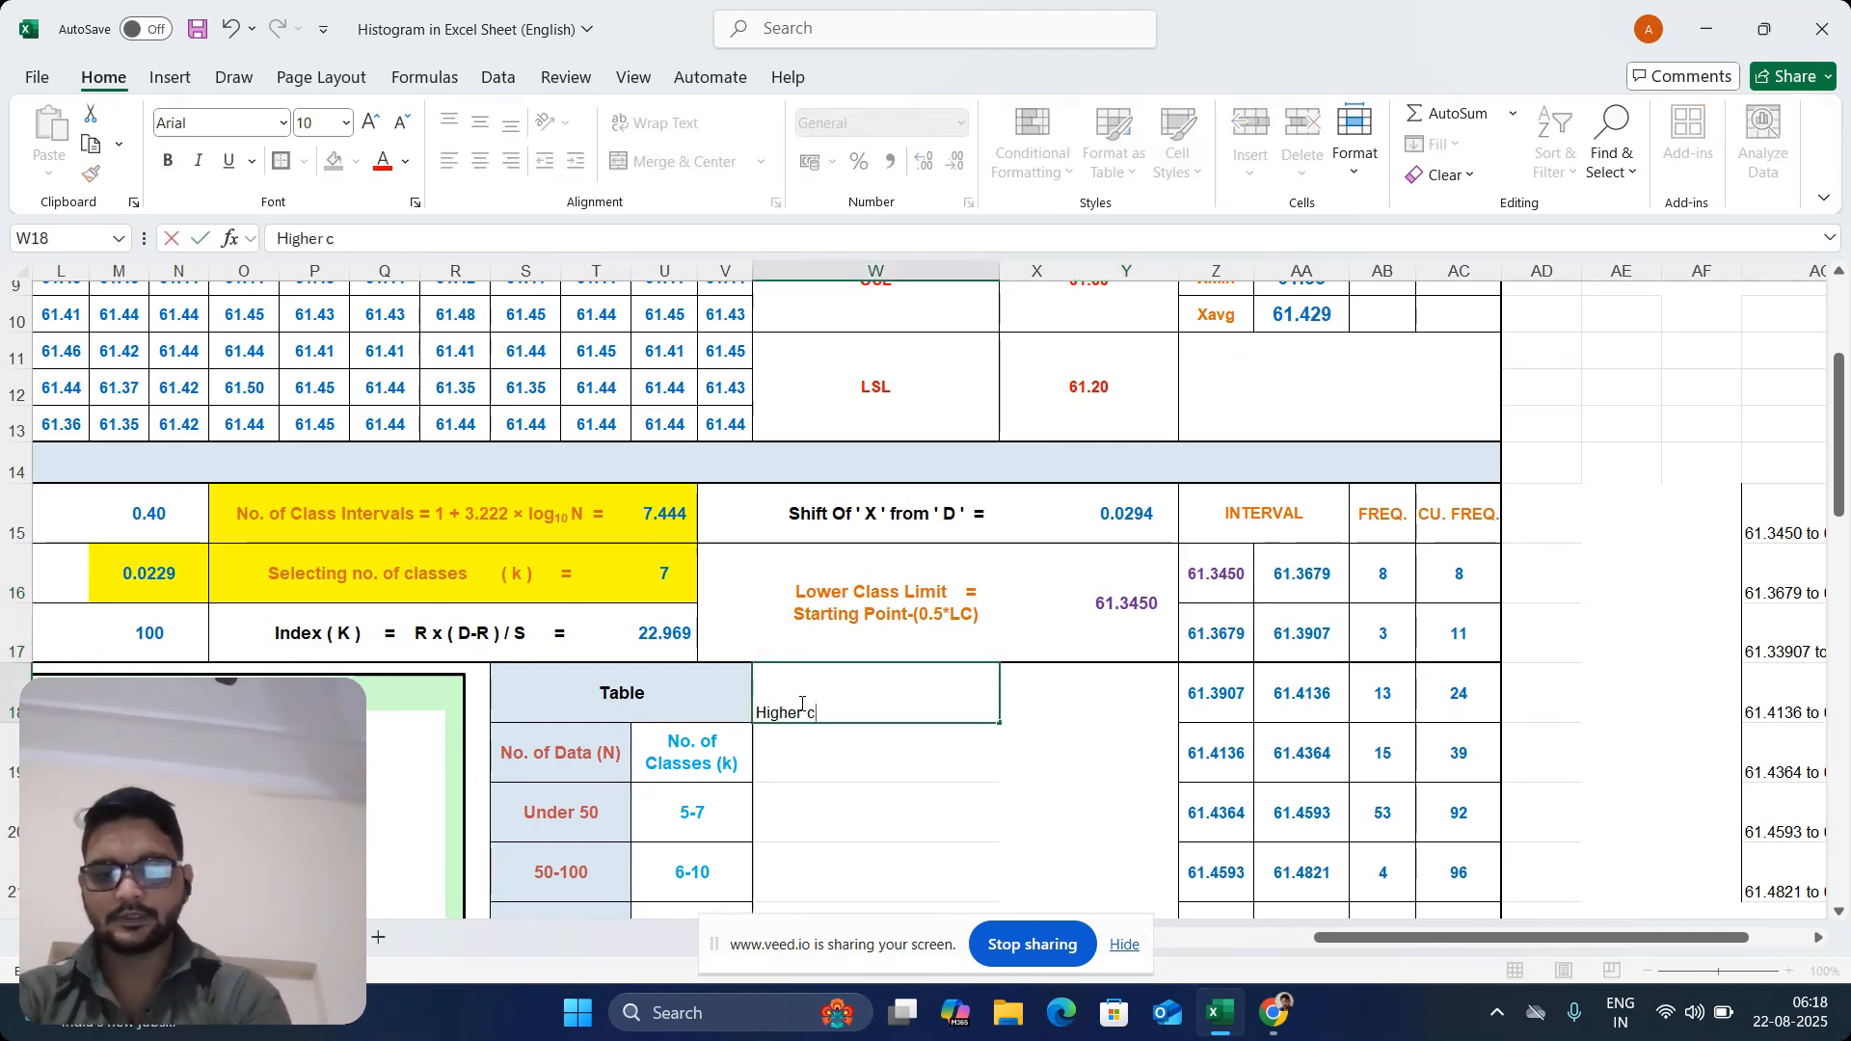
text(Lass l)
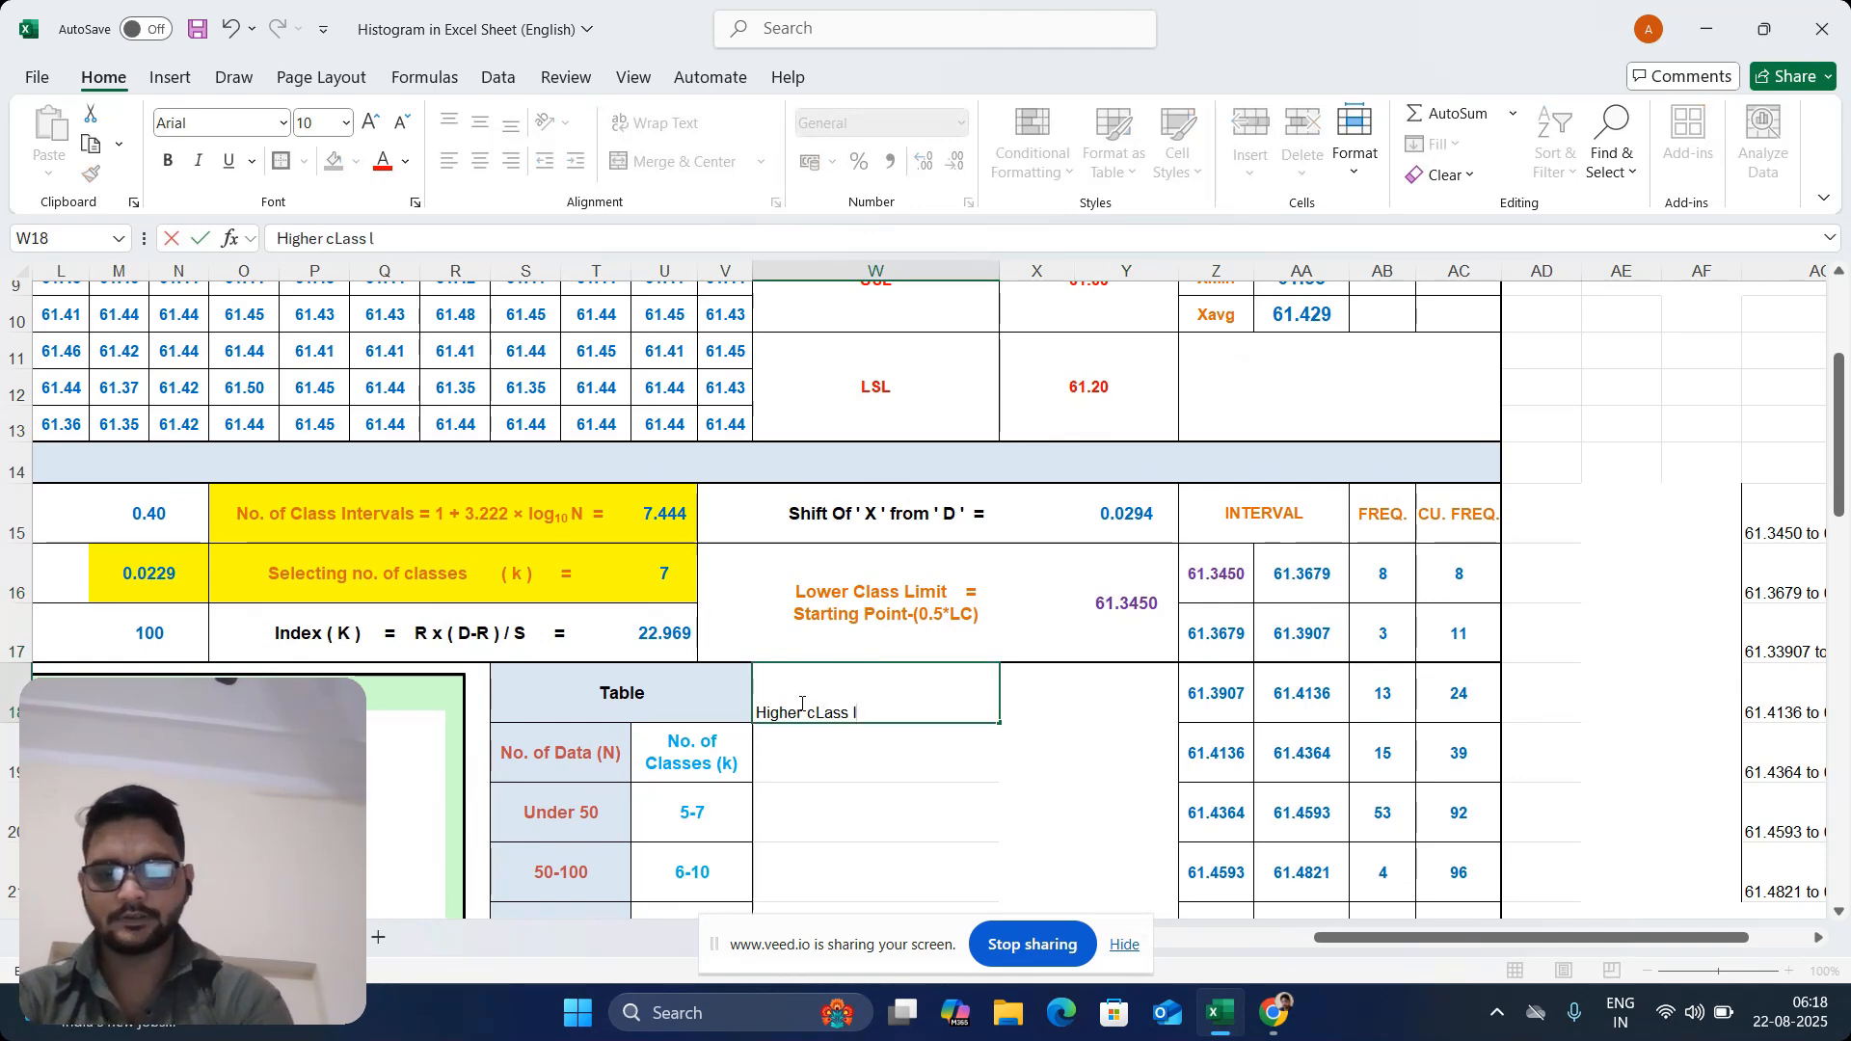
text(imit)
key(Return)
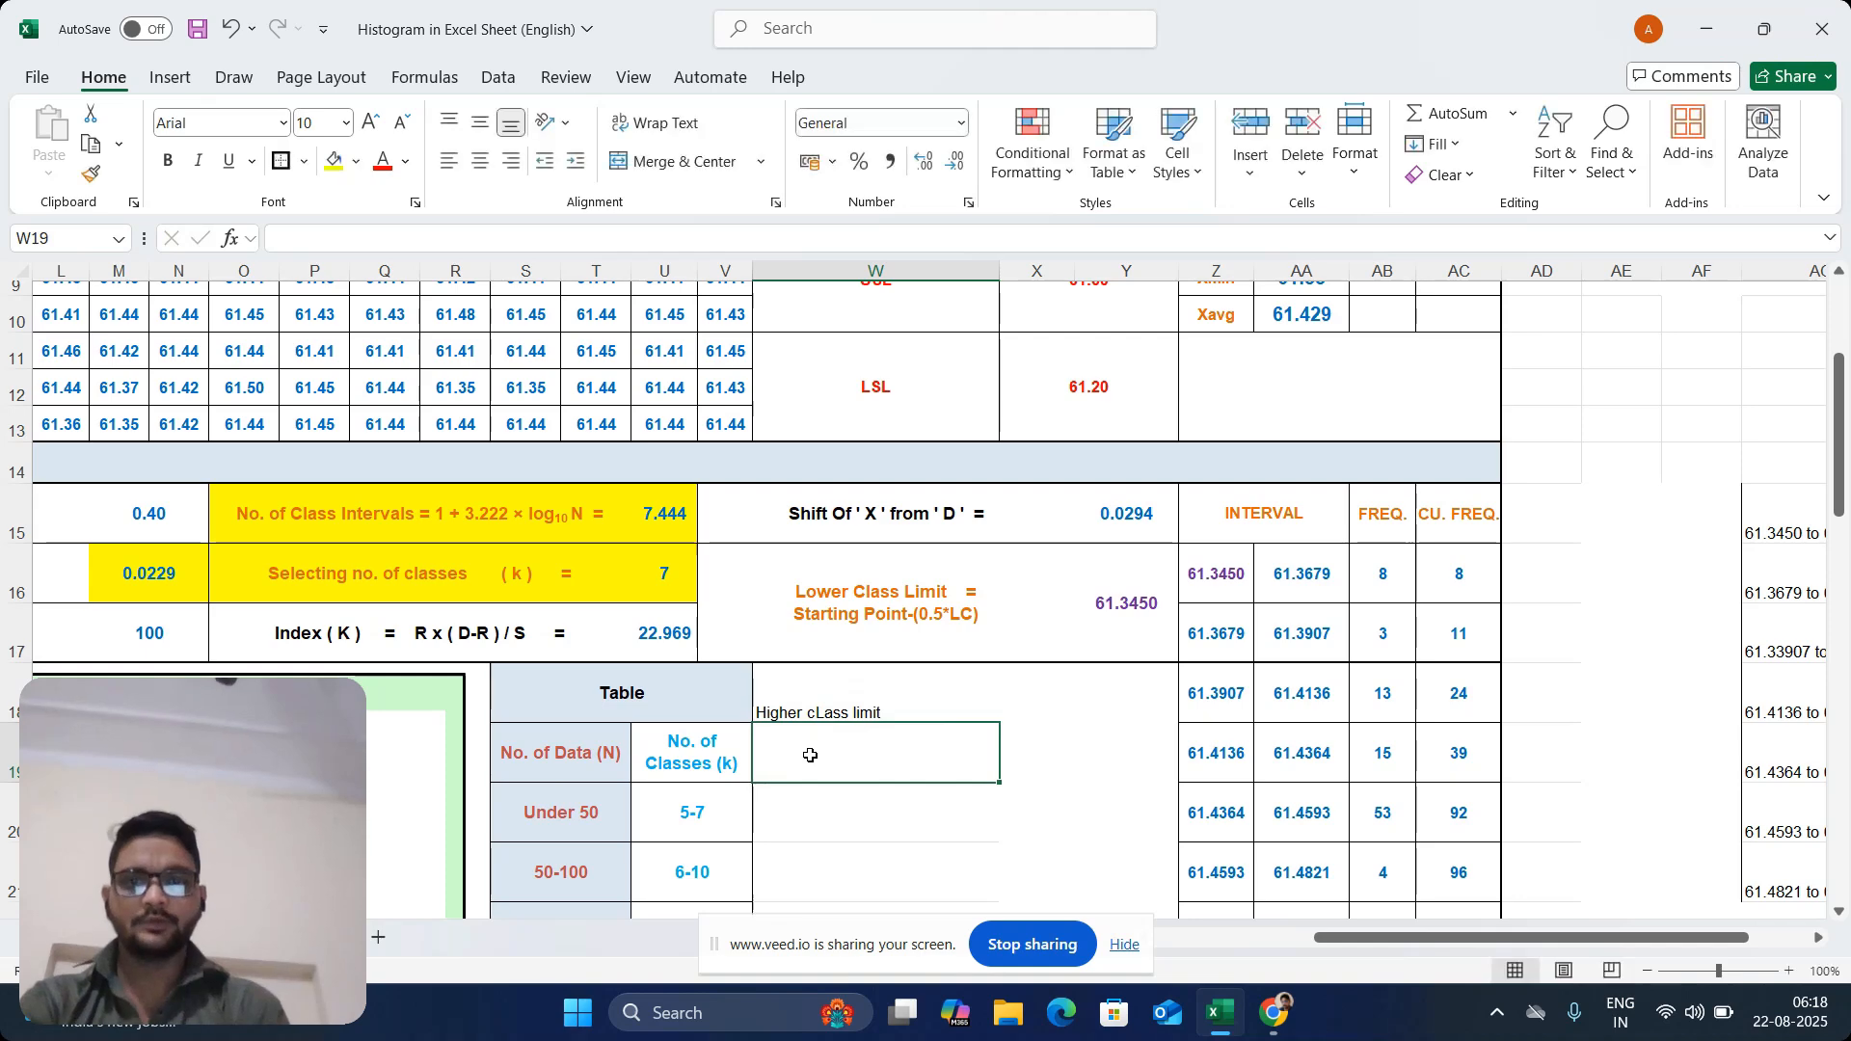
Enter the higher class limit formula =AA8+(0.5*0.01) in cell X18, using Xmax as the base value
click(1028, 693)
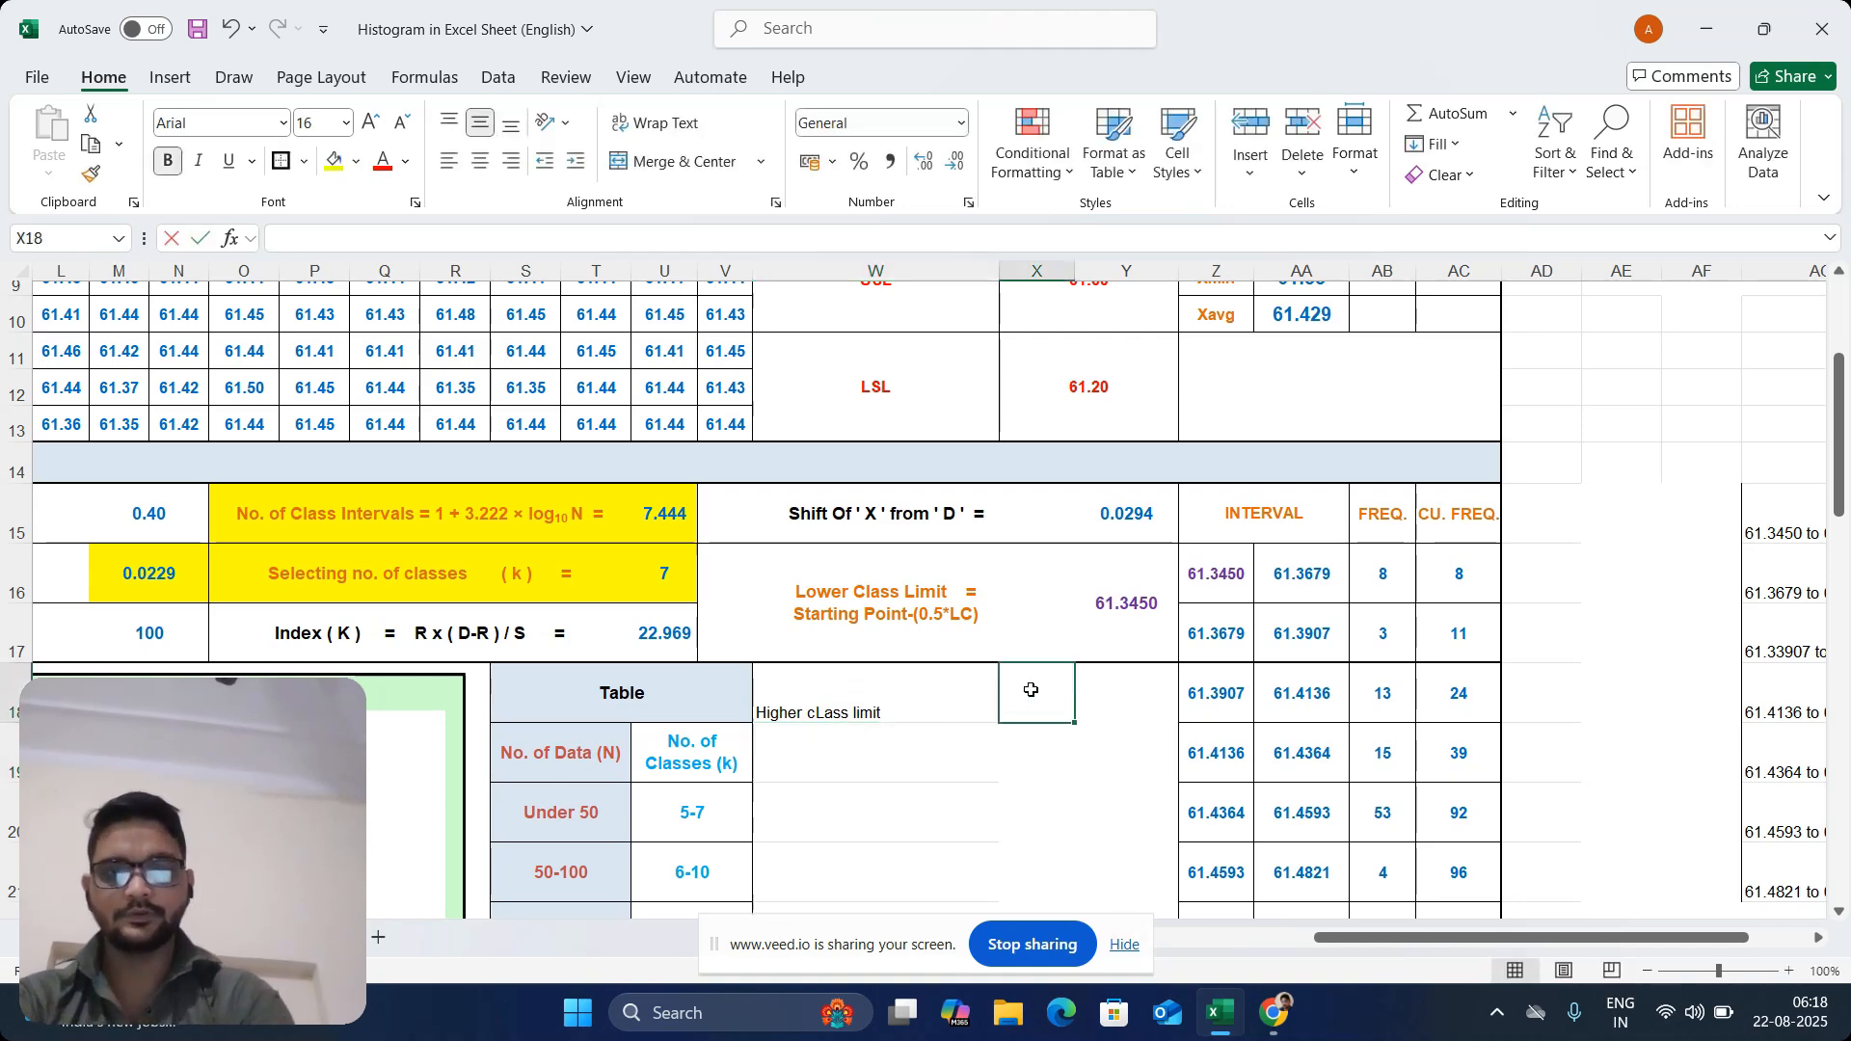
text(=)
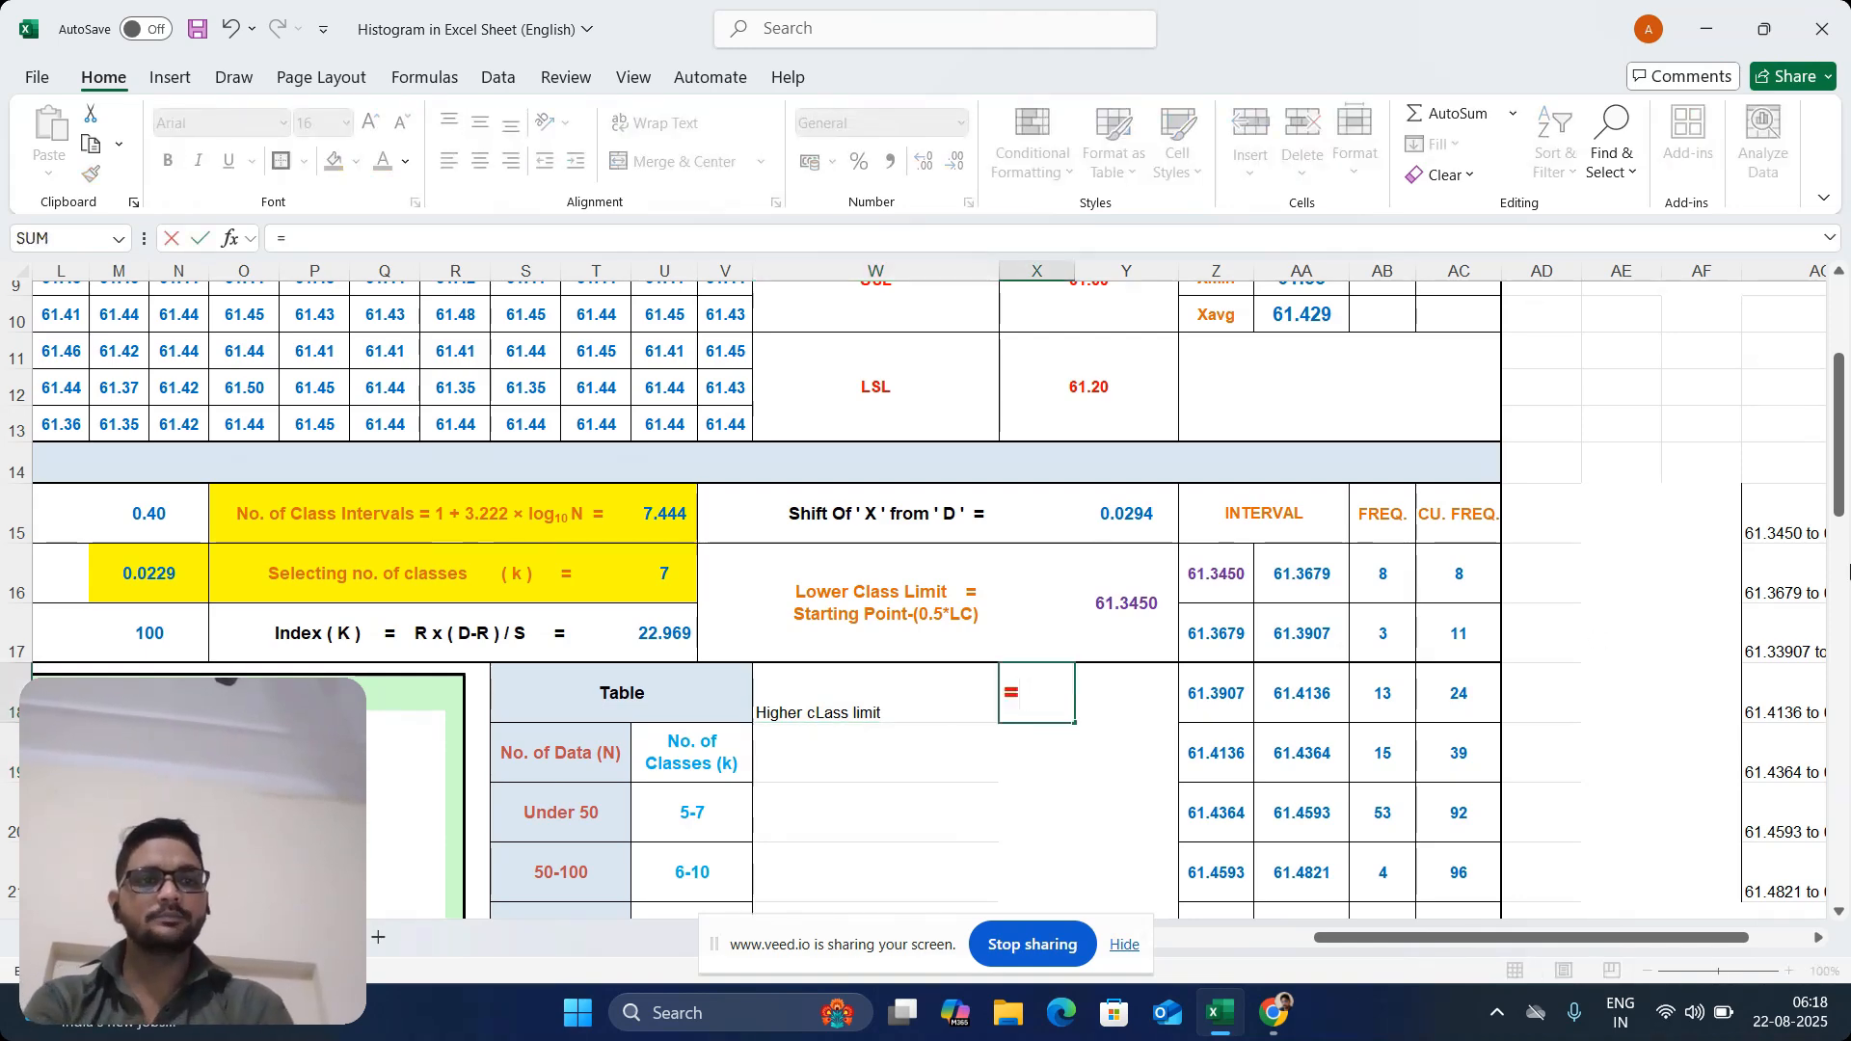
scroll(1360, 498, up, 3)
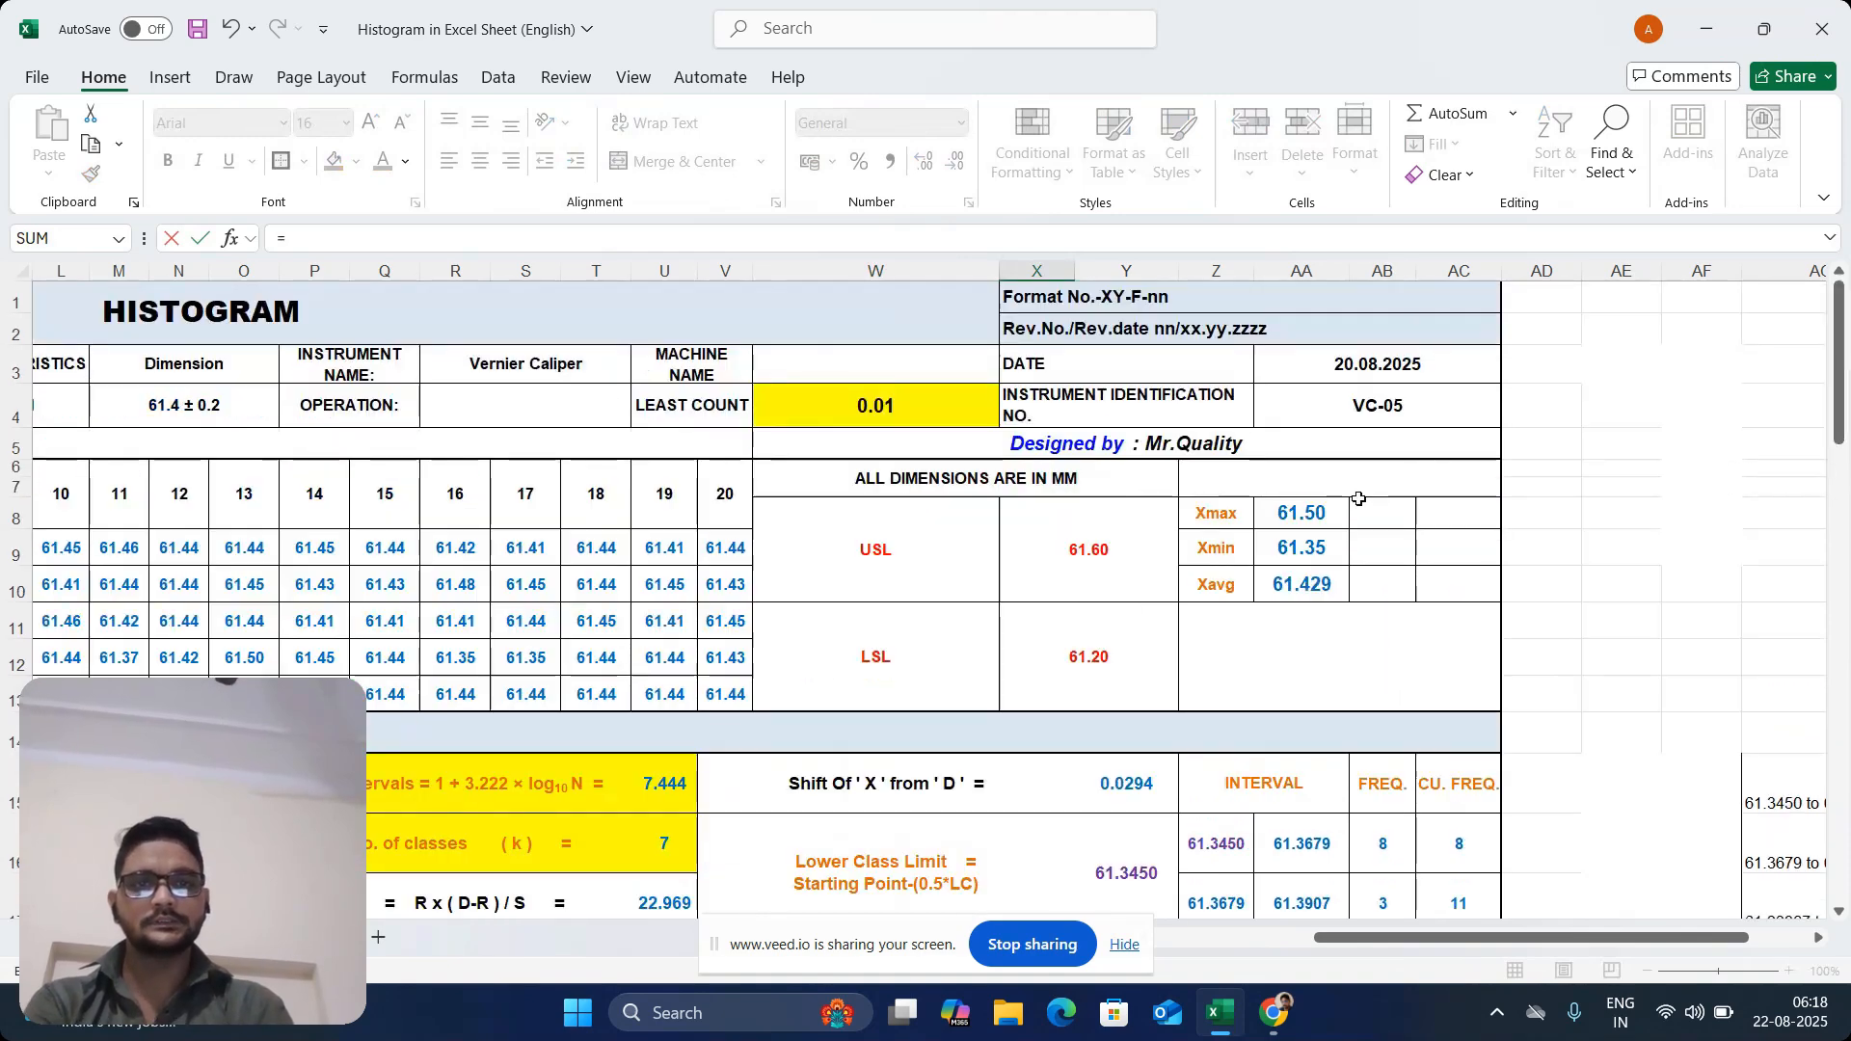
click(1335, 513)
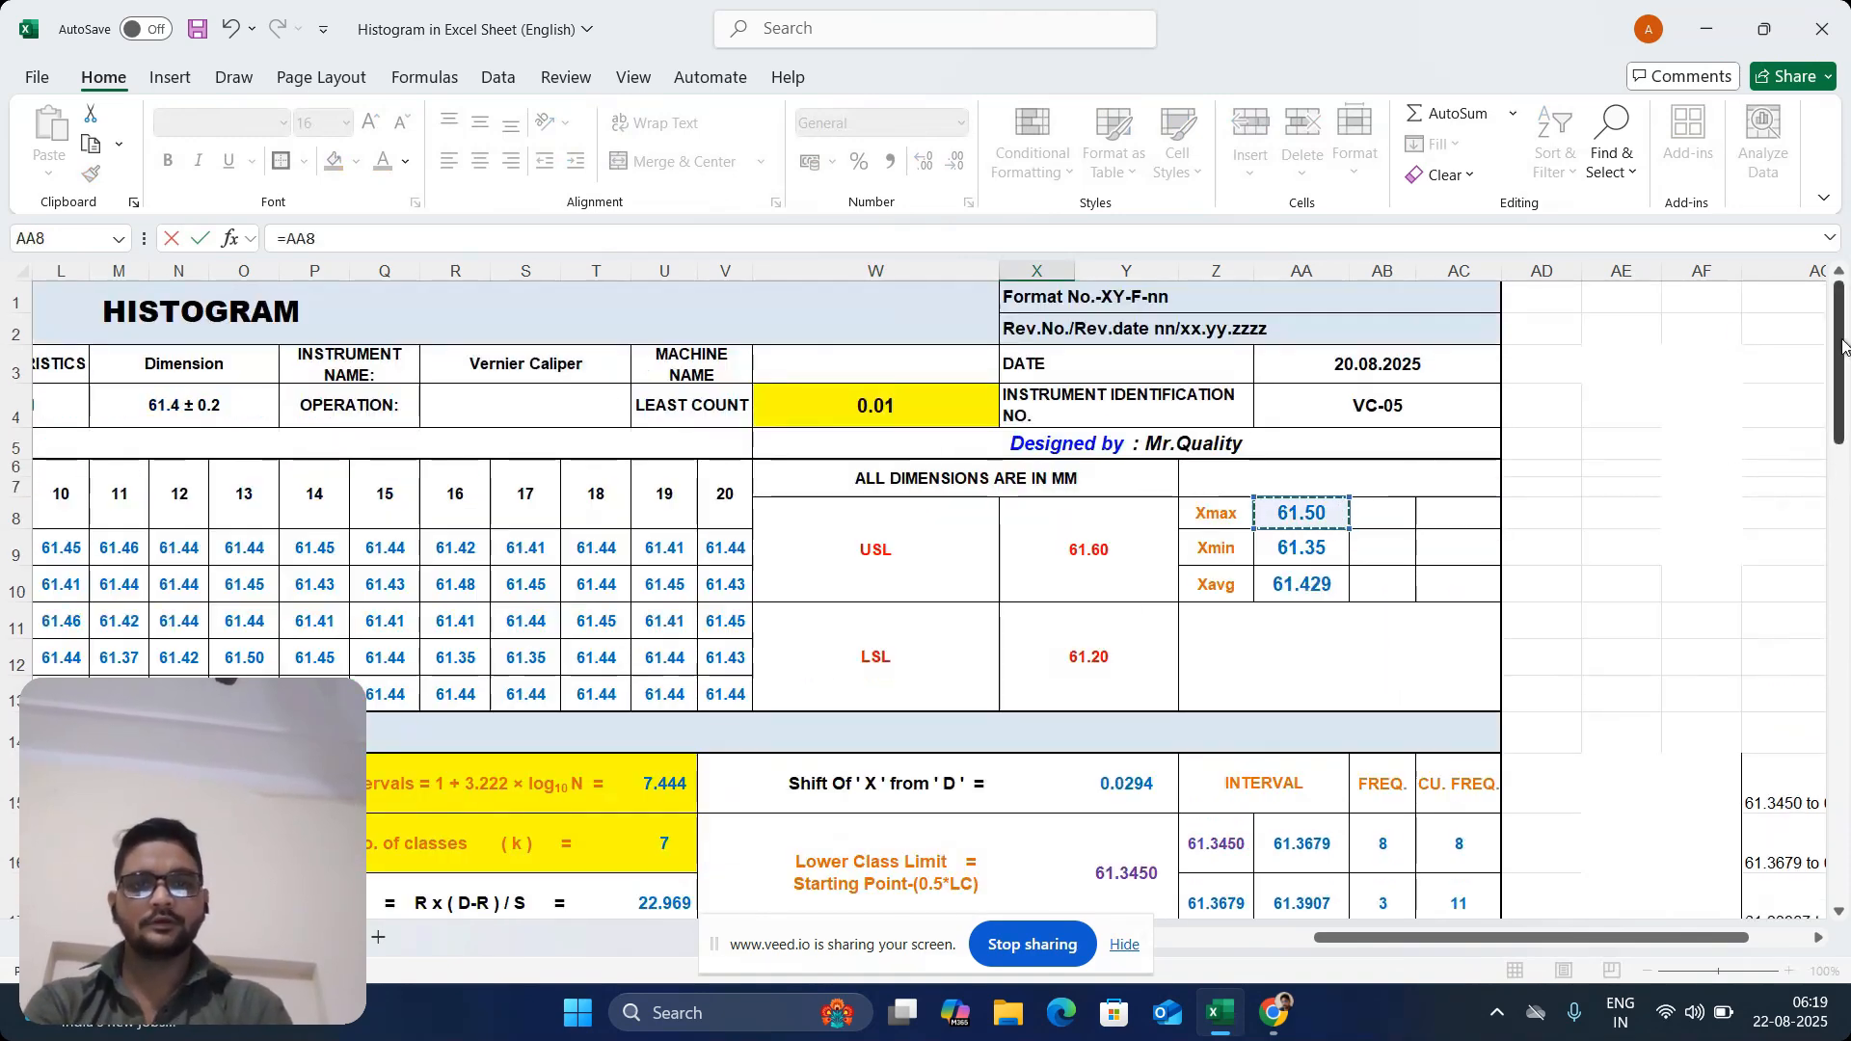
drag(1843, 347, 1844, 449)
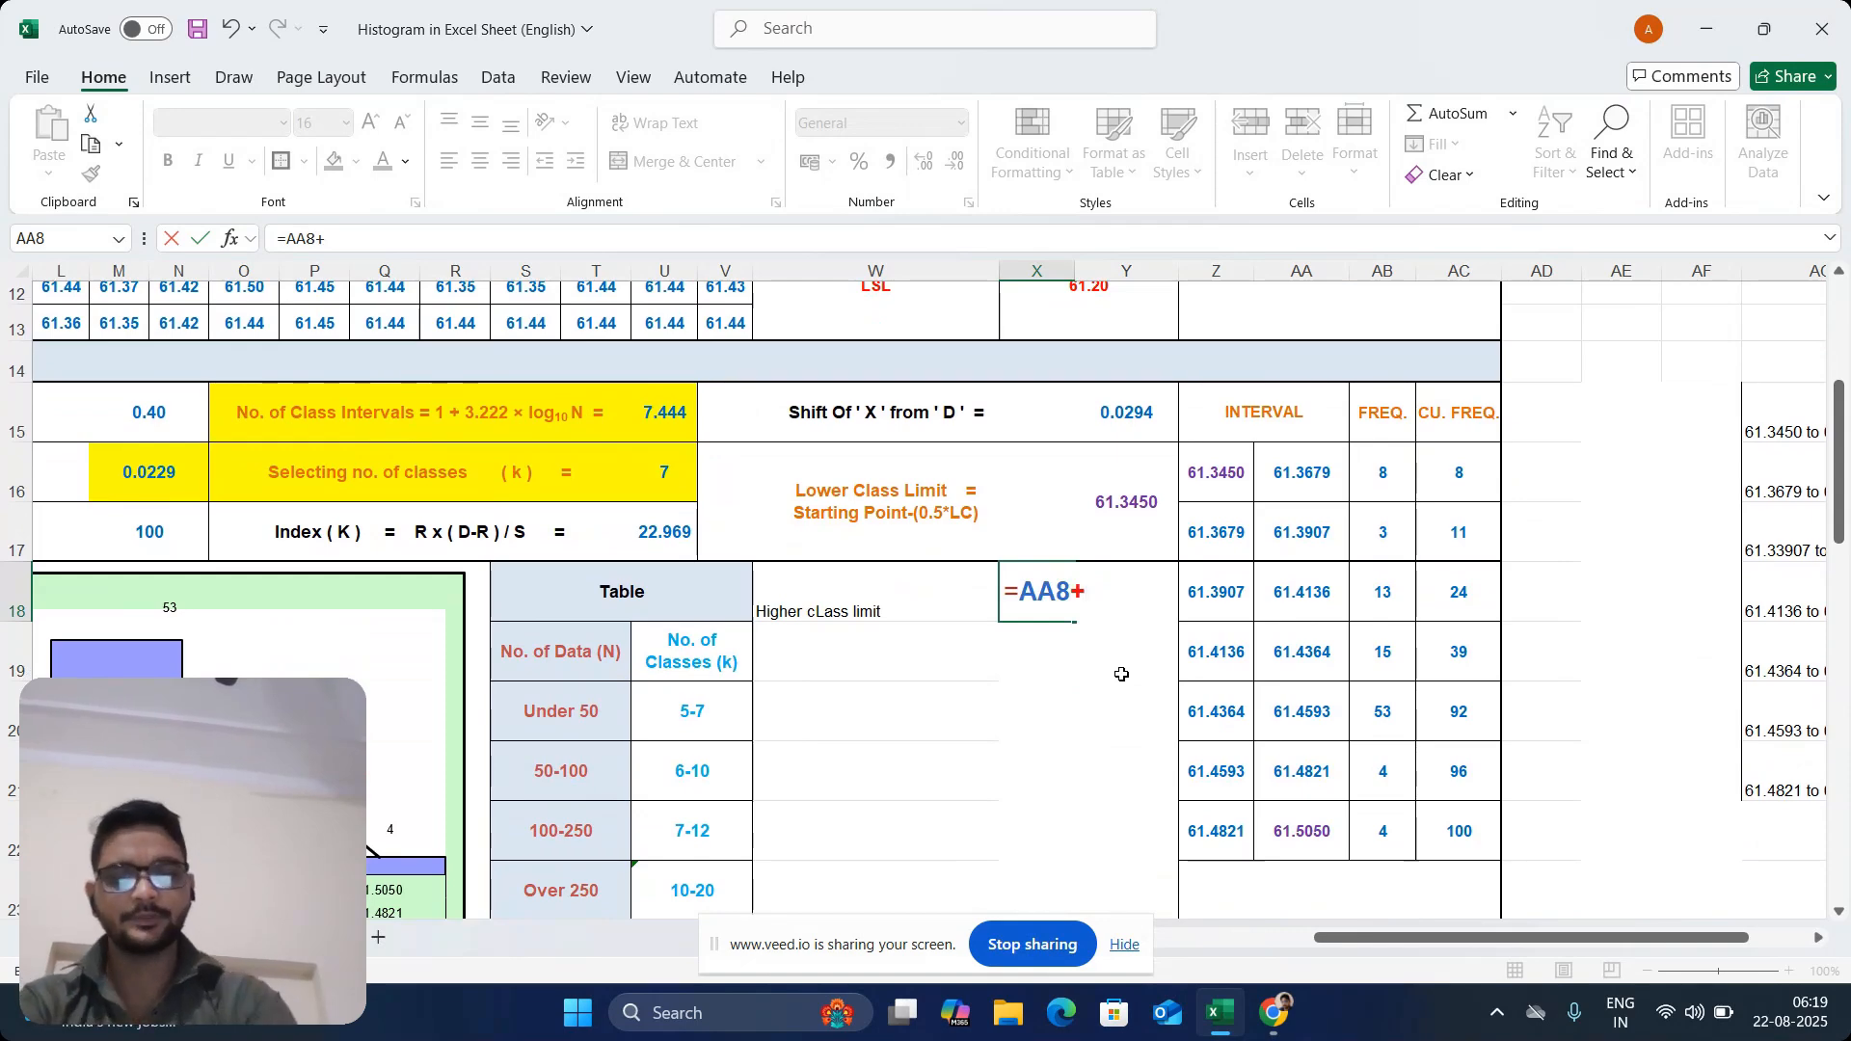
text(+(0.)
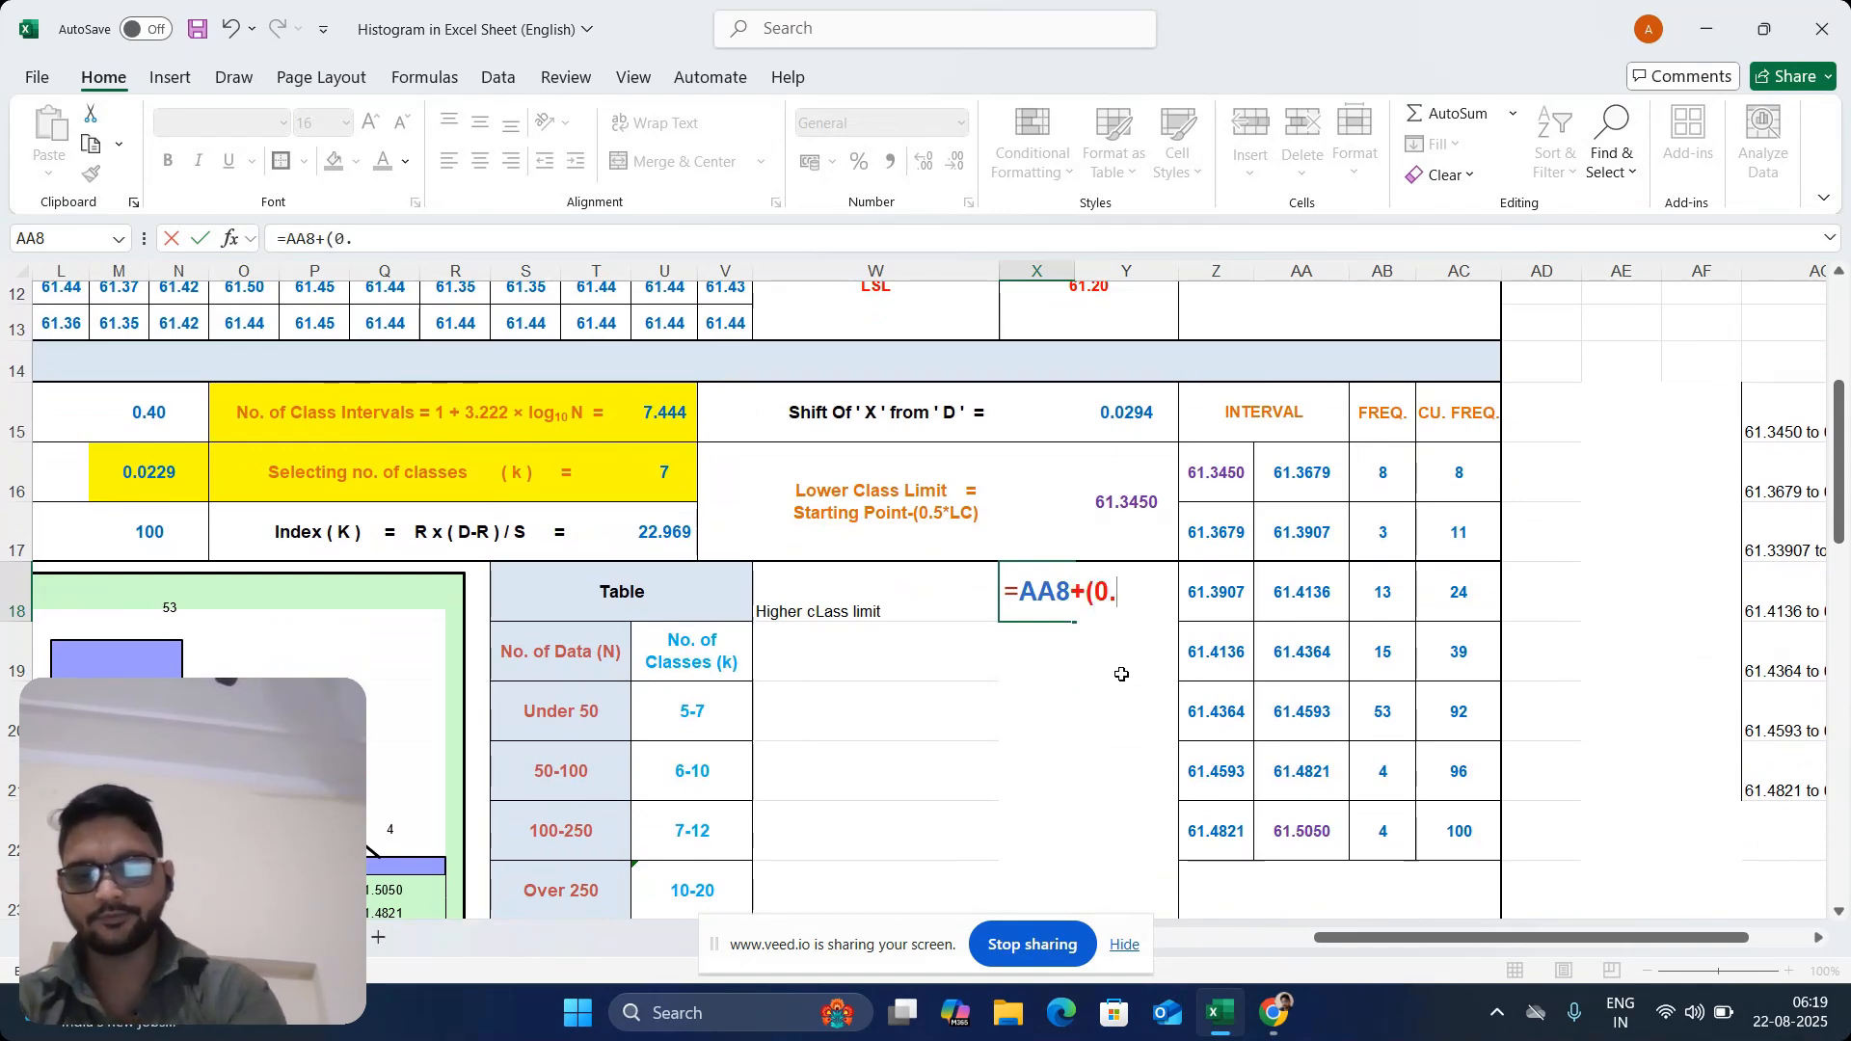
text(5*)
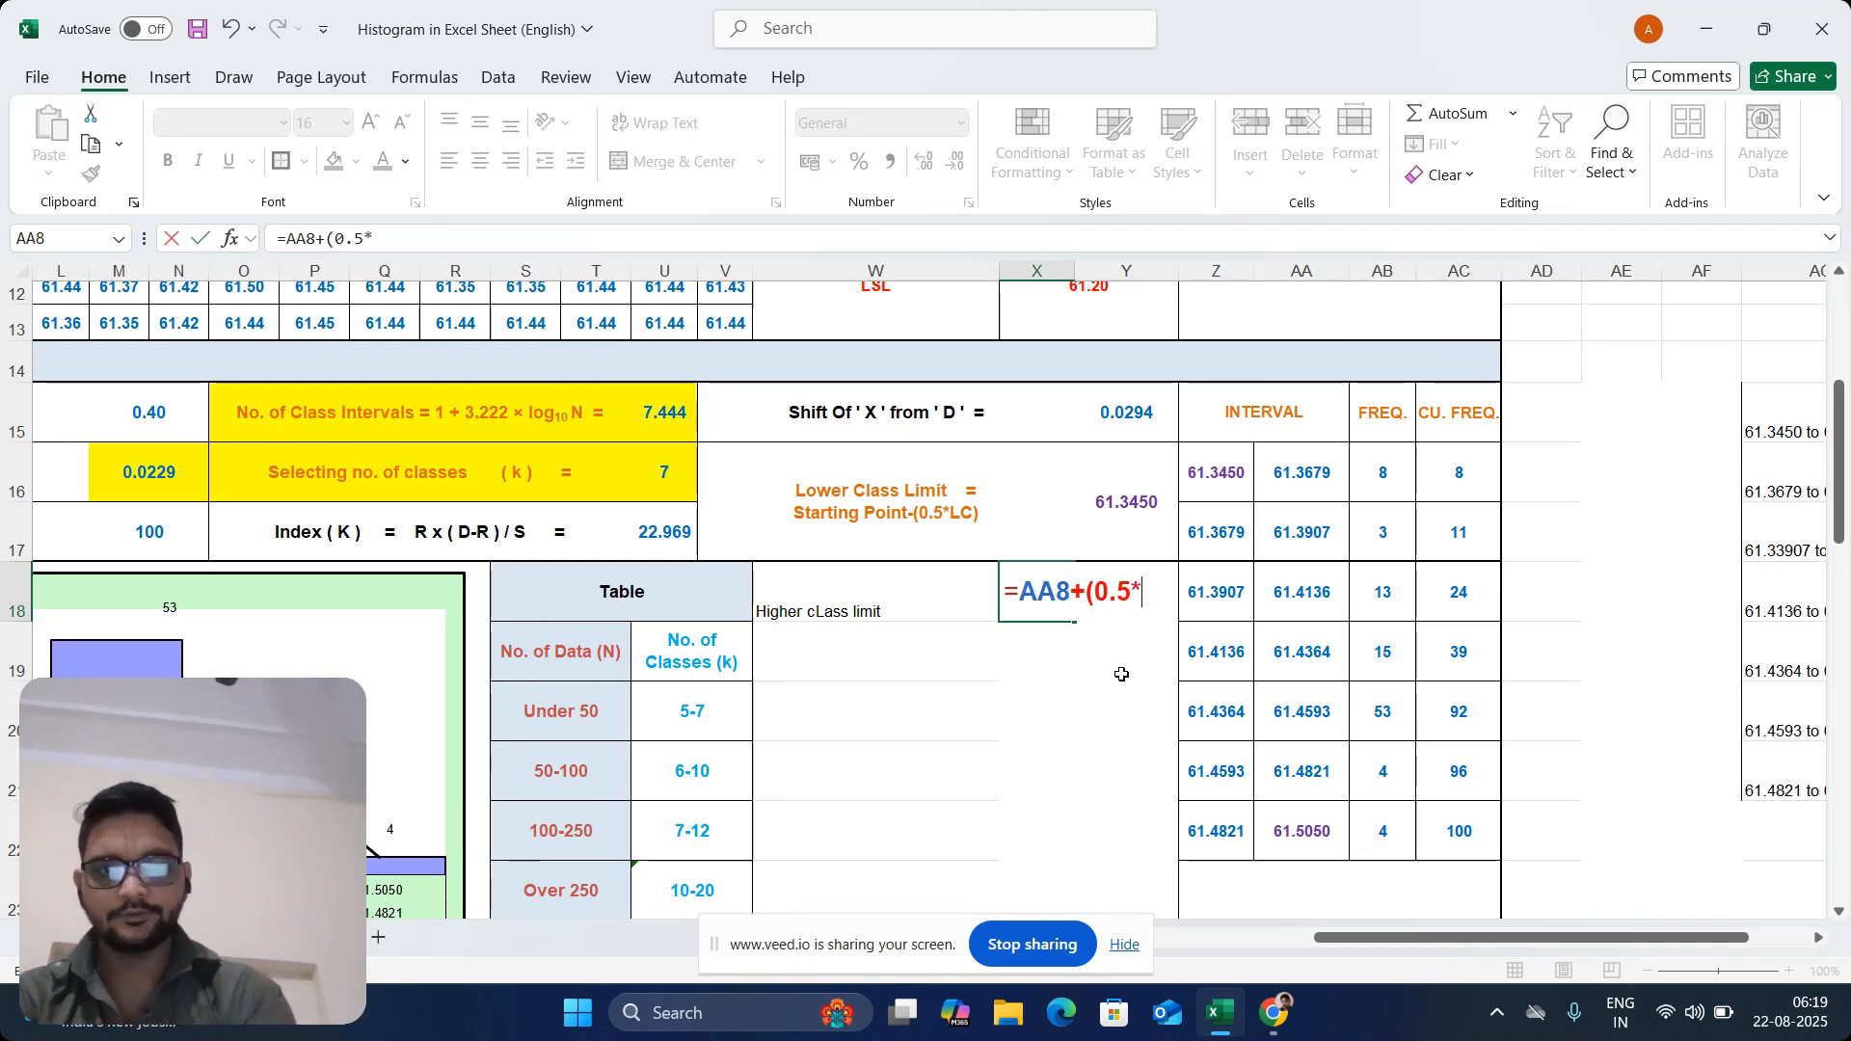
text(0.0)
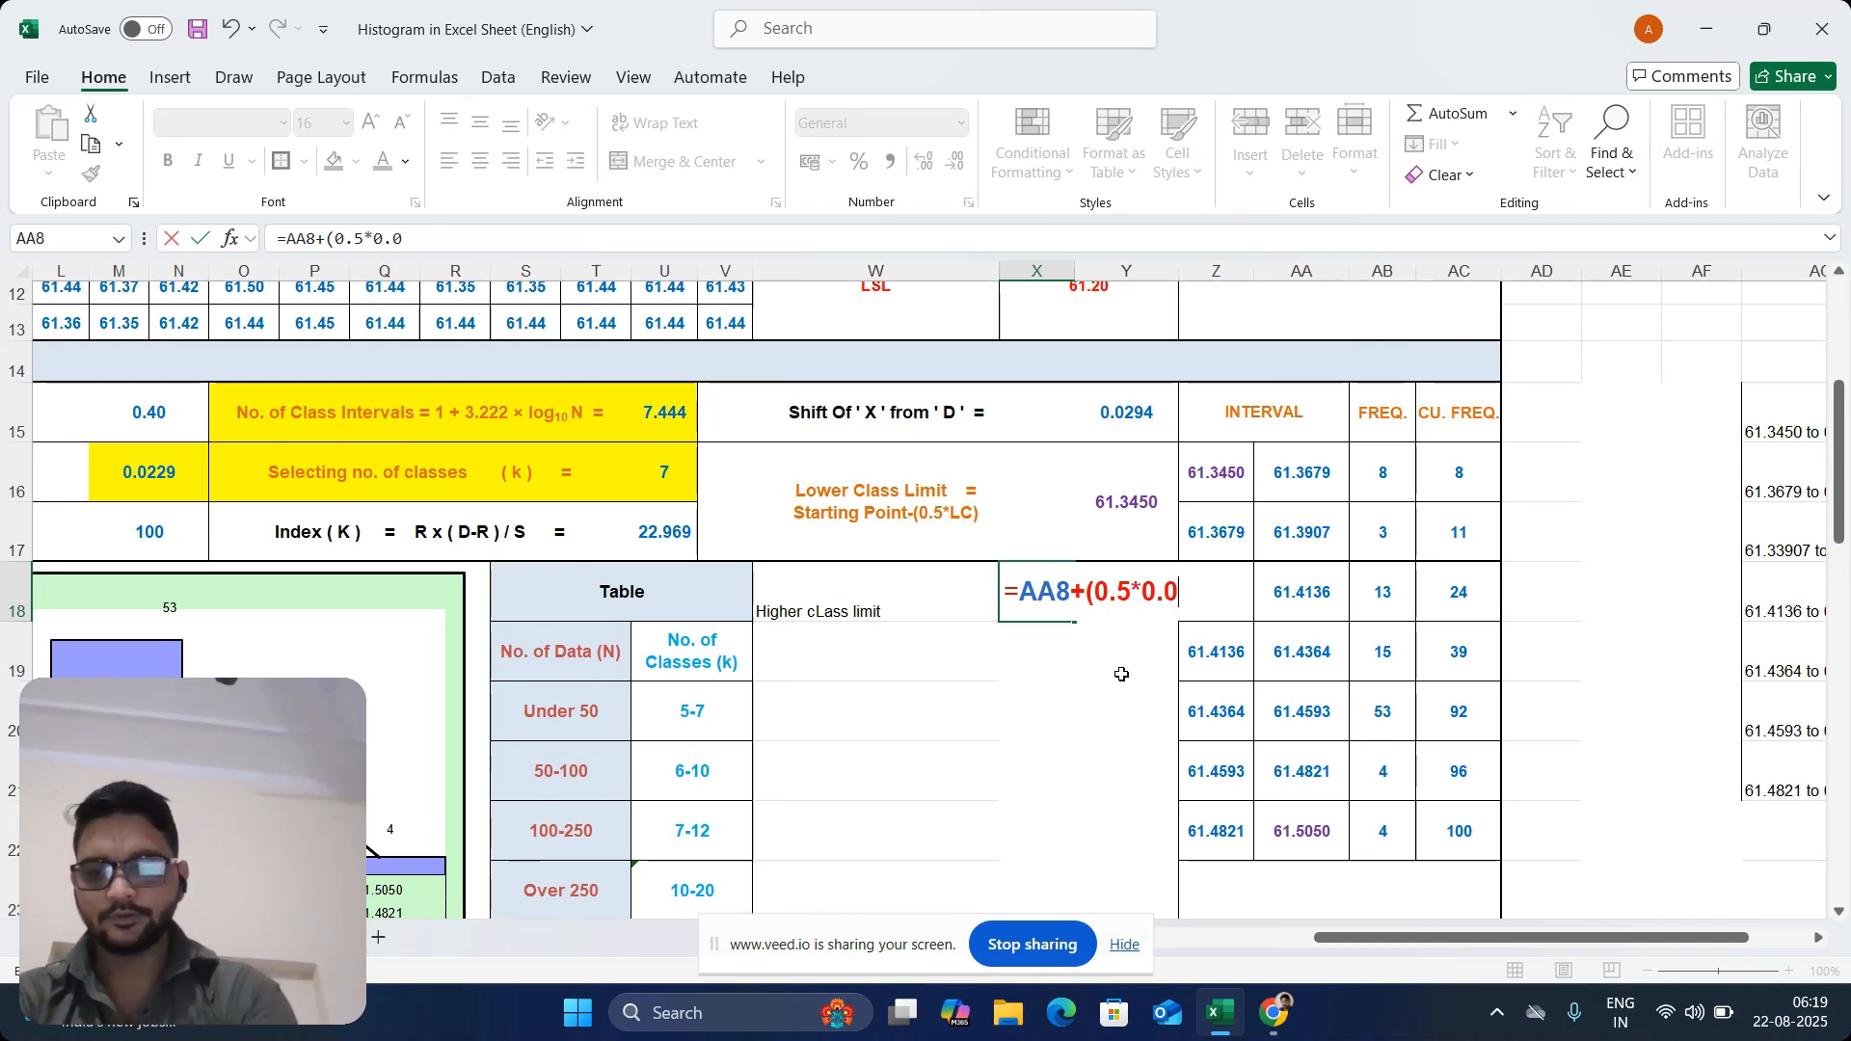
text(1))
key(Return)
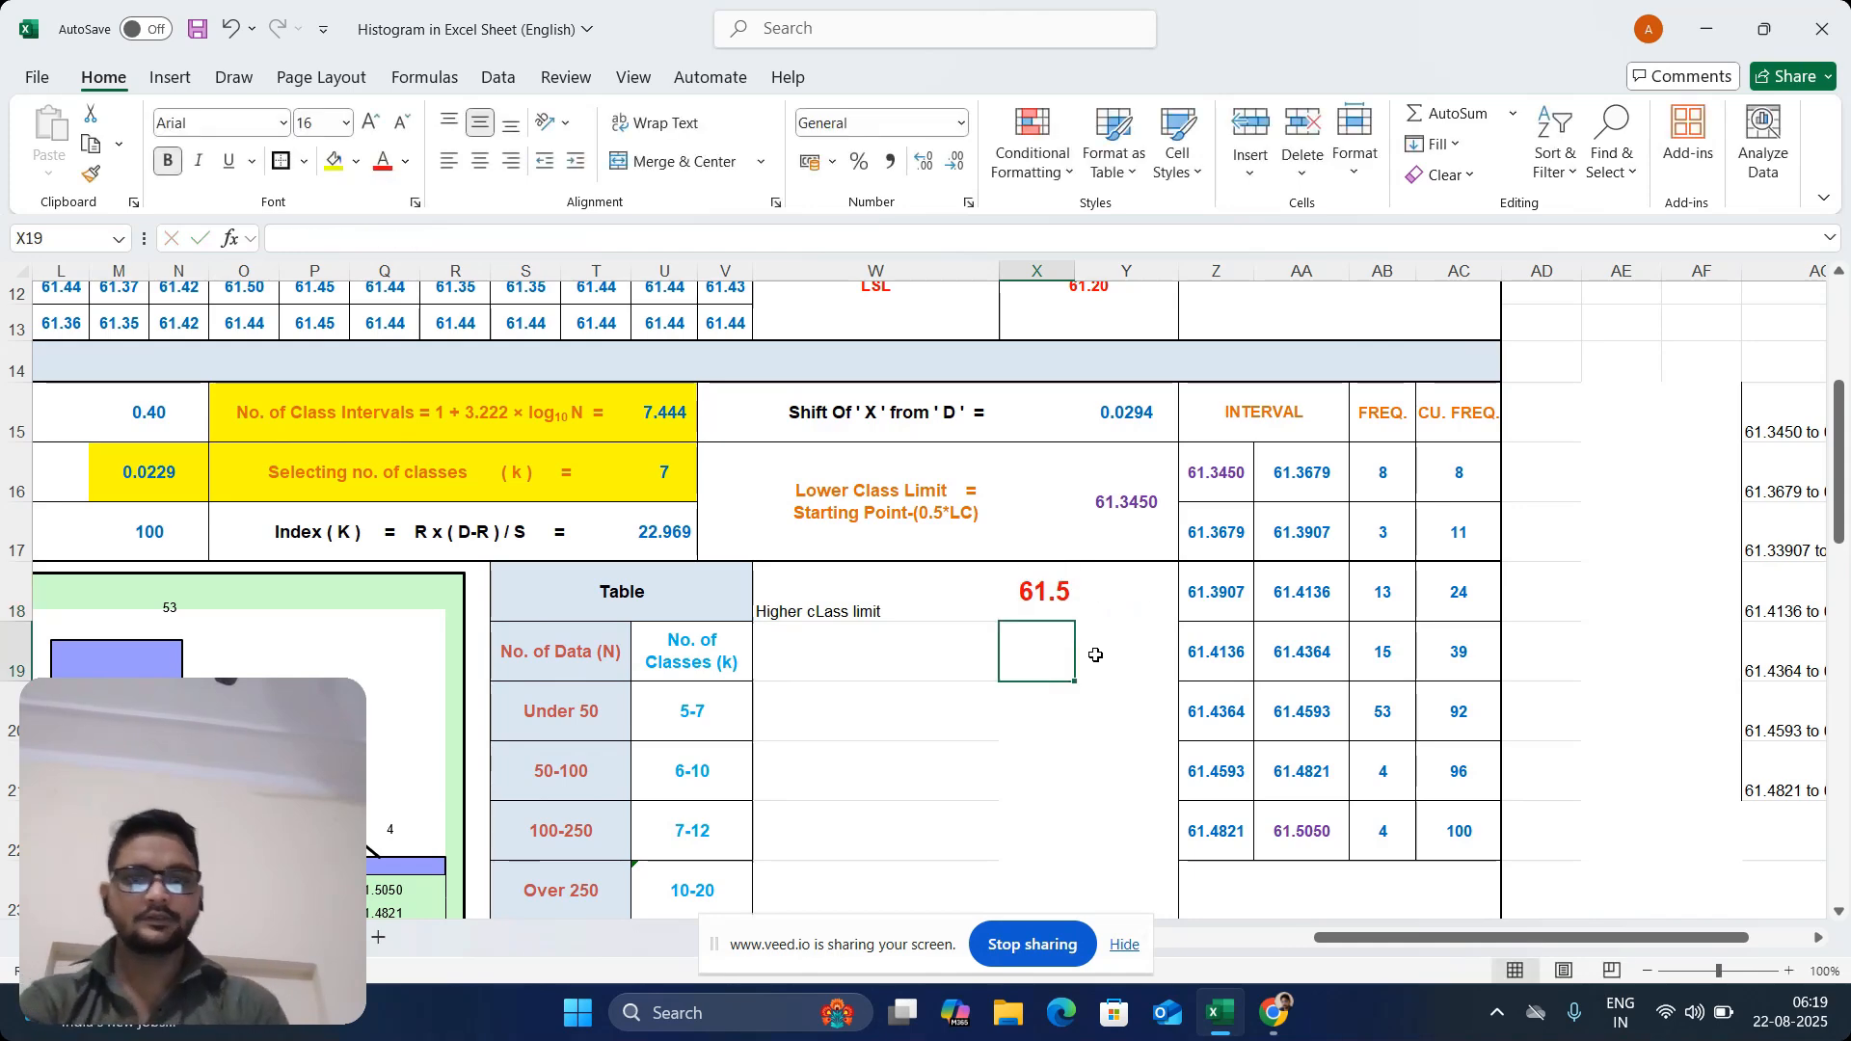
Merge and center X18:Y18 and display the higher class limit with four decimal places
click(1032, 598)
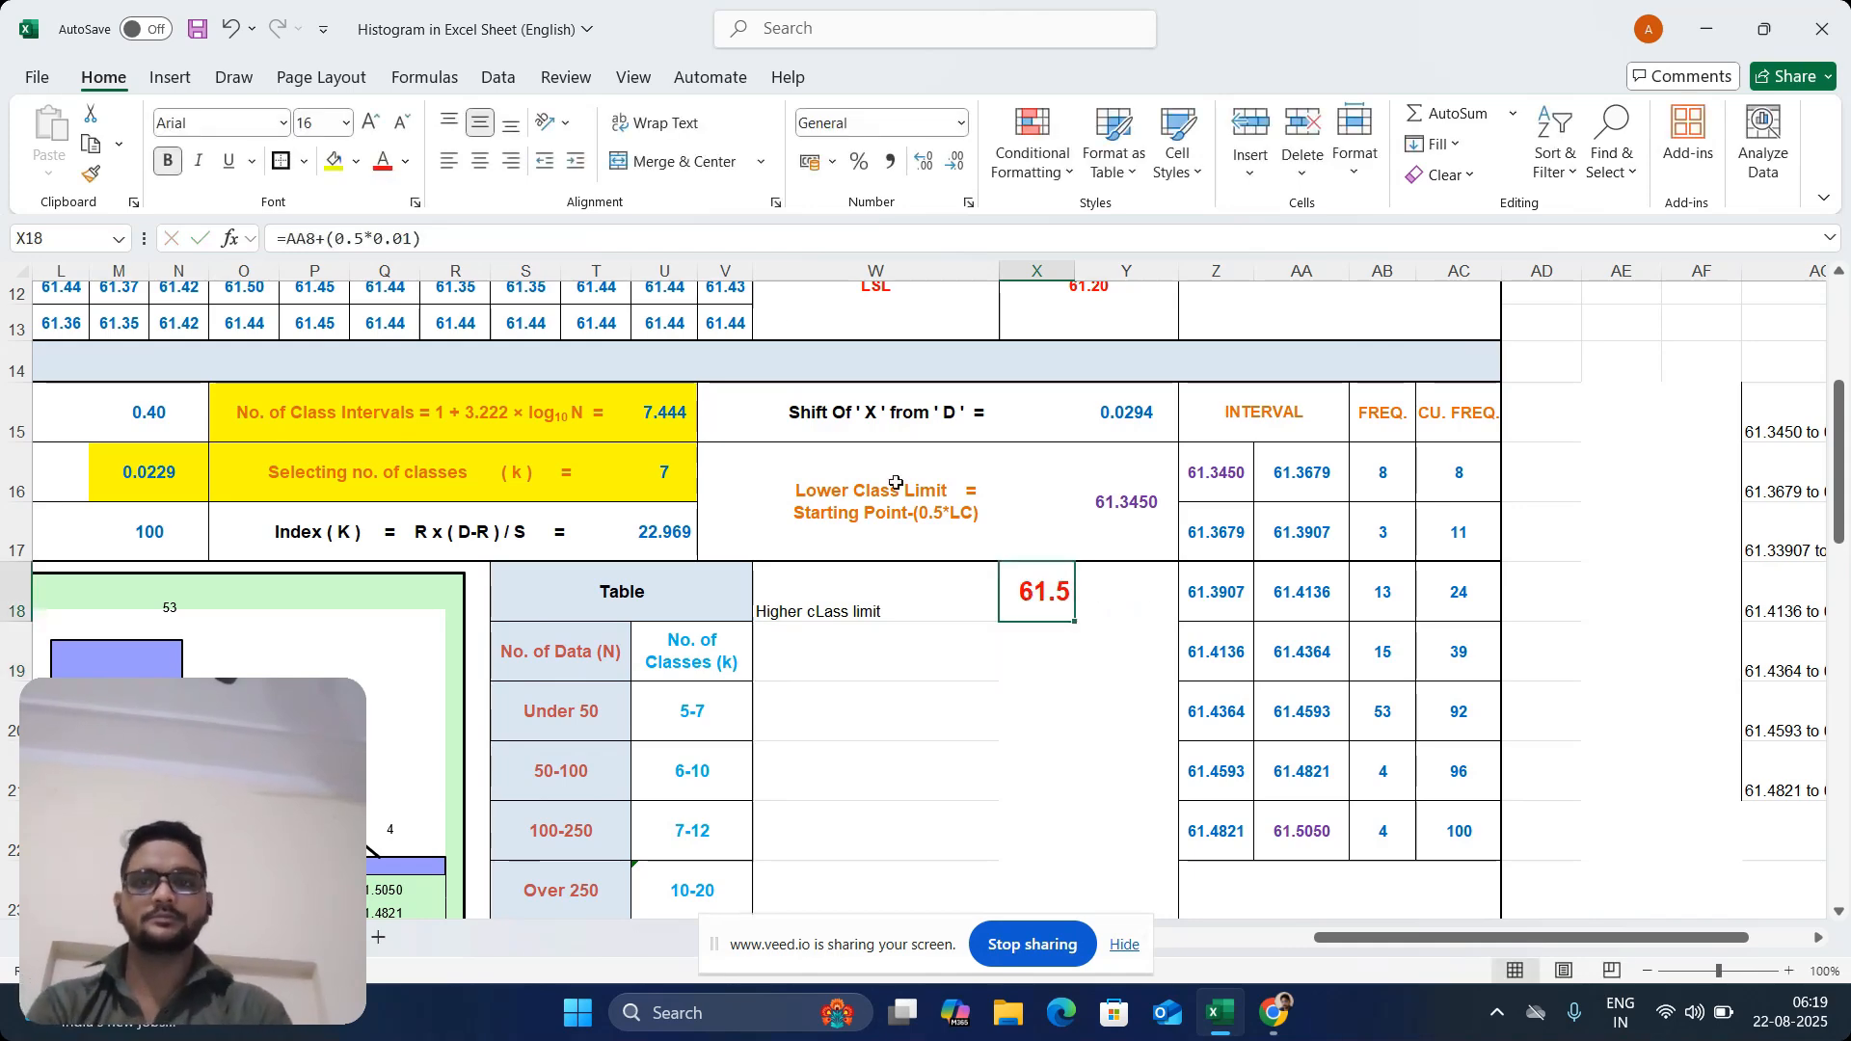
click(953, 166)
click(924, 161)
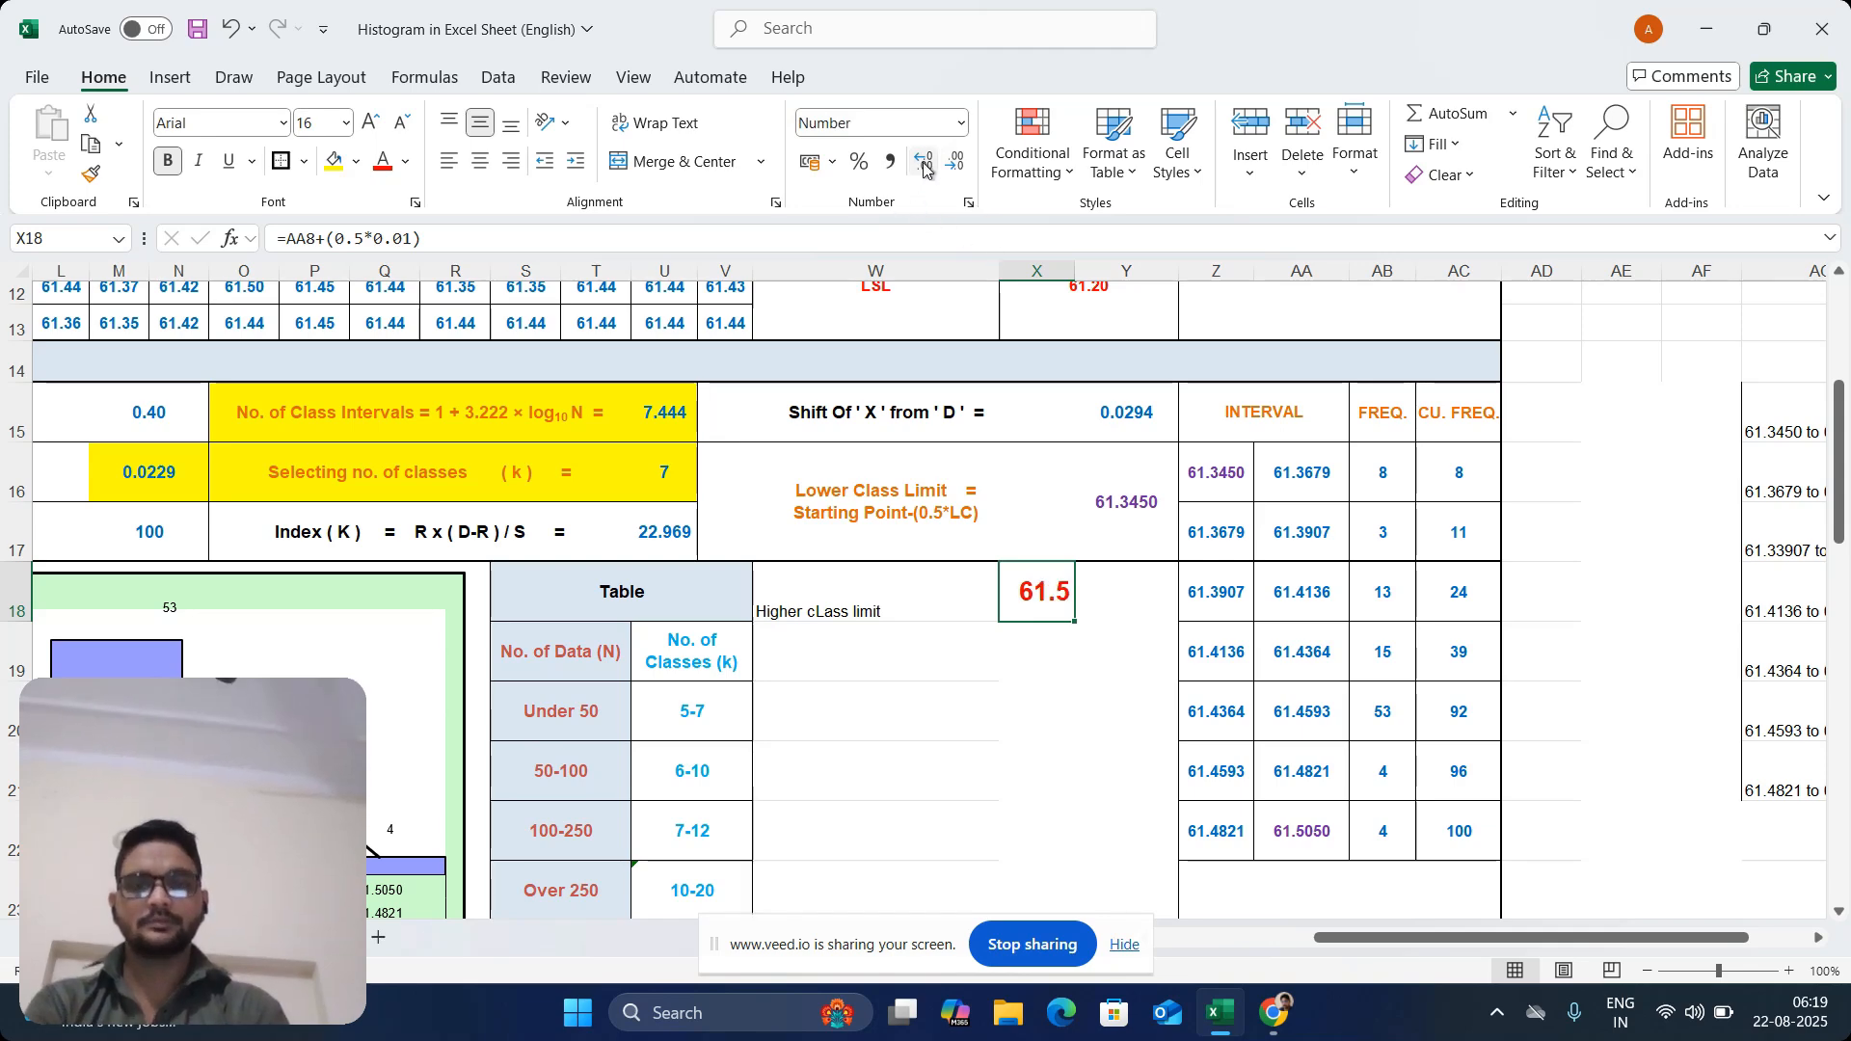
drag(1024, 598, 1119, 592)
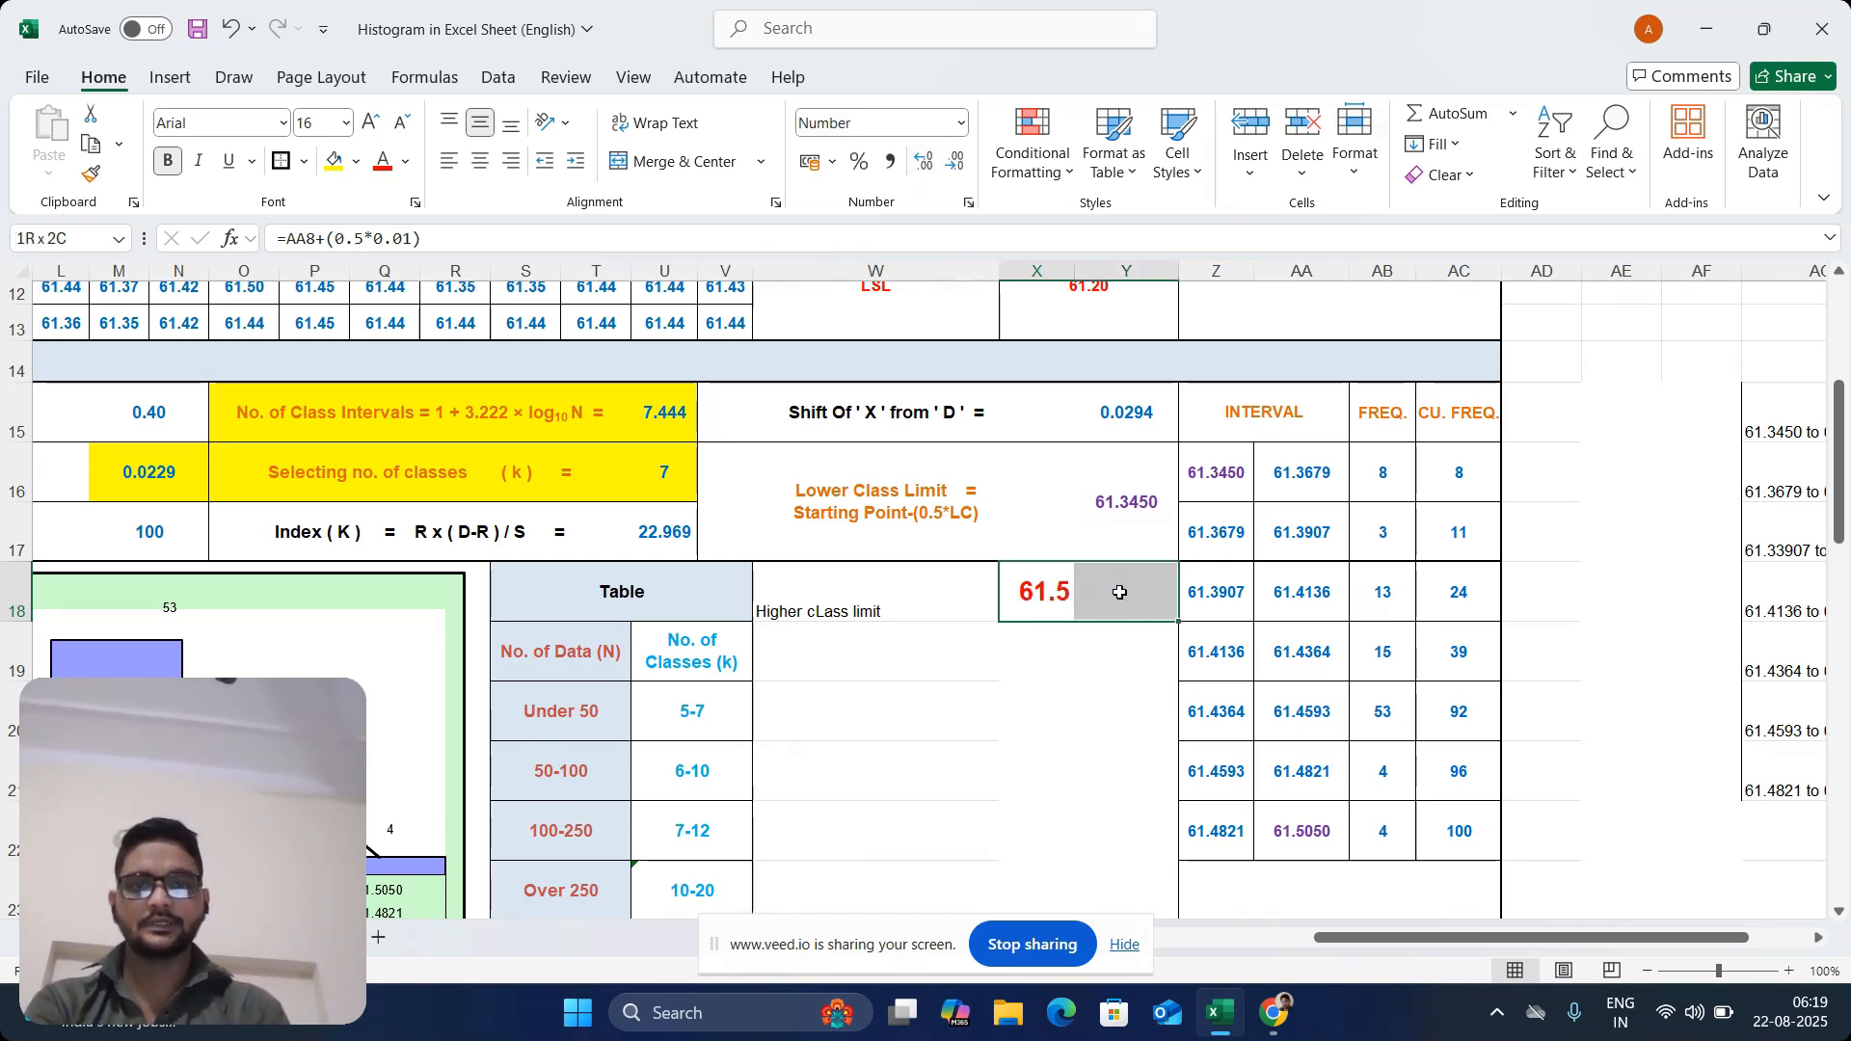
click(694, 162)
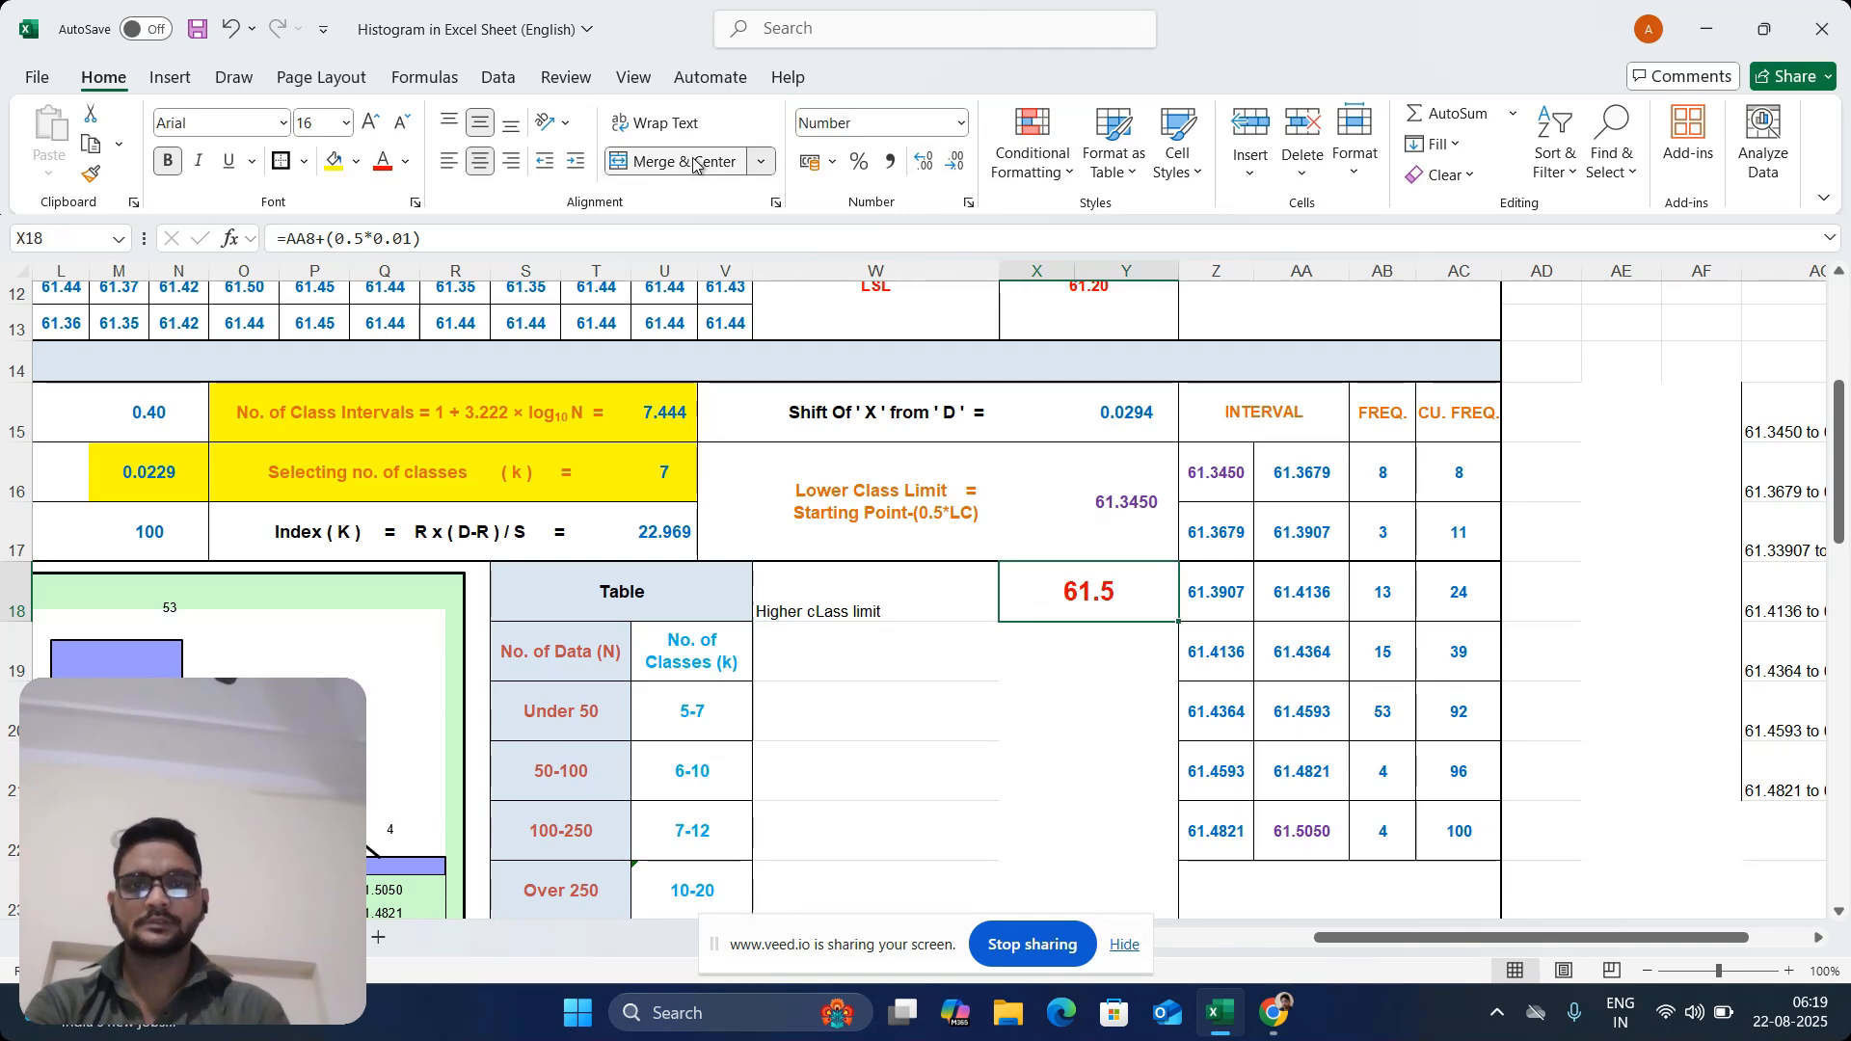
click(956, 162)
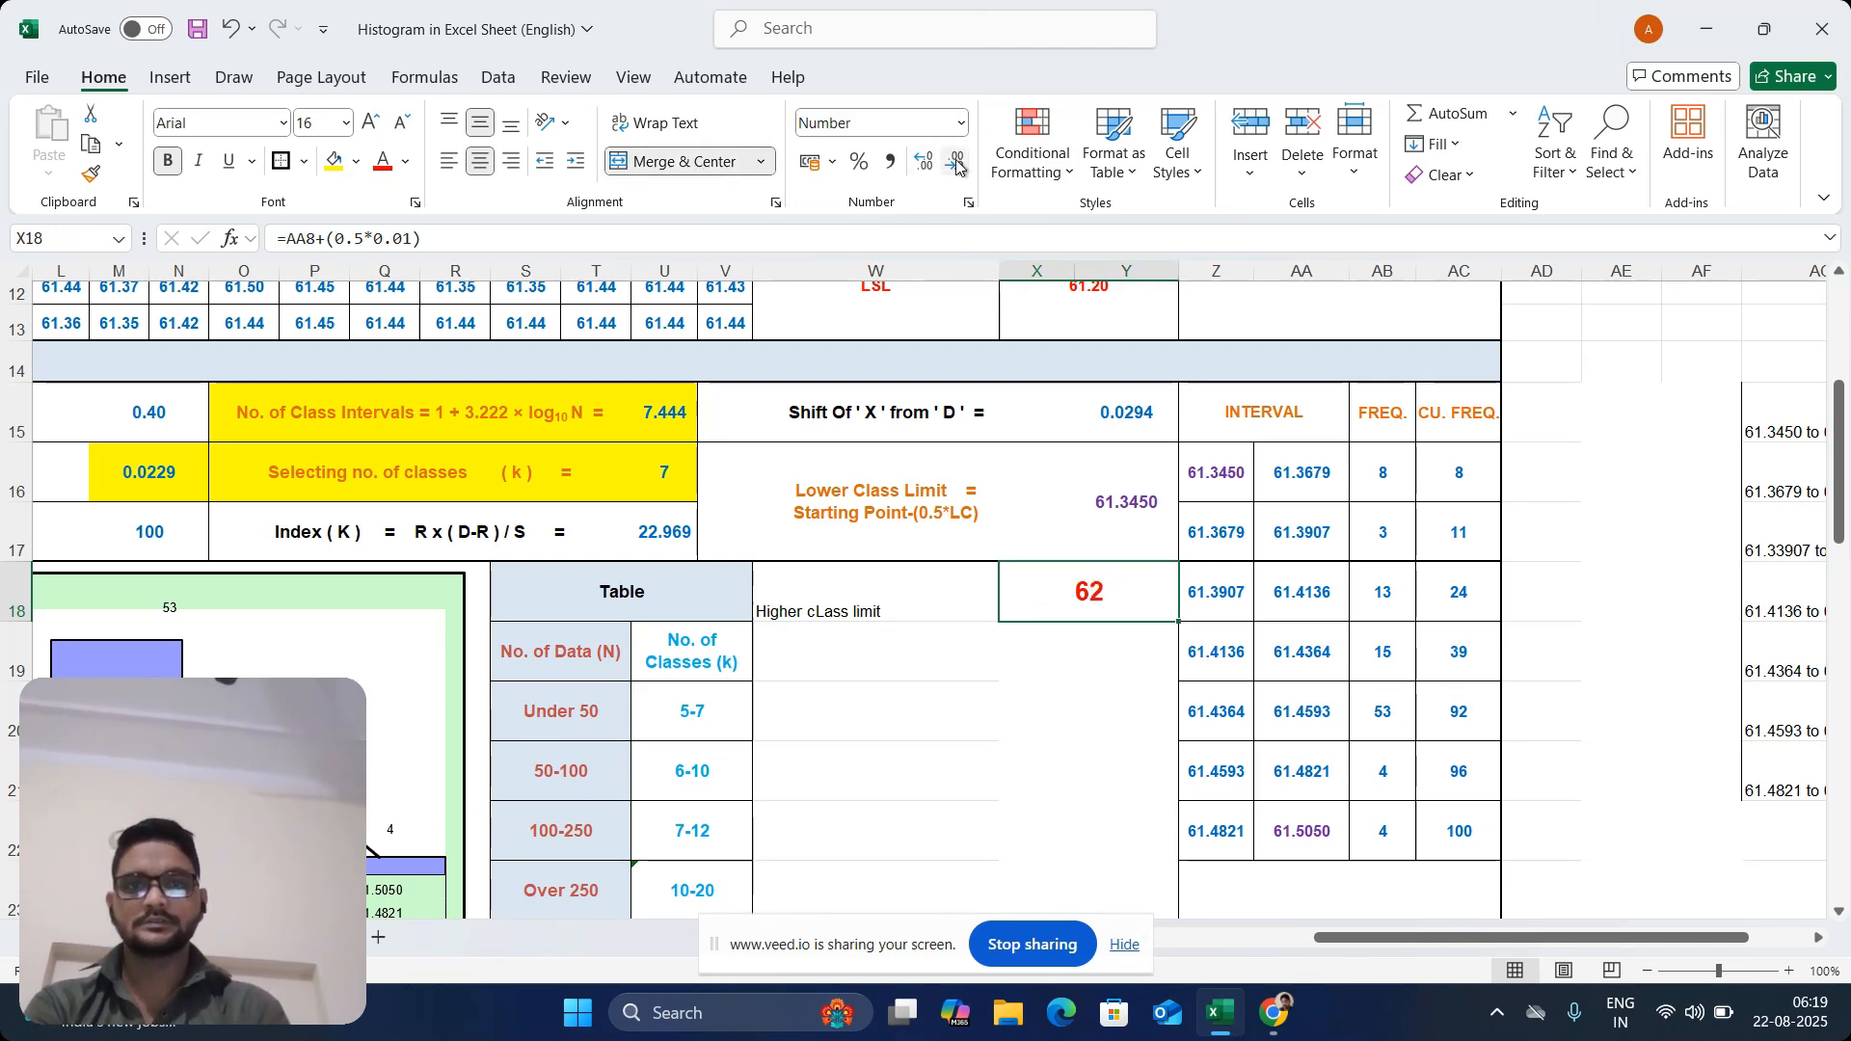
click(923, 162)
right_click(933, 166)
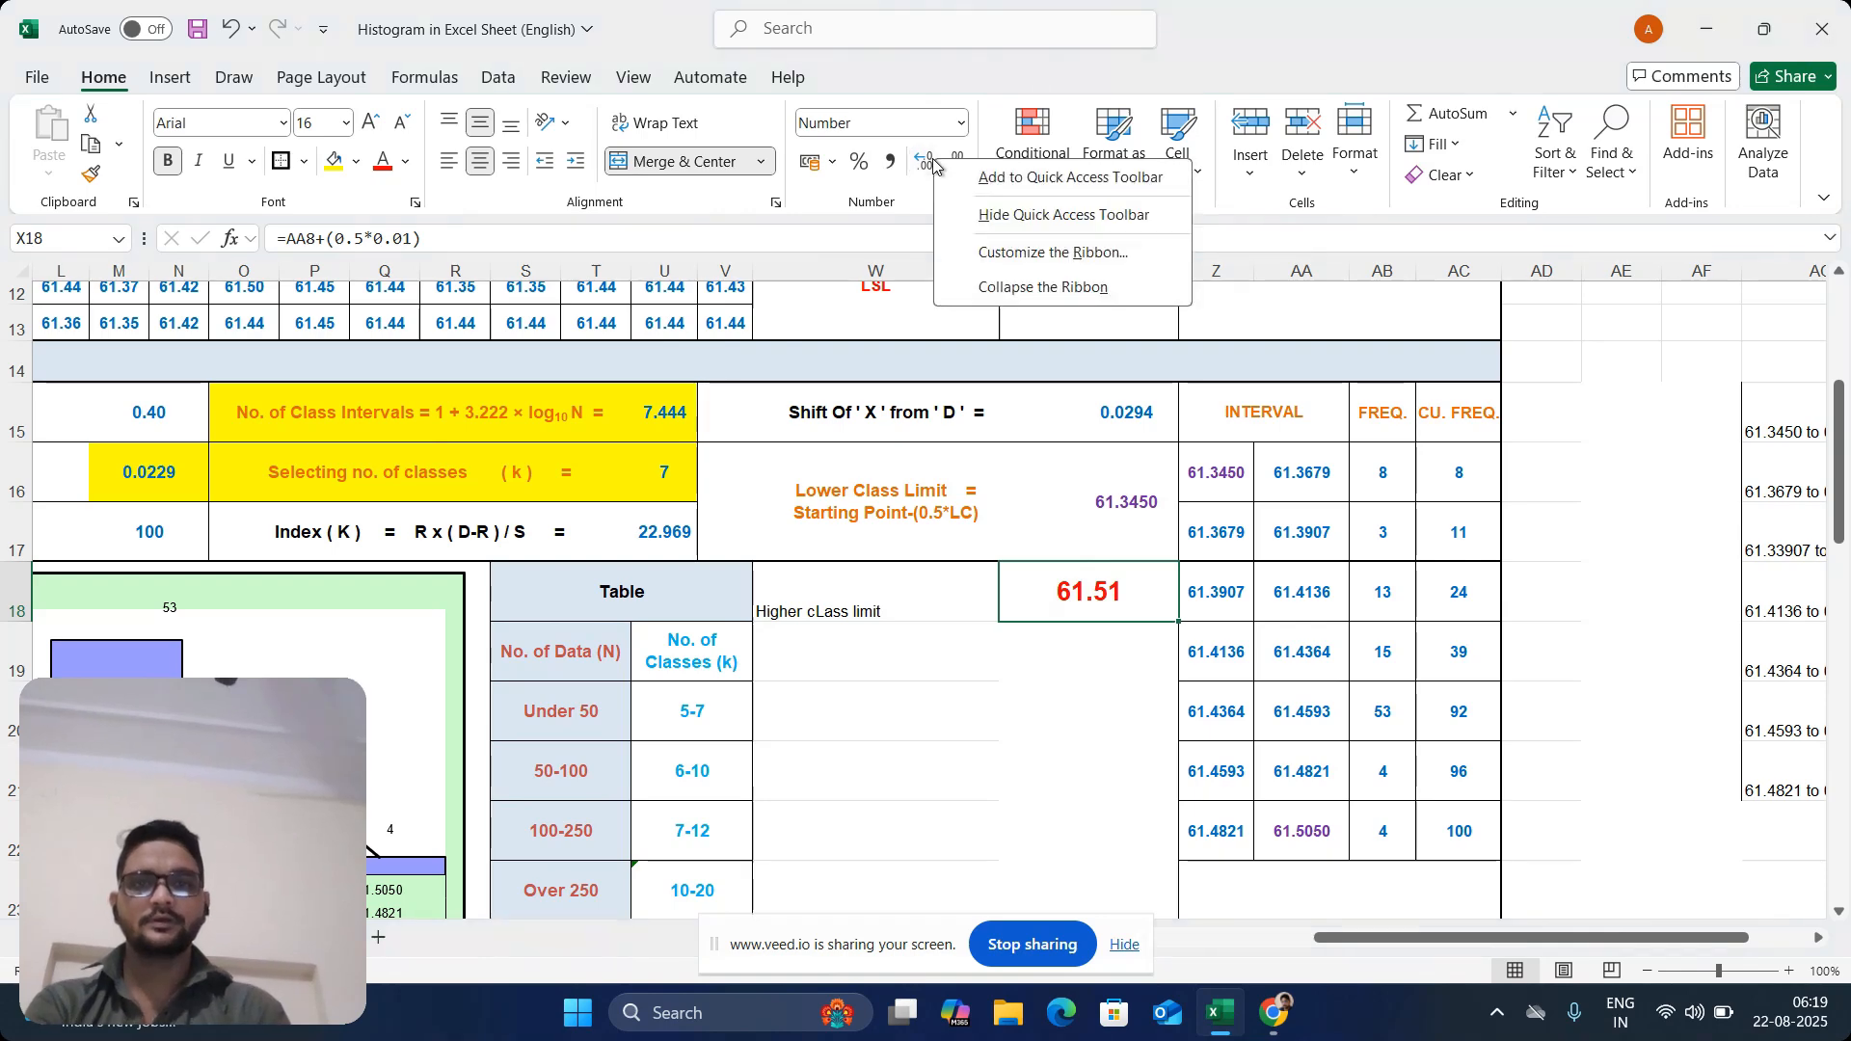
click(852, 391)
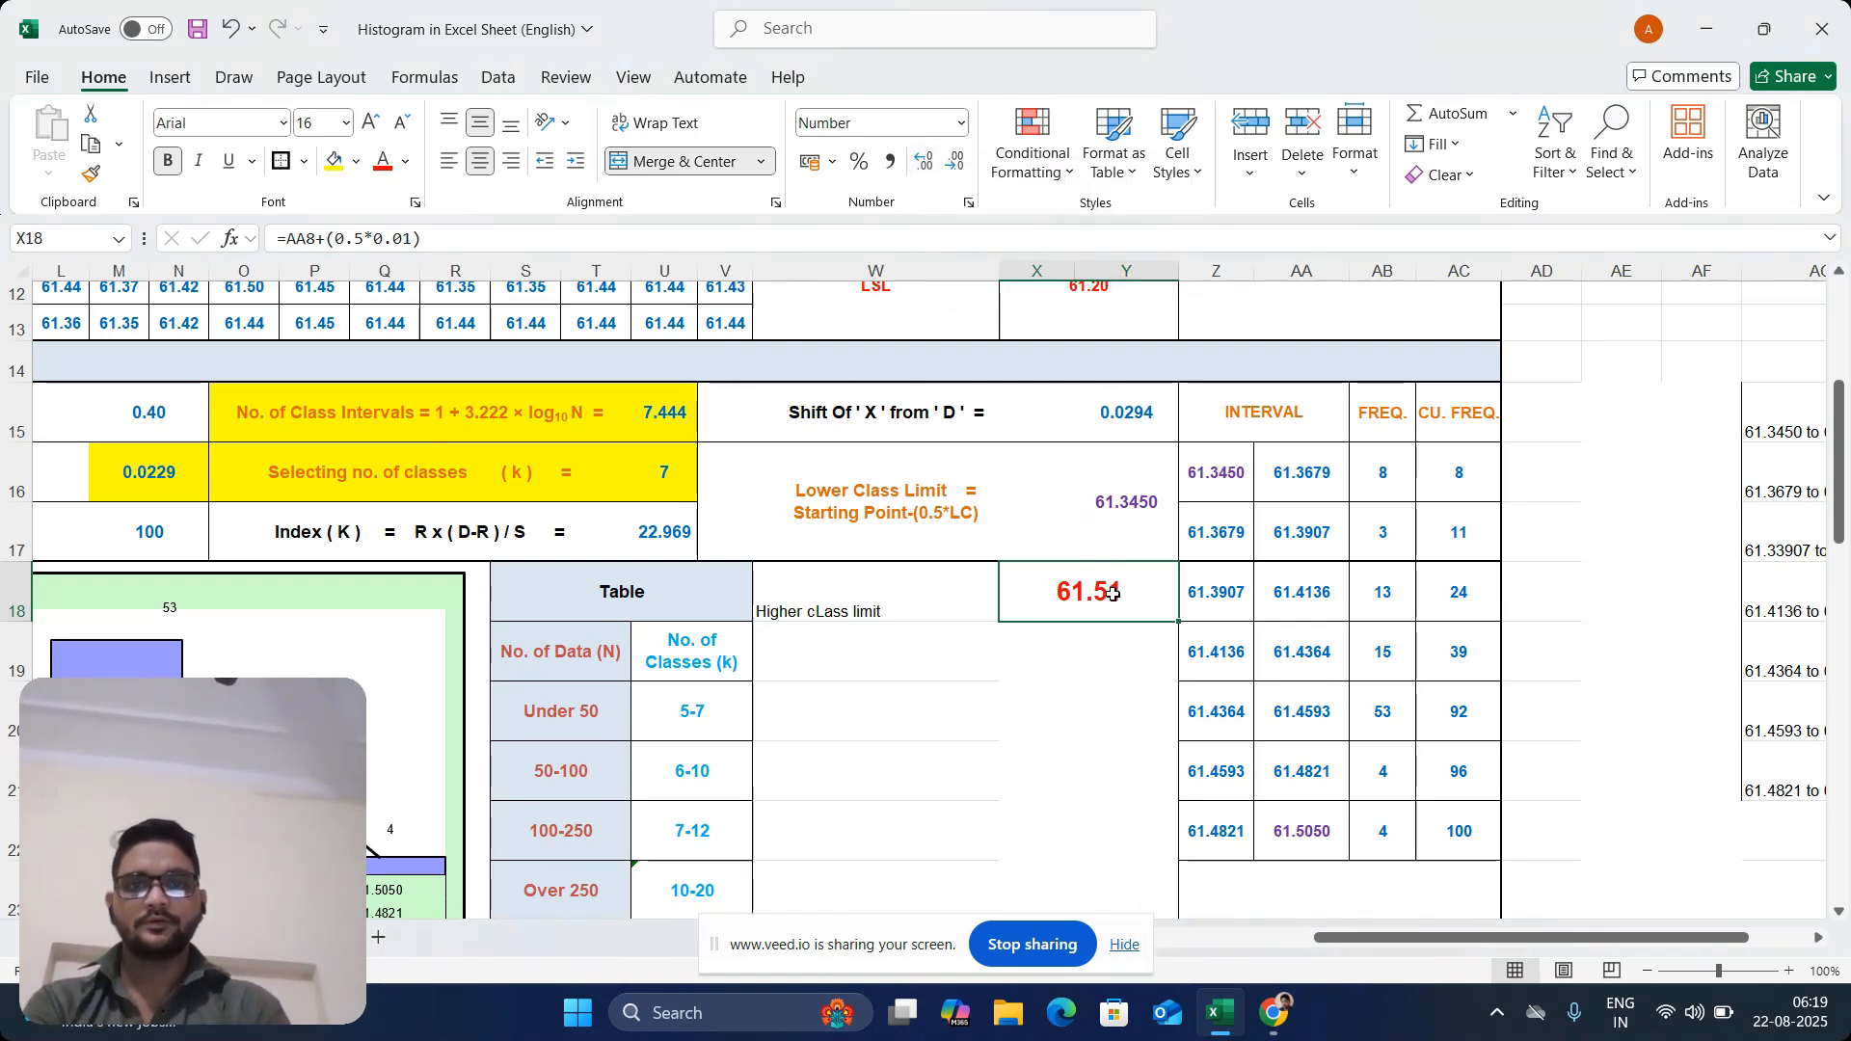
click(924, 166)
click(923, 166)
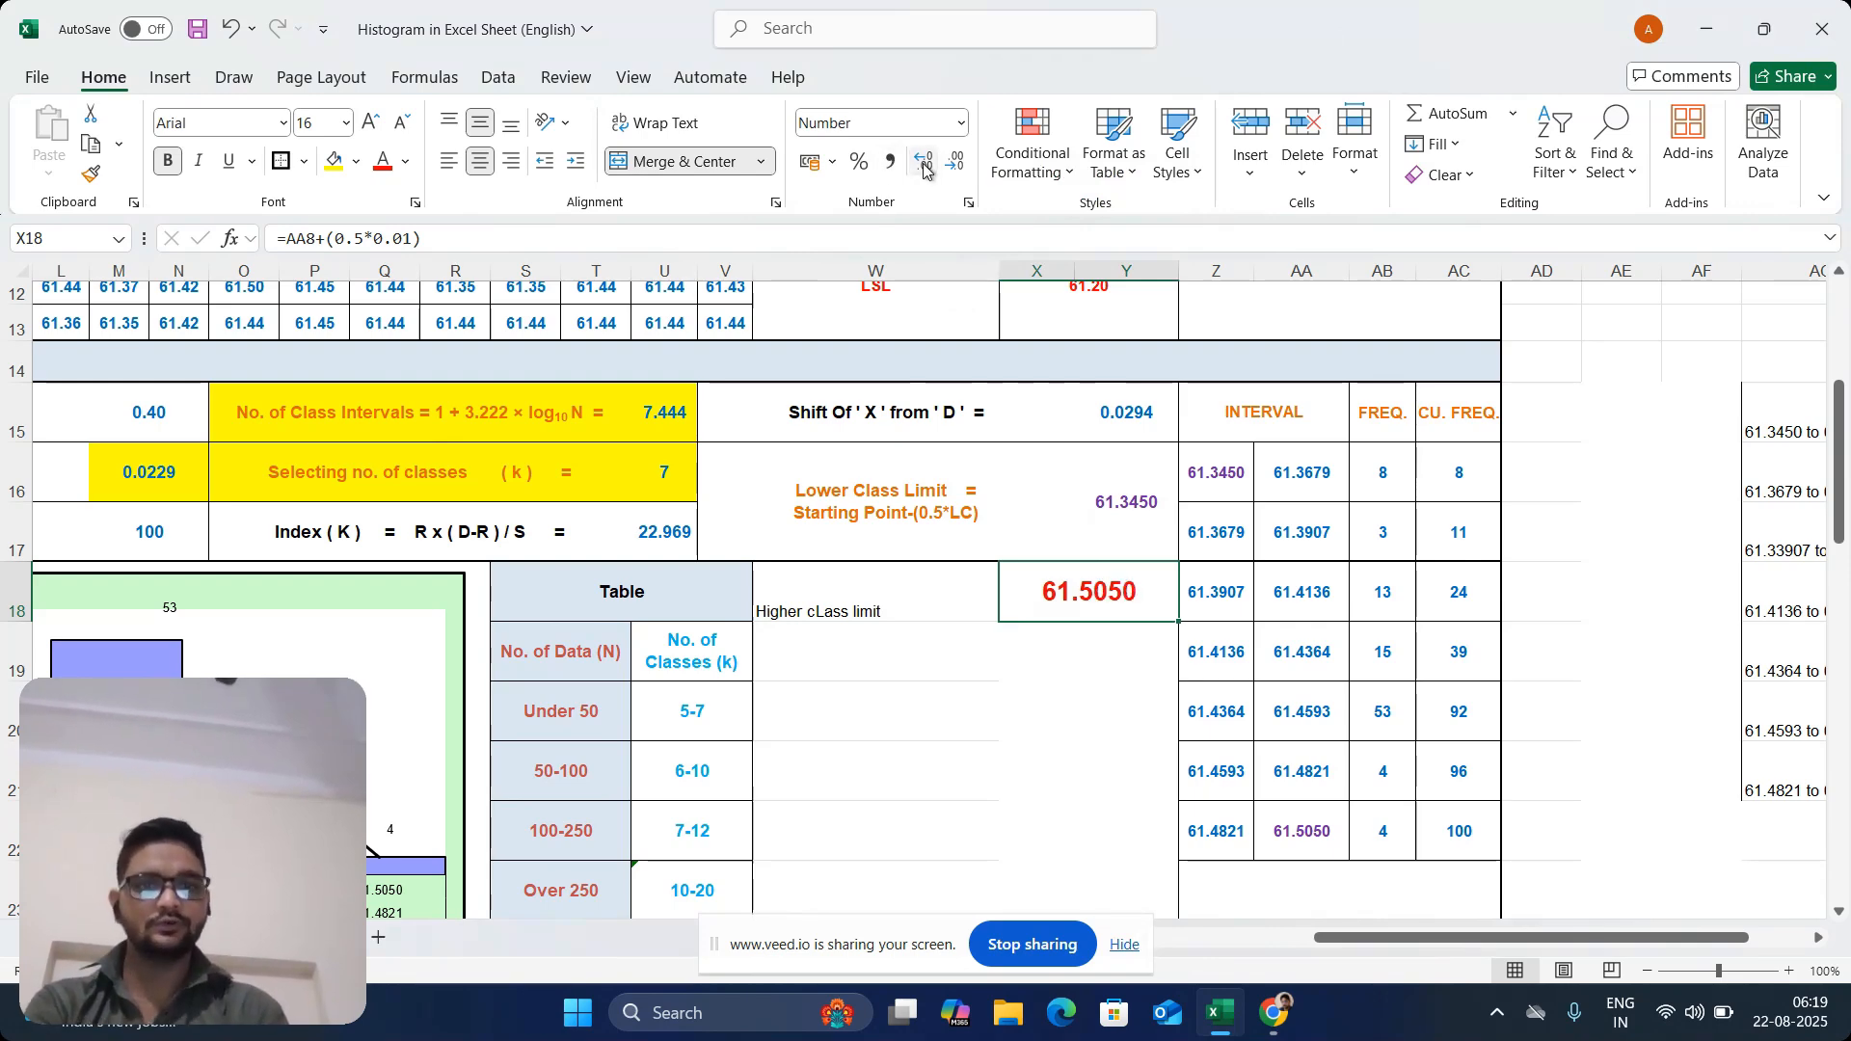
Compare the interval table's starting limit in Z16 and final limit in AA22 with the lower and higher class limits in Y16 and X18
drag(1842, 472, 1837, 525)
click(1326, 656)
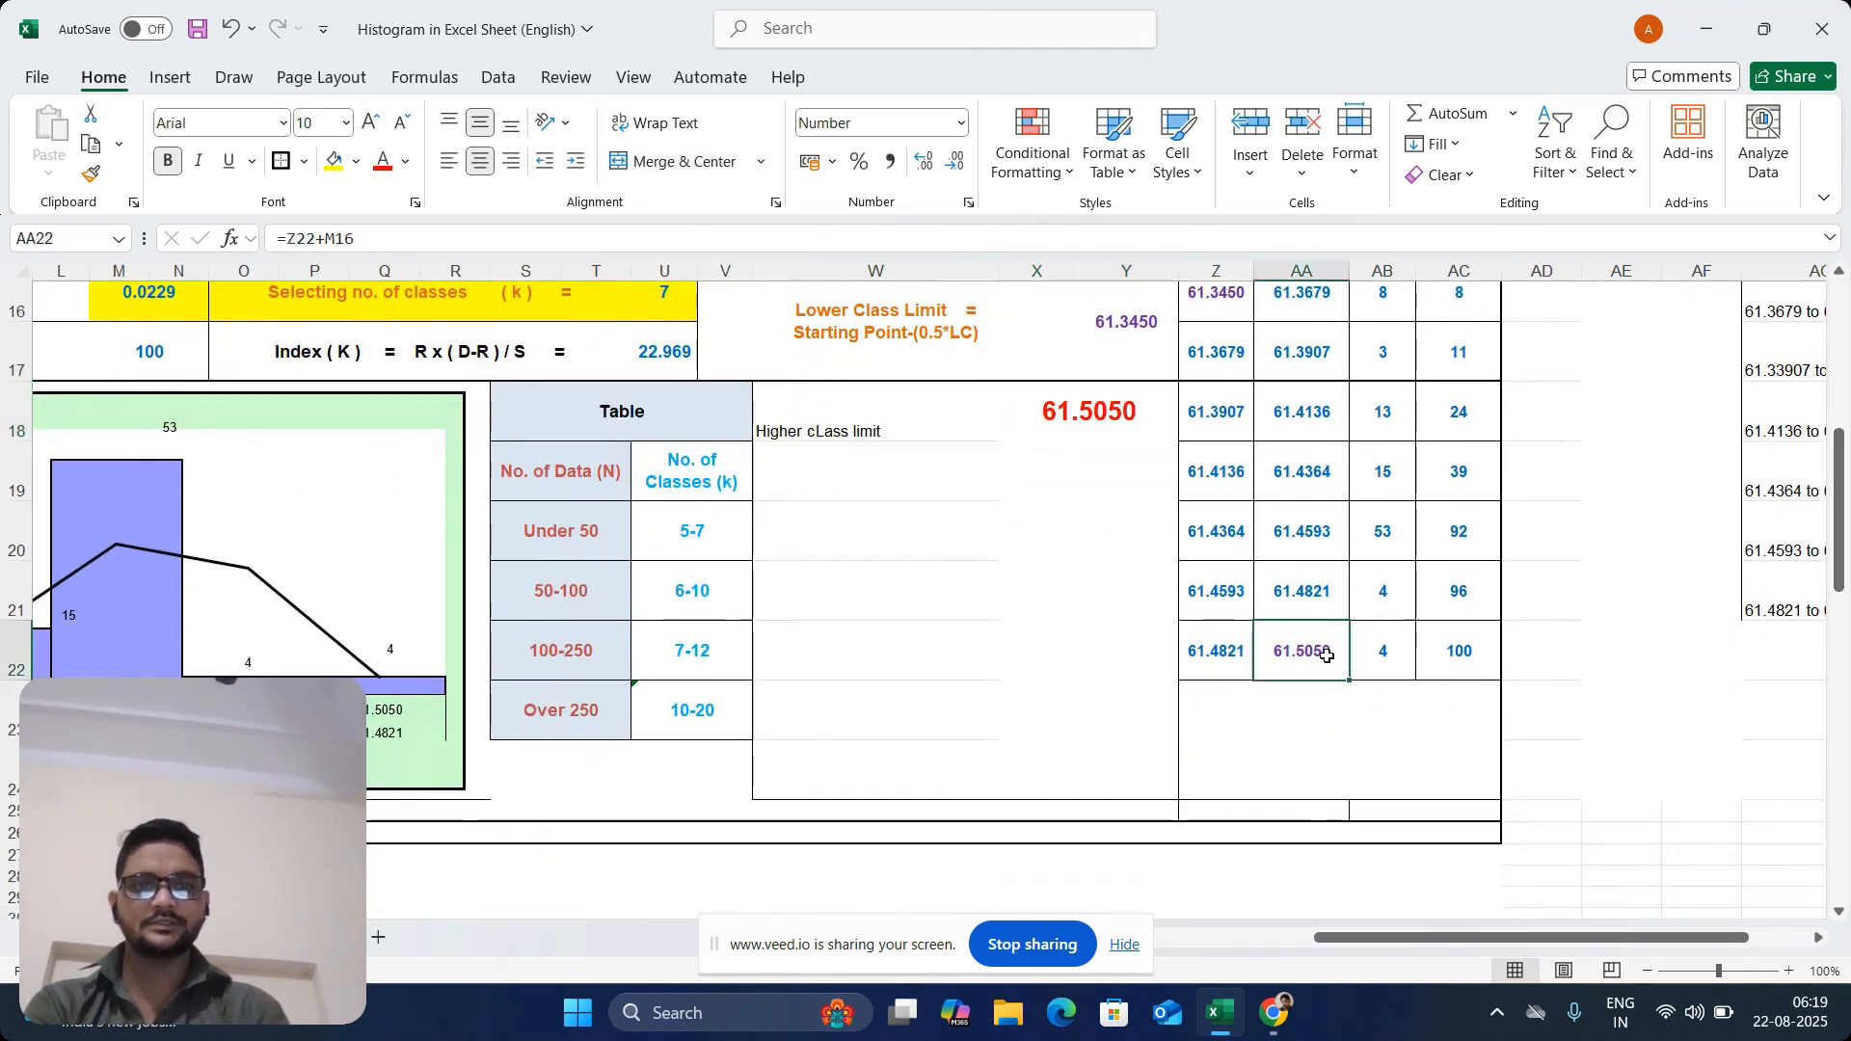
click(1223, 307)
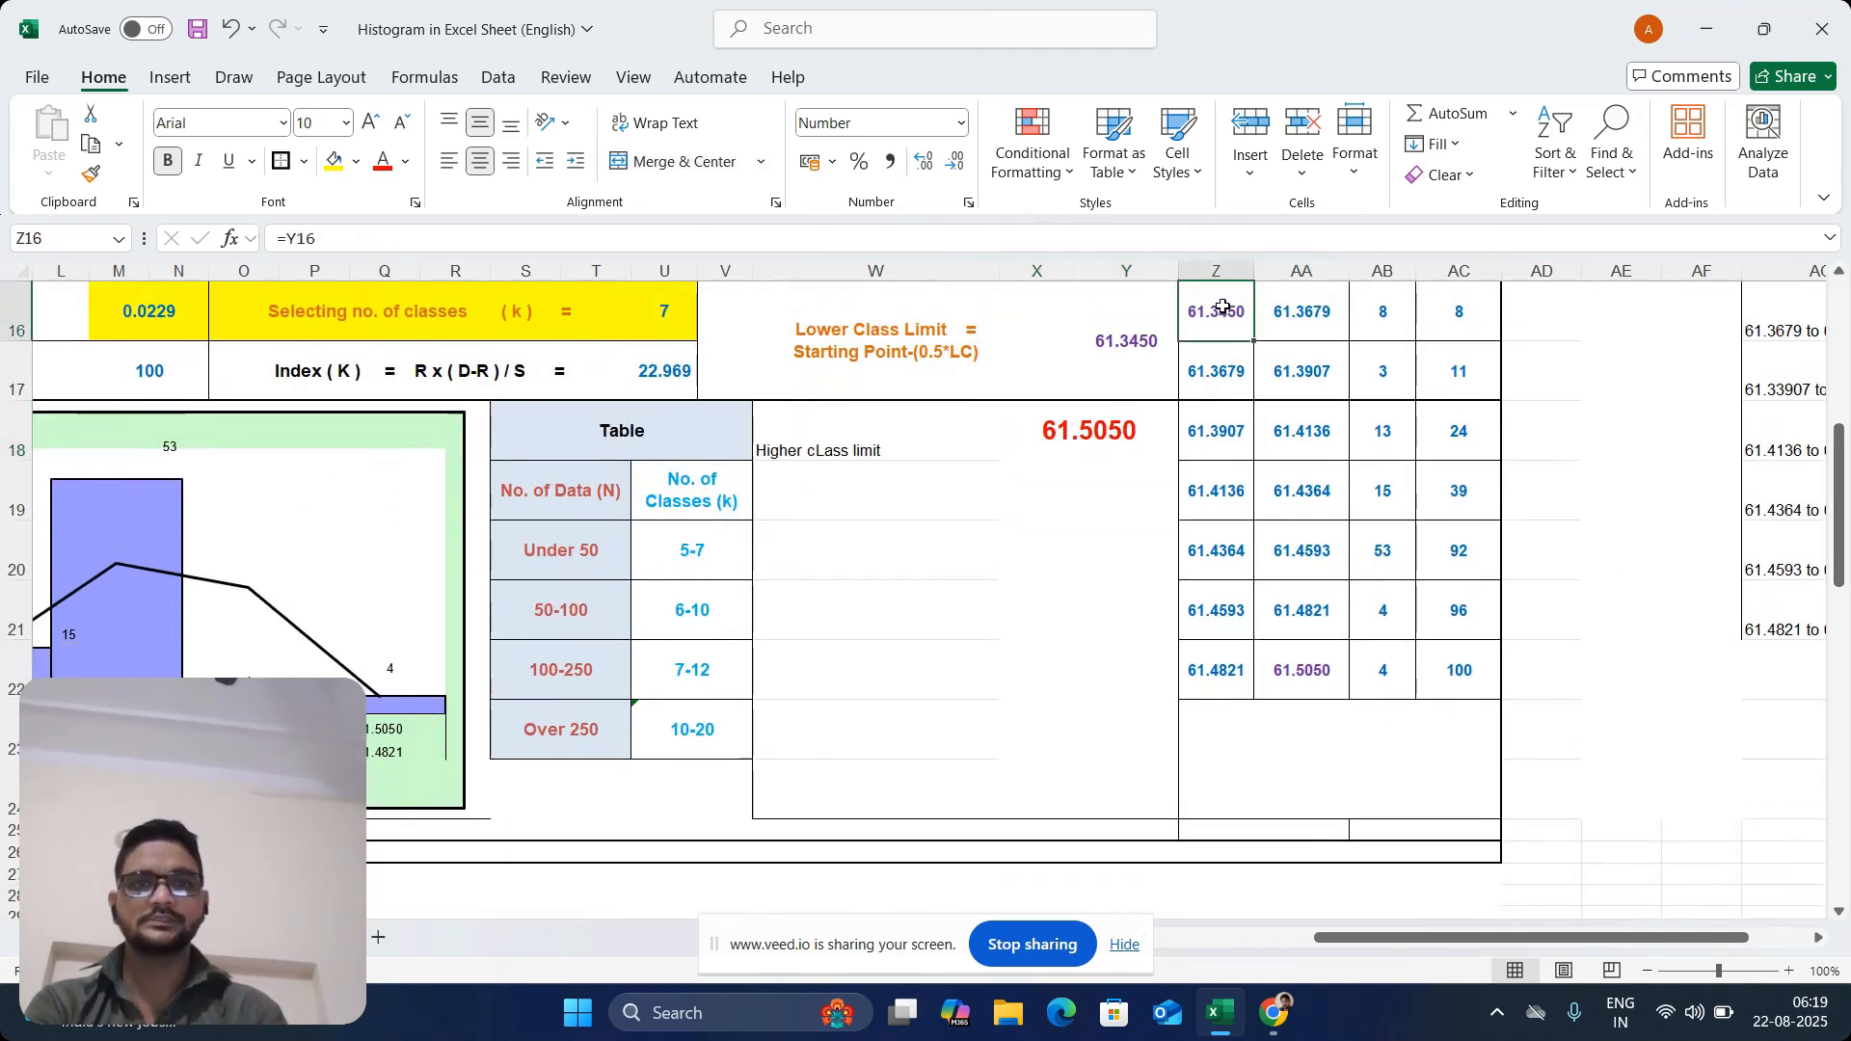
right_click(831, 439)
key(Escape)
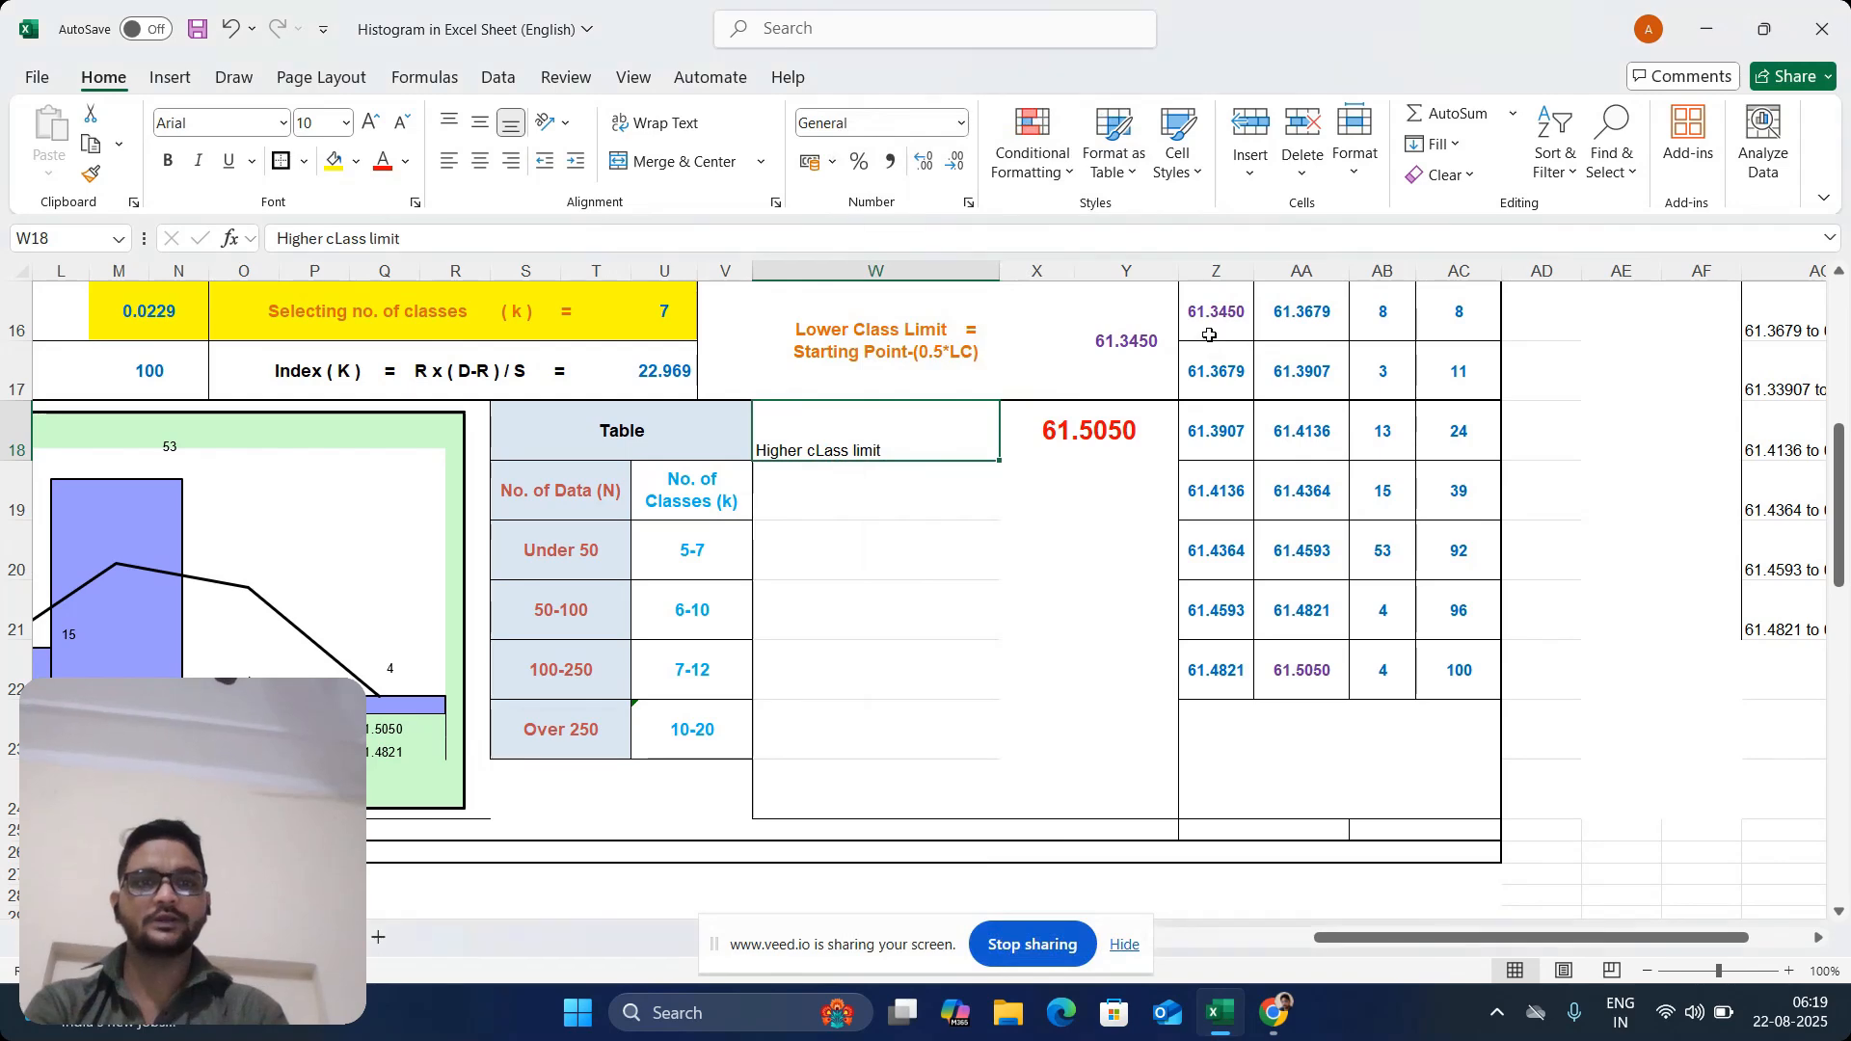
drag(1233, 321, 1303, 314)
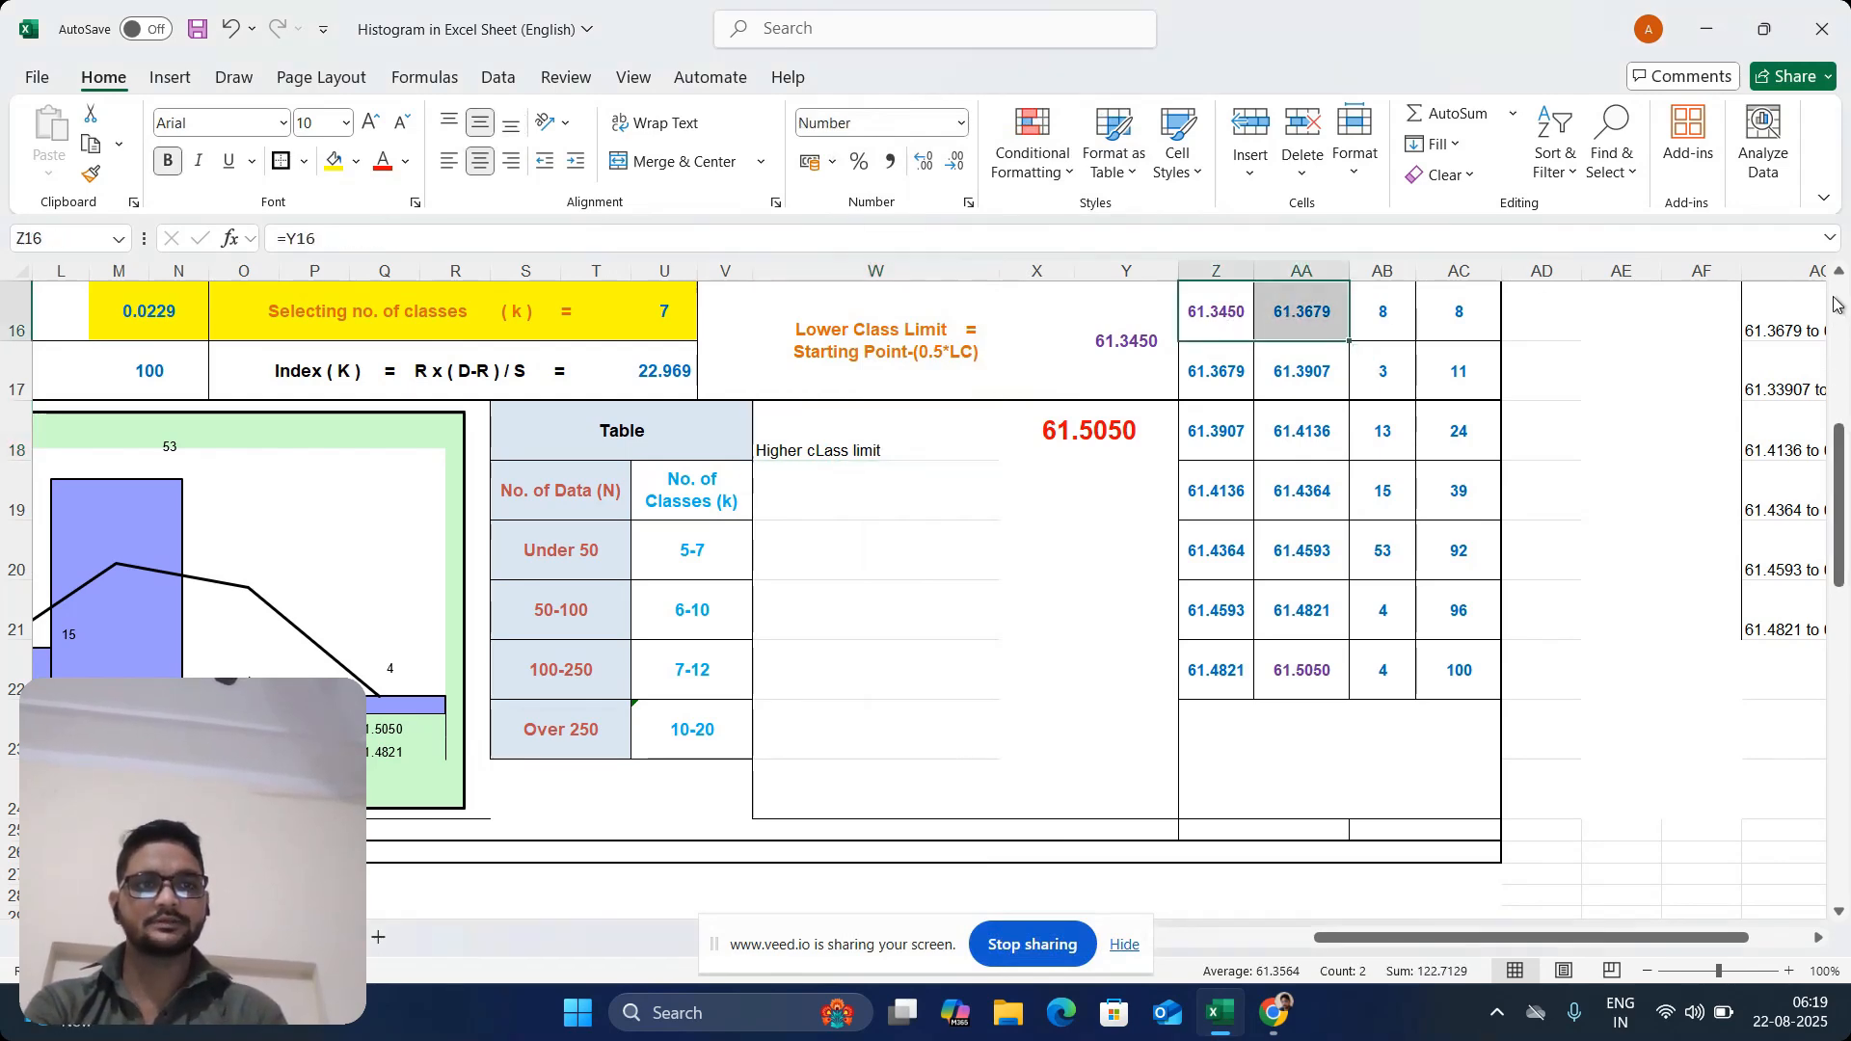
scroll(1340, 382, up, 2)
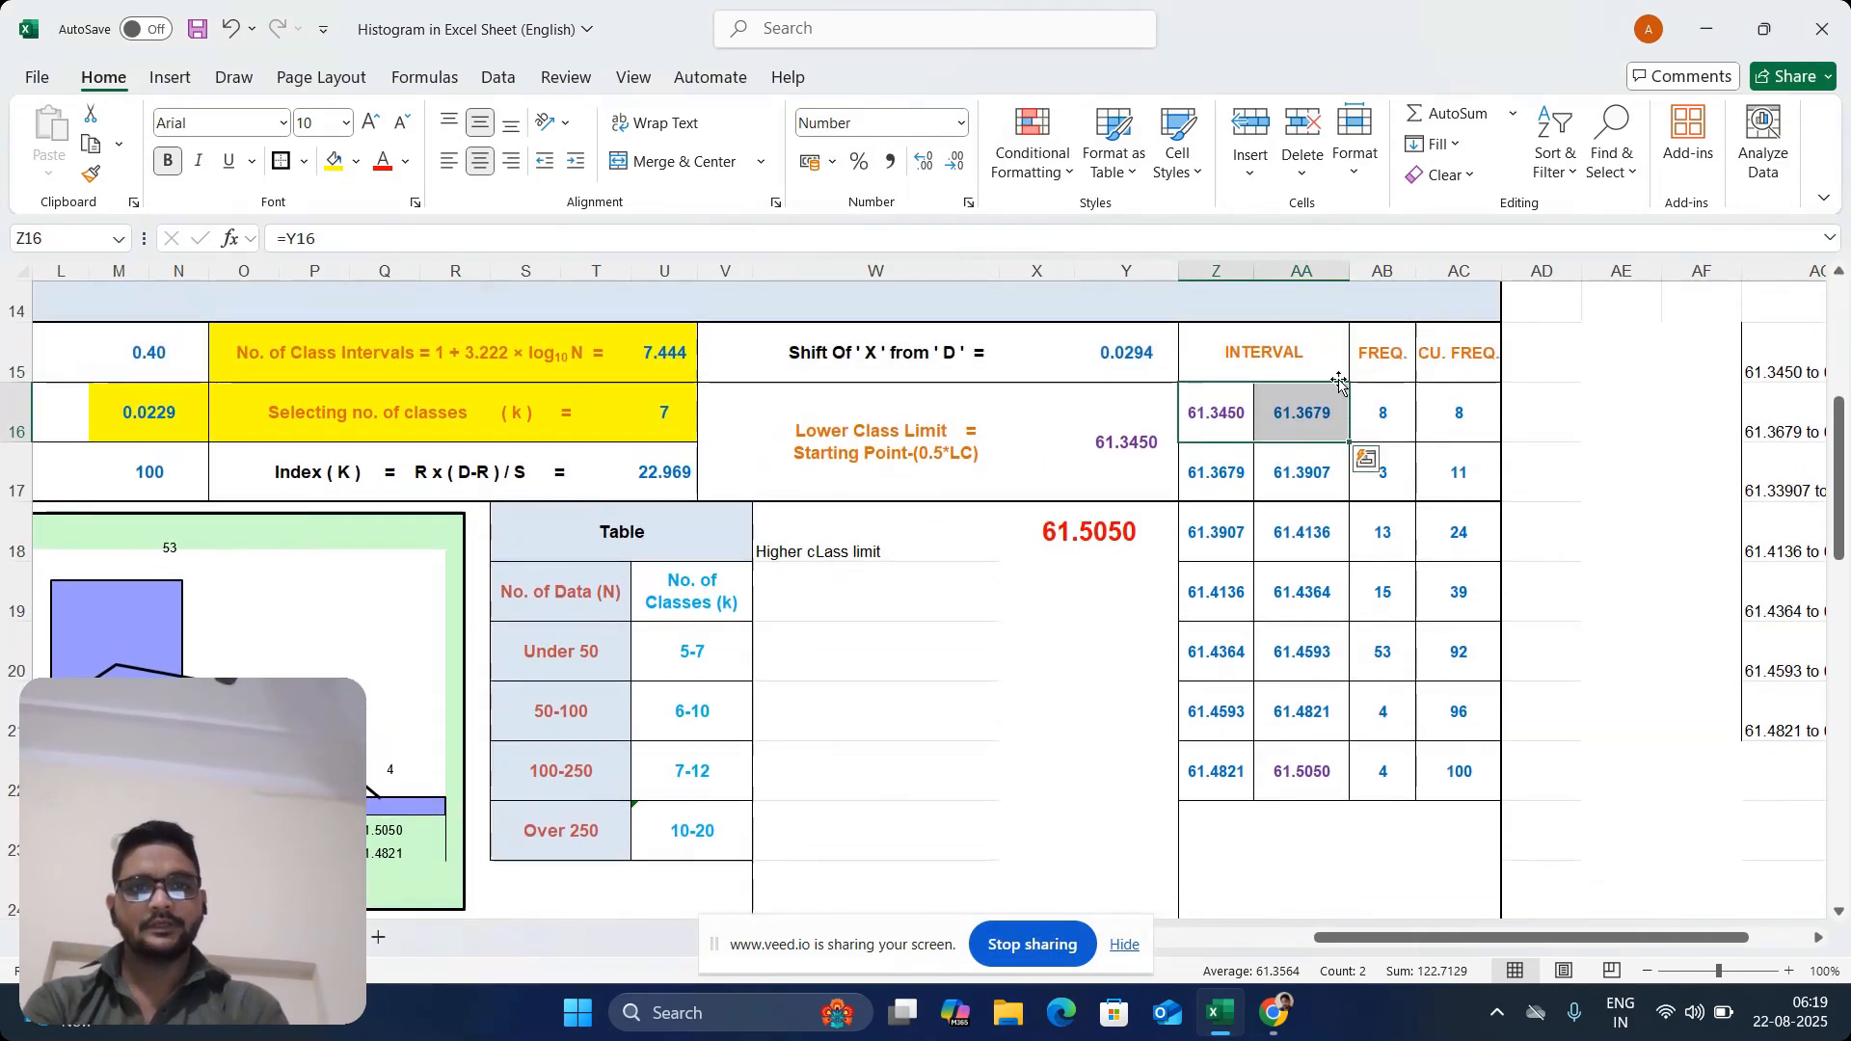
click(1210, 428)
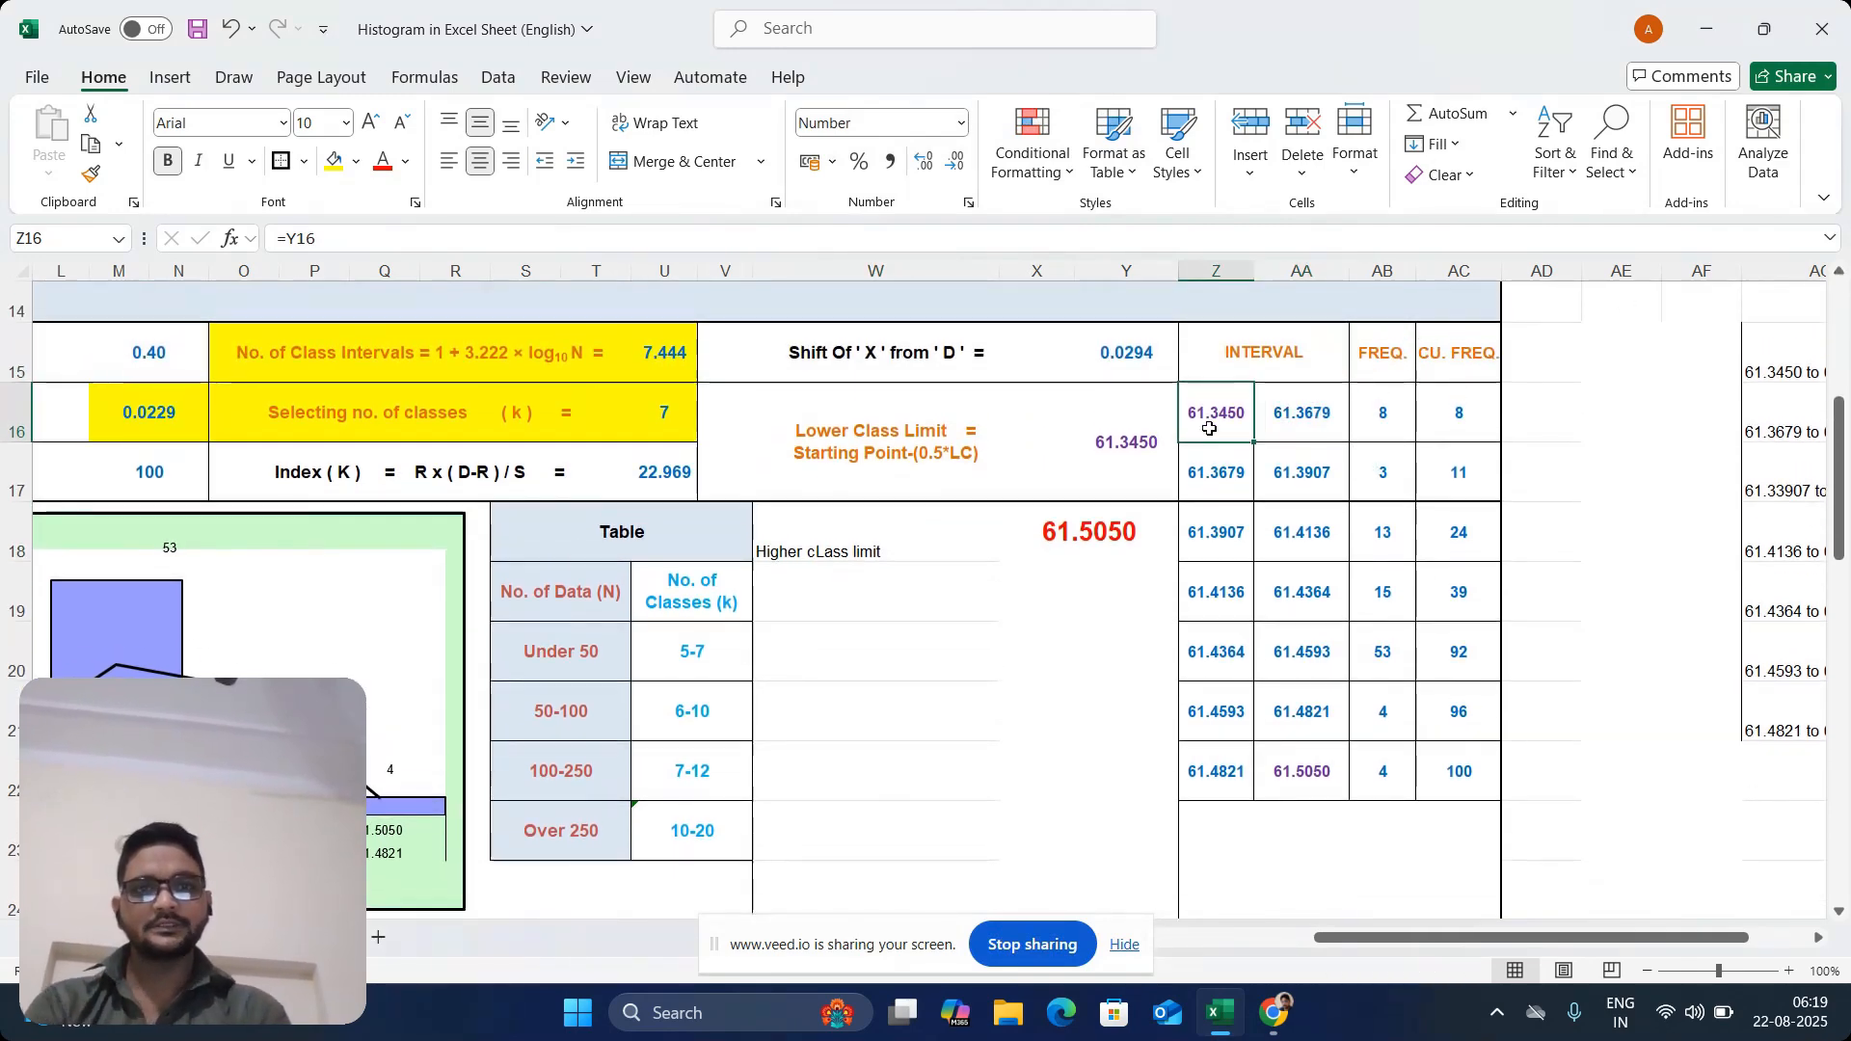
click(1072, 477)
click(1119, 471)
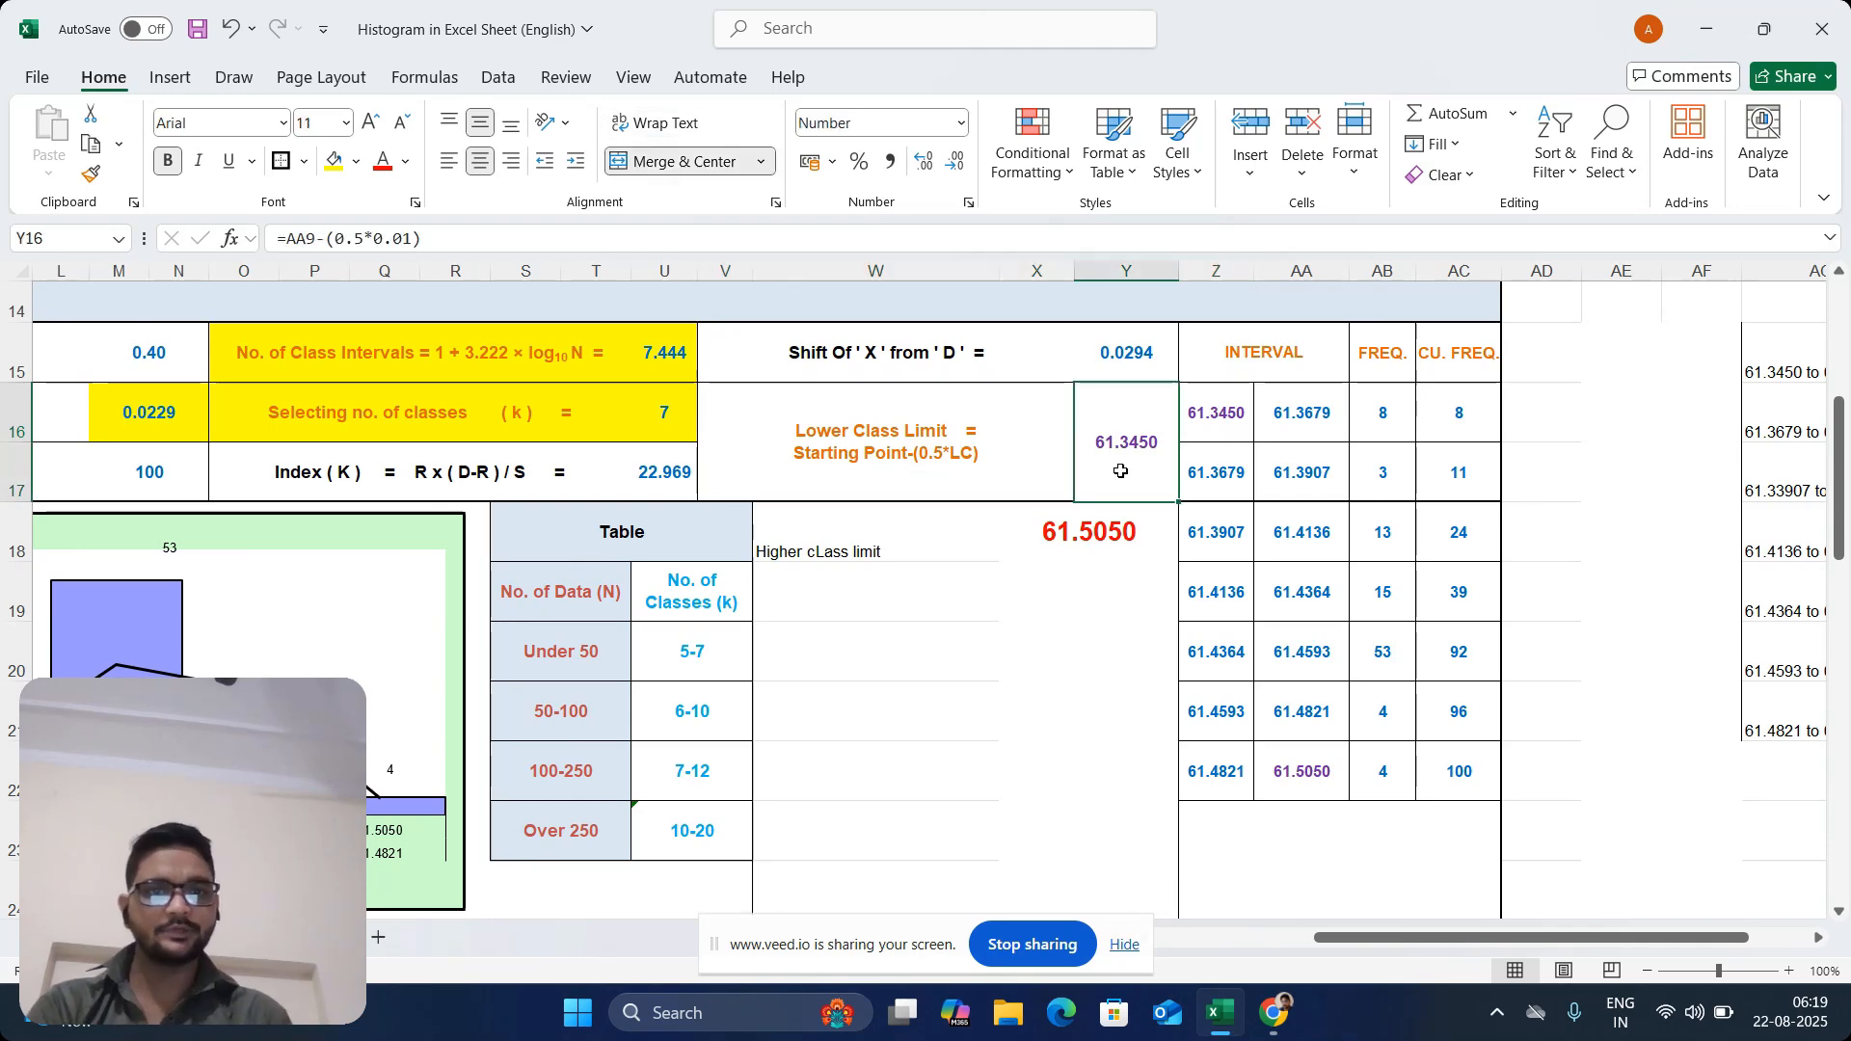
click(1211, 450)
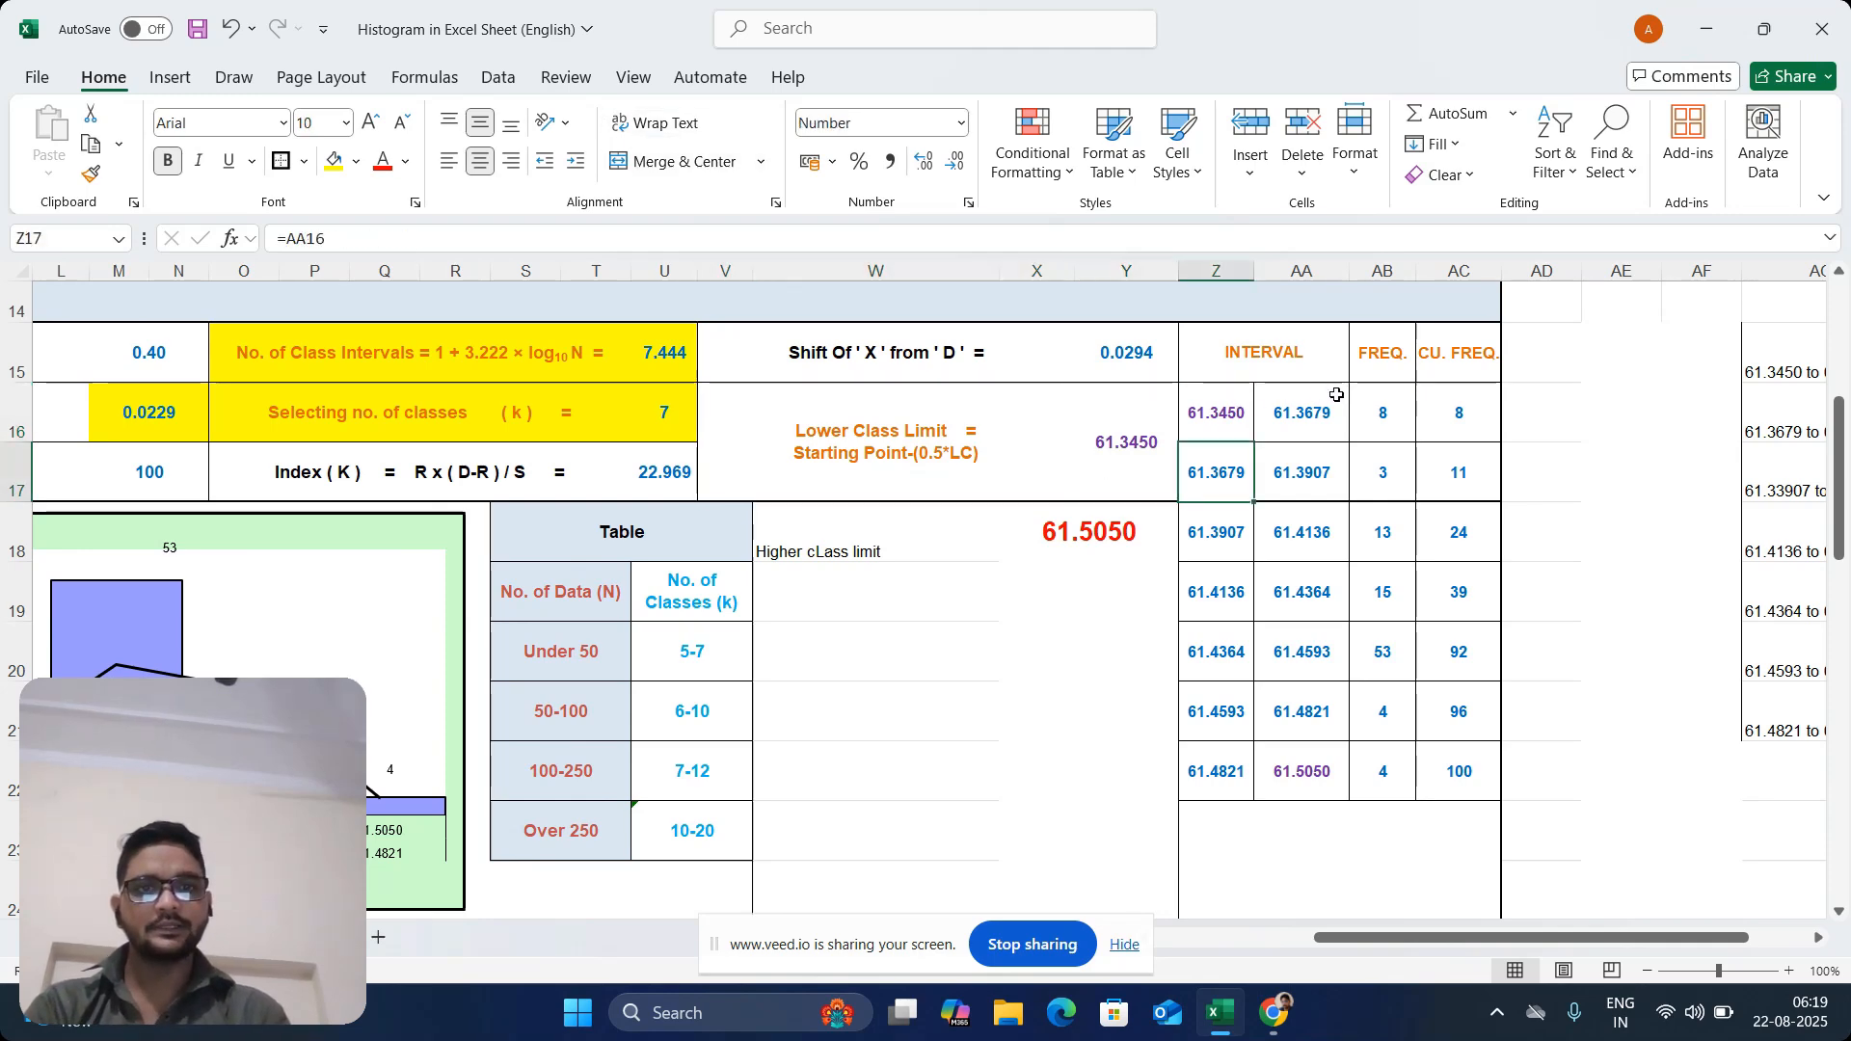
Enter the first interval's upper limit formula =Z16+M16 in AA16, adding the class width to its lower limit
click(1306, 425)
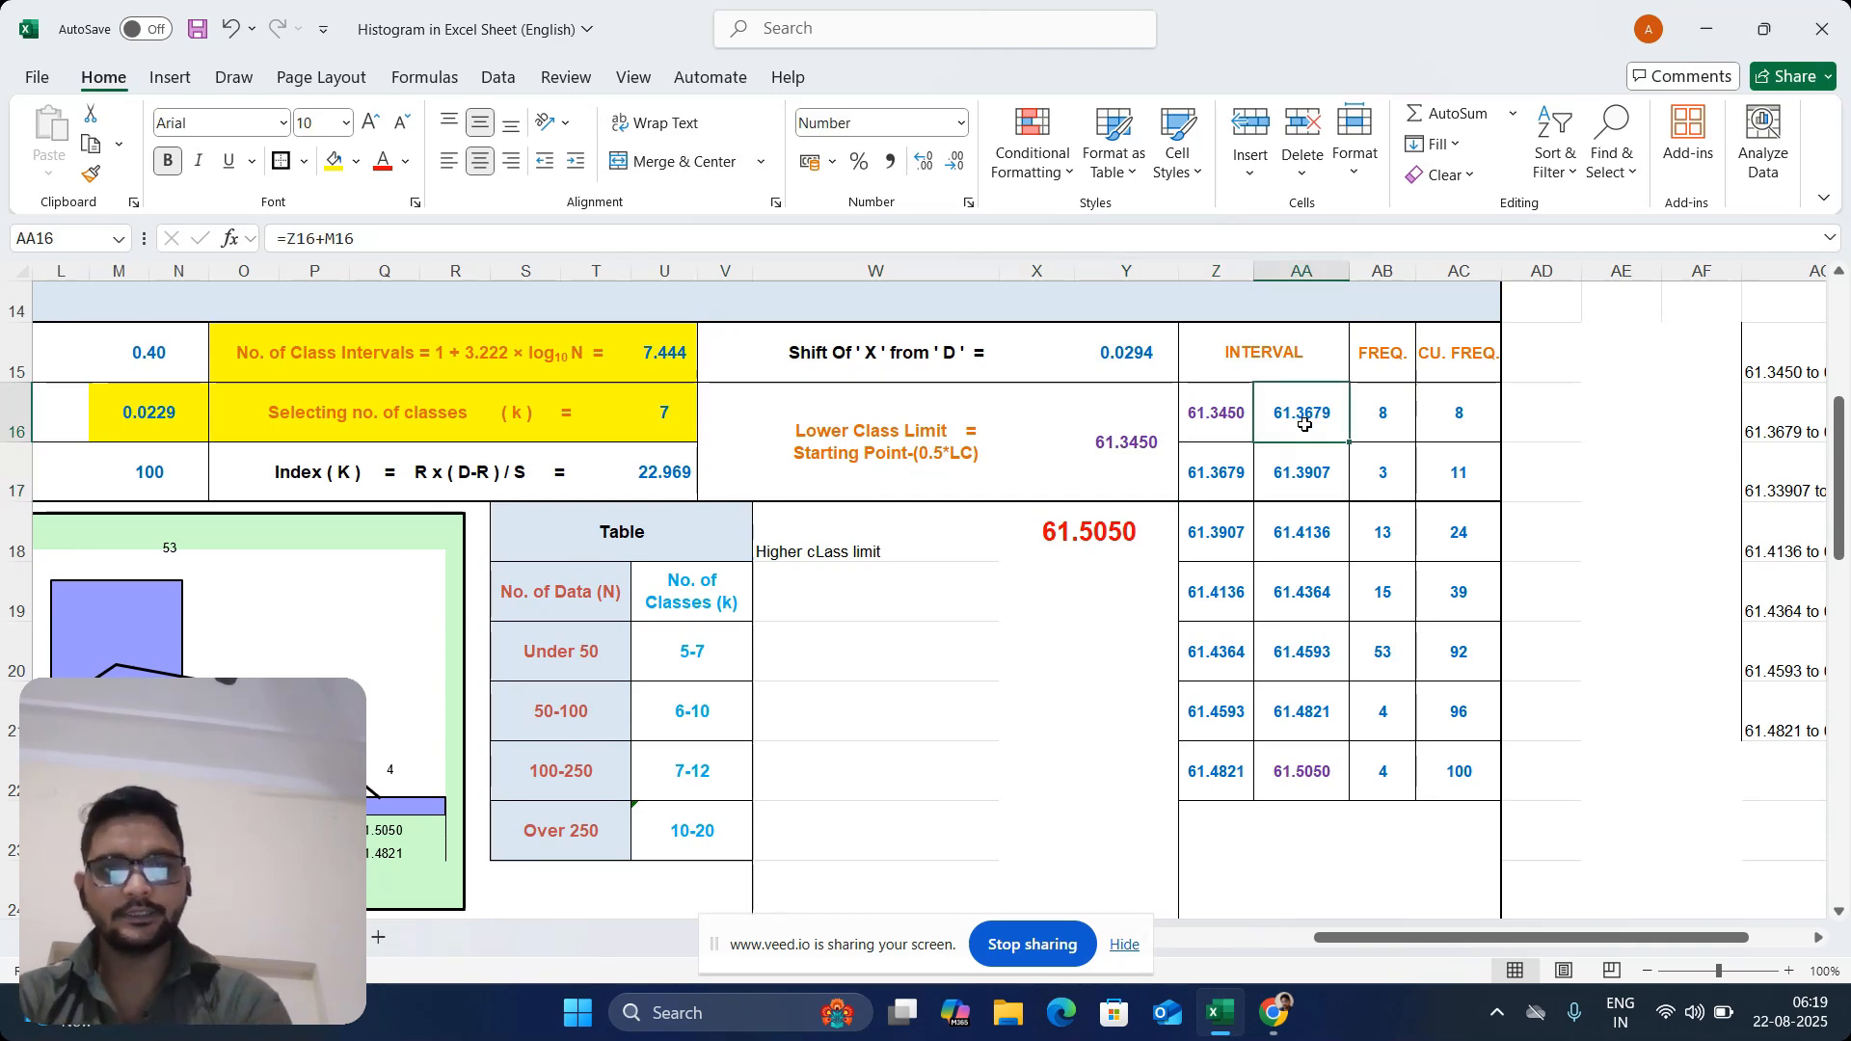
text(=)
click(1210, 415)
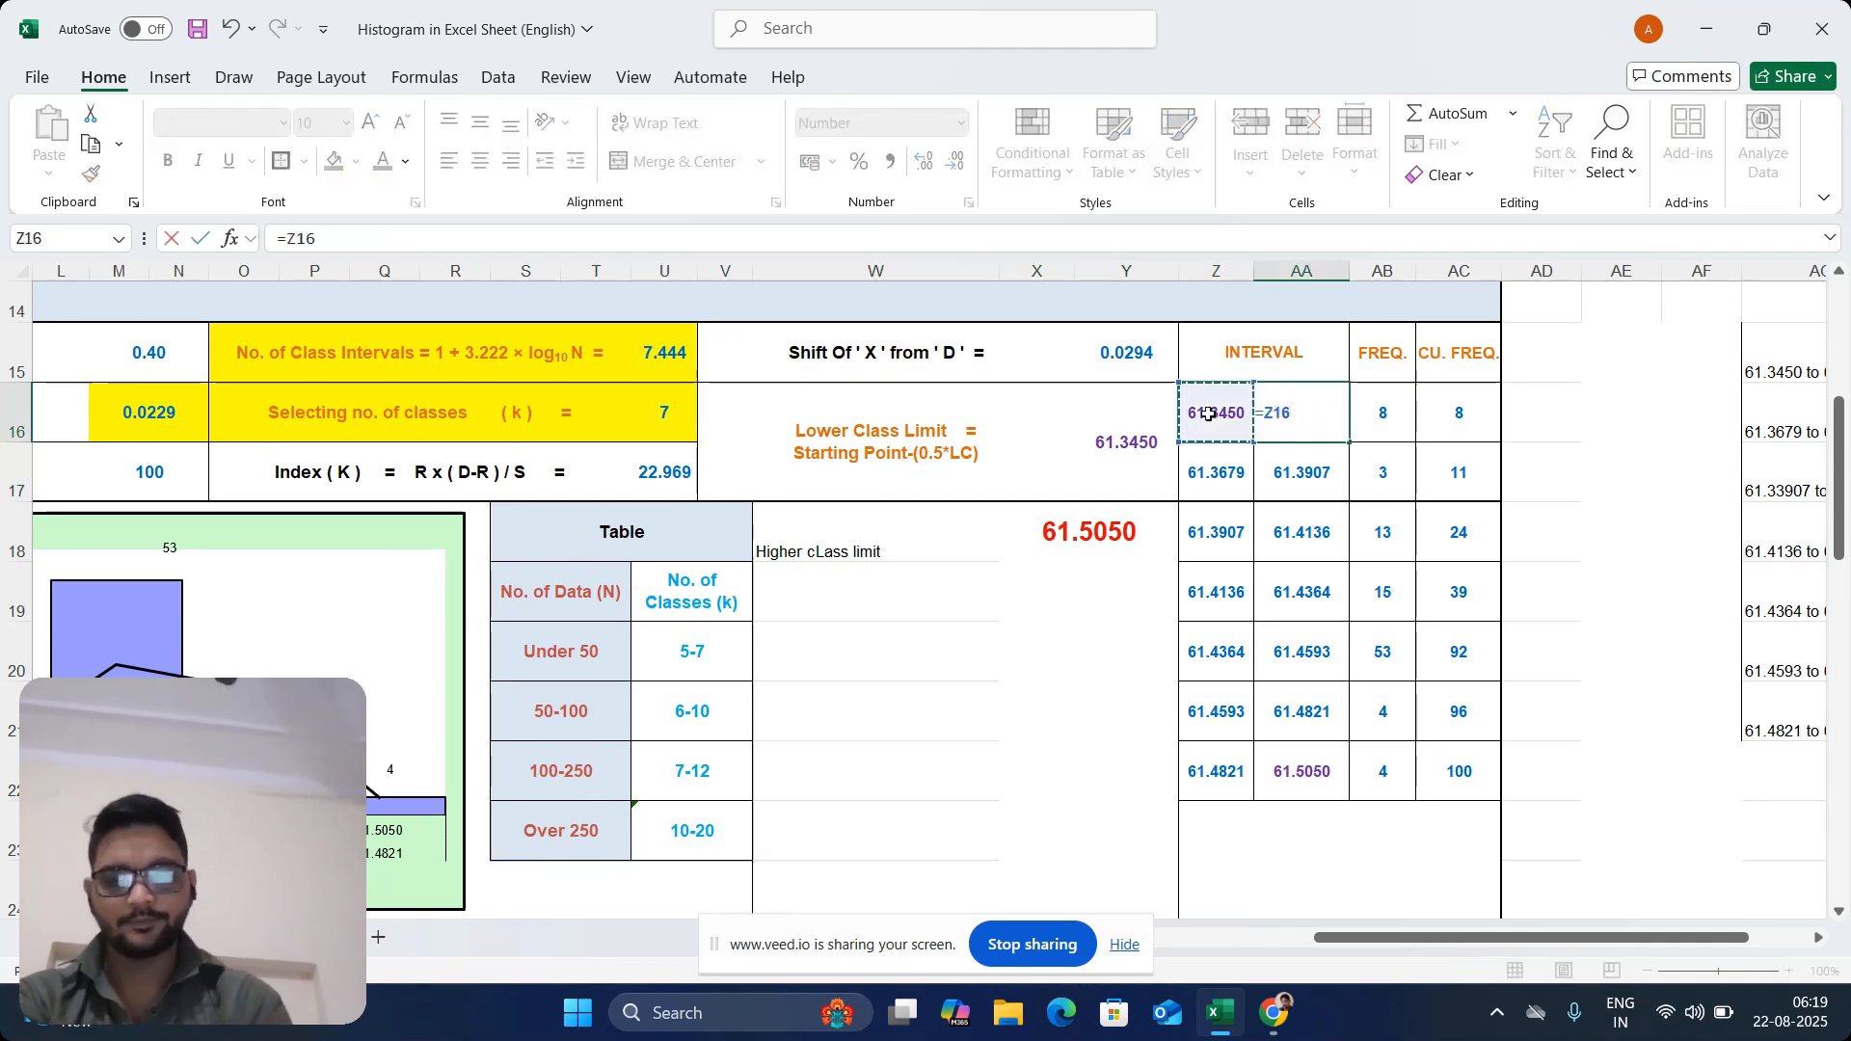
text(+)
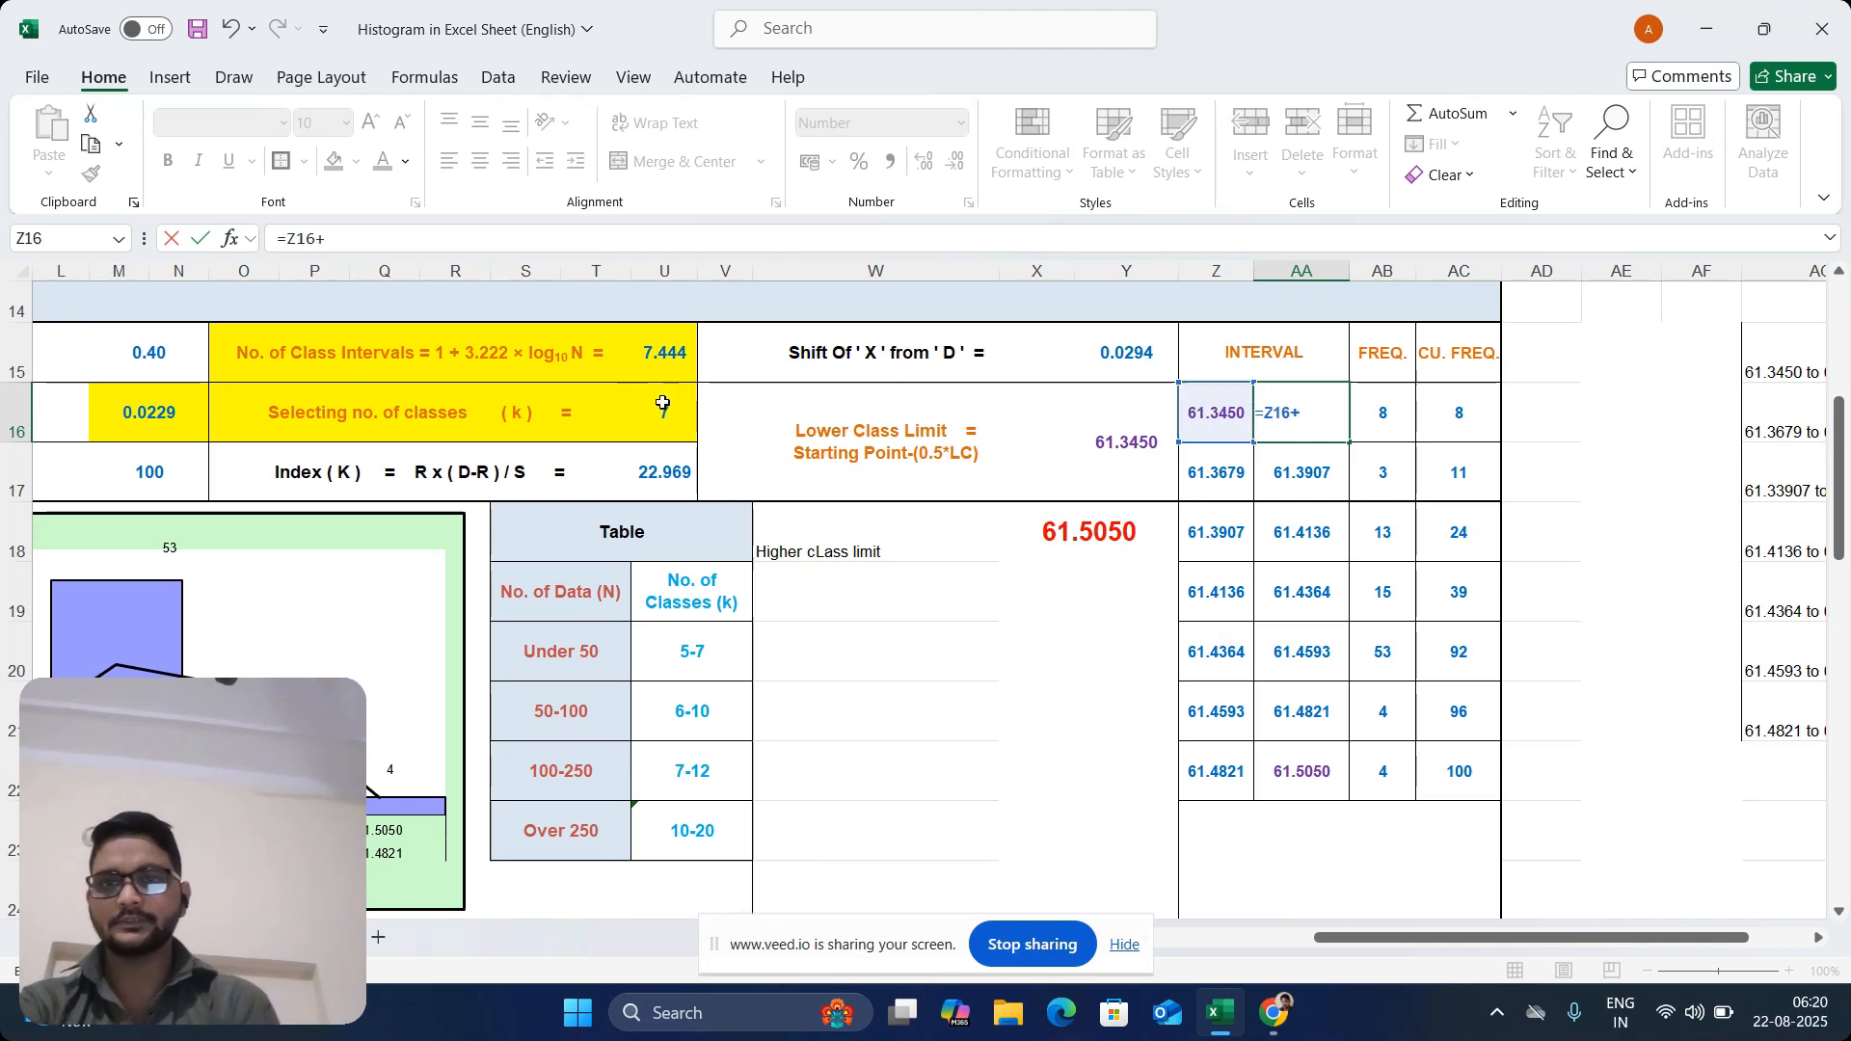
click(191, 408)
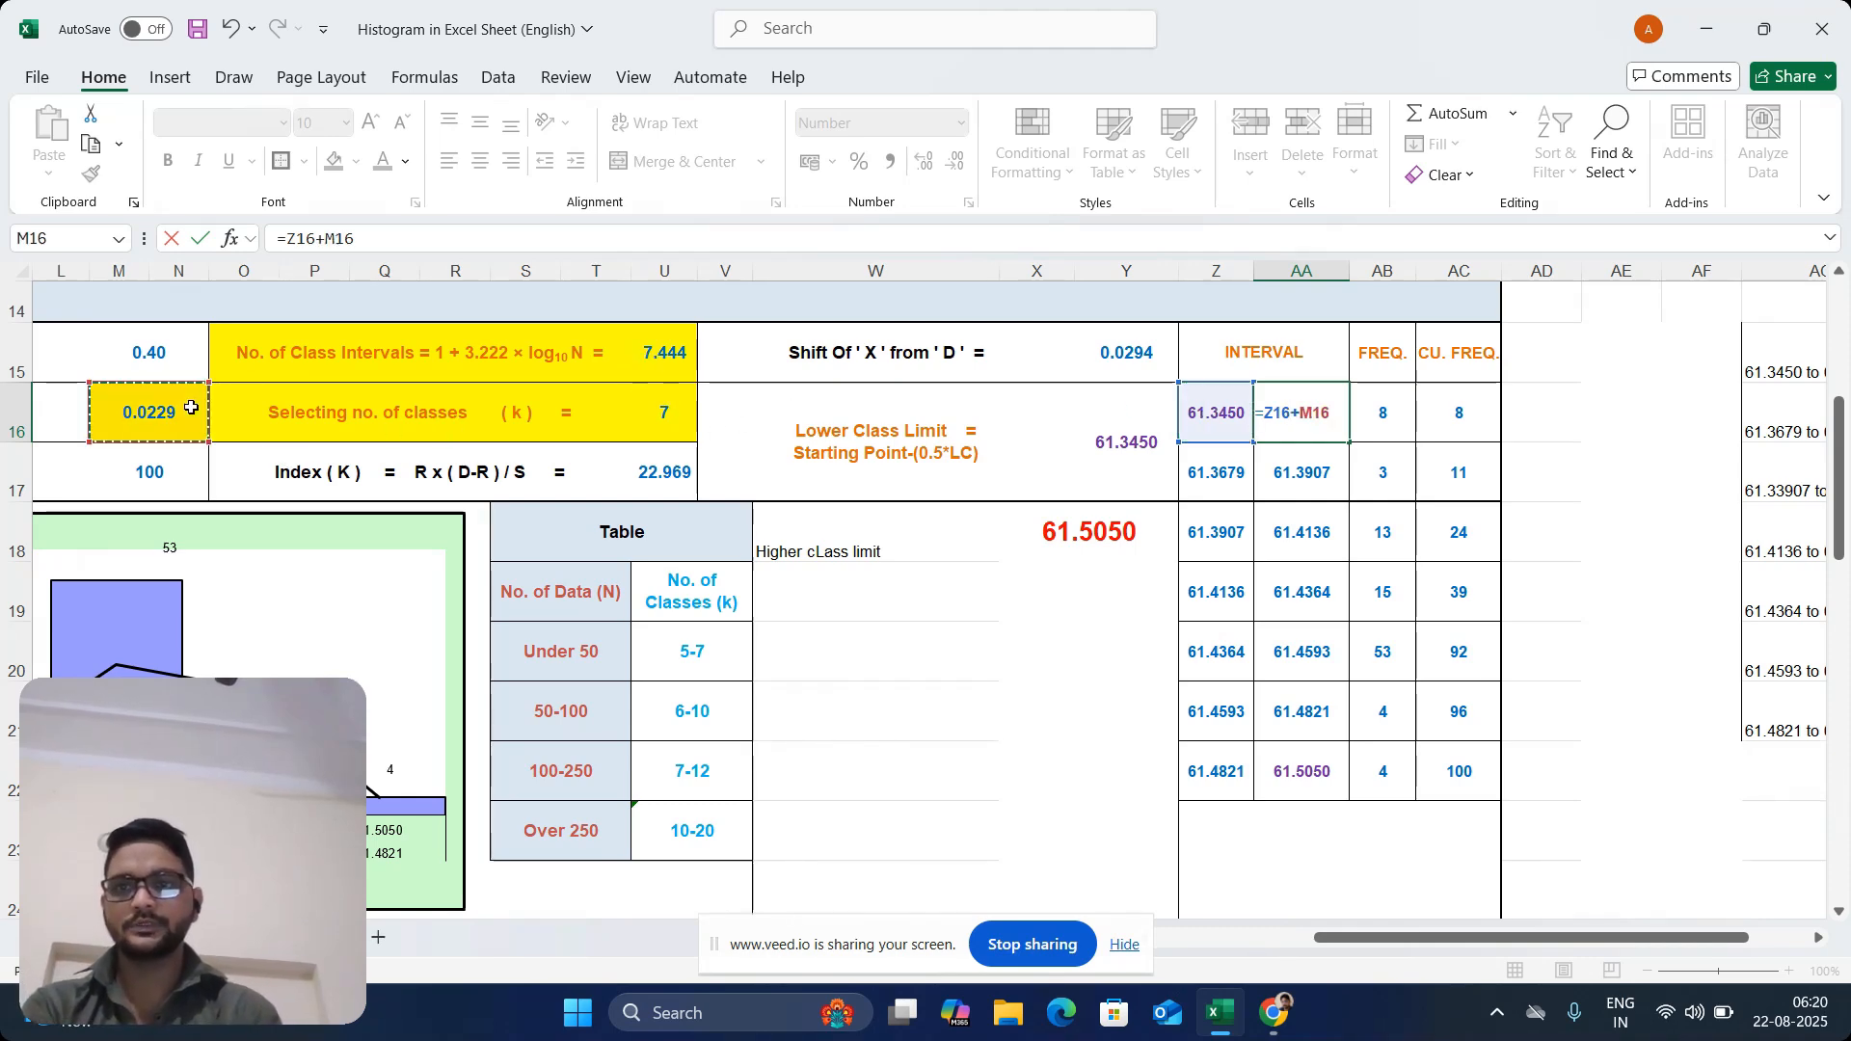
key(Return)
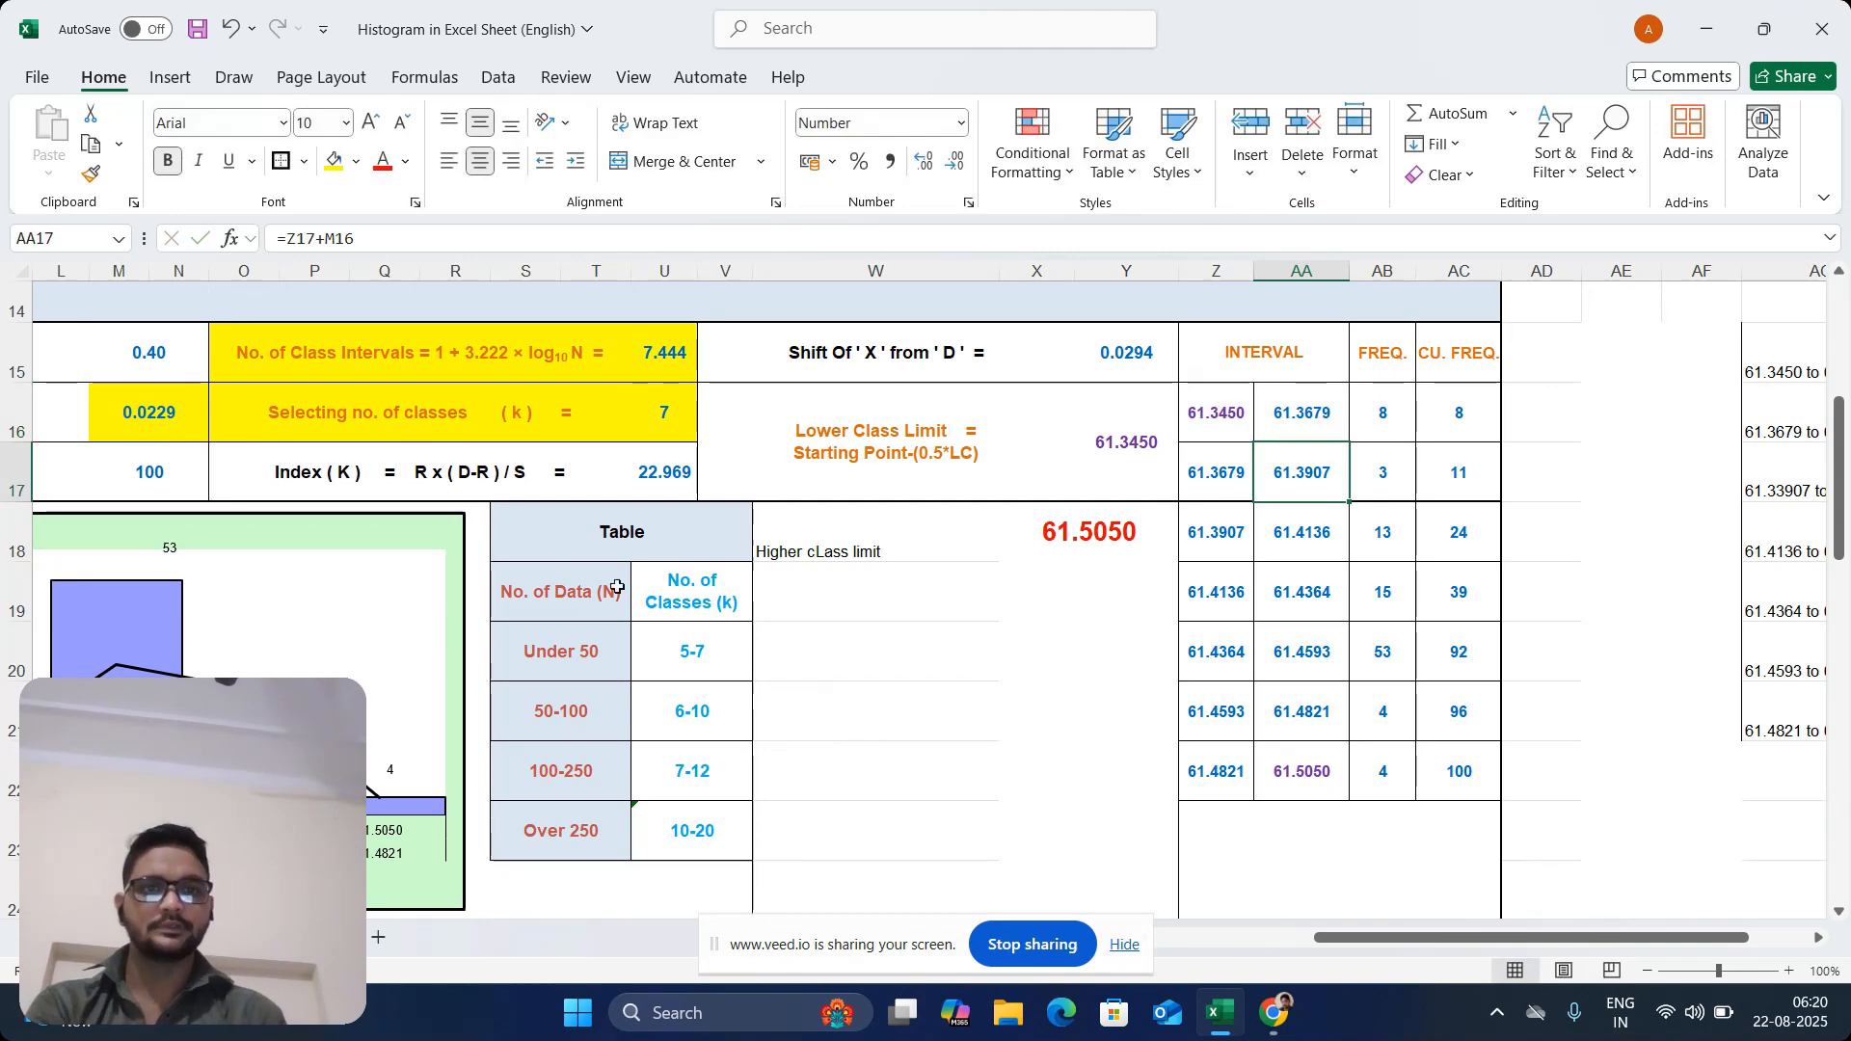
Enter the second interval's upper limit formula =Z17+M16 in AA17, adding the class width to its lower limit
click(1221, 477)
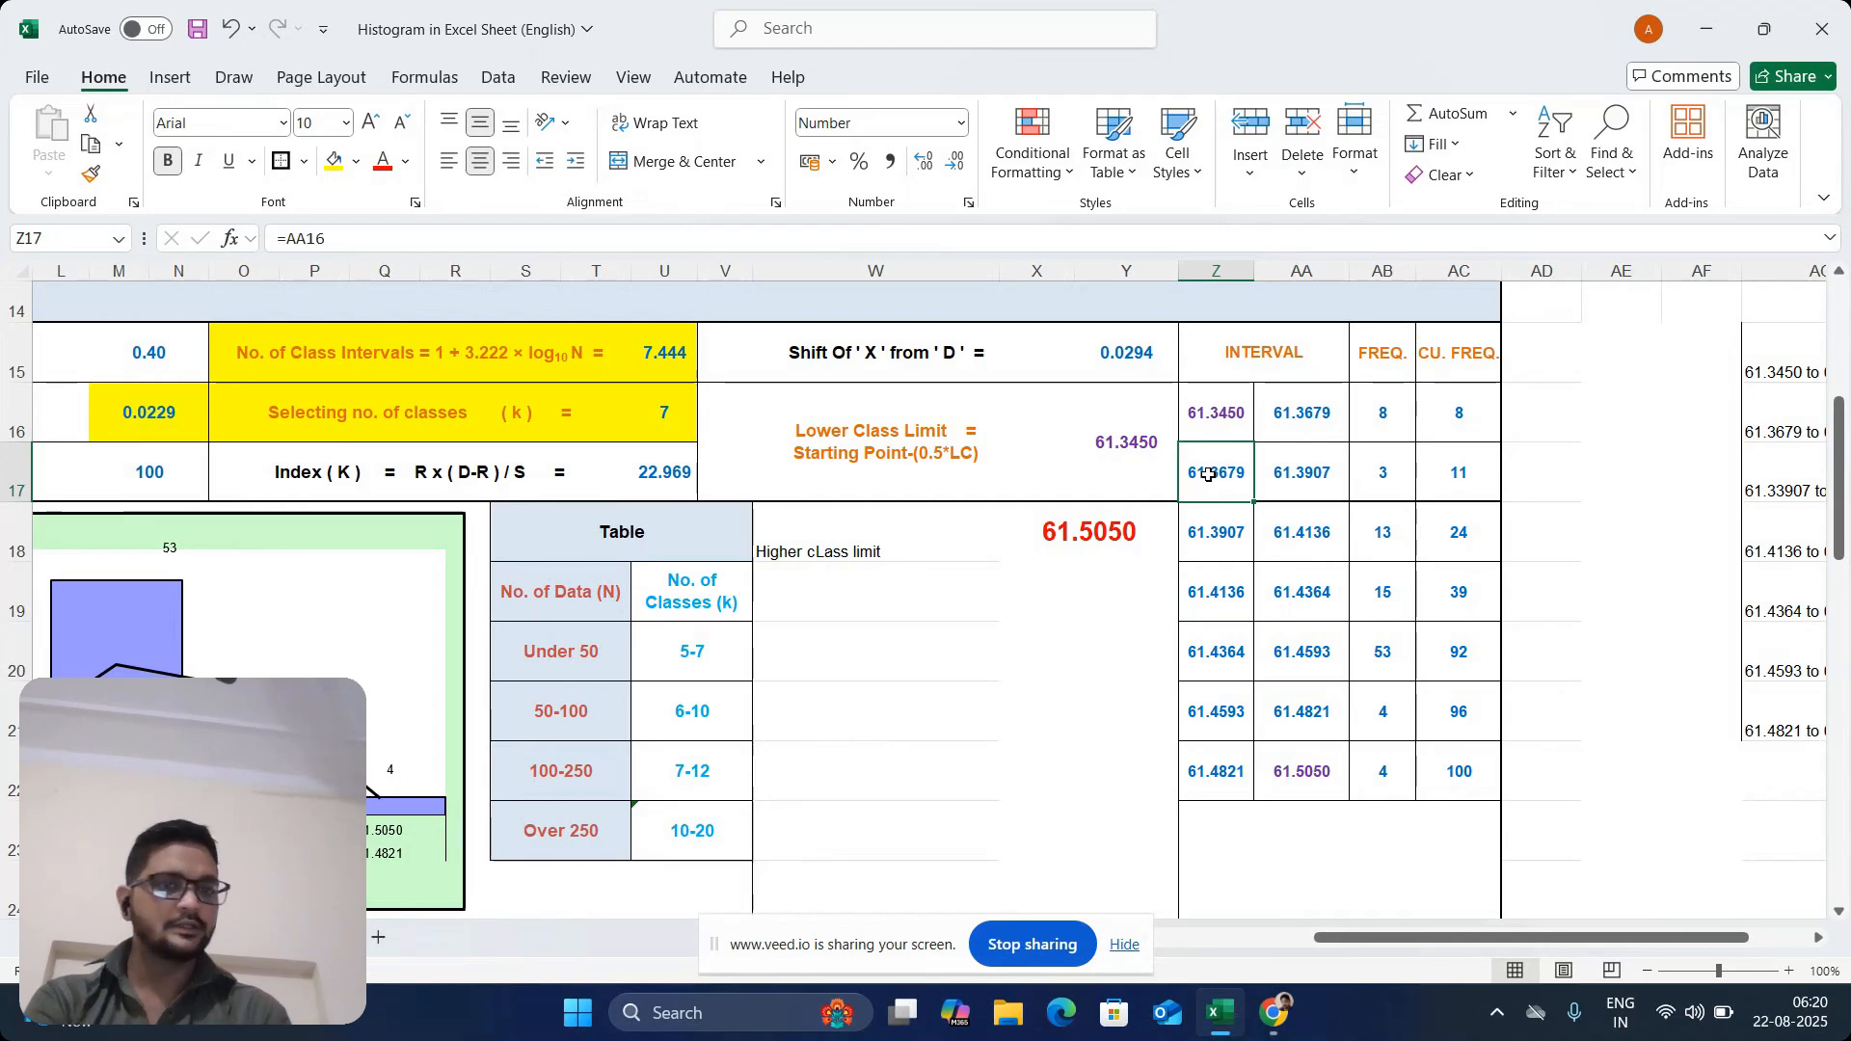
mouse_move(1208, 475)
mouse_down()
mouse_move(1284, 486)
mouse_move(1209, 477)
mouse_up()
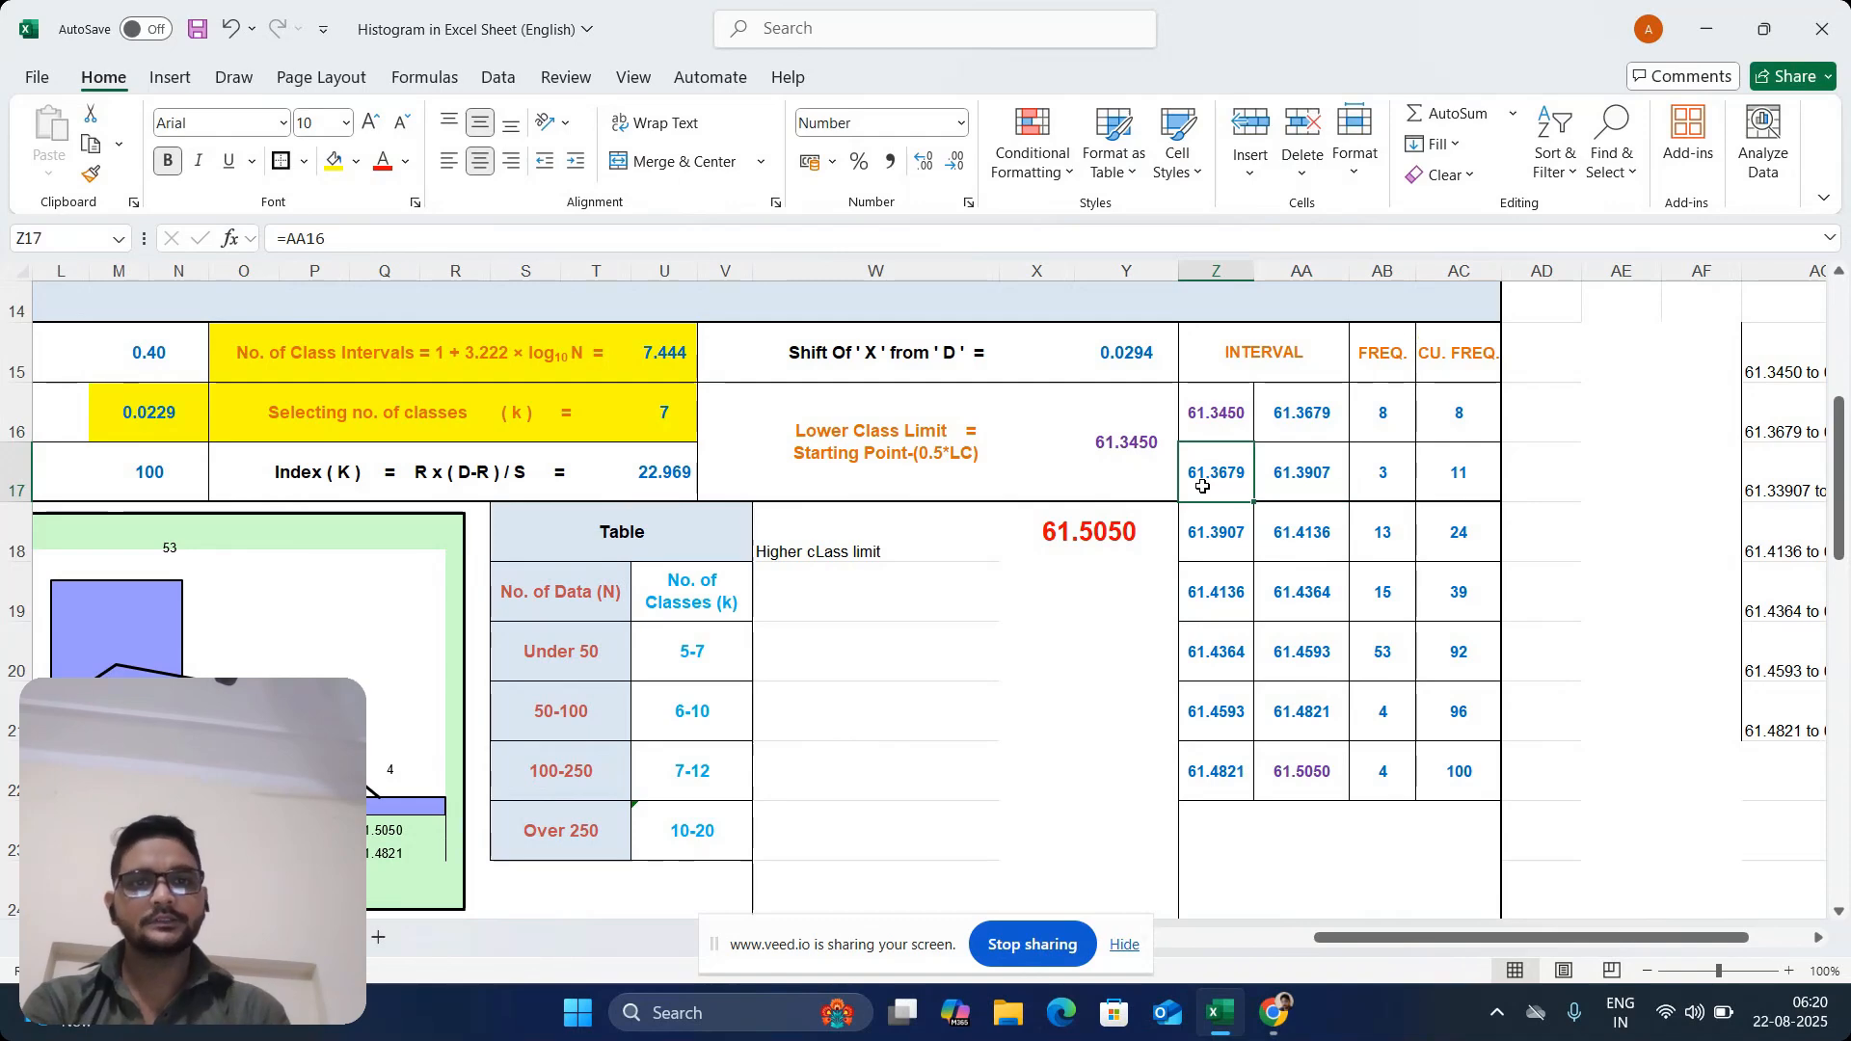
click(1303, 473)
drag(1224, 480, 1305, 485)
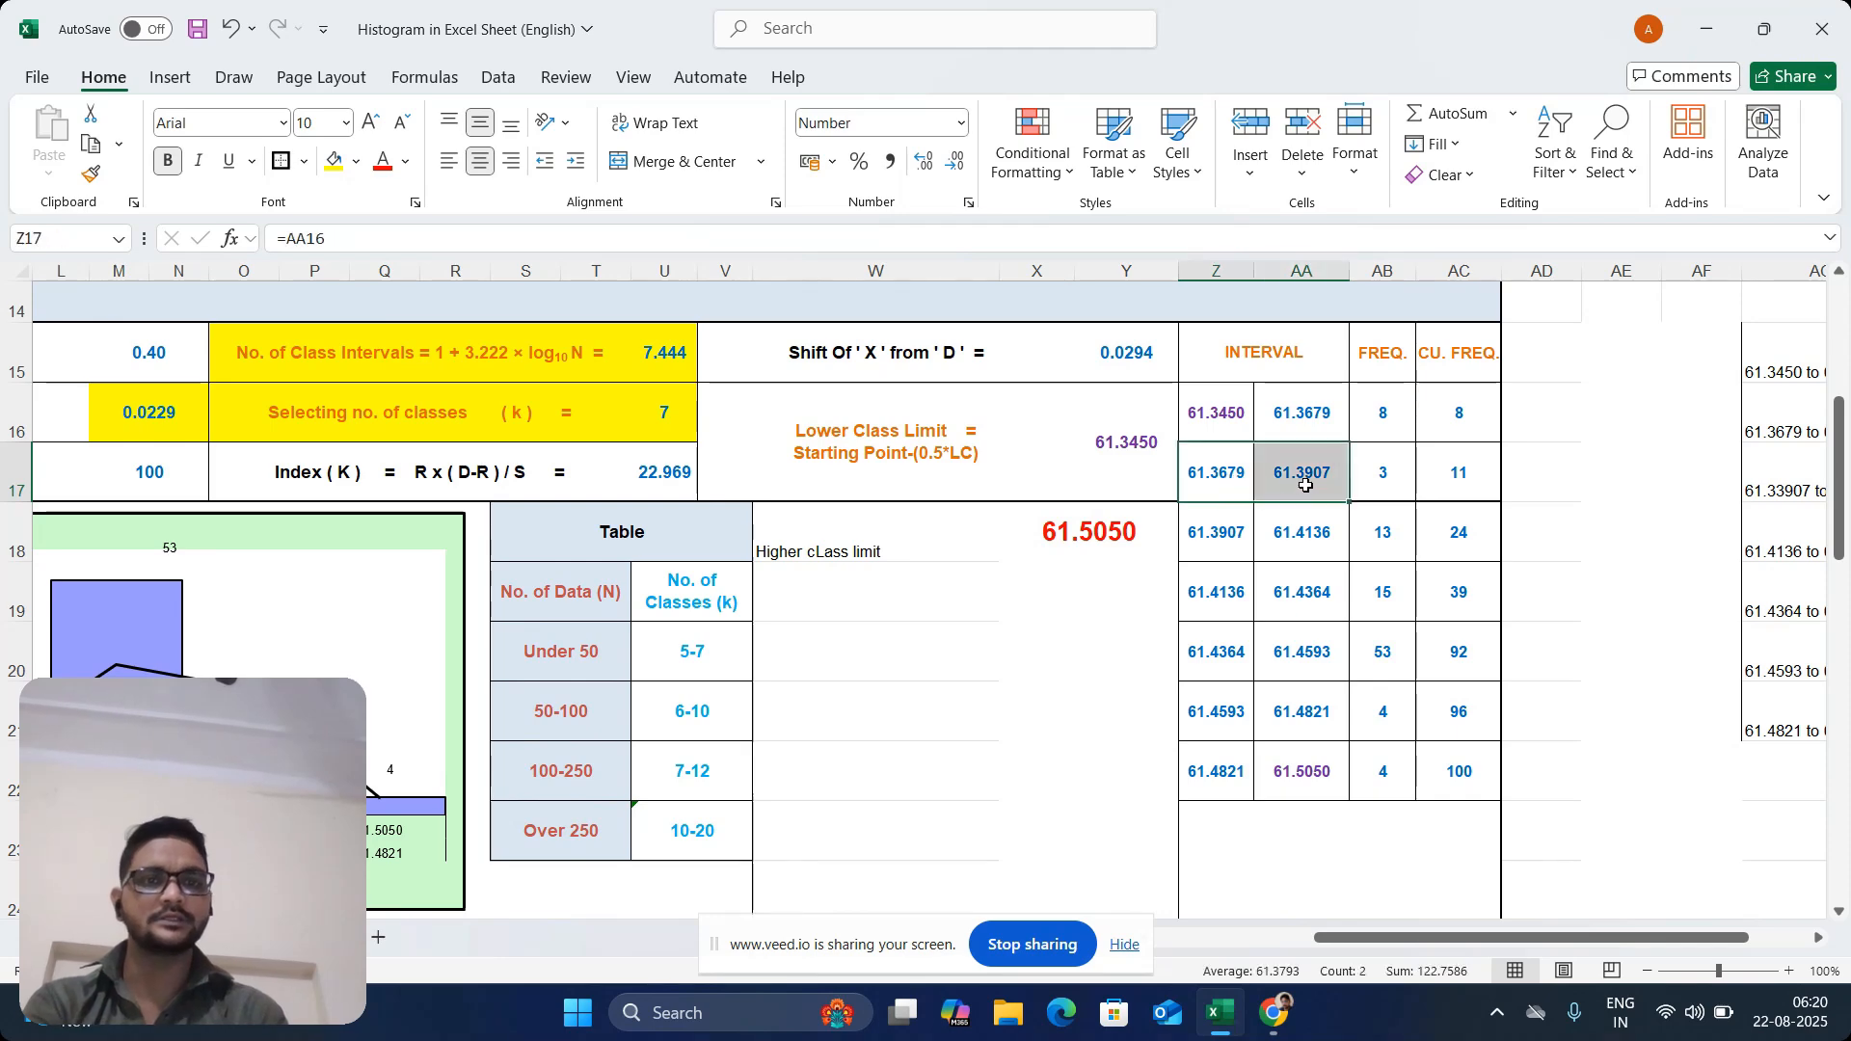
click(1306, 485)
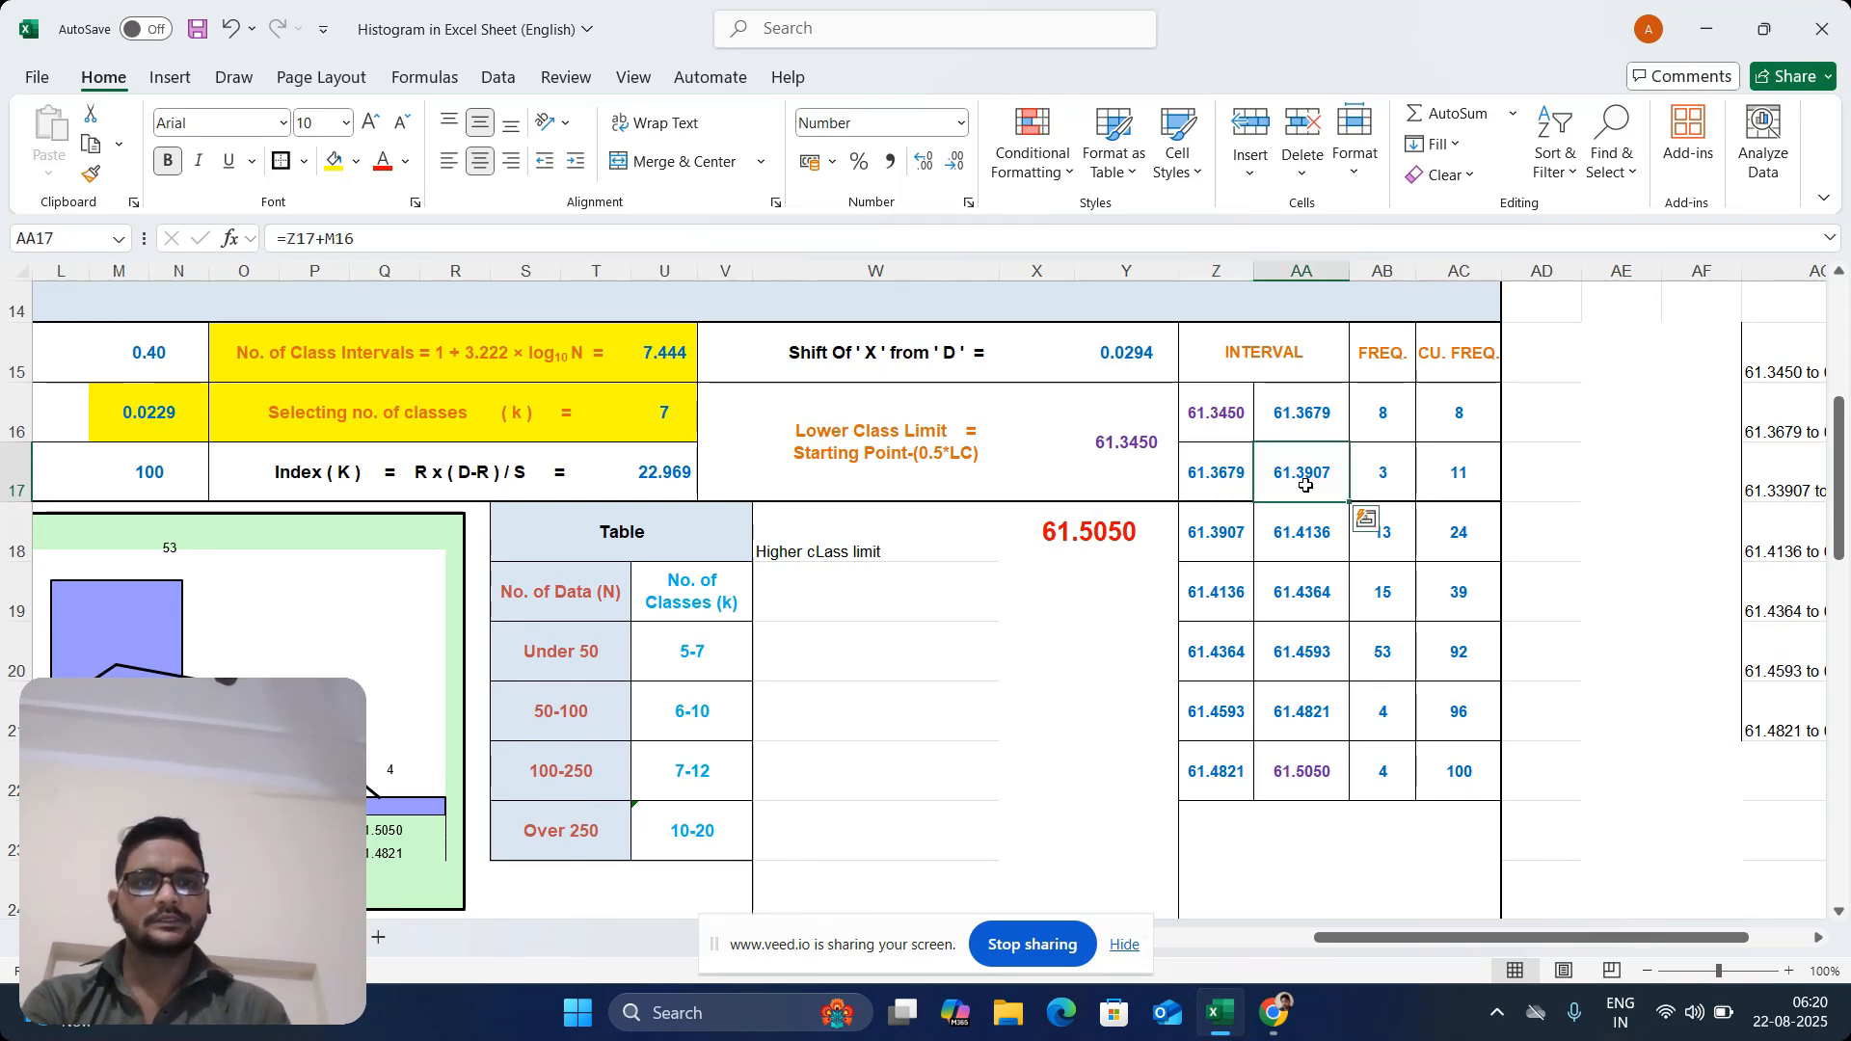
text(=)
click(1212, 472)
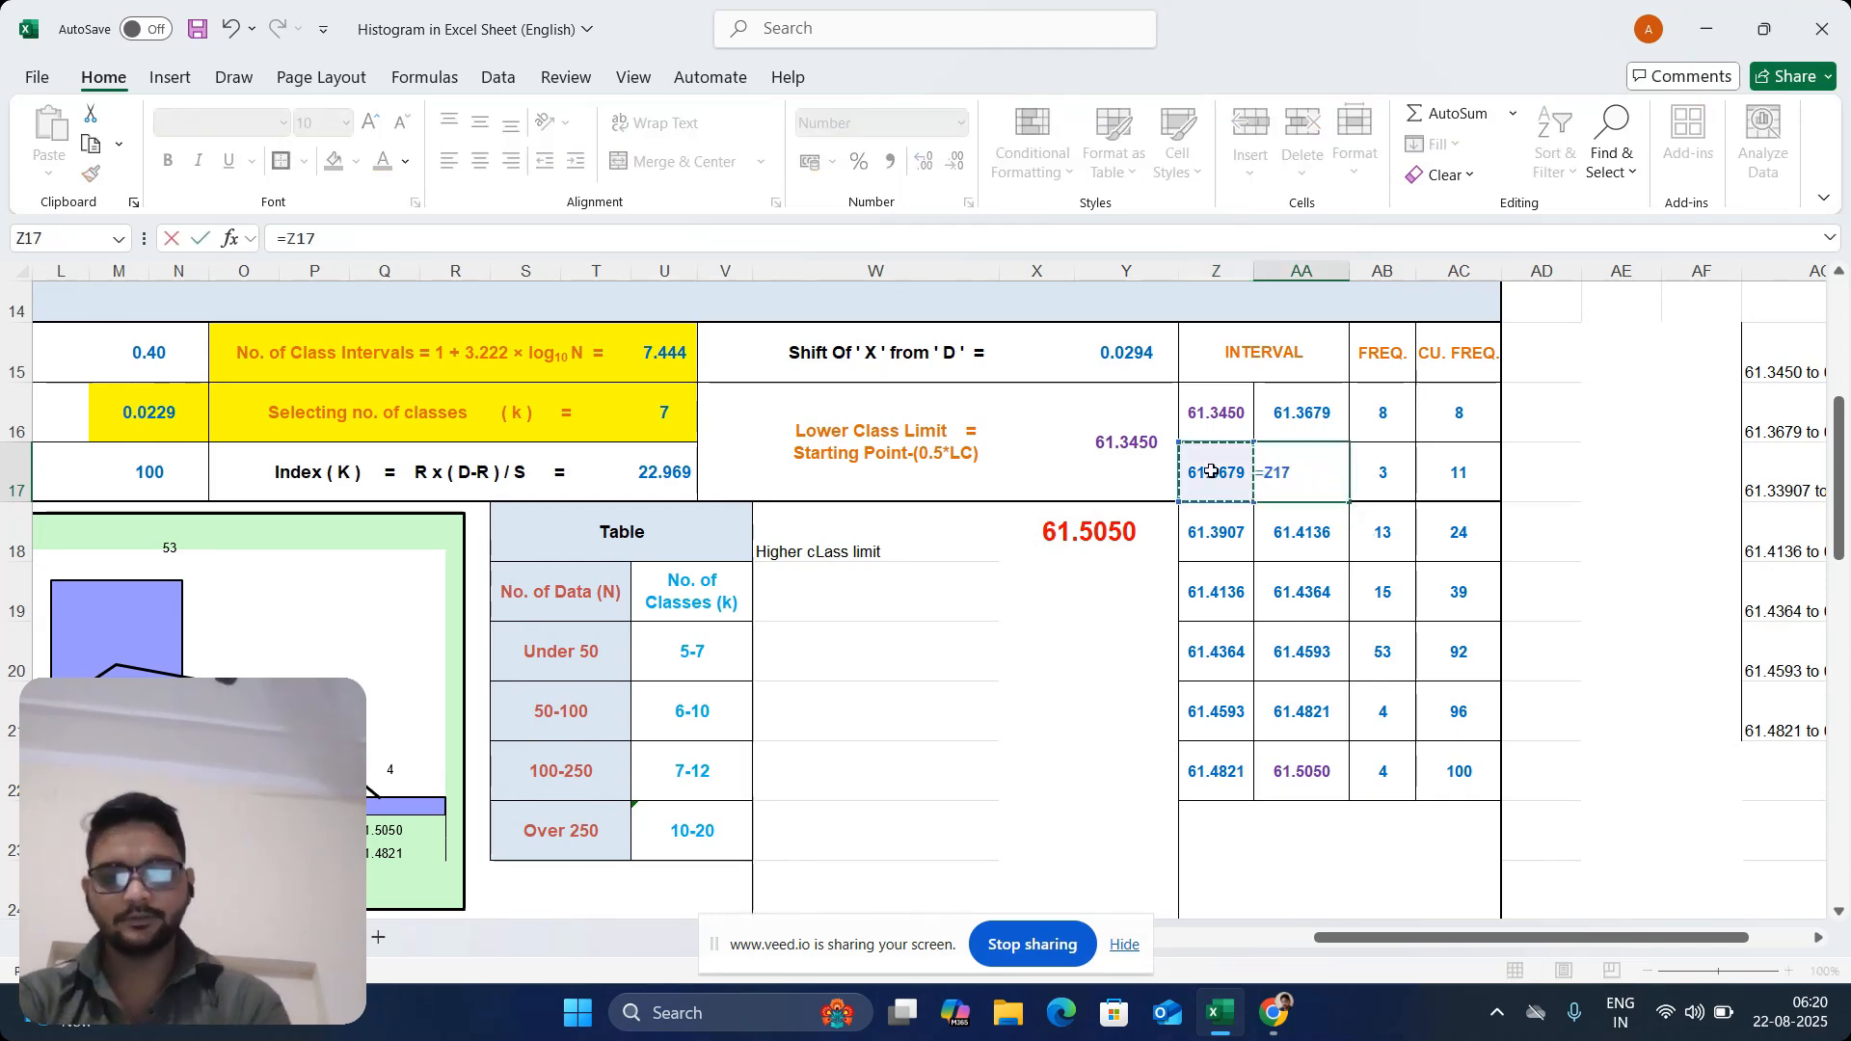
text(+)
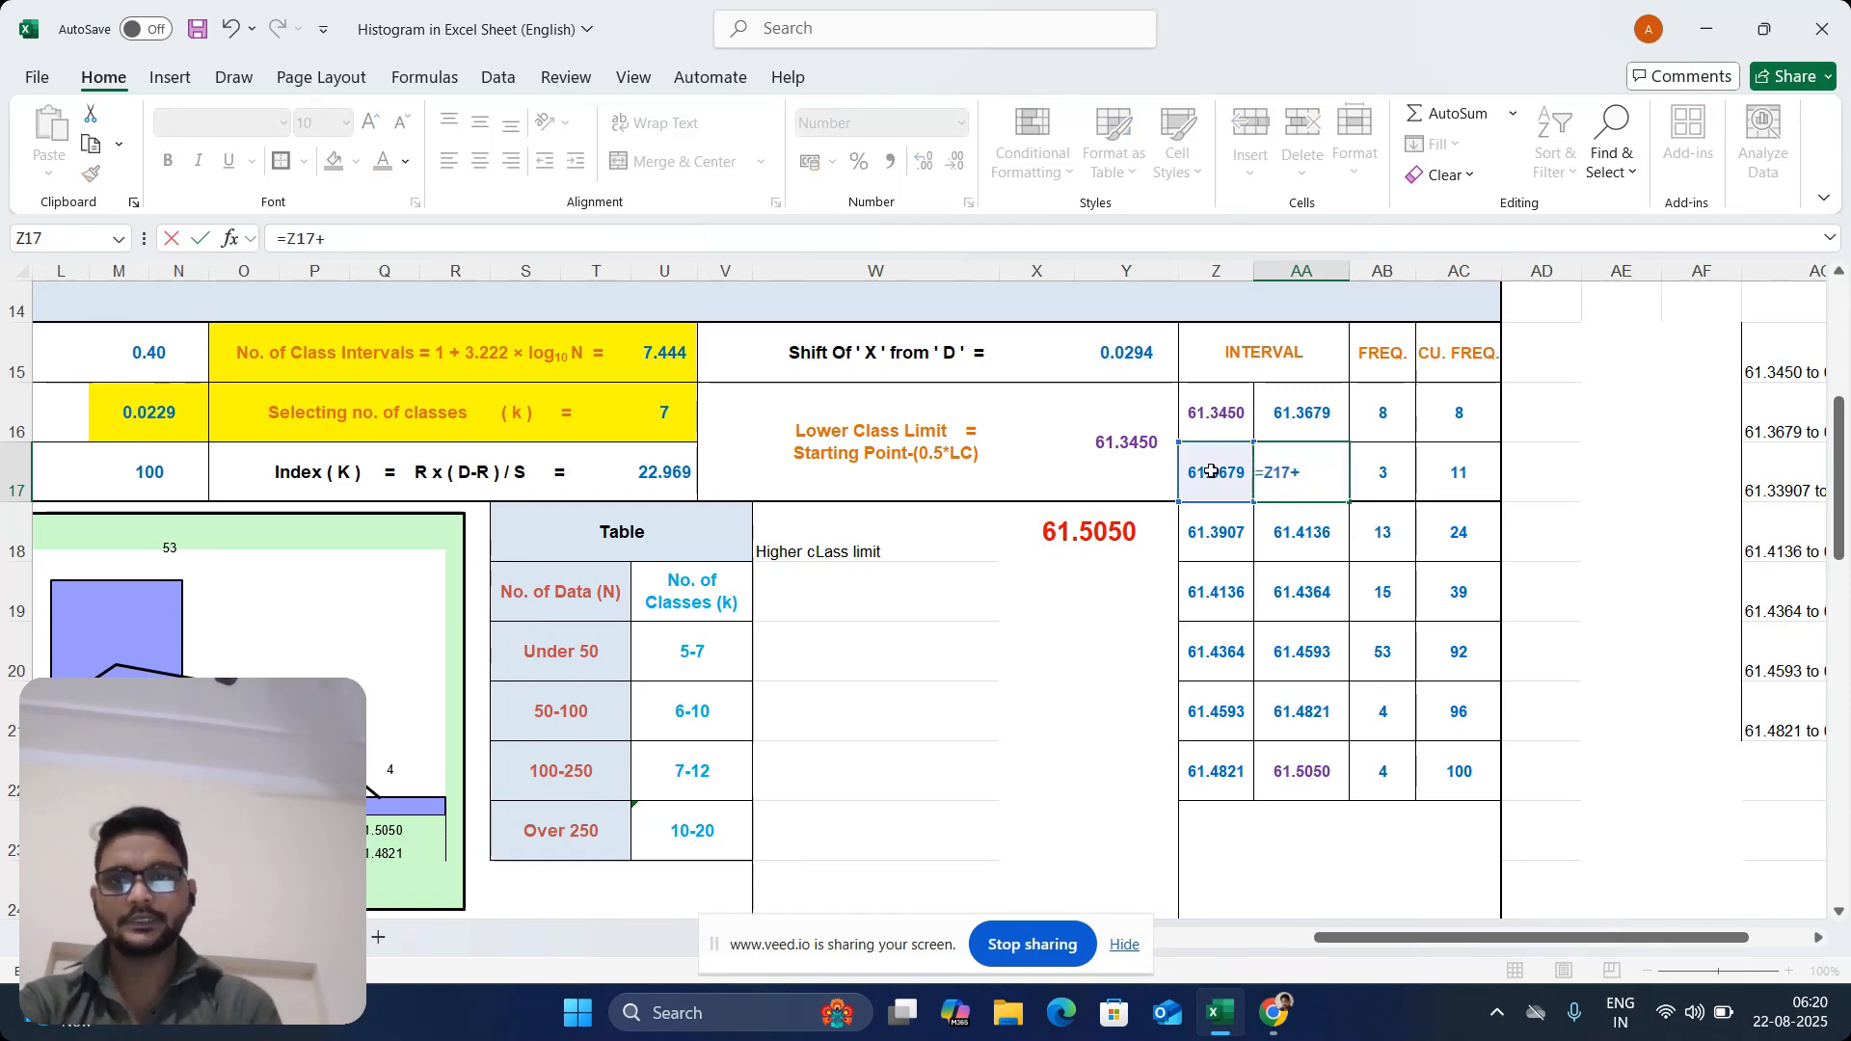
click(185, 403)
key(Return)
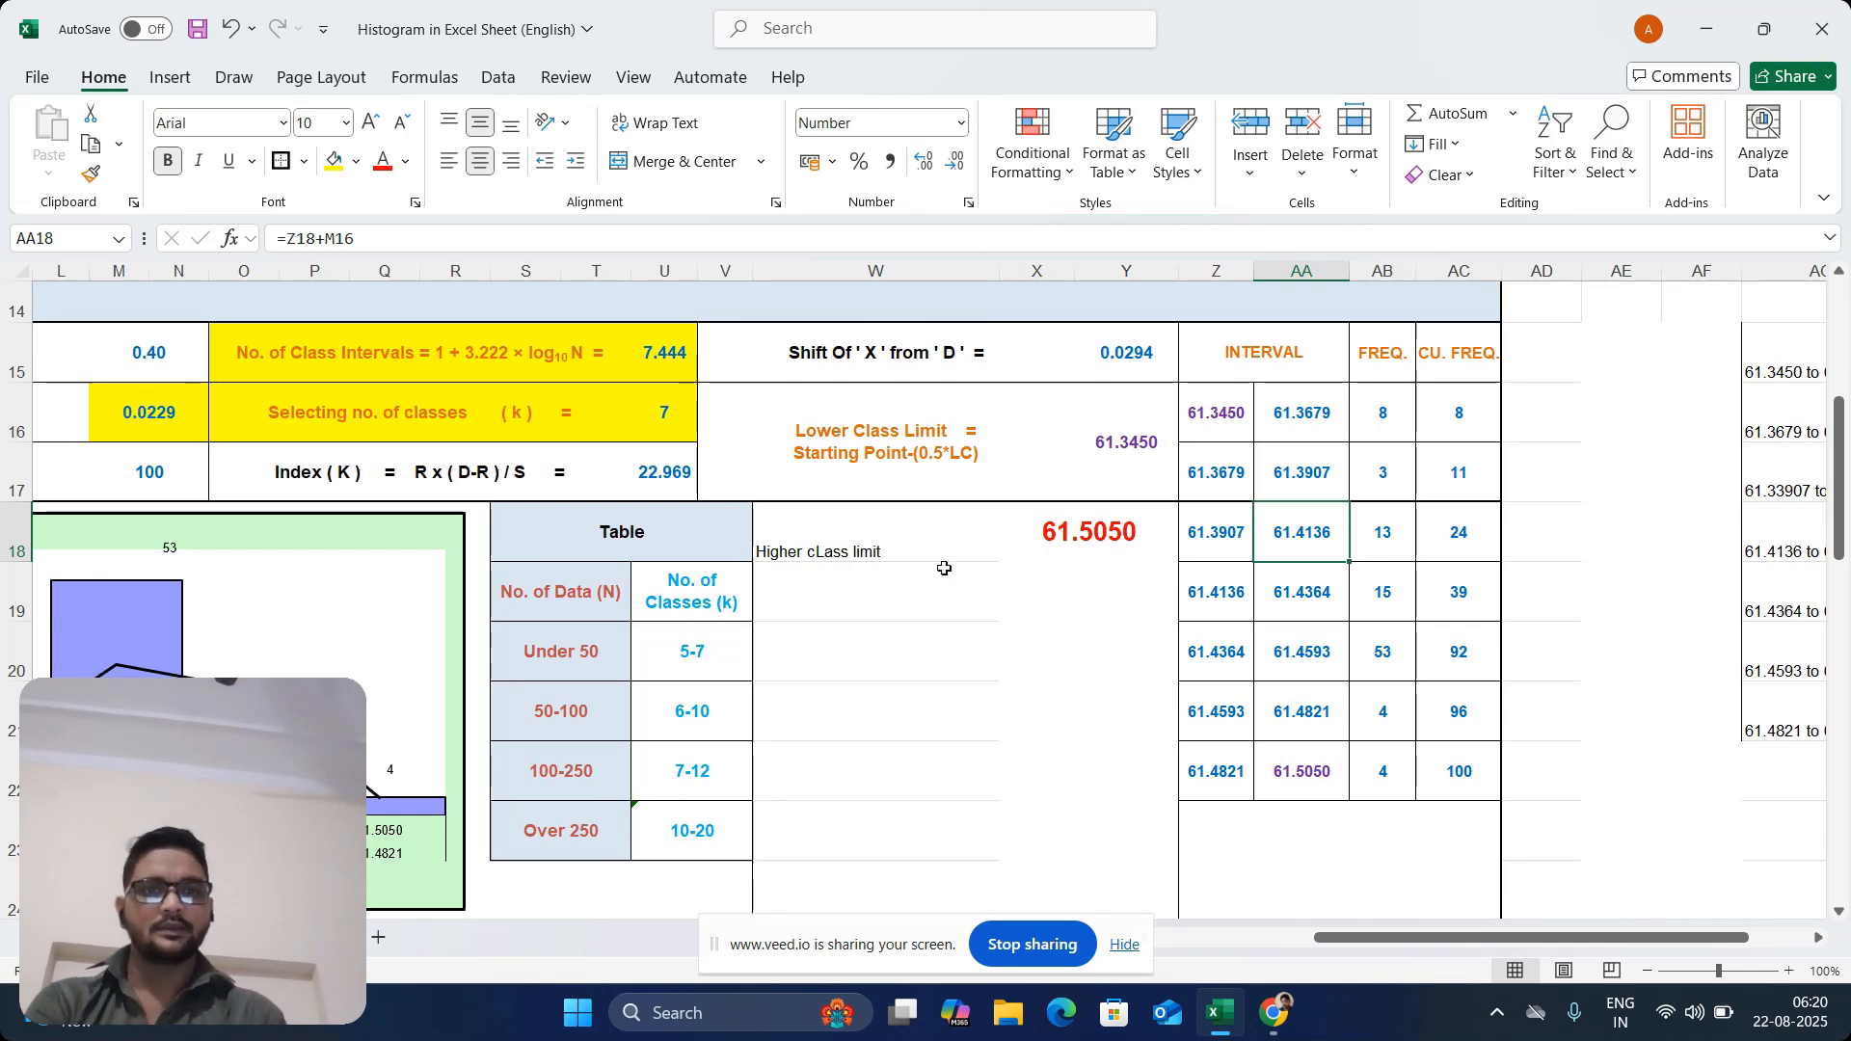
Enter the third interval's upper limit formula =Z18+M16 in AA18
click(1313, 472)
click(1186, 536)
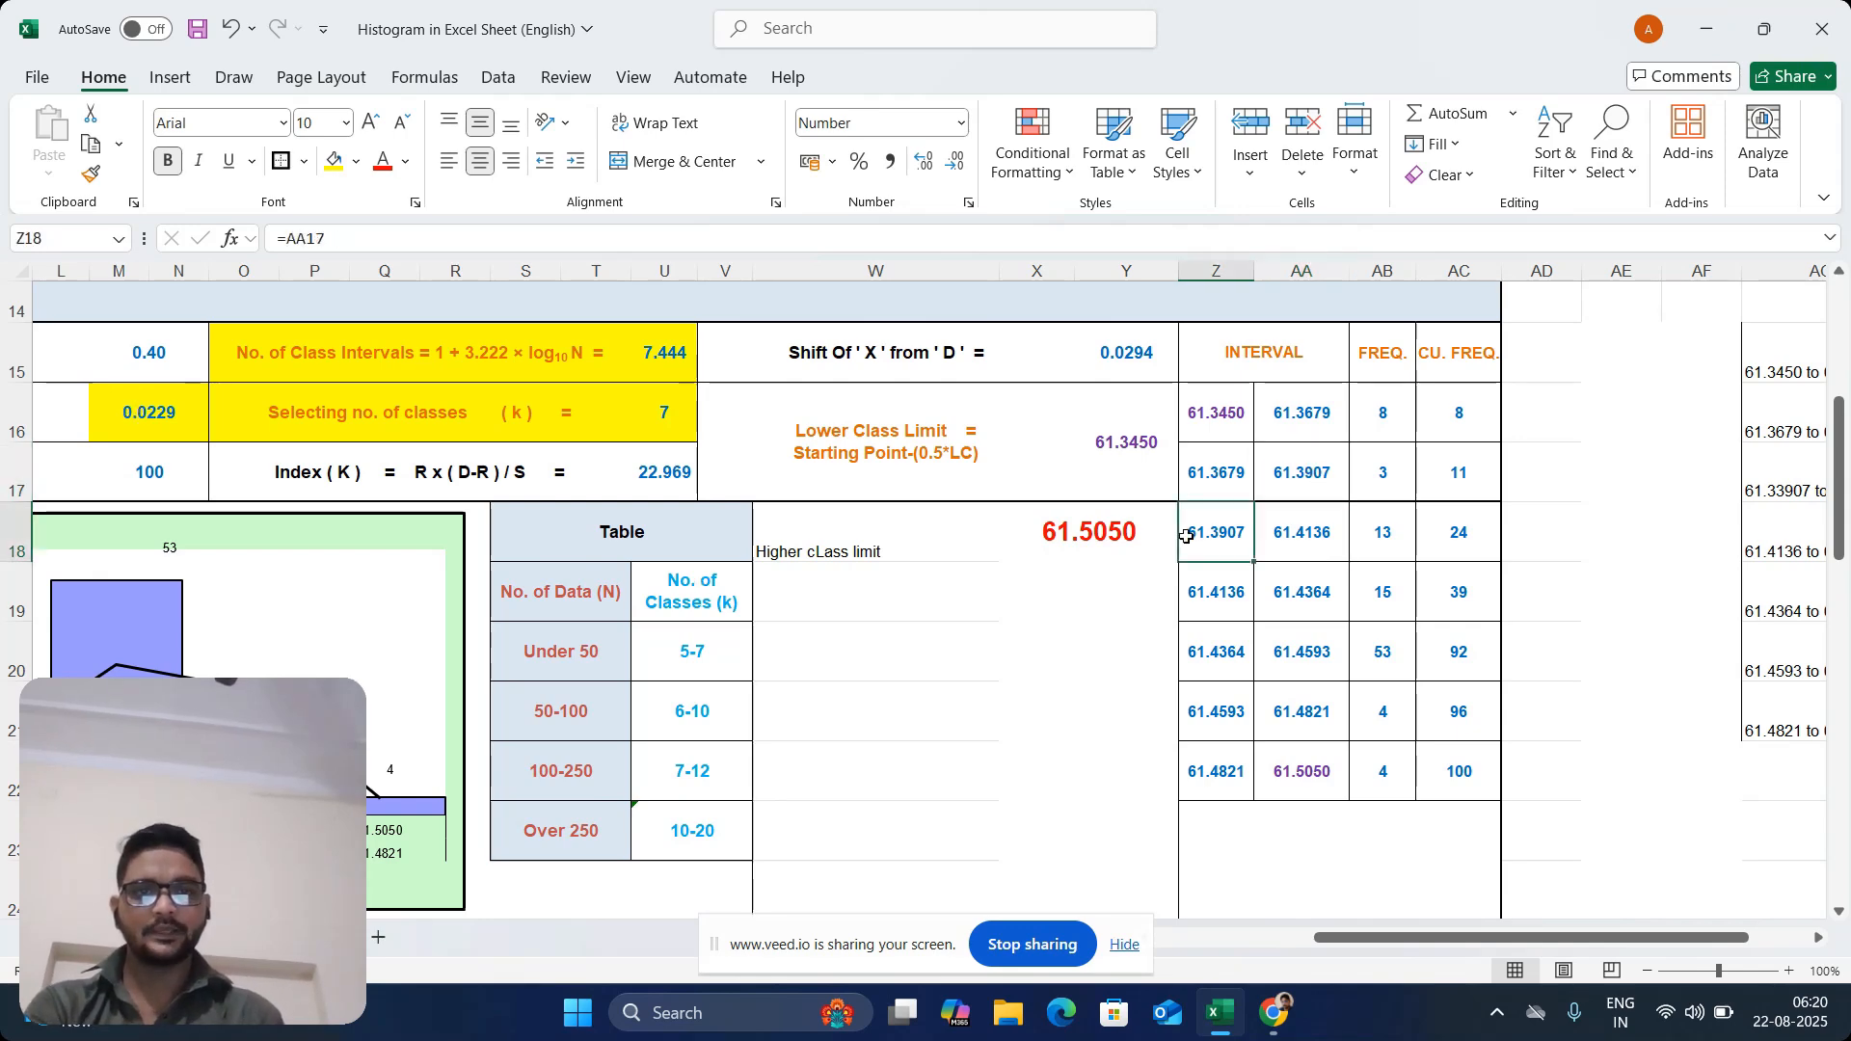
click(1321, 533)
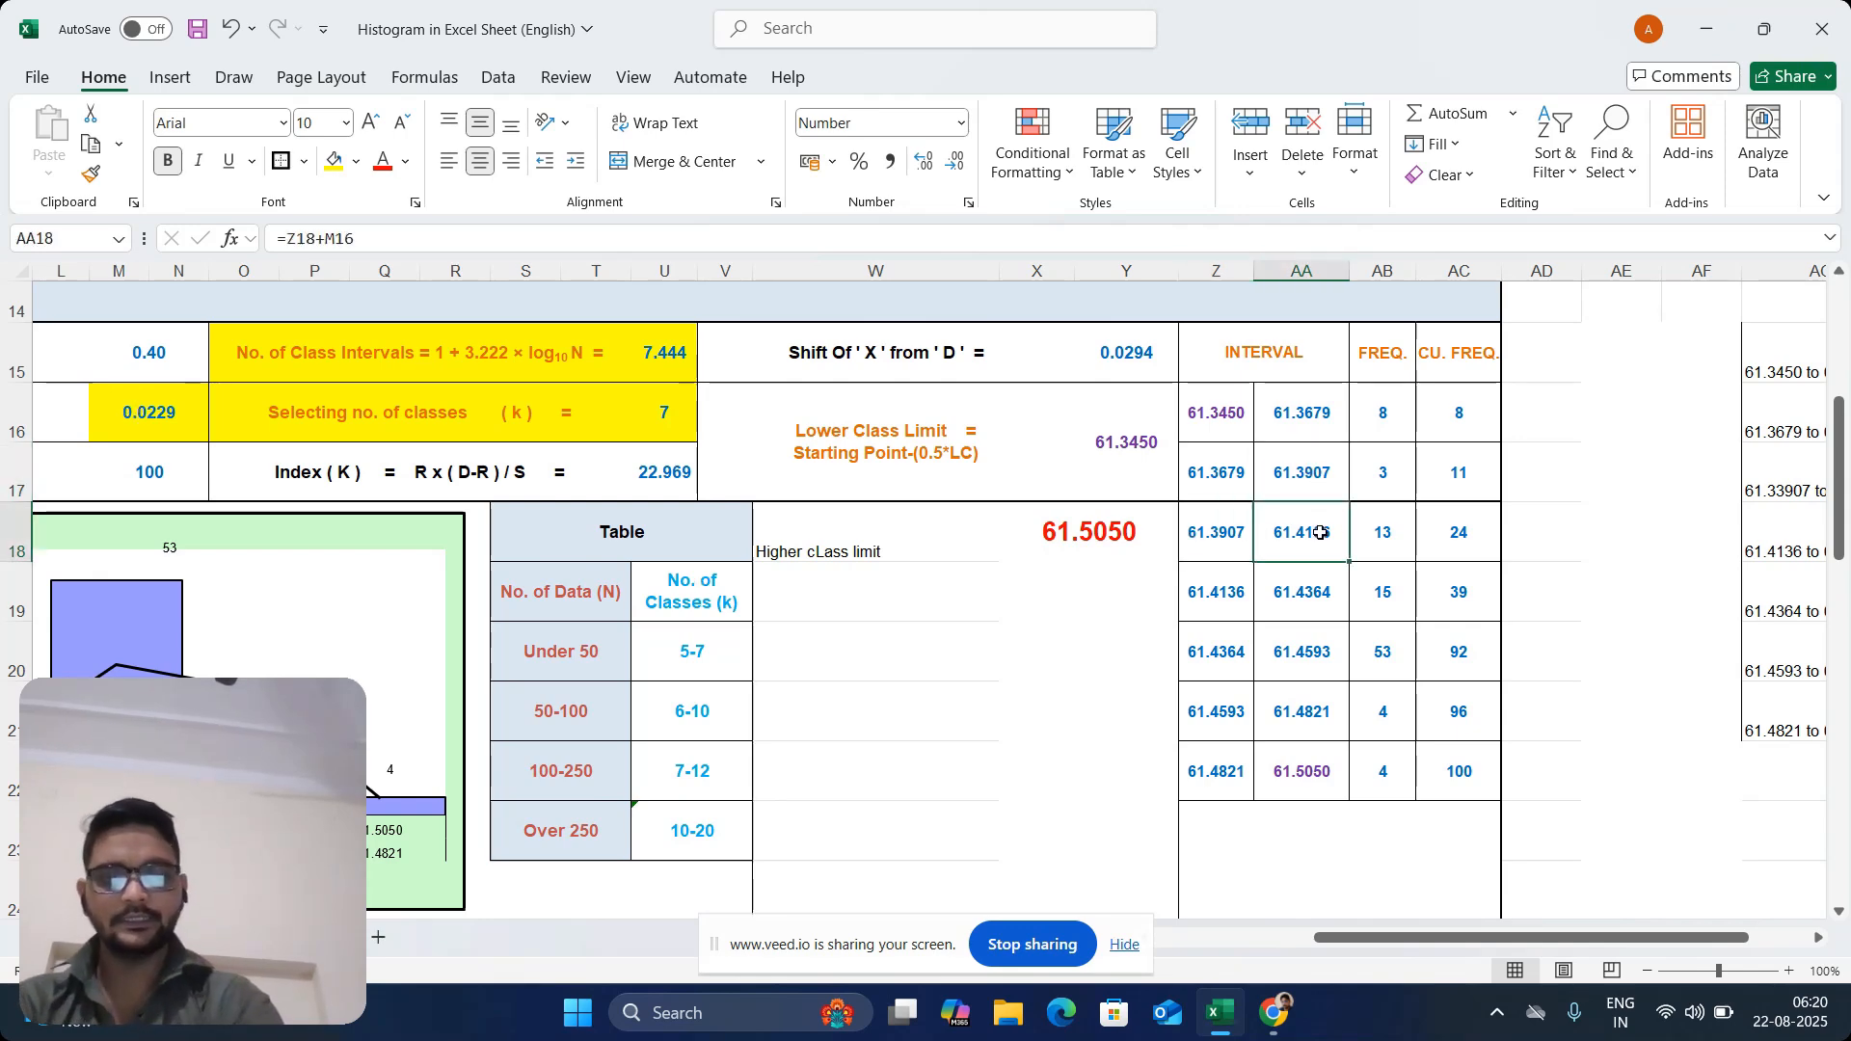
text(=)
click(1241, 529)
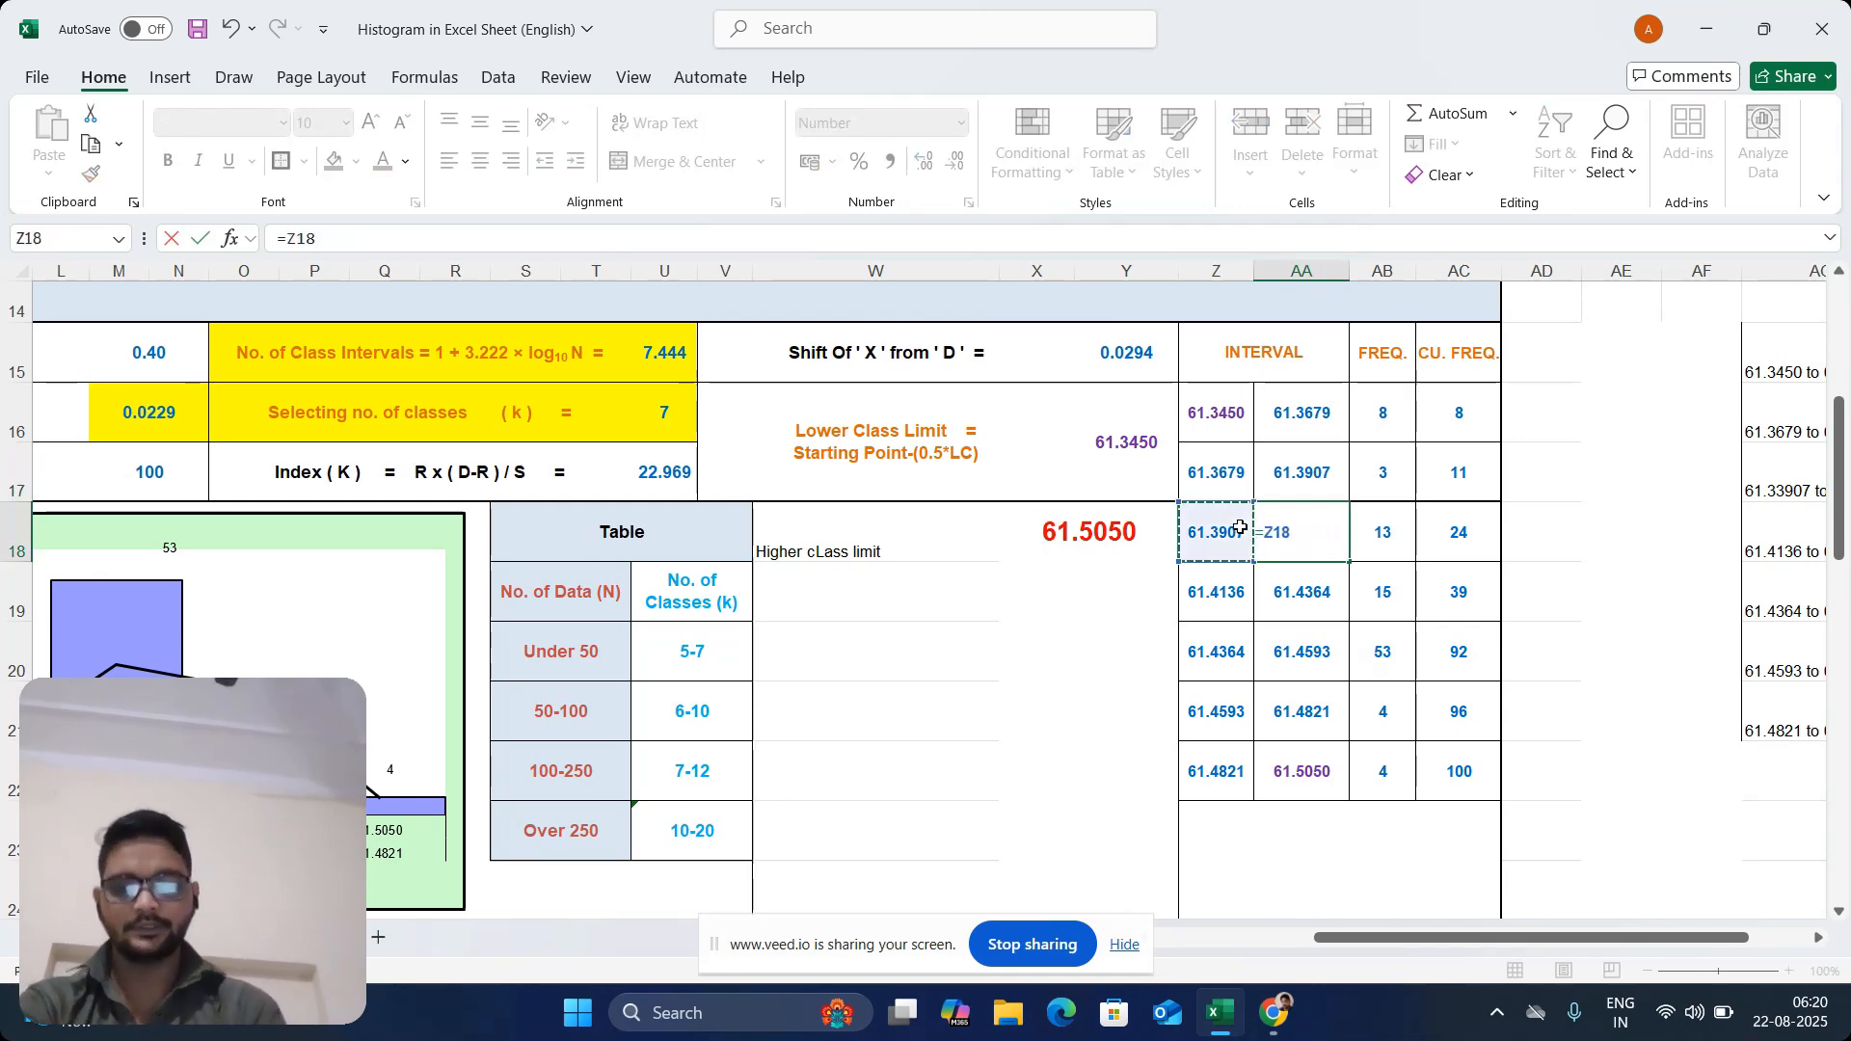
text(+)
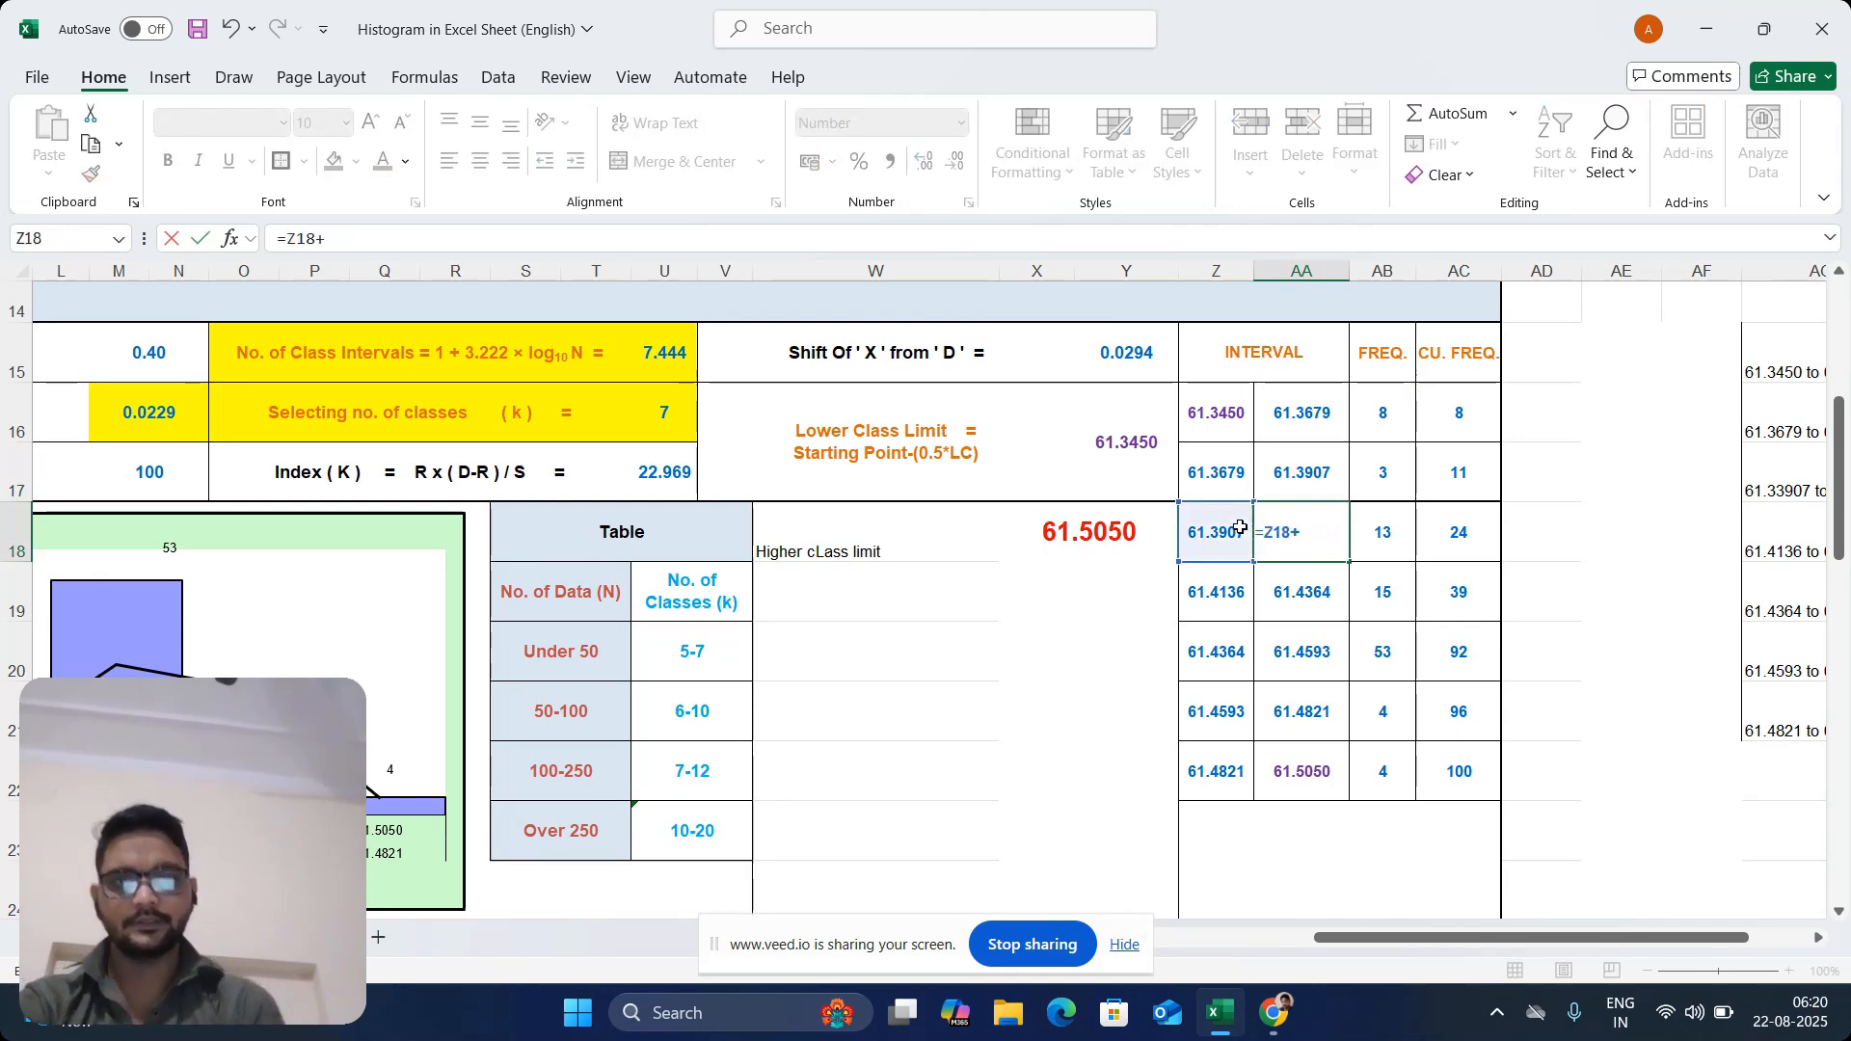
click(177, 393)
key(Return)
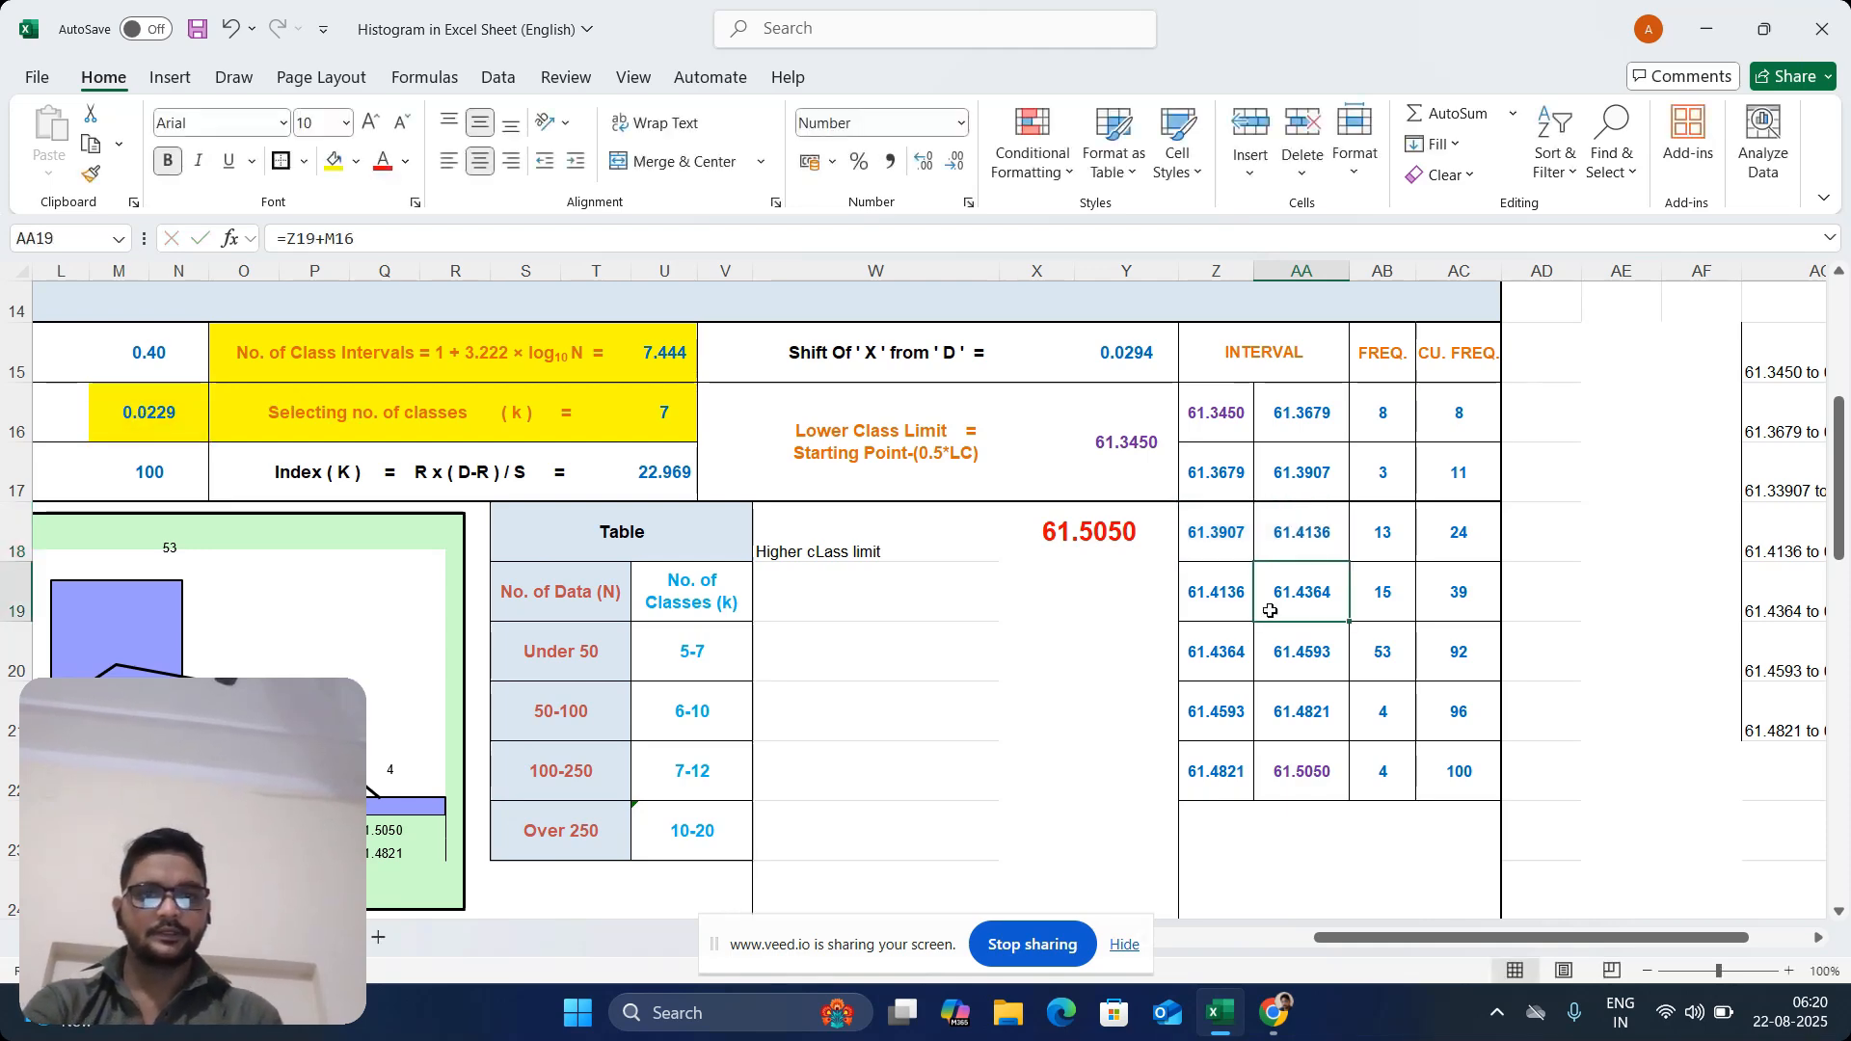
Enter the fourth interval's upper limit formula =Z19+M16 in AA19
click(1215, 598)
click(1292, 533)
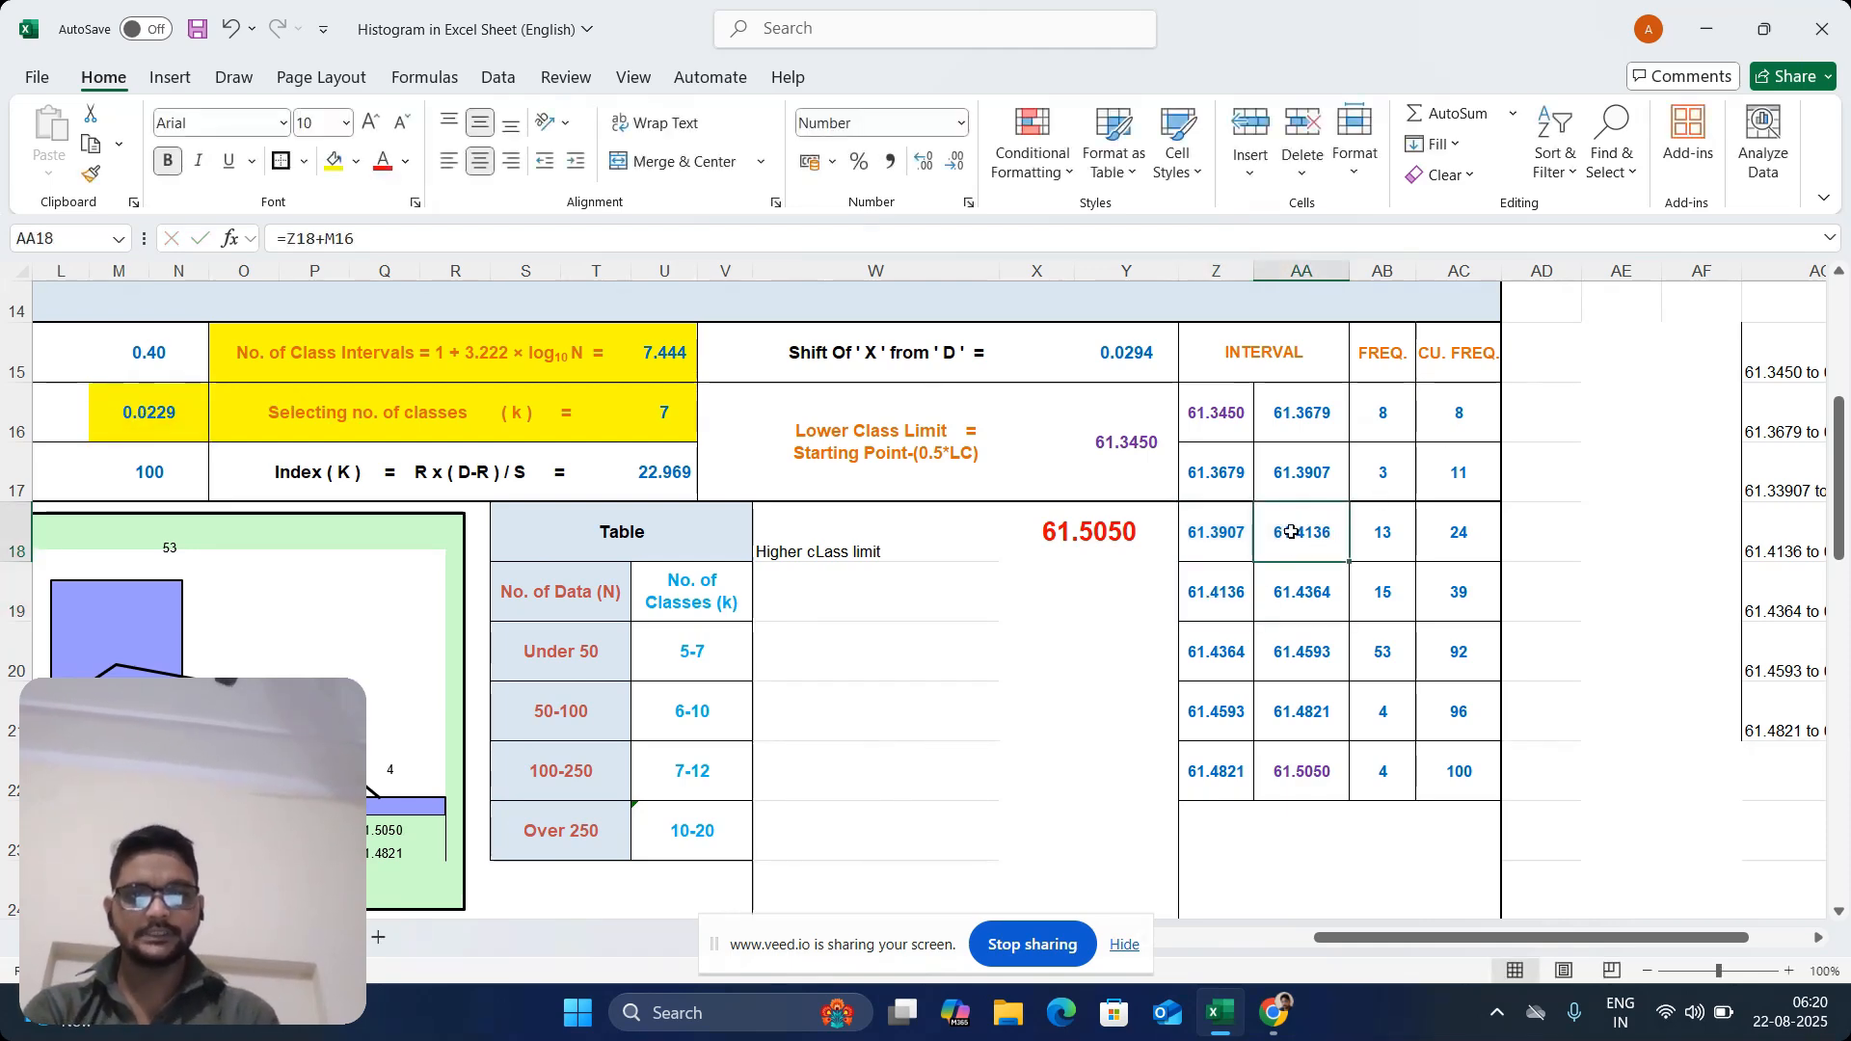
click(1298, 590)
text(=)
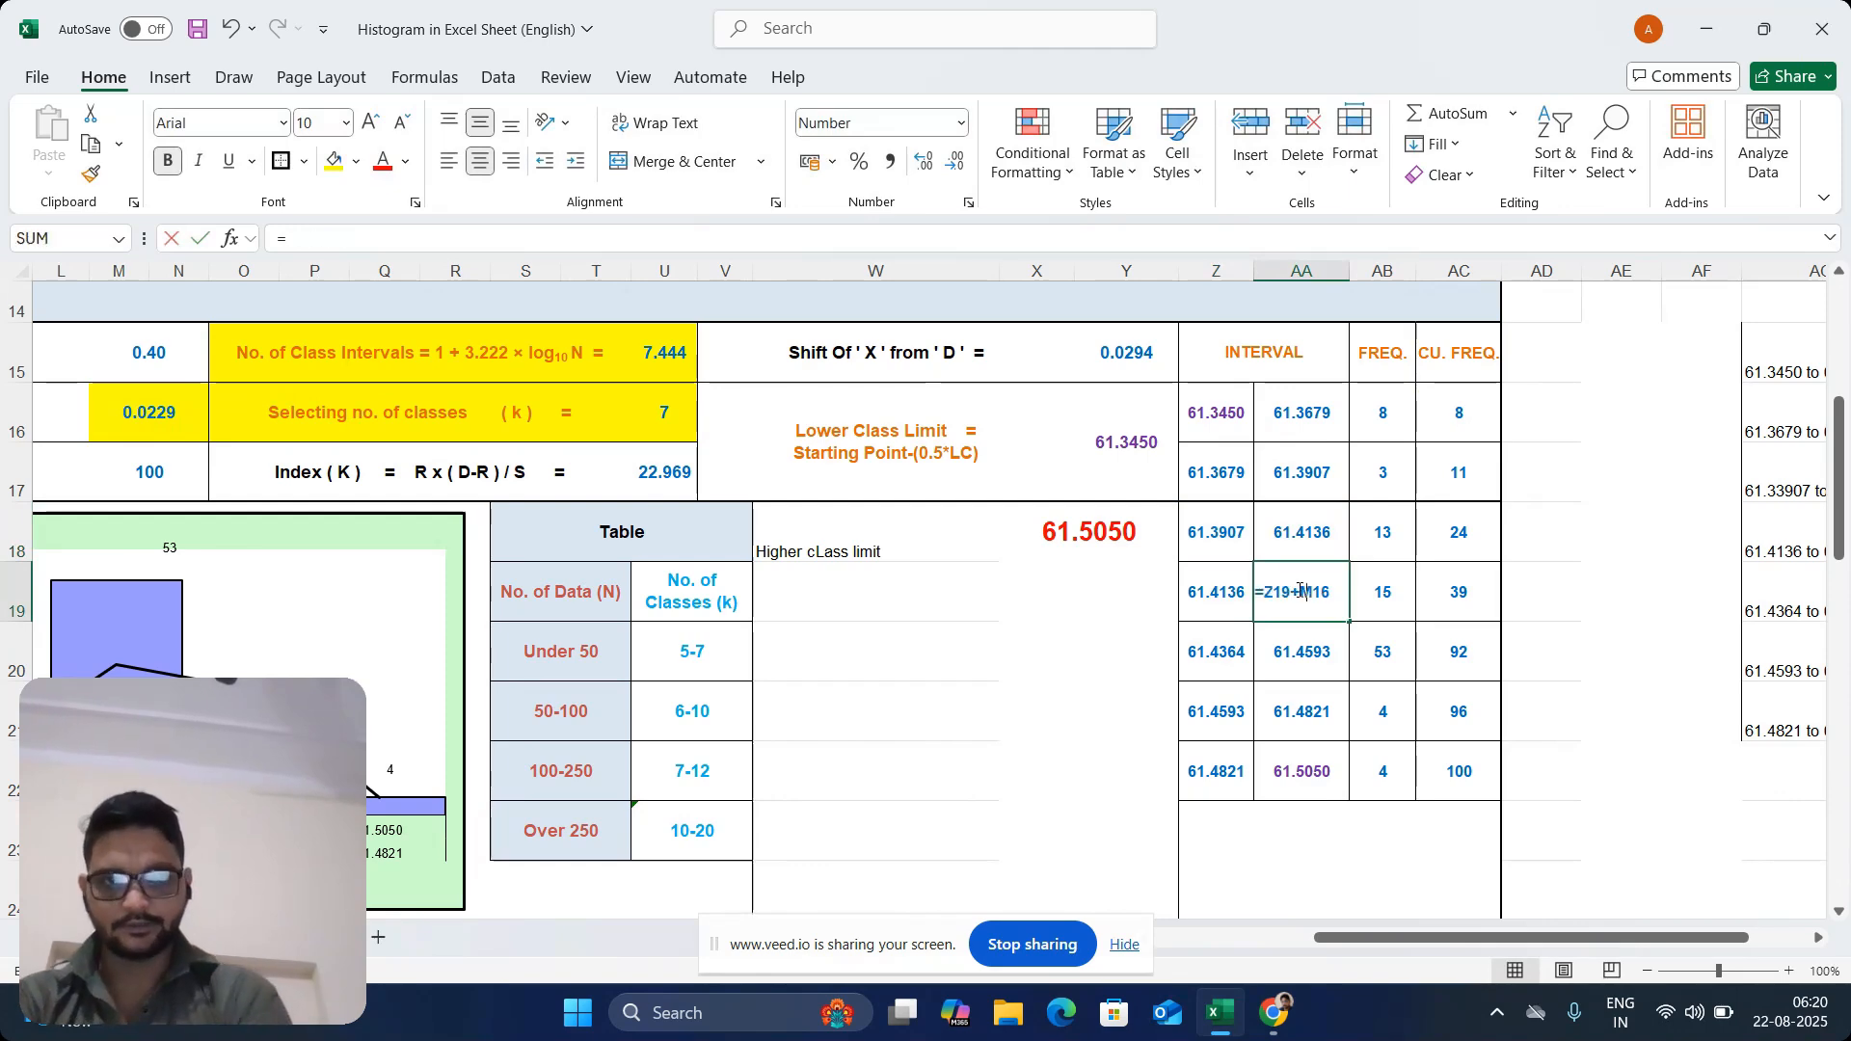
click(1208, 592)
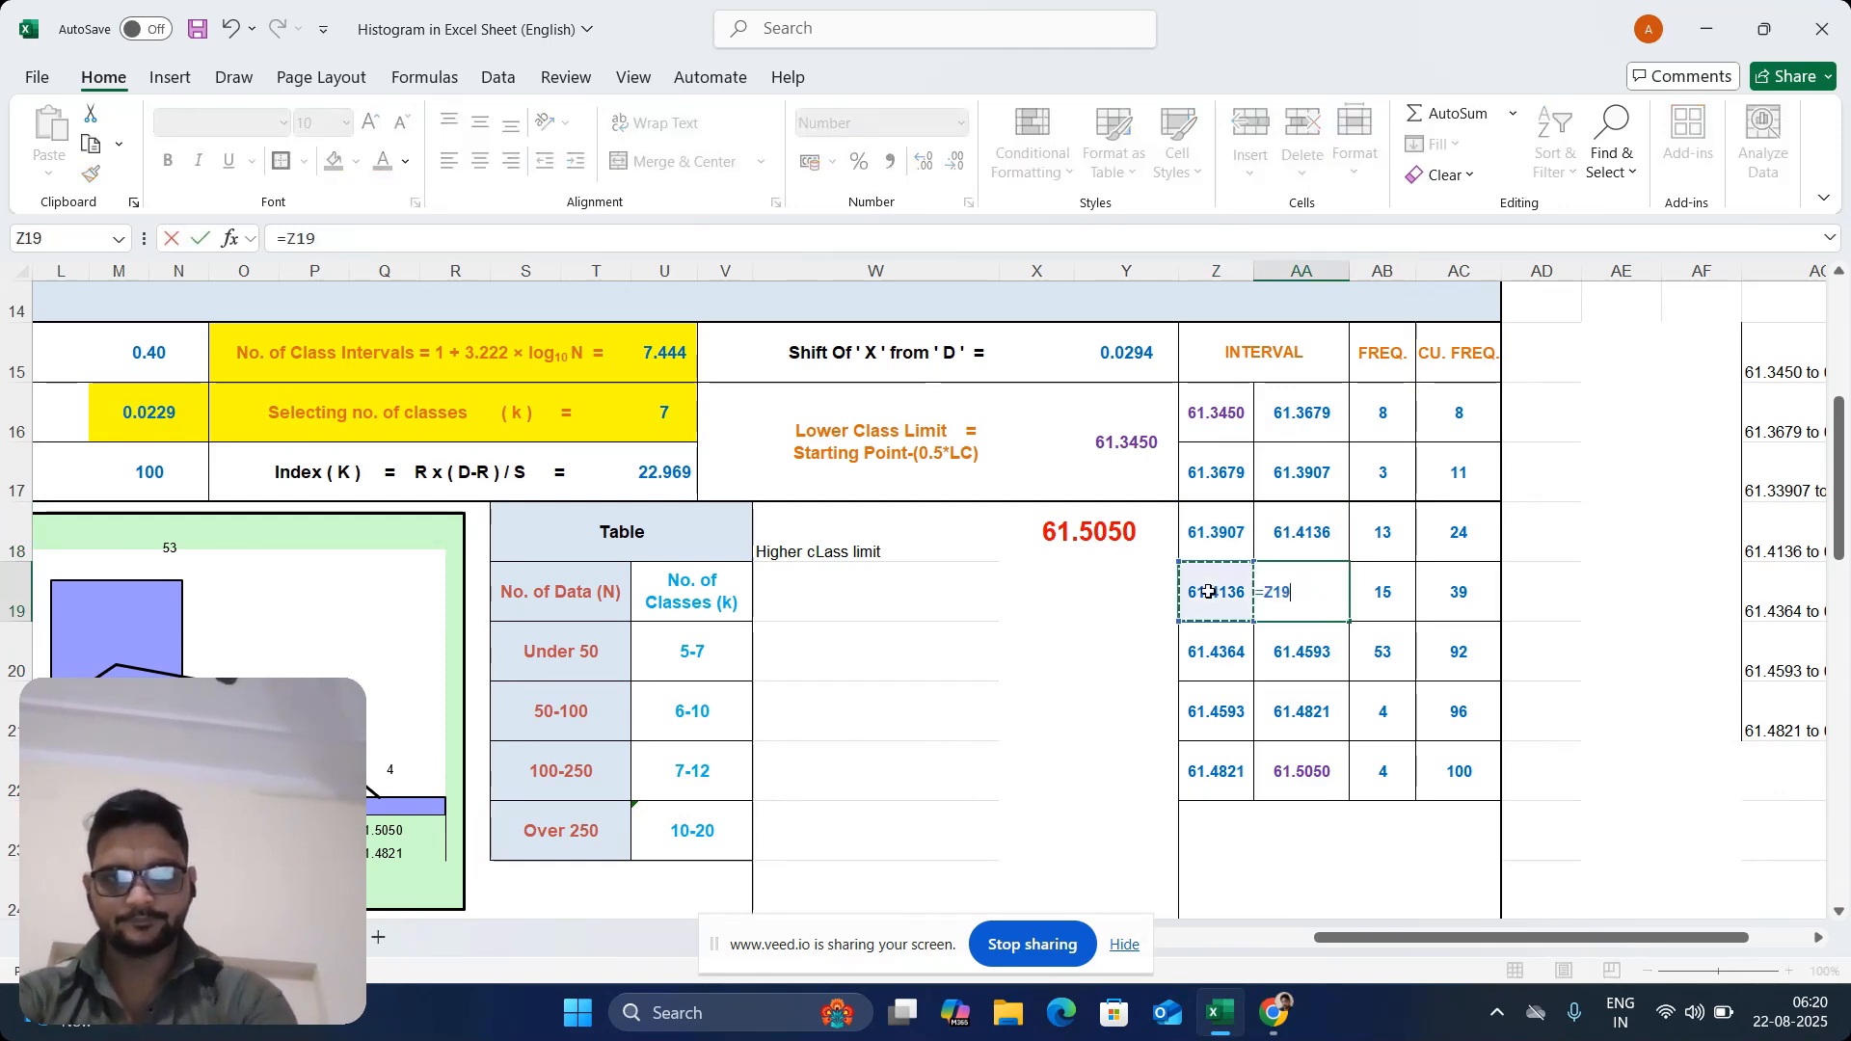
text(+)
click(142, 412)
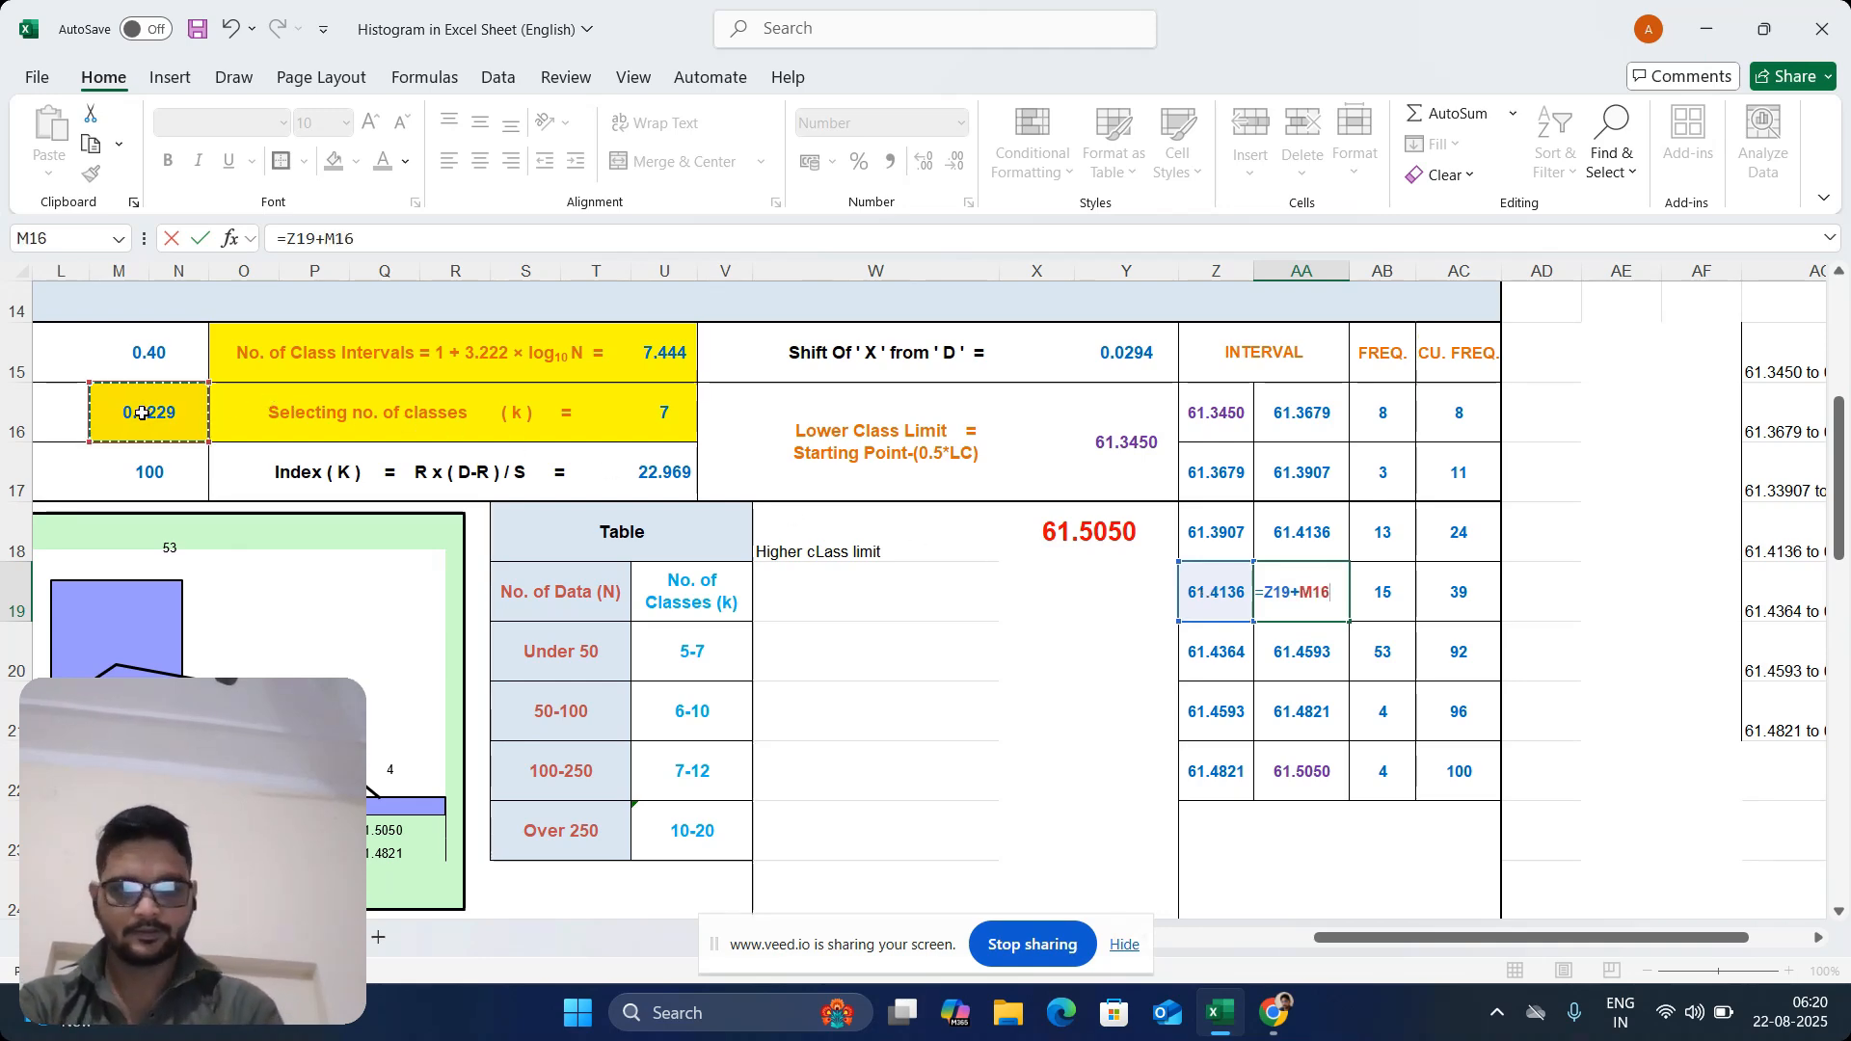
key(Return)
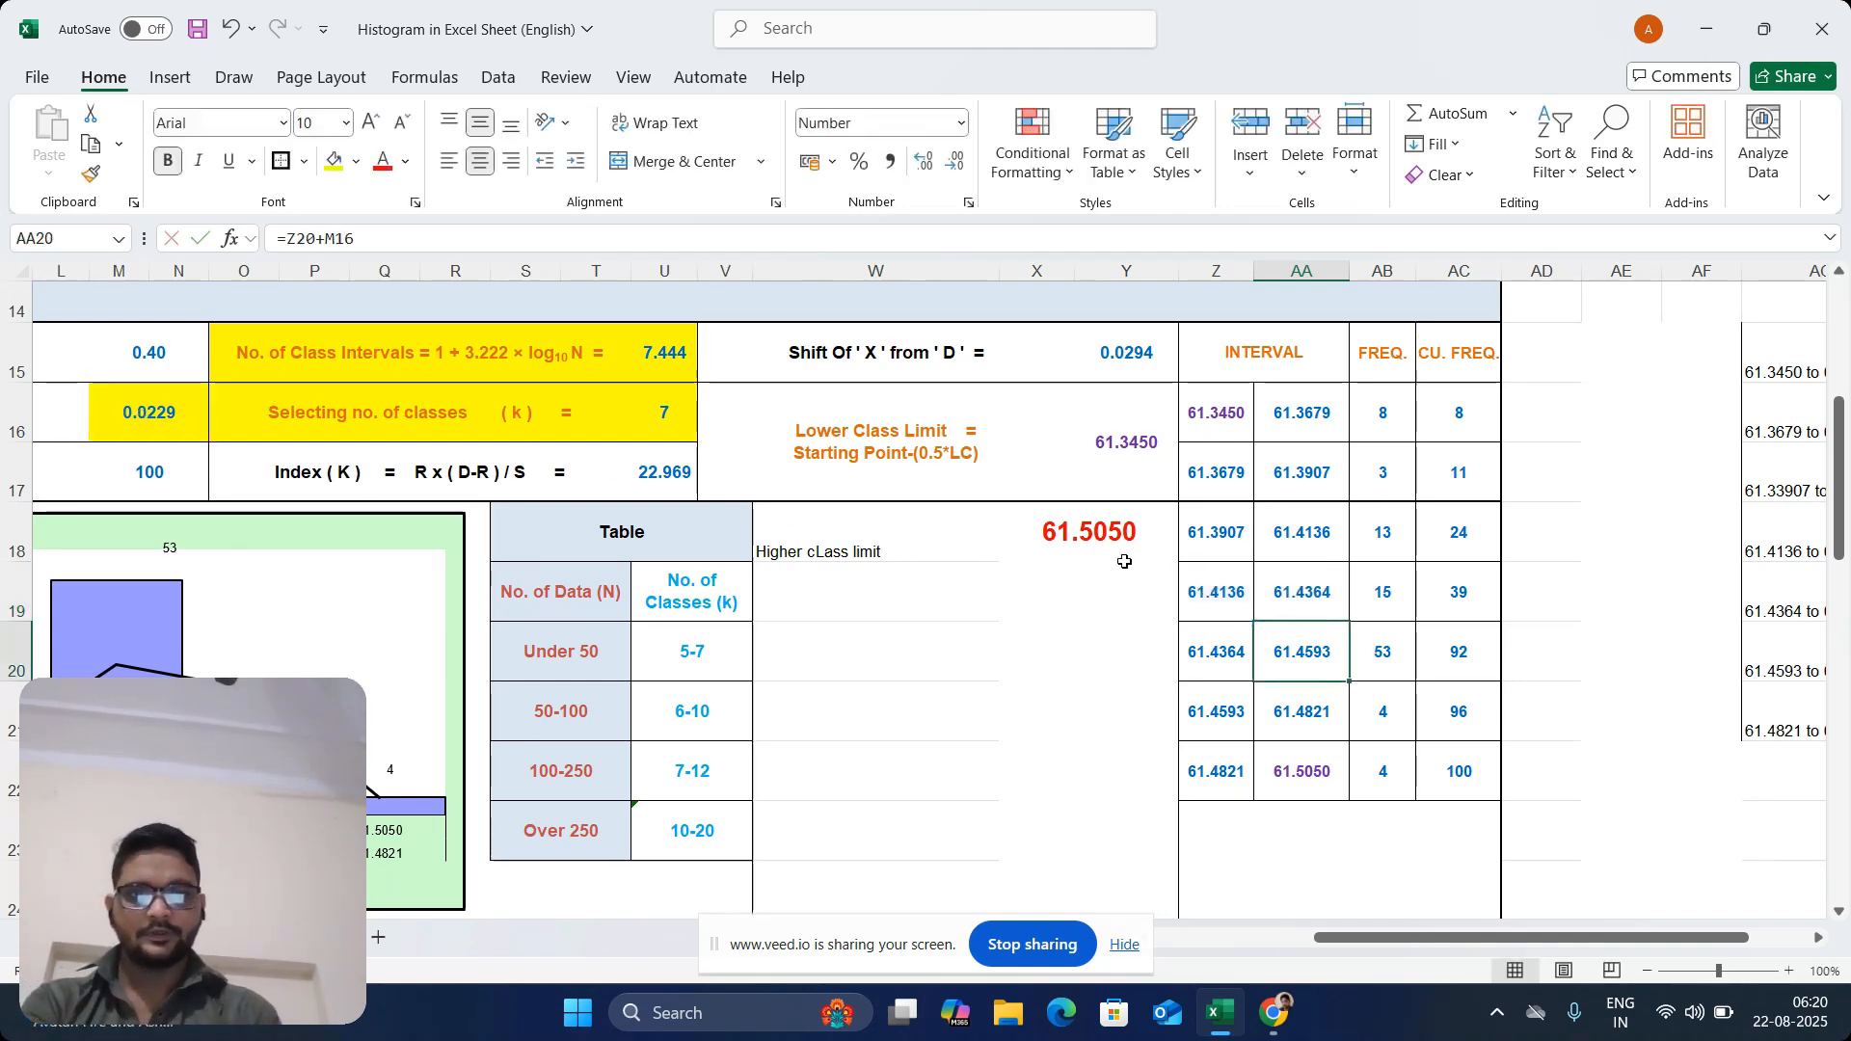
Enter the fifth interval's upper limit formula =Z20+M16 in AA20
click(1226, 638)
click(1335, 656)
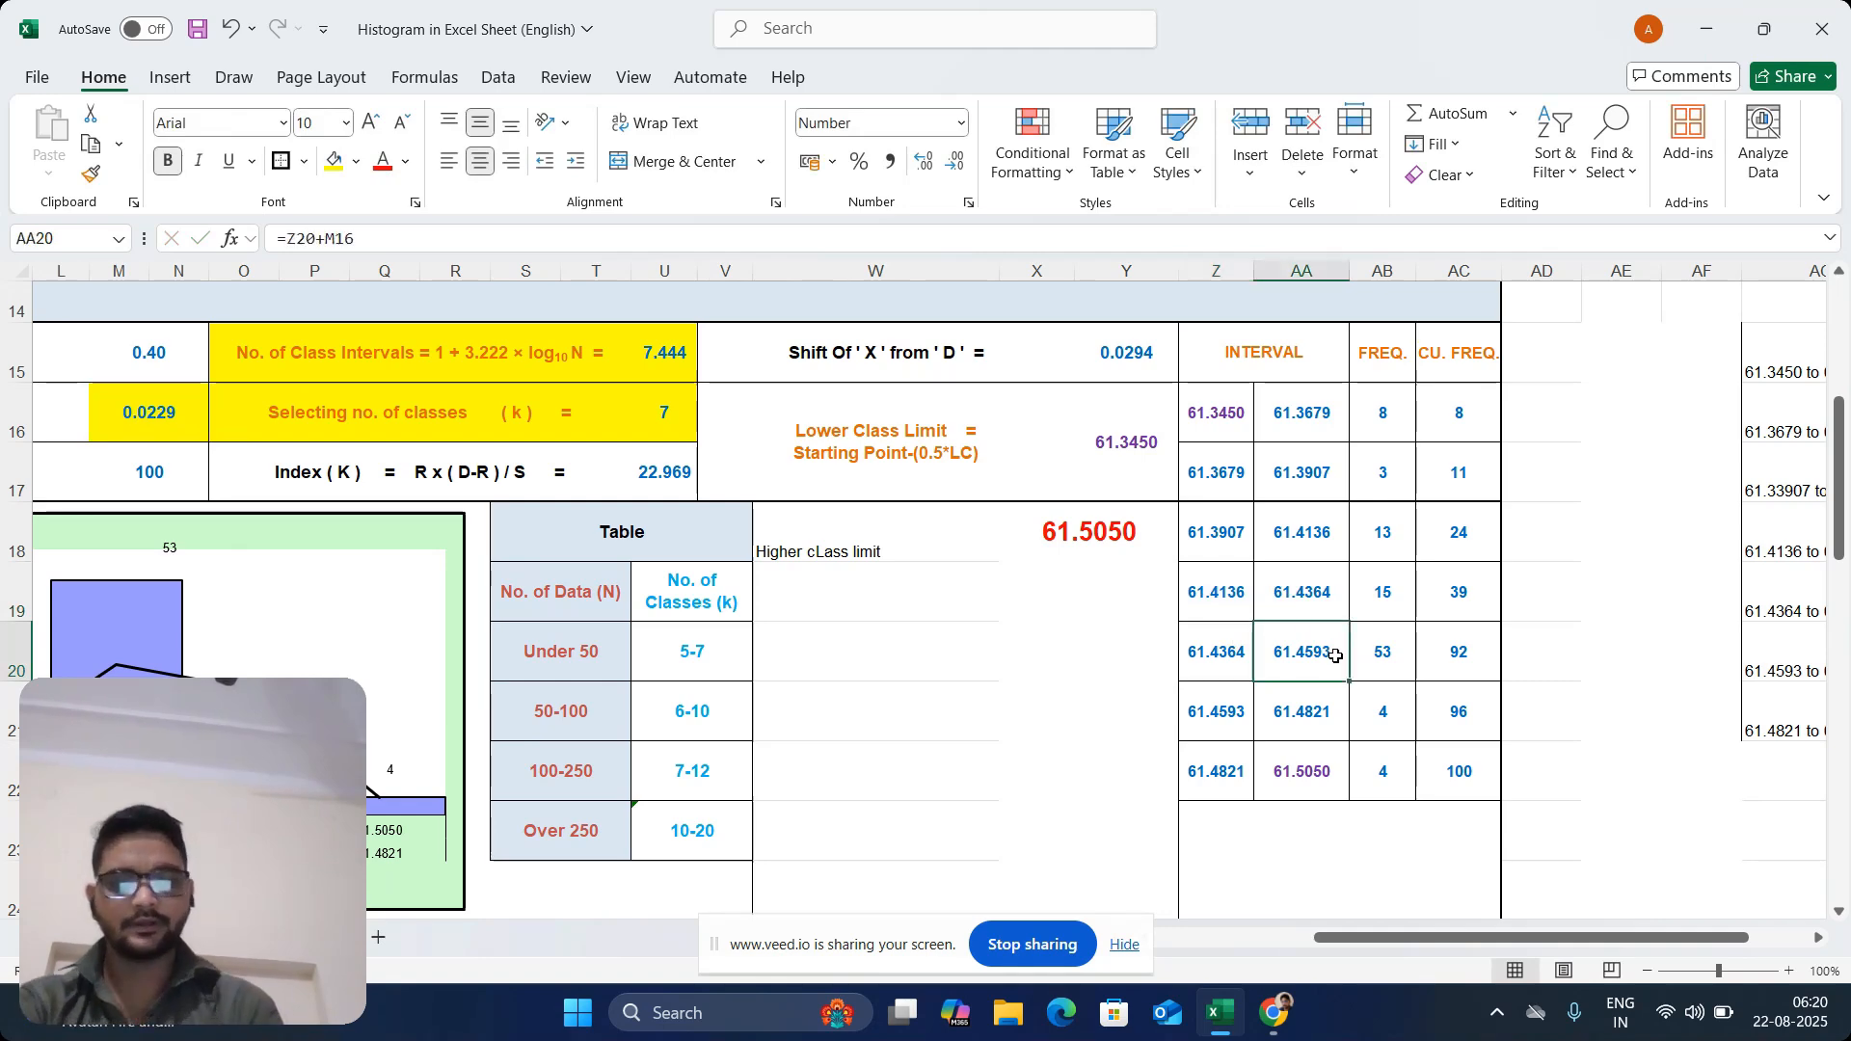
text(=)
click(1233, 656)
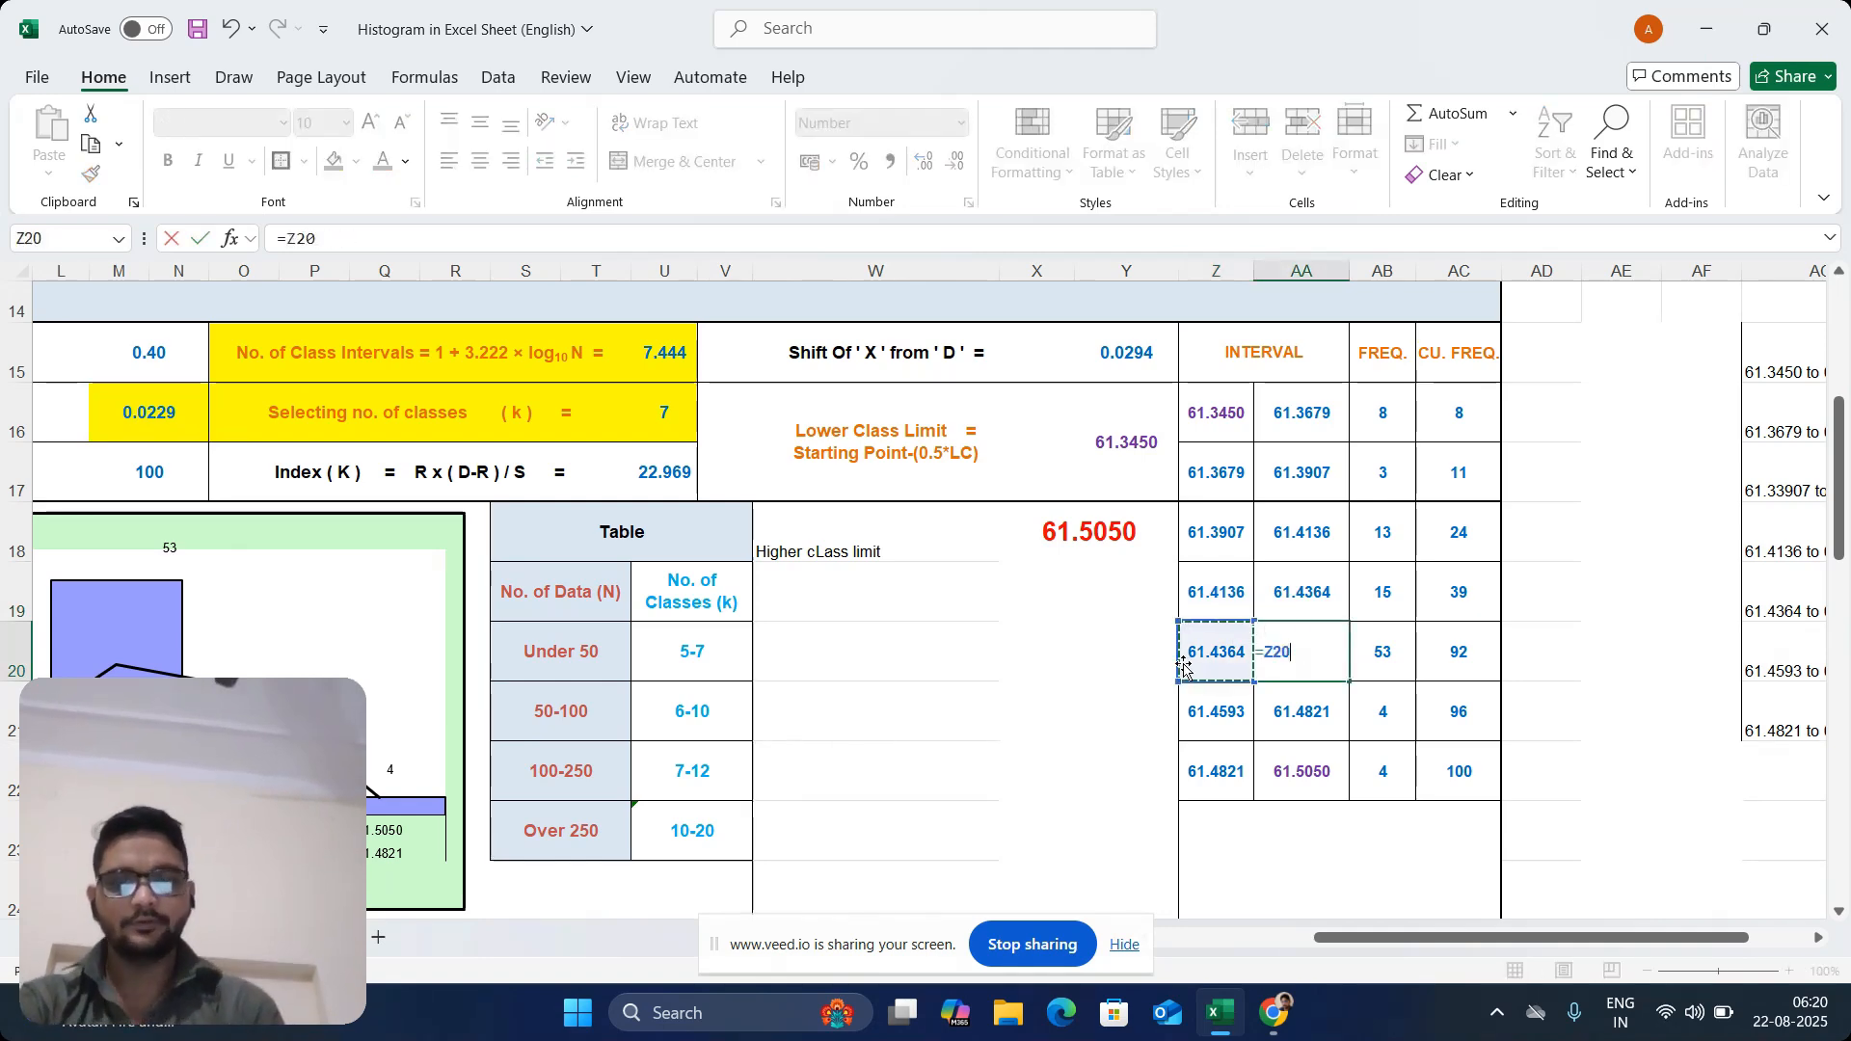
text(+)
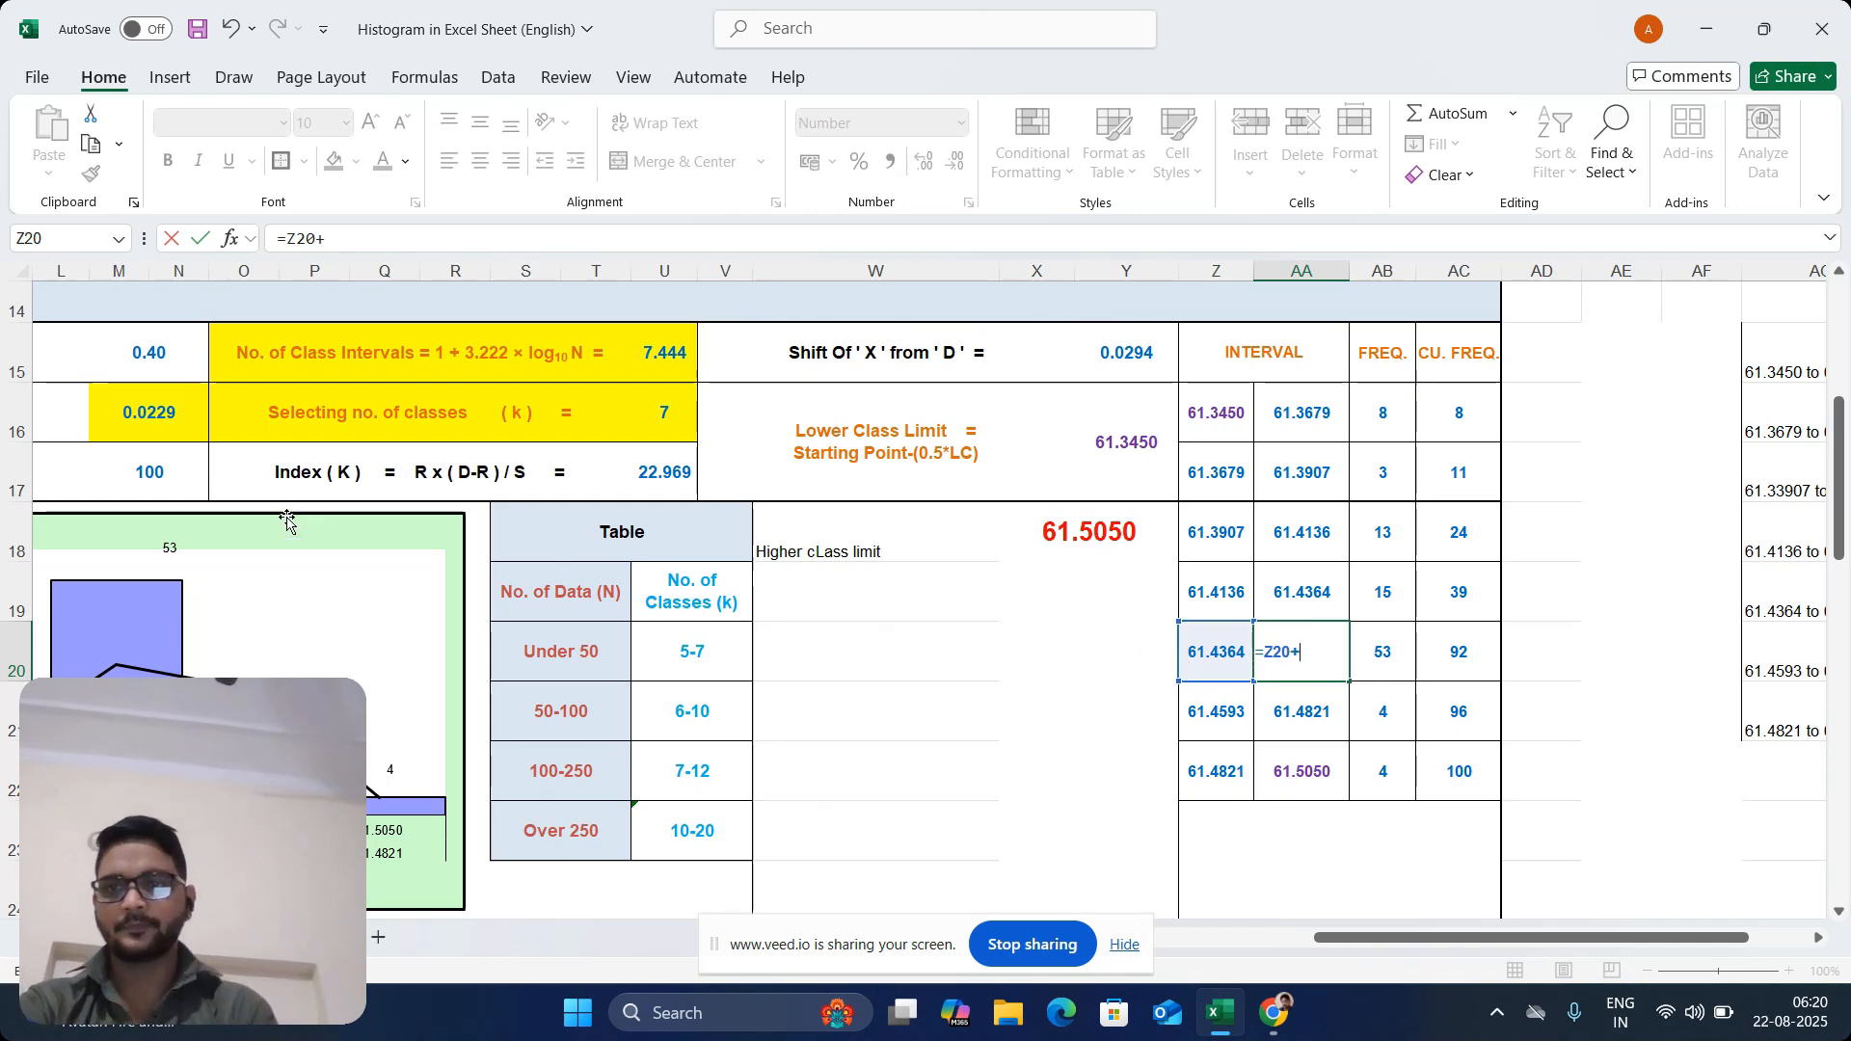
click(151, 412)
key(Return)
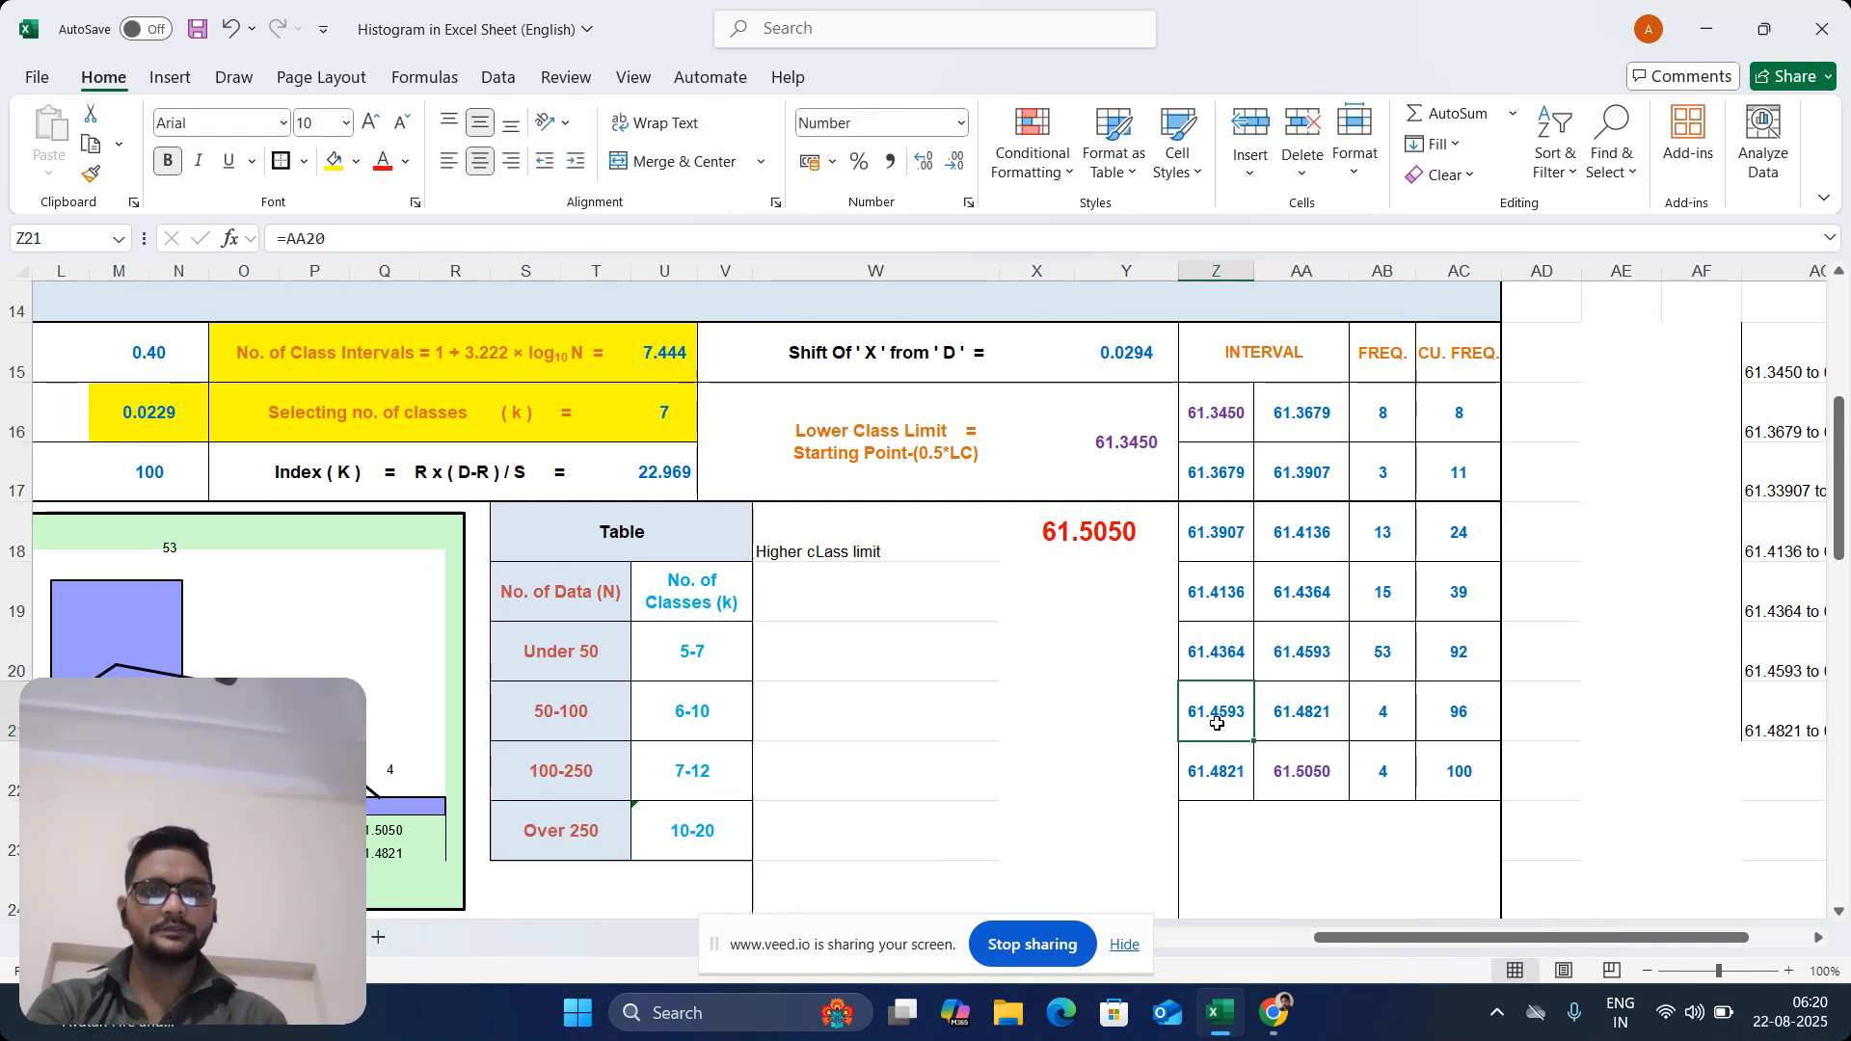
Check the sixth interval's lower limit in Z21 against AA20, and re-enter its upper limit formula =Z21+M16 in AA21
drag(1217, 723, 1300, 714)
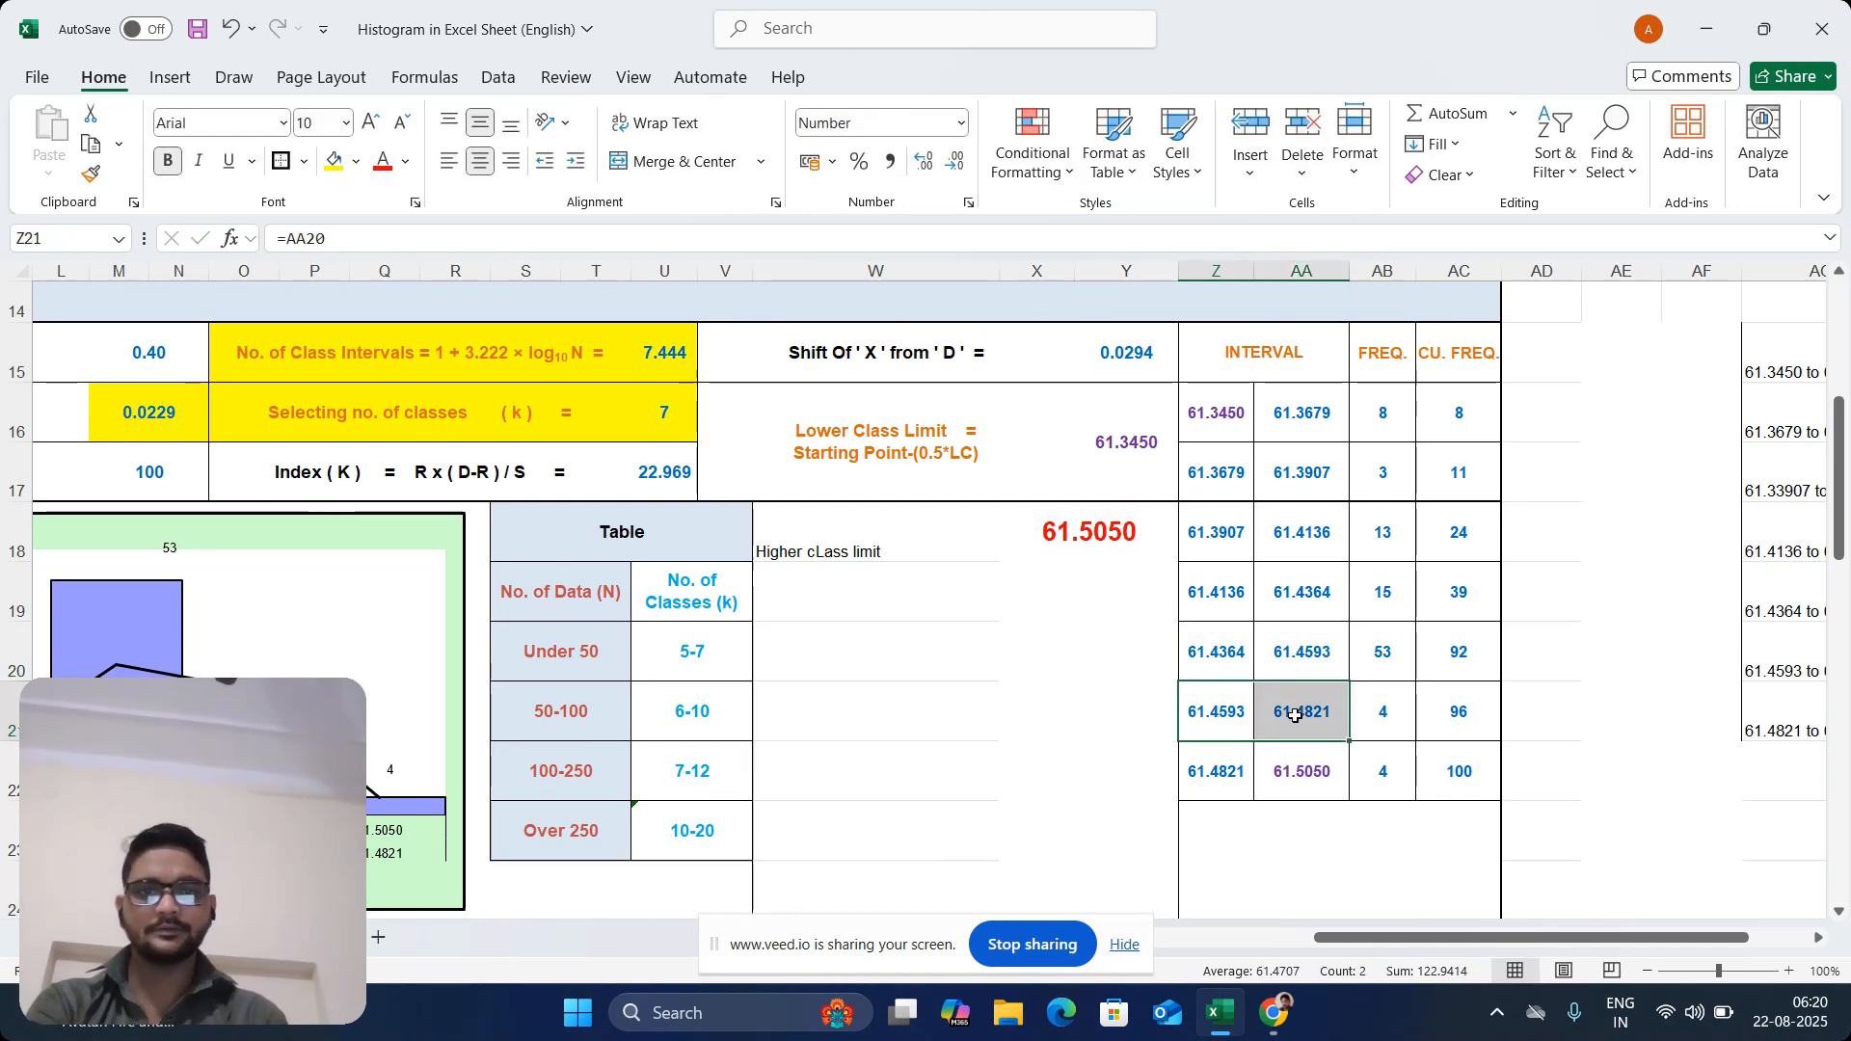
click(1230, 723)
click(1323, 649)
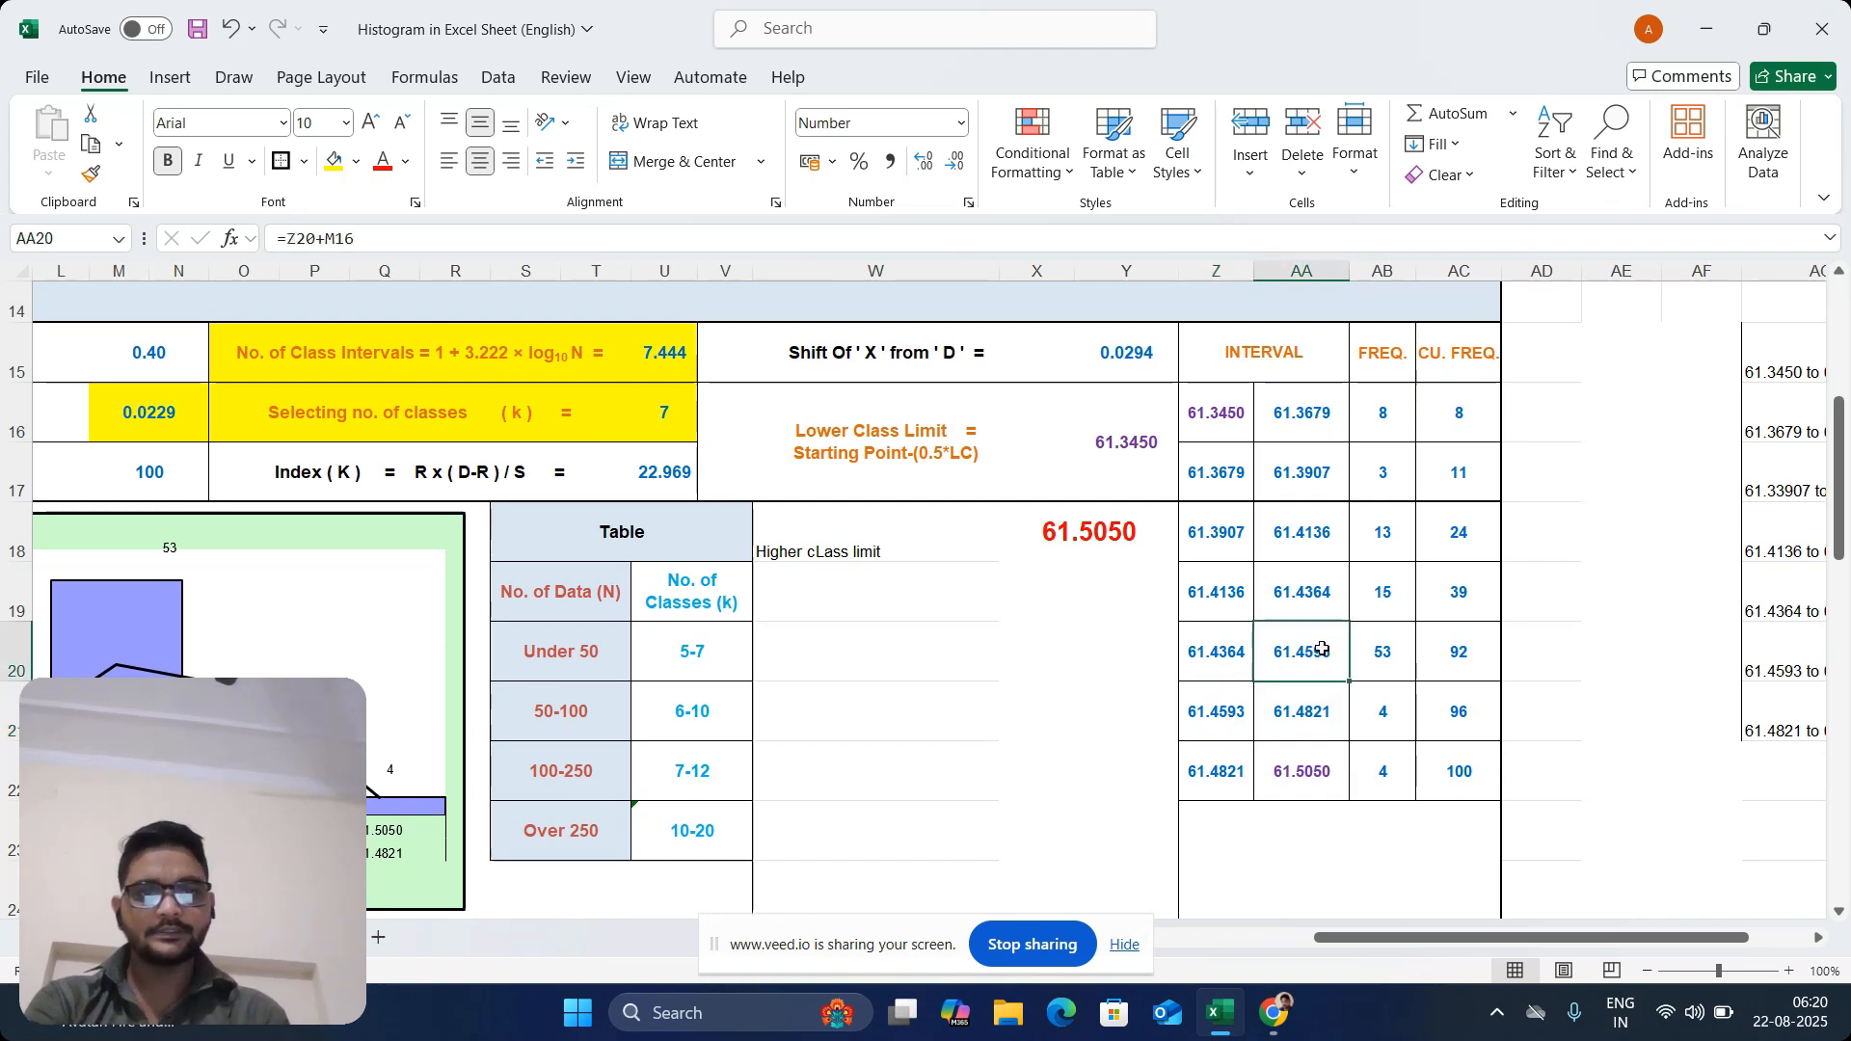
click(1239, 702)
click(1328, 719)
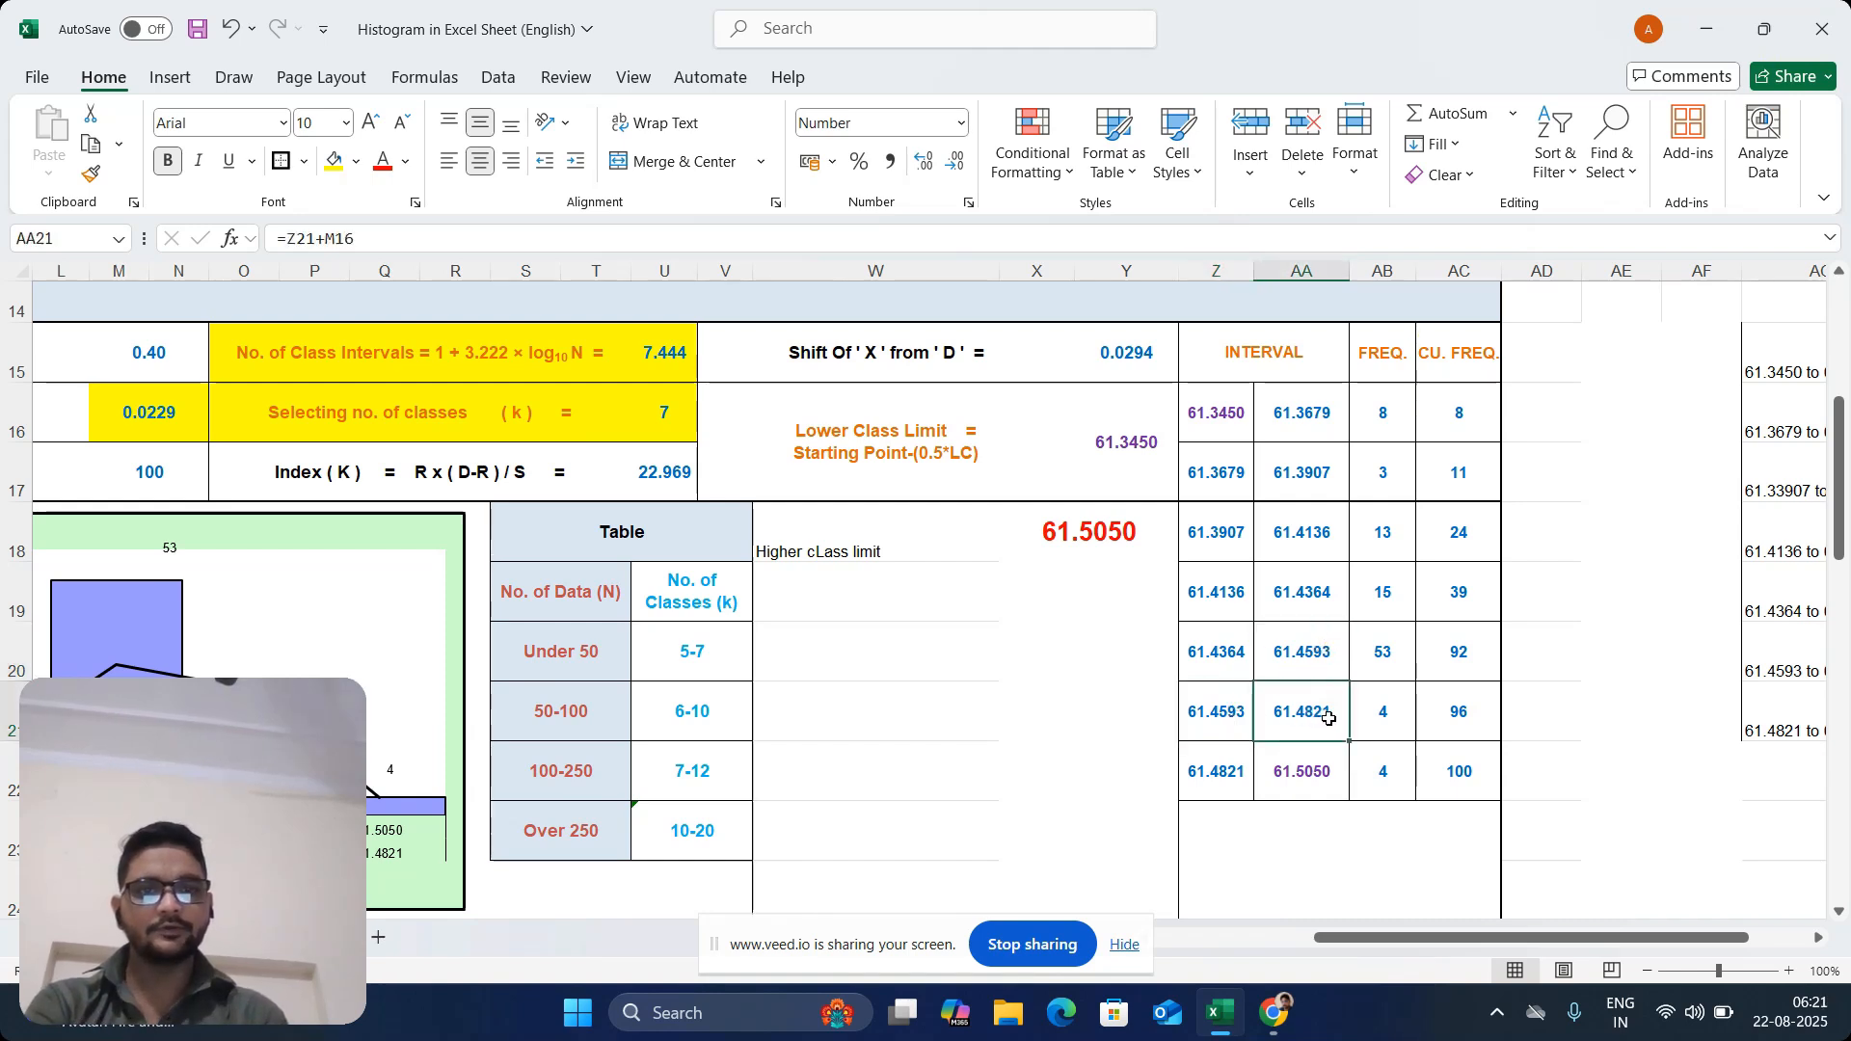
double_click(1329, 718)
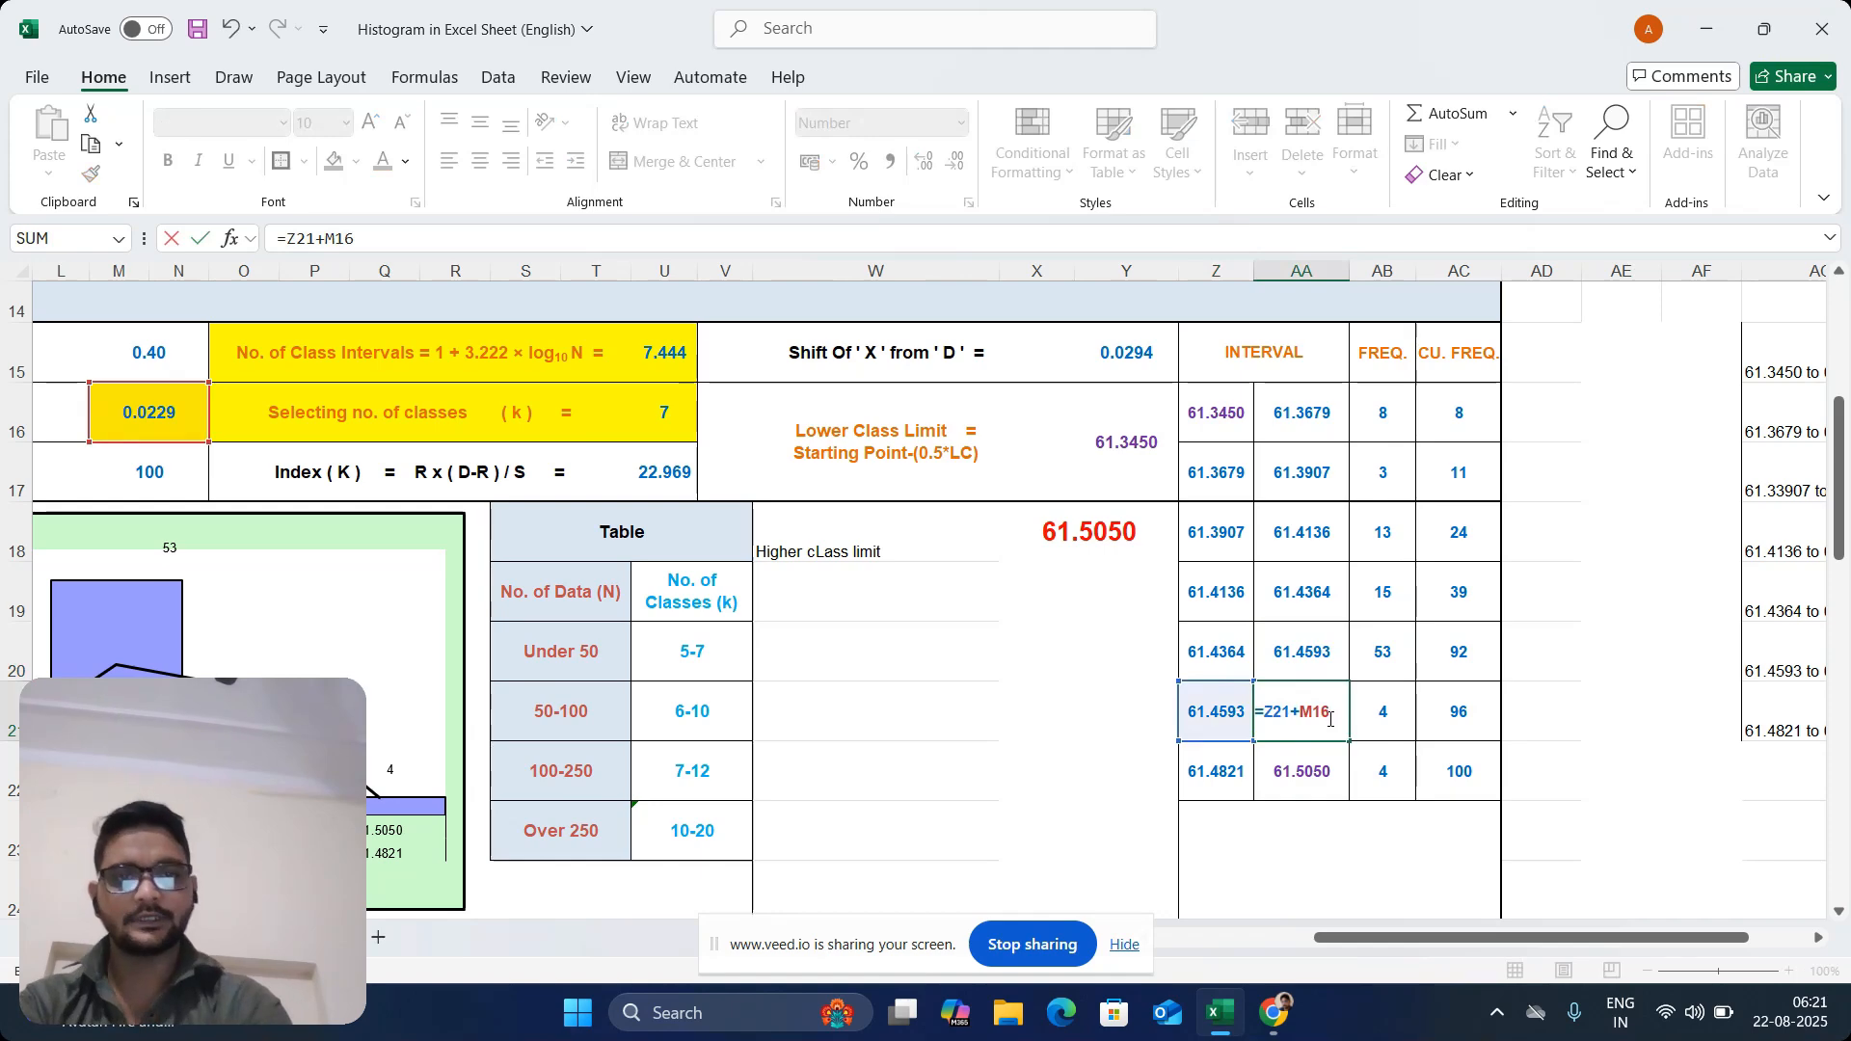
key(BackSpace)
key(BackSpace)
key(BackSpace)
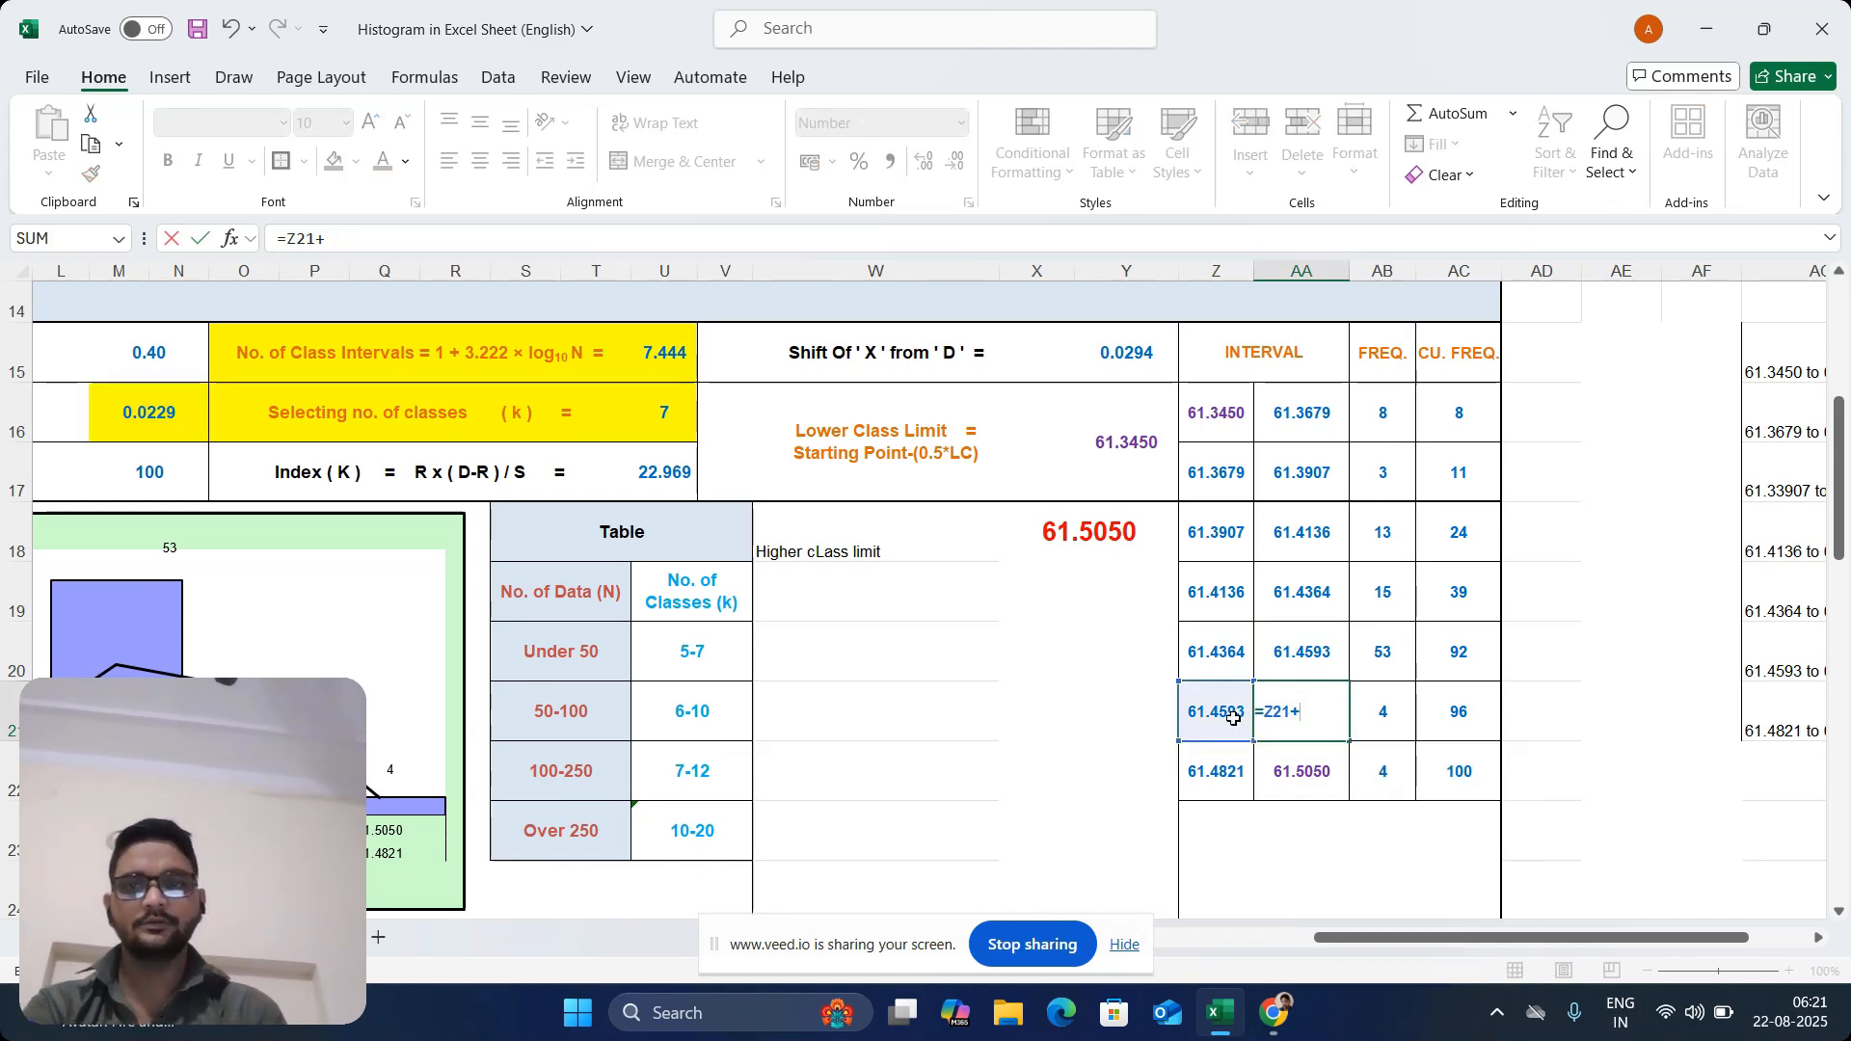
click(156, 405)
key(Return)
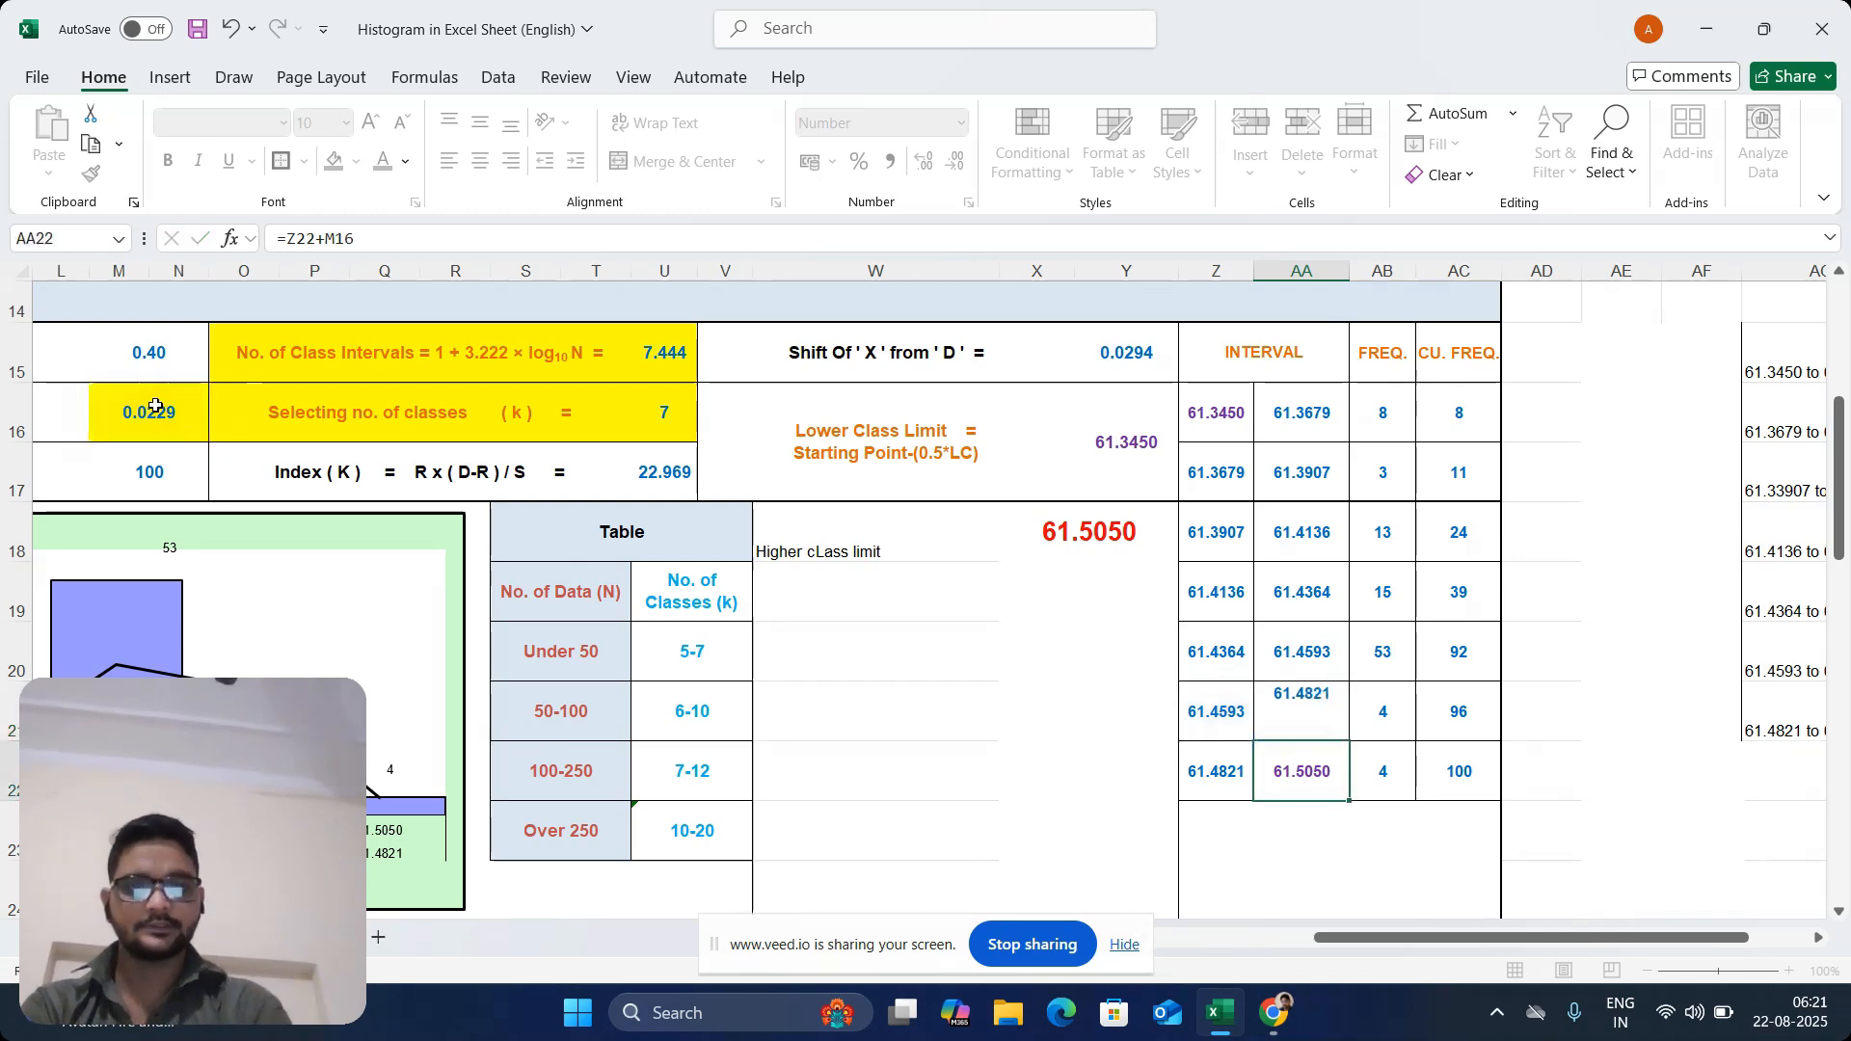
Re-enter the last interval's upper limit formula =Z22+M16 in AA22, and review the table's final limit in AA22 and starting limit in Z16
click(1225, 782)
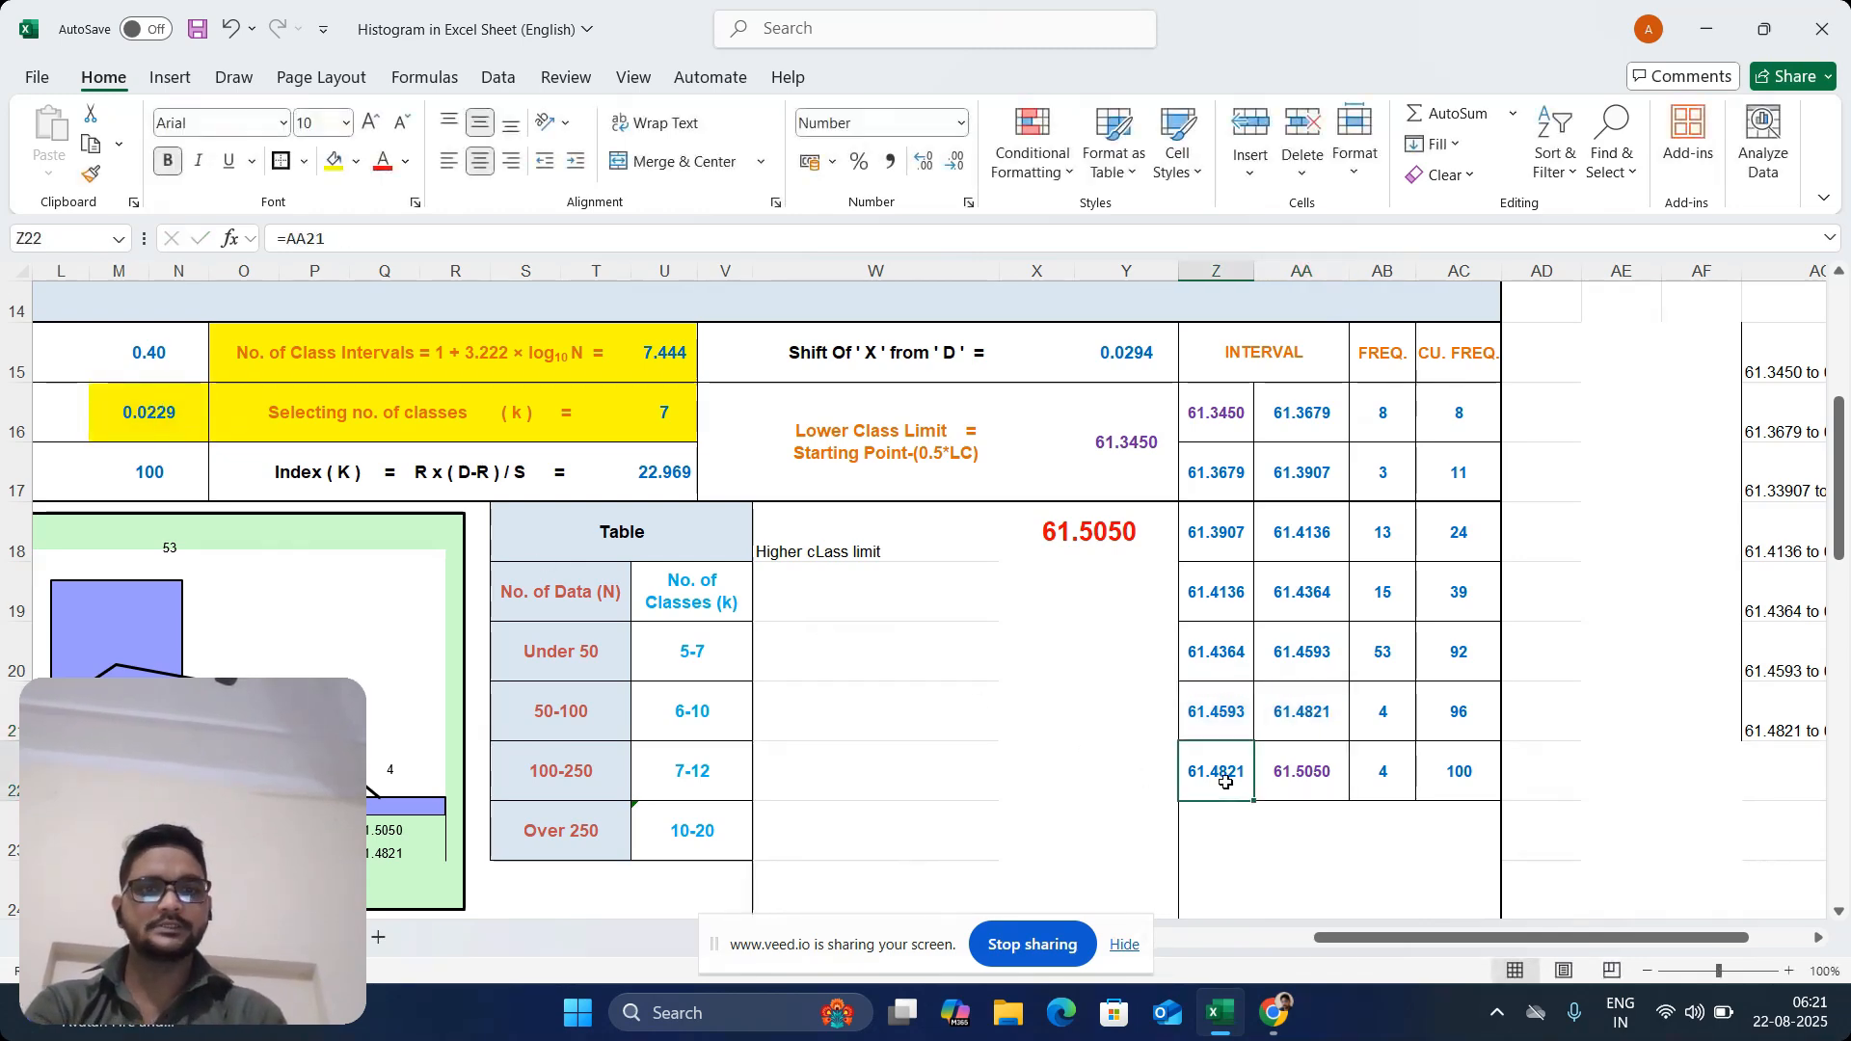
click(1290, 777)
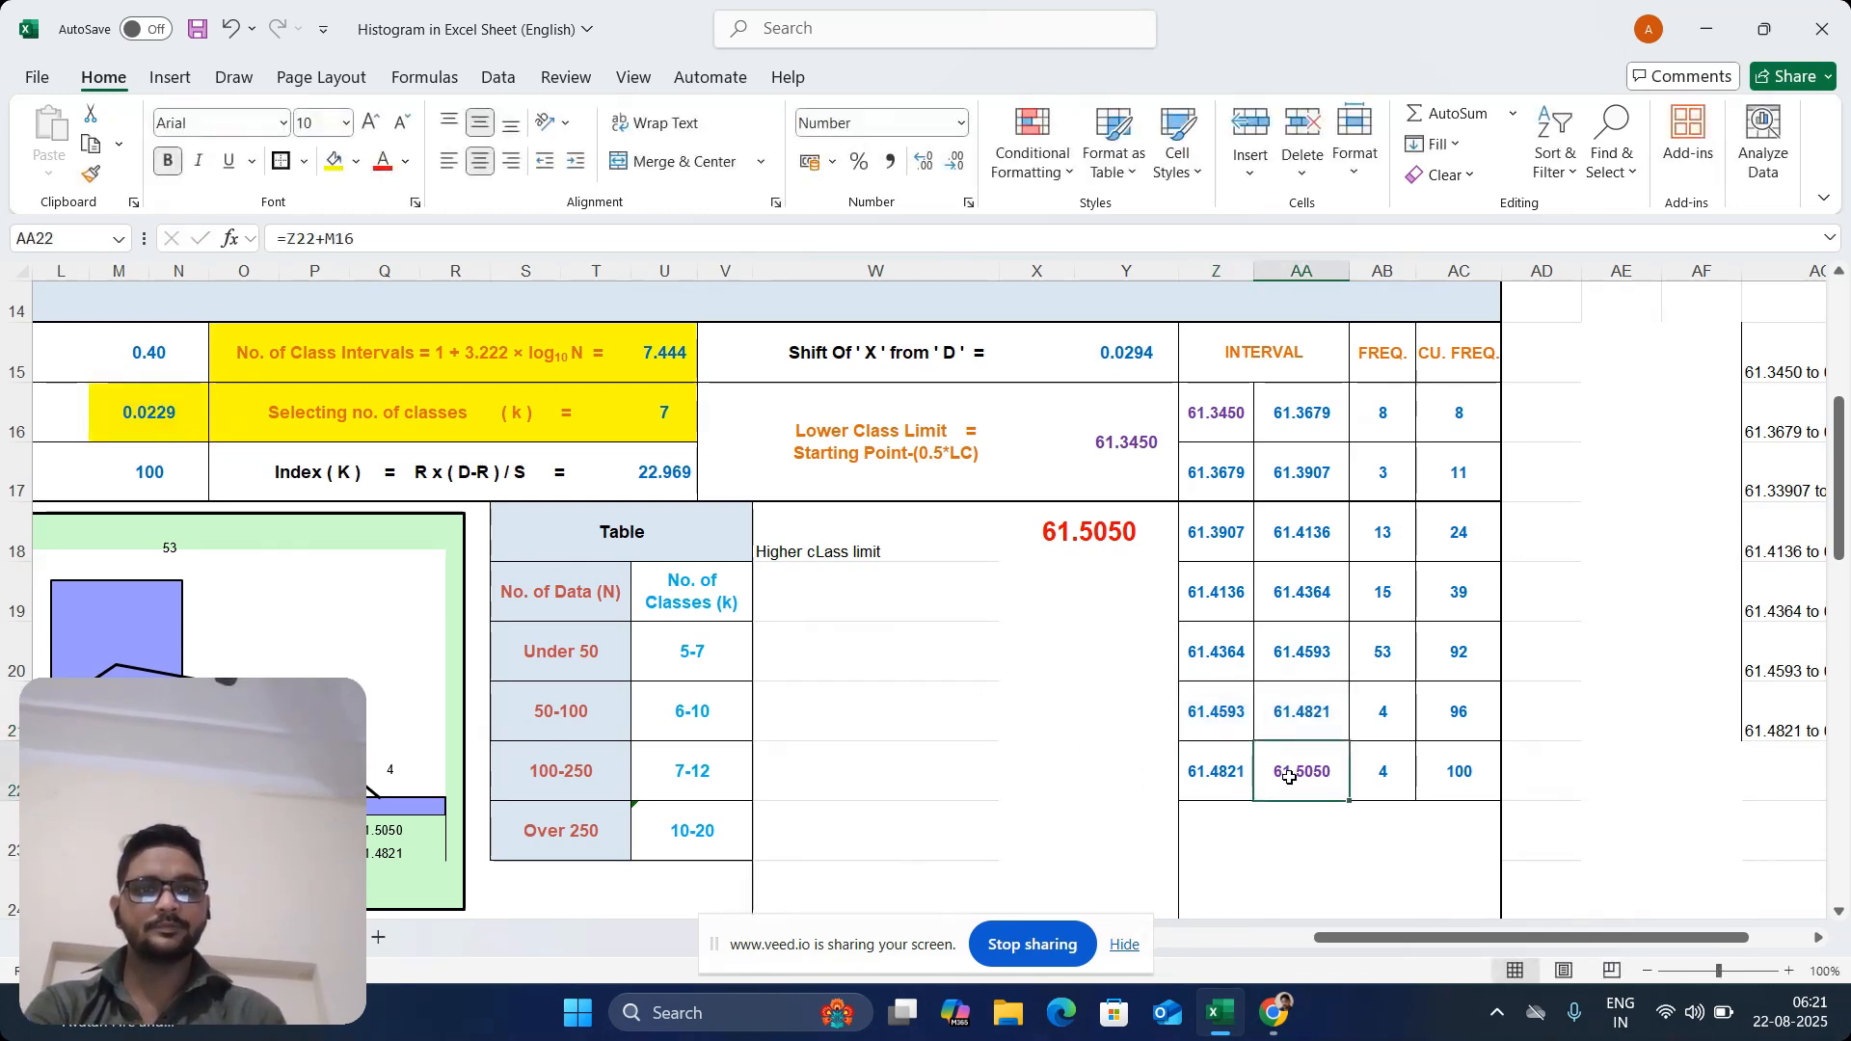
double_click(1342, 771)
key(BackSpace)
key(BackSpace)
key(BackSpace)
key(BackSpace)
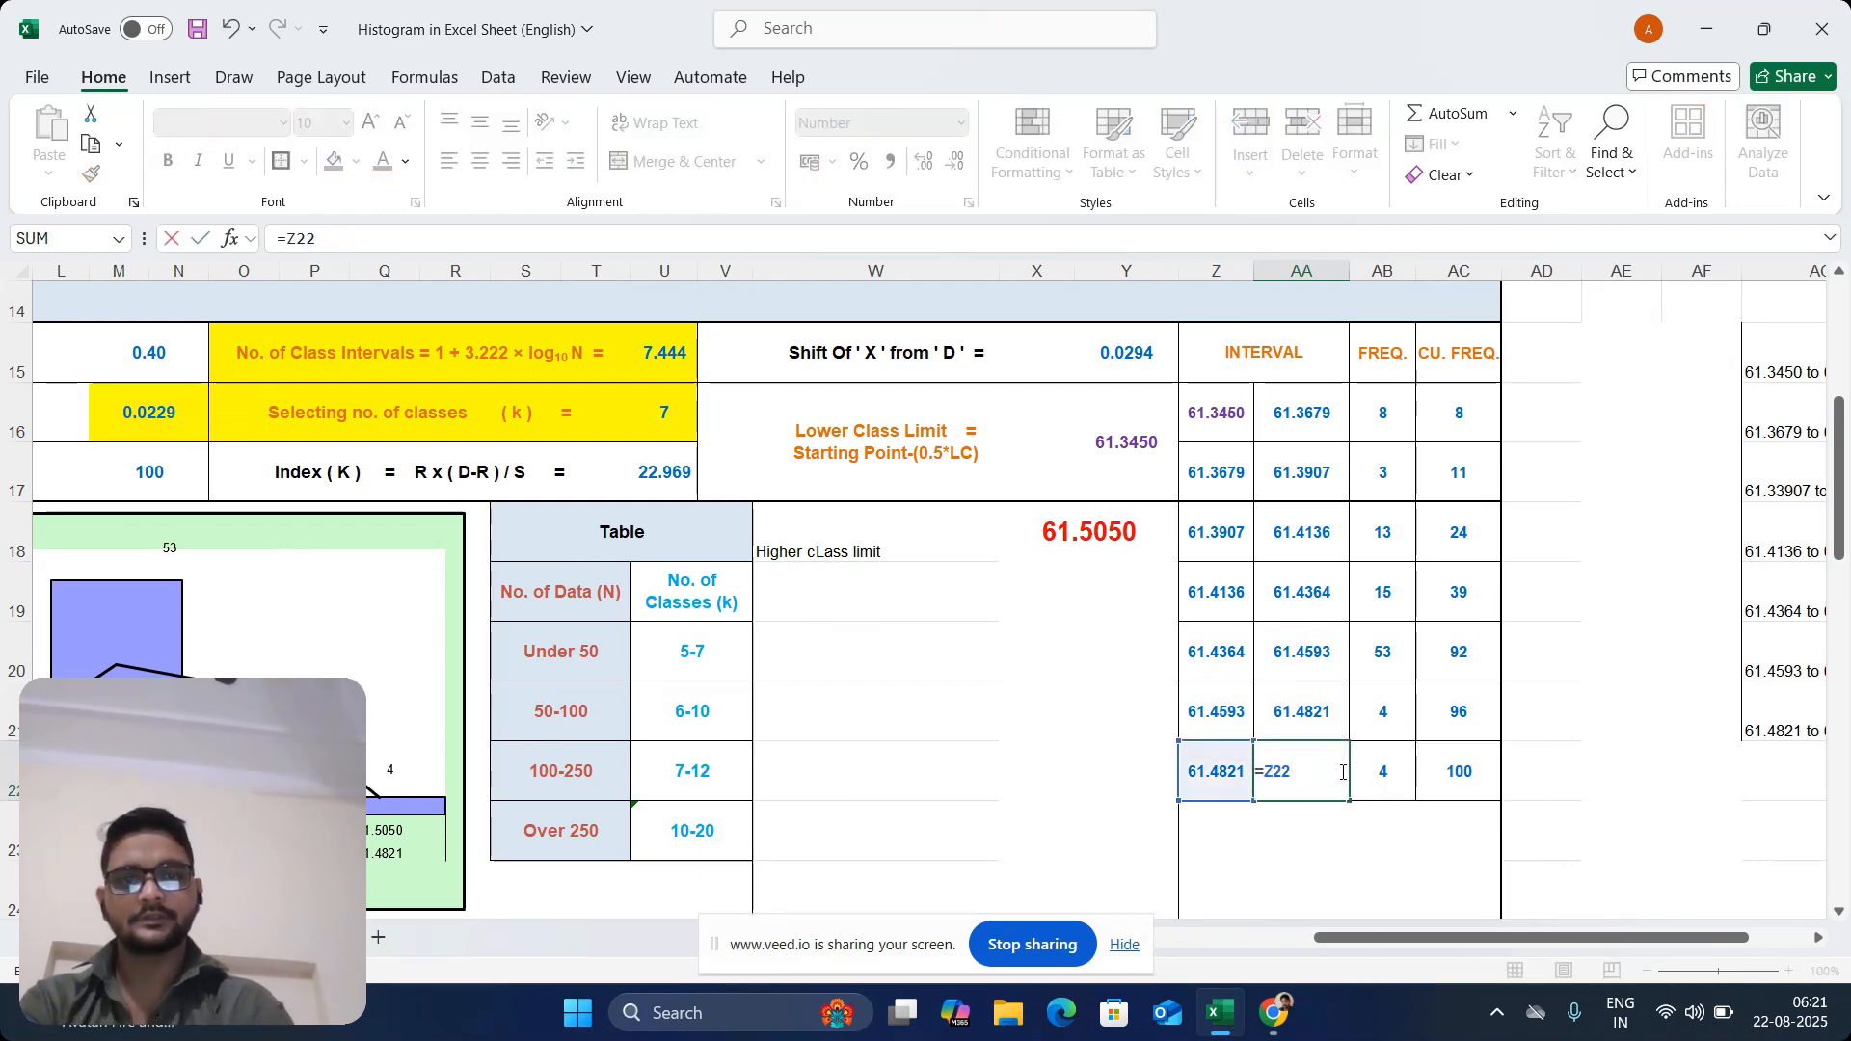
click(1213, 776)
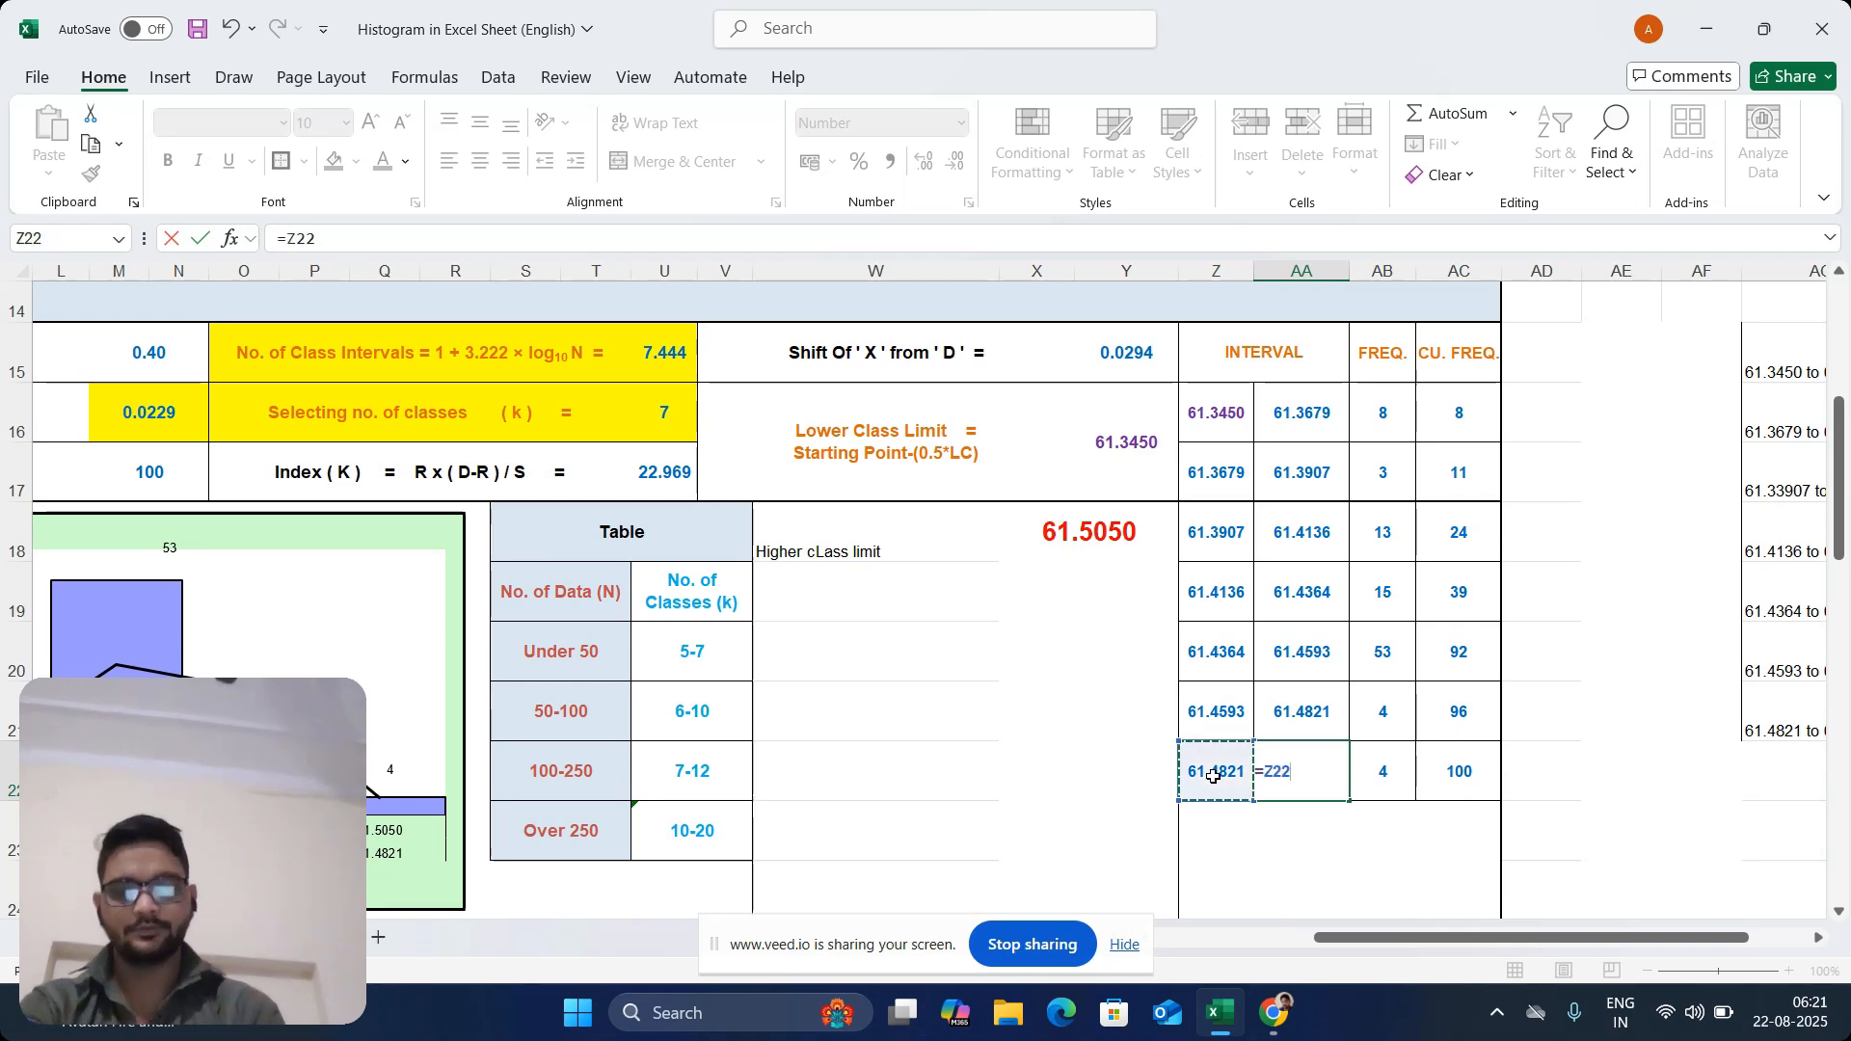
text(+)
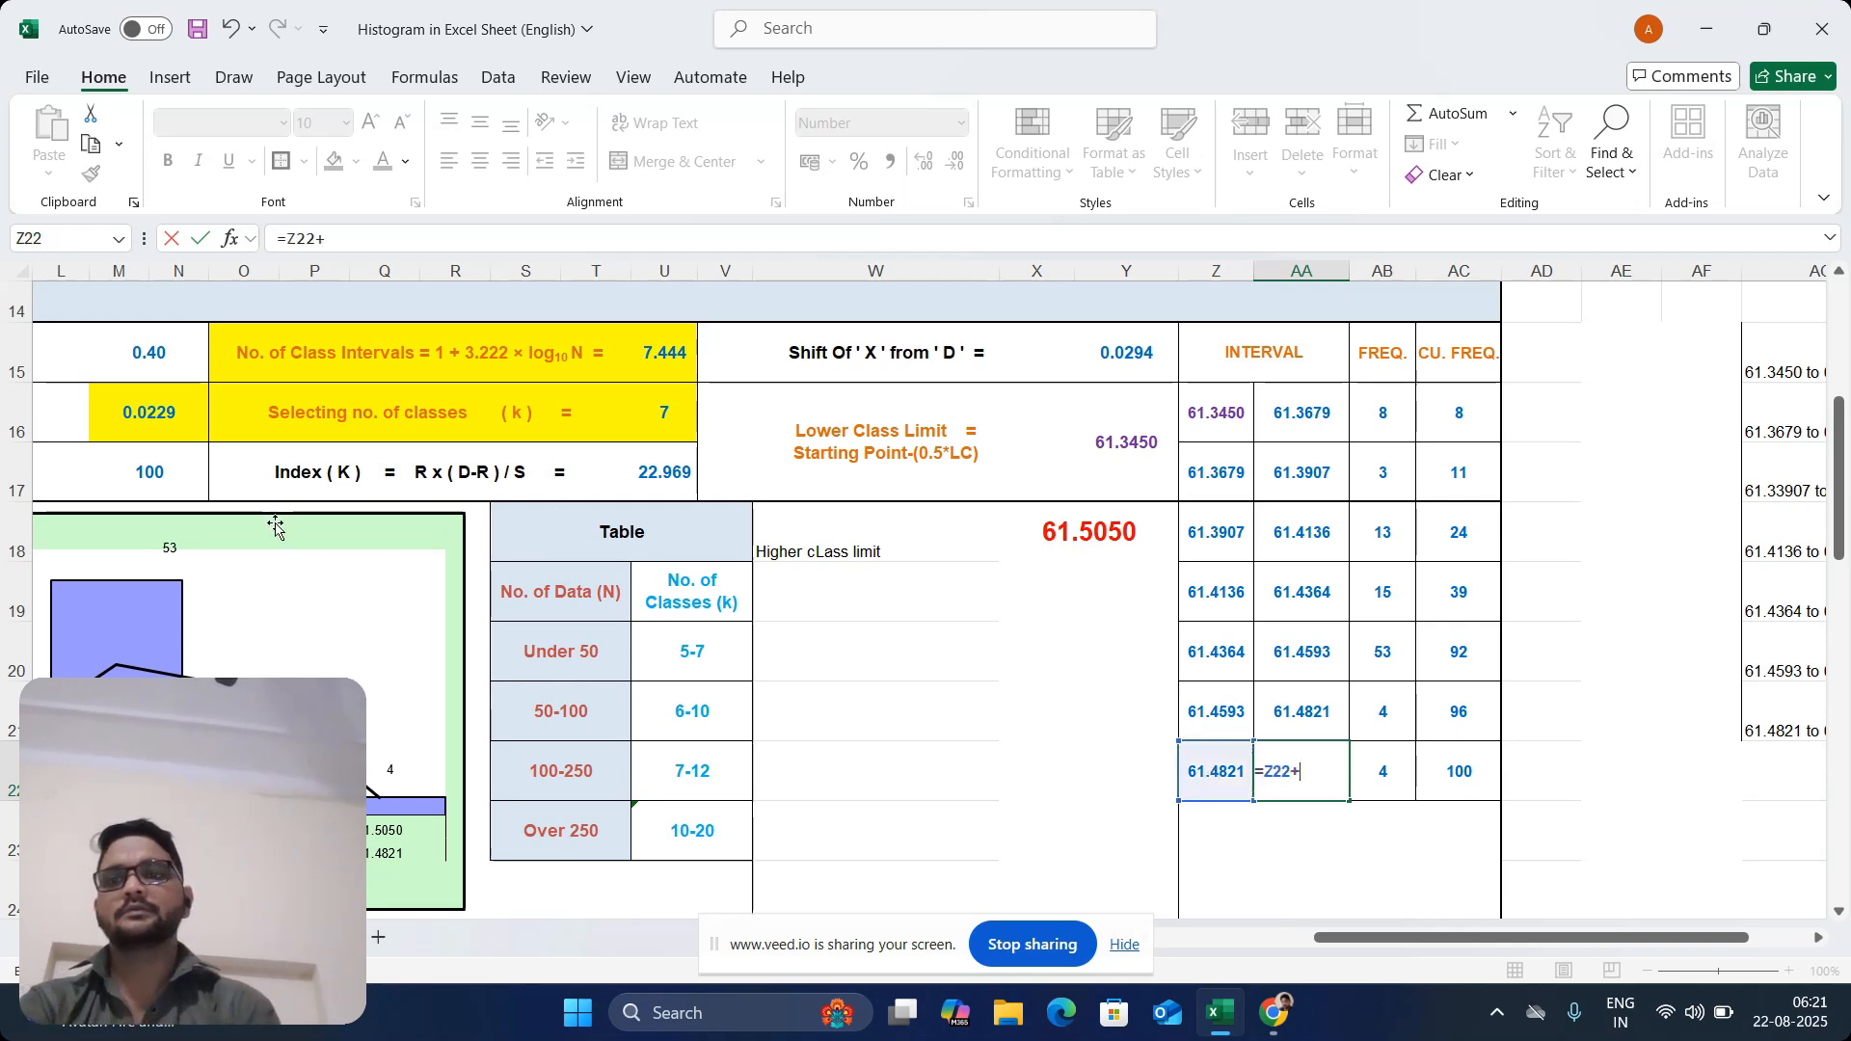
click(129, 428)
key(Return)
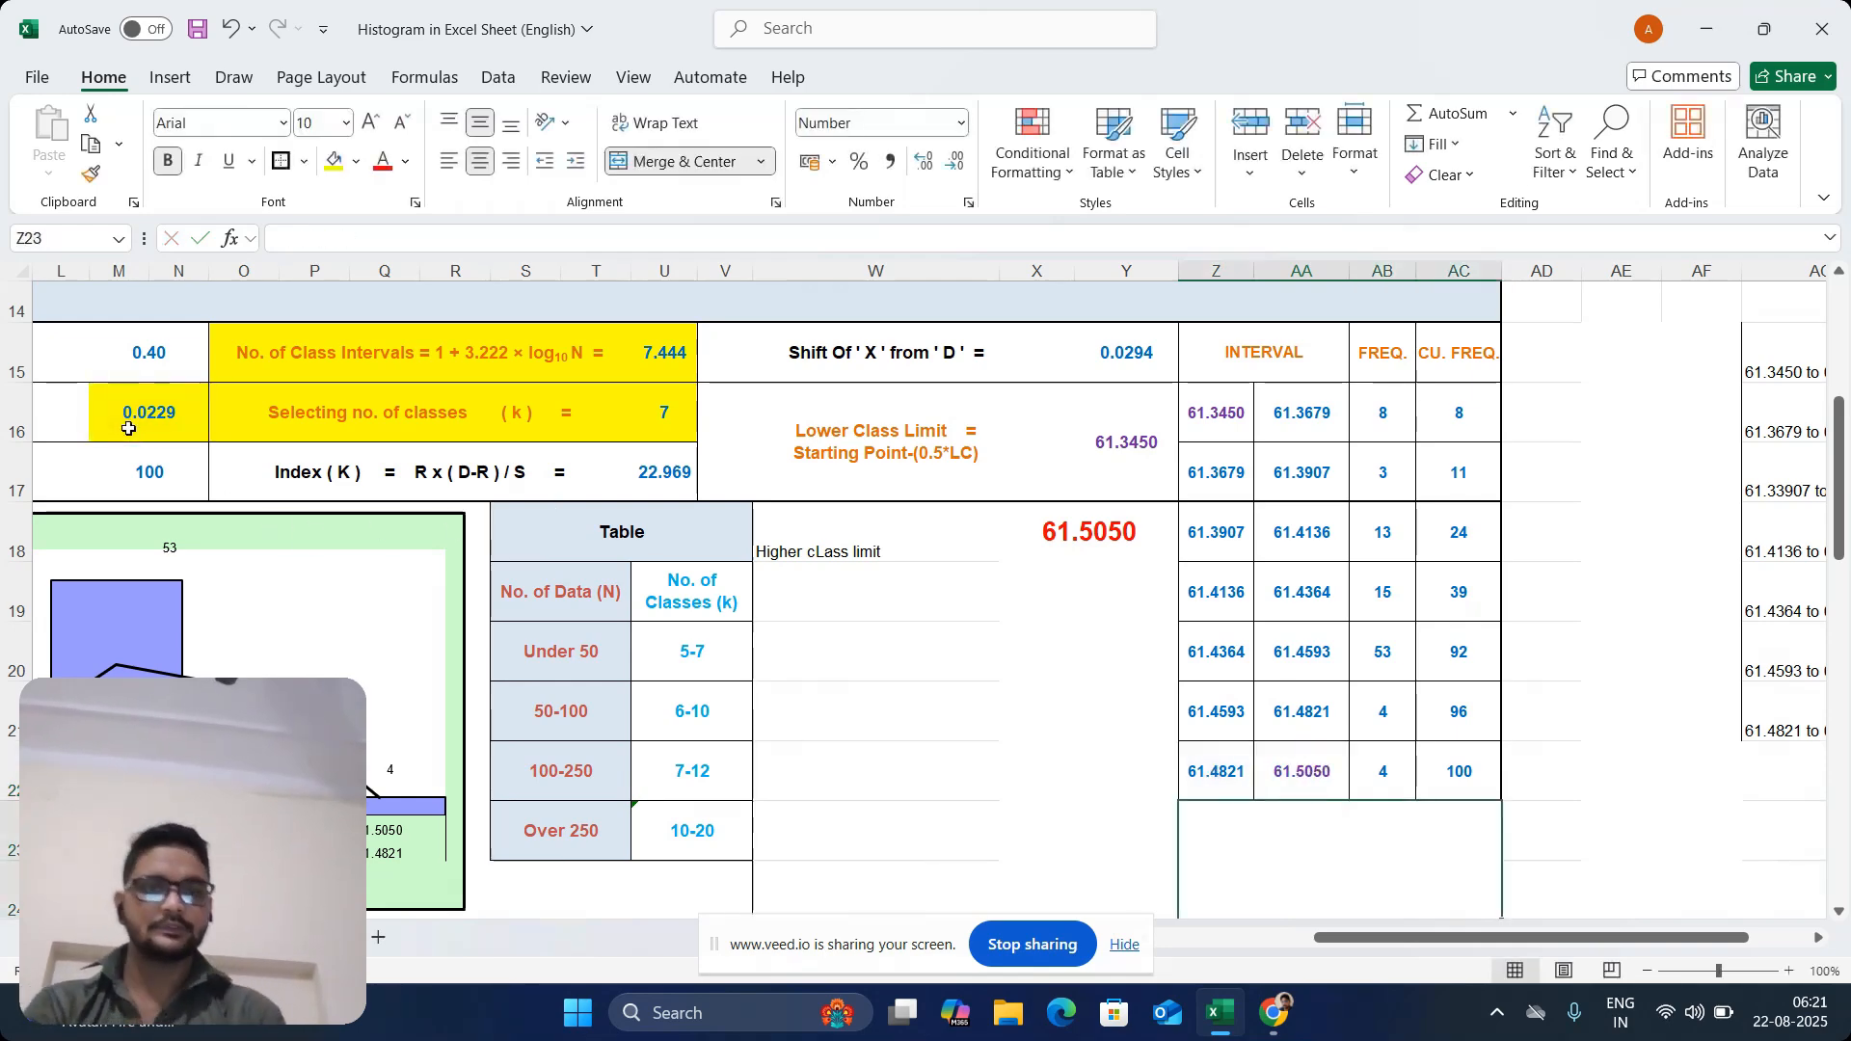
click(1324, 777)
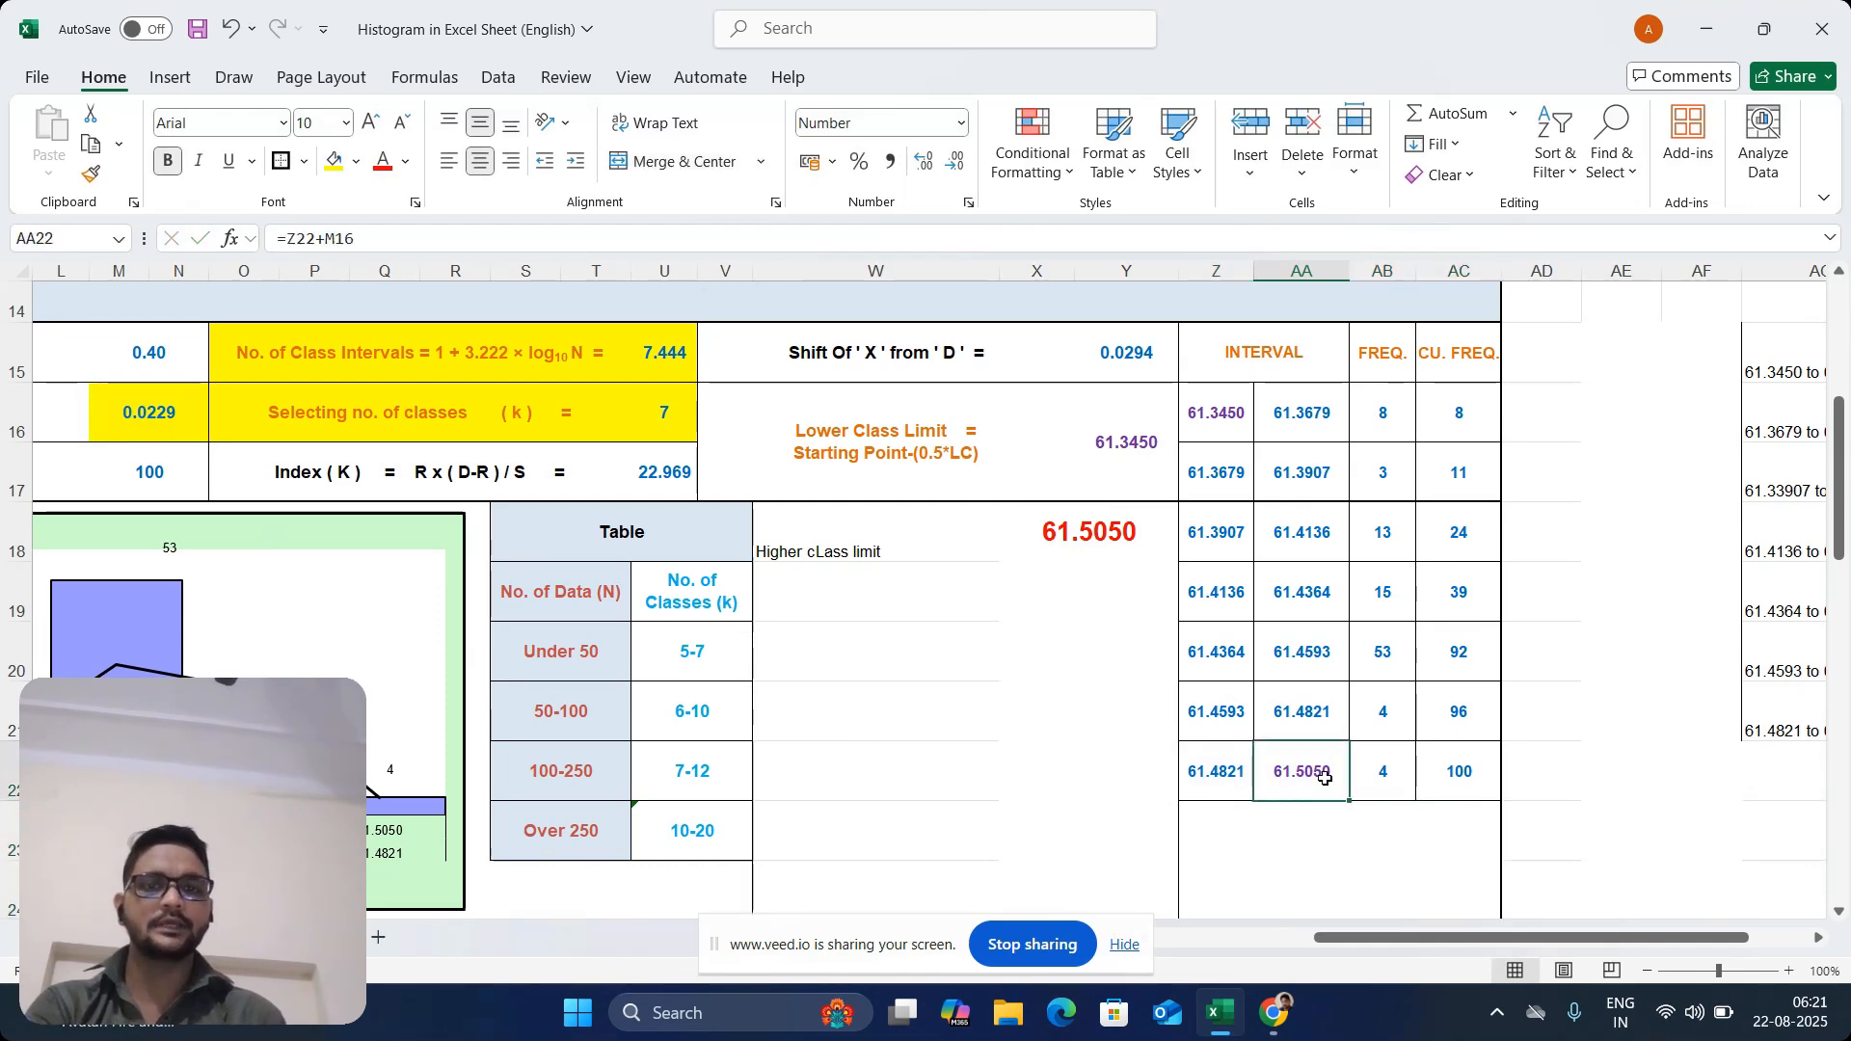
click(1227, 413)
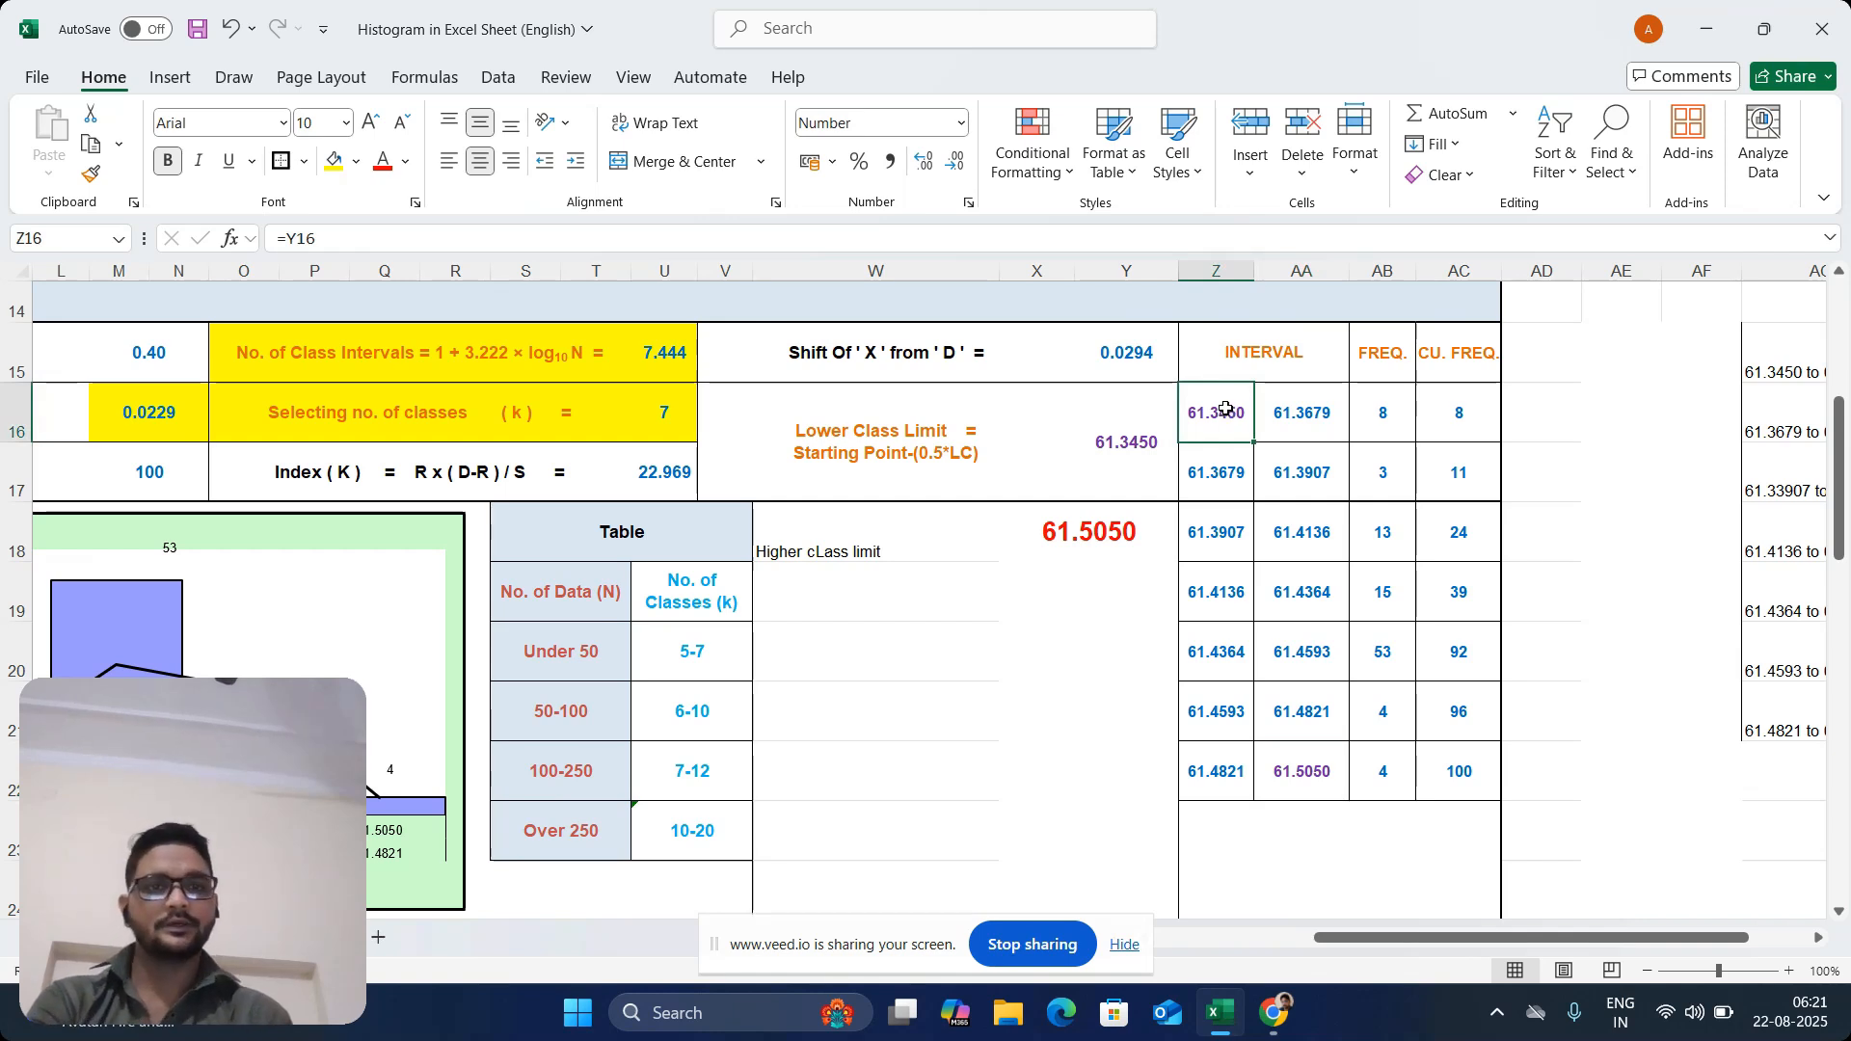
Review the frequency counted for each of the first four intervals in rows 16 to 19
drag(1227, 413, 1292, 417)
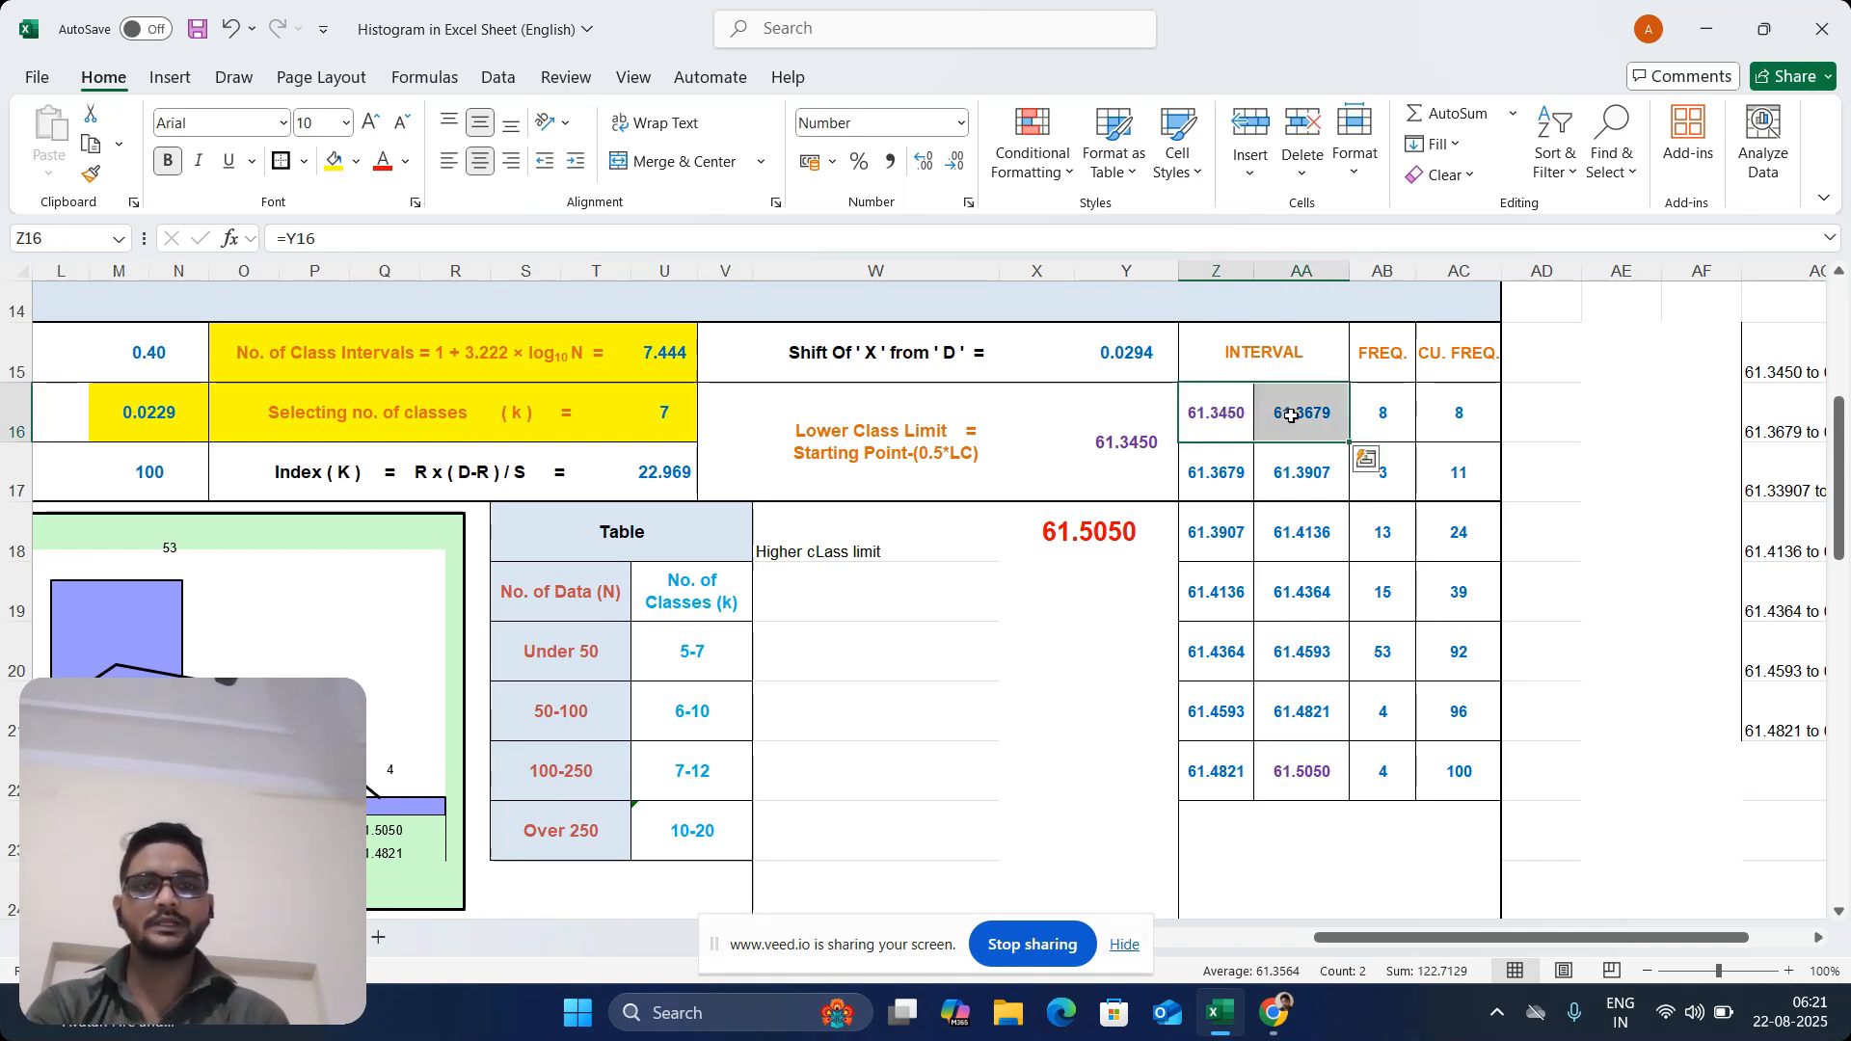
click(1383, 416)
drag(1218, 468, 1301, 467)
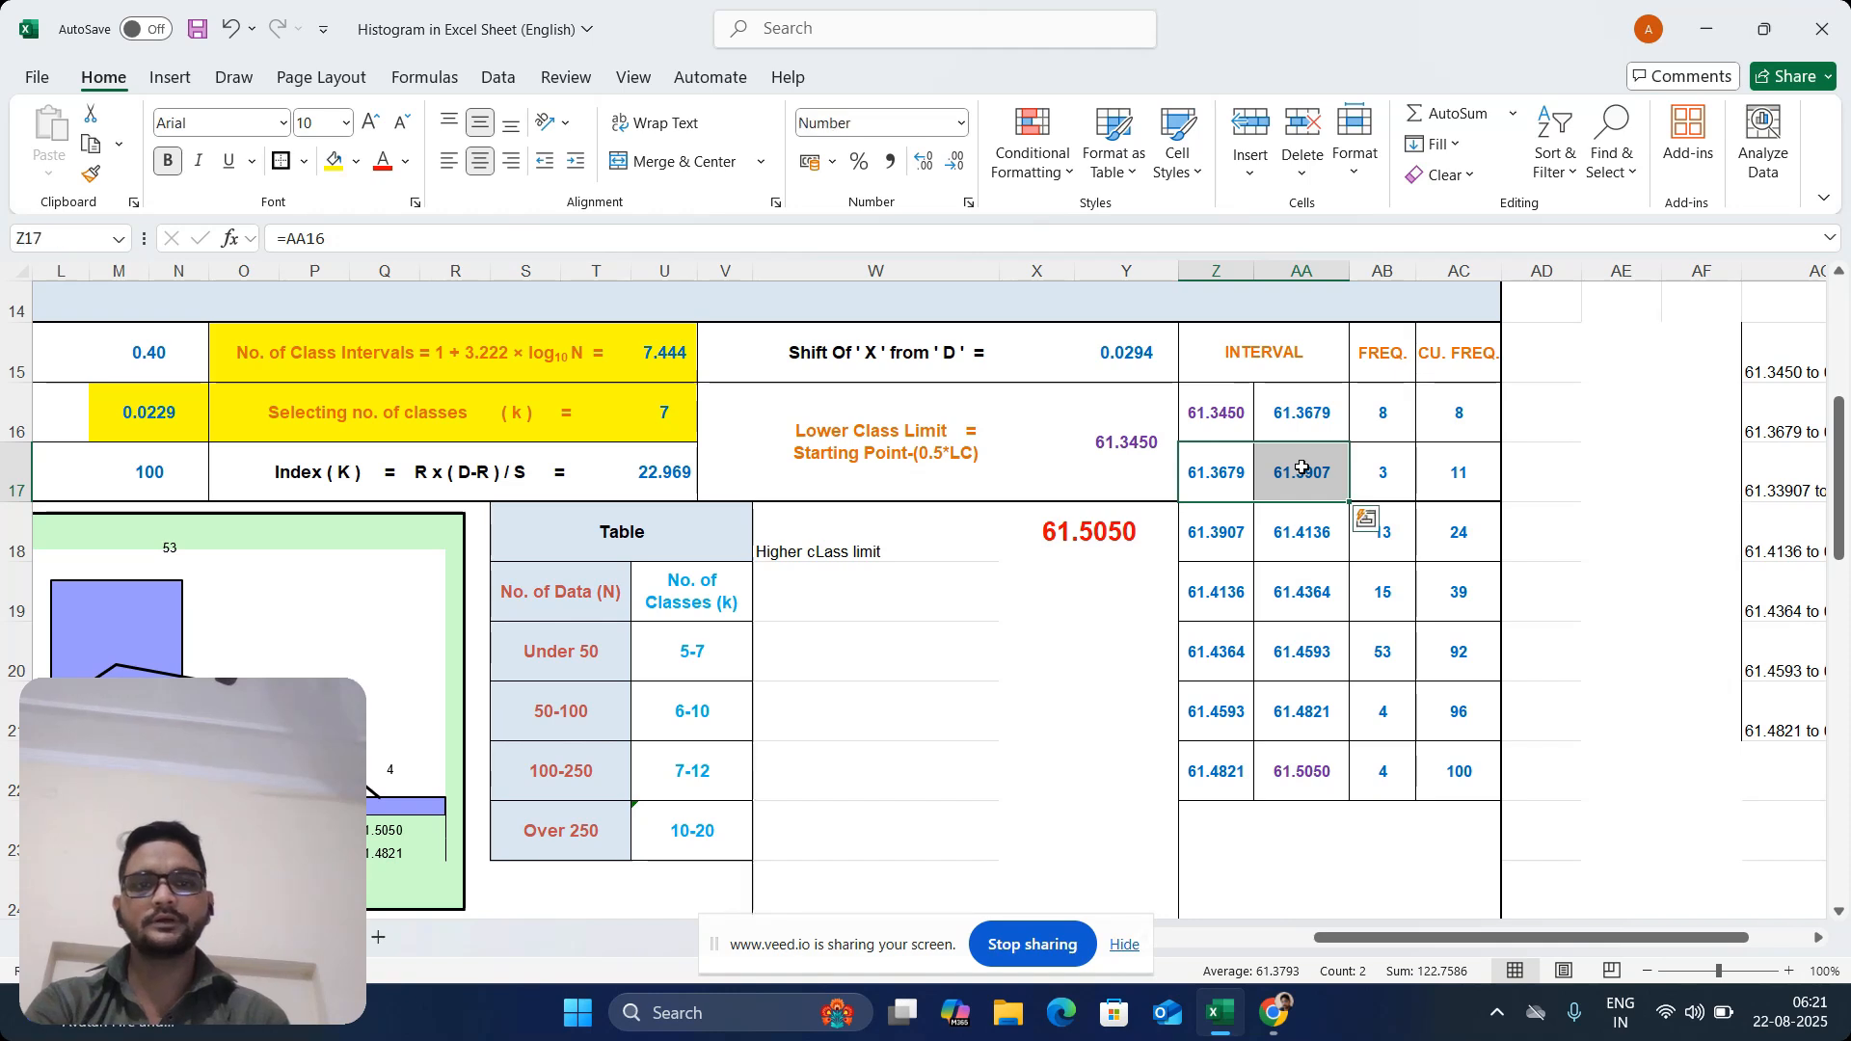
click(1384, 479)
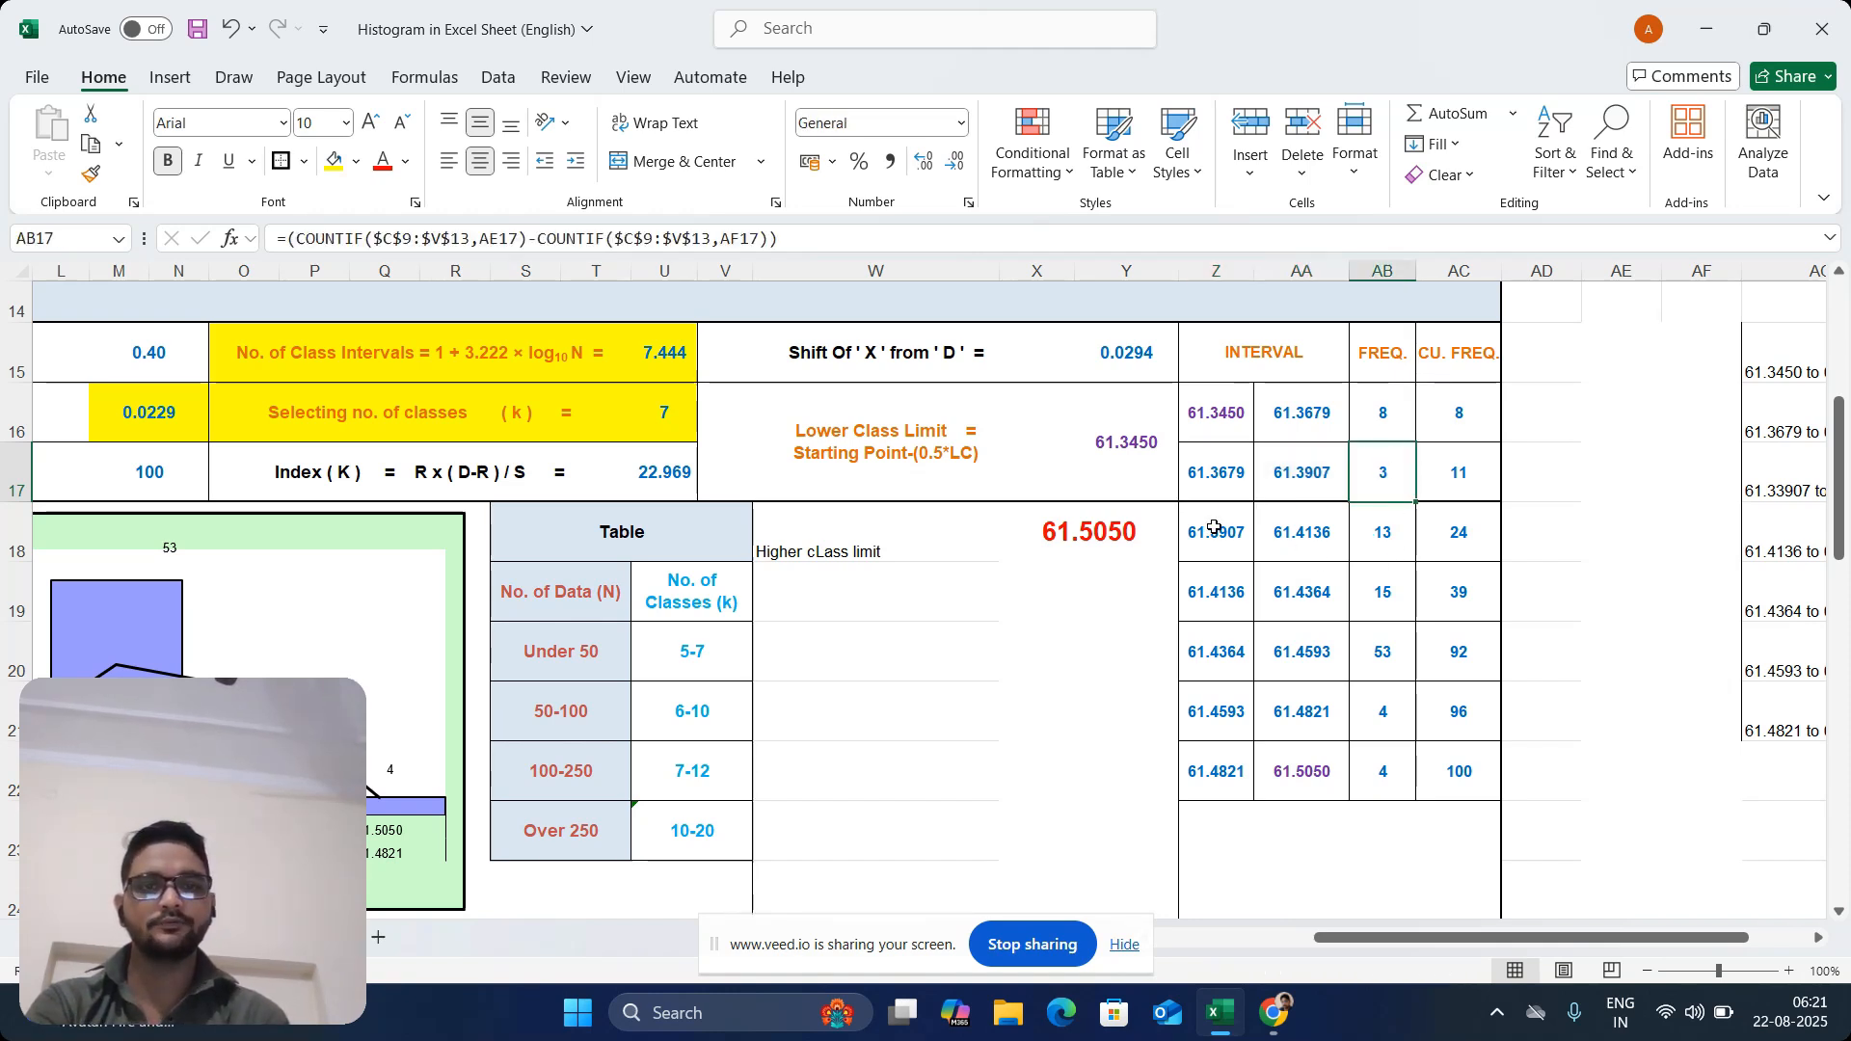
drag(1217, 529, 1274, 538)
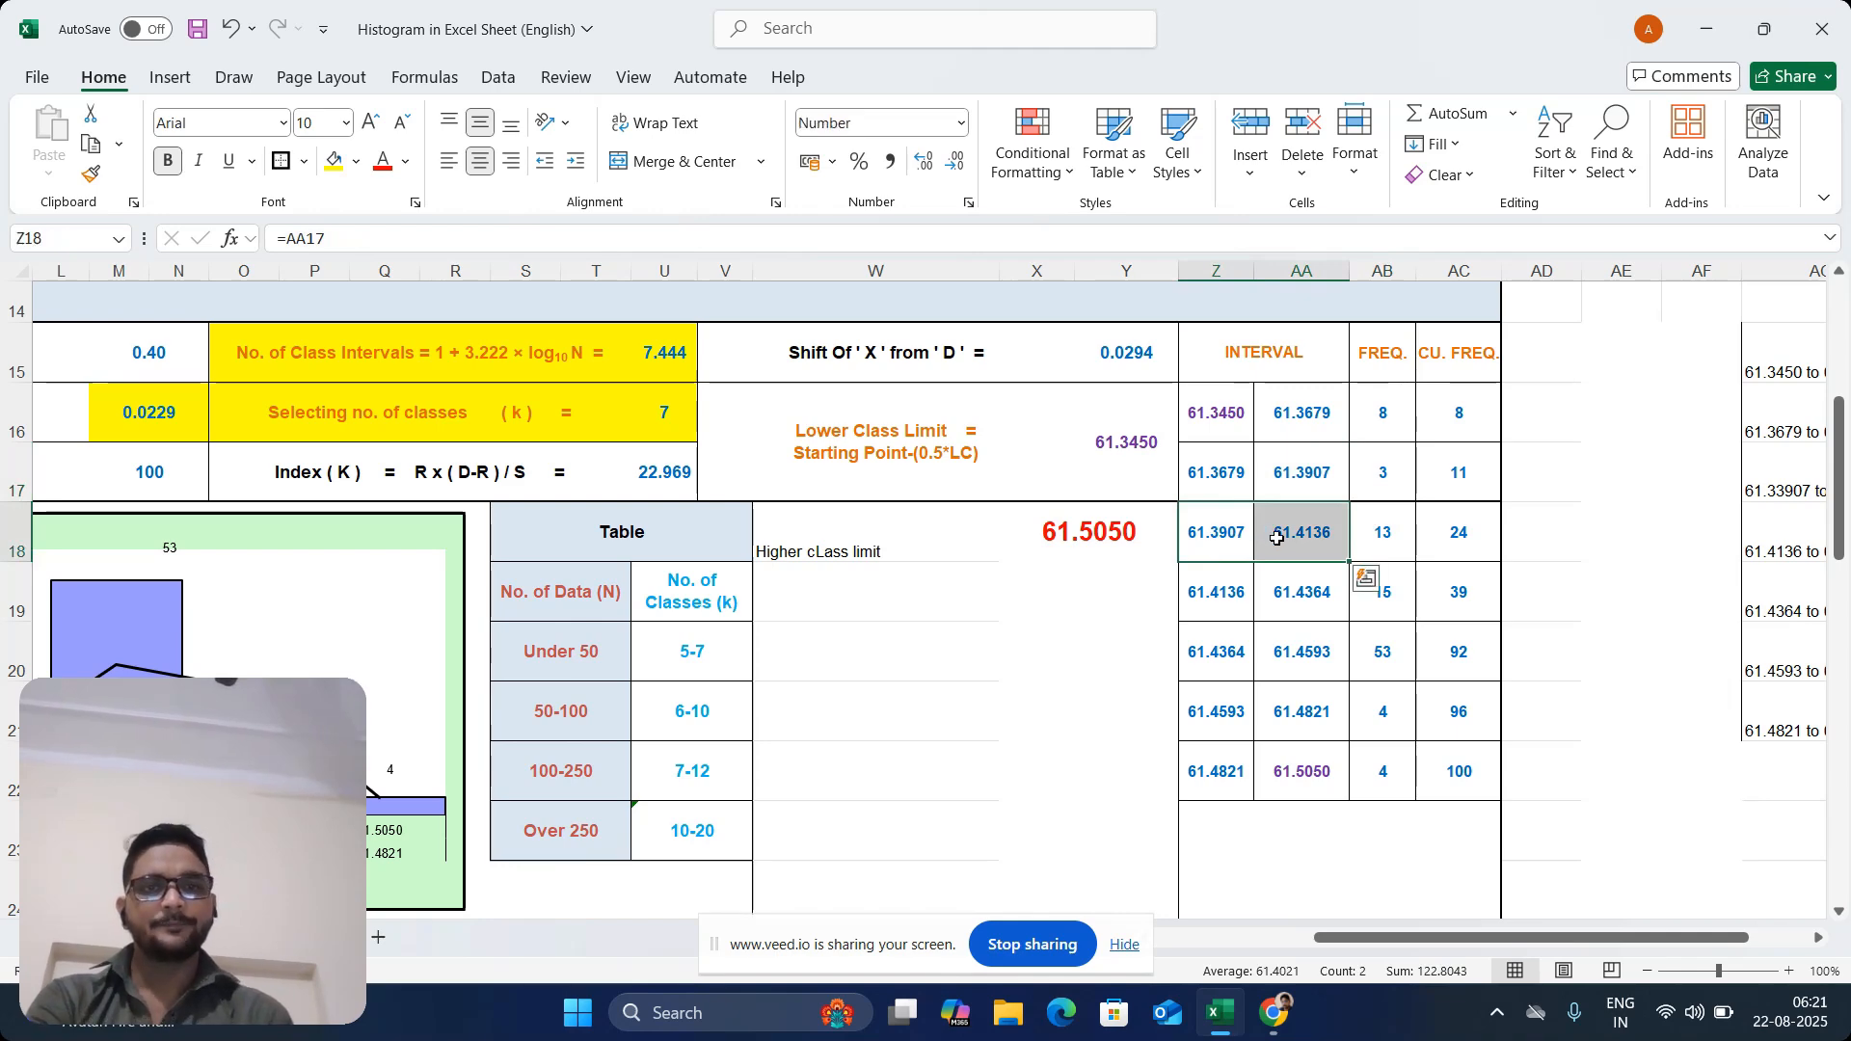
click(1386, 530)
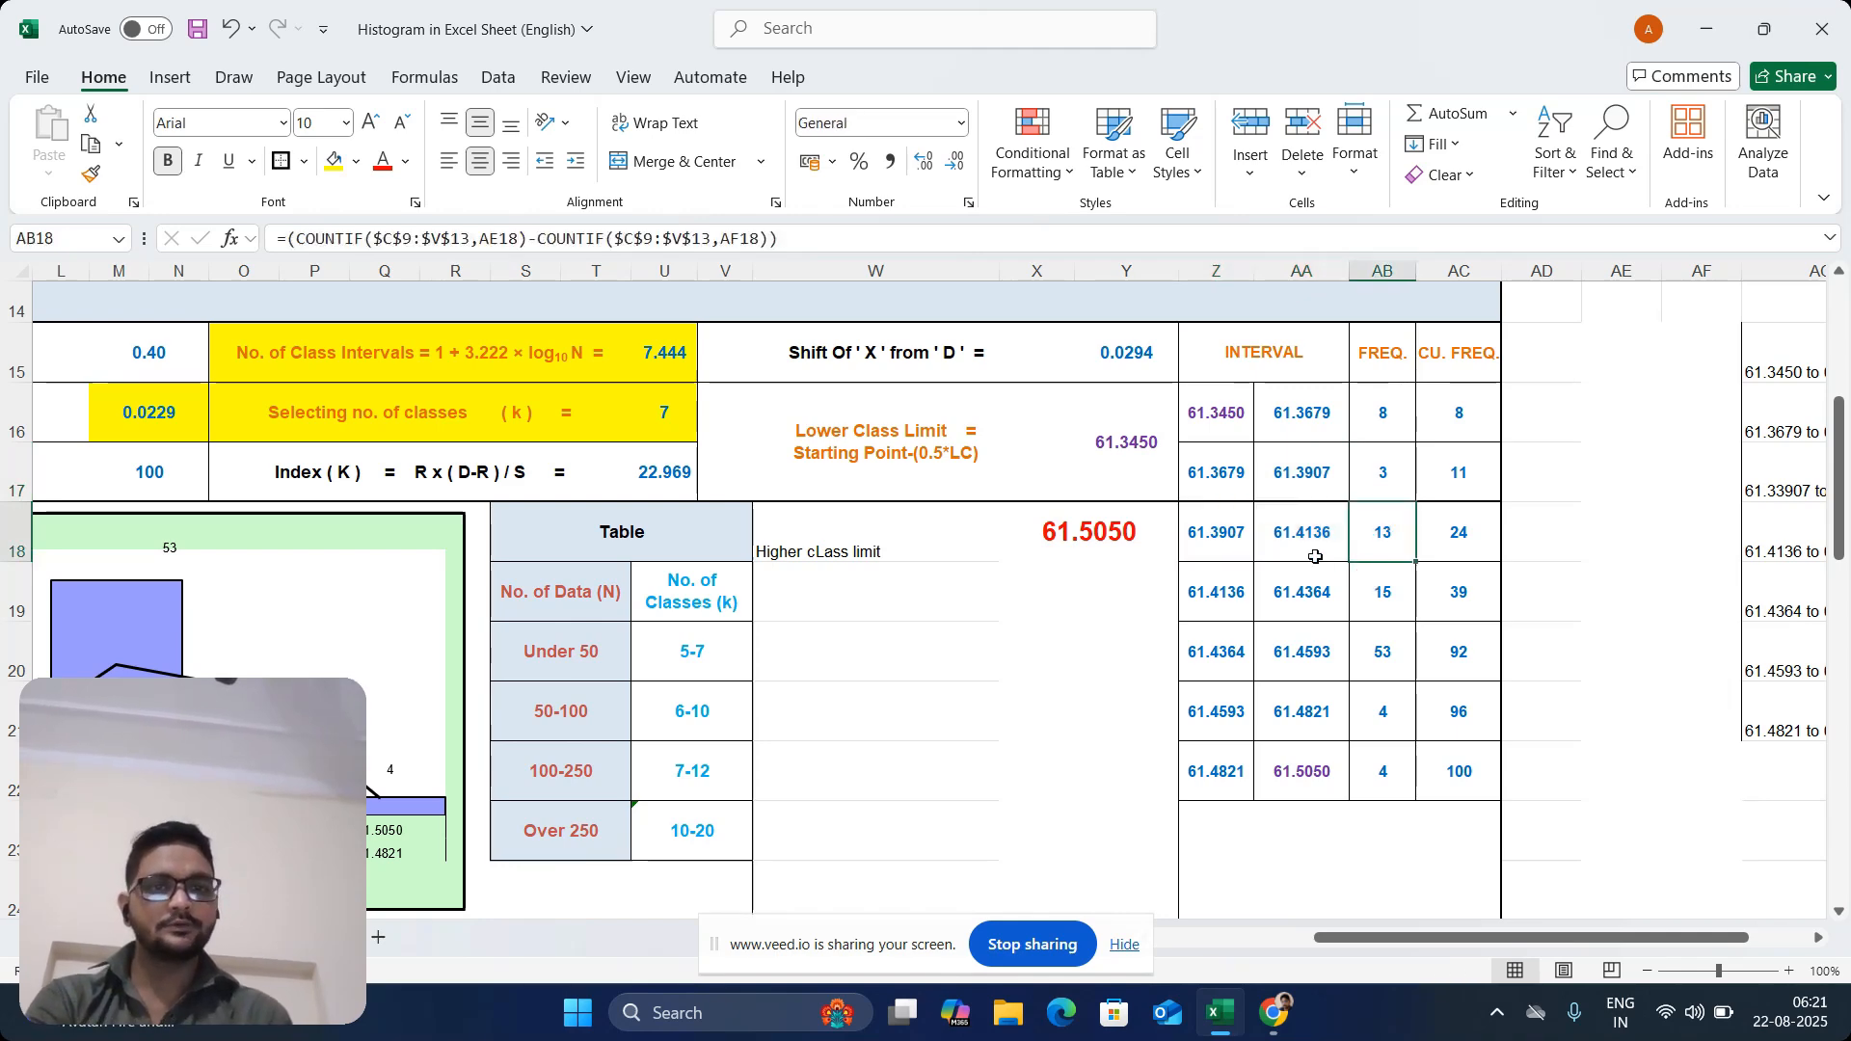
drag(1246, 585, 1282, 591)
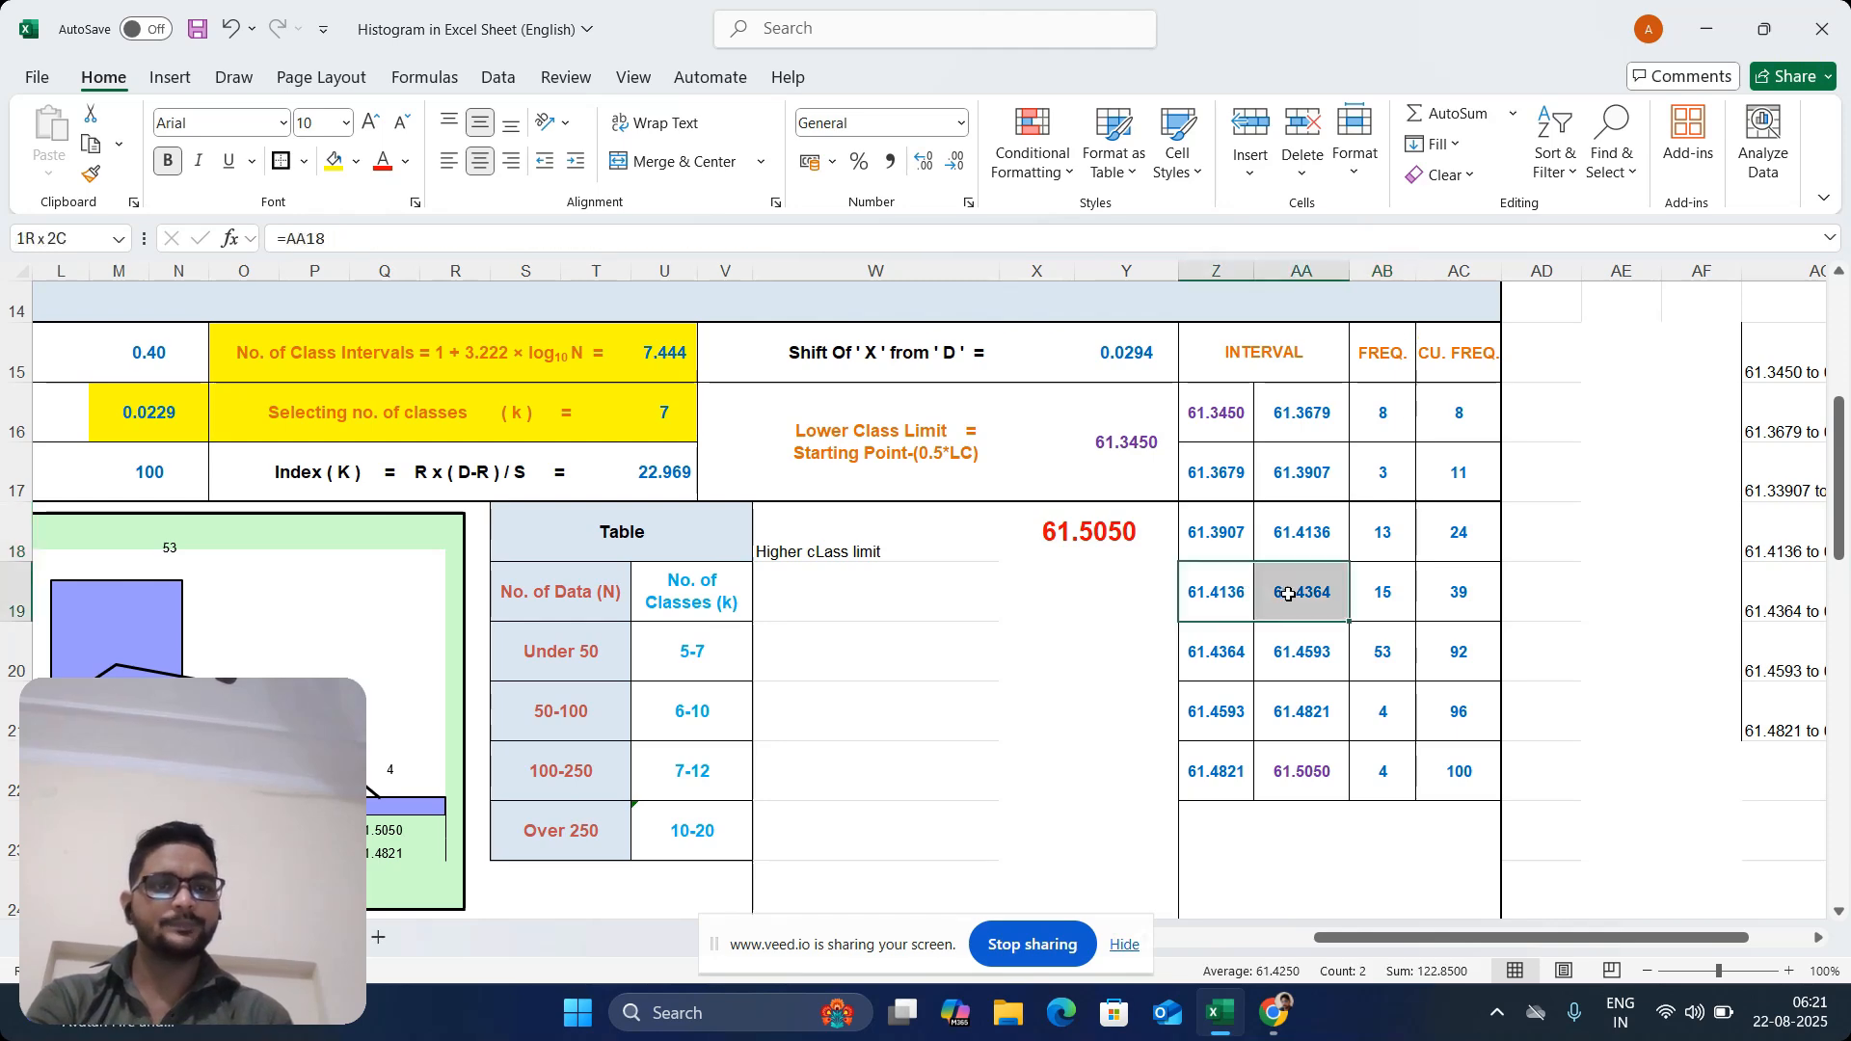
click(1394, 599)
Review the frequency counted for each of the last three intervals in rows 20 to 22
click(1243, 670)
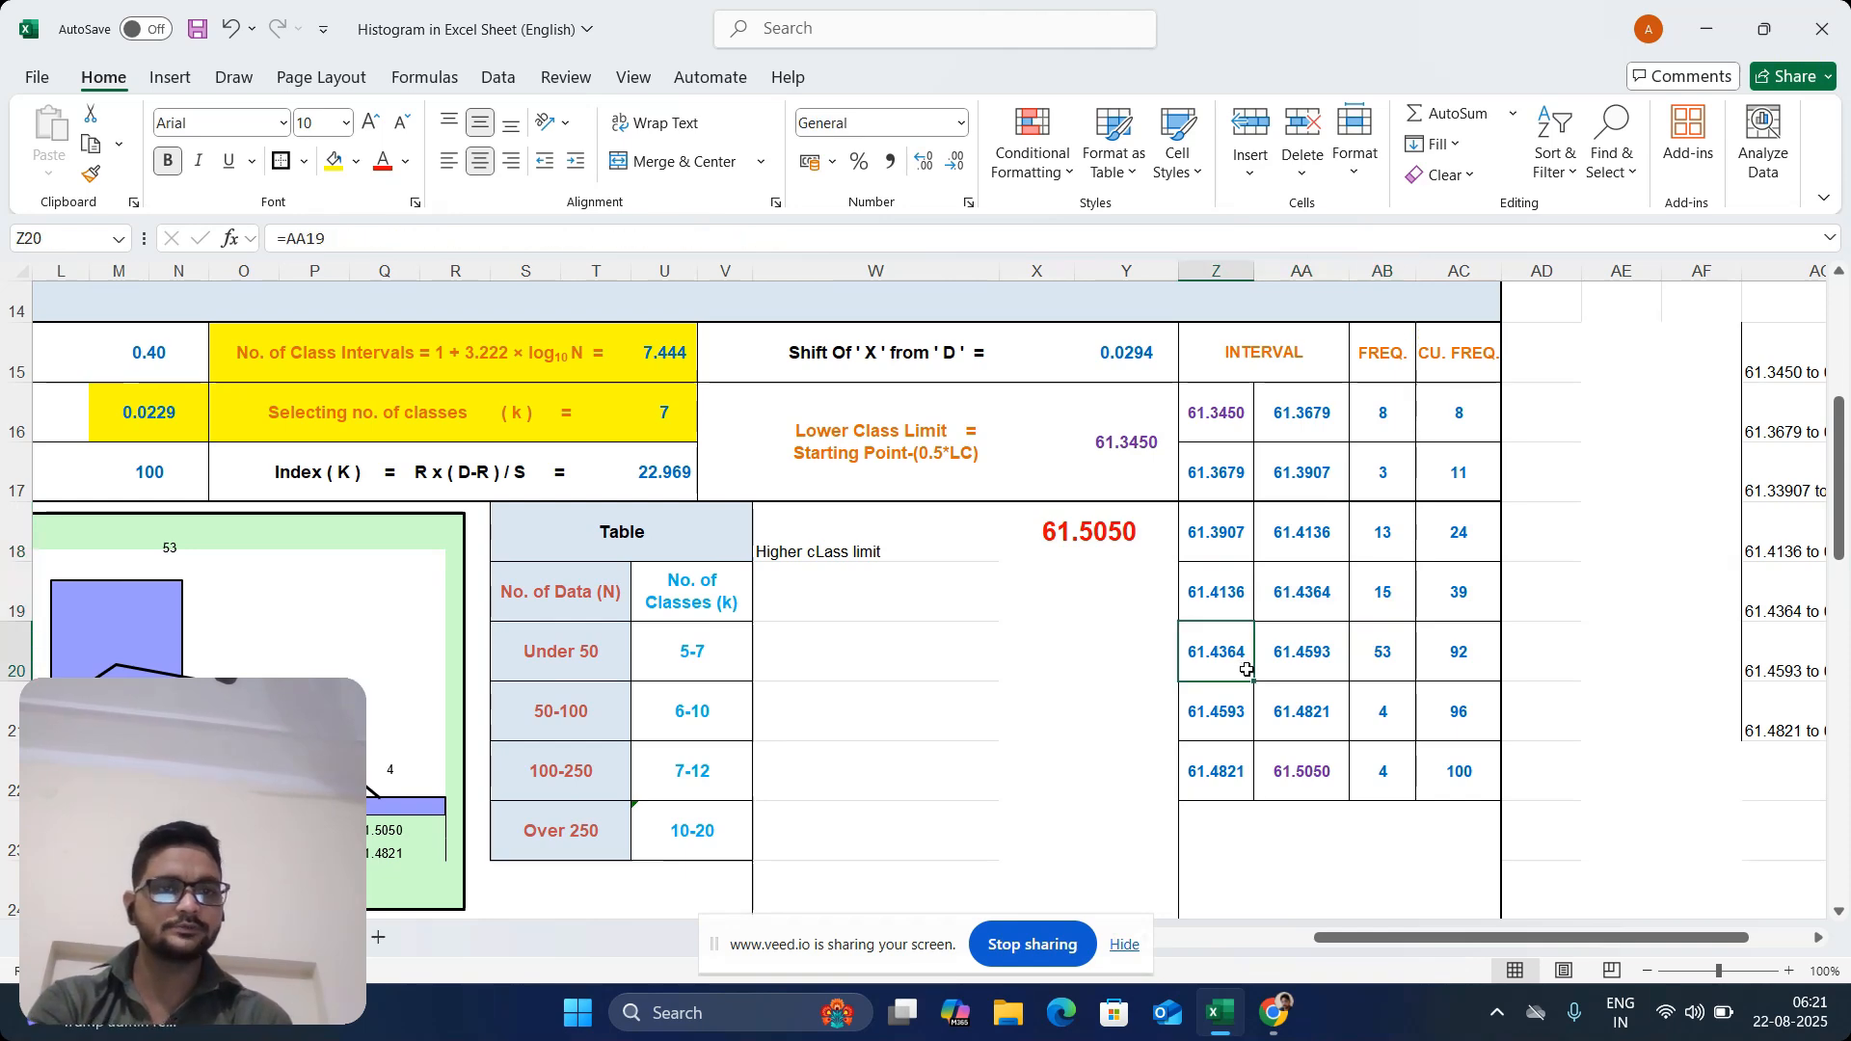
drag(1247, 670, 1274, 675)
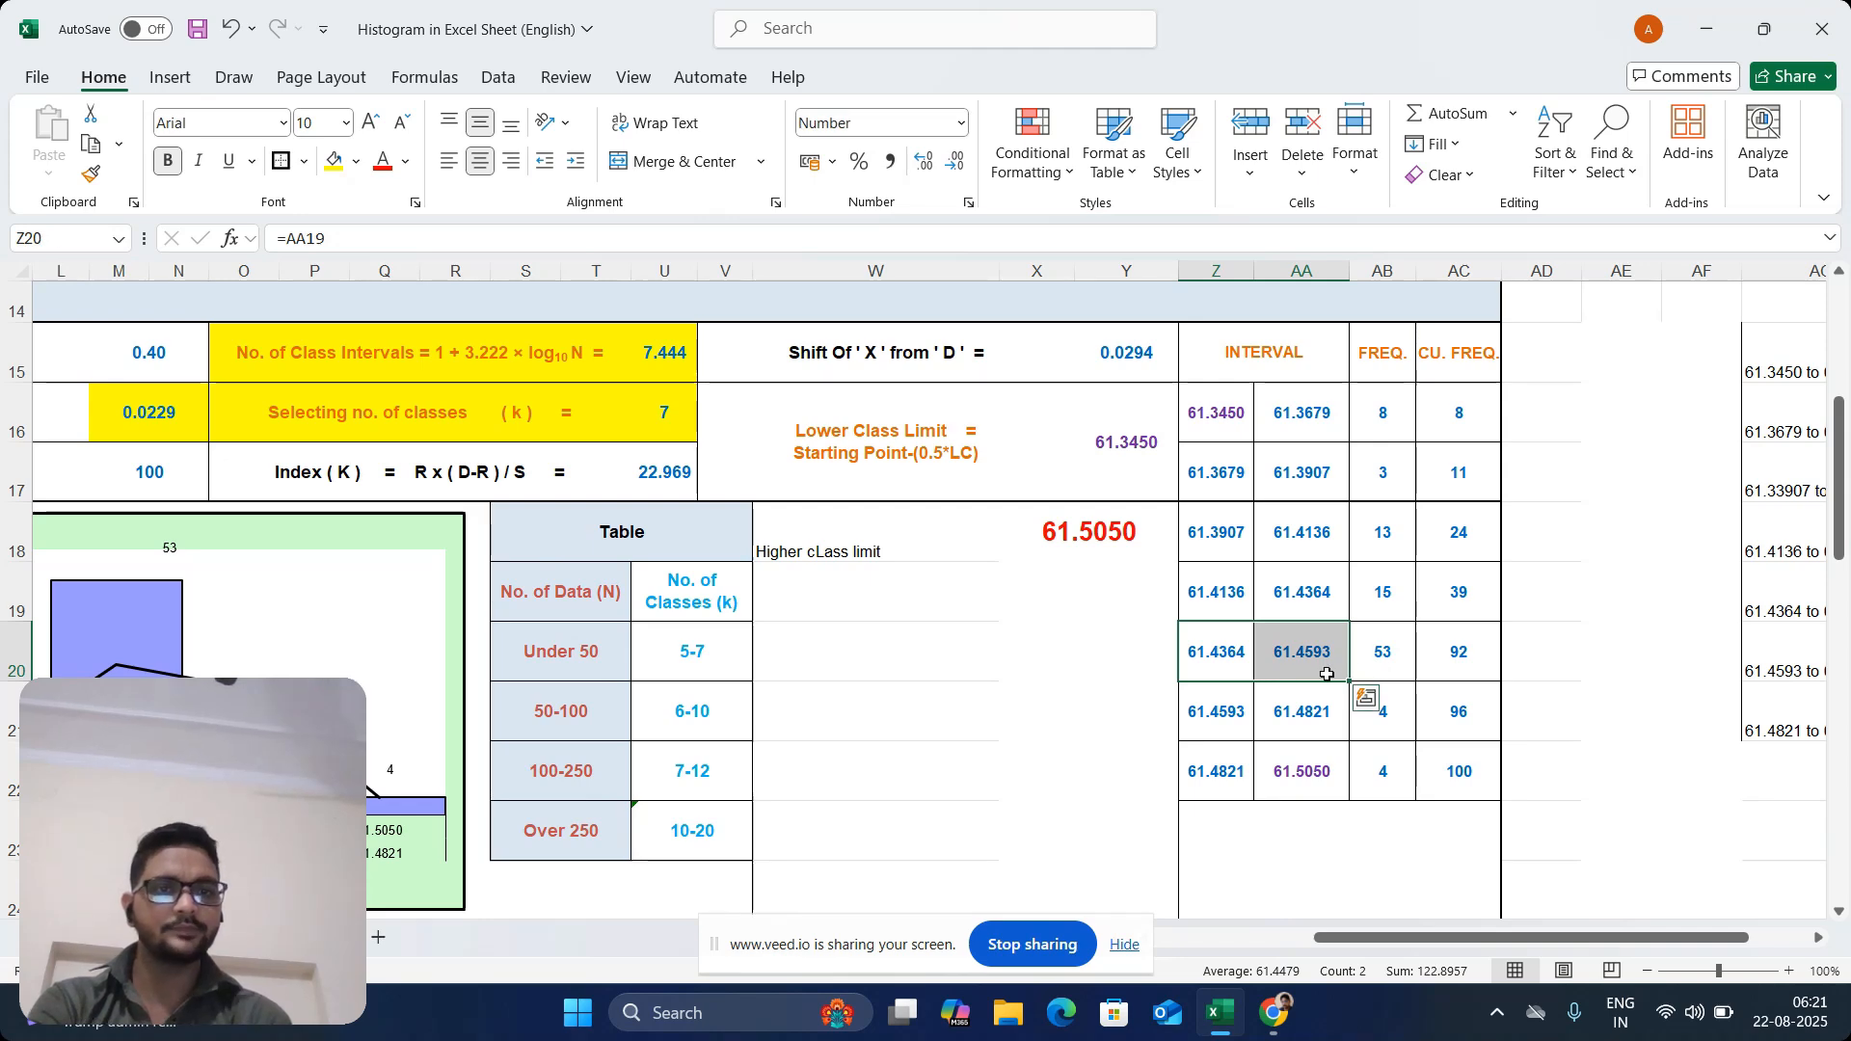
click(1386, 661)
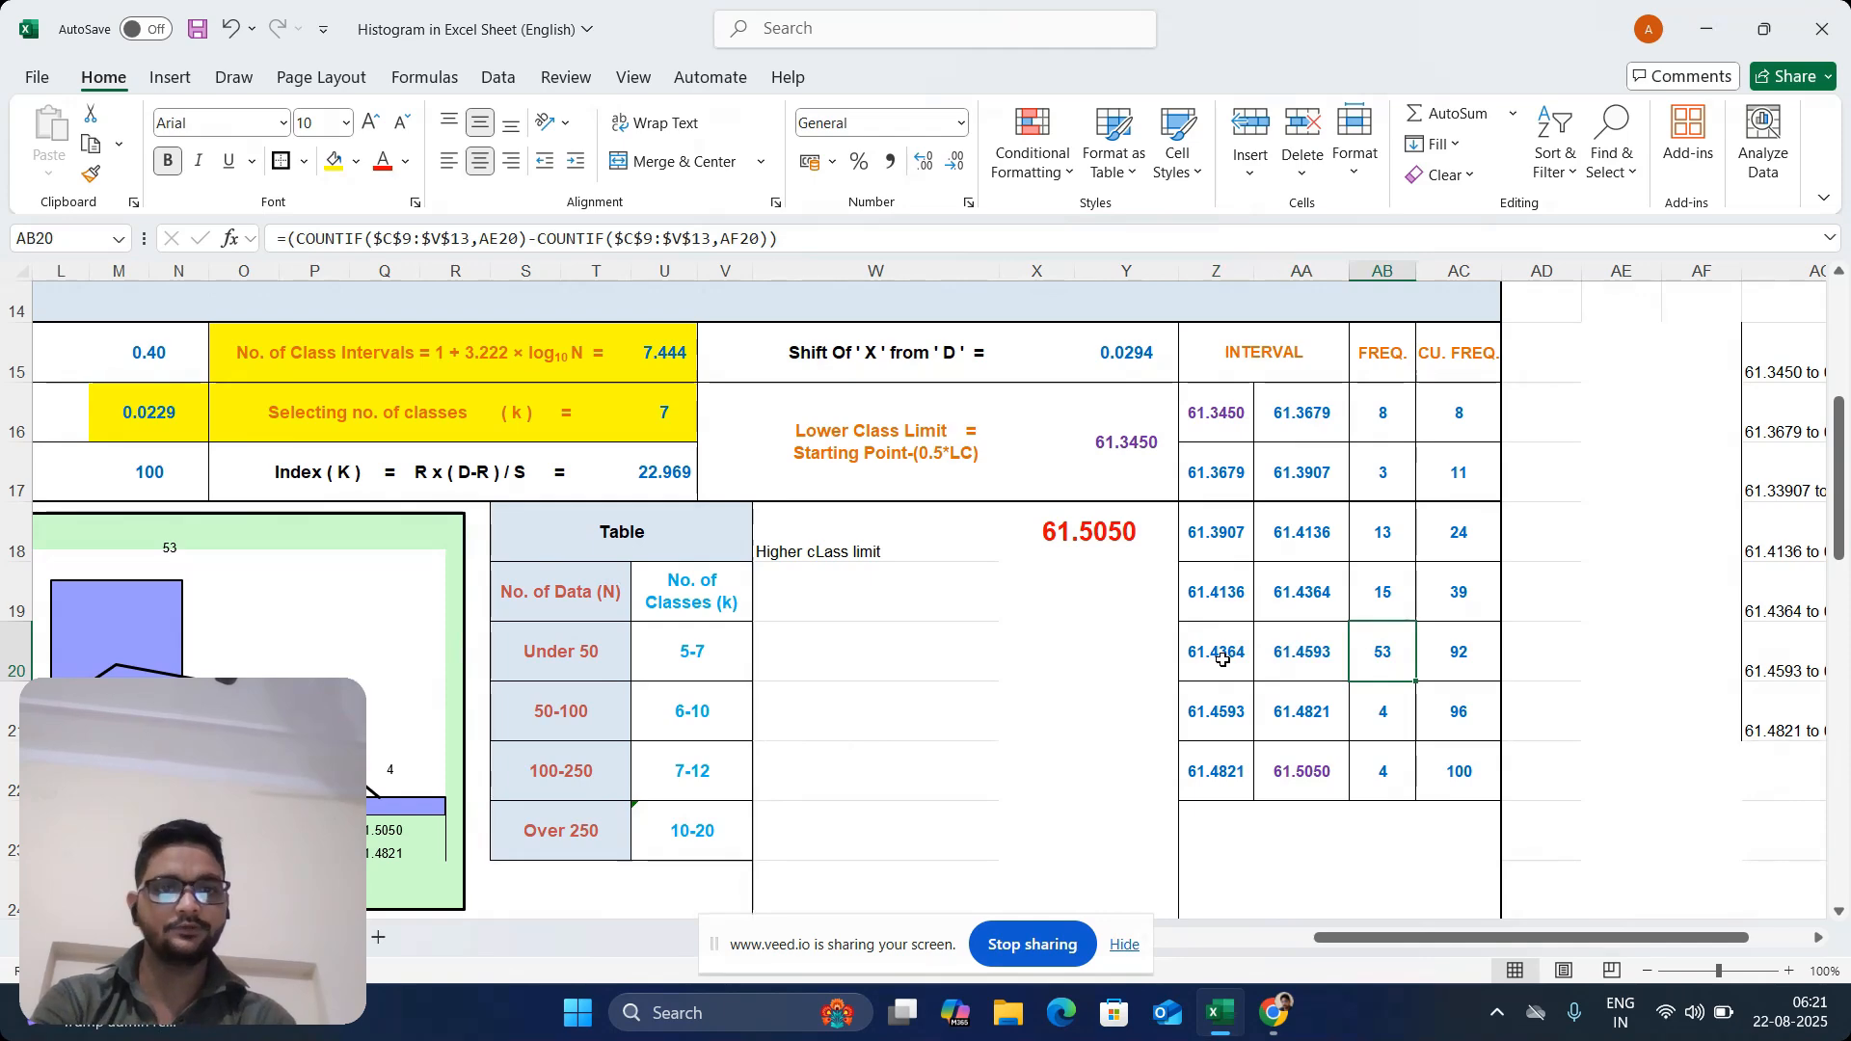
drag(1222, 656, 1275, 651)
drag(1230, 711, 1292, 714)
click(1390, 711)
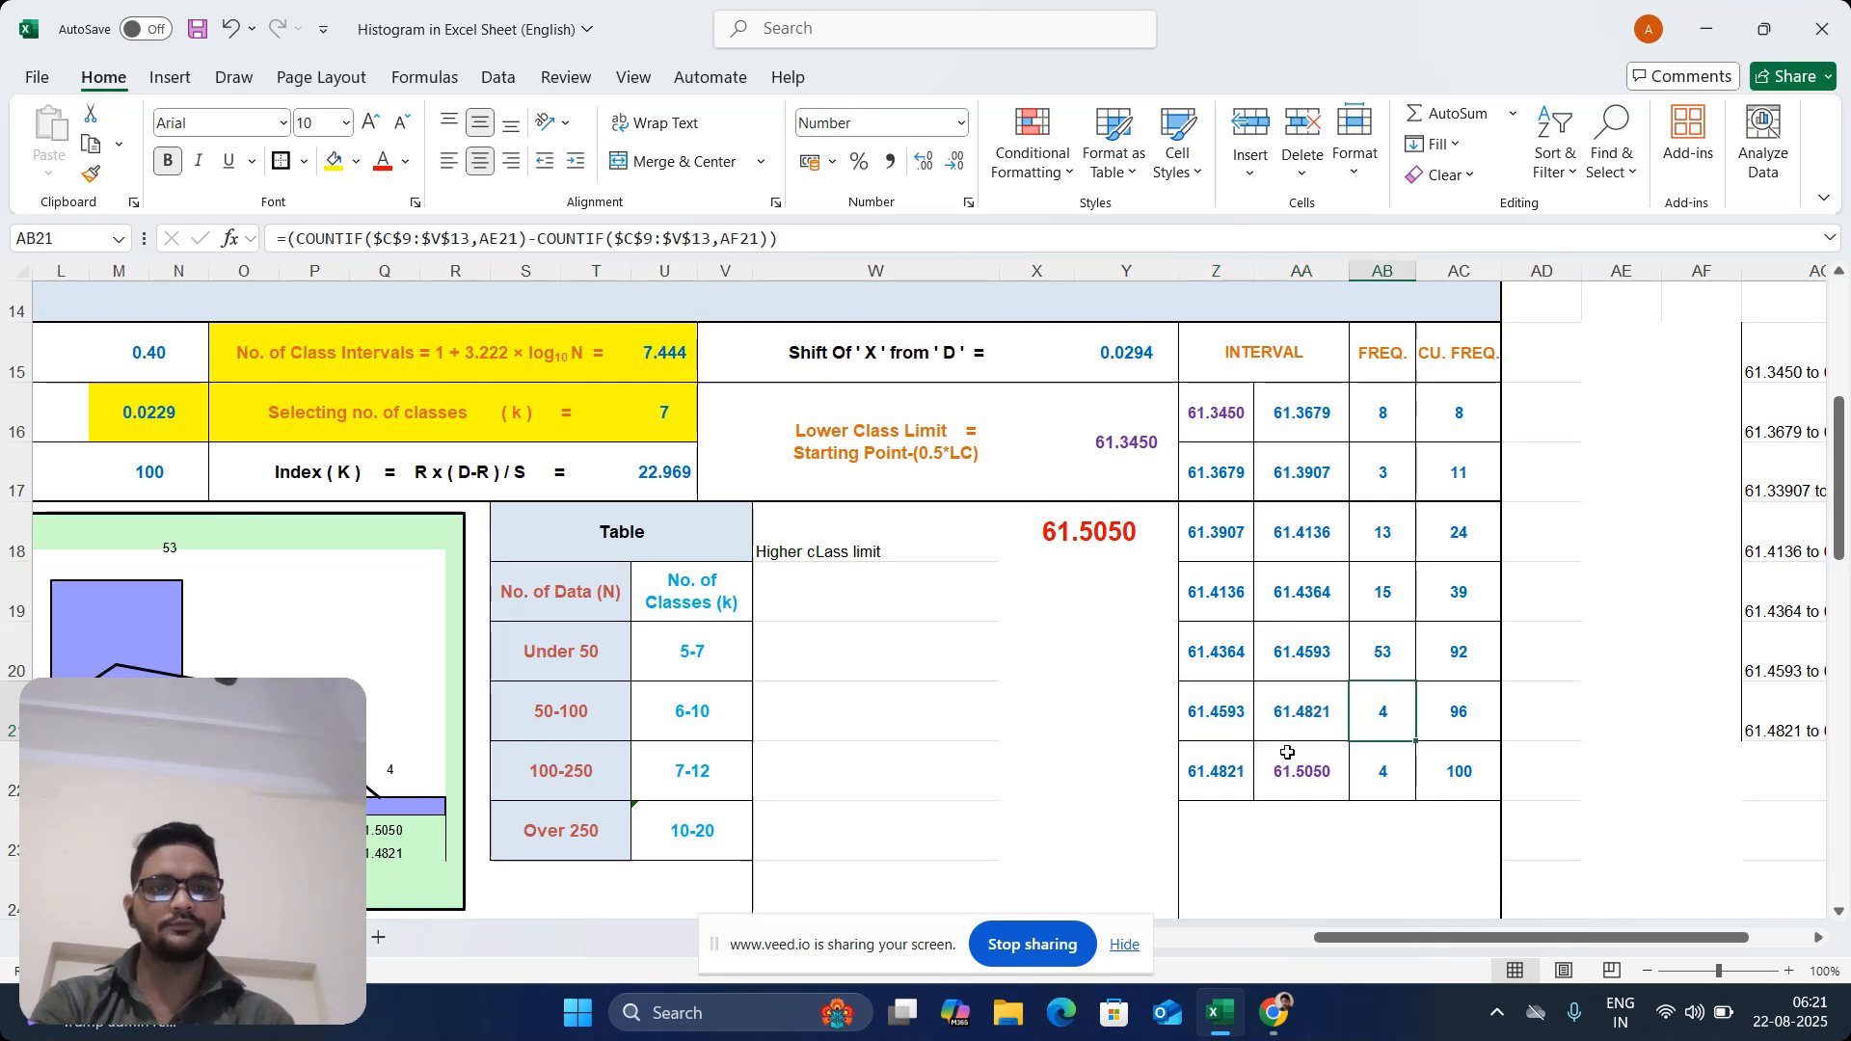
drag(1219, 771, 1296, 772)
click(1384, 755)
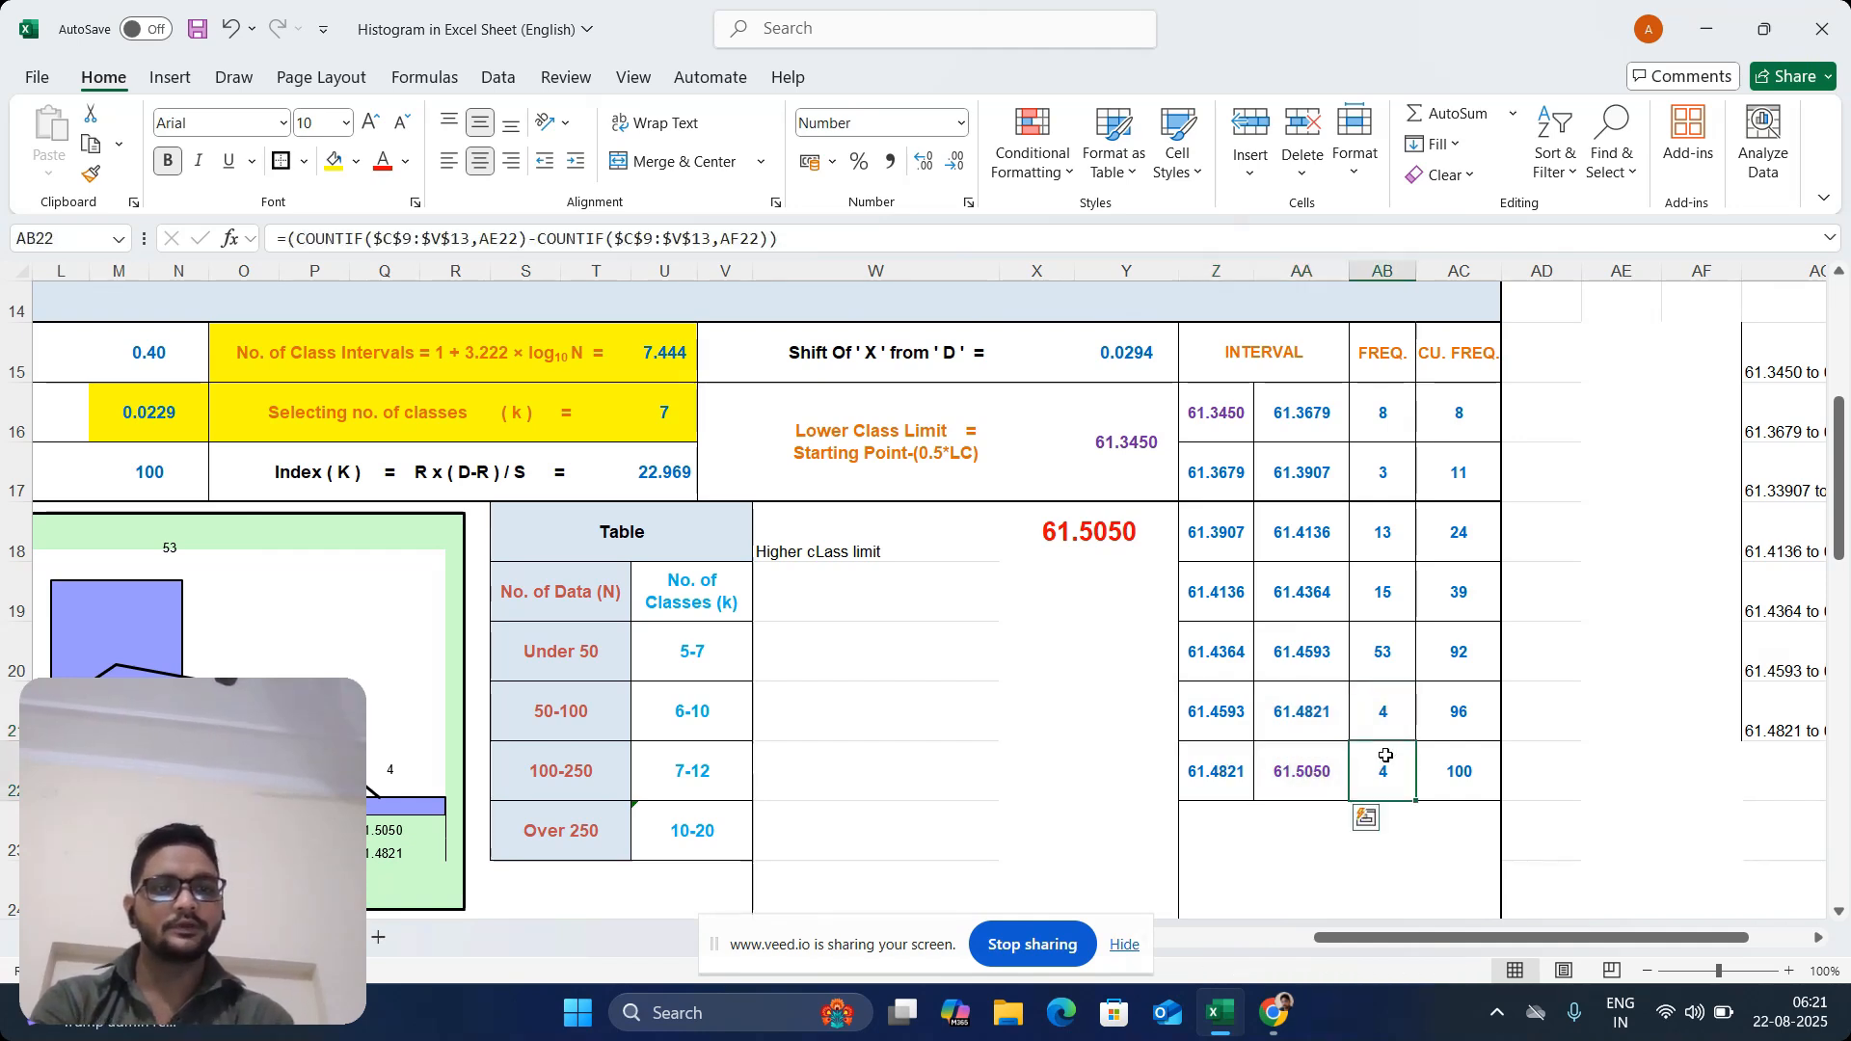
Check the frequency column AB16:AB22 against the cumulative frequency column AC16:AC22
drag(1372, 402, 1398, 753)
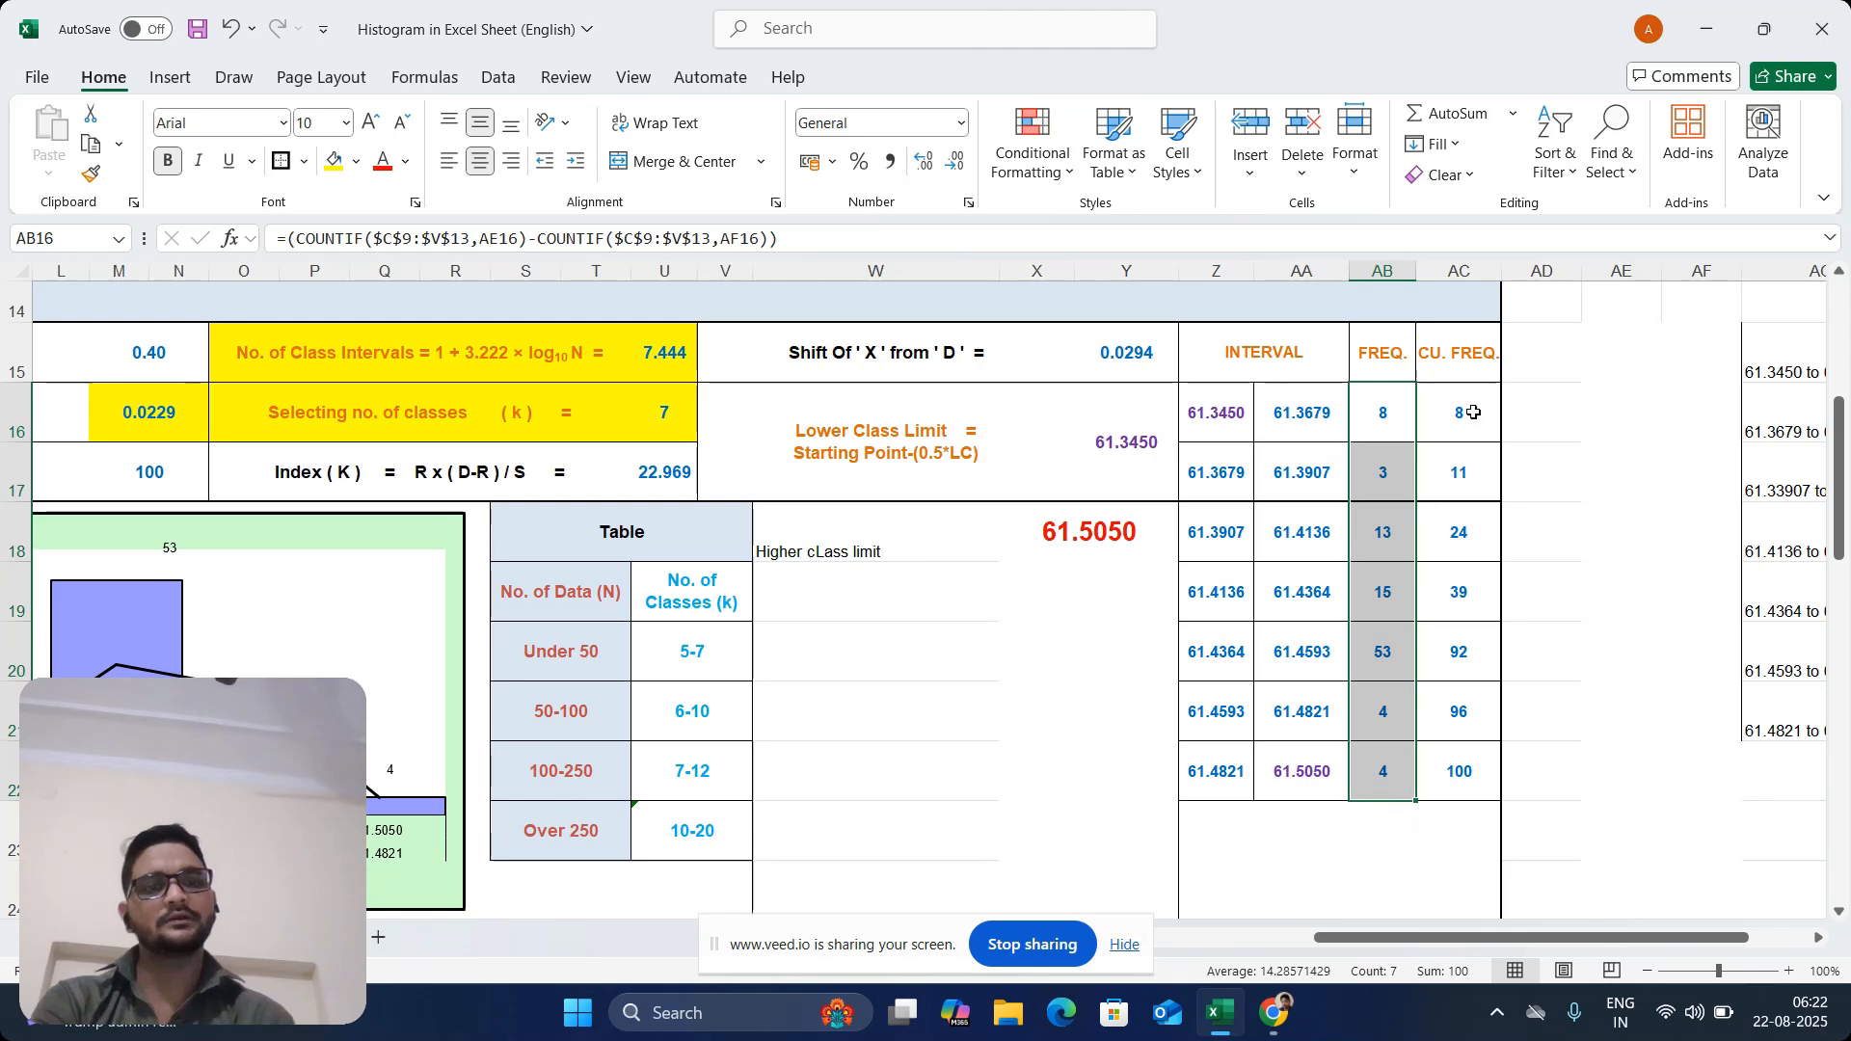
drag(1474, 411, 1466, 767)
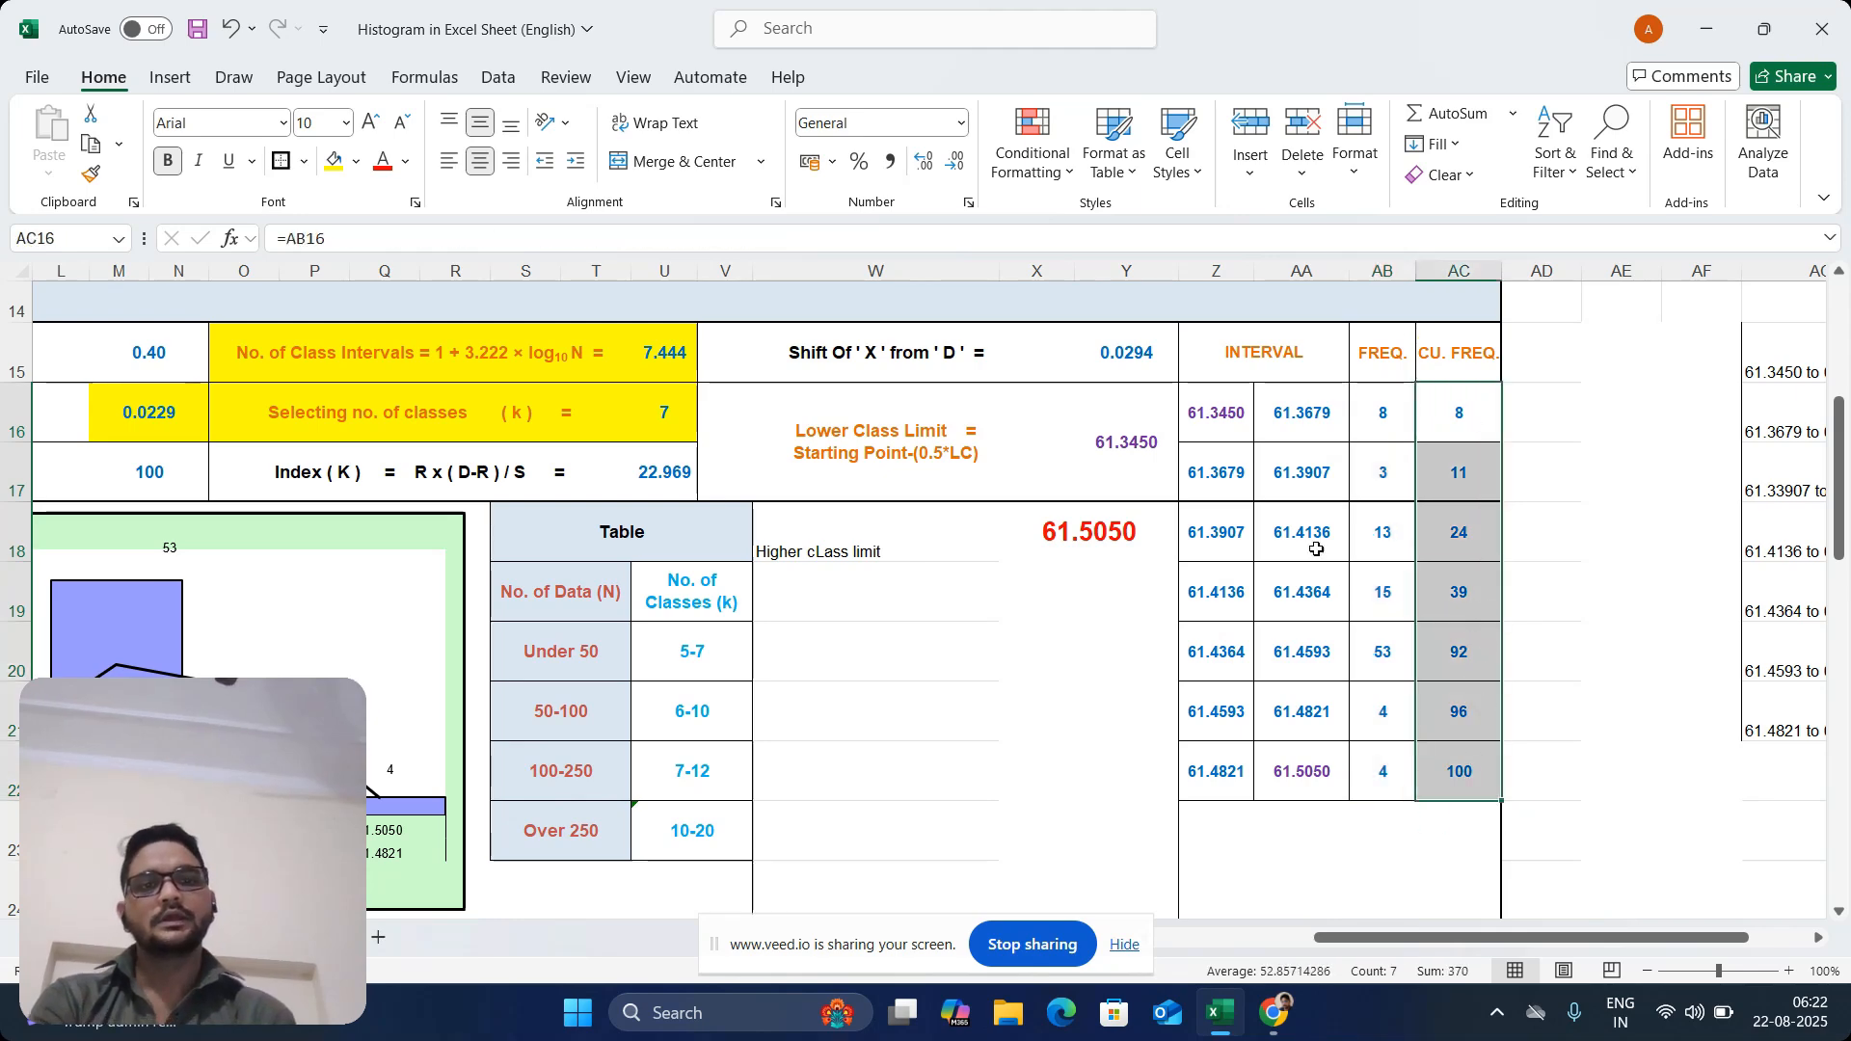
click(1295, 431)
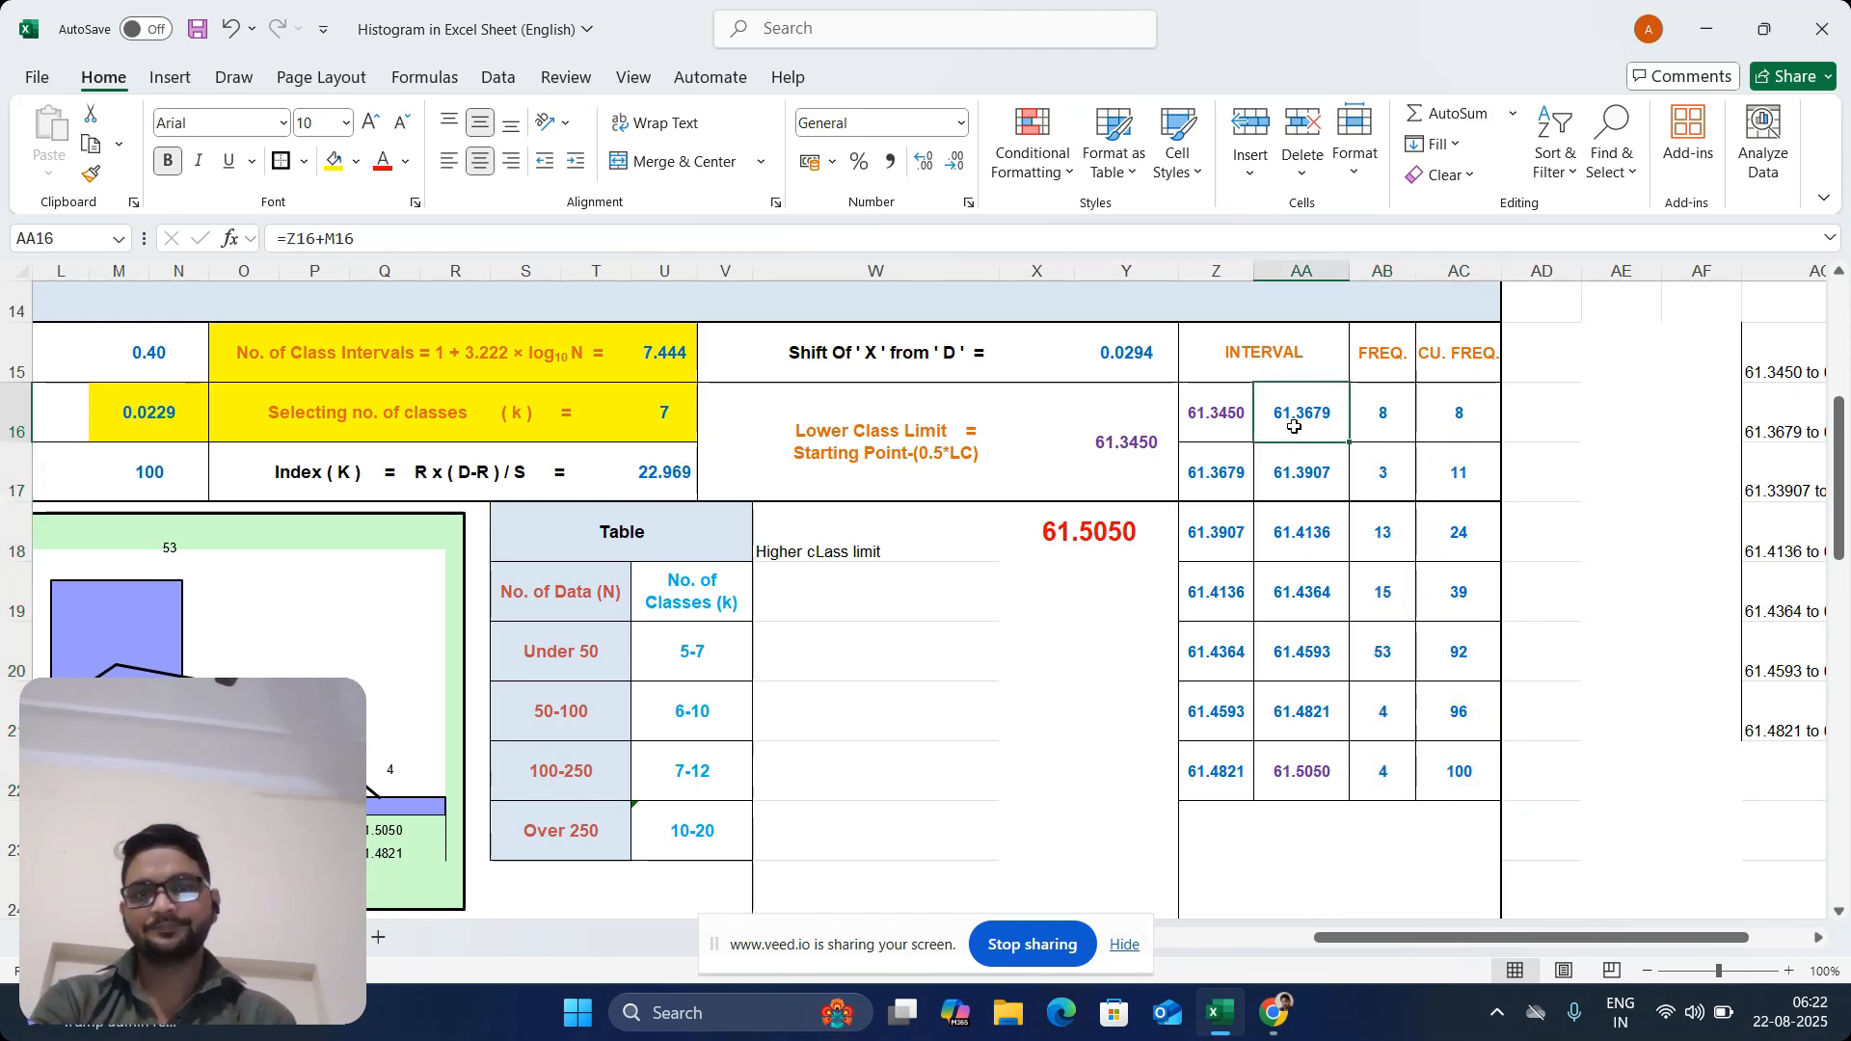
Unmerge the higher class limit value cell X18:Y18 and clear the contents of W18:X18
click(1048, 541)
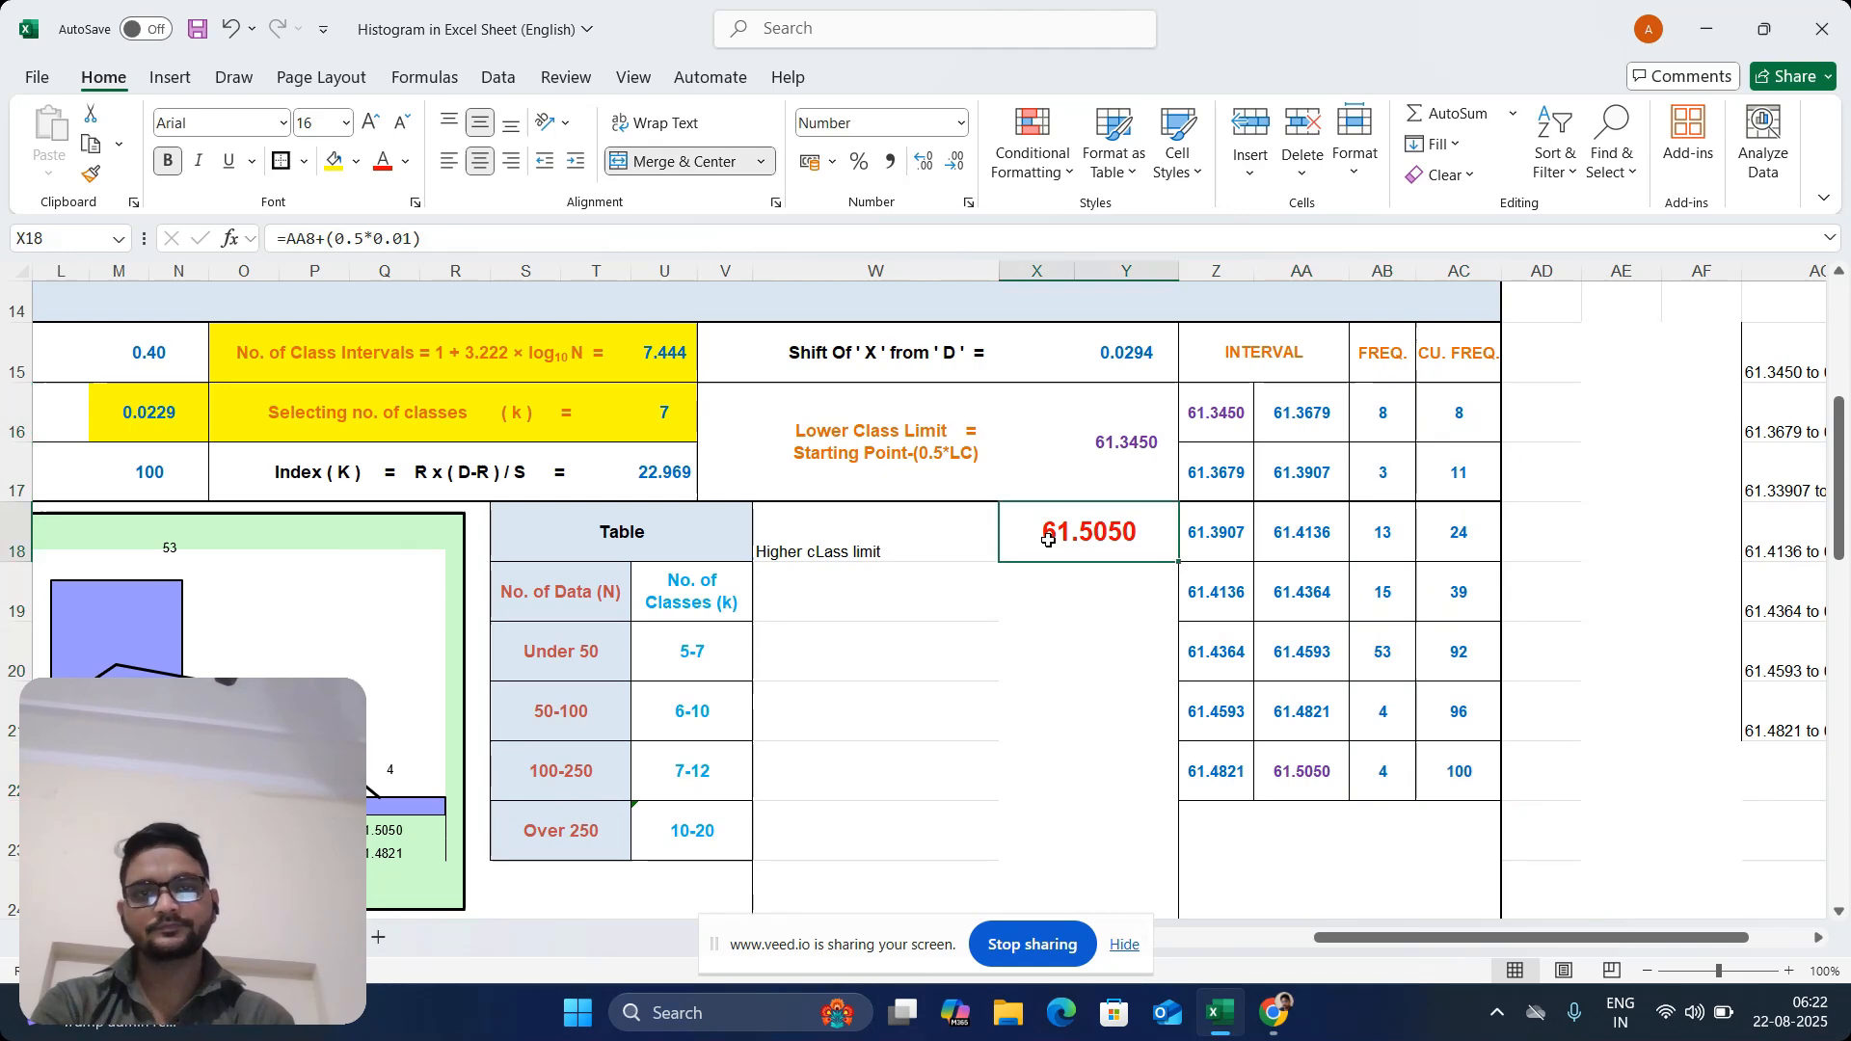
click(689, 164)
drag(851, 547, 1047, 531)
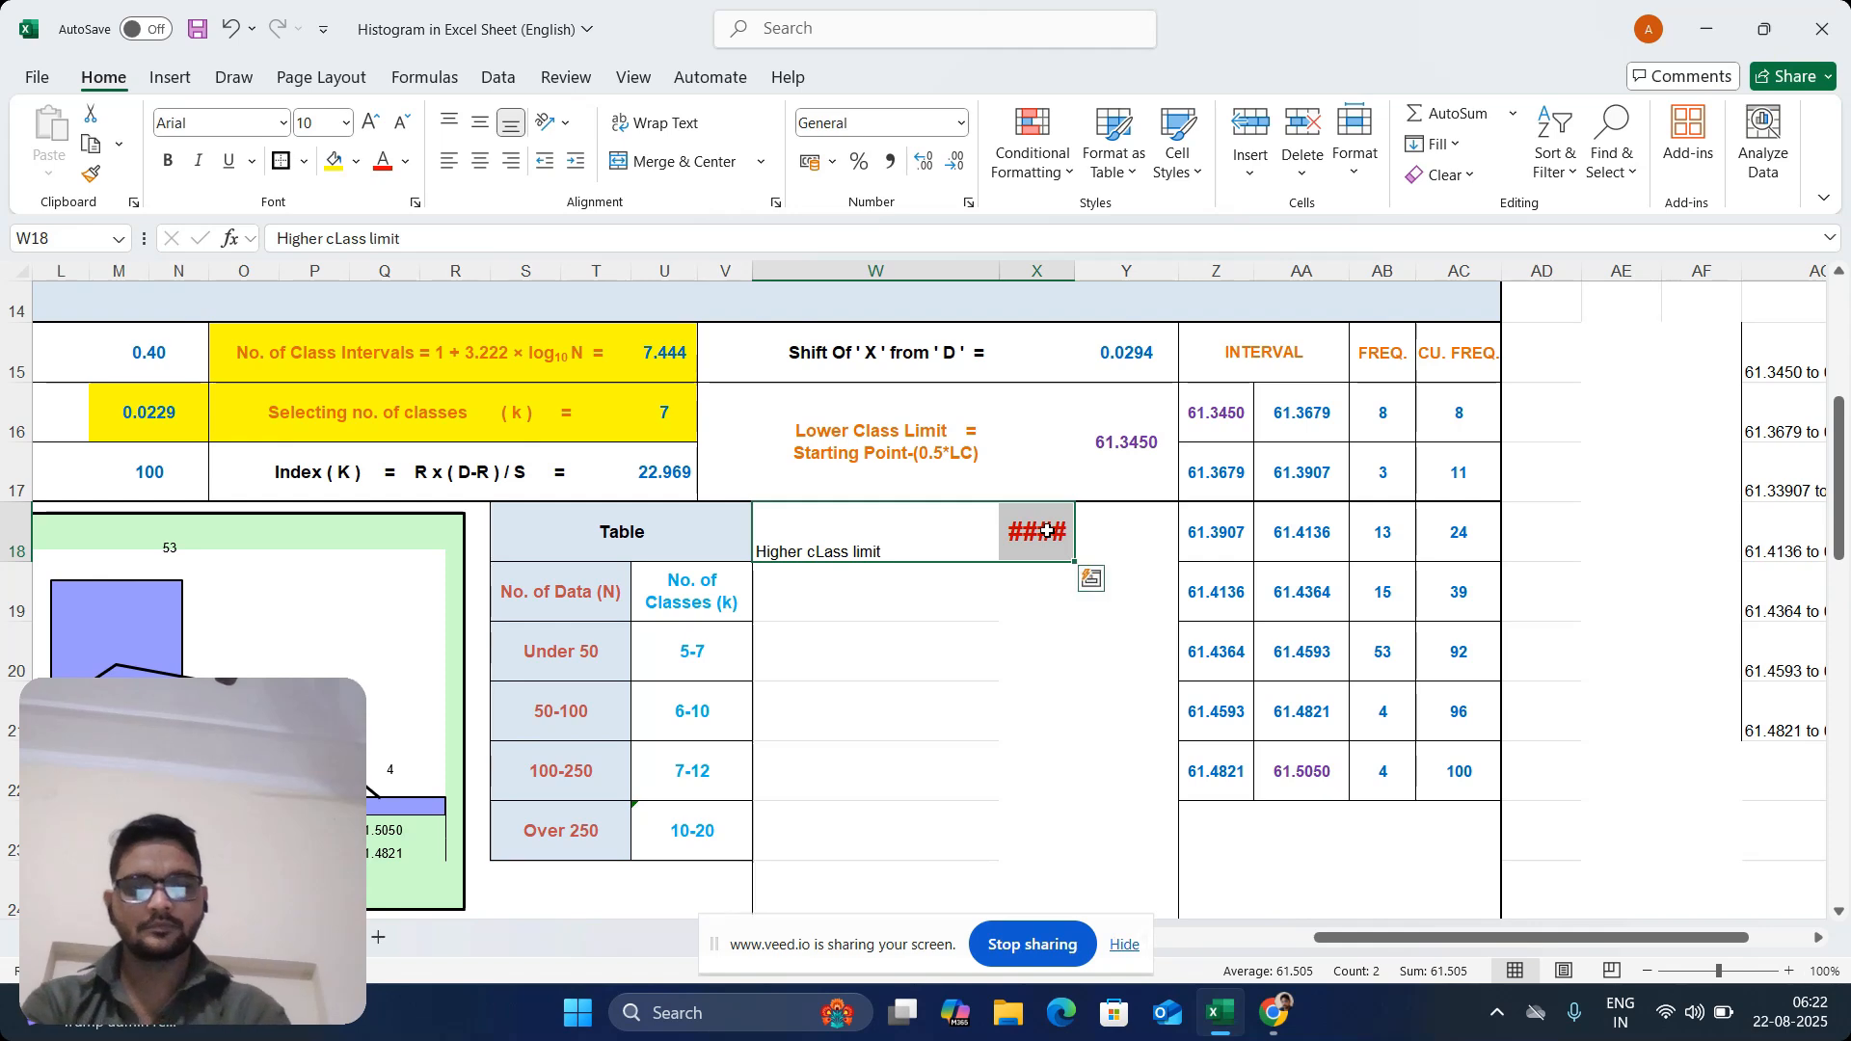
key(Delete)
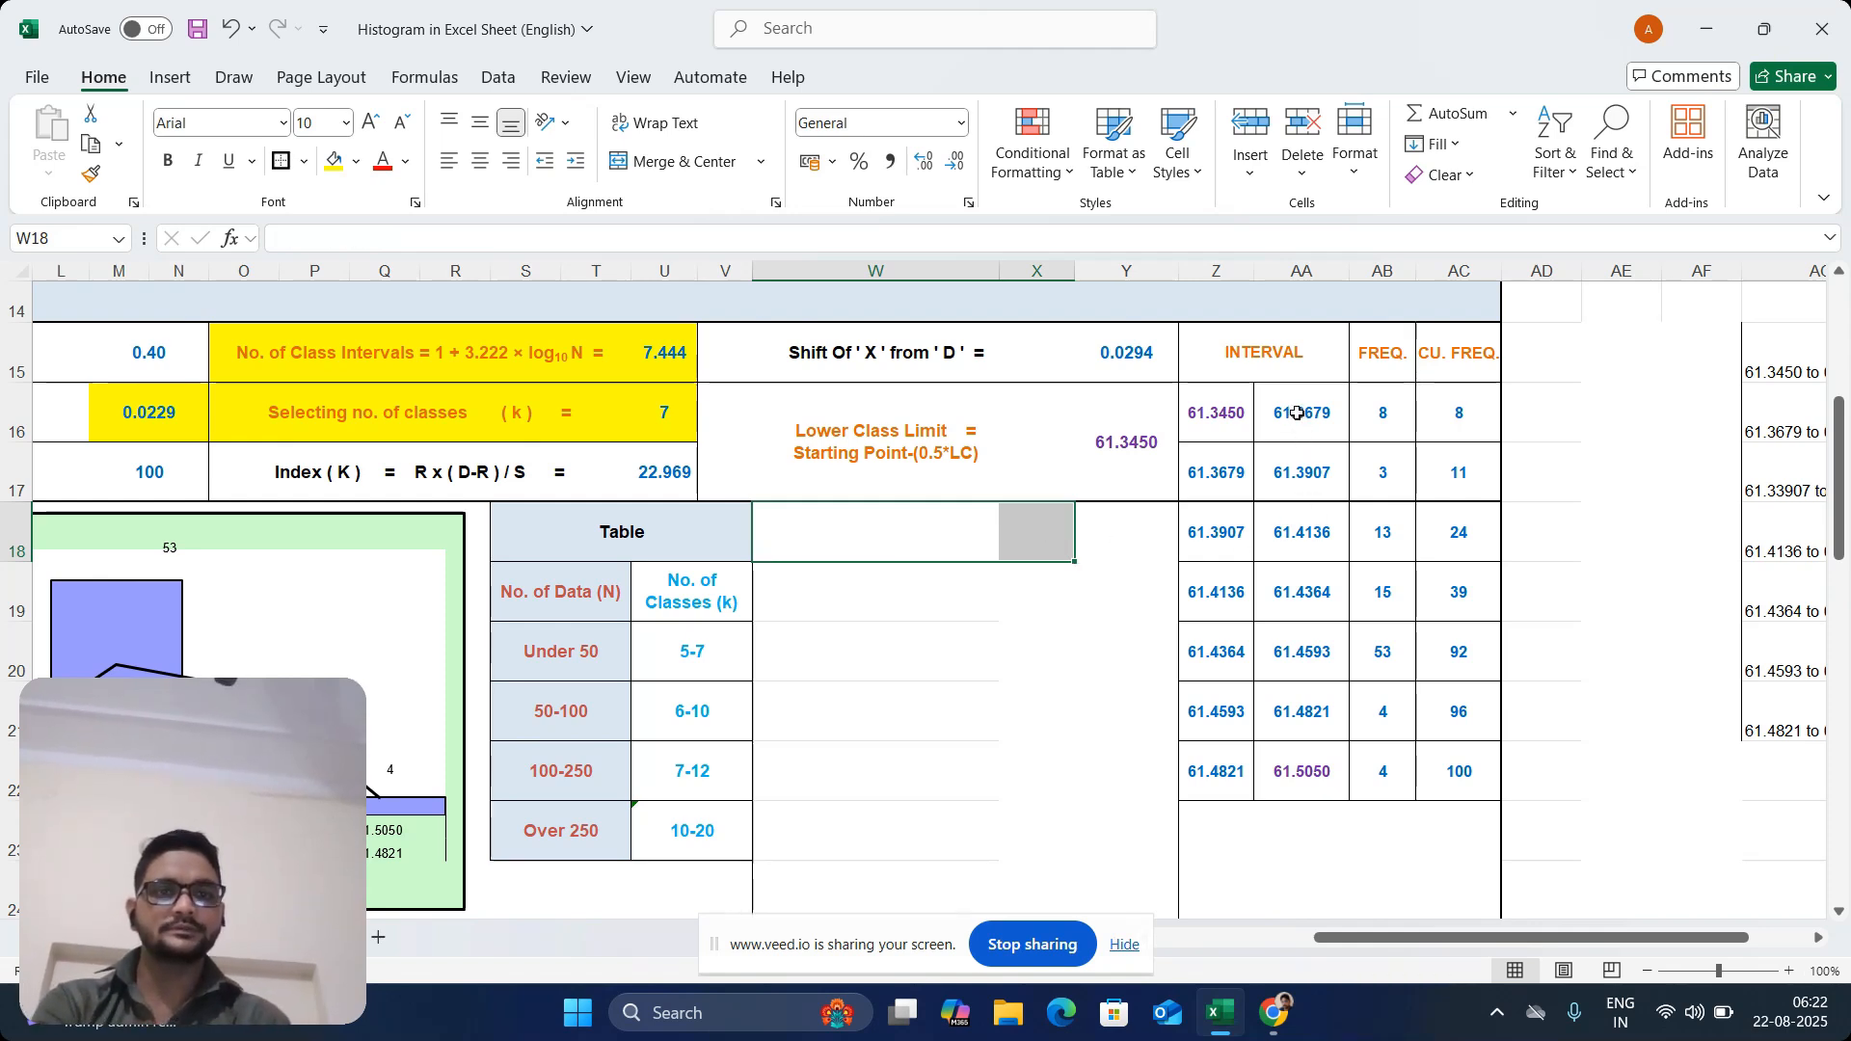
Copy the upper limits and frequencies in AA16:AB22 and paste them as values only starting at W18
drag(1297, 412, 1370, 748)
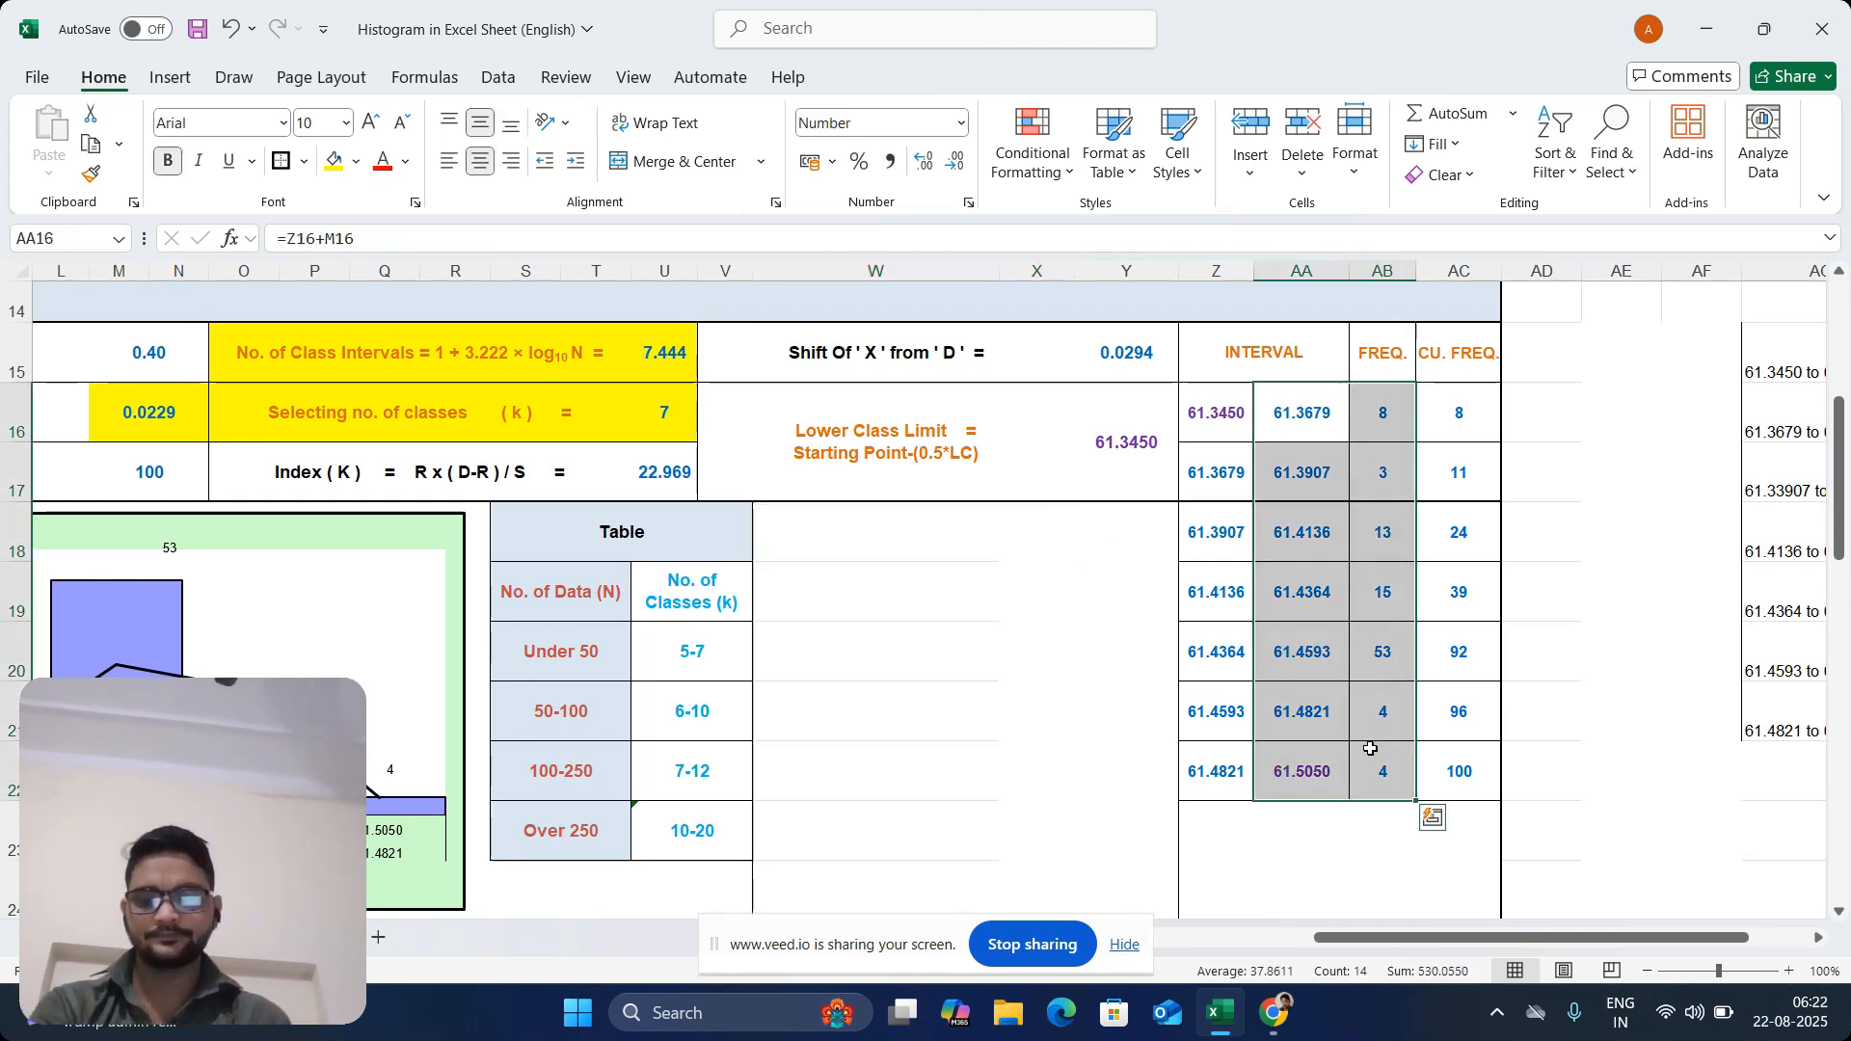
key(ctrl+c)
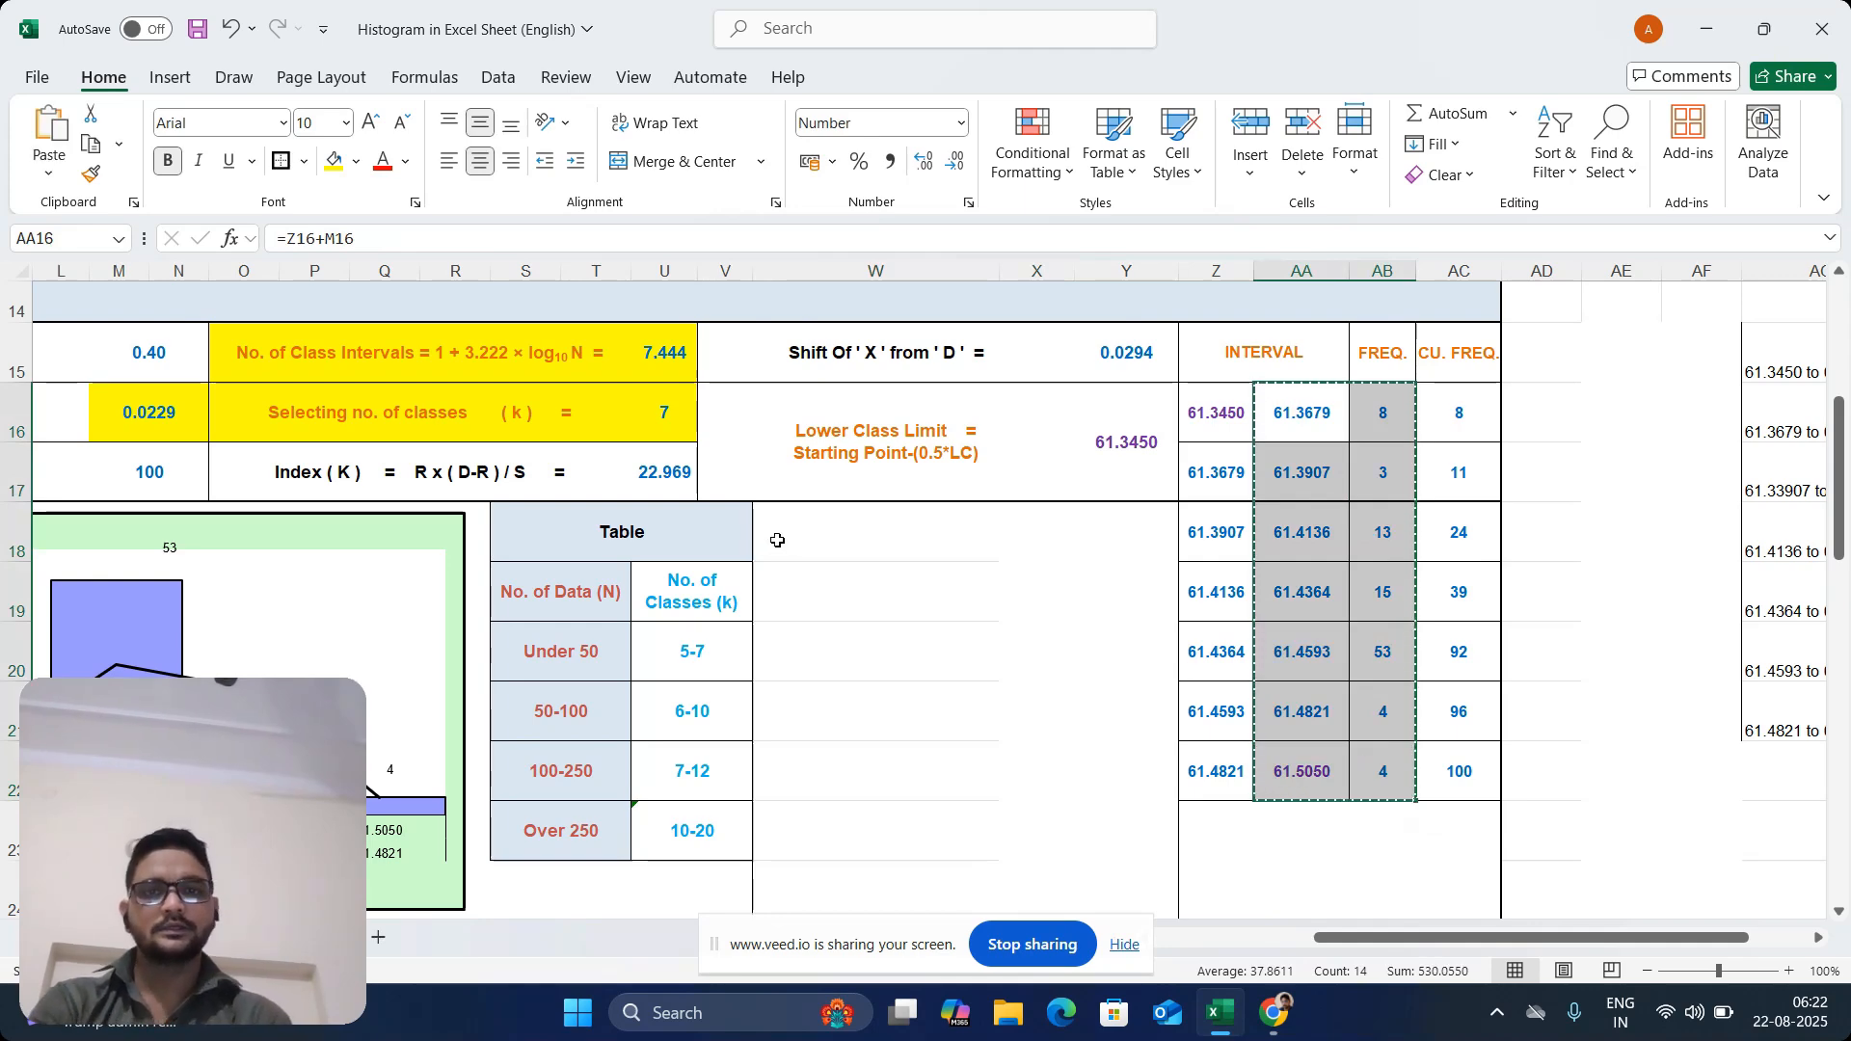
click(840, 543)
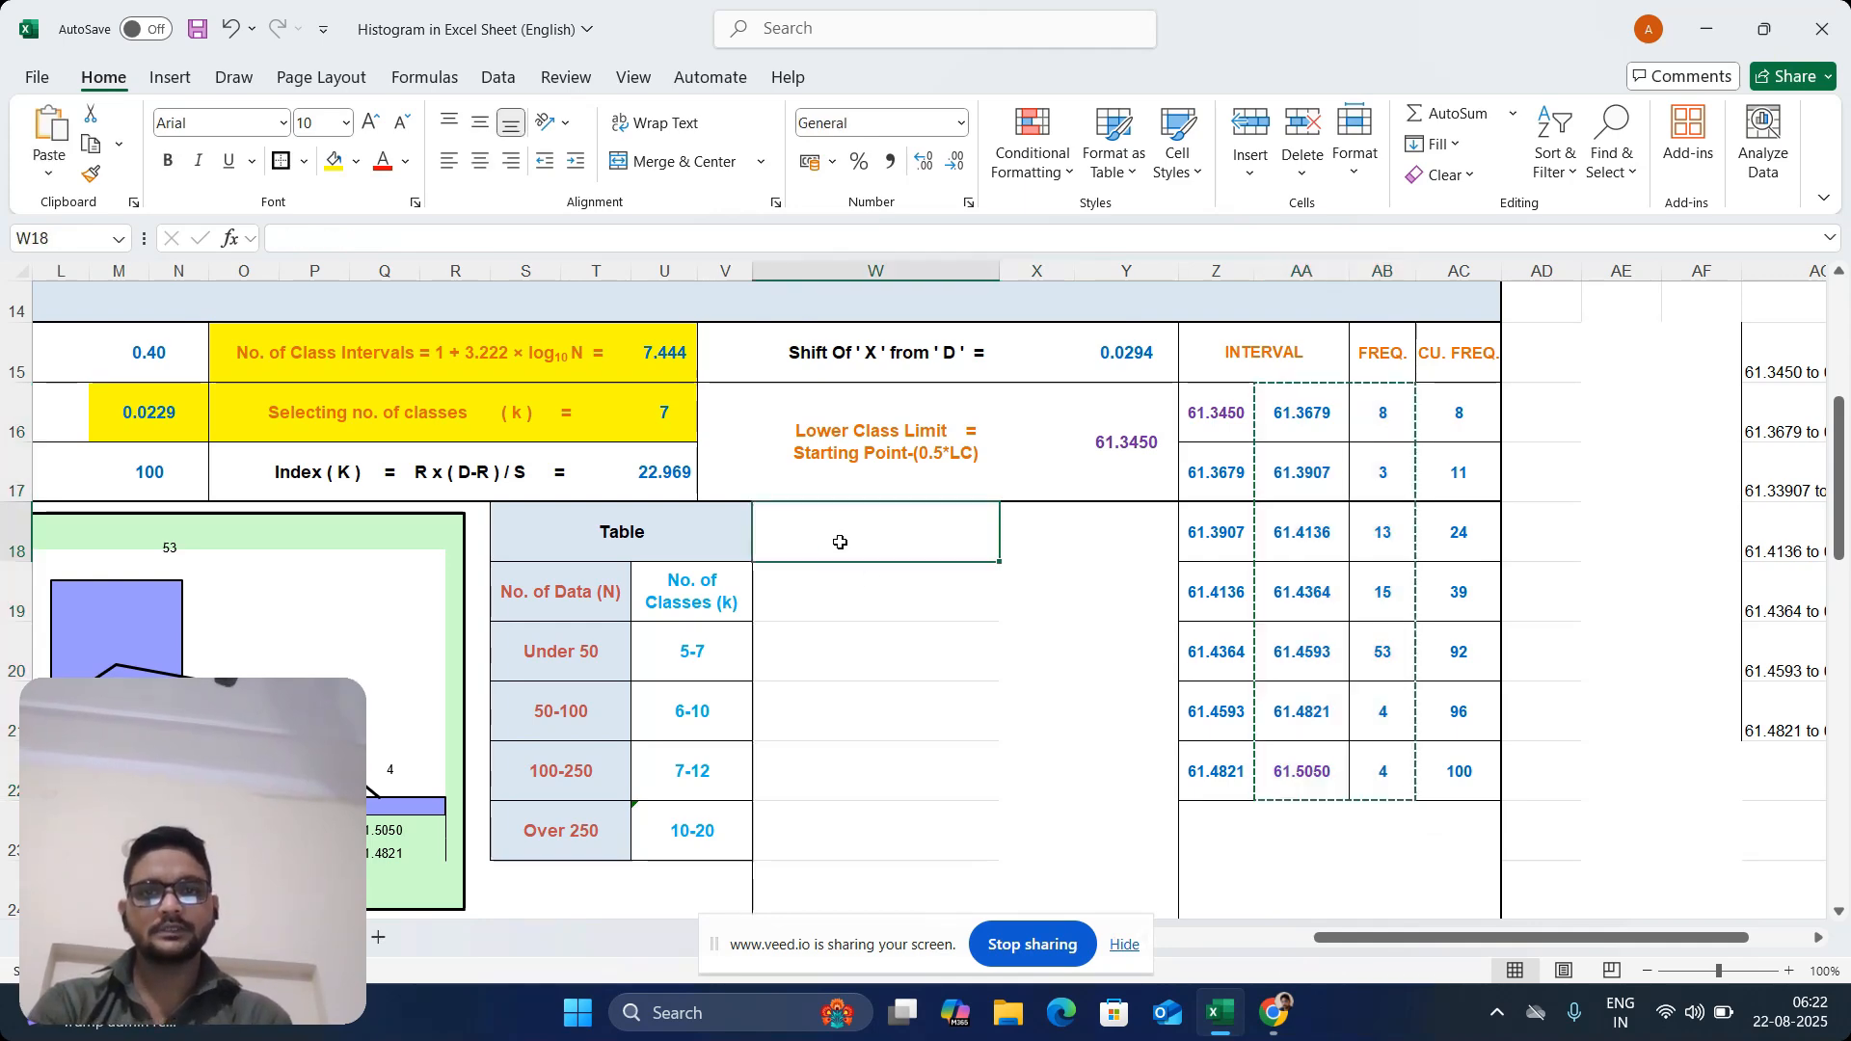
click(1027, 550)
click(859, 541)
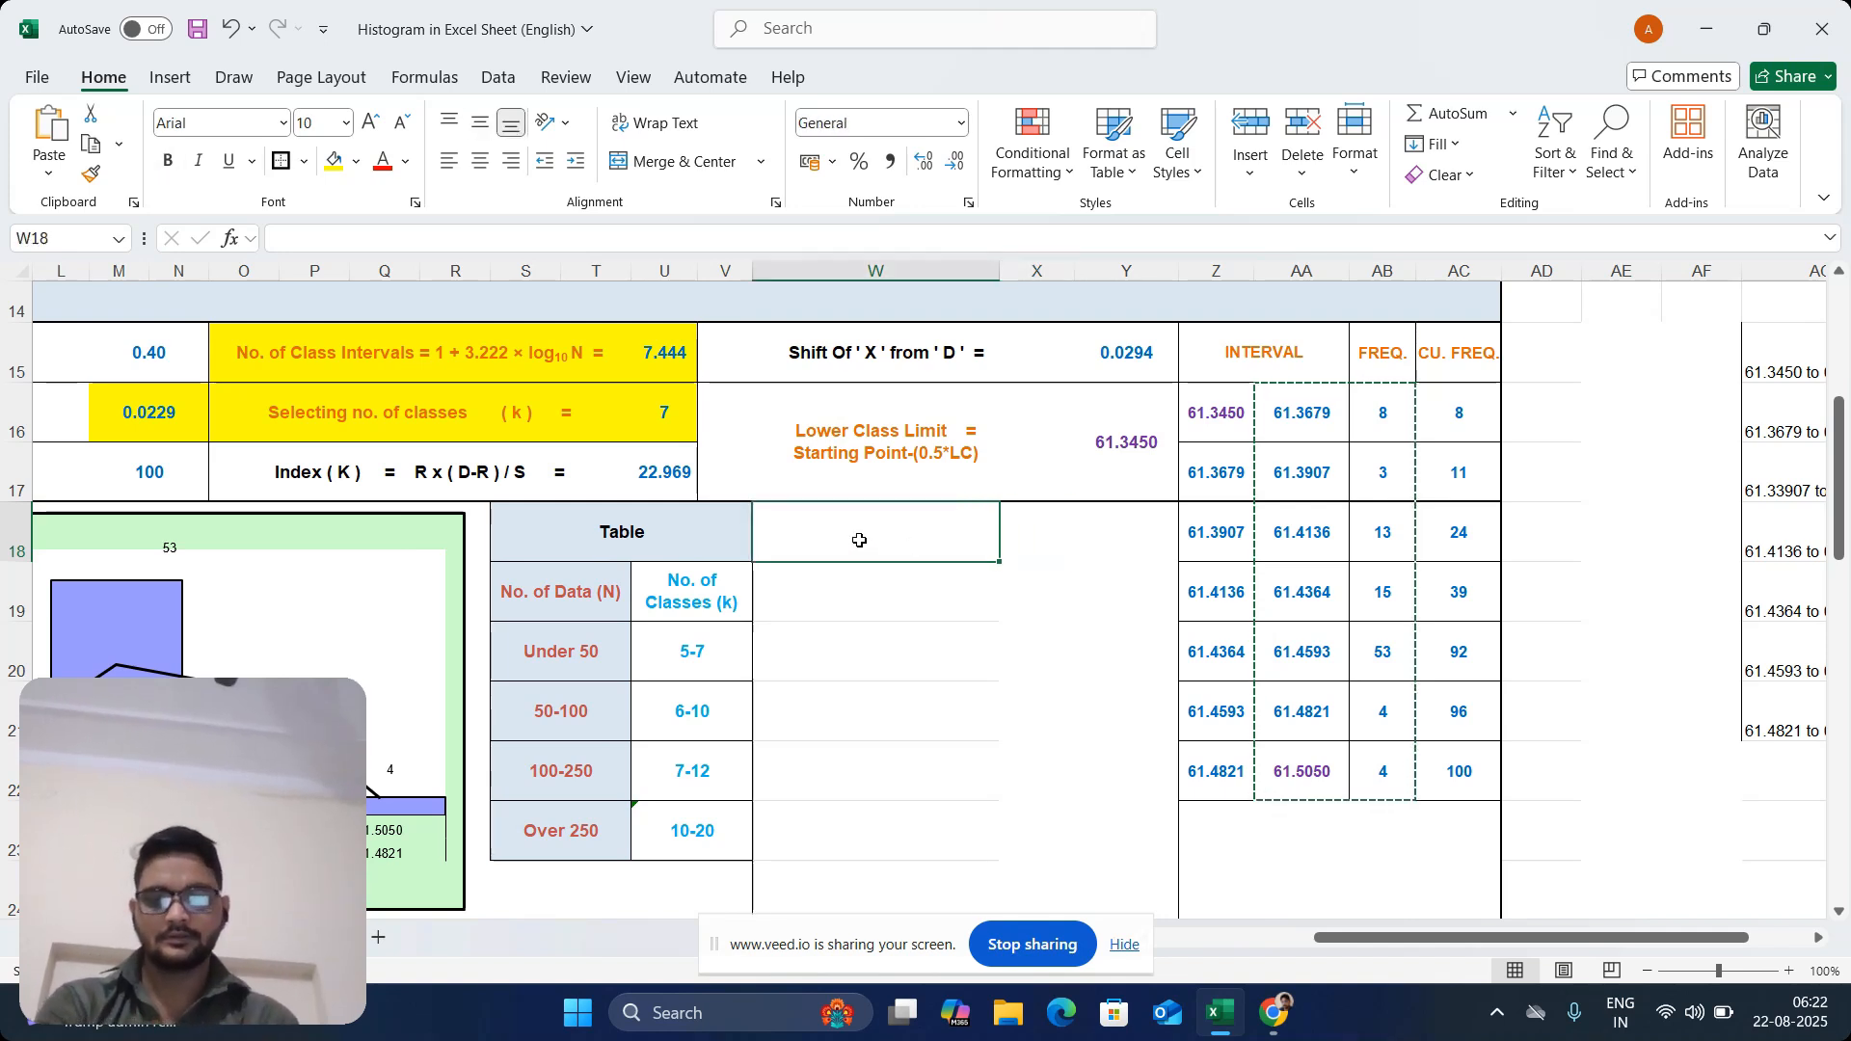
key(ctrl+v)
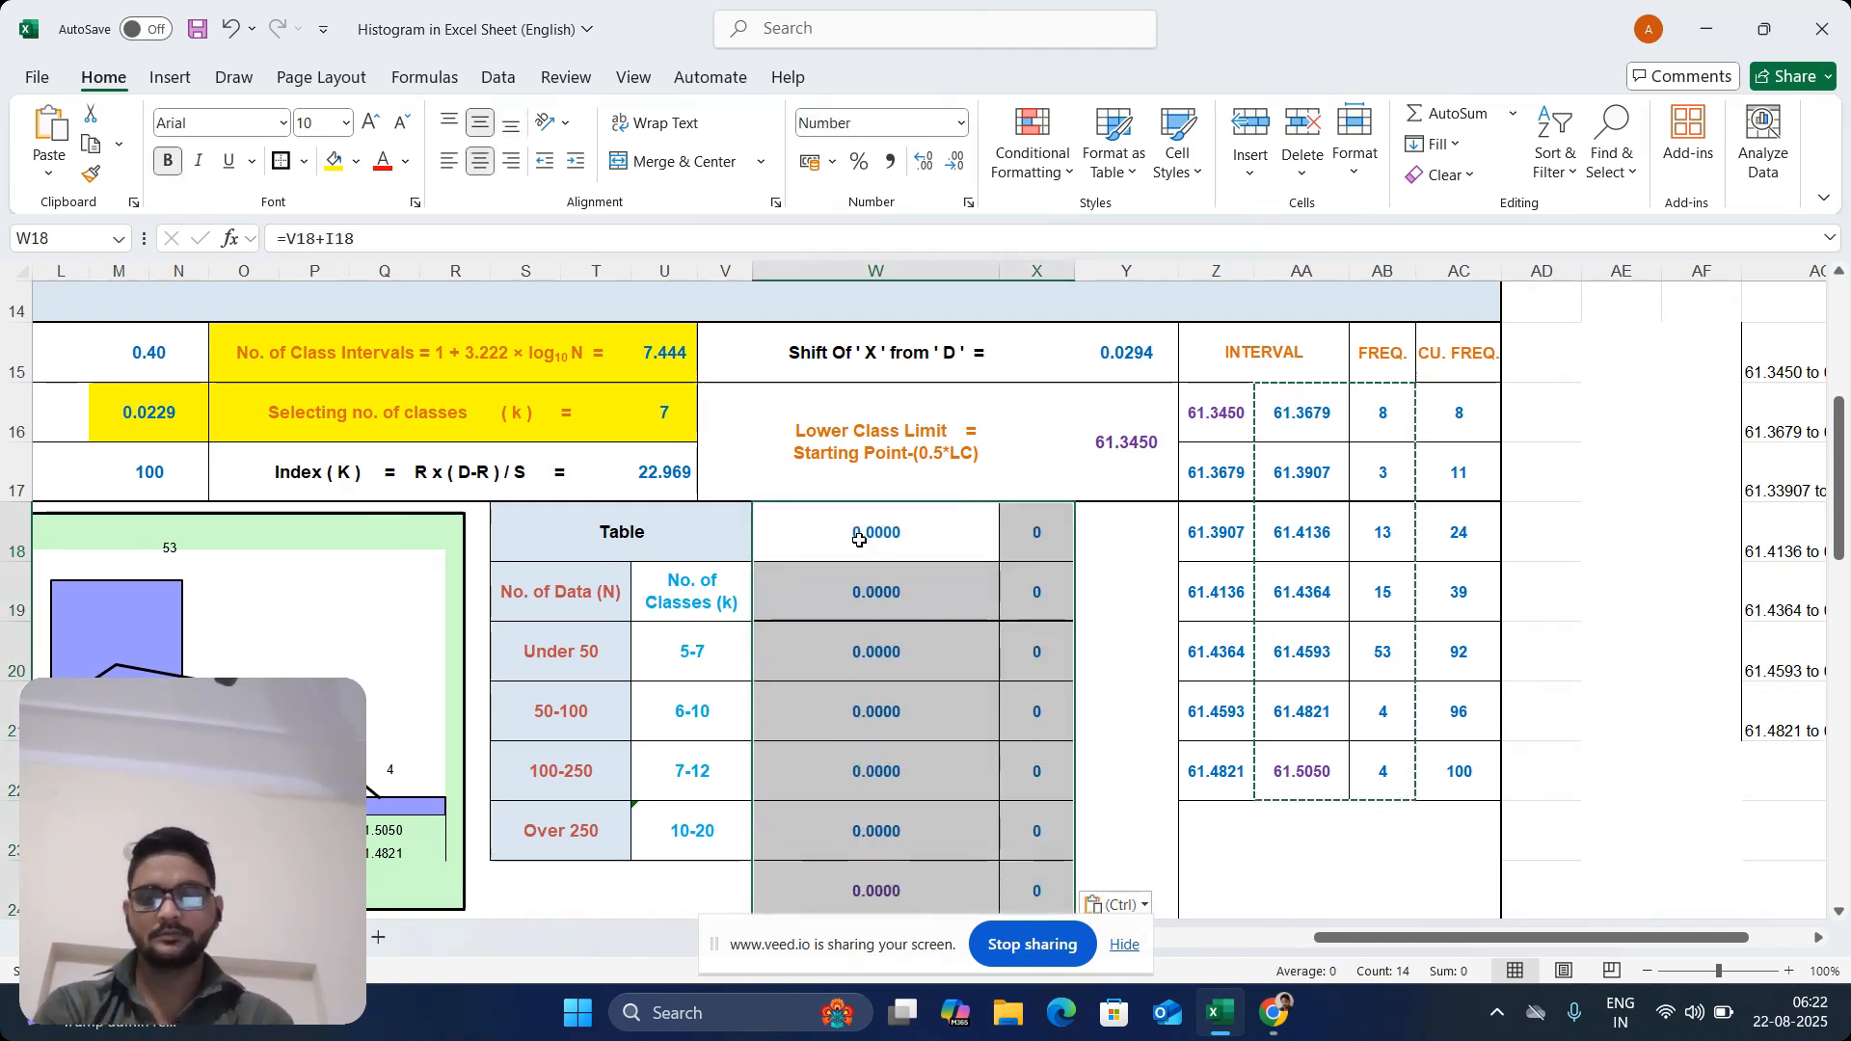
key(ctrl+z)
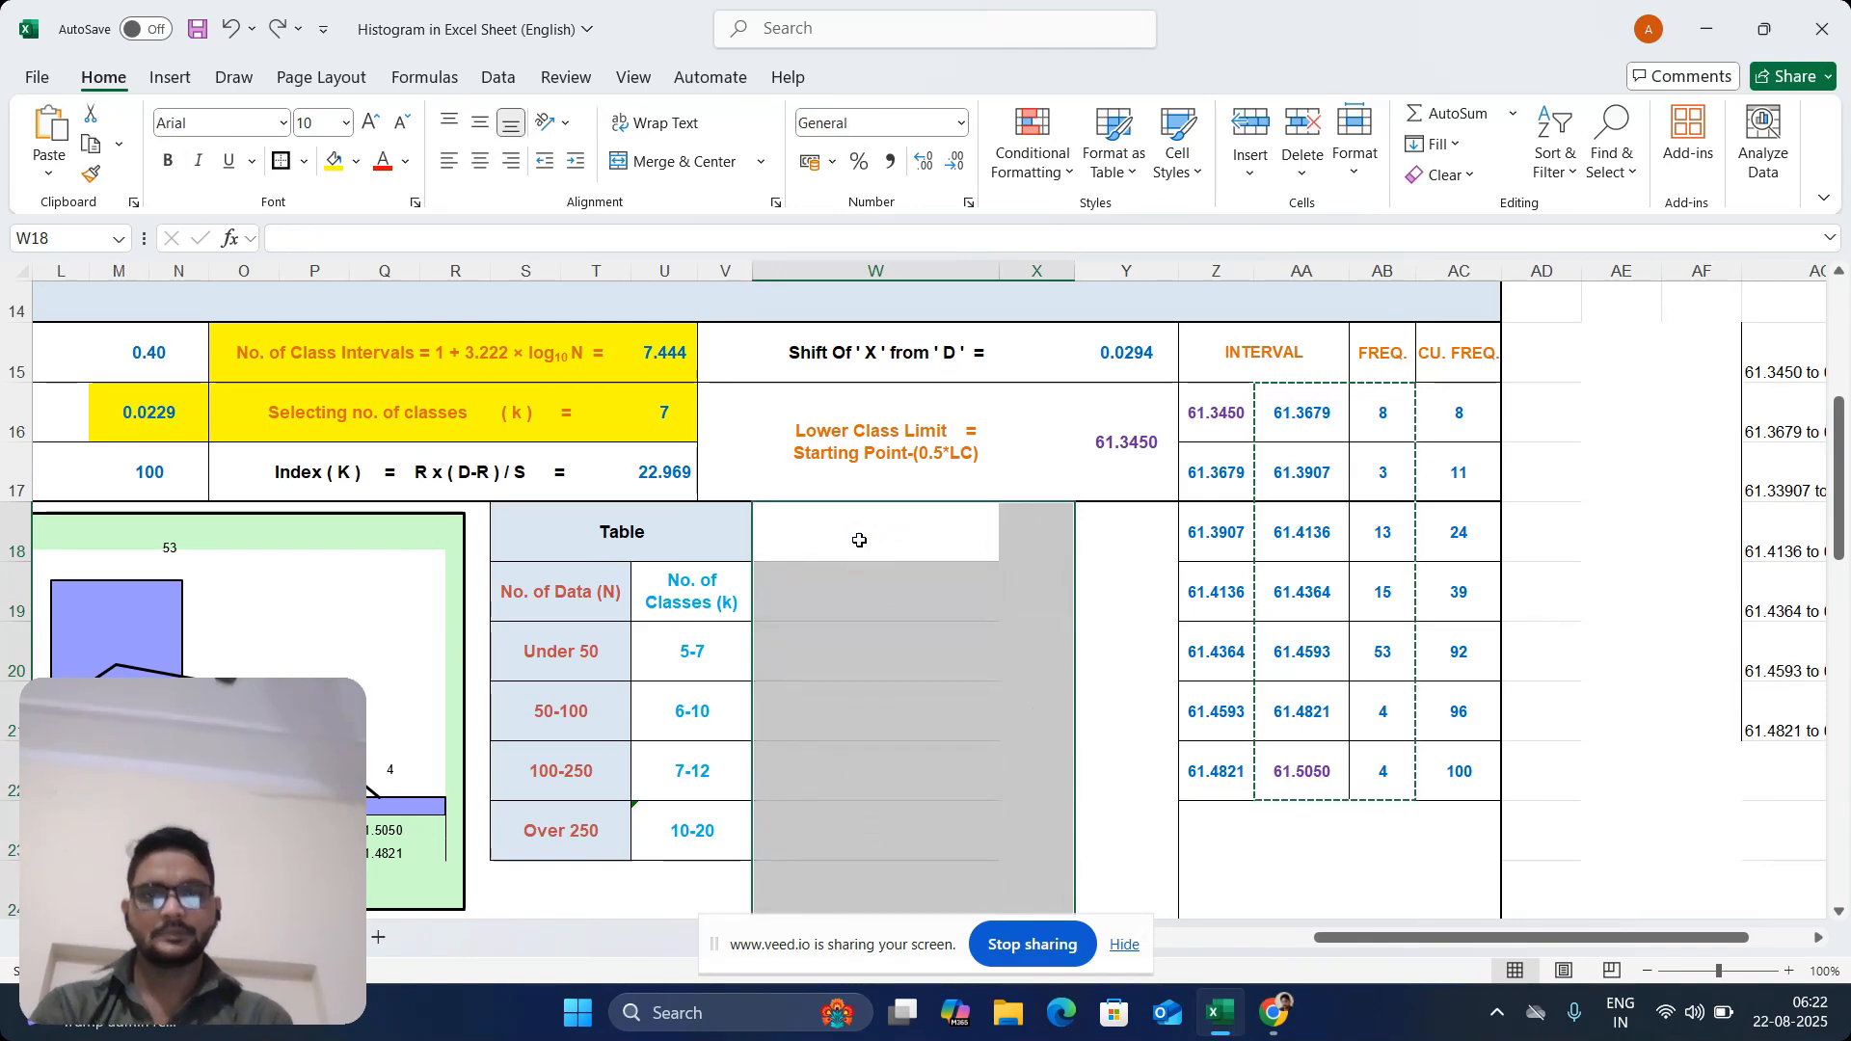
right_click(860, 546)
click(956, 385)
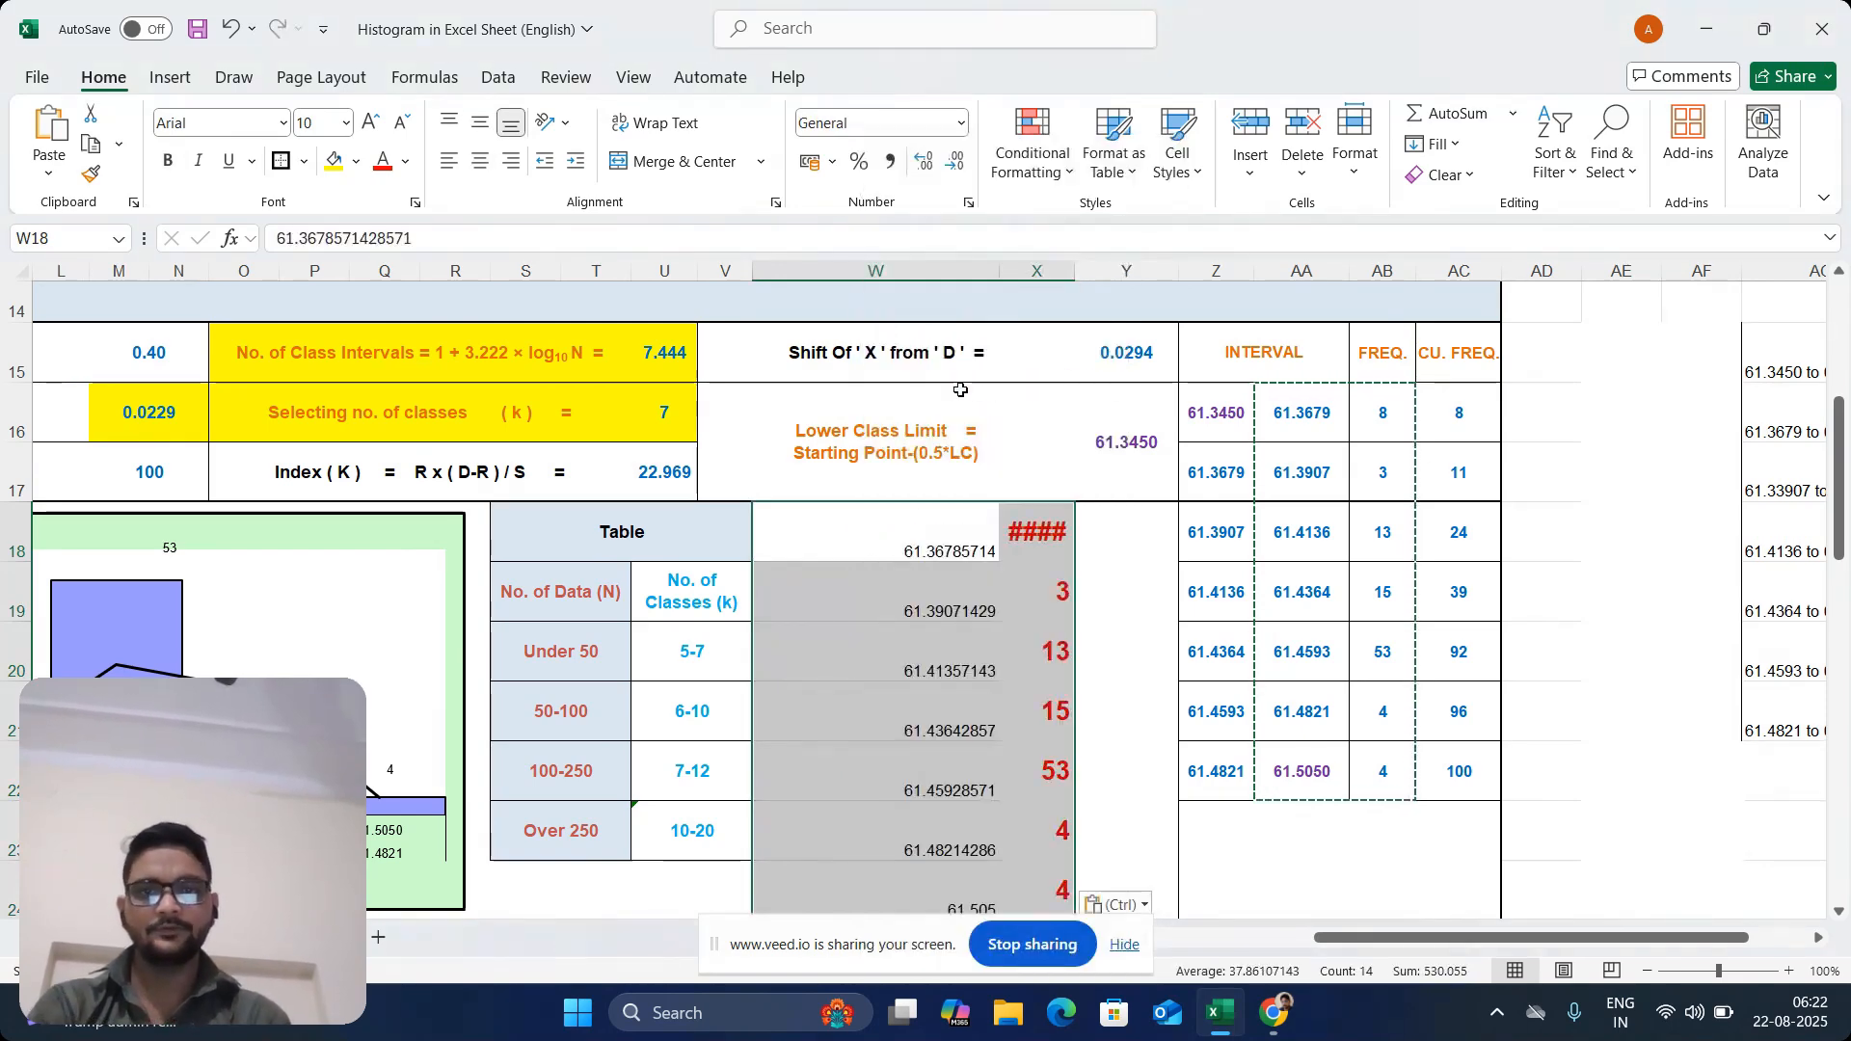
Widen column X to fit the first pasted frequency in X18
right_click(1047, 524)
key(Escape)
click(1022, 530)
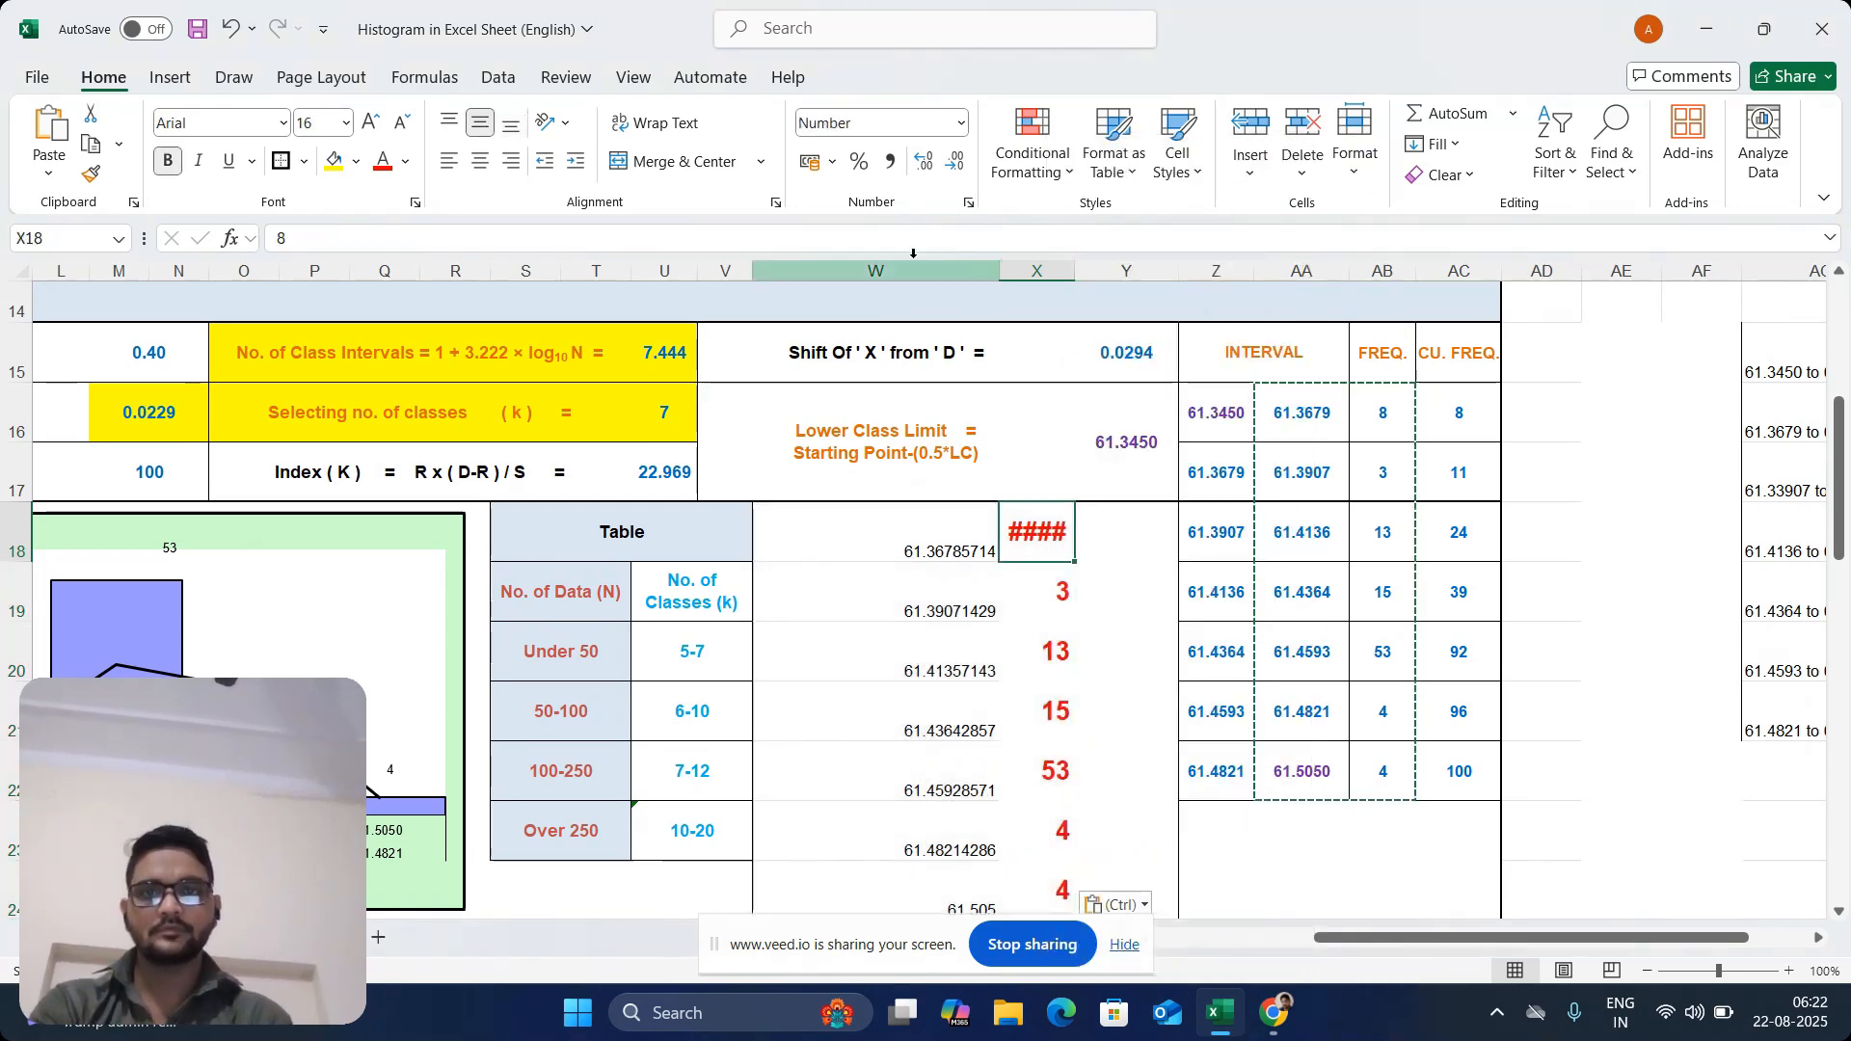
click(917, 160)
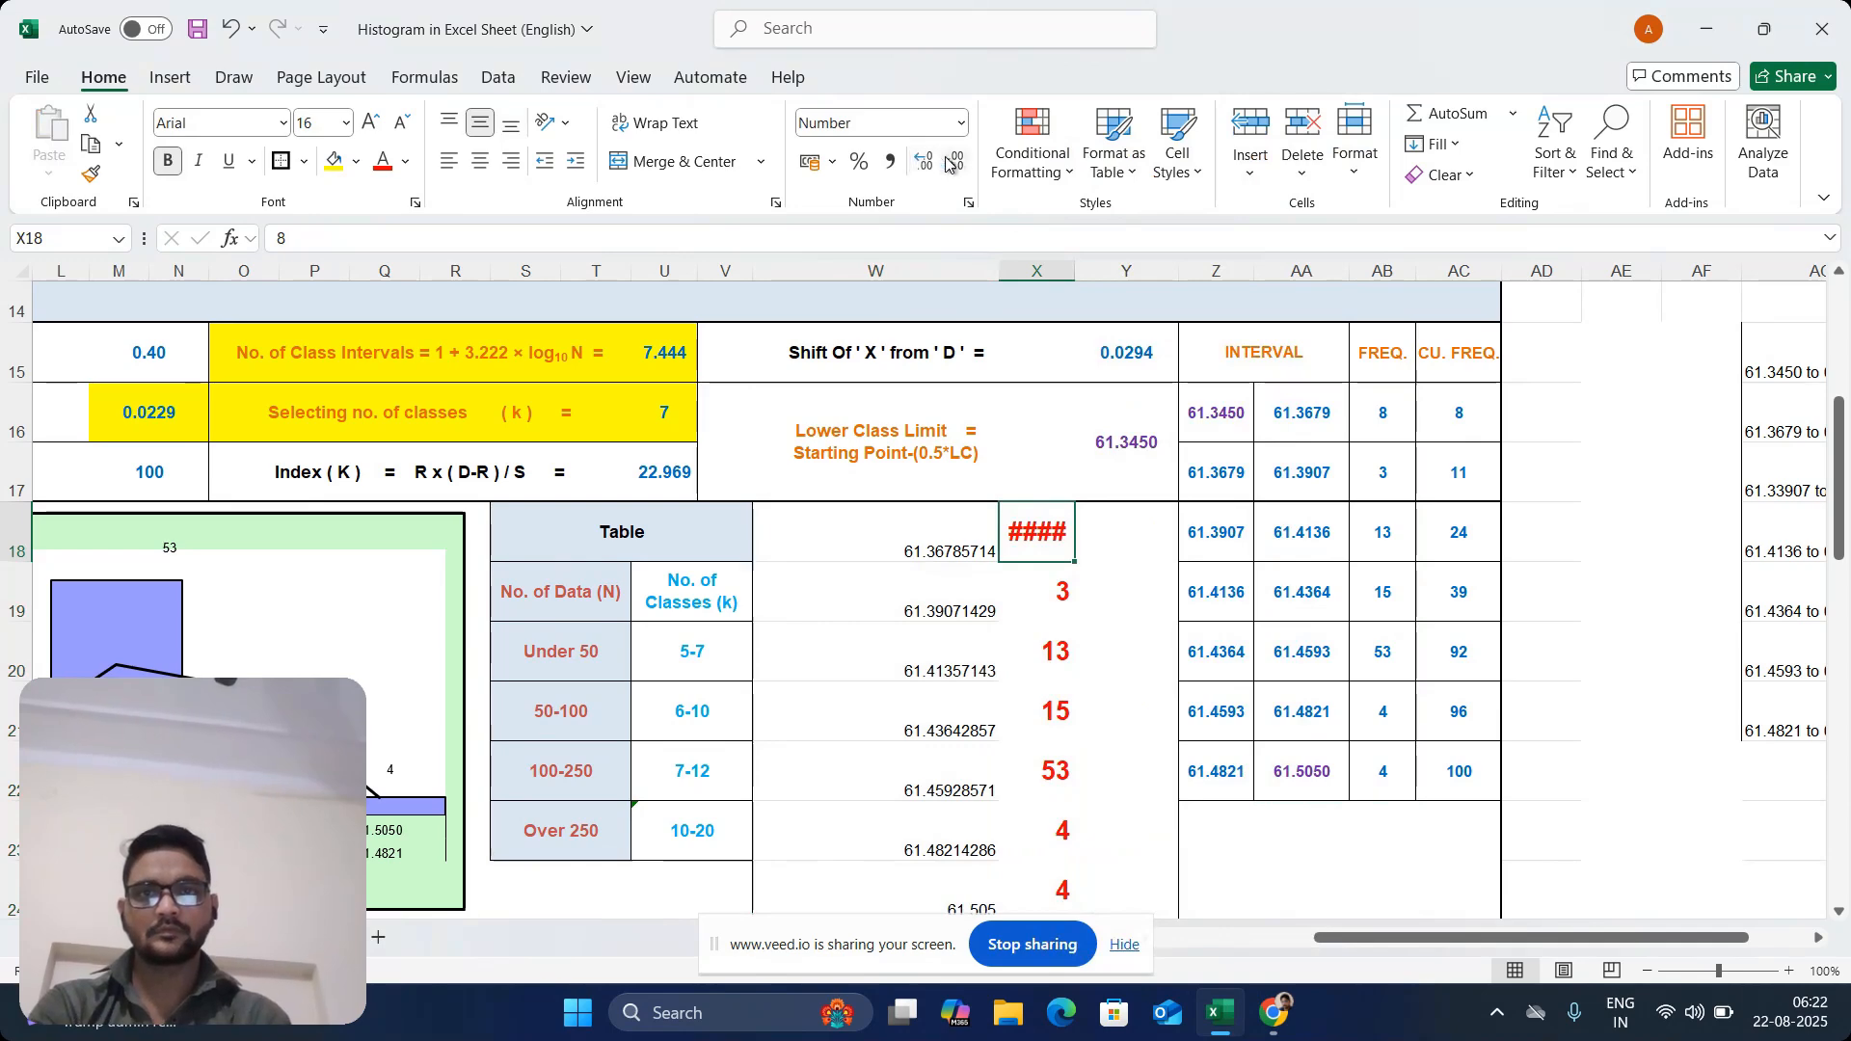
double_click(1062, 523)
click(1095, 579)
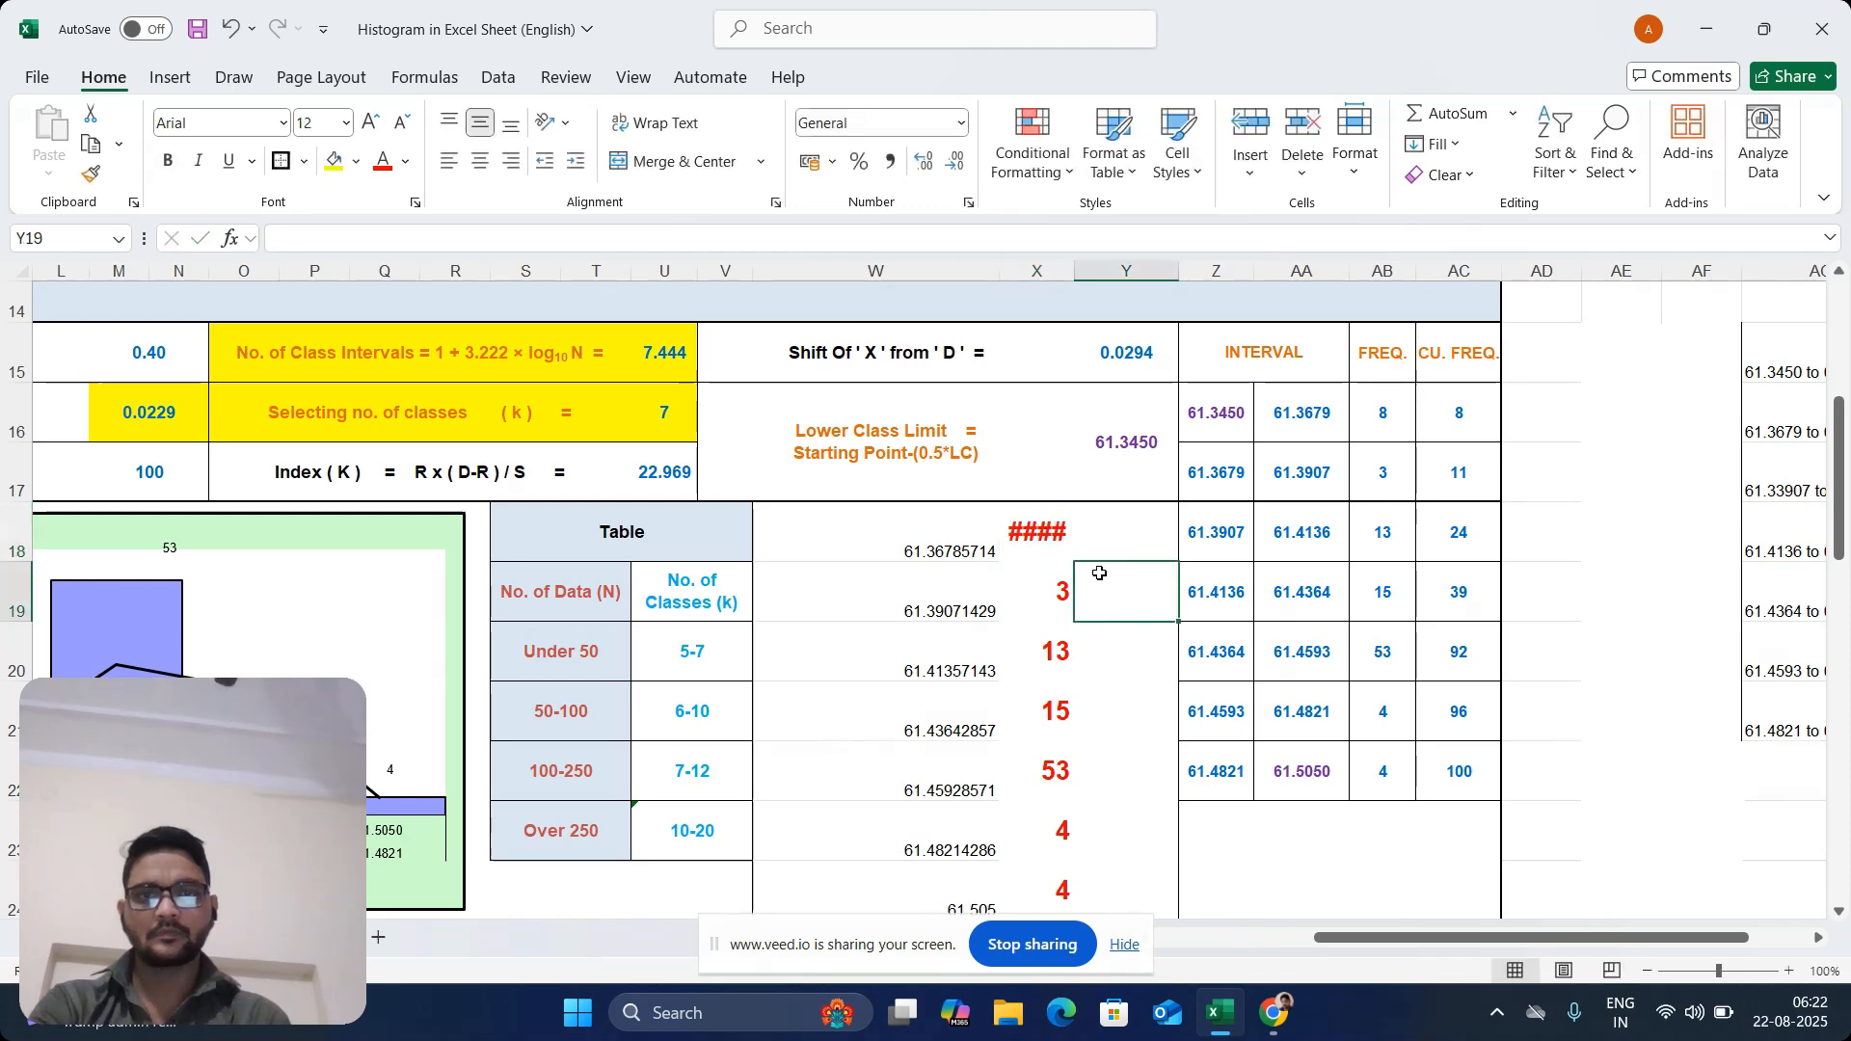
click(1044, 525)
drag(1075, 272, 1109, 289)
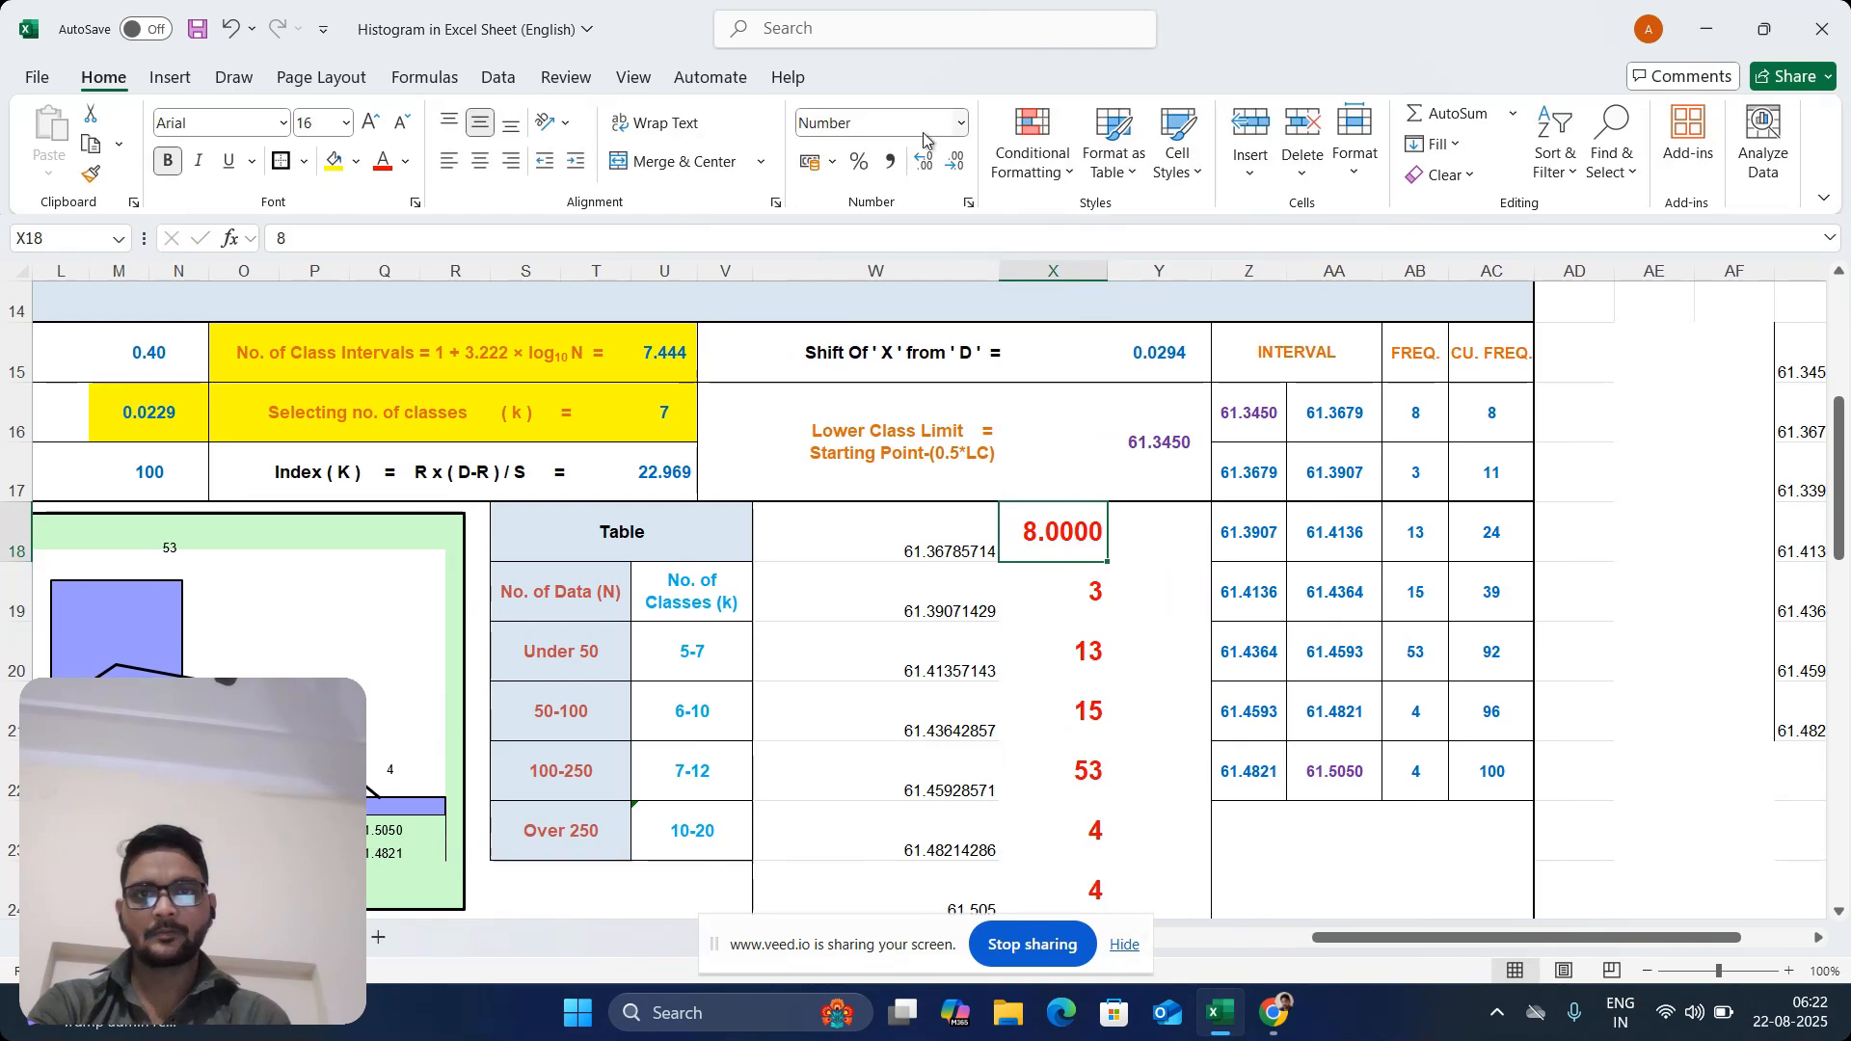
Format the frequency in X18 with no decimal places and narrow column X slightly
click(923, 162)
click(924, 161)
click(960, 174)
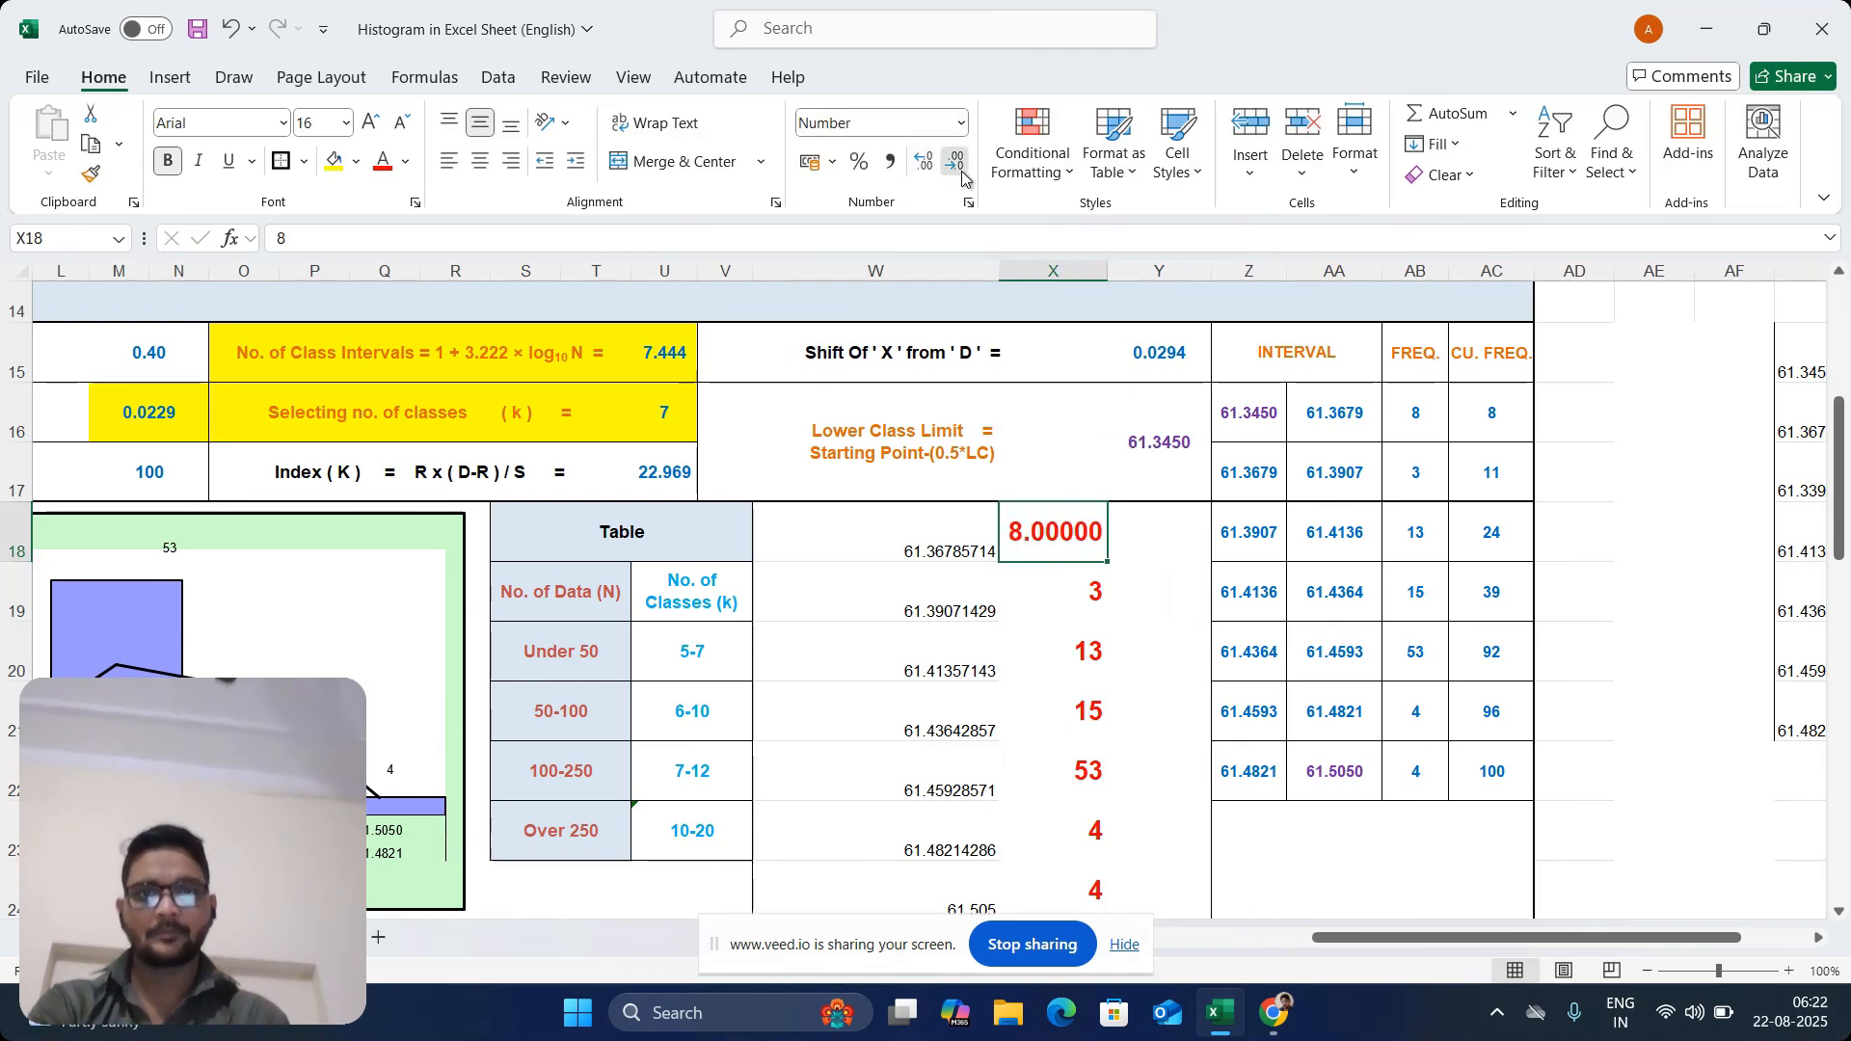
click(960, 172)
click(960, 171)
click(961, 172)
click(960, 171)
click(961, 172)
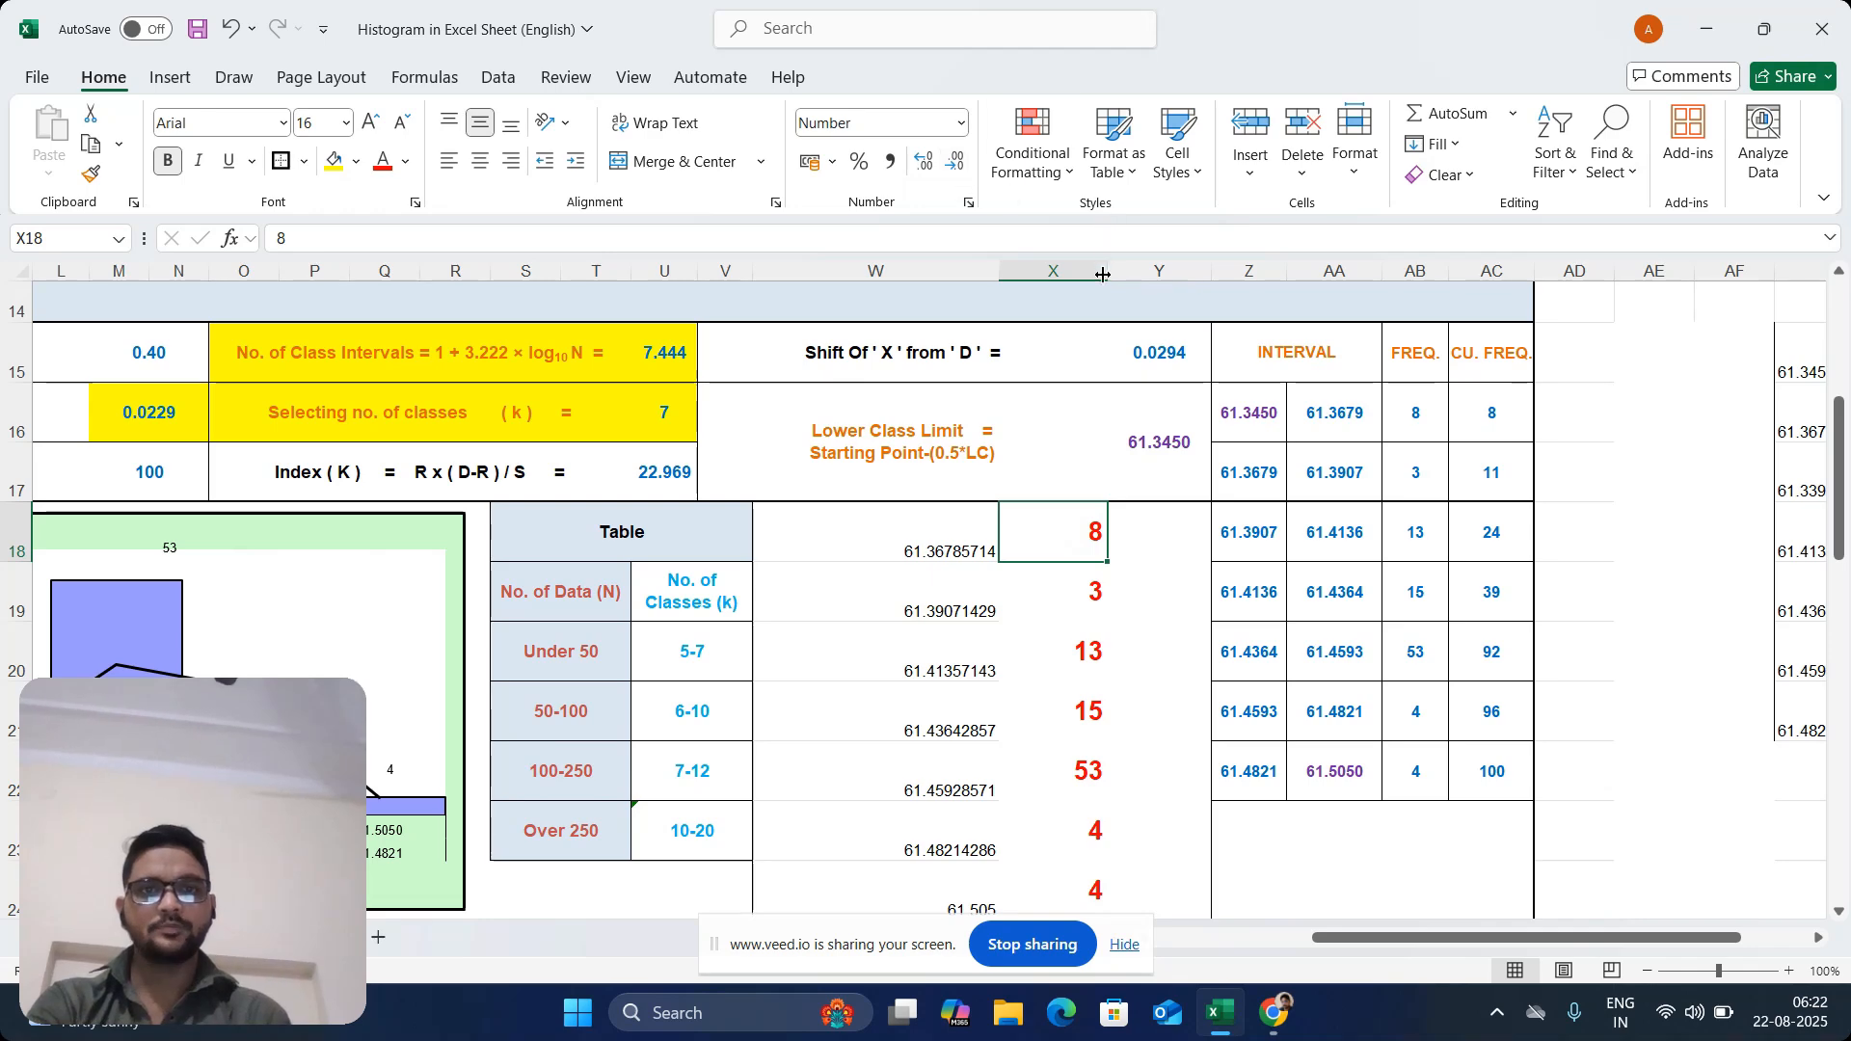
drag(1103, 275, 1085, 275)
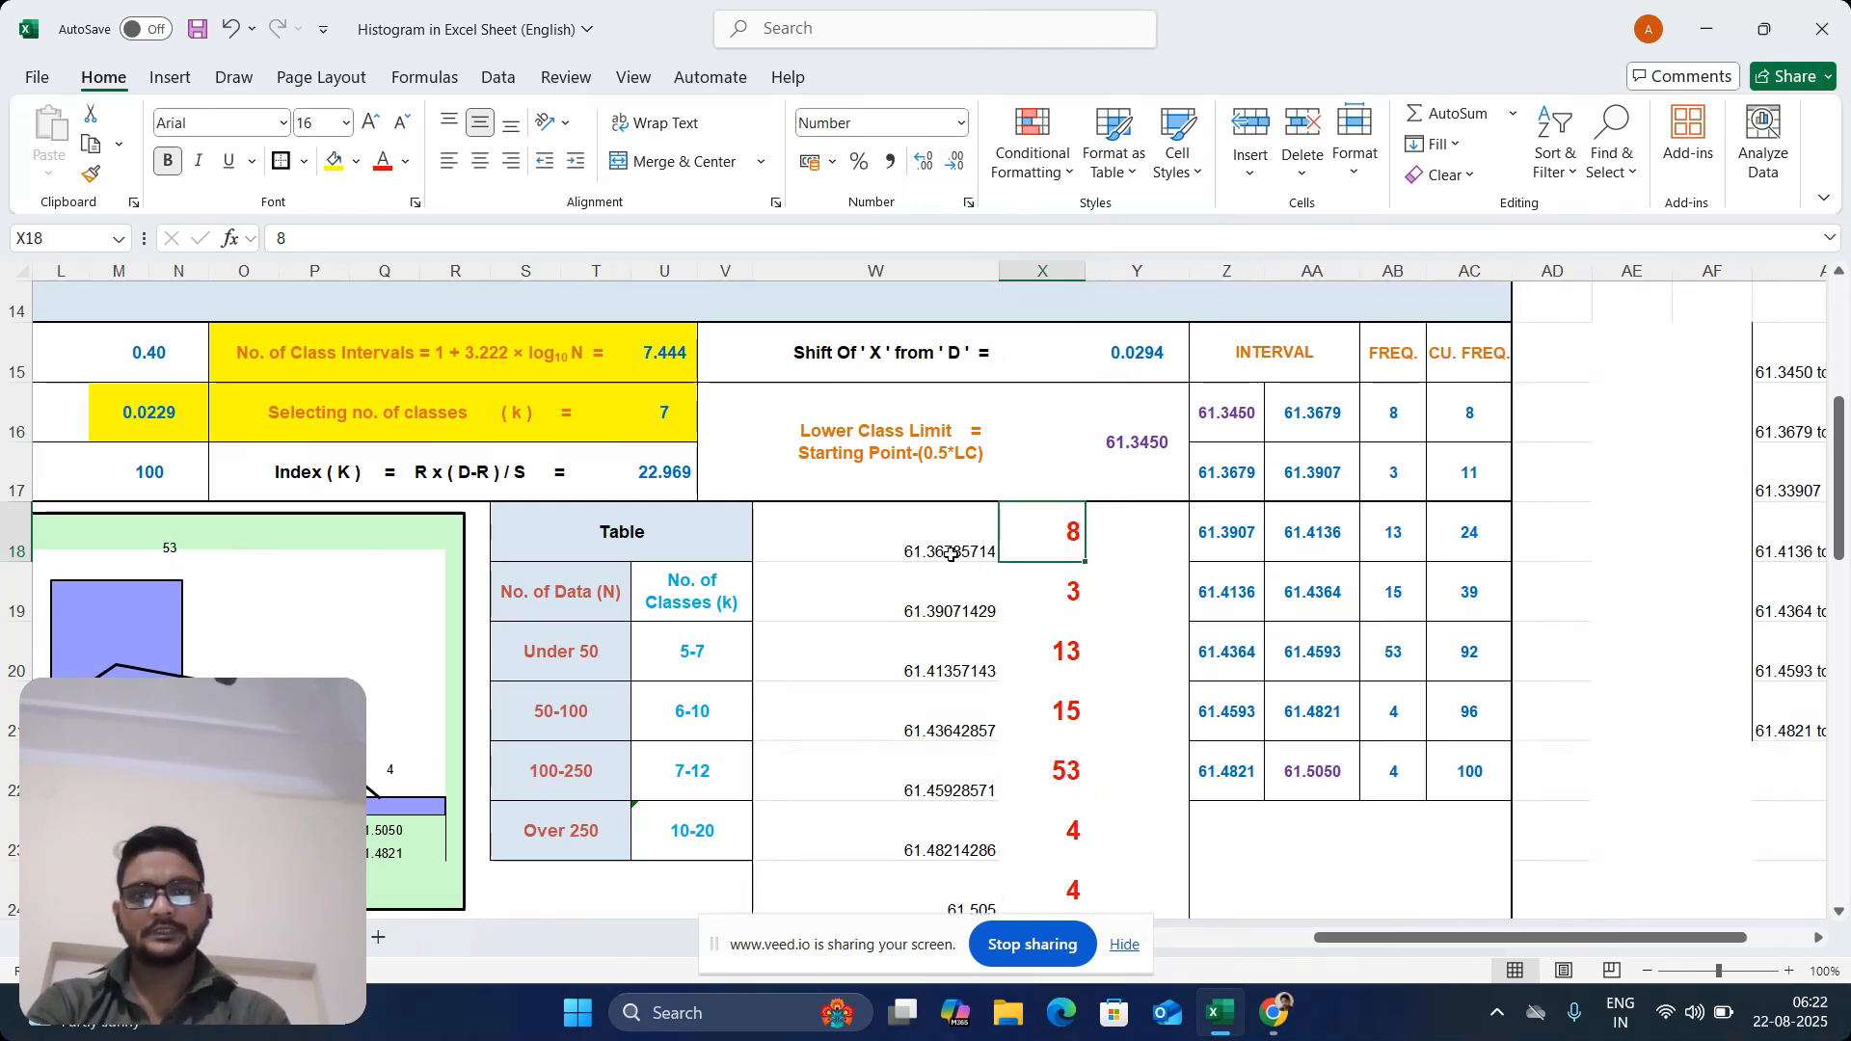
Format the pasted upper limits in W18:W24 to five decimal places
drag(951, 554, 998, 853)
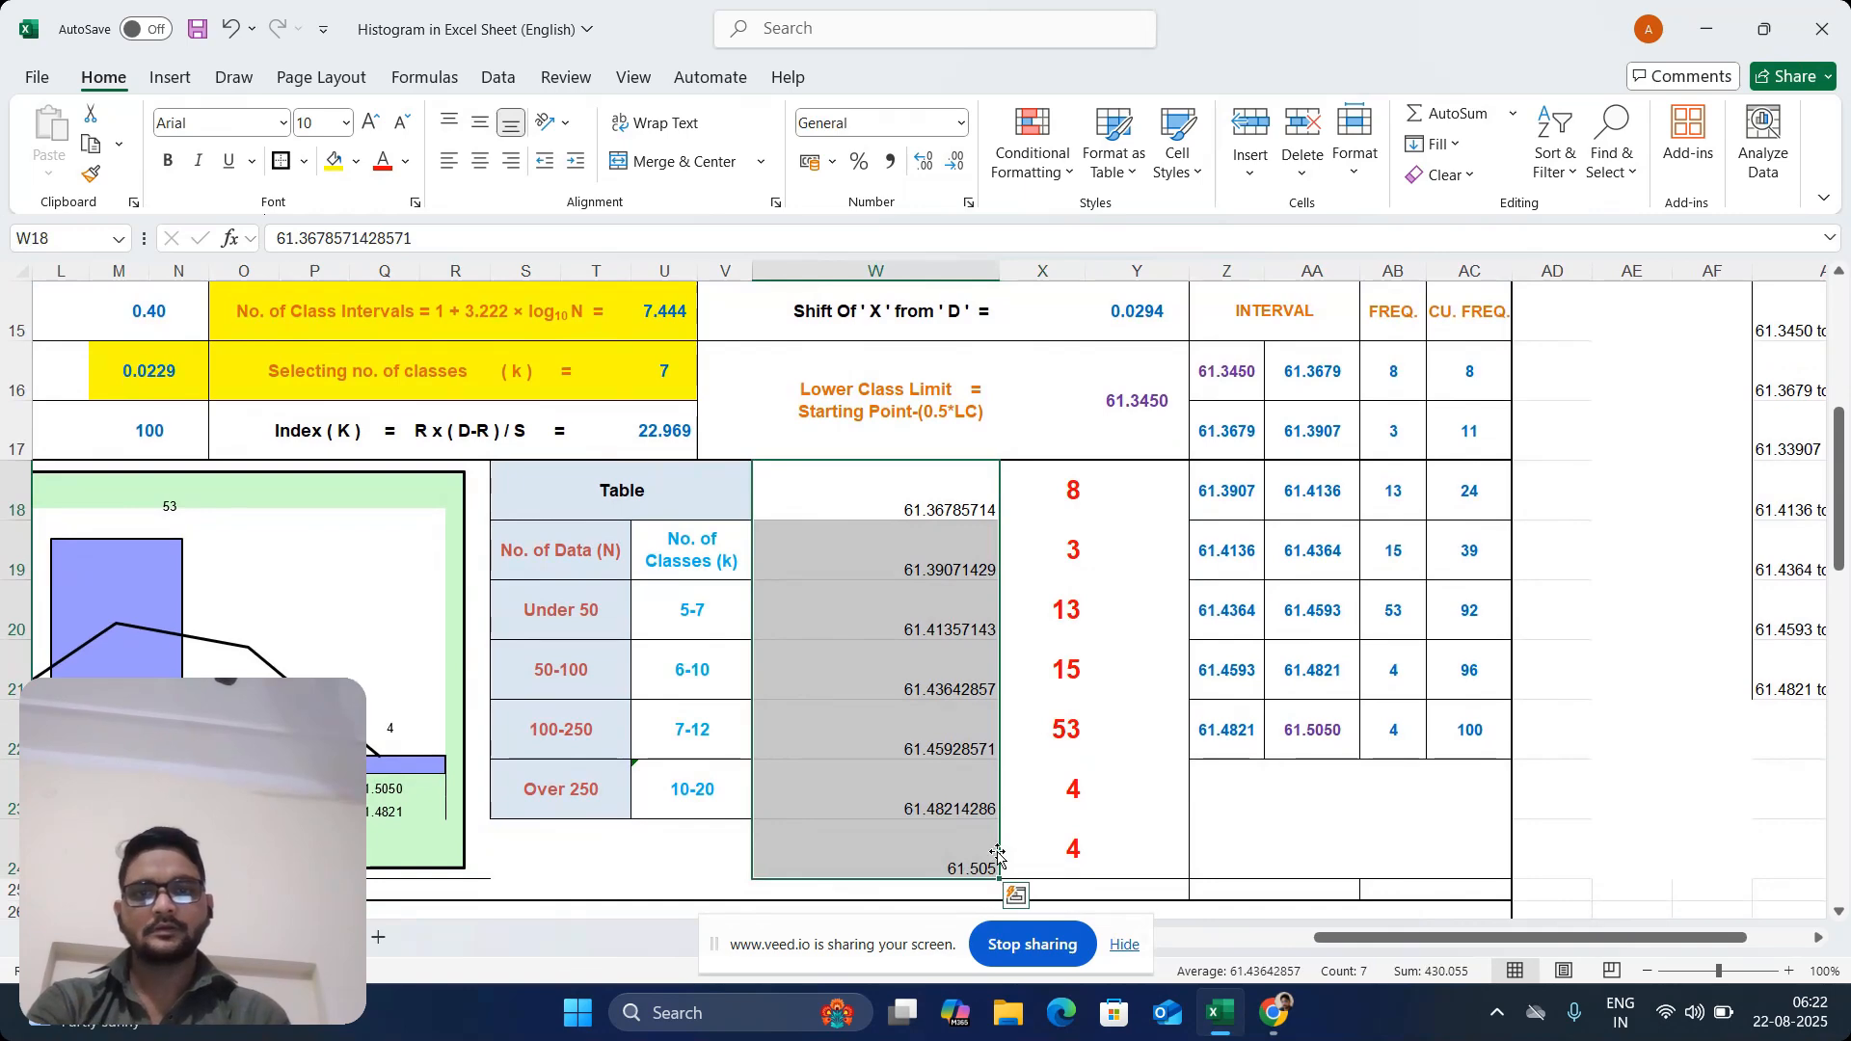
click(952, 164)
click(923, 162)
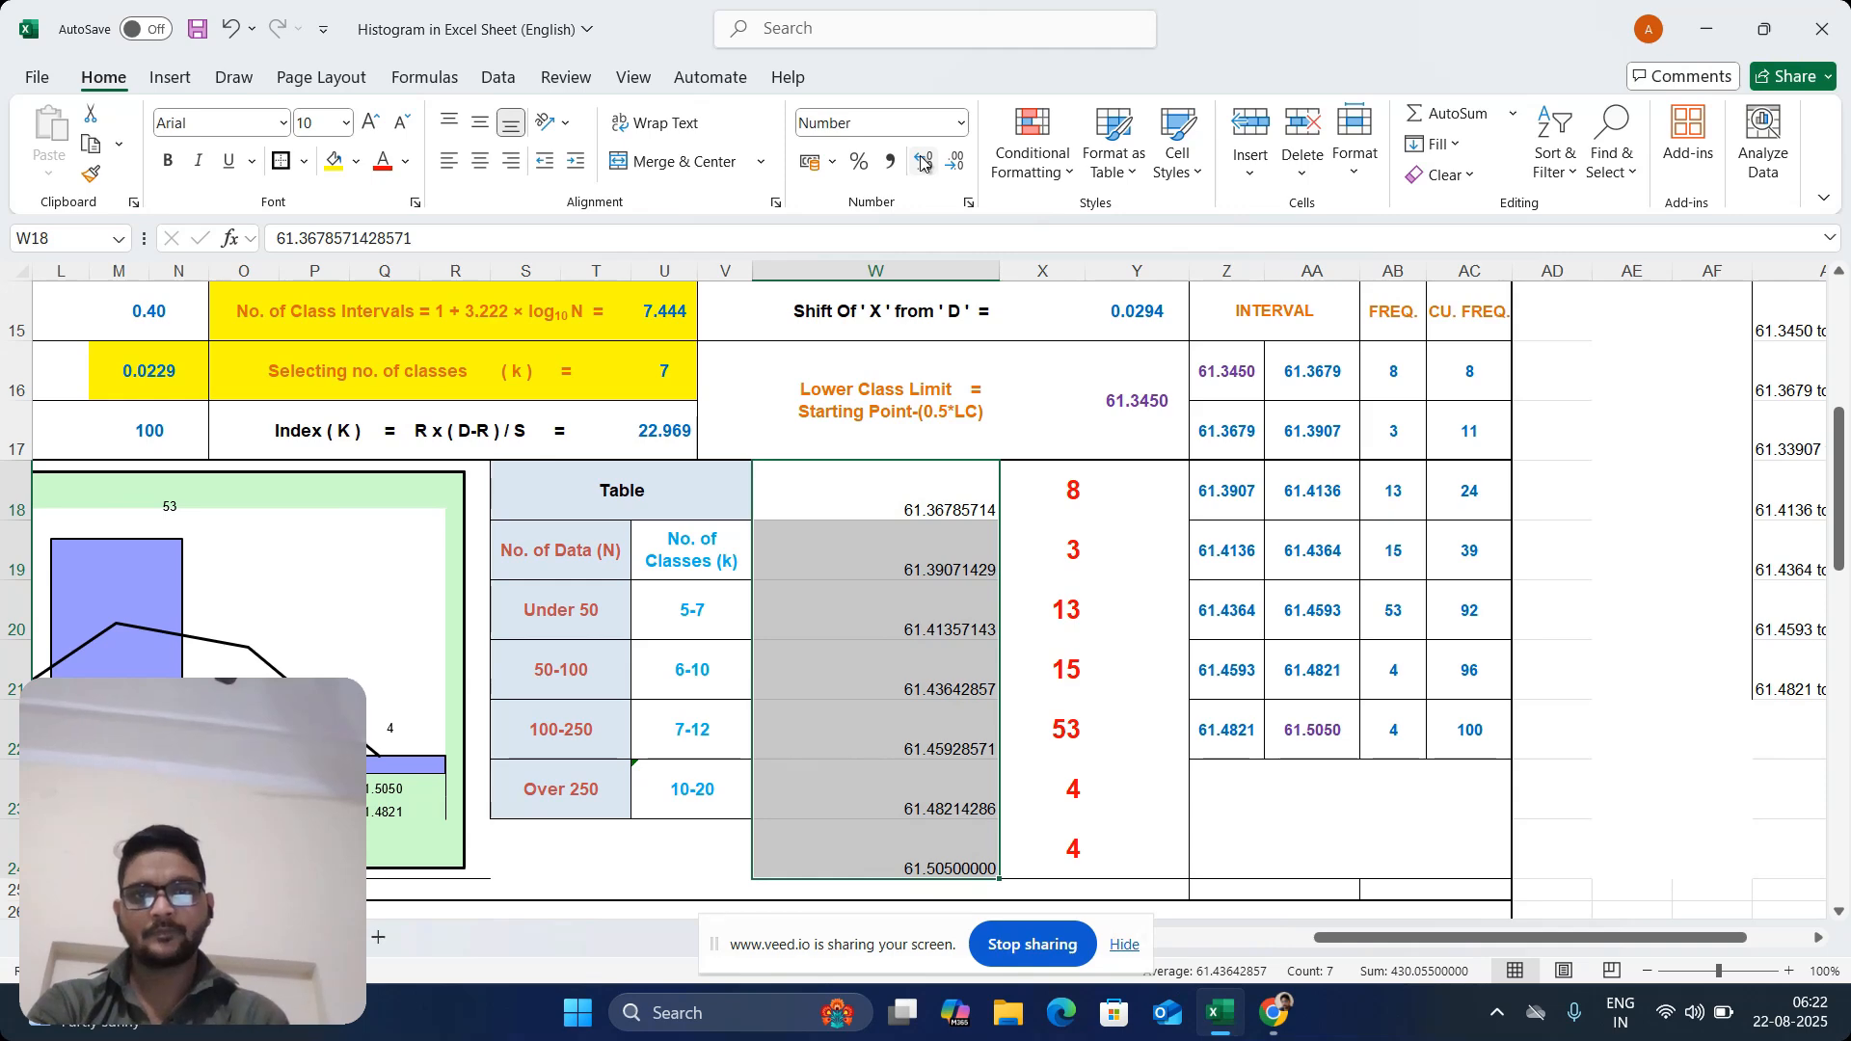
click(923, 162)
click(957, 165)
click(957, 165)
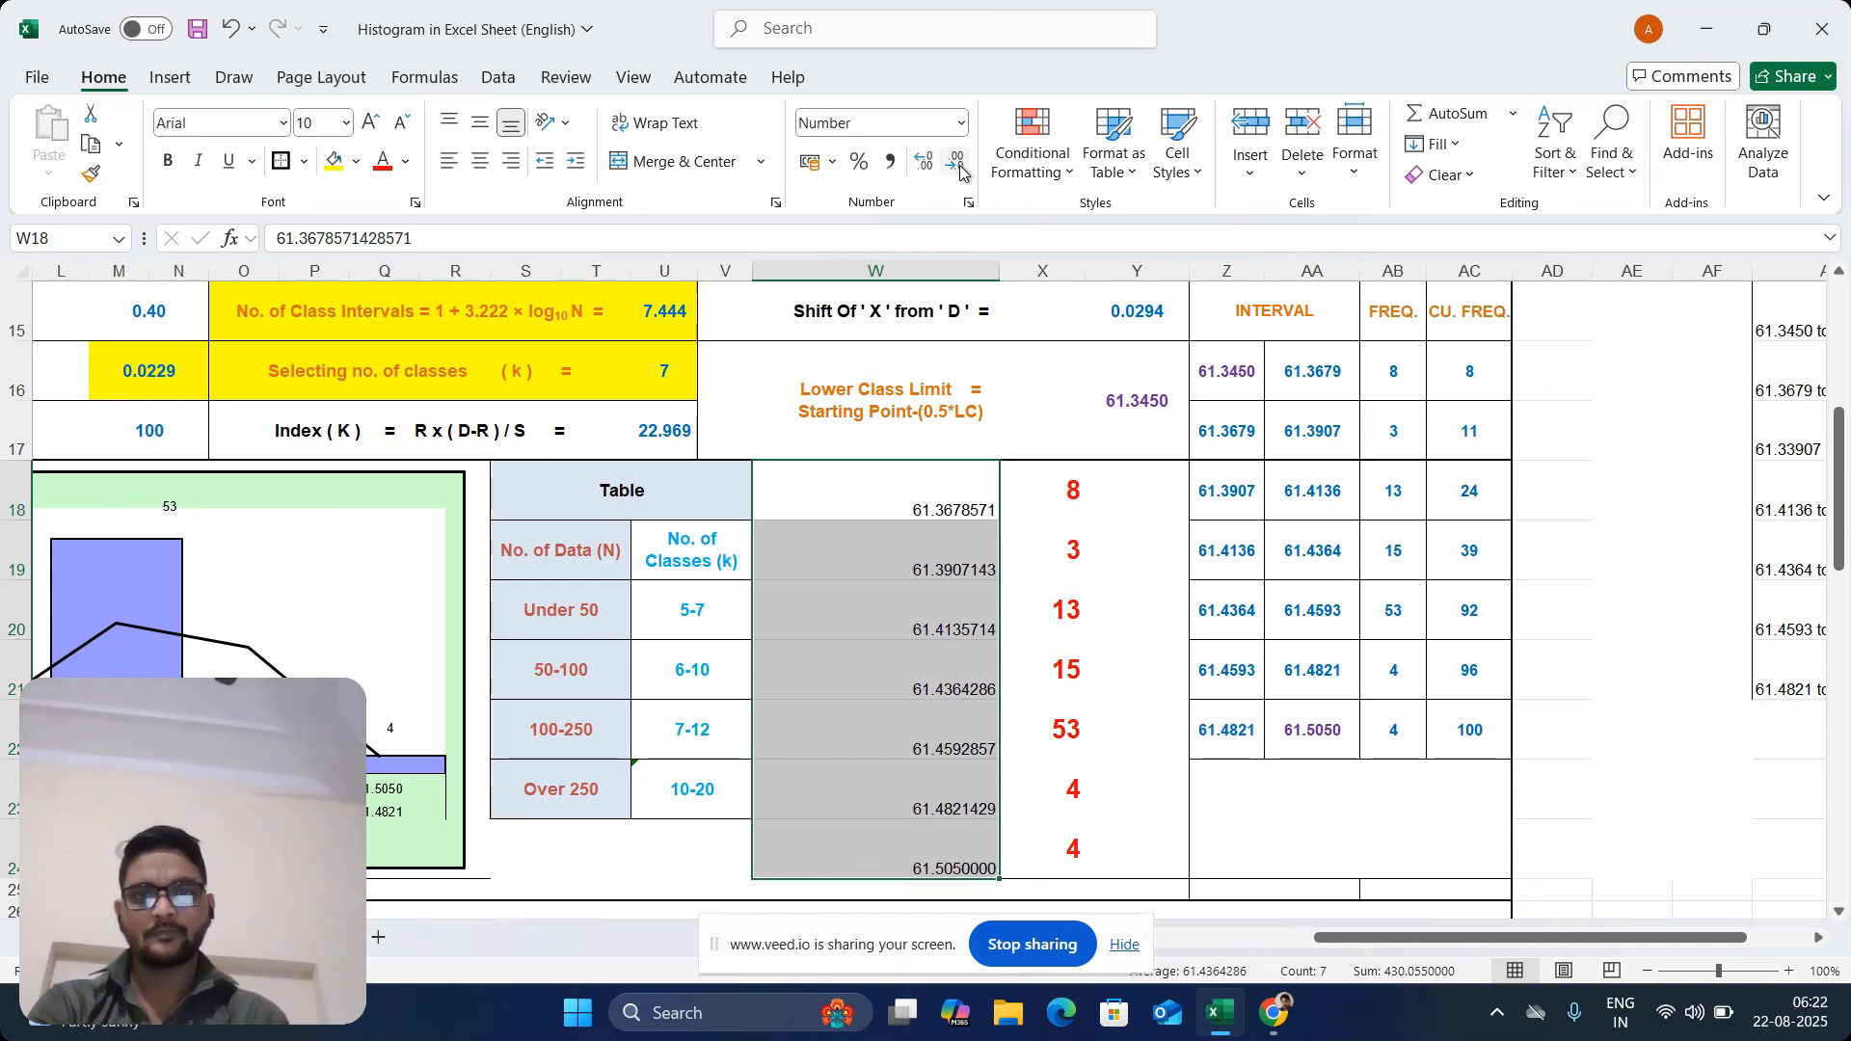
click(959, 170)
click(960, 172)
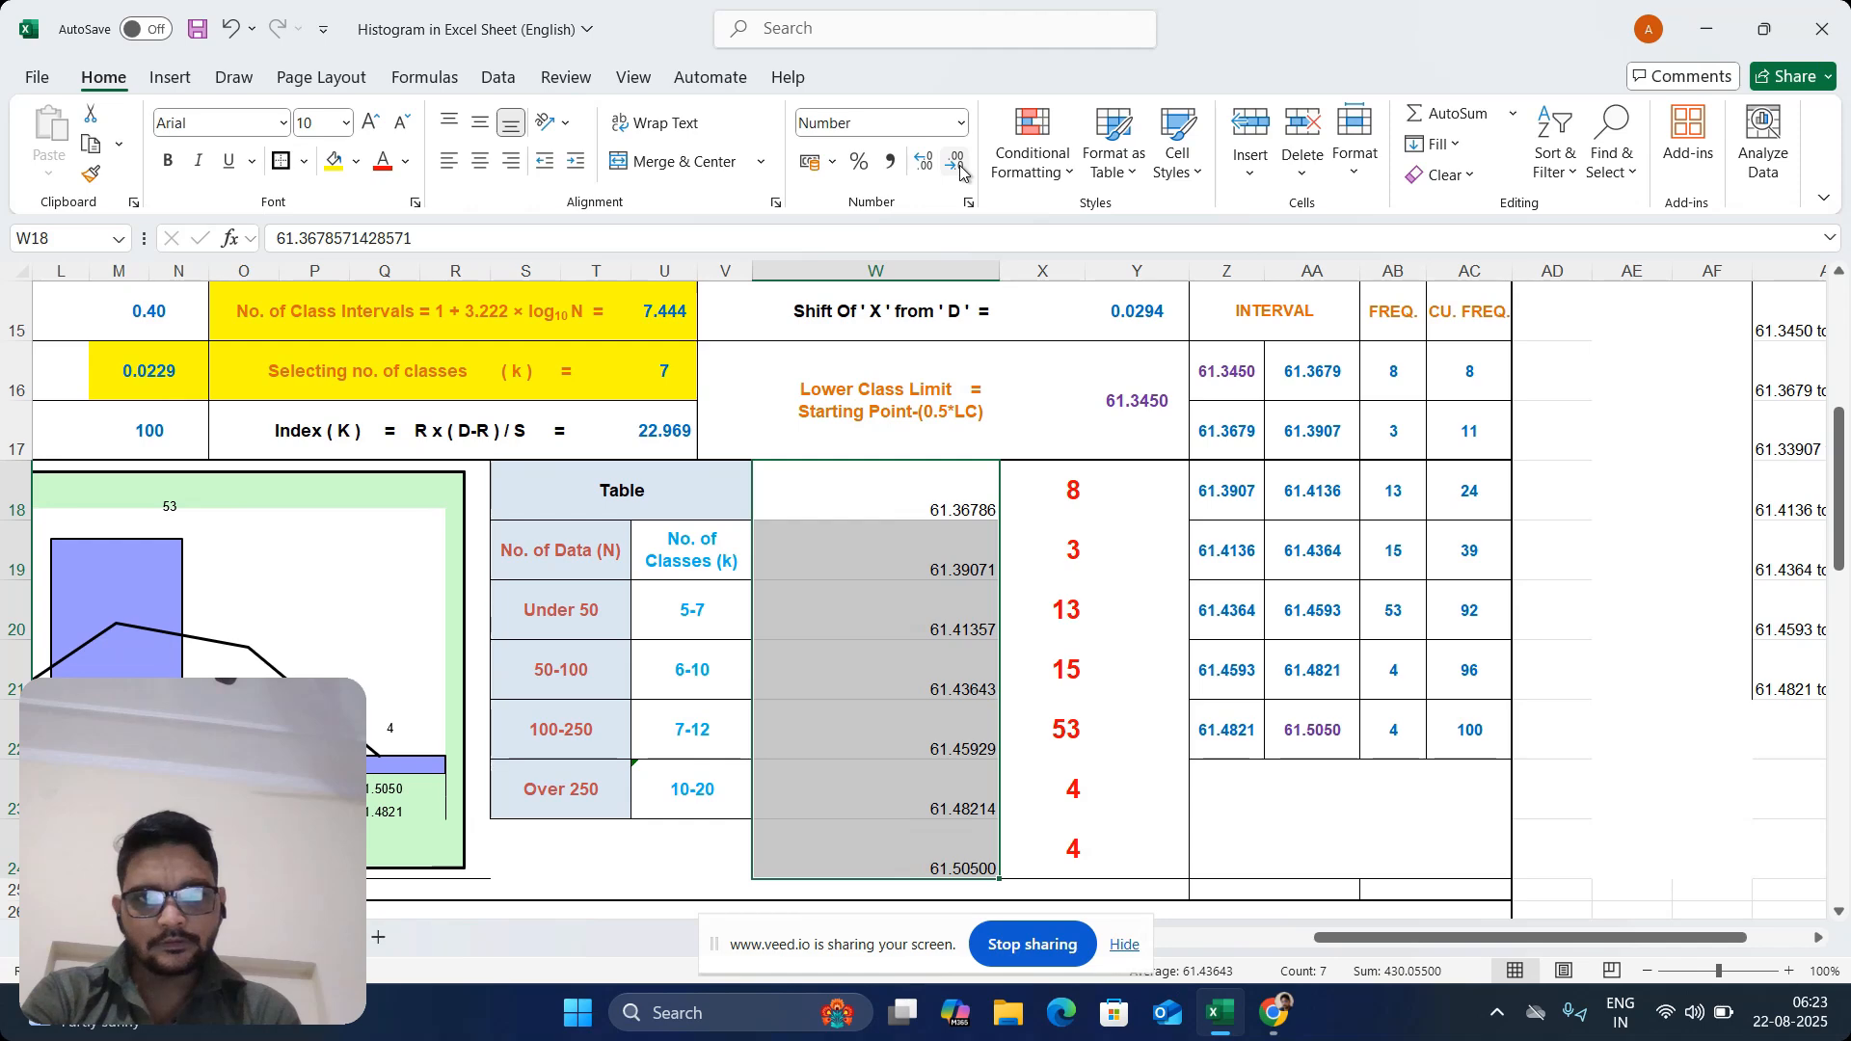
Show the upper limits in W18:W24 with four decimal places and centre W18:X24 horizontally and vertically
click(960, 171)
click(1088, 598)
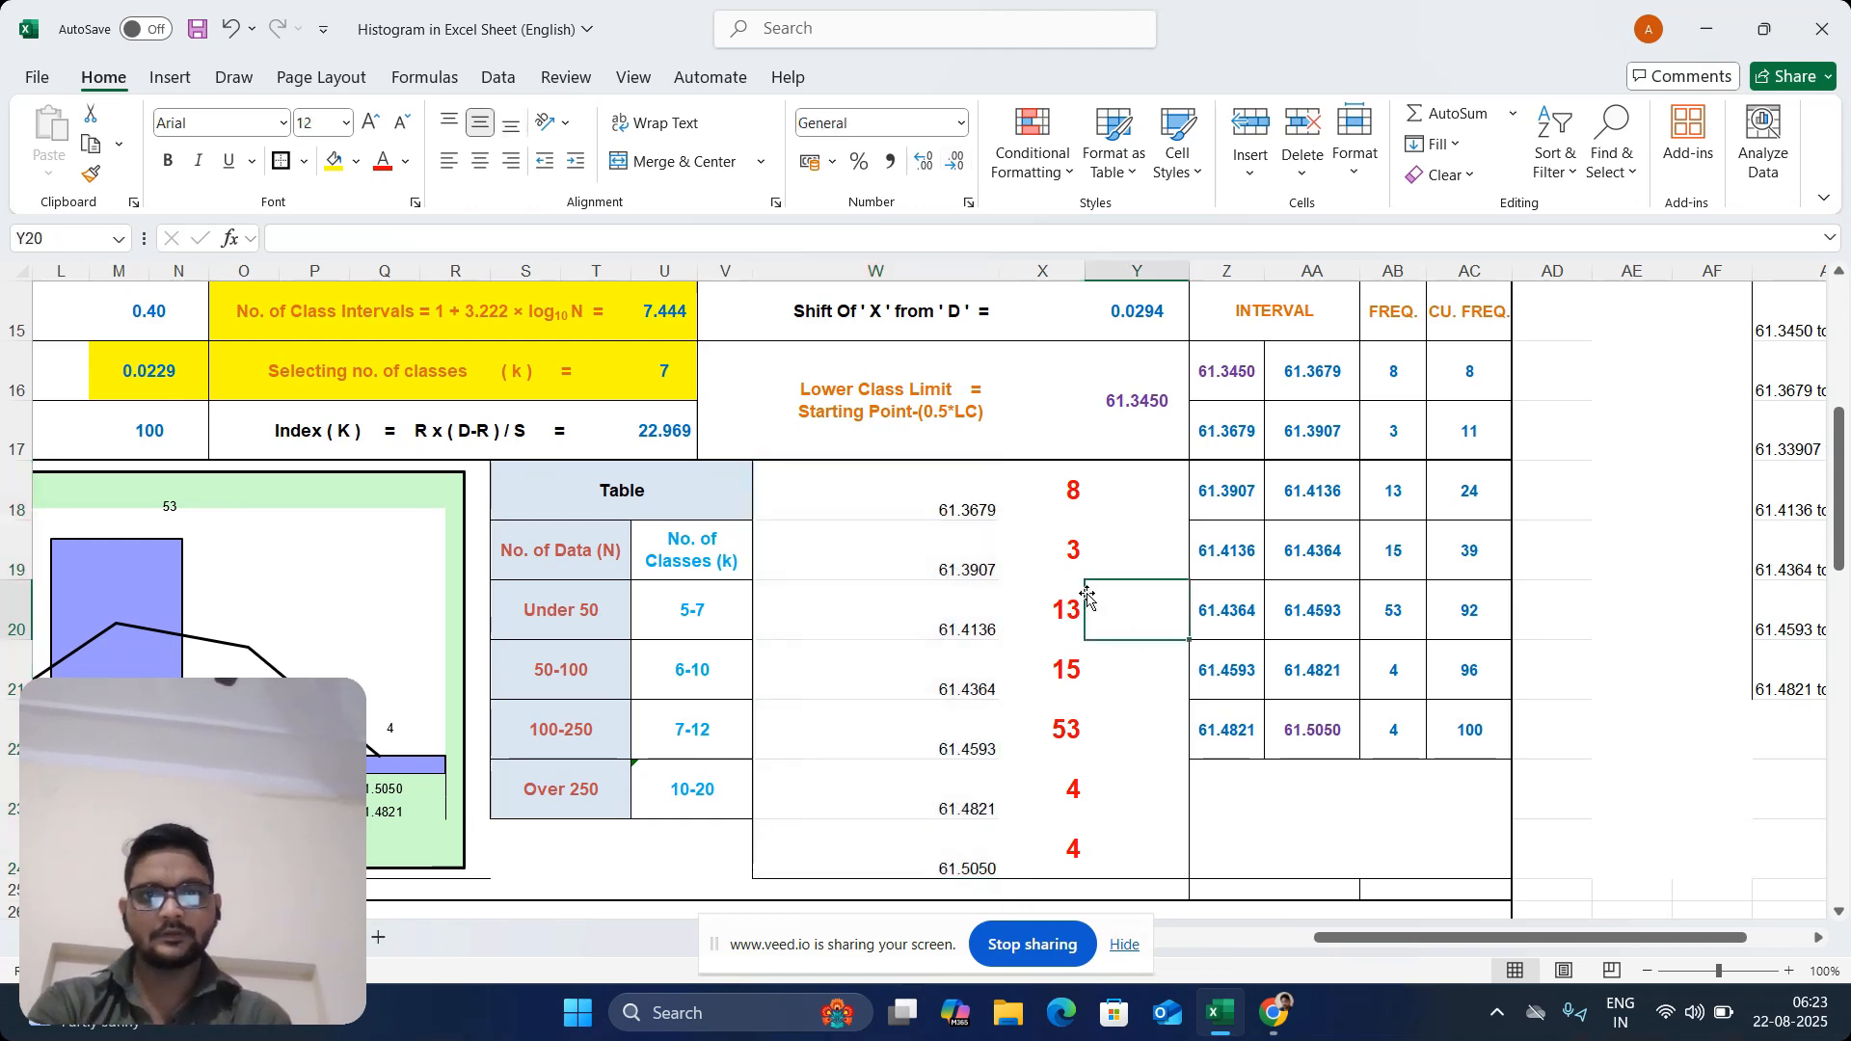
drag(973, 480, 1056, 858)
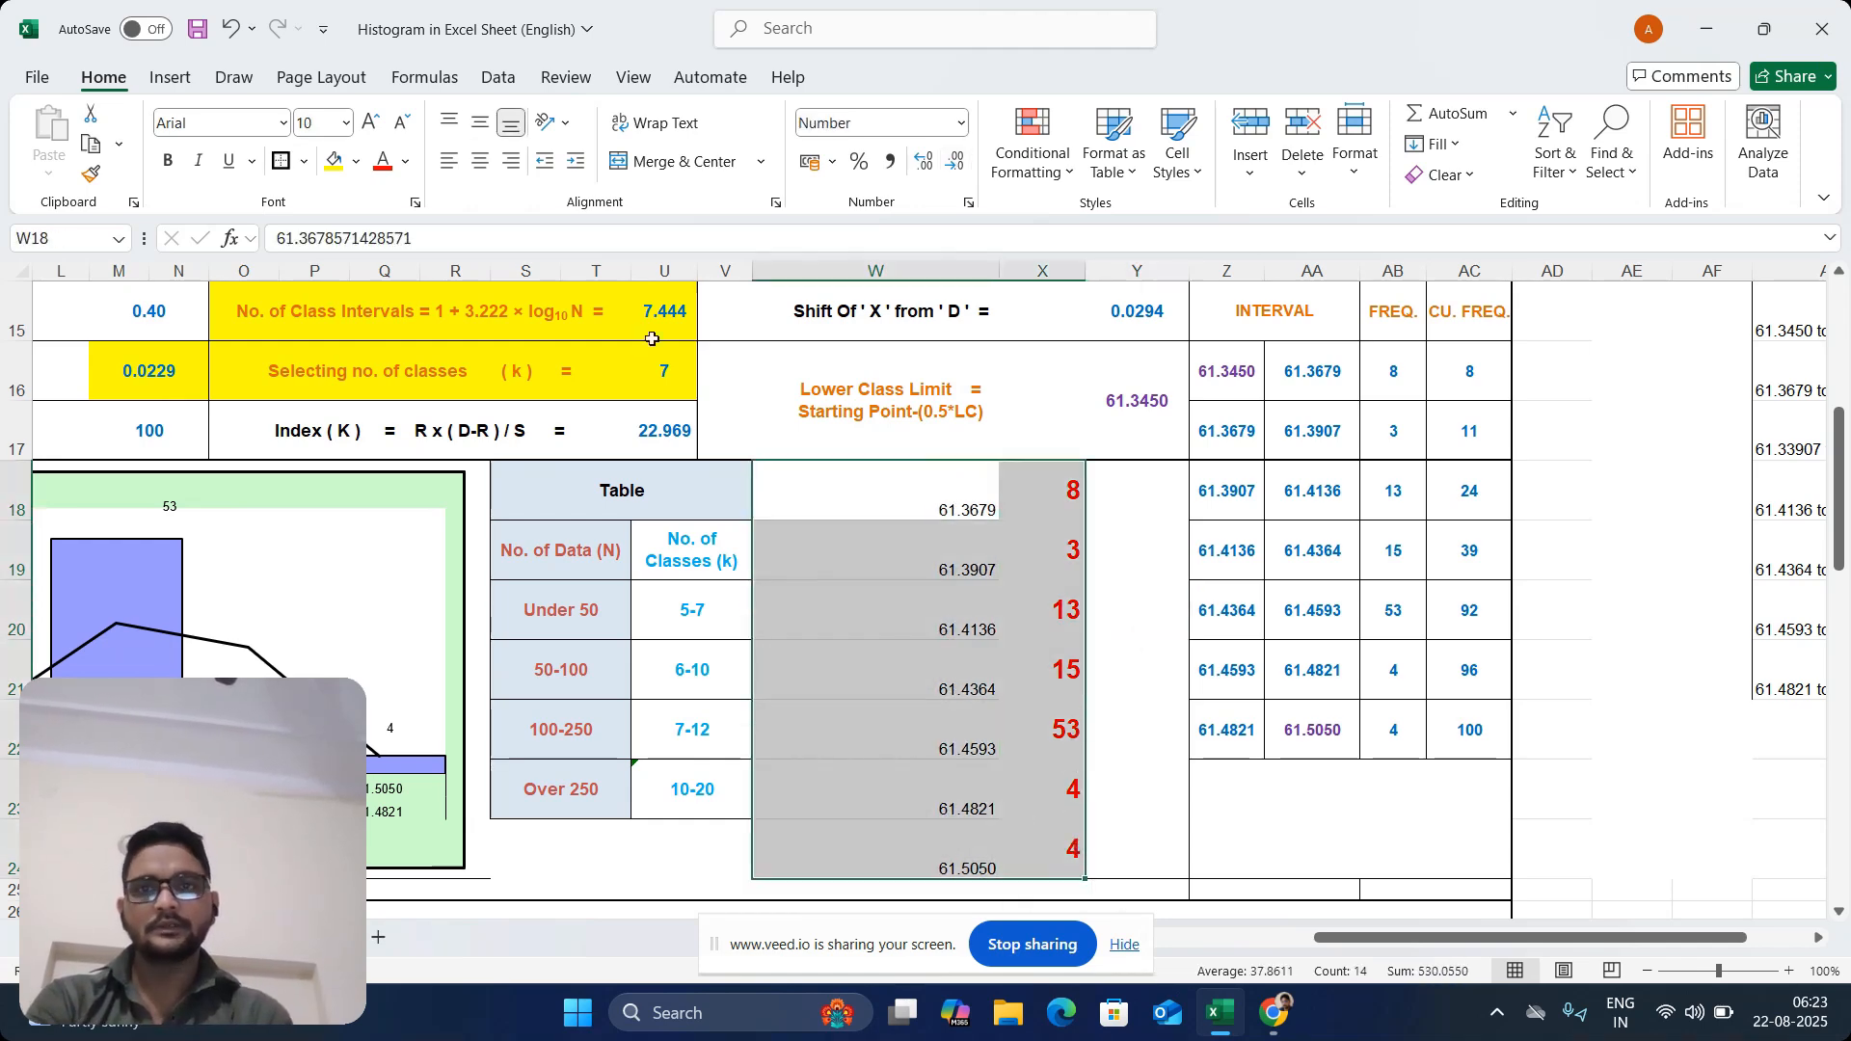
click(480, 160)
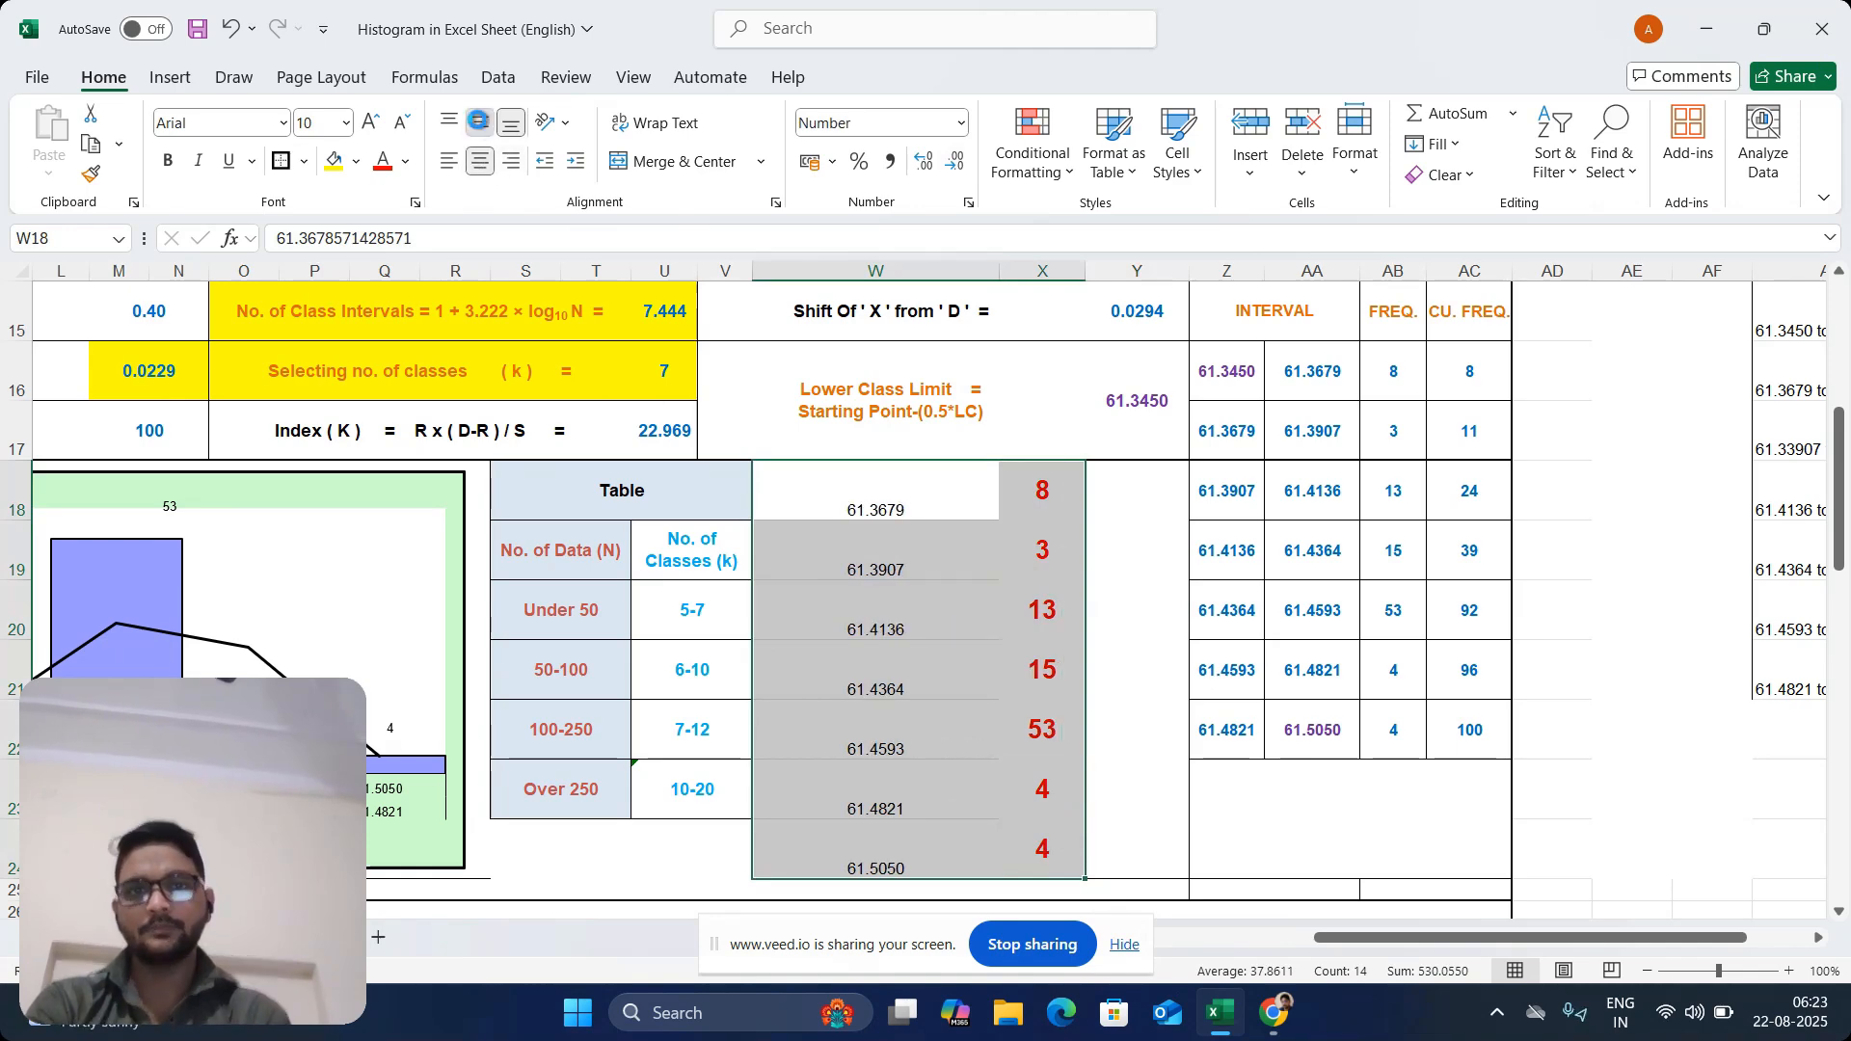
click(480, 124)
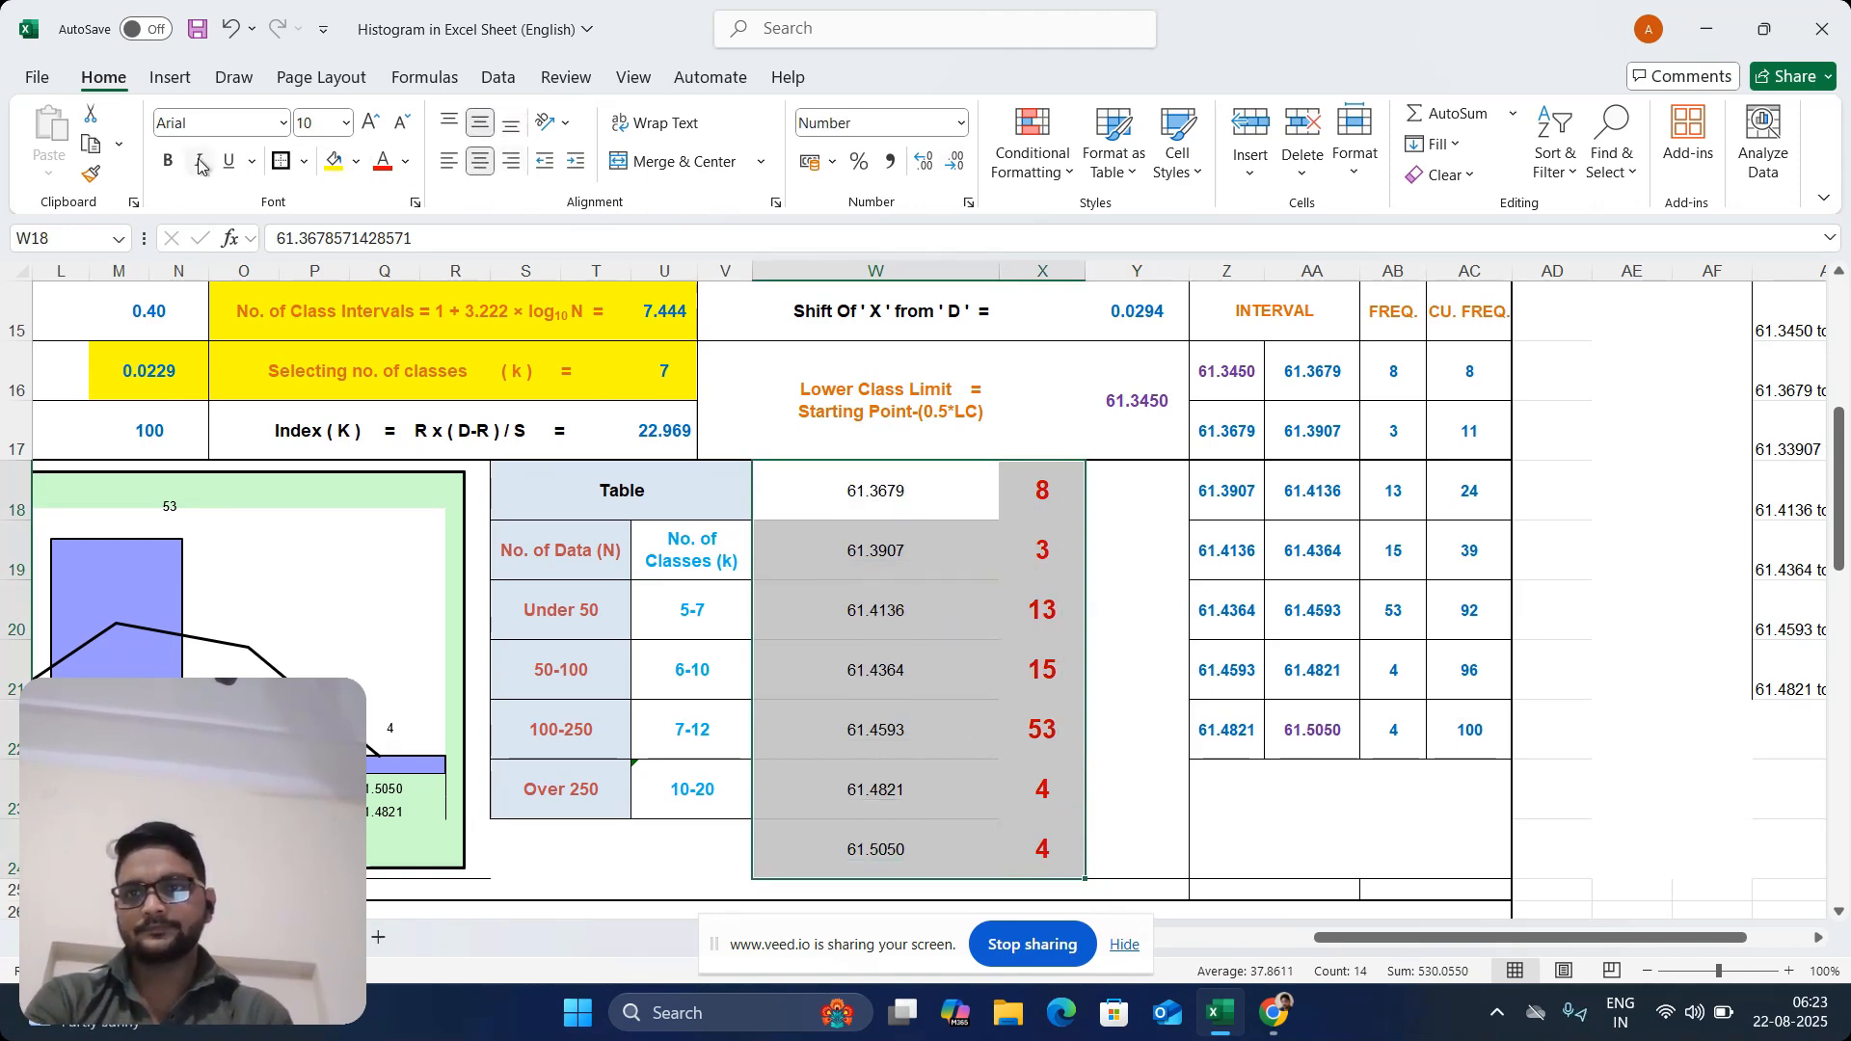
Make the upper limits and frequencies in W18:X24 bold at font size 12
click(164, 162)
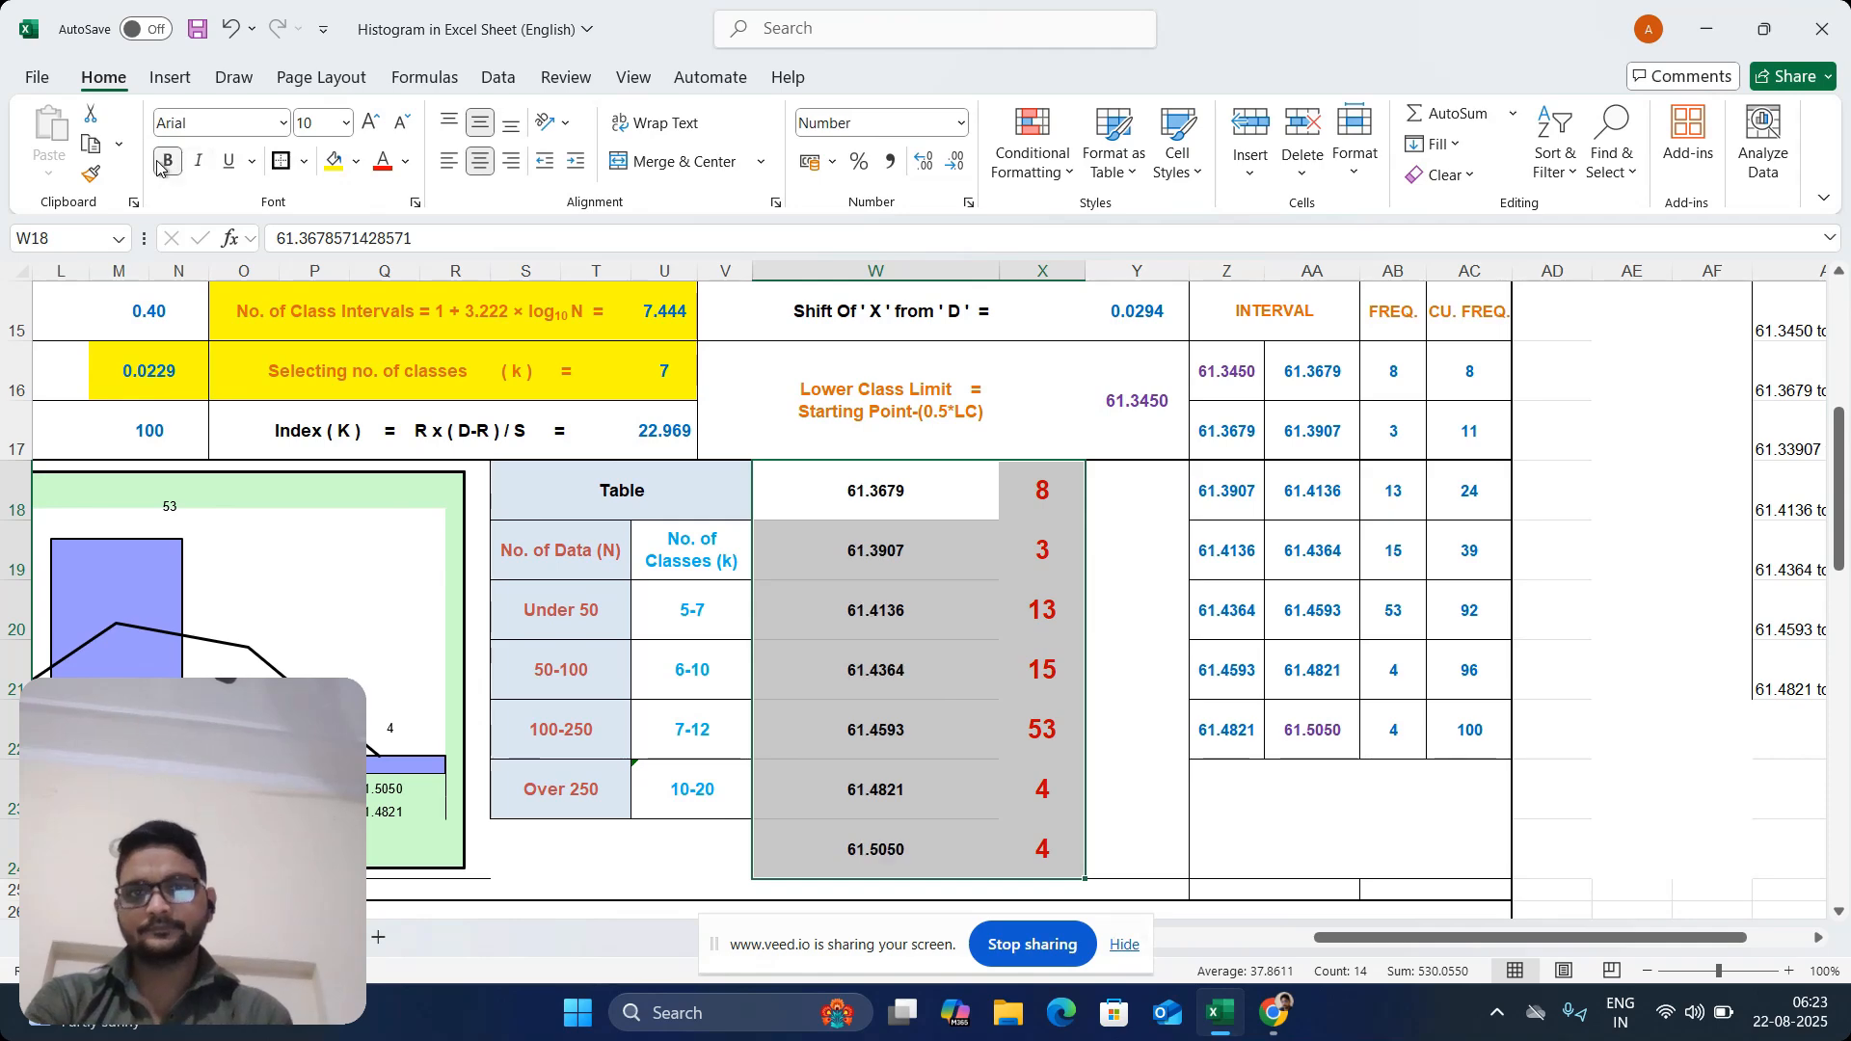
click(378, 127)
click(379, 127)
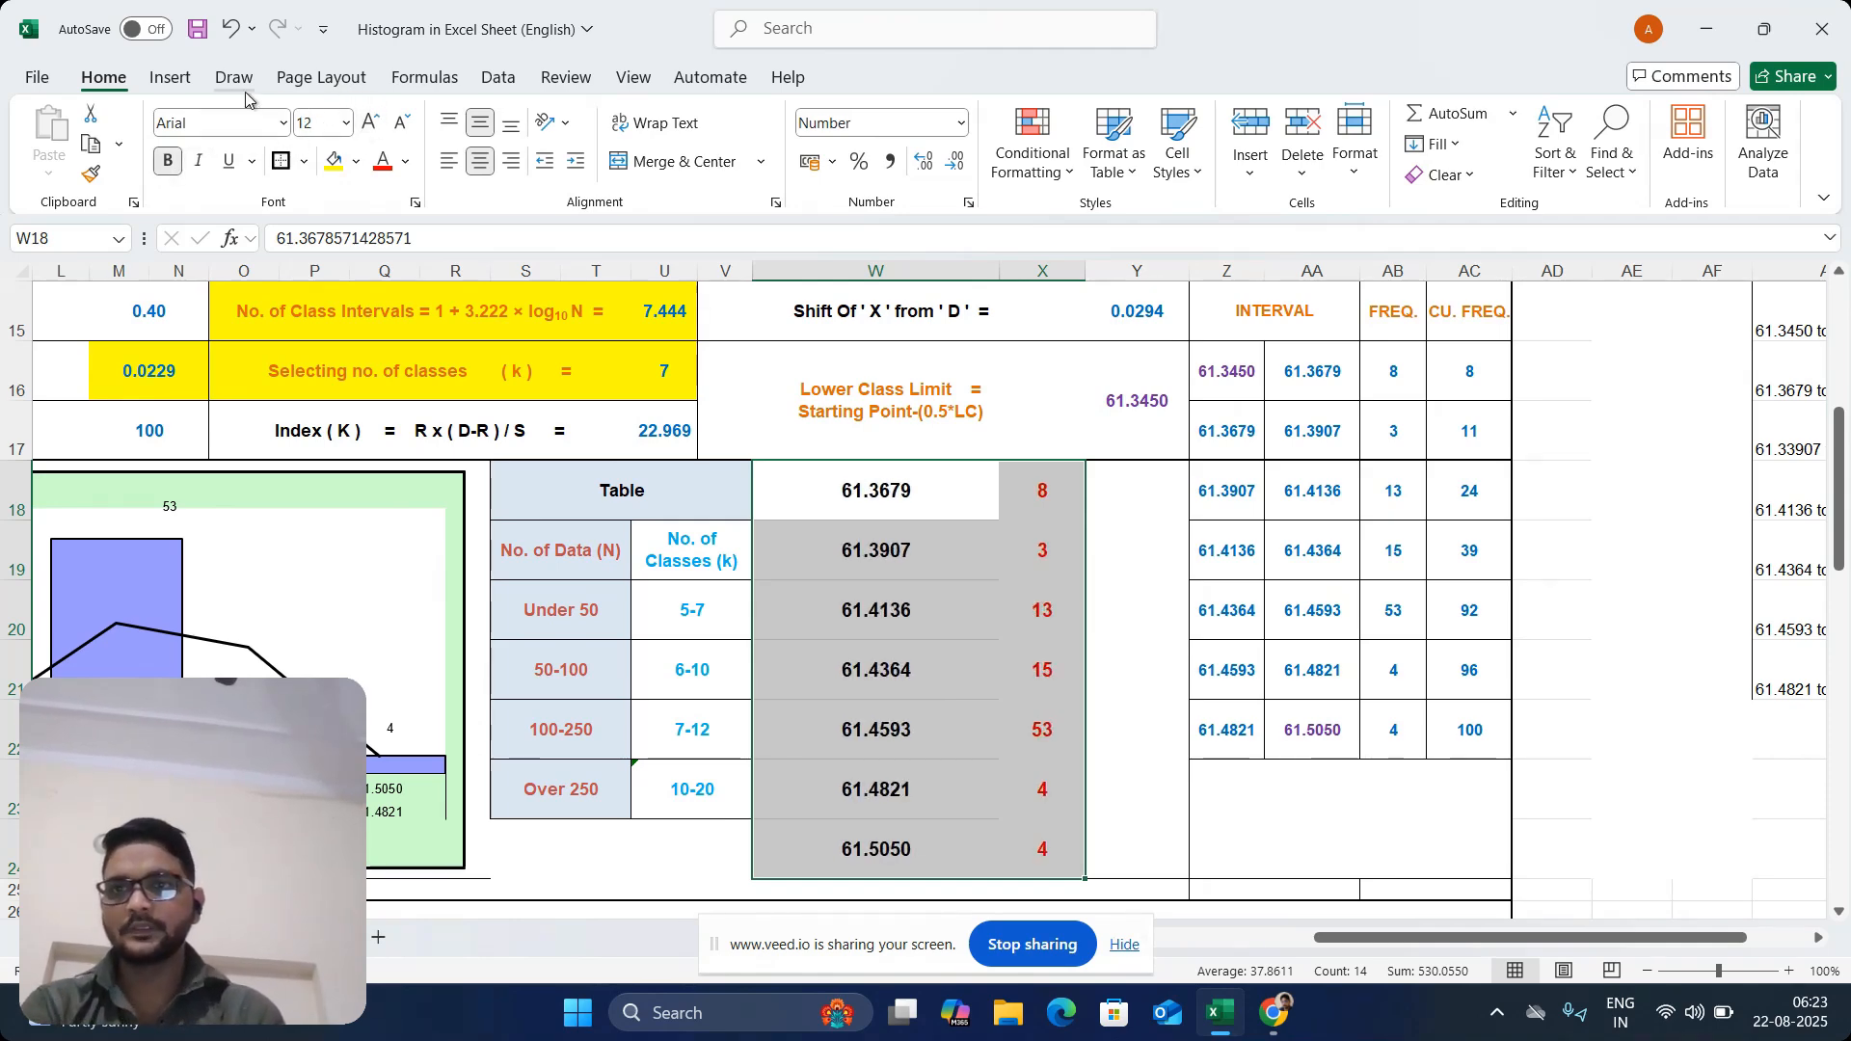
Insert the recommended clustered column chart from the data in W18:X24
click(170, 78)
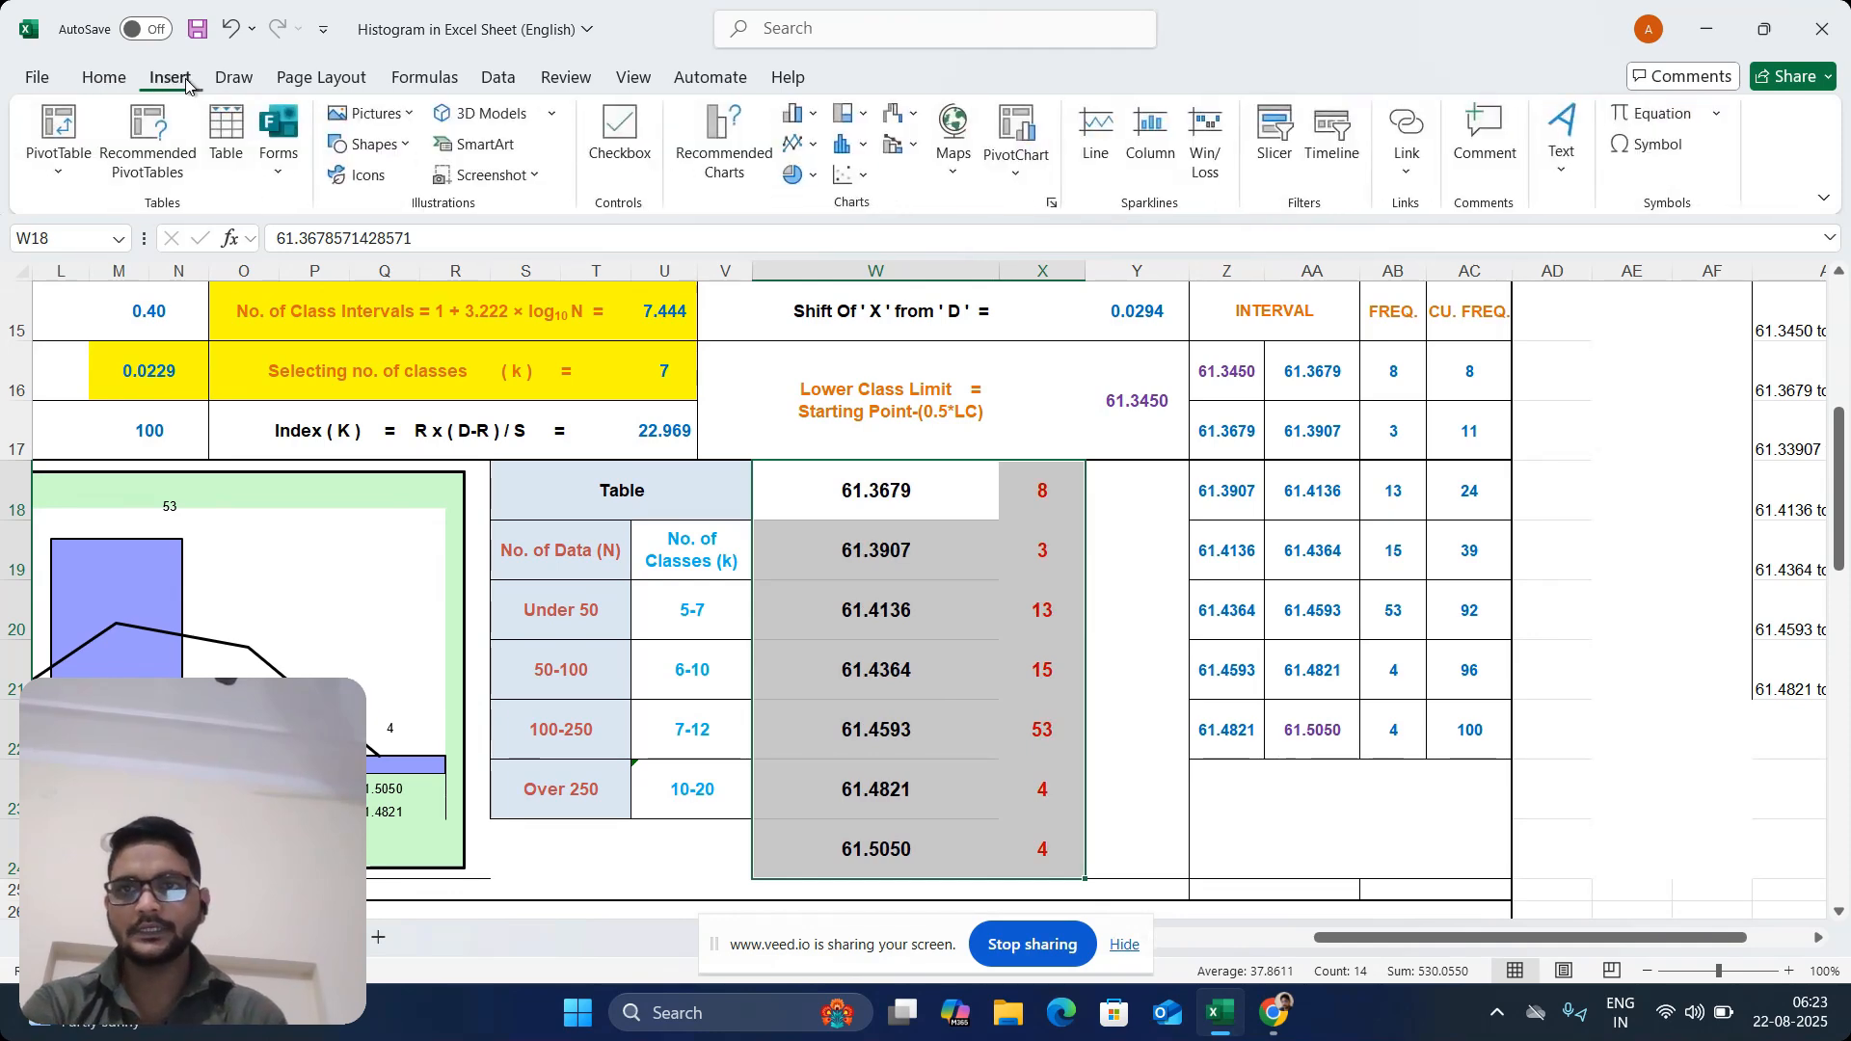
click(751, 124)
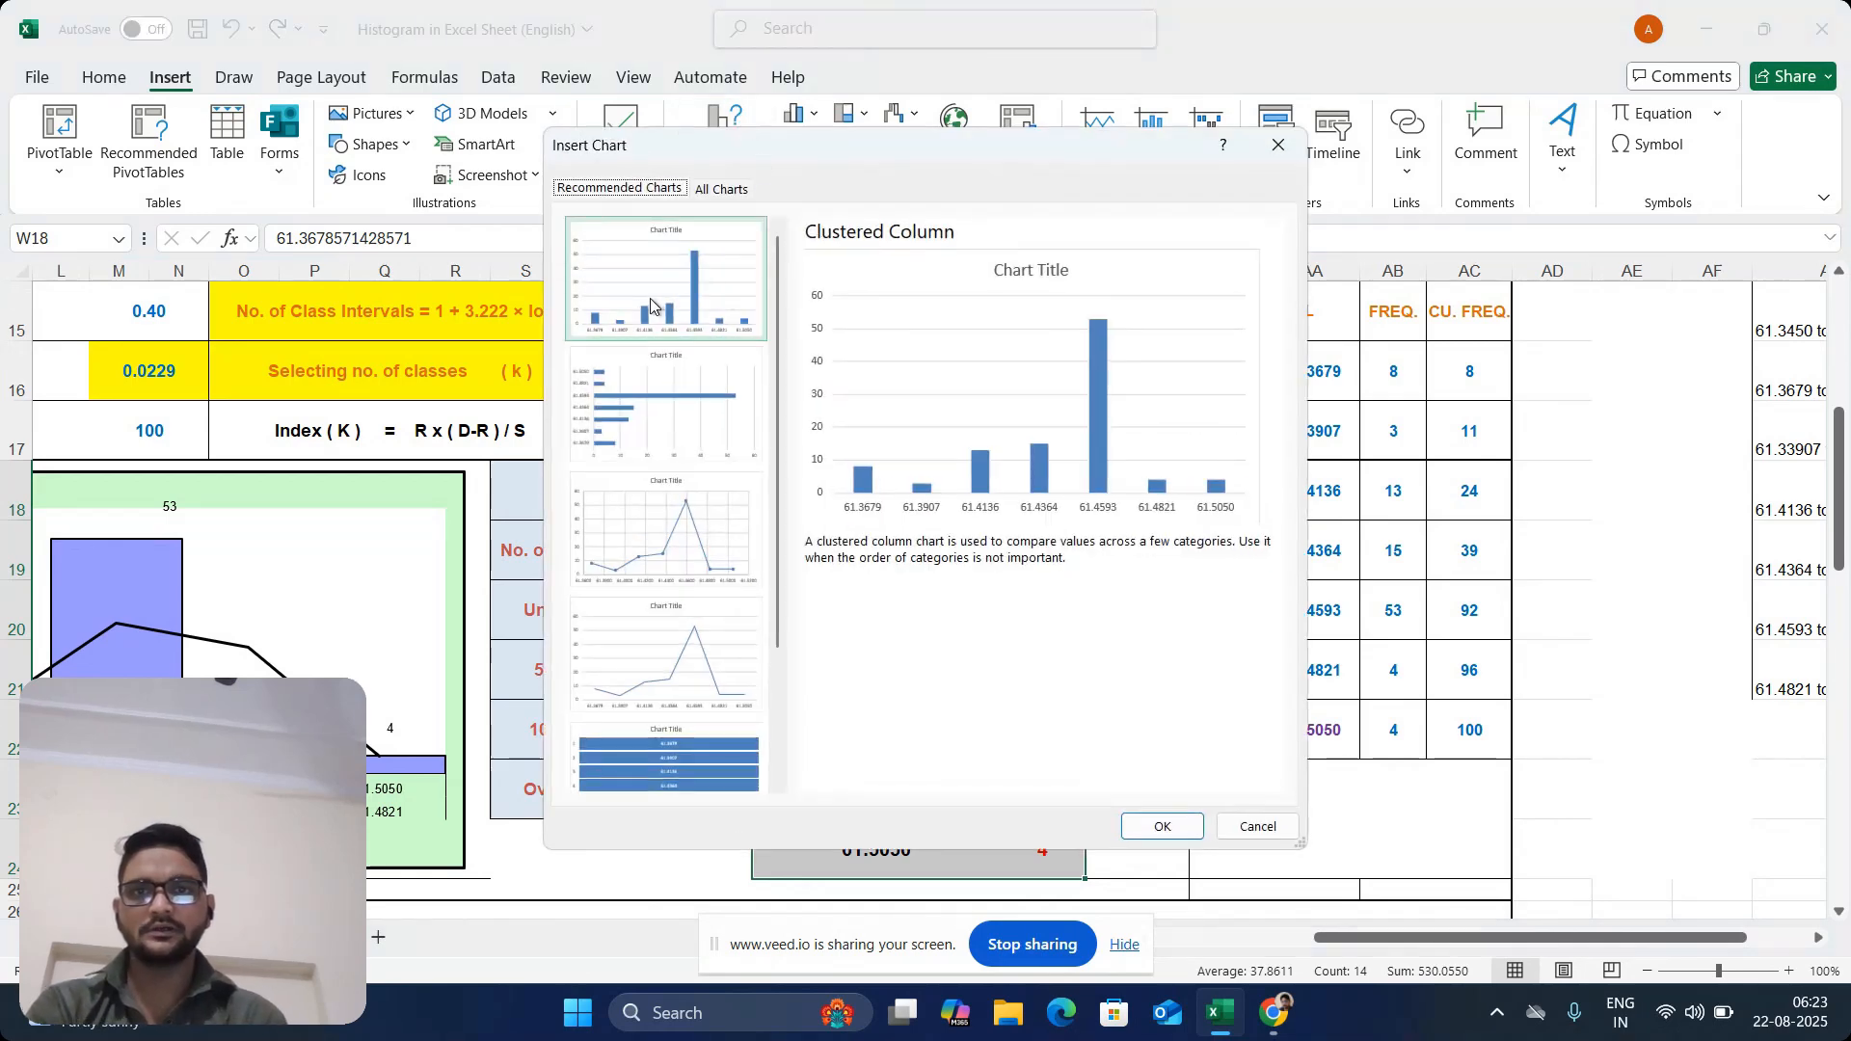
click(1162, 829)
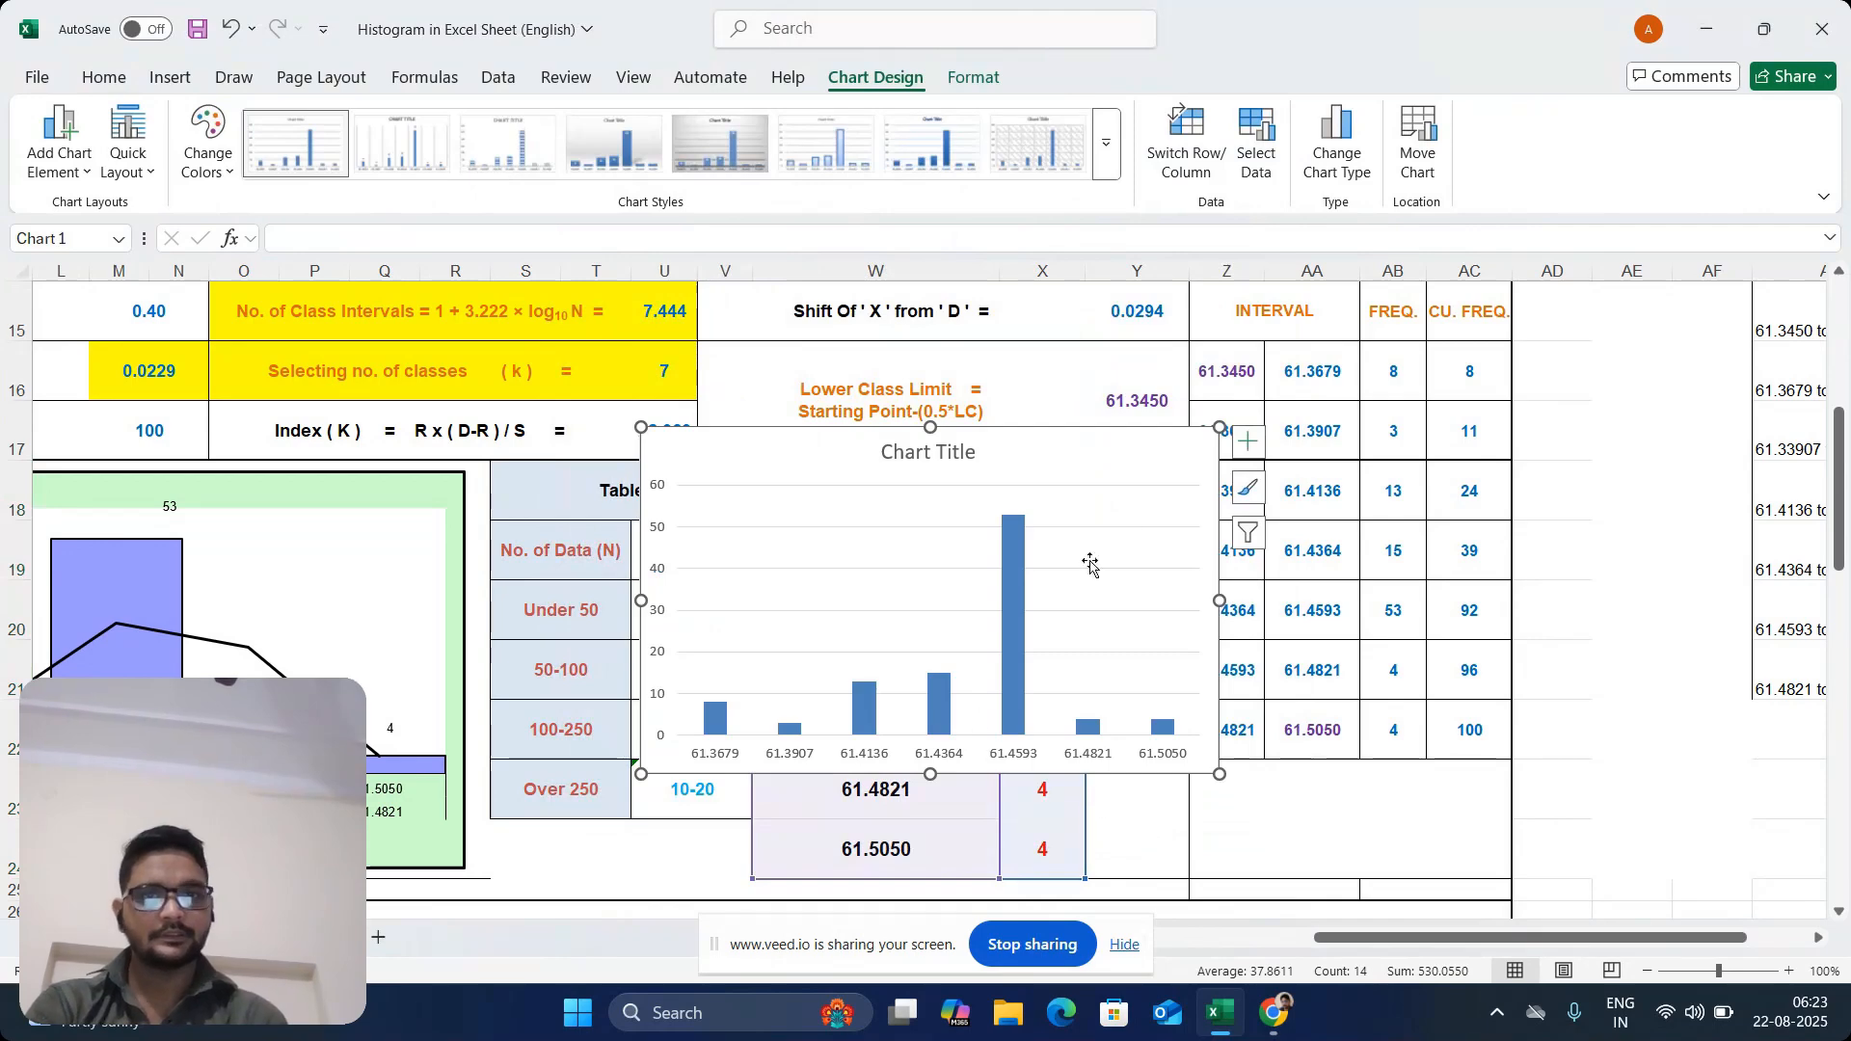
Change the title of the new column chart to "Histogram"
click(898, 457)
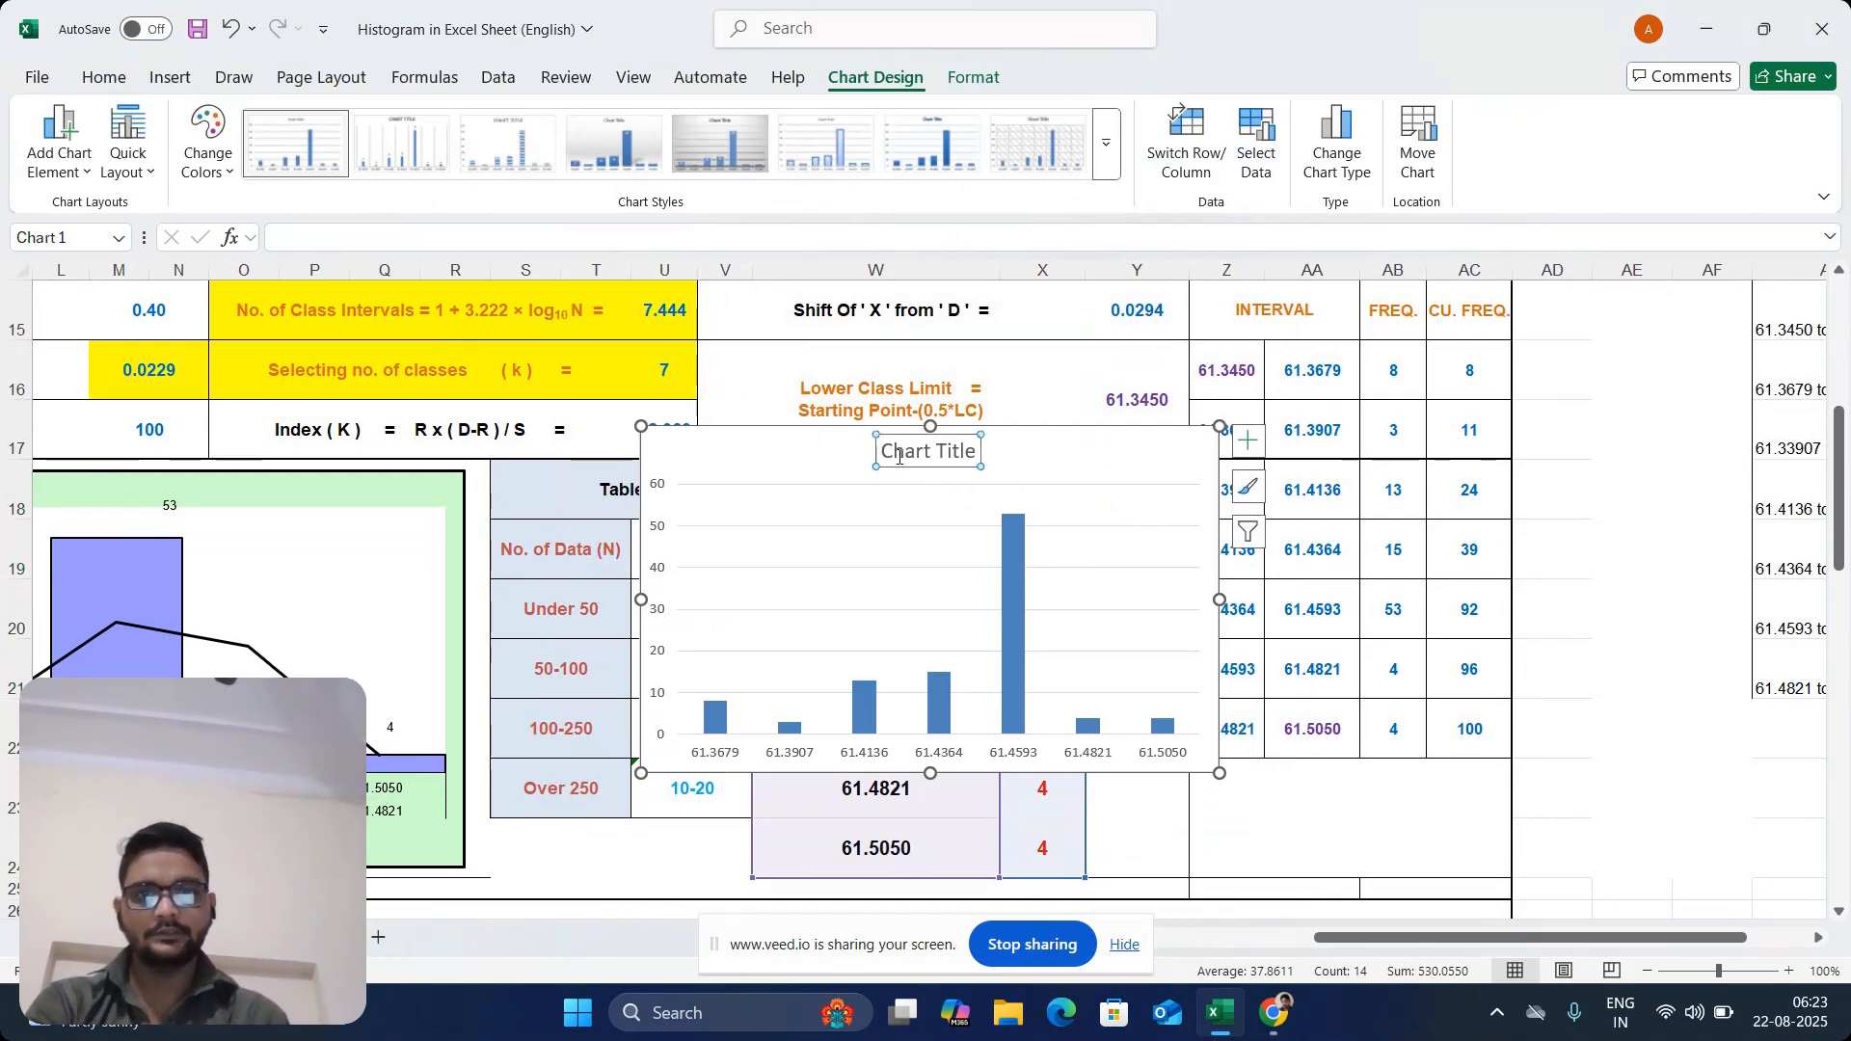
drag(899, 457, 978, 463)
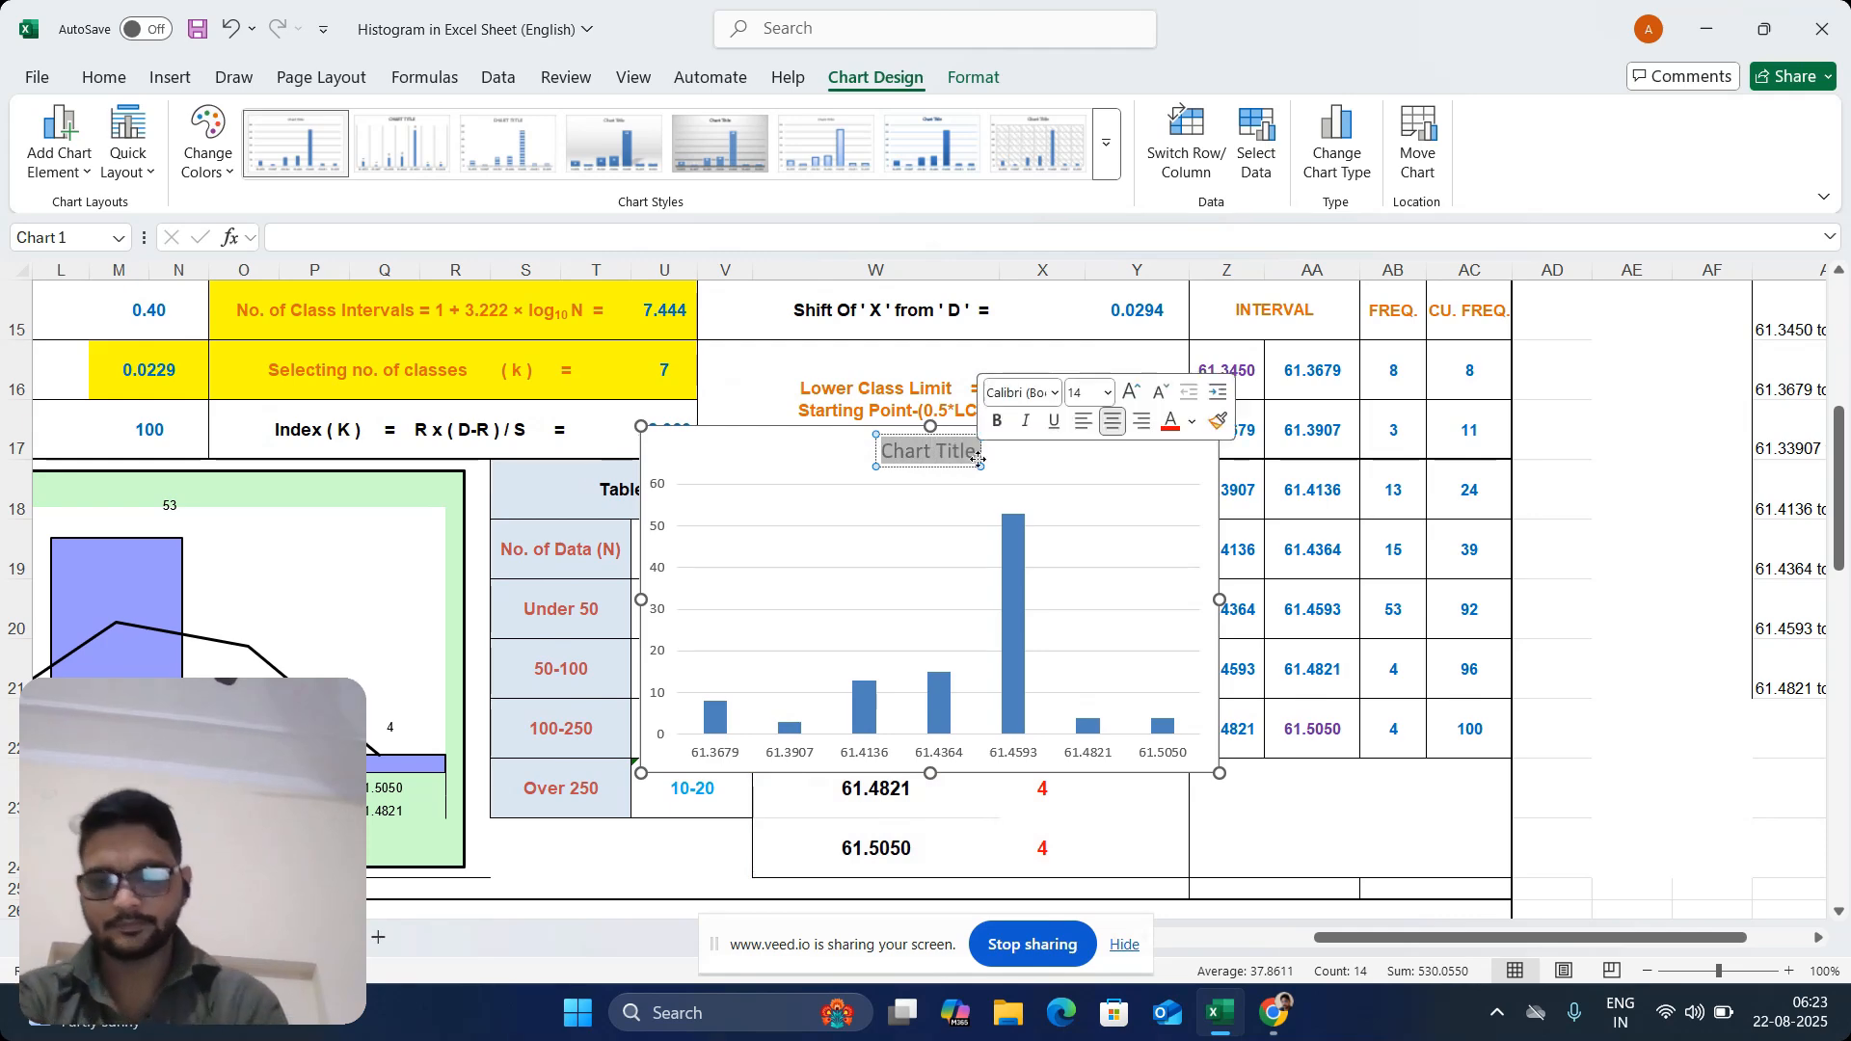
text(His)
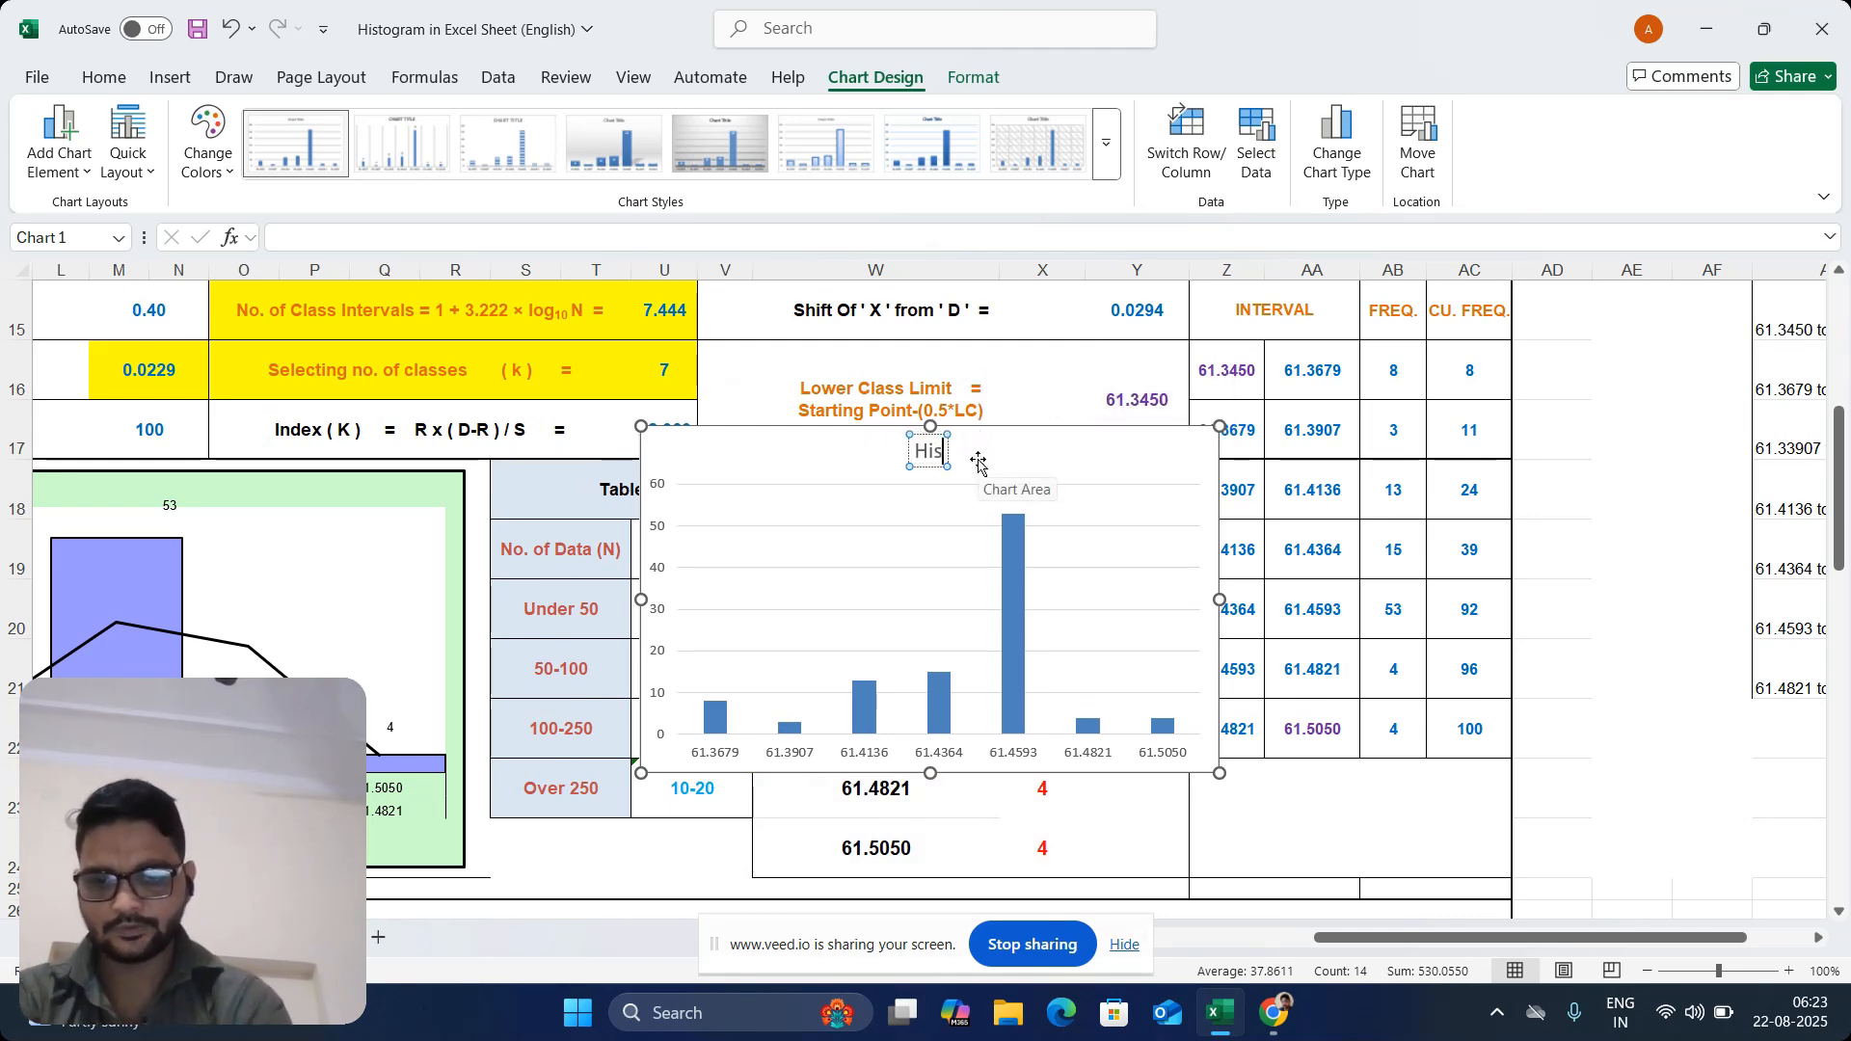
text(togram)
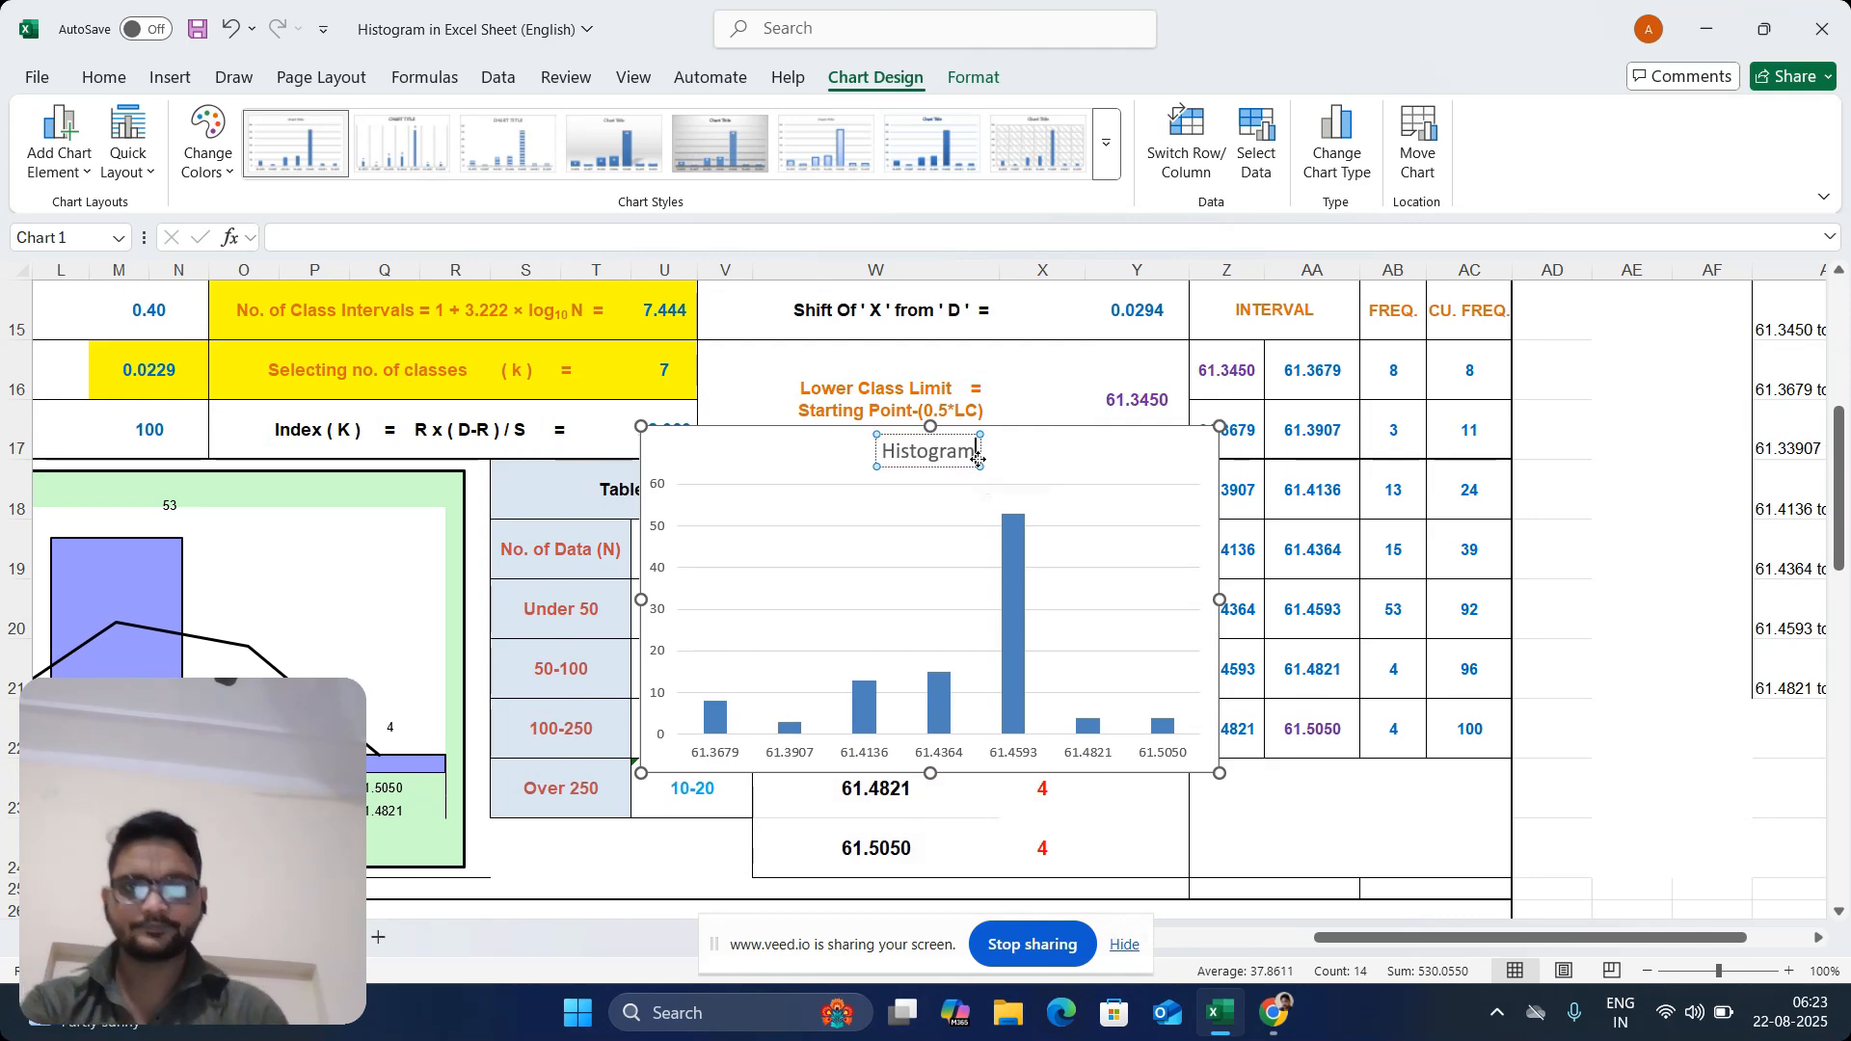
right_click(1291, 610)
key(Escape)
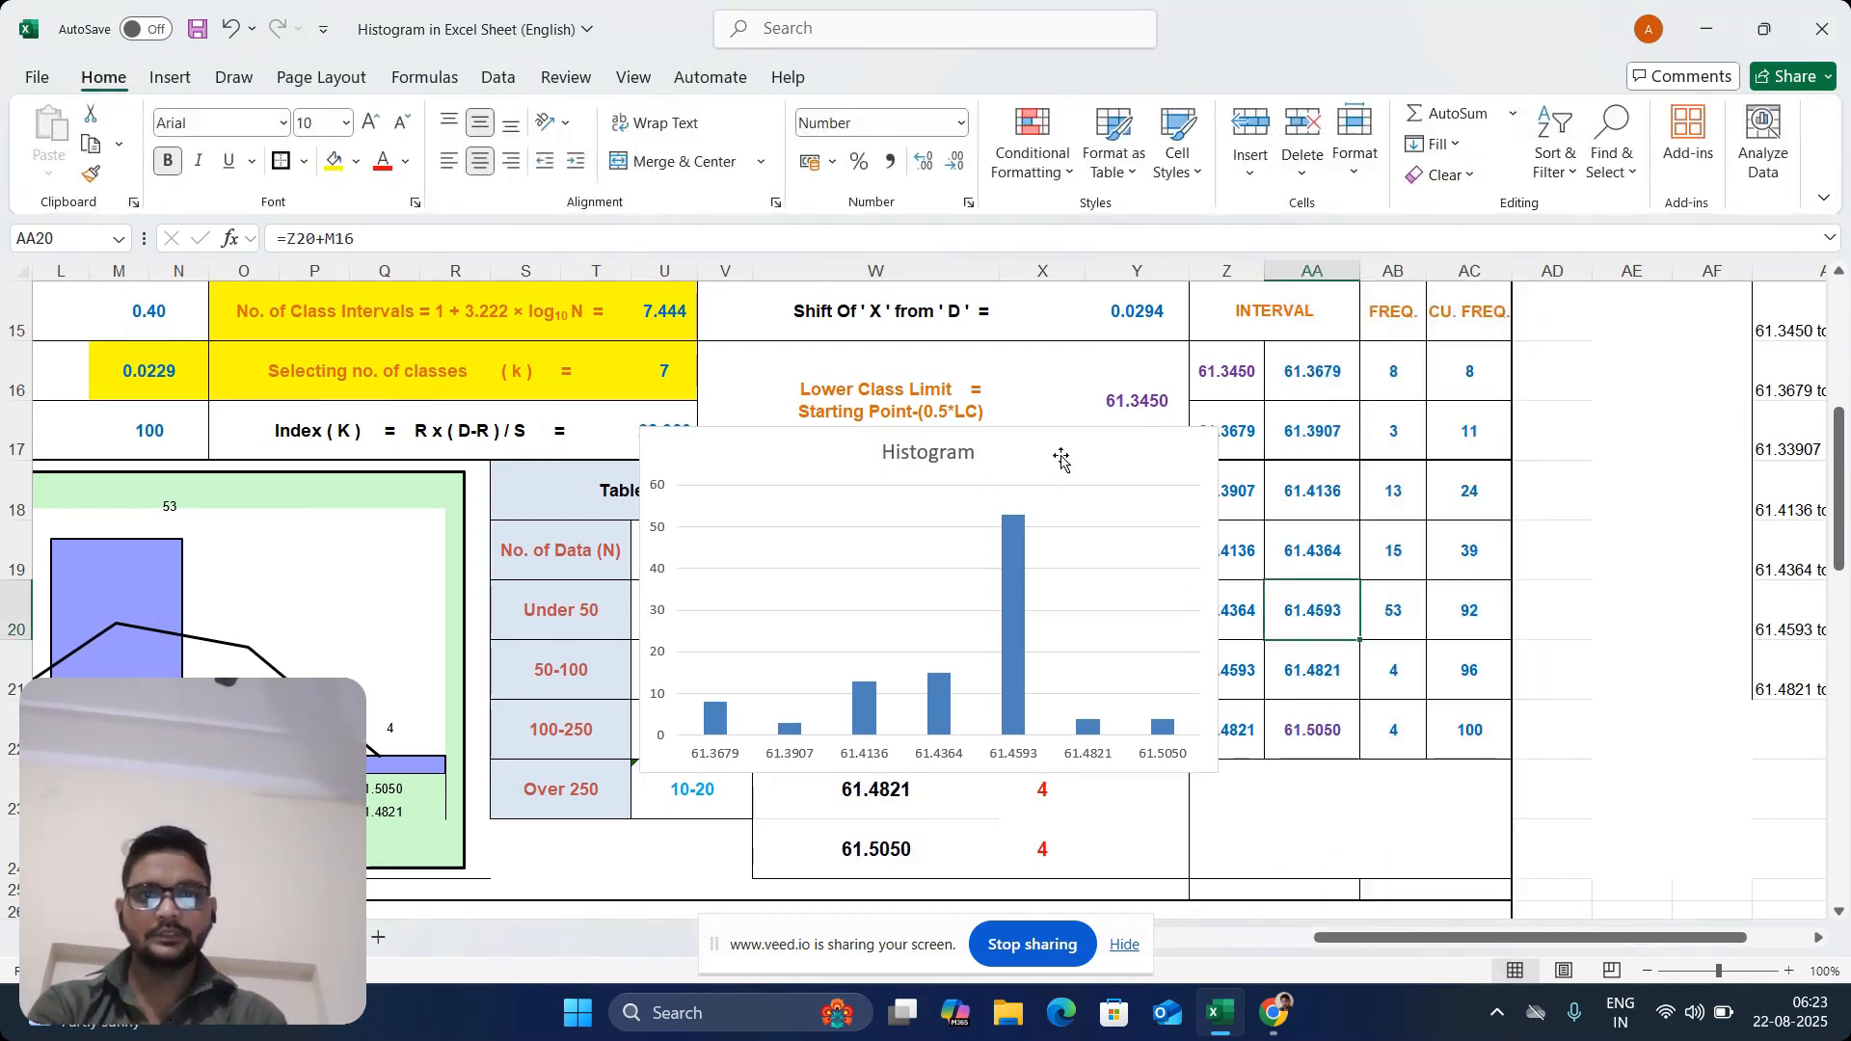
Move the new chart off the W18:X24 data and place it over the existing green histogram
click(1041, 434)
drag(1042, 434, 866, 376)
drag(1406, 941, 1067, 964)
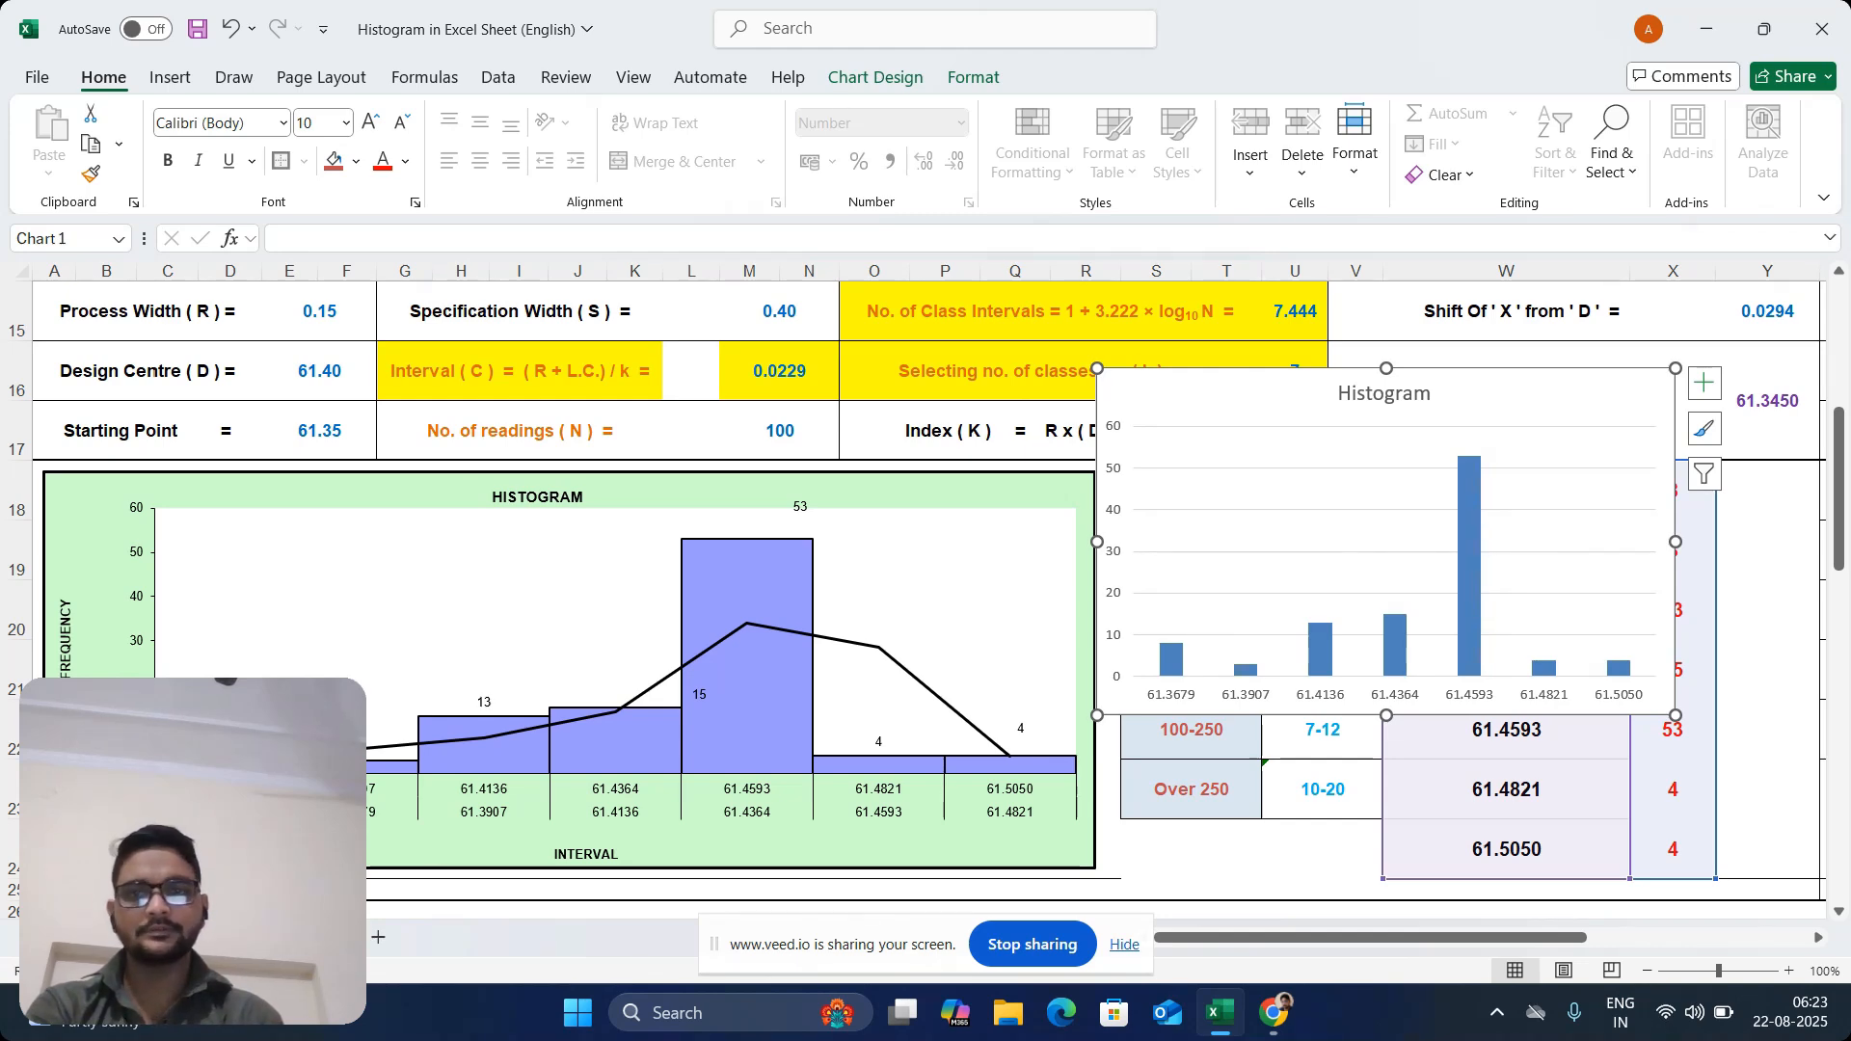
drag(1537, 381, 1060, 331)
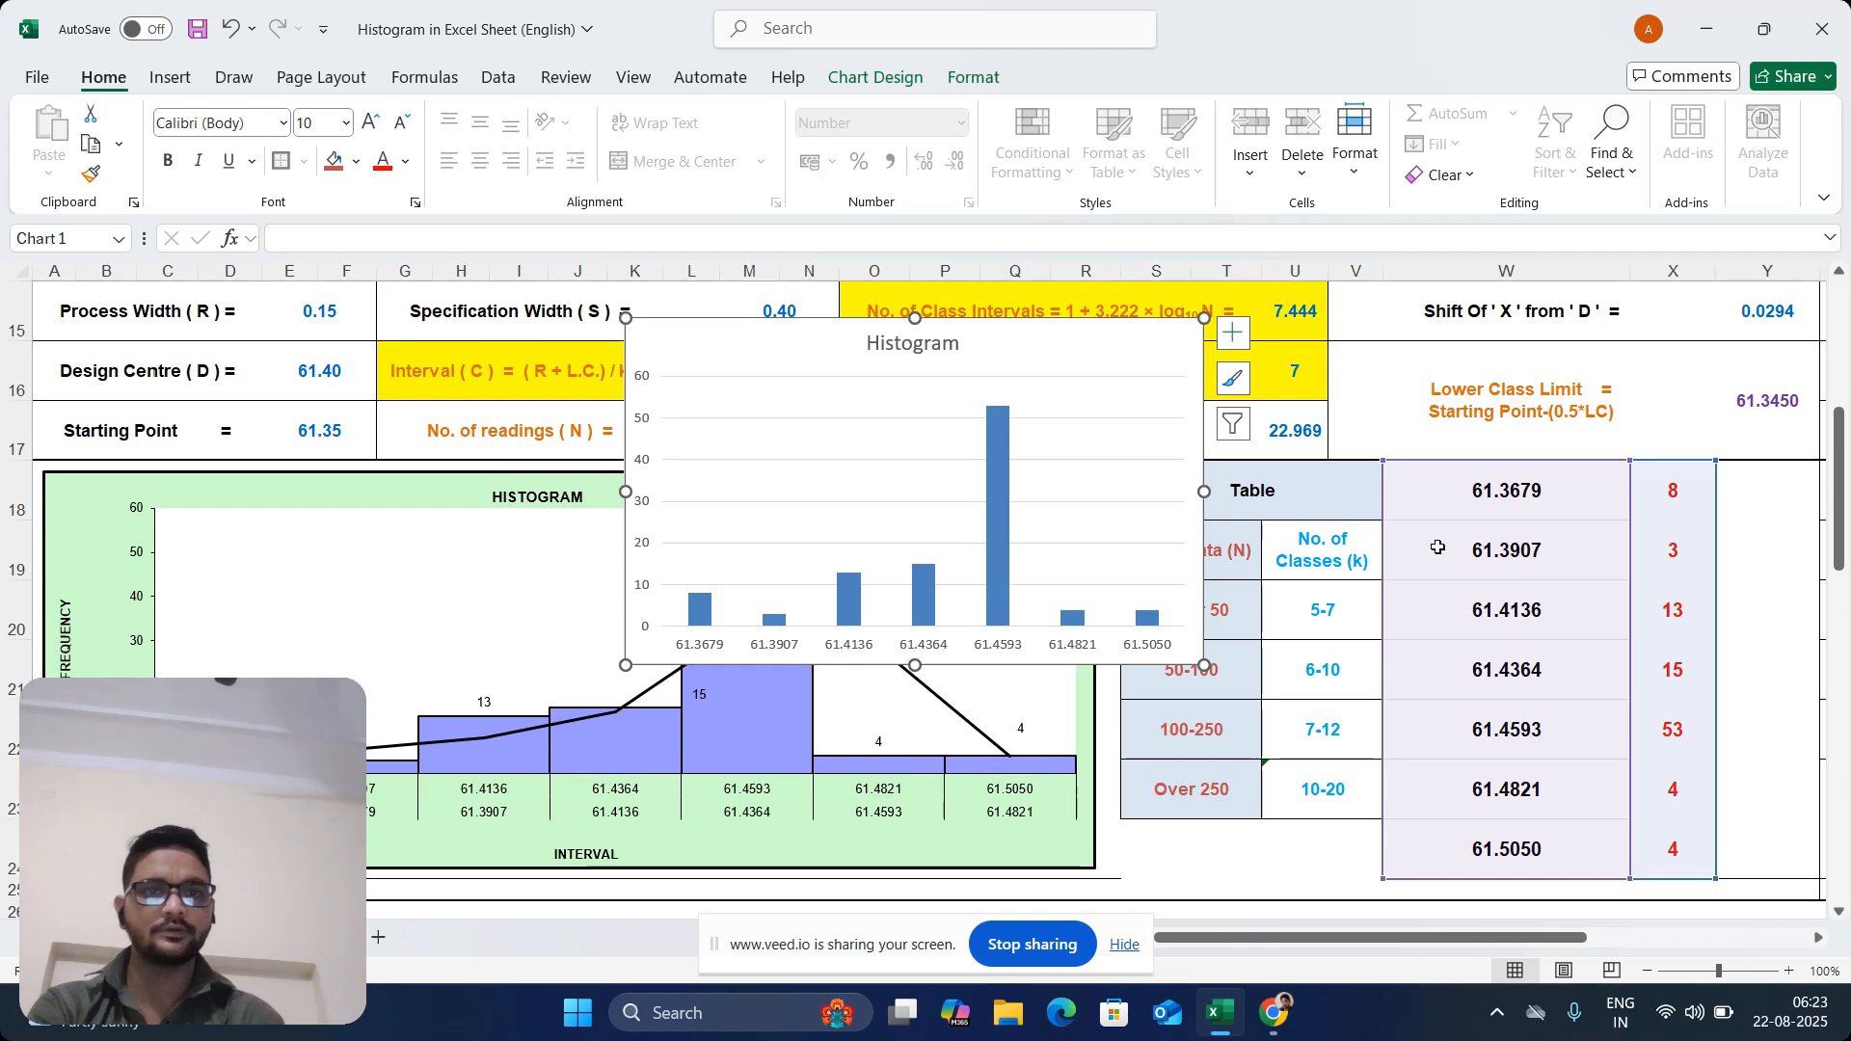
drag(1103, 323, 689, 354)
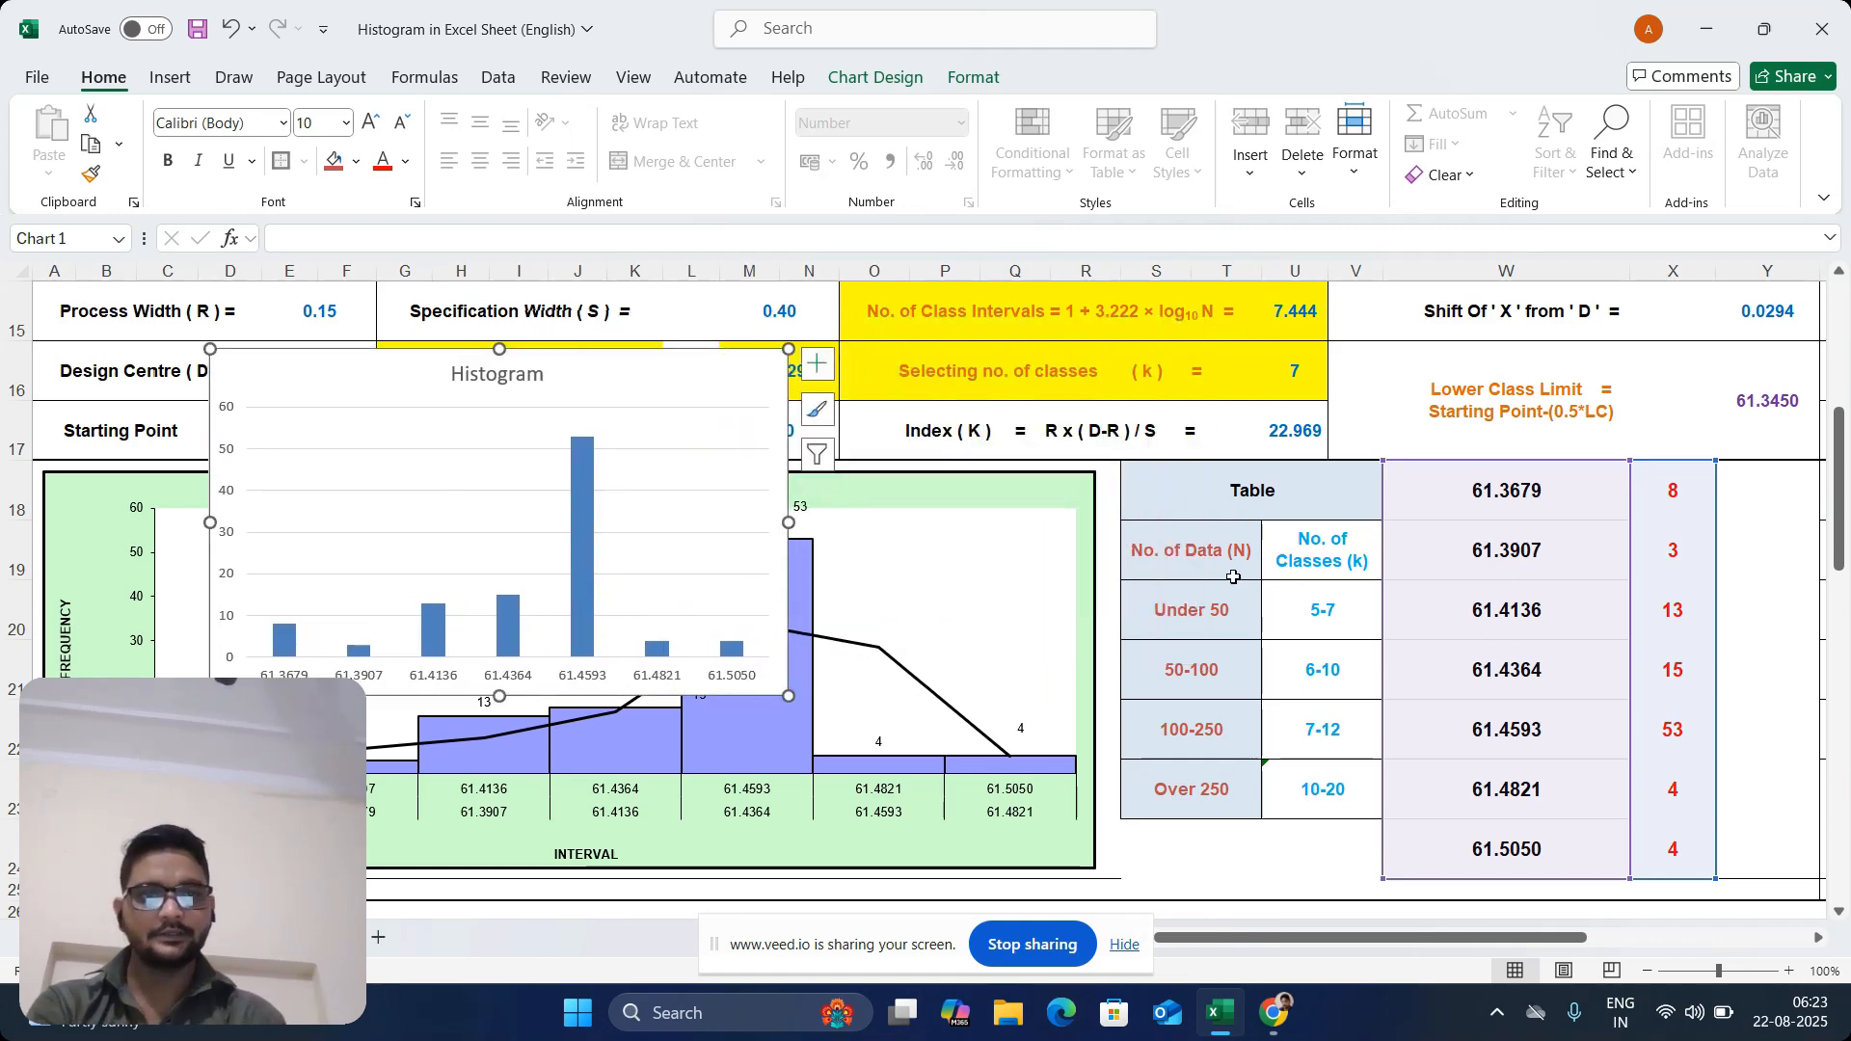
Change the first interval label in W18 to the range "61.3450 to 61.36789"
double_click(1464, 493)
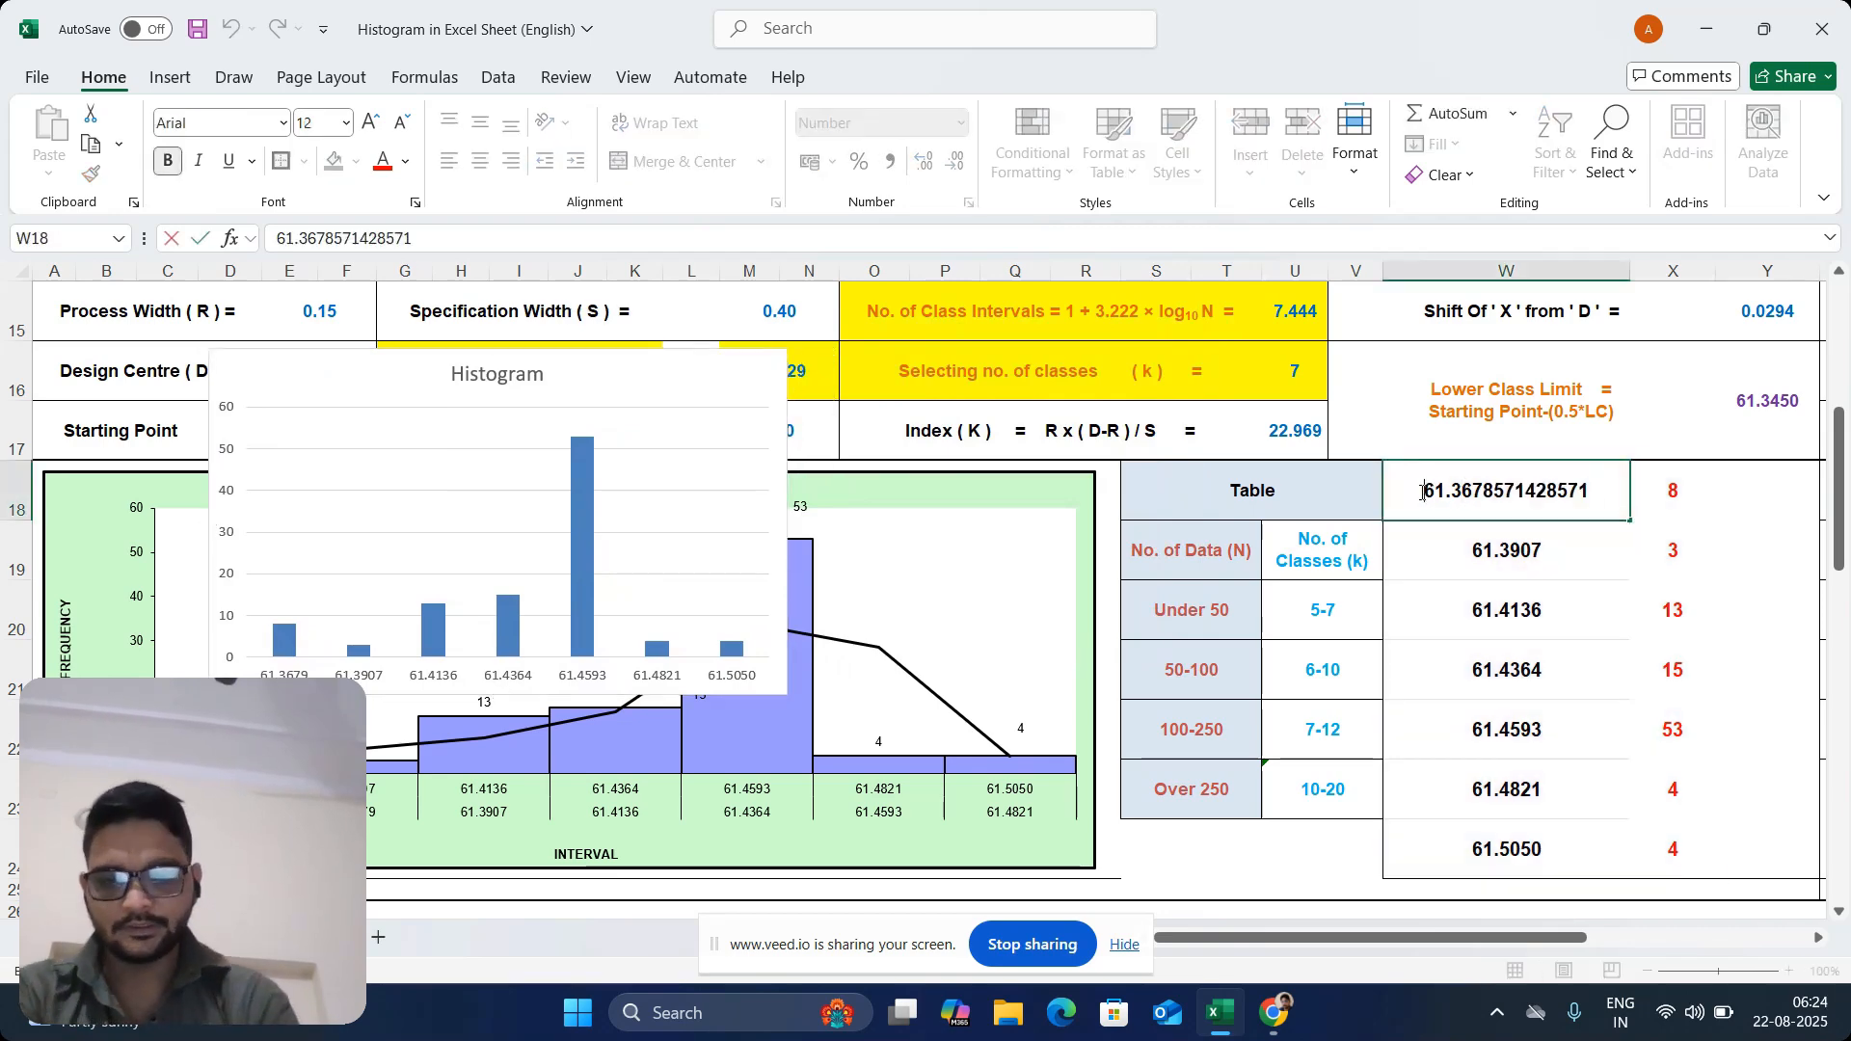
click(1423, 492)
text(61)
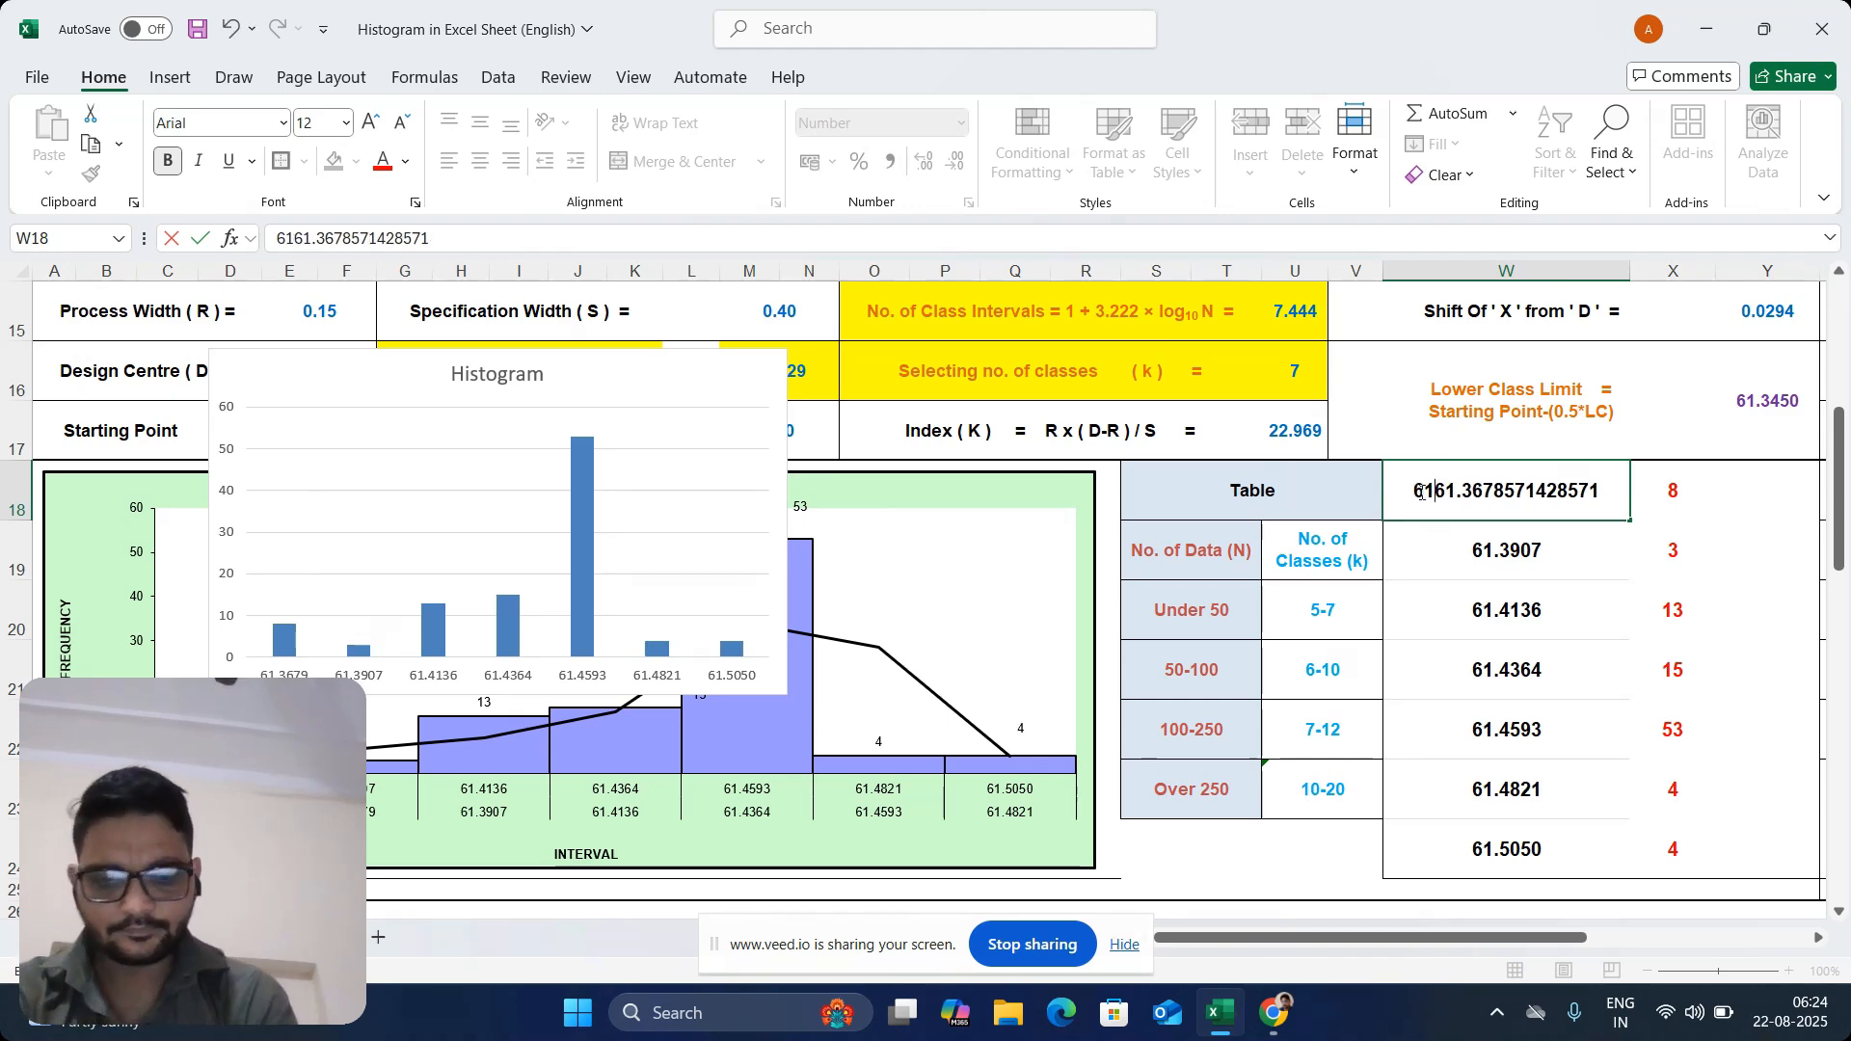
text(.)
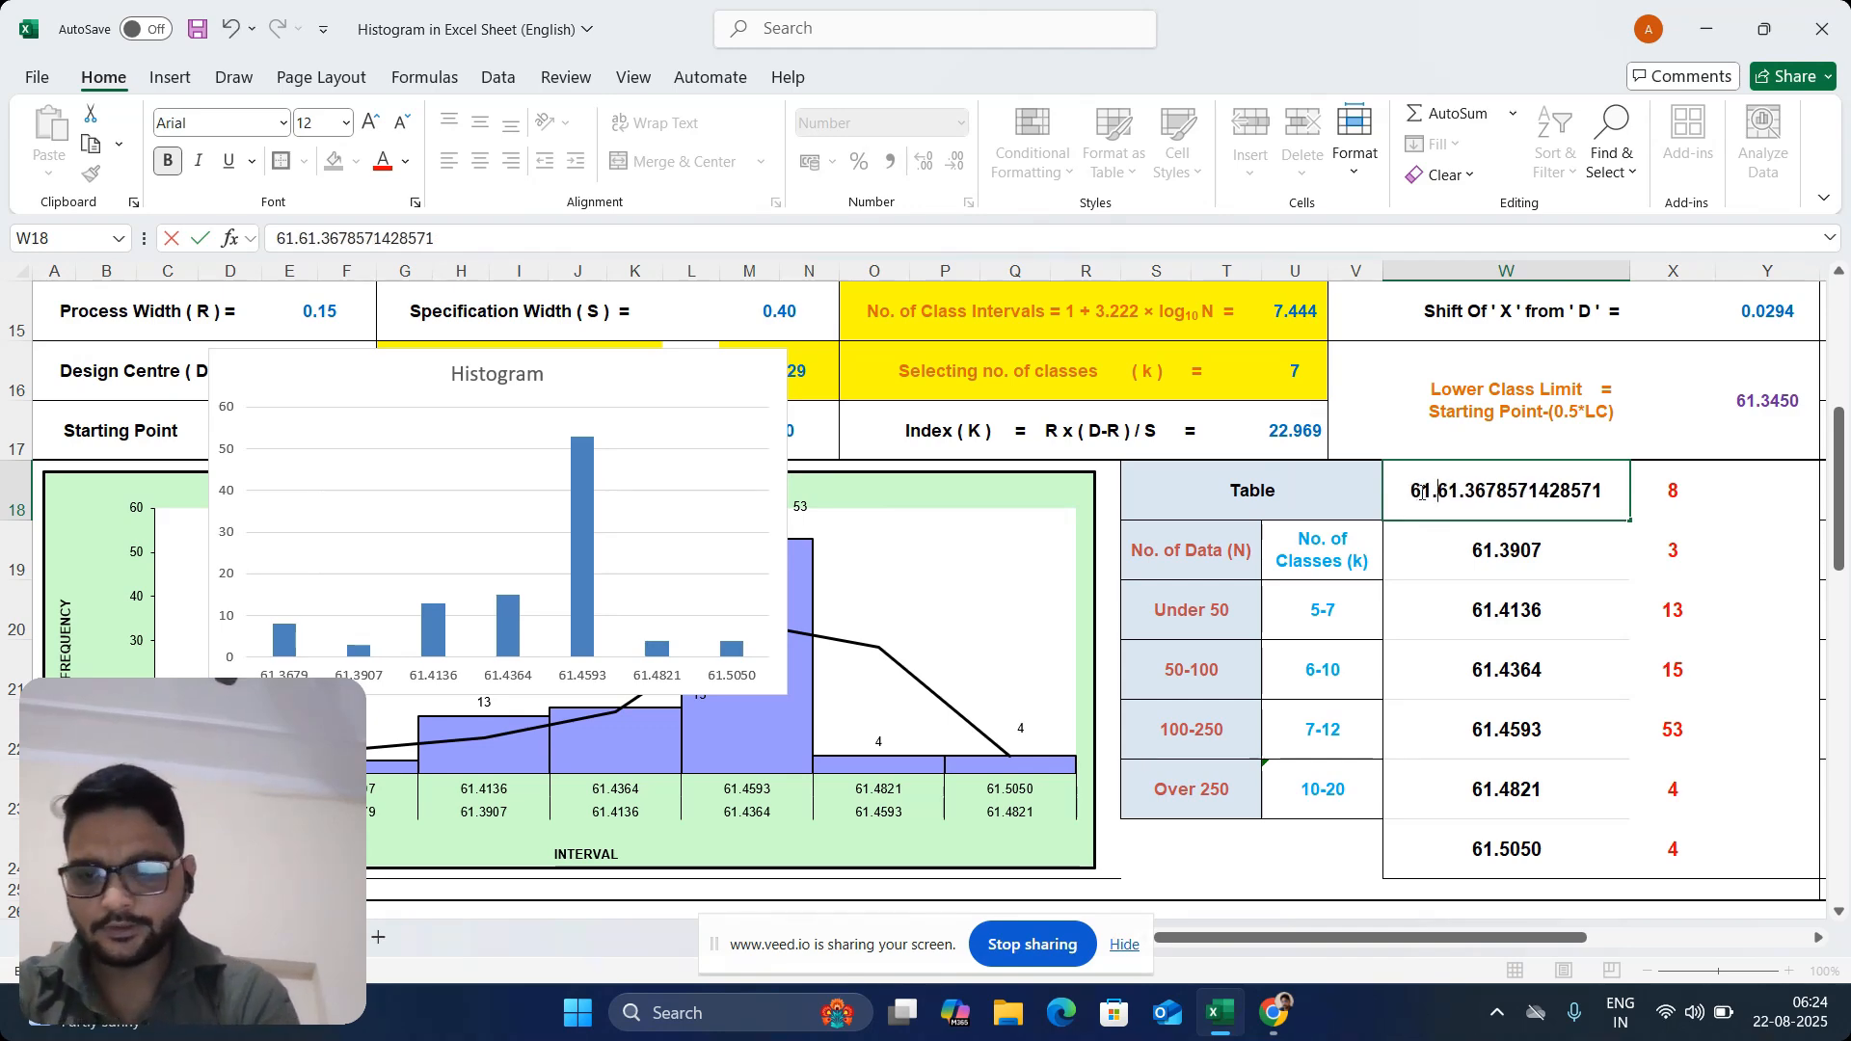
text(3450)
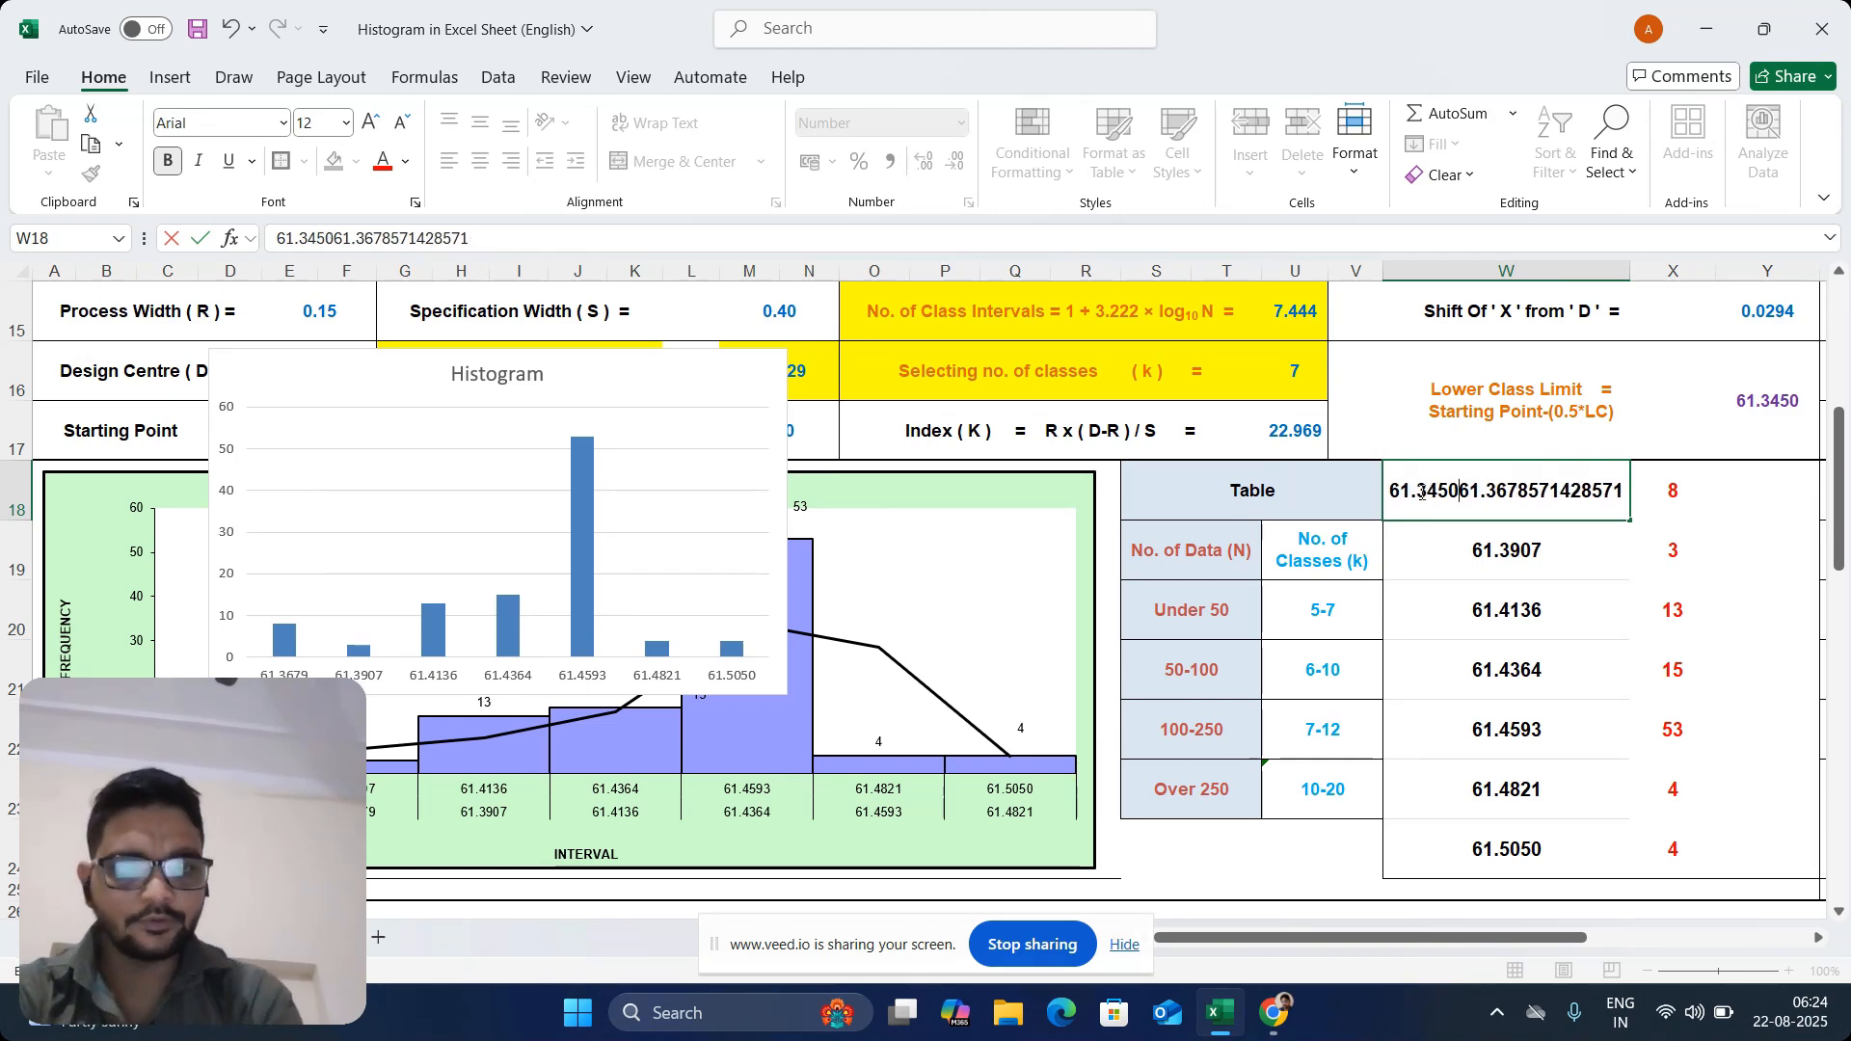
text(+)
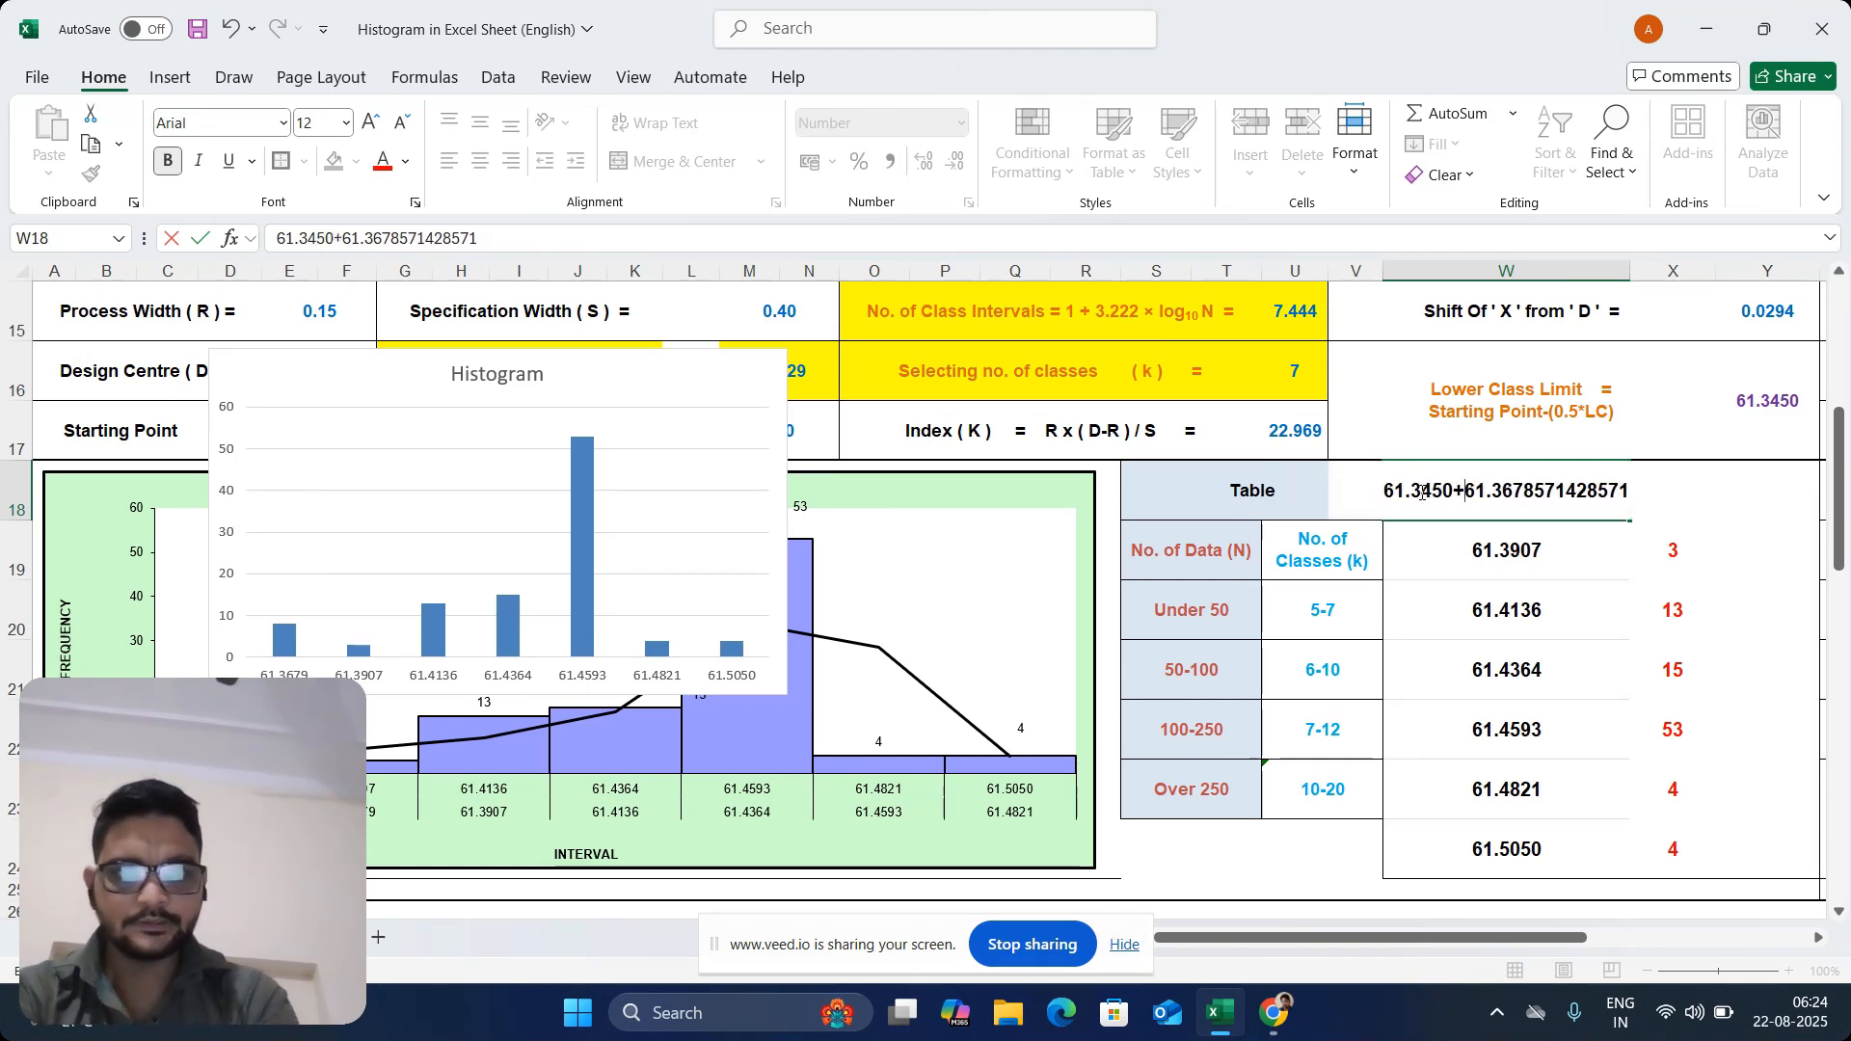
key(BackSpace)
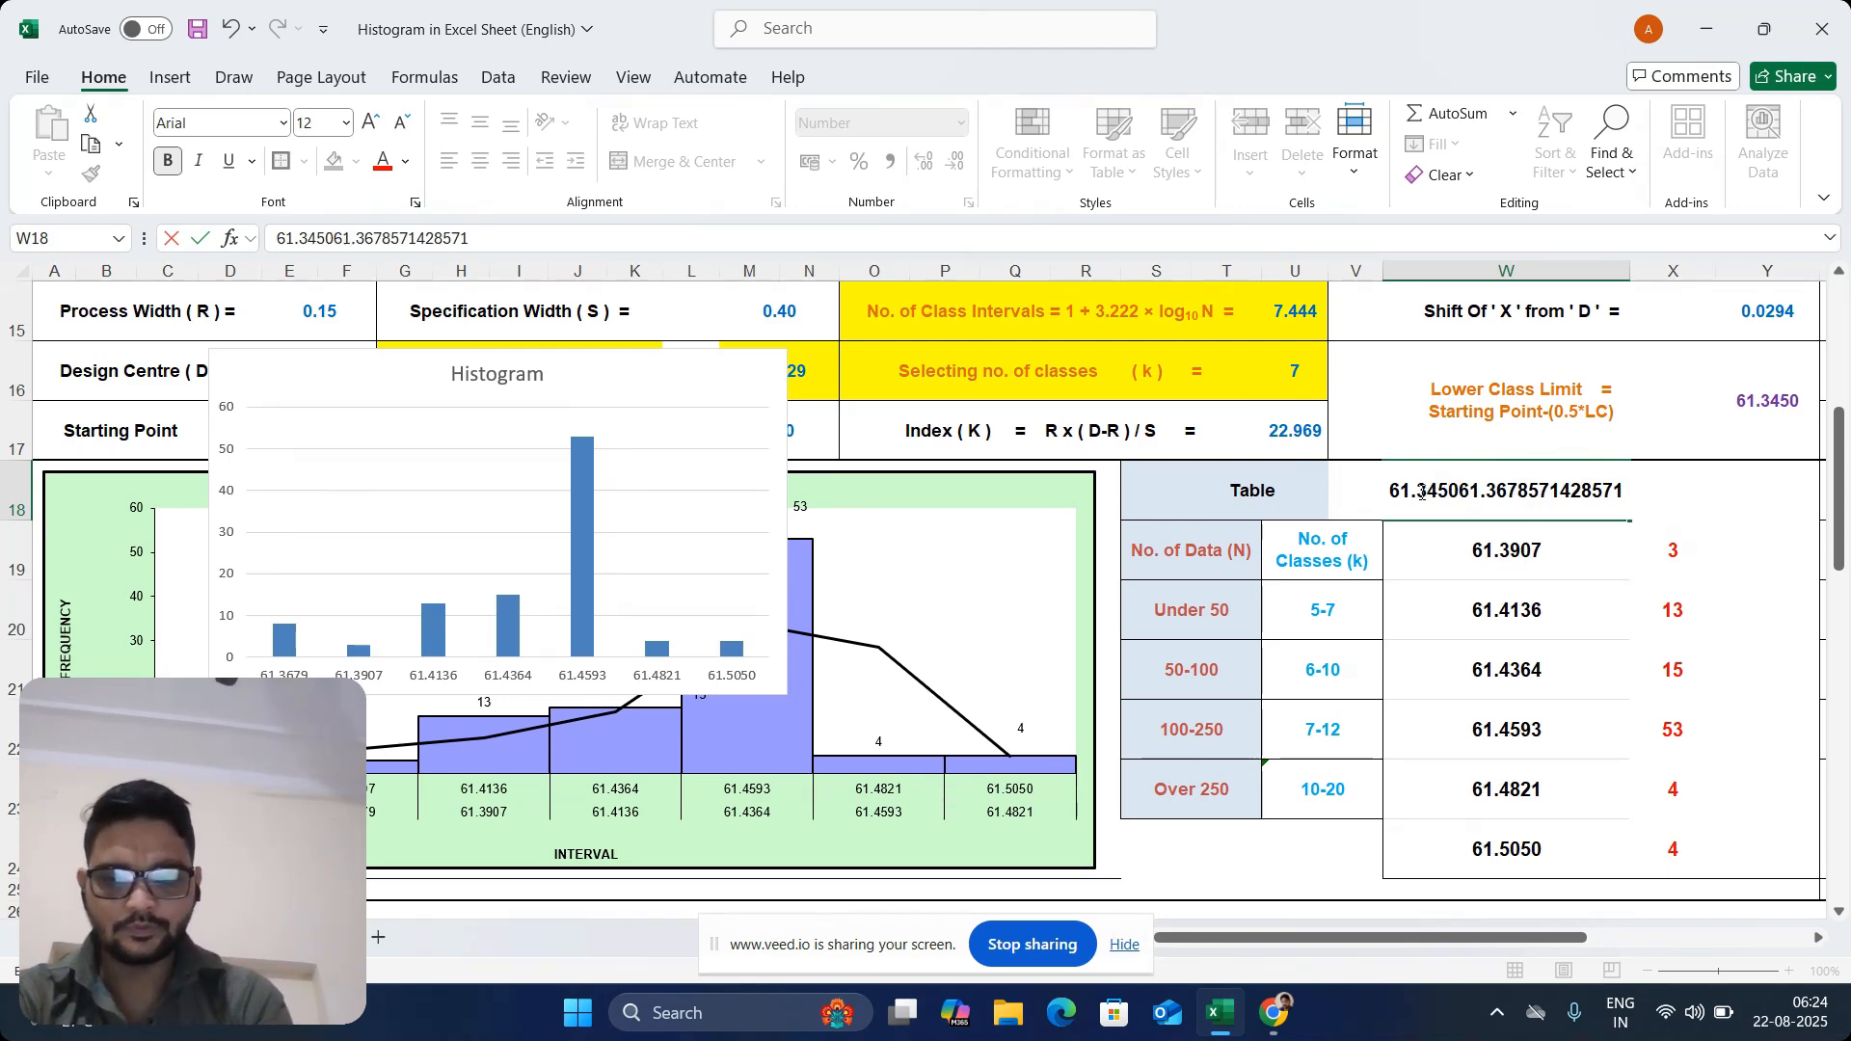
text(to)
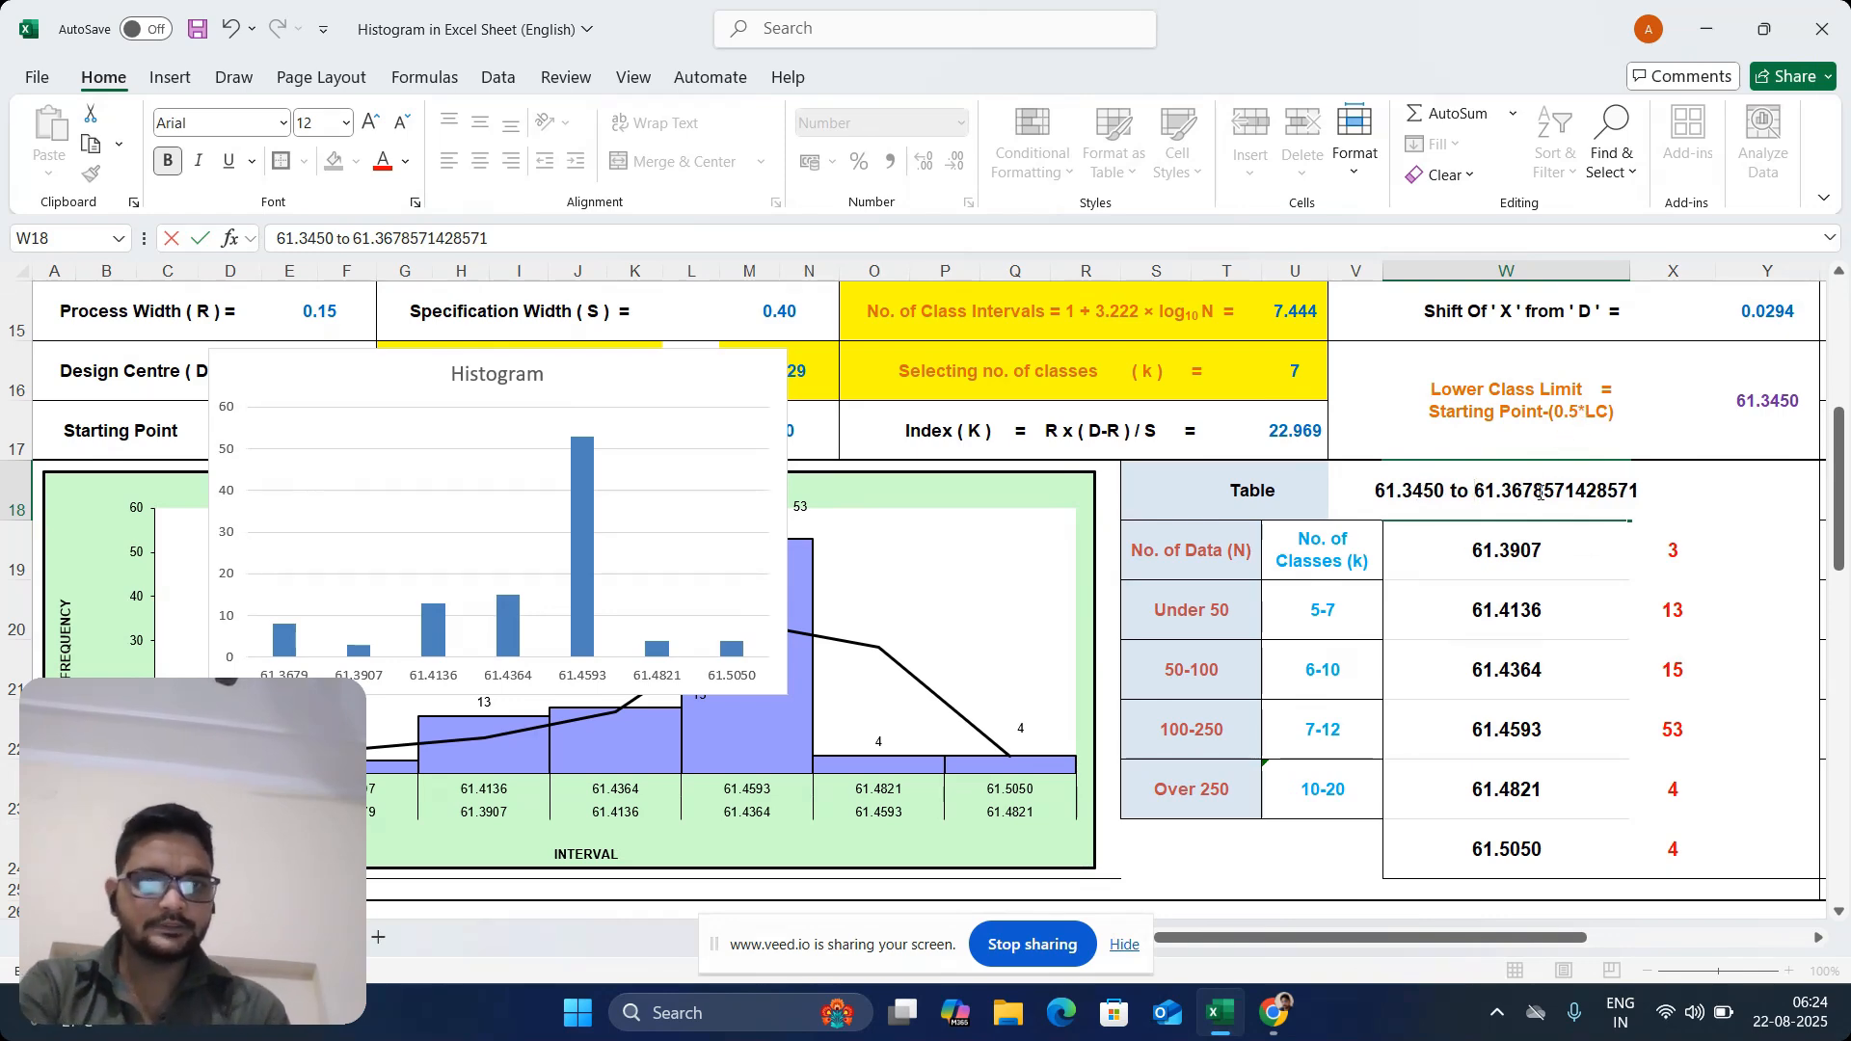
drag(1542, 492, 1740, 482)
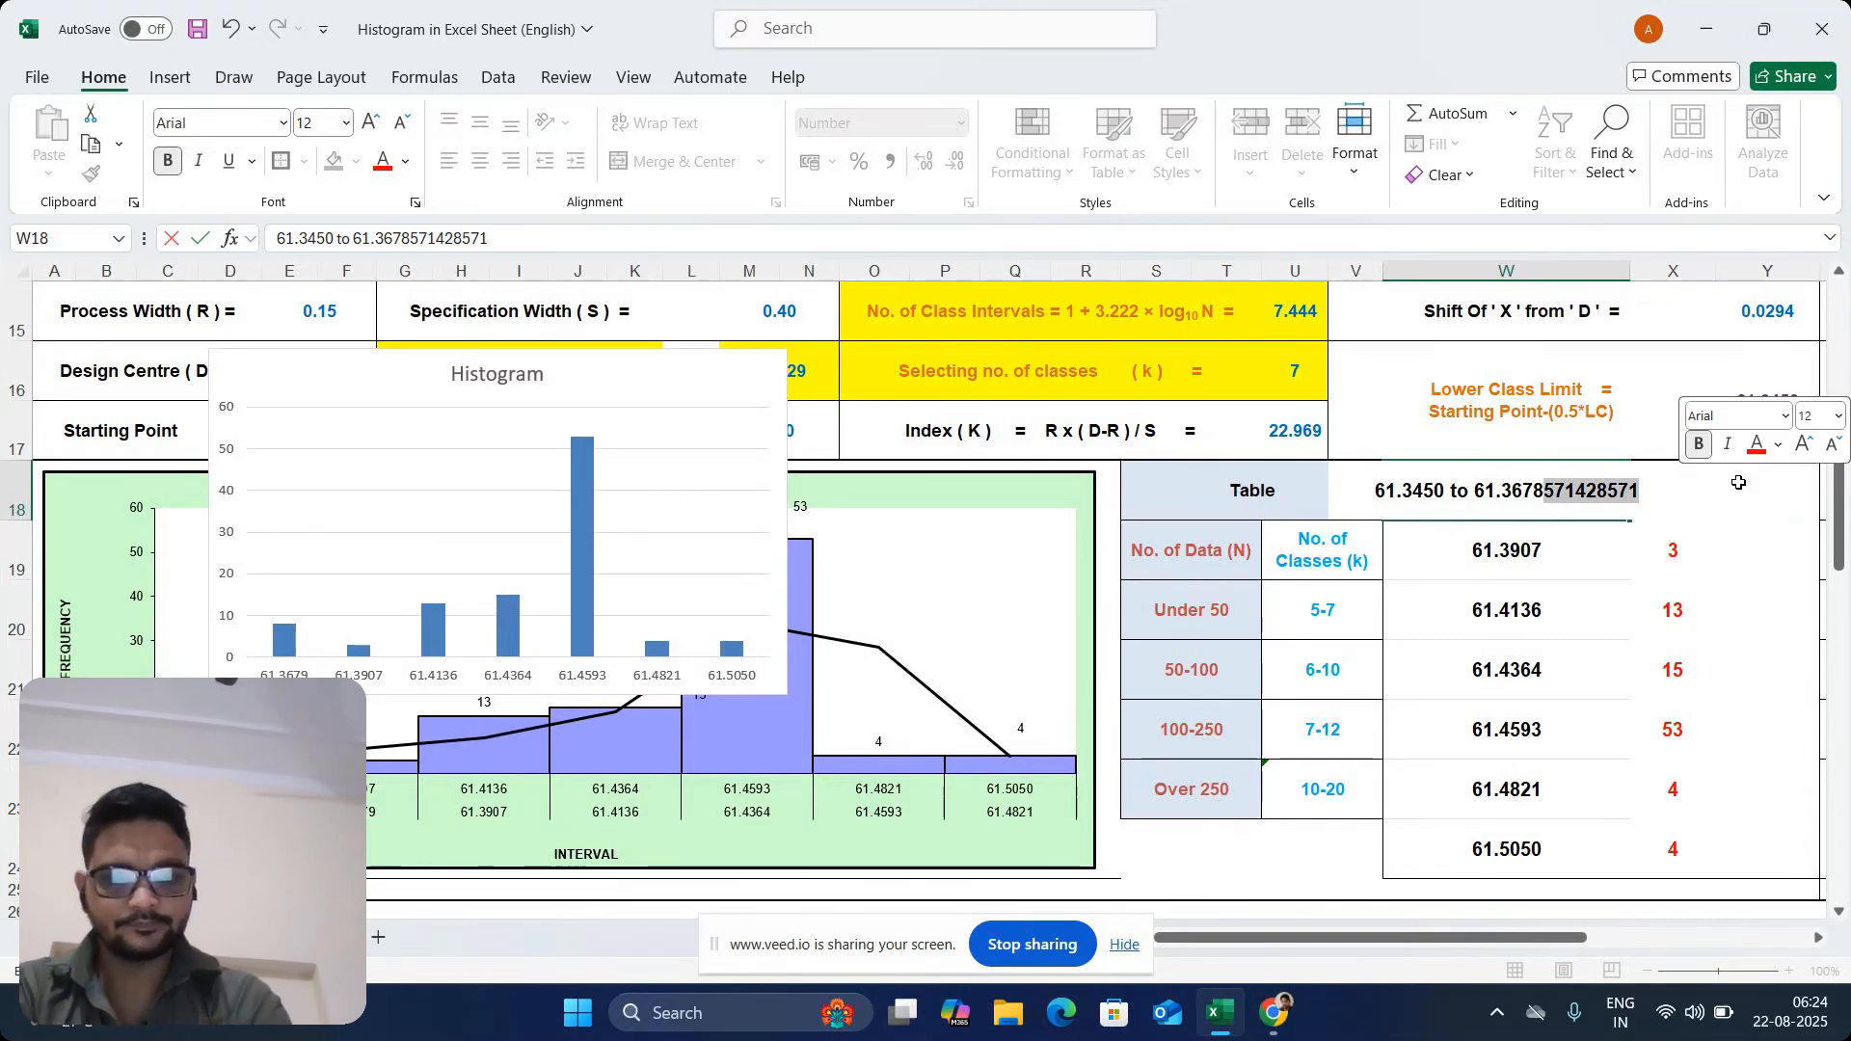
key(BackSpace)
text(9)
click(1643, 402)
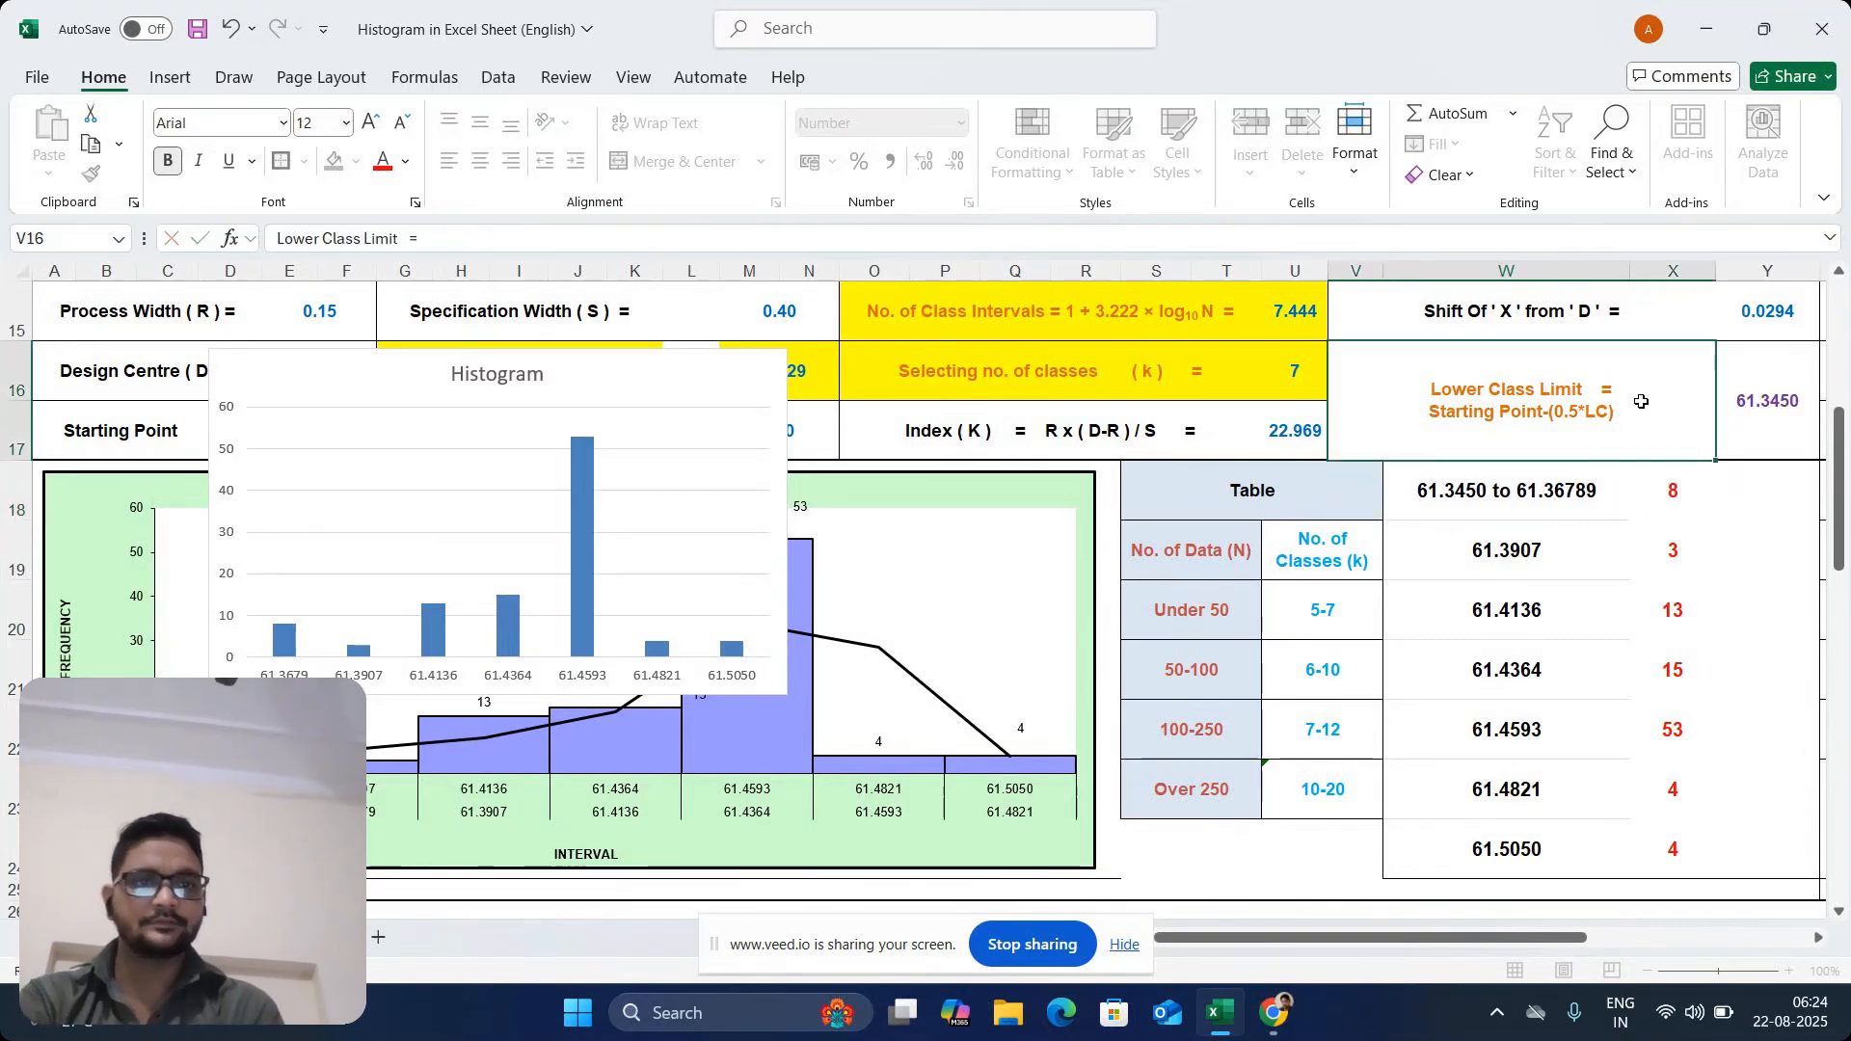
click(1574, 488)
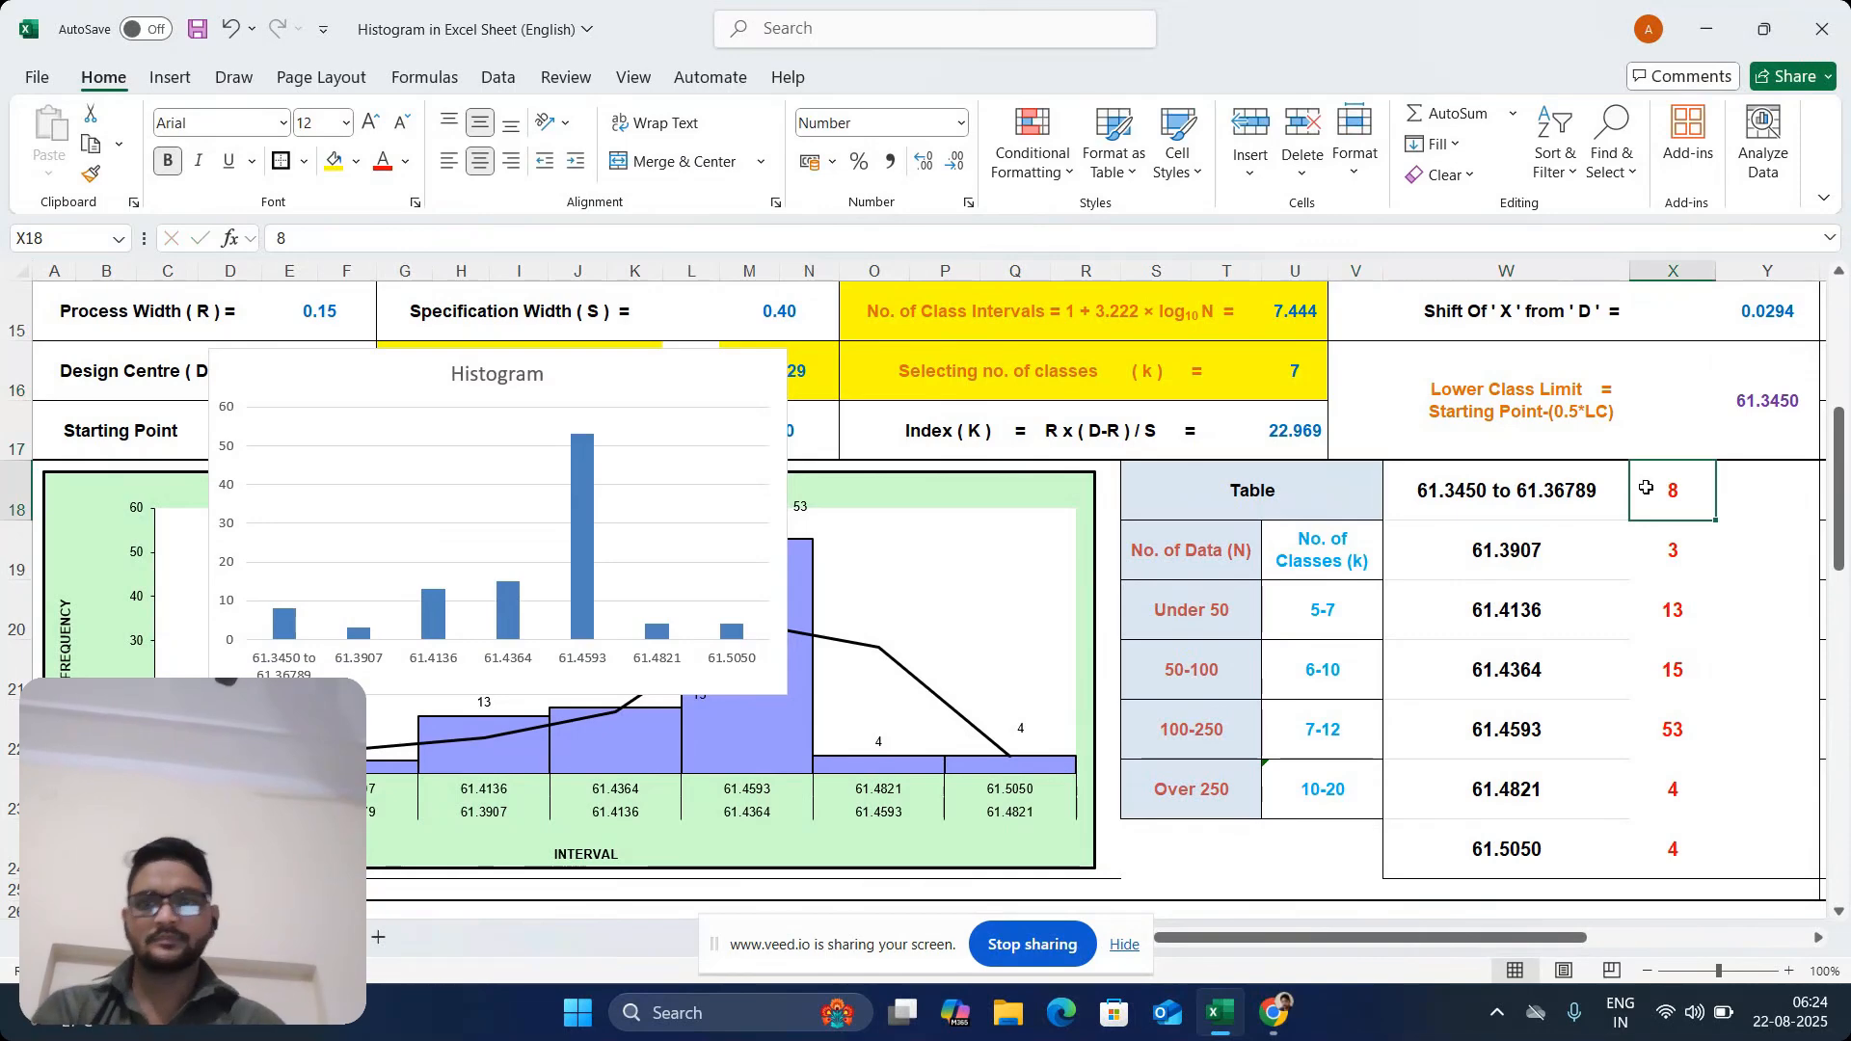
click(1532, 544)
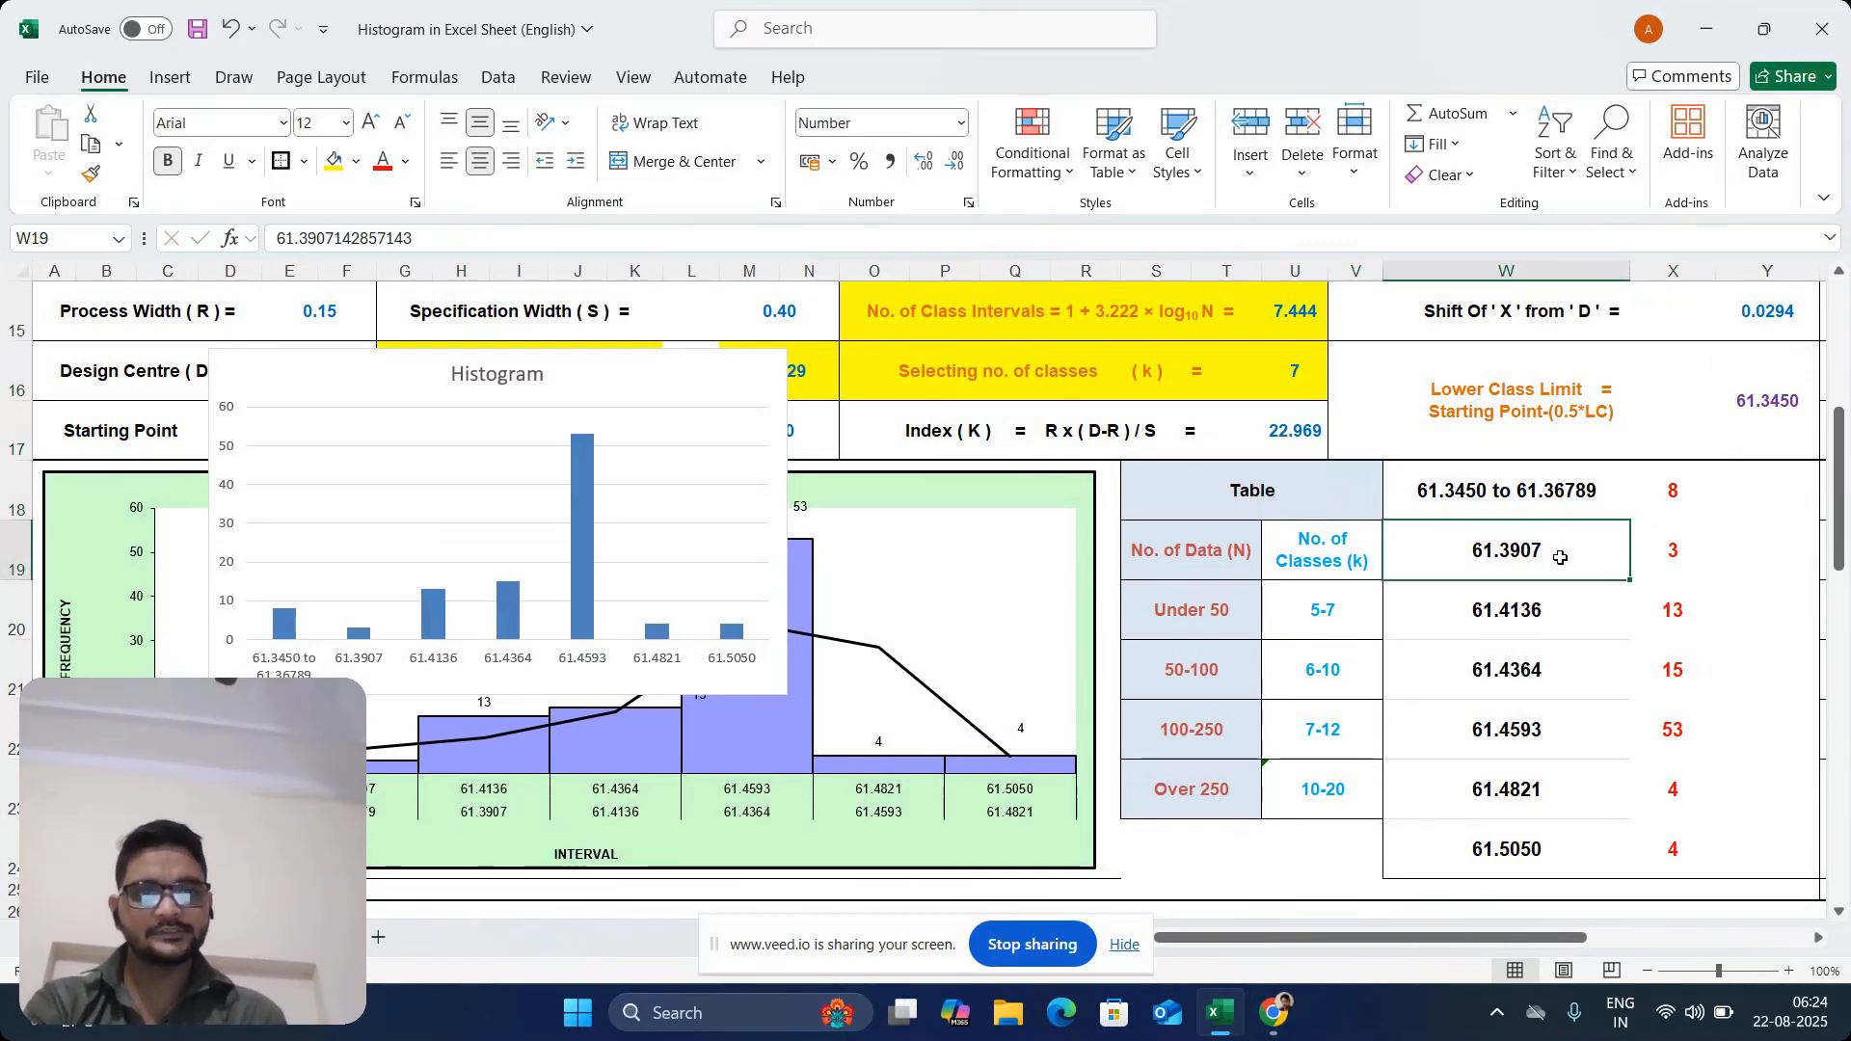
double_click(1601, 492)
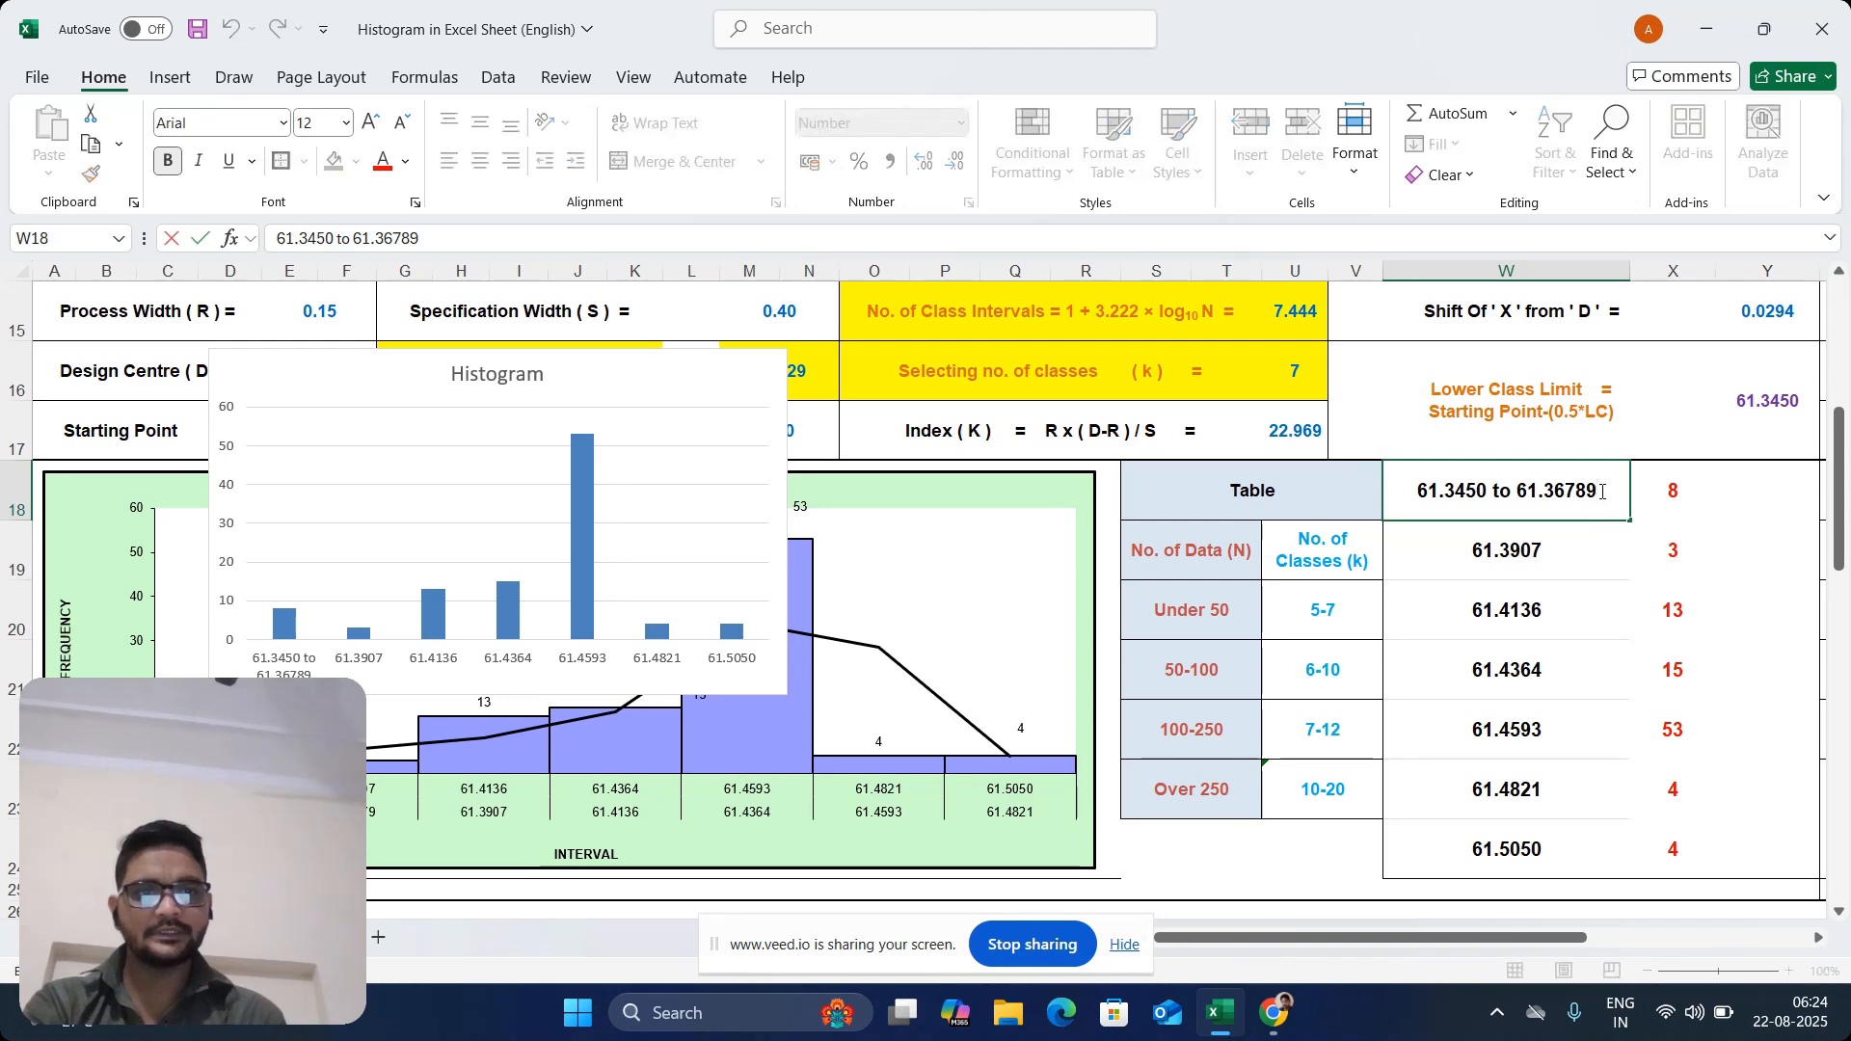
drag(1601, 492, 1518, 493)
click(1534, 545)
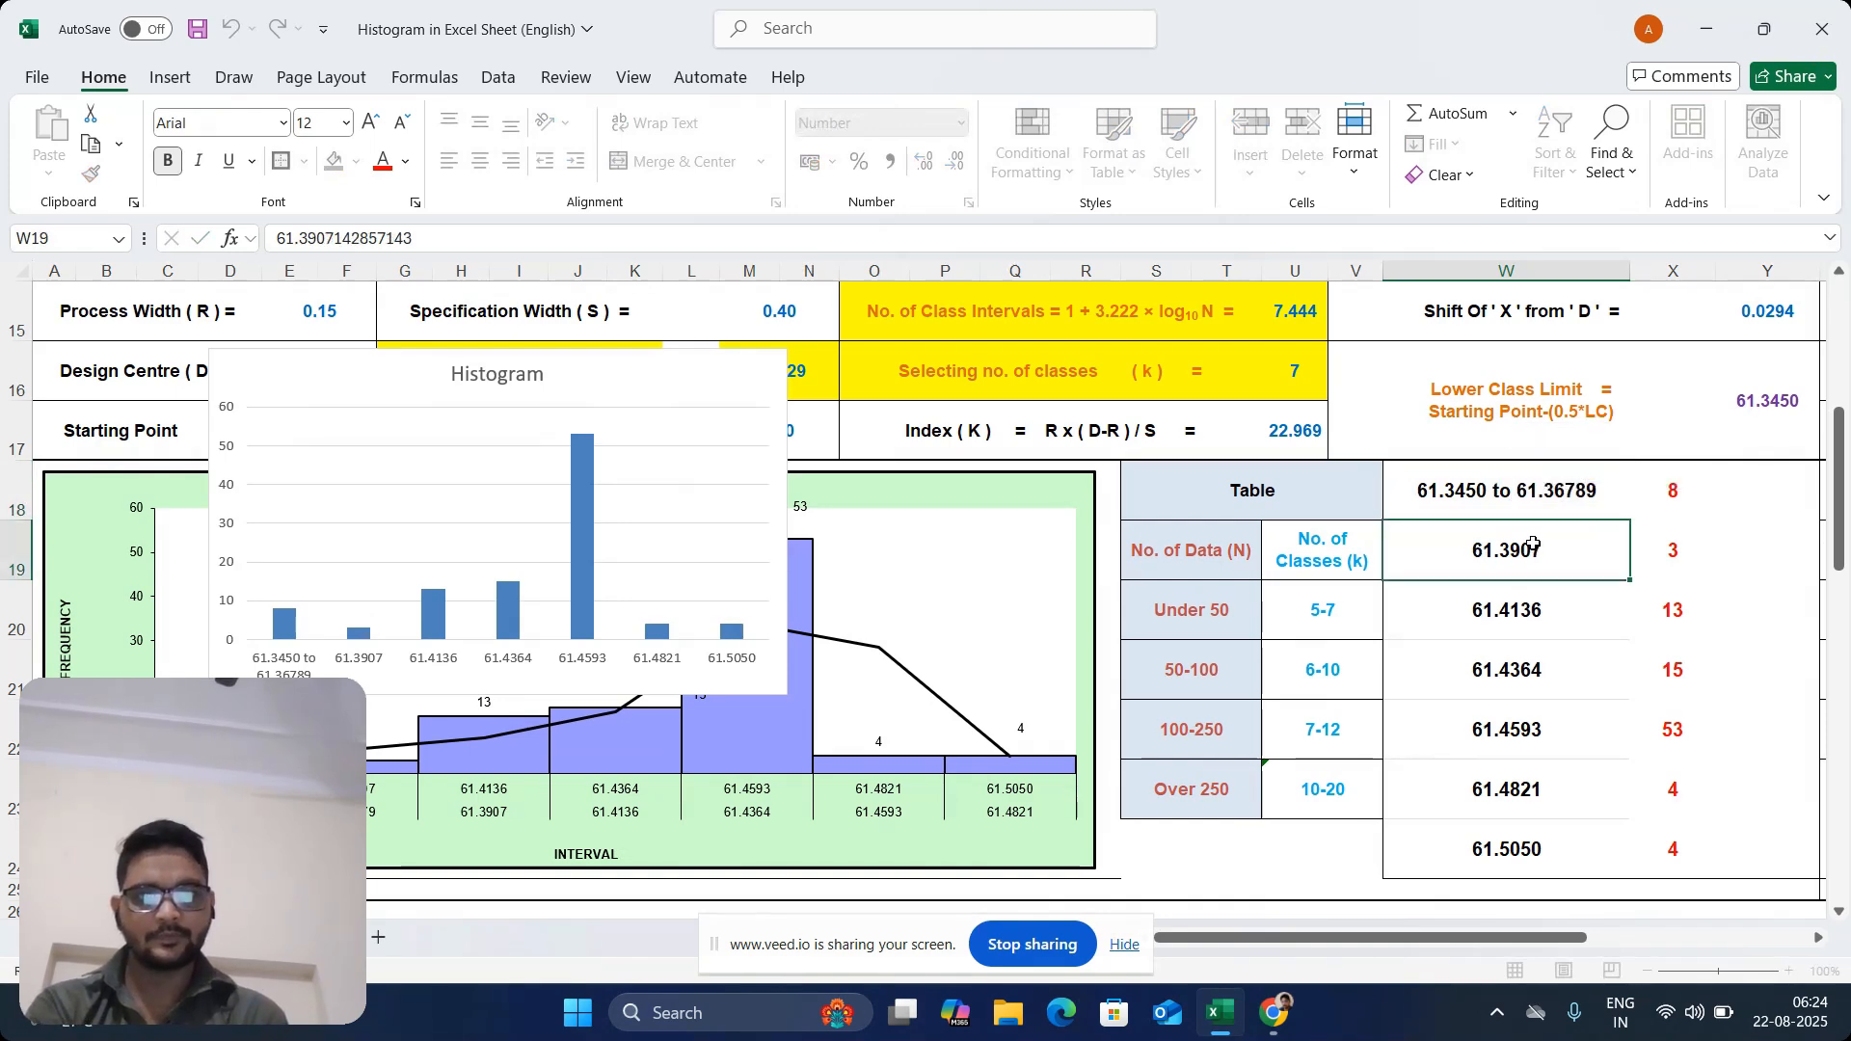
double_click(1536, 547)
Change the second interval label in W19 to the range "61.36789to 61.39071", reusing the upper limit from W18
click(1579, 489)
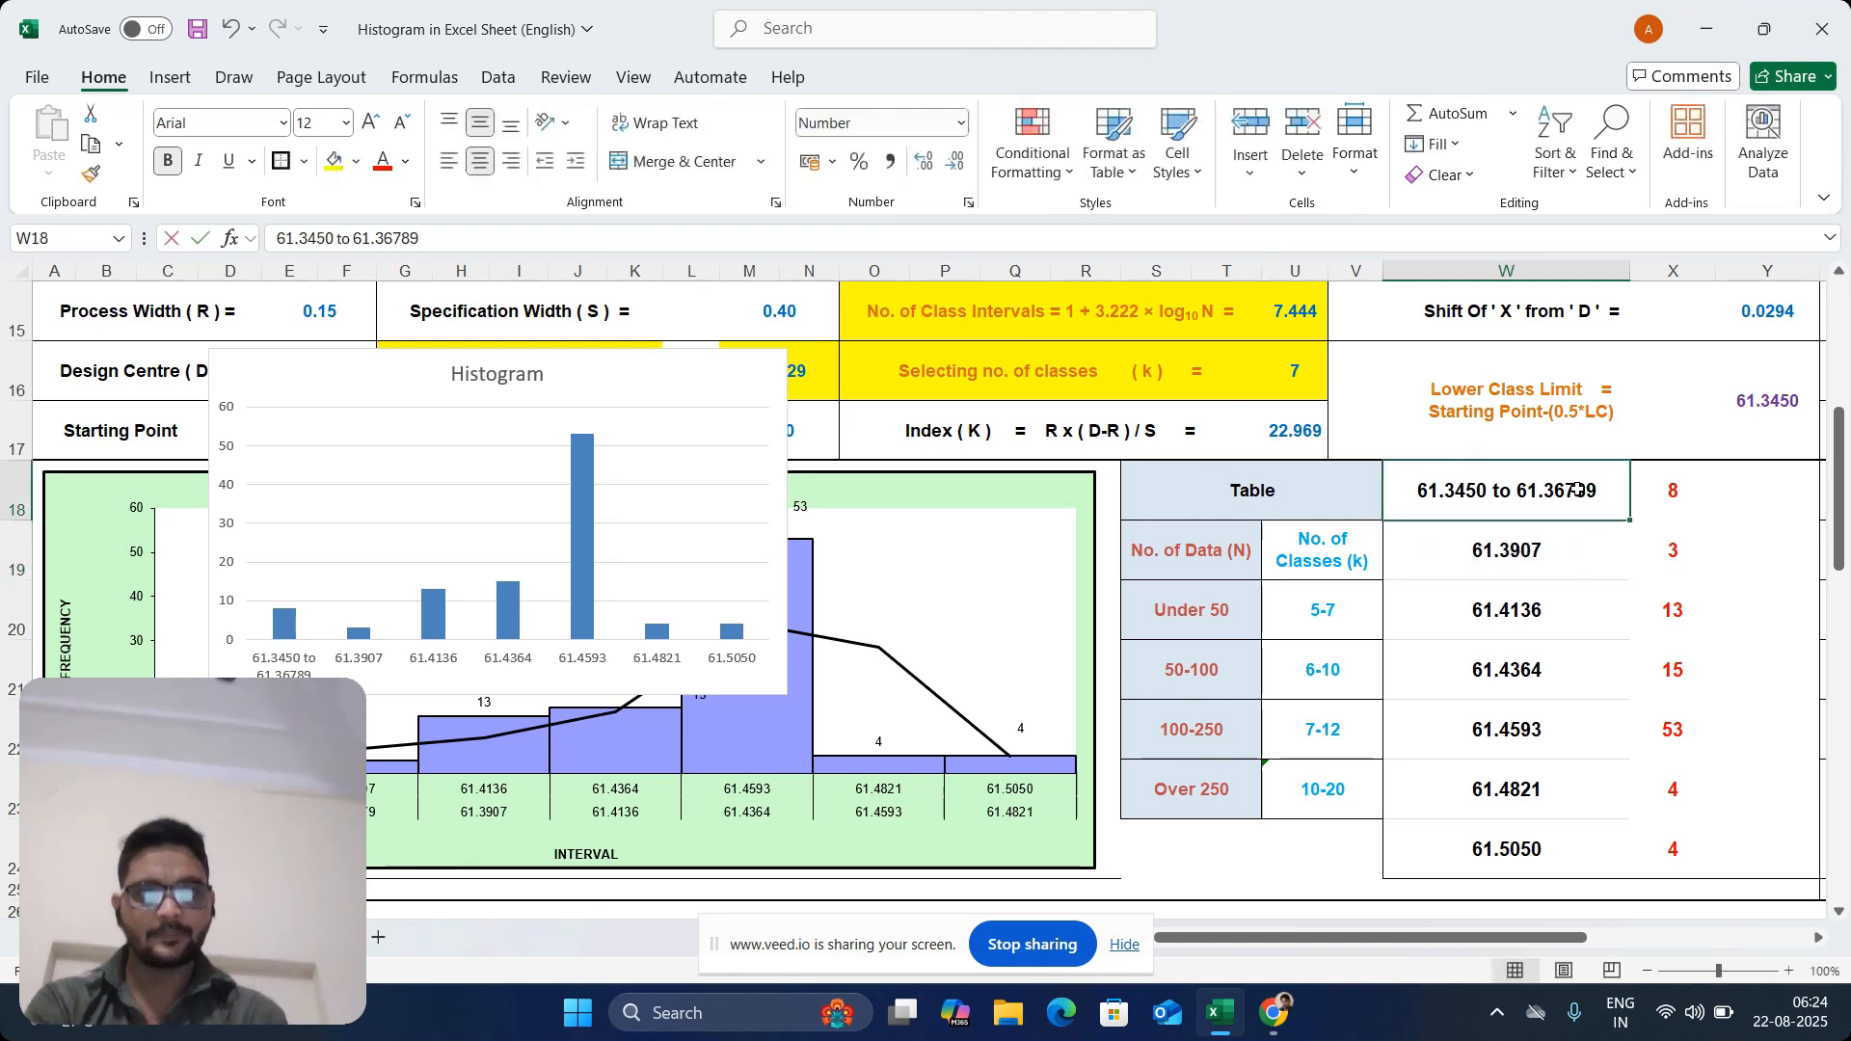
double_click(1578, 489)
drag(1603, 489, 1521, 501)
key(ctrl+c)
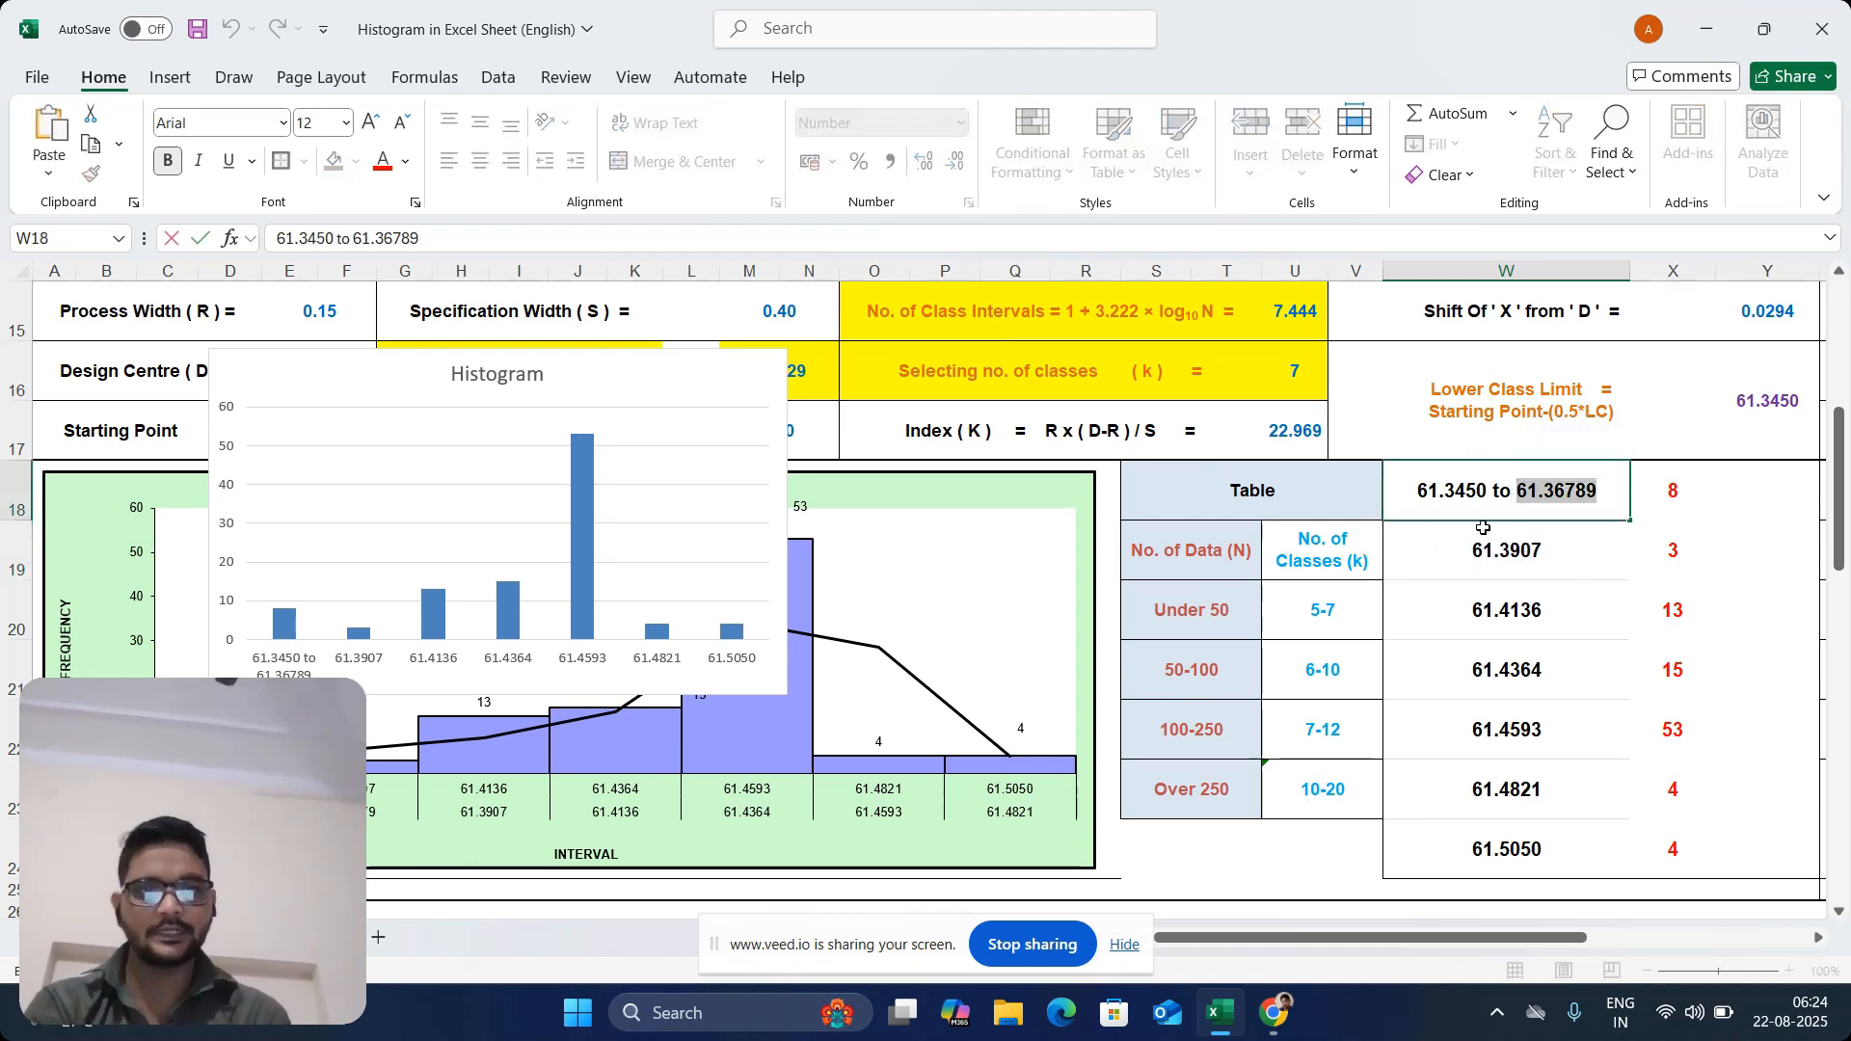
click(1467, 549)
double_click(1466, 552)
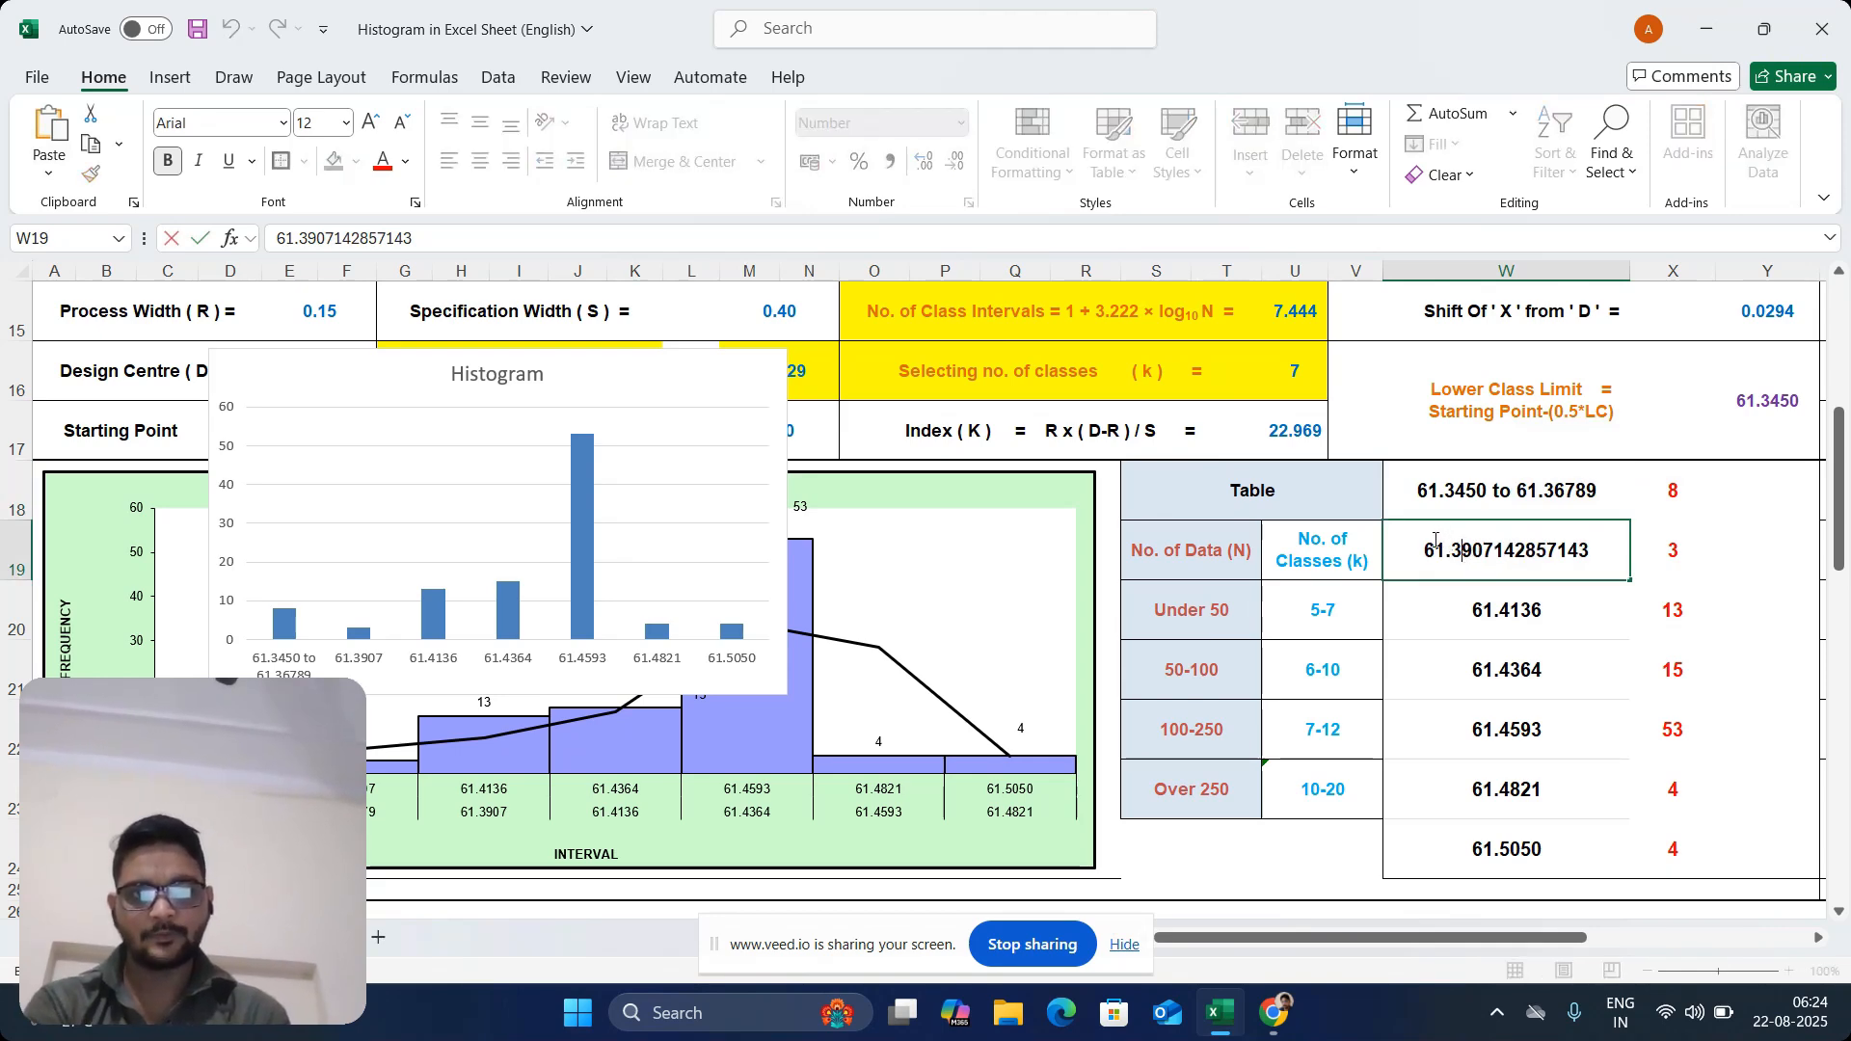
key(ctrl+v)
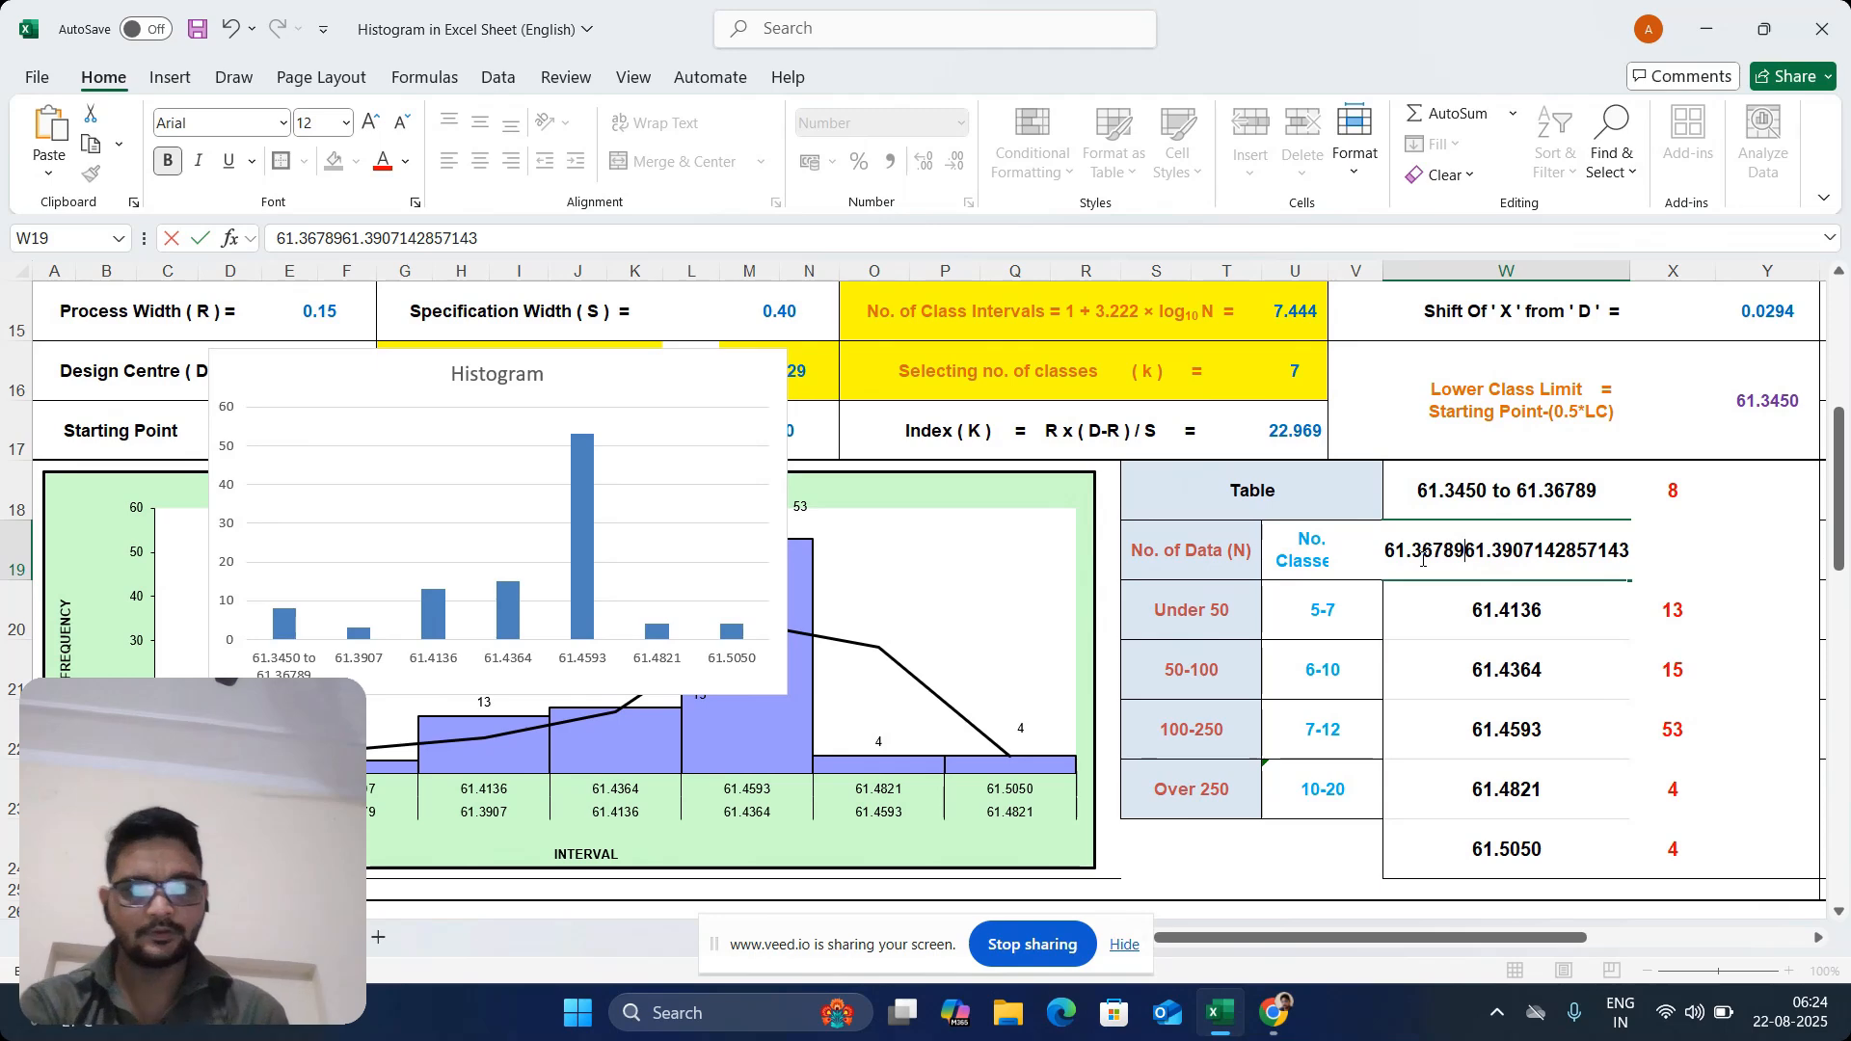
text(to)
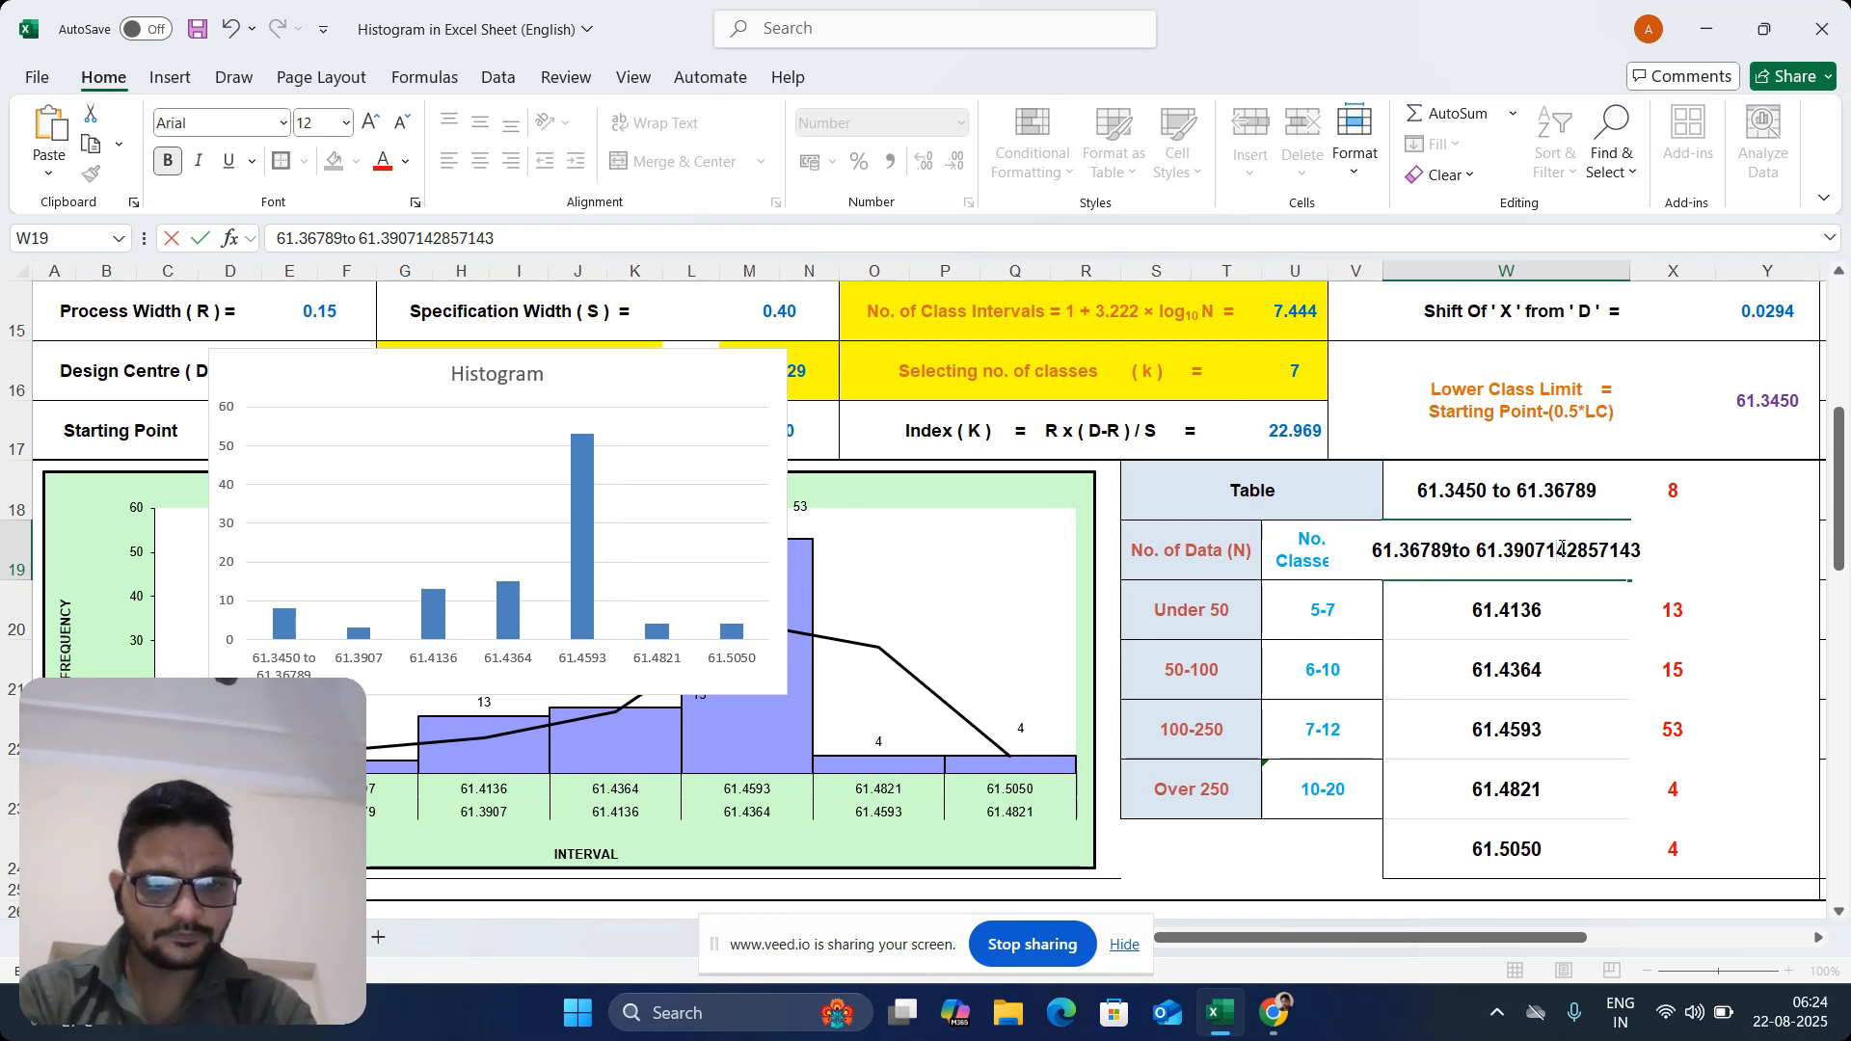
key(shift+End)
key(Delete)
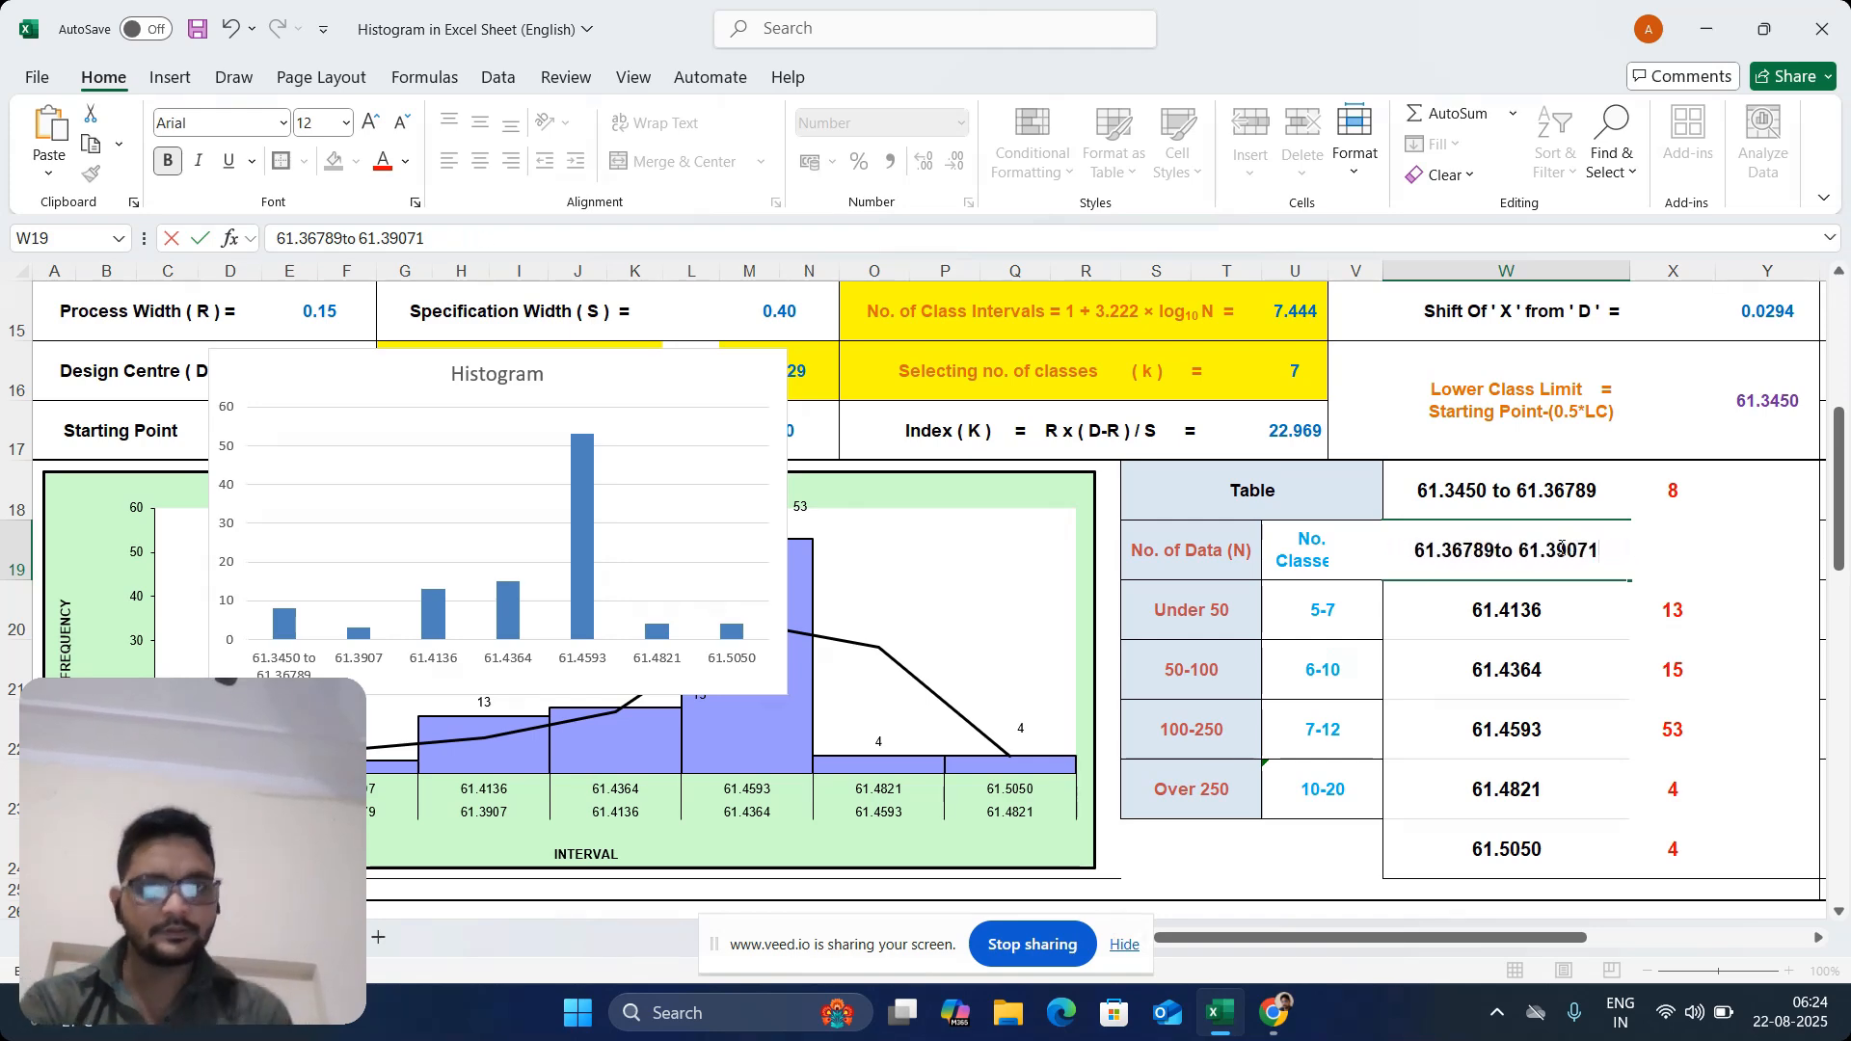
click(1491, 651)
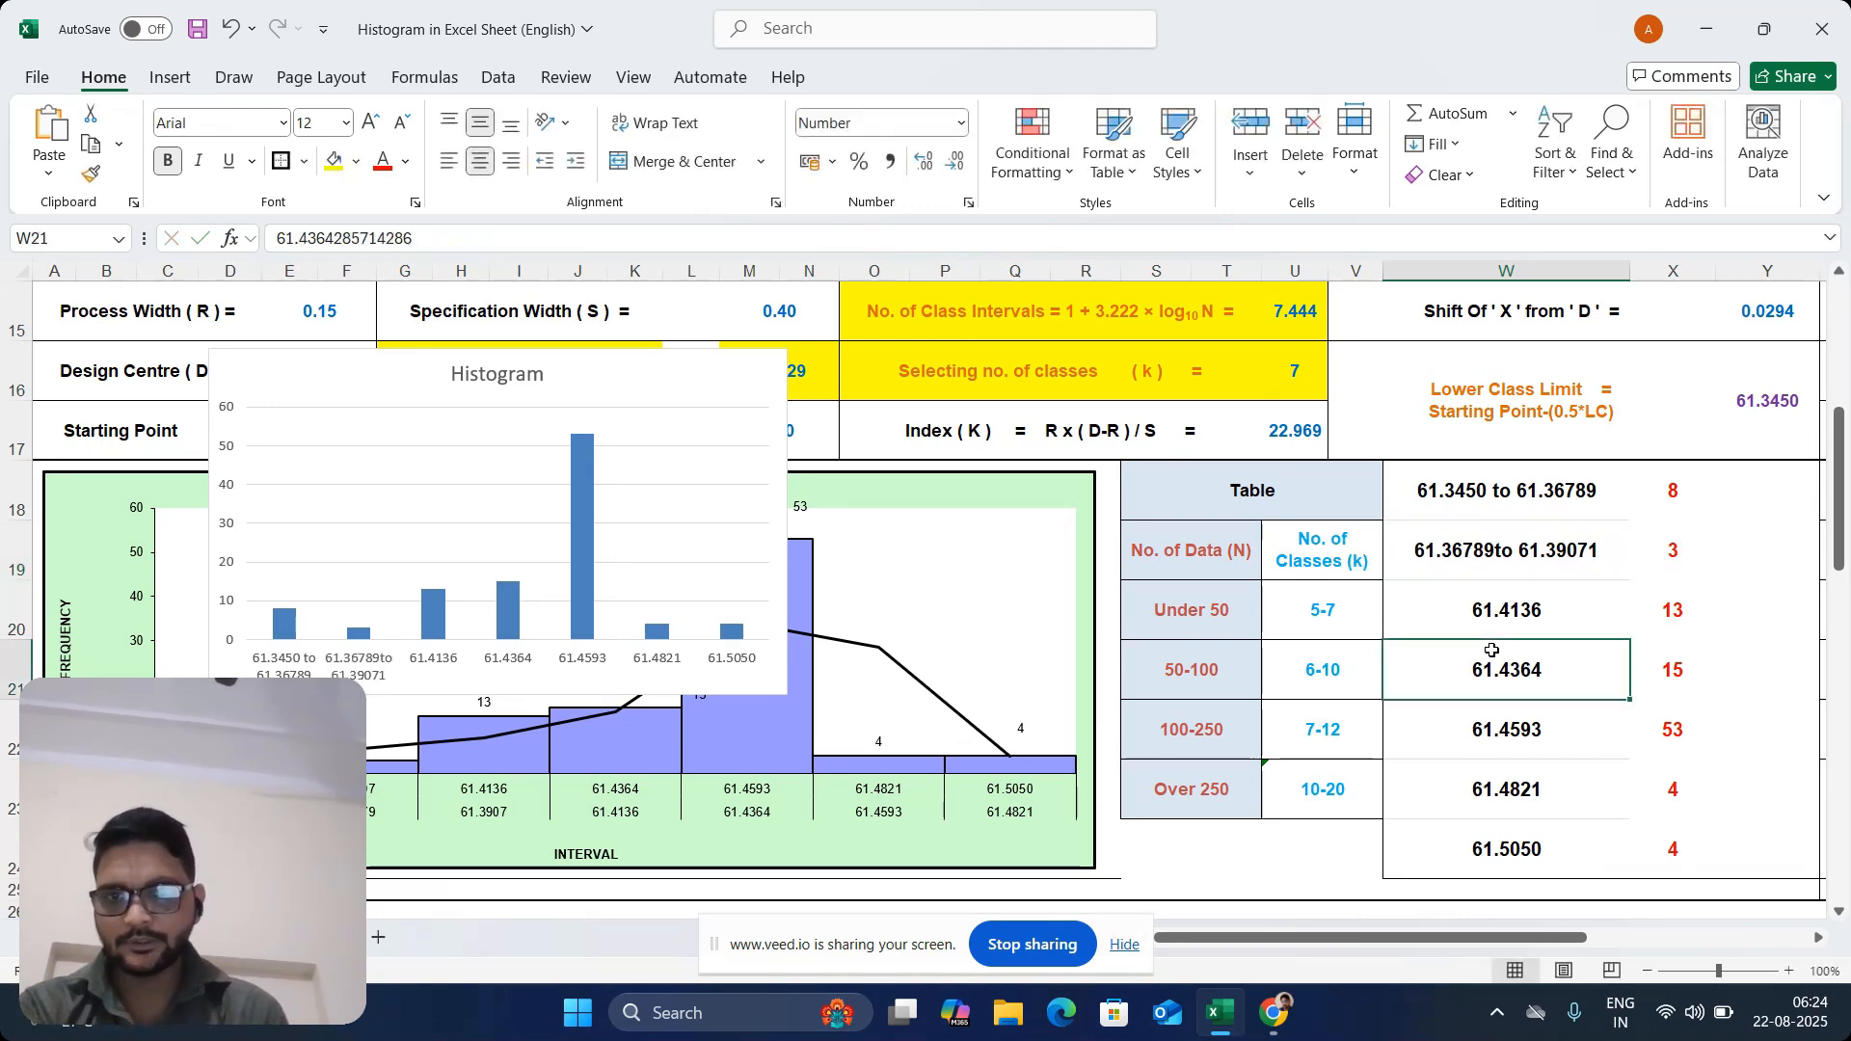
Add the lower limit "61.3907 to" in front of the existing value in the third interval label, W20
click(1523, 610)
double_click(1430, 612)
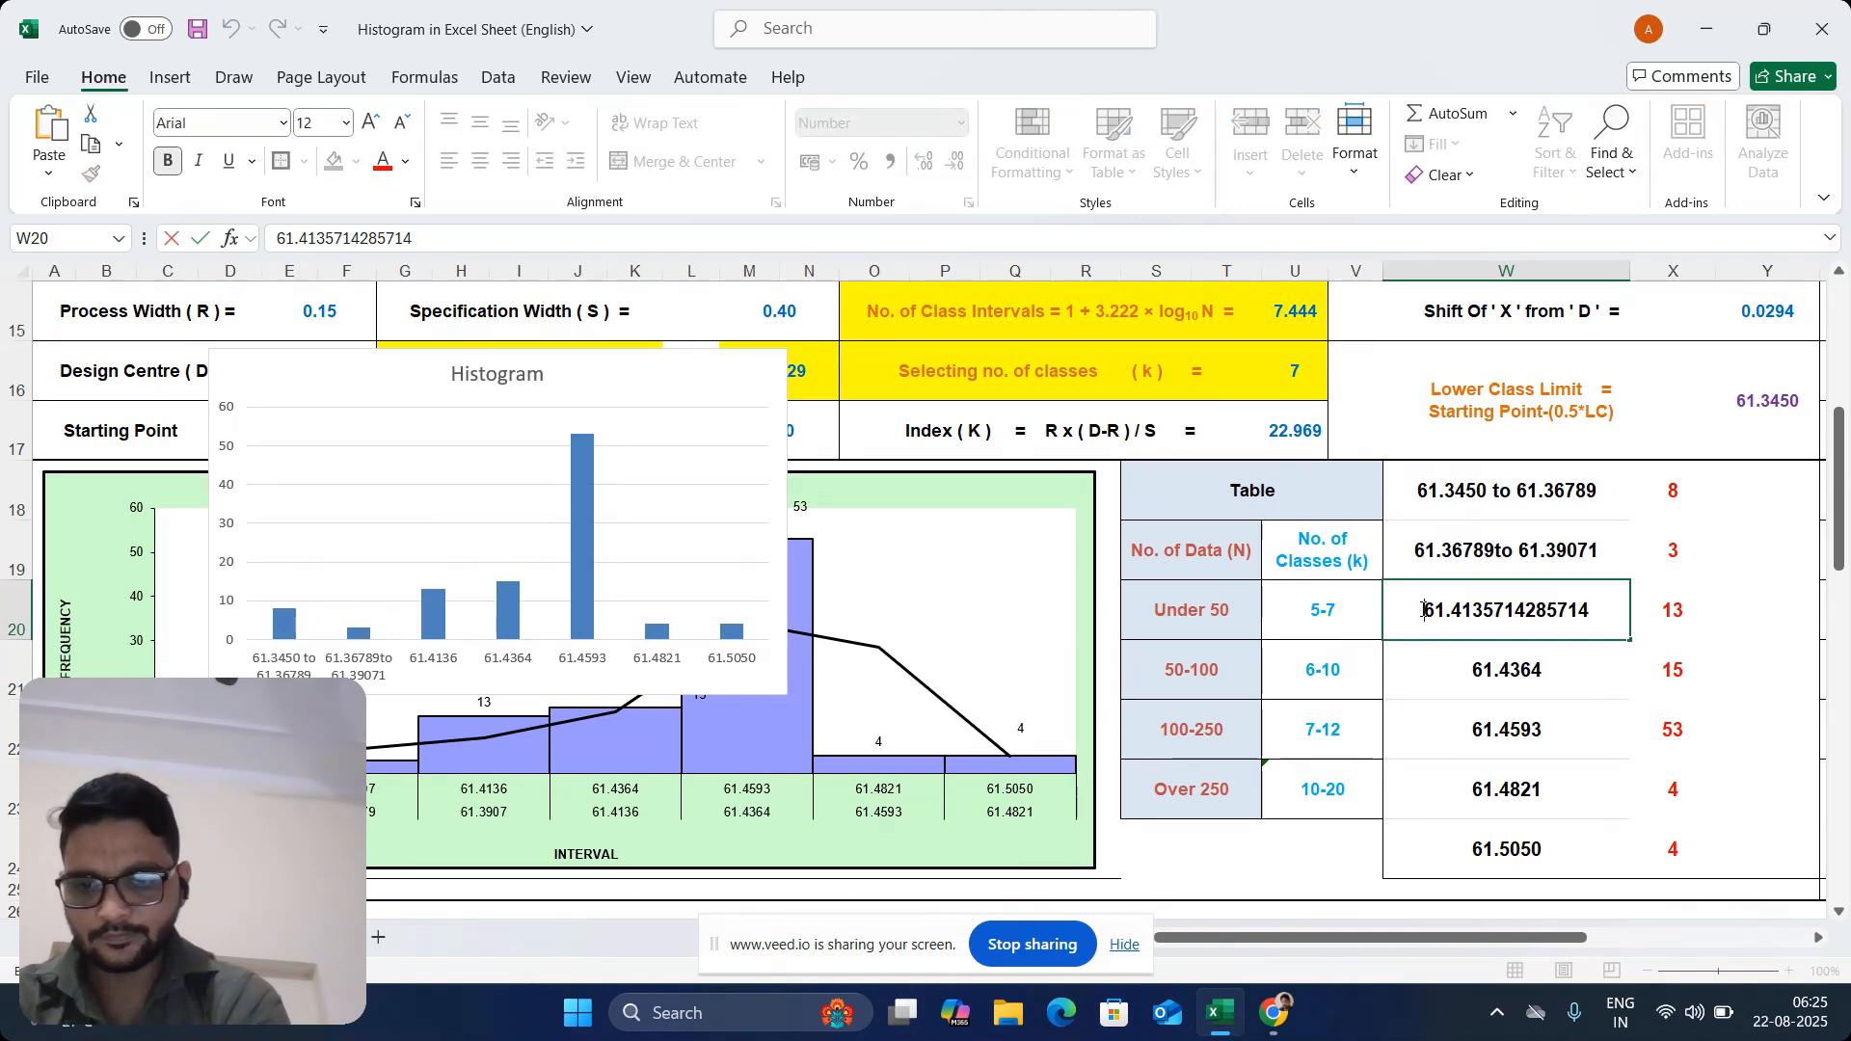
text(61)
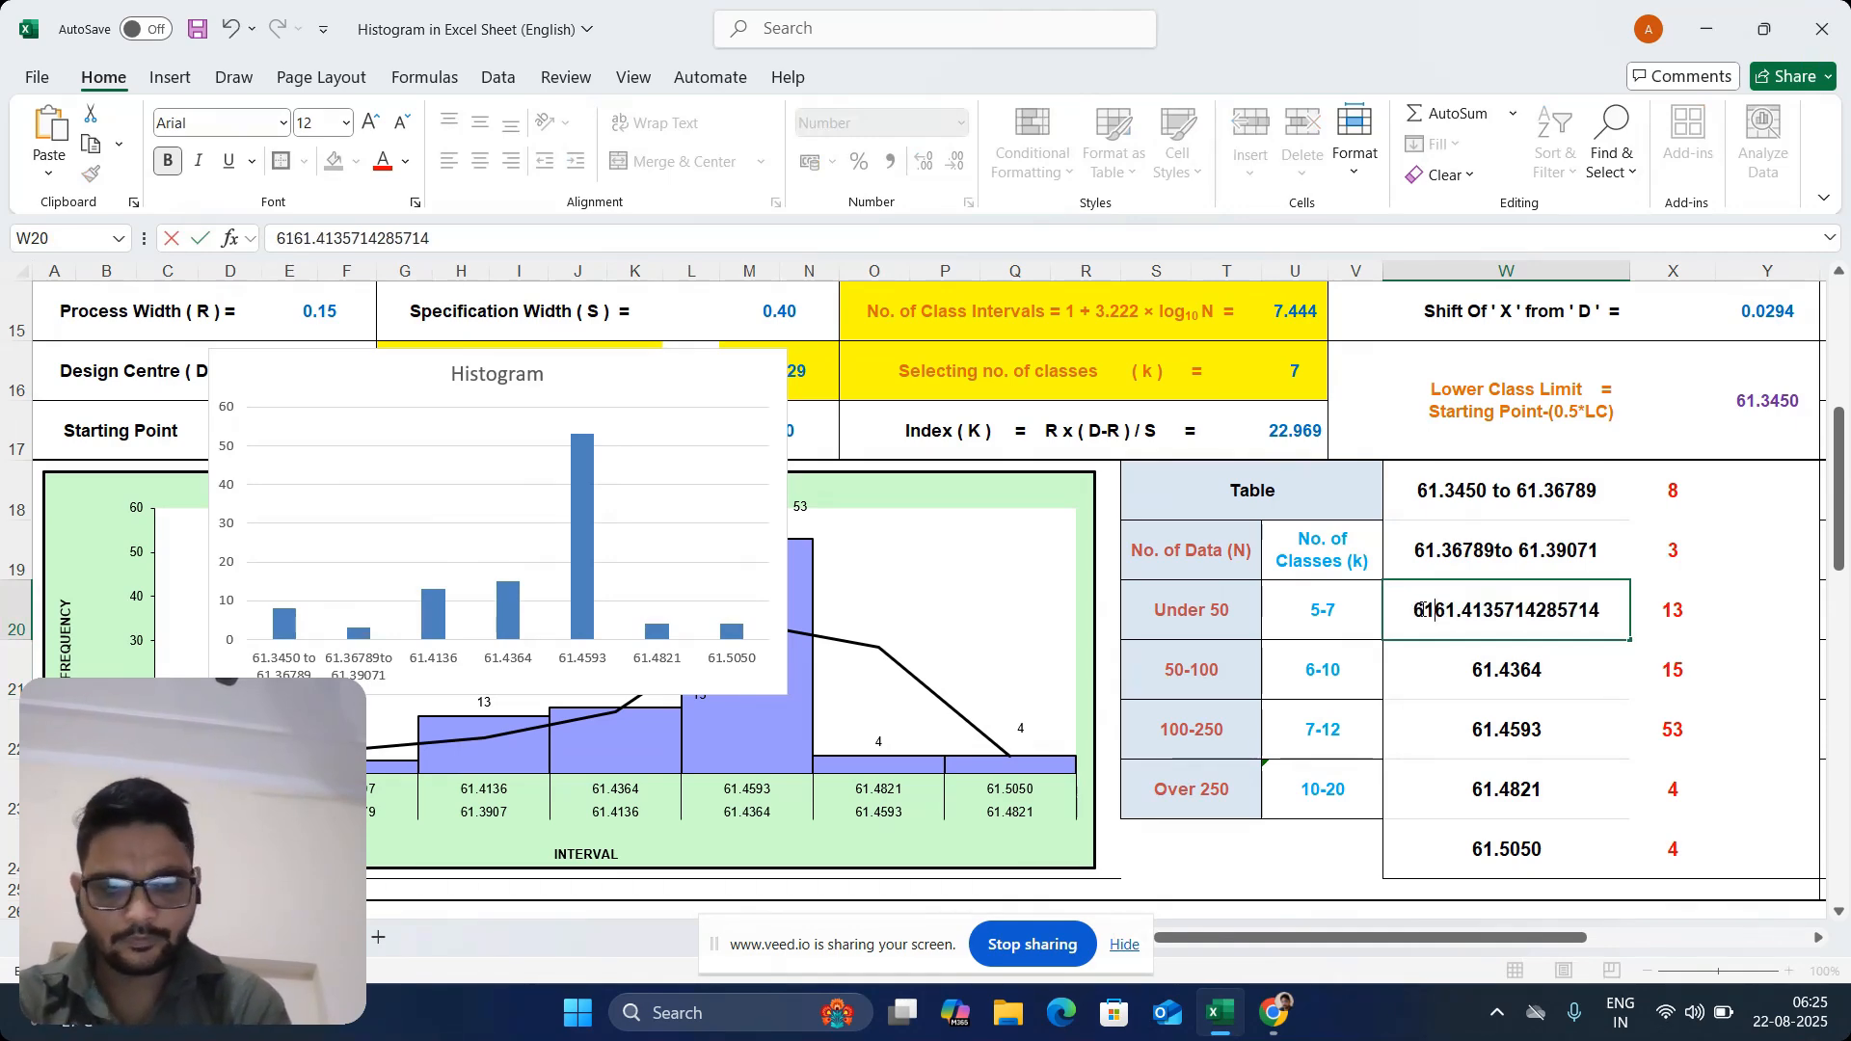
text(.39)
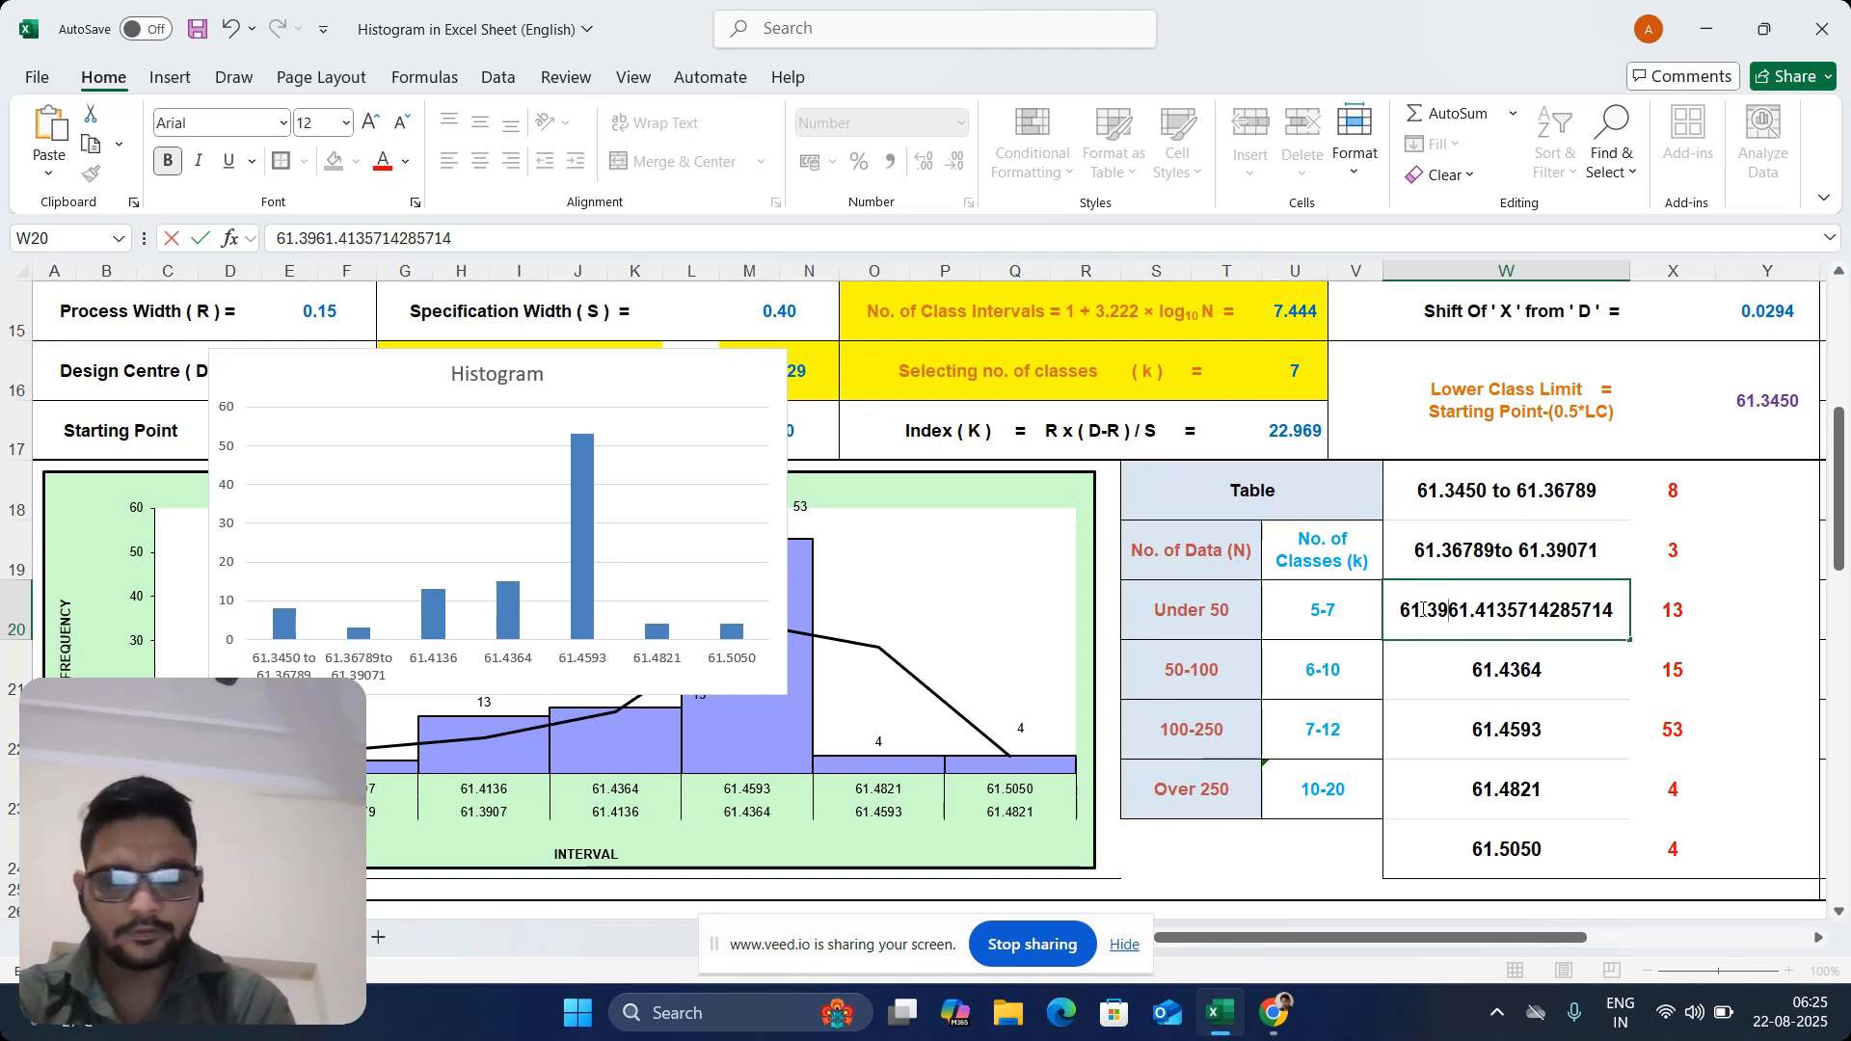
text(071)
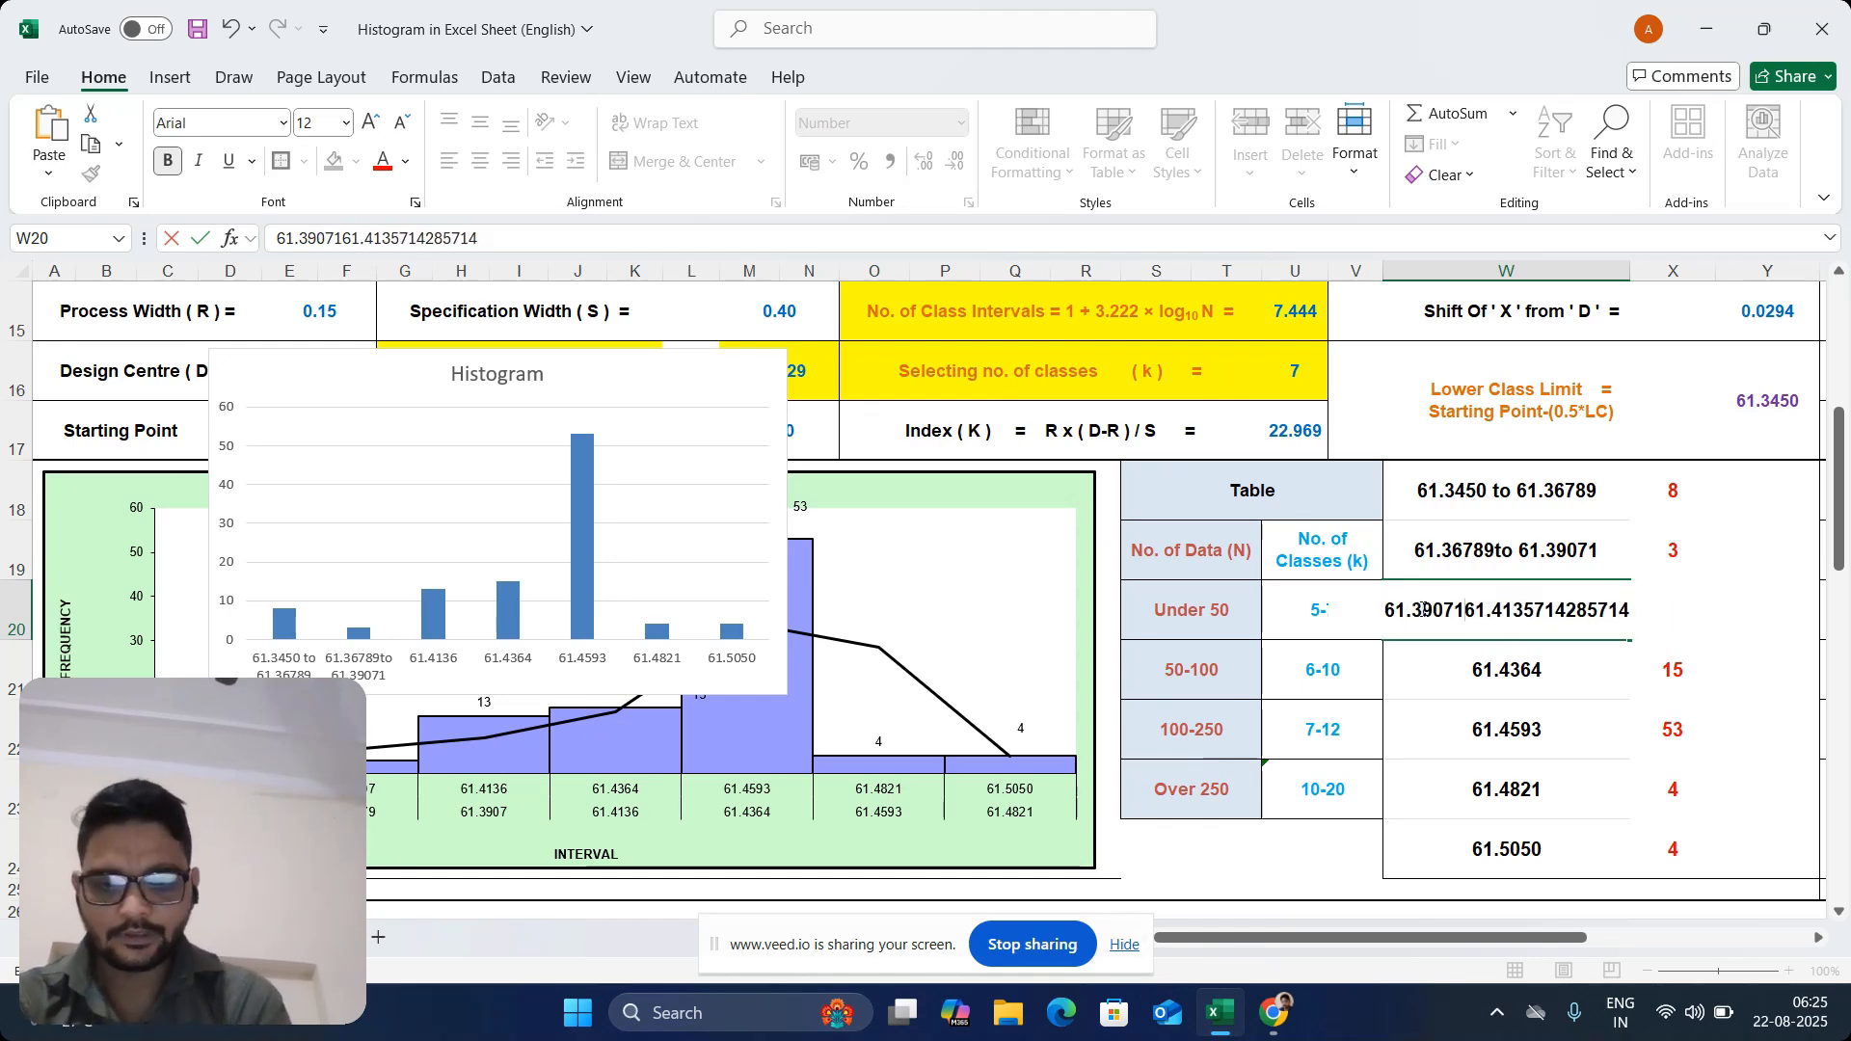
text( to)
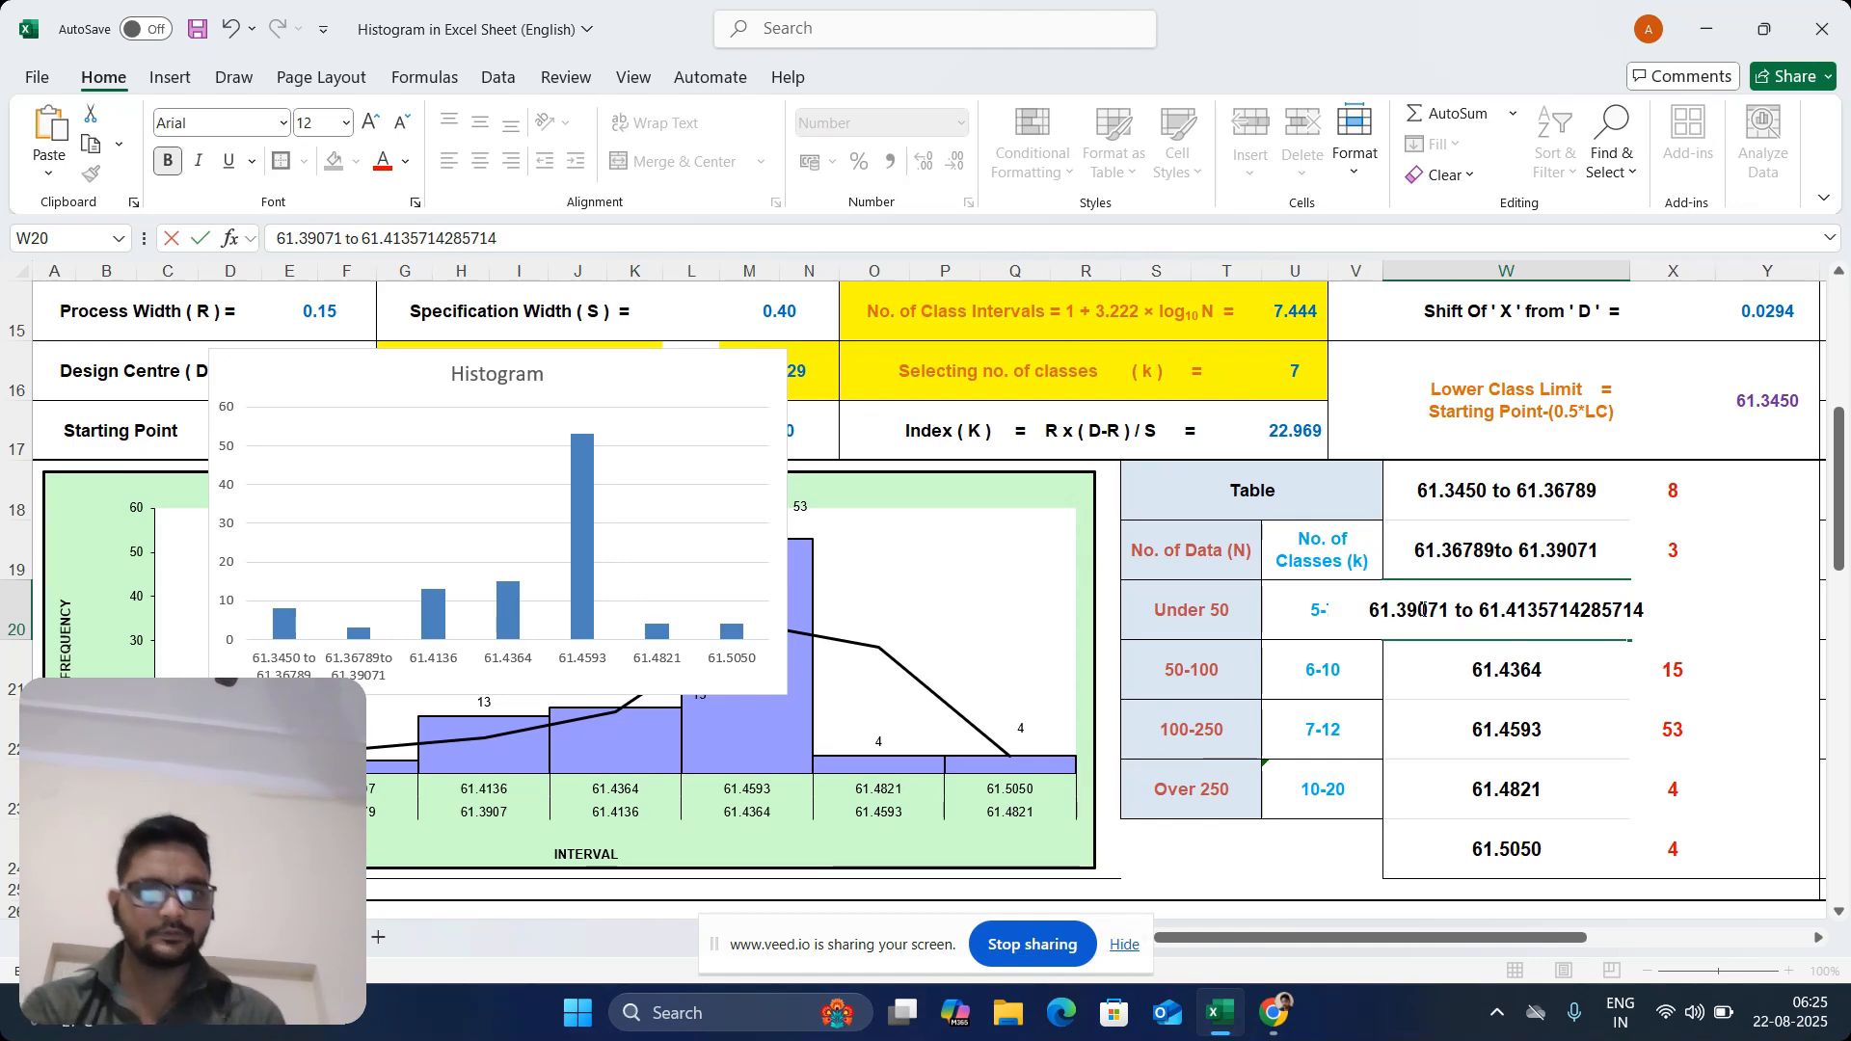
click(1480, 487)
click(1563, 617)
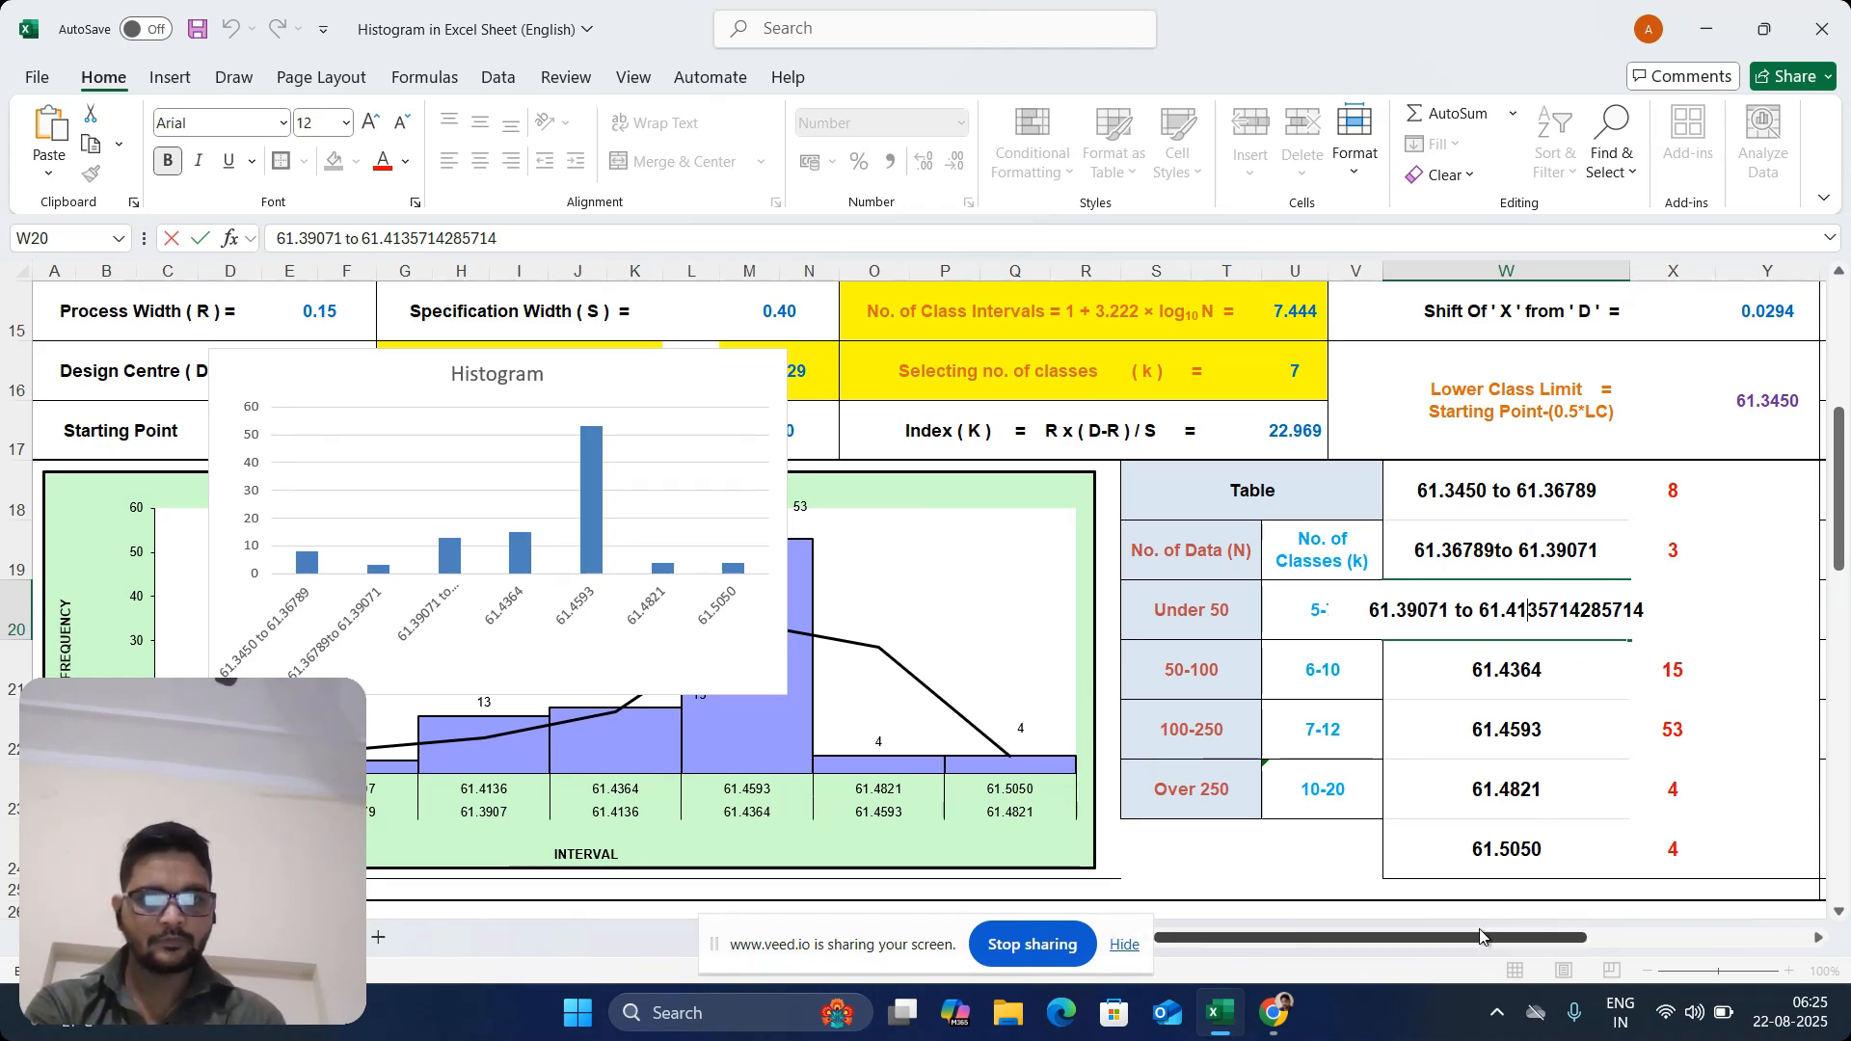
drag(1480, 936, 1574, 933)
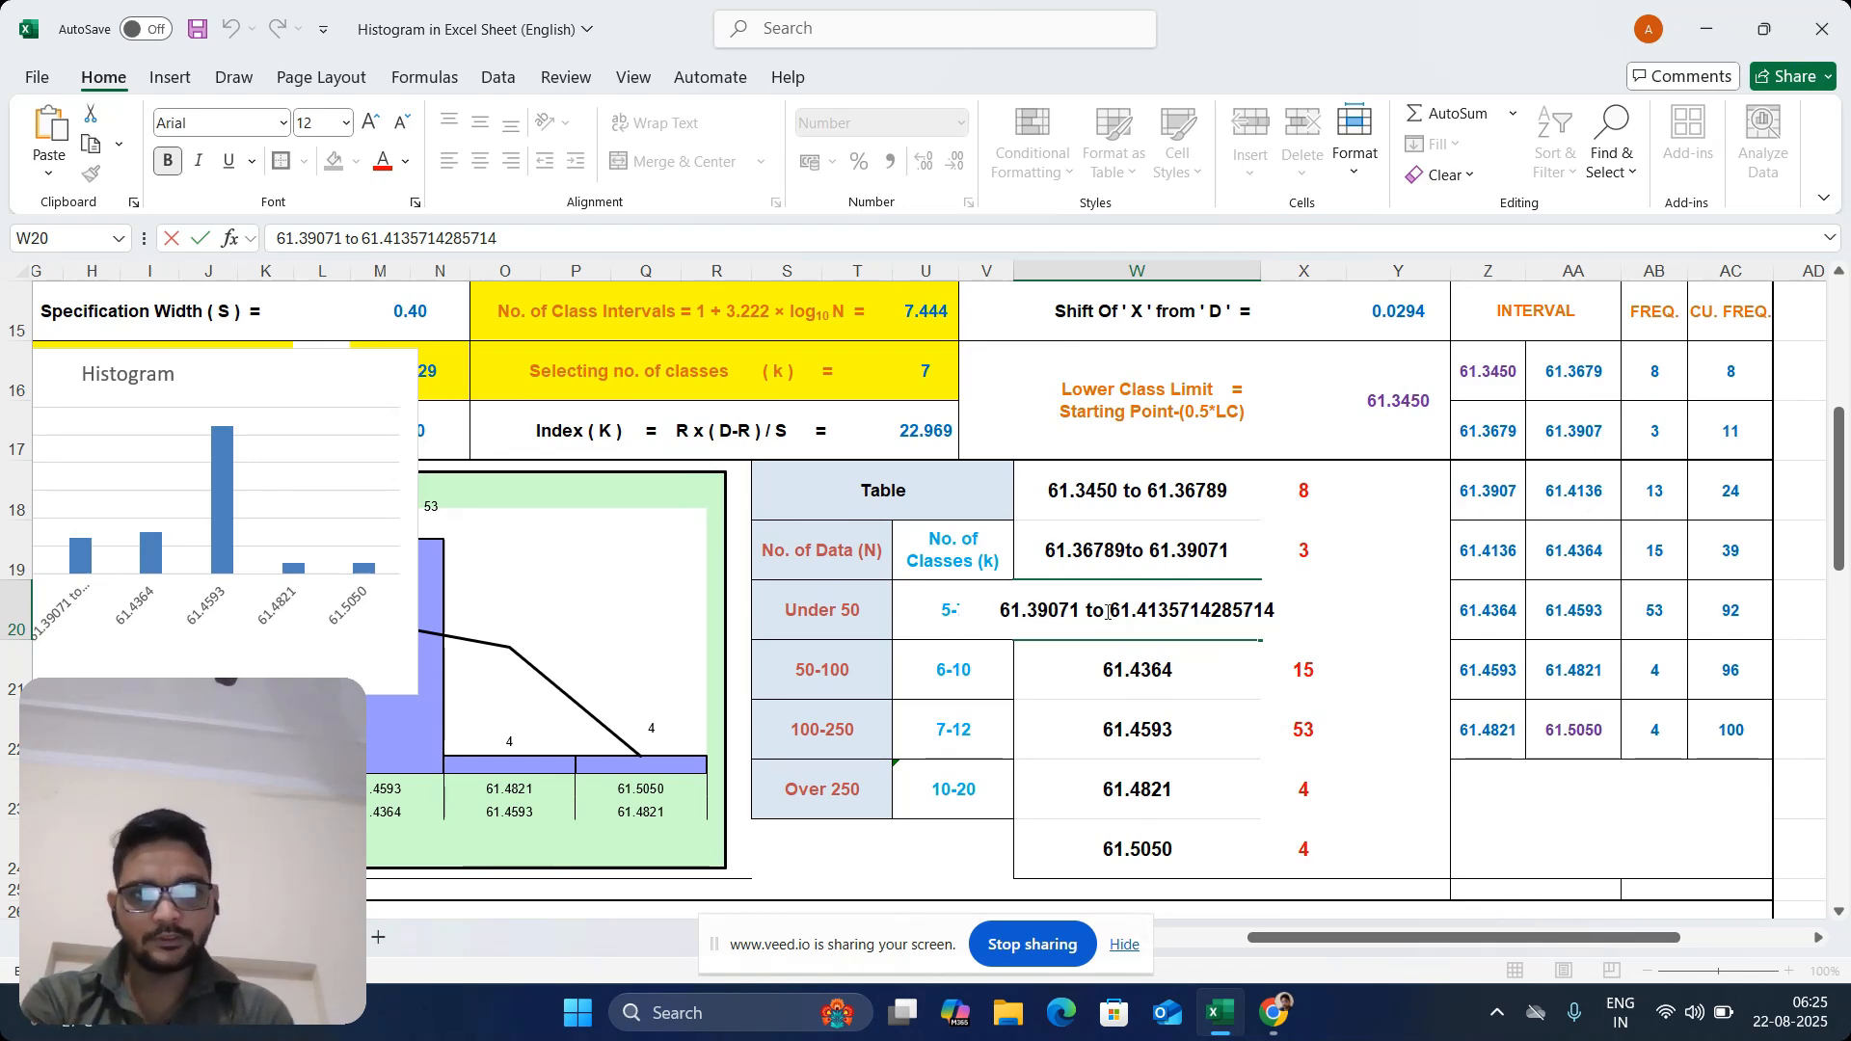
key(BackSpace)
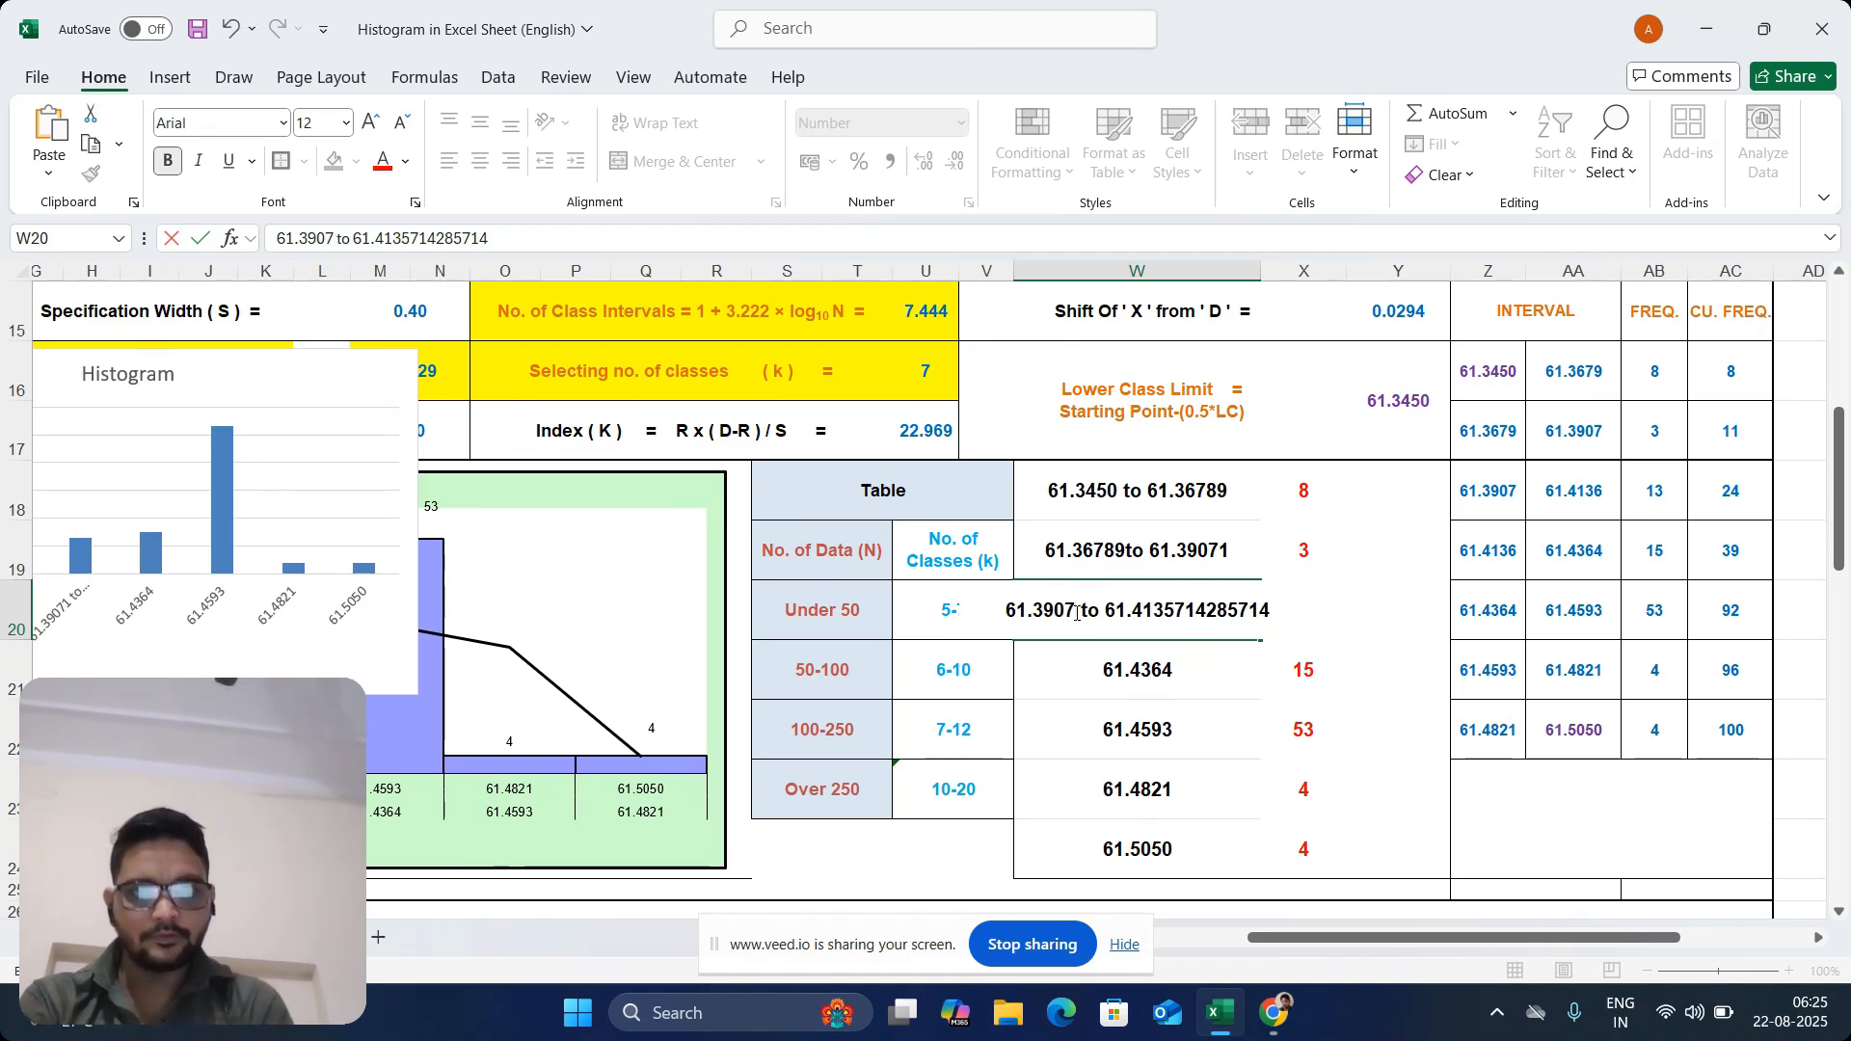
Shorten both limits of the interval label in W19 to four decimals, making it "61.3679to 61.3907"
click(1228, 556)
double_click(1229, 557)
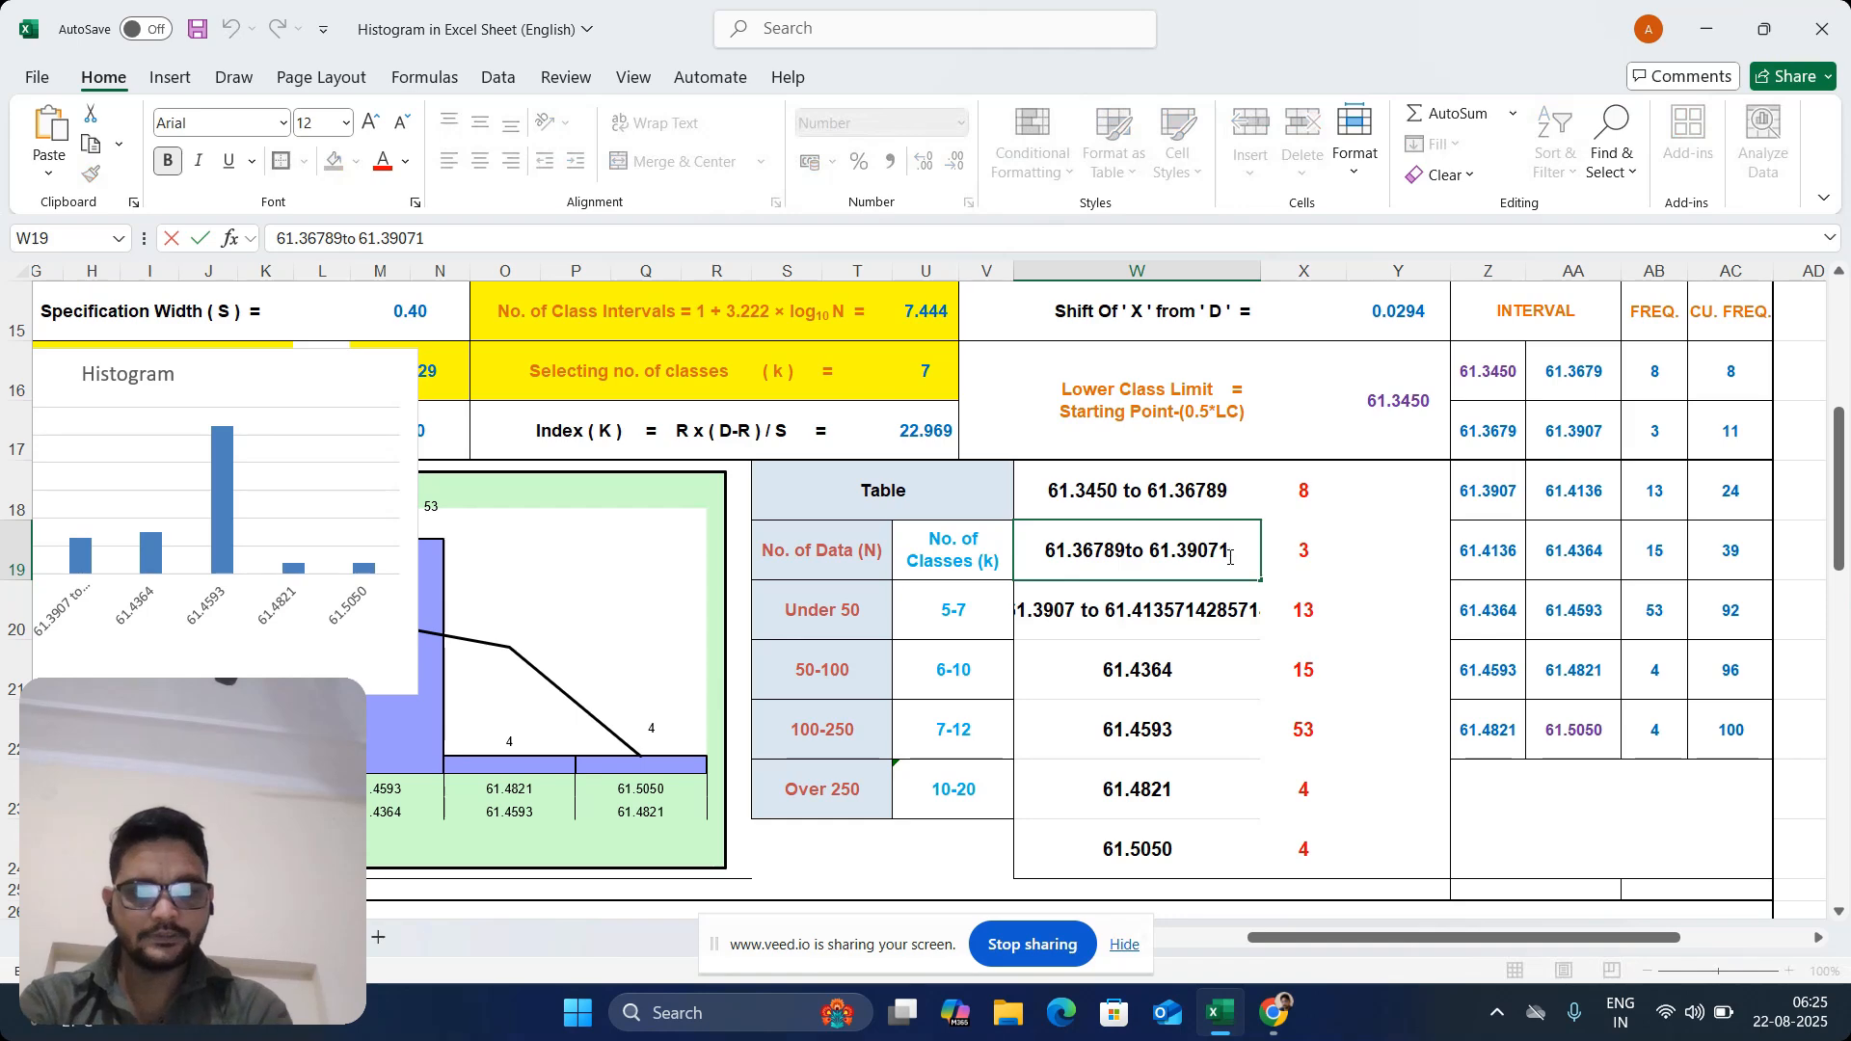
key(BackSpace)
click(1131, 551)
click(1130, 552)
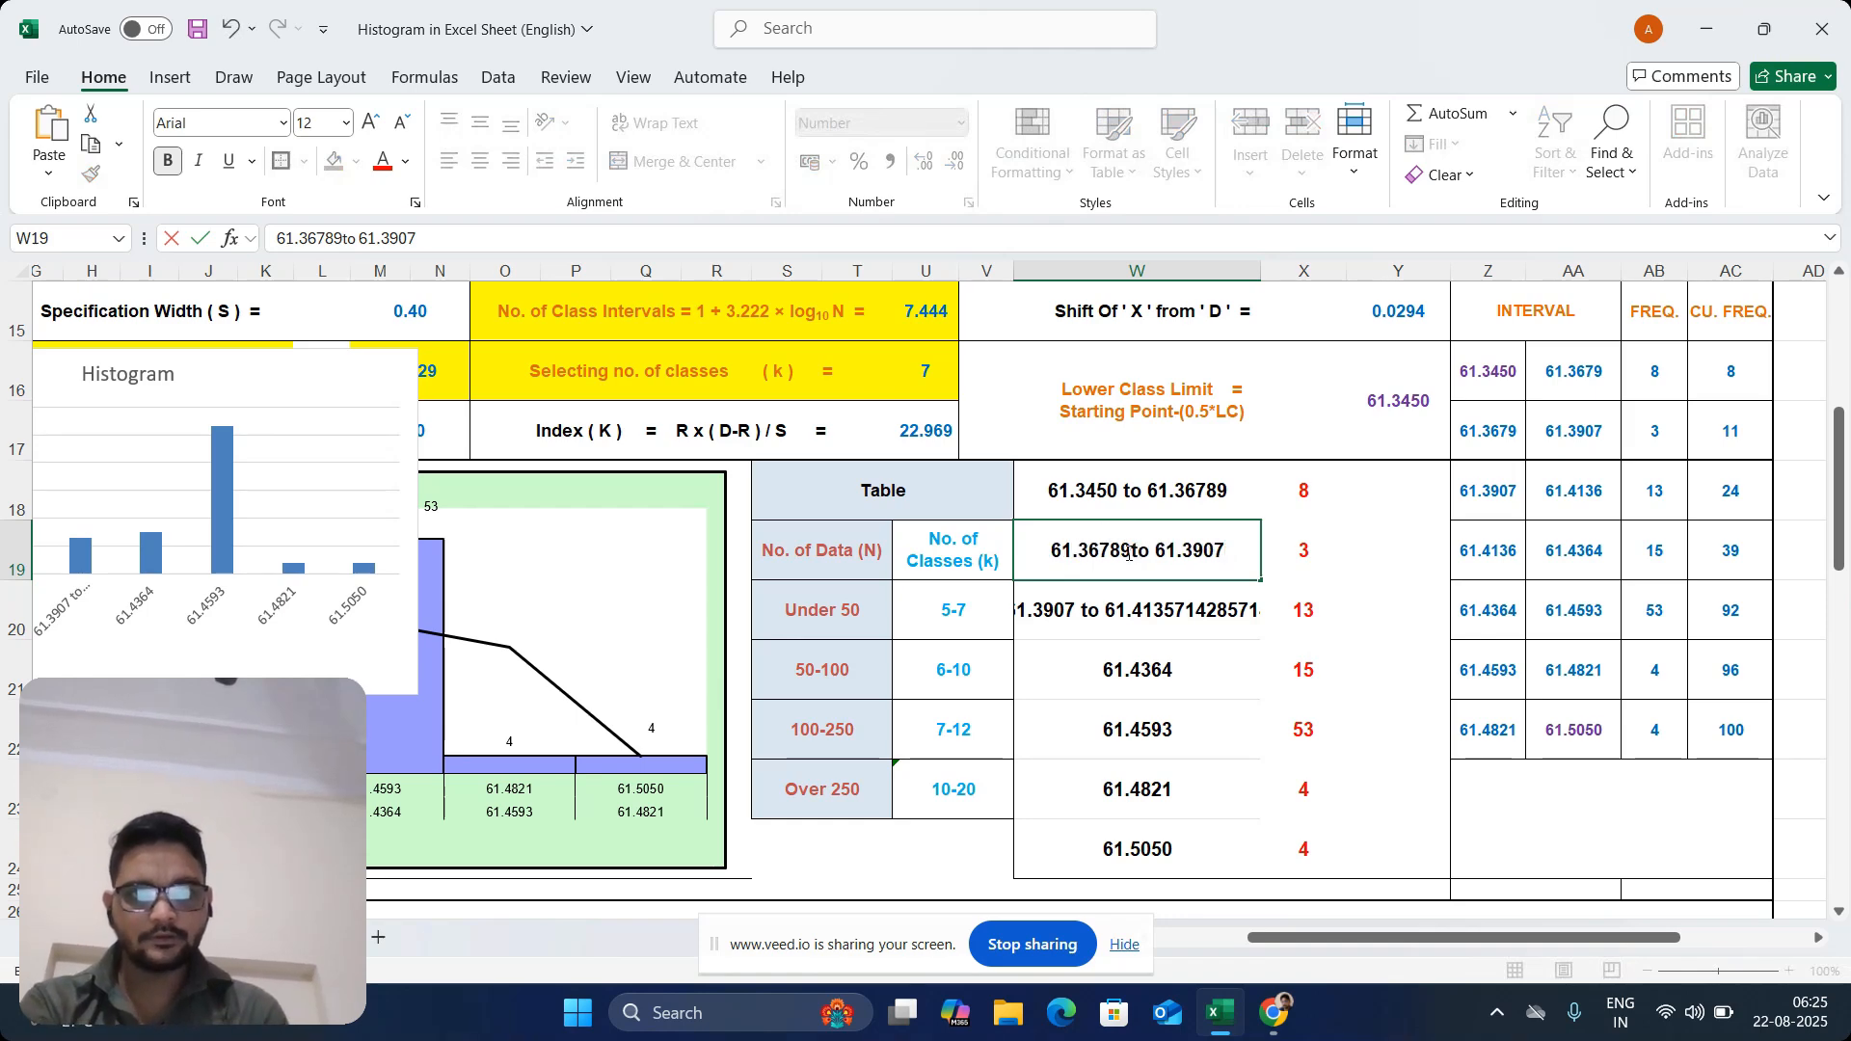
key(BackSpace)
key(BackSpace)
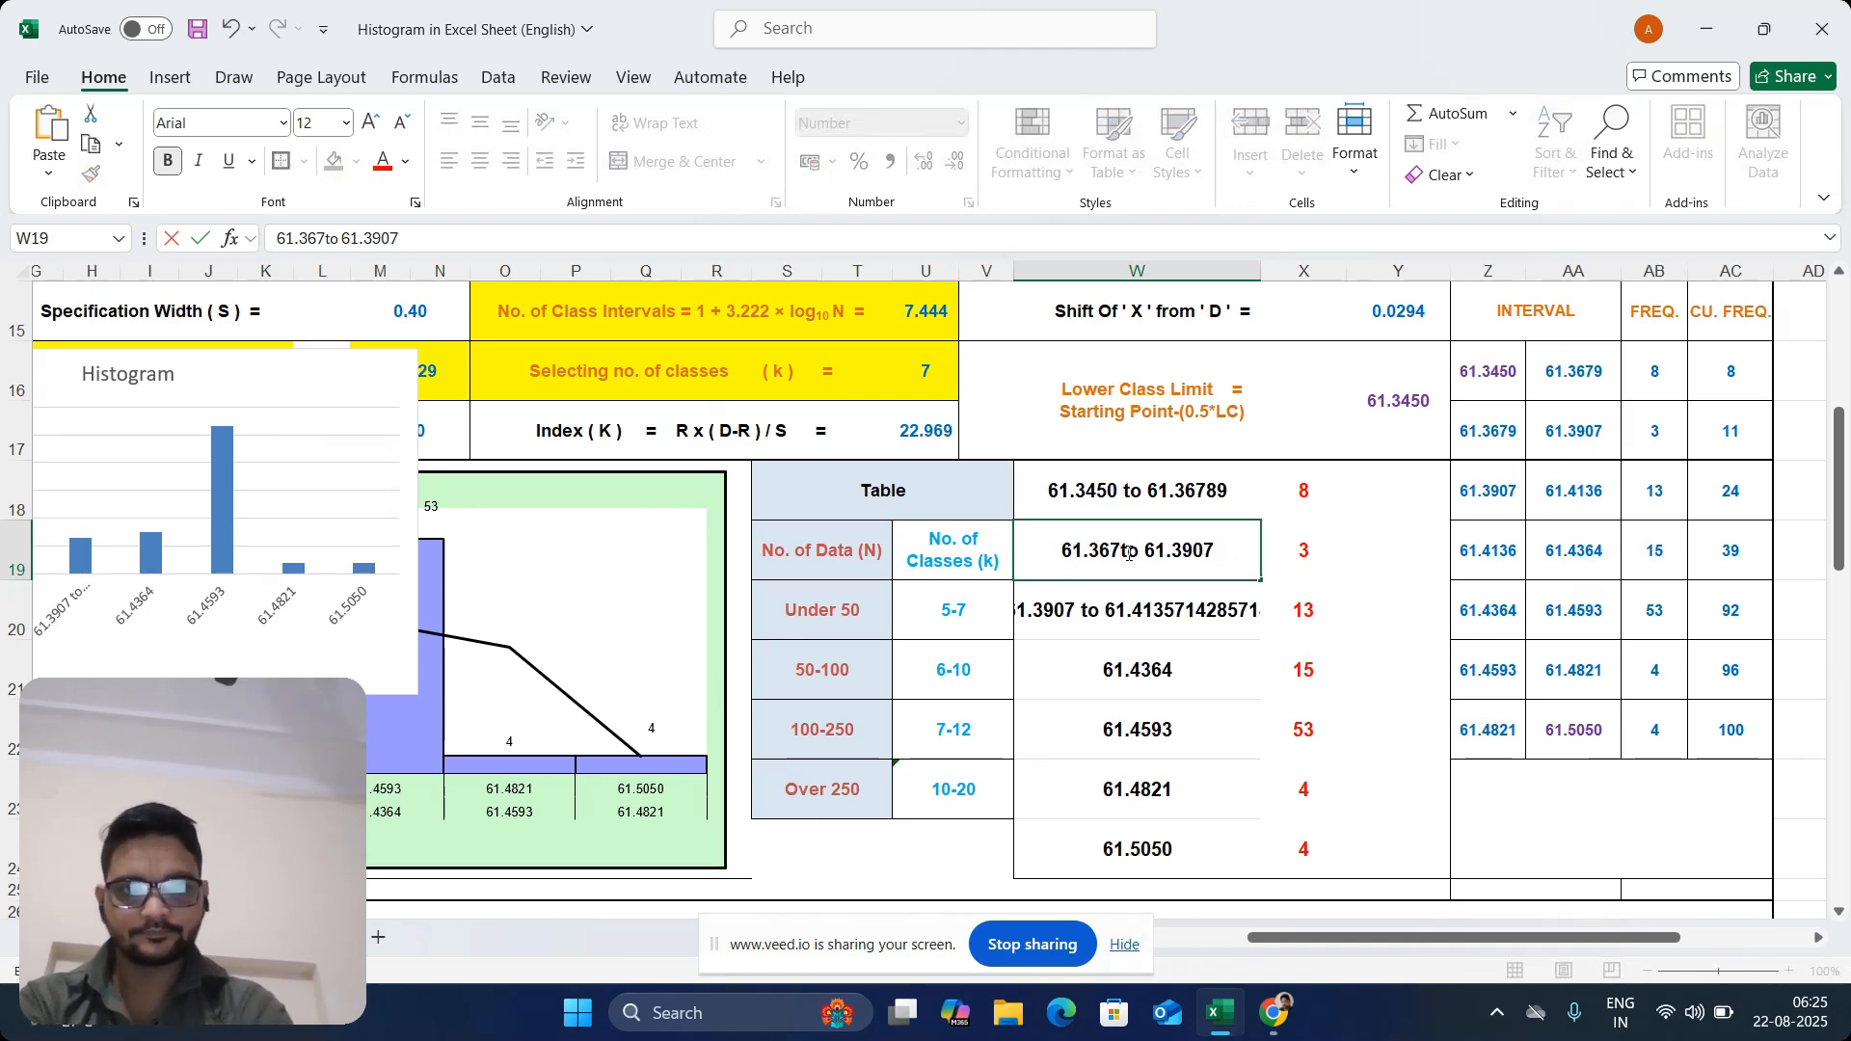
text(9)
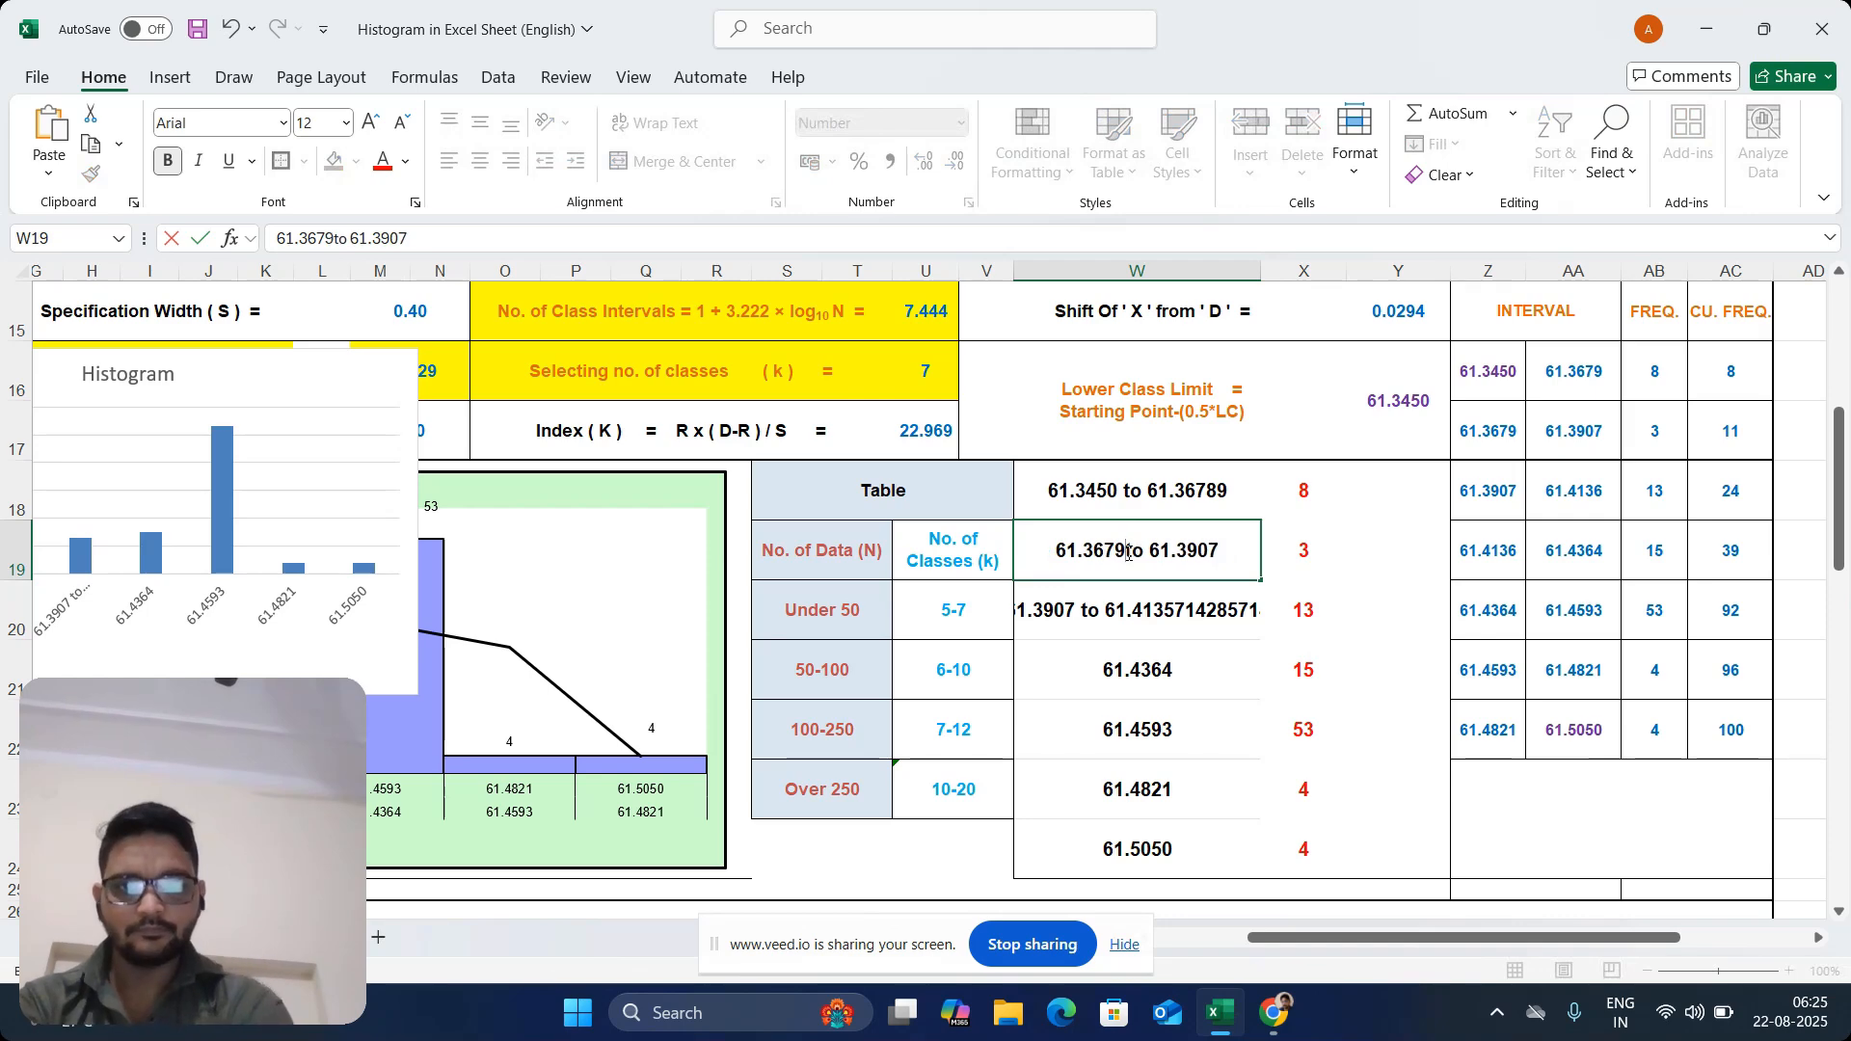
click(1178, 609)
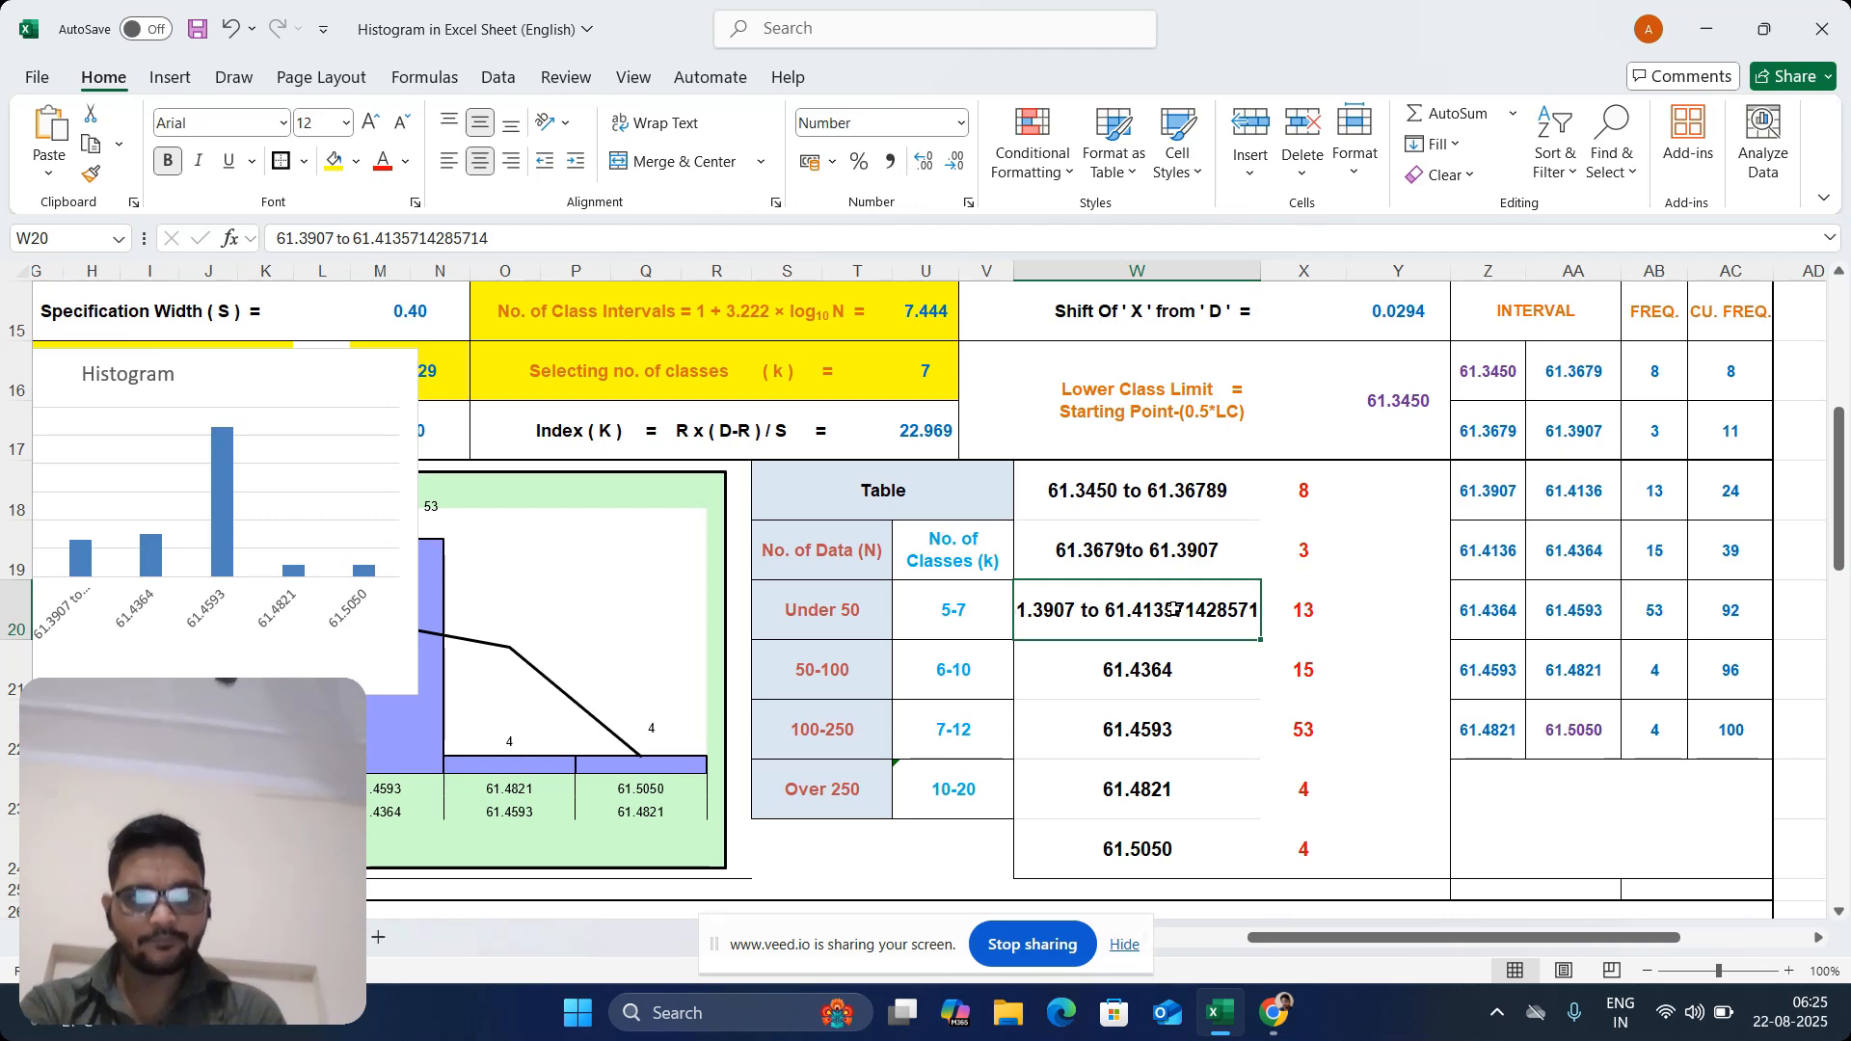
Shorten the upper limit of the interval label in W20 so that it reads "61.3907 to 61.4136"
double_click(1254, 610)
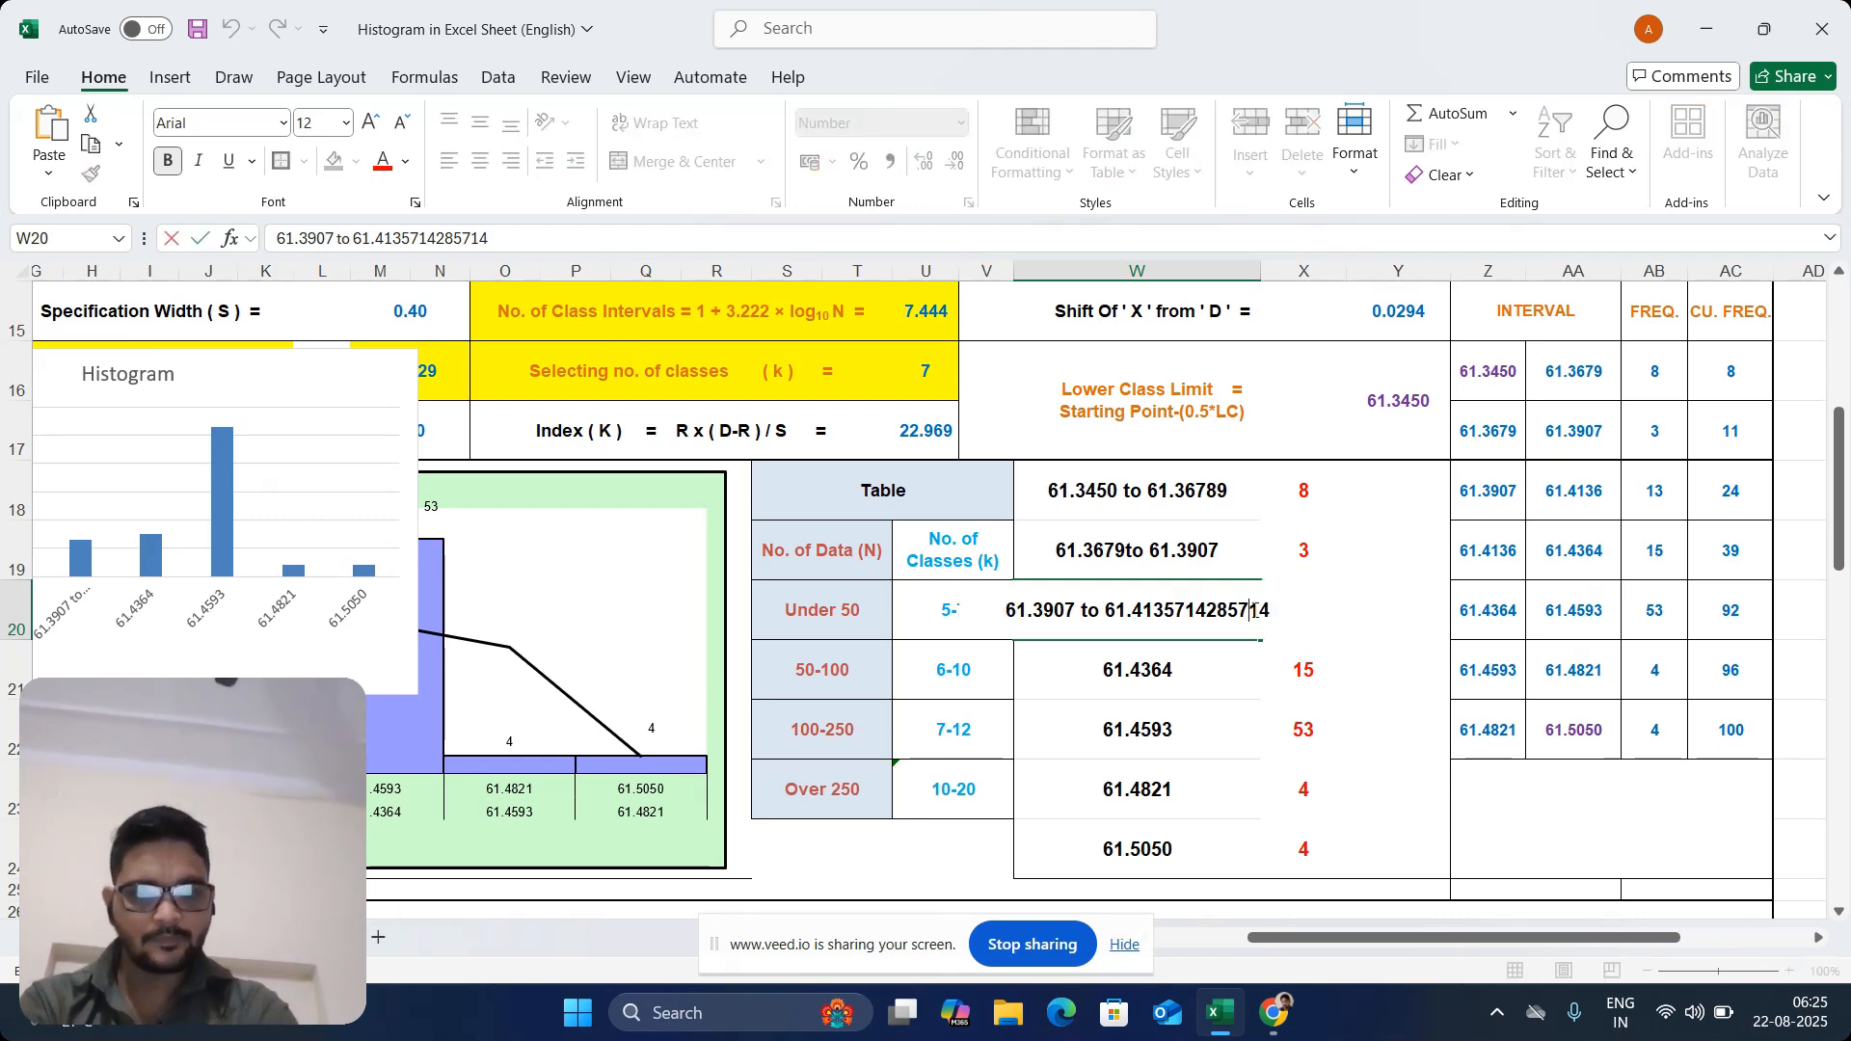
key(BackSpace)
key(BackSpace)
key(BackSpace)
key(BackSpace)
key(BackSpace)
key(BackSpace)
key(BackSpace)
key(BackSpace)
key(BackSpace)
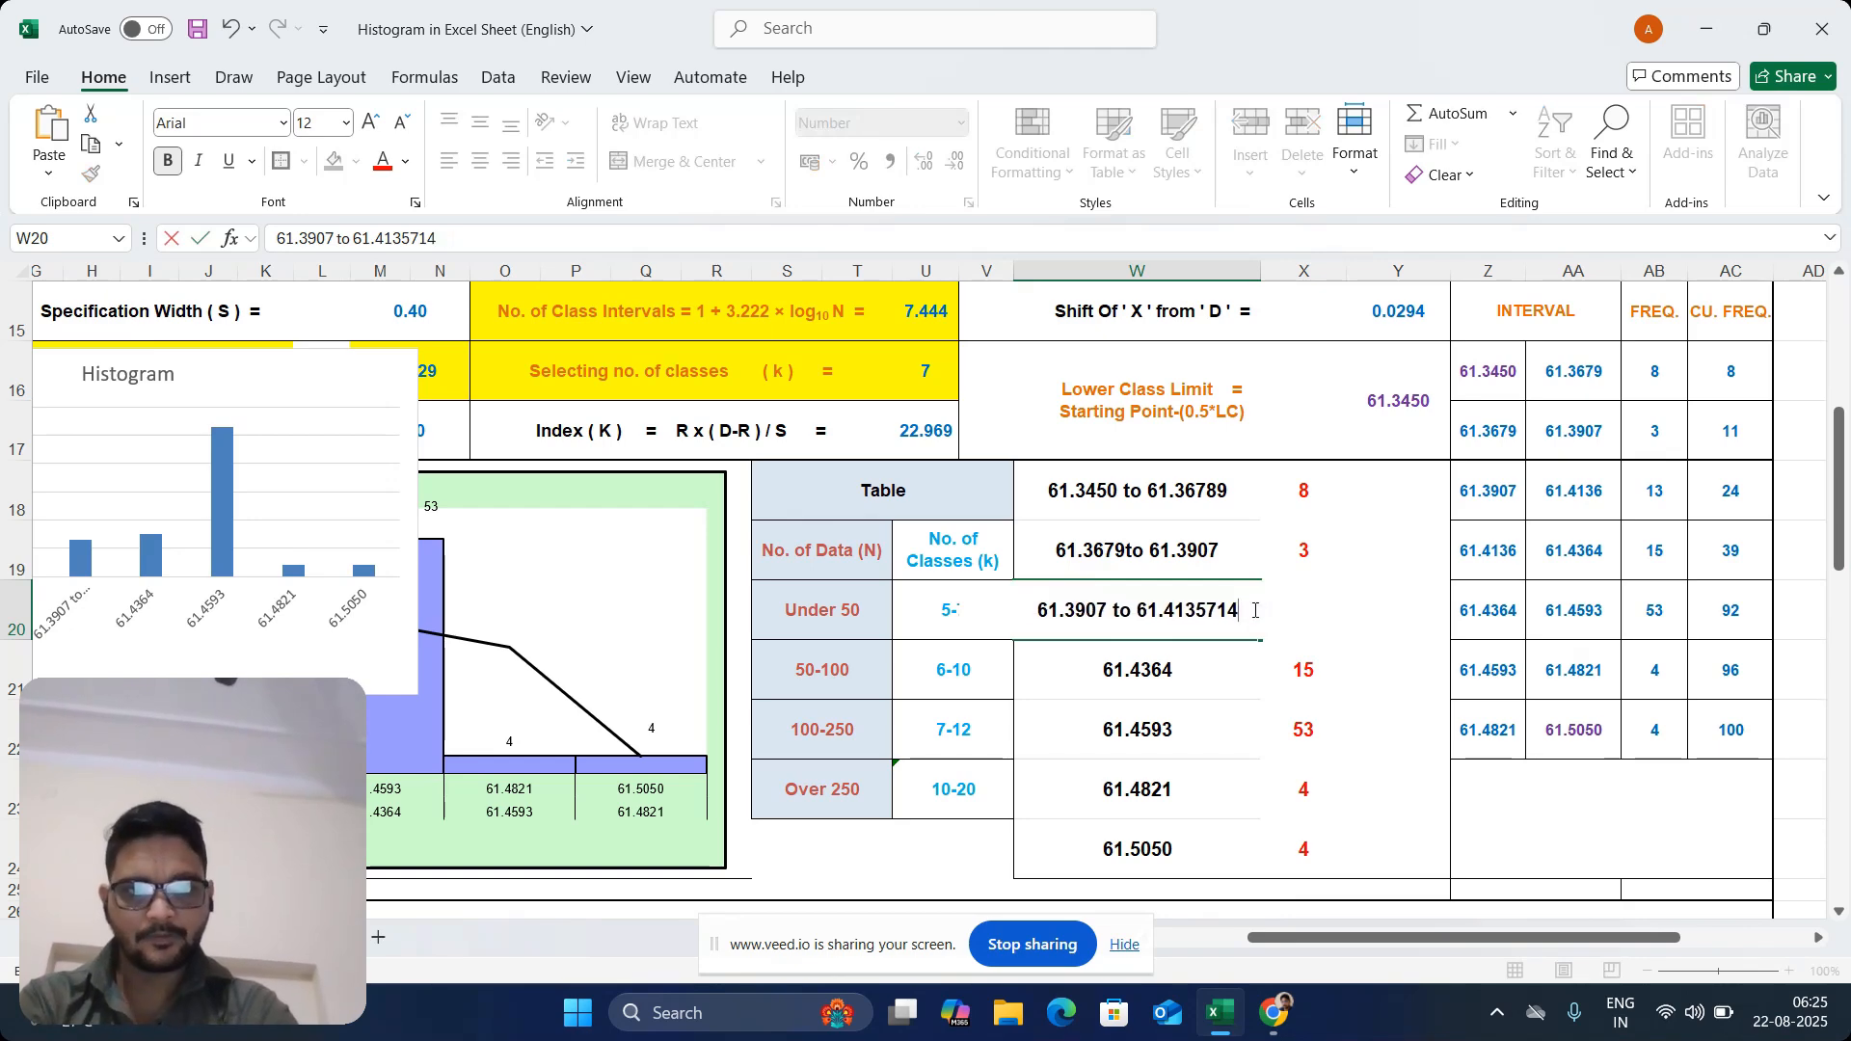
key(BackSpace)
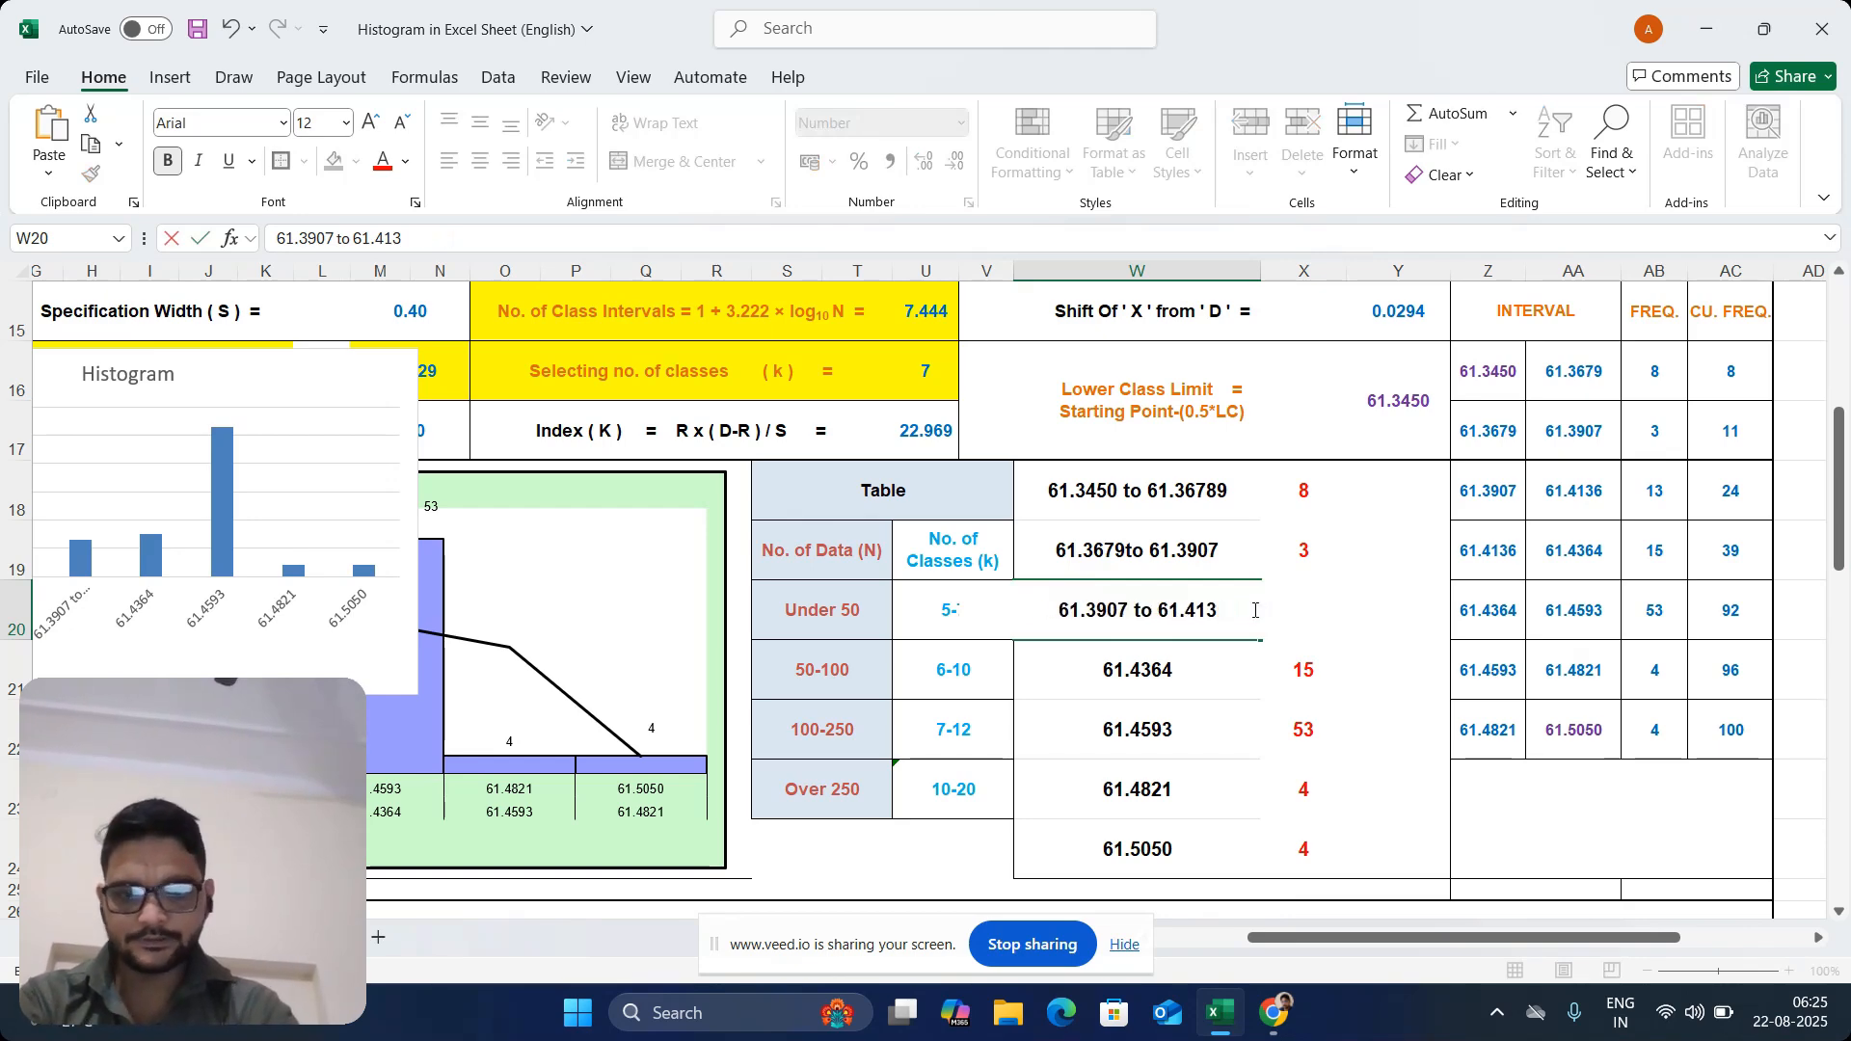
text(6)
click(1169, 665)
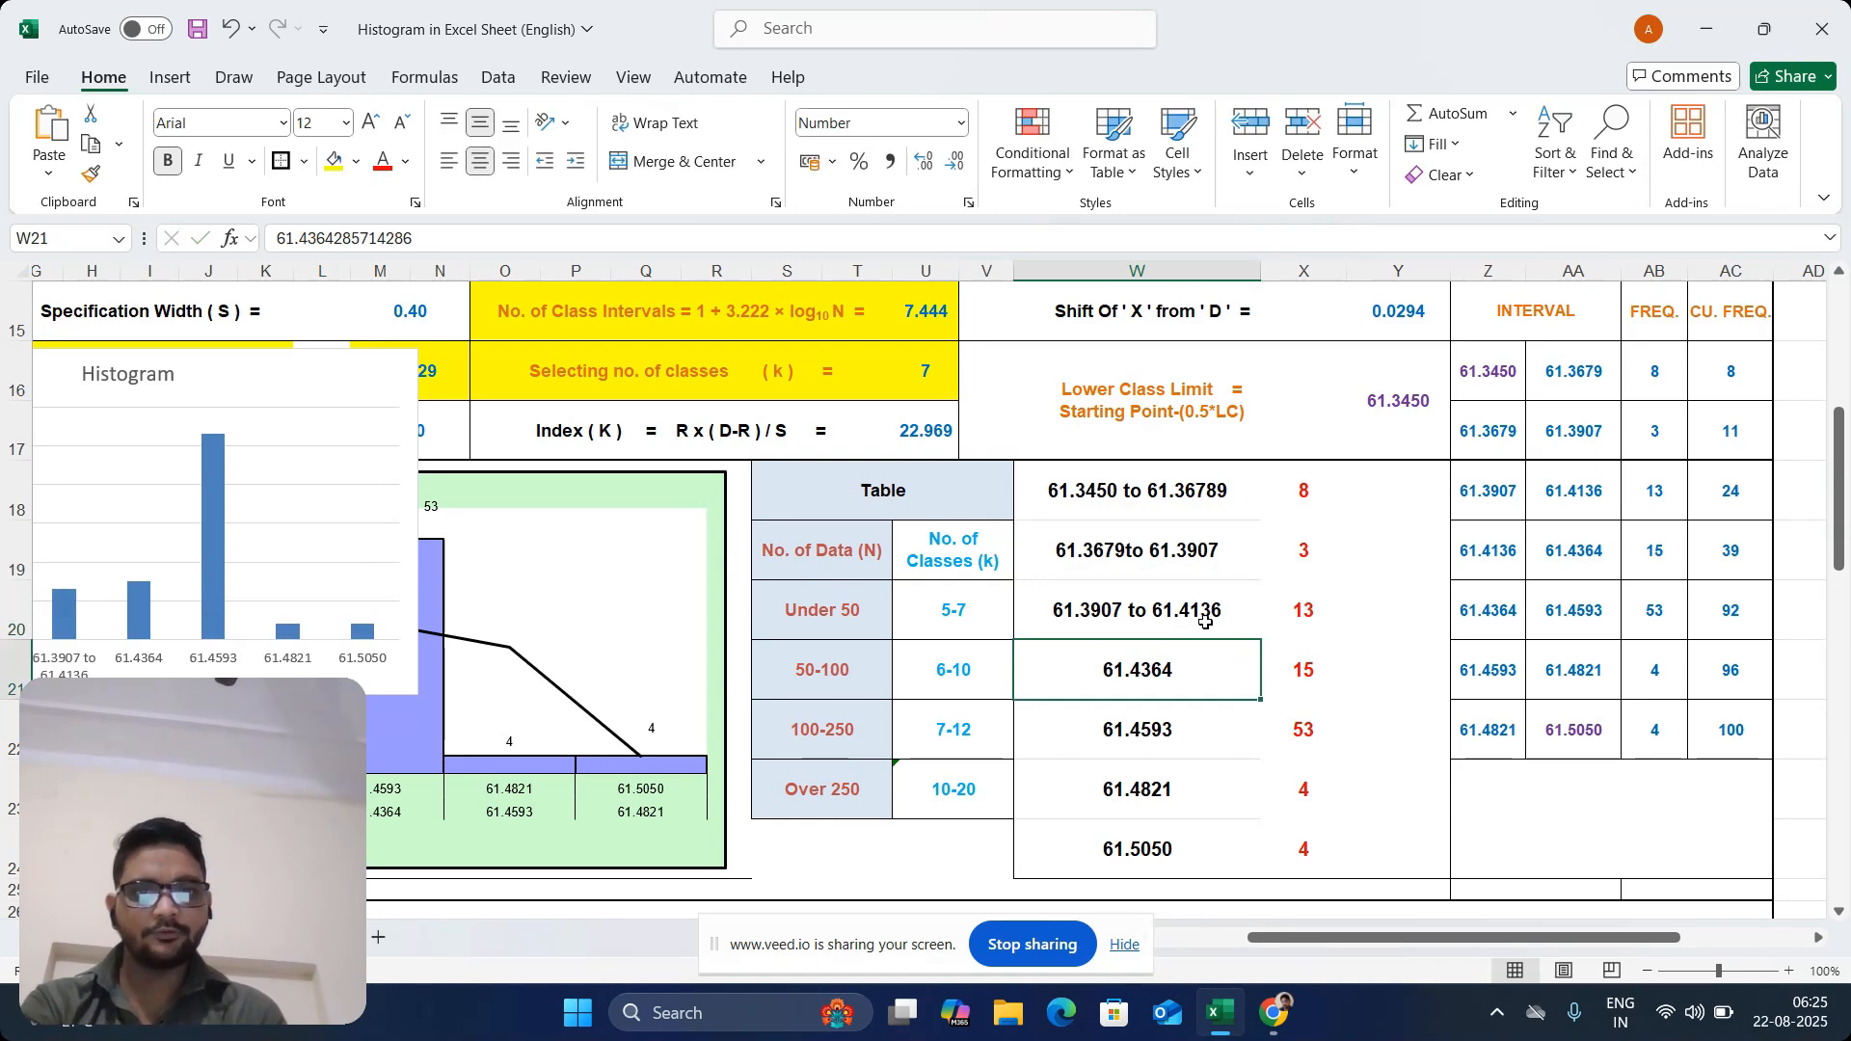
Copy the interval range label from W20 into W21, replacing the single value there
double_click(1074, 678)
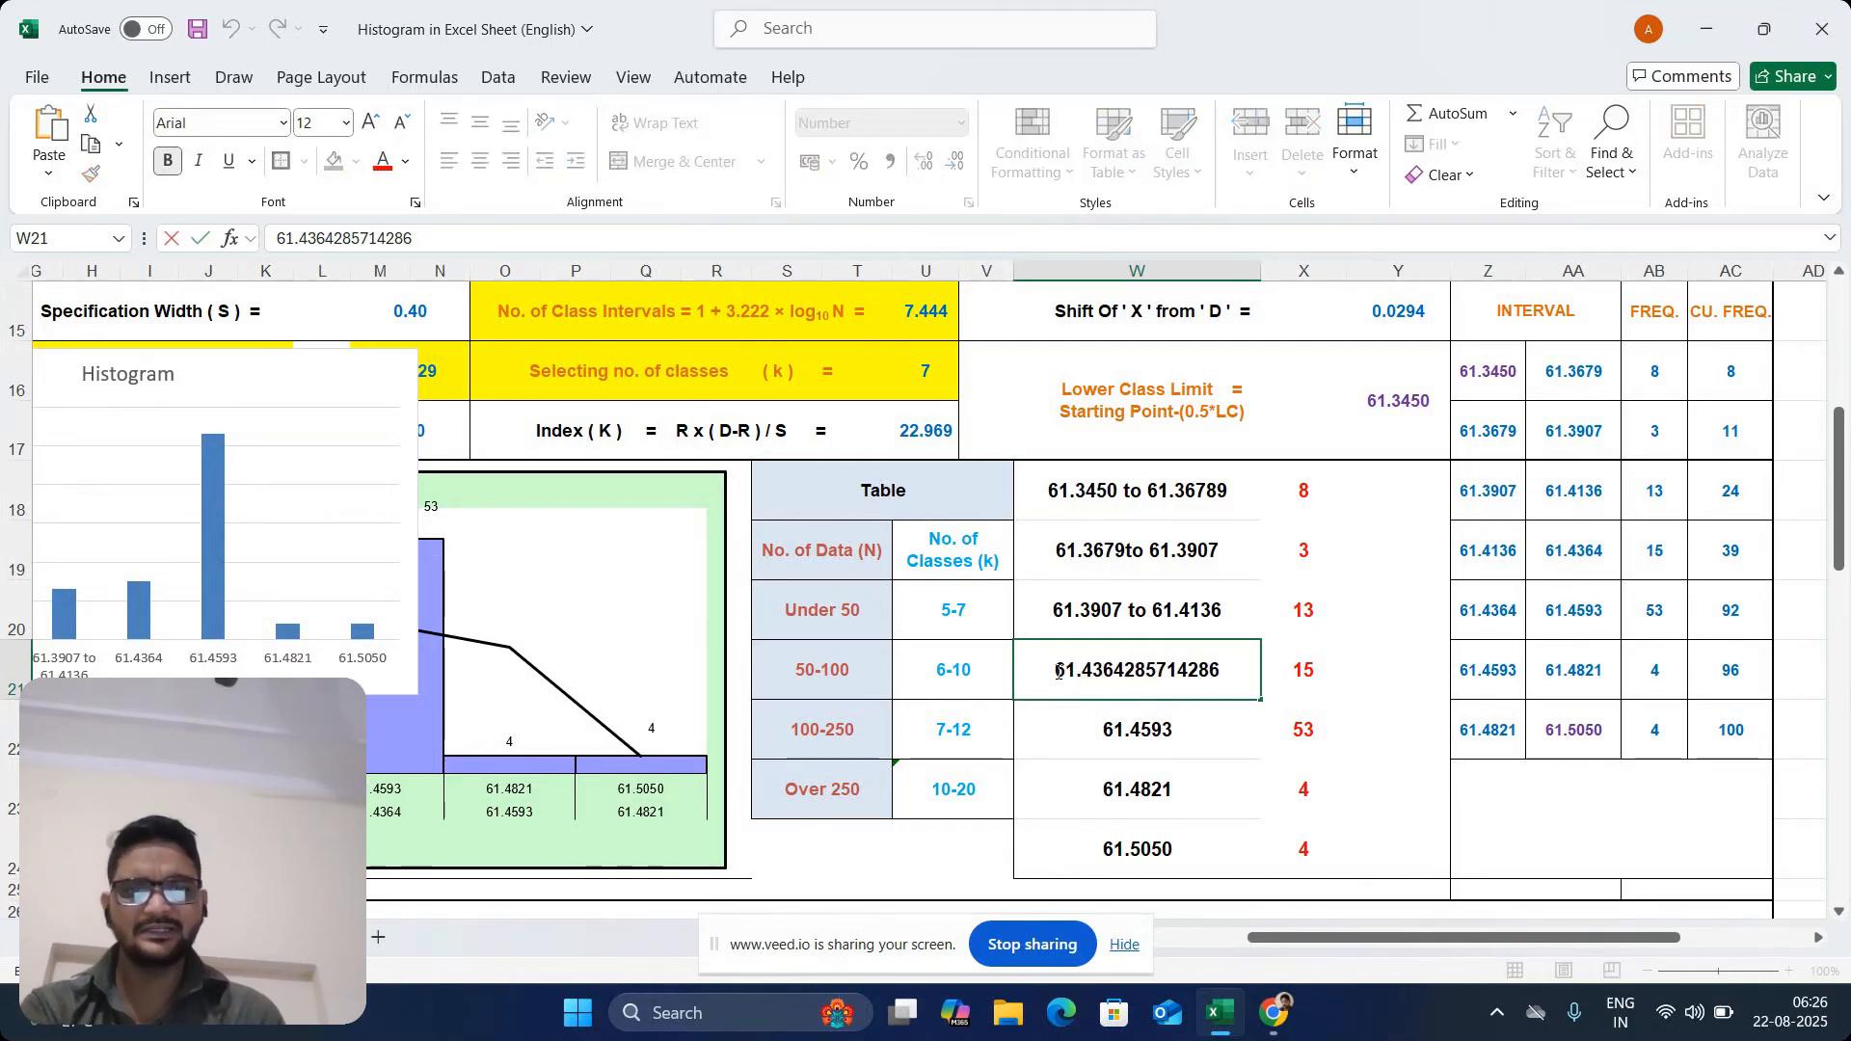
click(1189, 604)
key(ctrl+c)
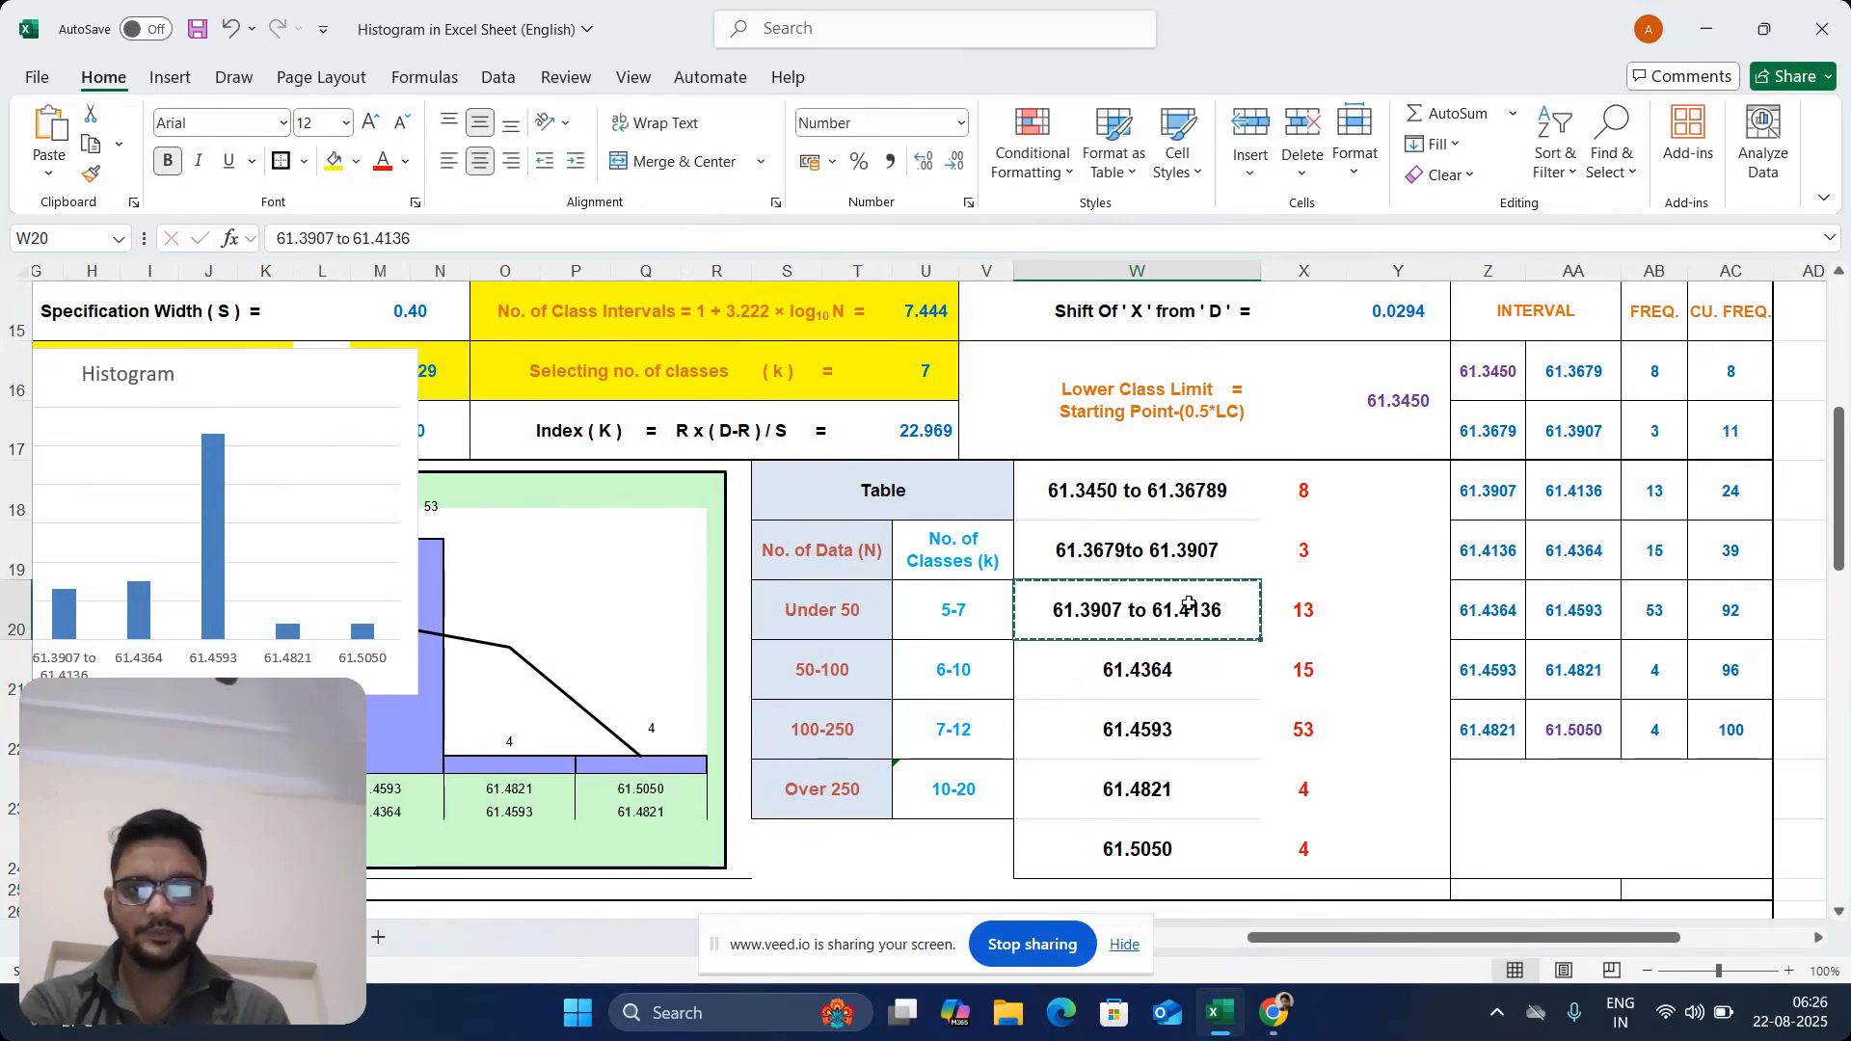
click(1161, 673)
key(ctrl+v)
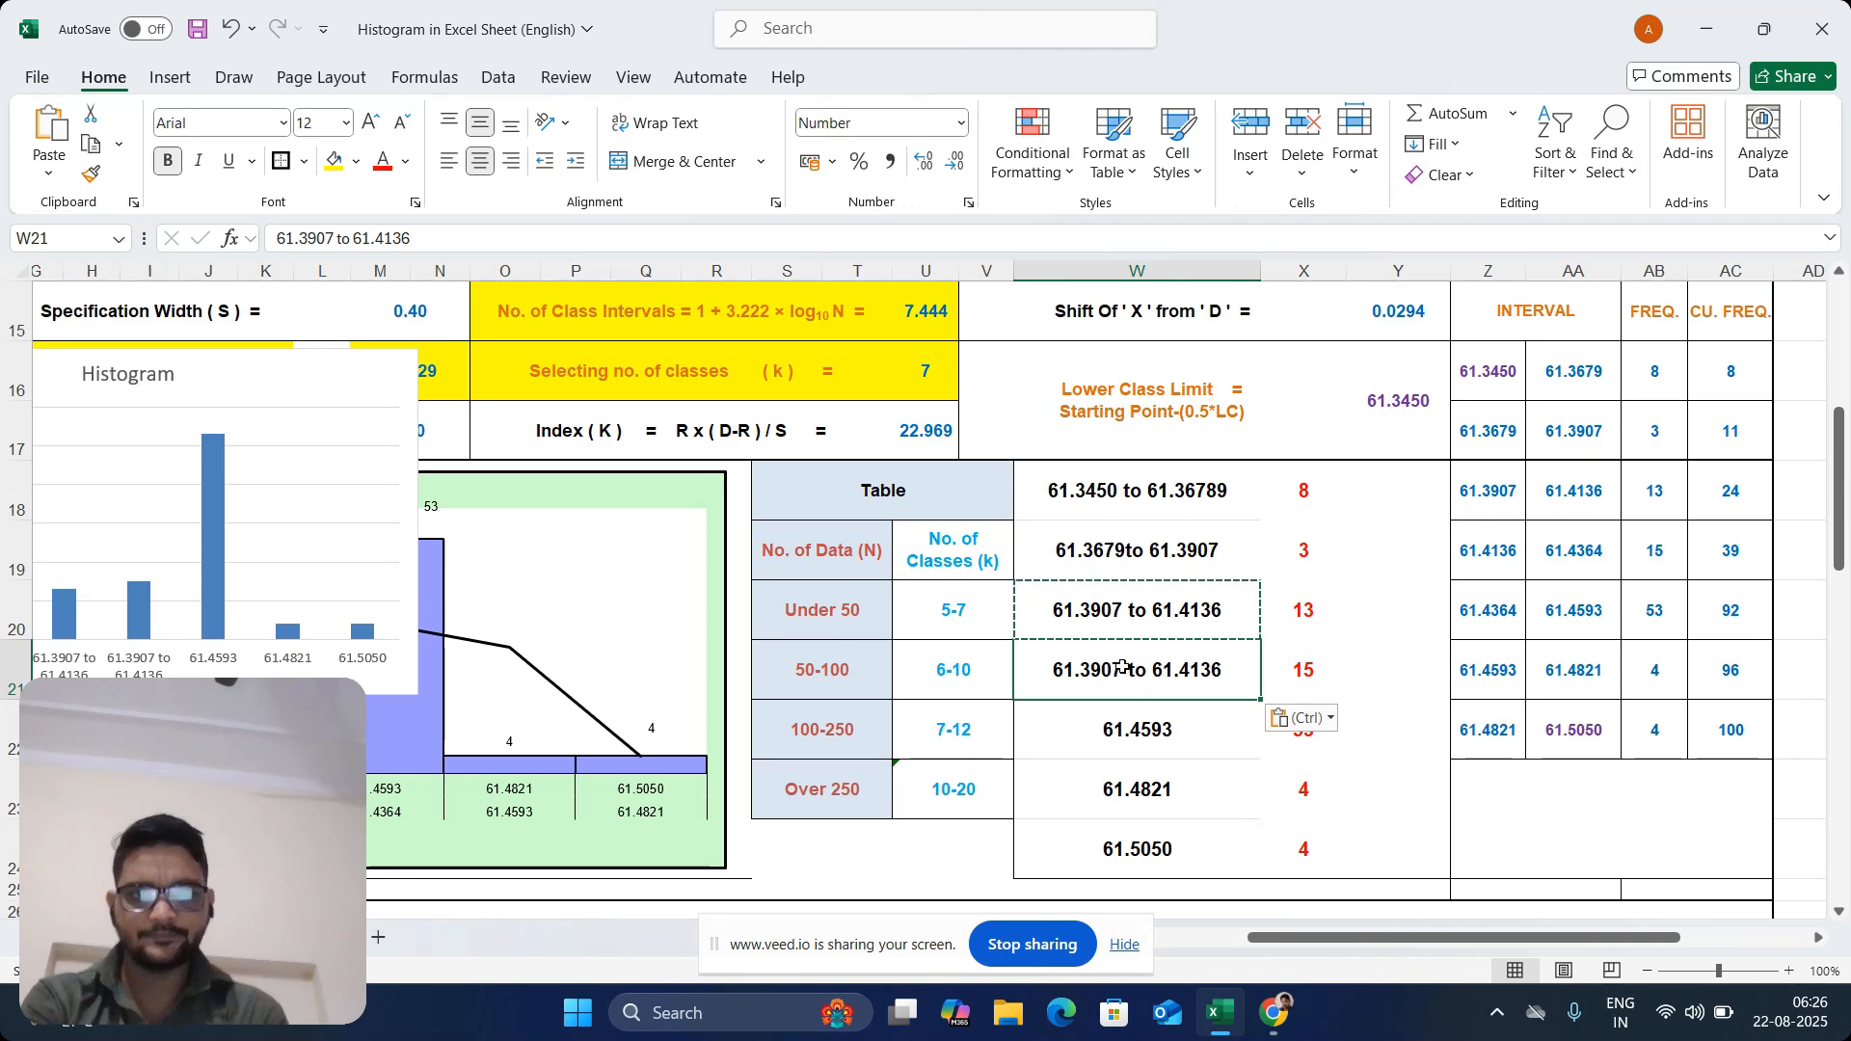
Edit the copied interval label in W21 to the range "61.4136 to 61.4593"
double_click(1152, 672)
key(BackSpace)
key(BackSpace)
key(BackSpace)
key(BackSpace)
key(BackSpace)
key(BackSpace)
key(BackSpace)
key(BackSpace)
key(BackSpace)
key(BackSpace)
key(BackSpace)
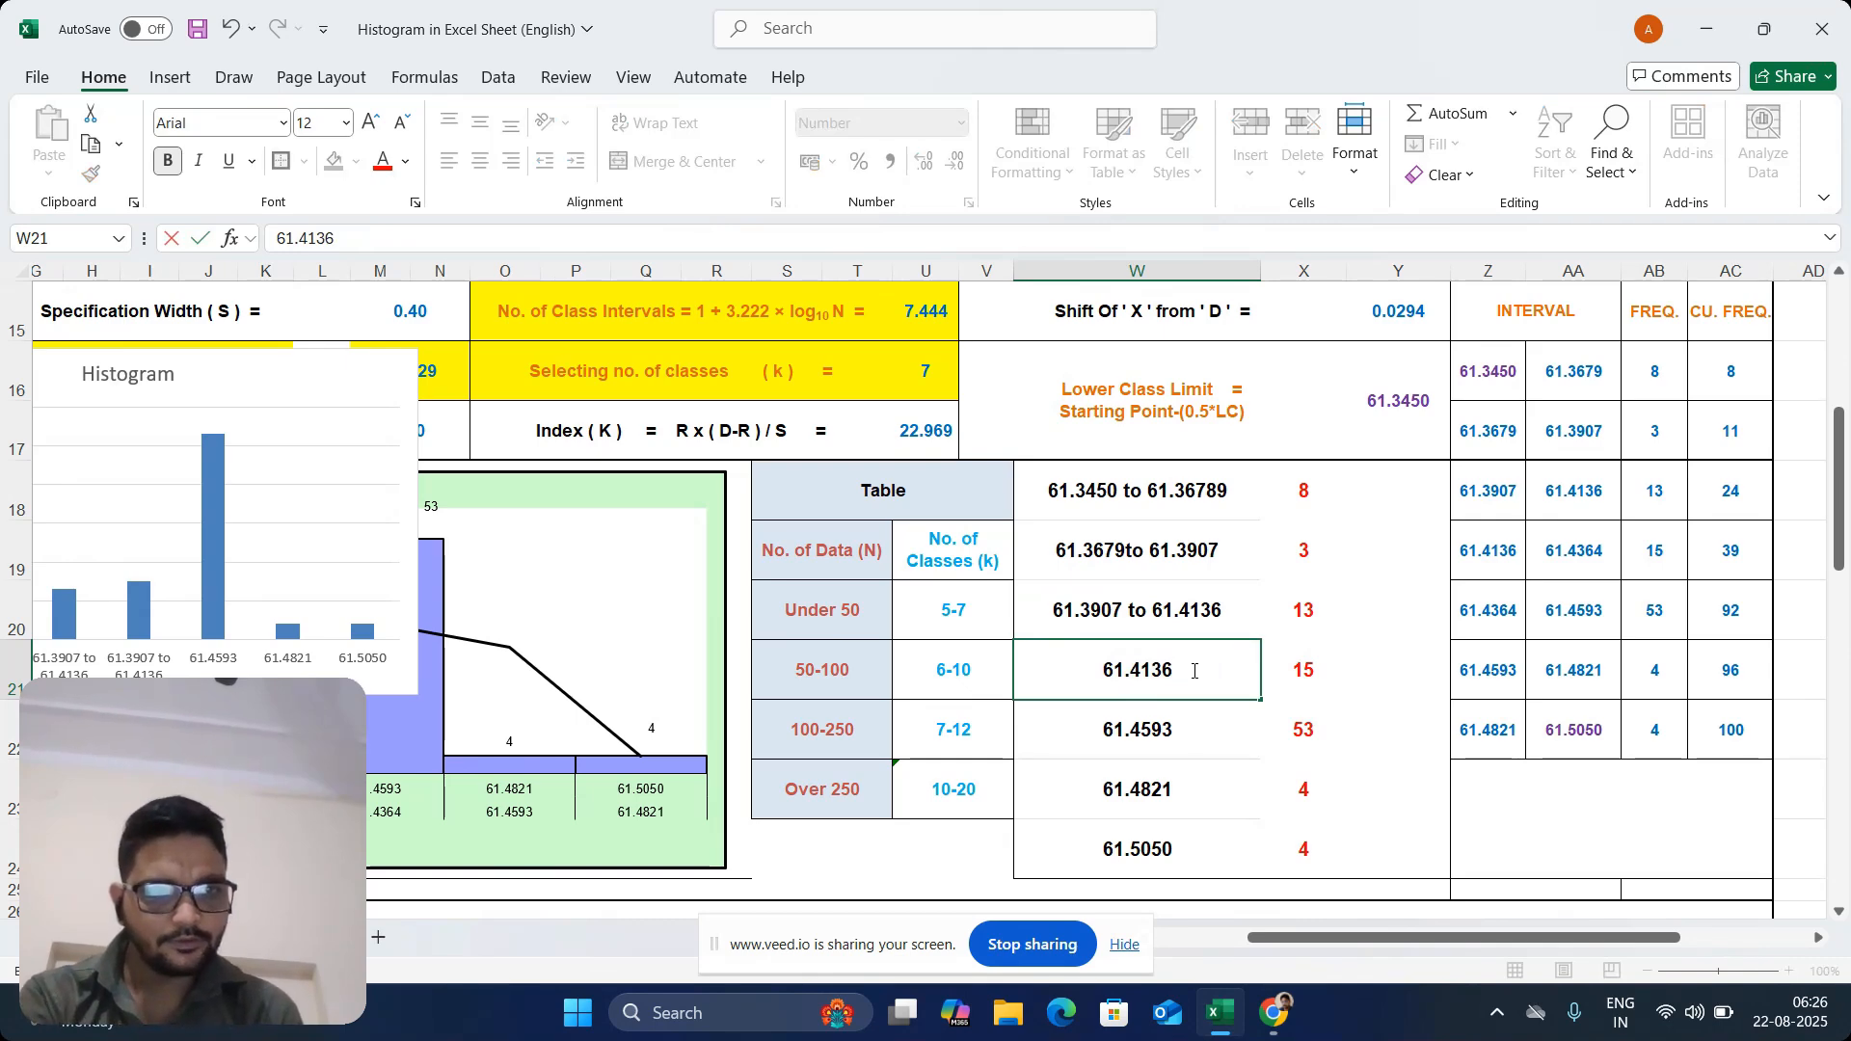
text(to)
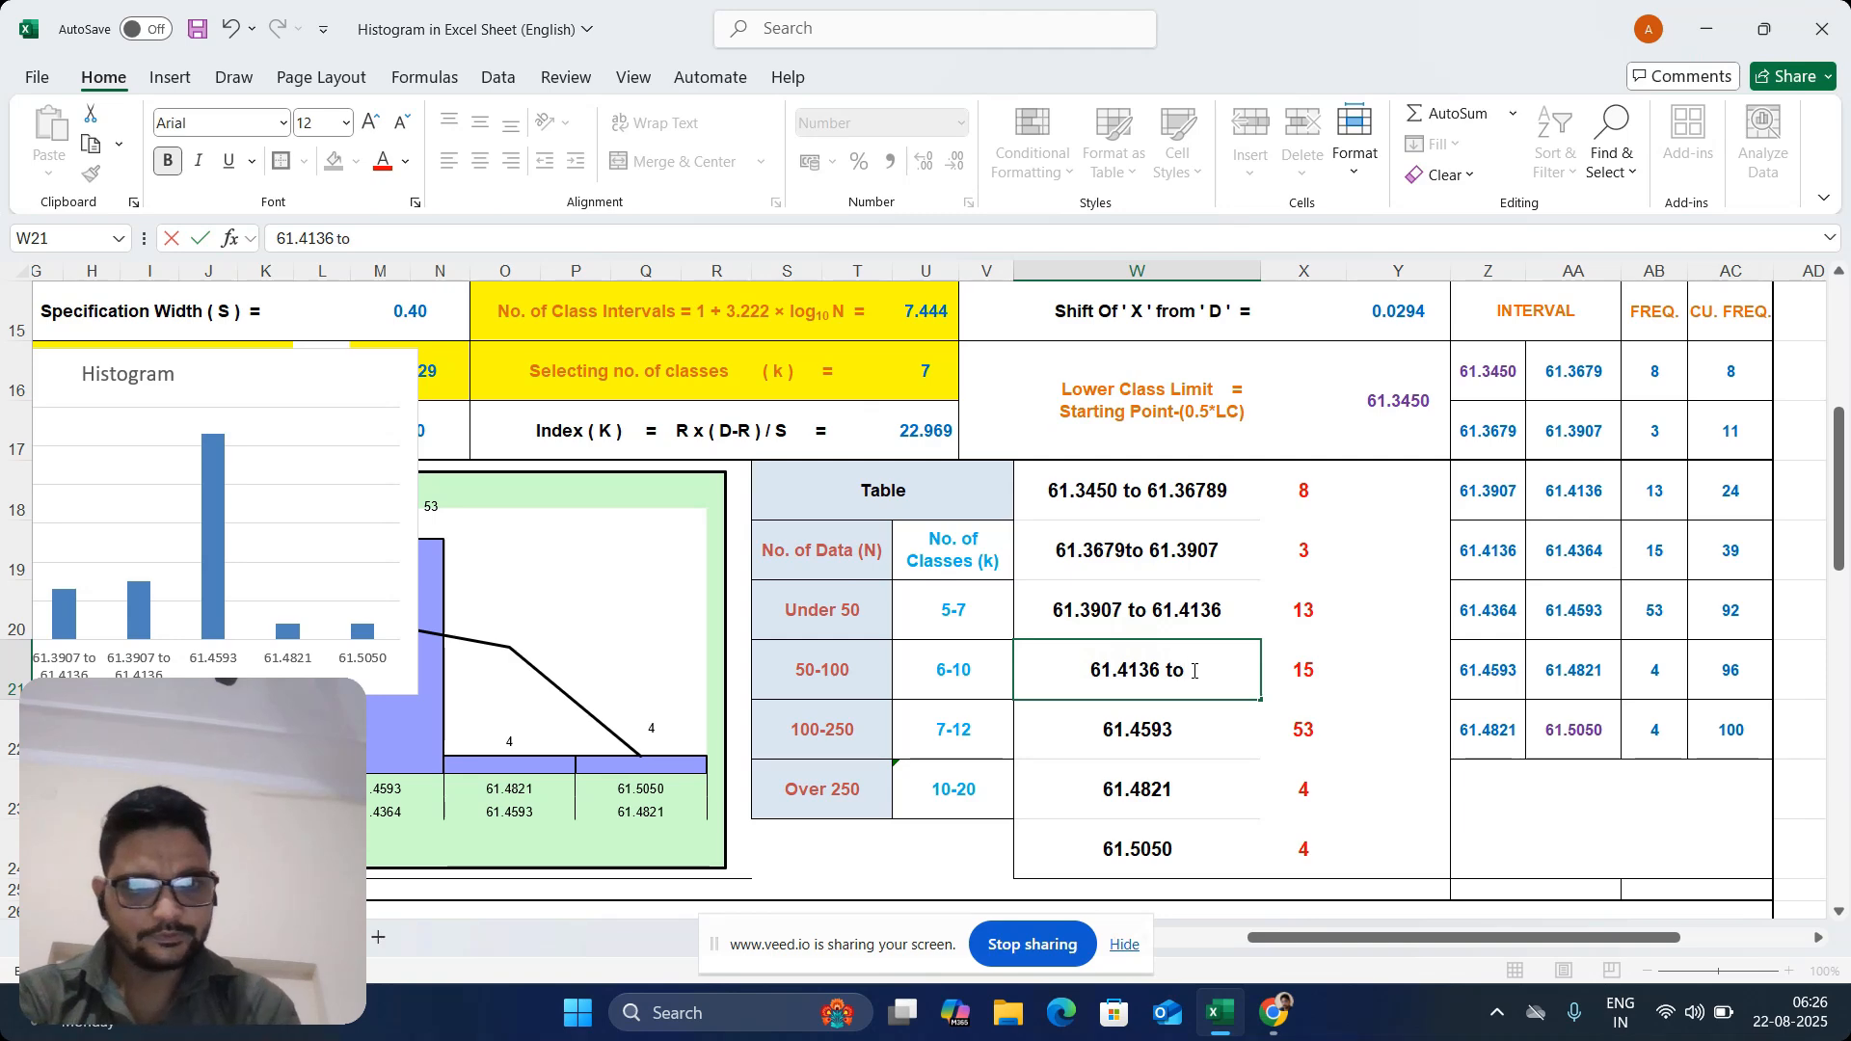
text( 61.)
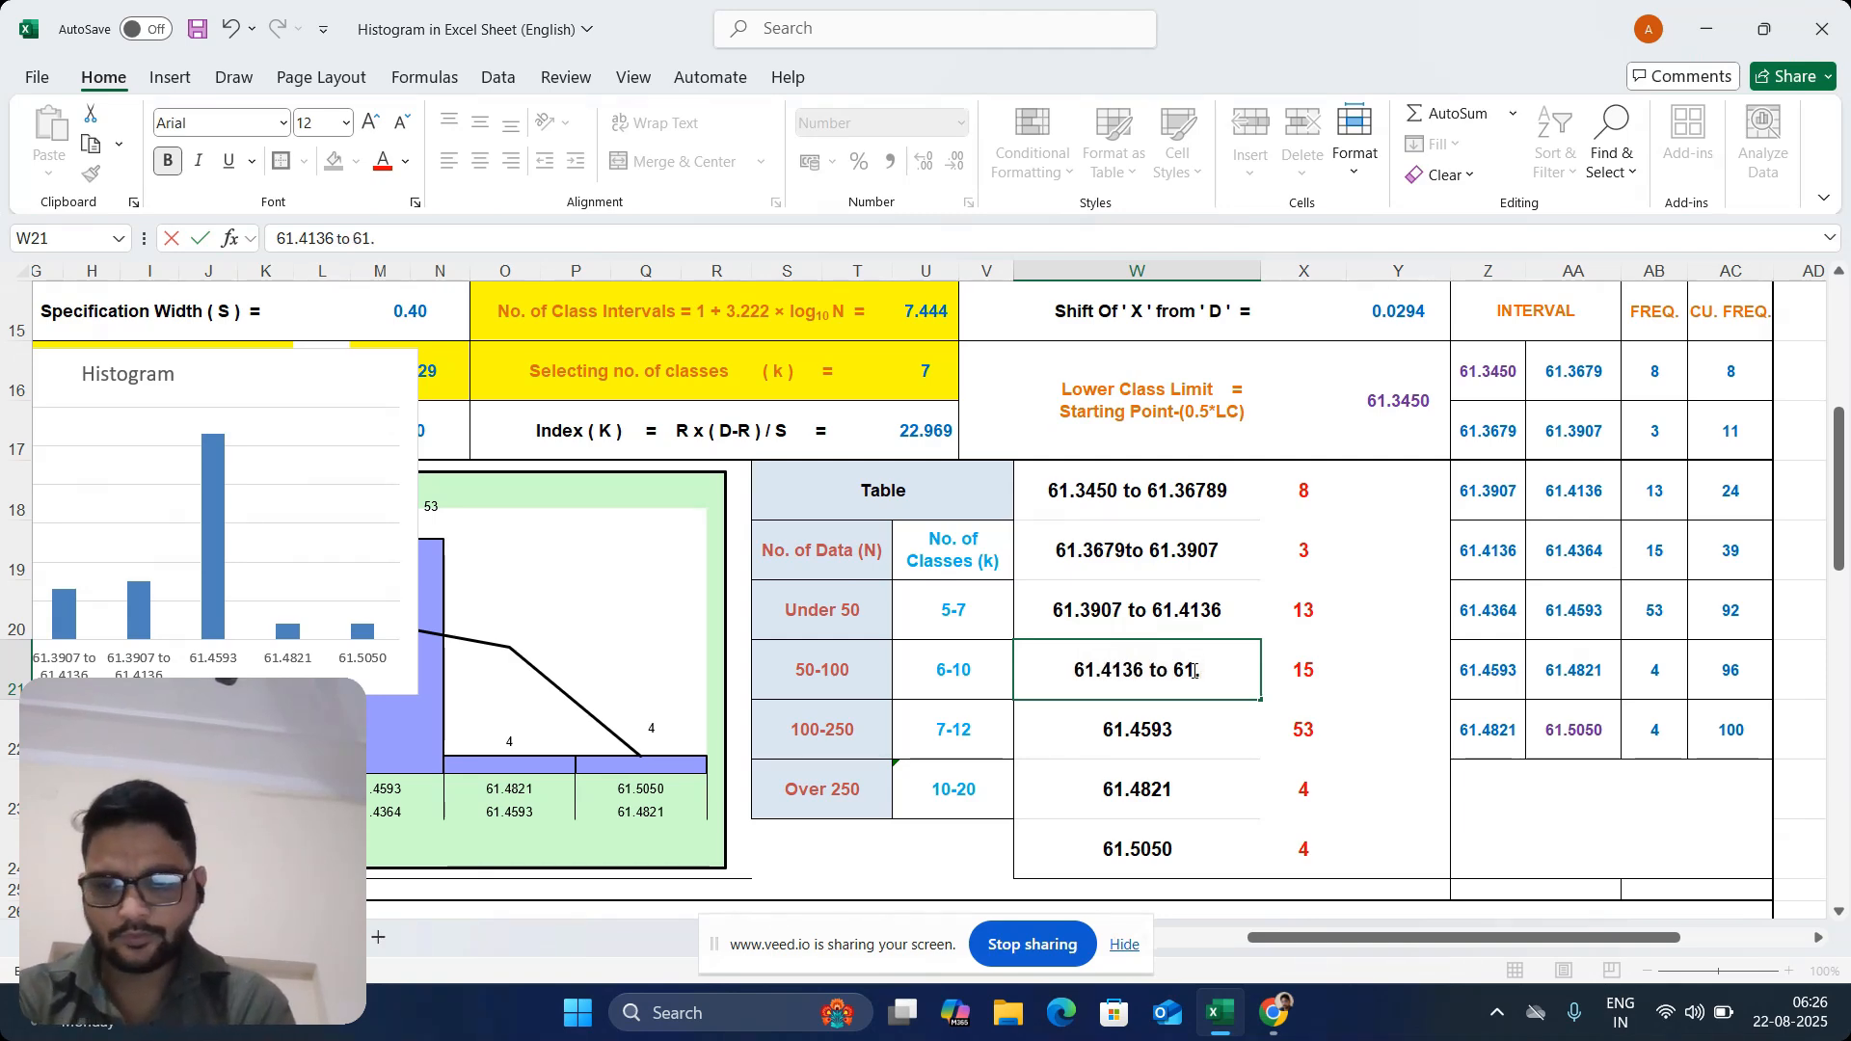
text(45)
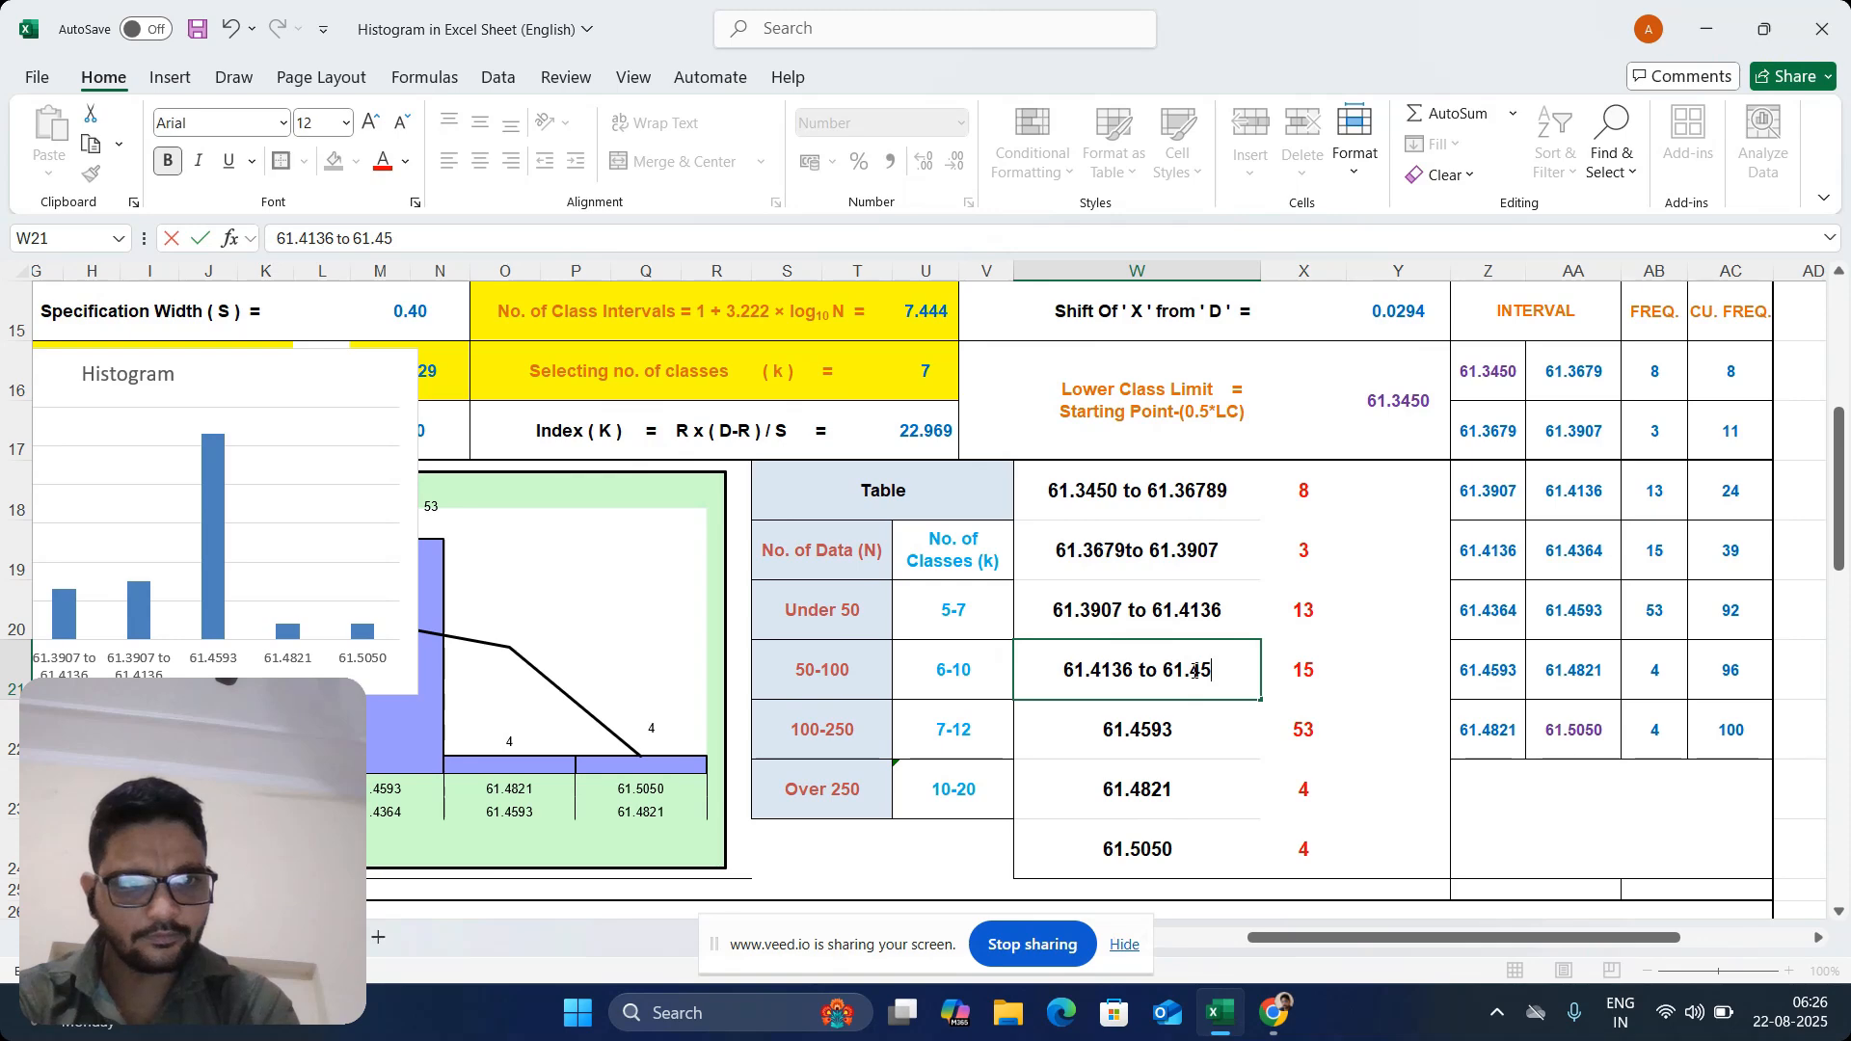
text(93)
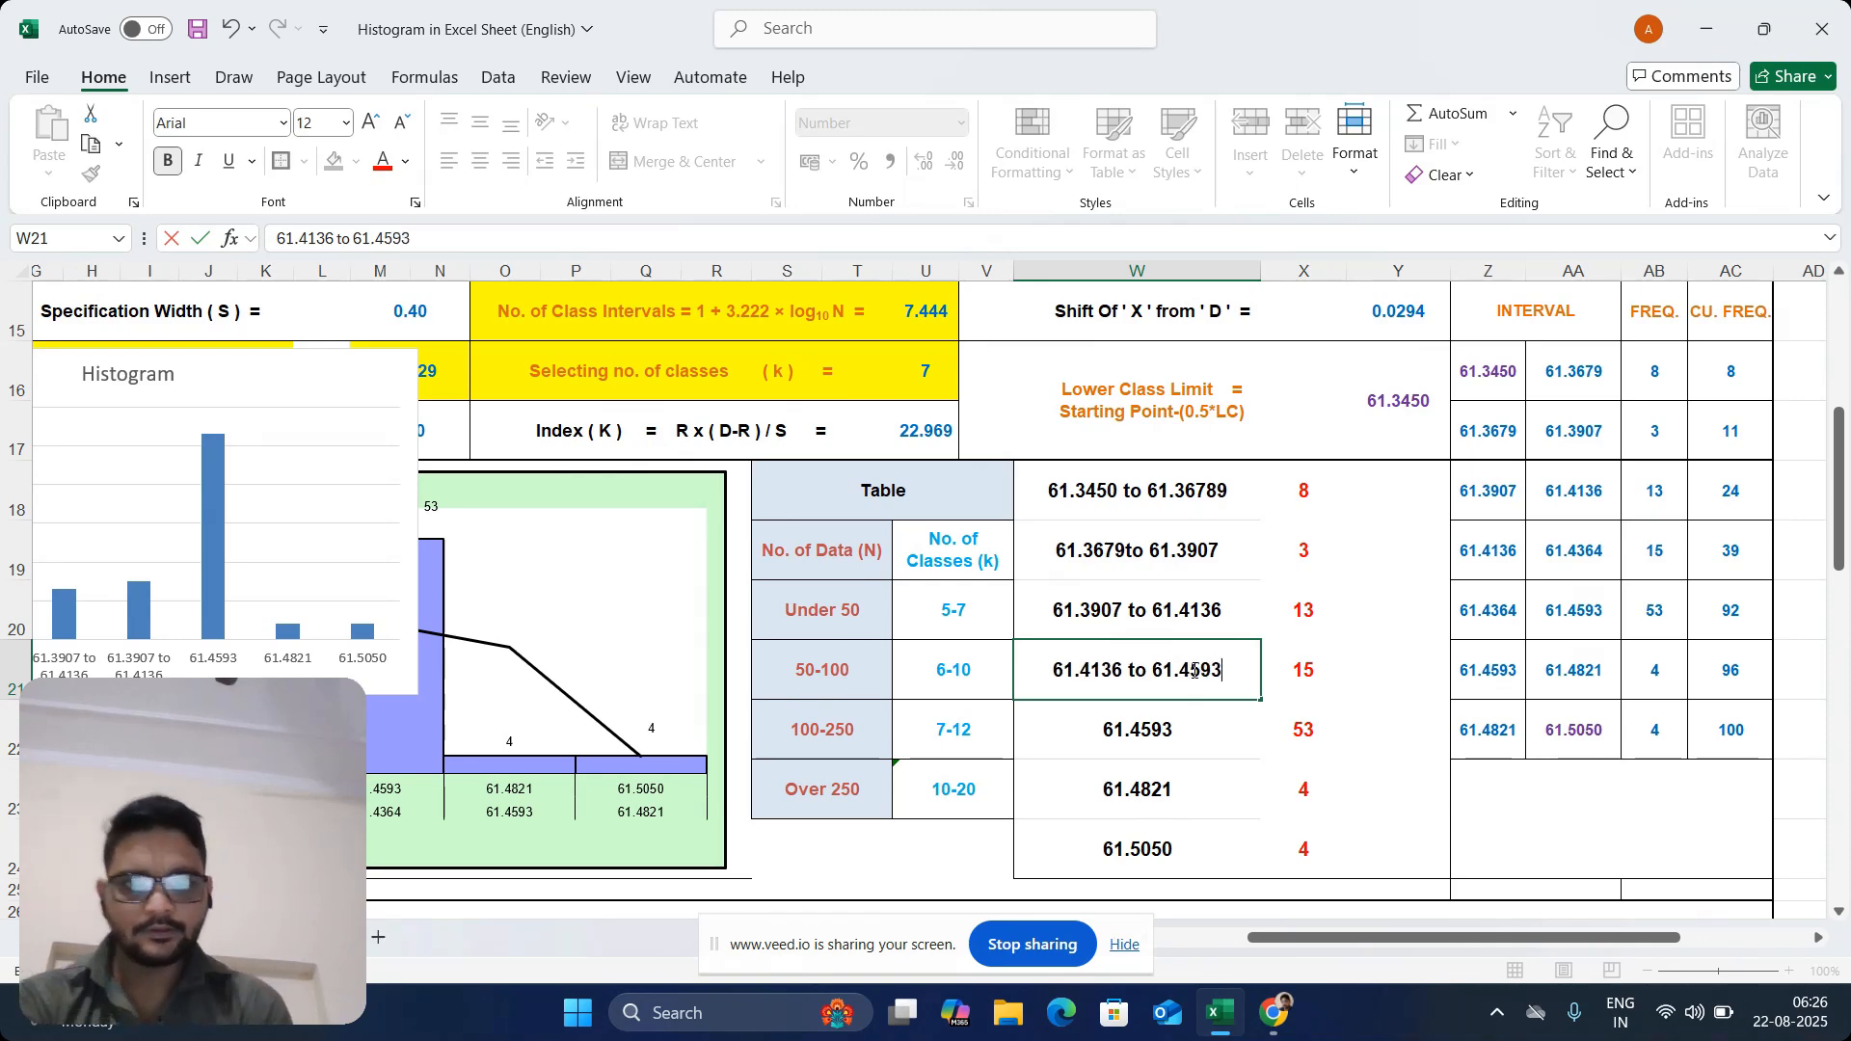
click(1178, 740)
click(1189, 683)
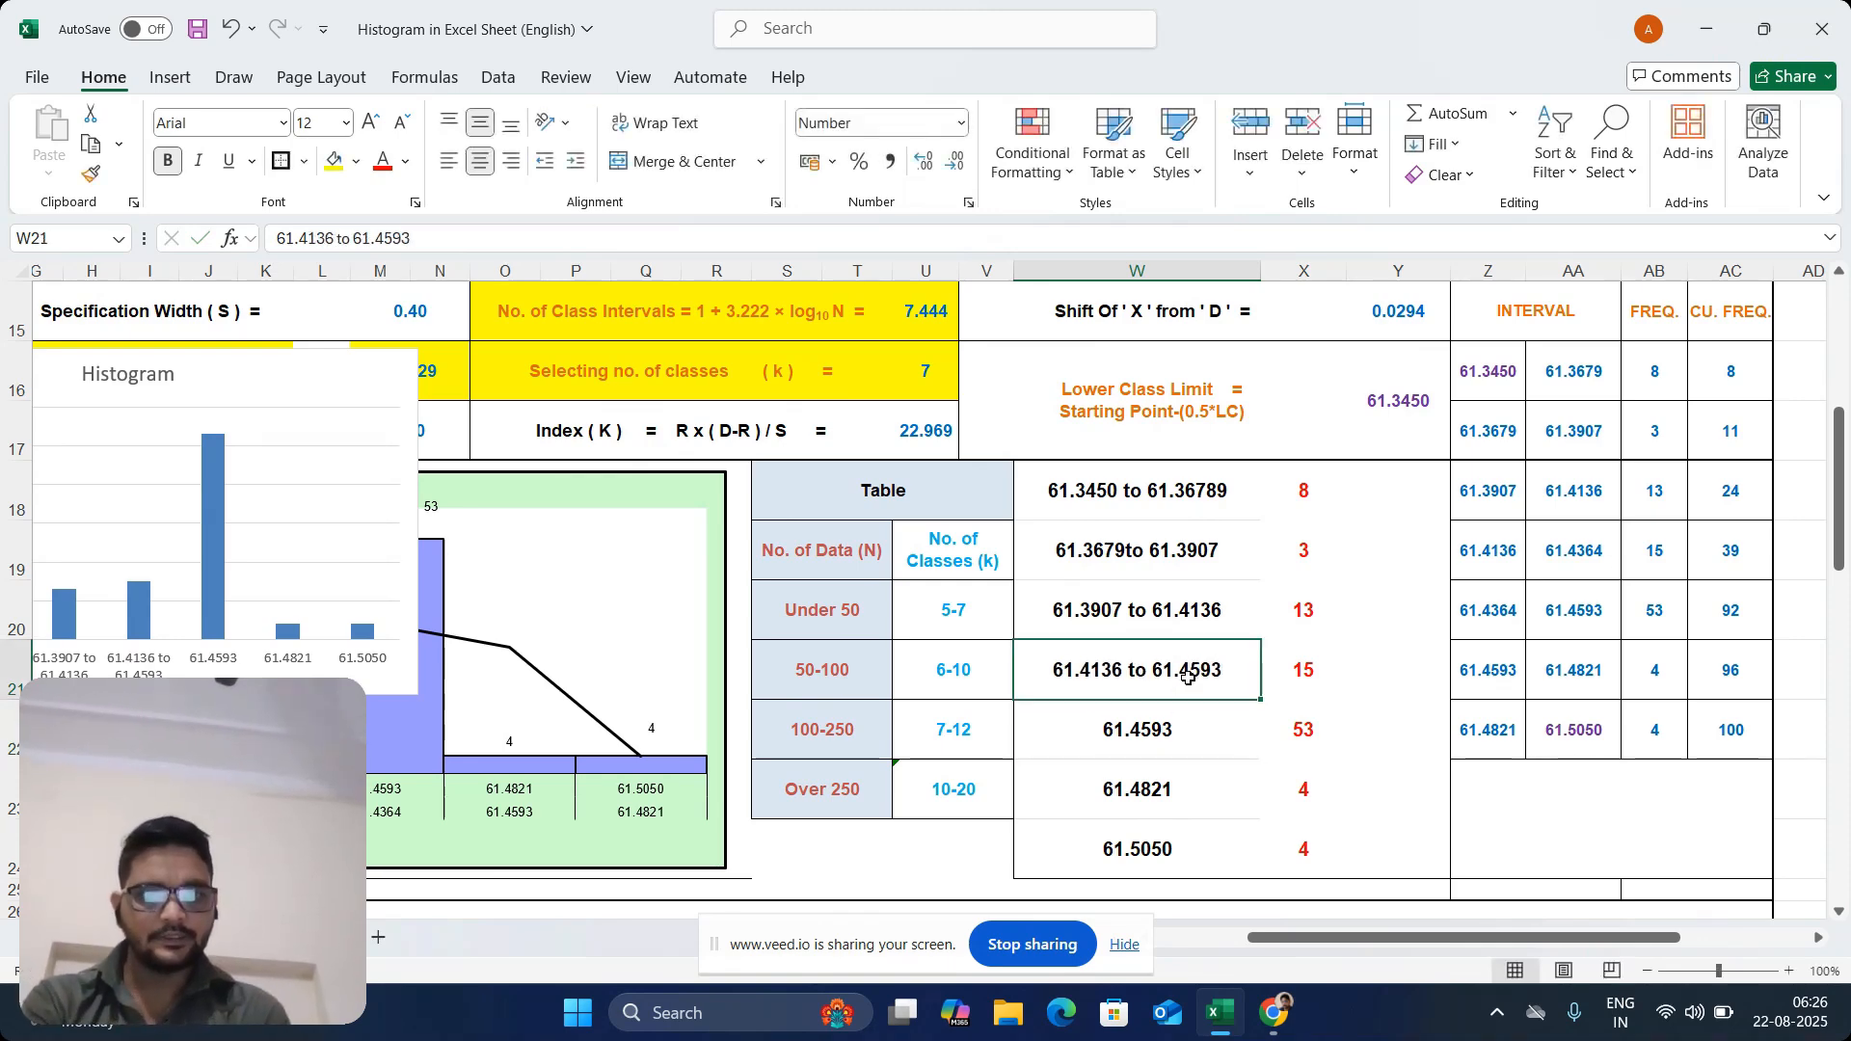
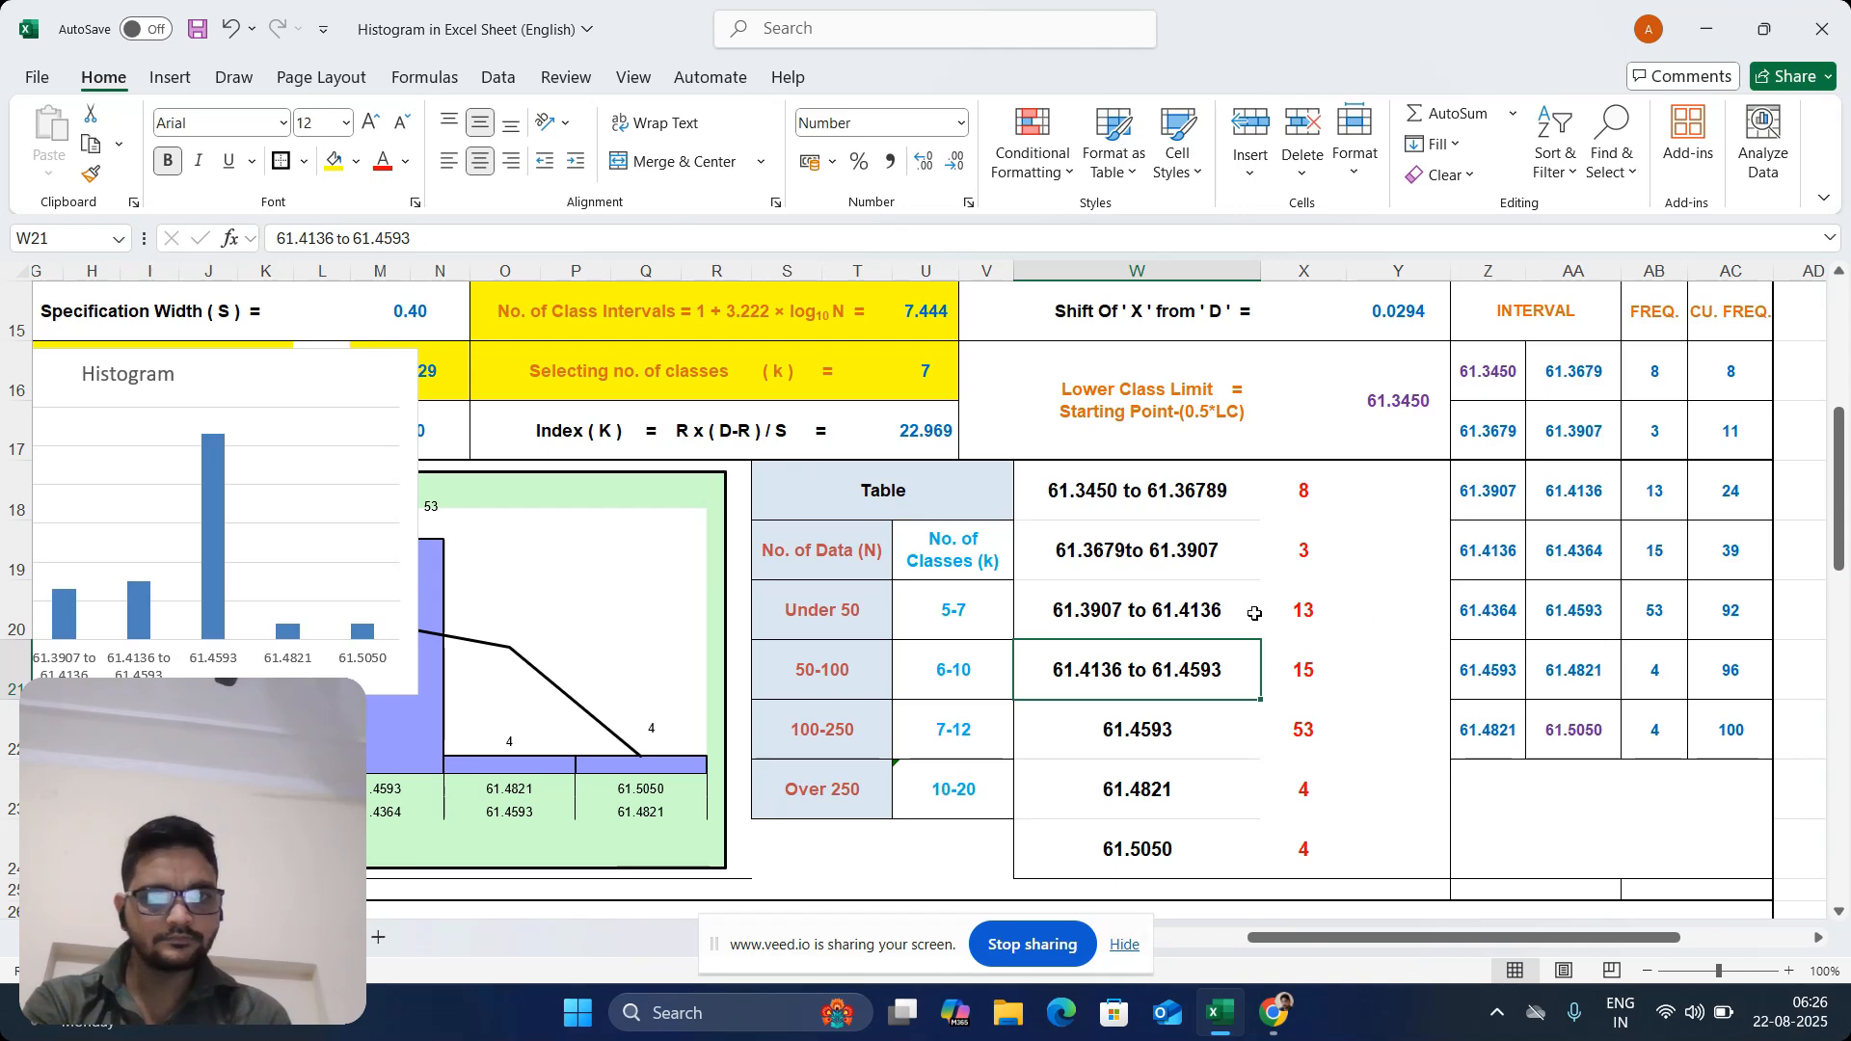
Correct the upper limit of the interval label in W21 so that it reads "61.4136 to 61.4364"
click(1197, 618)
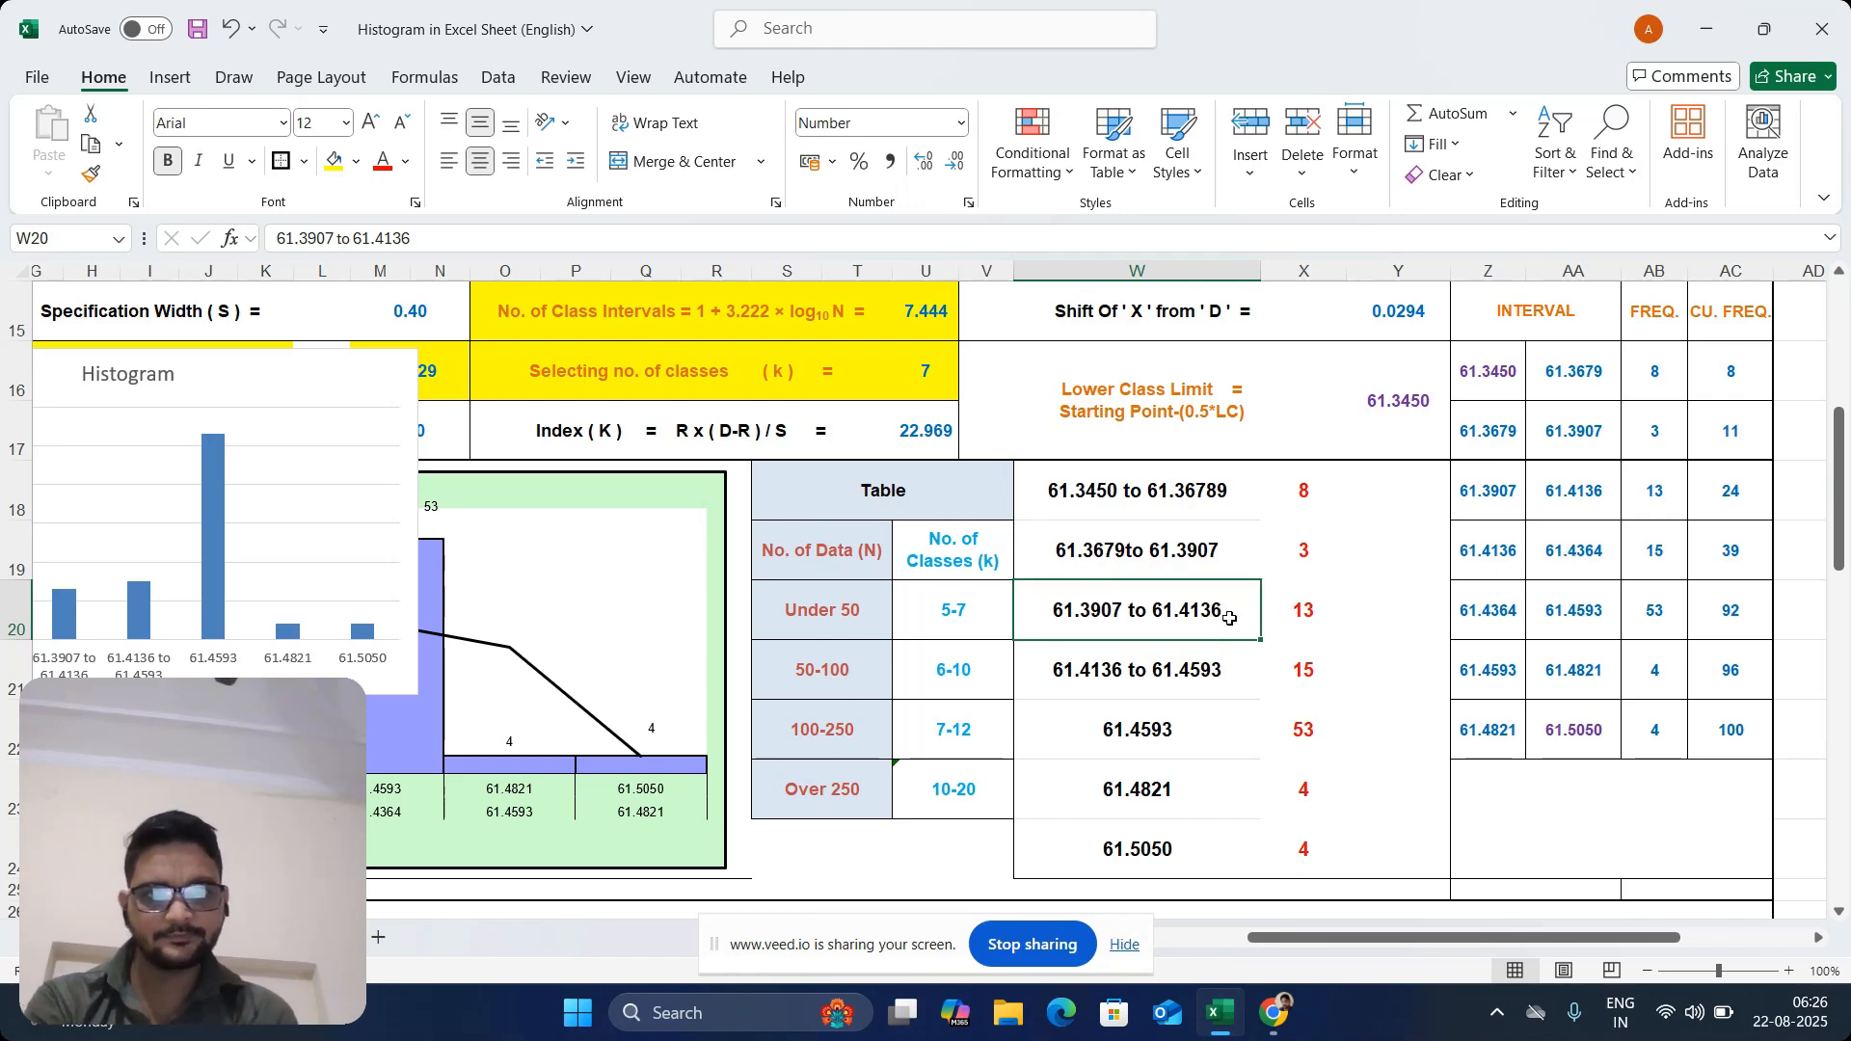
click(1230, 677)
double_click(1231, 677)
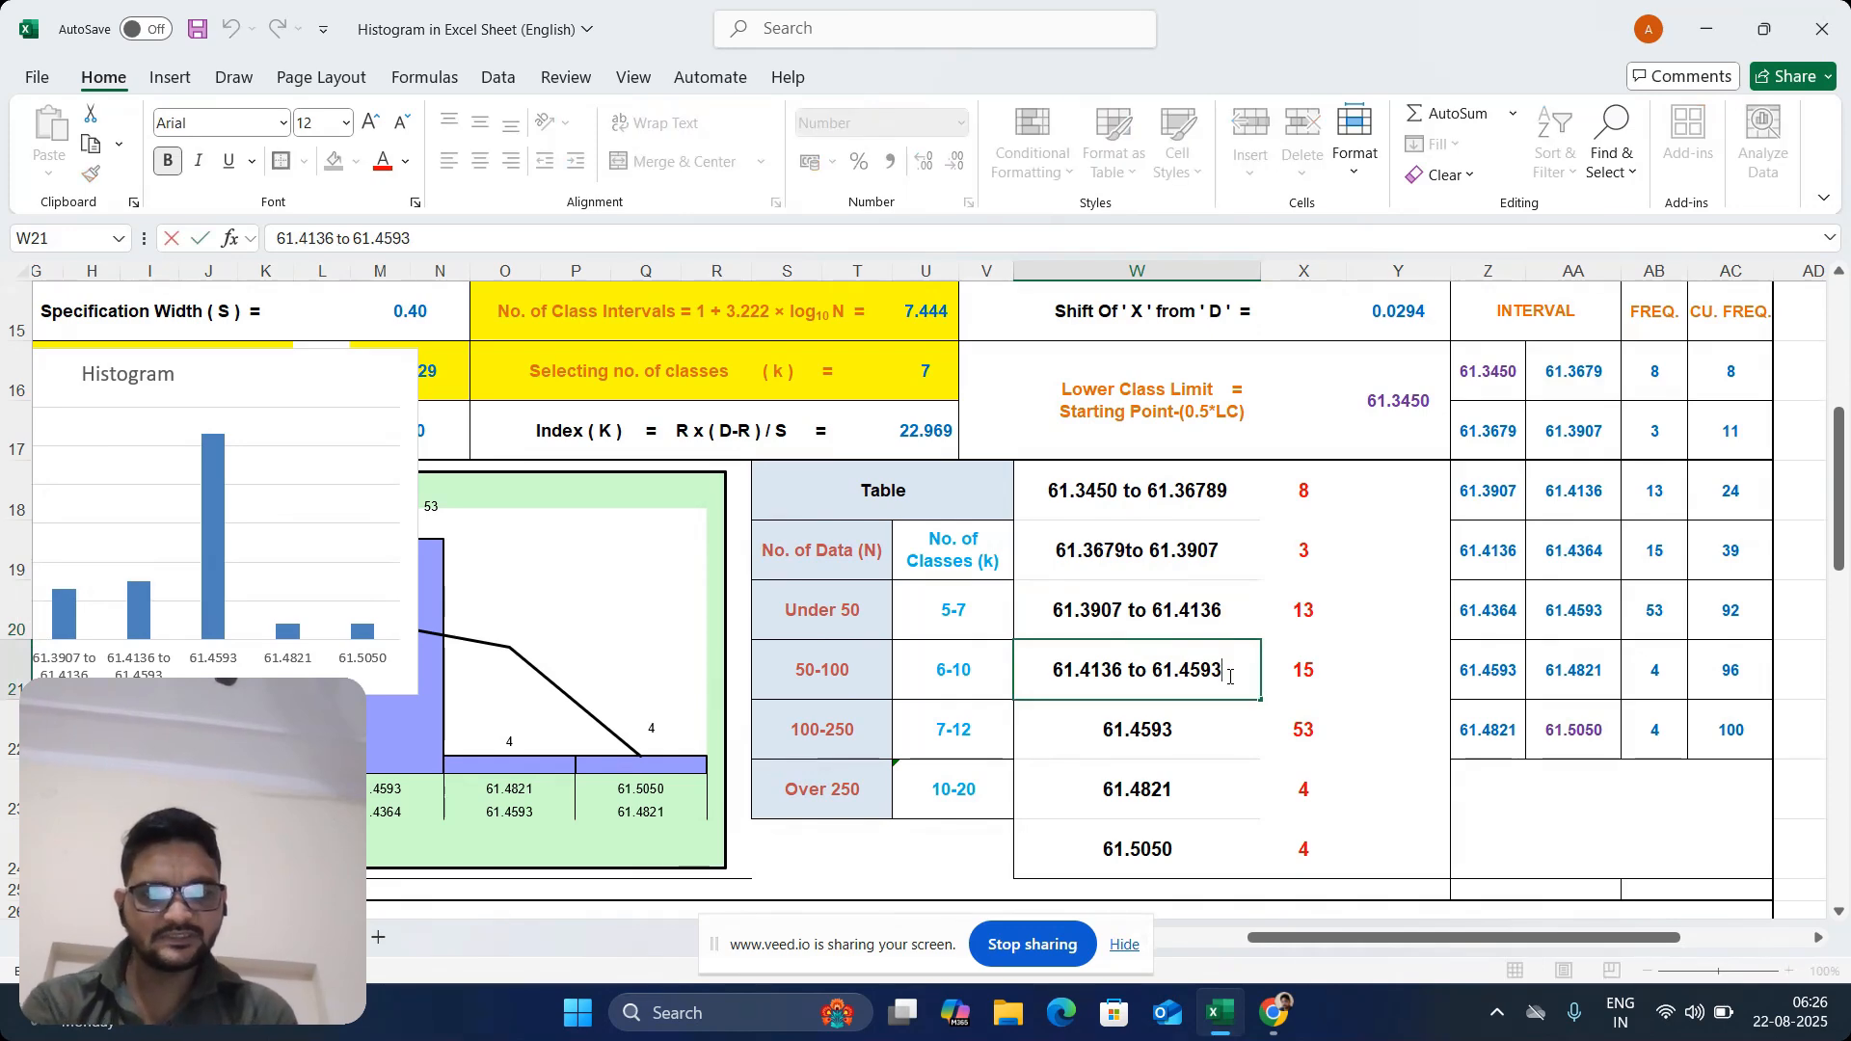
key(BackSpace)
key(BackSpace)
key(BackSpace)
key(BackSpace)
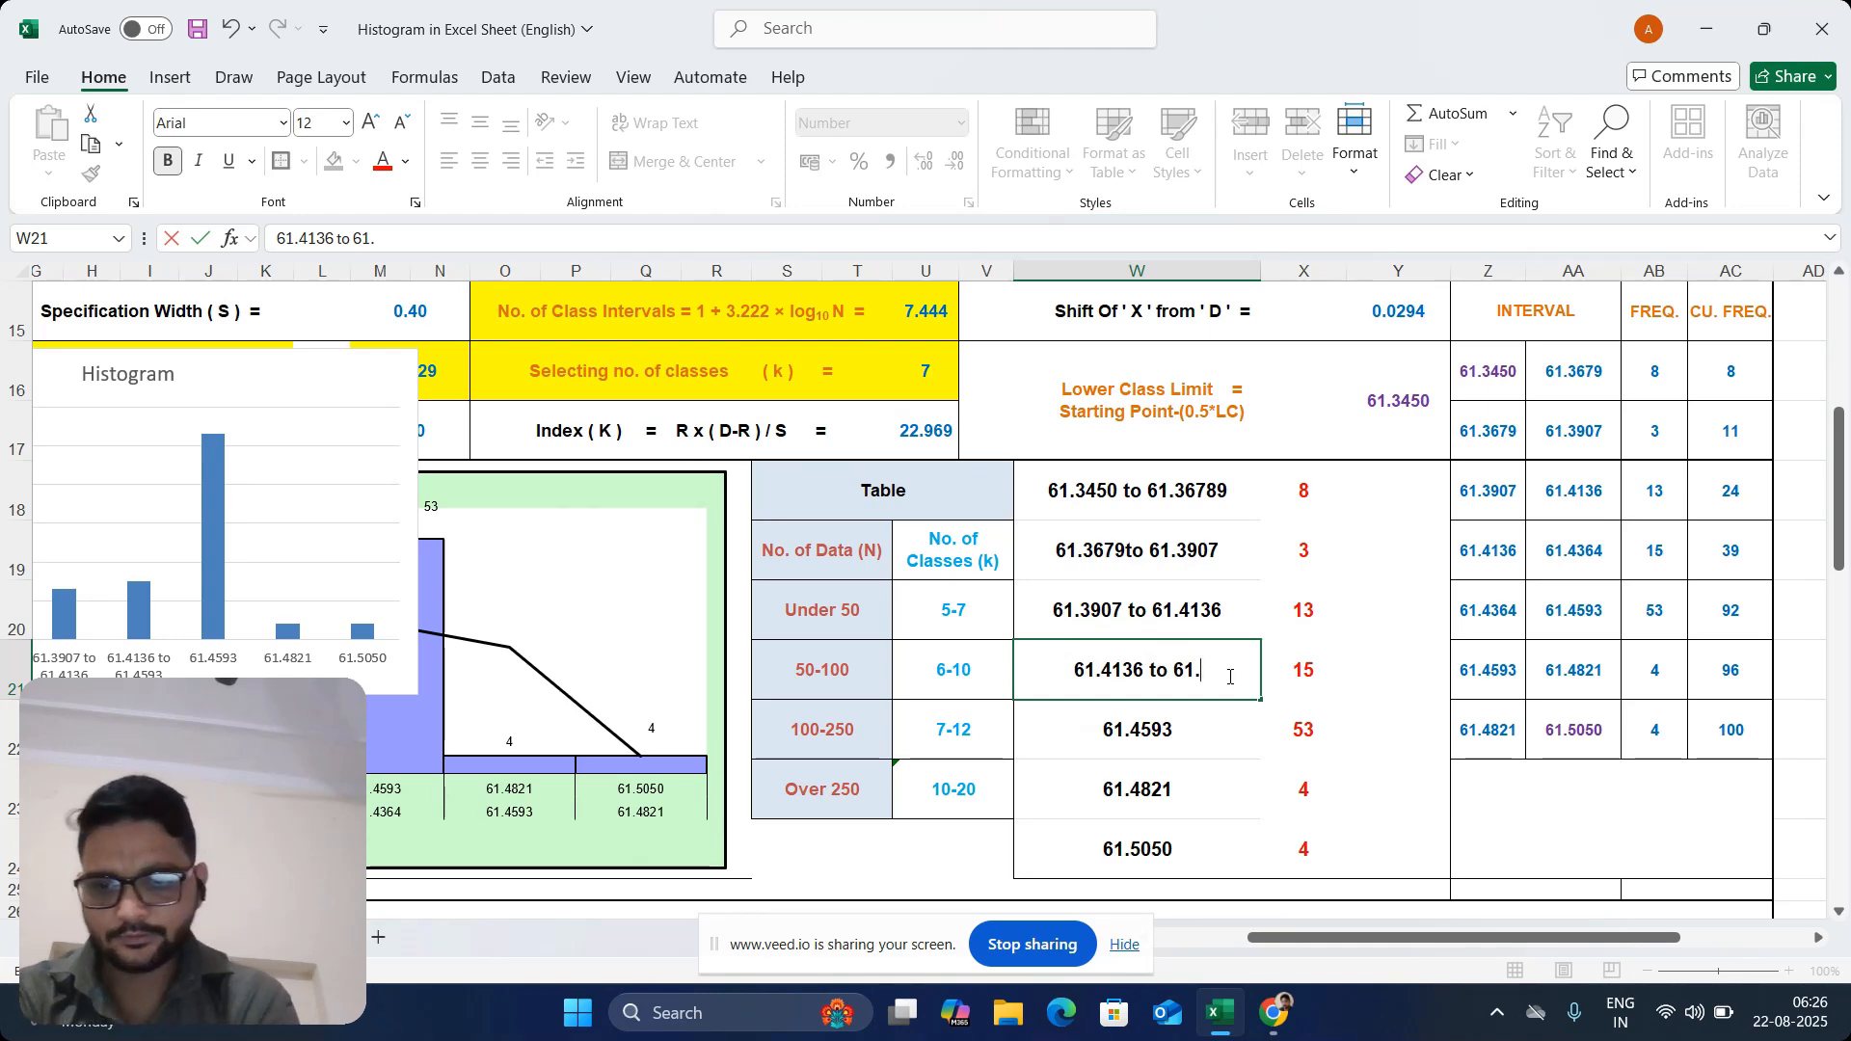
text(436)
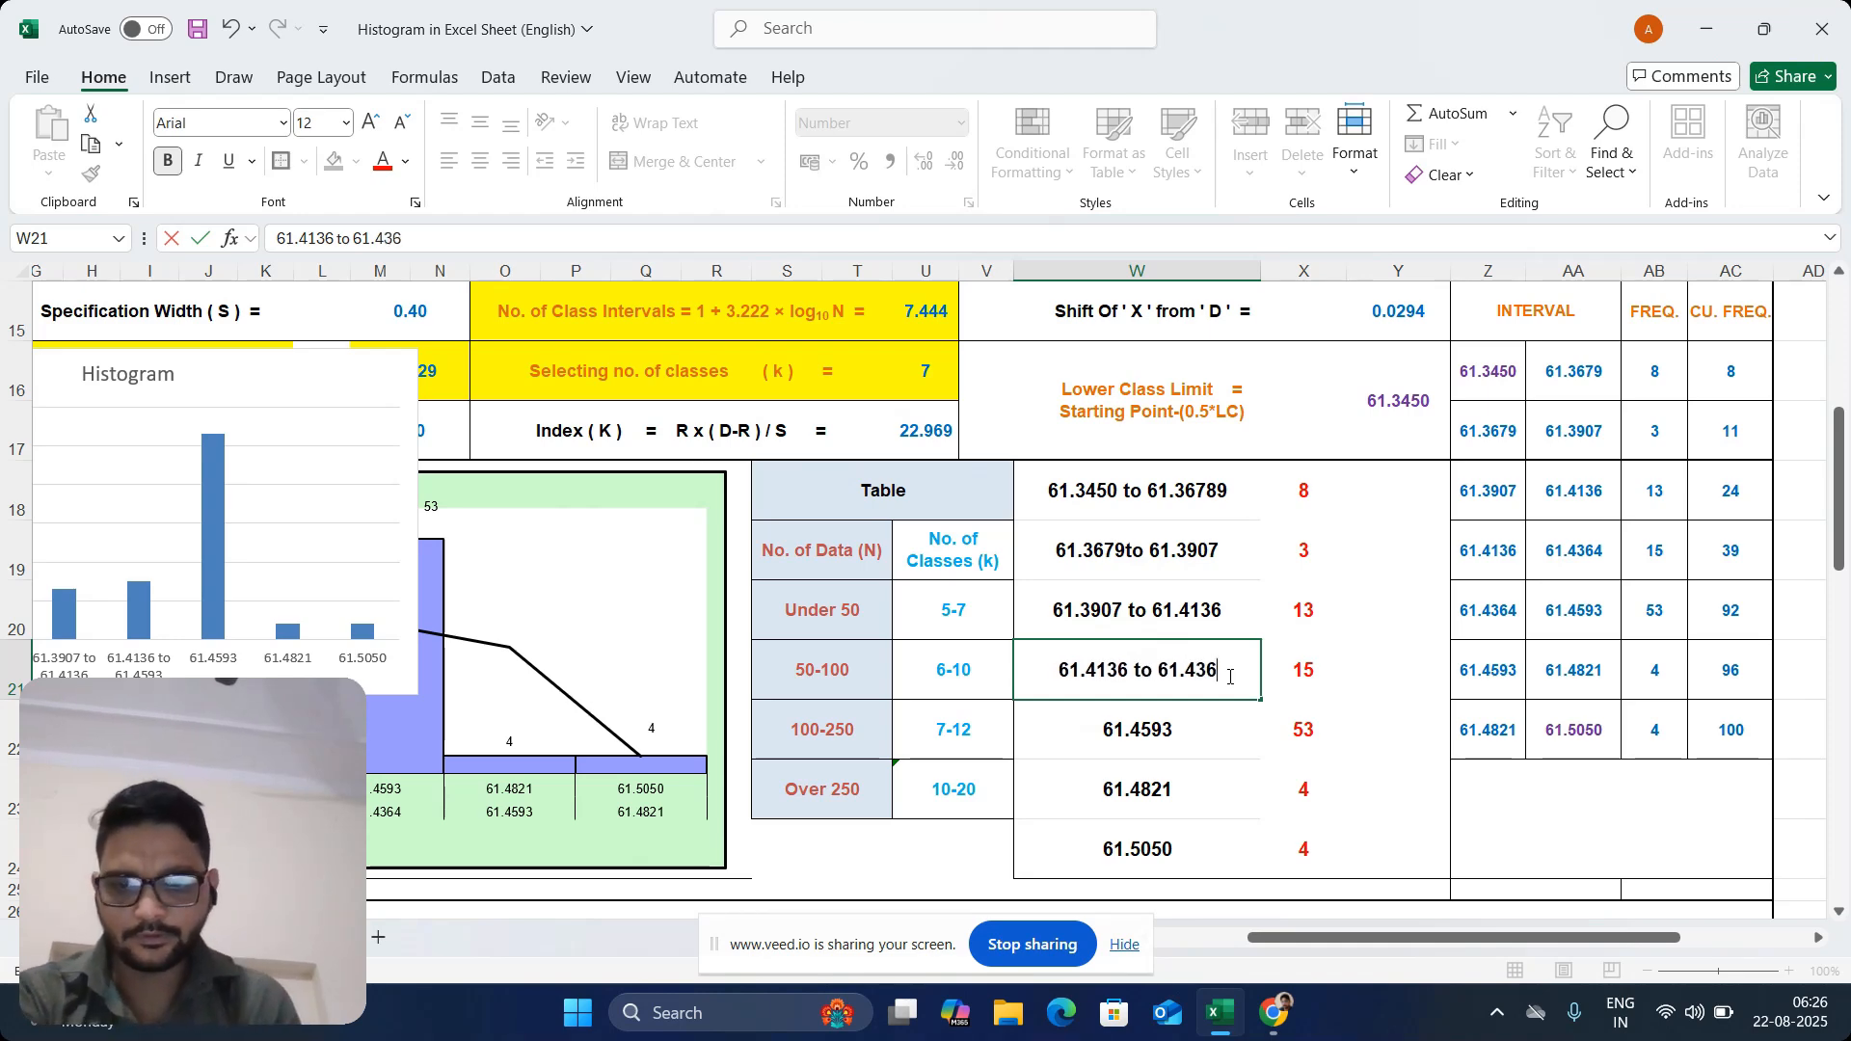
text(4)
key(Return)
Copy the interval range label from W21 into W22, replacing the single value there
click(1166, 663)
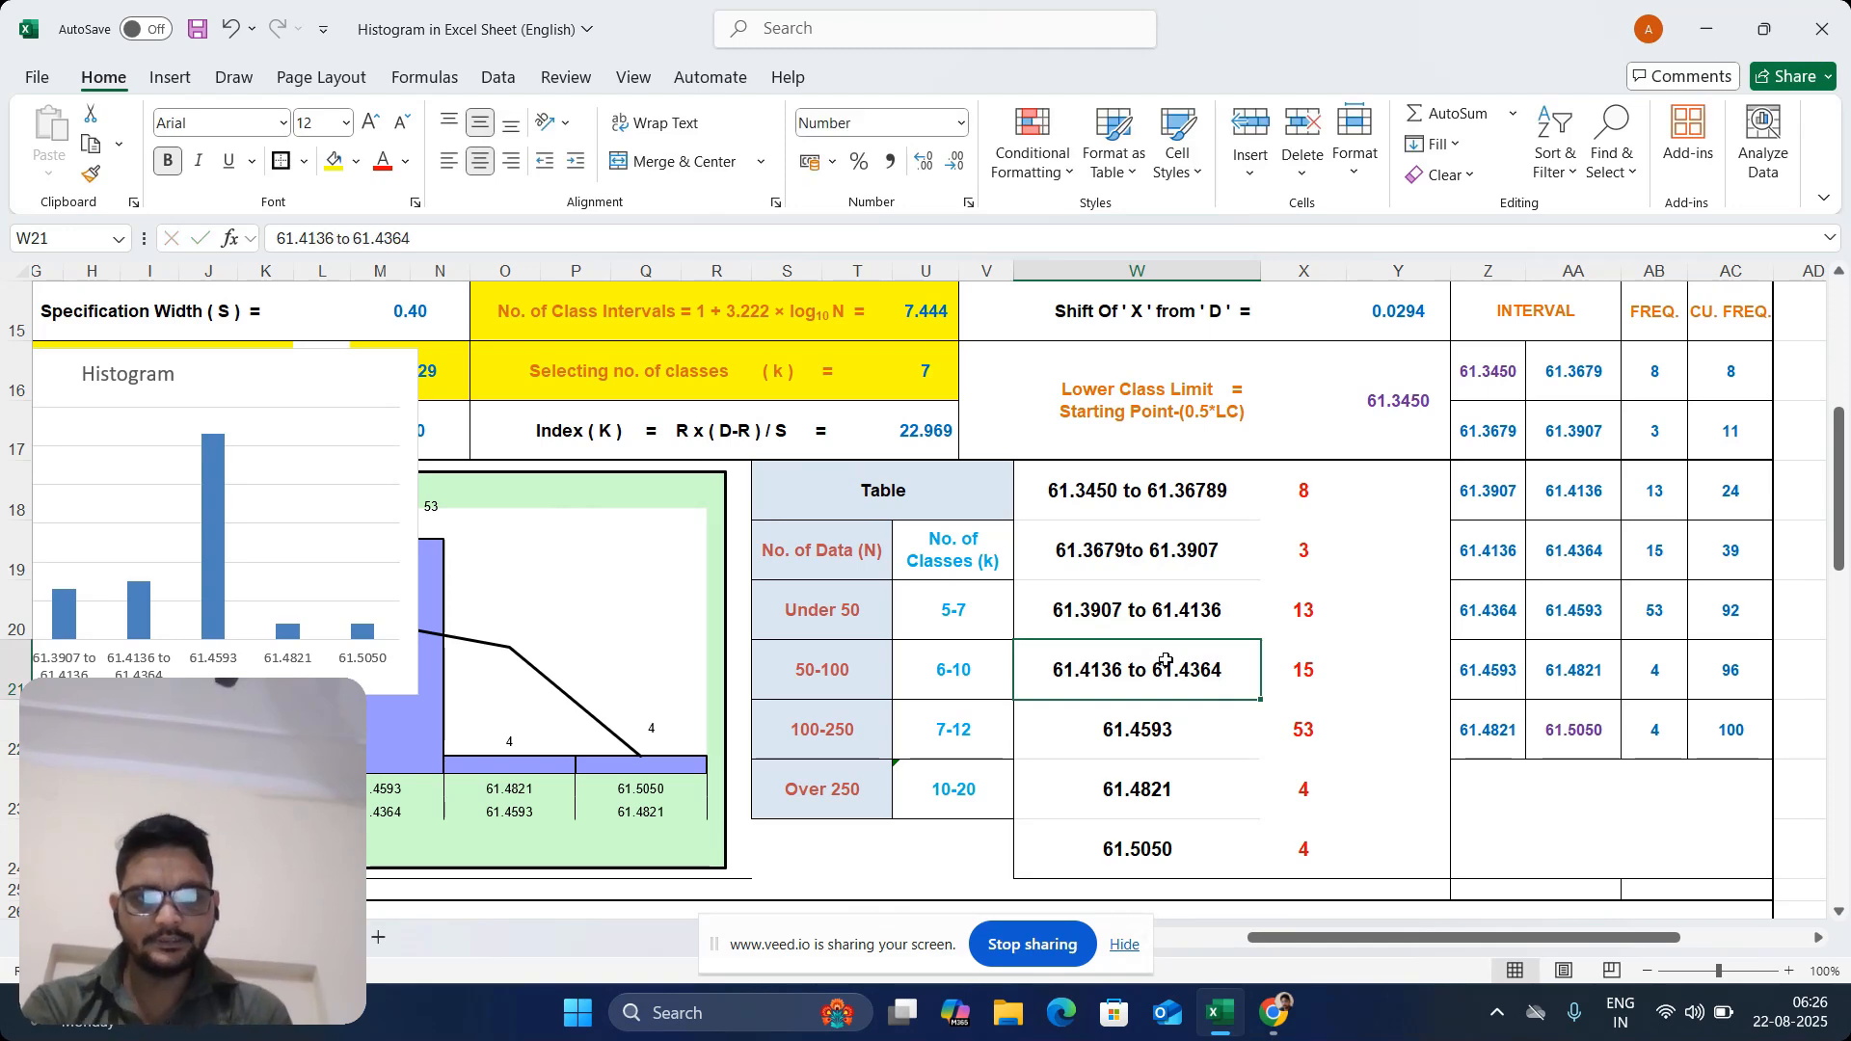
key(ctrl+c)
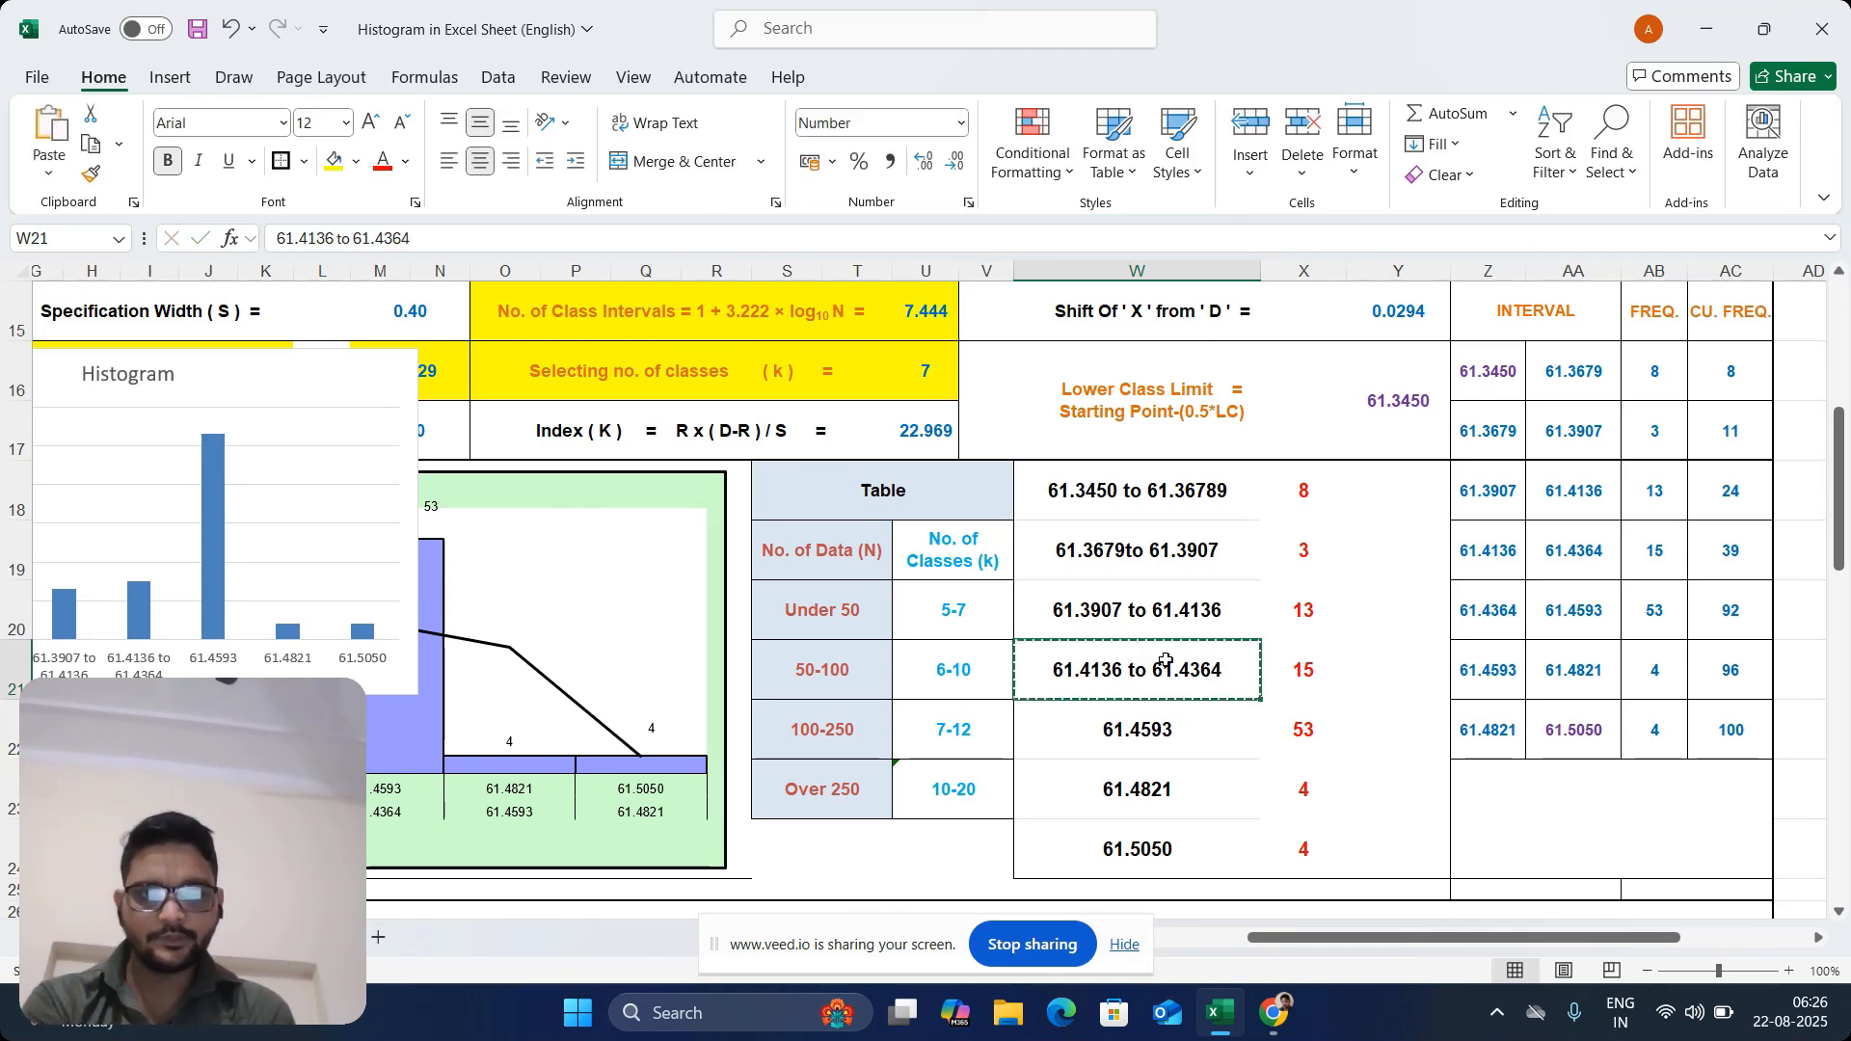
click(1157, 735)
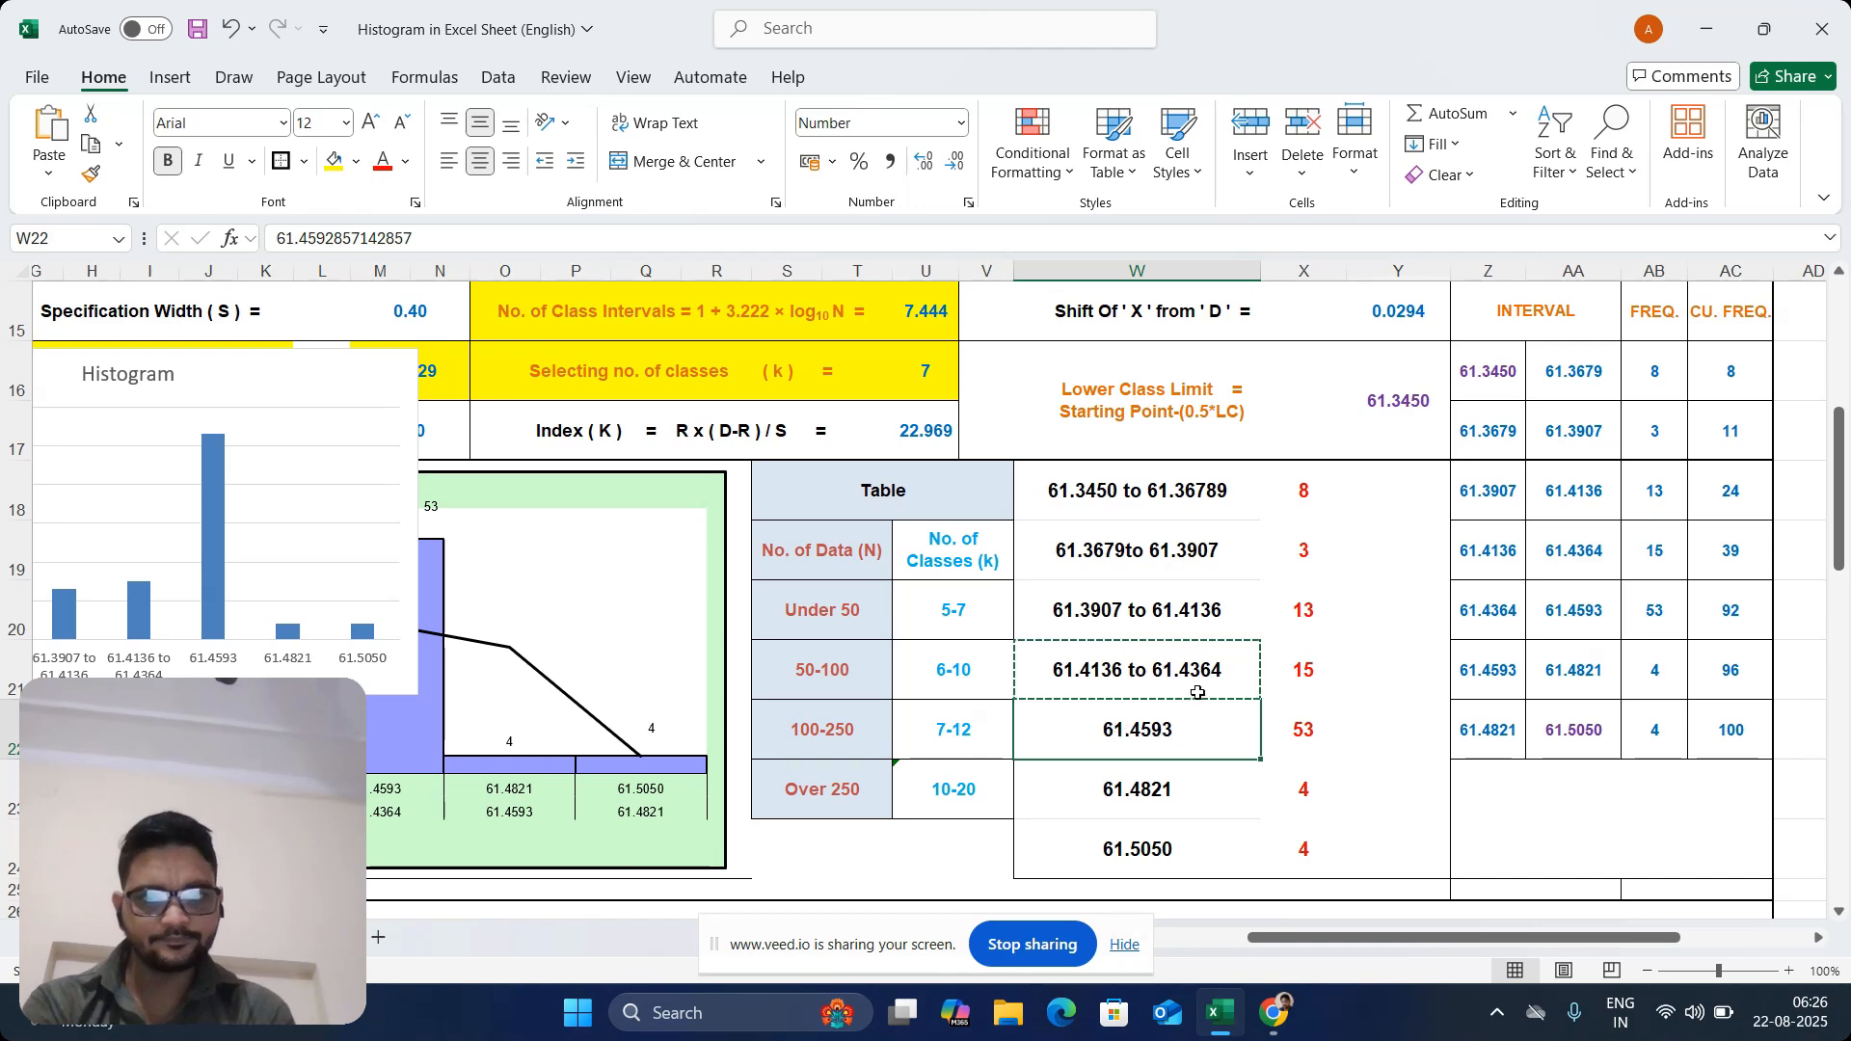
key(ctrl+c)
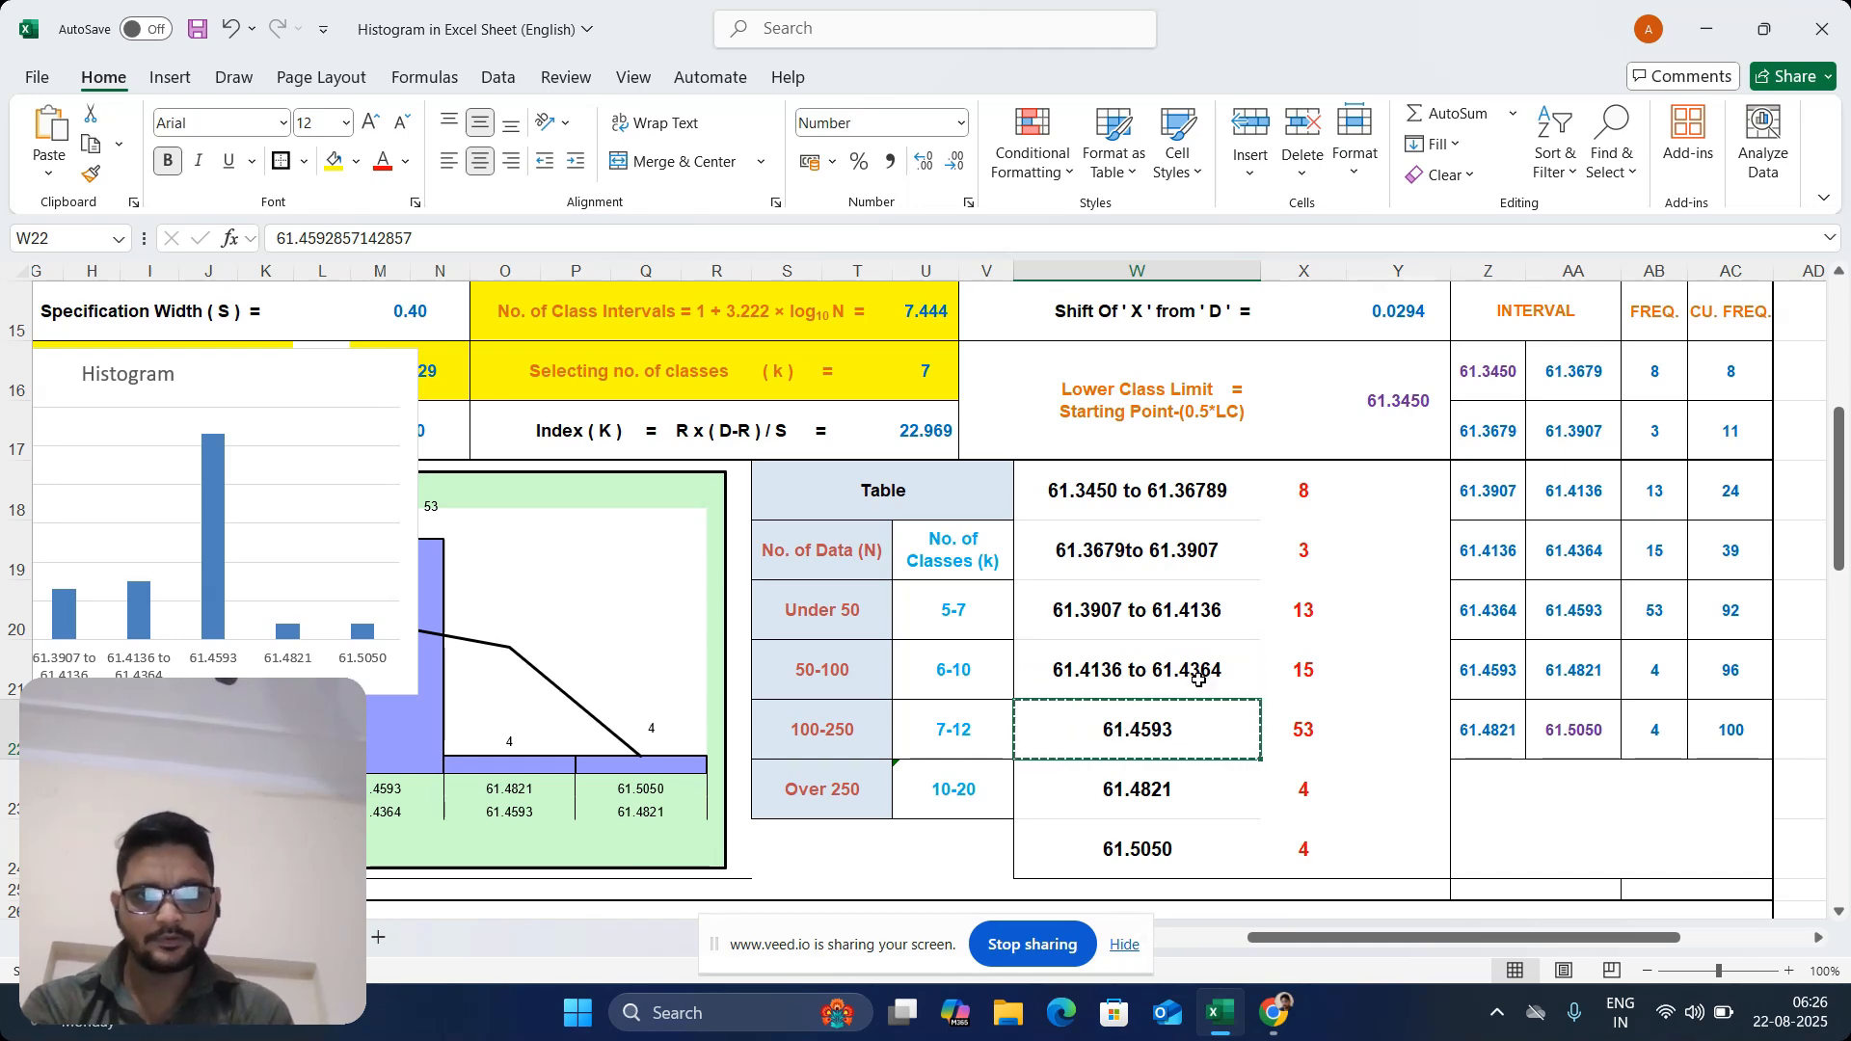
click(1181, 665)
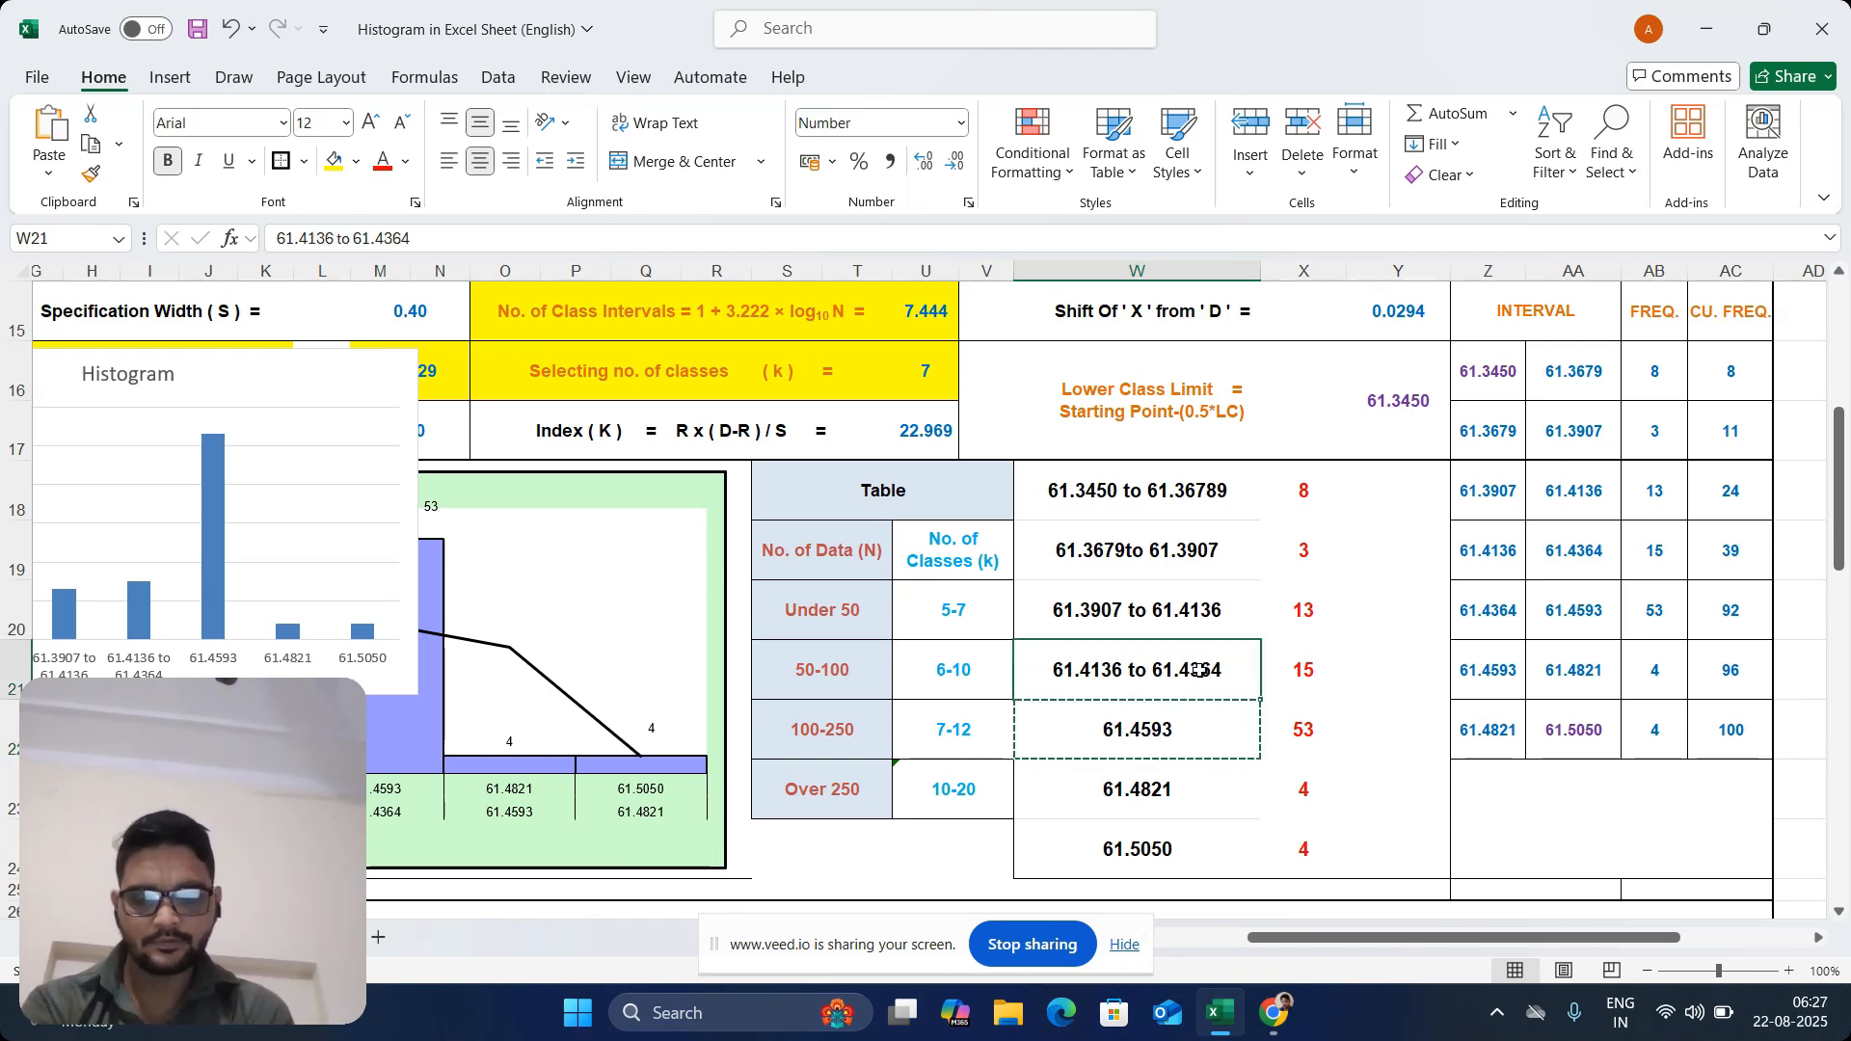
key(ctrl+c)
click(1184, 729)
key(ctrl+v)
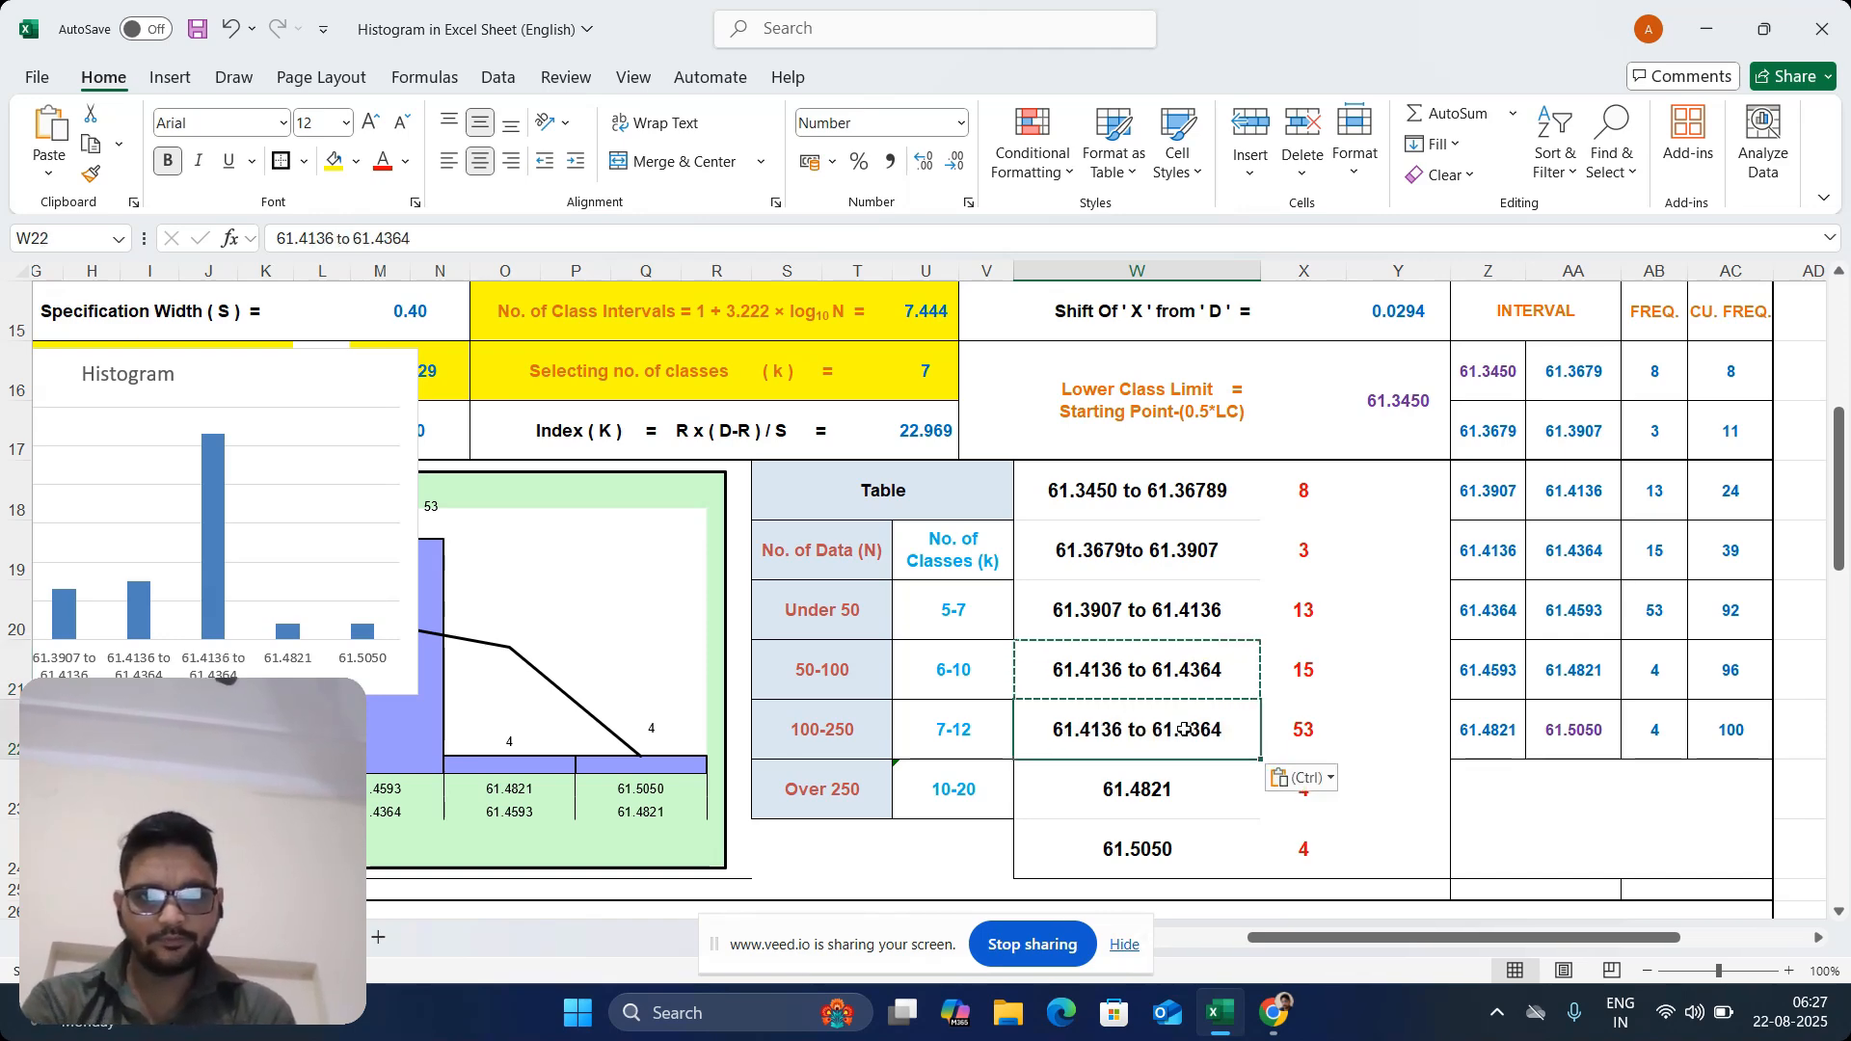
Edit the copied interval label in W22 to the range "61.4364 to 61.4593"
double_click(1155, 730)
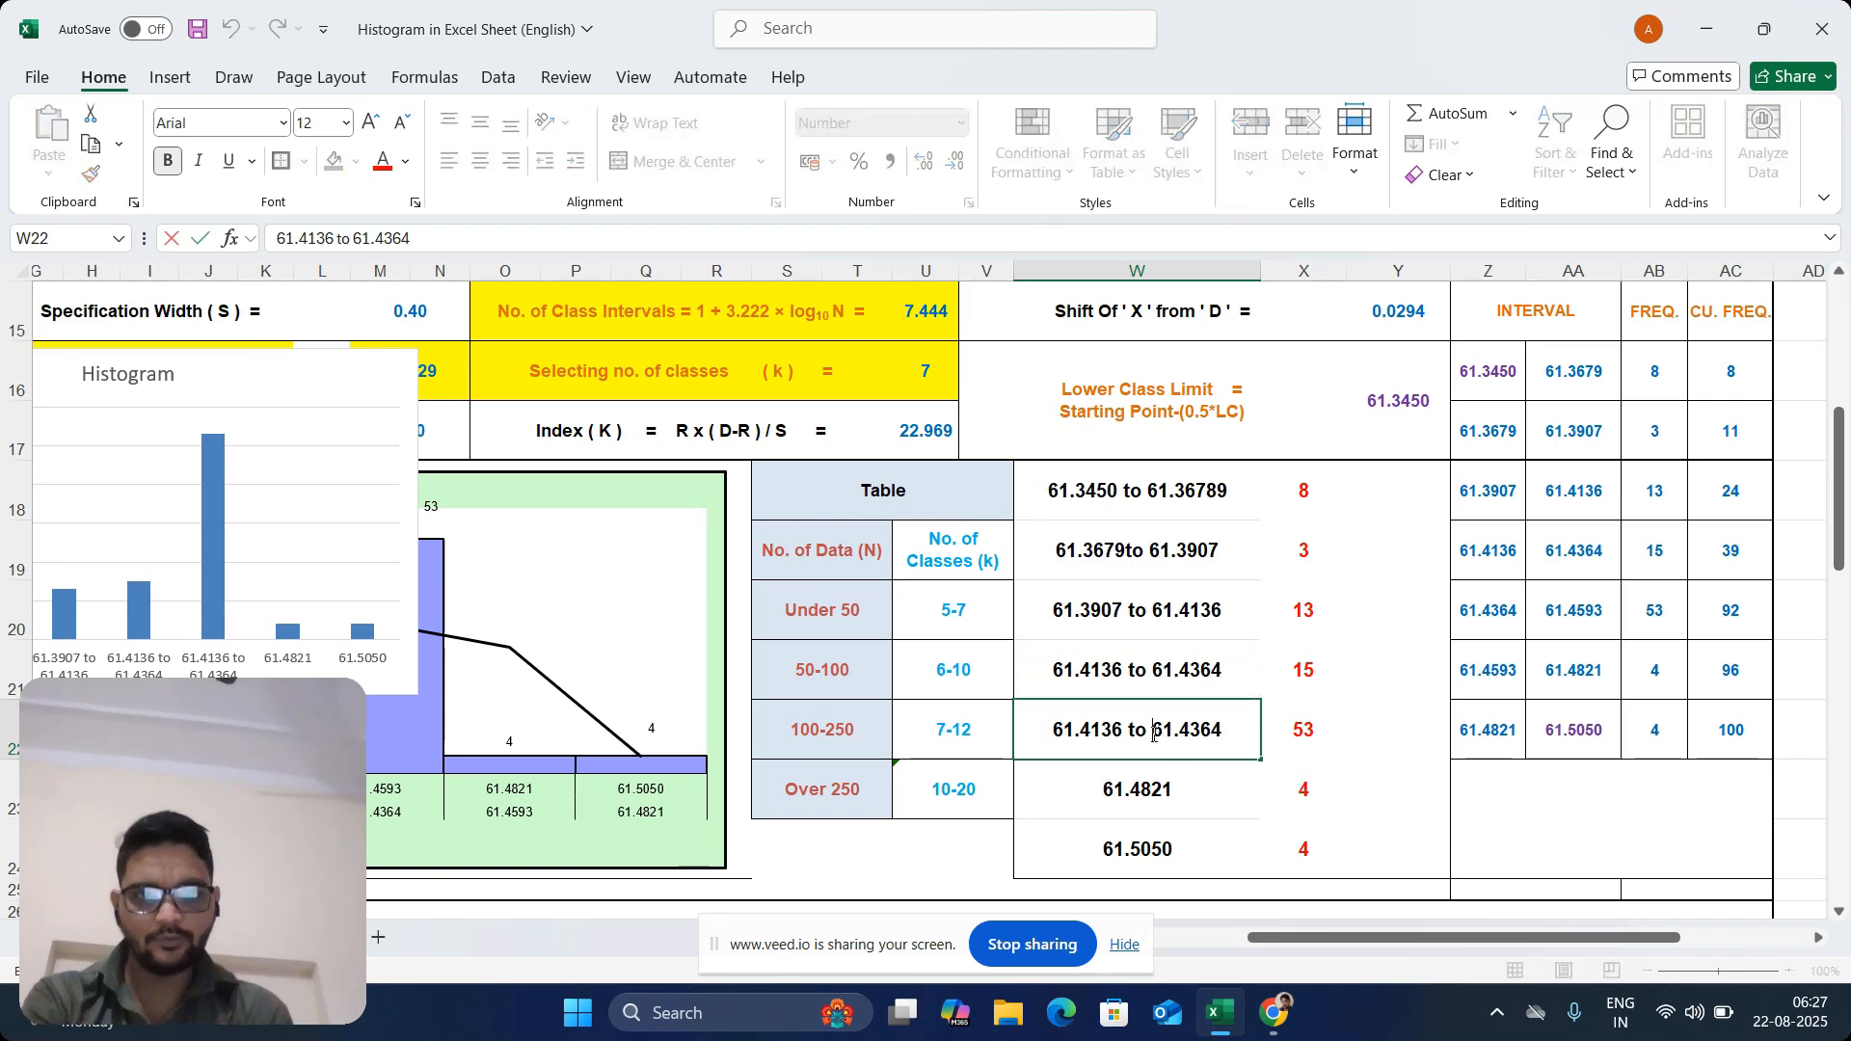
key(BackSpace)
key(BackSpace)
key(BackSpace)
key(BackSpace)
key(BackSpace)
key(BackSpace)
key(BackSpace)
key(BackSpace)
key(BackSpace)
key(BackSpace)
key(BackSpace)
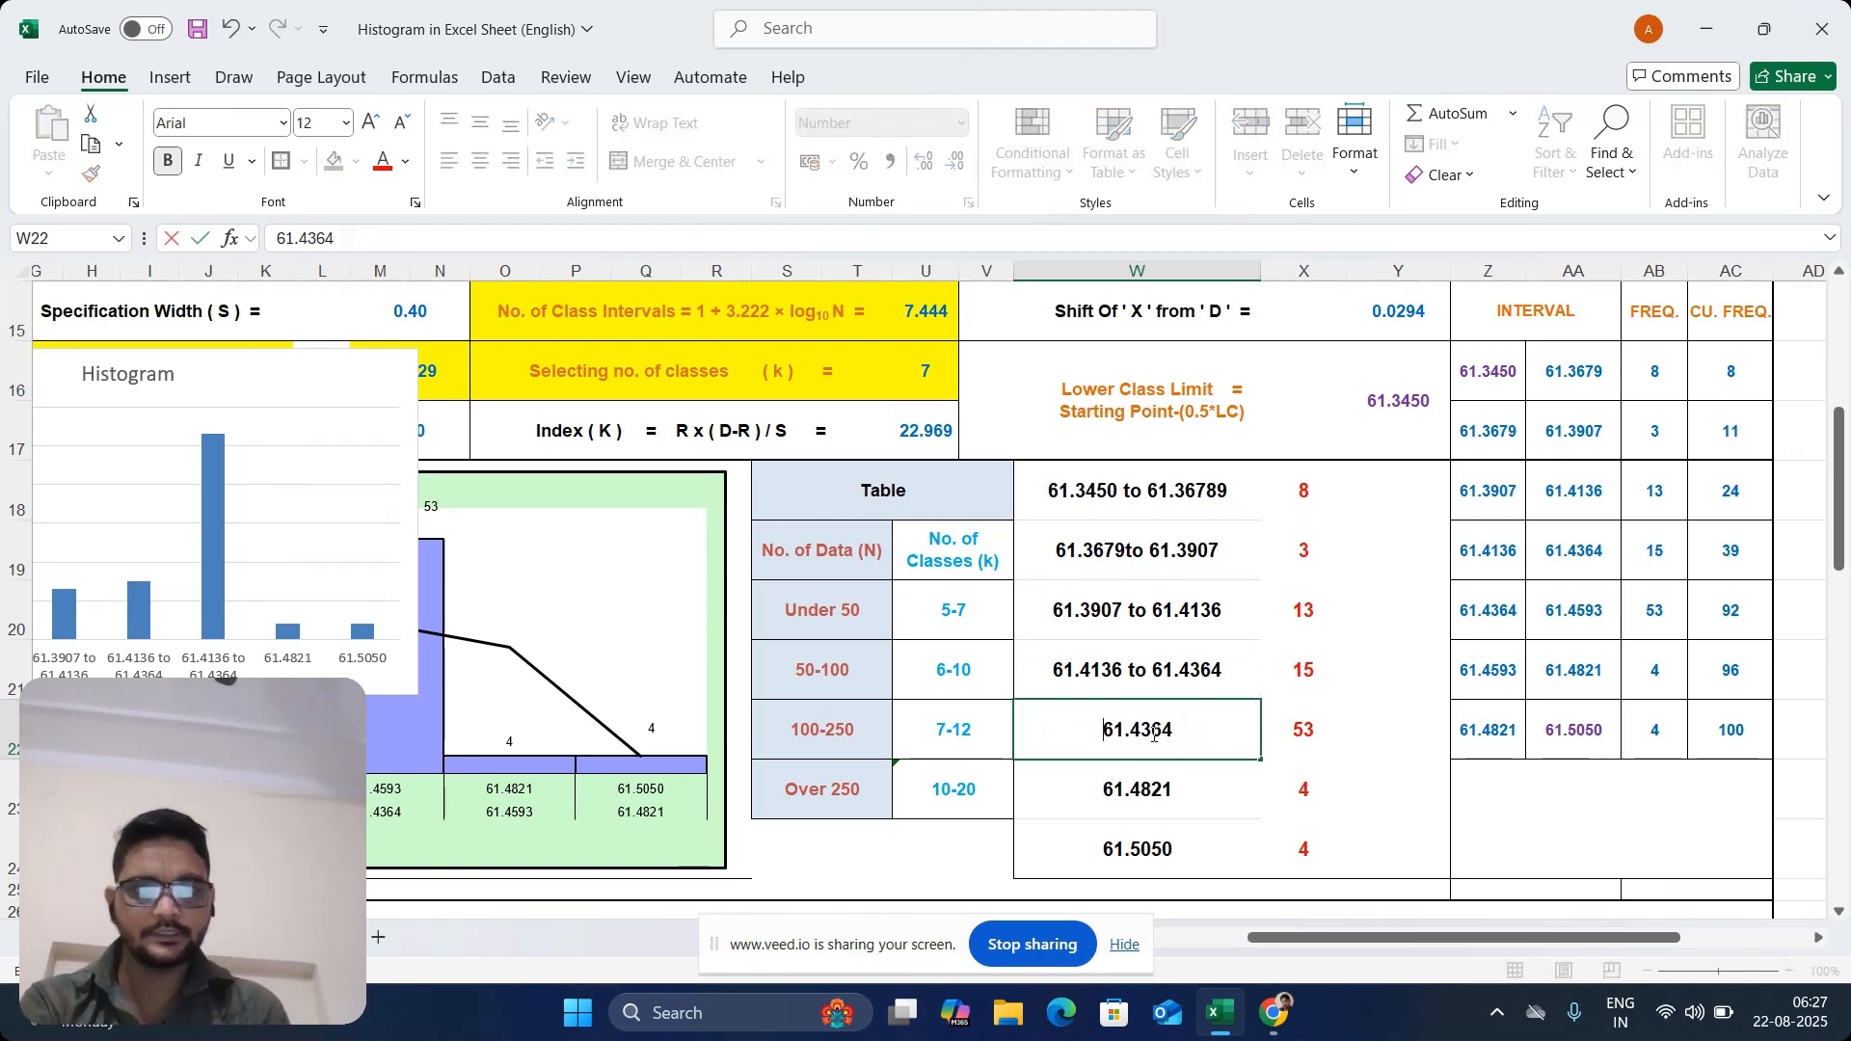
click(1198, 725)
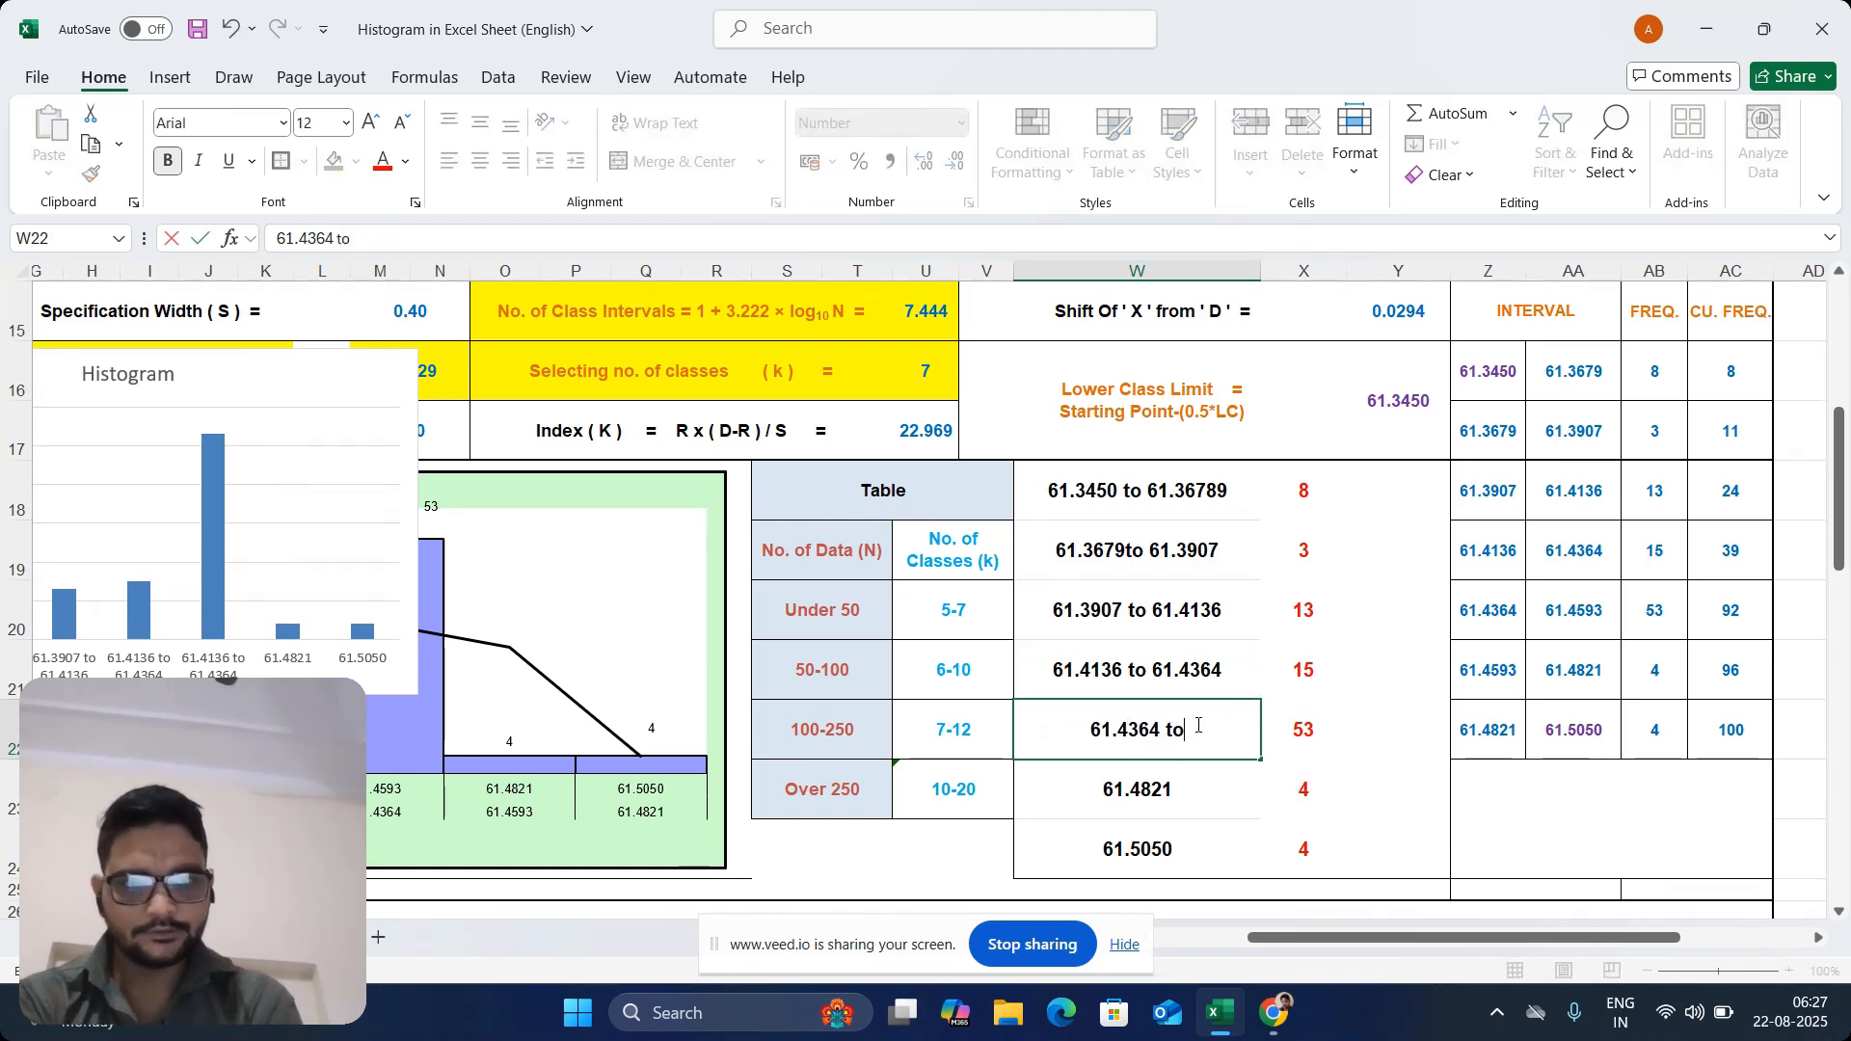
text(to 41)
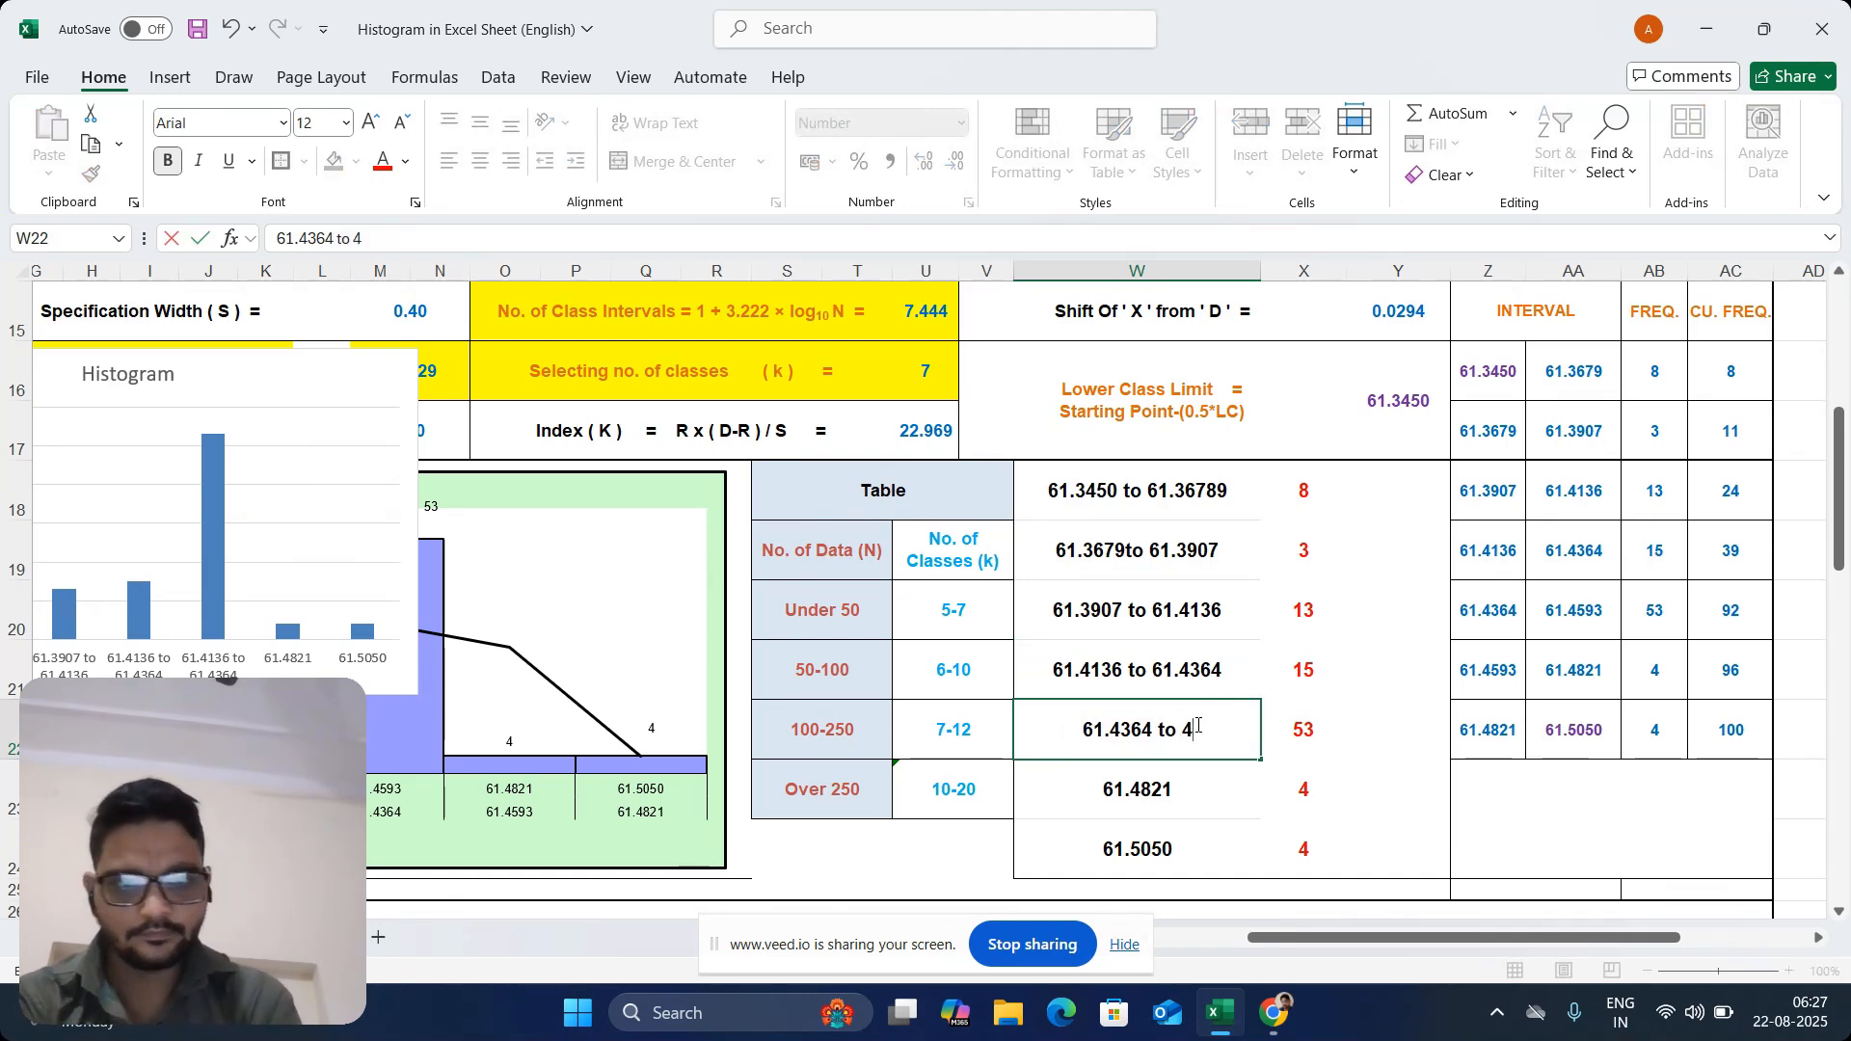
key(BackSpace)
key(BackSpace)
key(BackSpace)
text(61)
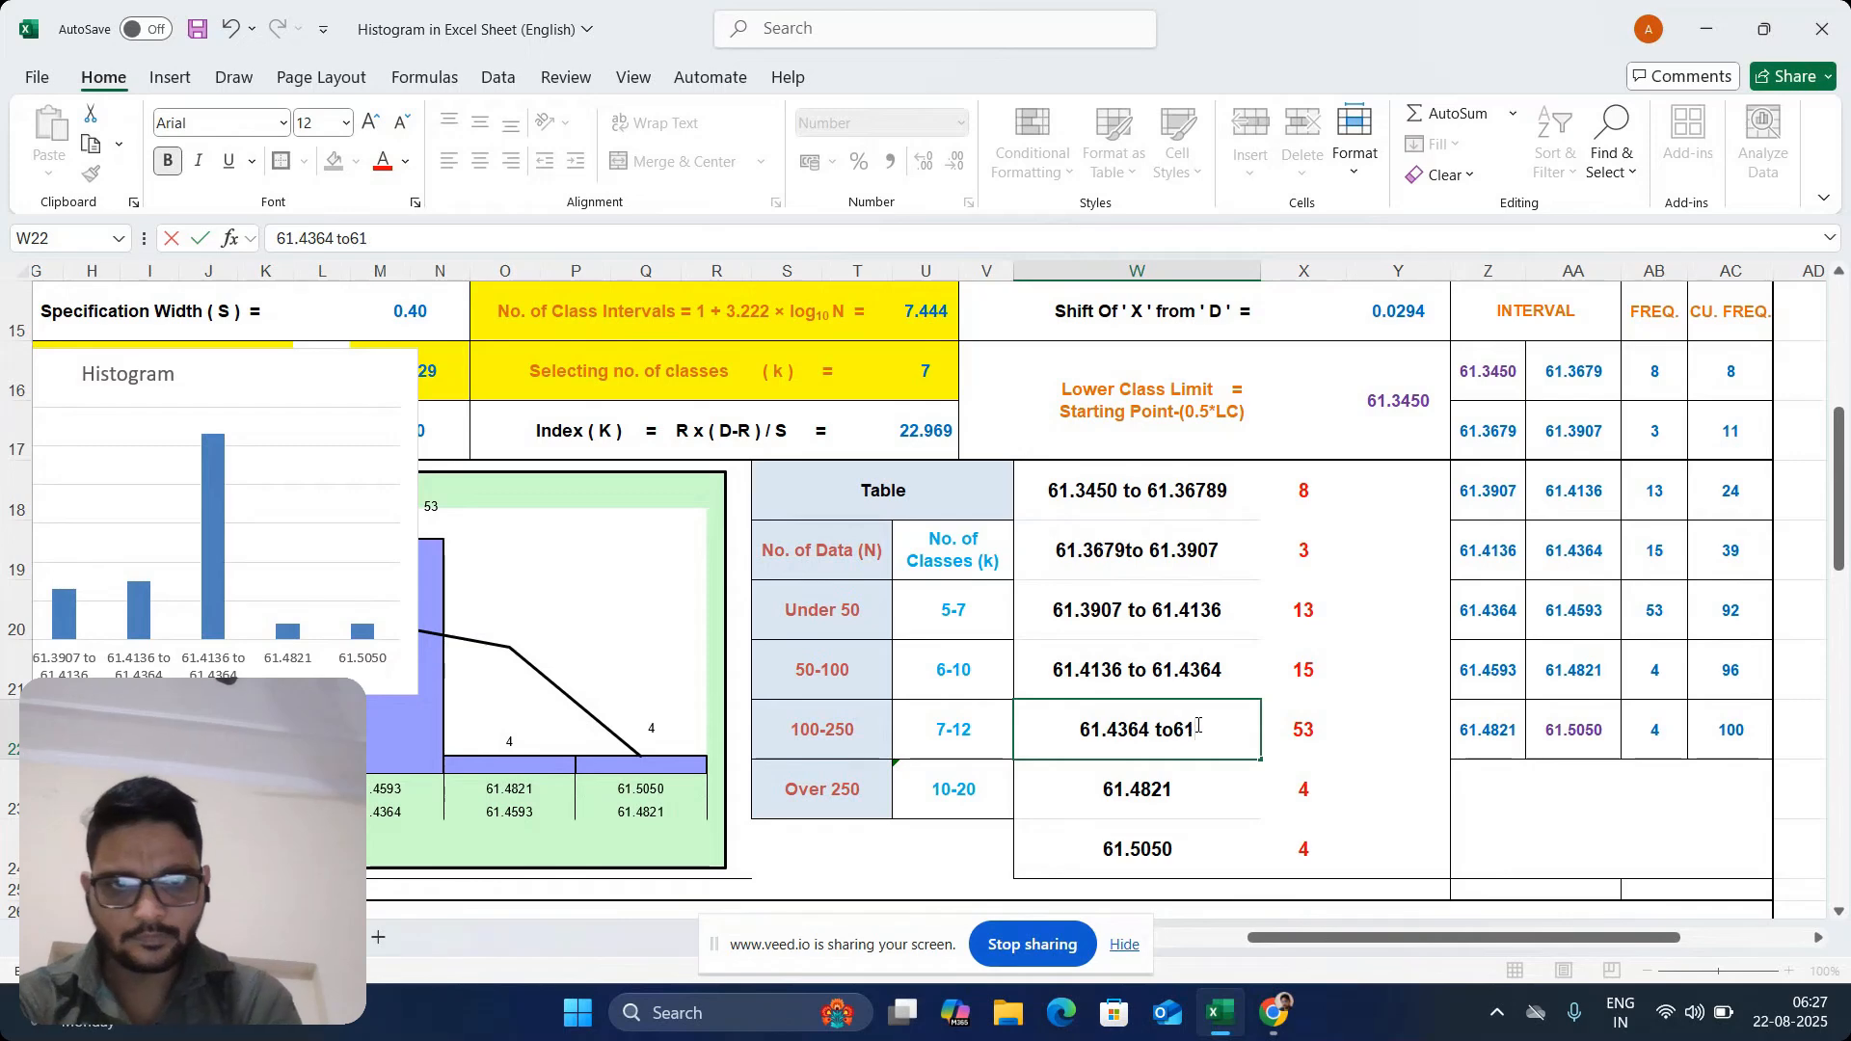
key(BackSpace)
key(BackSpace)
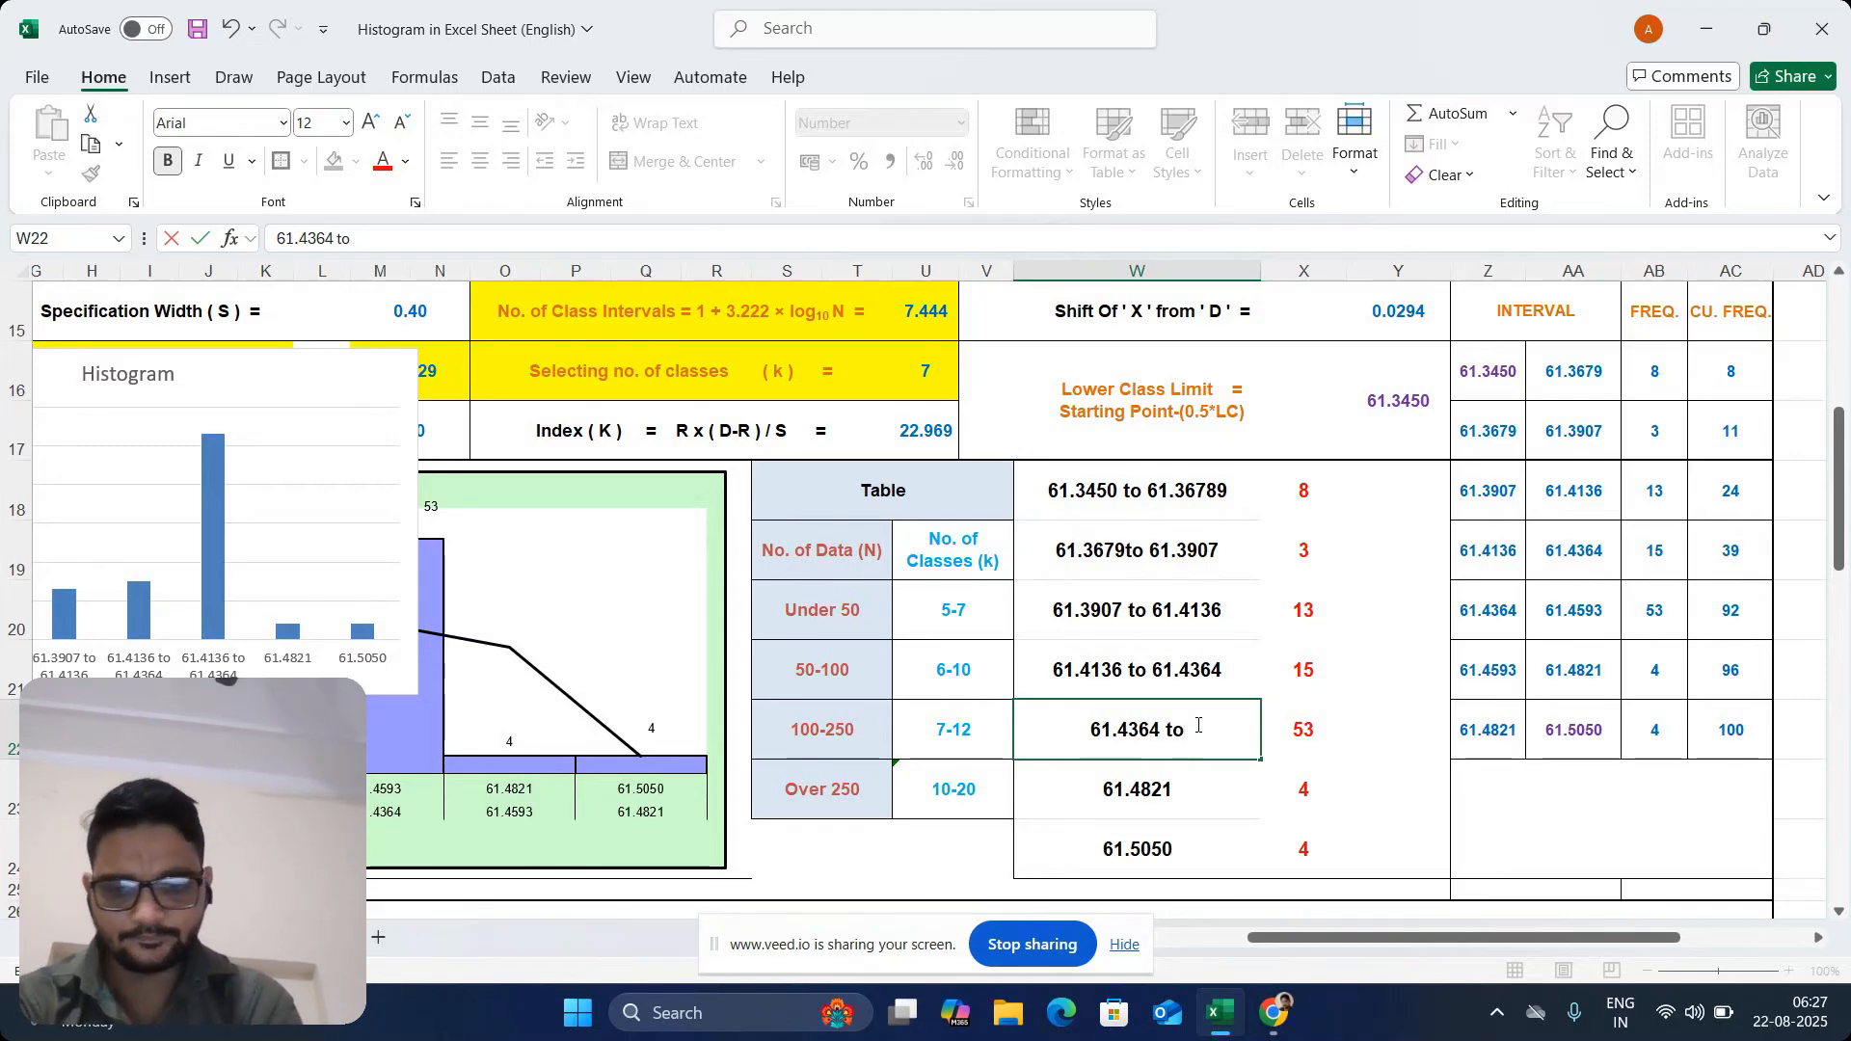
text(61.)
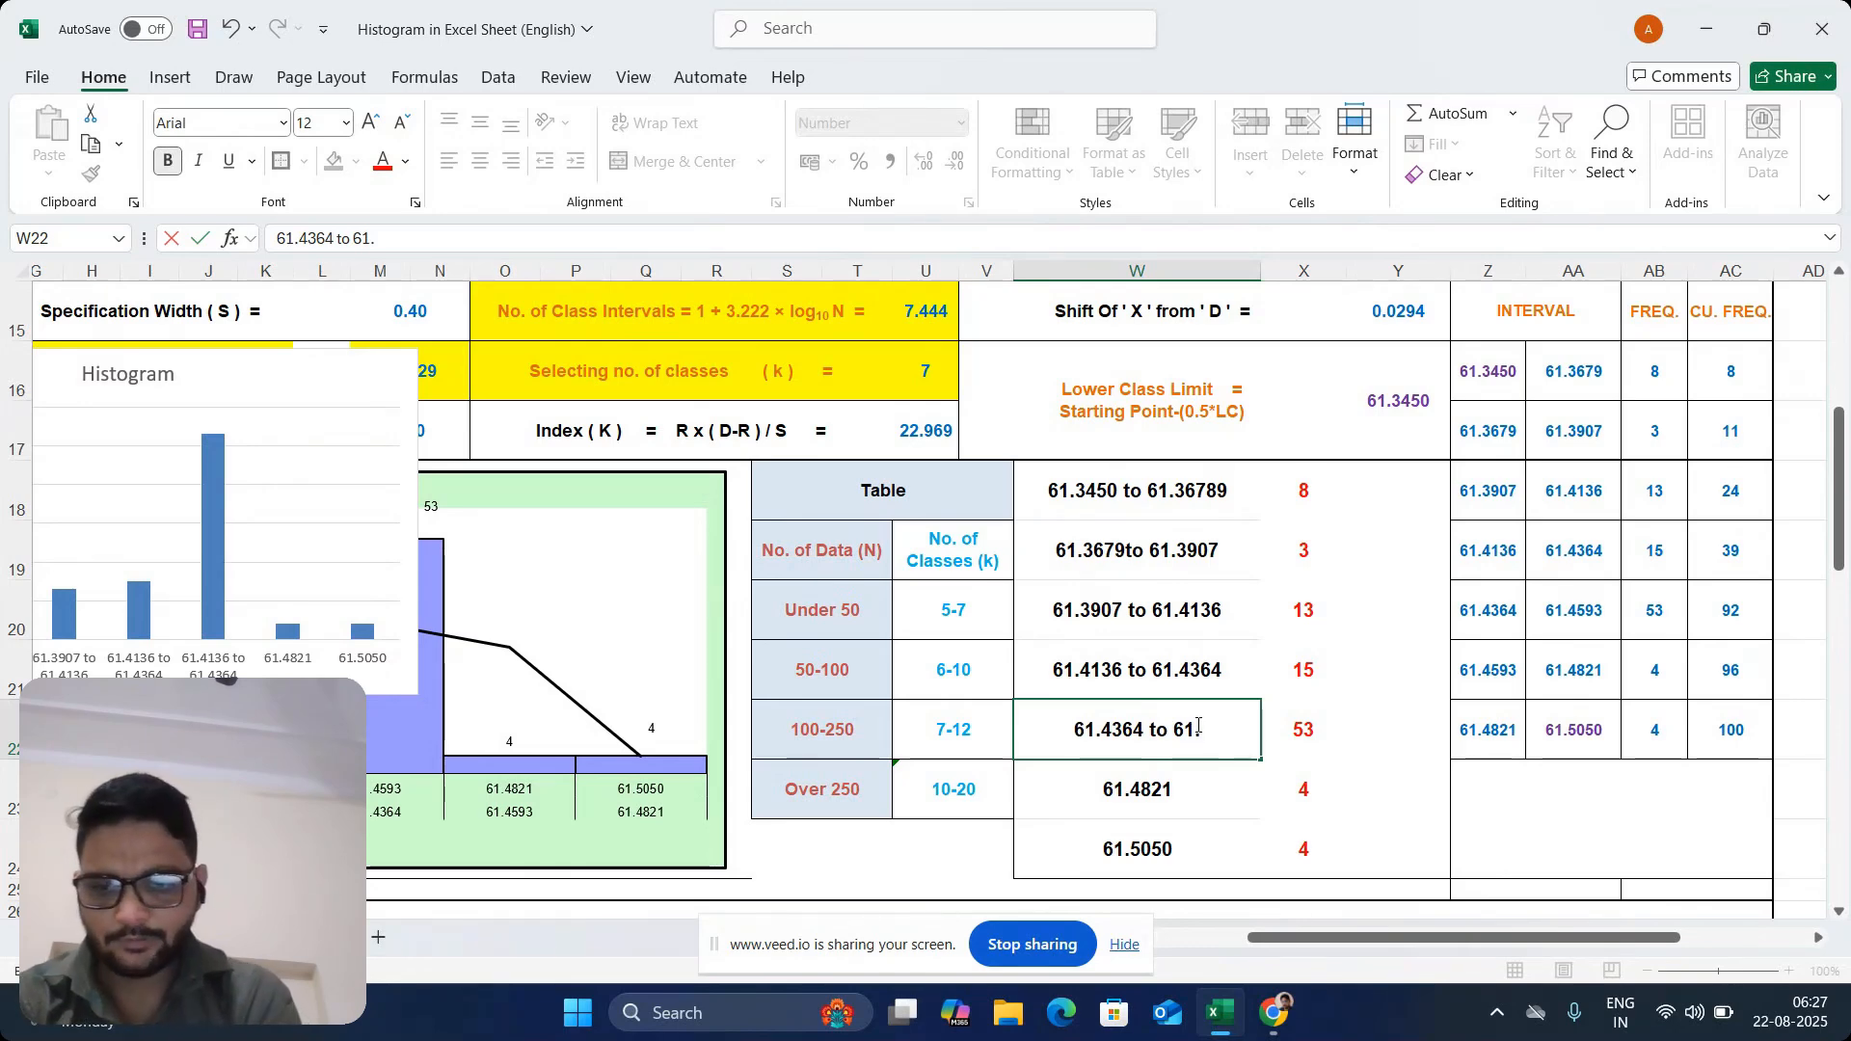
text(4593)
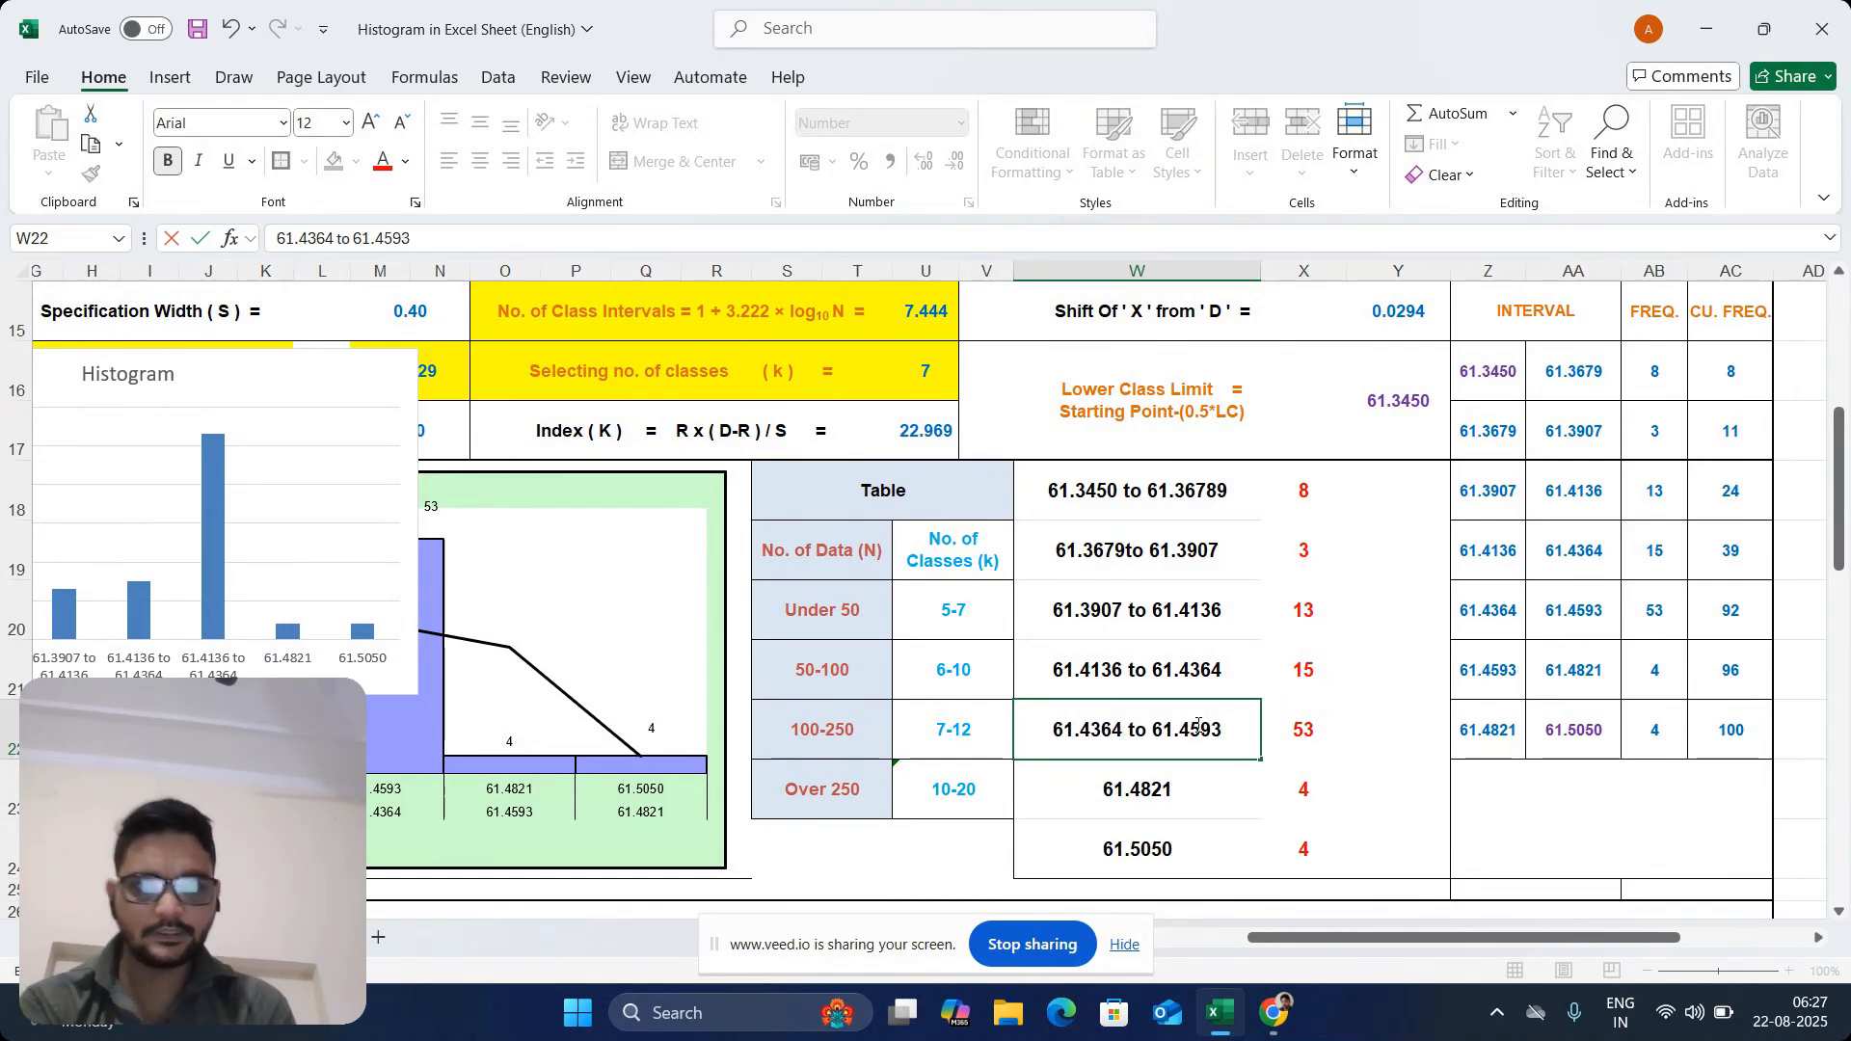
key(Return)
Copy the interval range label from W22 into W23, replacing the single value there
double_click(1187, 788)
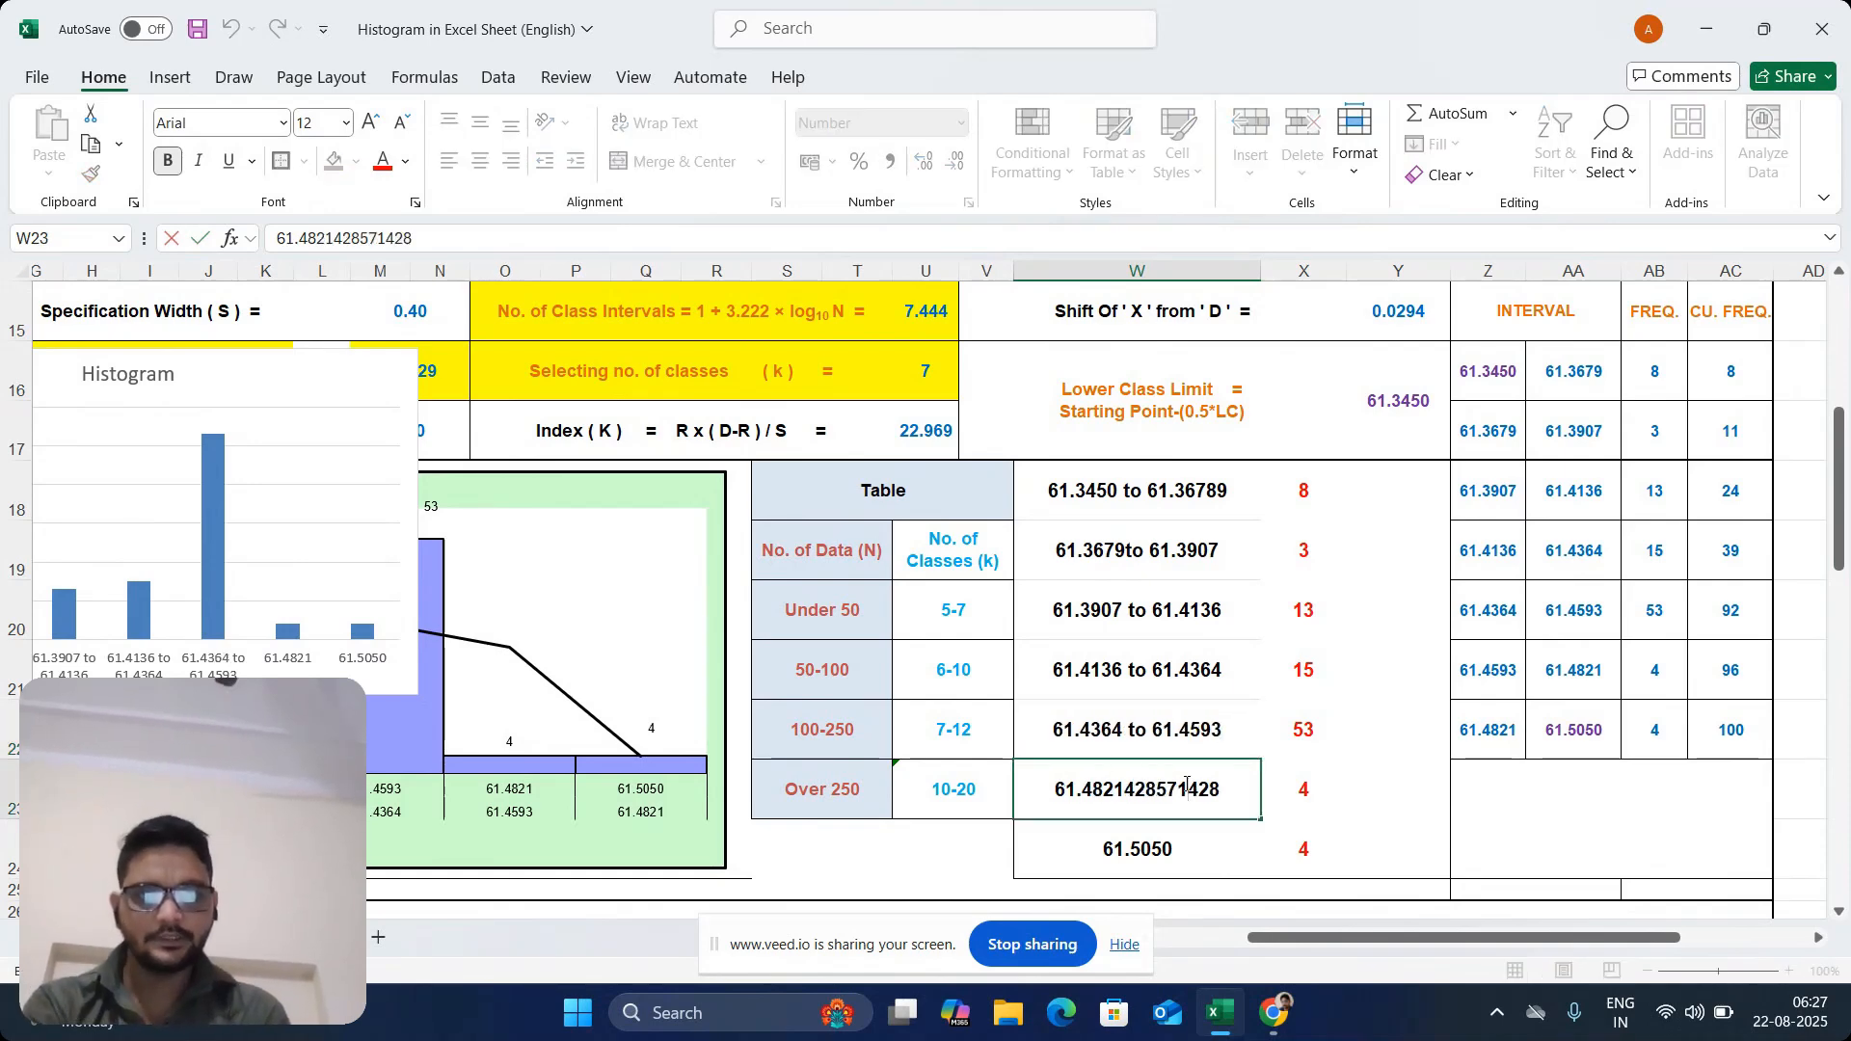
click(1187, 747)
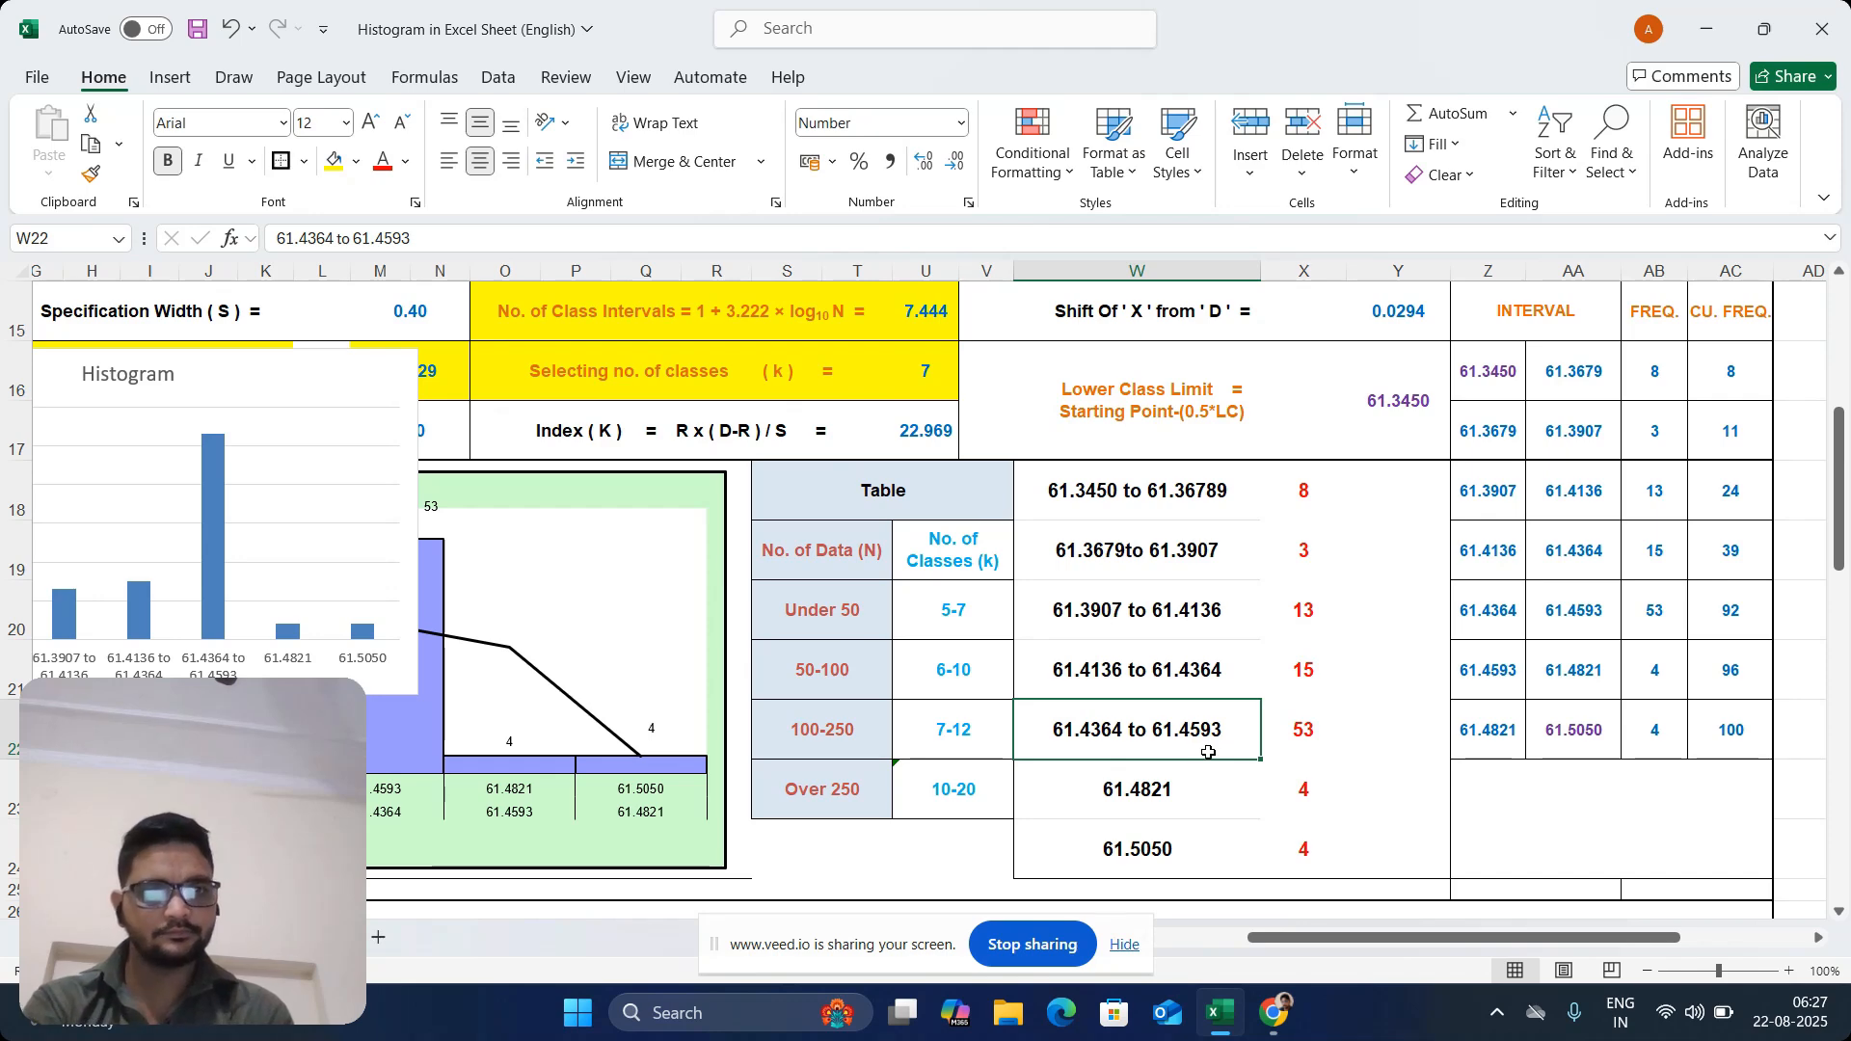
key(ctrl+c)
click(1164, 792)
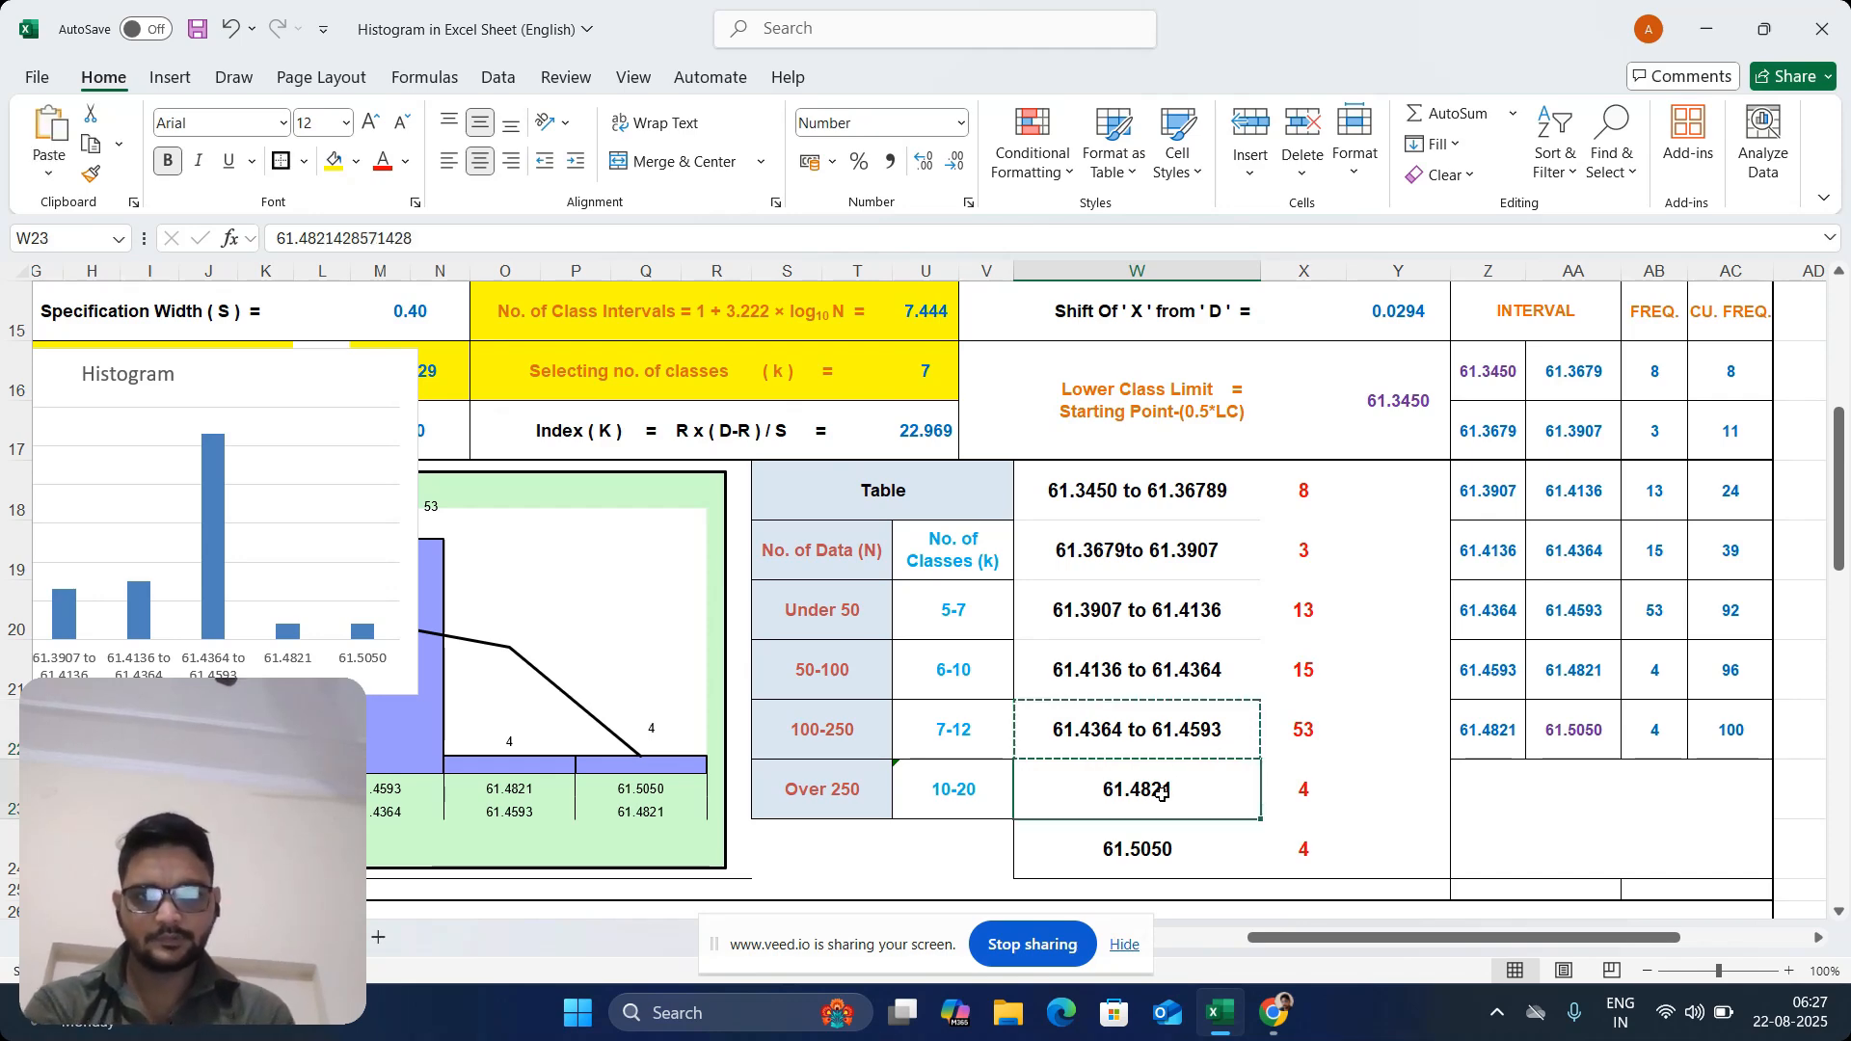
key(ctrl+v)
Edit the copied interval label in W23 to the range "61.4593 to 61.4821"
double_click(1137, 790)
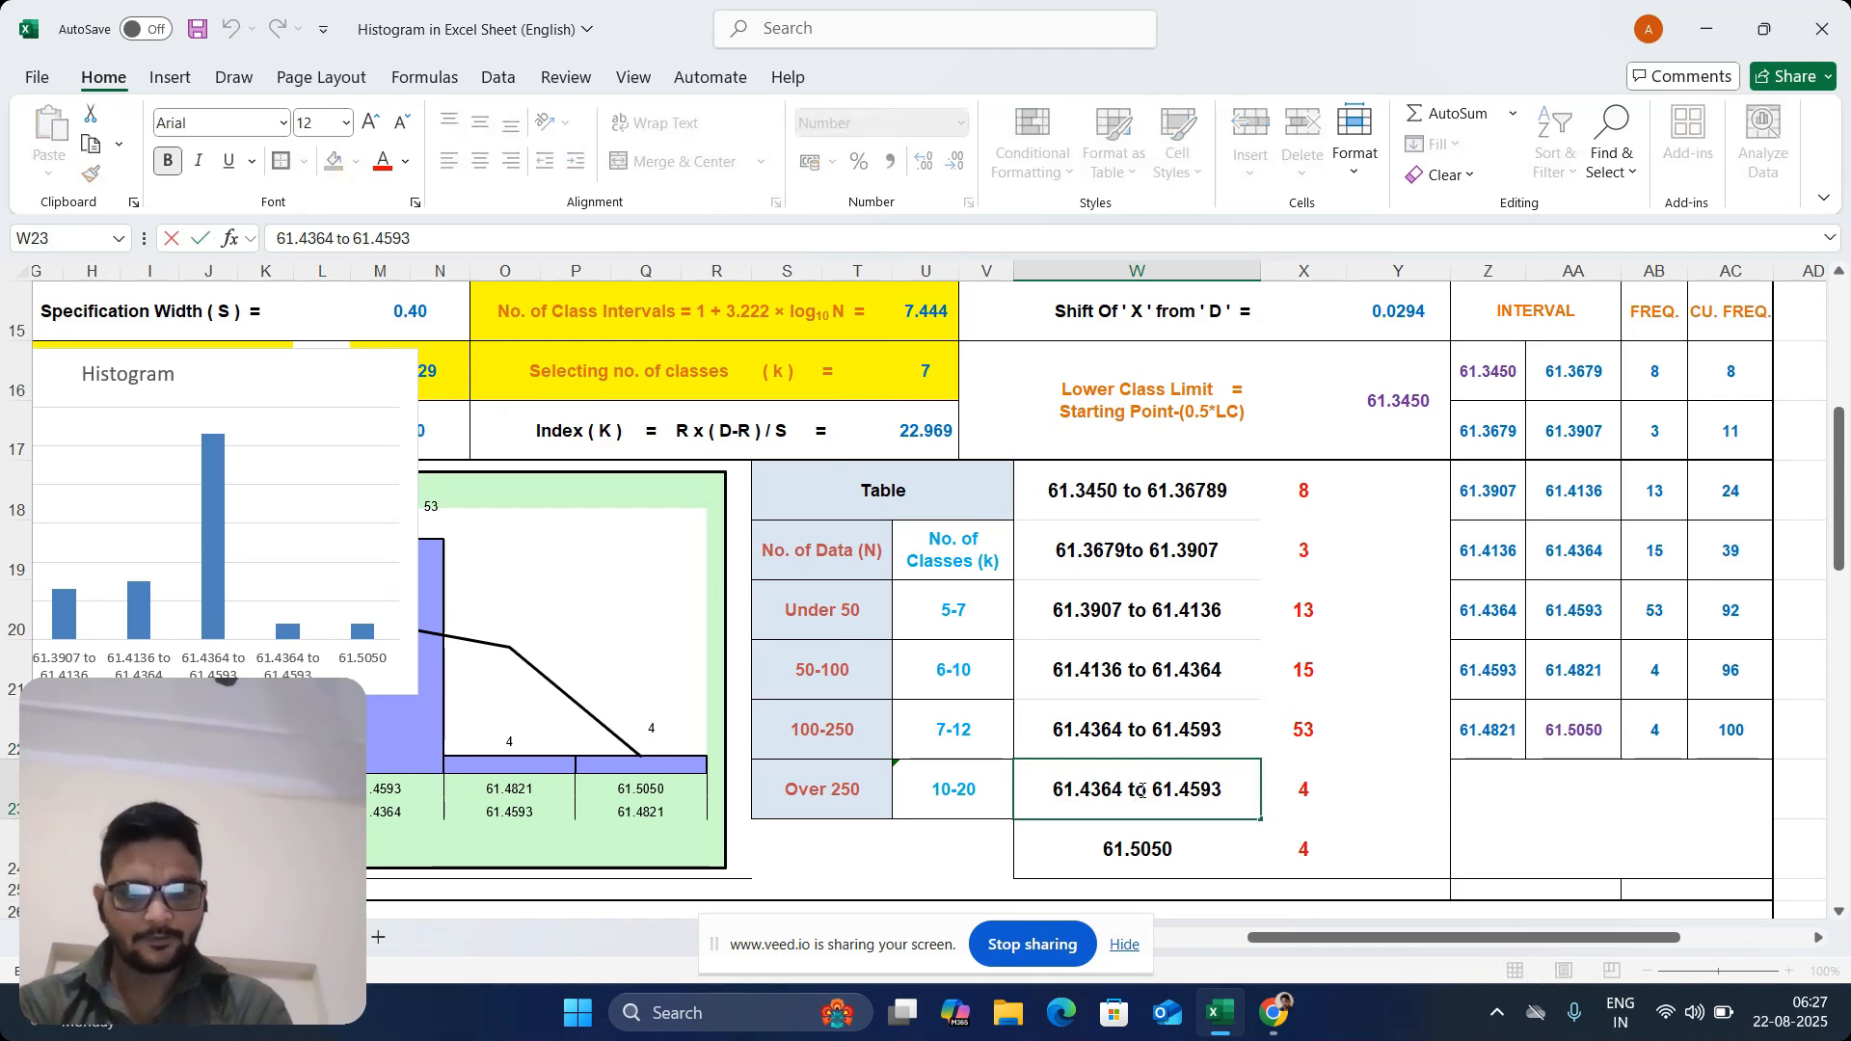
key(BackSpace)
key(BackSpace)
key(BackSpace)
key(BackSpace)
key(BackSpace)
key(BackSpace)
key(BackSpace)
key(BackSpace)
key(BackSpace)
key(BackSpace)
key(BackSpace)
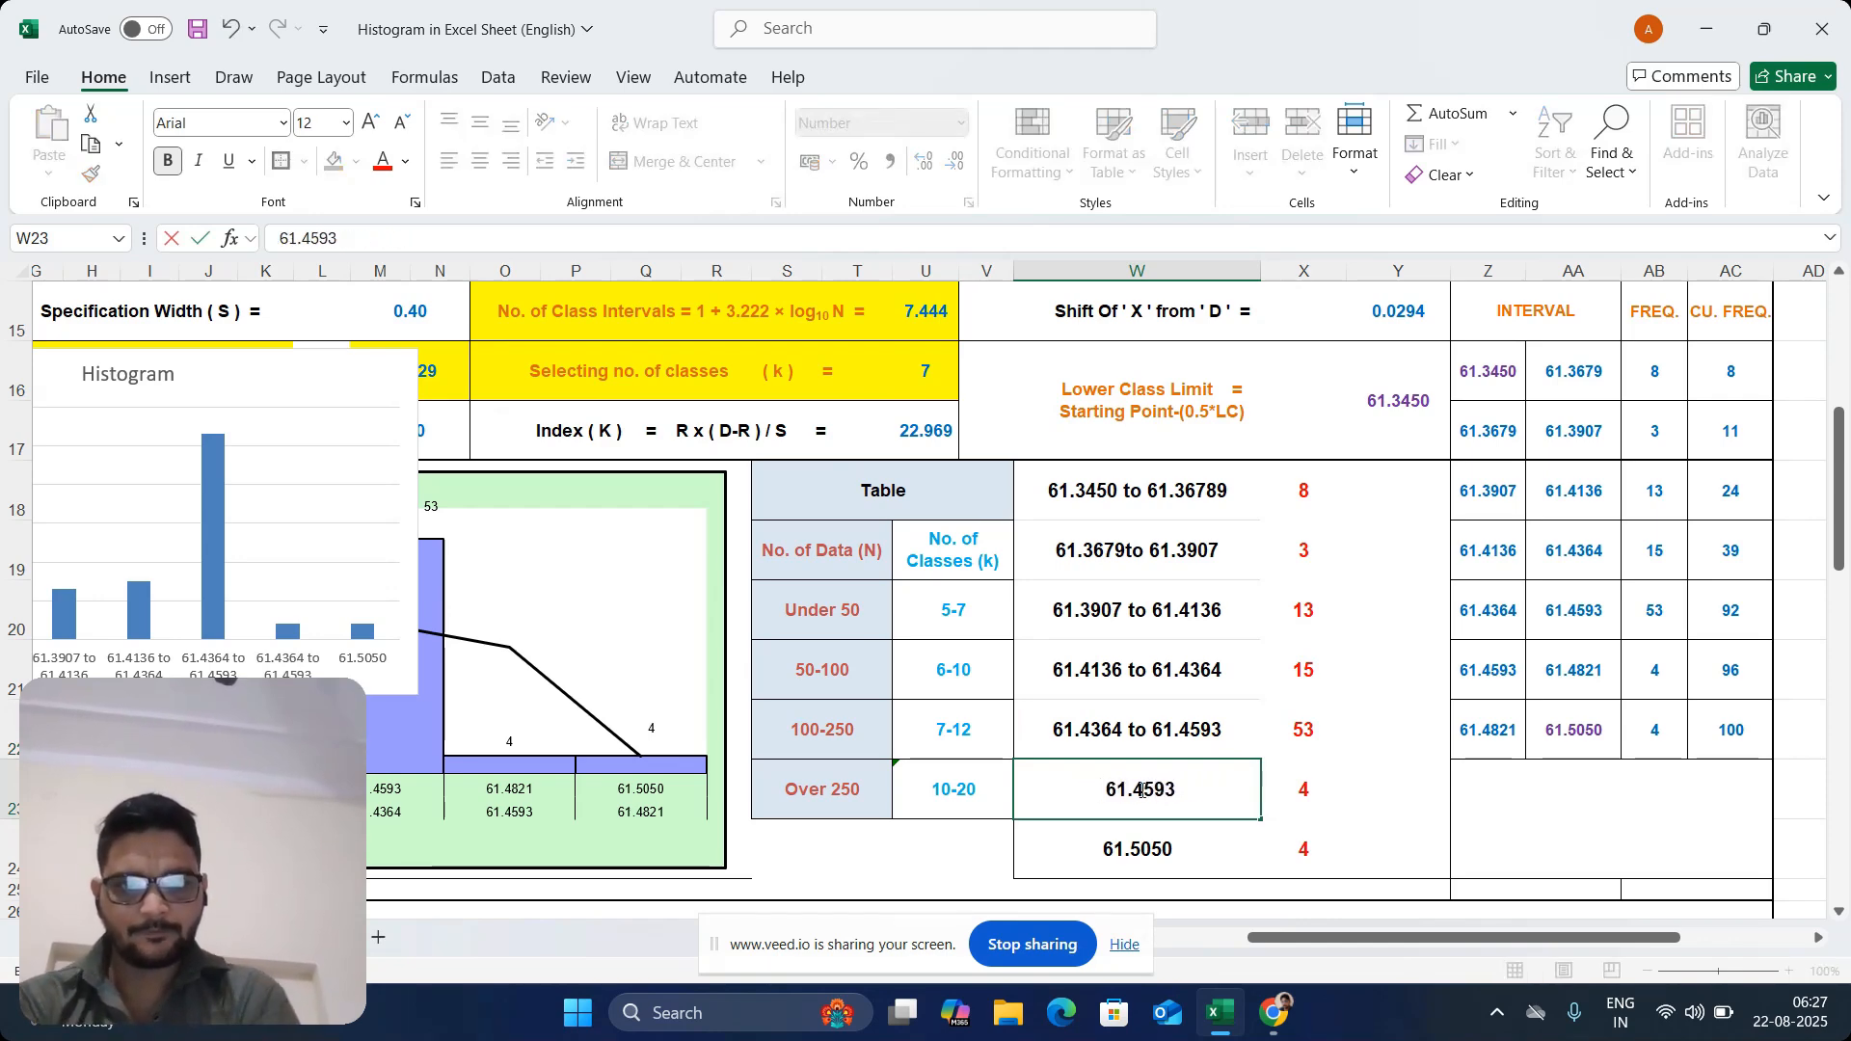
text(to)
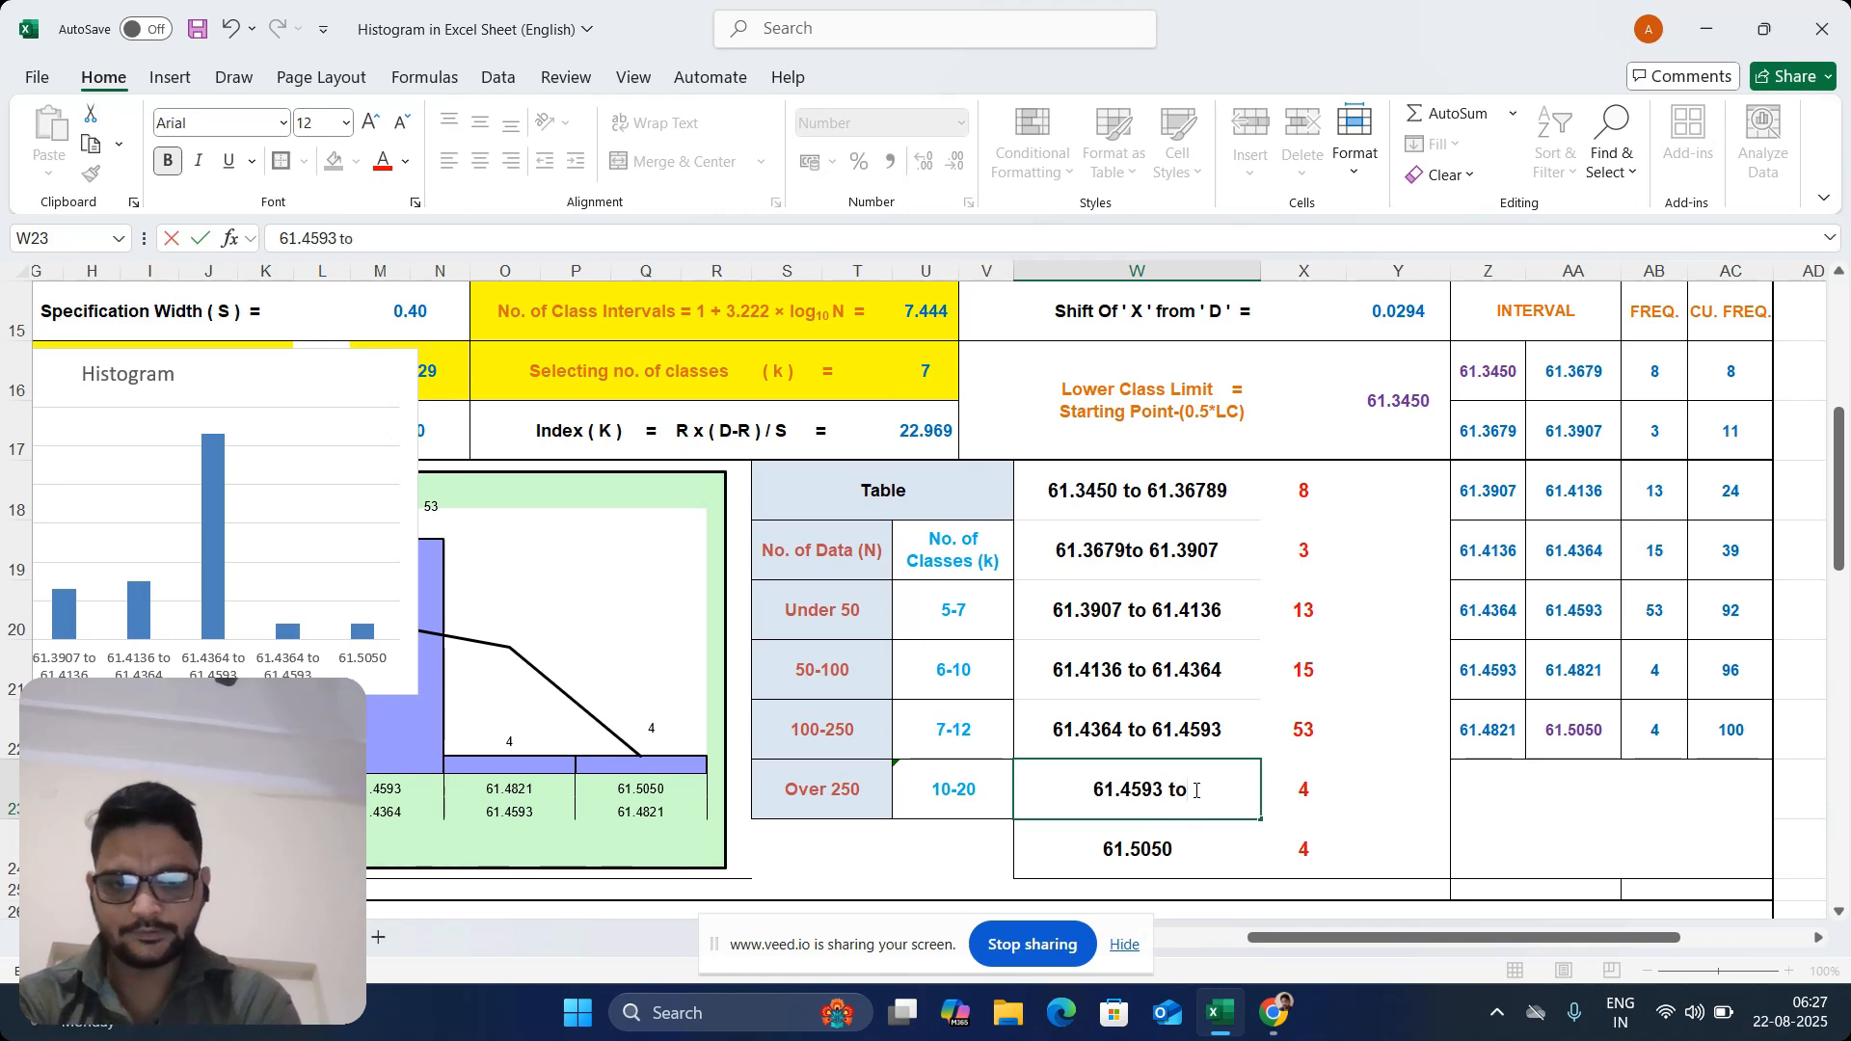
text( 61.)
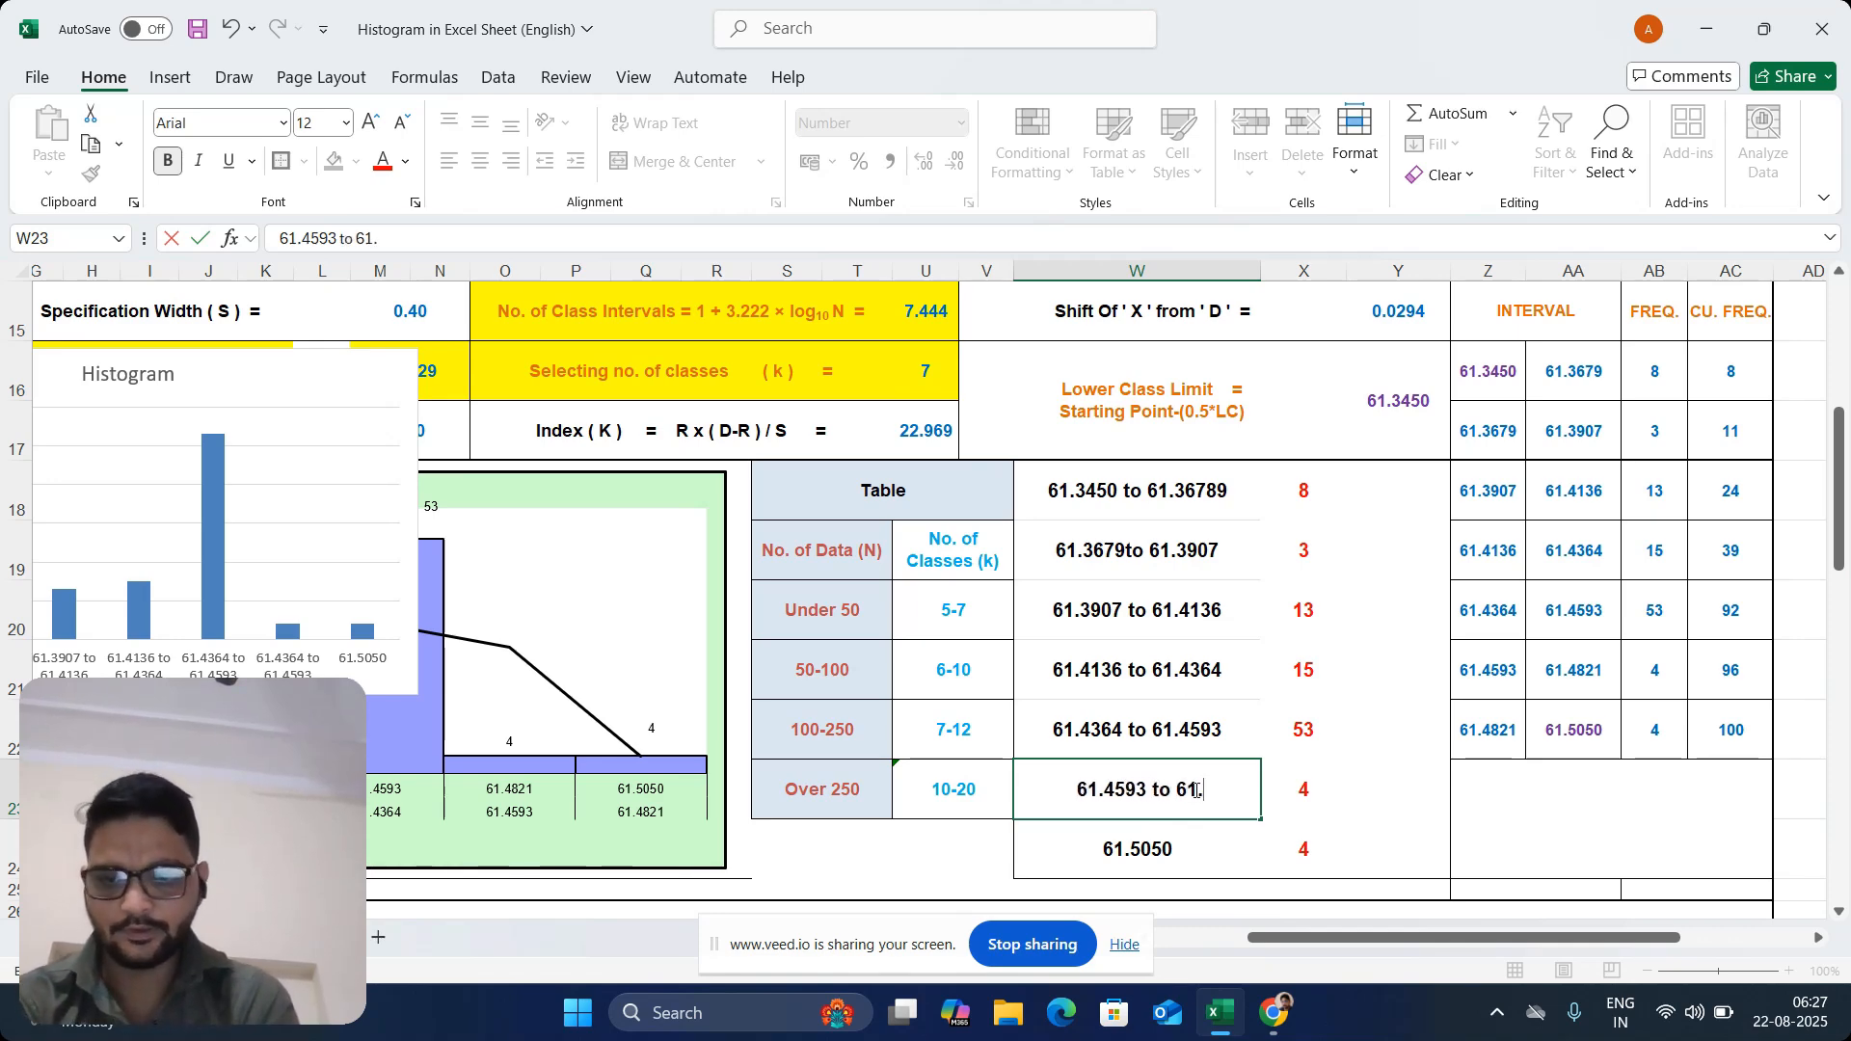
text(4)
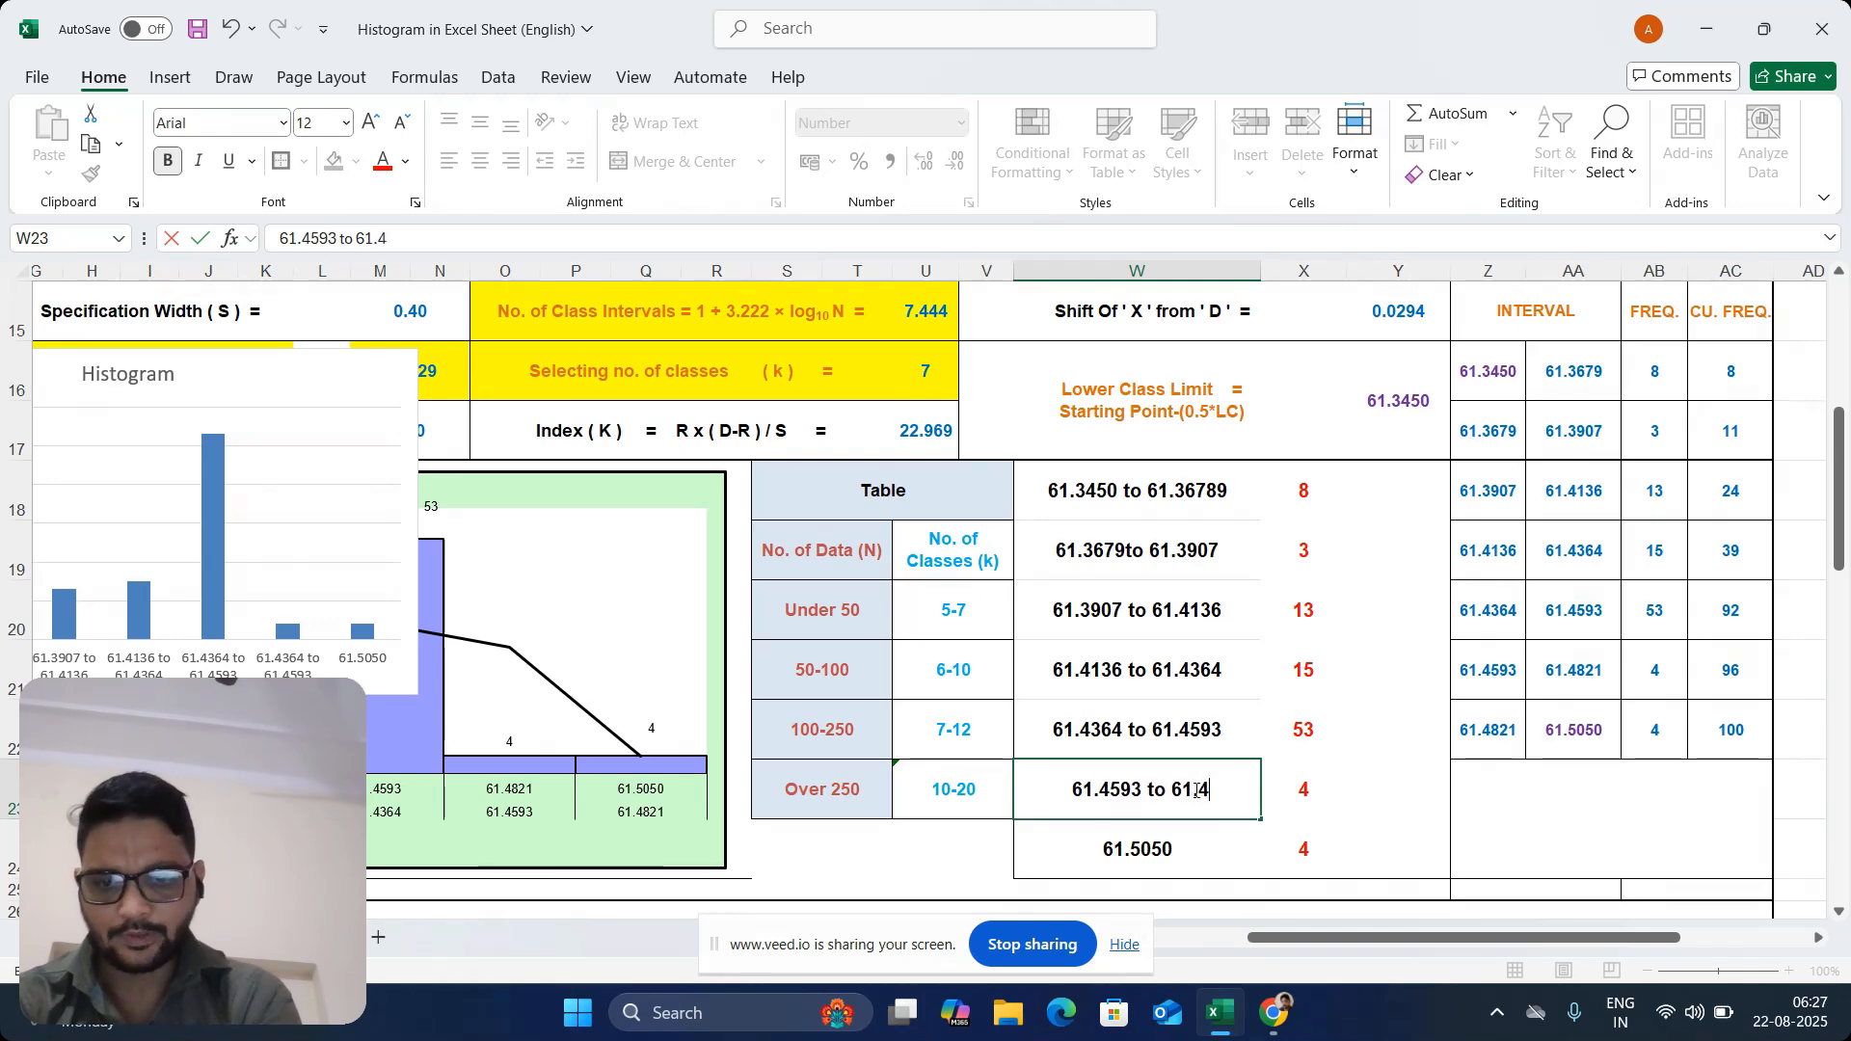
text(821)
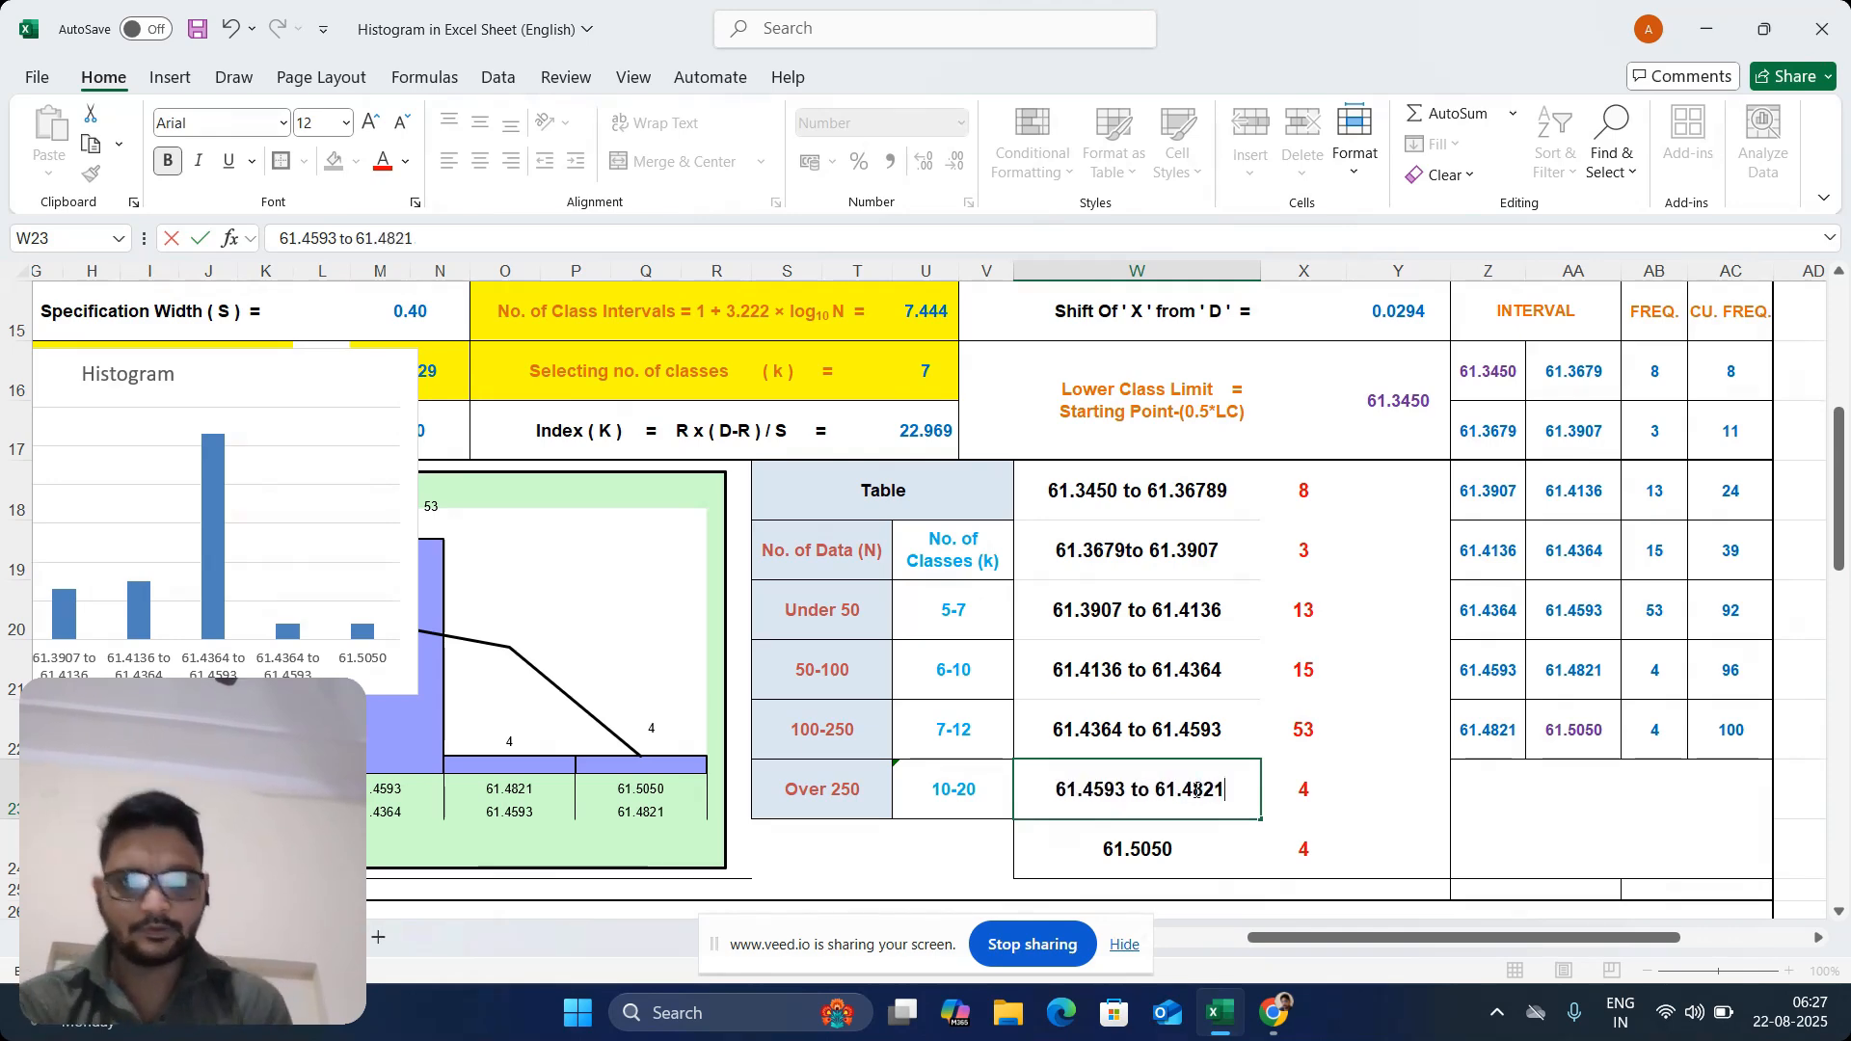
key(Return)
Copy the interval range label from W23 into W24, replacing the single value there
click(1181, 790)
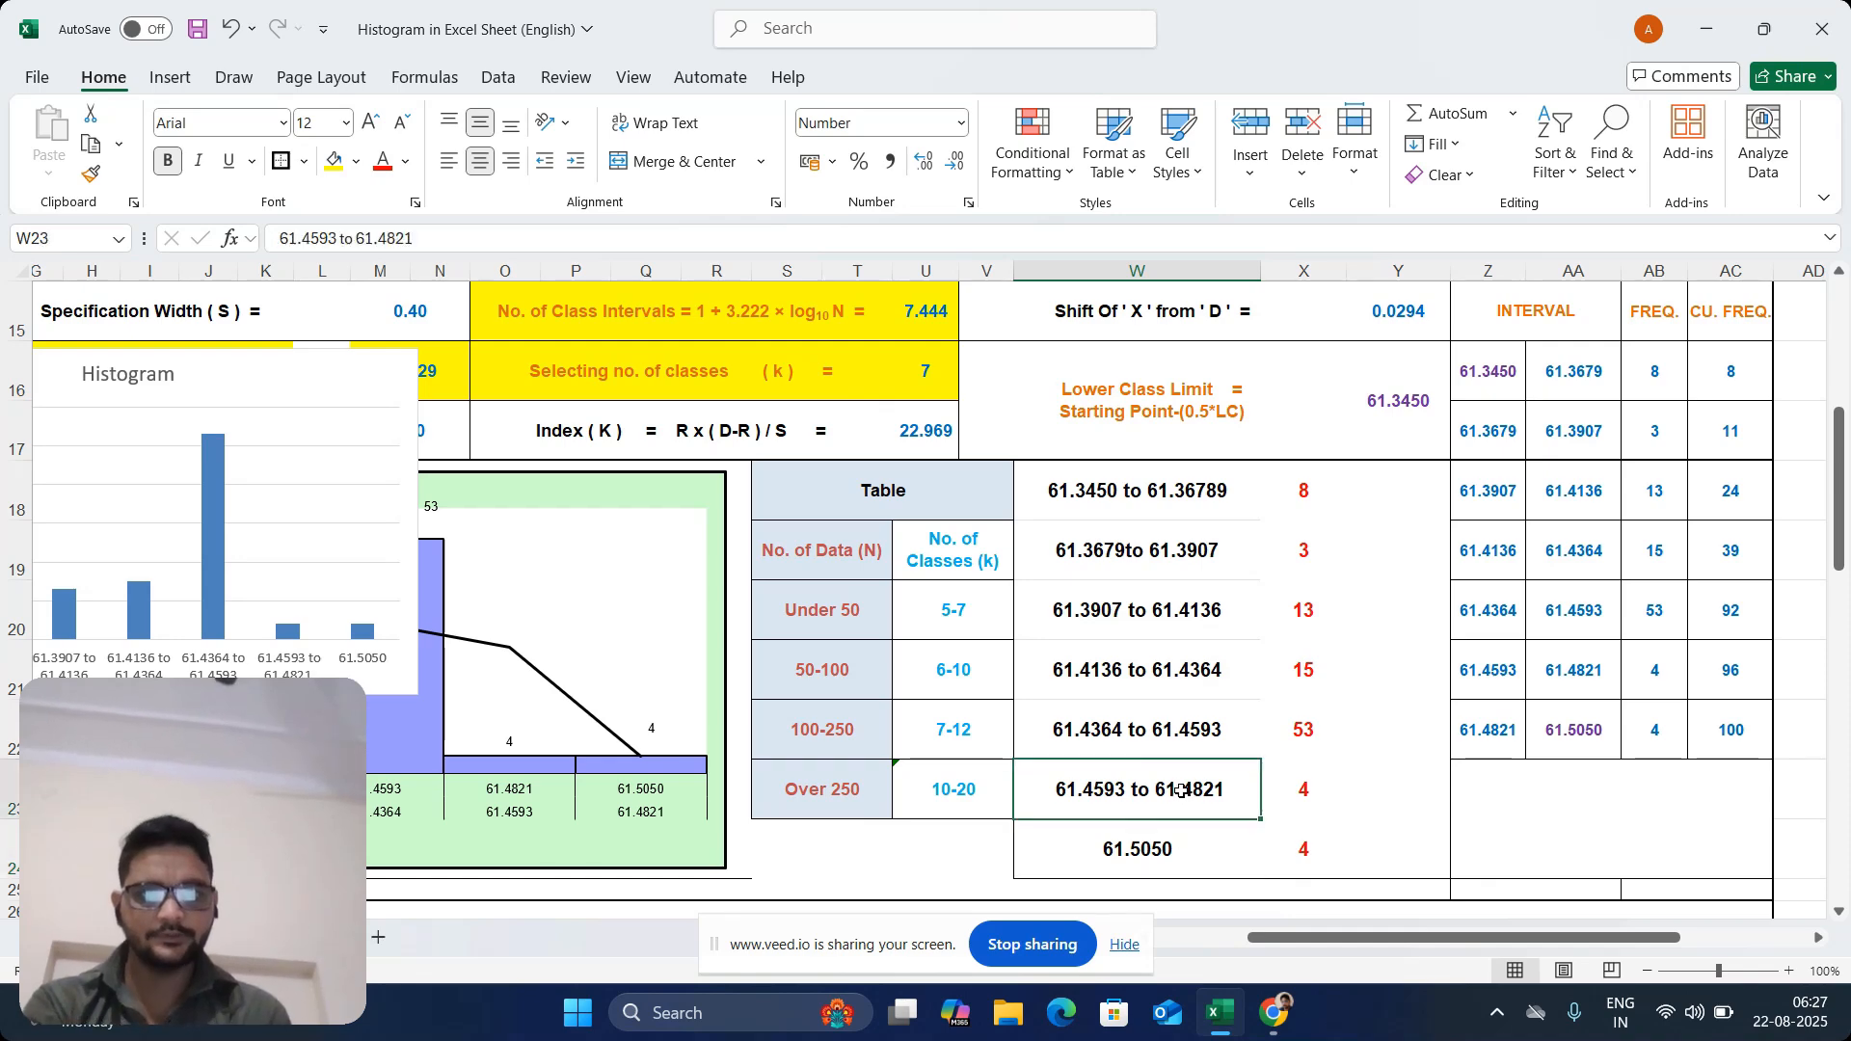
key(ctrl+c)
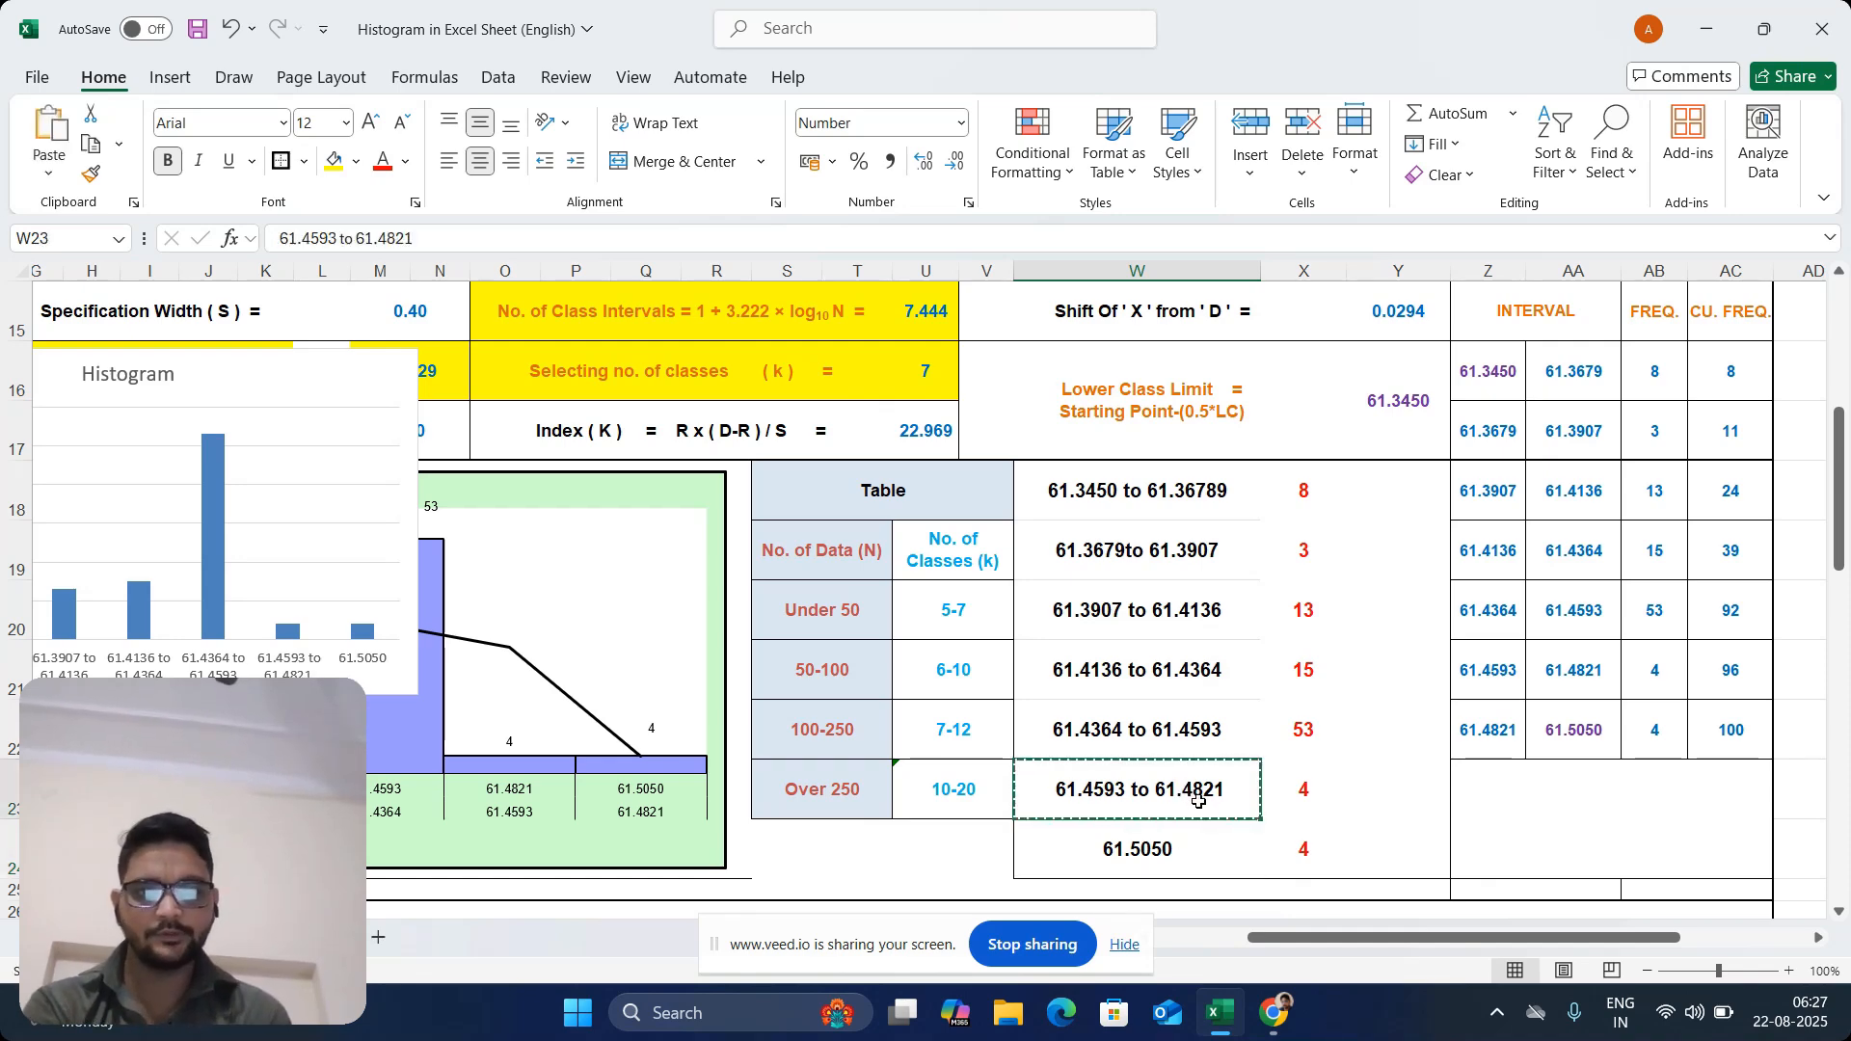
click(1178, 854)
key(ctrl+v)
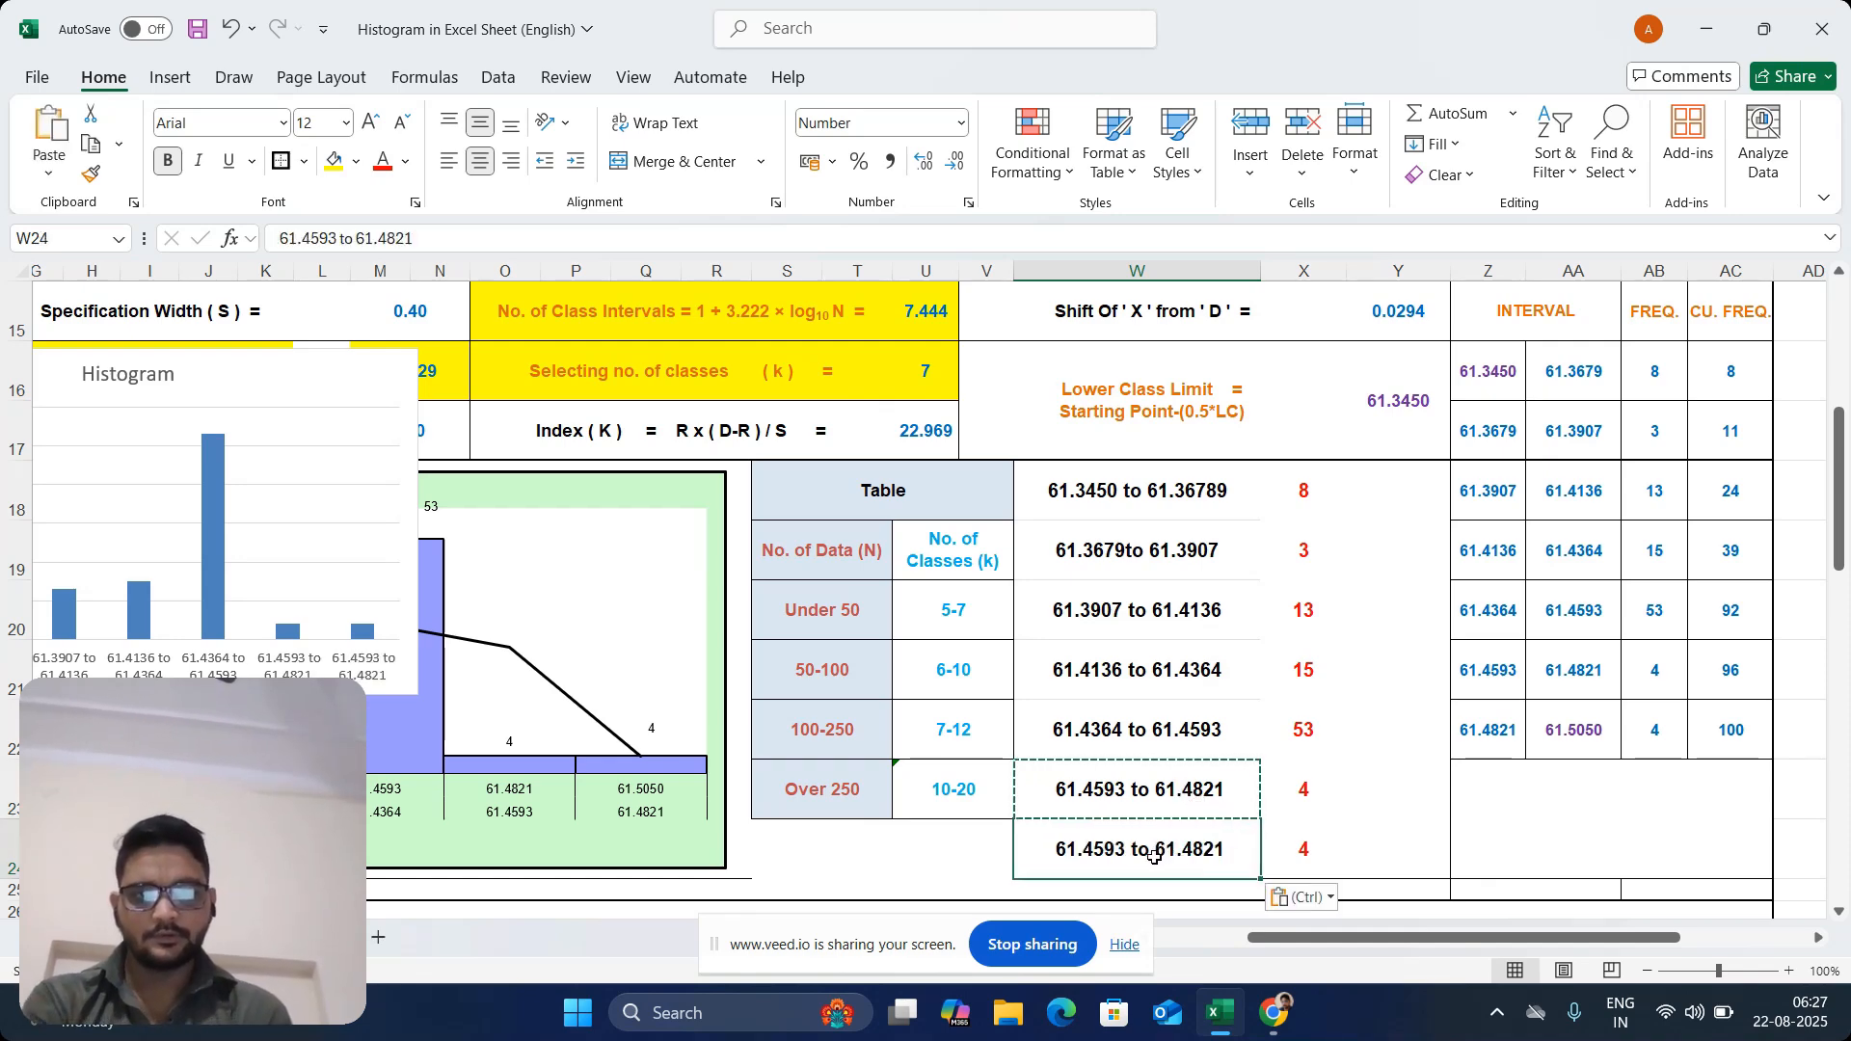
Edit the copied interval label in W24 to the range "61.4821 to 61.5050"
double_click(1156, 857)
key(shift+Home)
key(BackSpace)
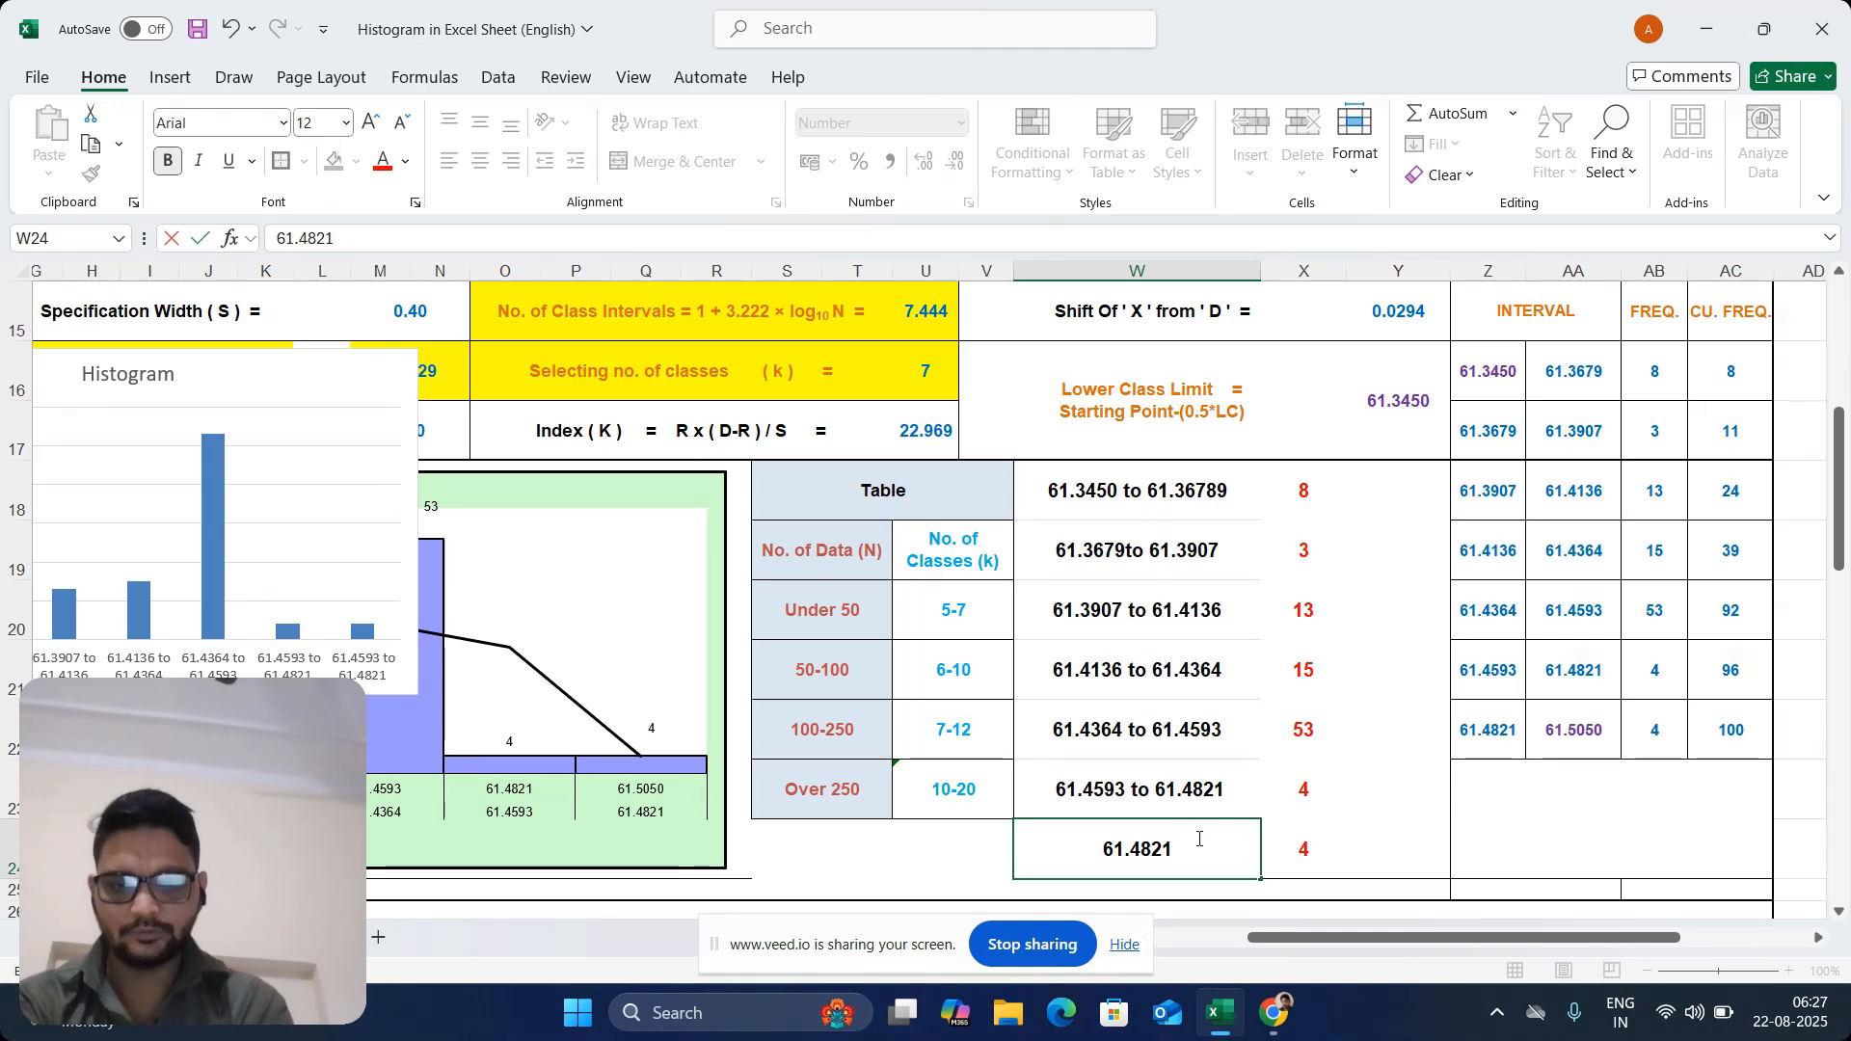
text(to 61.5050)
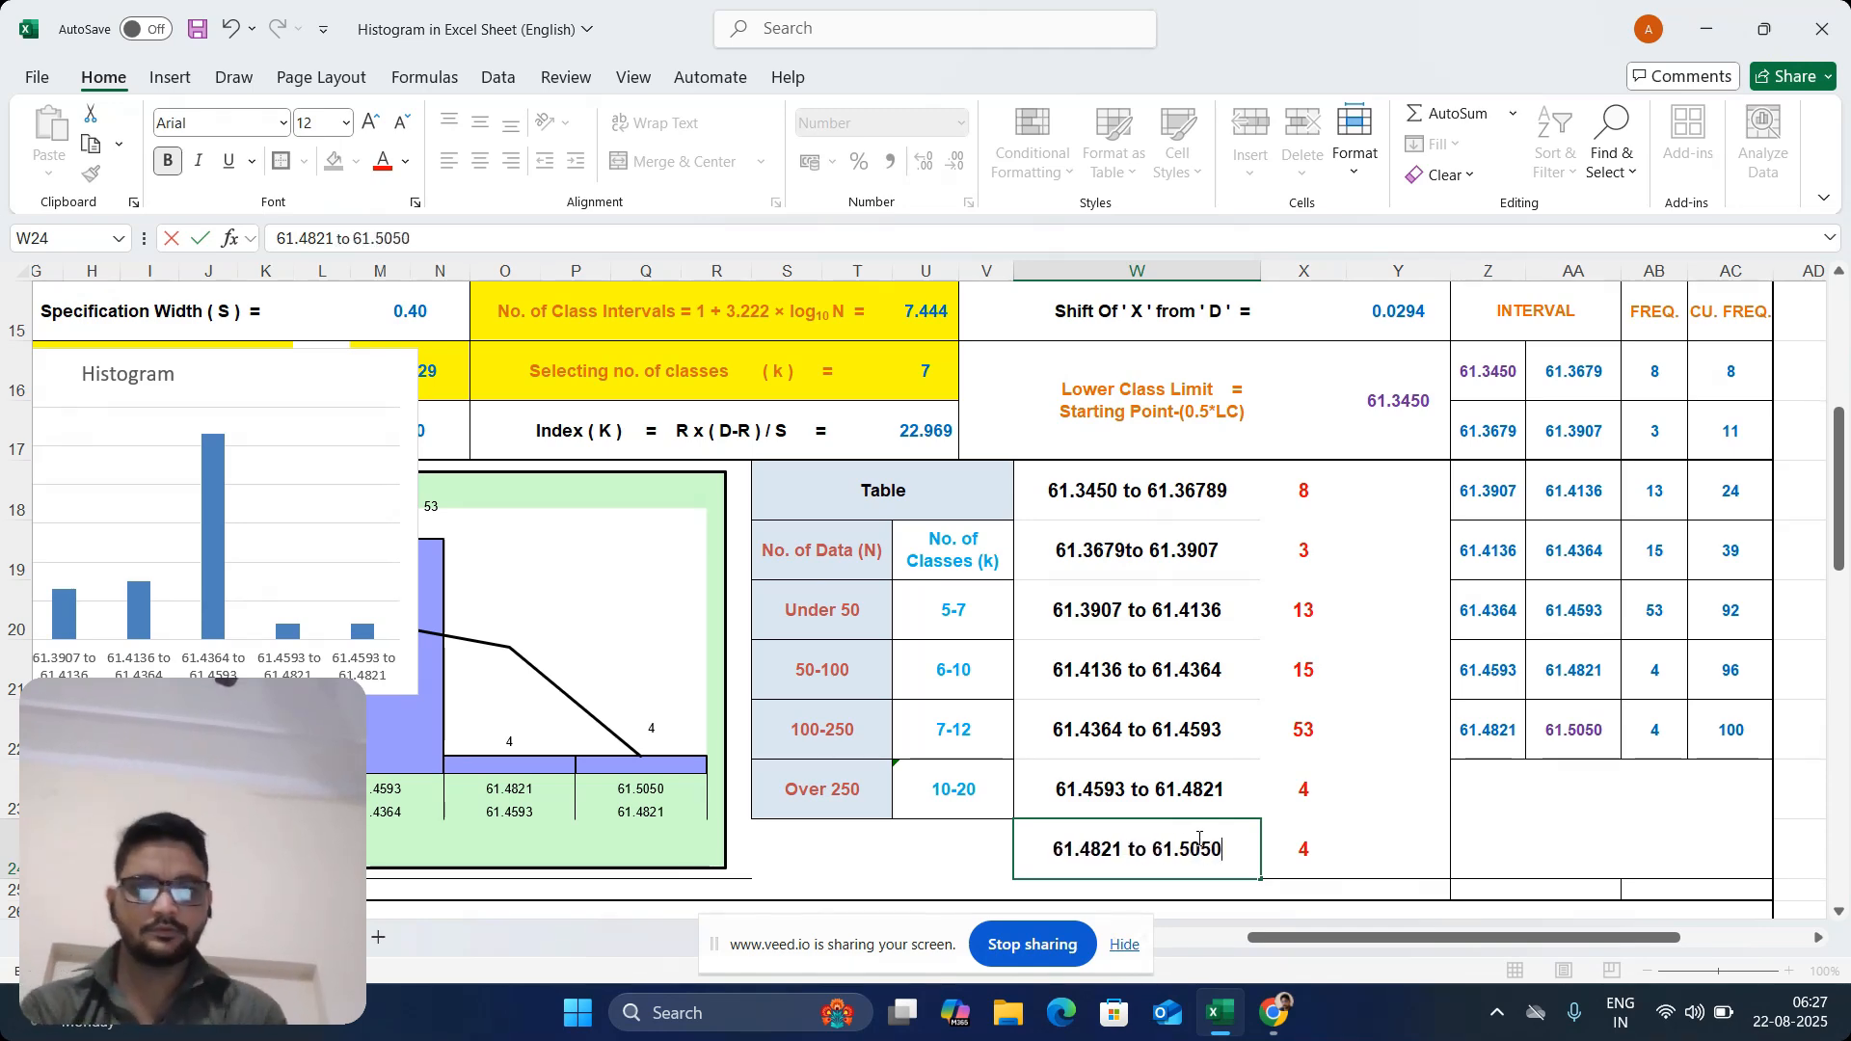
click(1183, 725)
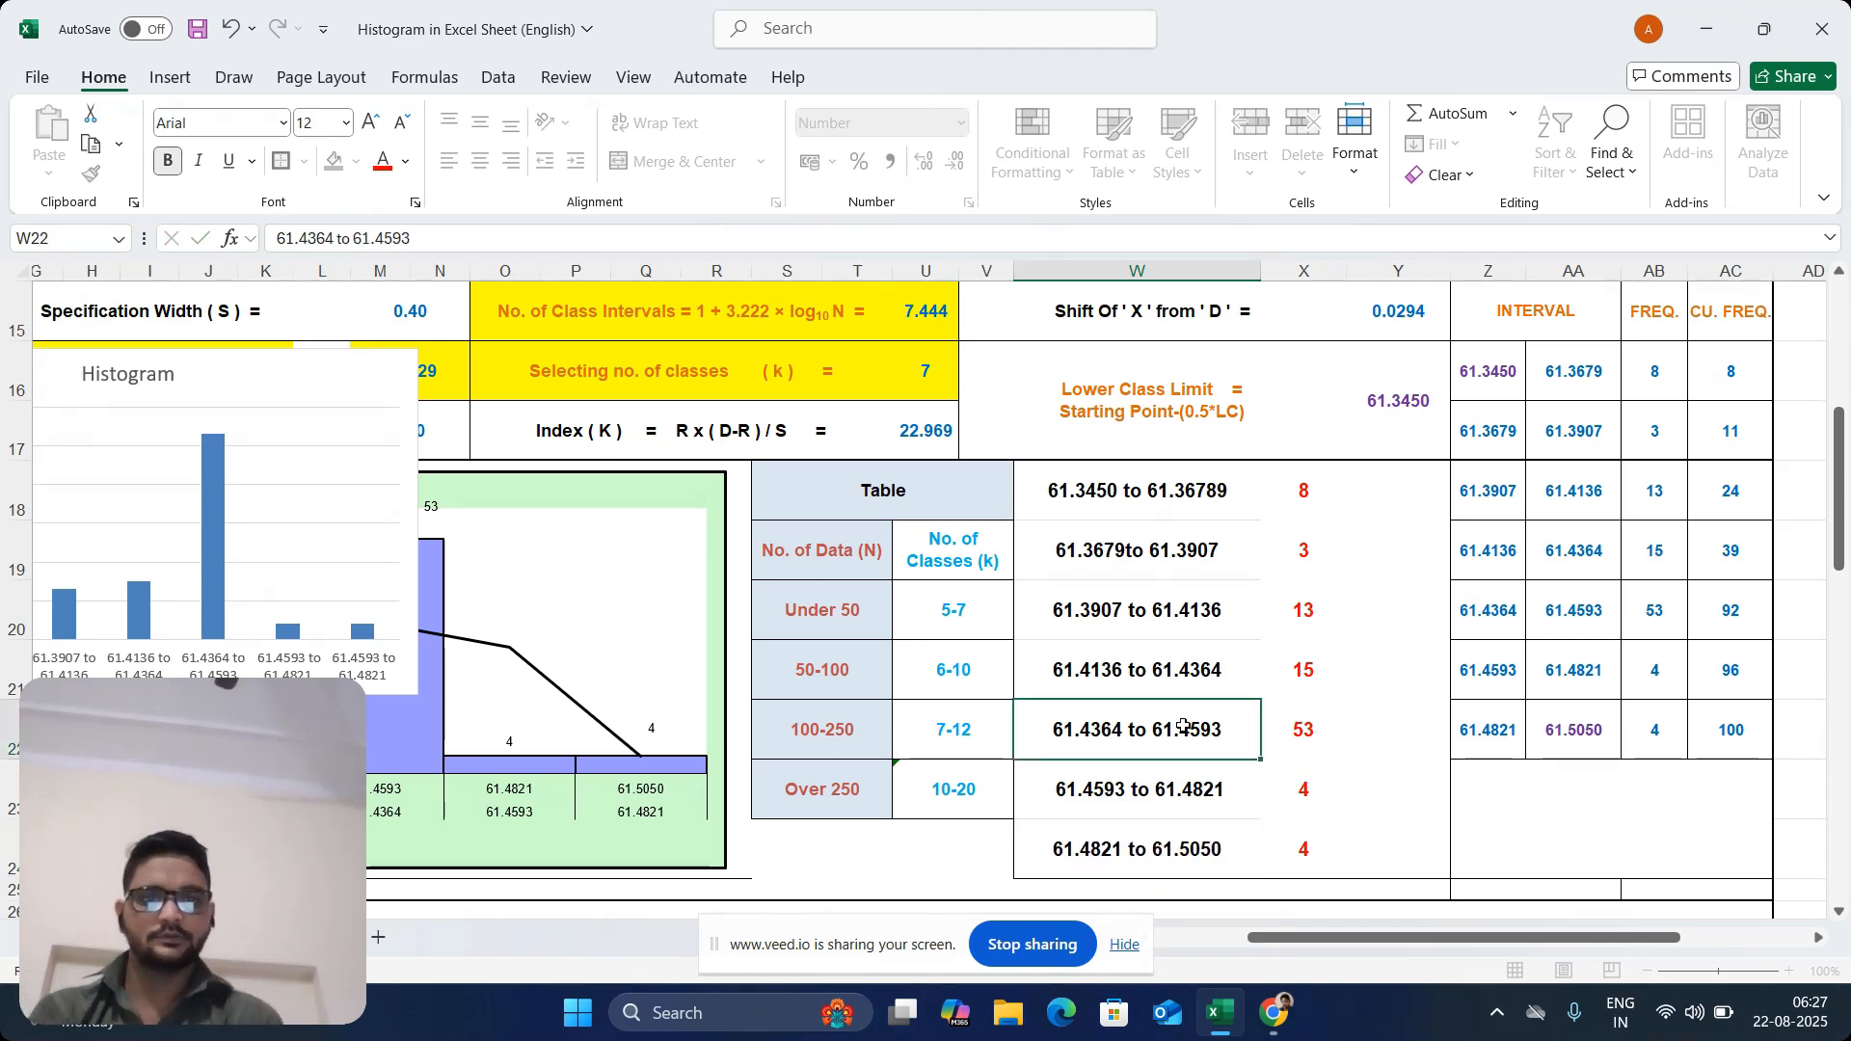
Format the Histogram chart's column series with 0% series overlap and 0% gap width
drag(1147, 494, 1183, 546)
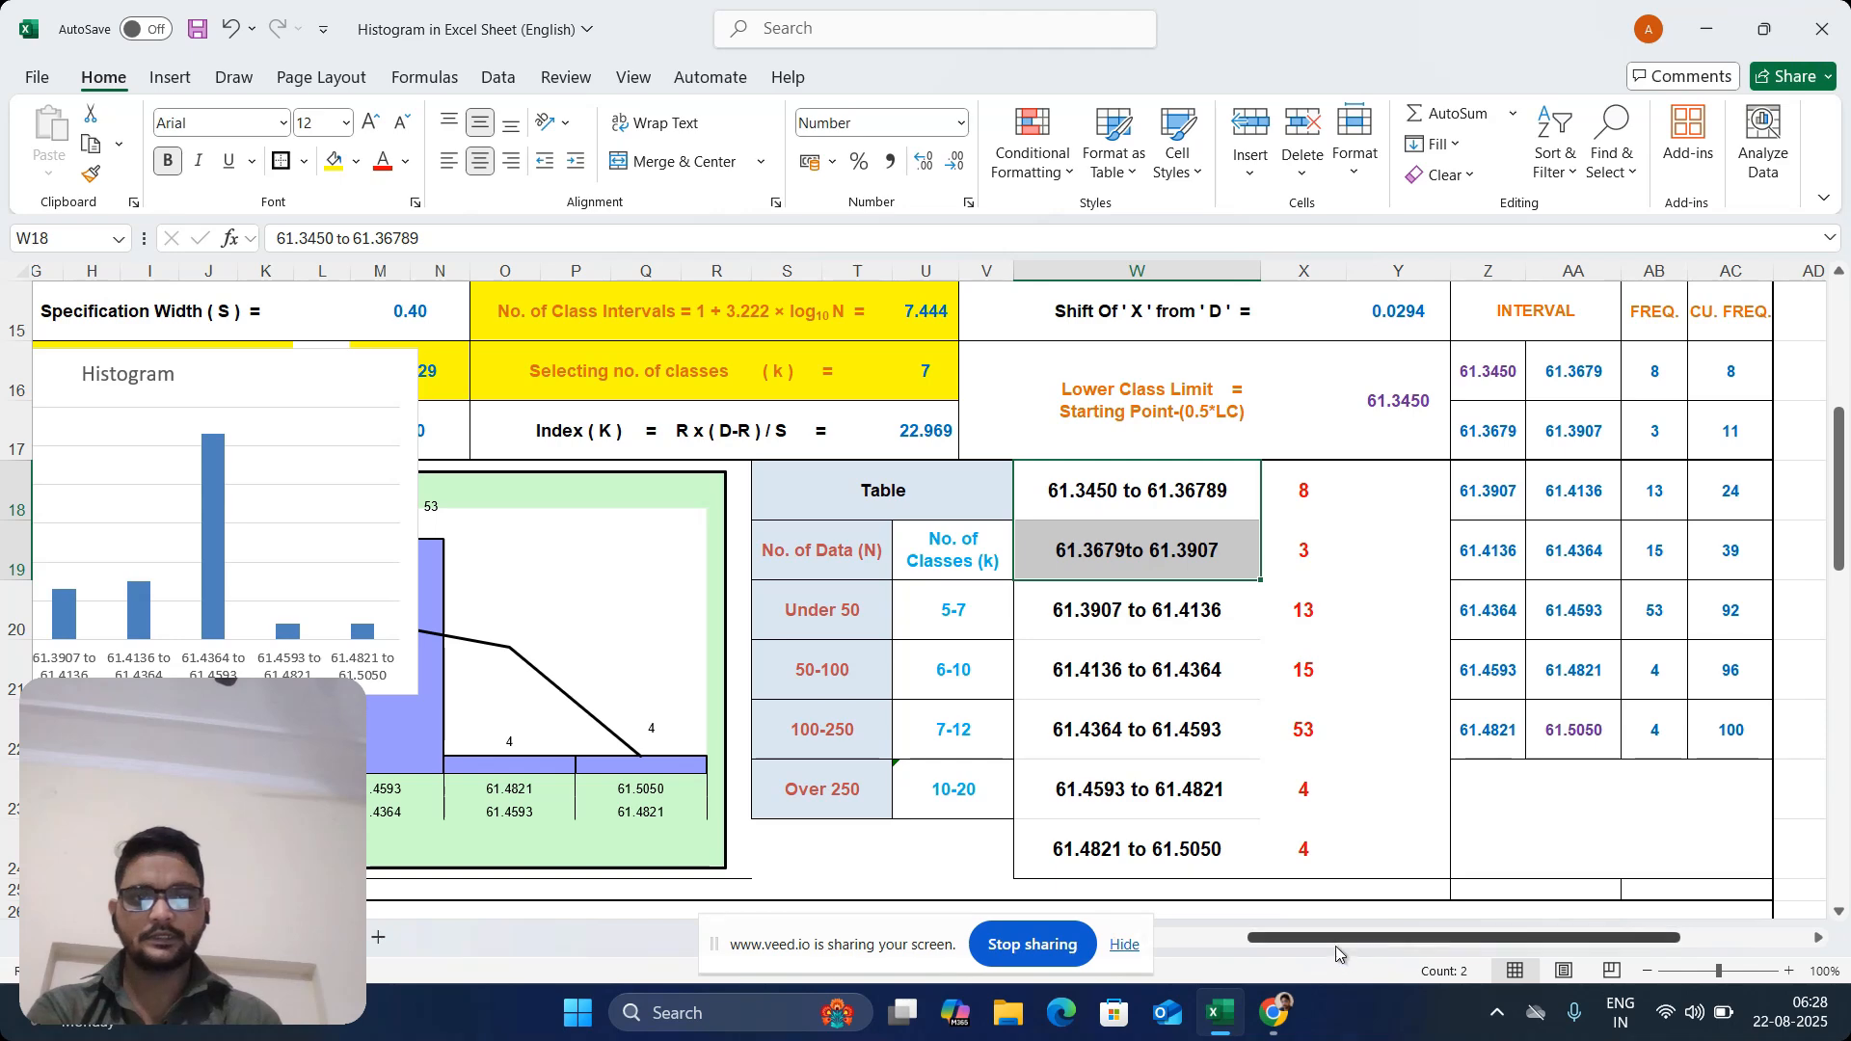
drag(1334, 941, 1093, 942)
click(669, 634)
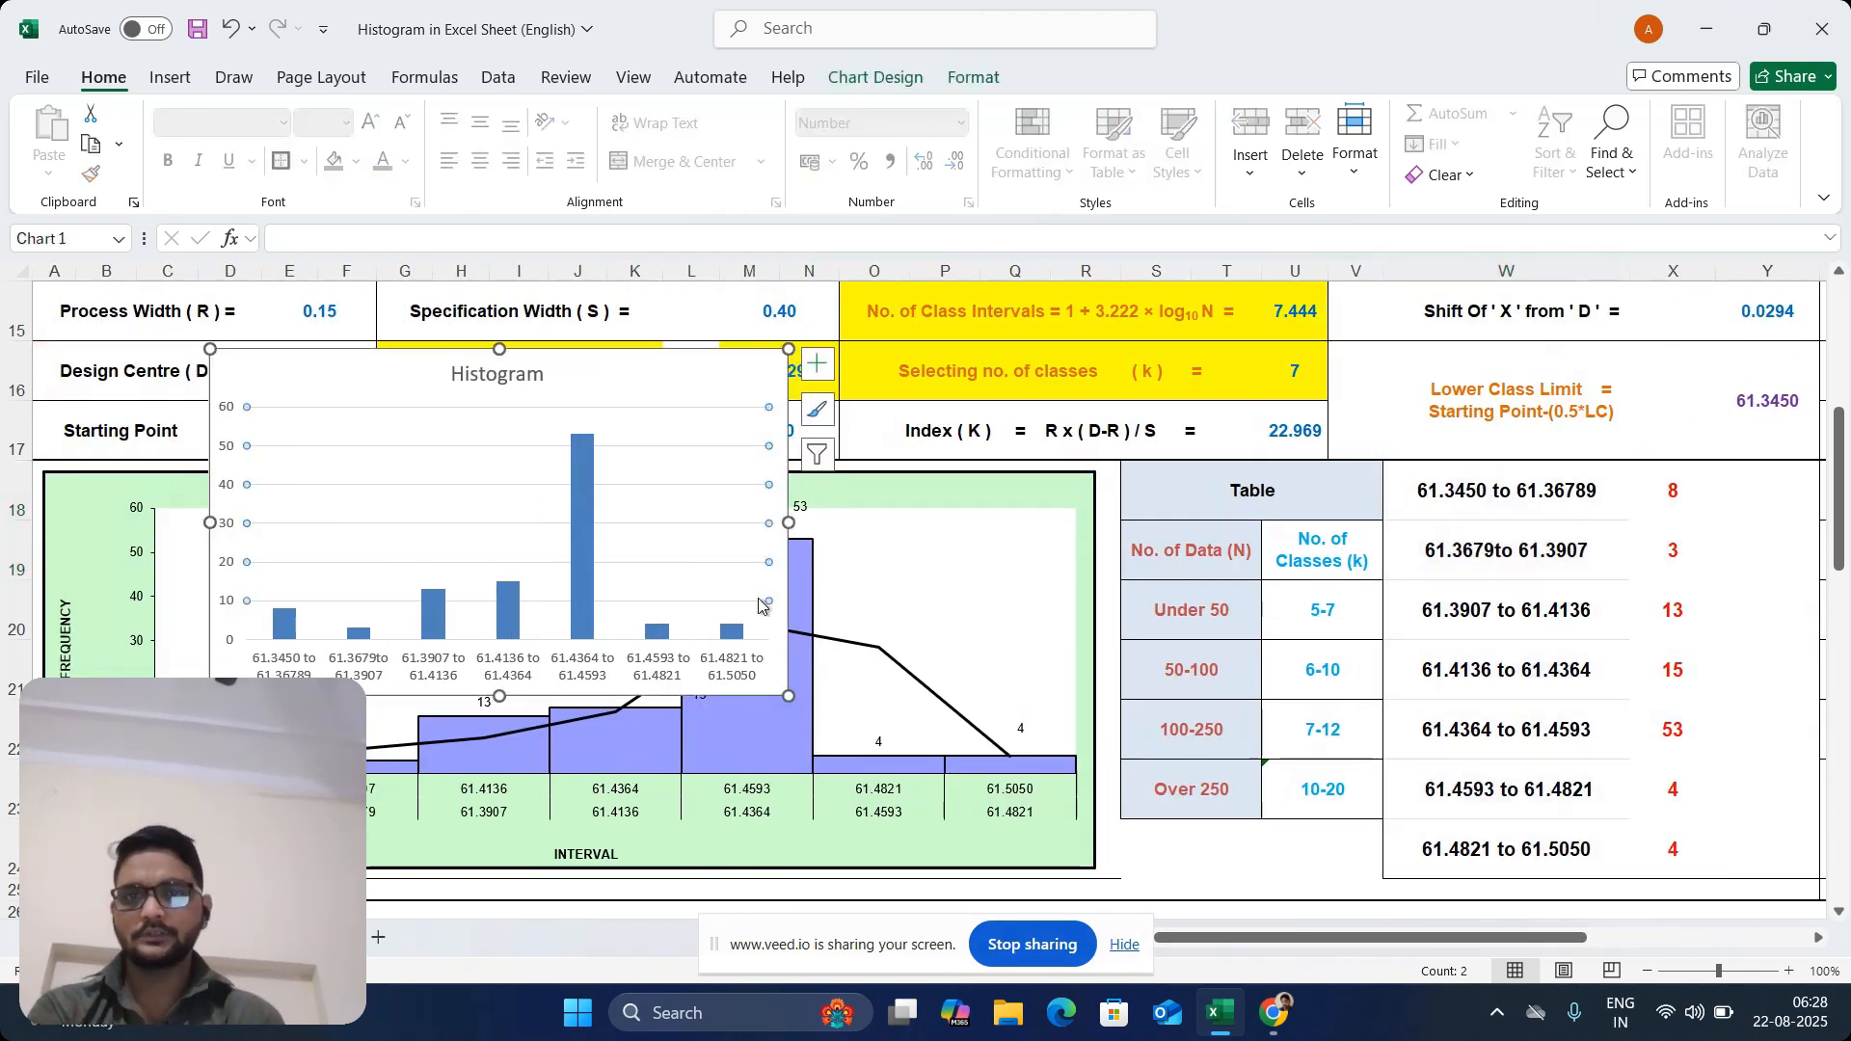
click(583, 604)
double_click(583, 604)
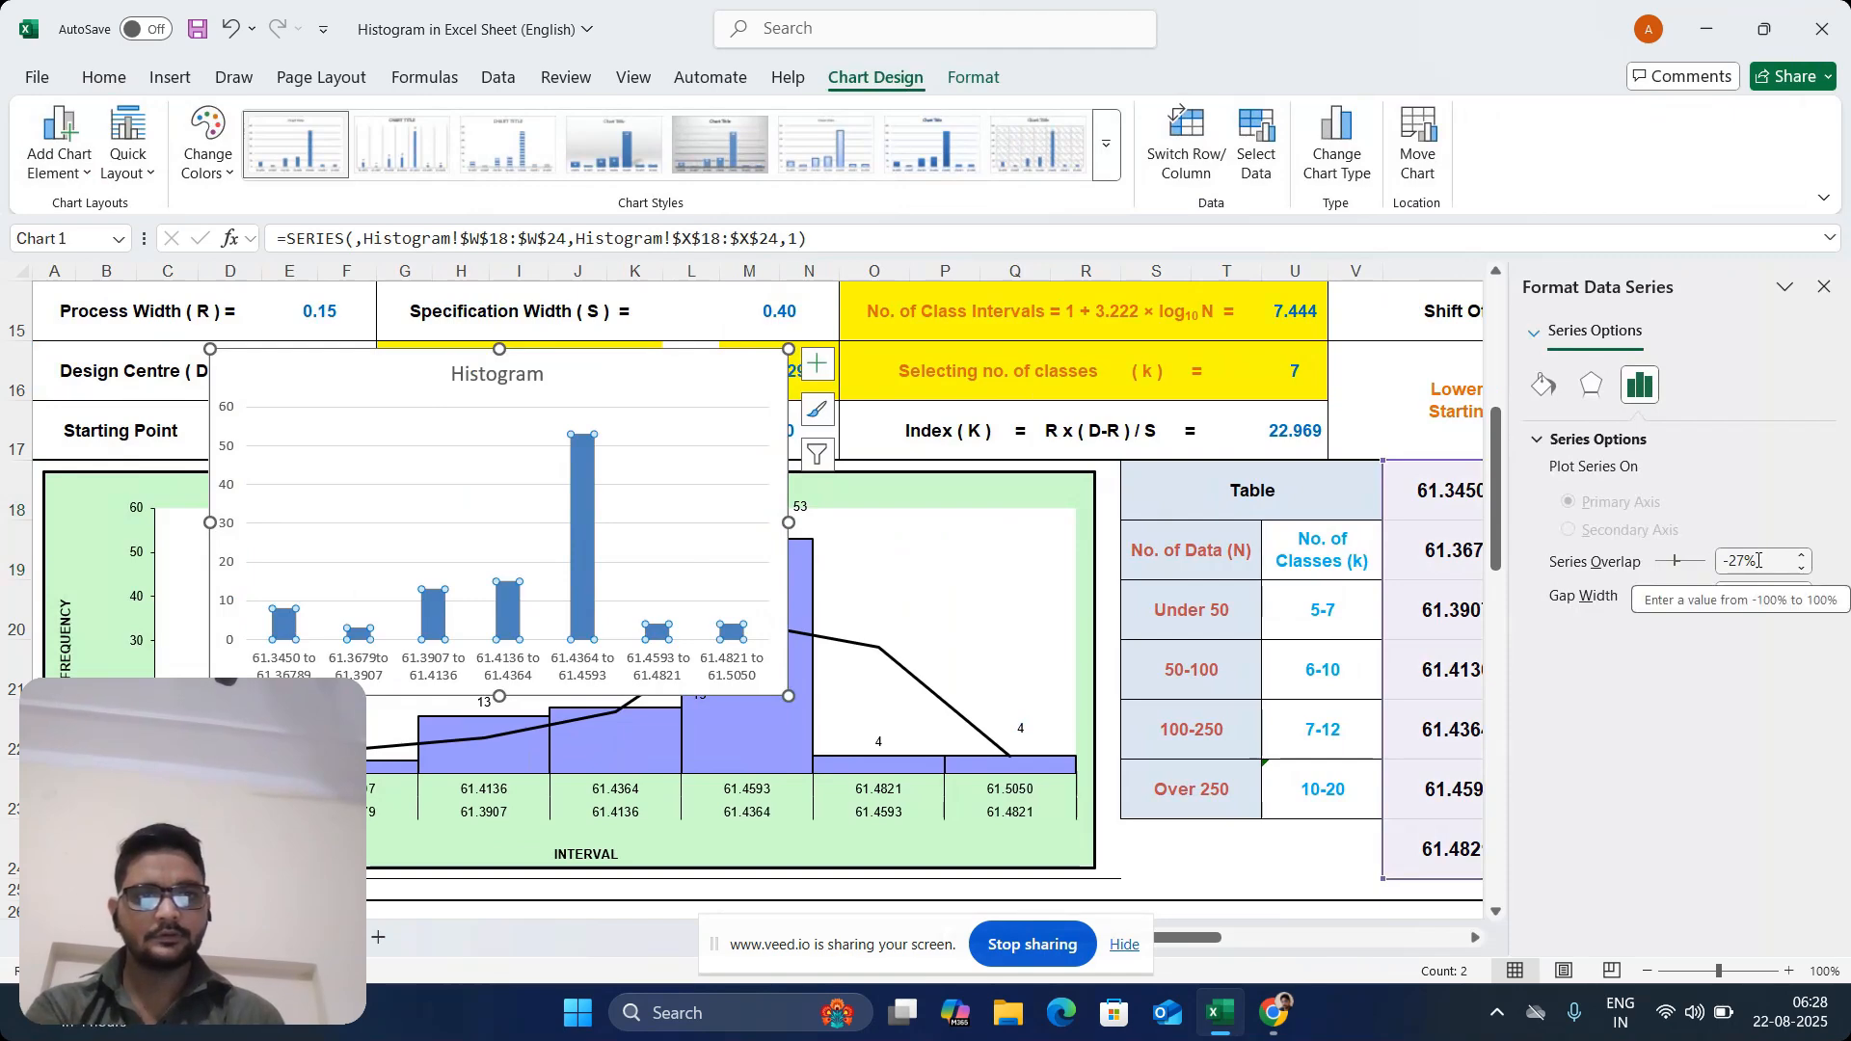
drag(1746, 559, 1665, 561)
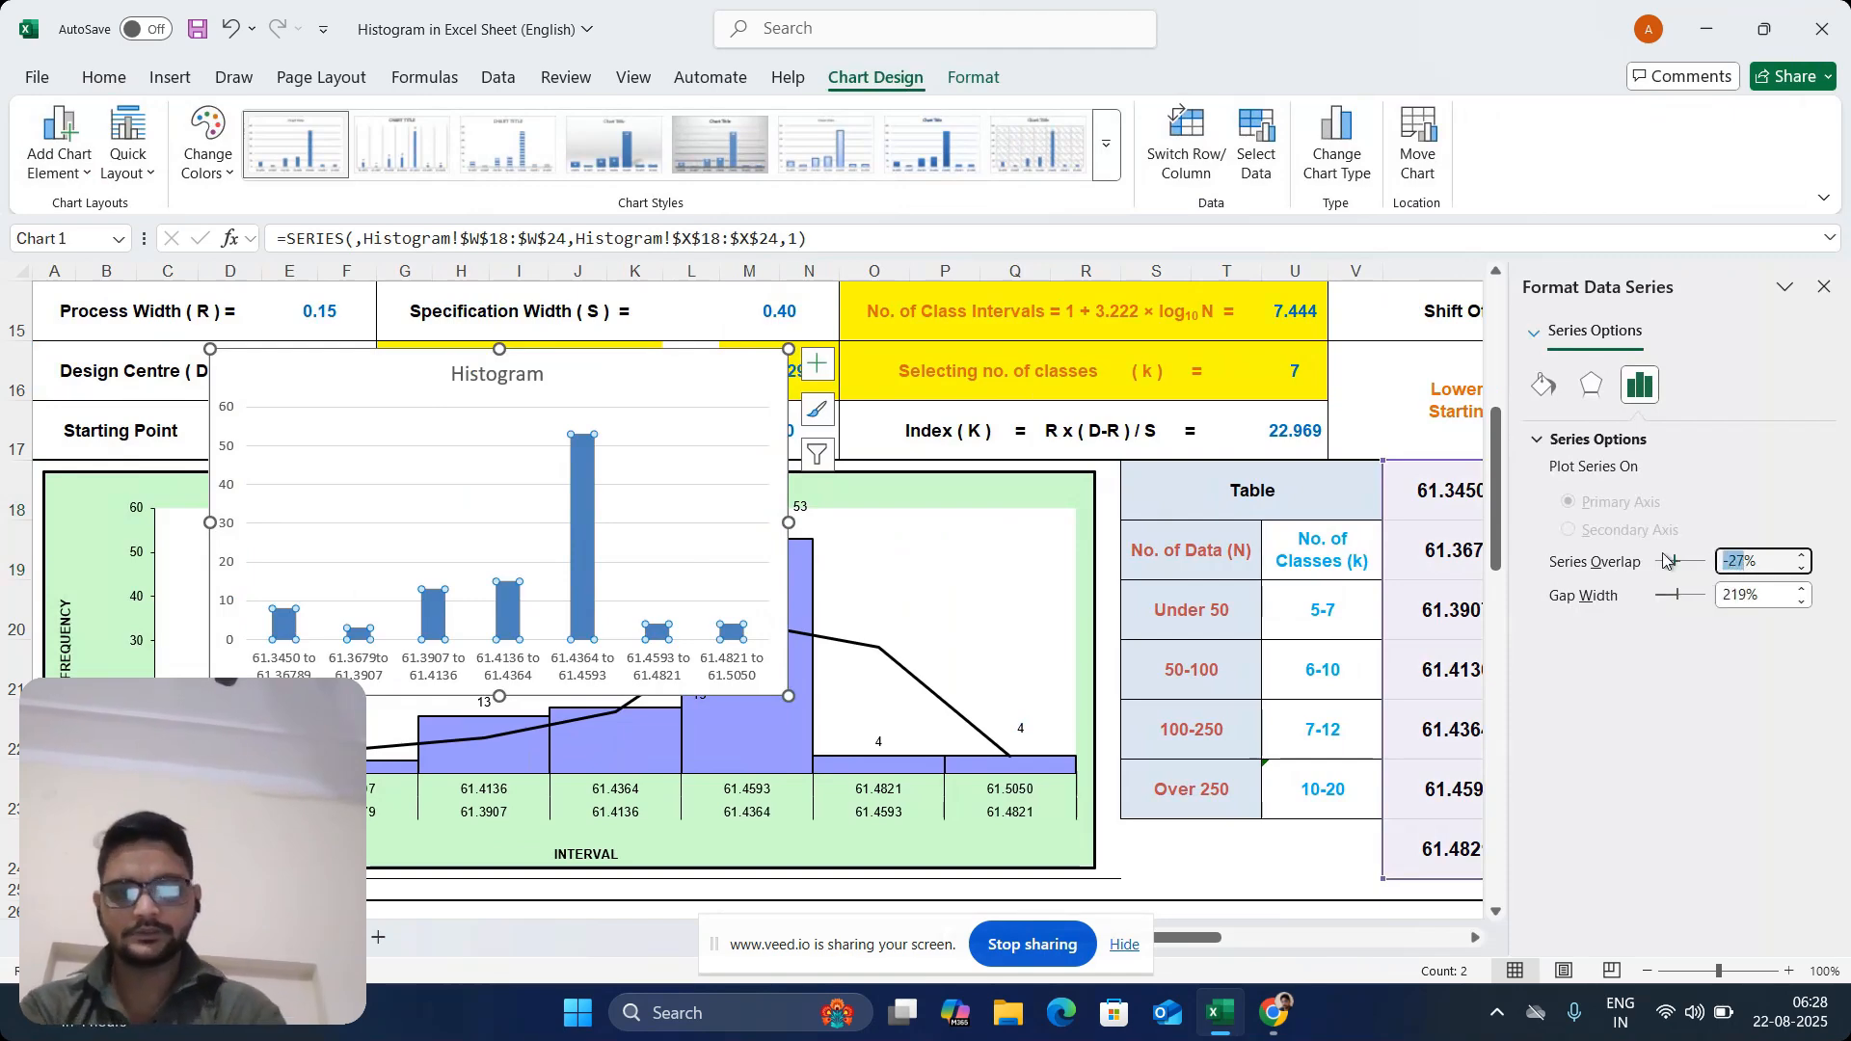
text(0)
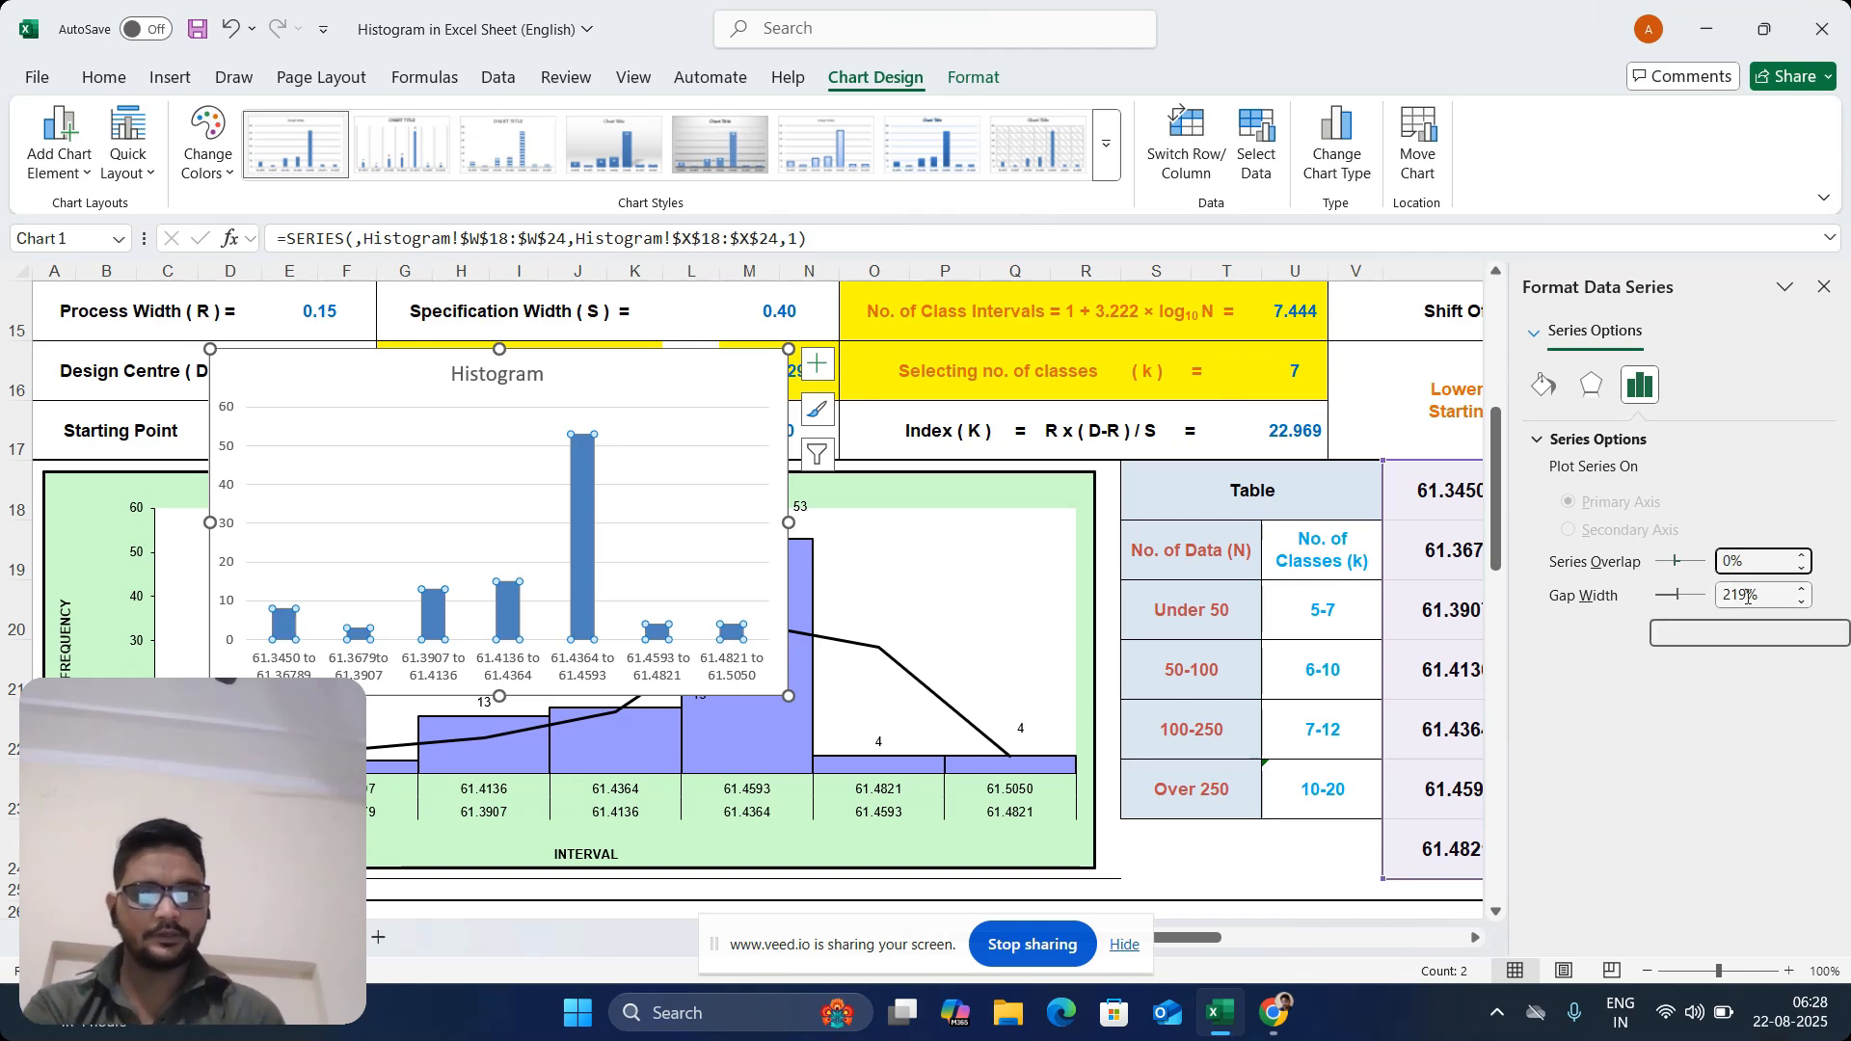
drag(1750, 595, 1733, 595)
text(0)
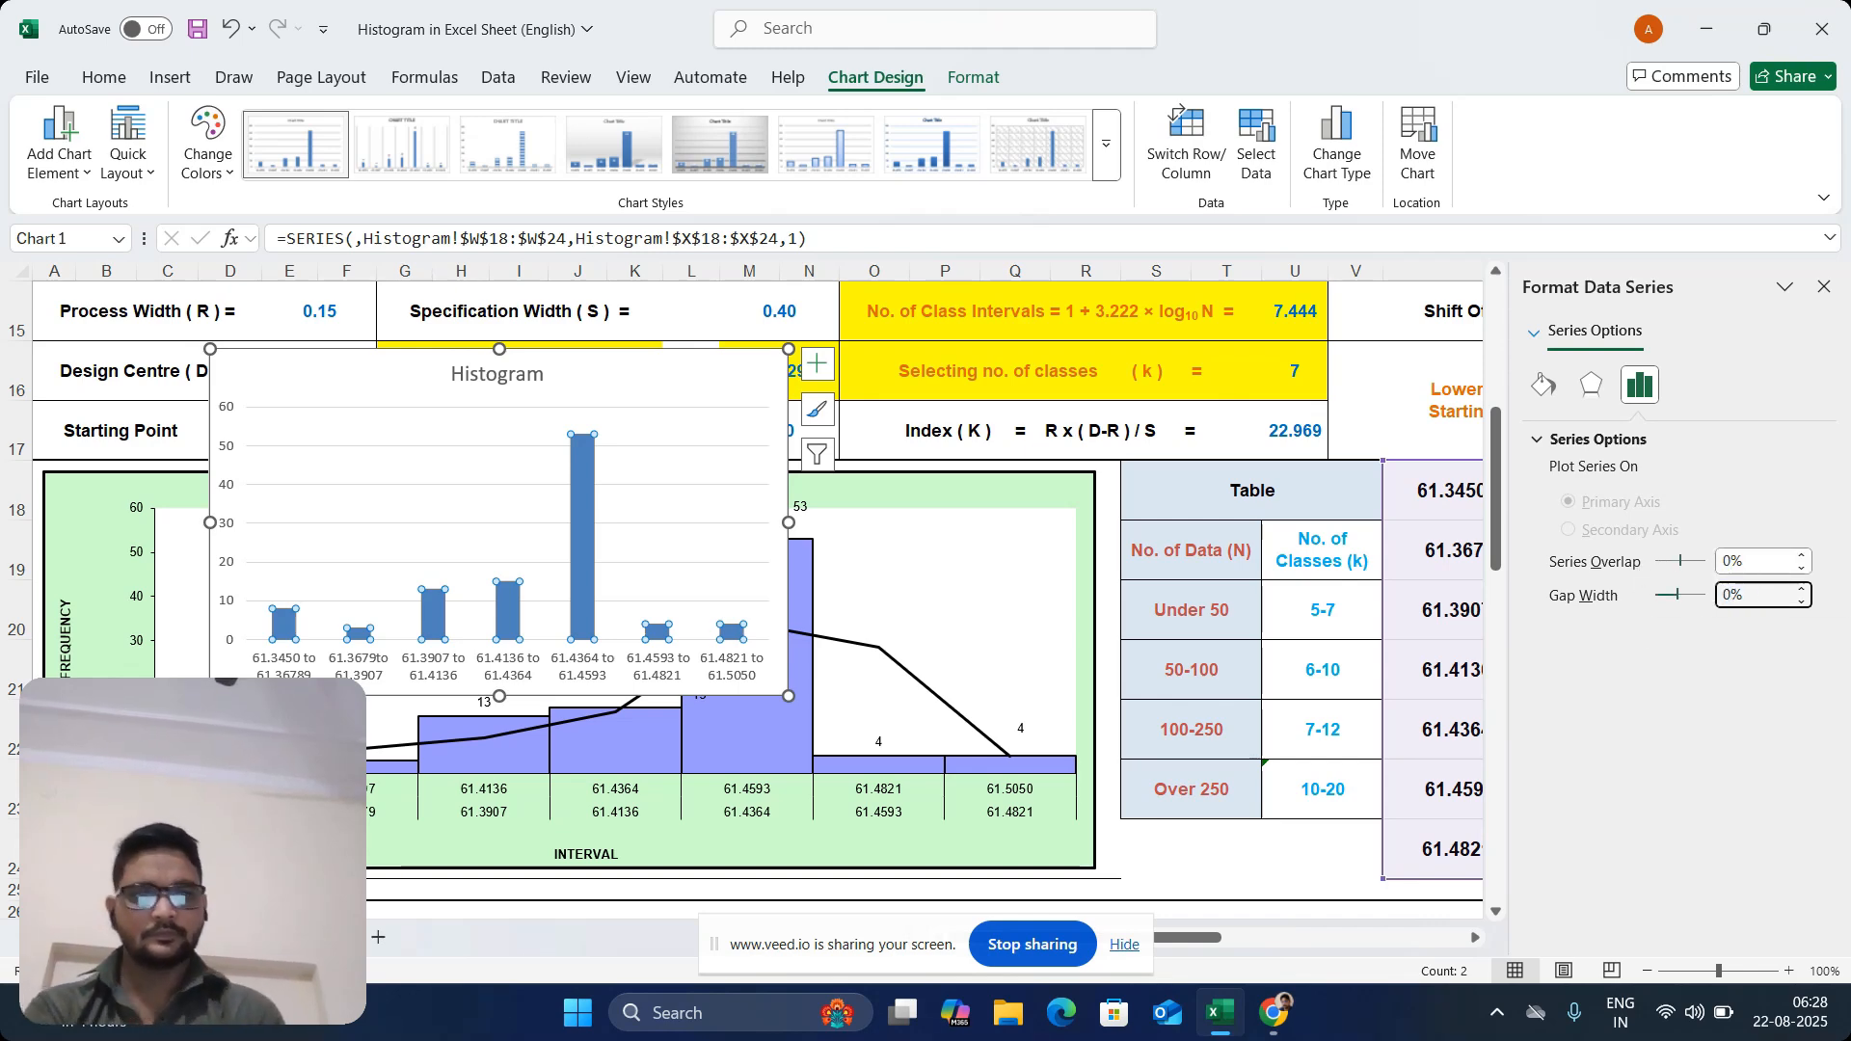
click(1823, 286)
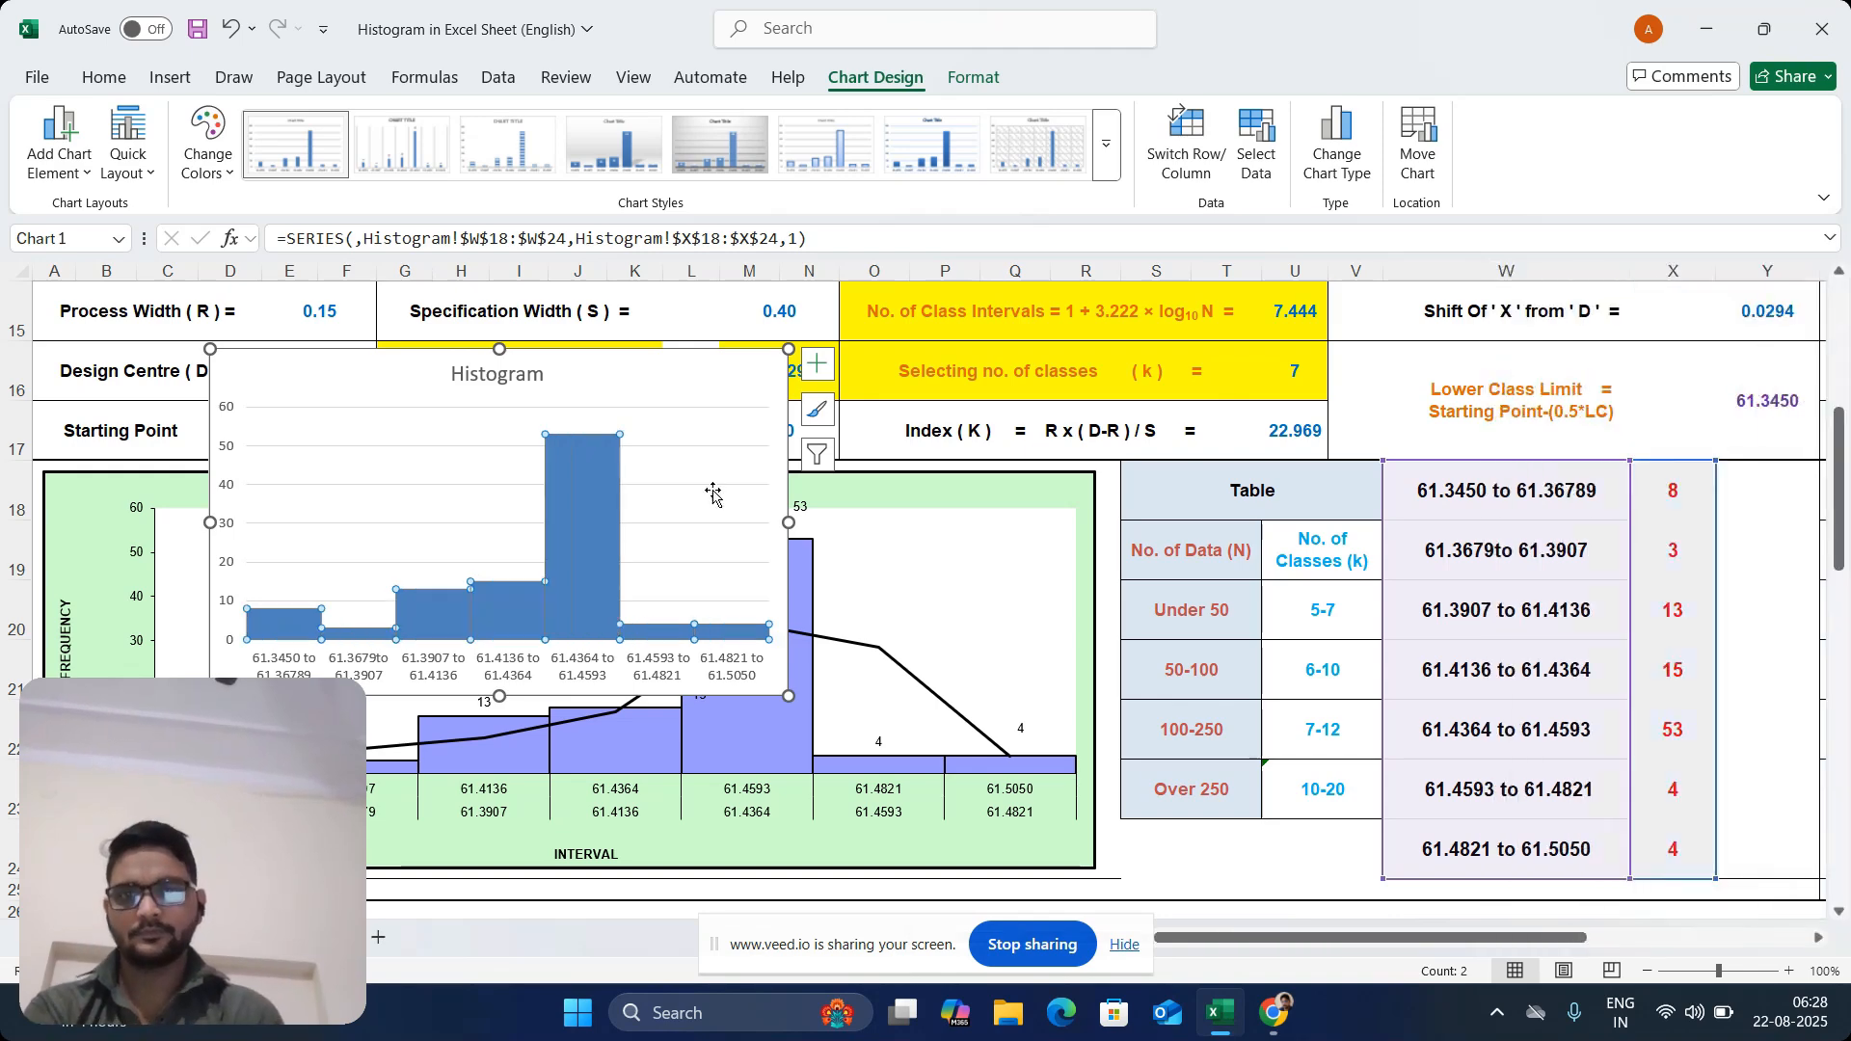
Add a data label to the 61.4364 to 61.4593 bar and widen the Histogram chart
right_click(612, 487)
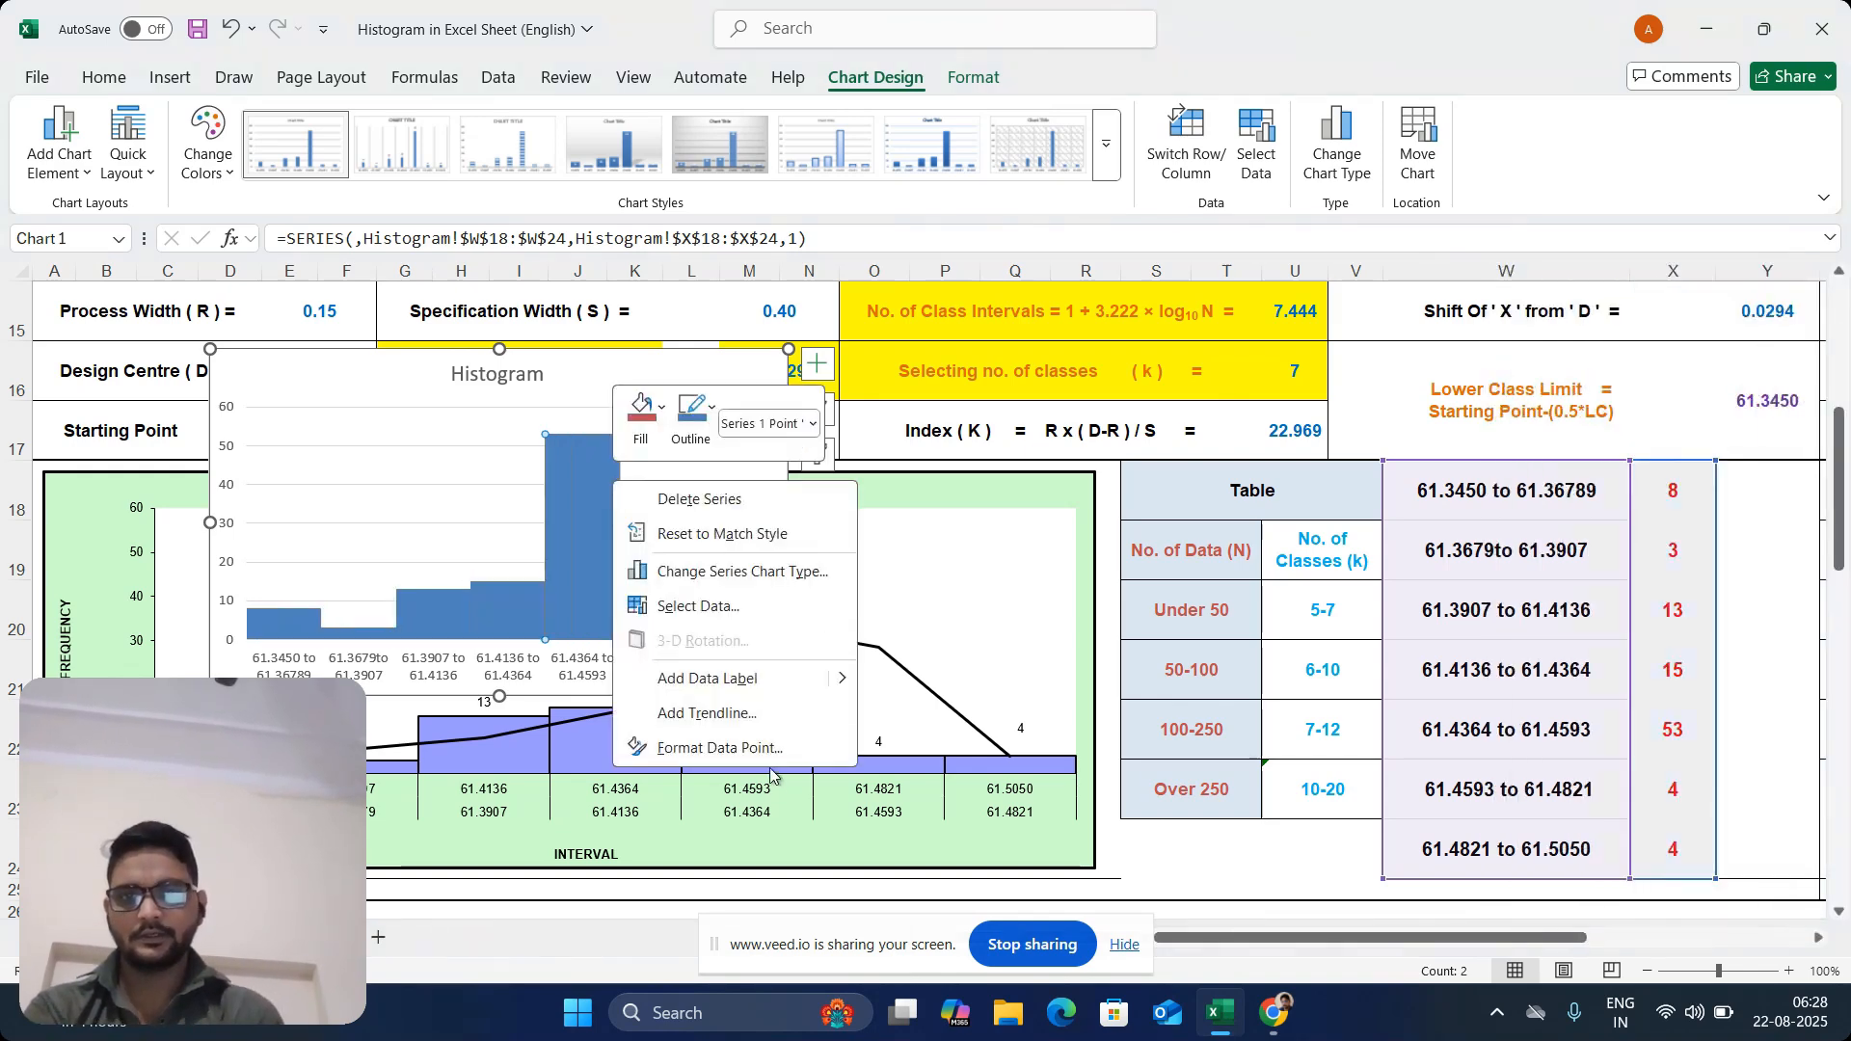
click(742, 678)
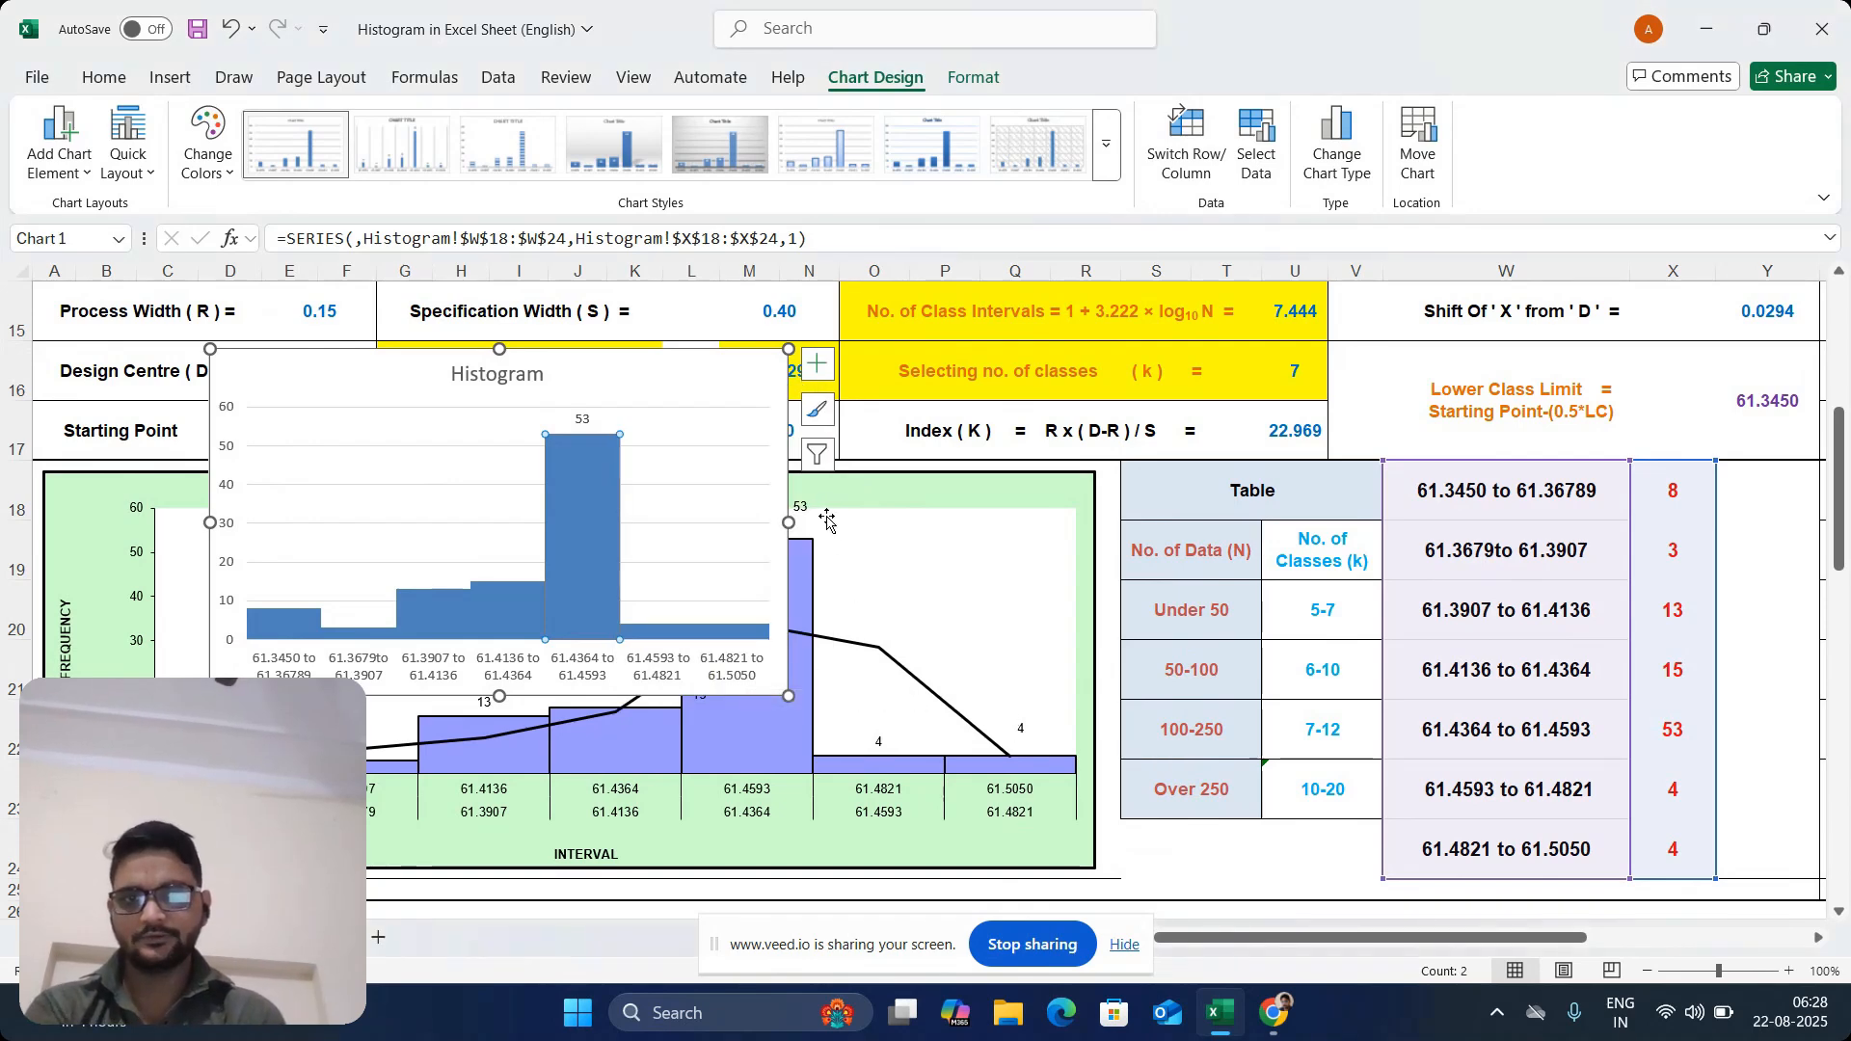
drag(788, 523, 1046, 520)
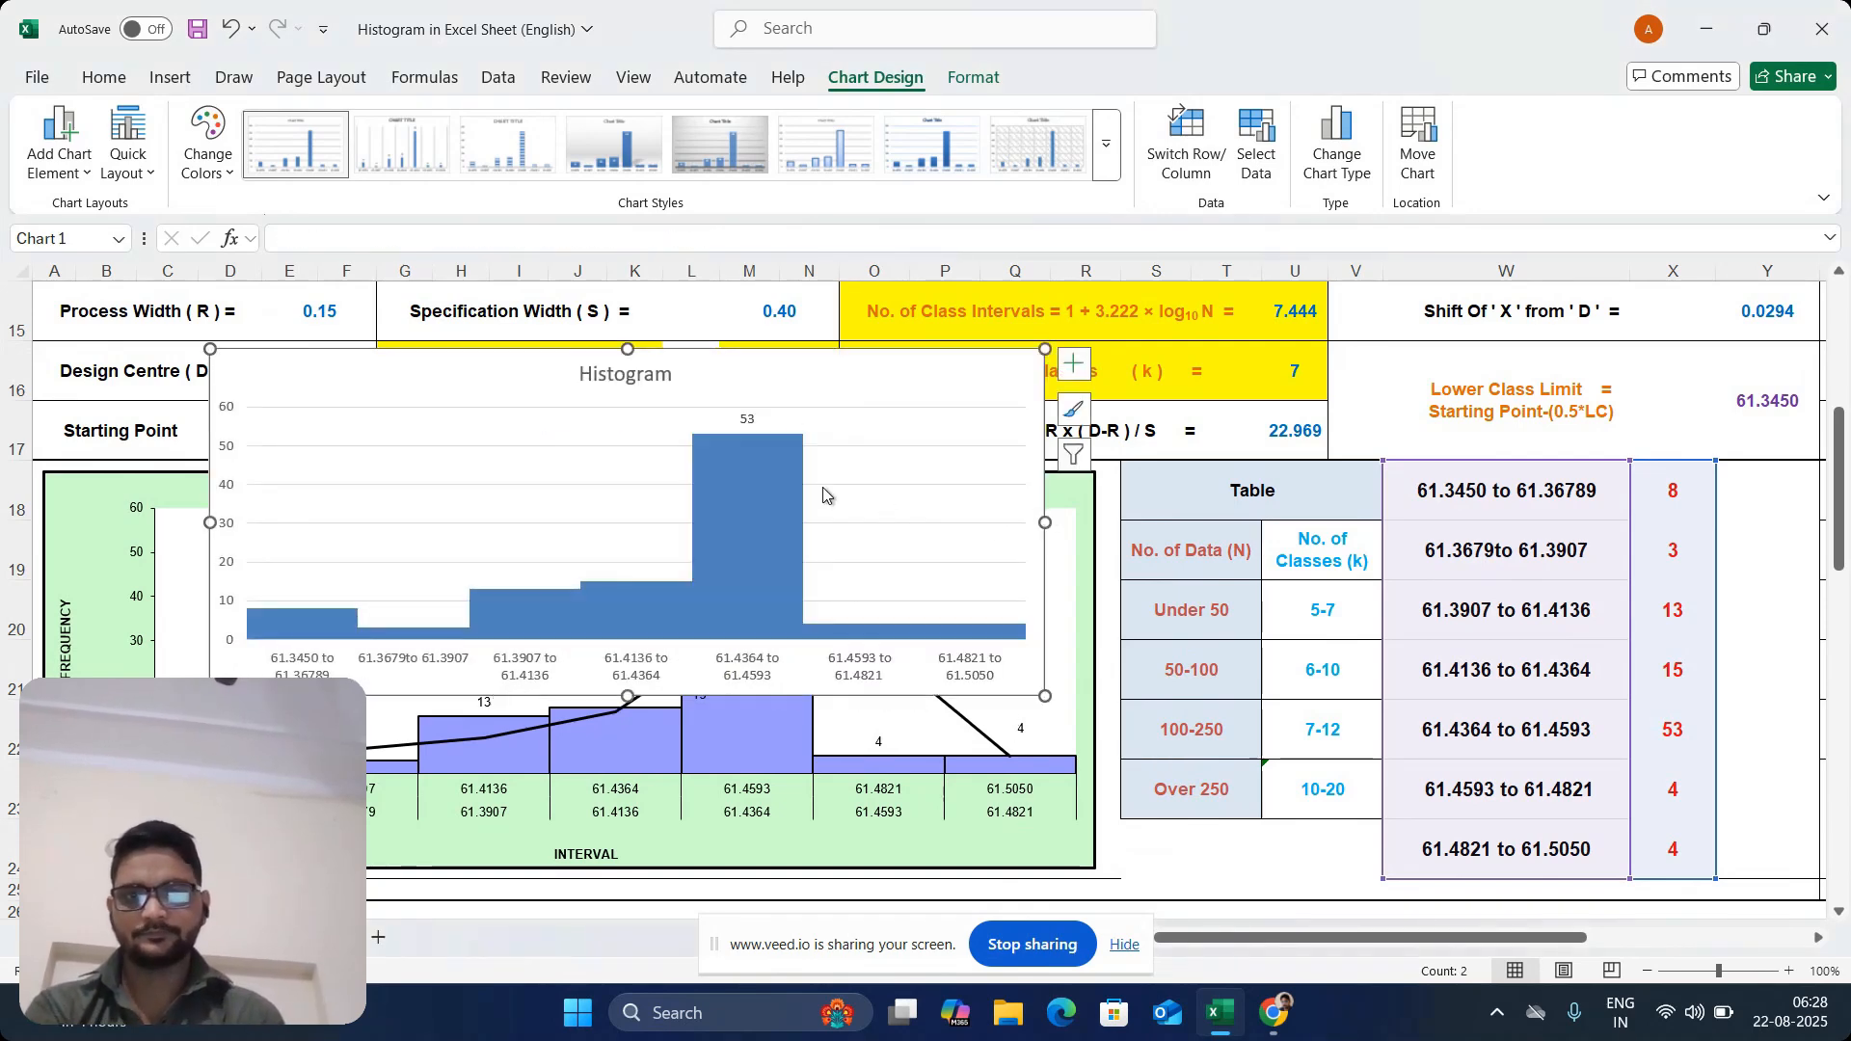
Delete the horizontal gridlines from the Histogram chart
right_click(881, 471)
key(Escape)
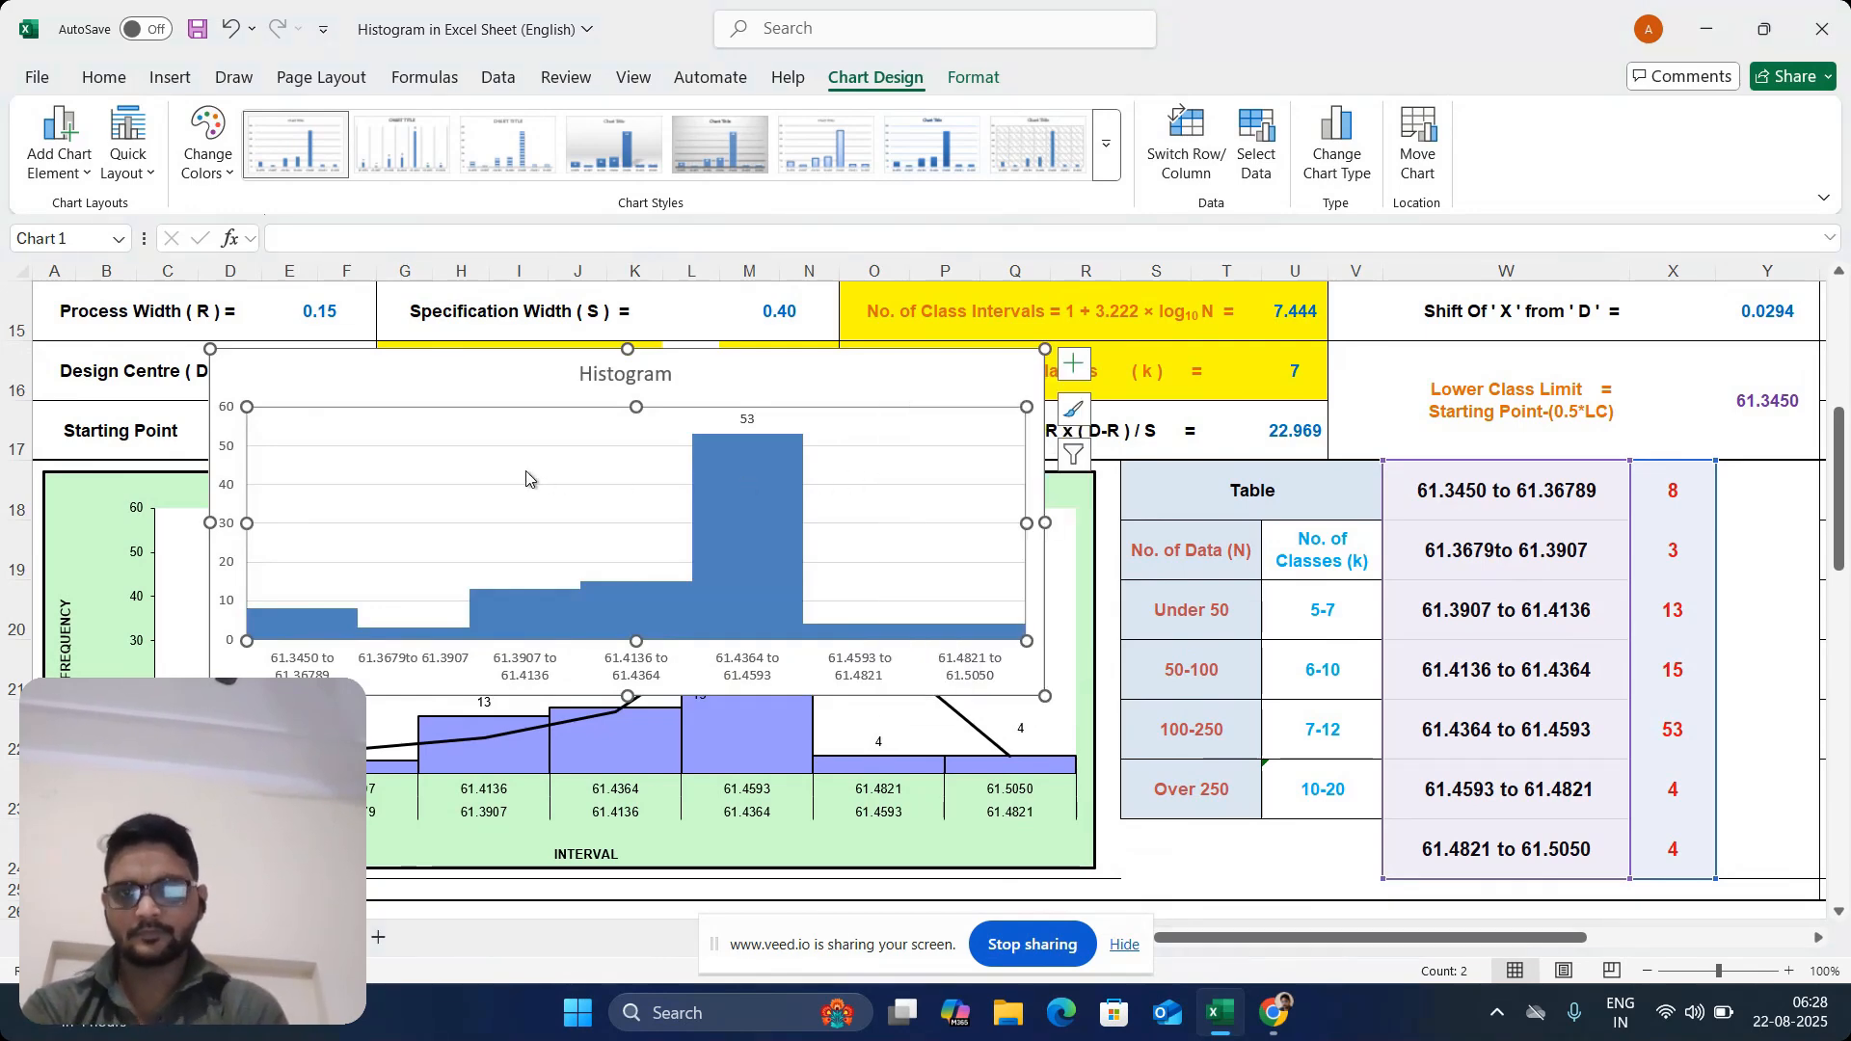
click(412, 446)
key(Delete)
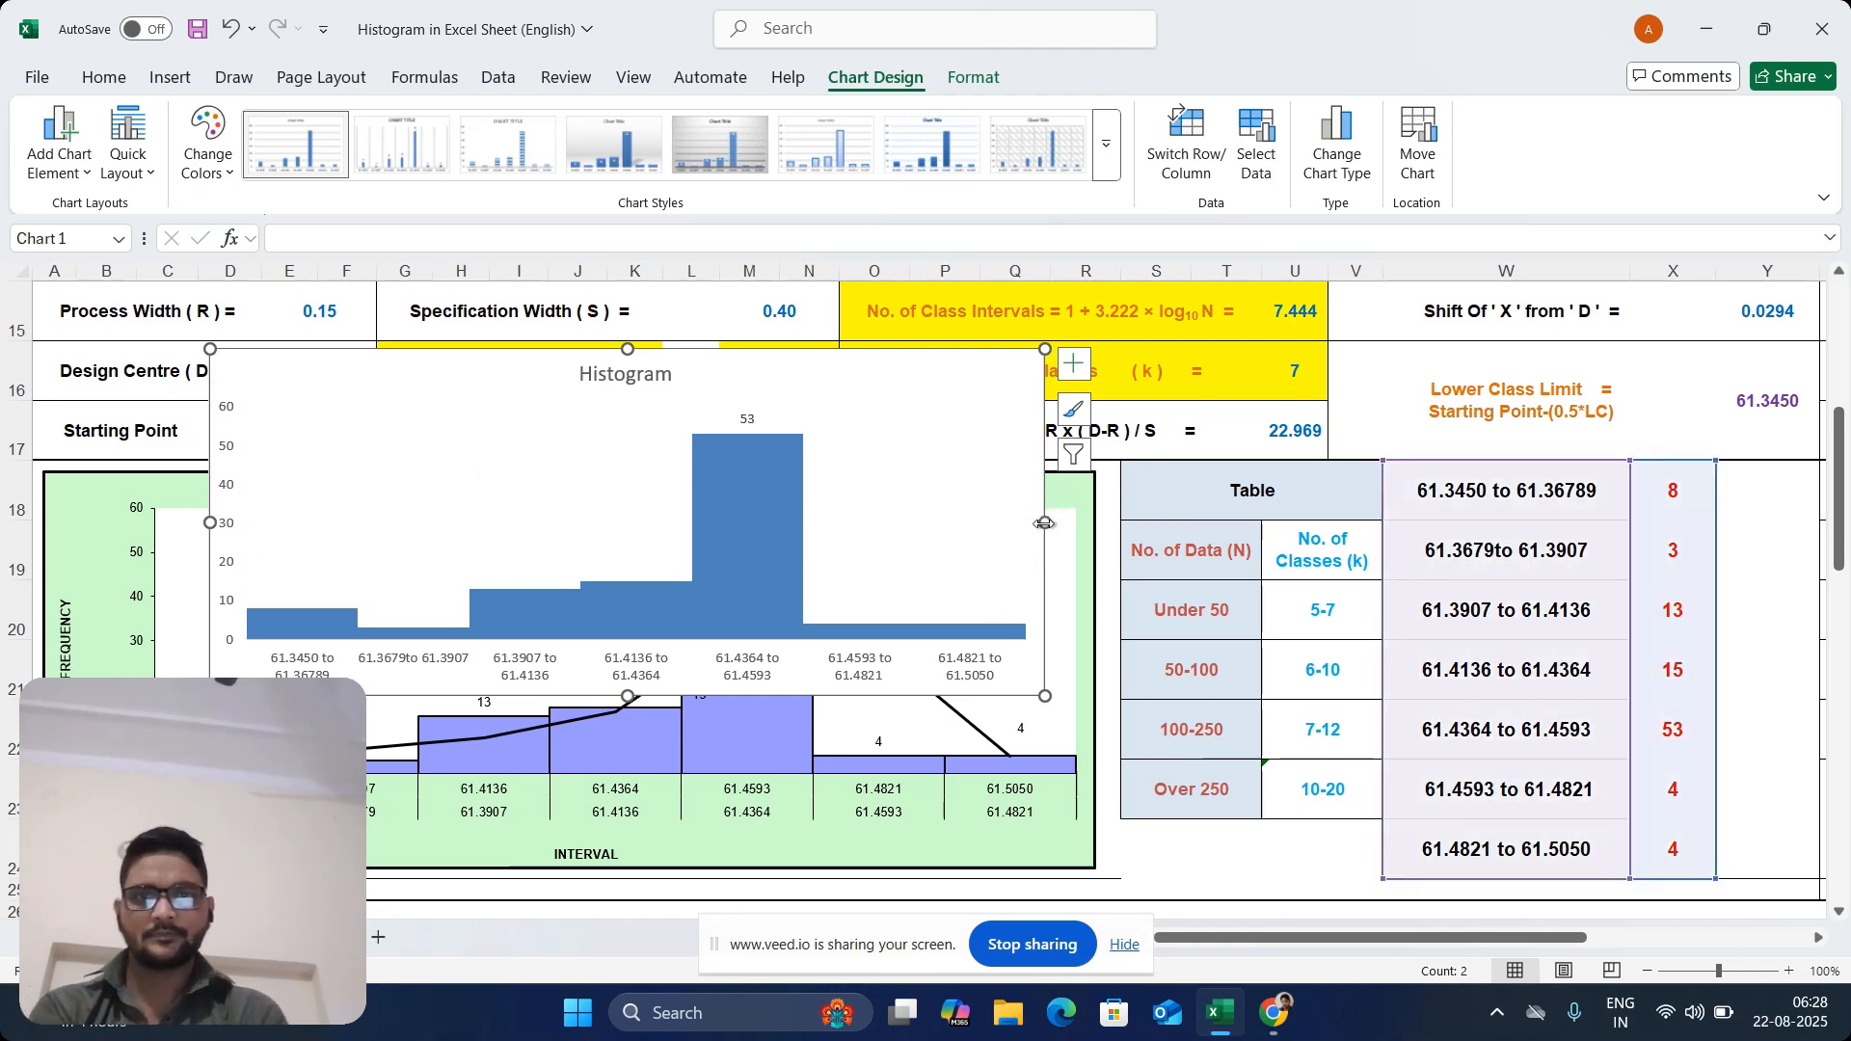
Widen the Histogram chart slightly more and move it beside the green histogram, over the class table
drag(1045, 523, 1087, 523)
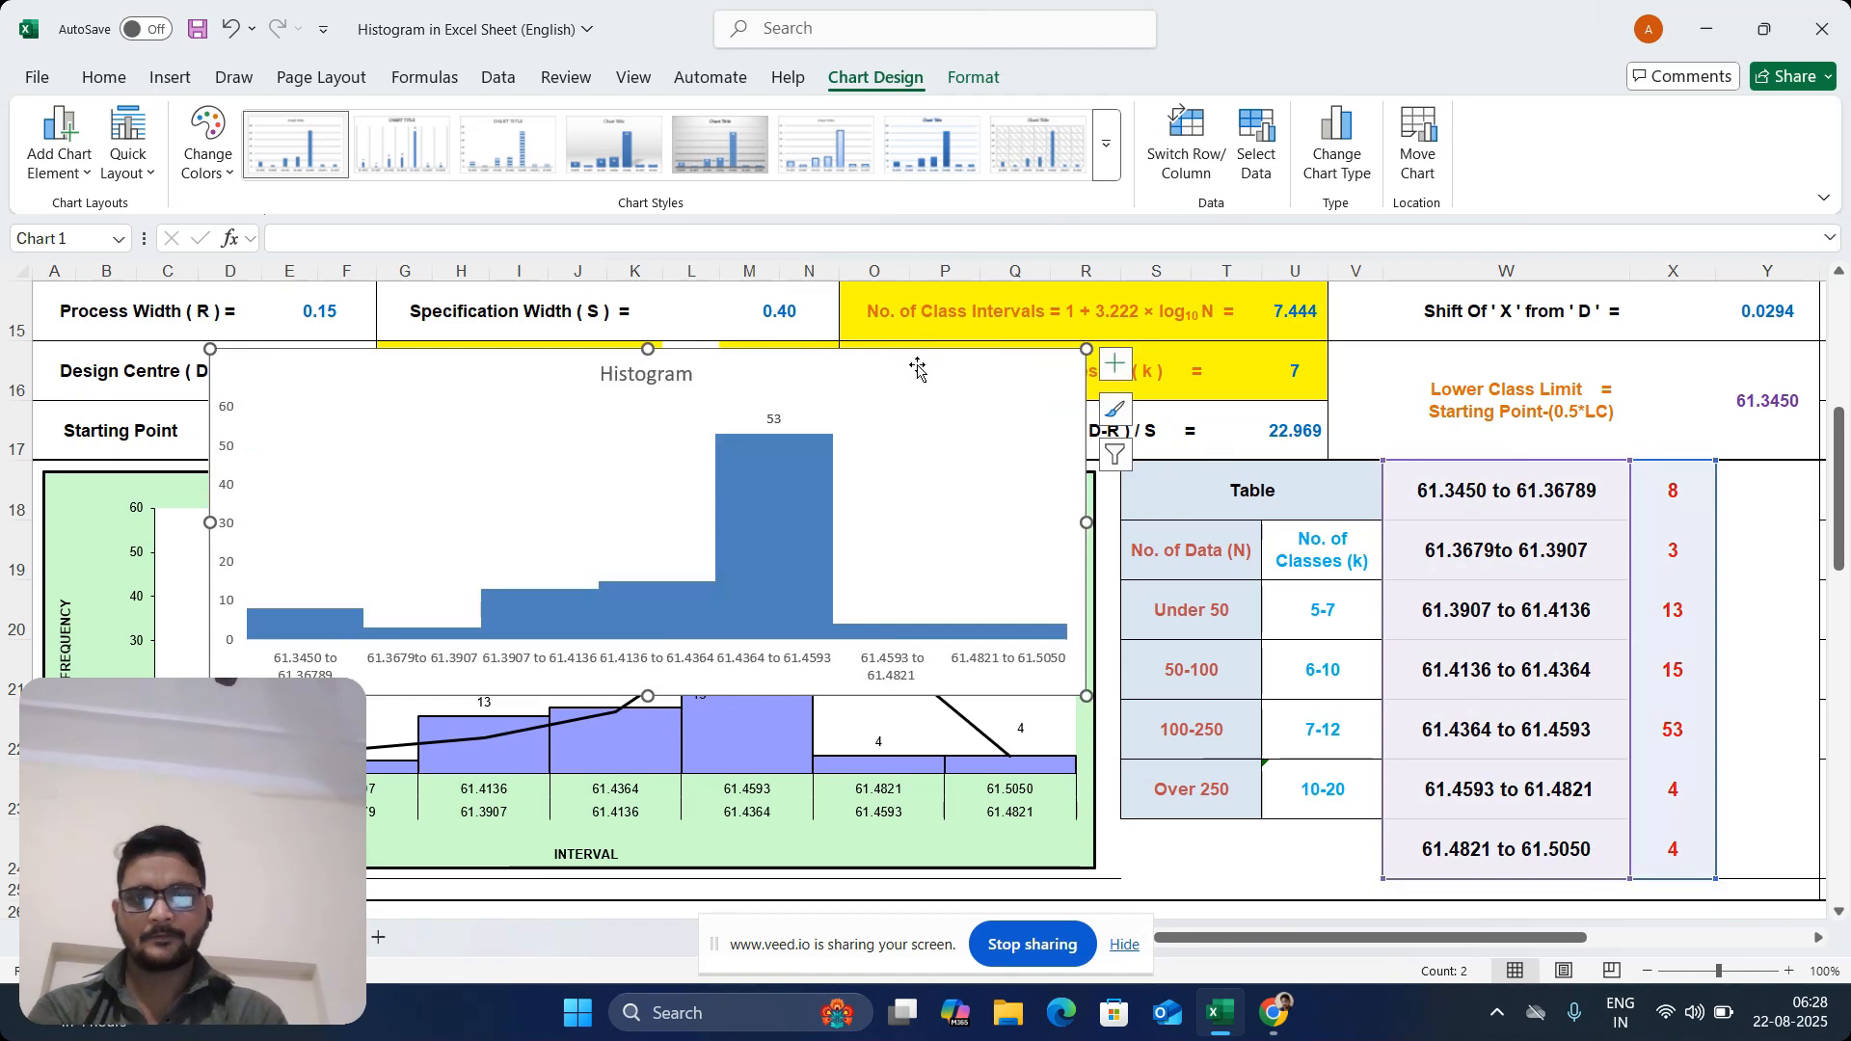
drag(918, 368, 1767, 482)
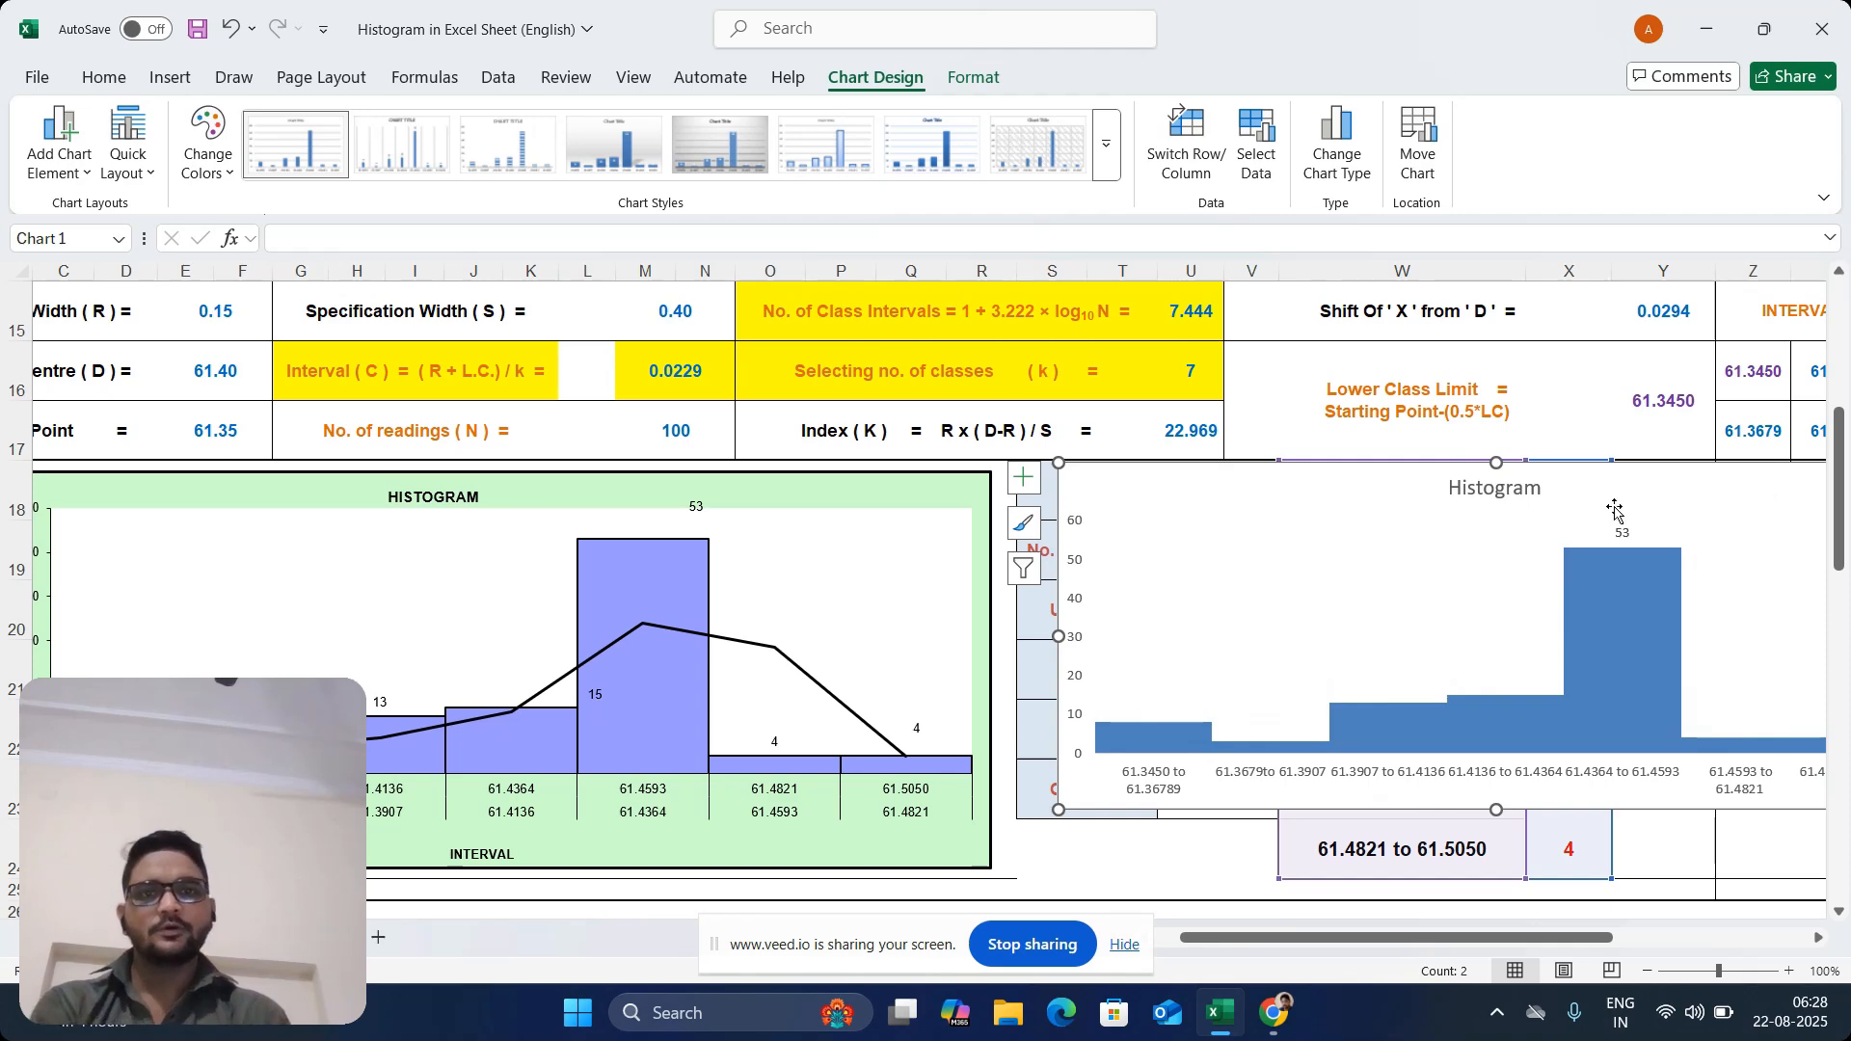
Copy the readings in C9:V13 and paste them as values over A1:T5 on the sheet listing the class limits in B11:B17
scroll(1784, 496, up, 4)
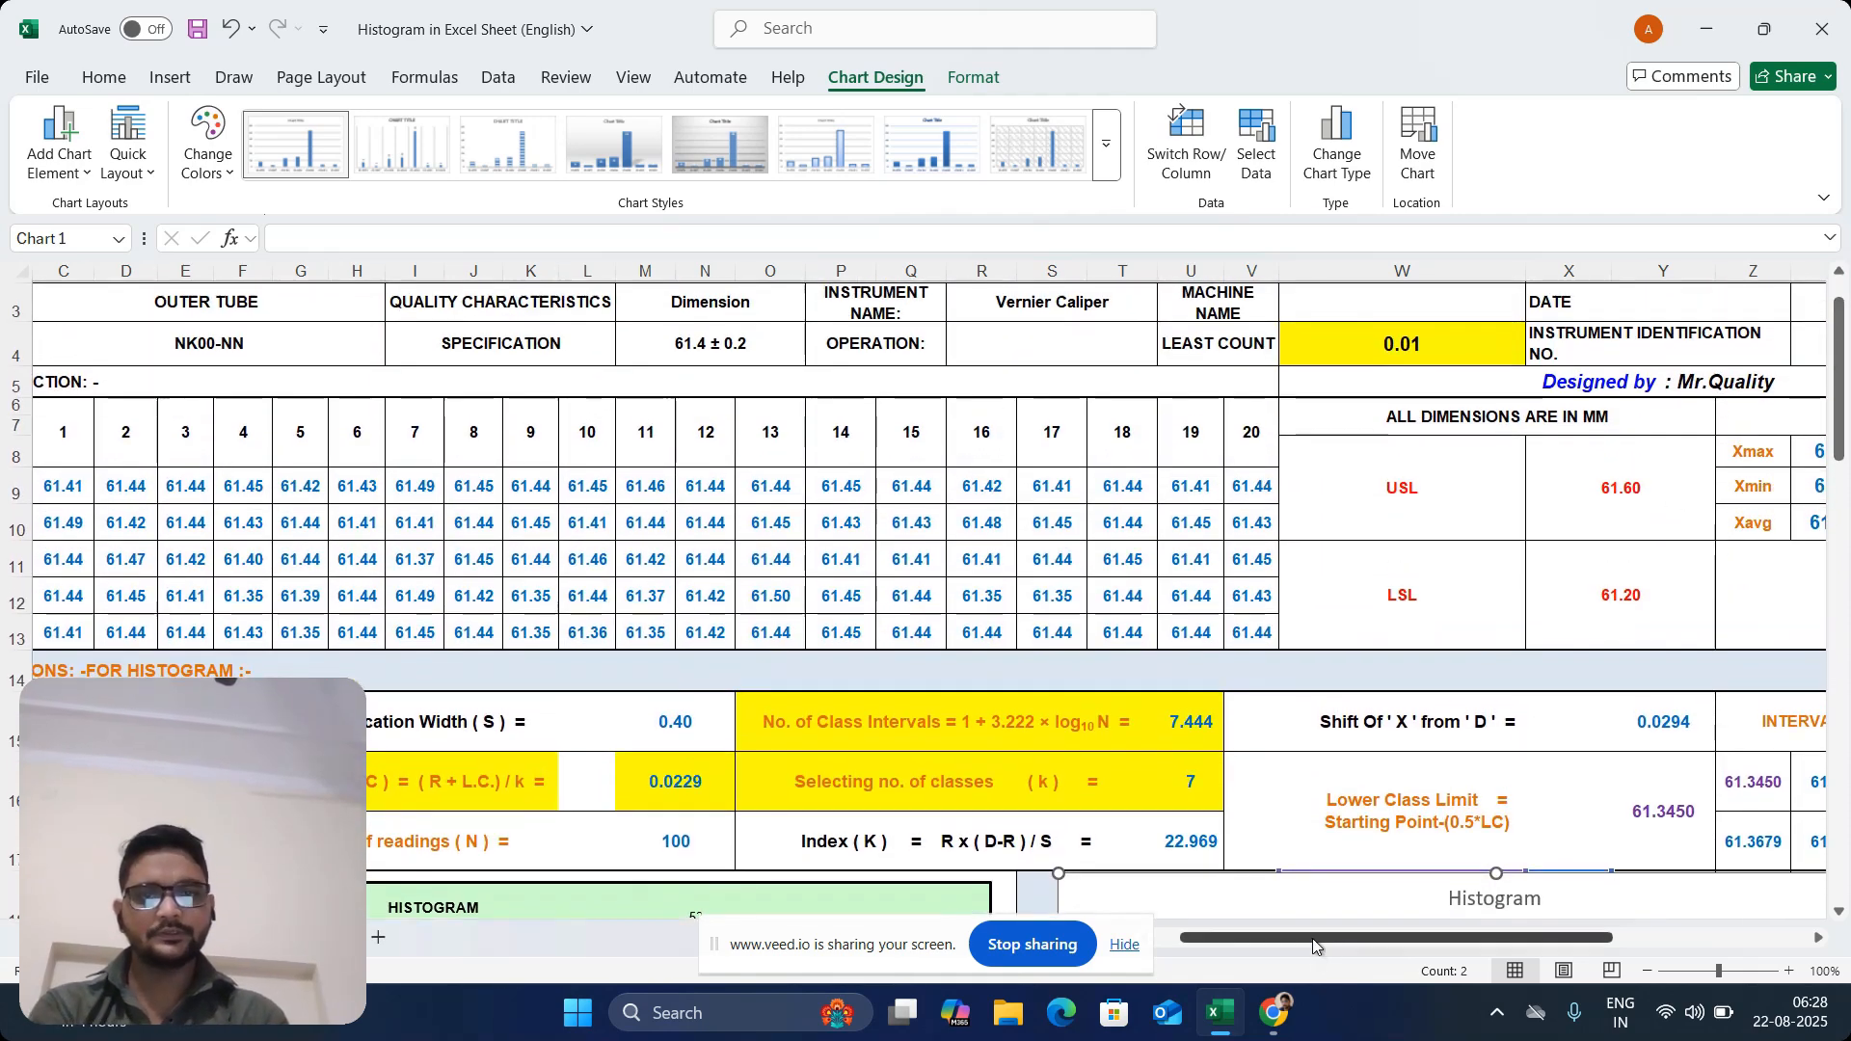
drag(1311, 939, 1285, 939)
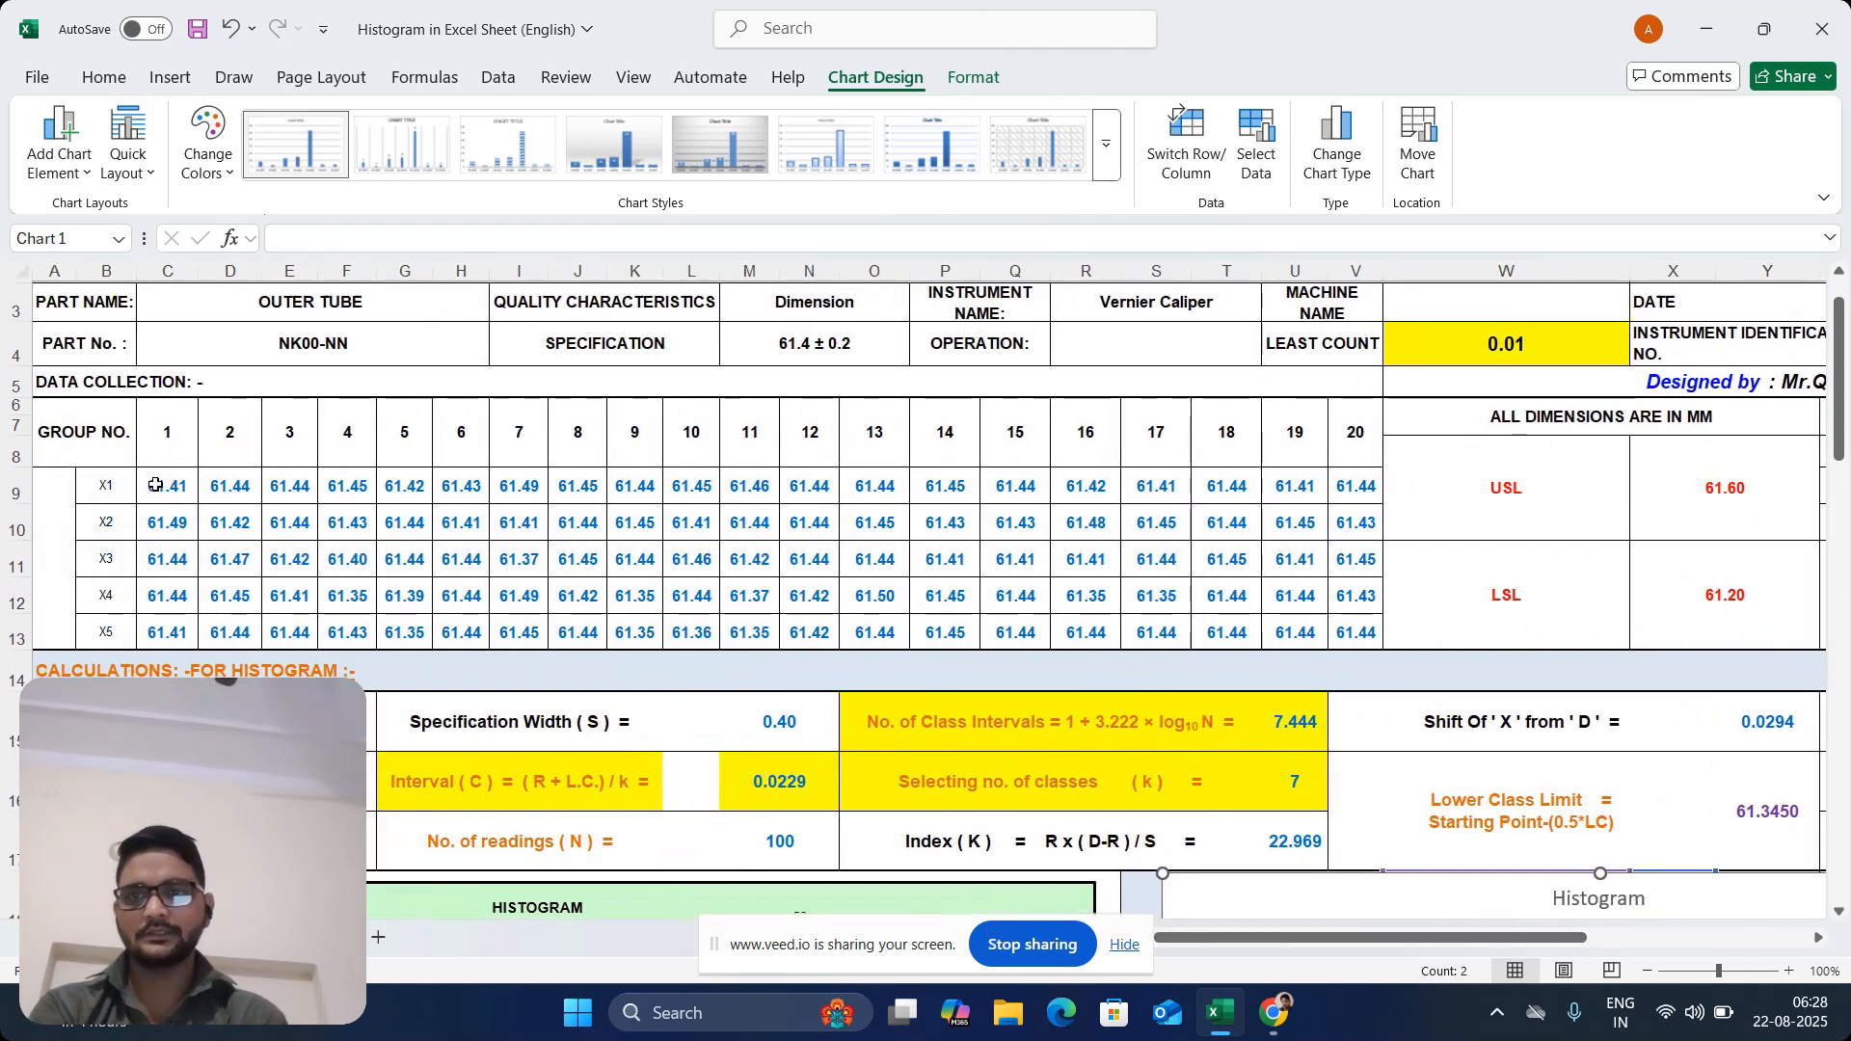
drag(156, 485, 1340, 622)
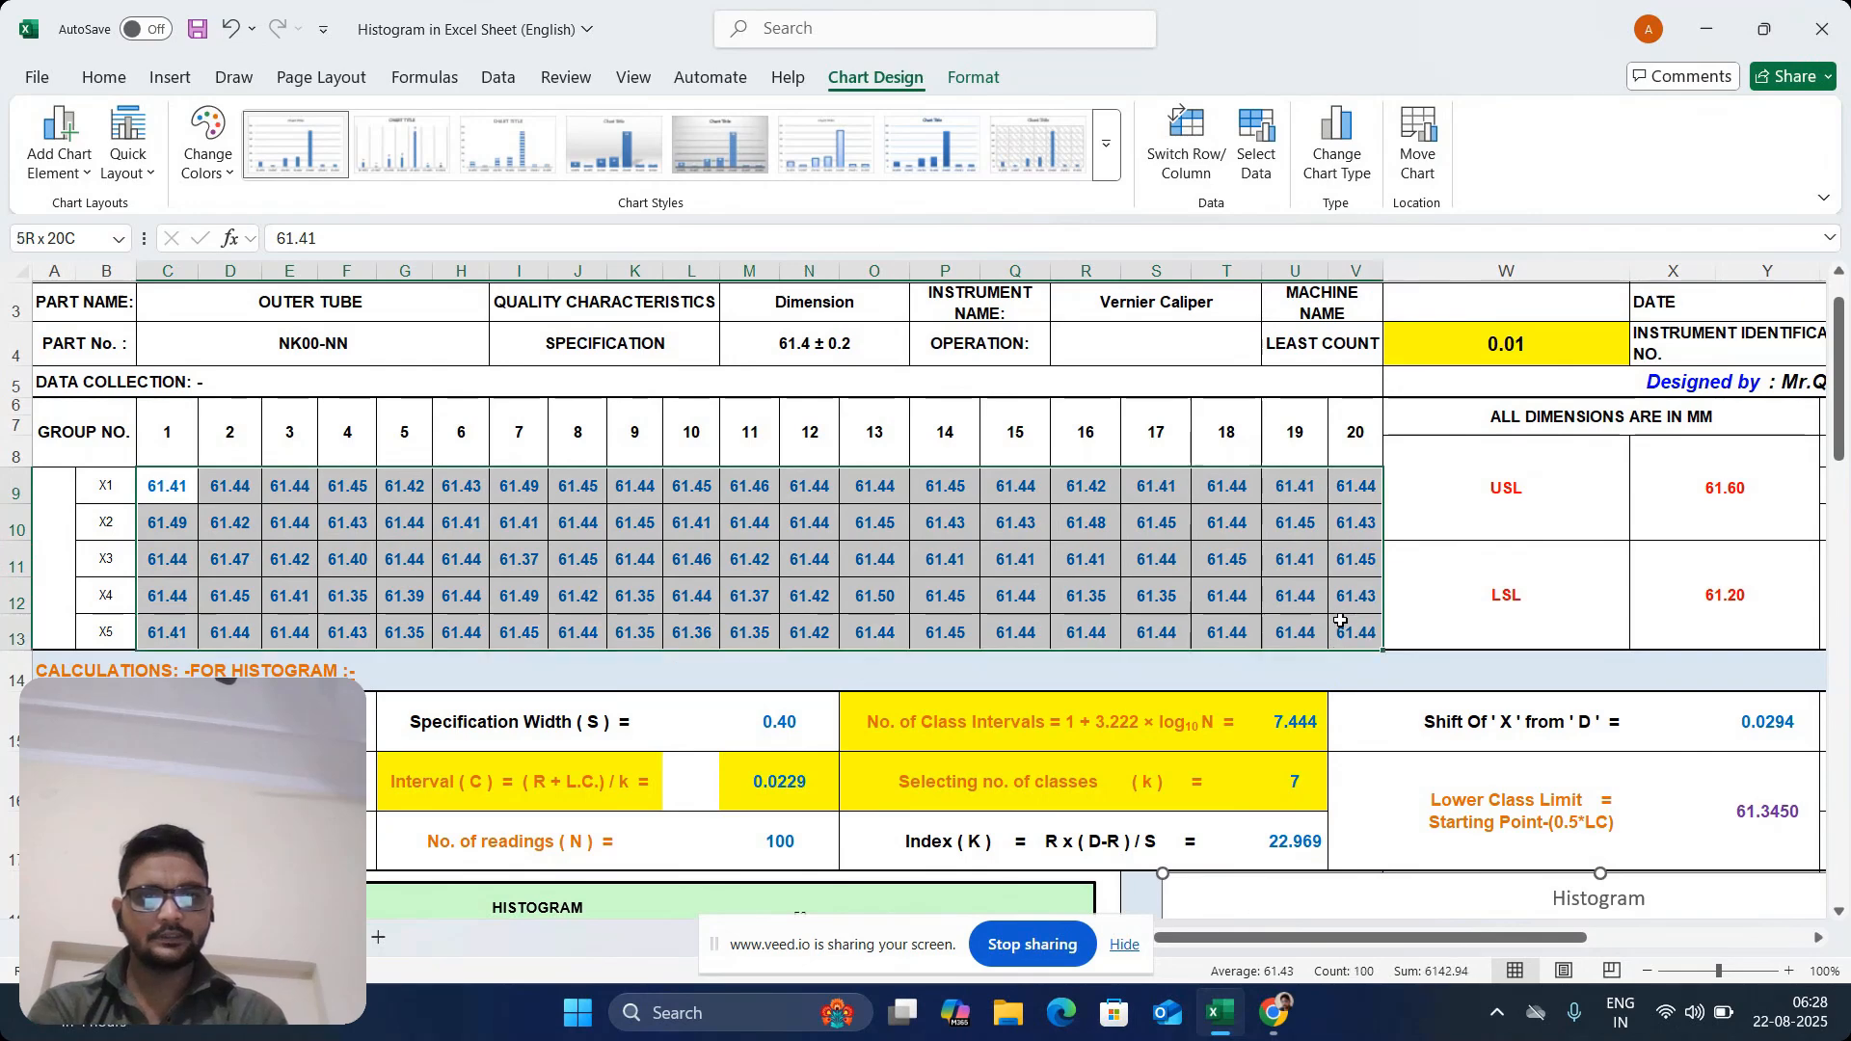
key(ctrl+c)
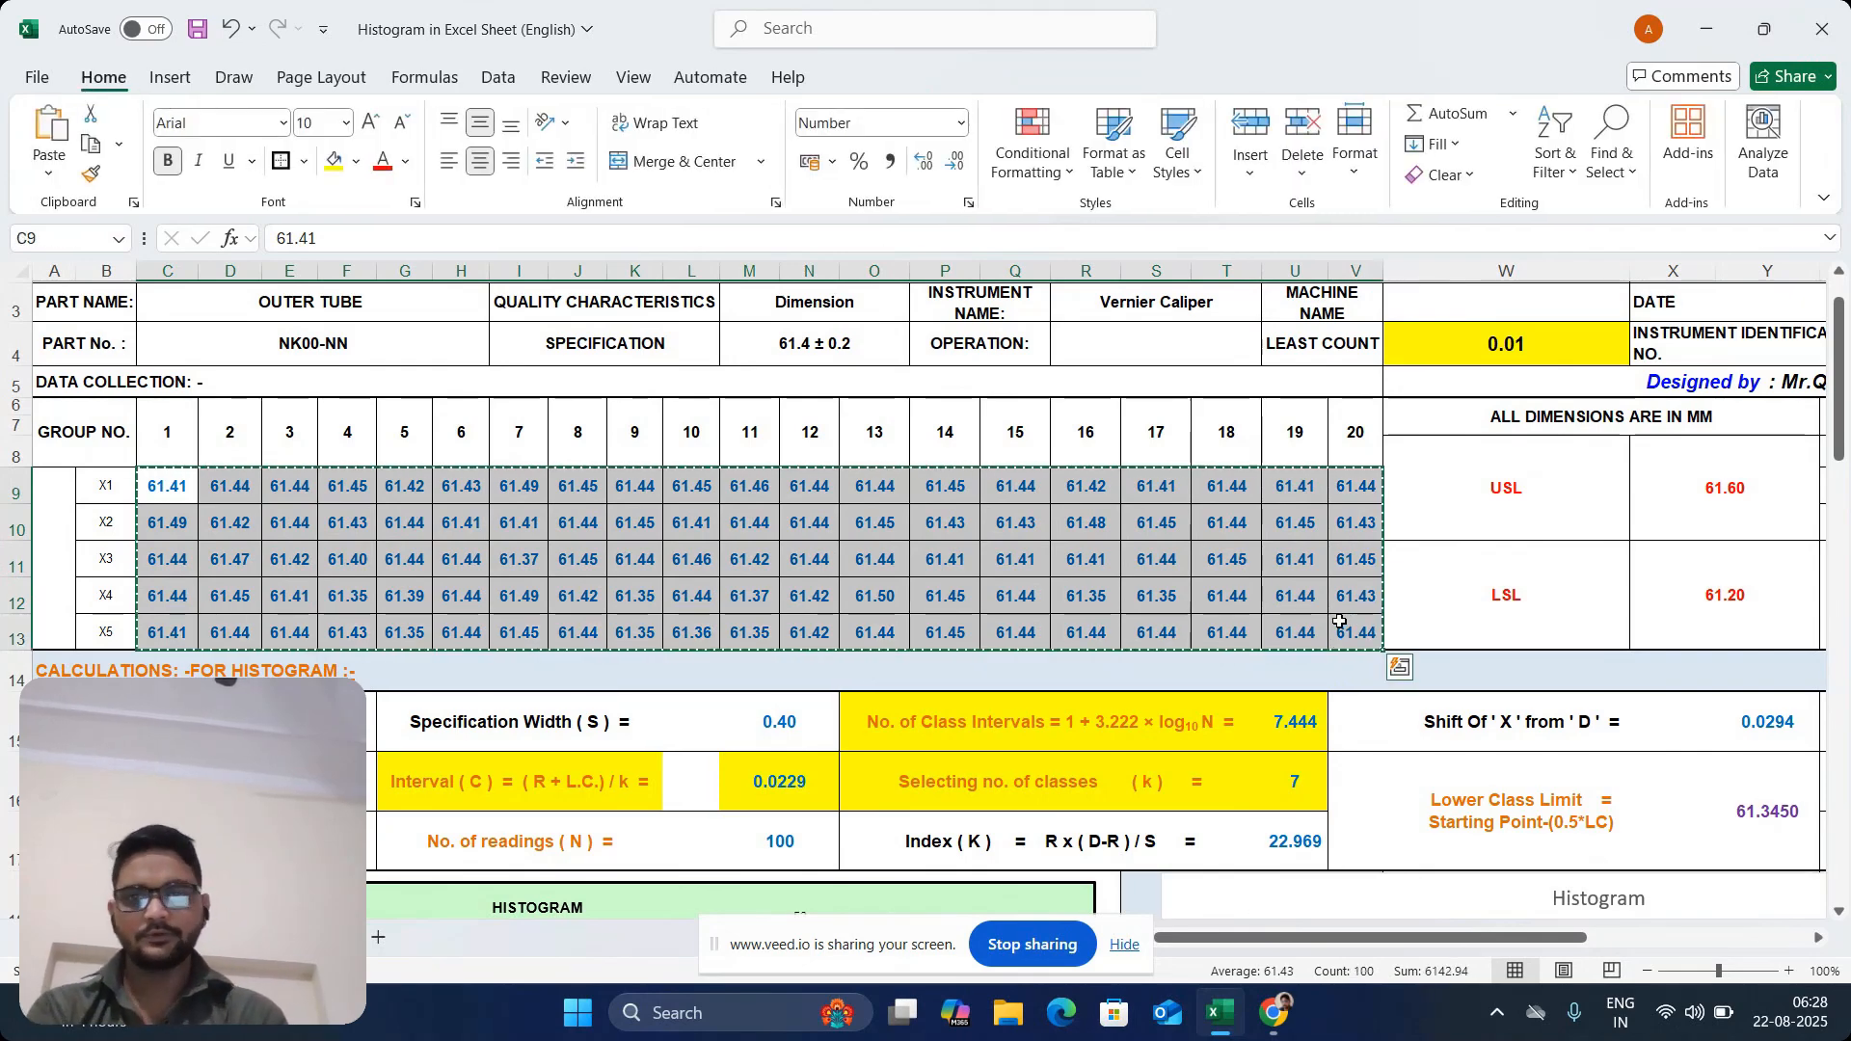
click(323, 937)
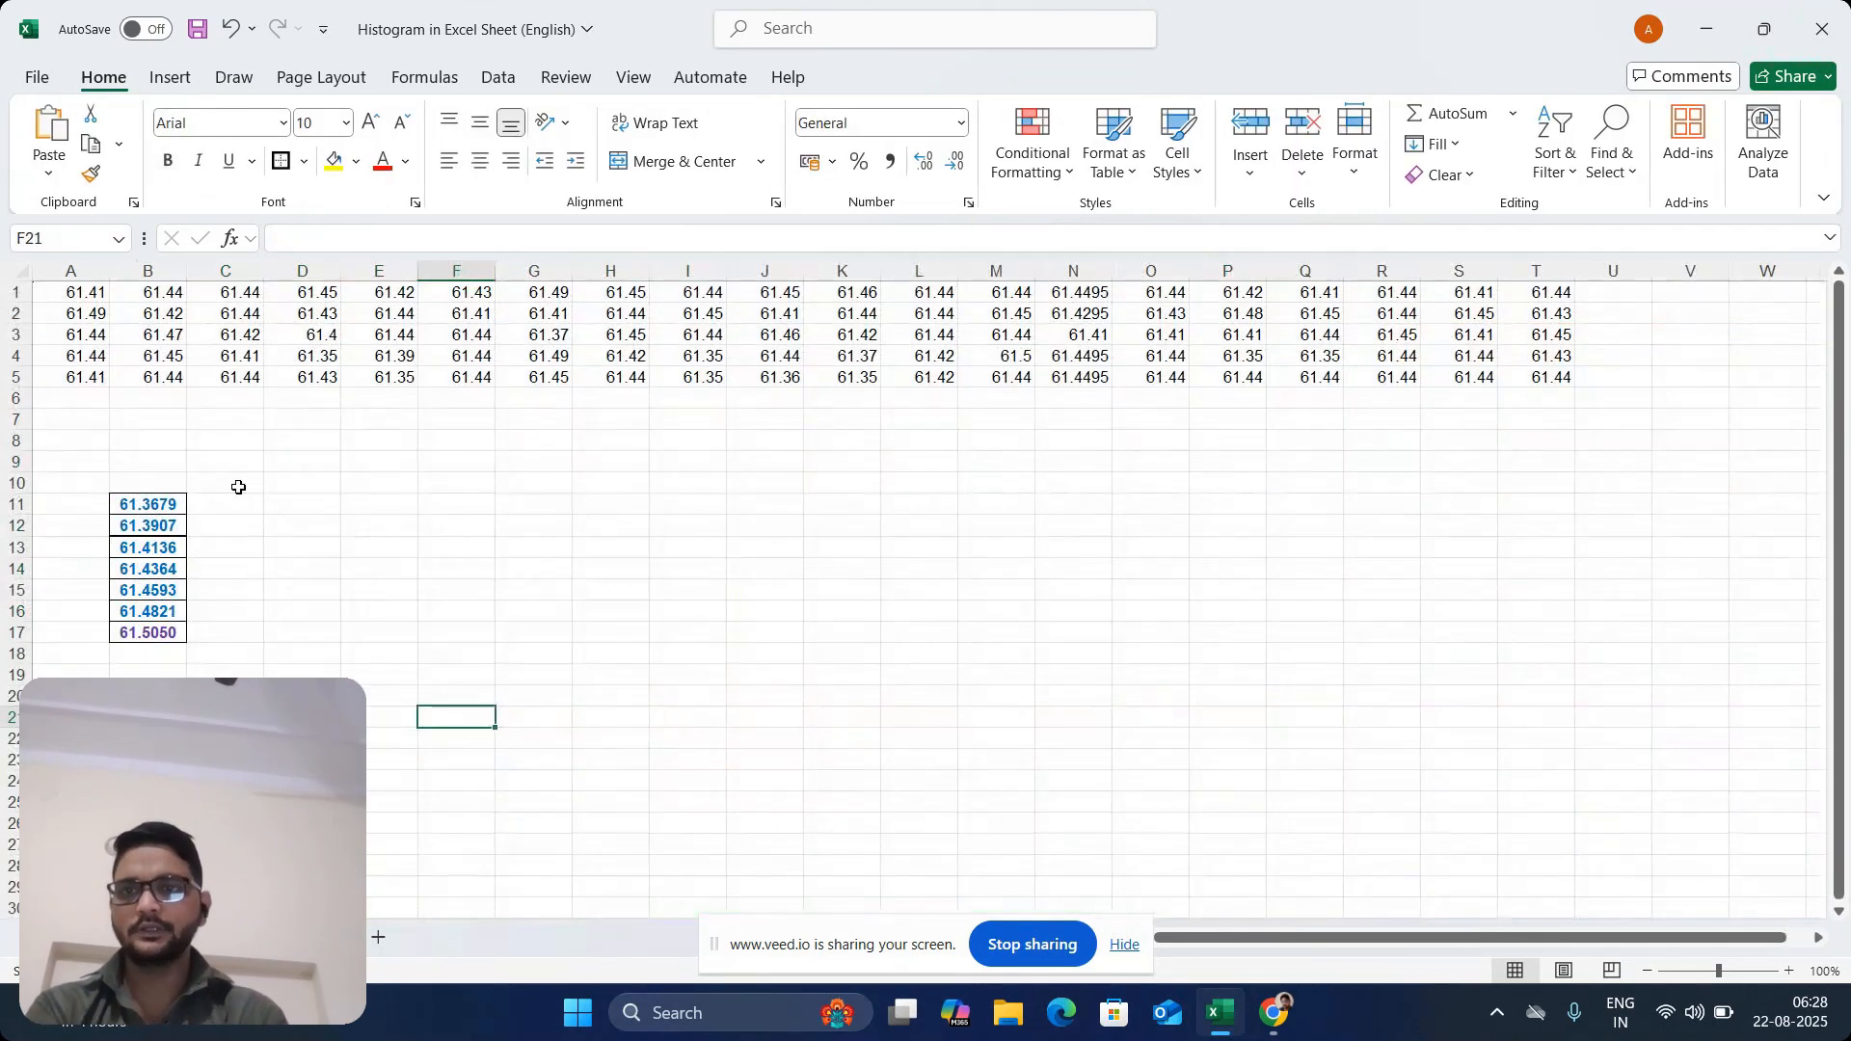
drag(98, 289, 1533, 371)
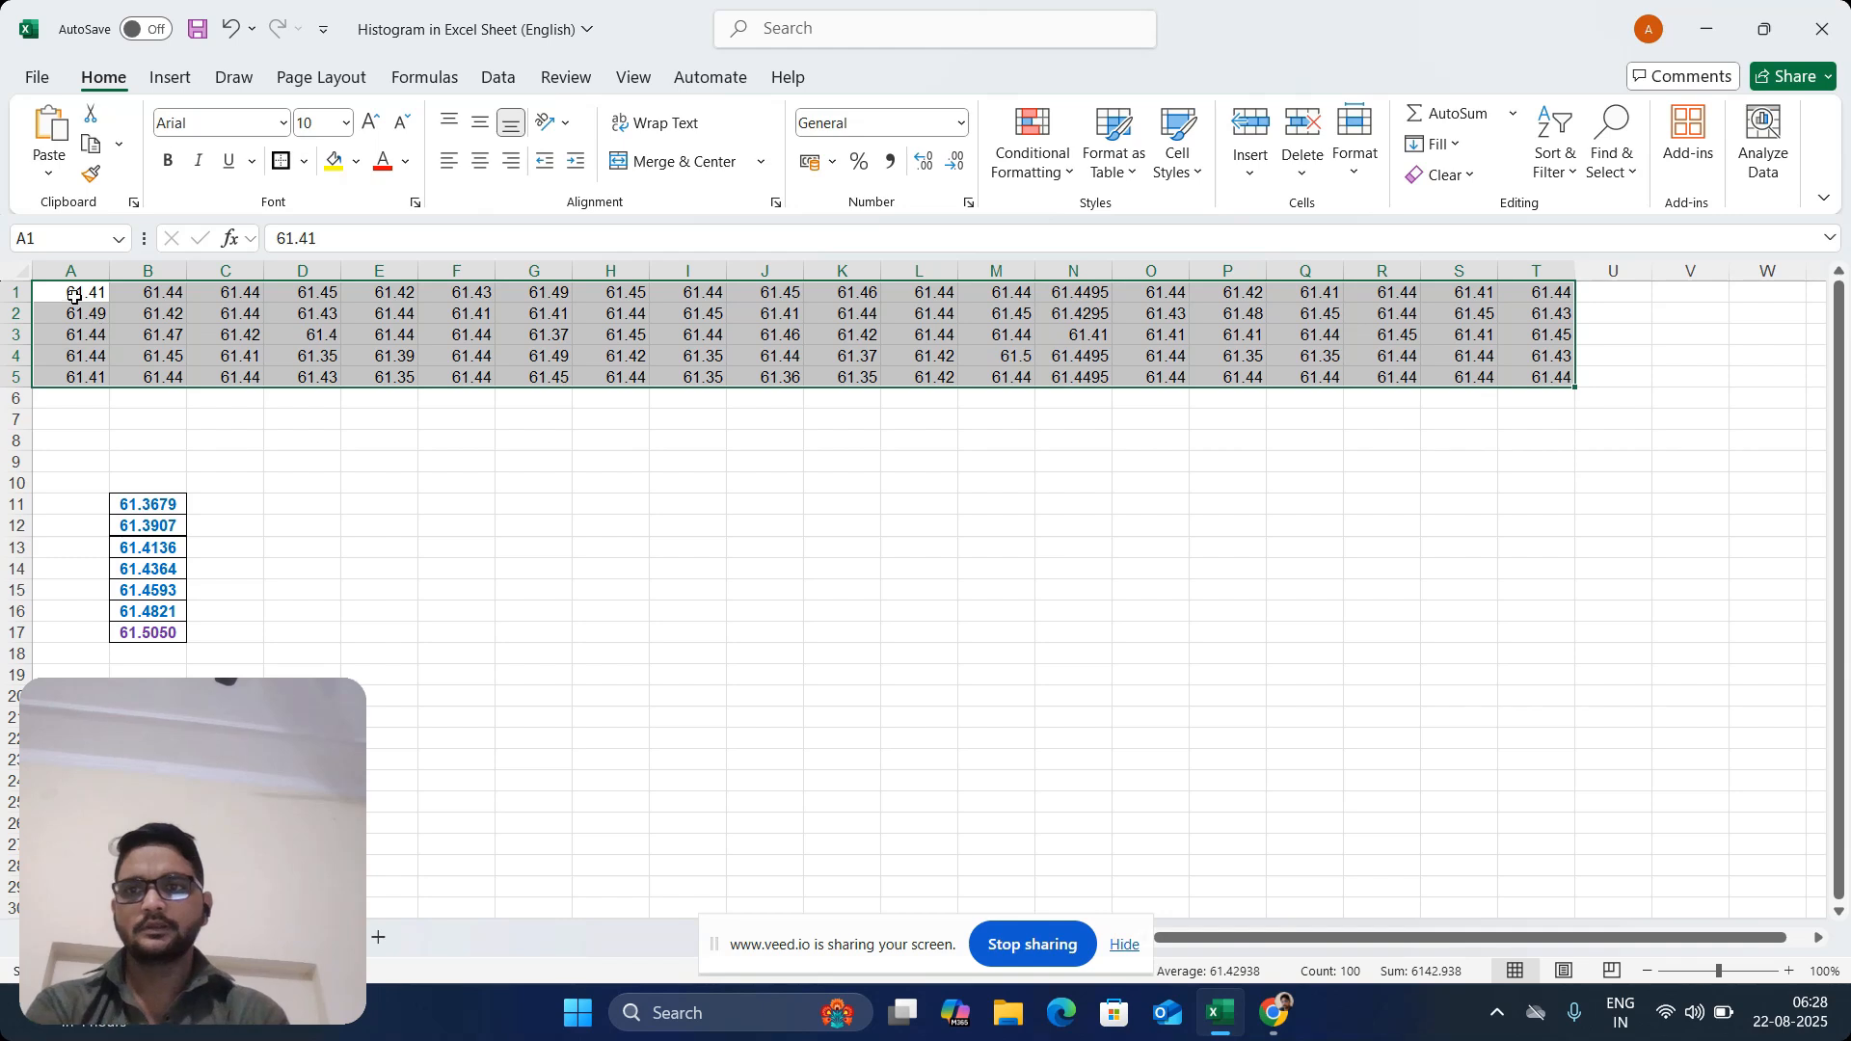
right_click(75, 295)
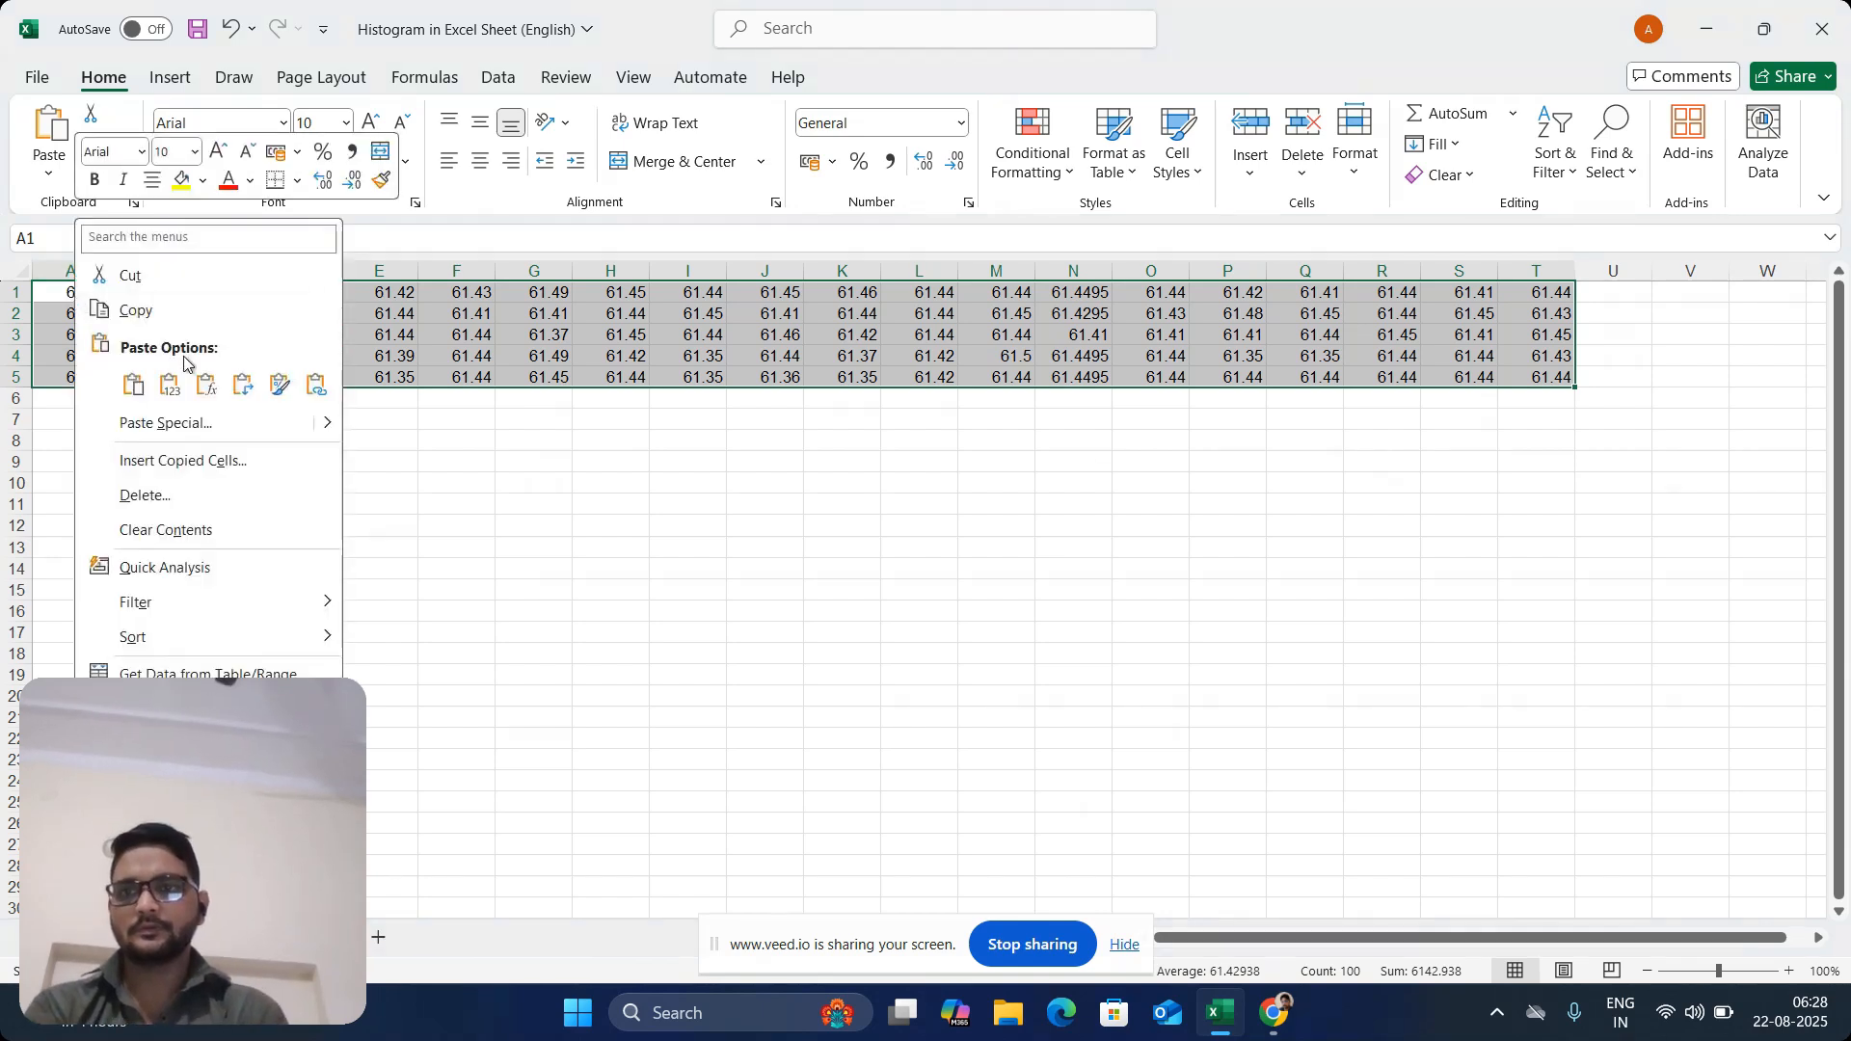
click(172, 385)
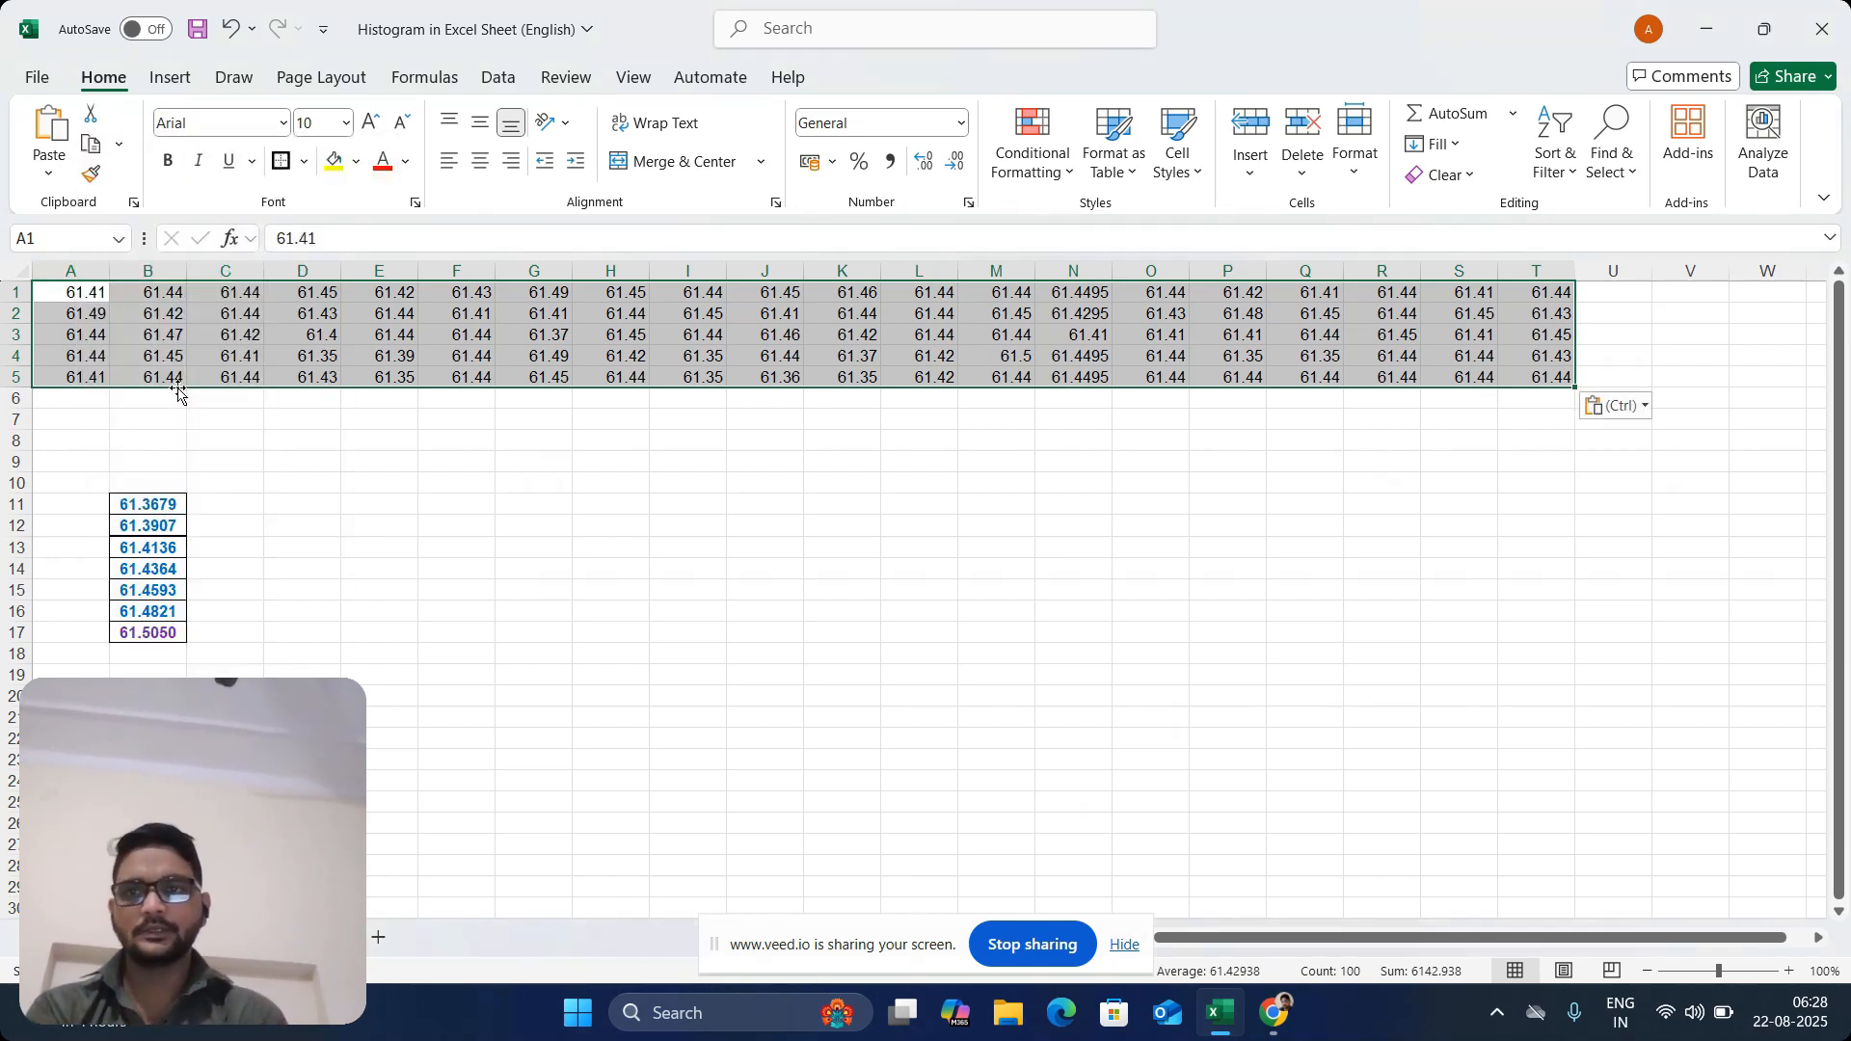
Locate the Data Analysis command among the workbook's data tools
click(169, 79)
click(500, 77)
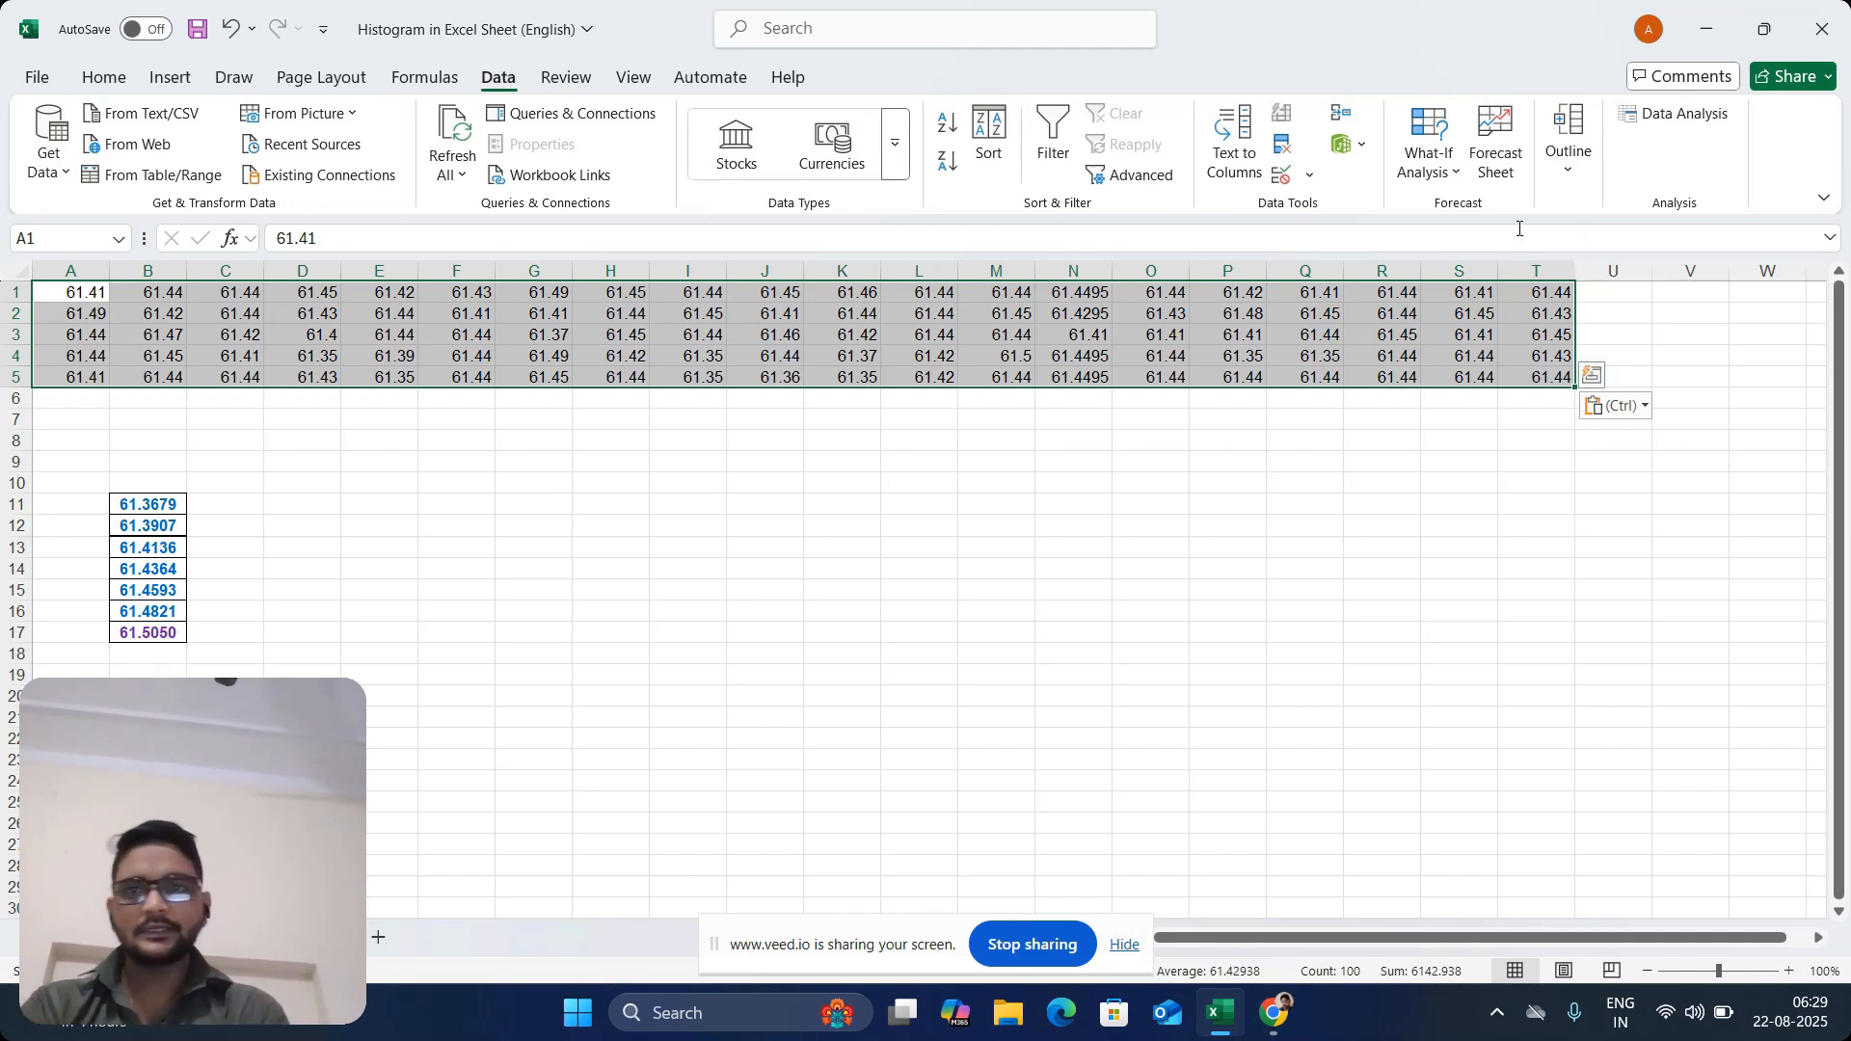
click(1662, 130)
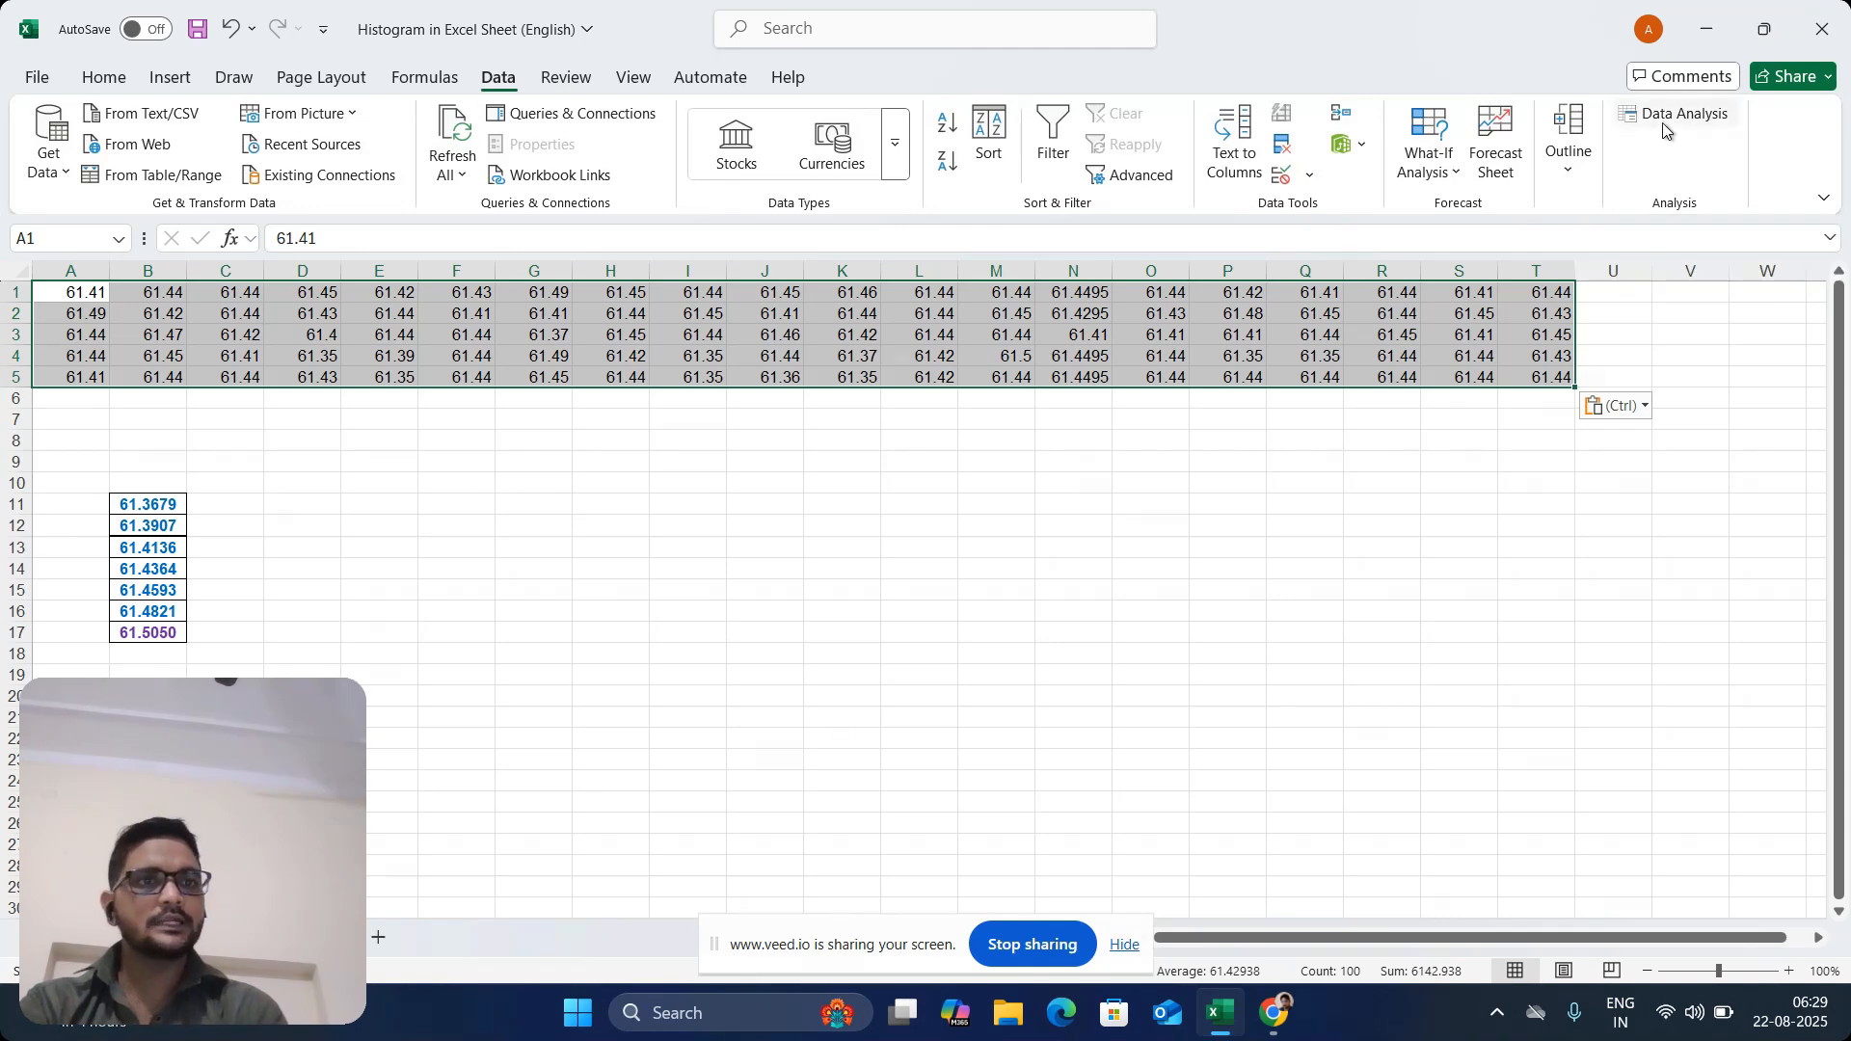
click(38, 79)
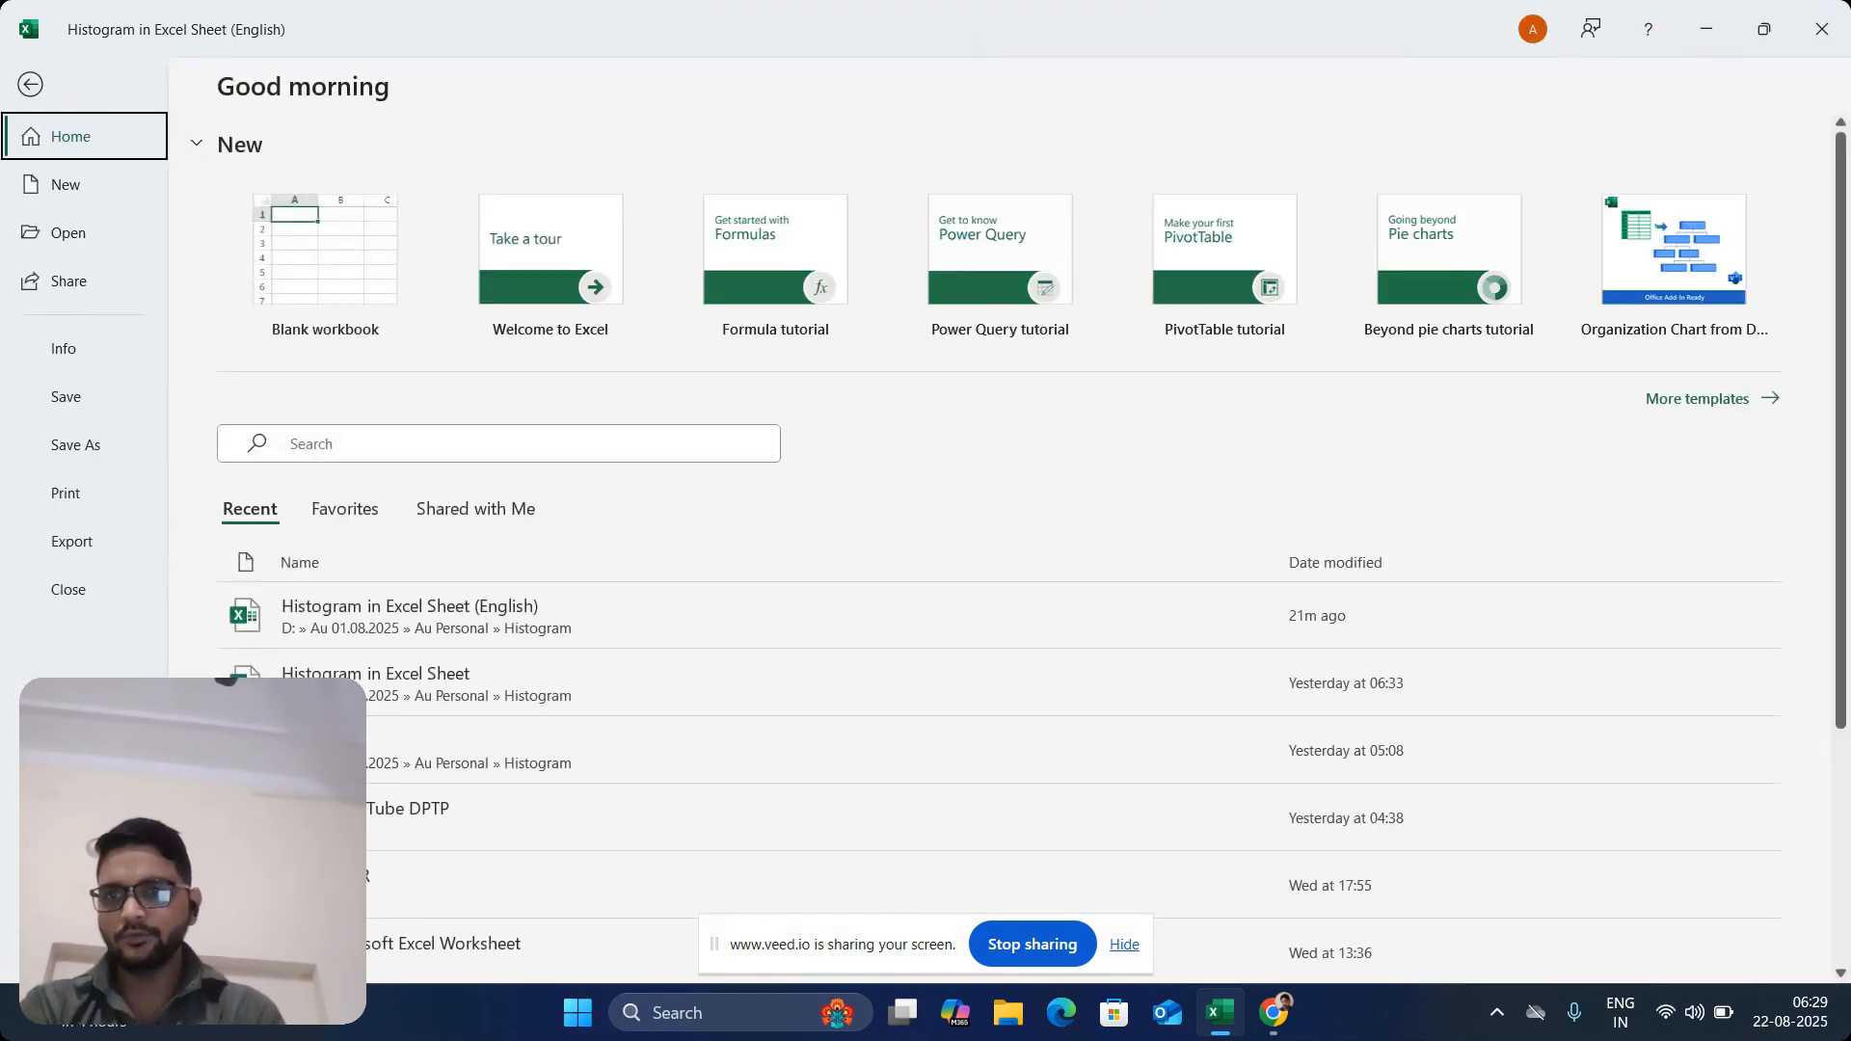
click(28, 87)
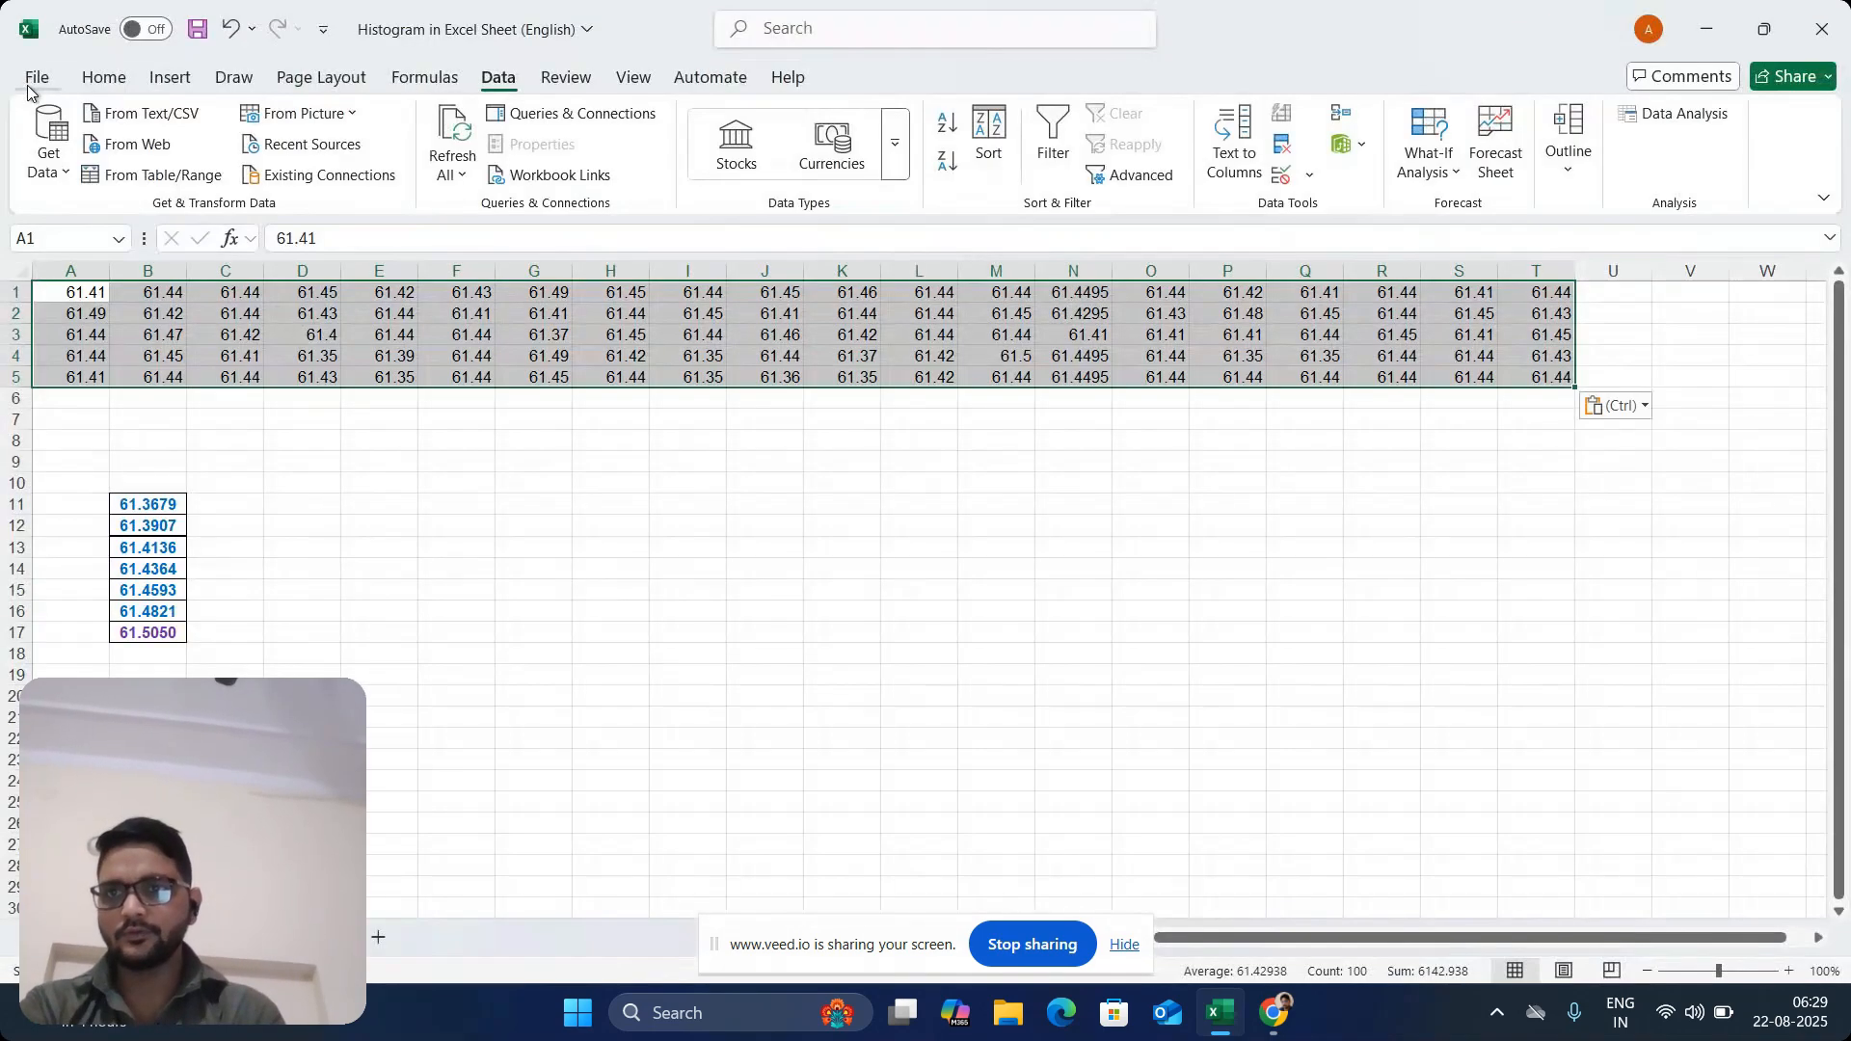
click(28, 87)
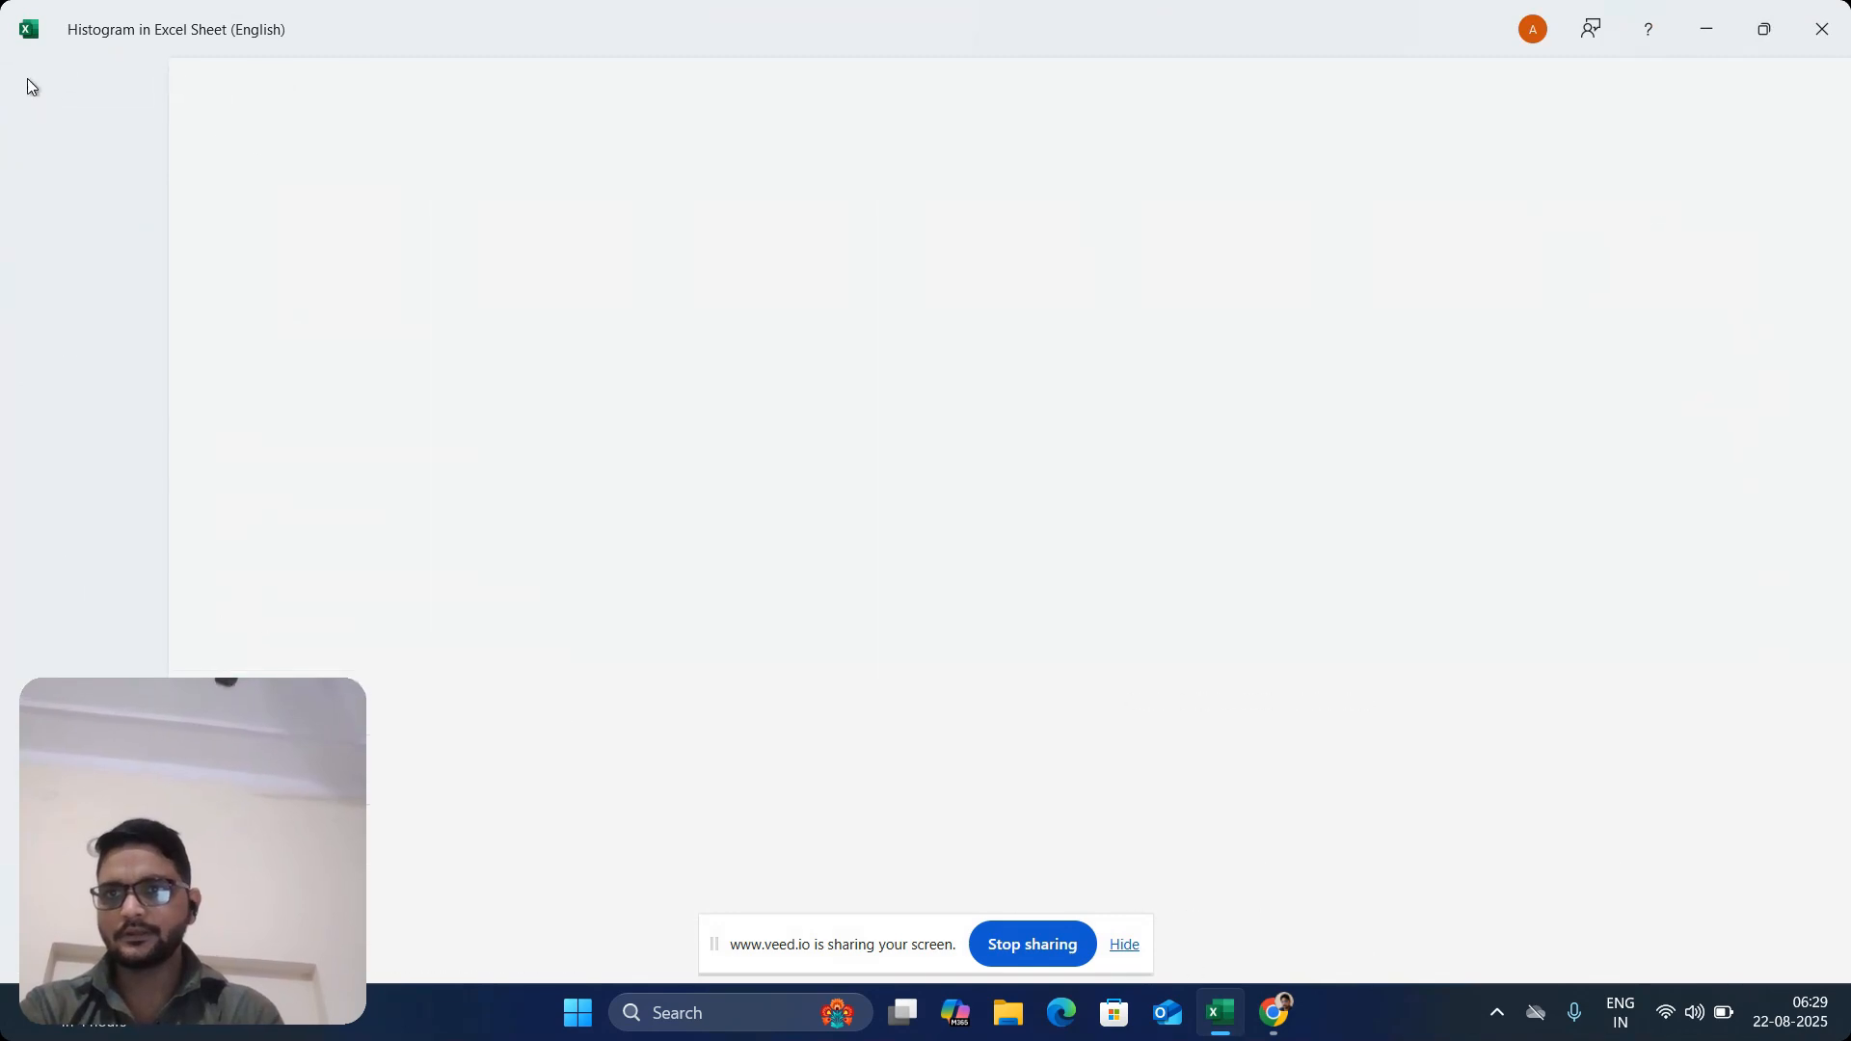
click(28, 87)
Check in the Excel add-ins list that Analysis ToolPak and Analysis ToolPak - VBA are enabled, and accept the list
click(38, 78)
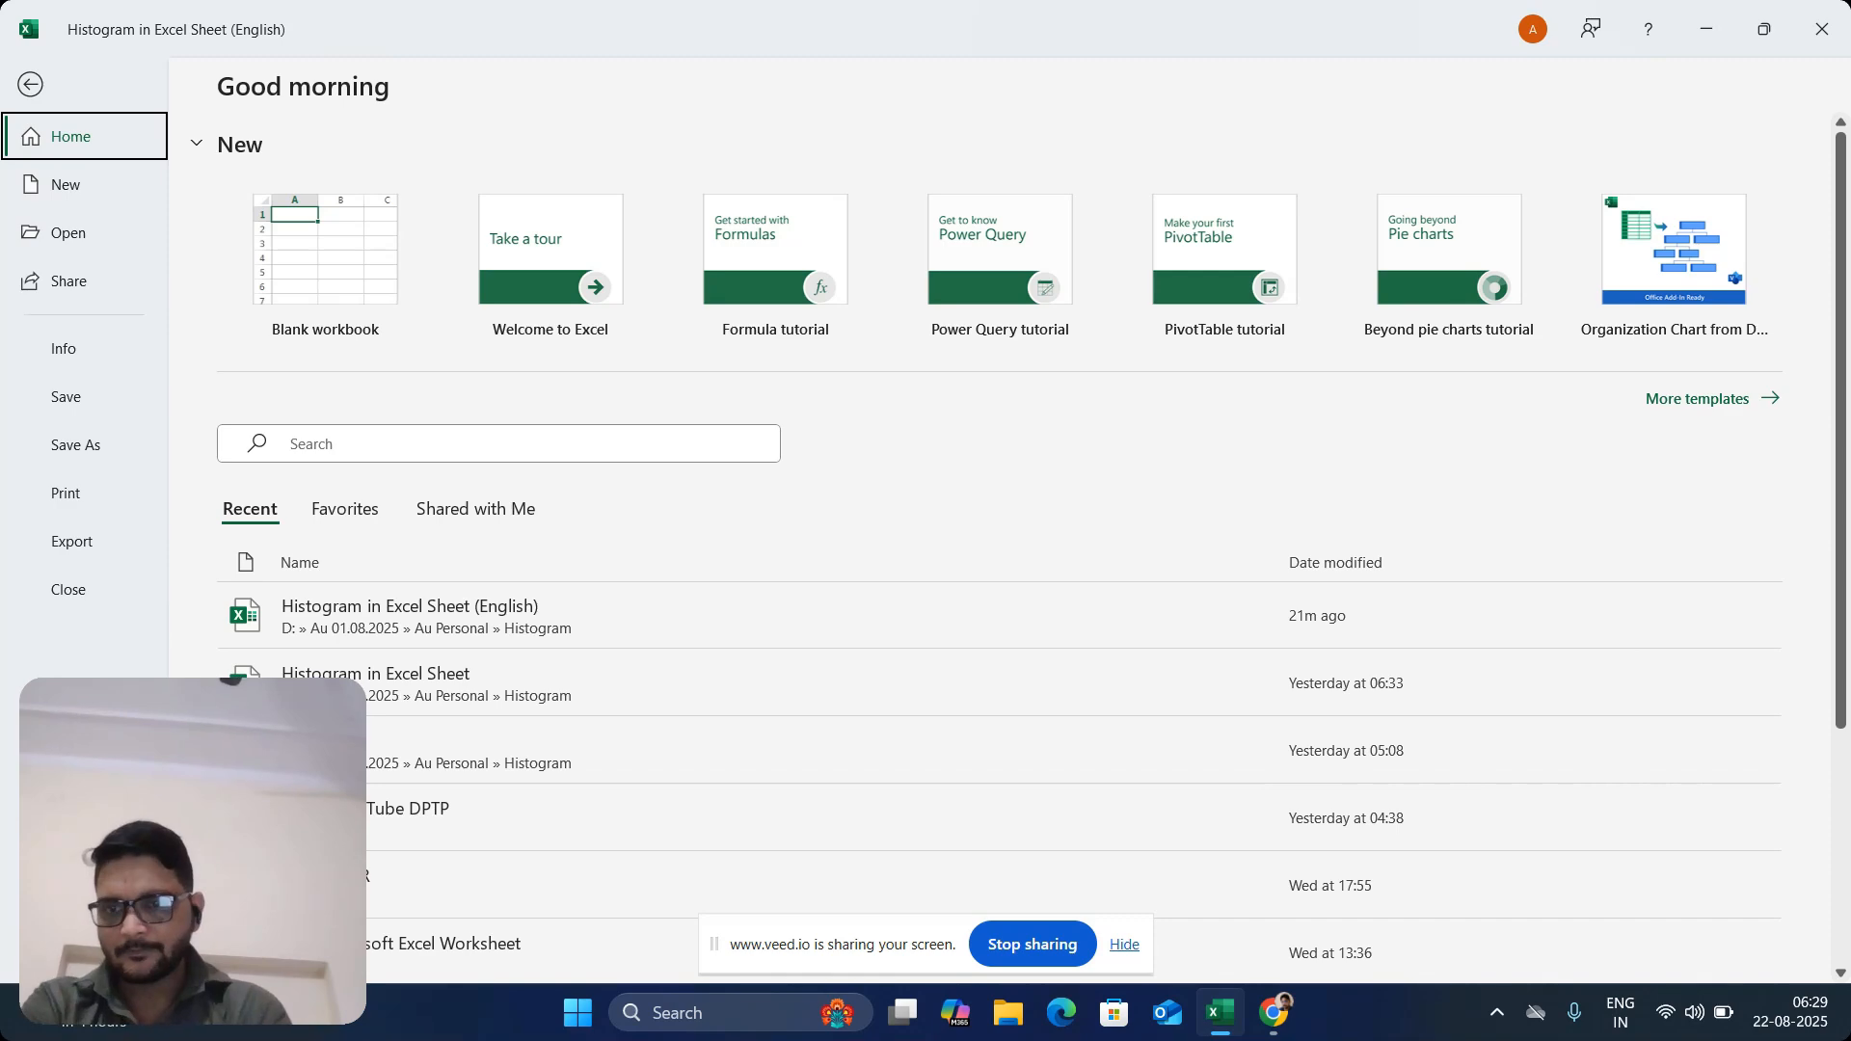
click(75, 941)
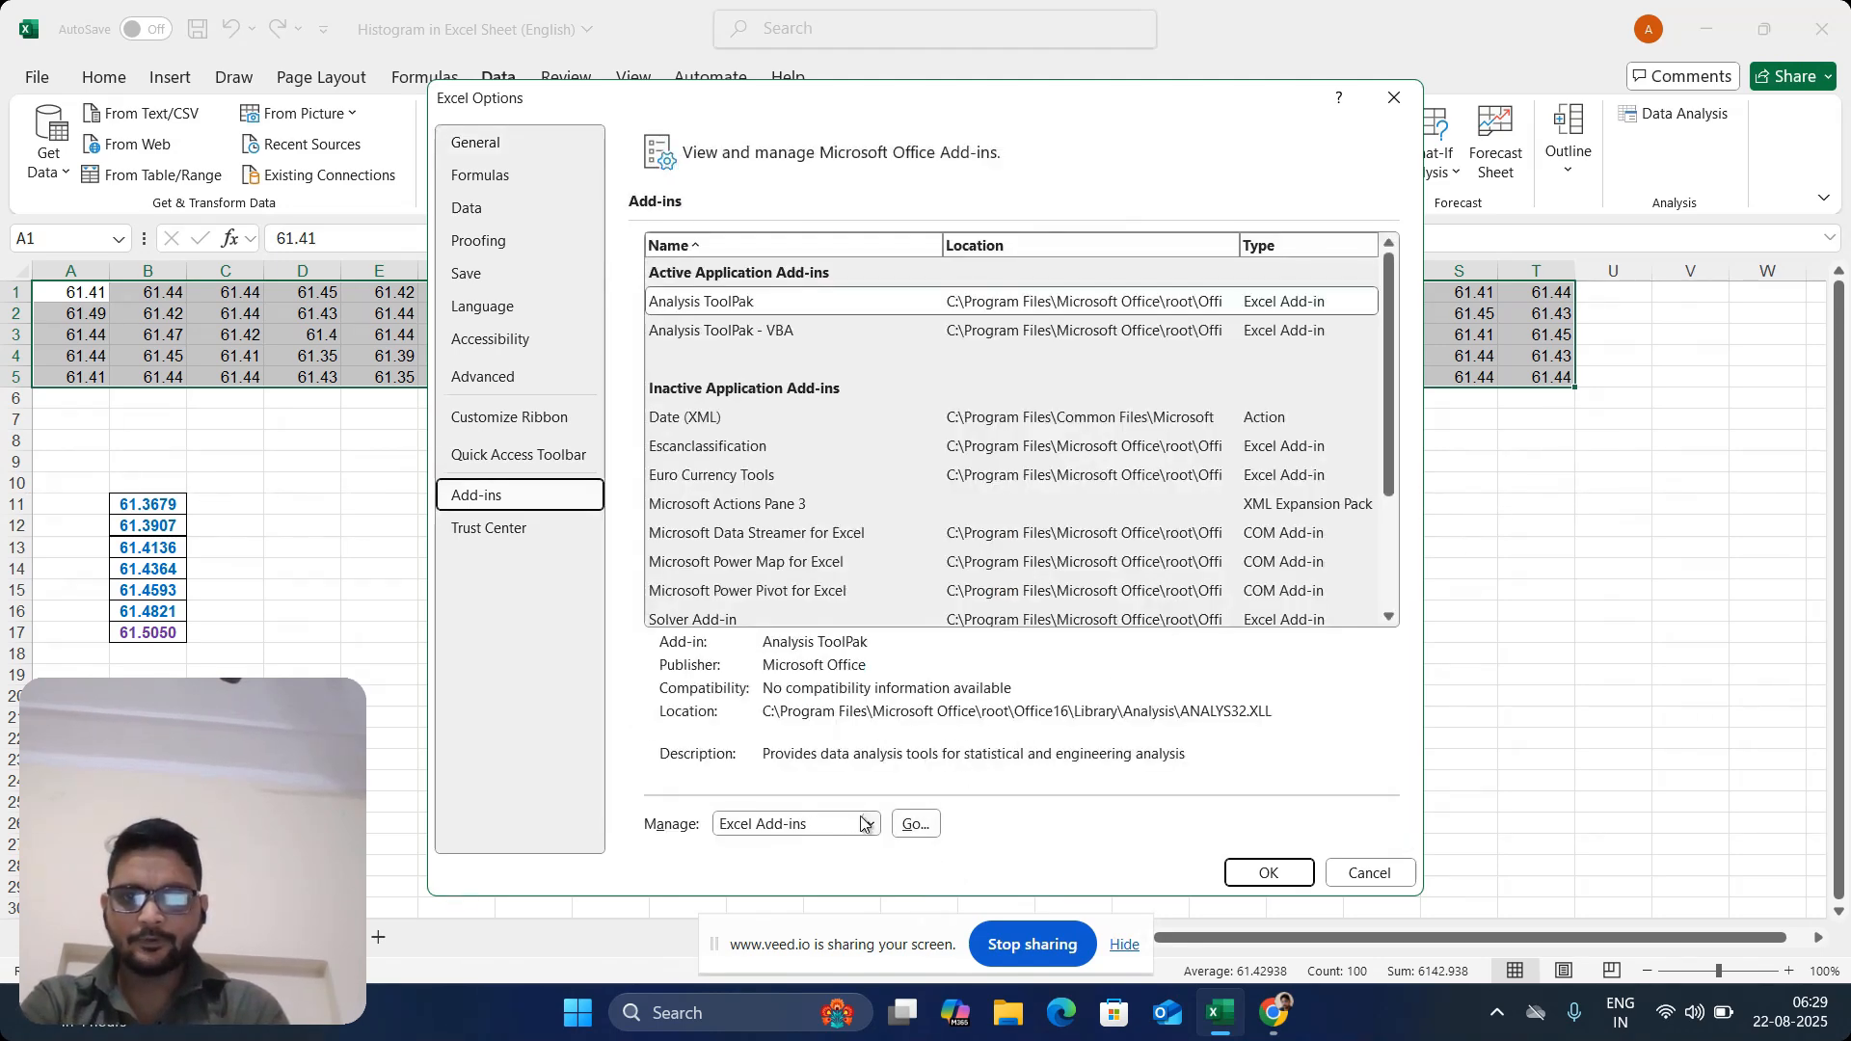
click(921, 822)
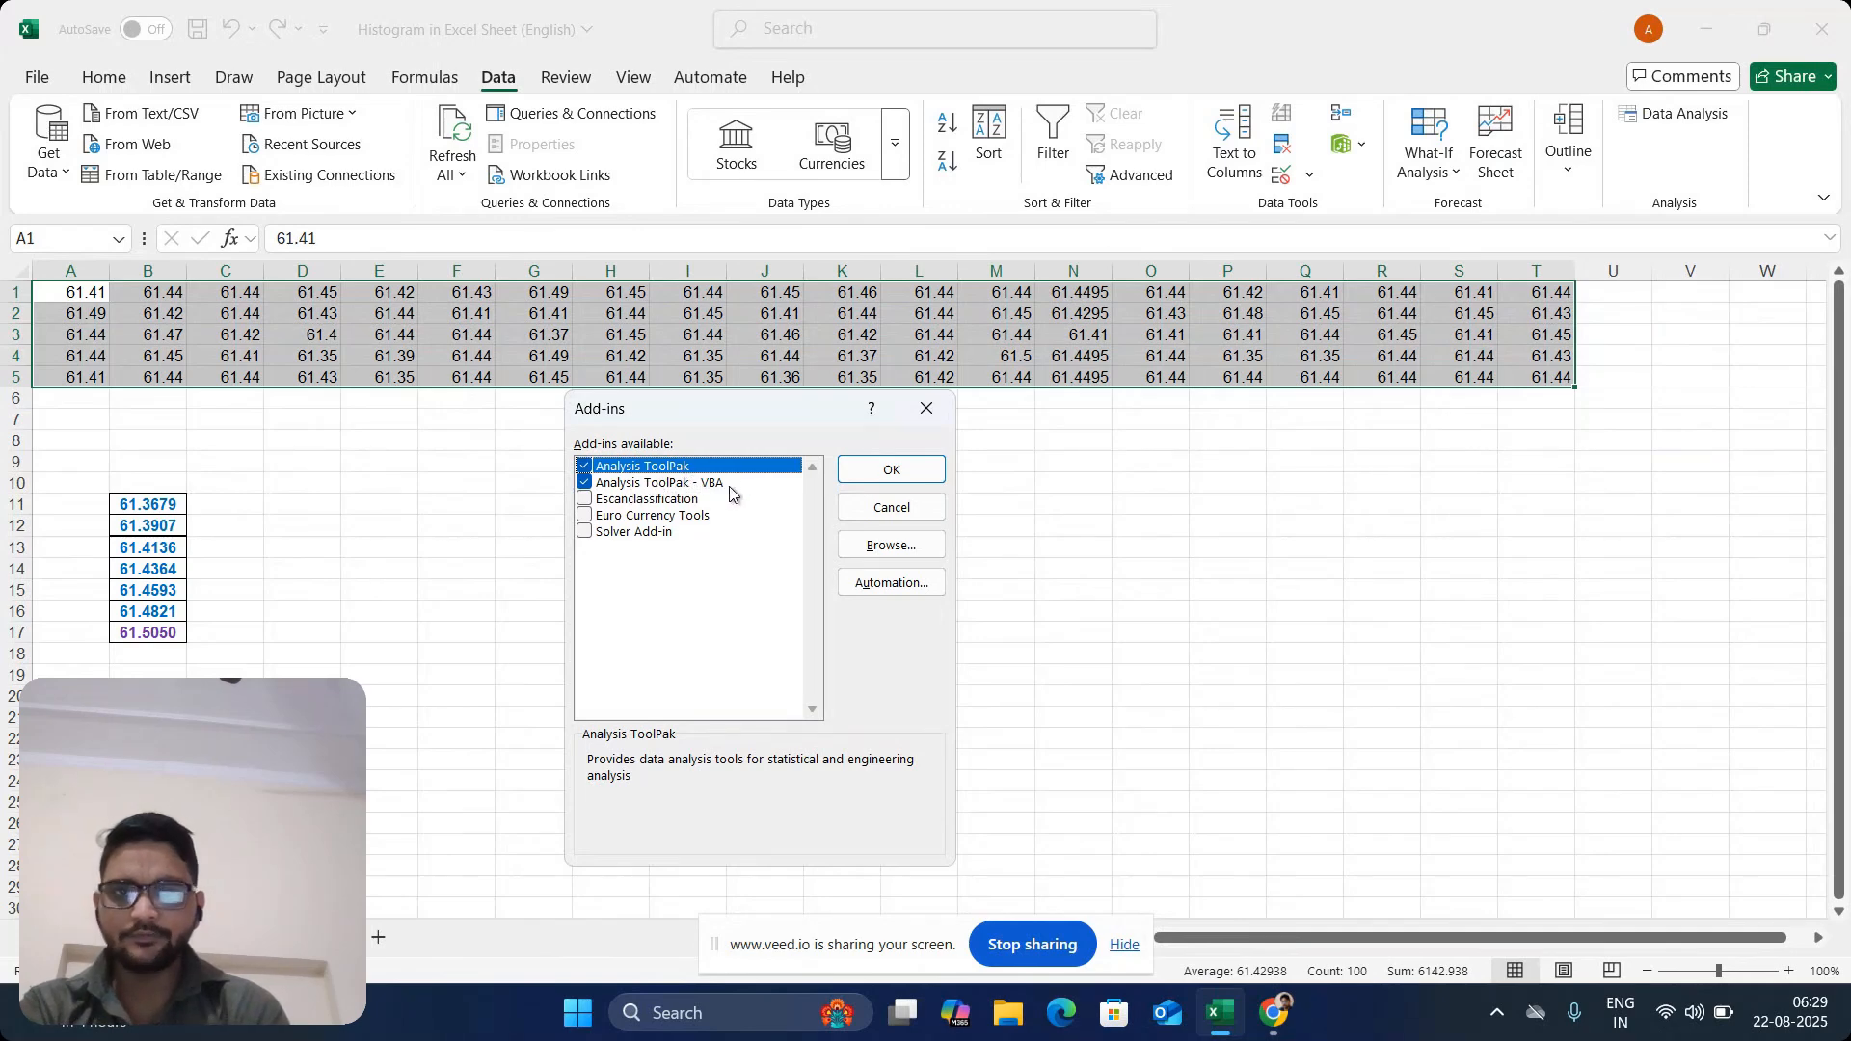
click(921, 469)
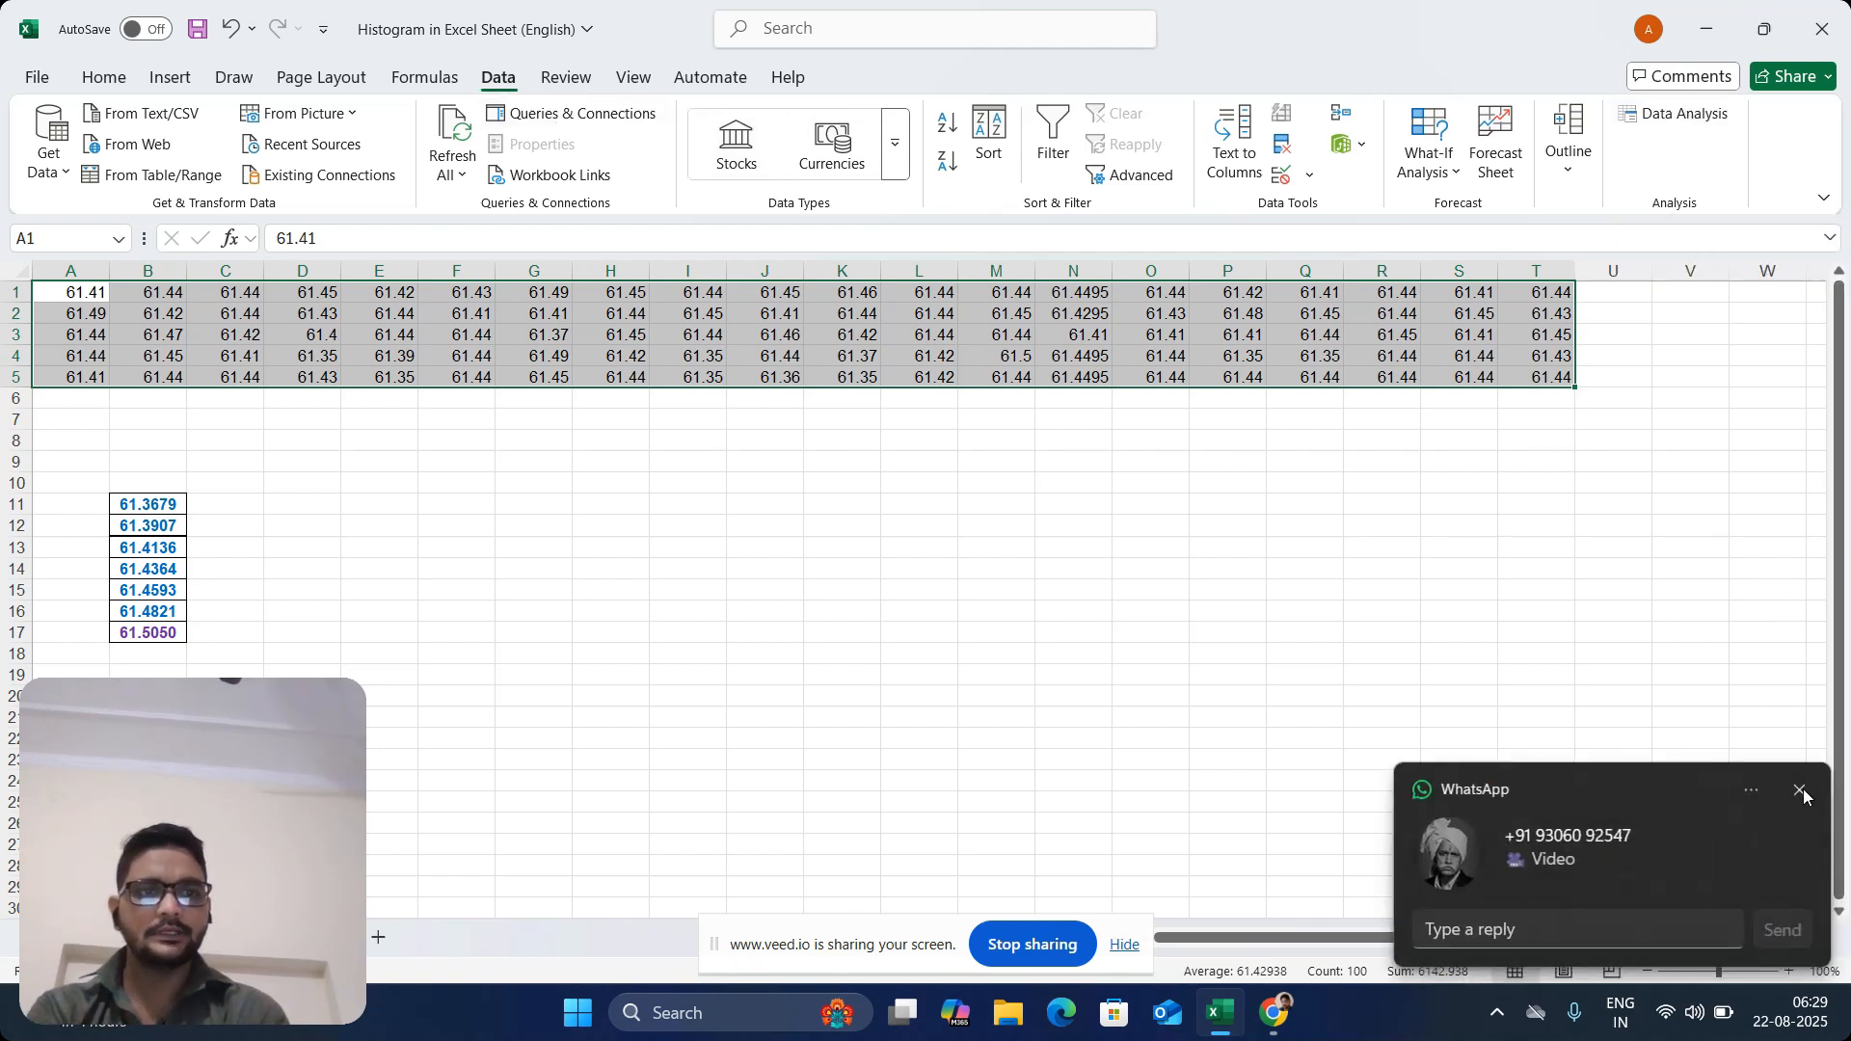
Dismiss the WhatsApp notification covering the worksheet
click(1752, 791)
click(1329, 644)
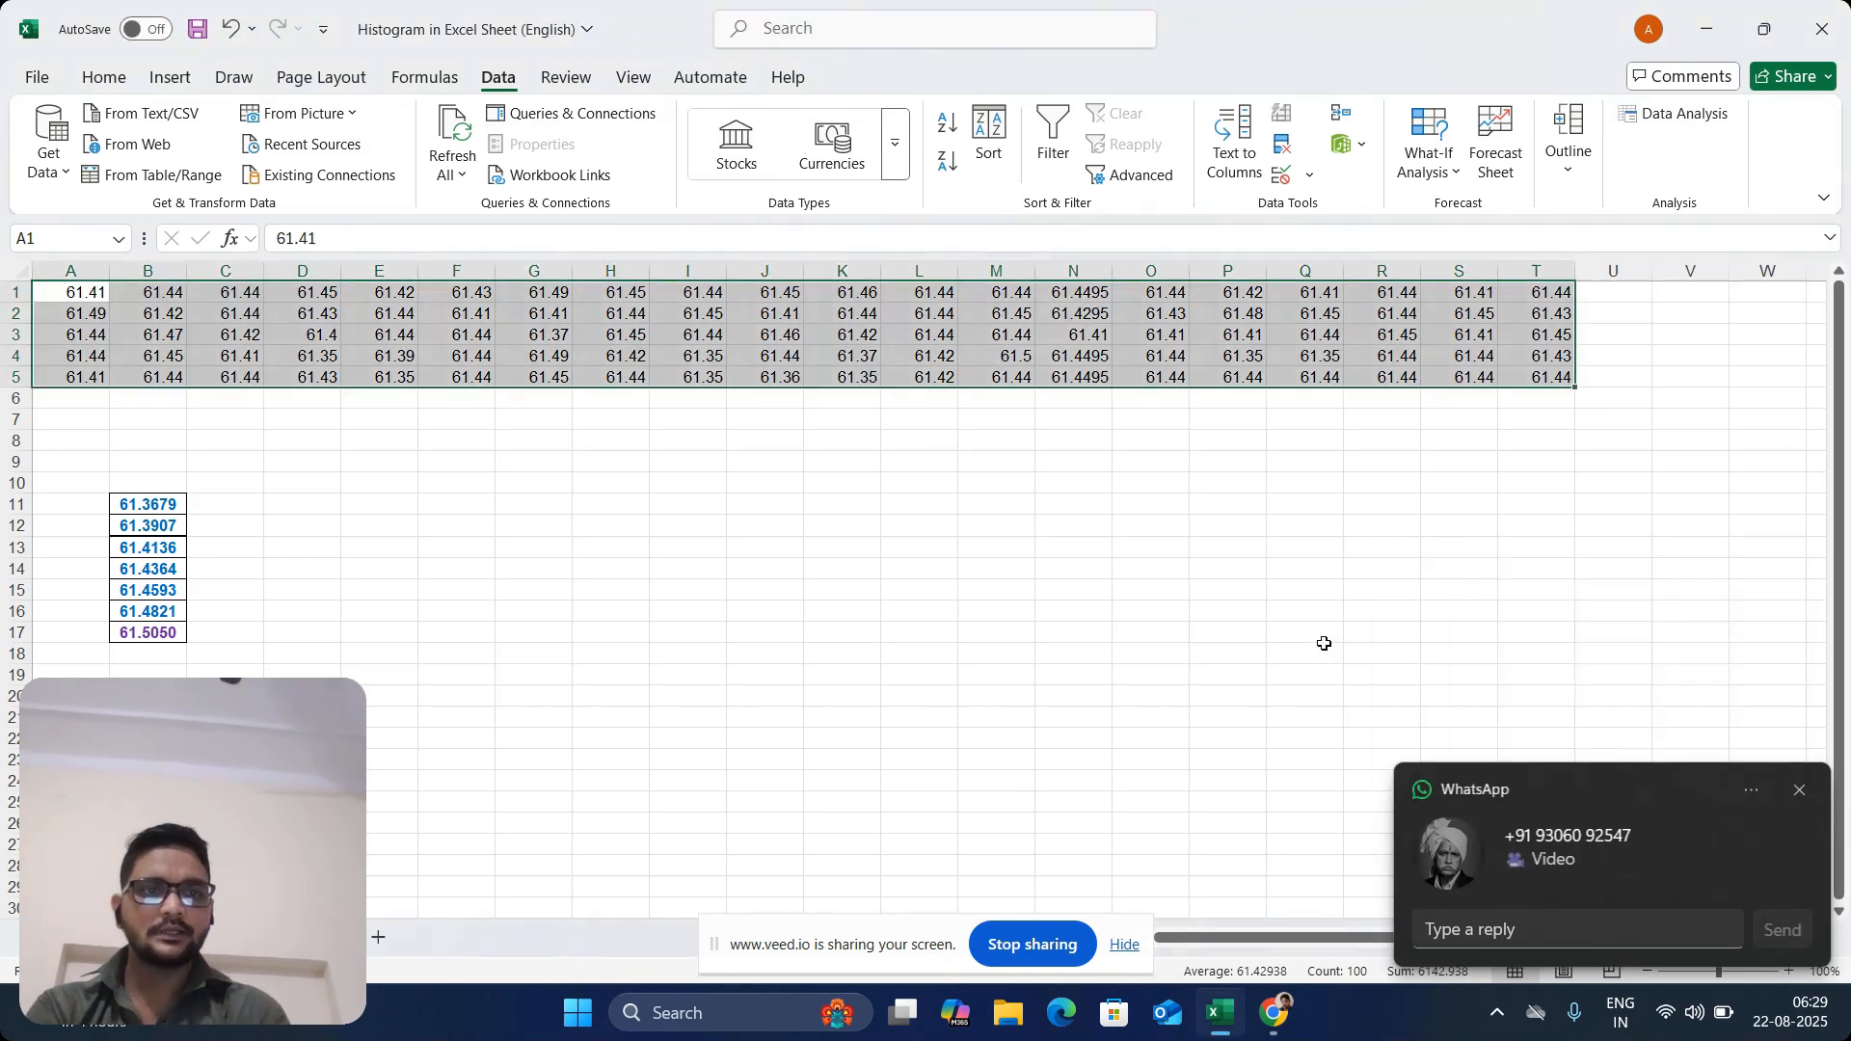
click(1799, 791)
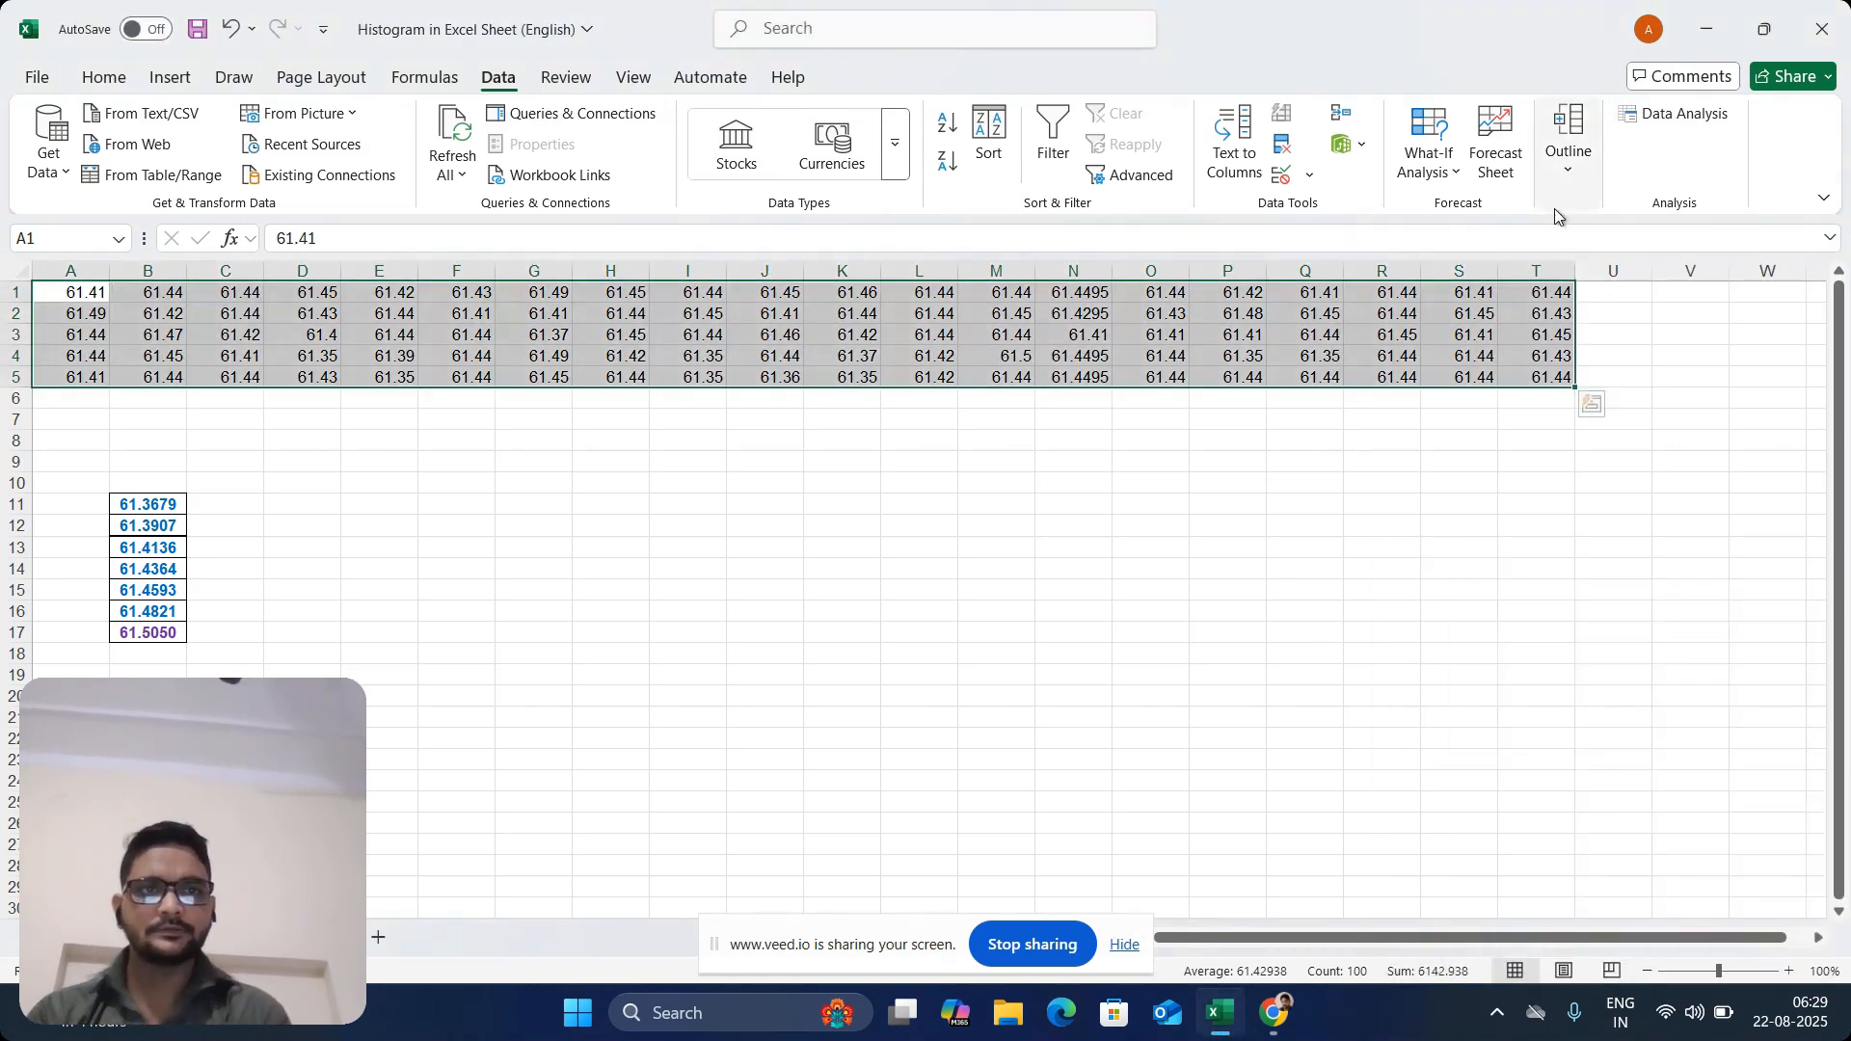
Generate a Data Analysis histogram of the readings in A1:T5 on a new worksheet, with chart output and no bin range
click(1673, 114)
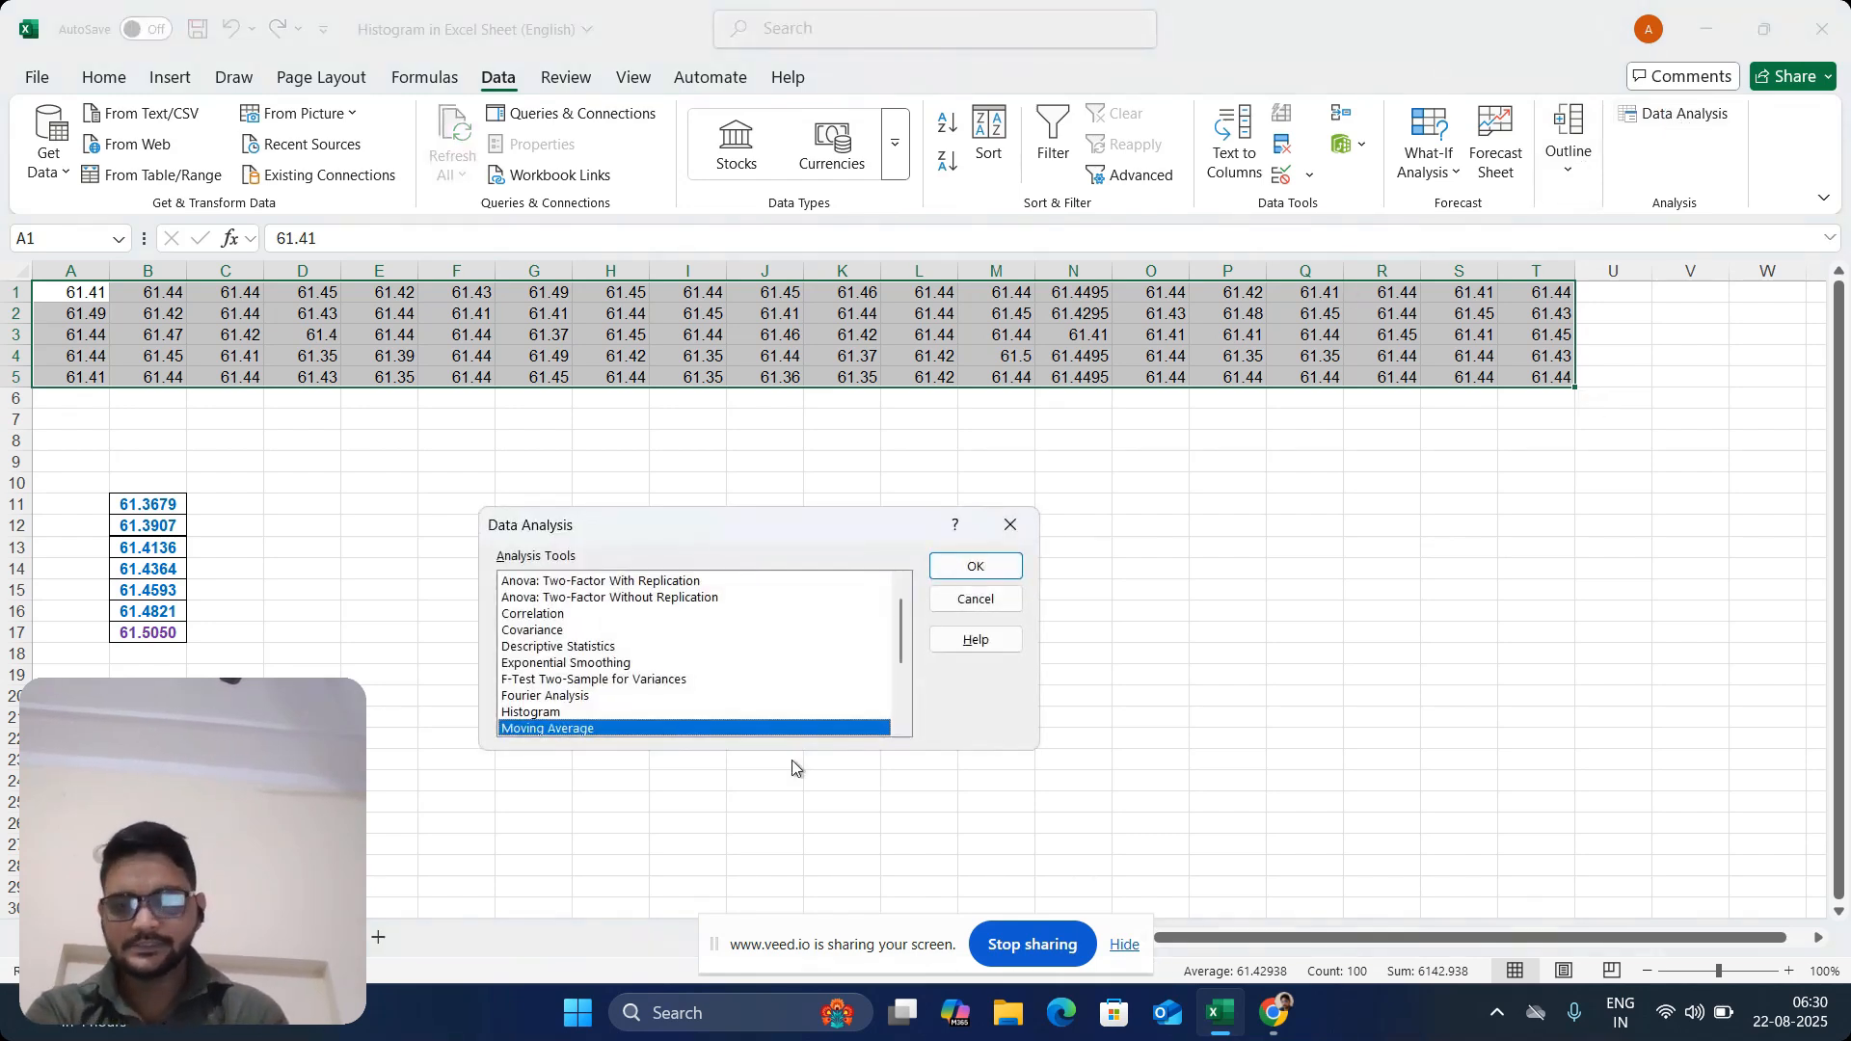
click(543, 713)
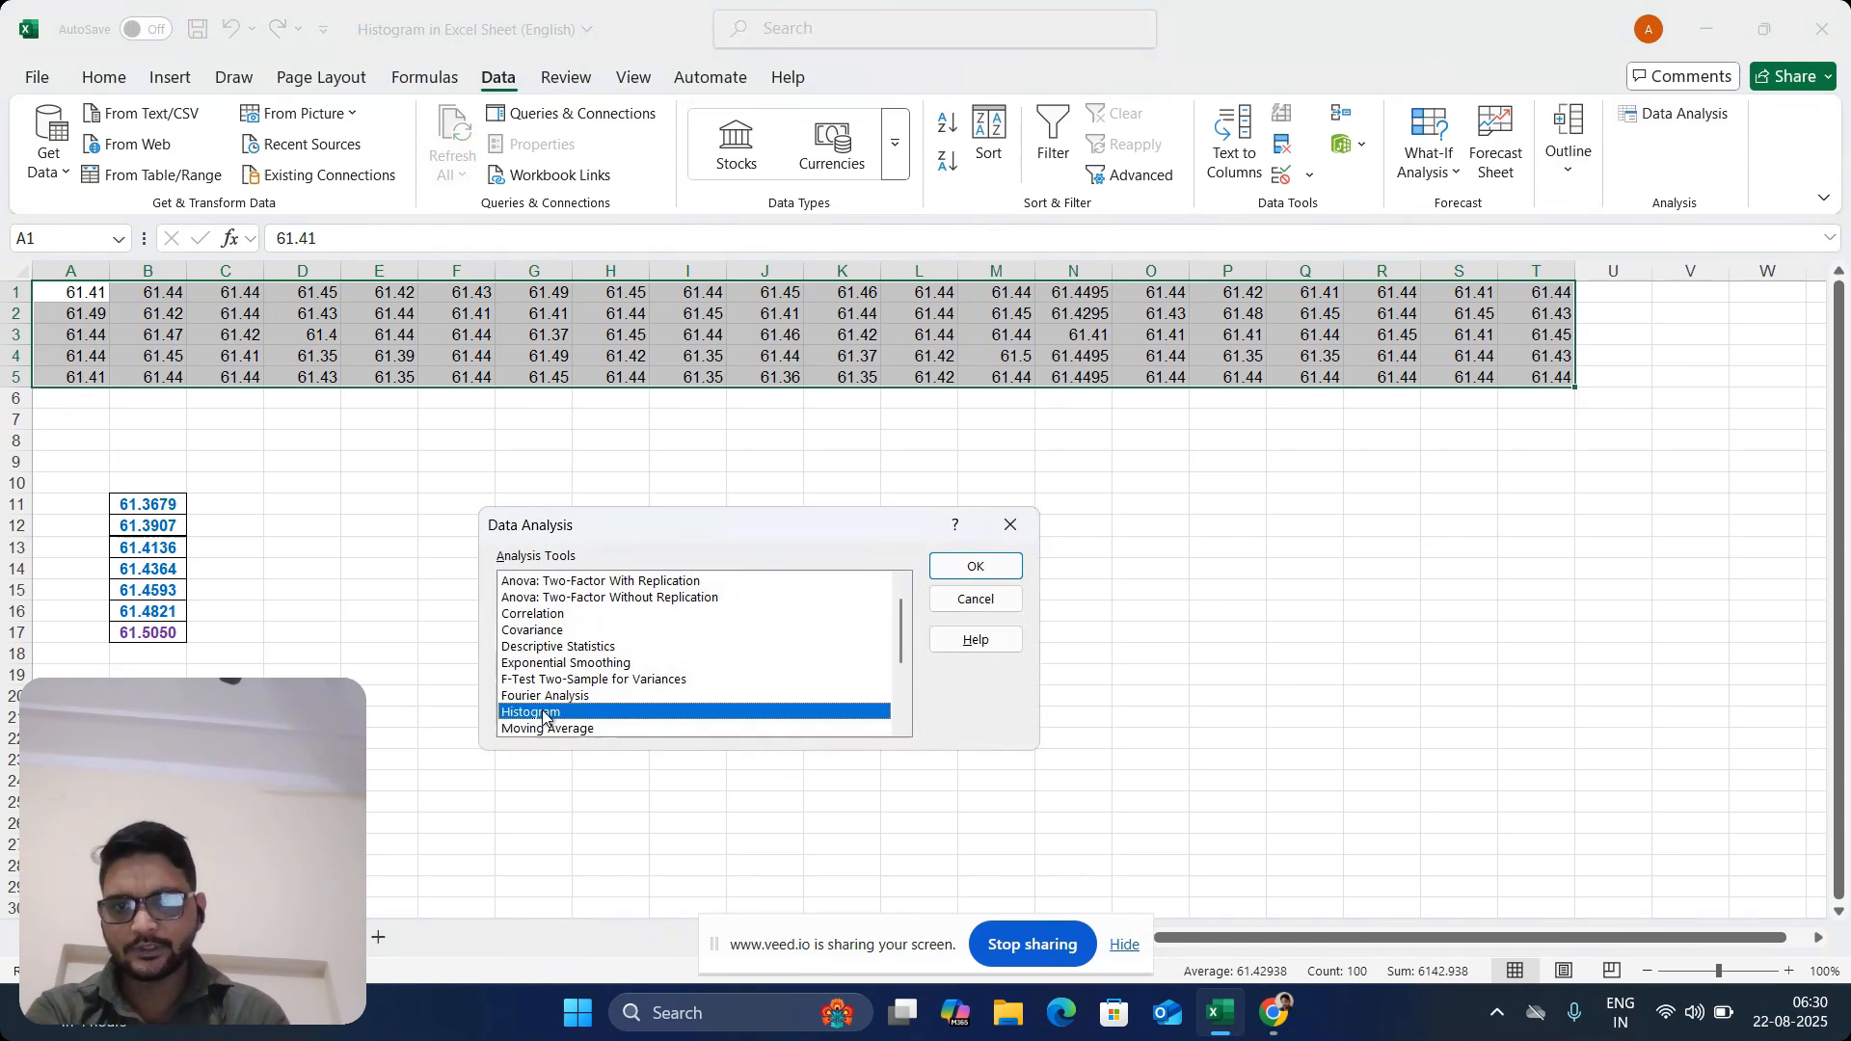
click(1001, 571)
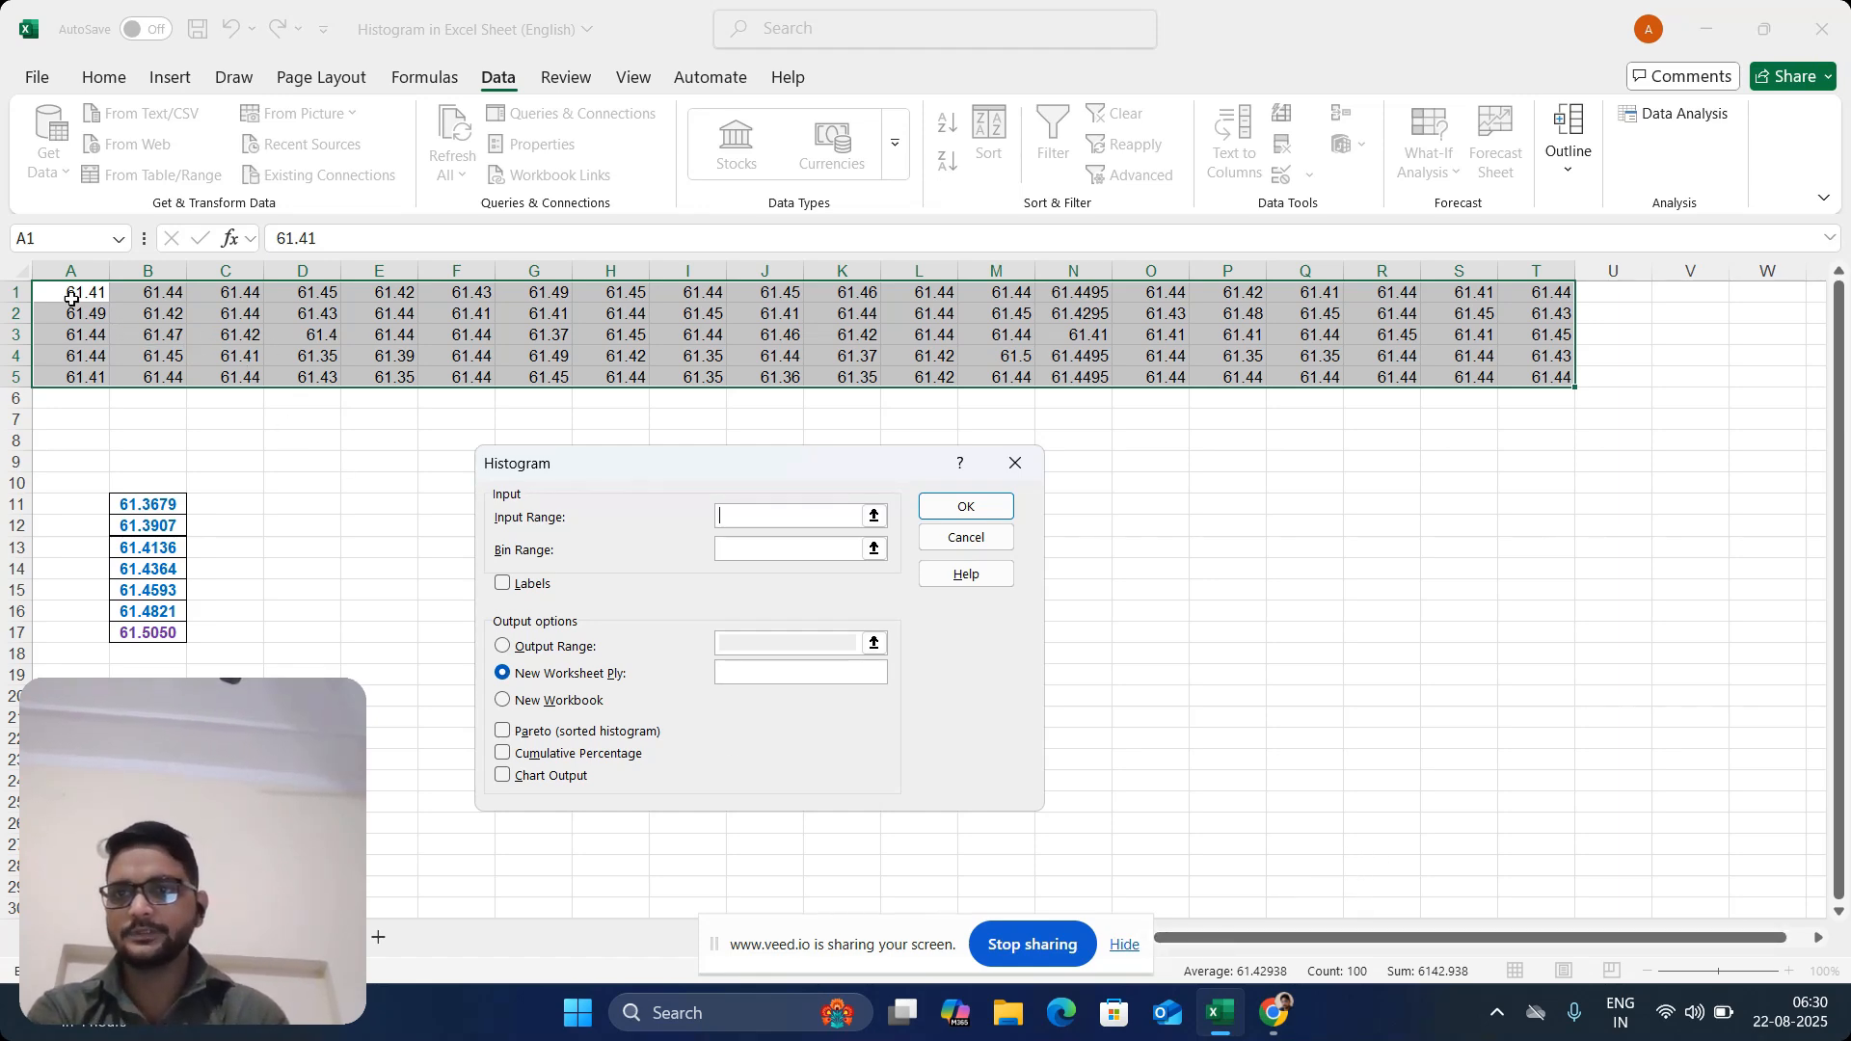
drag(72, 291, 1542, 376)
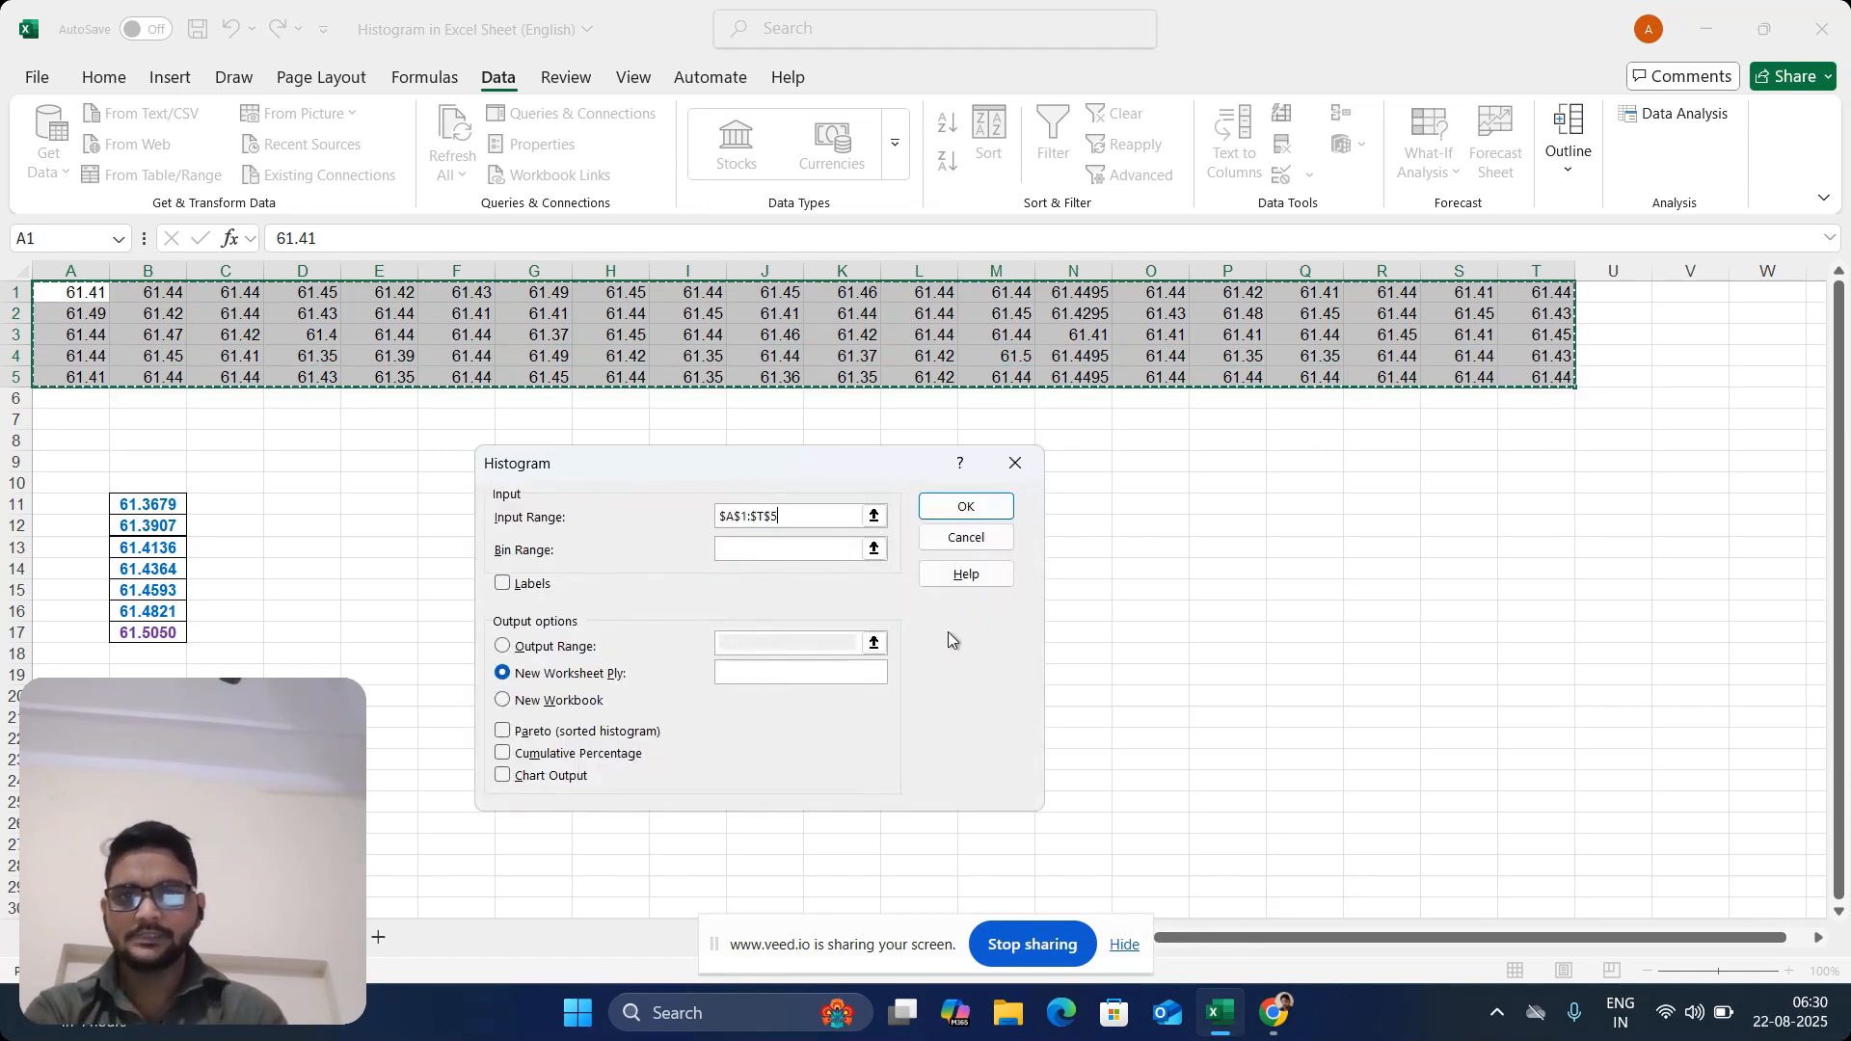
click(768, 550)
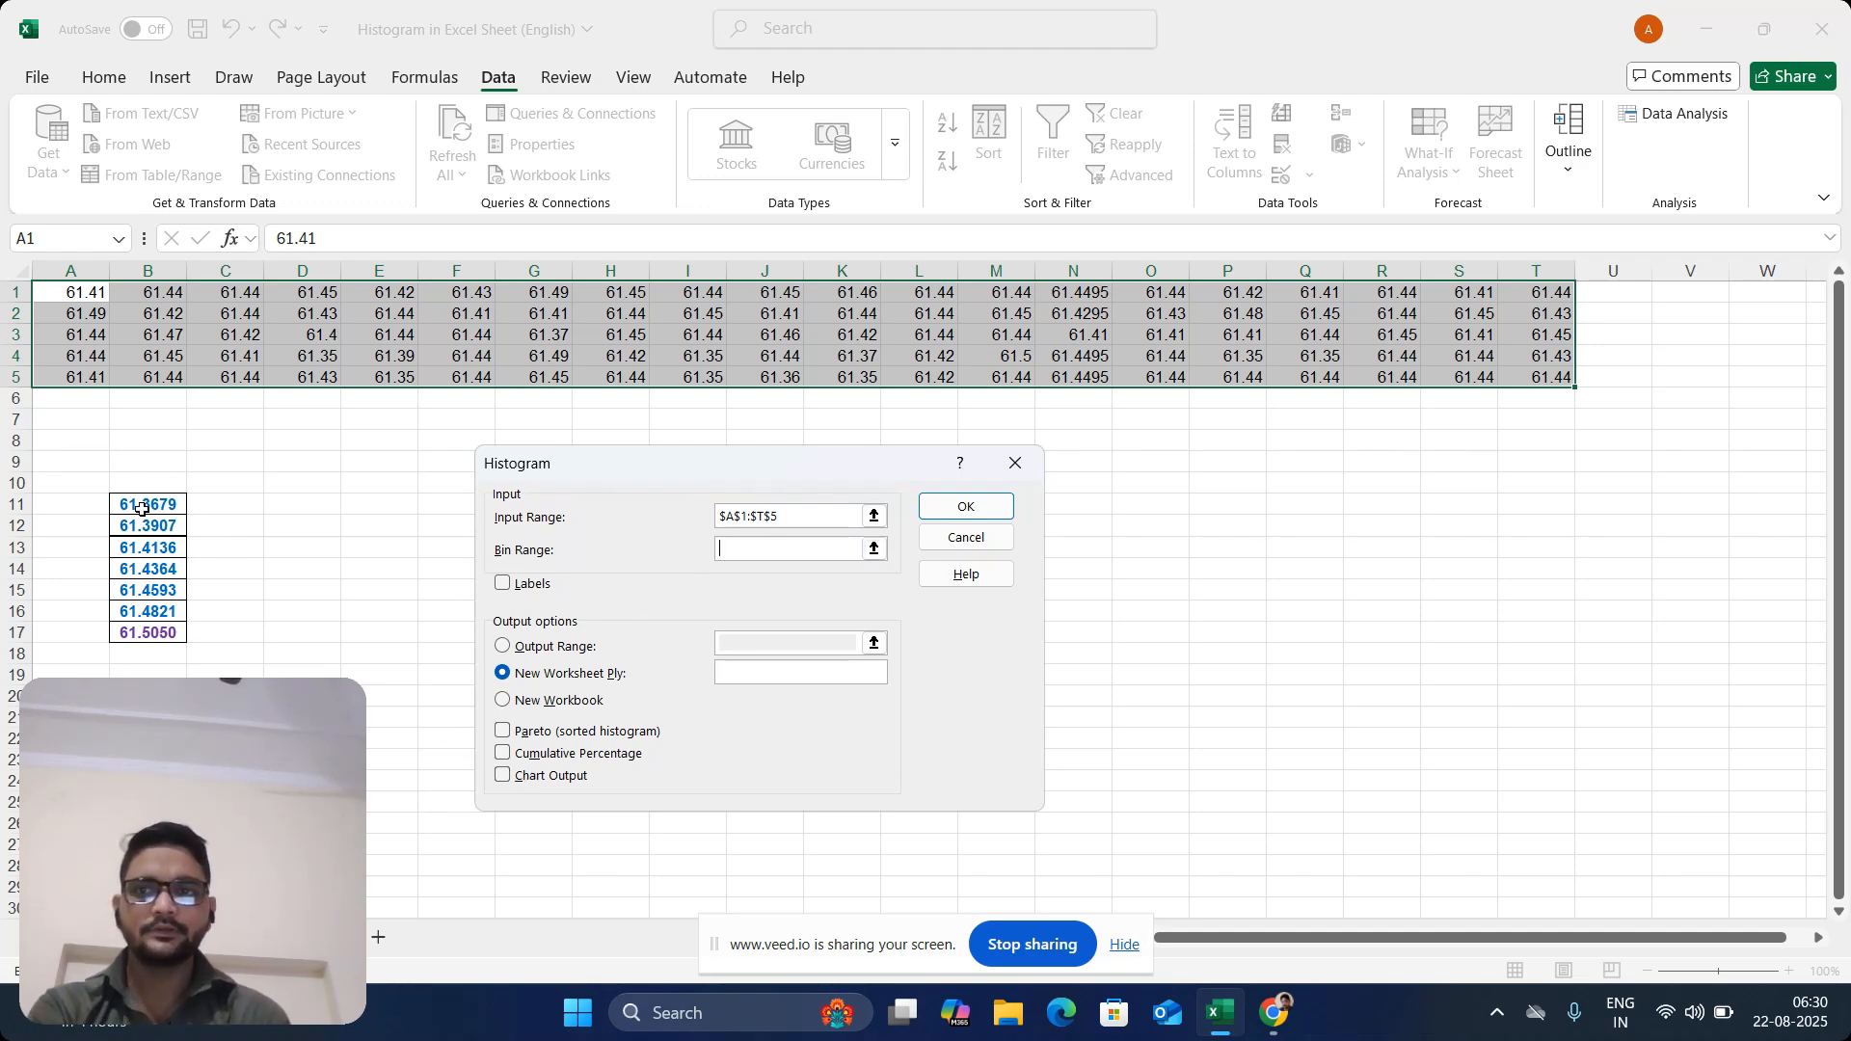
click(502, 777)
click(965, 506)
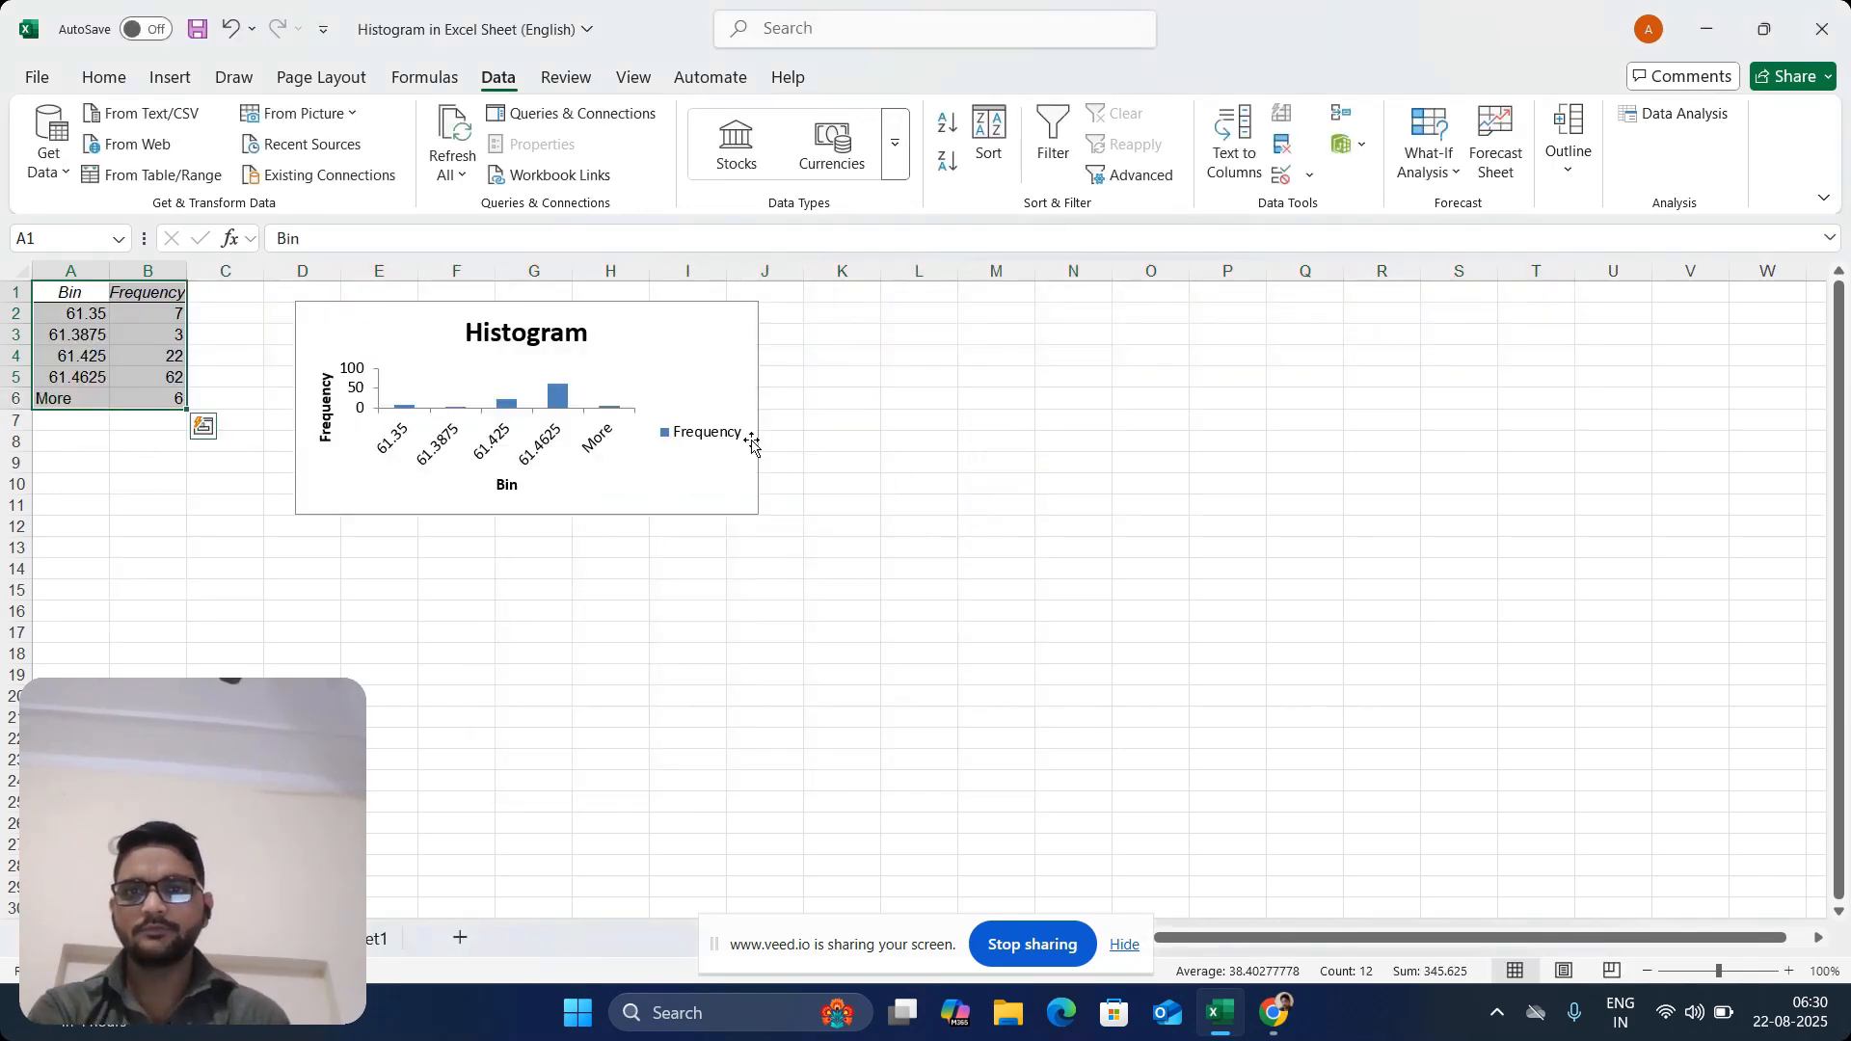
Enlarge the generated histogram chart to cover about D2:P18
click(758, 445)
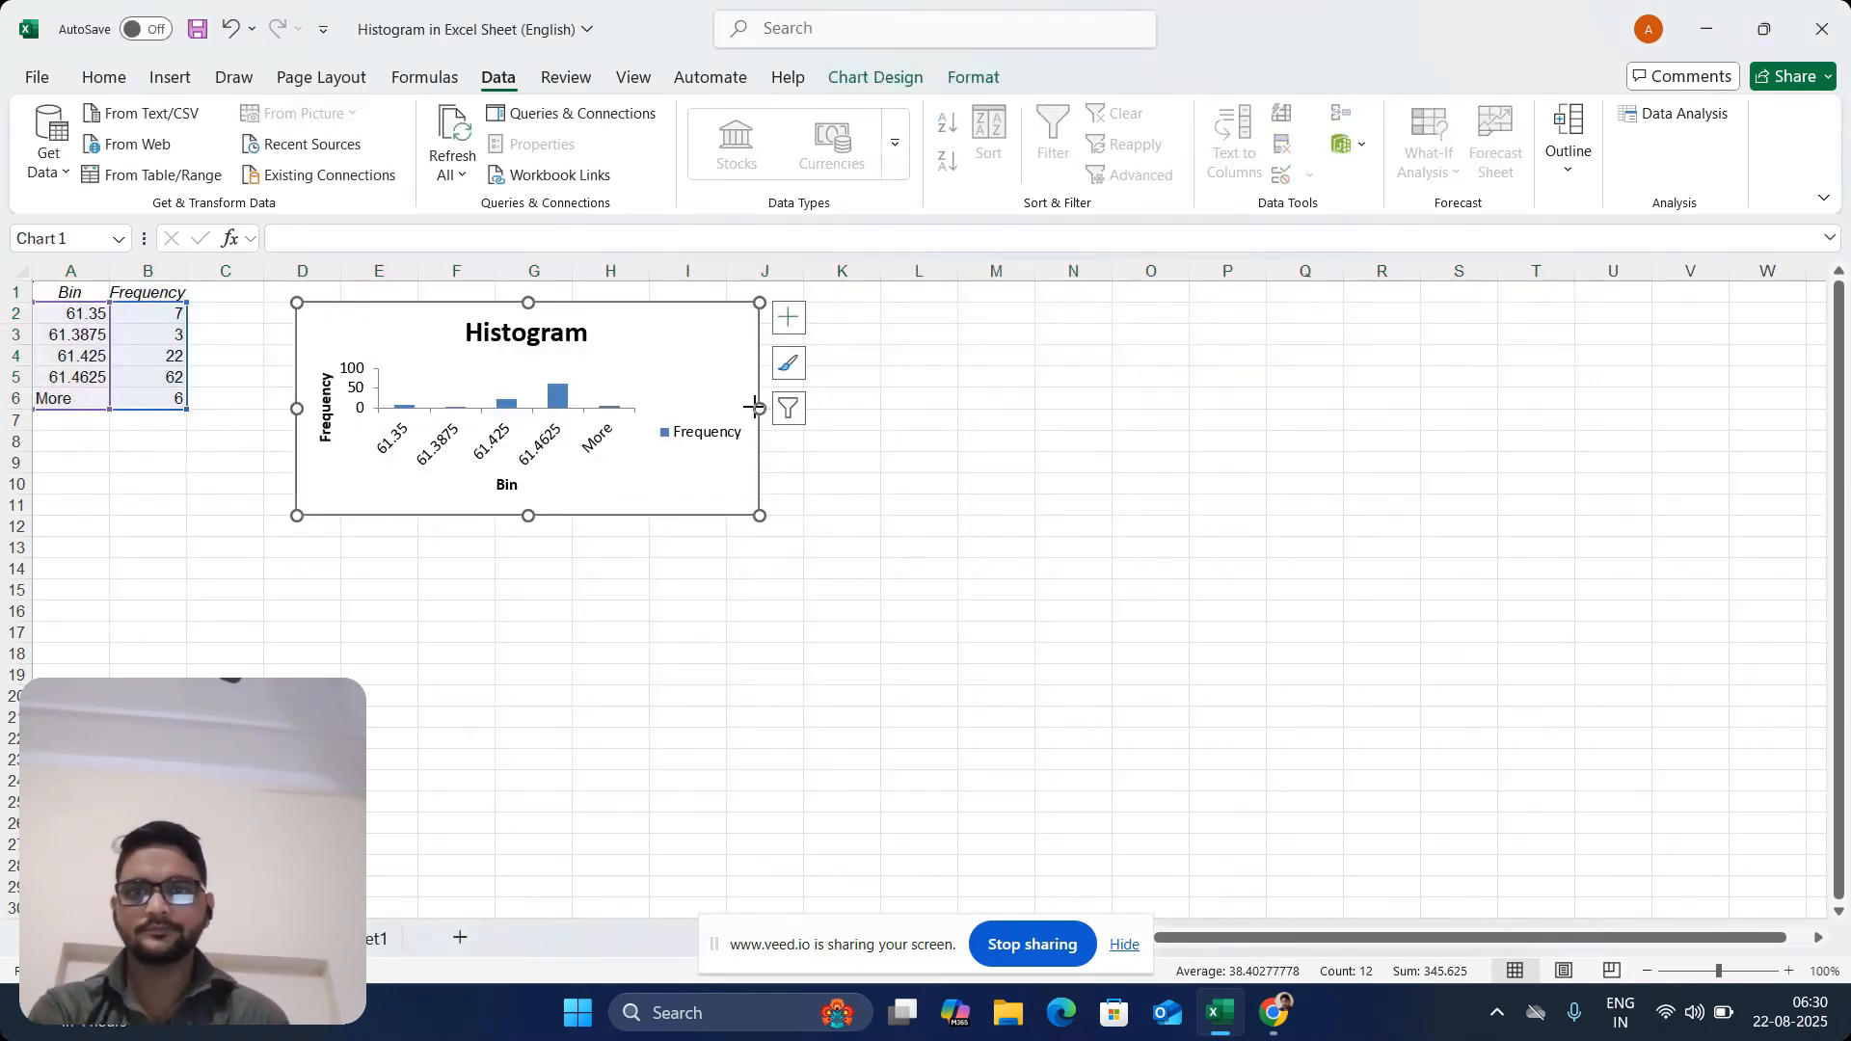
drag(757, 407, 1273, 408)
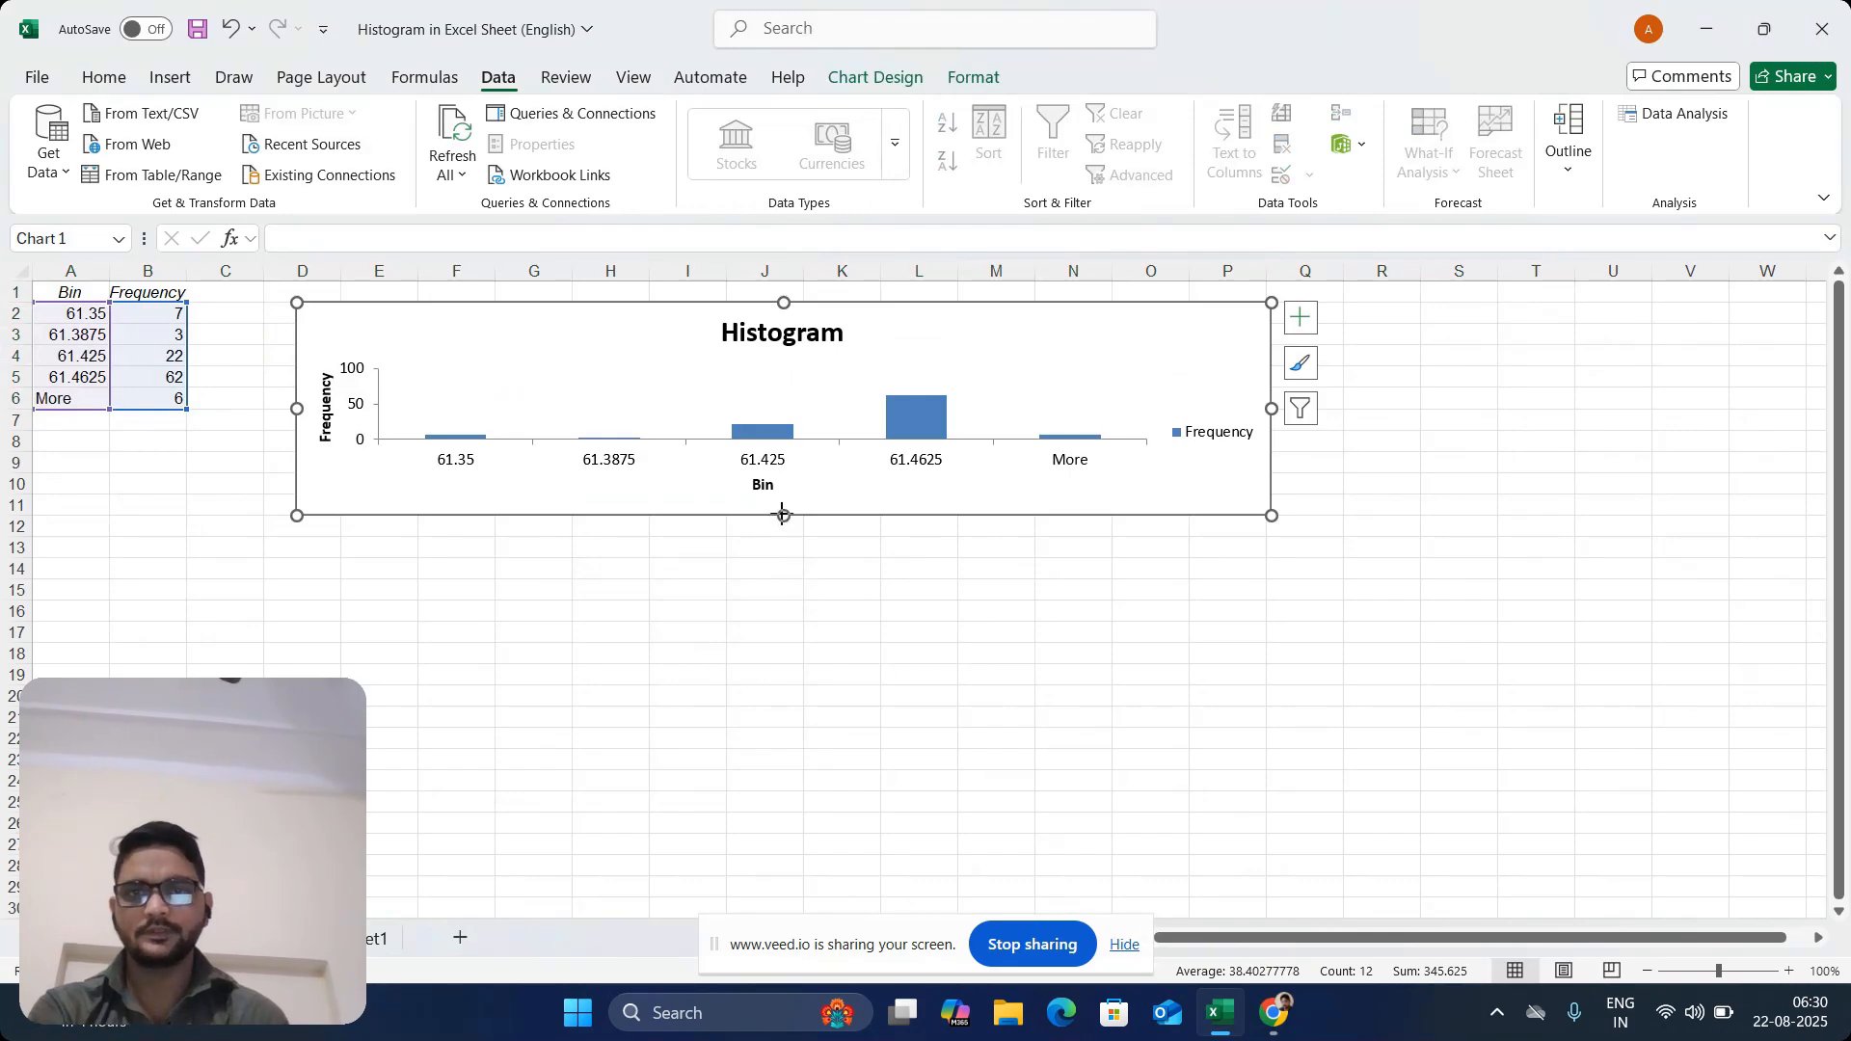
drag(782, 515, 783, 665)
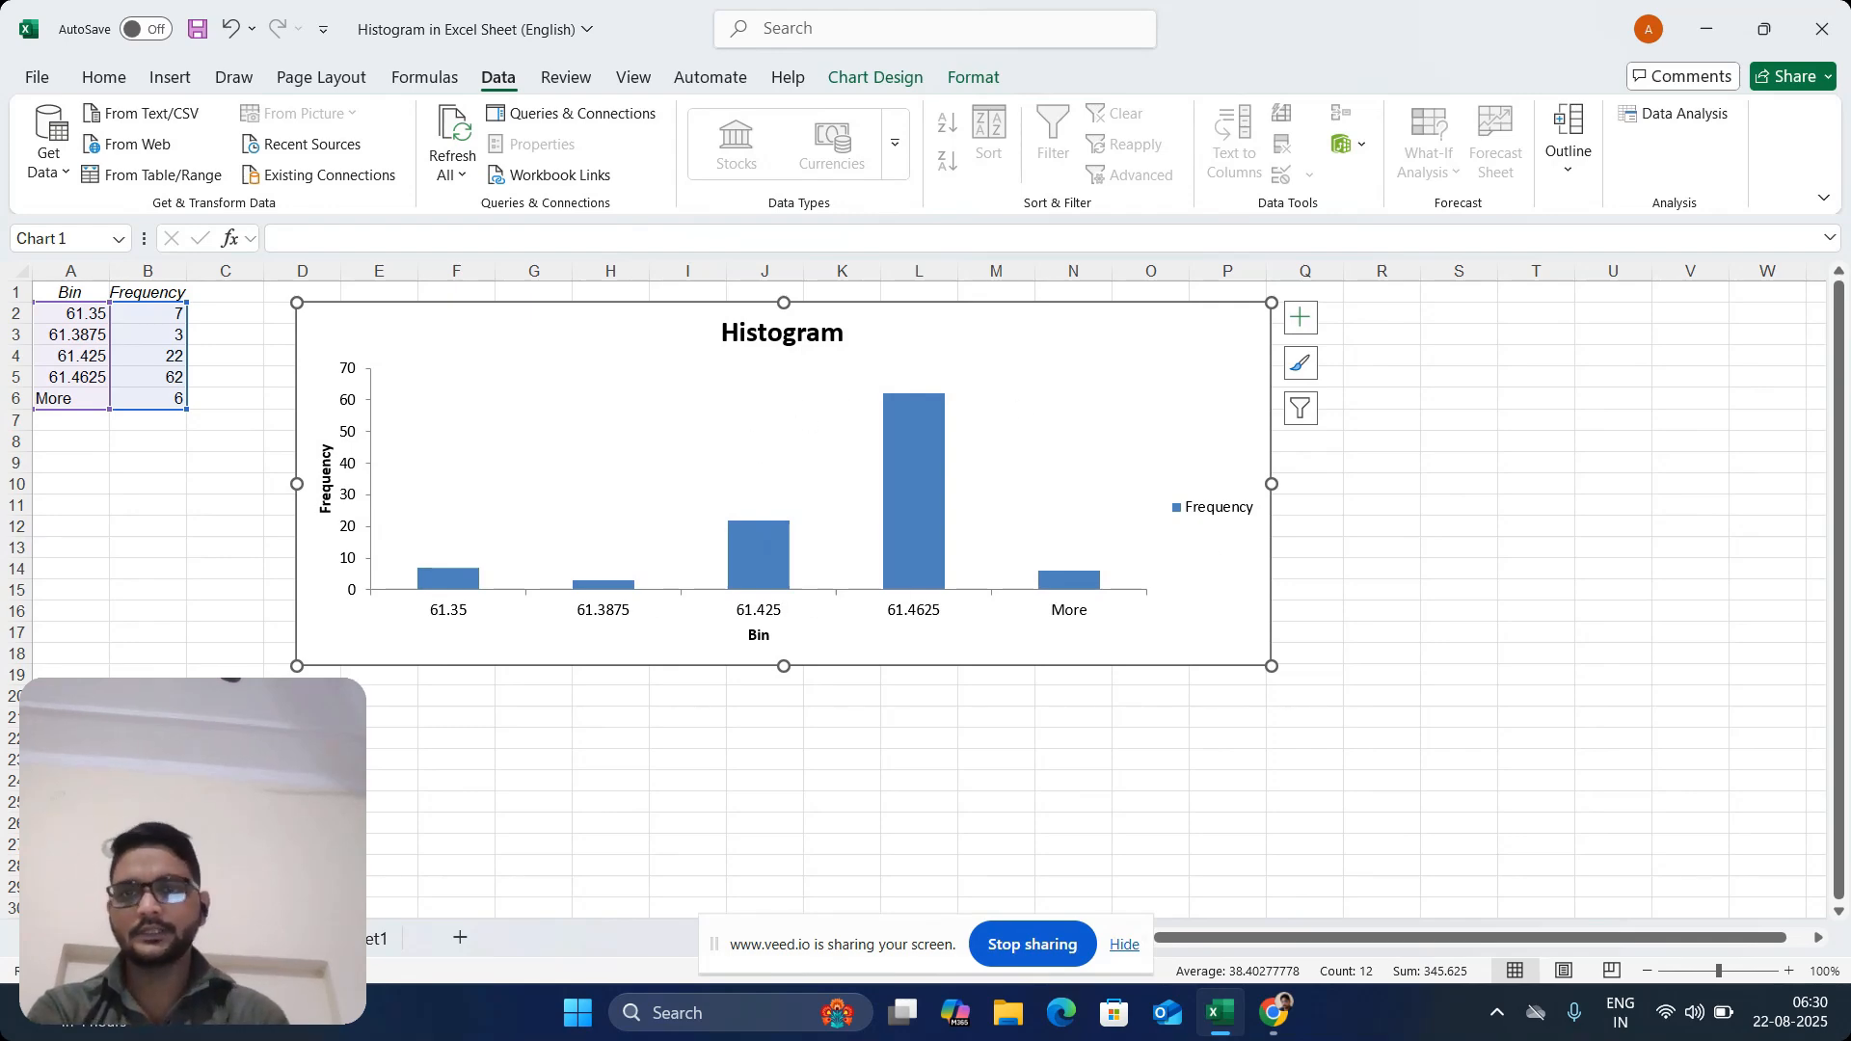
On the quality-control sheet, move the gapless histogram chart over the calculations block, clear of the class interval and frequency tables
click(255, 938)
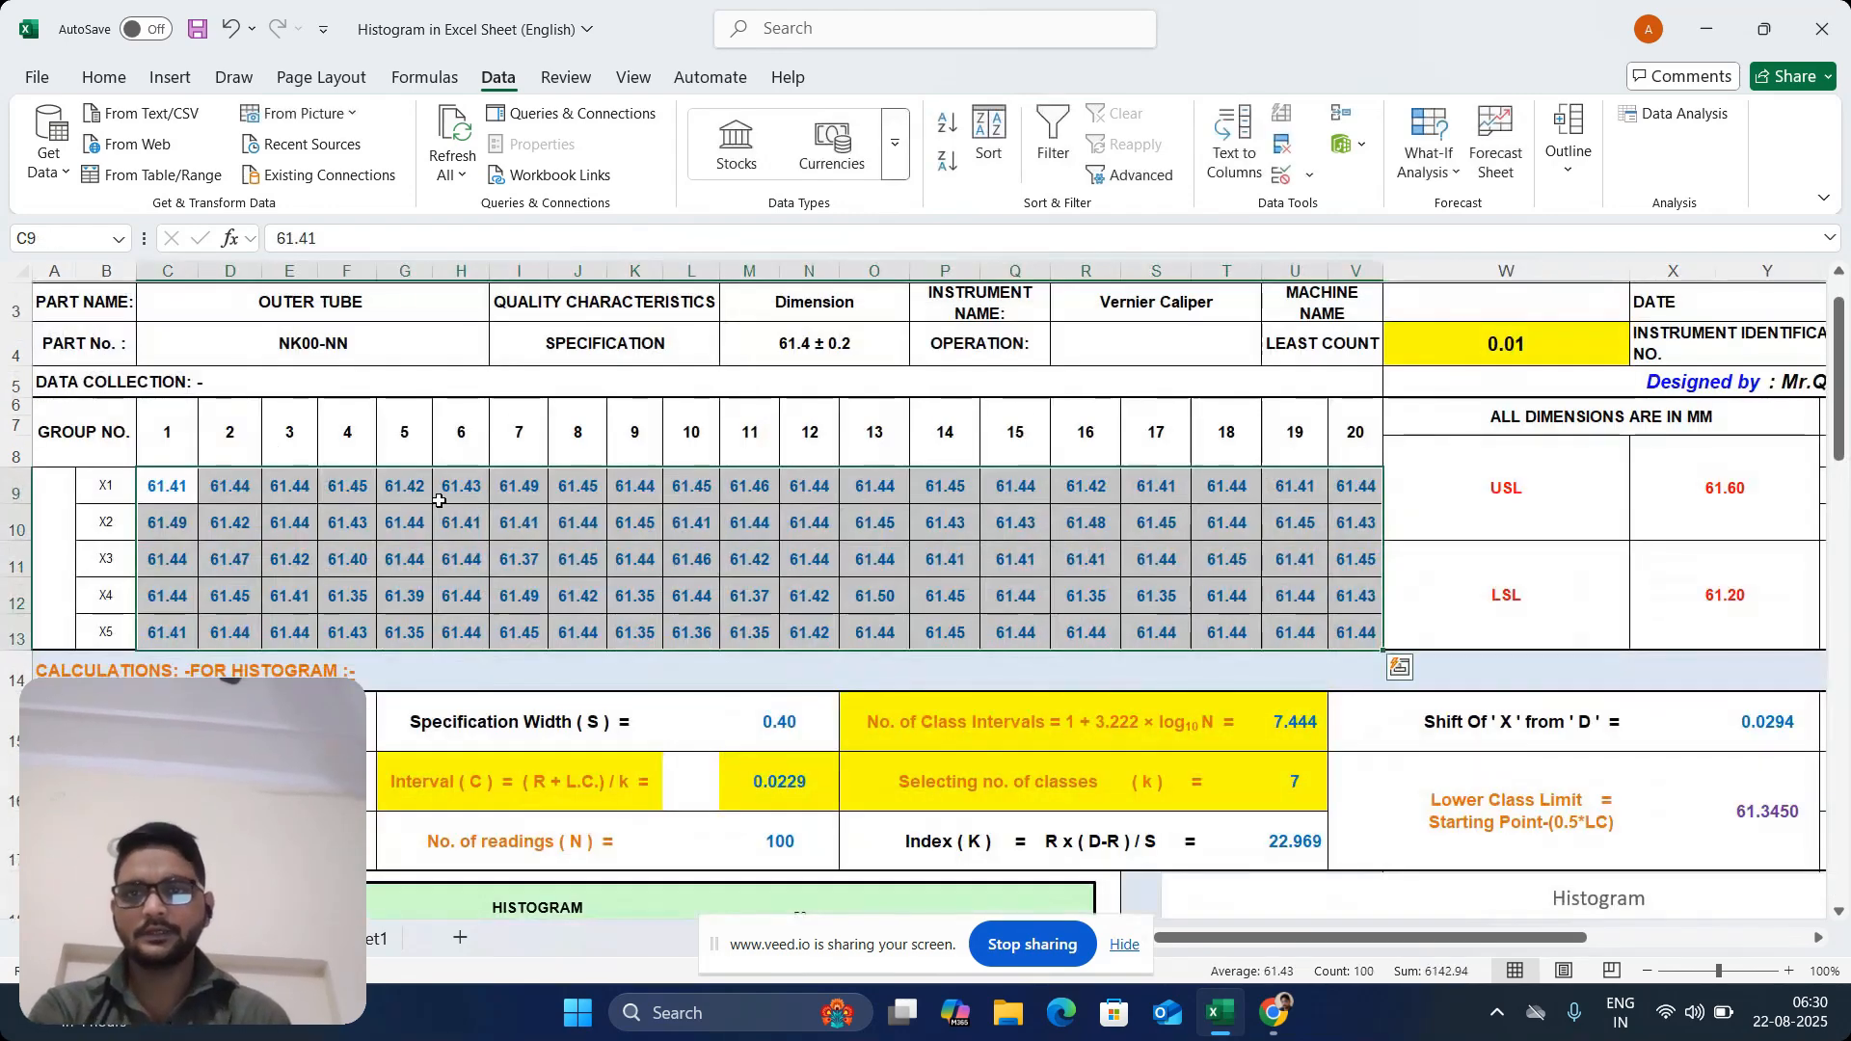
click(378, 943)
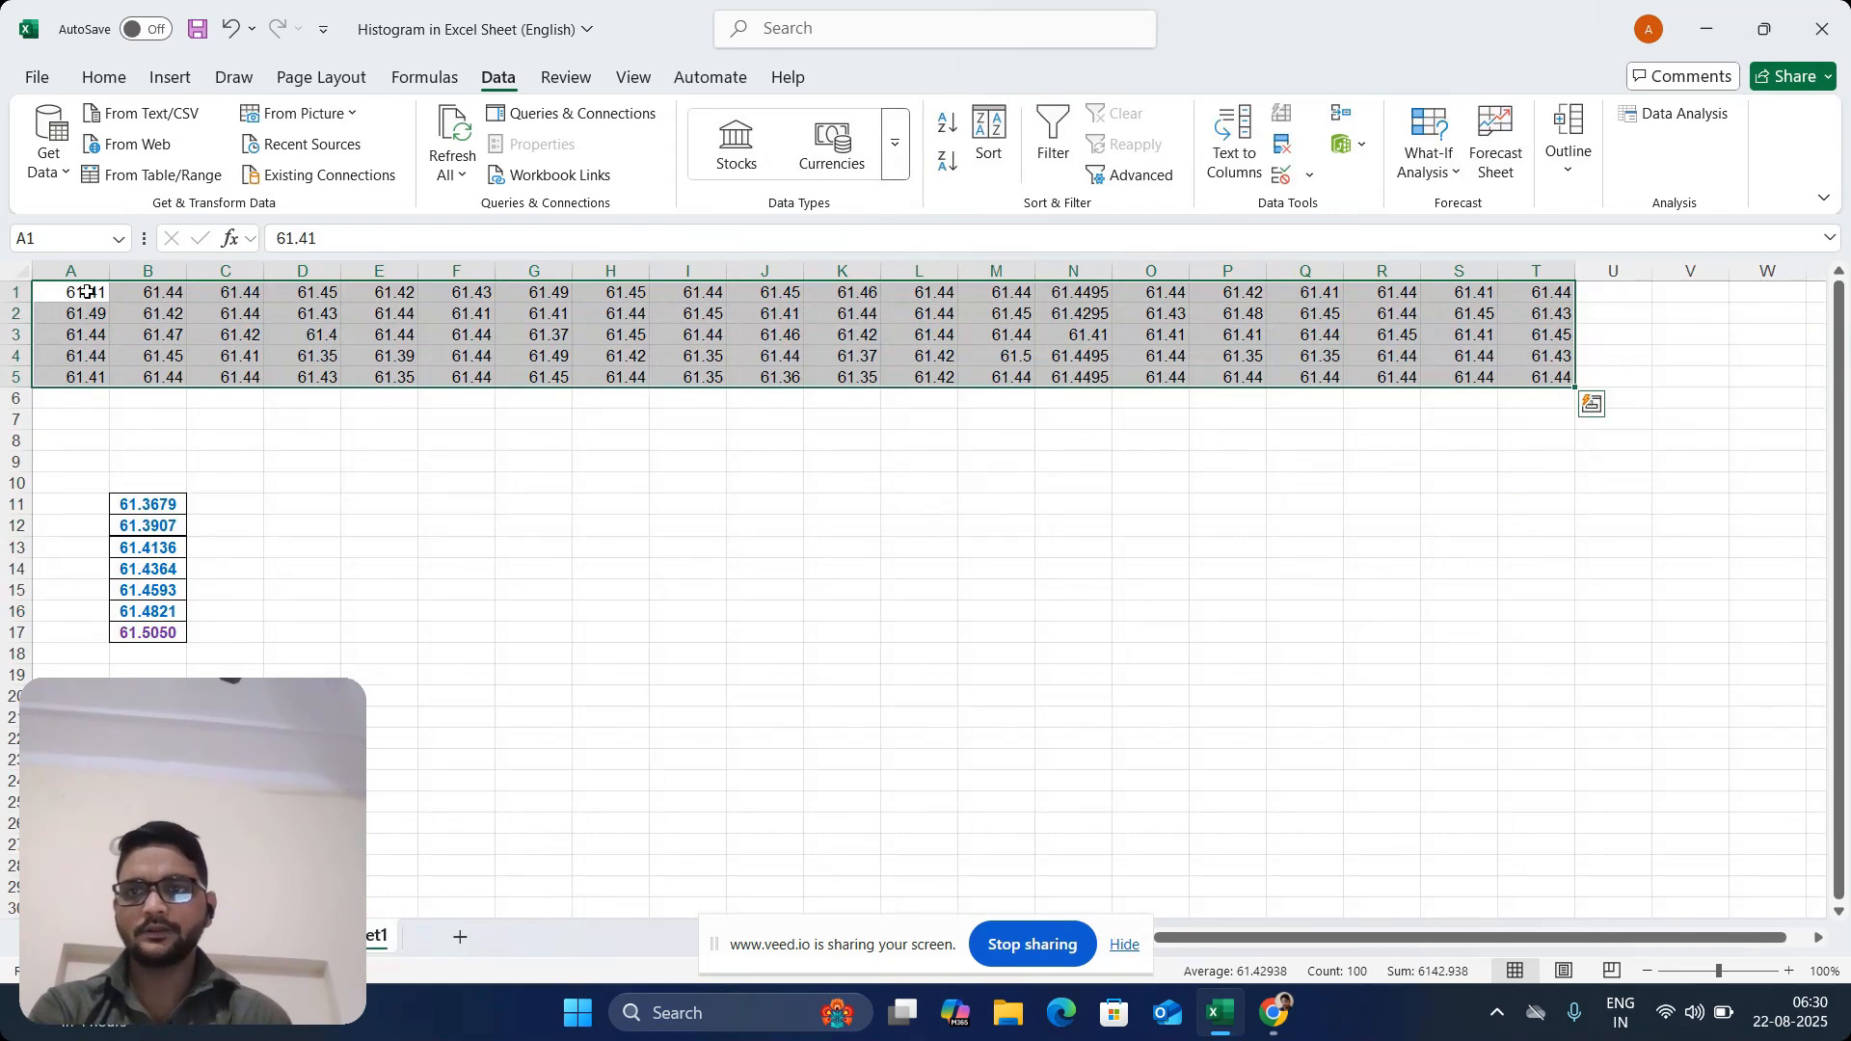
drag(87, 292, 1543, 378)
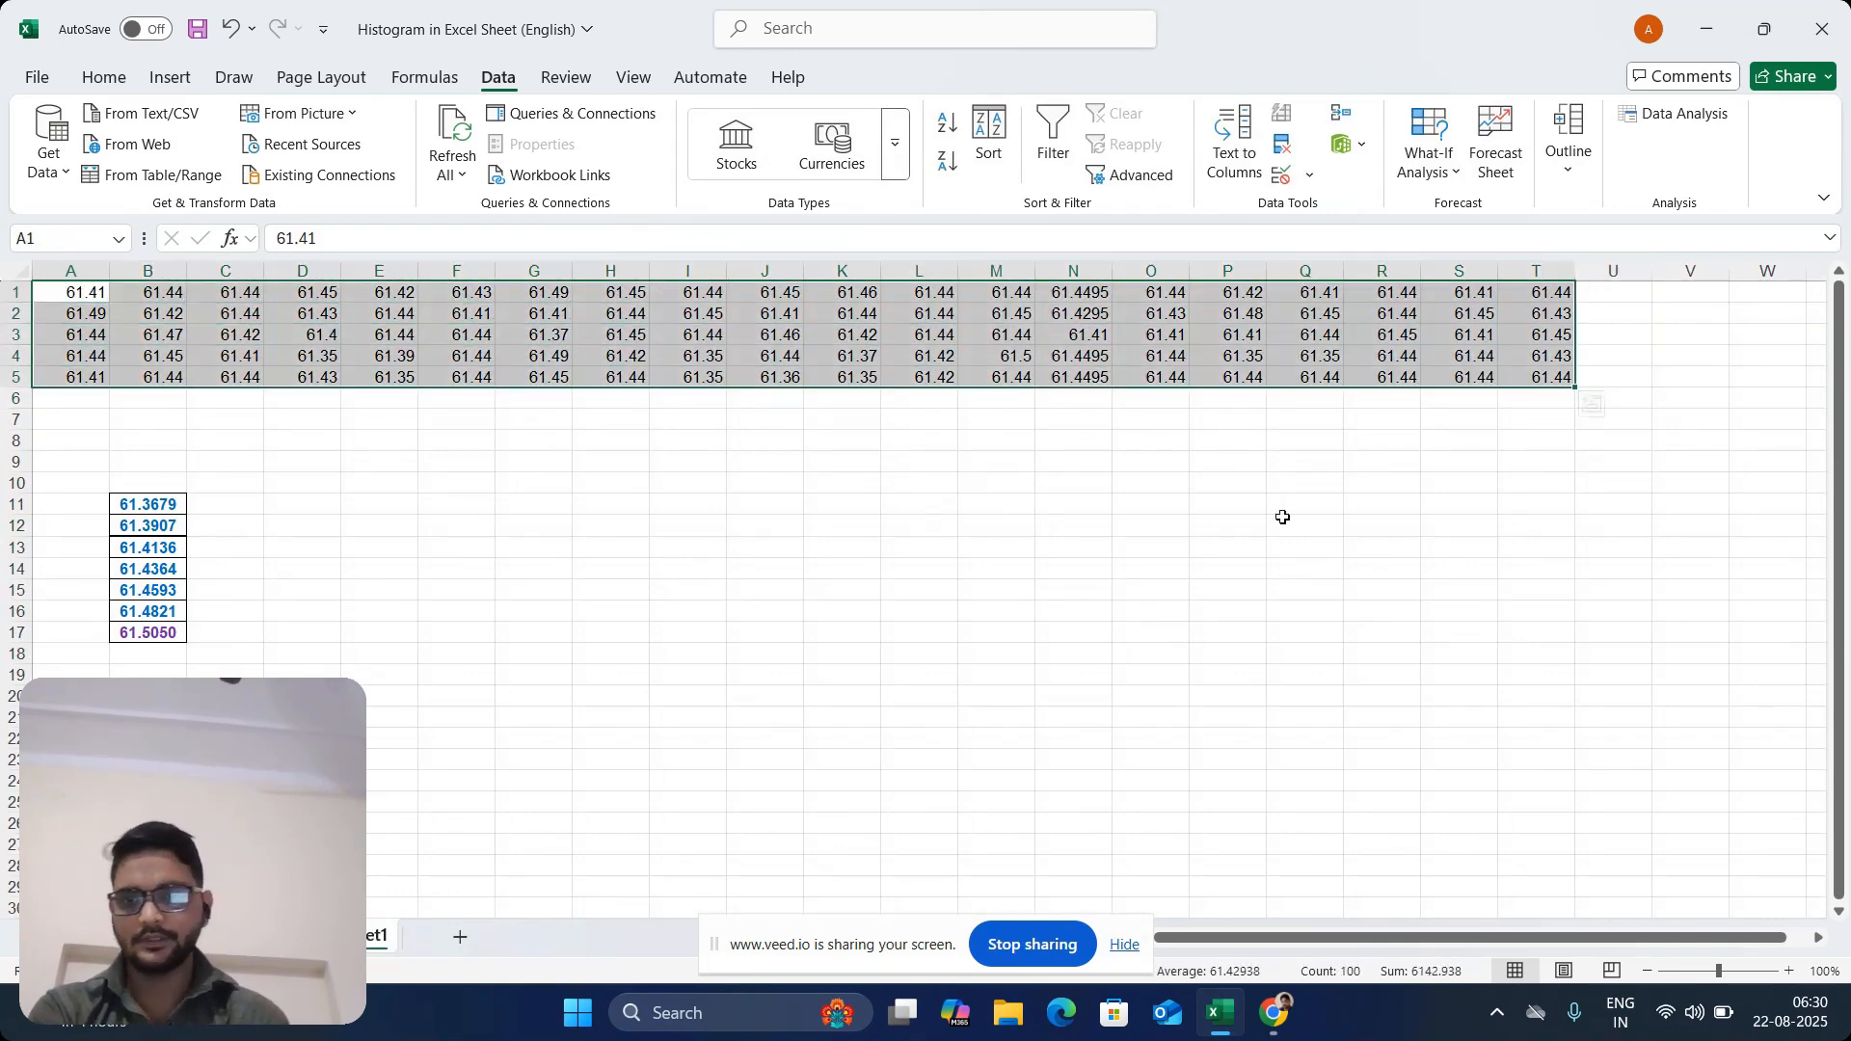
key(ctrl+Page_Up)
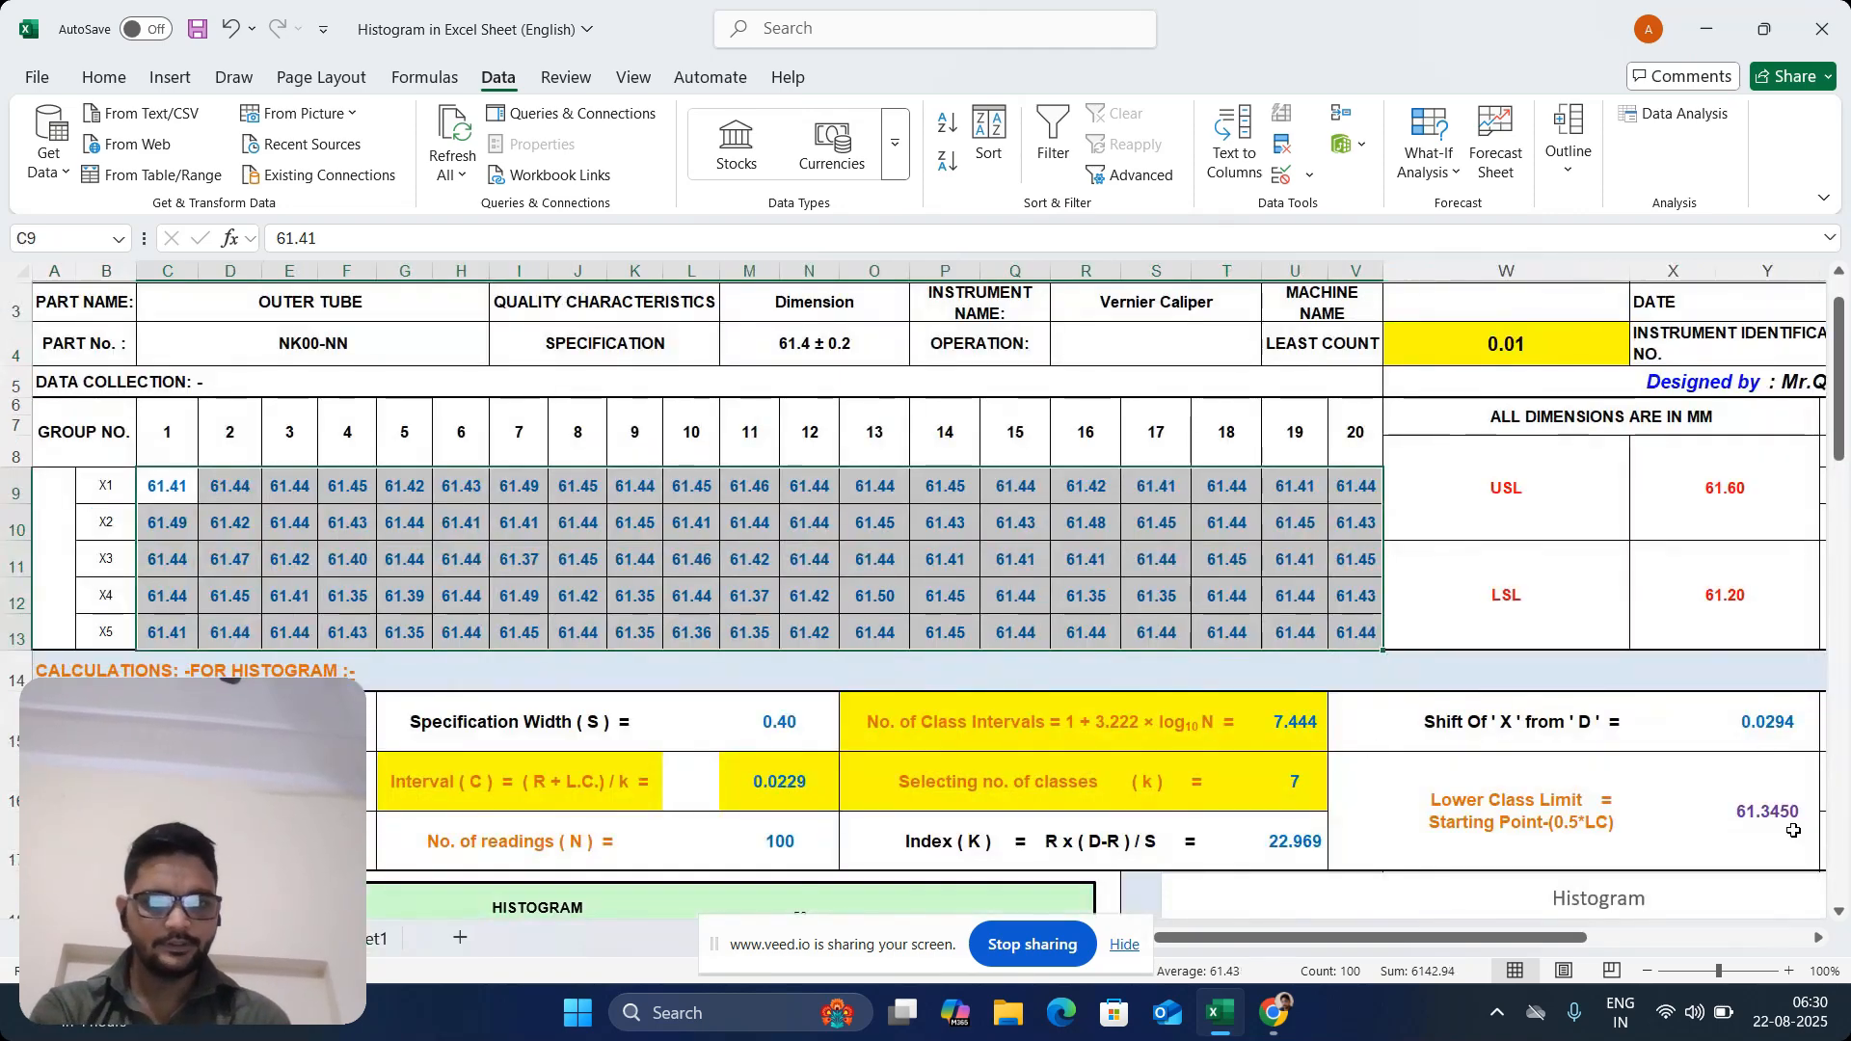
drag(1831, 439, 1841, 536)
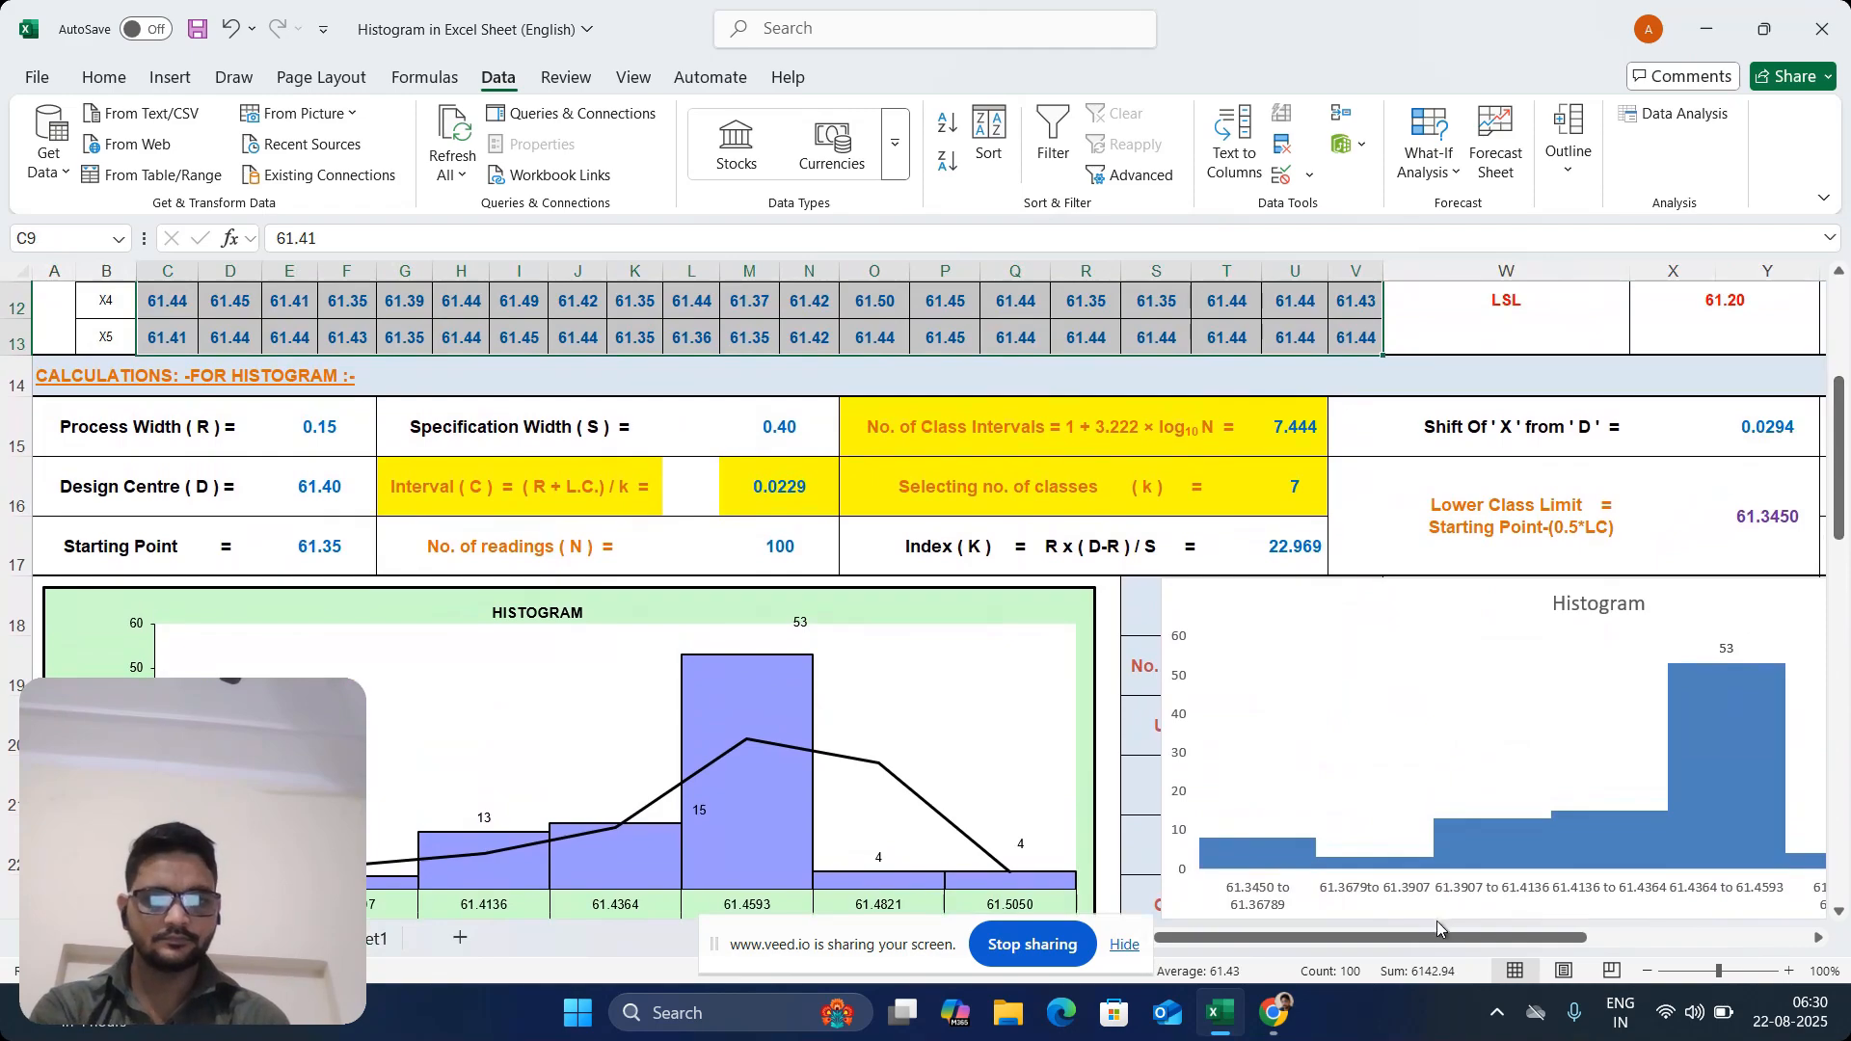
drag(1441, 933, 1652, 901)
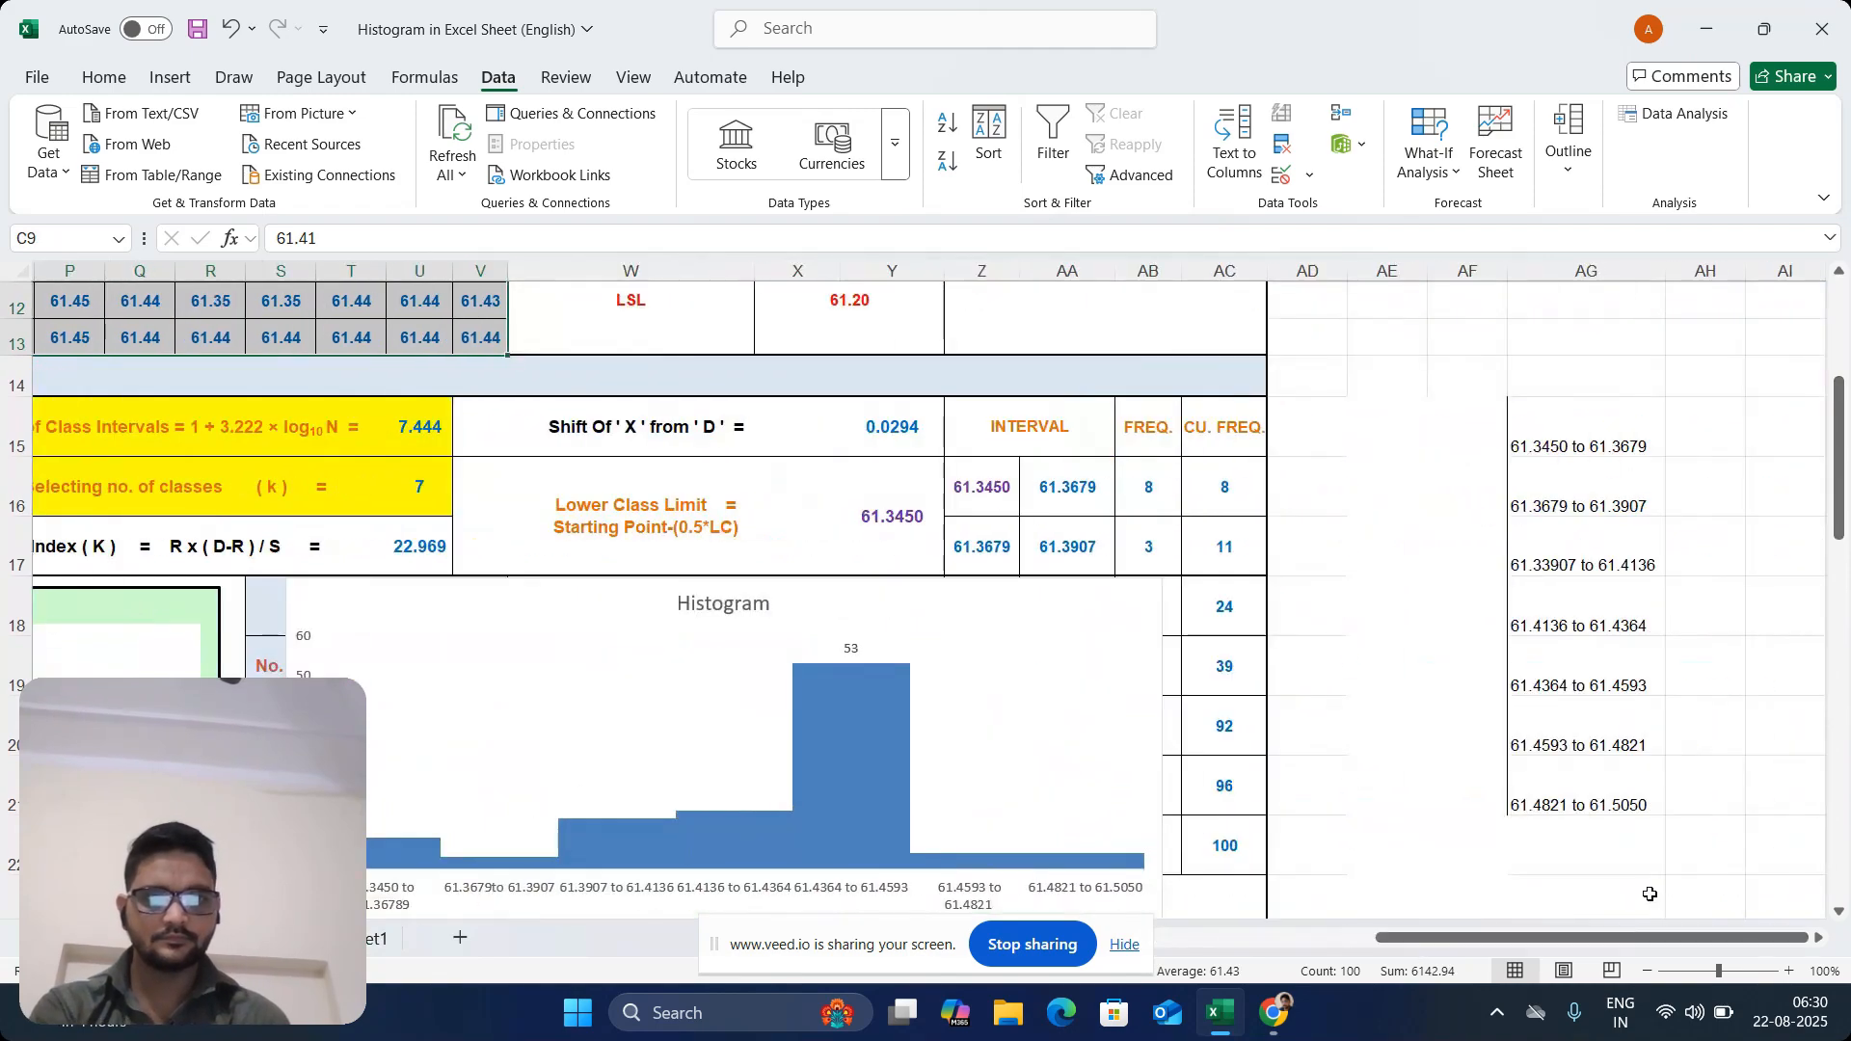
drag(871, 606, 446, 348)
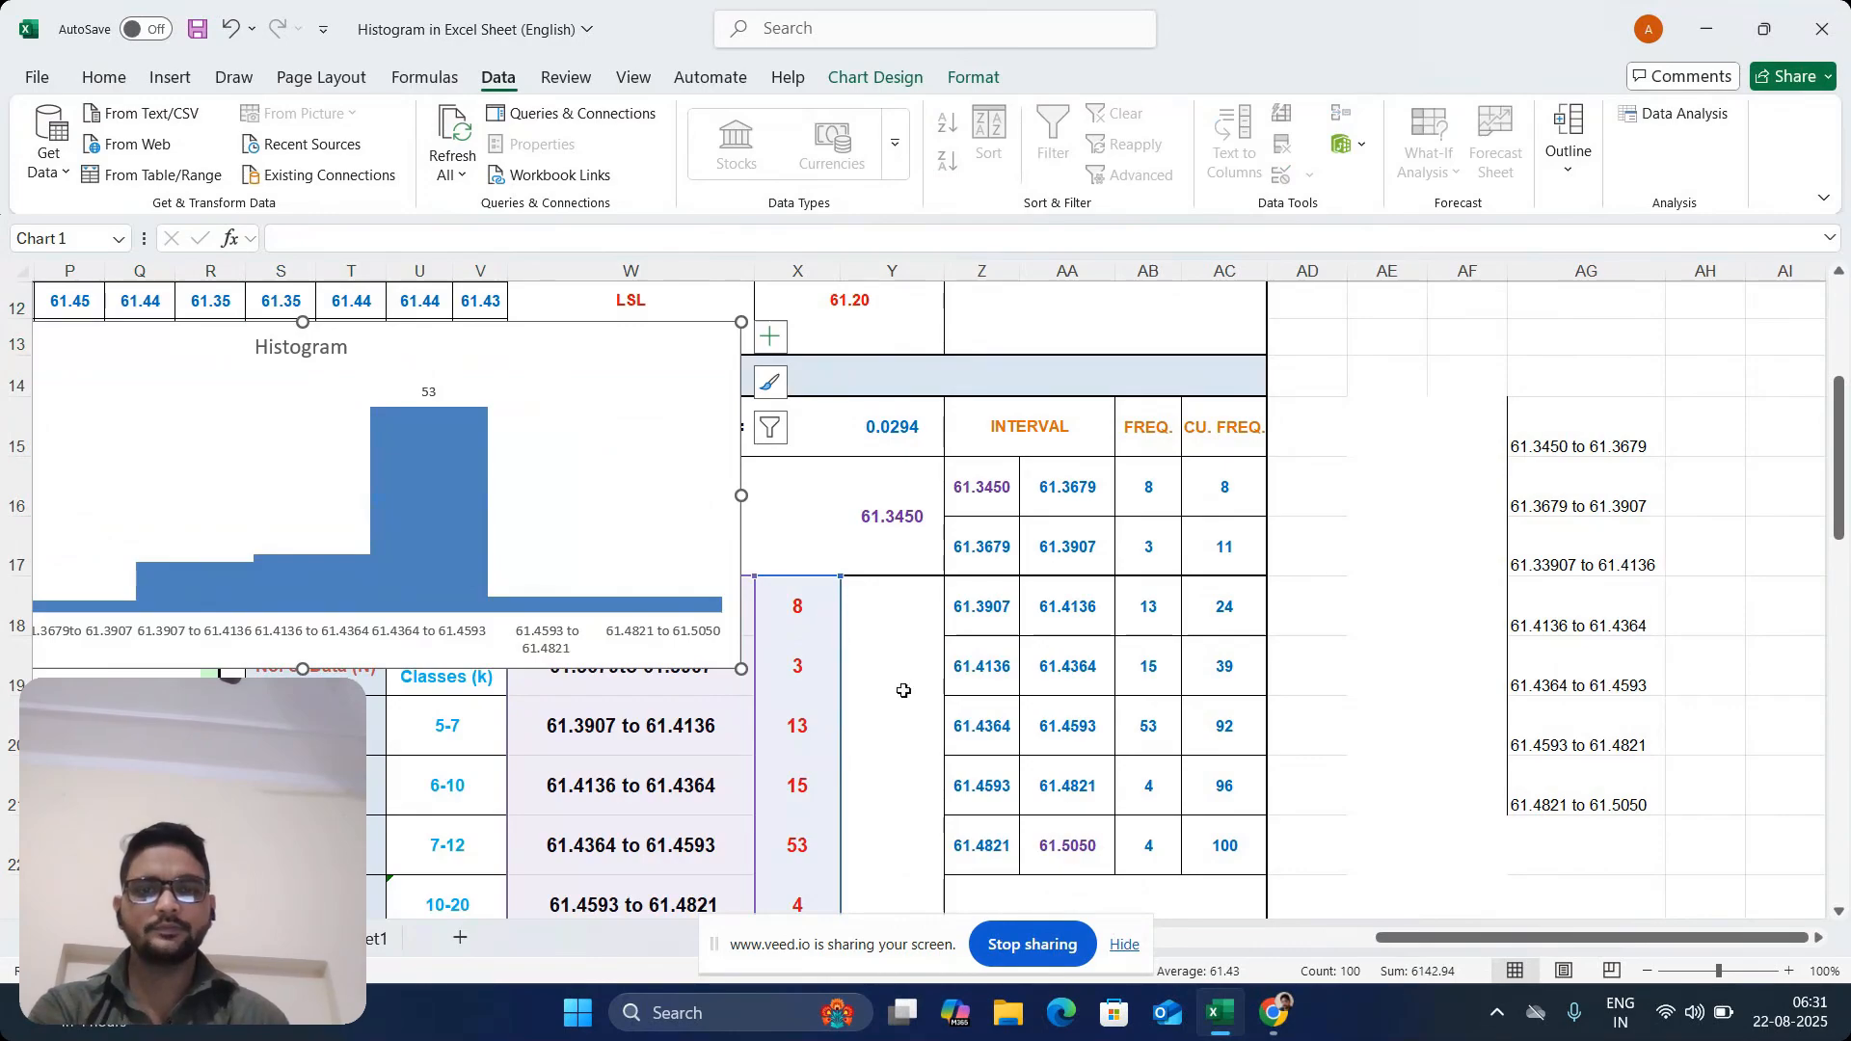
Generate another Data Analysis histogram from A1:T5 with bin range B11:B17 and chart output on a new worksheet
click(378, 939)
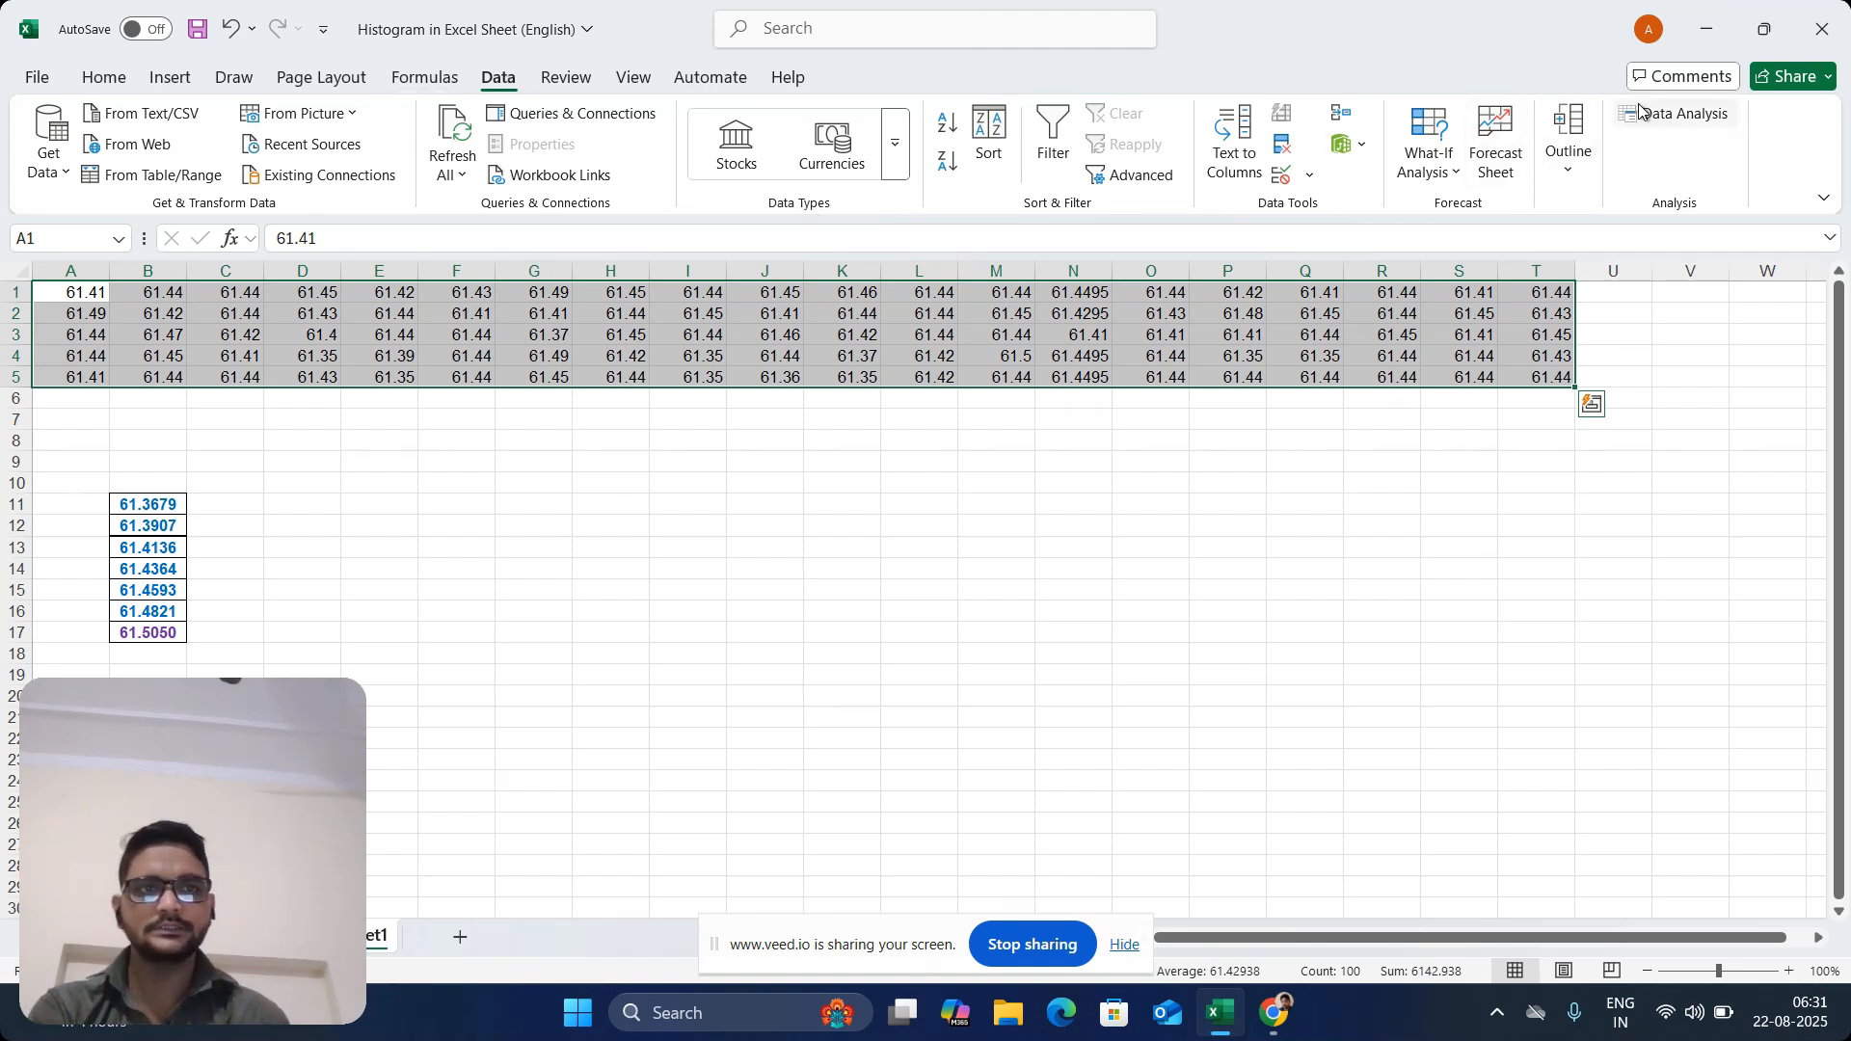
click(1682, 114)
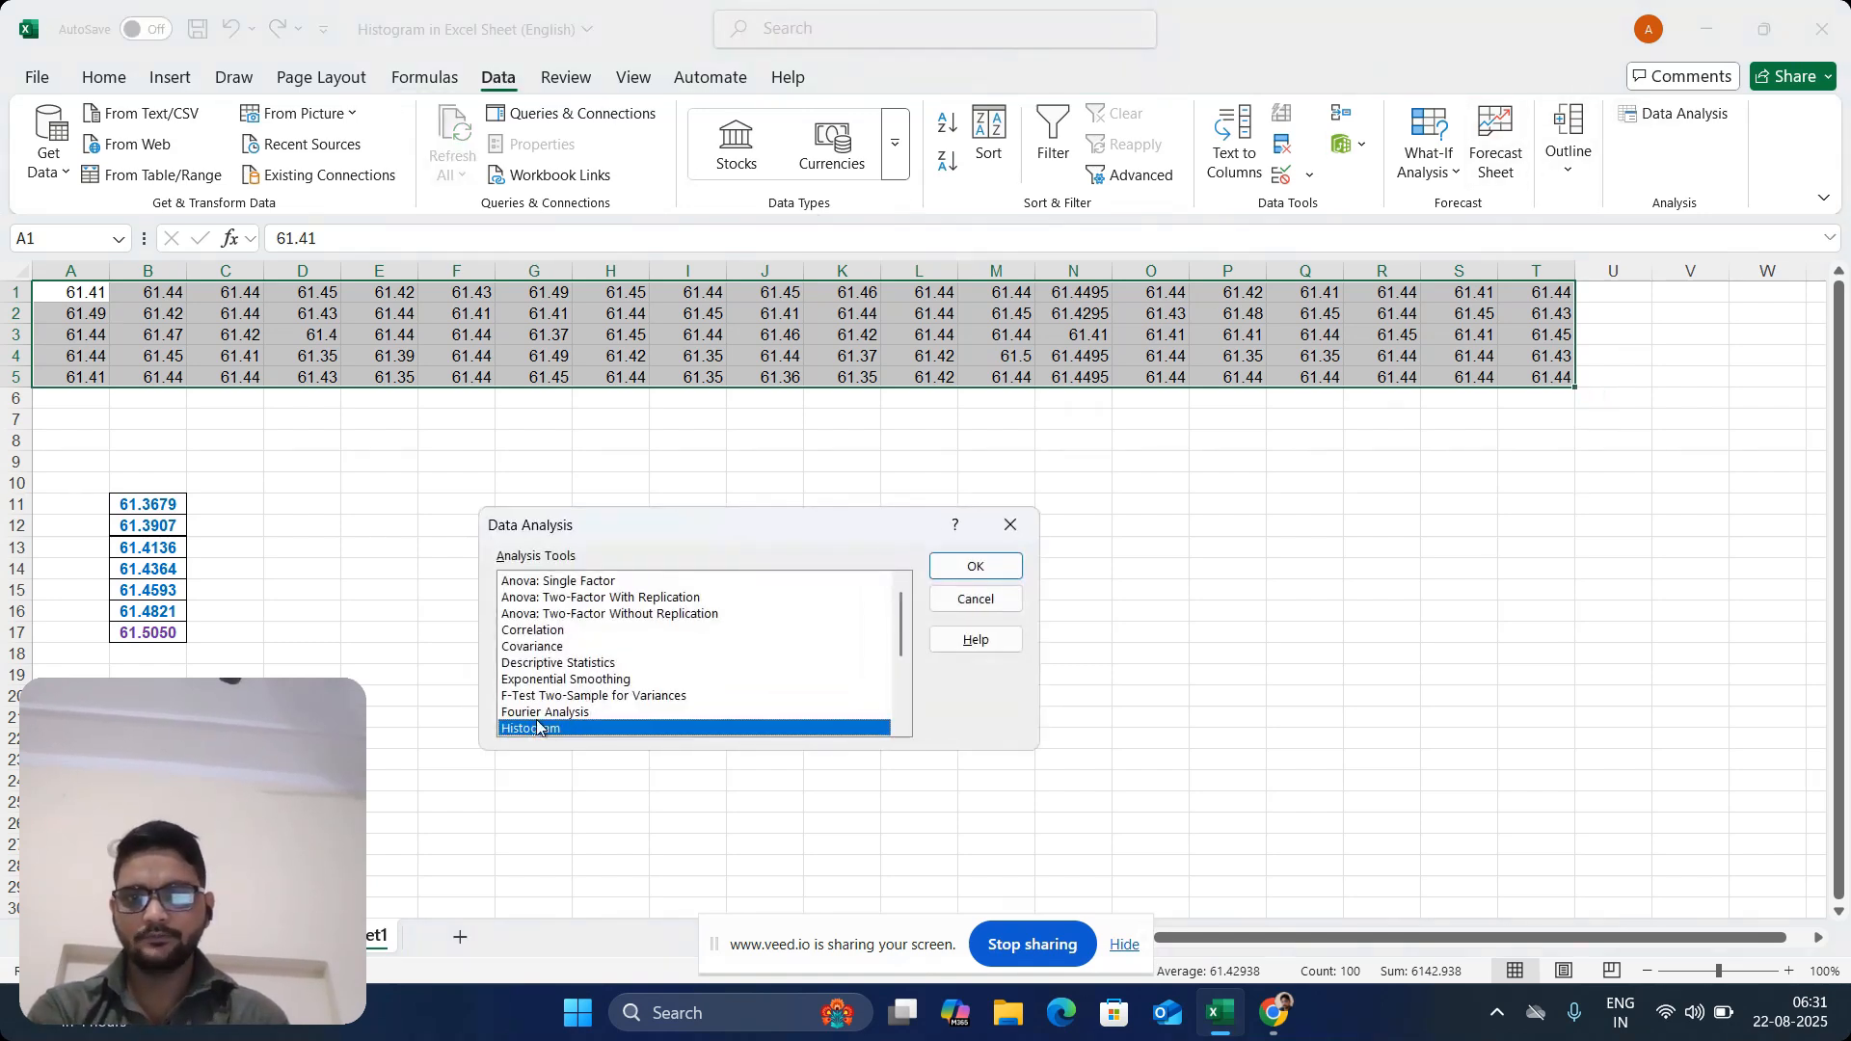
click(974, 566)
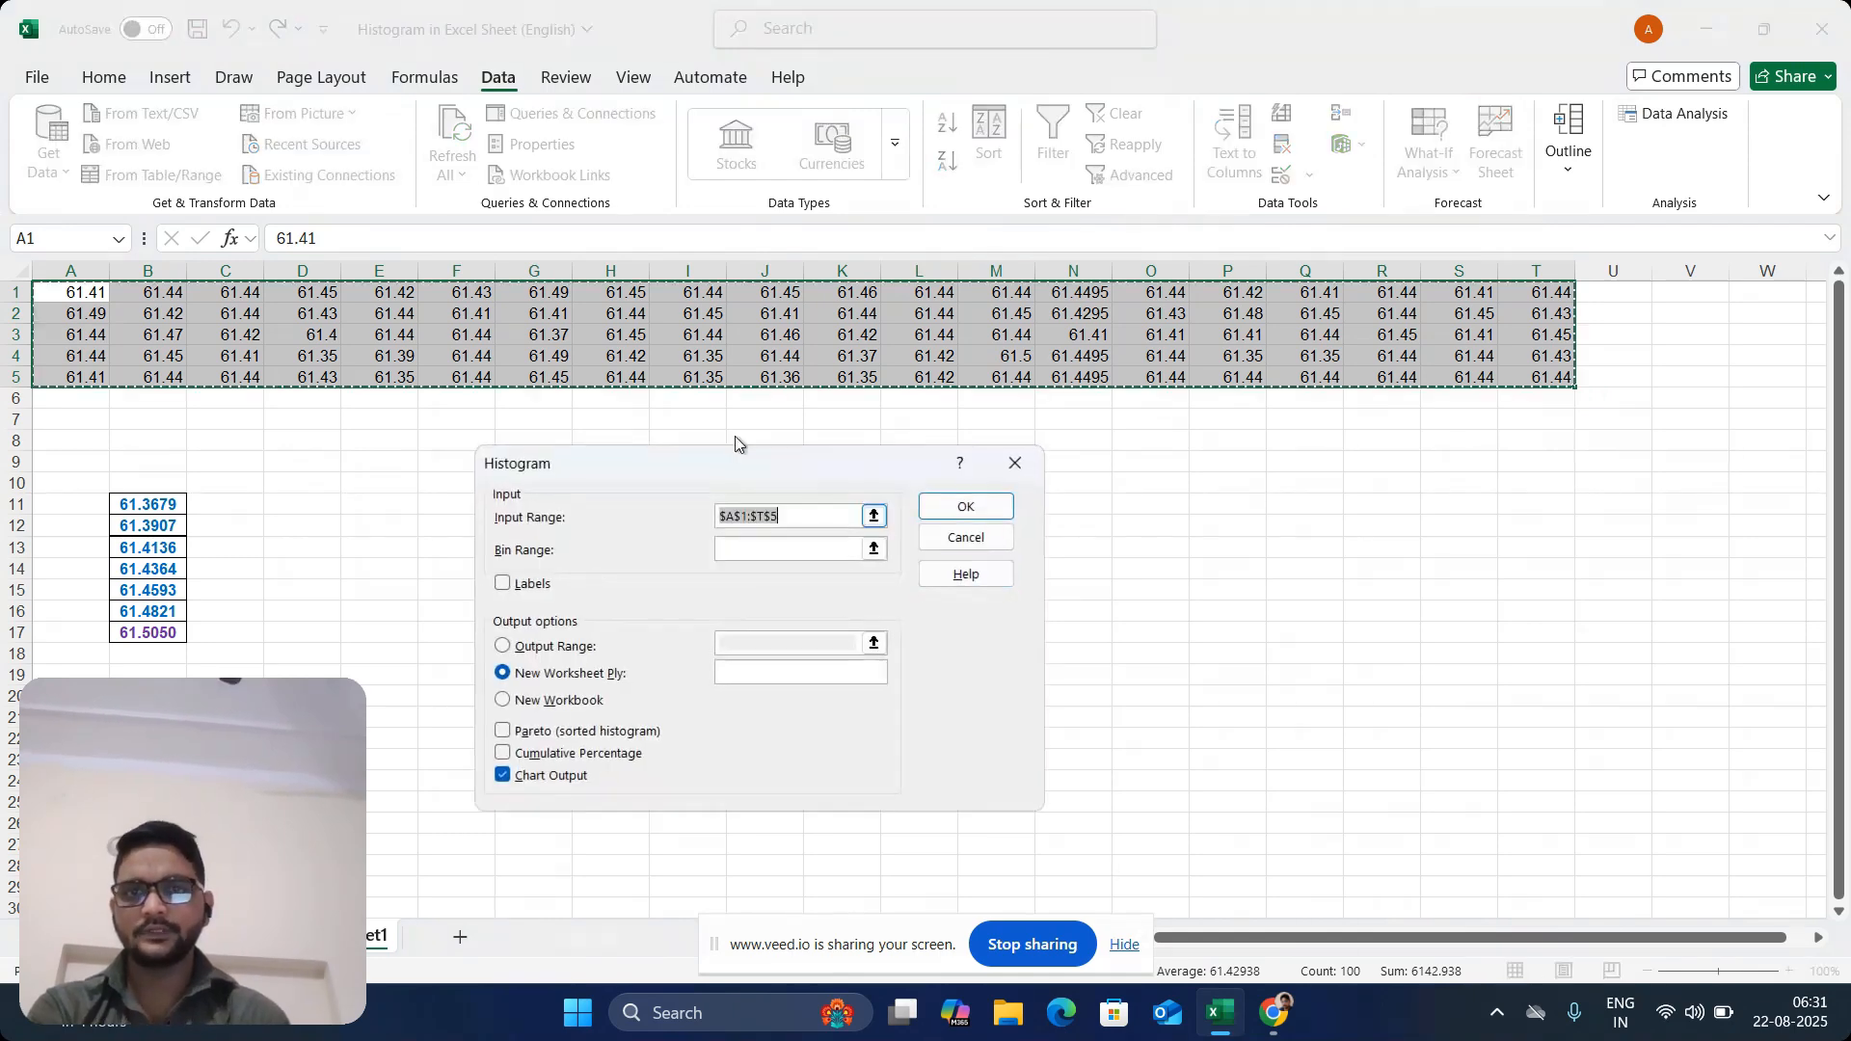
drag(71, 293, 1519, 382)
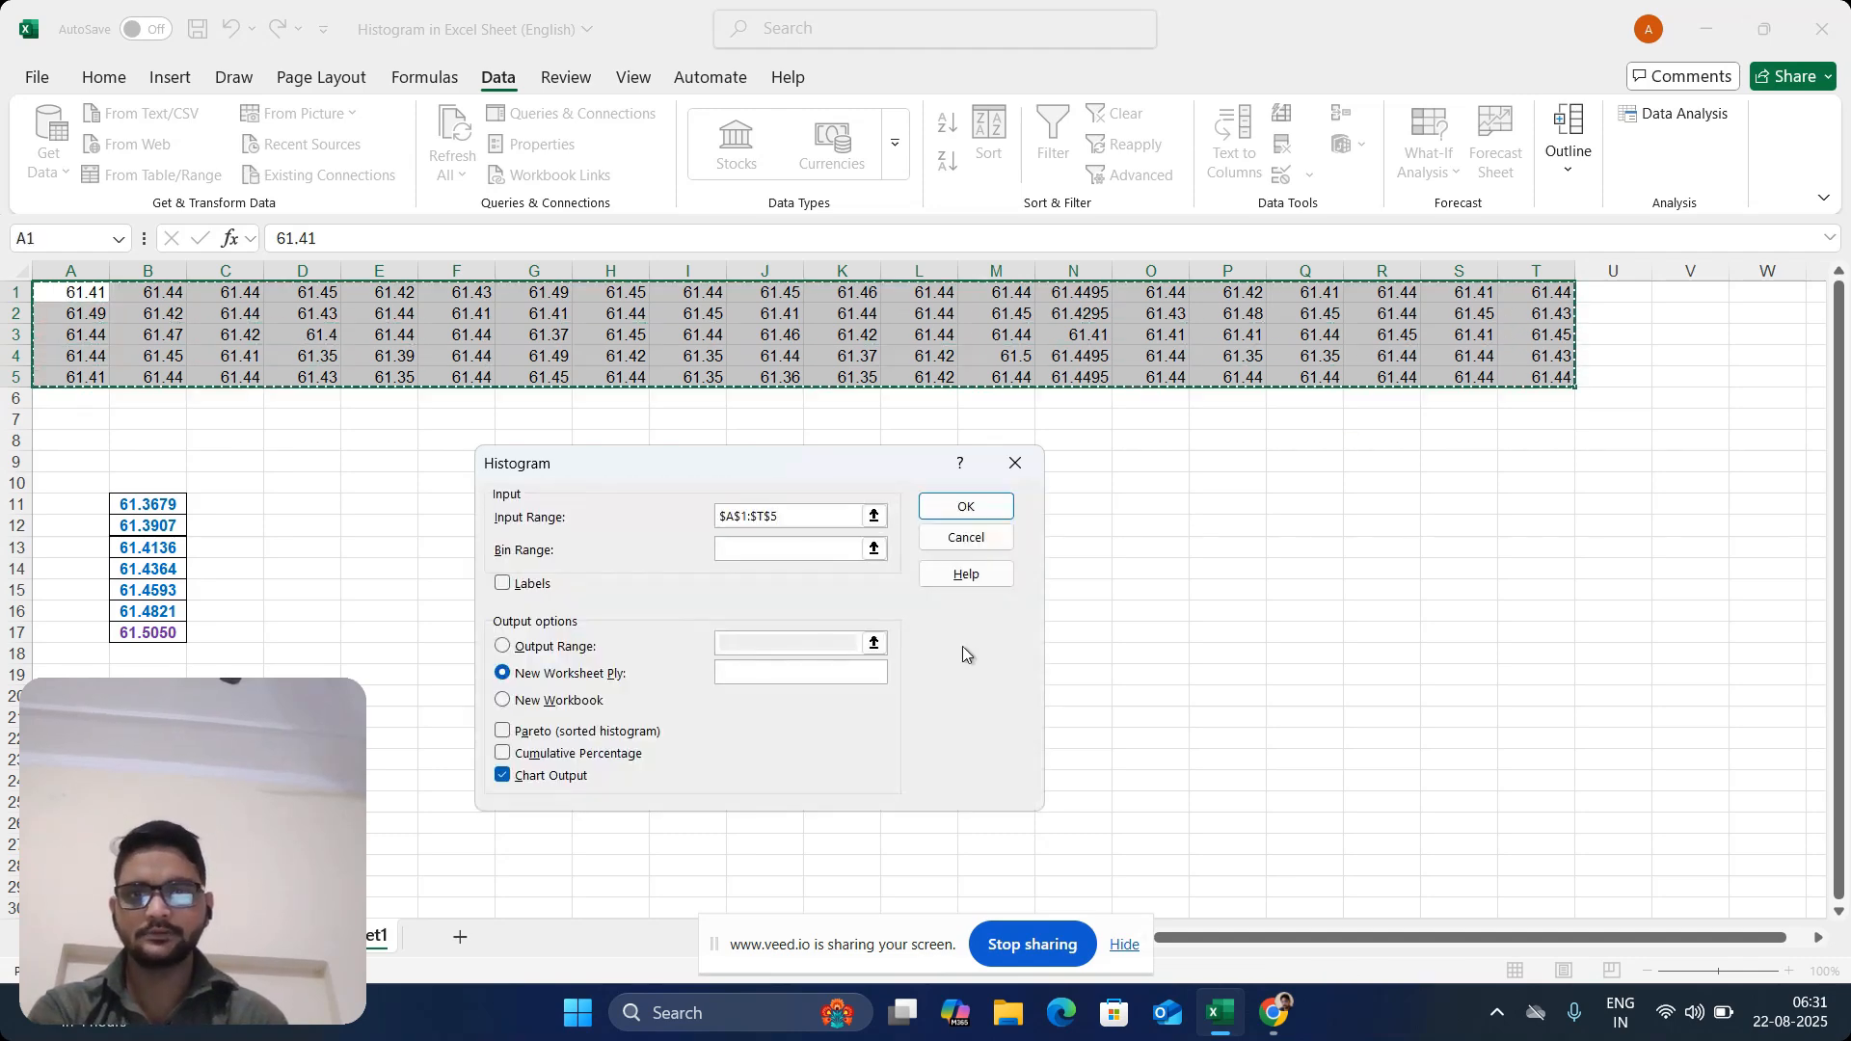
click(759, 550)
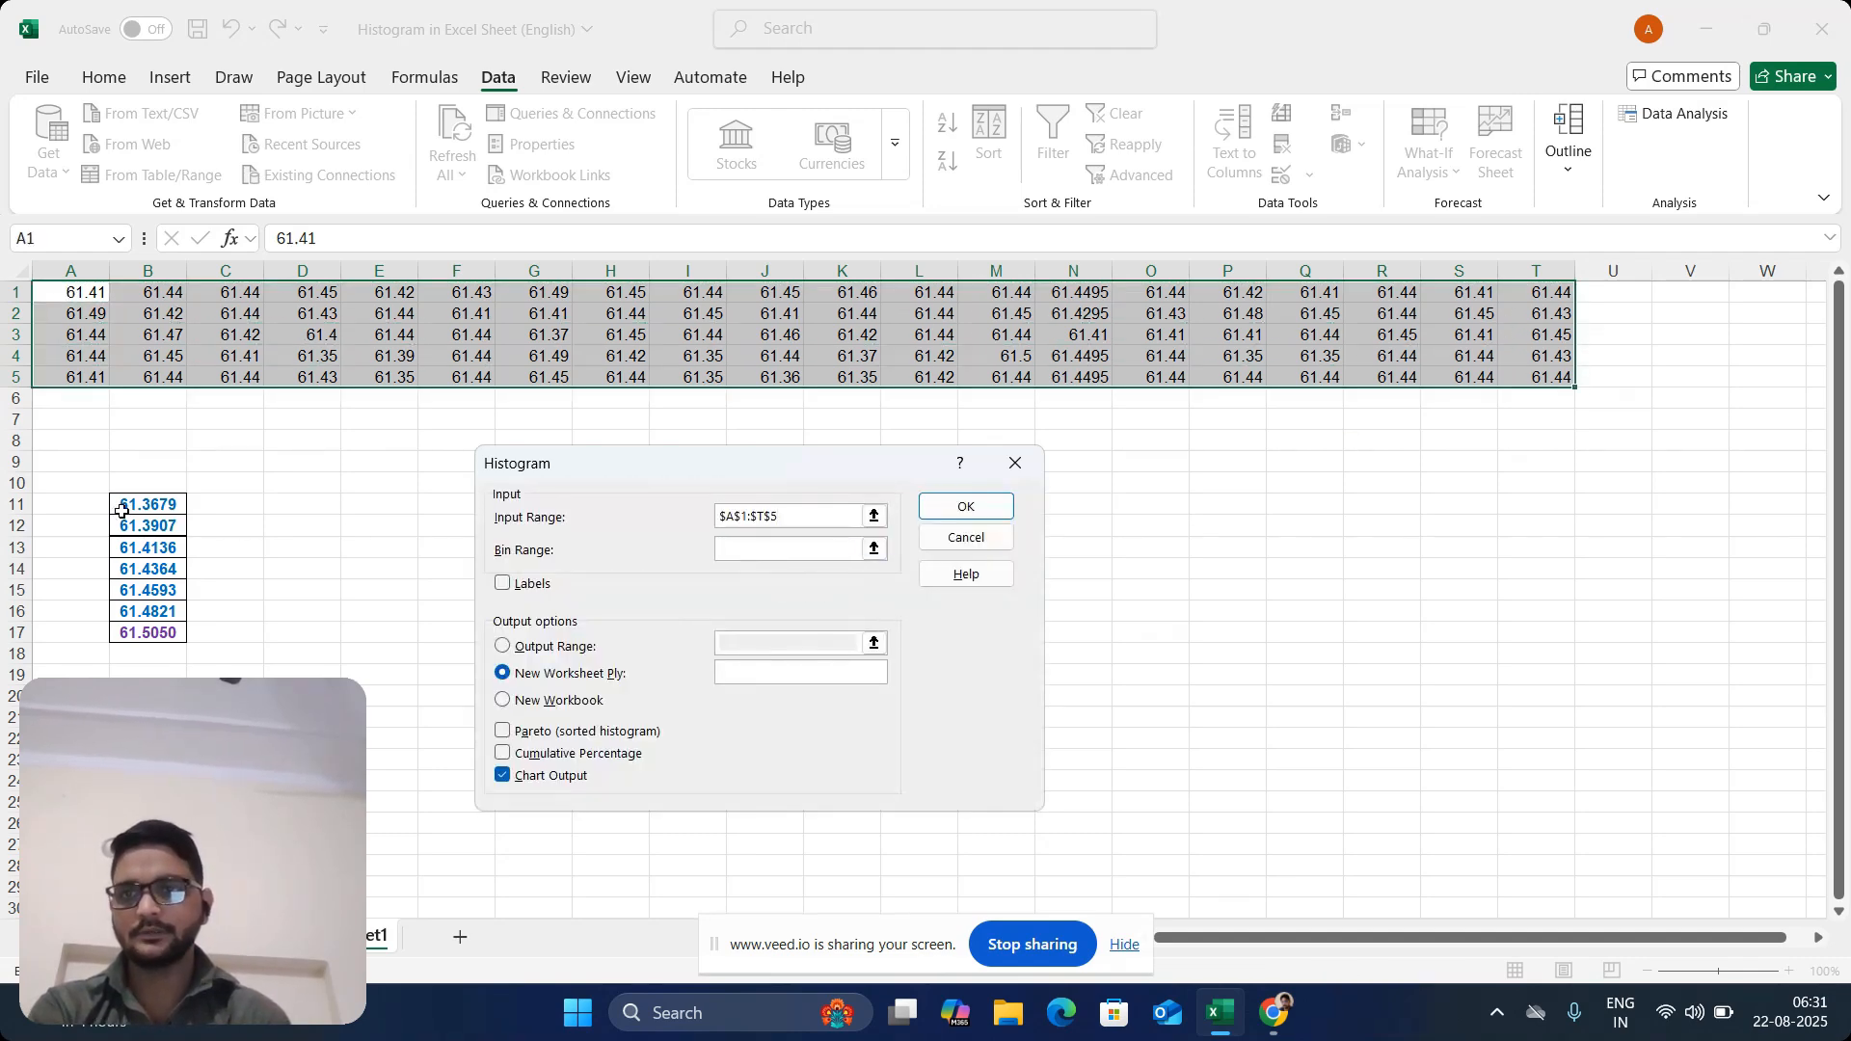
drag(121, 511, 151, 638)
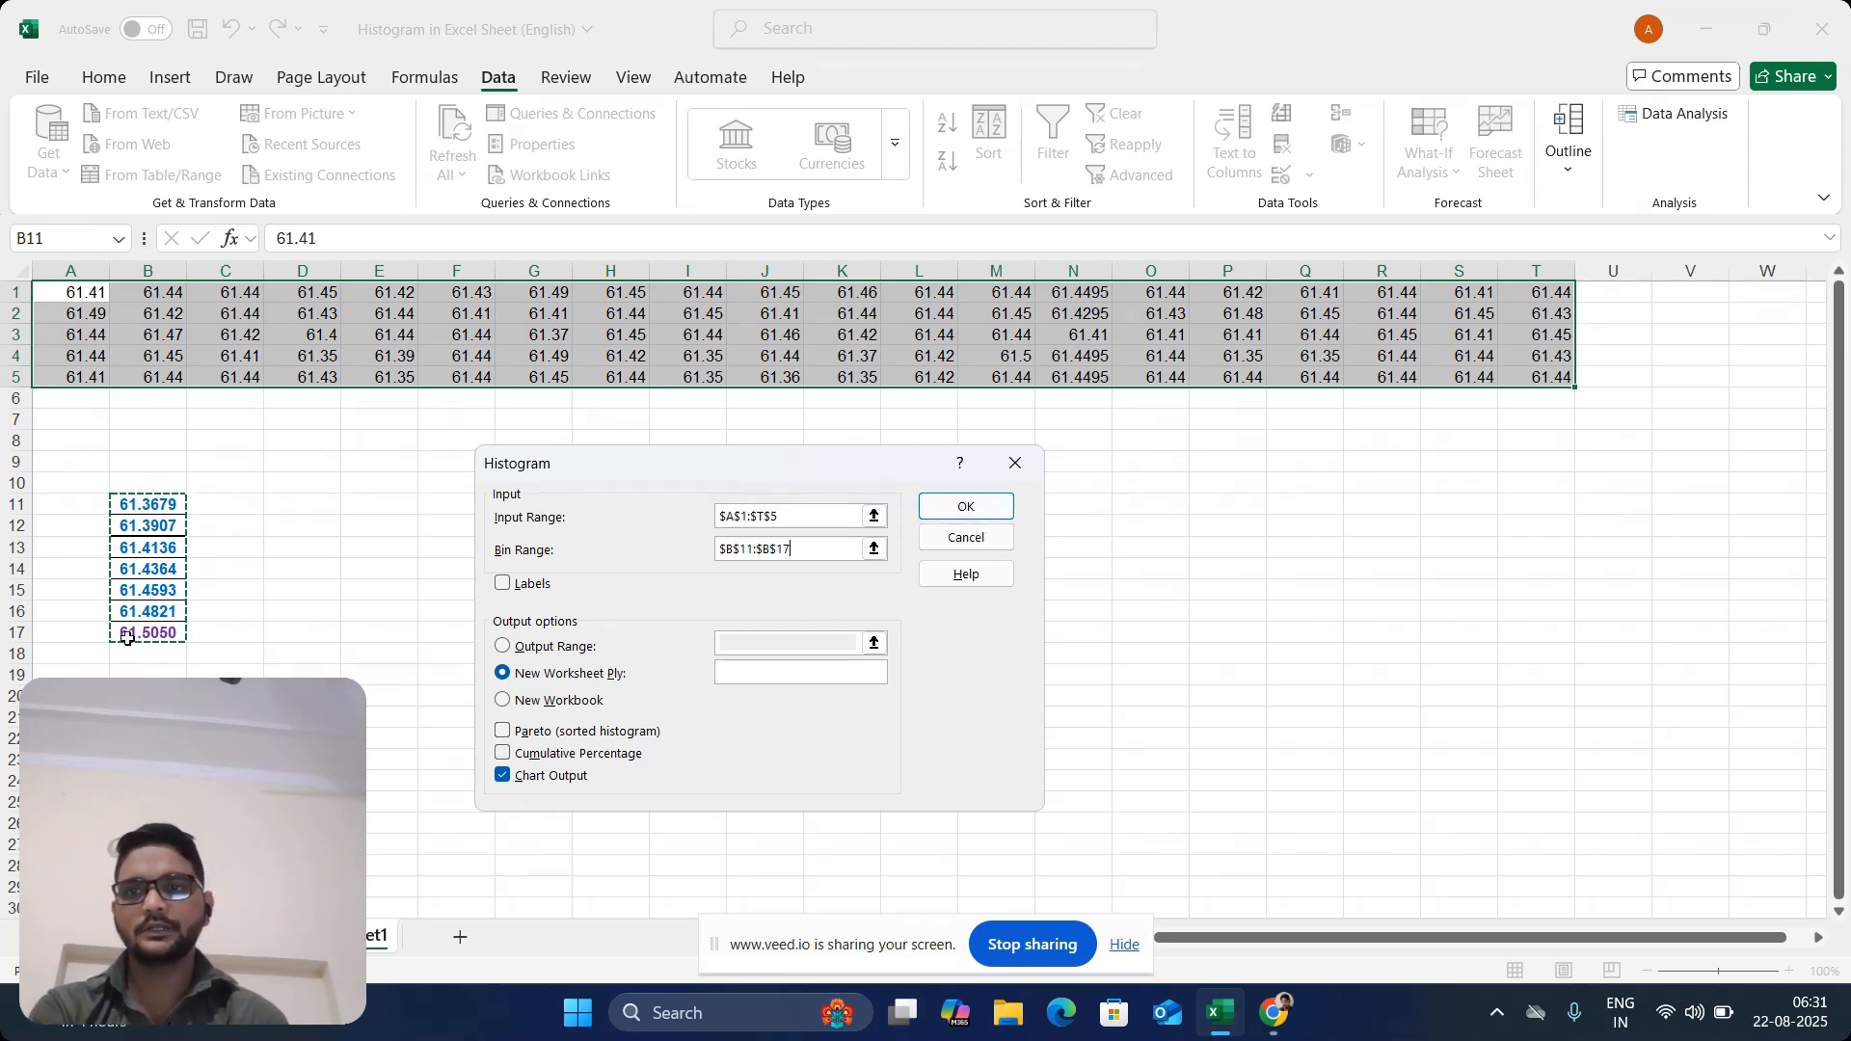
click(974, 508)
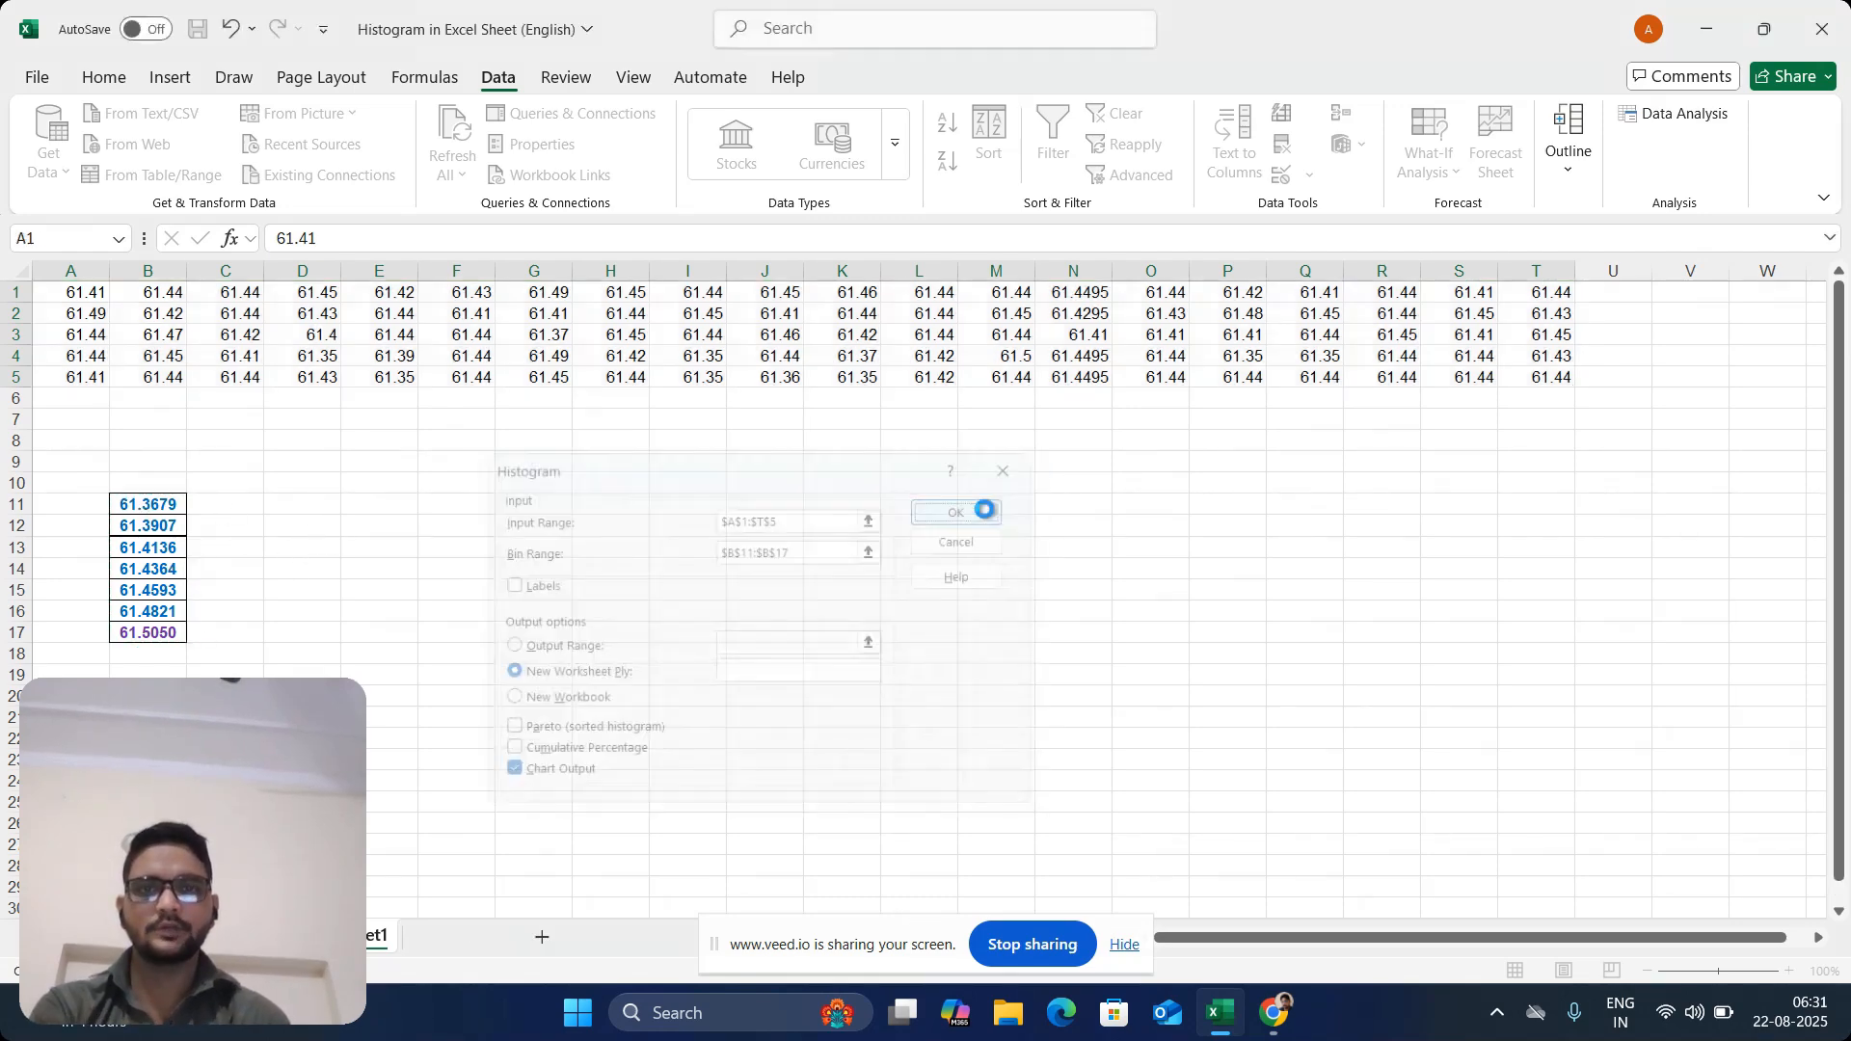
Enlarge the class-limit histogram chart to cover about D2:Q19 and copy it for the quality-control sheet
click(749, 517)
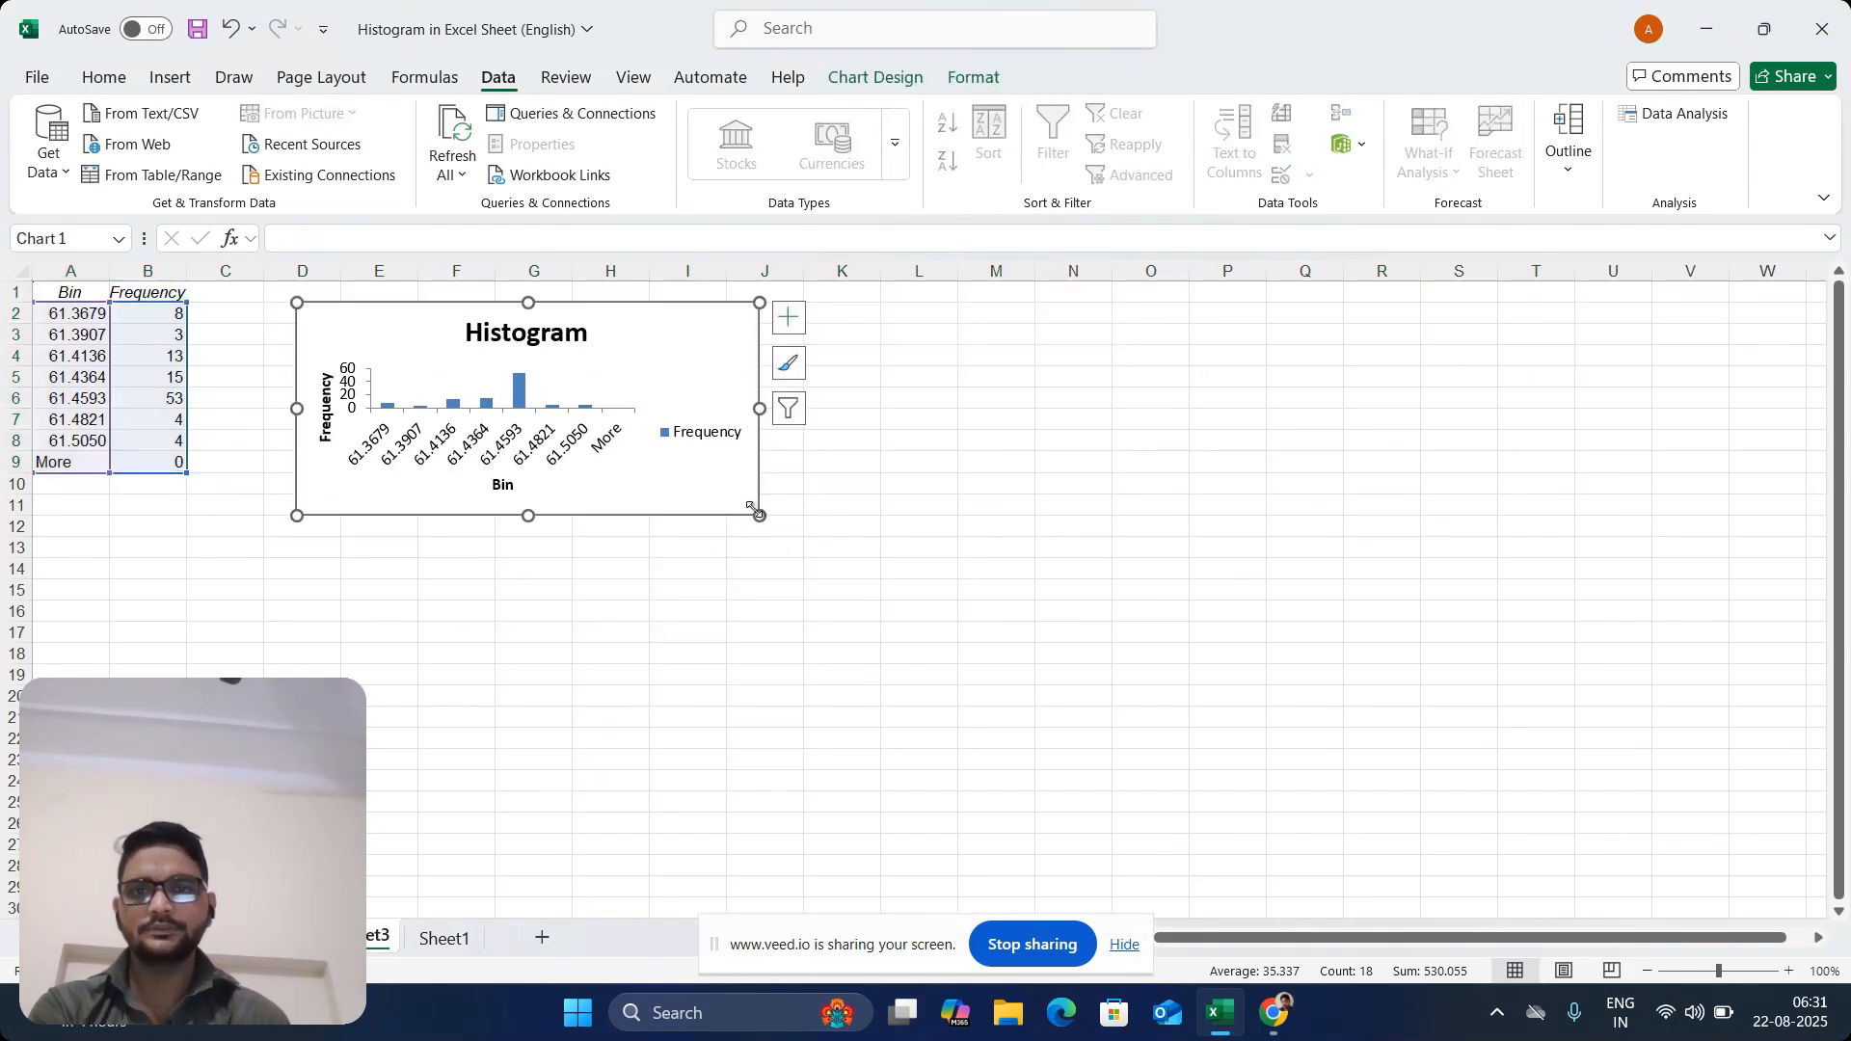
drag(760, 516, 1339, 594)
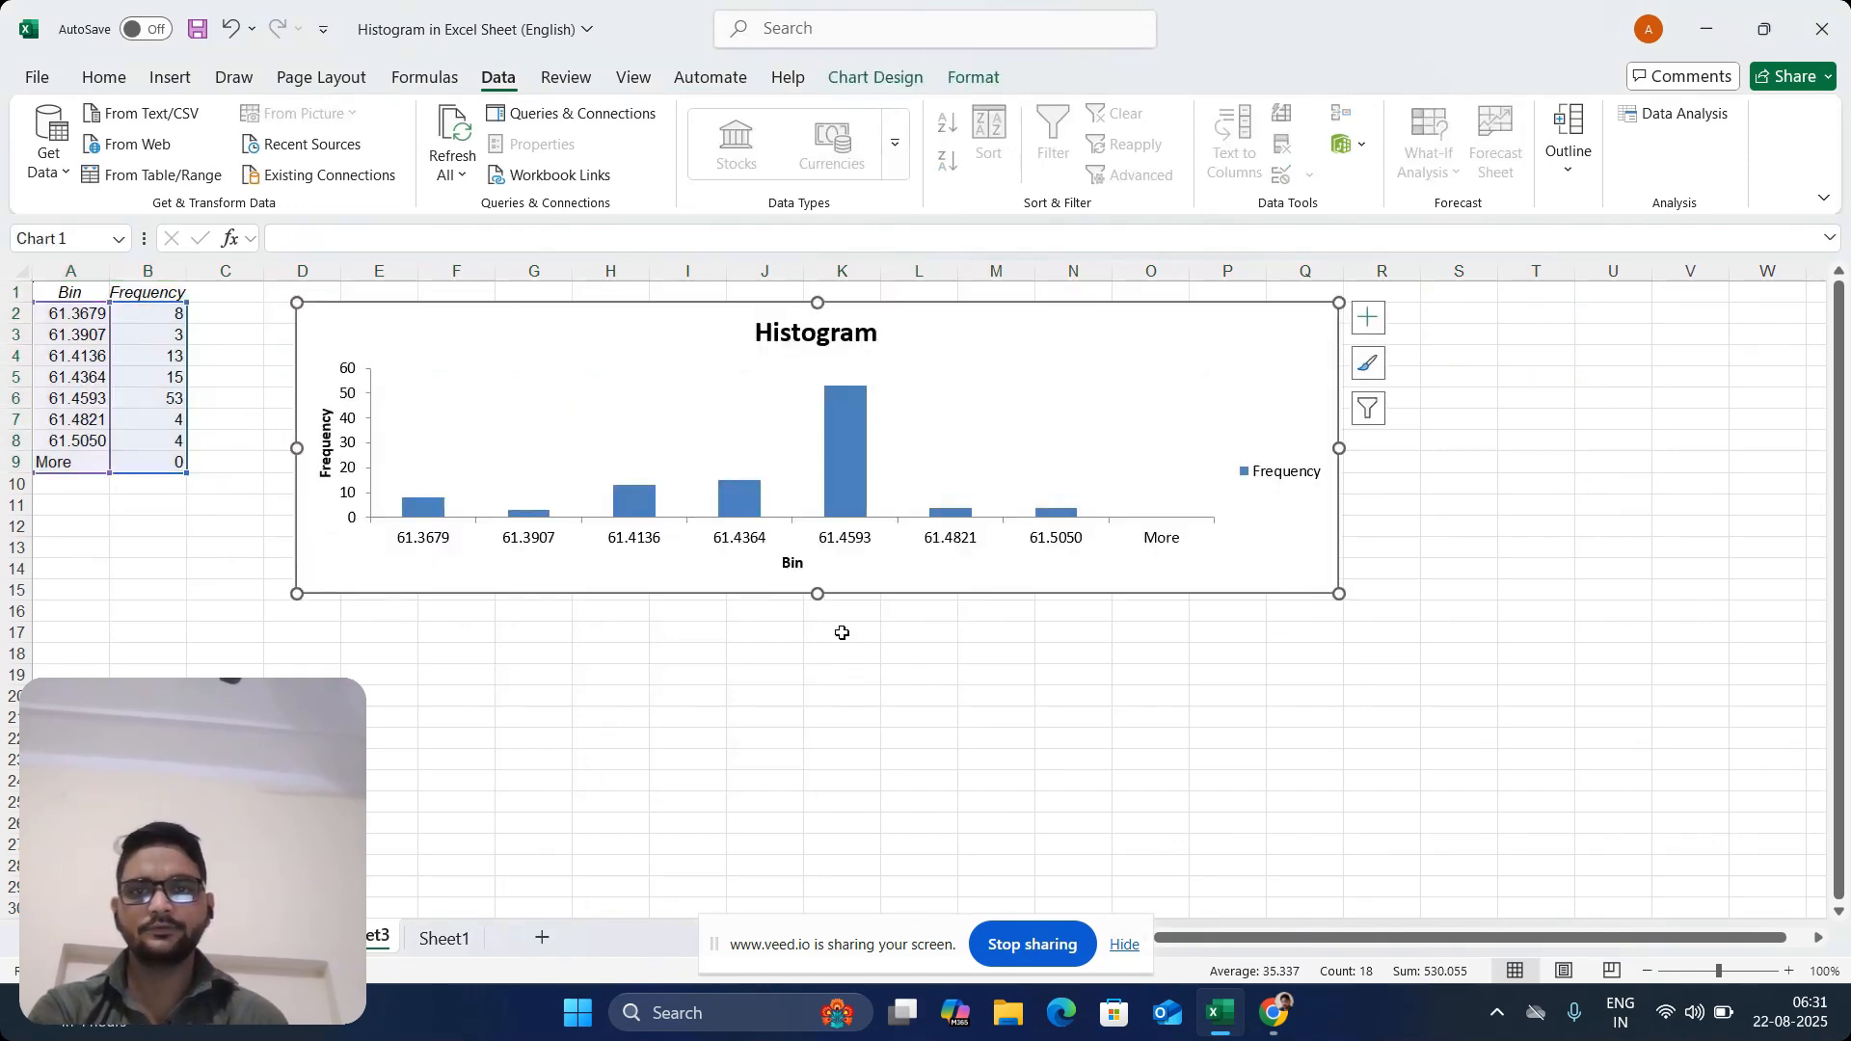
drag(817, 594, 829, 693)
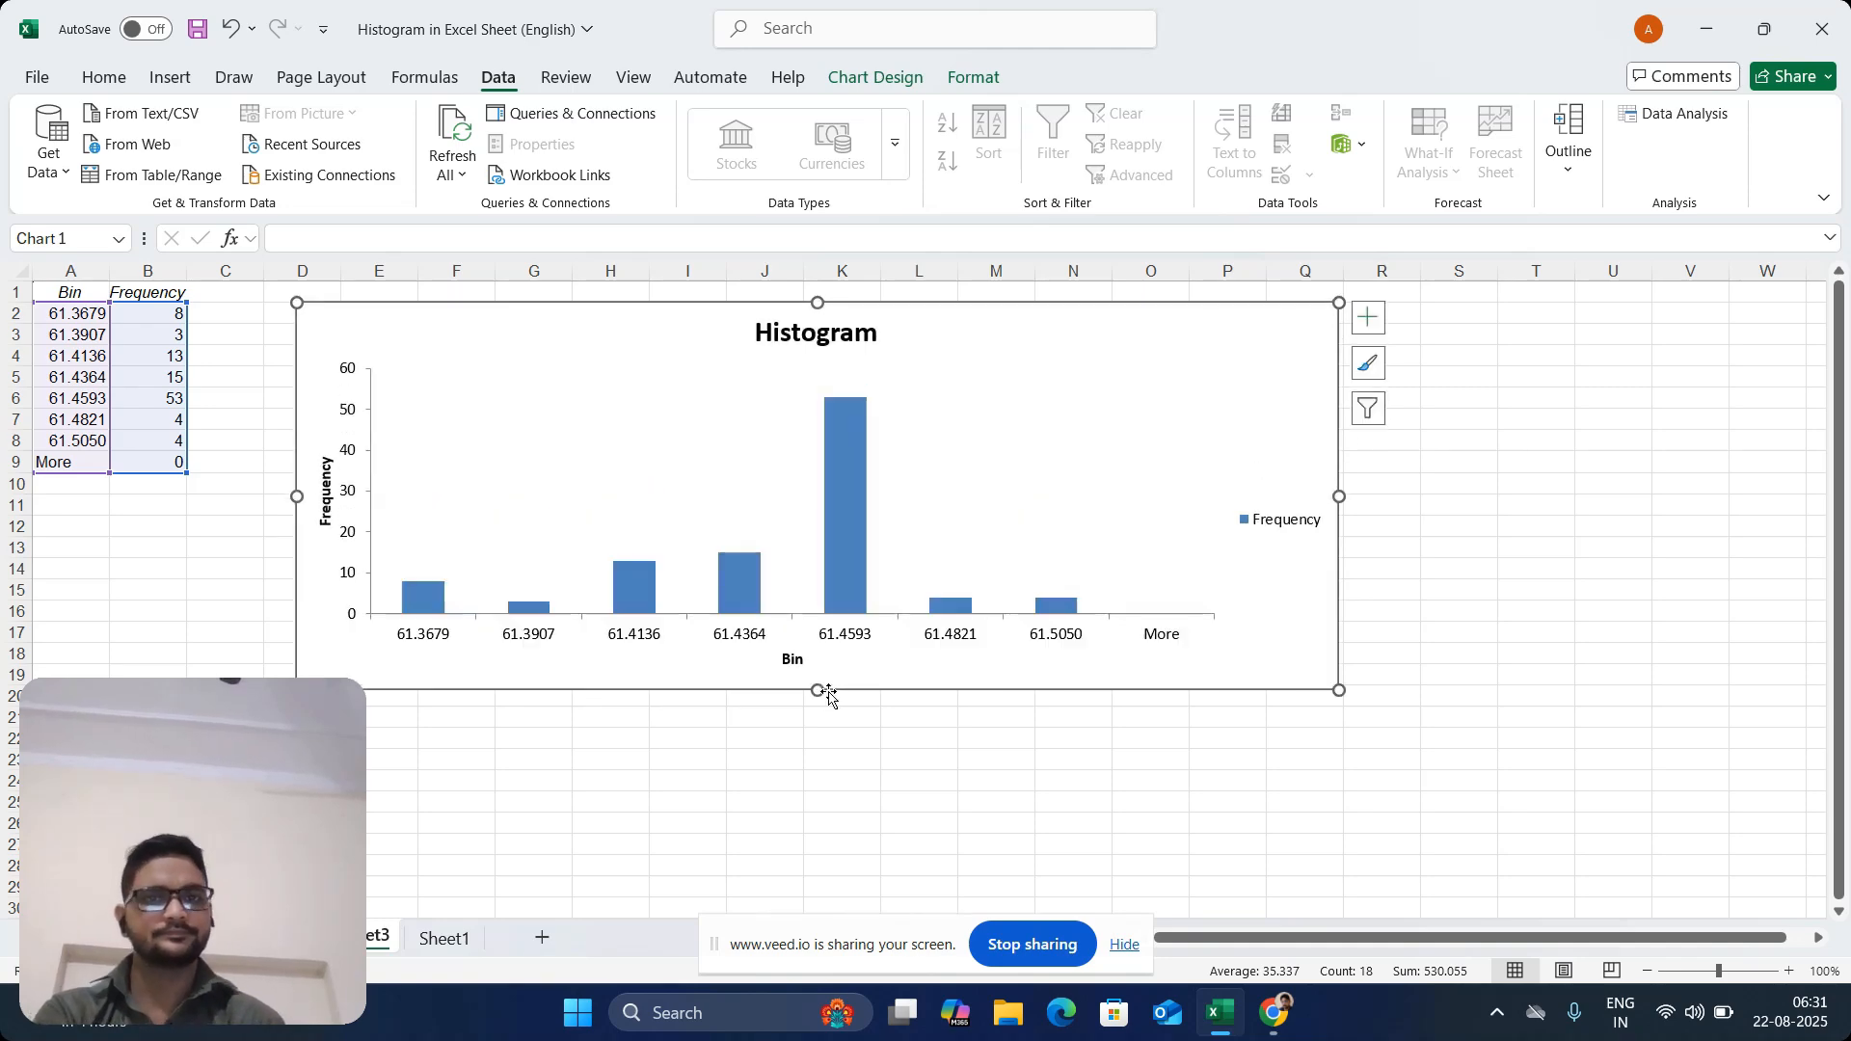
key(Delete)
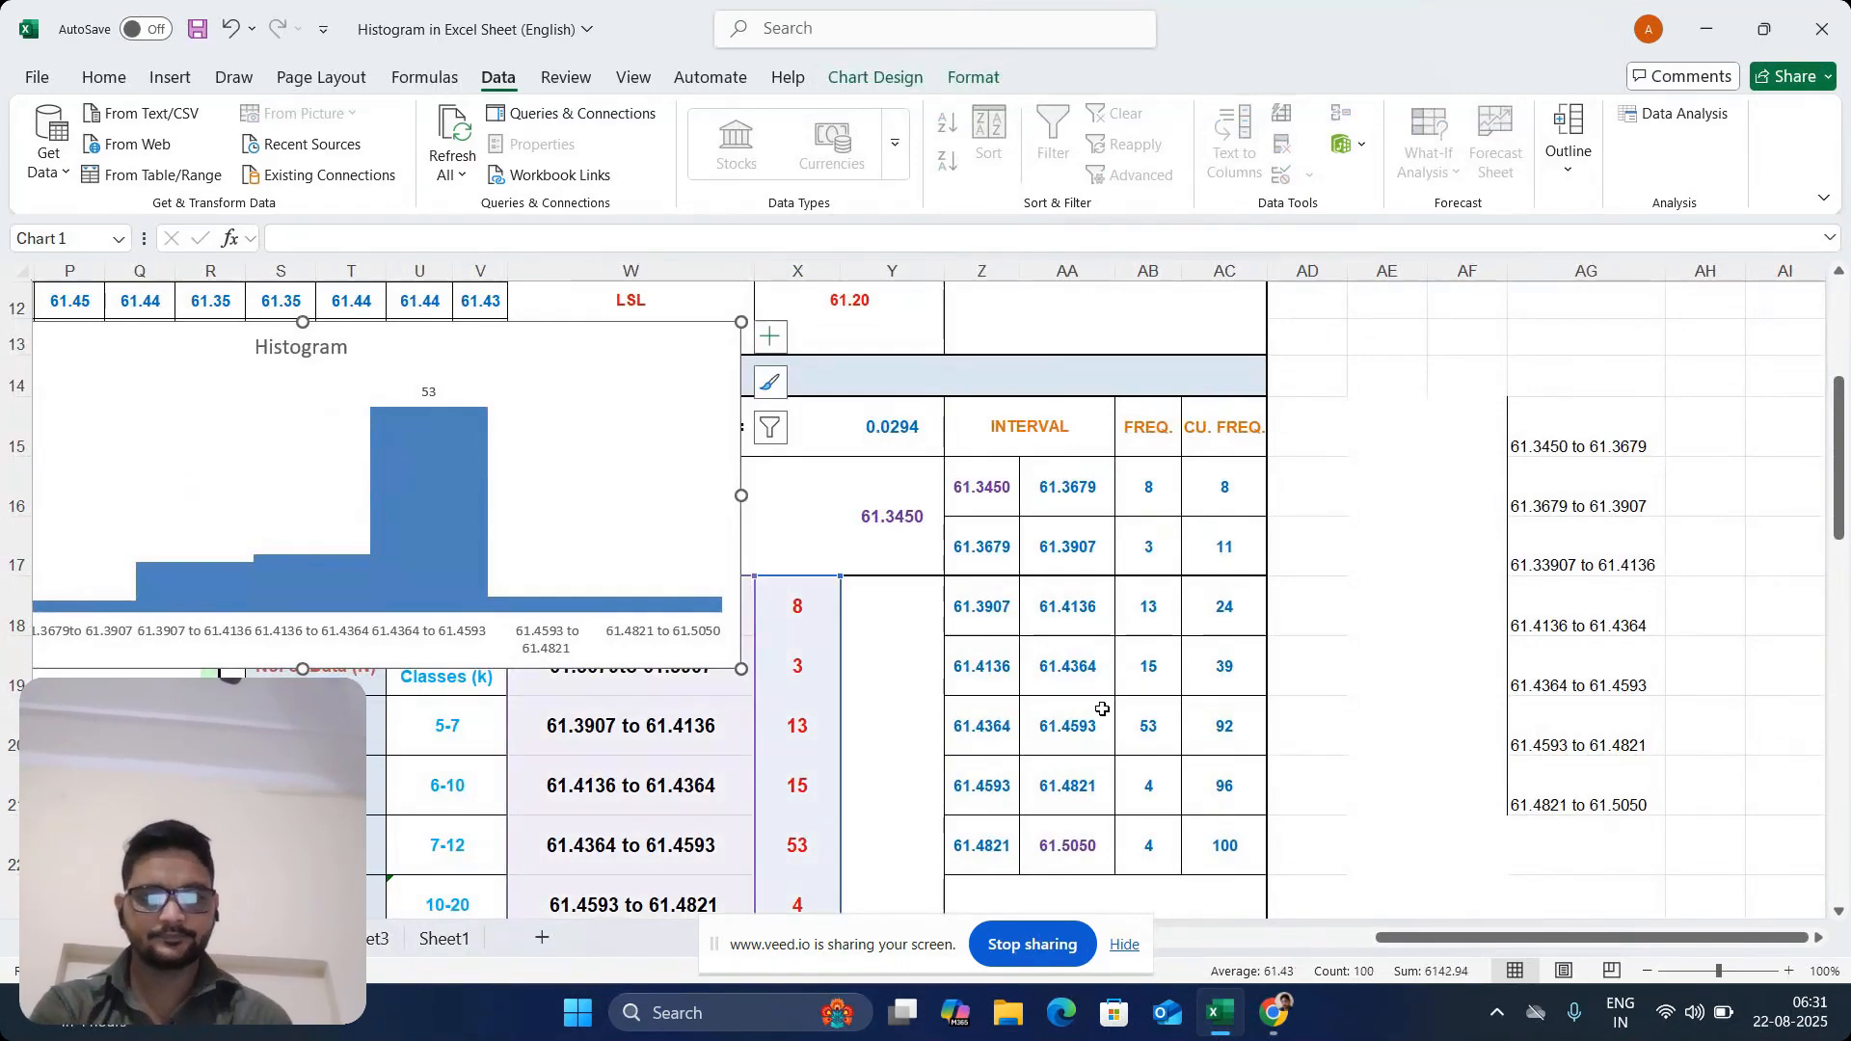
Try pasting the copied histogram into the selected gapless chart and moving that chart, and undo both changes
drag(1450, 944, 1225, 943)
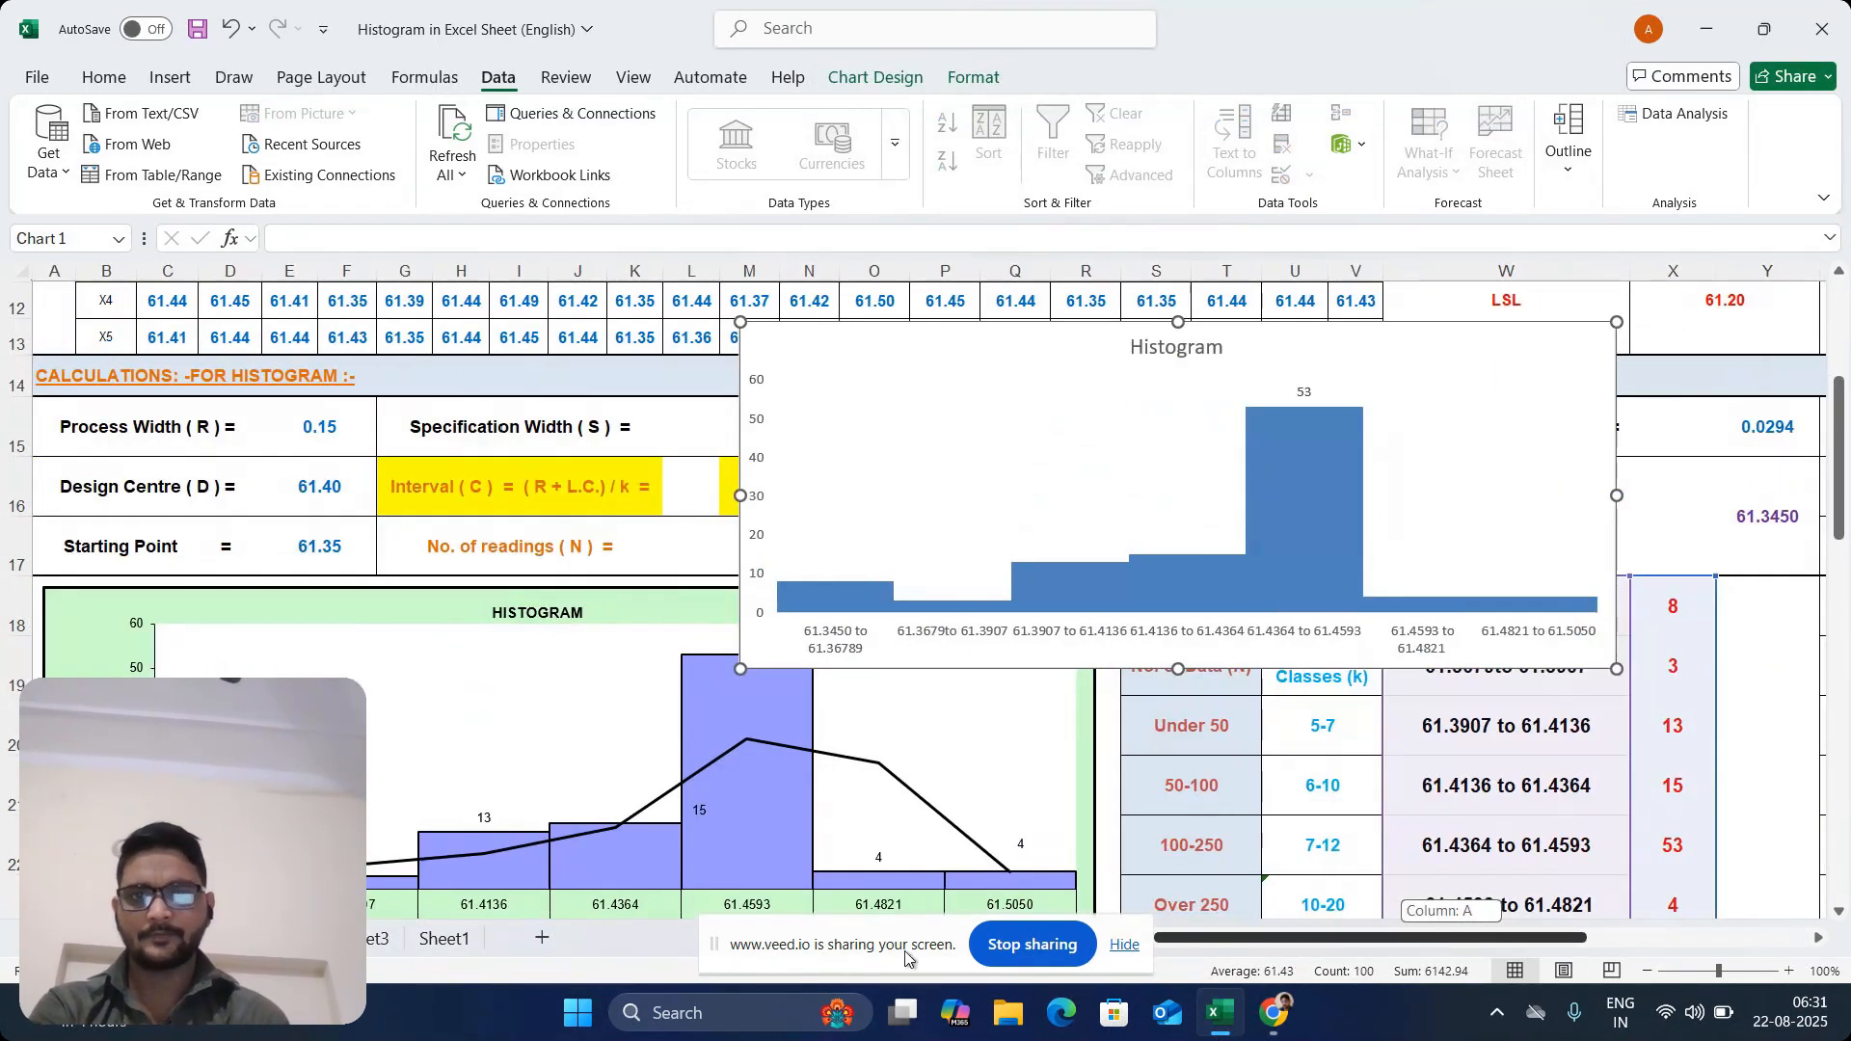
key(ctrl+v)
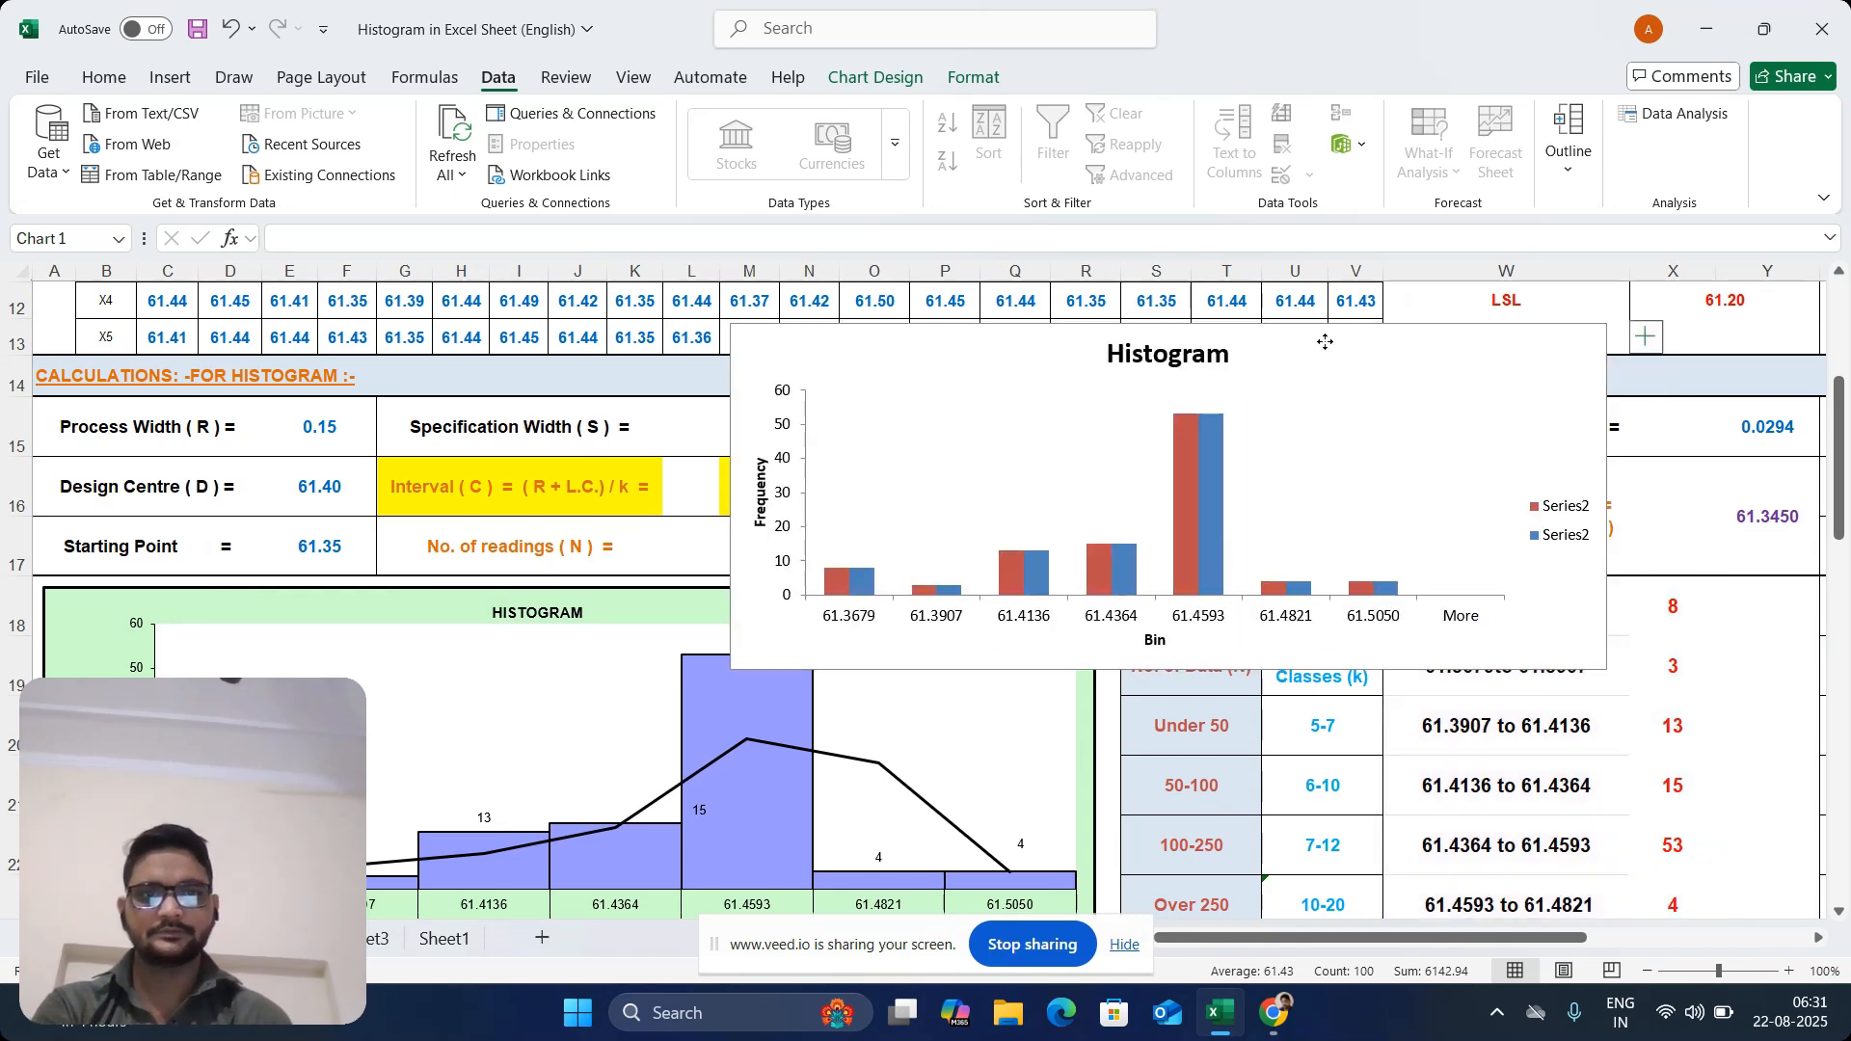
drag(1403, 330, 1108, 357)
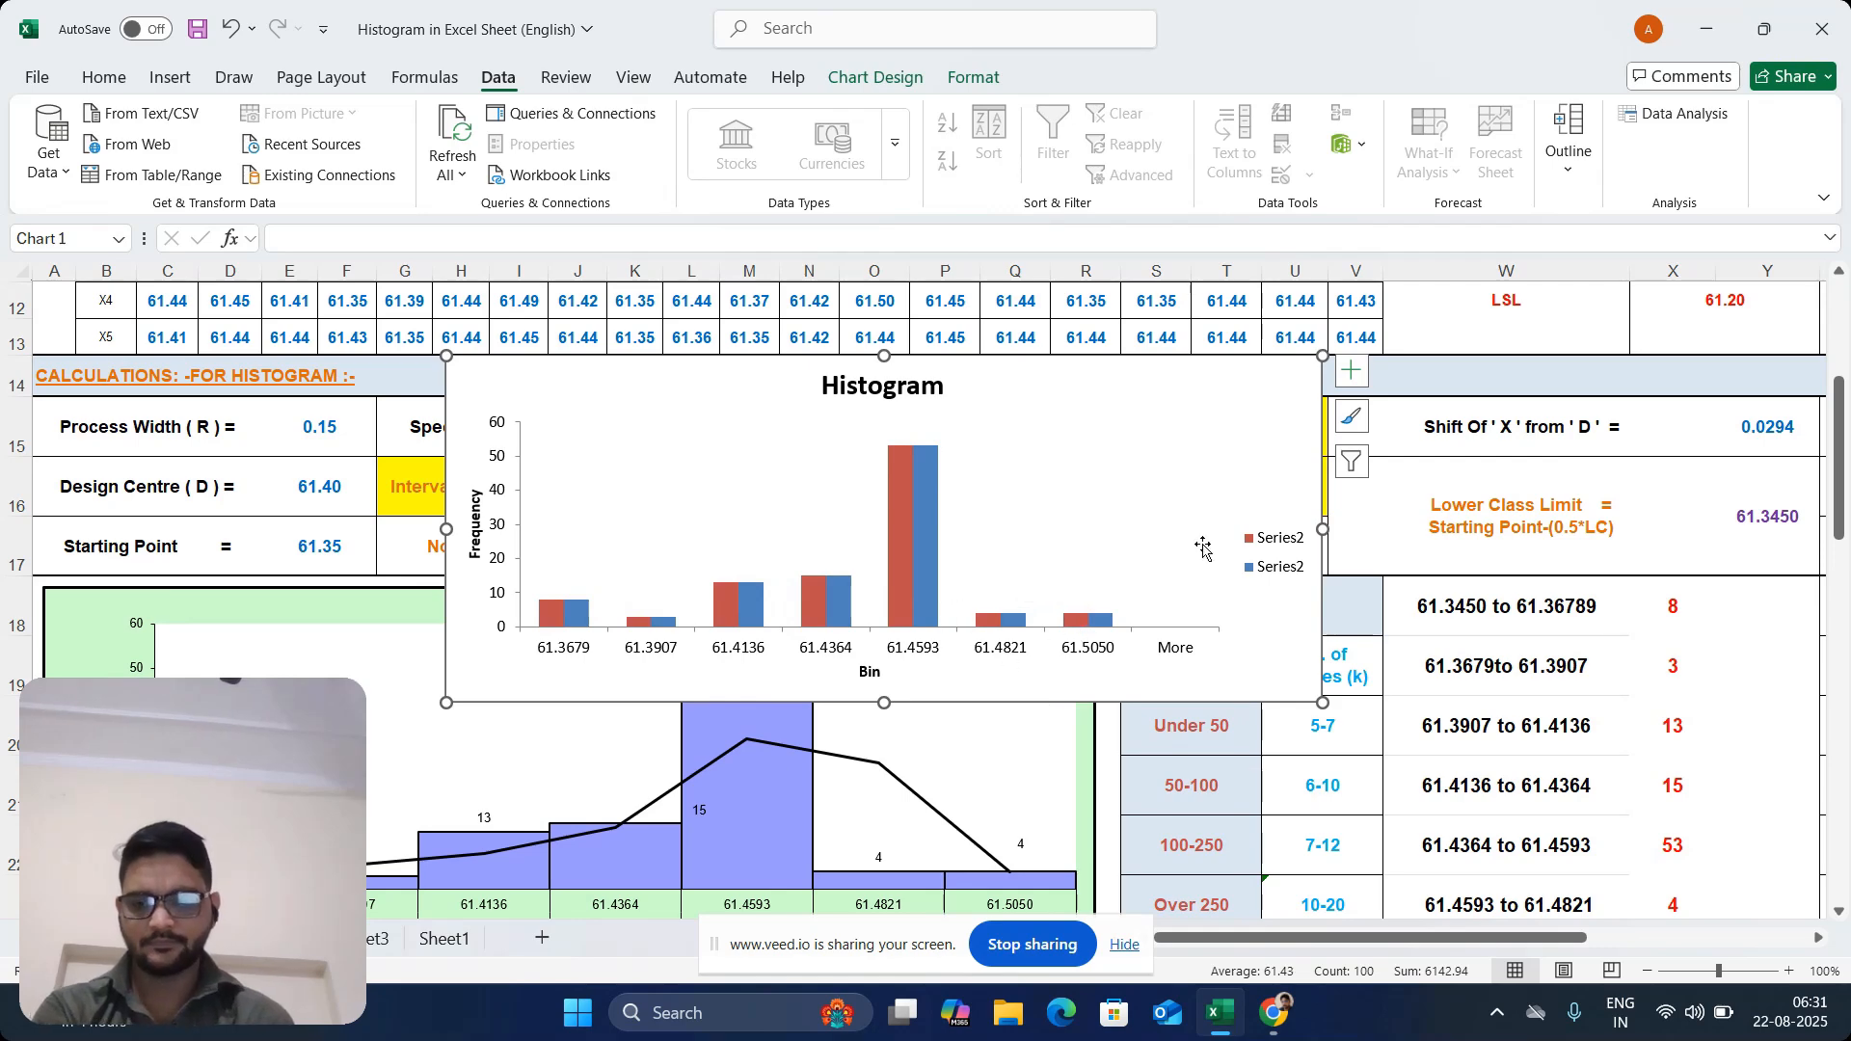
key(ctrl+z)
key(ctrl+z)
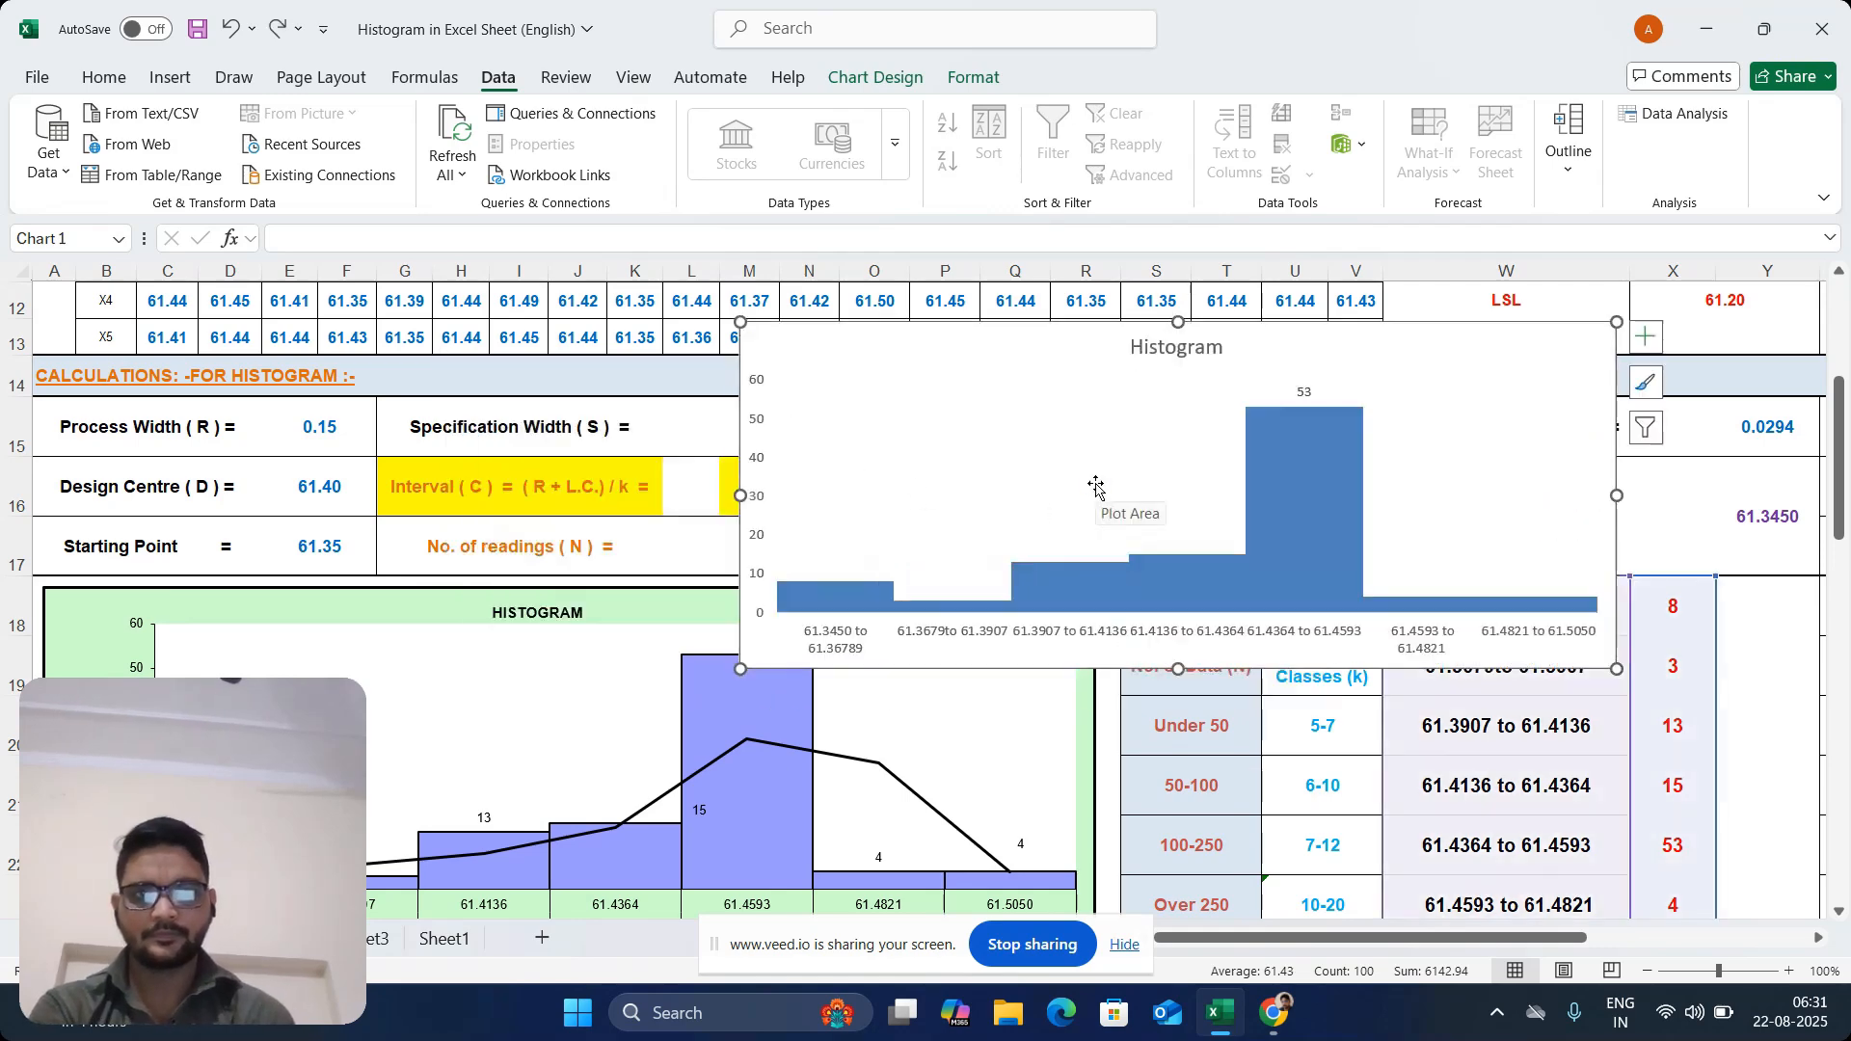
Paste the copied histogram as a separate chart on the quality-control sheet and move it beside the gapless chart, over the calculations
click(265, 451)
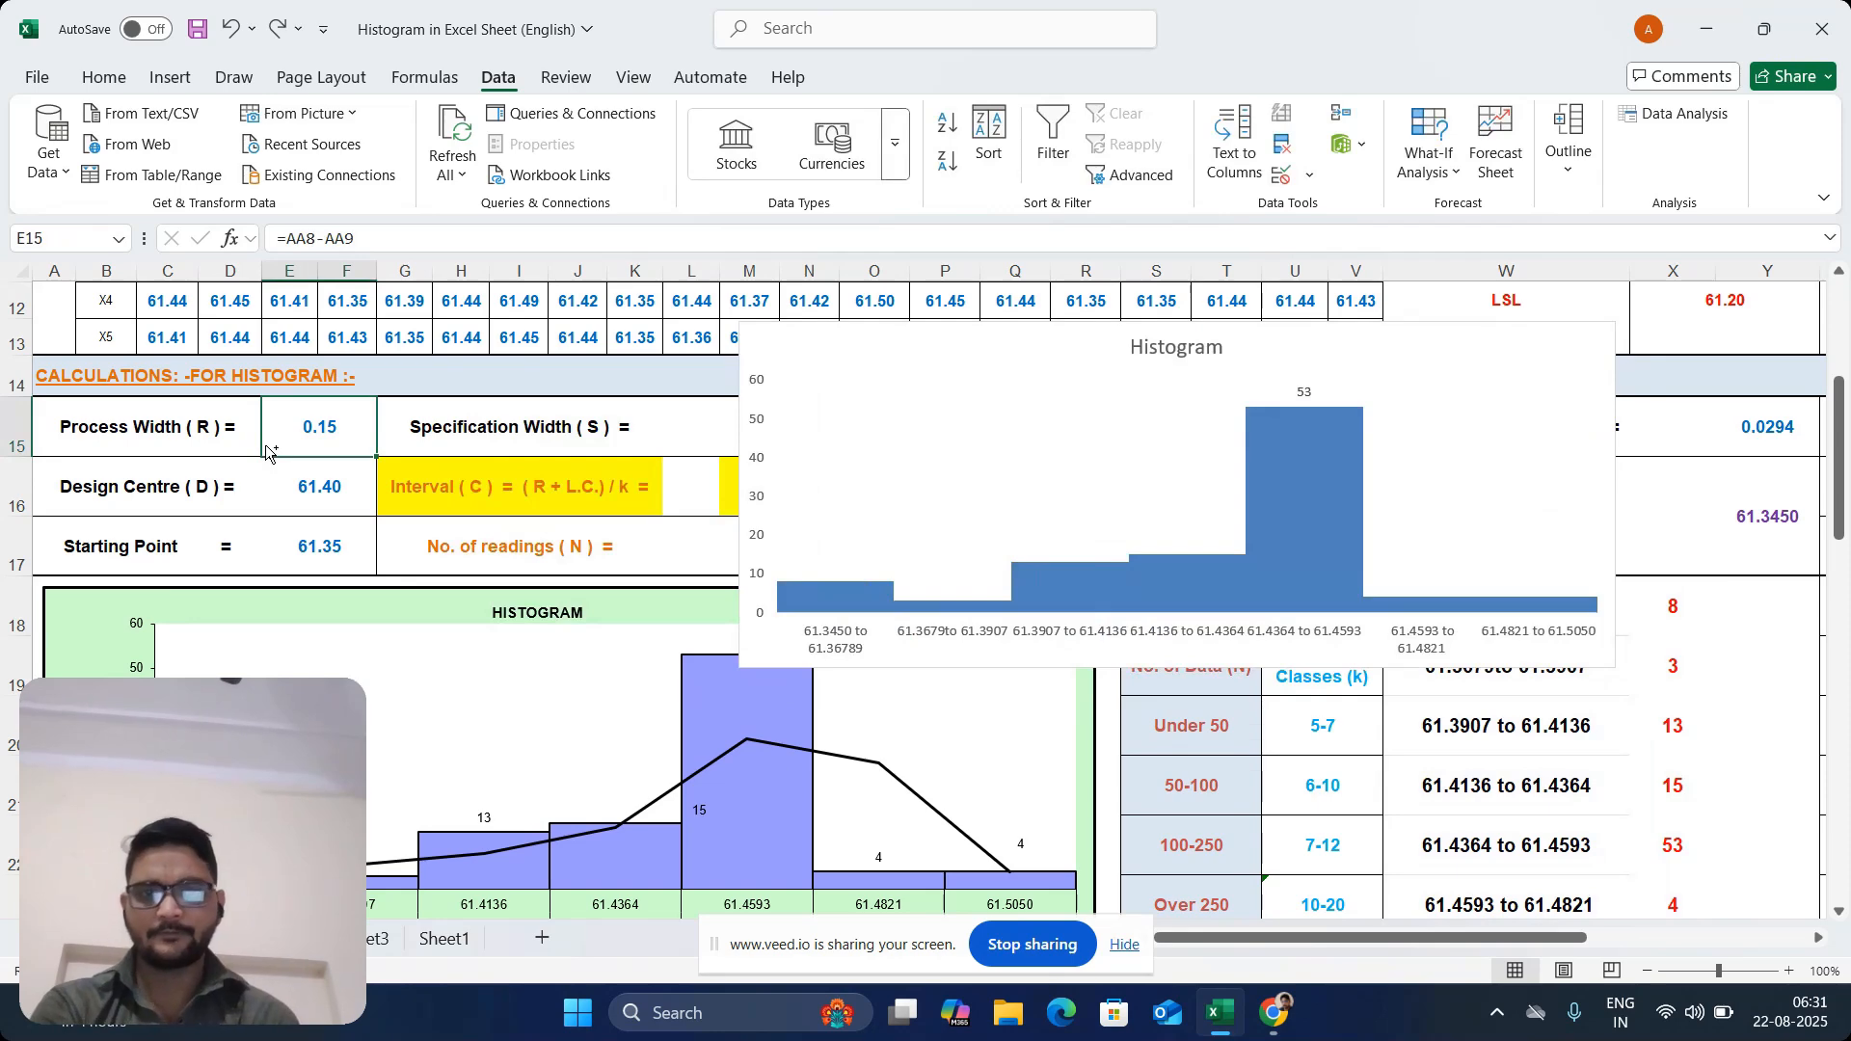
key(ctrl+v)
drag(611, 409, 525, 315)
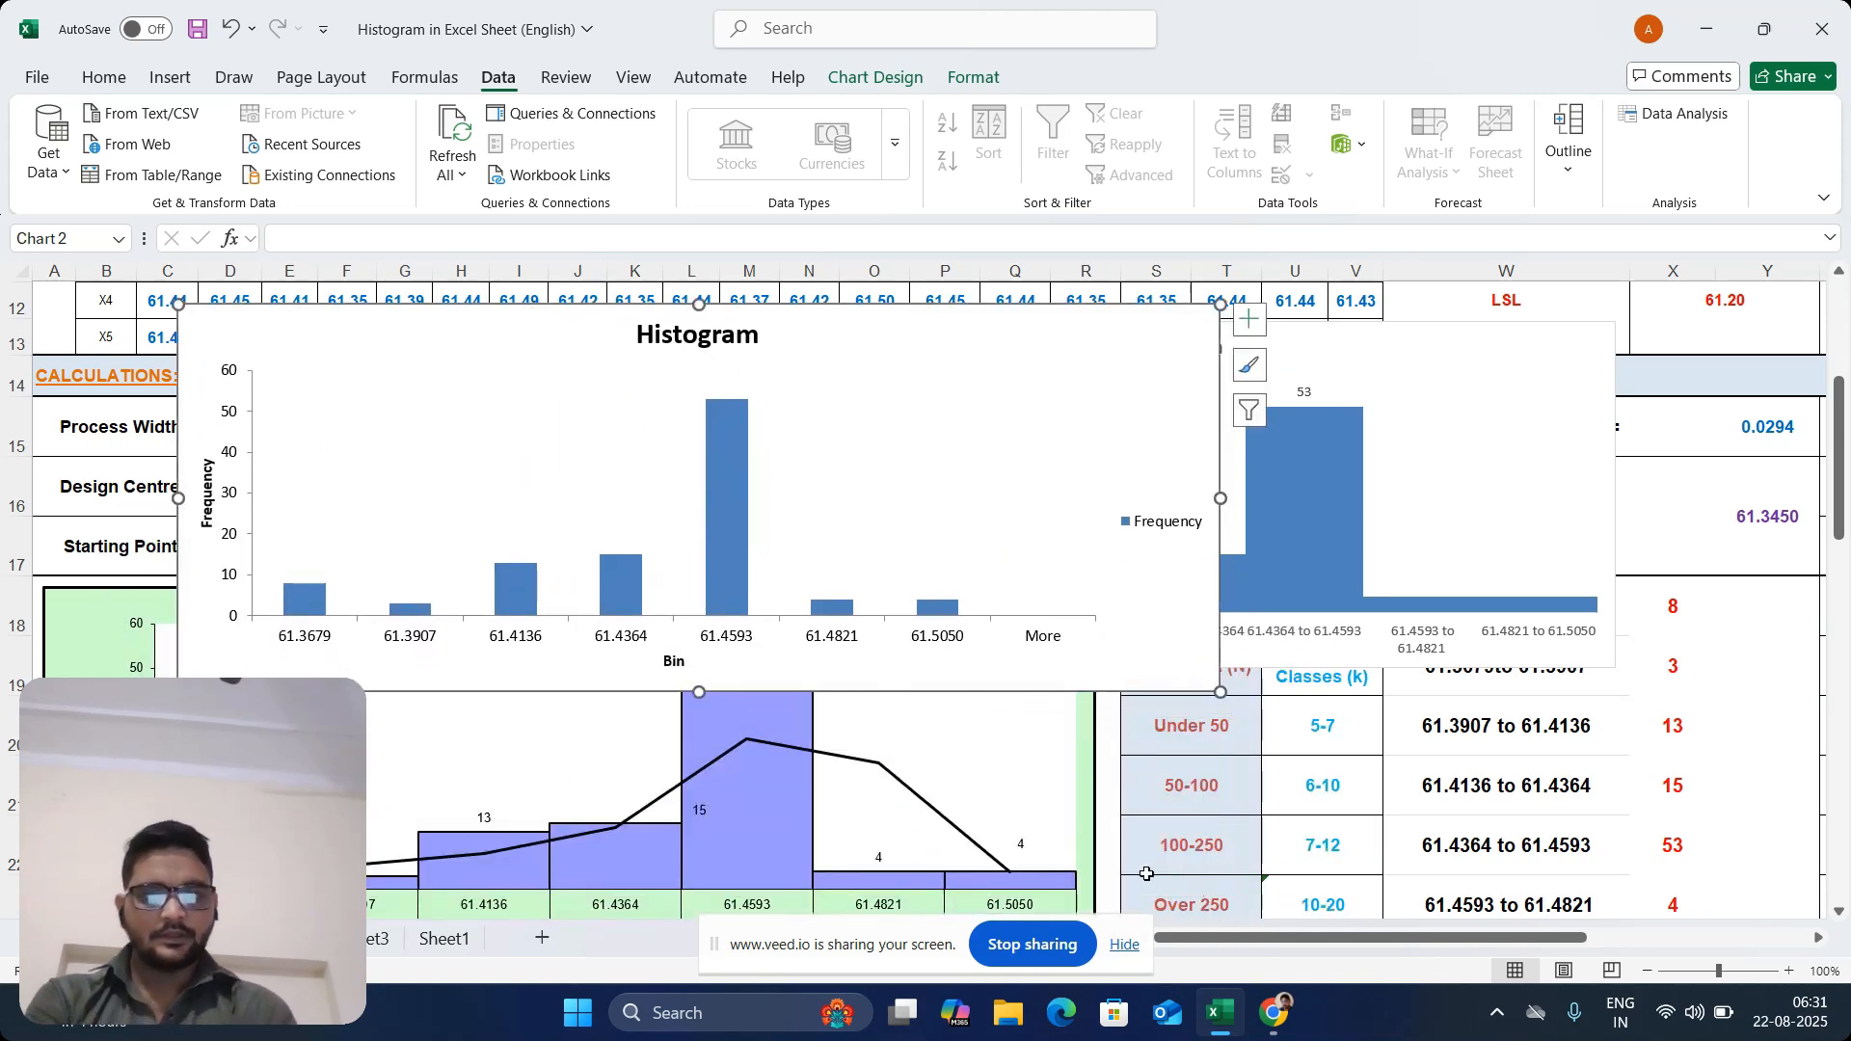
drag(1837, 443, 1801, 344)
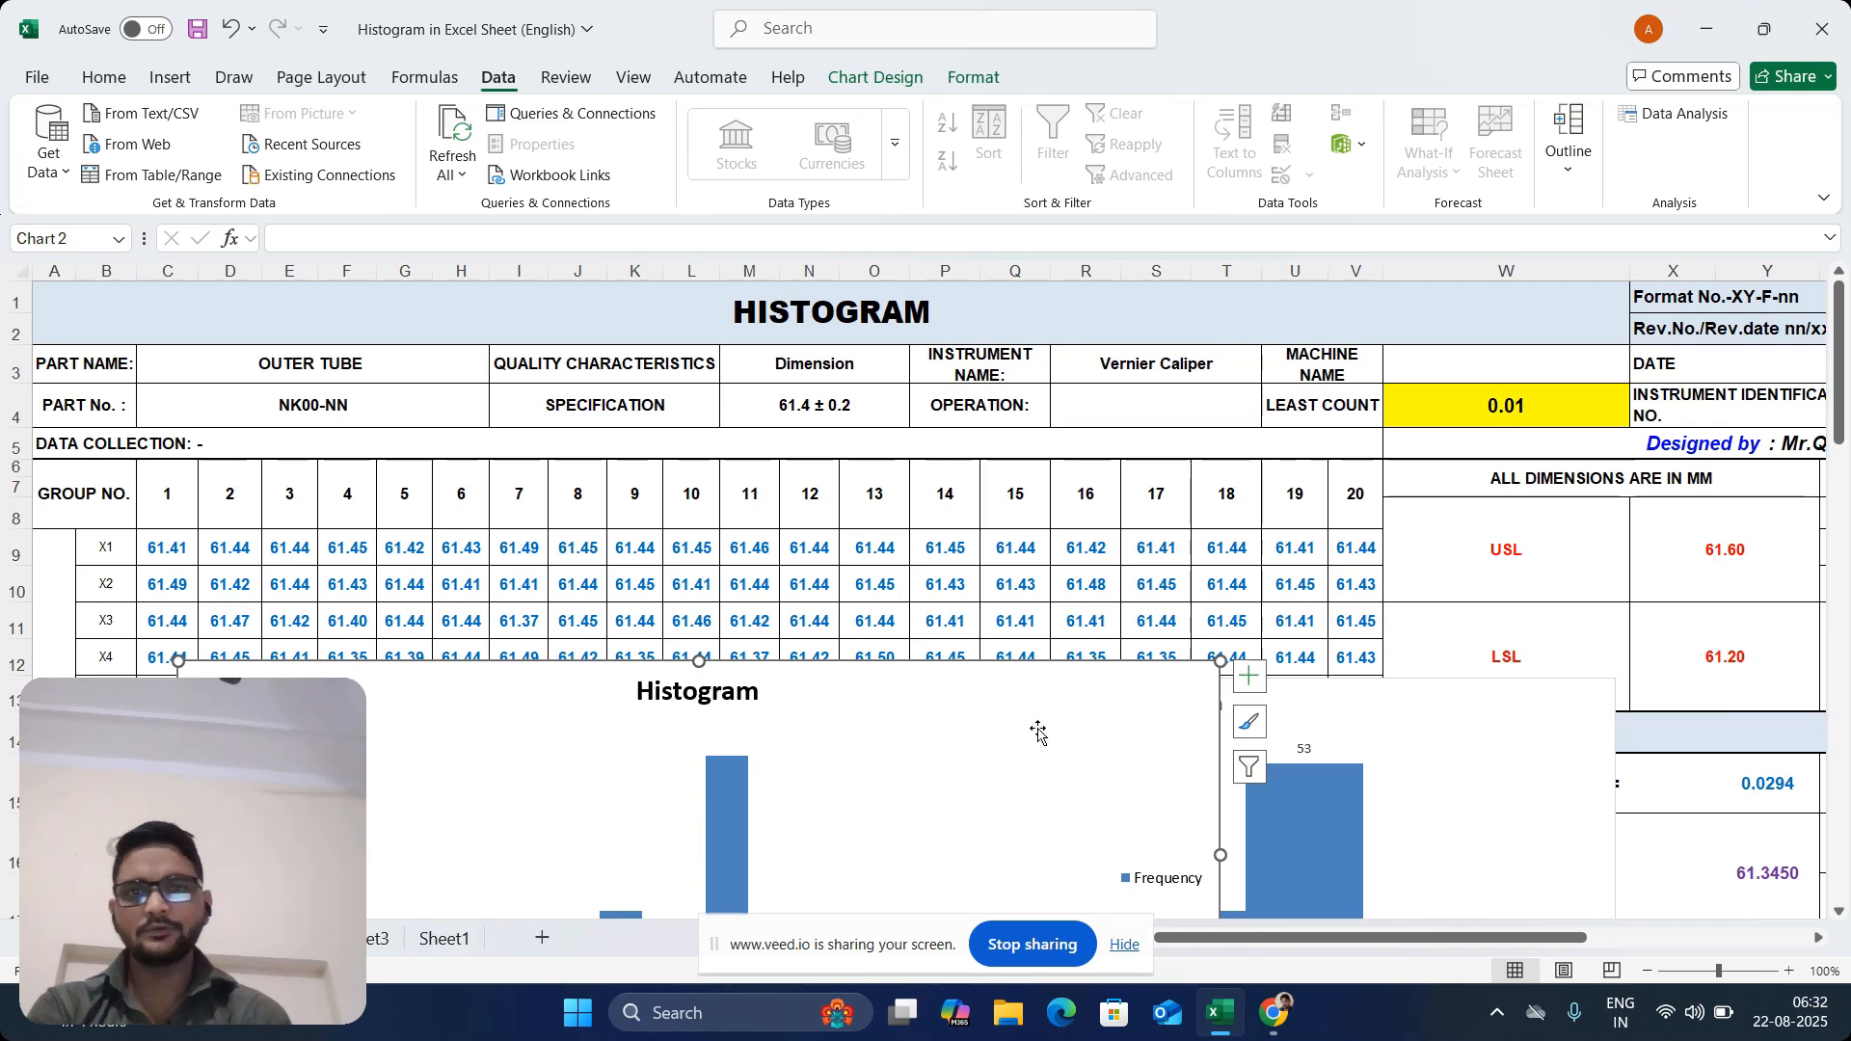